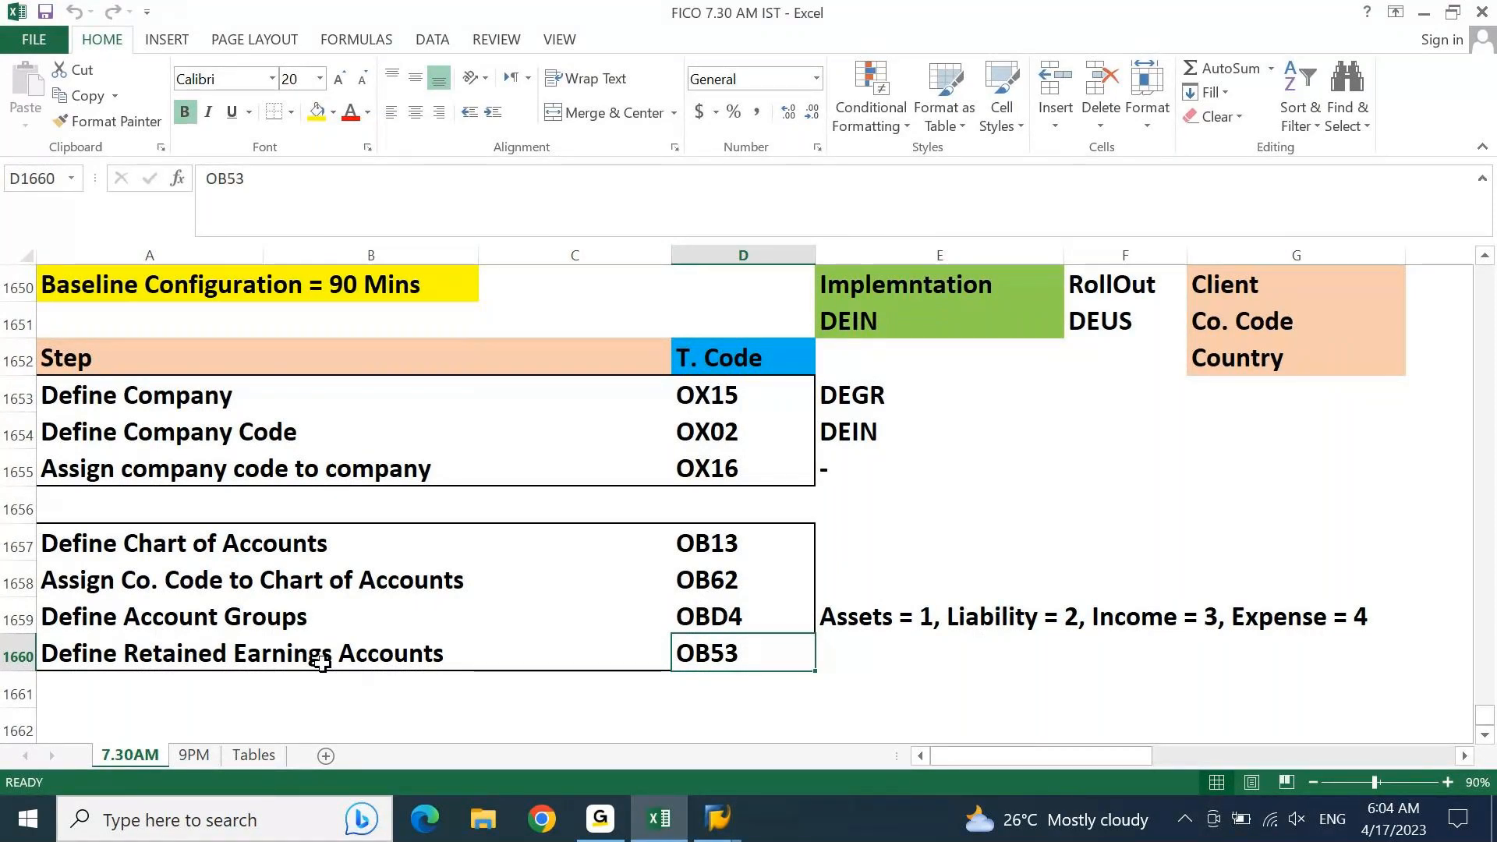
Step: Review the chart of accounts configuration steps and their transaction codes in the Baseline Configuration list
key("Up")
key("Up")
key("Up")
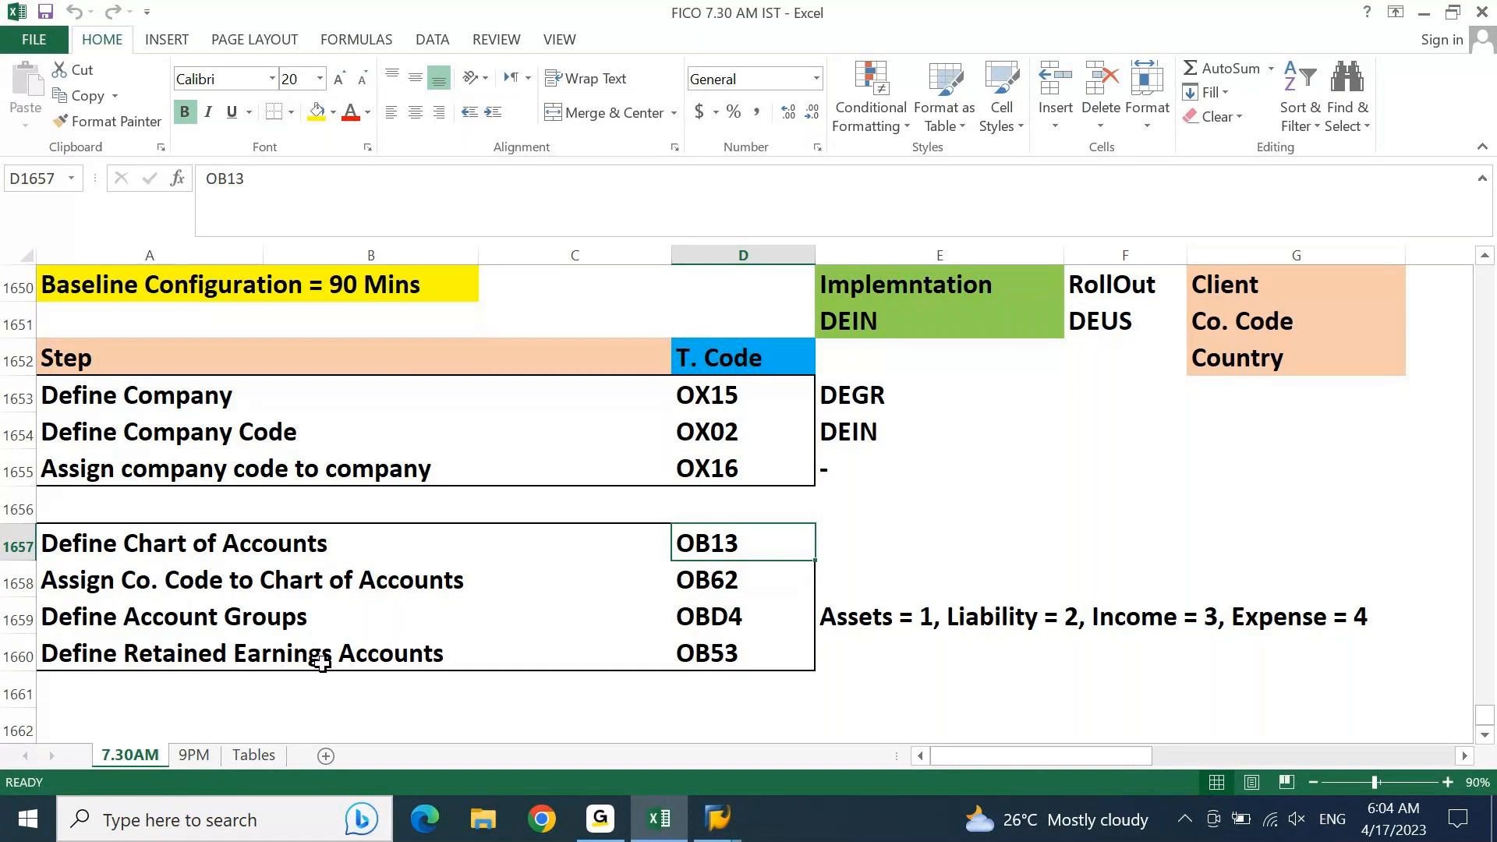
key("Down")
key("Down")
key("Down")
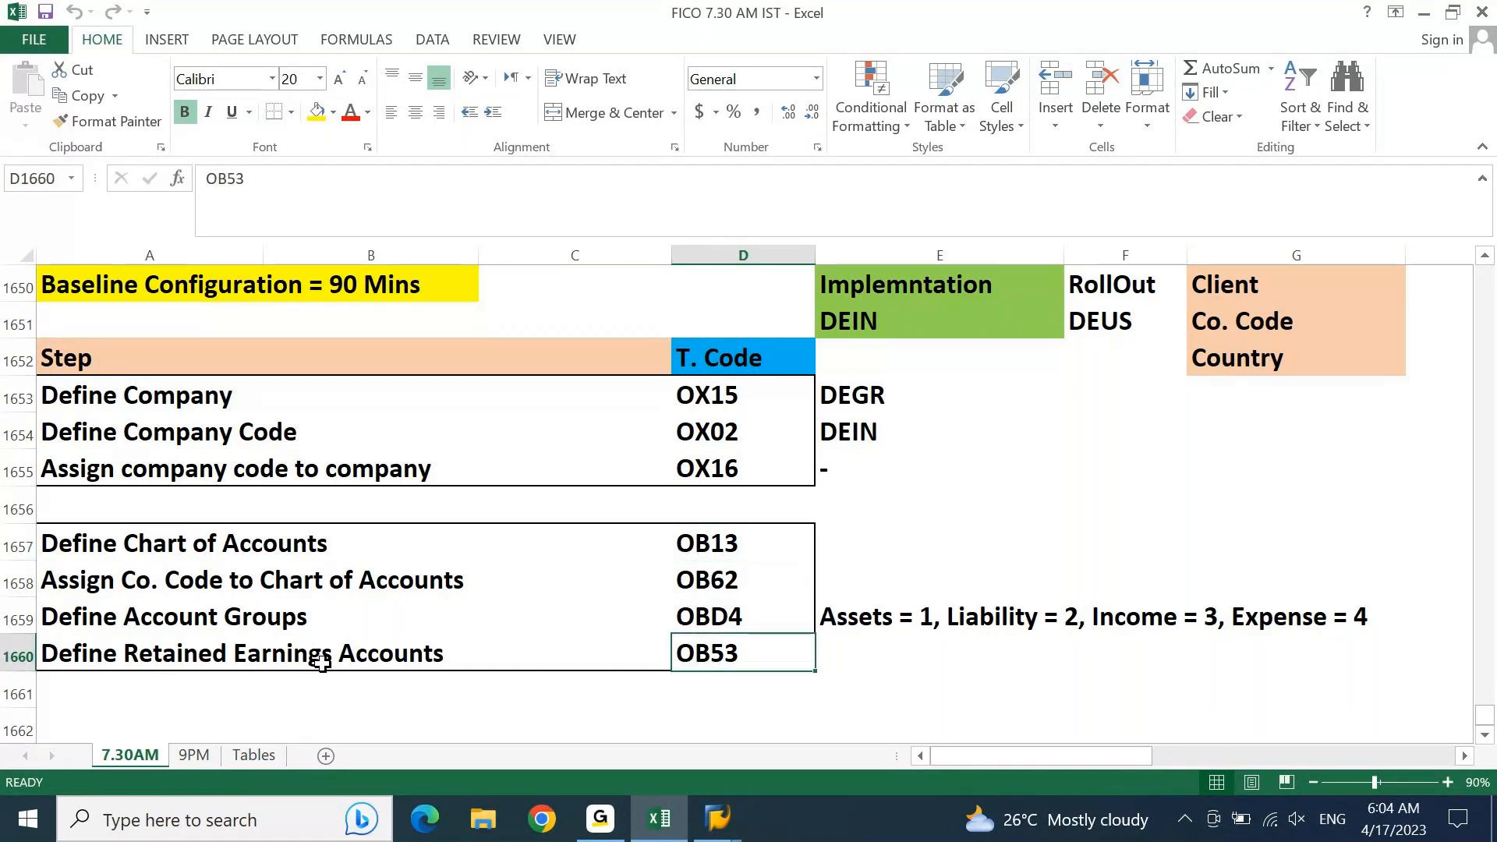
key("Home")
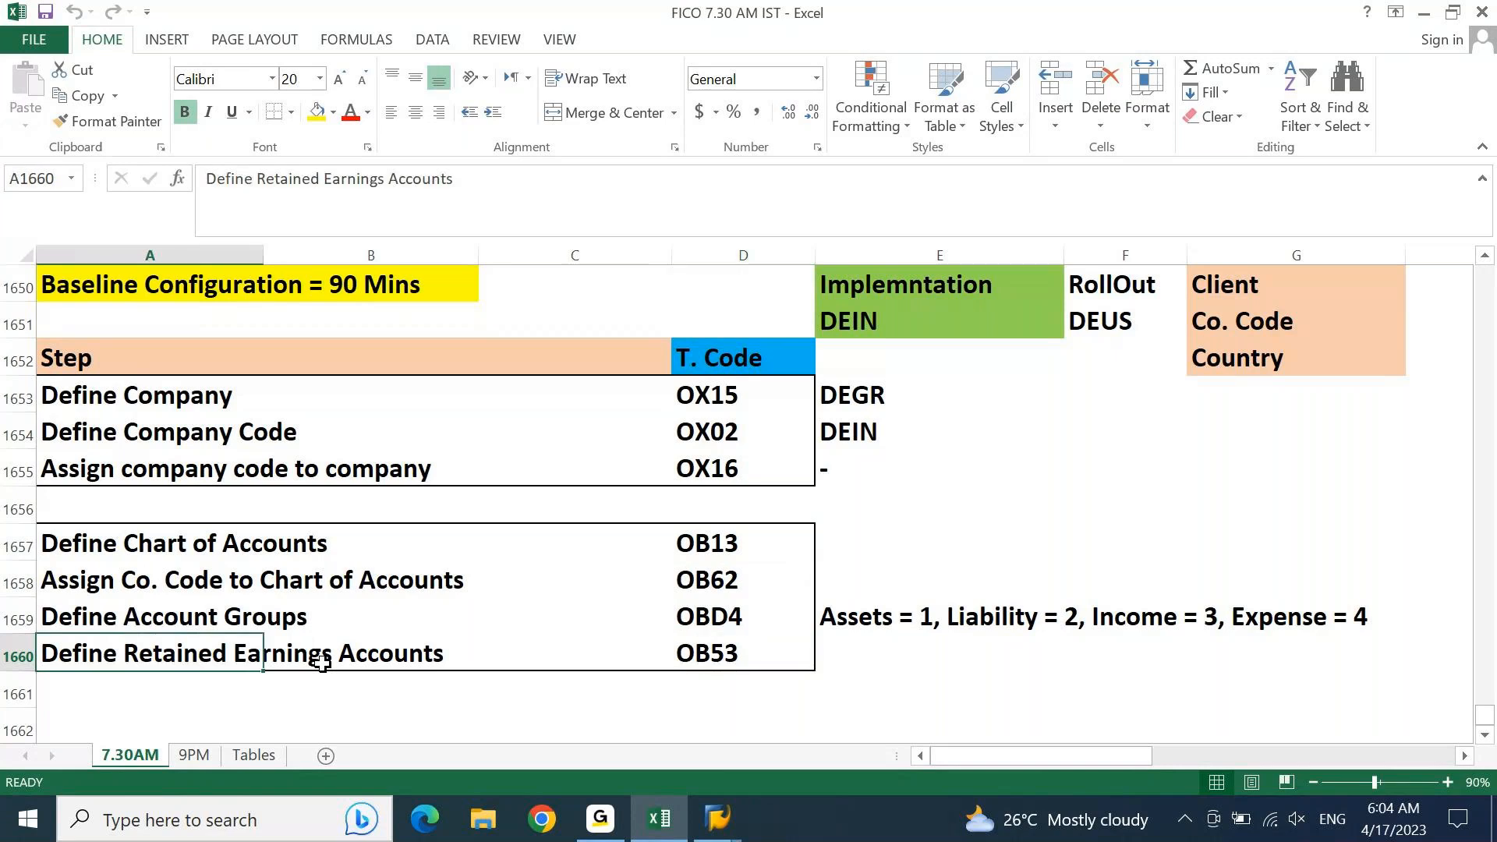
key("Right")
key("Right")
key("Right")
key("Up")
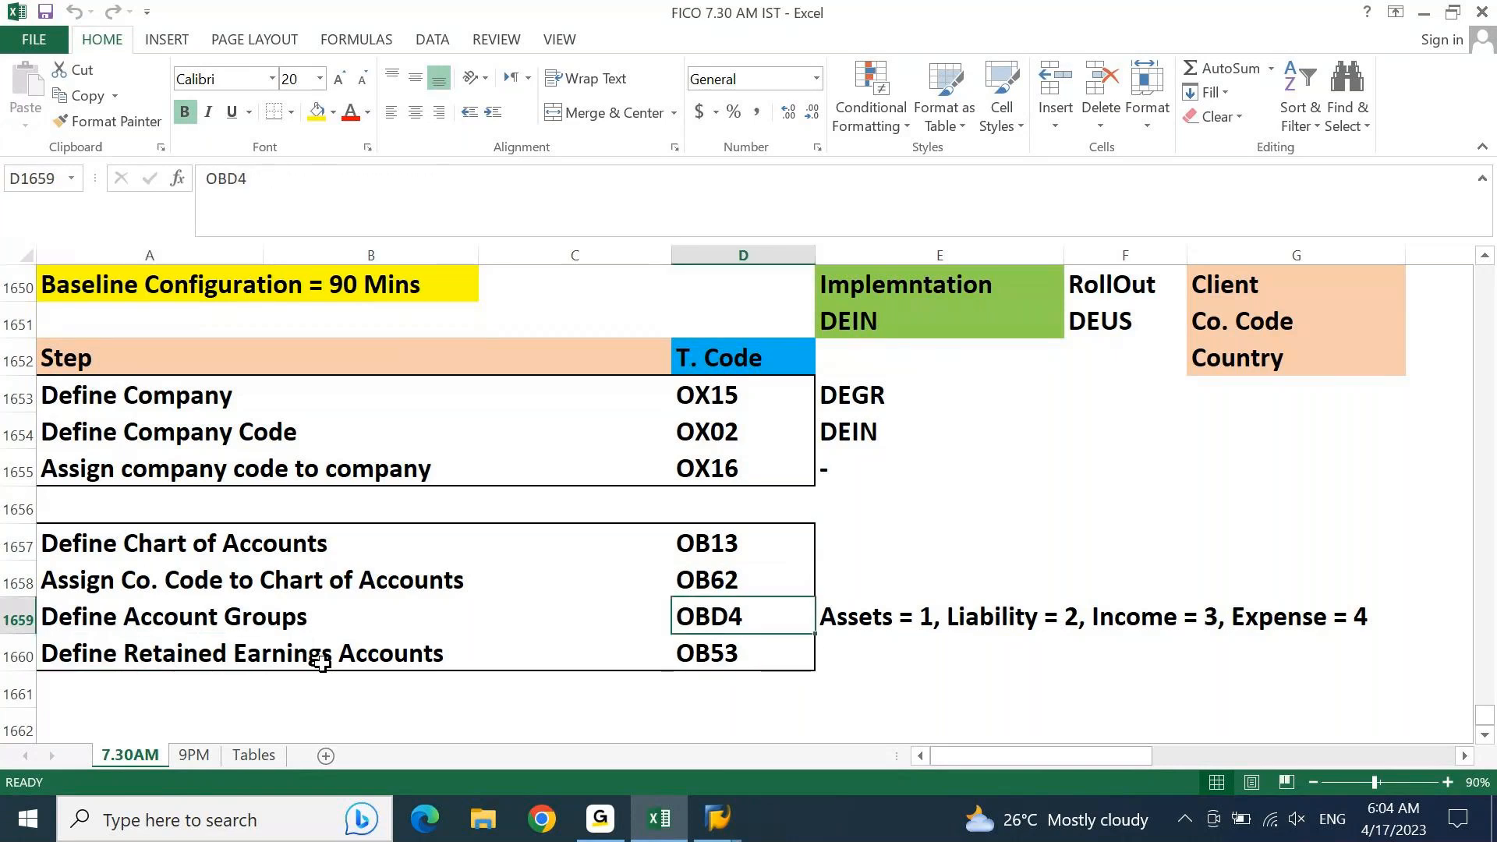
key("Right")
key("Right")
key("Right")
key("Right")
key("Right")
key("Right")
key("Right")
key("Right")
key("Right")
key("Right")
key("Right")
key("Right")
key("Right")
key("Right")
key("Left")
key("Left")
key("Left")
key("Left")
key("Left")
key("Left")
key("Left")
key("Left")
key("Left")
key("Left")
key("Left")
key("Left")
key("Left")
key("Left")
key("Left")
key("Left")
key("Left")
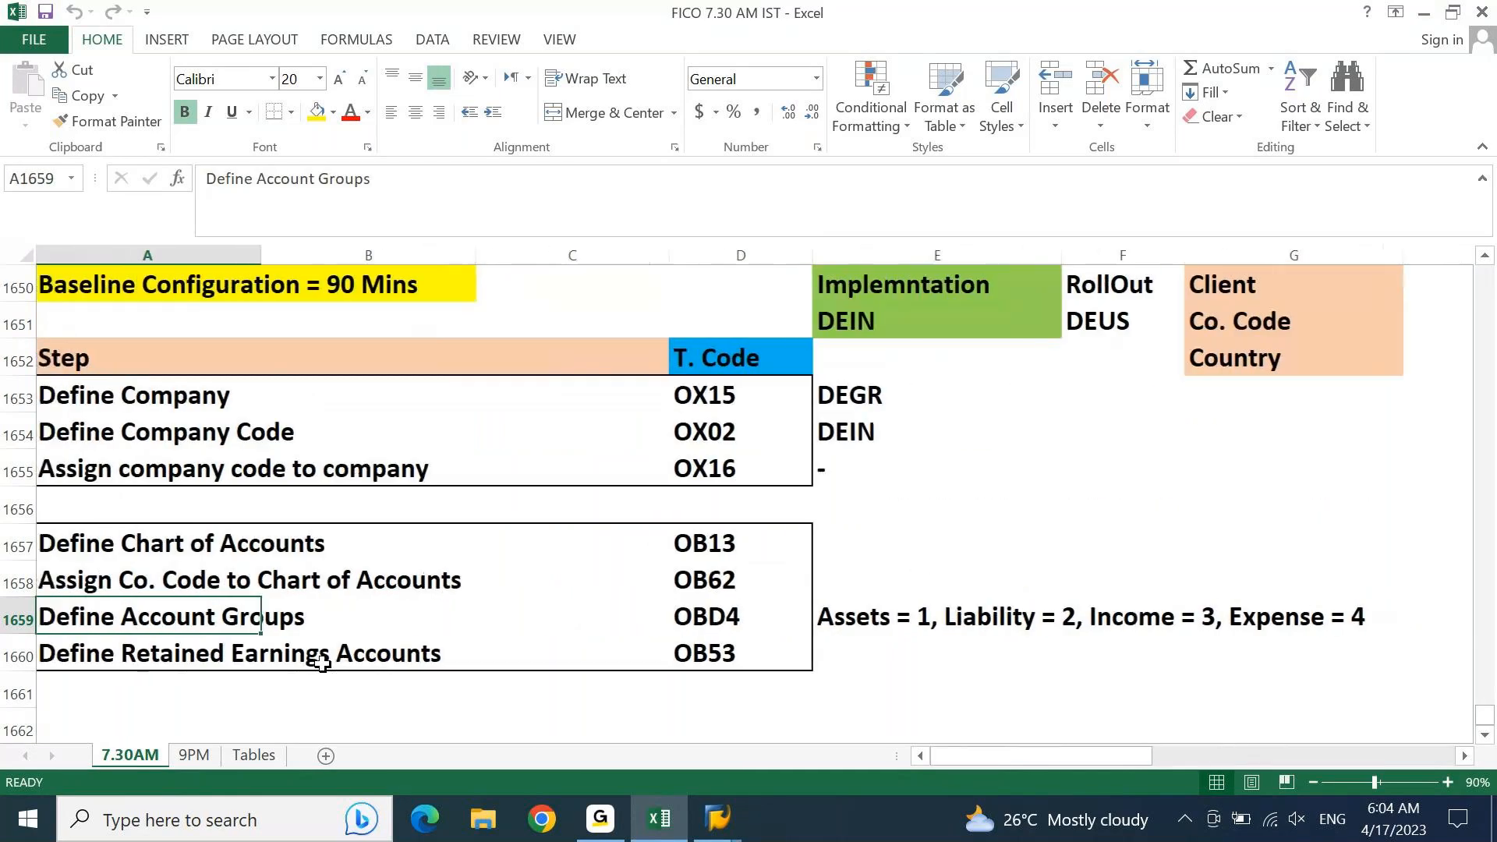
left_click(195, 755)
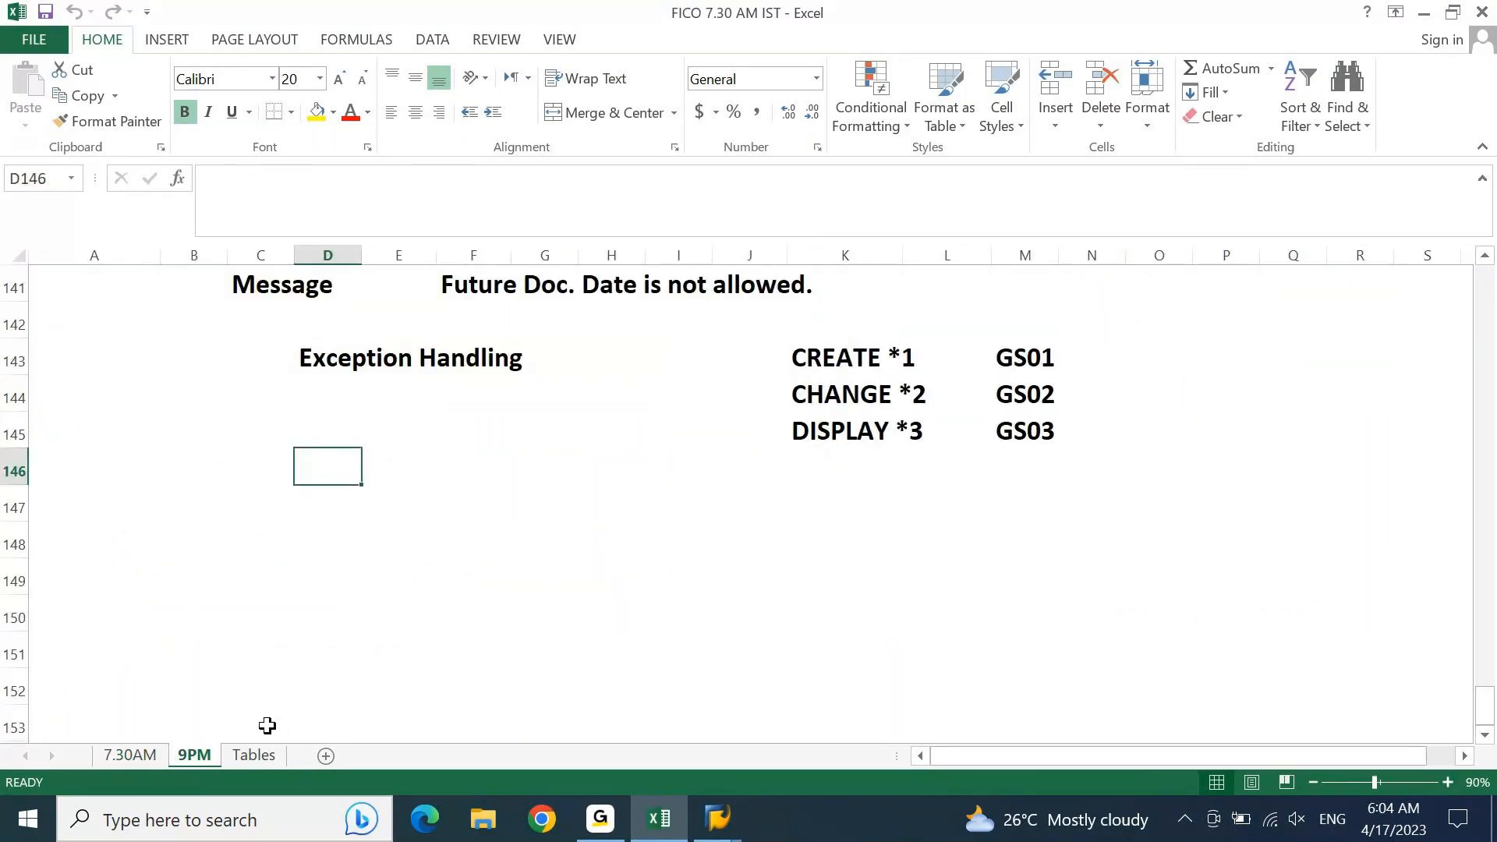
key("Page_Up")
key("Page_Up")
key("Page_Up")
key("Page_Up")
key("Page_Up")
key("Page_Up")
key("Page_Up")
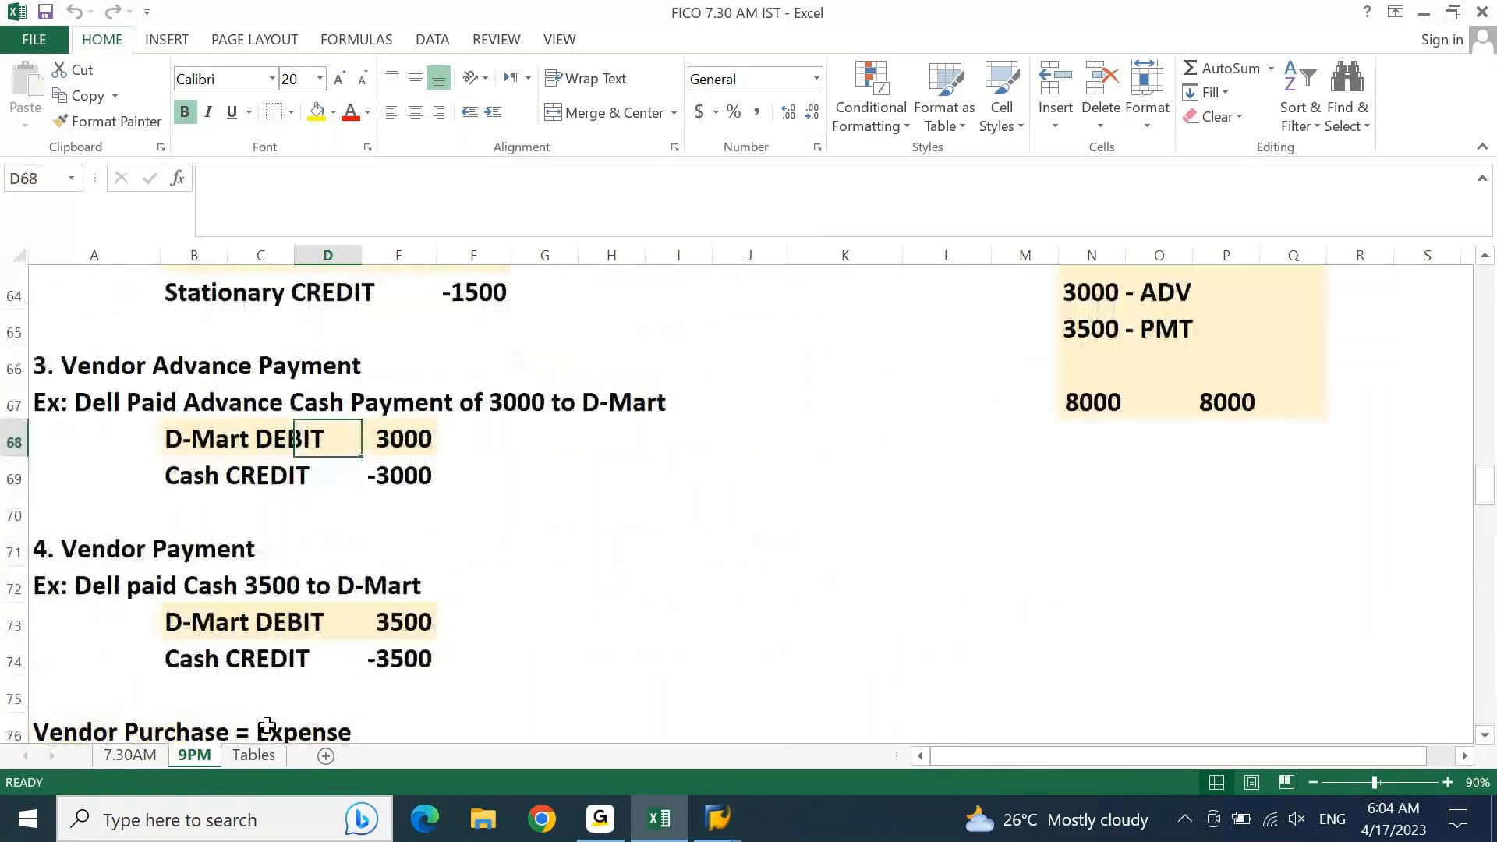
key("Page_Up")
key("Page_Up")
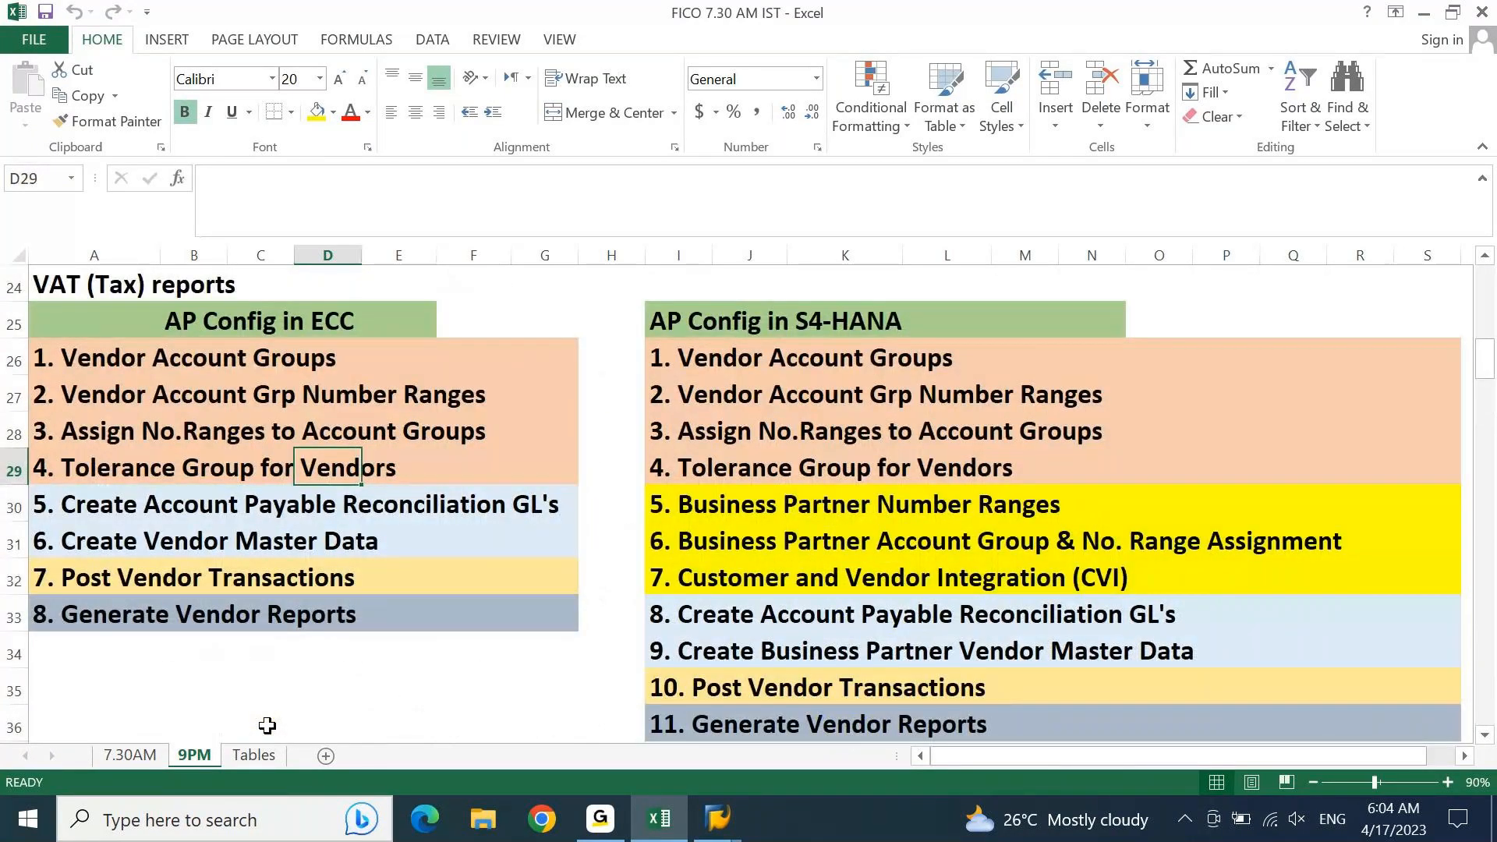
Step: Look through the account groups table on the Tables sheet for the Retained Earnings row
left_click(264, 753)
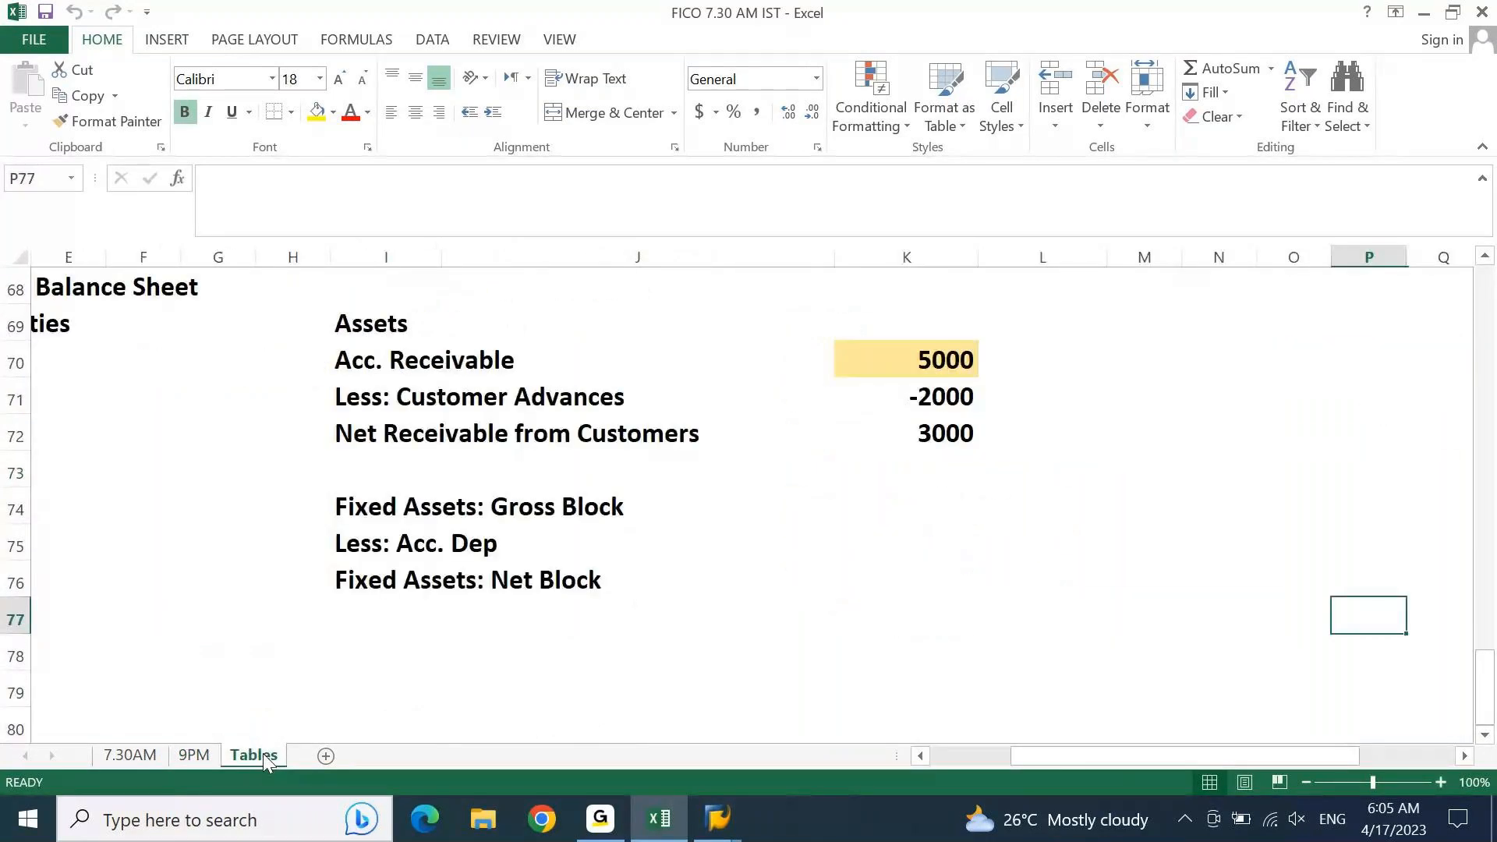
key("ctrl+Up")
key("ctrl+Left")
key("ctrl+Left")
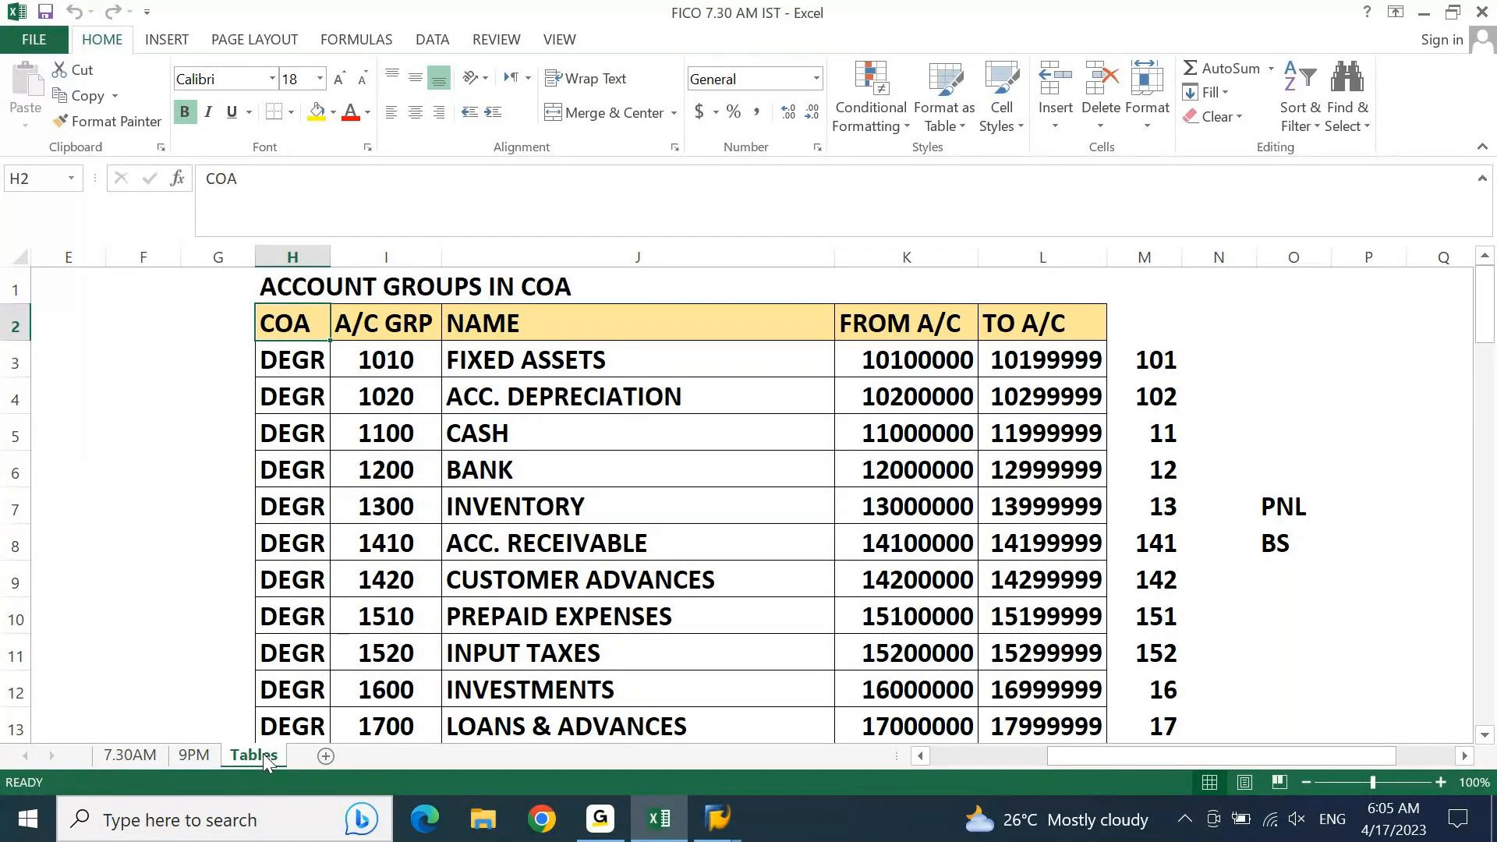
key("Down")
key("Down")
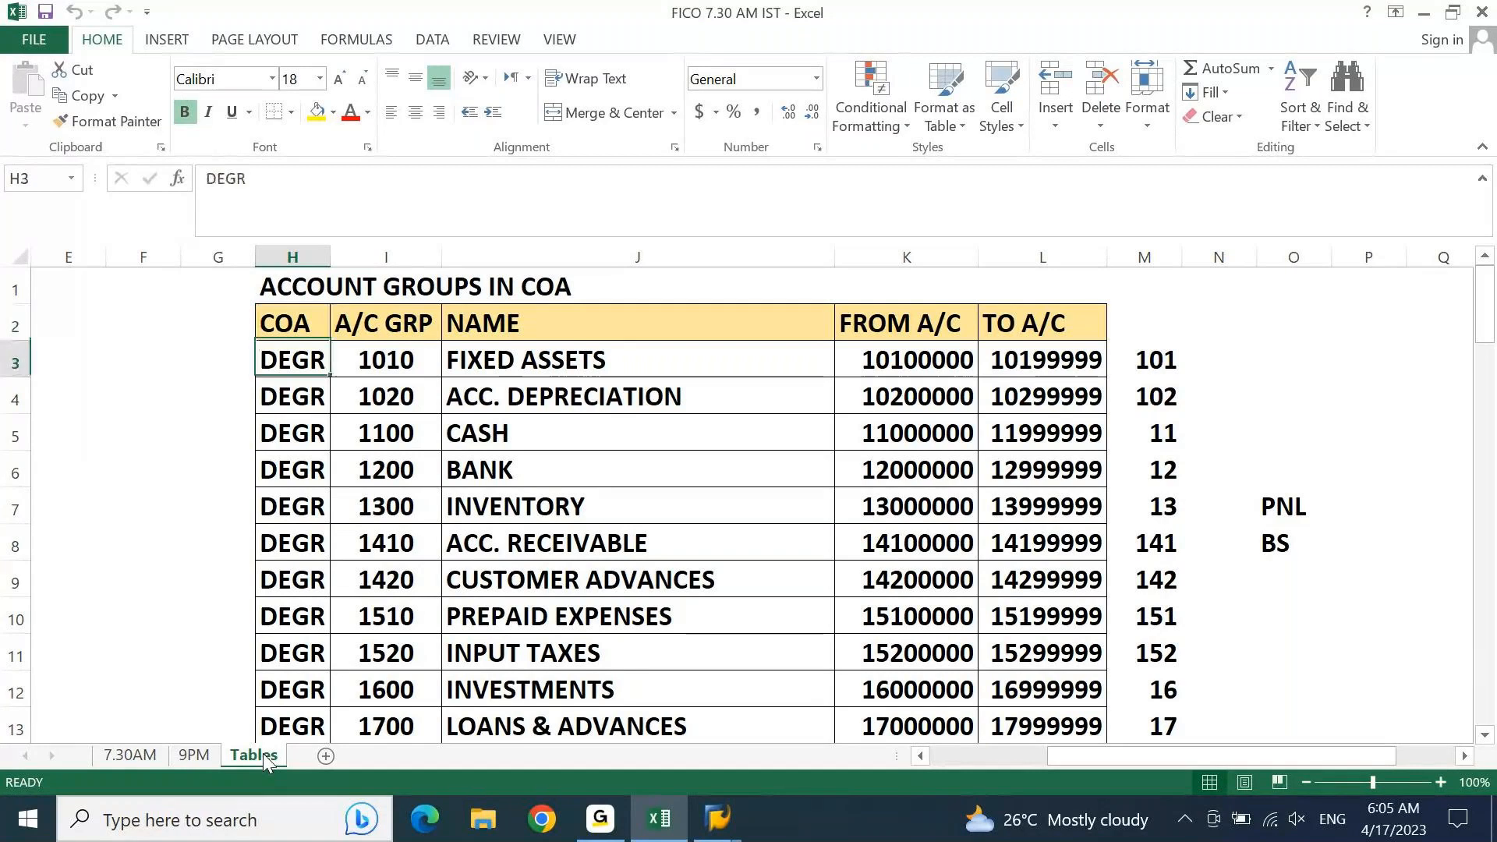
key("Down")
key("Down")
key("Down")
key("Down")
key("Down")
key("Down")
key("Down")
key("Down")
key("Down")
key("Down")
key("Down")
key("Down")
key("Down")
key("Down")
key("Down")
key("Down")
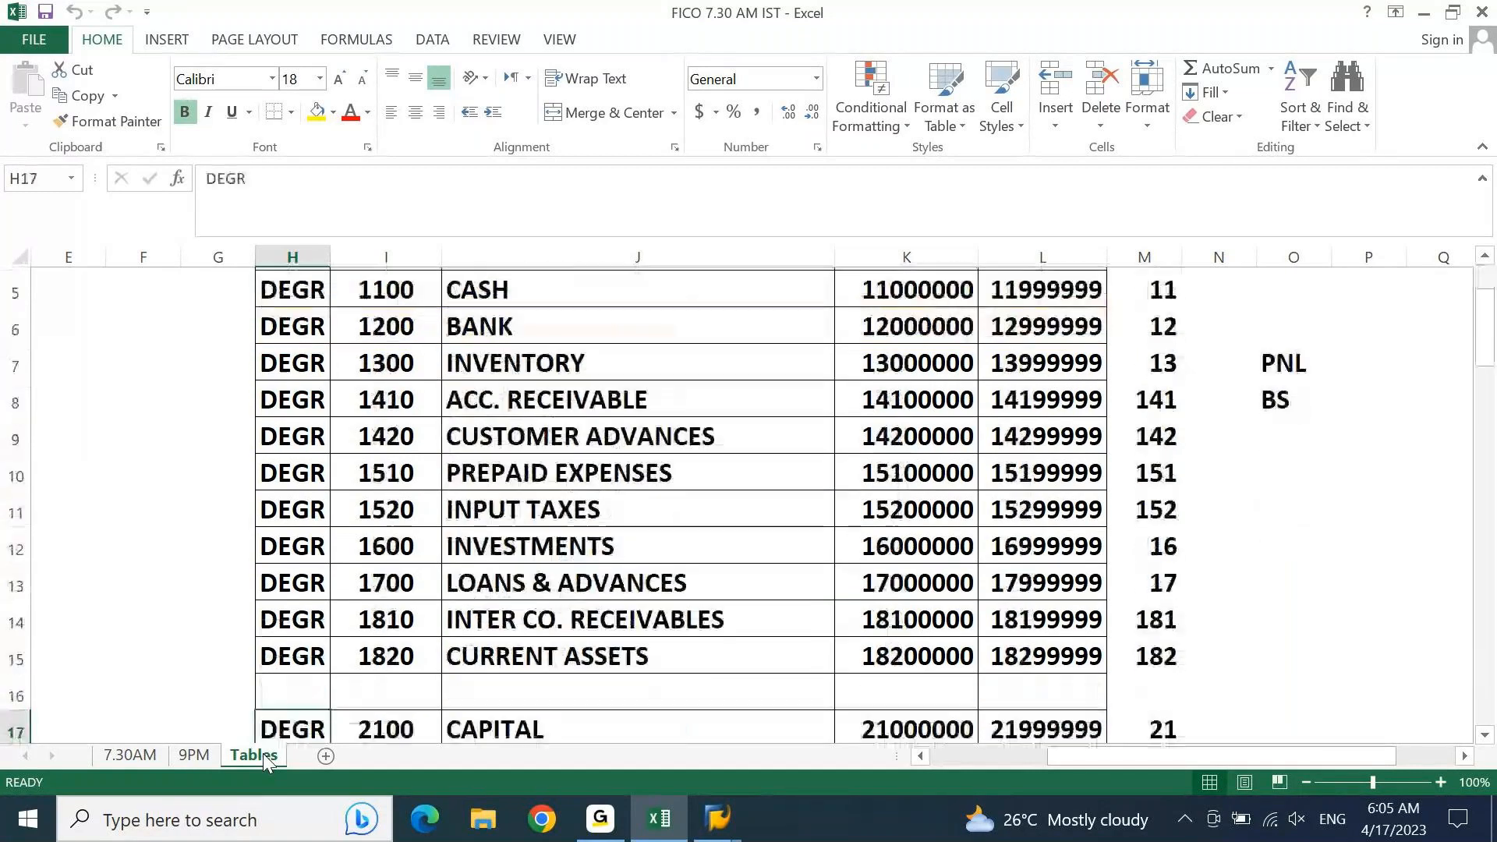
key("Down")
key("Down")
key("Up")
key("Up")
key("Up")
key("Up")
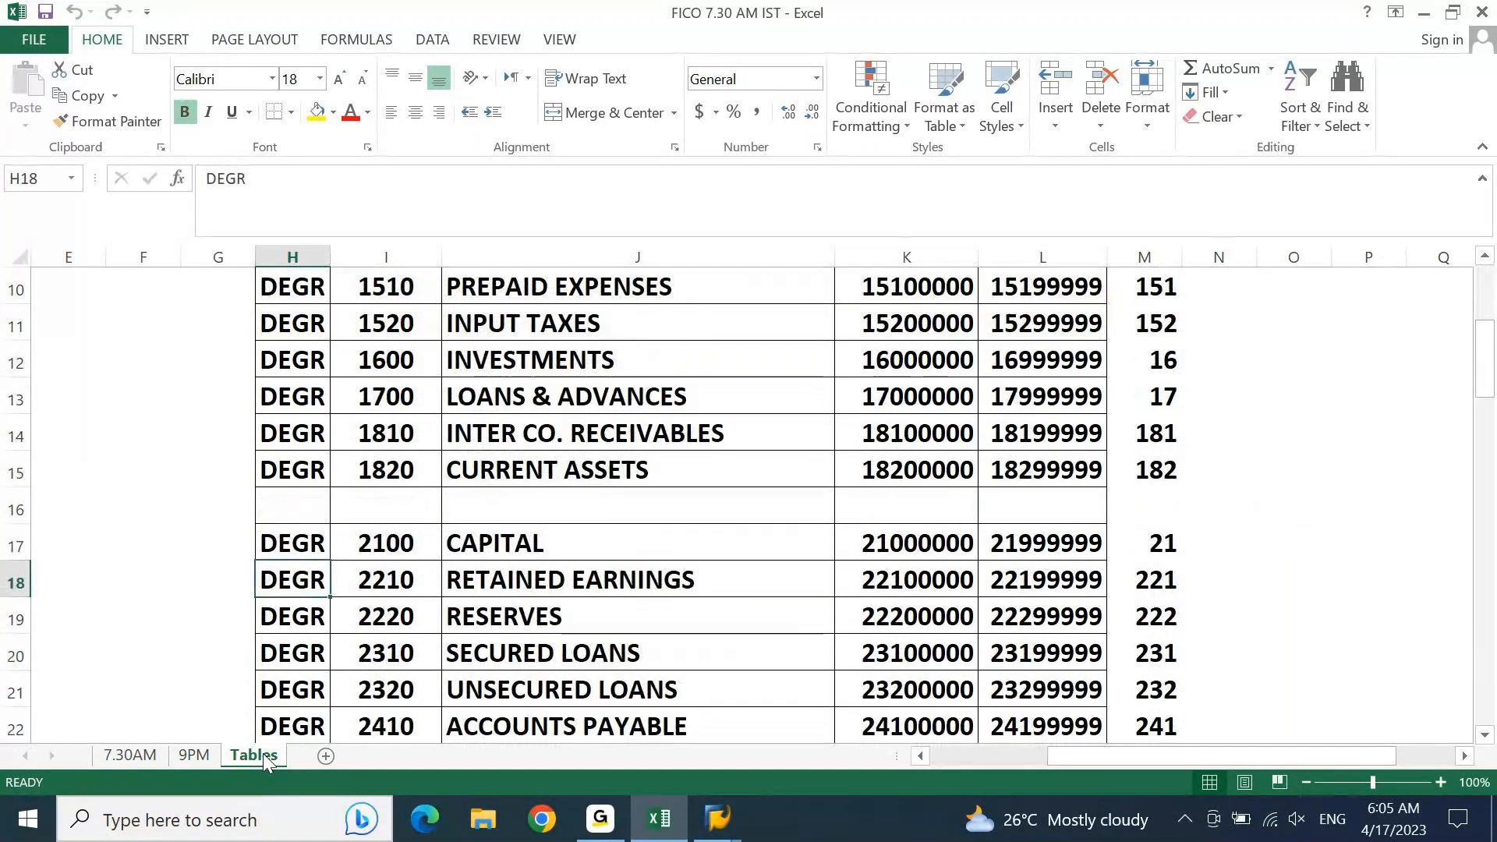
Step: Highlight the Retained Earnings row of the account groups table, from COA to TO A/C, with a light gold fill
key("ctrl+shift+Right")
key("shift+Left")
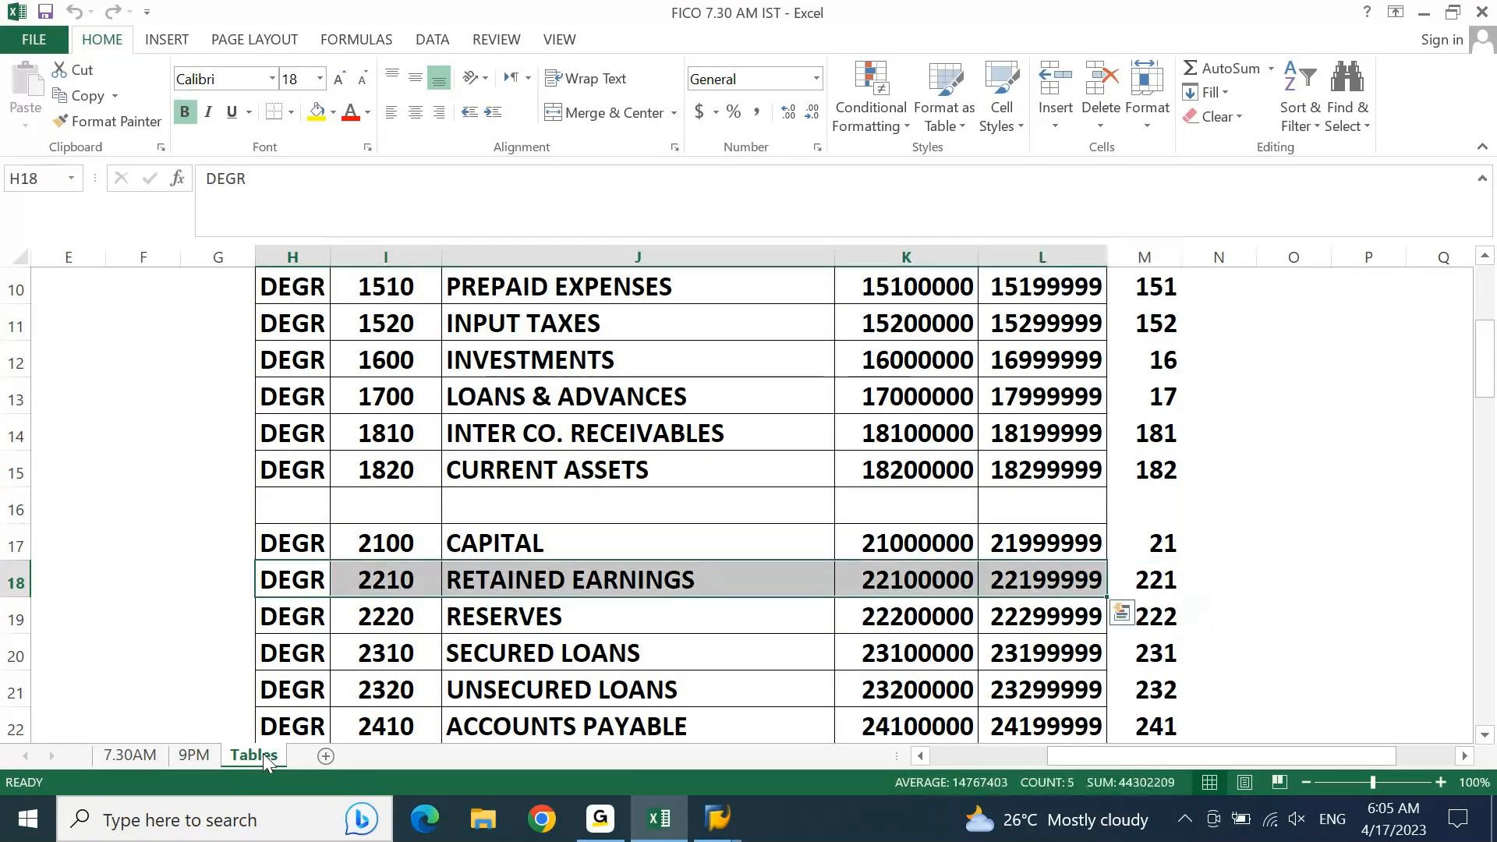
left_click(333, 112)
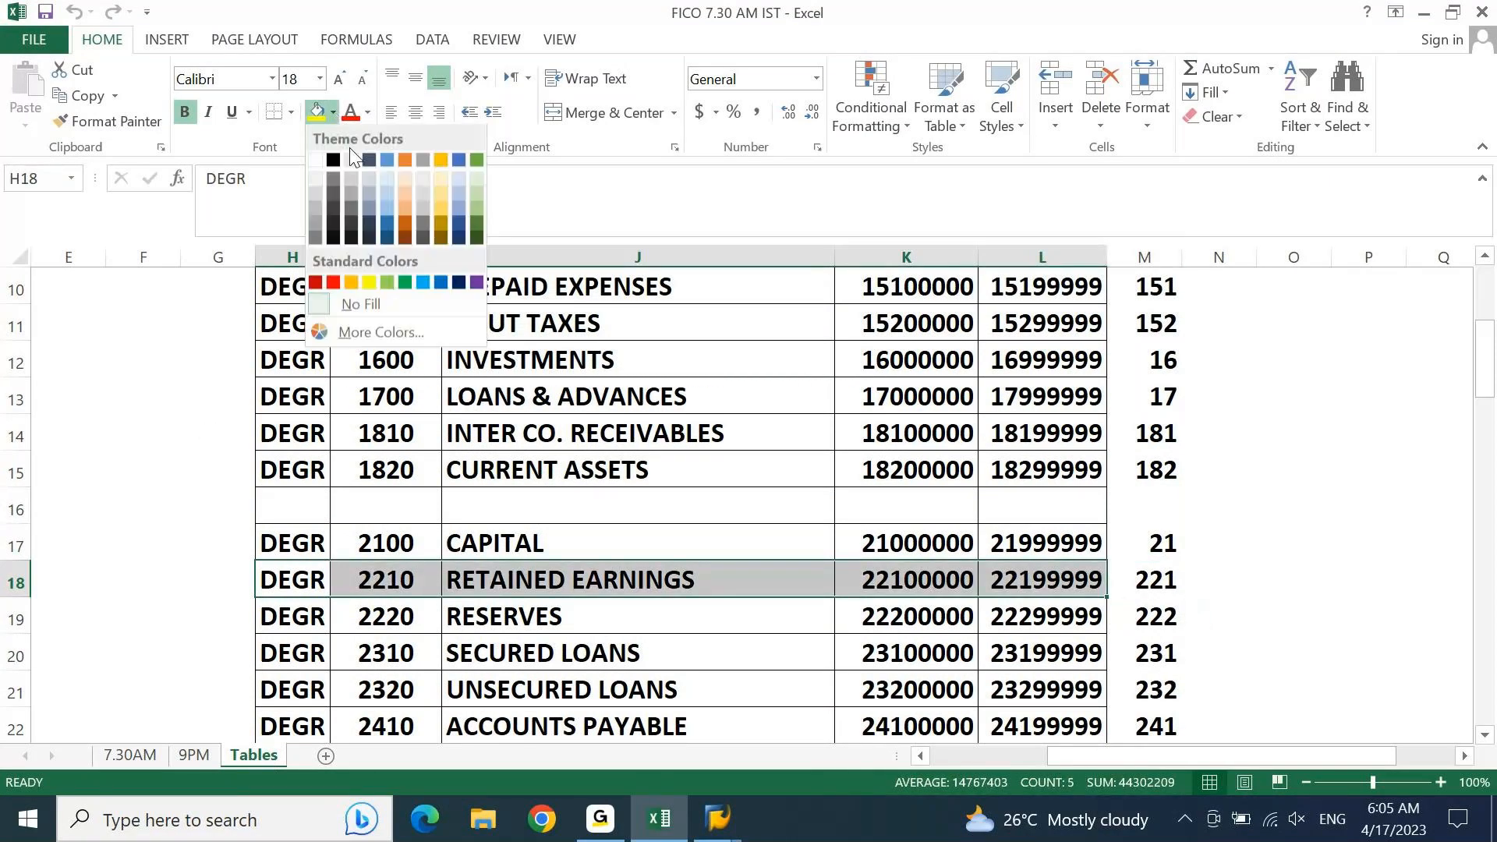
left_click(446, 197)
left_click(1230, 593)
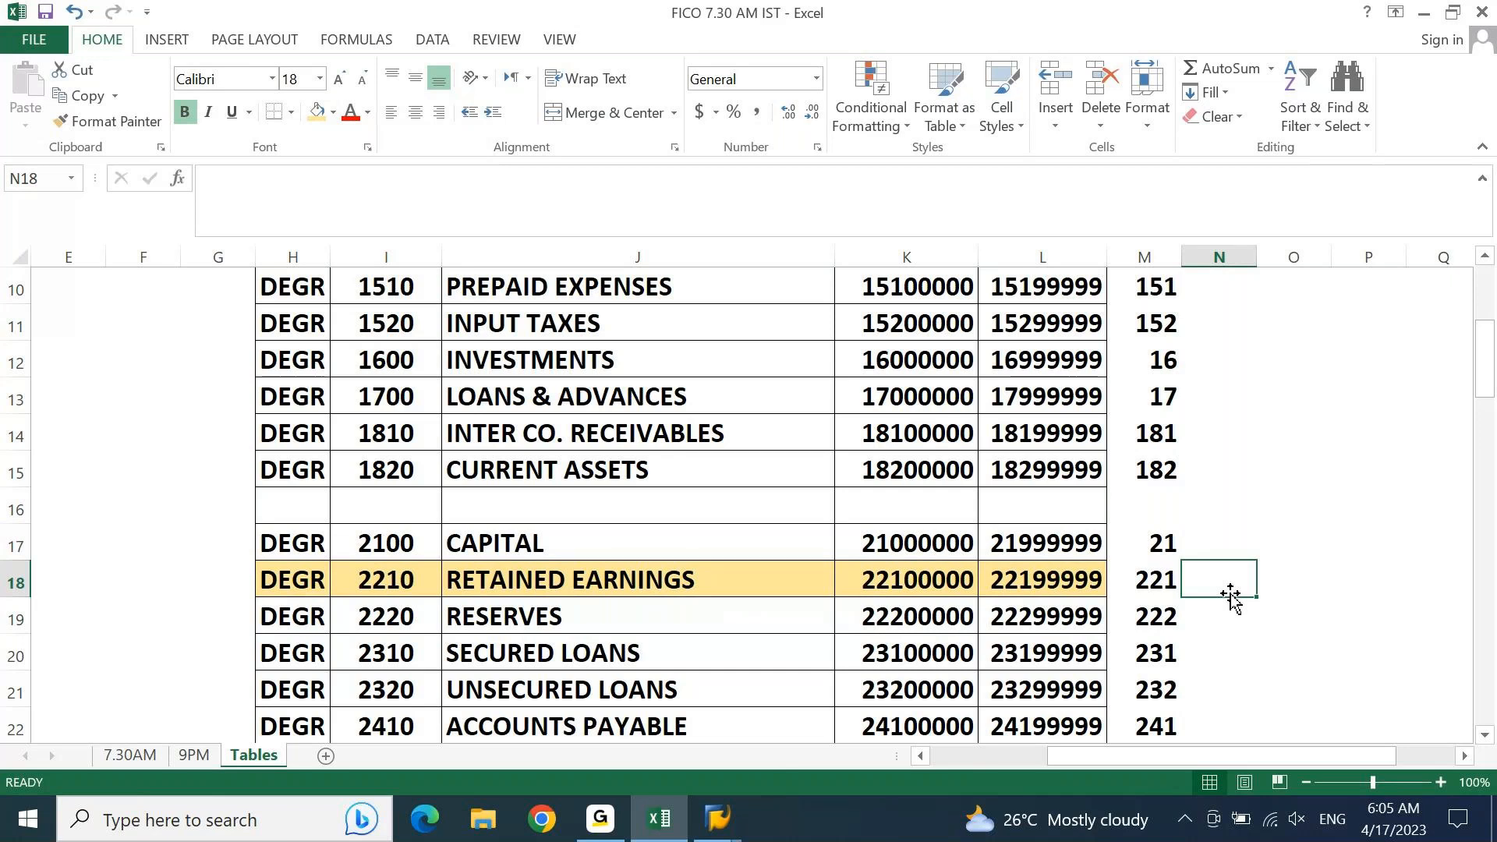
Step: Check the Define Retained Earnings Accounts step on the 7.30AM sheet, then switch to SAP and open transaction OB53 for chart of accounts DEGR
left_click(130, 755)
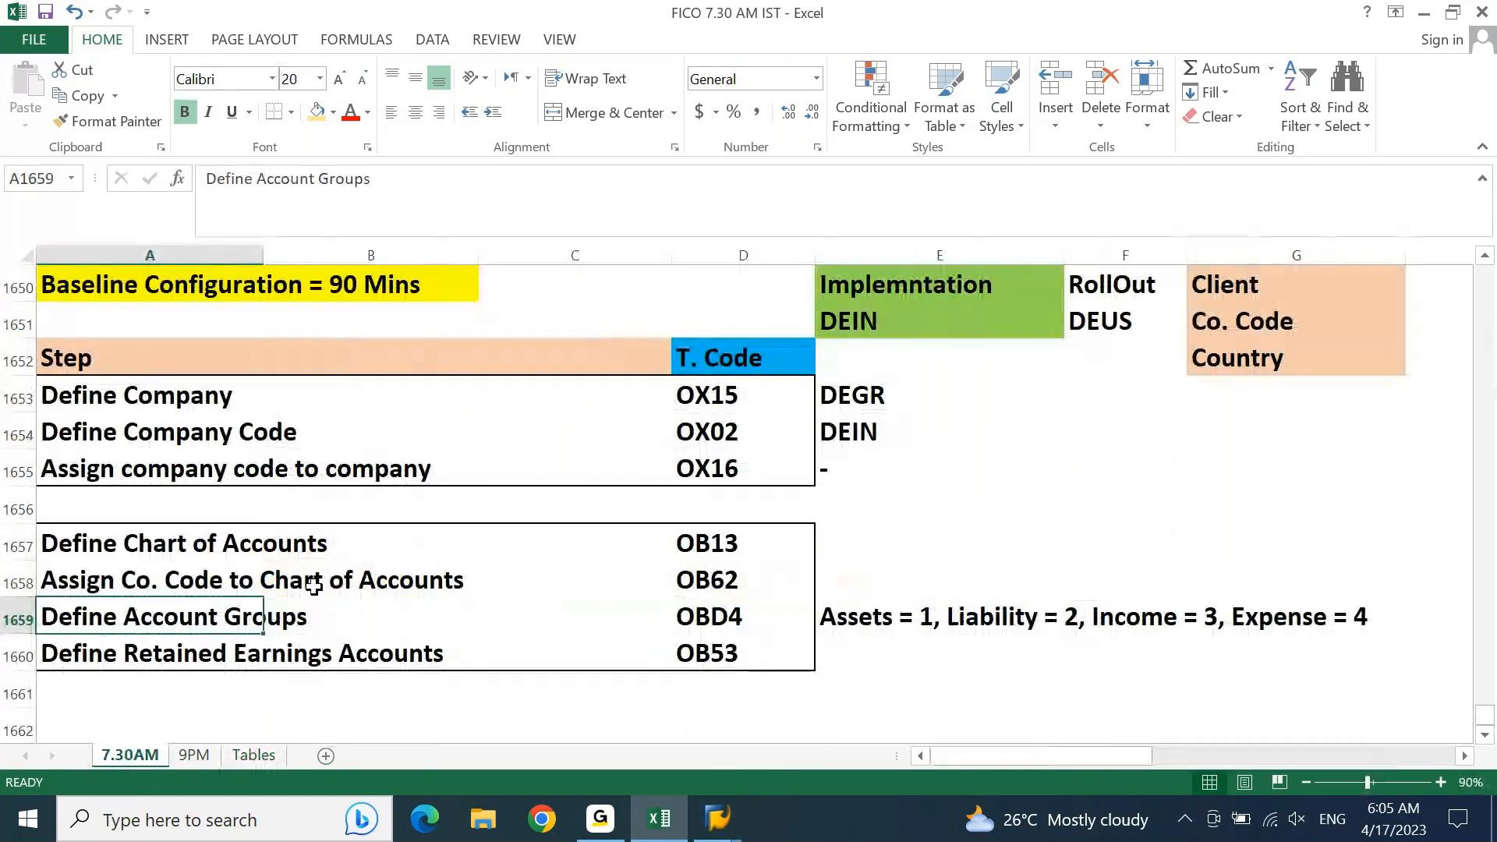
key("Down")
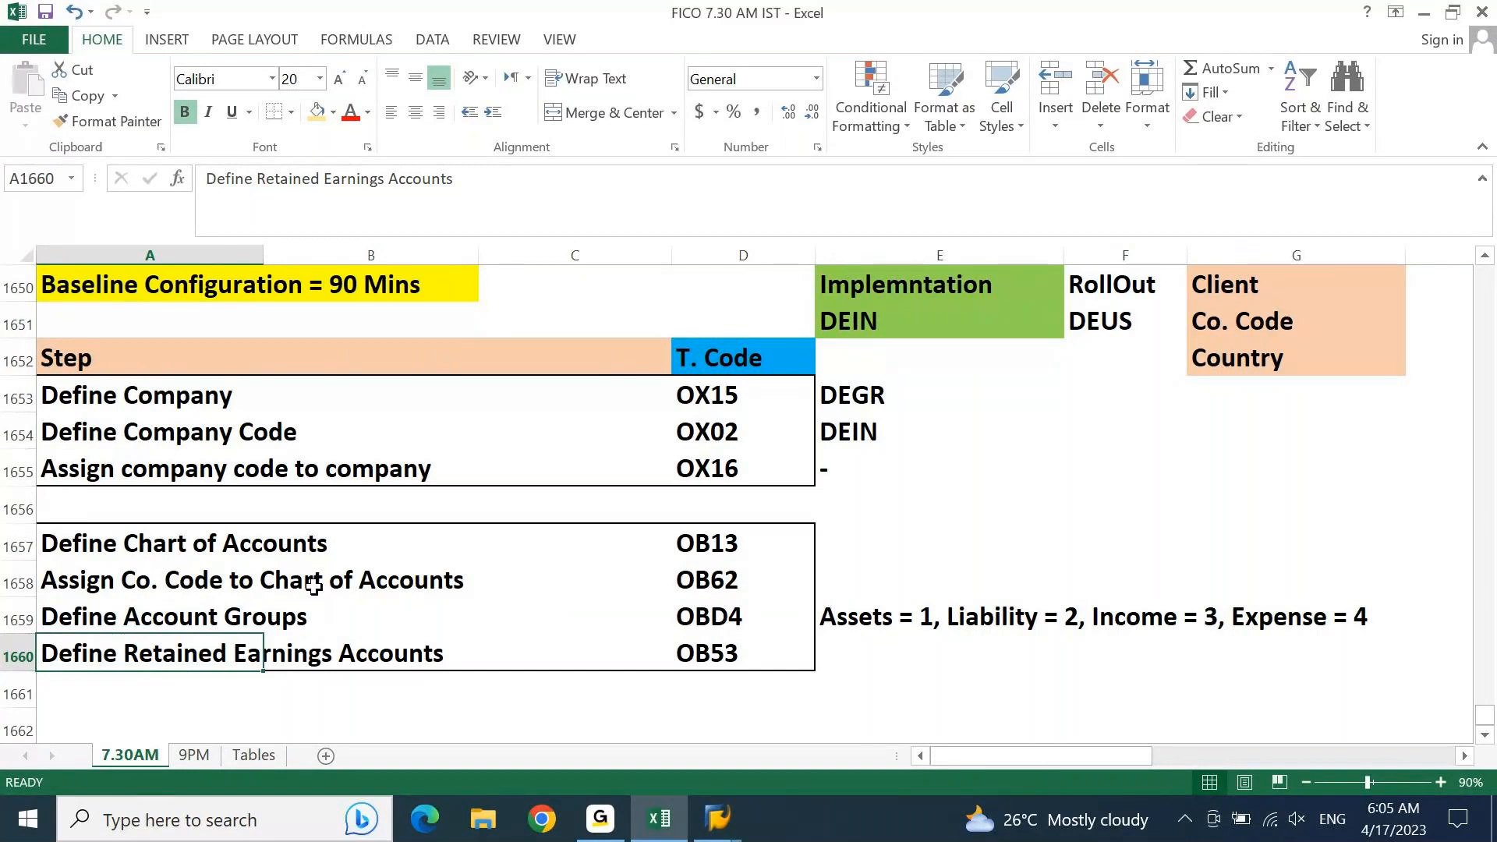
left_click(717, 819)
type("OB53")
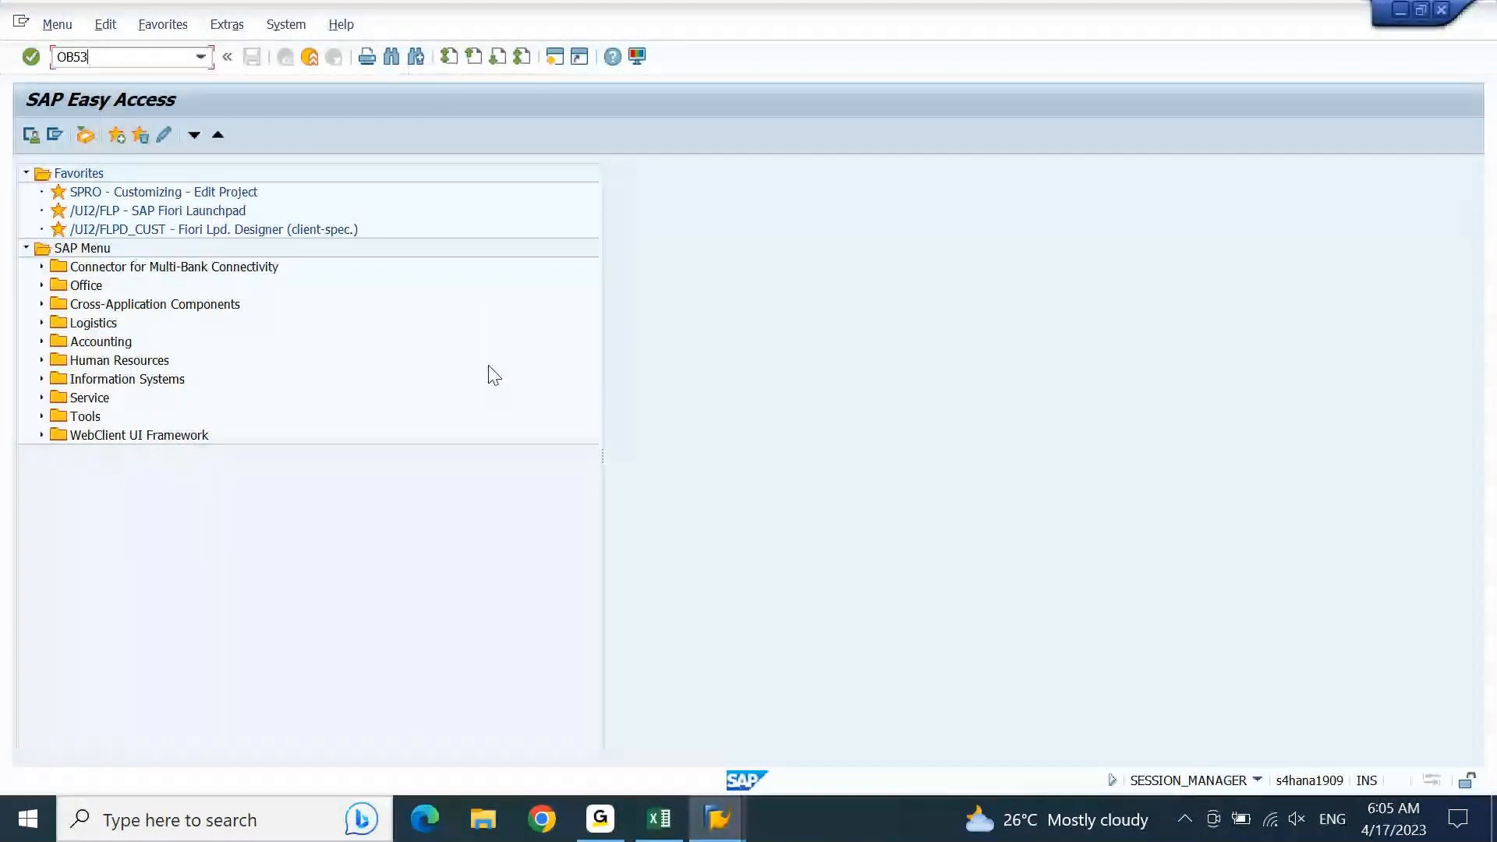
key("Return")
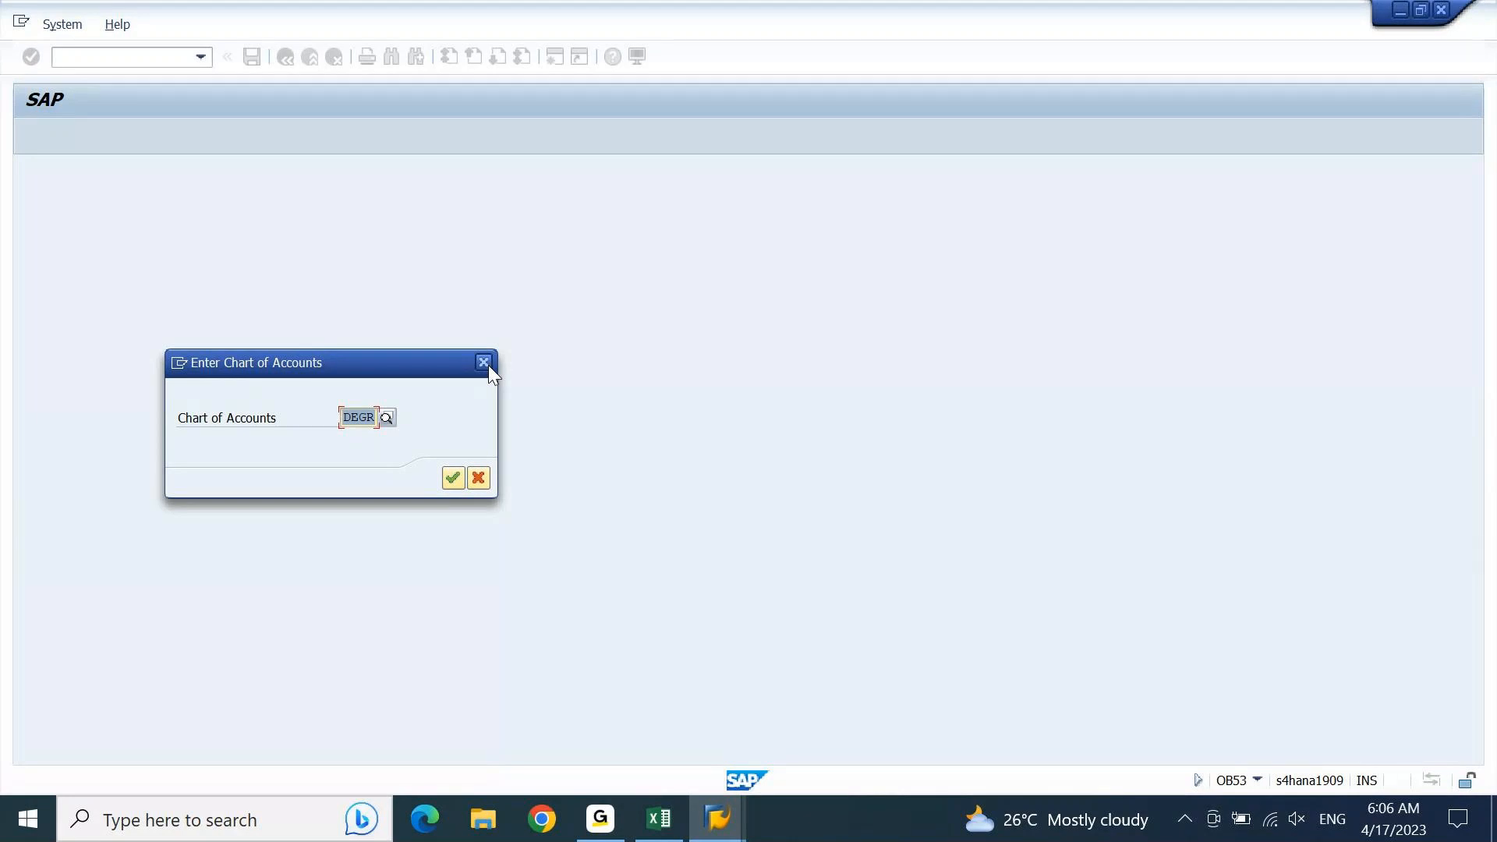
left_click(453, 478)
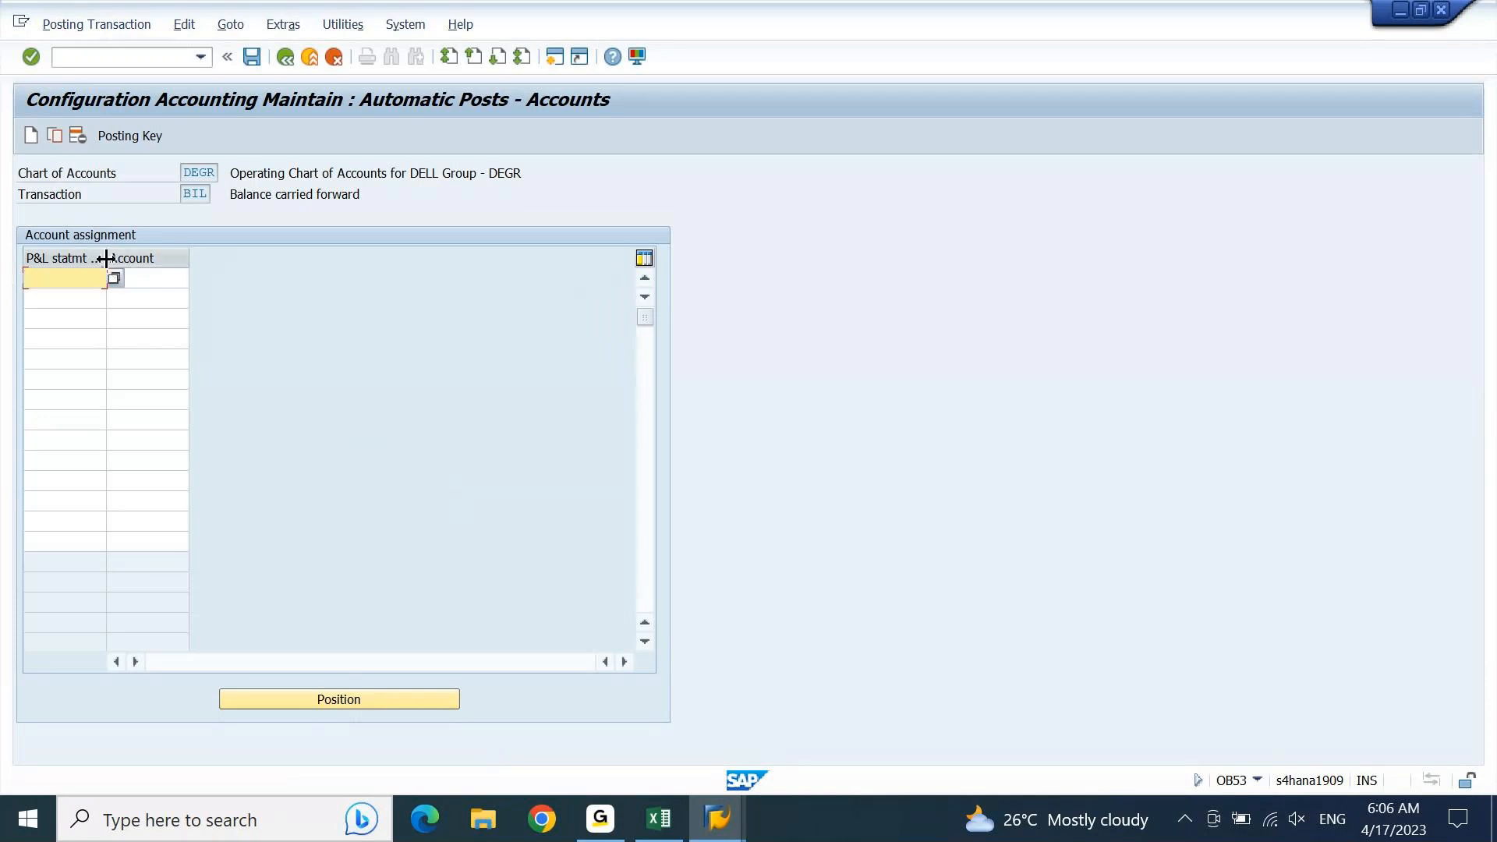
Step: Widen the account assignment columns and enter X as the P&L statement account type in the first row
left_click_drag(105, 258, 276, 267)
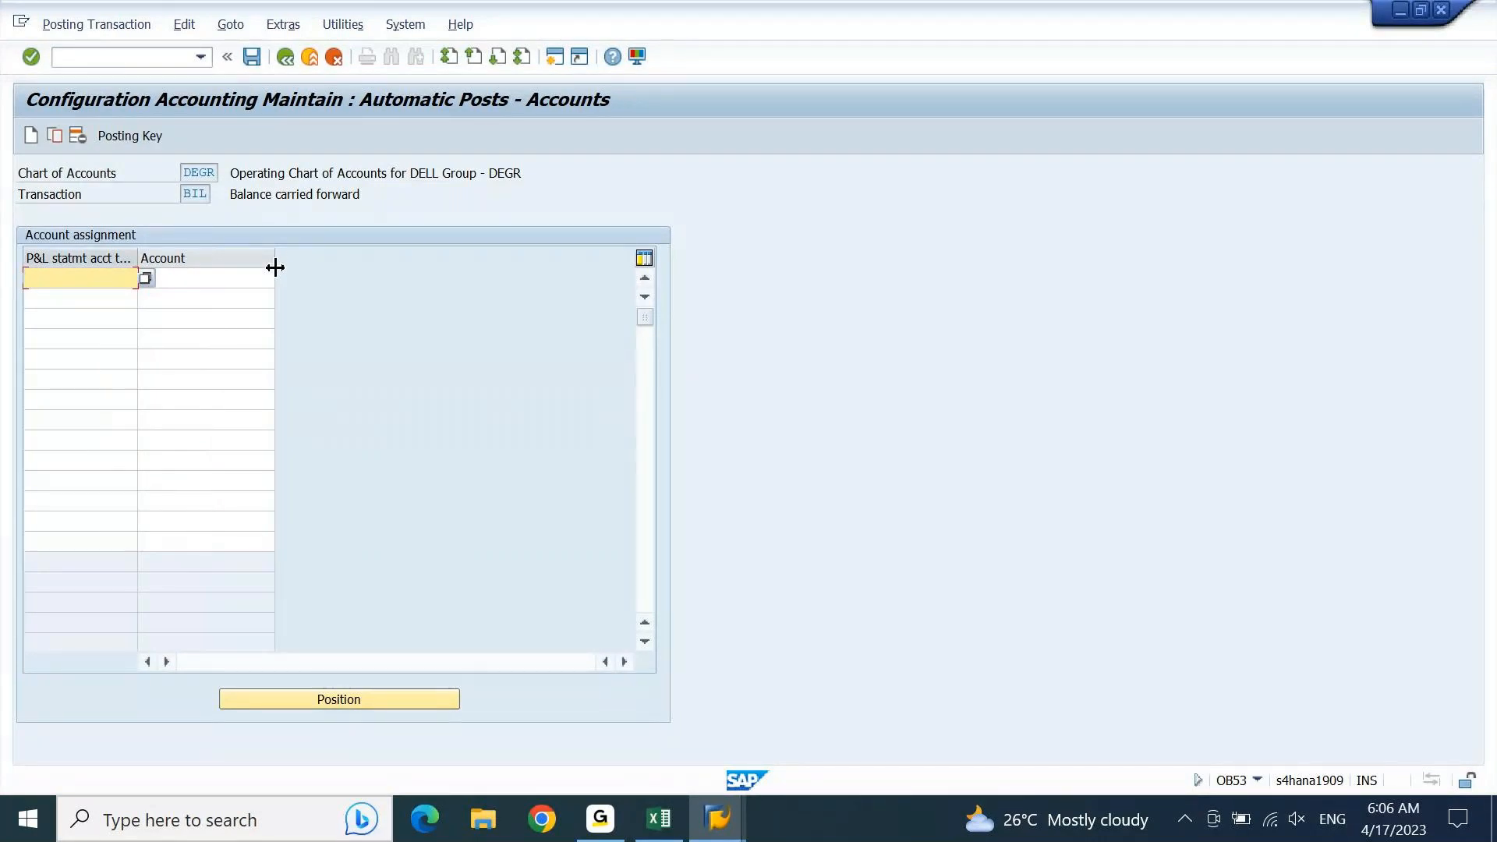
type("x")
key("Tab")
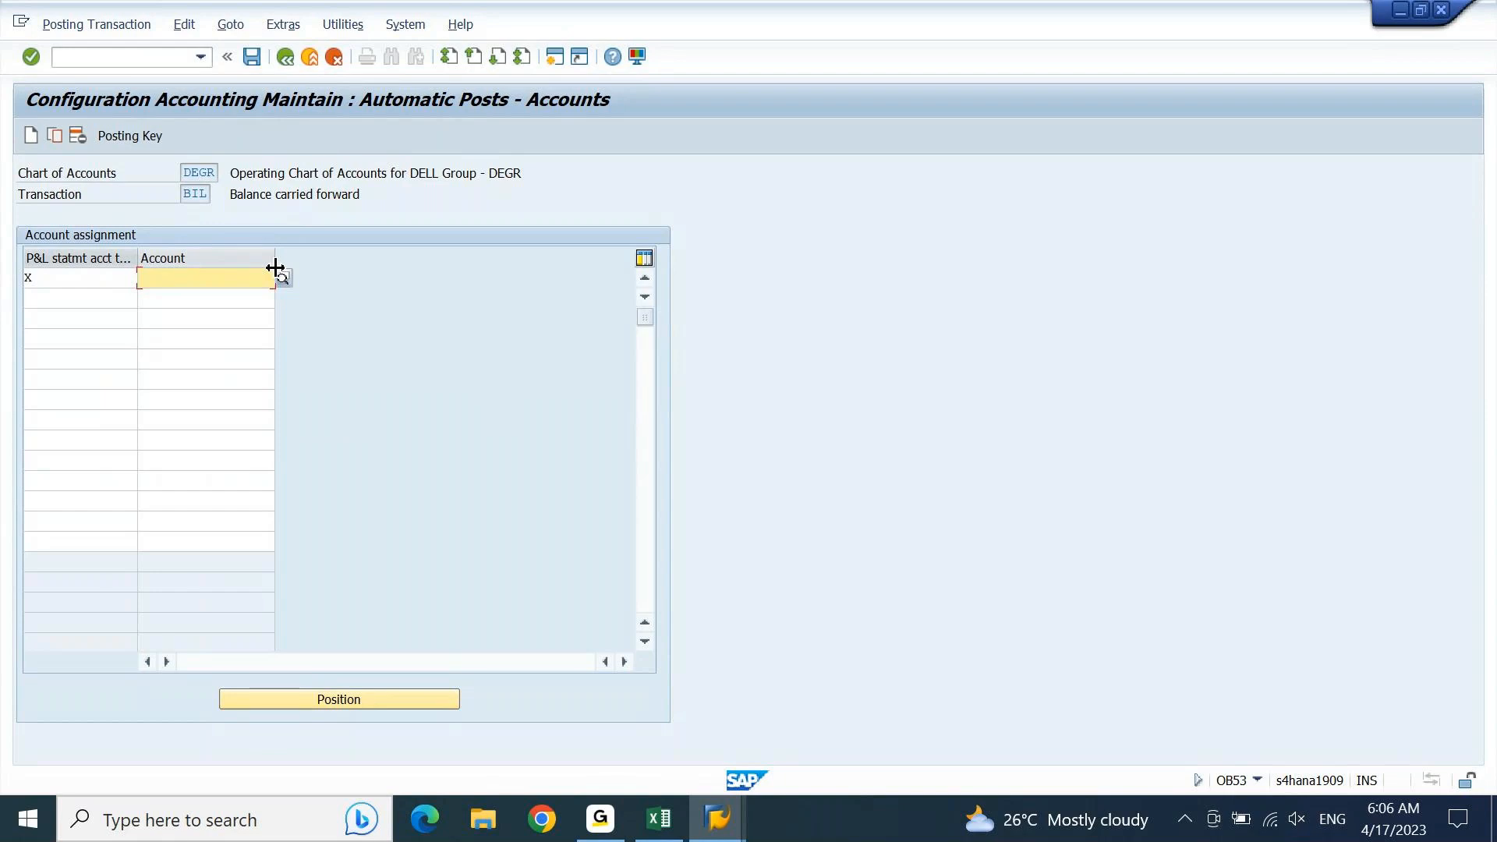
Step: Copy the Retained Earnings FROM A/C value 22100000 from the Tables sheet in Excel into the first row's Account field in SAP
key("alt+Tab")
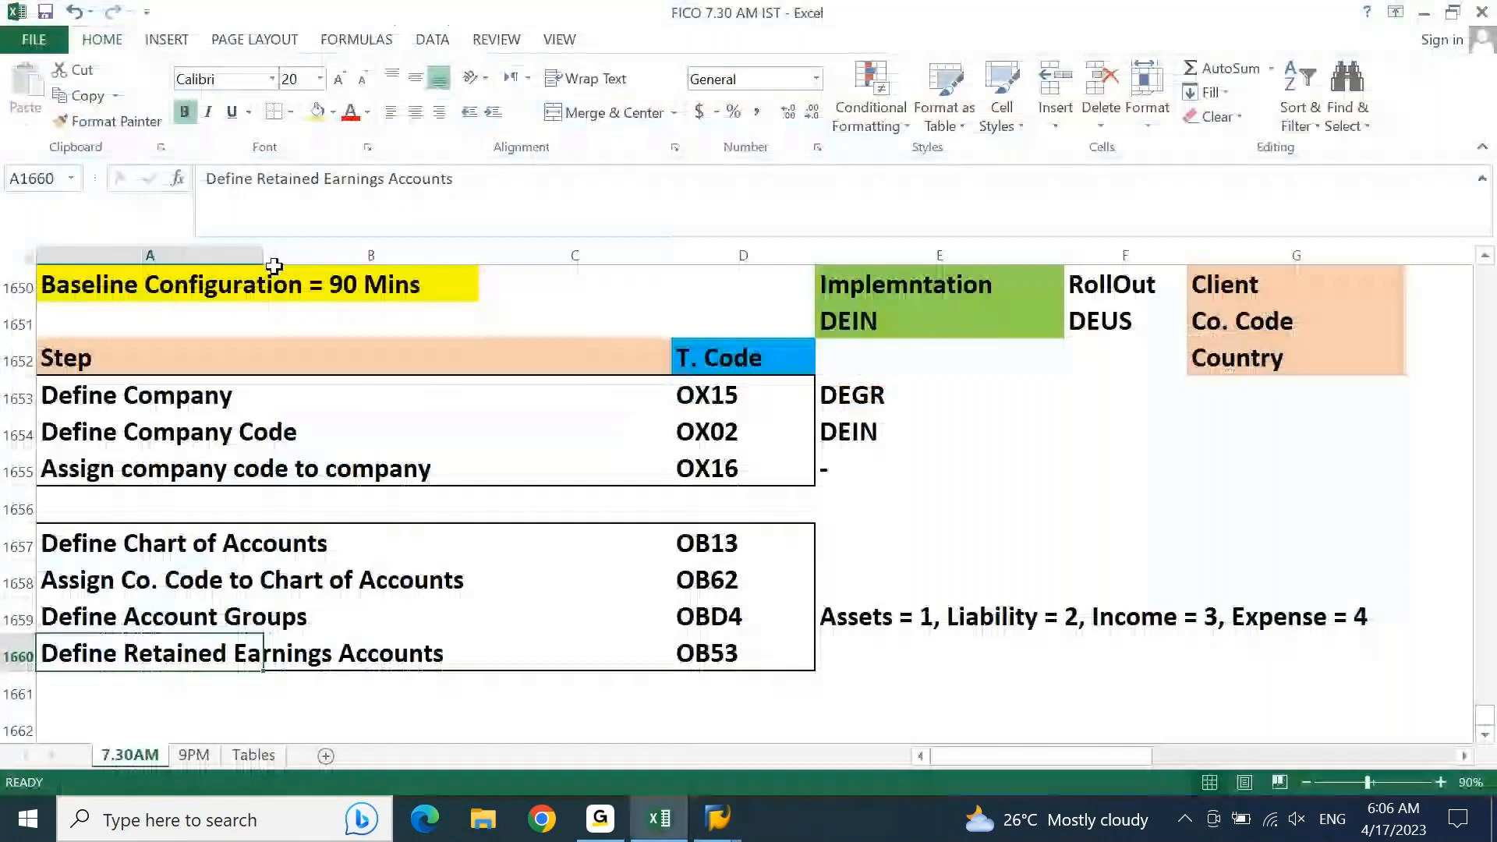
left_click(257, 755)
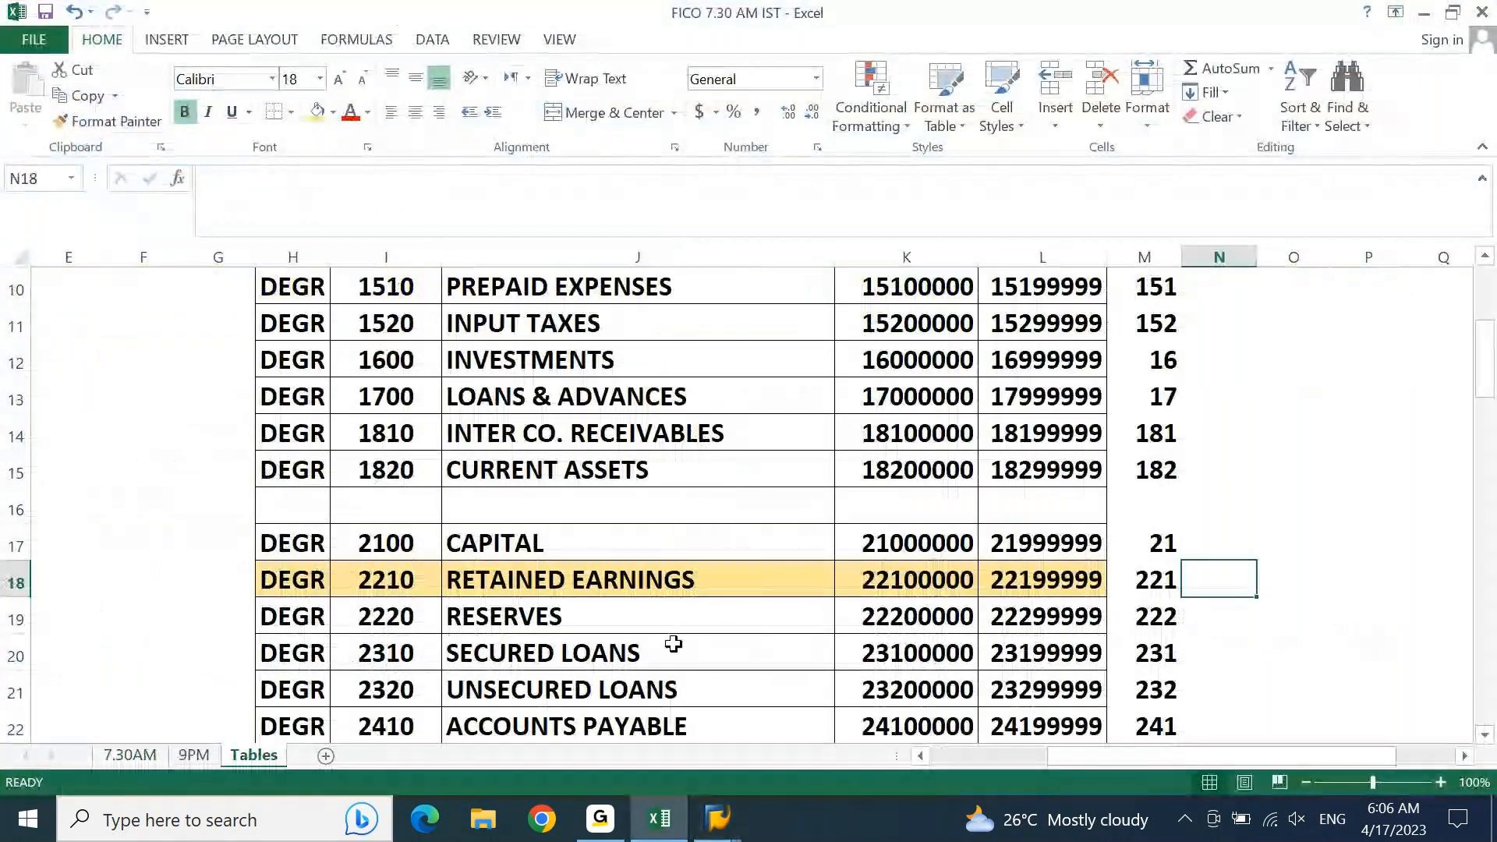
left_click(906, 581)
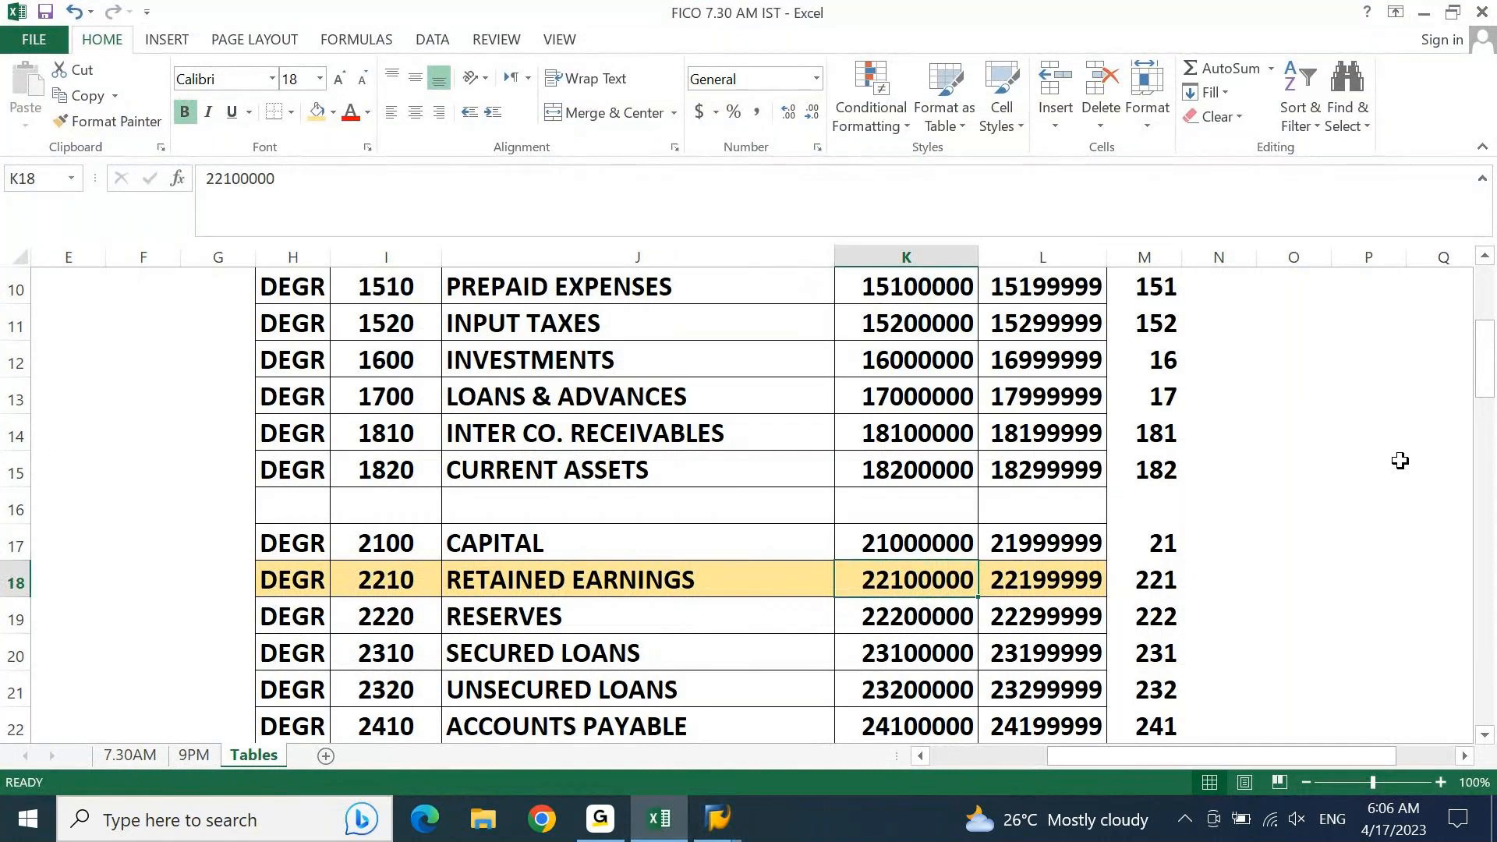
key("Left")
key("Right")
key("ctrl+c")
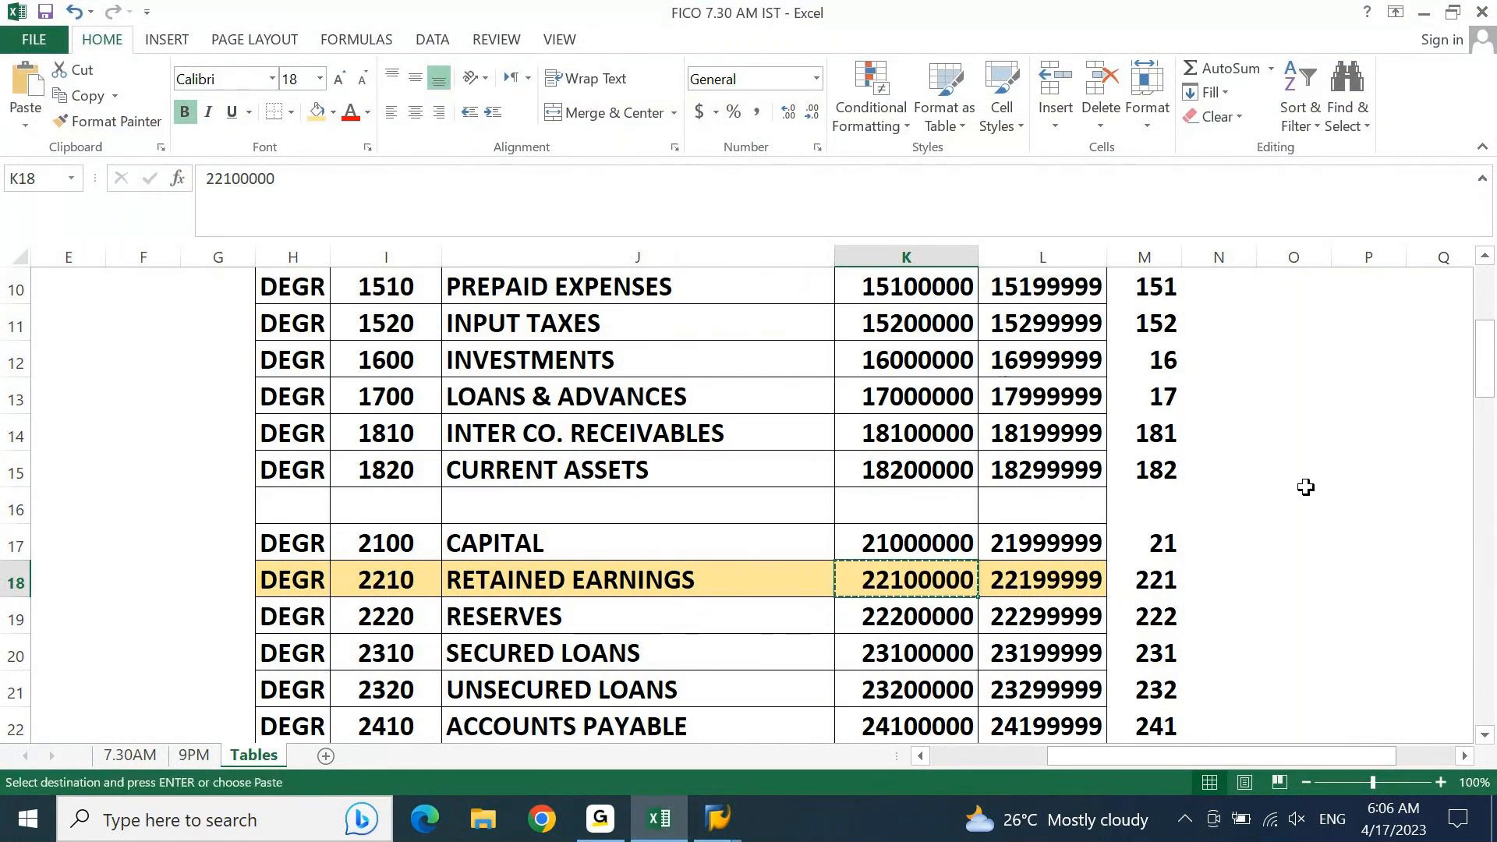
left_click(656, 822)
key("ctrl+v")
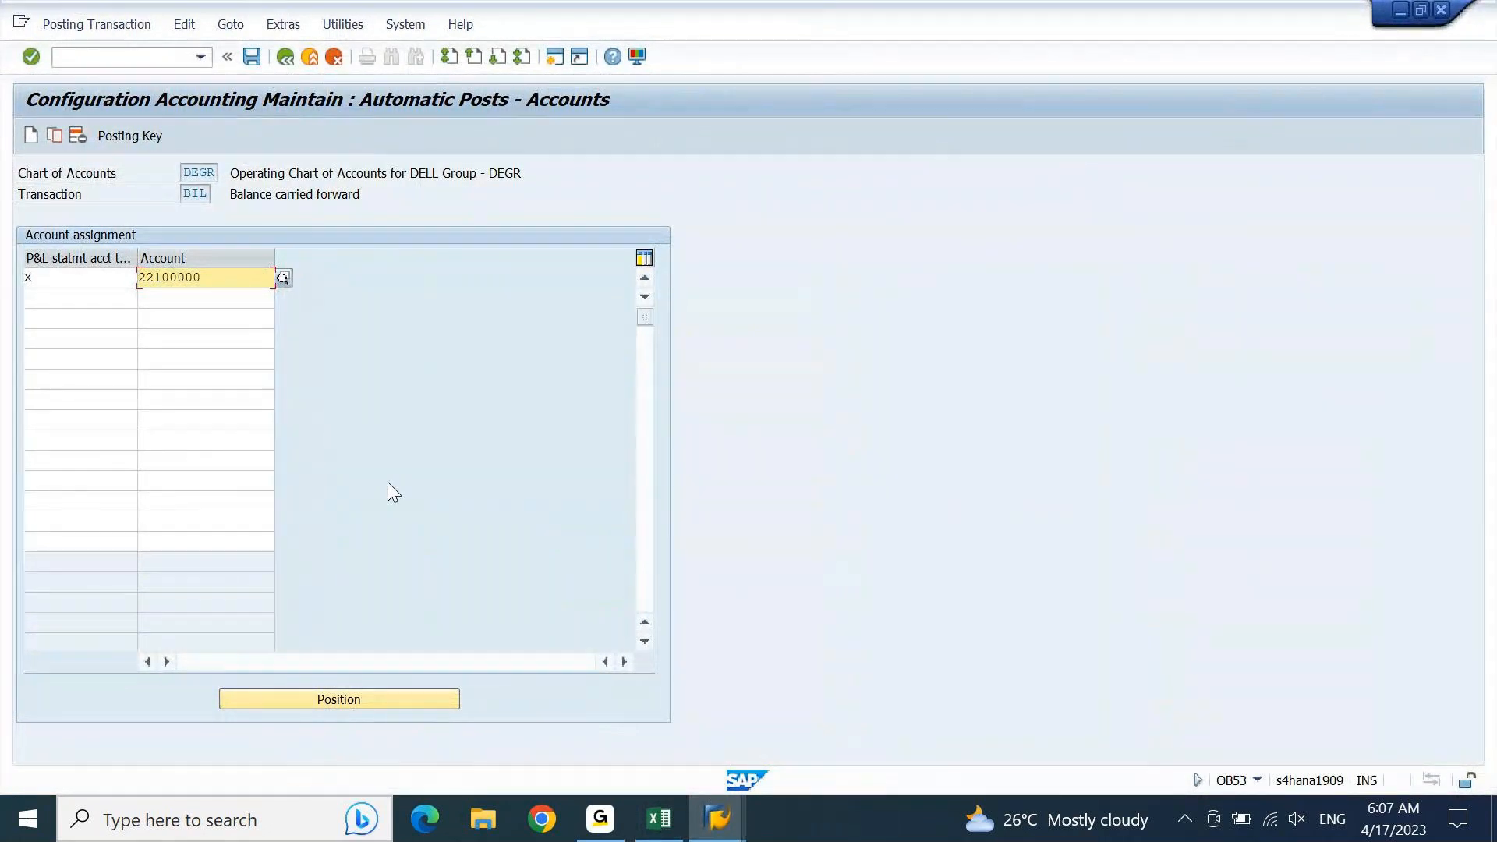
Step: Confirm the retained earnings account assignment and save it
key("Return")
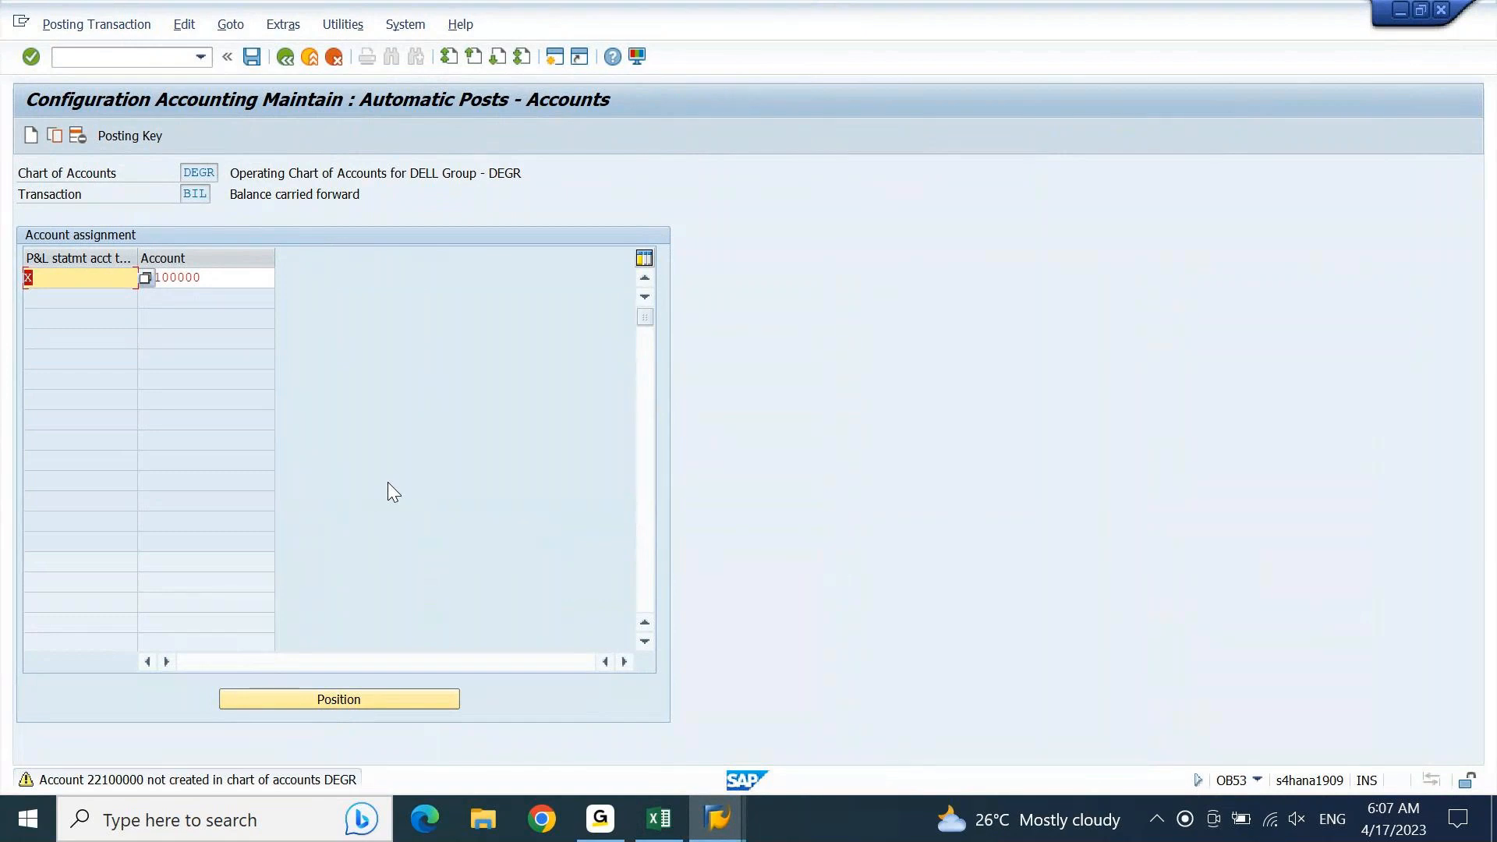
key("Tab")
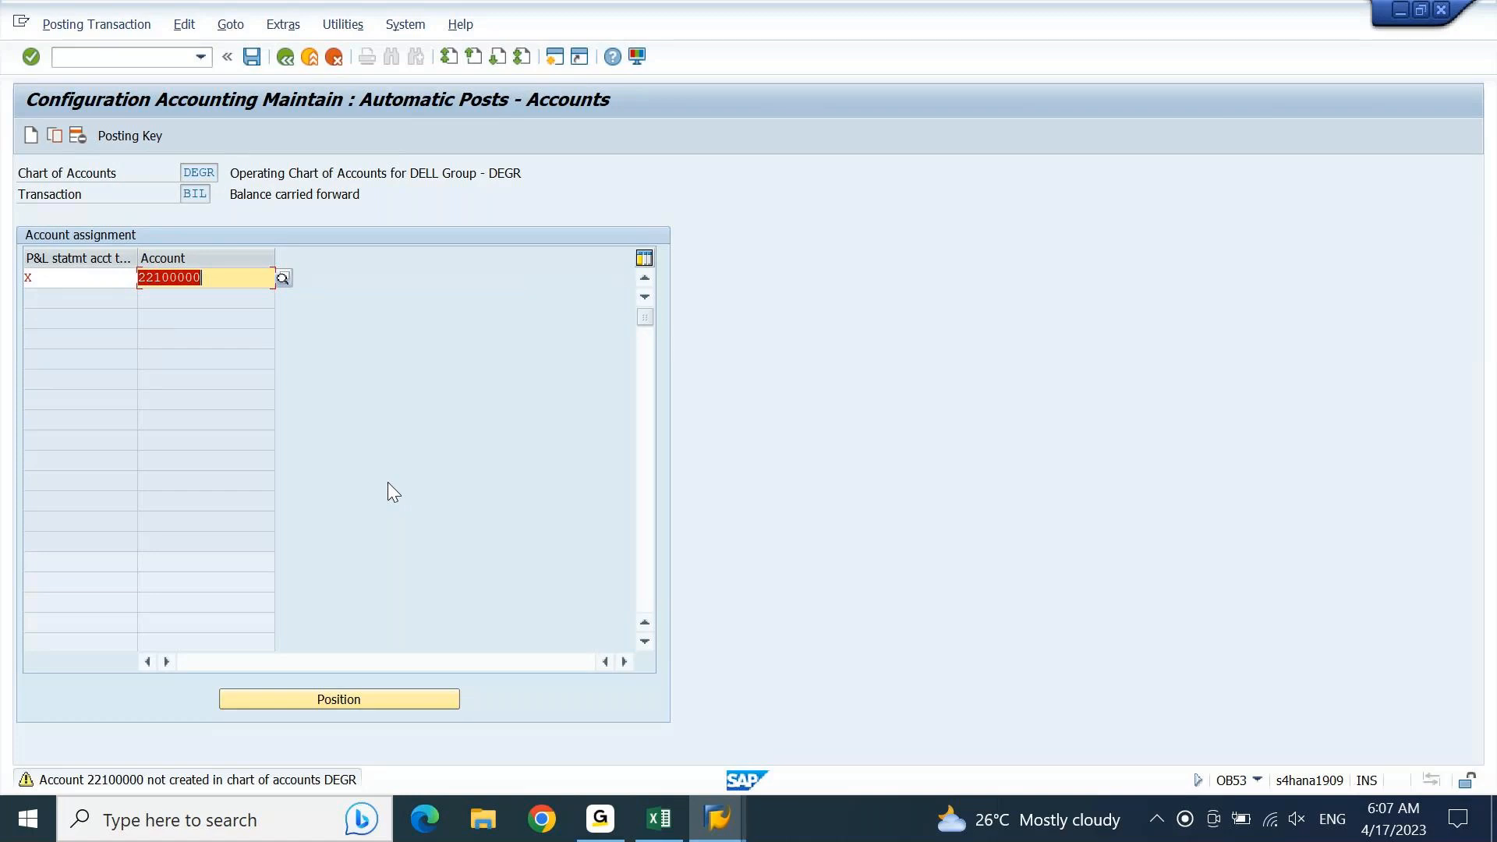
key("Return")
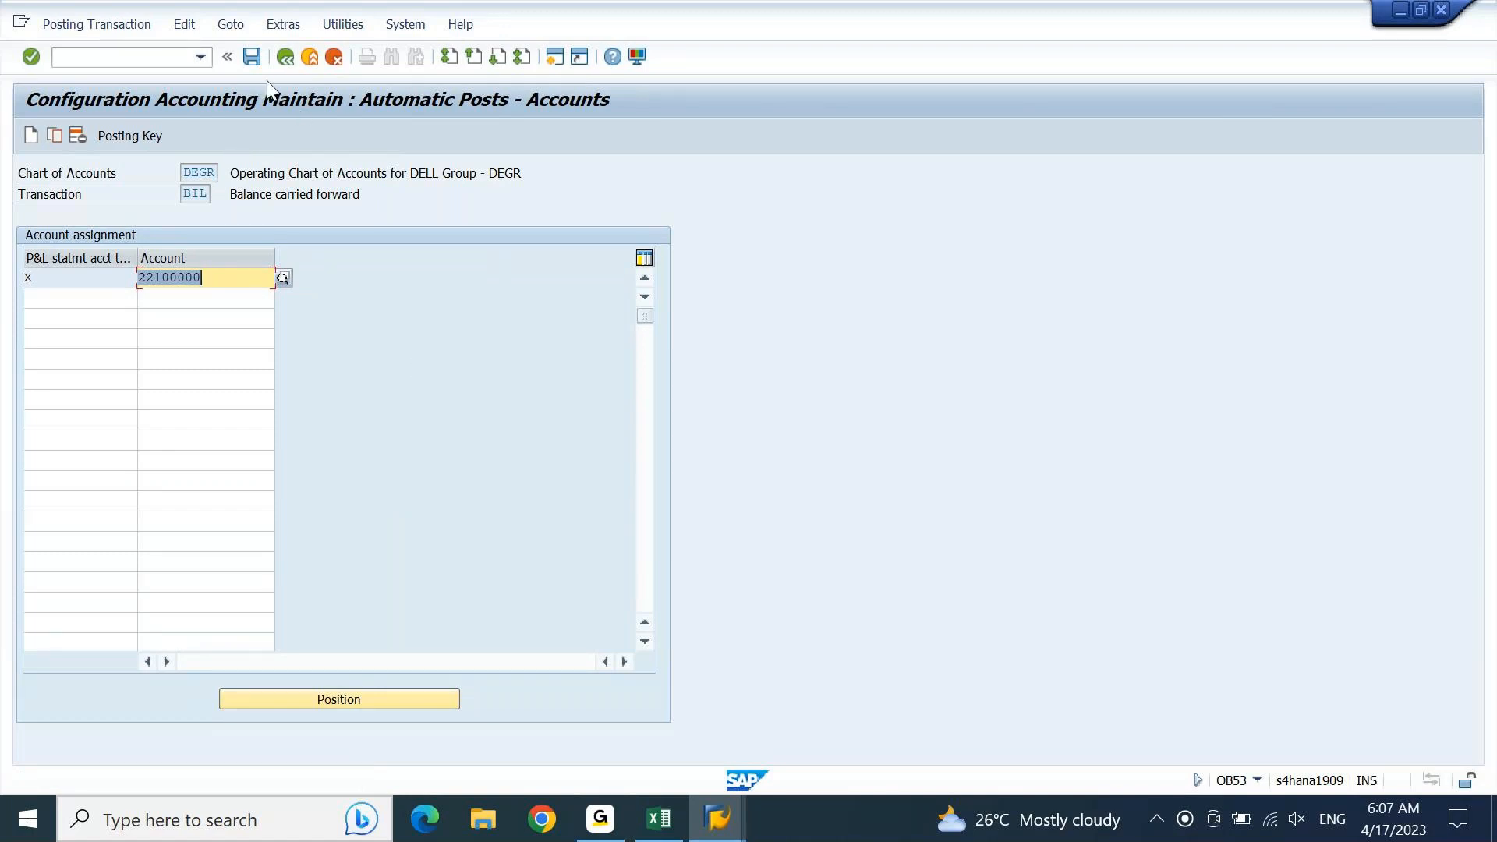
left_click(249, 54)
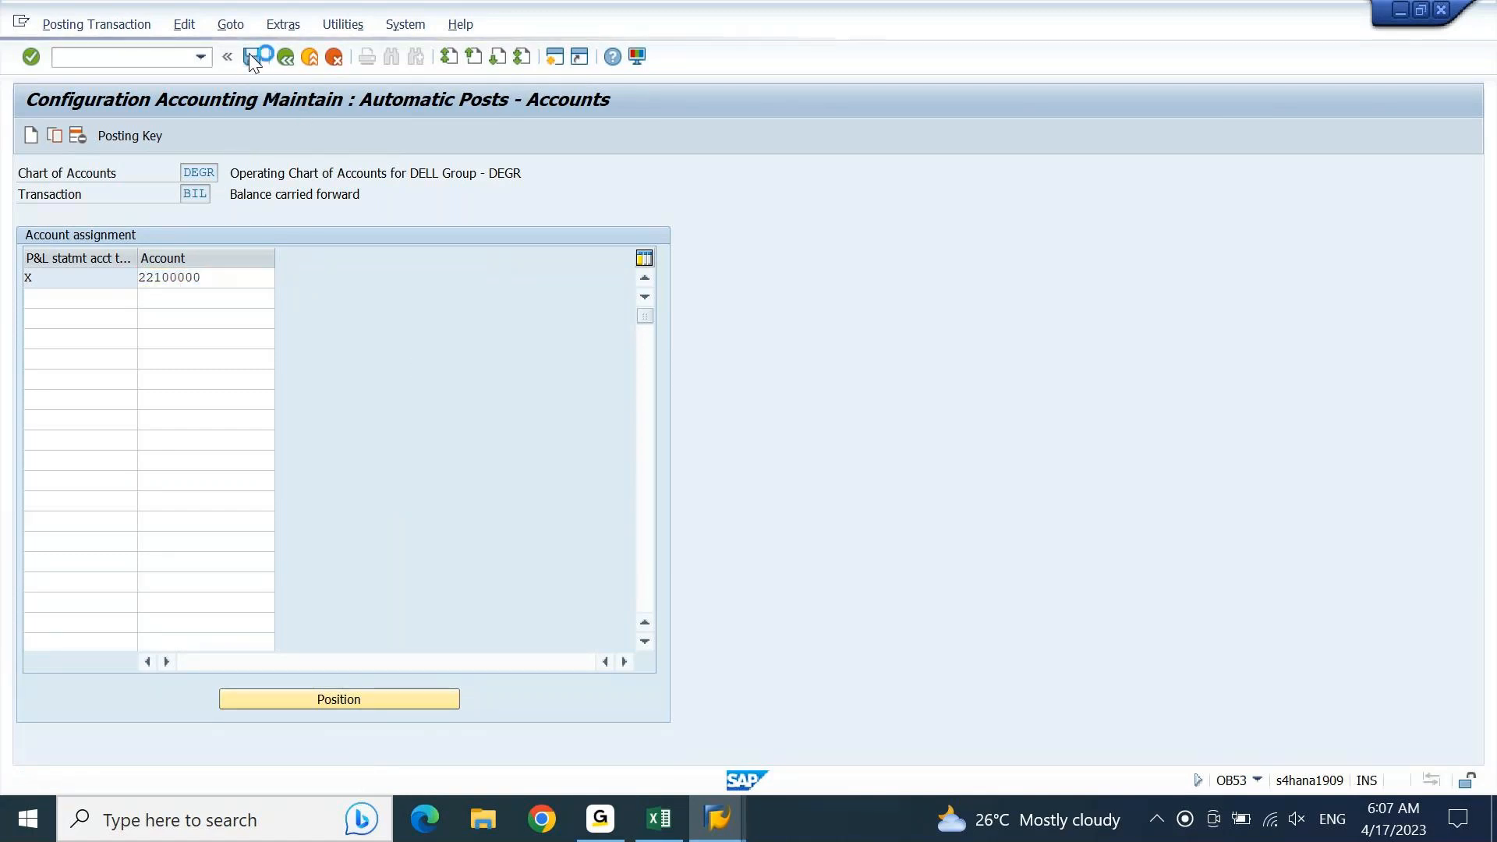
key("Return")
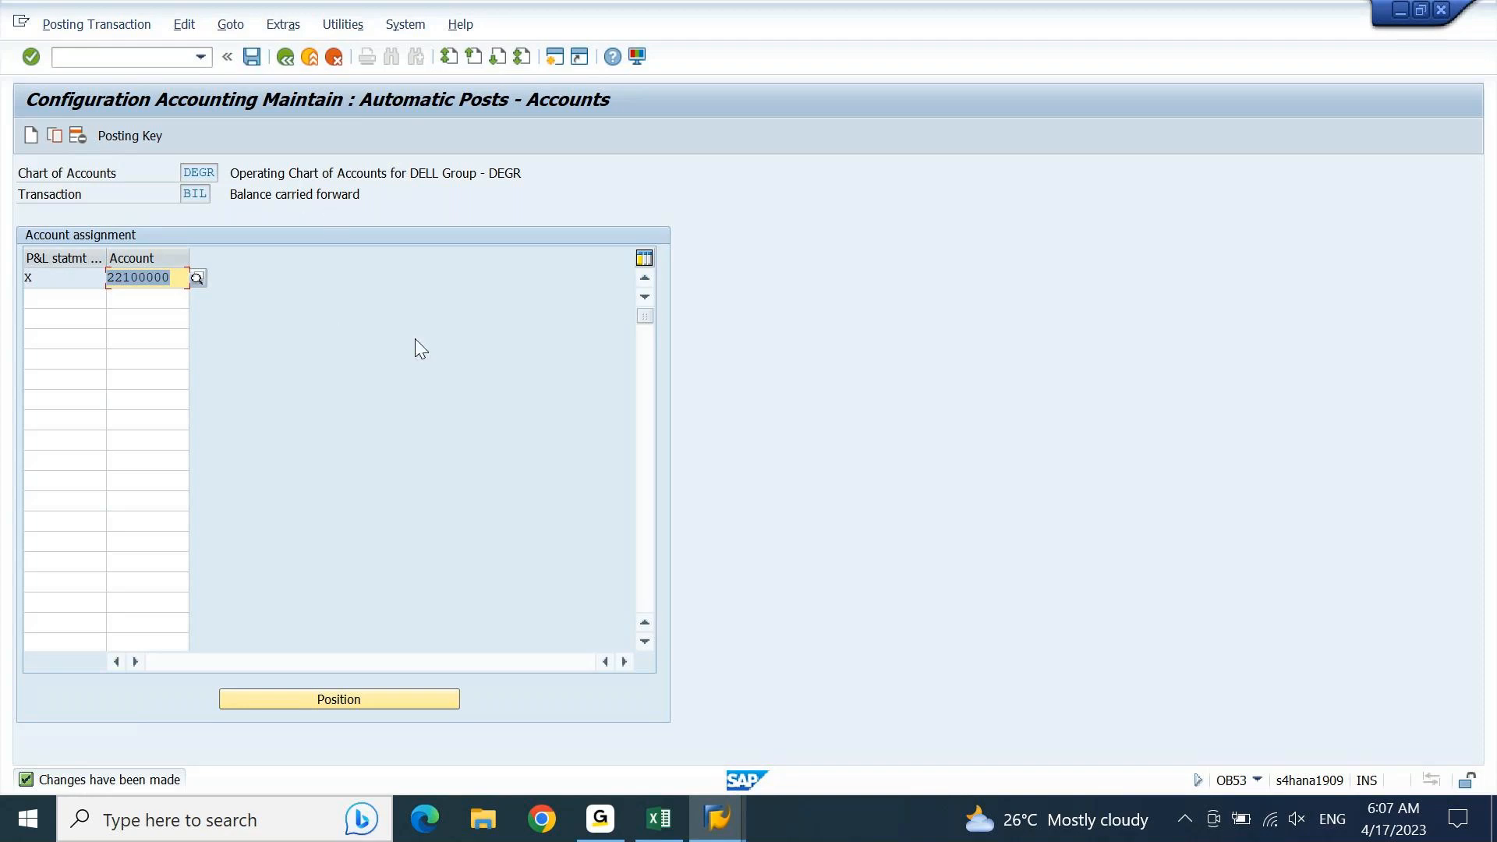
Step: Switch back to Excel, return to the 7.30AM sheet's configuration list and clear the pending copy selection
left_click(653, 834)
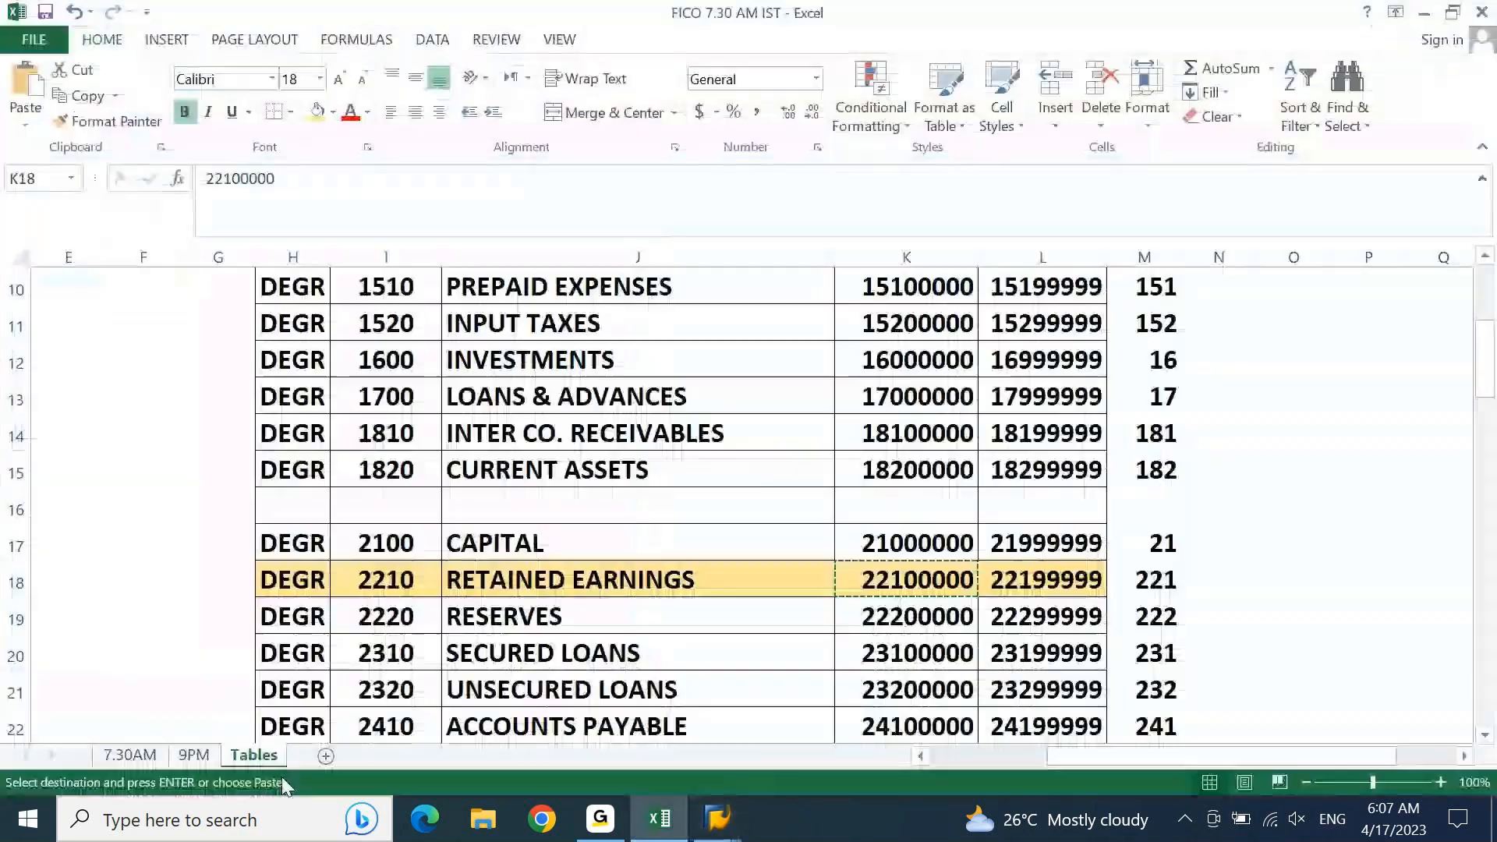
left_click(115, 753)
key("Escape")
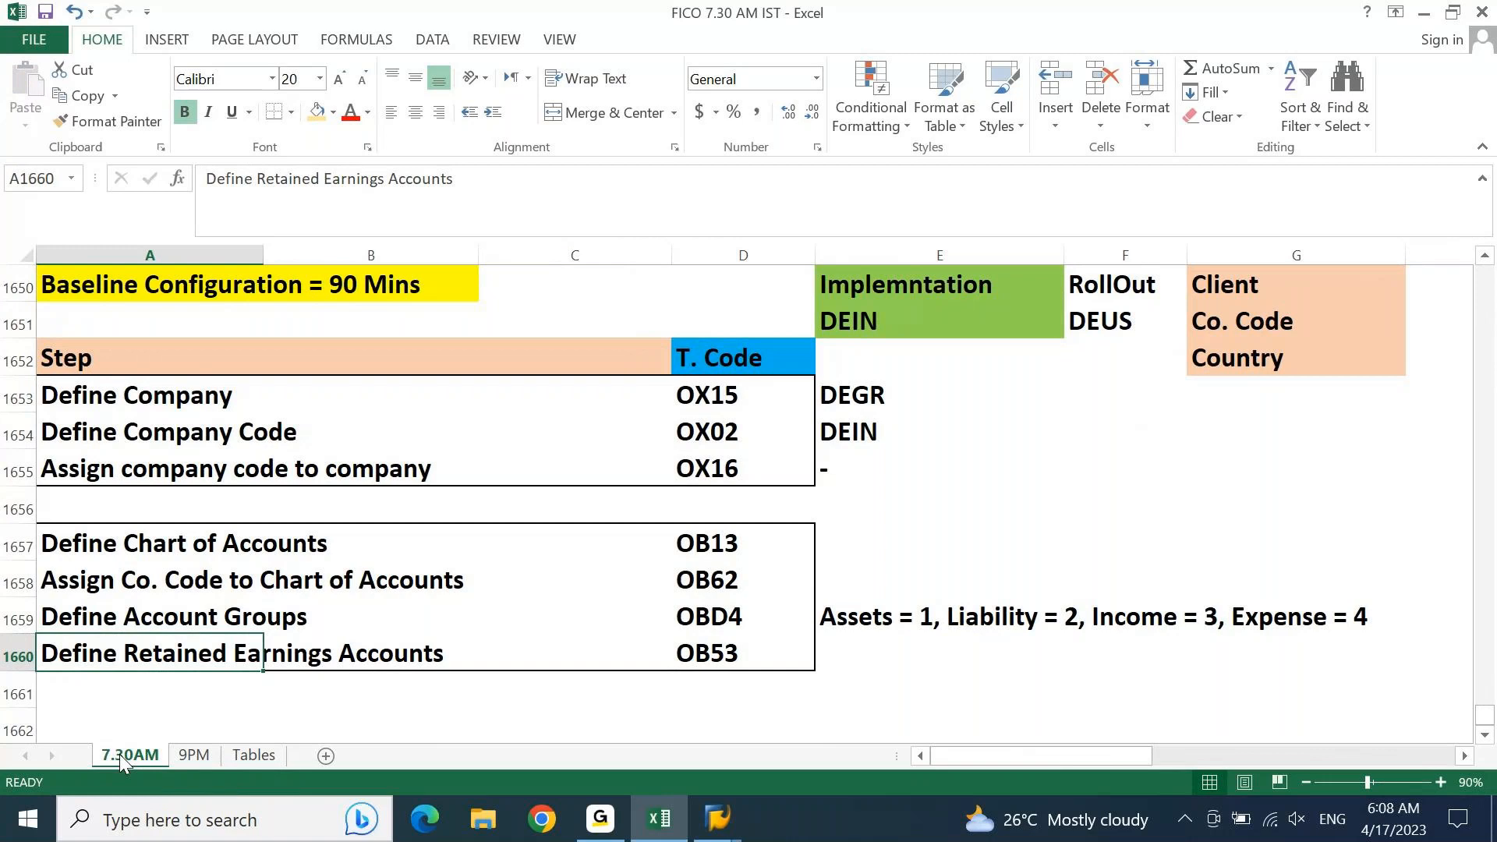
Step: Enter the labels TB, PNL and BS in cells O1655 to O1657 on the 7.30AM sheet
key("Up")
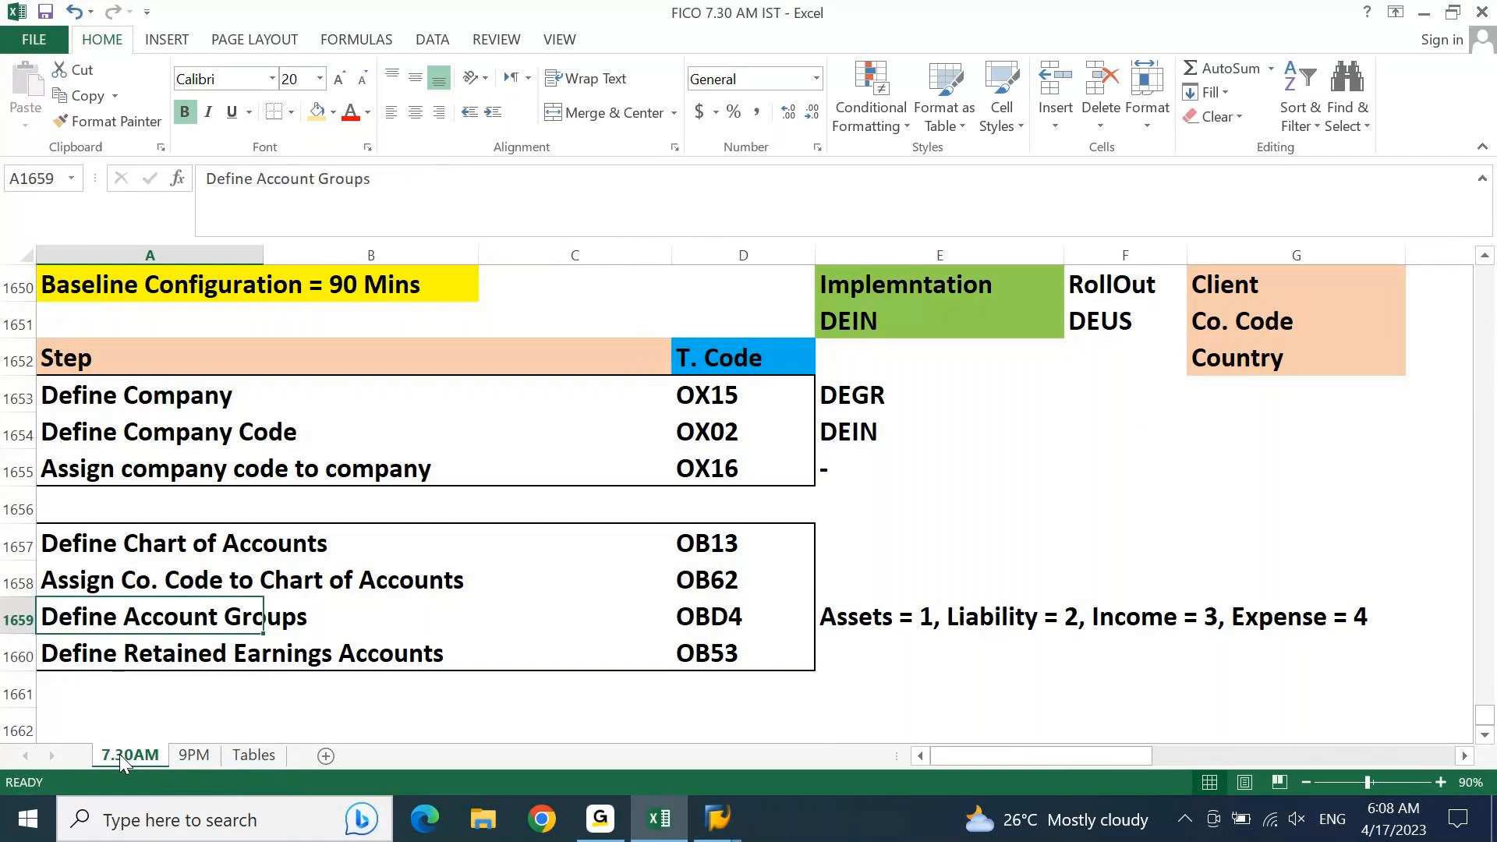
key("ctrl+Down")
key("ctrl+Down")
key("ctrl+Up")
key("Right")
key("Right")
key("Right")
key("Right")
key("Right")
key("Right")
key("Right")
key("Right")
key("Right")
key("Right")
key("Right")
key("Right")
key("Right")
key("Right")
key("Right")
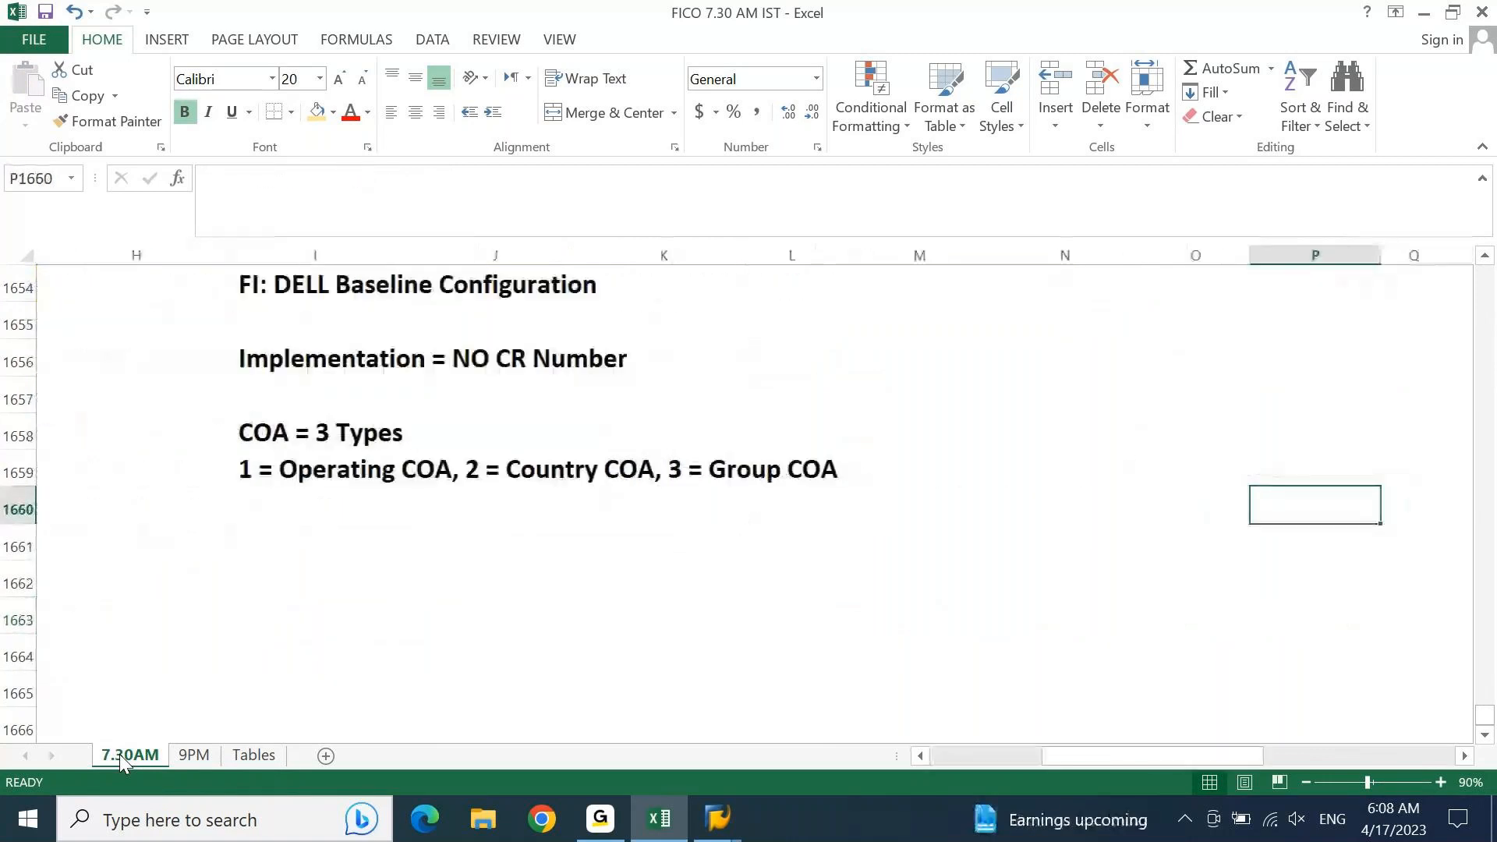
key("Up")
key("Up")
key("Up")
key("Up")
key("Up")
key("Left")
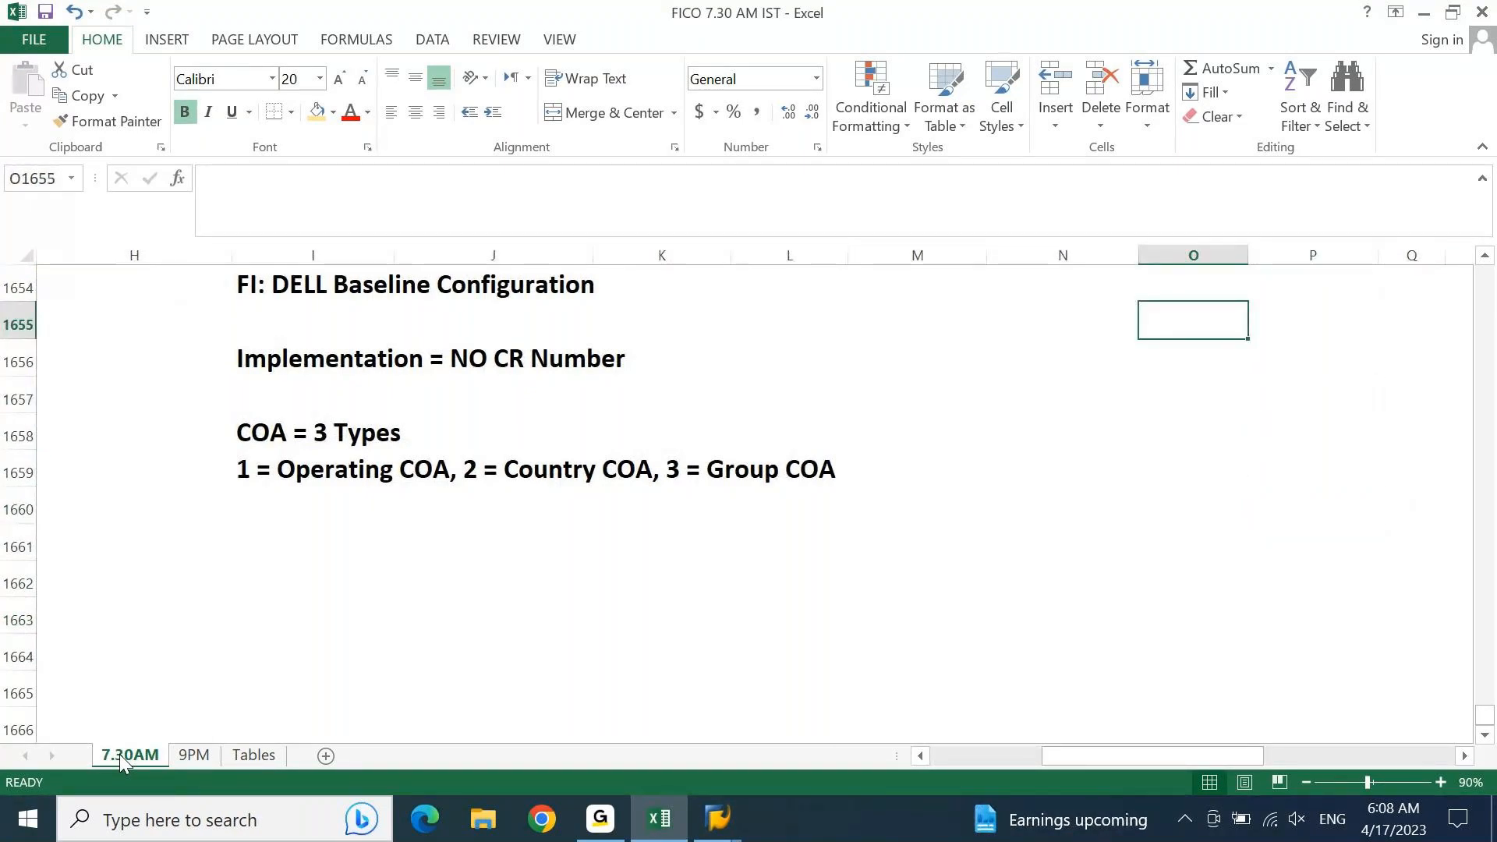
type("TB")
key("Return")
type("PNL")
key("Return")
type("BS")
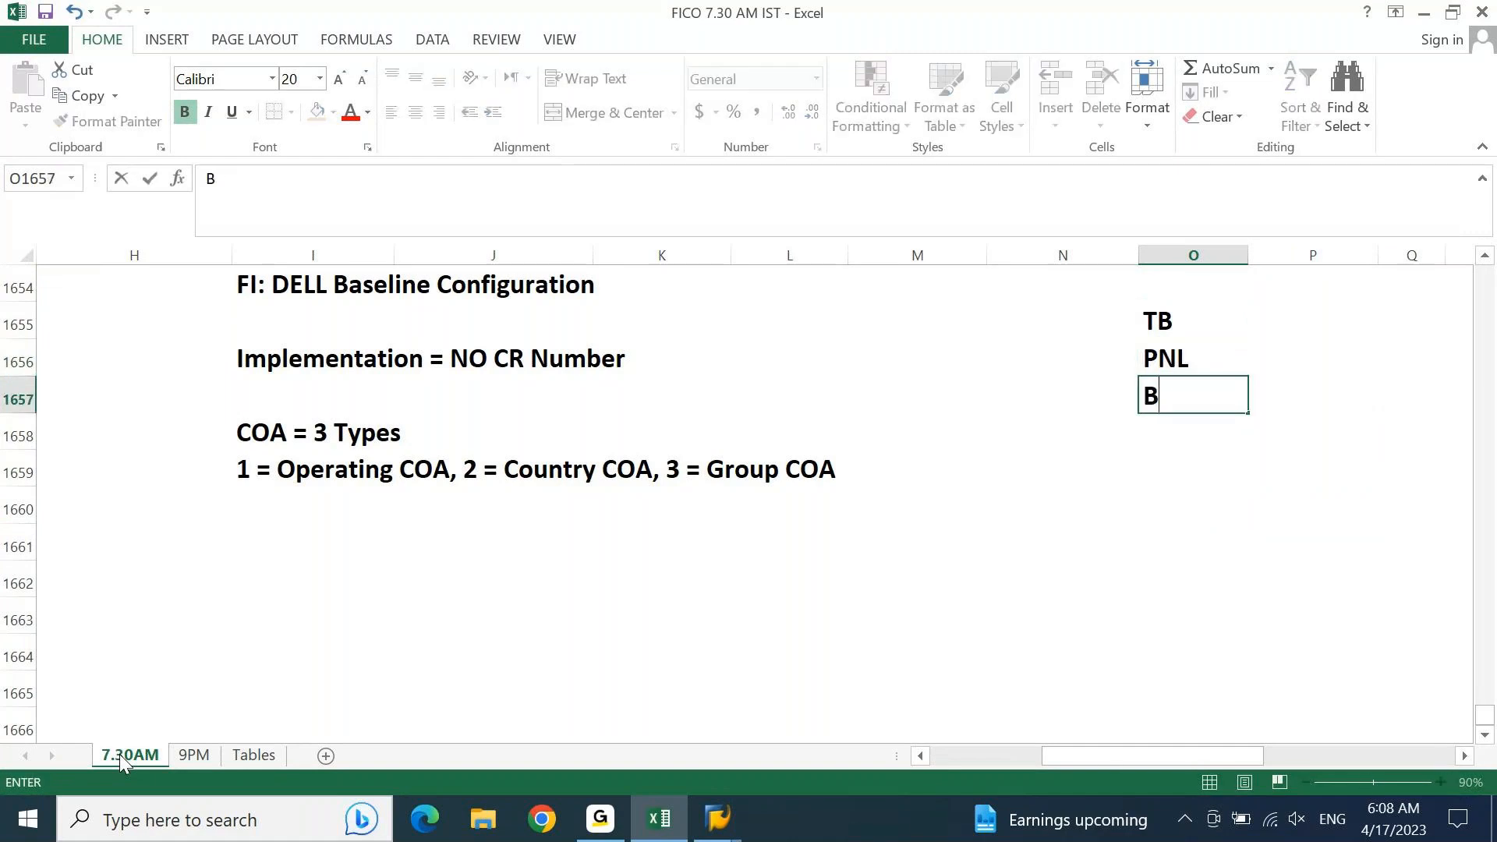
key("Return")
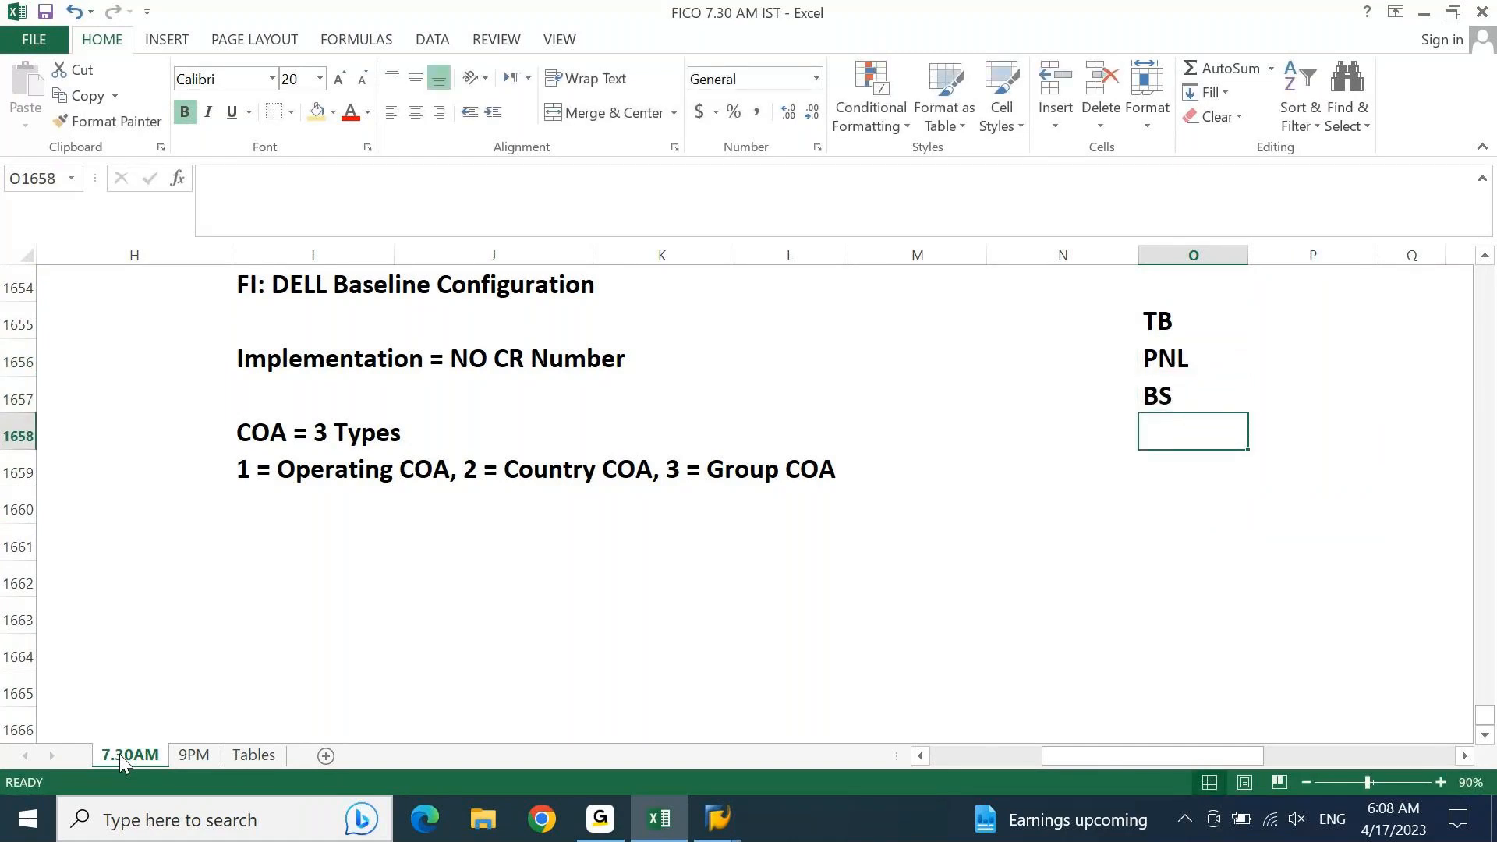
Step: Enter "=0" as text in P1655 beside the TB label
key("Up")
key("Up")
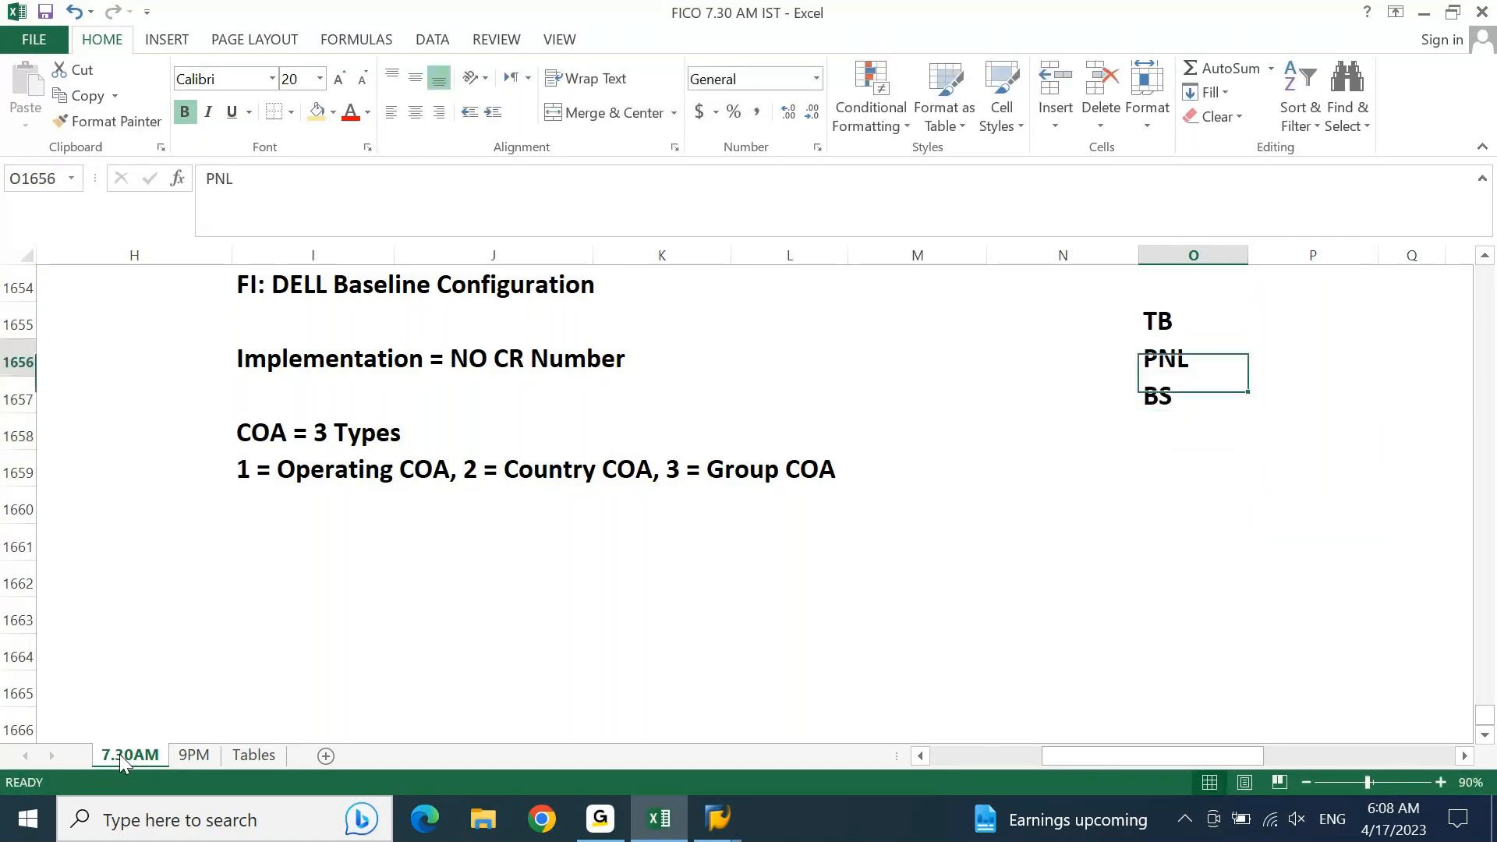
key("Up")
key("Right")
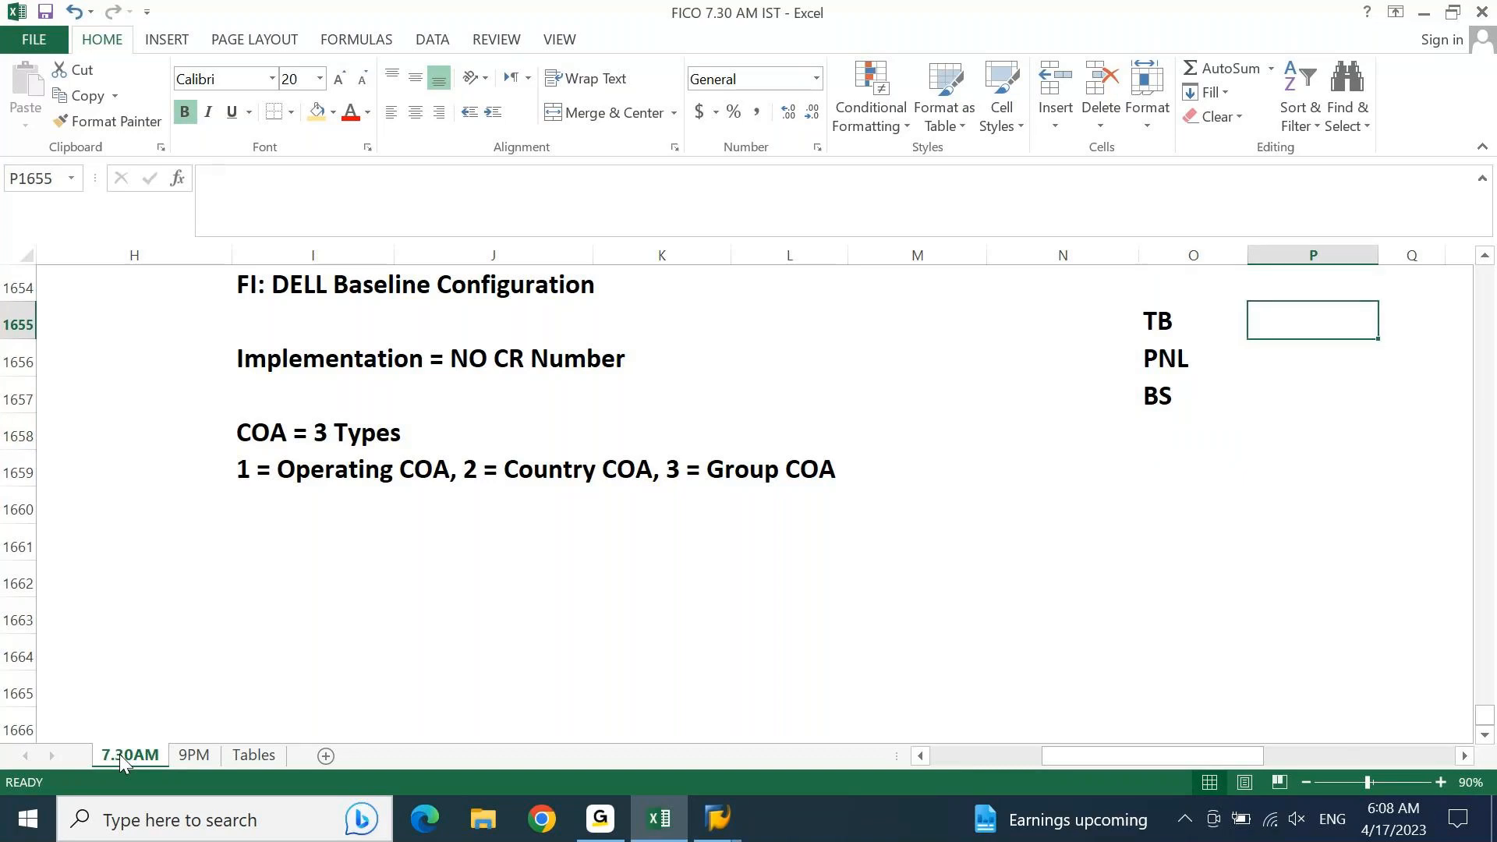
type("'=0")
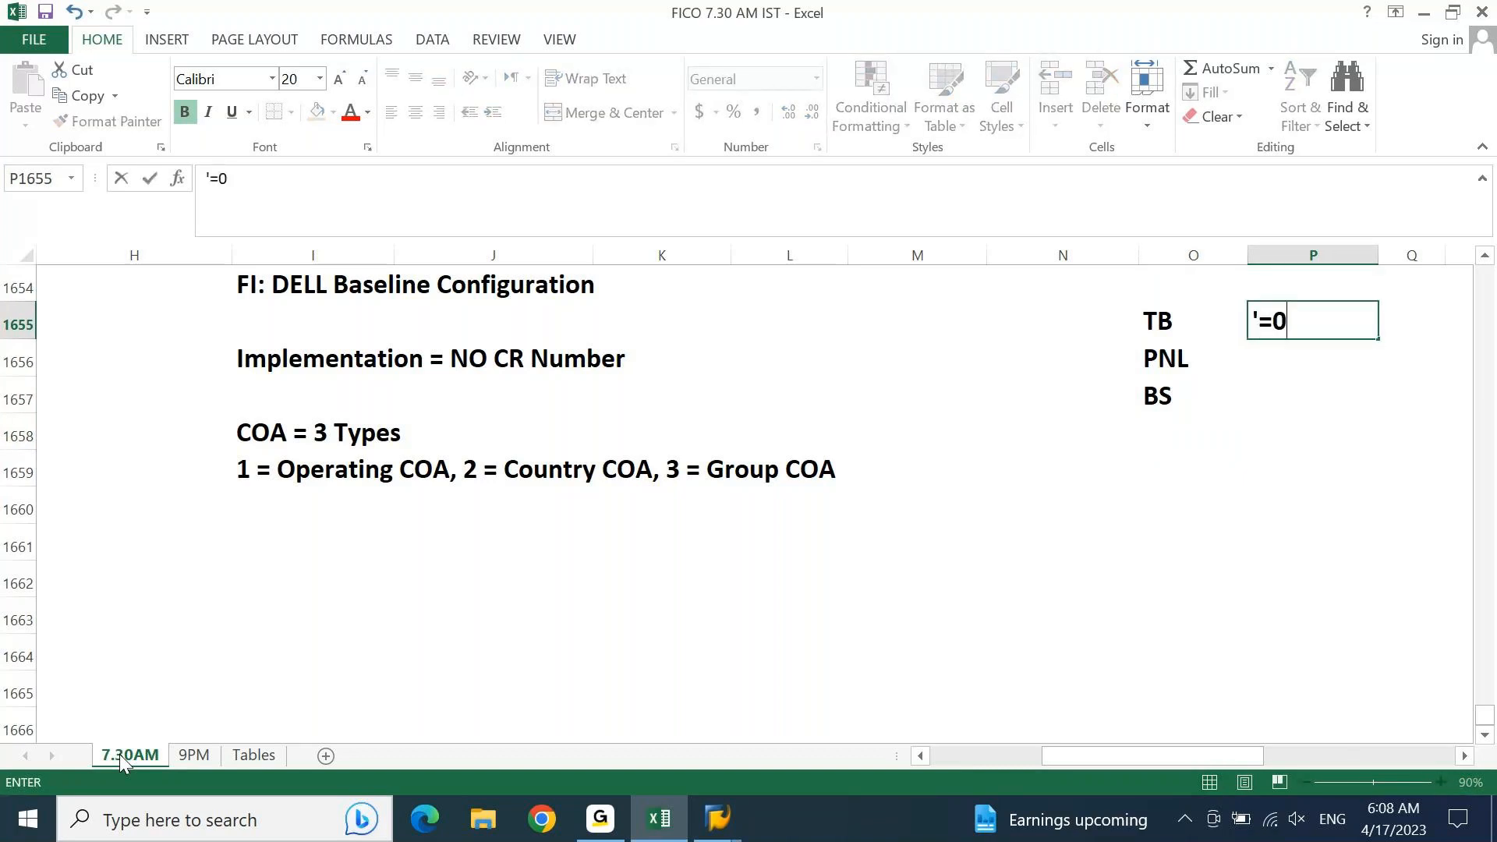
key("Return")
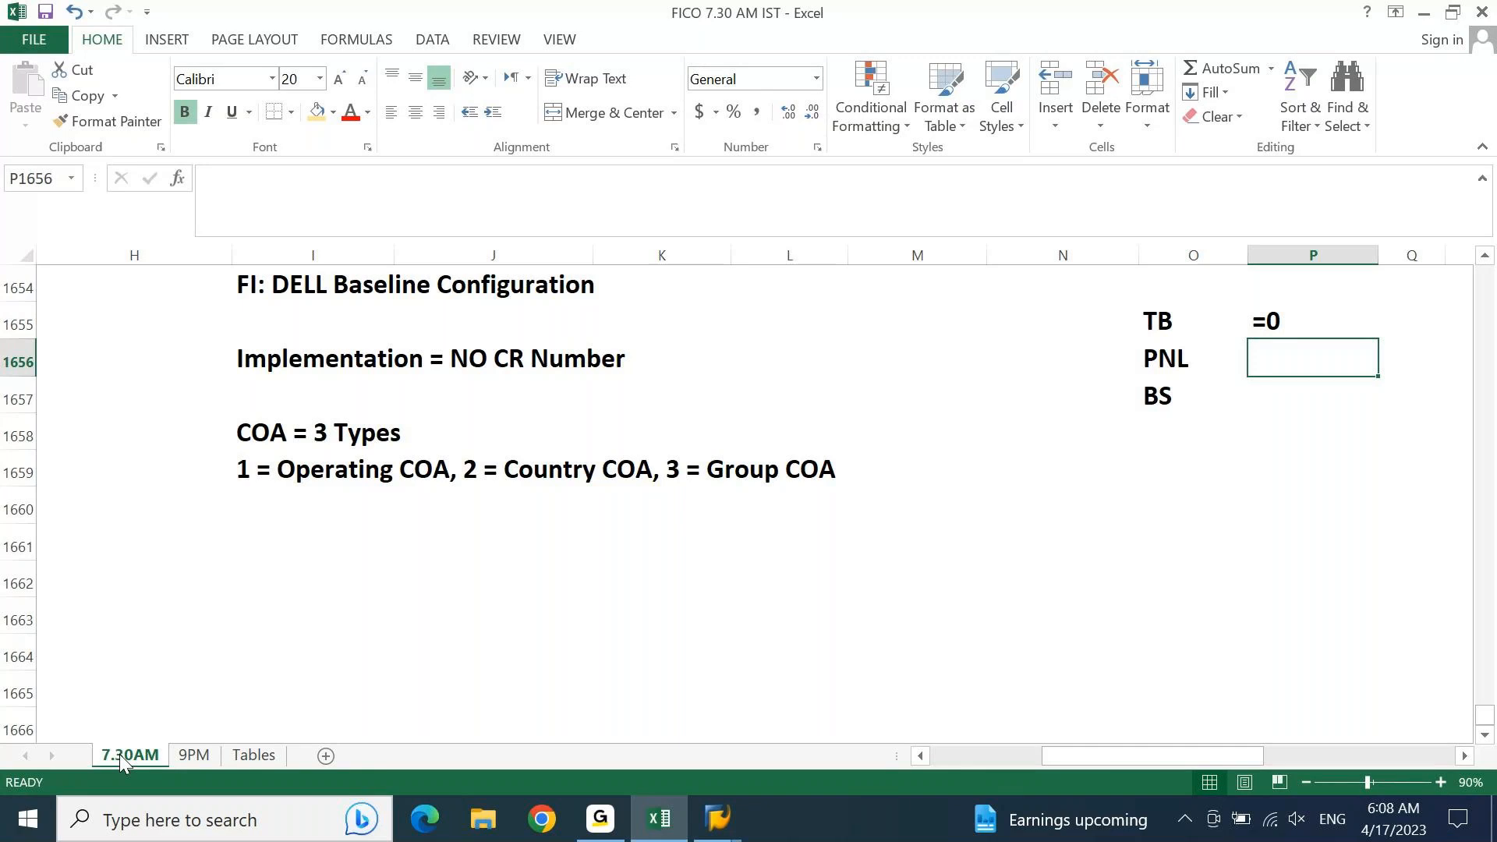
Step: Enter "= Profit or Loss" as text in P1656 beside the PNL label
type("=")
key("Escape")
type("'= ")
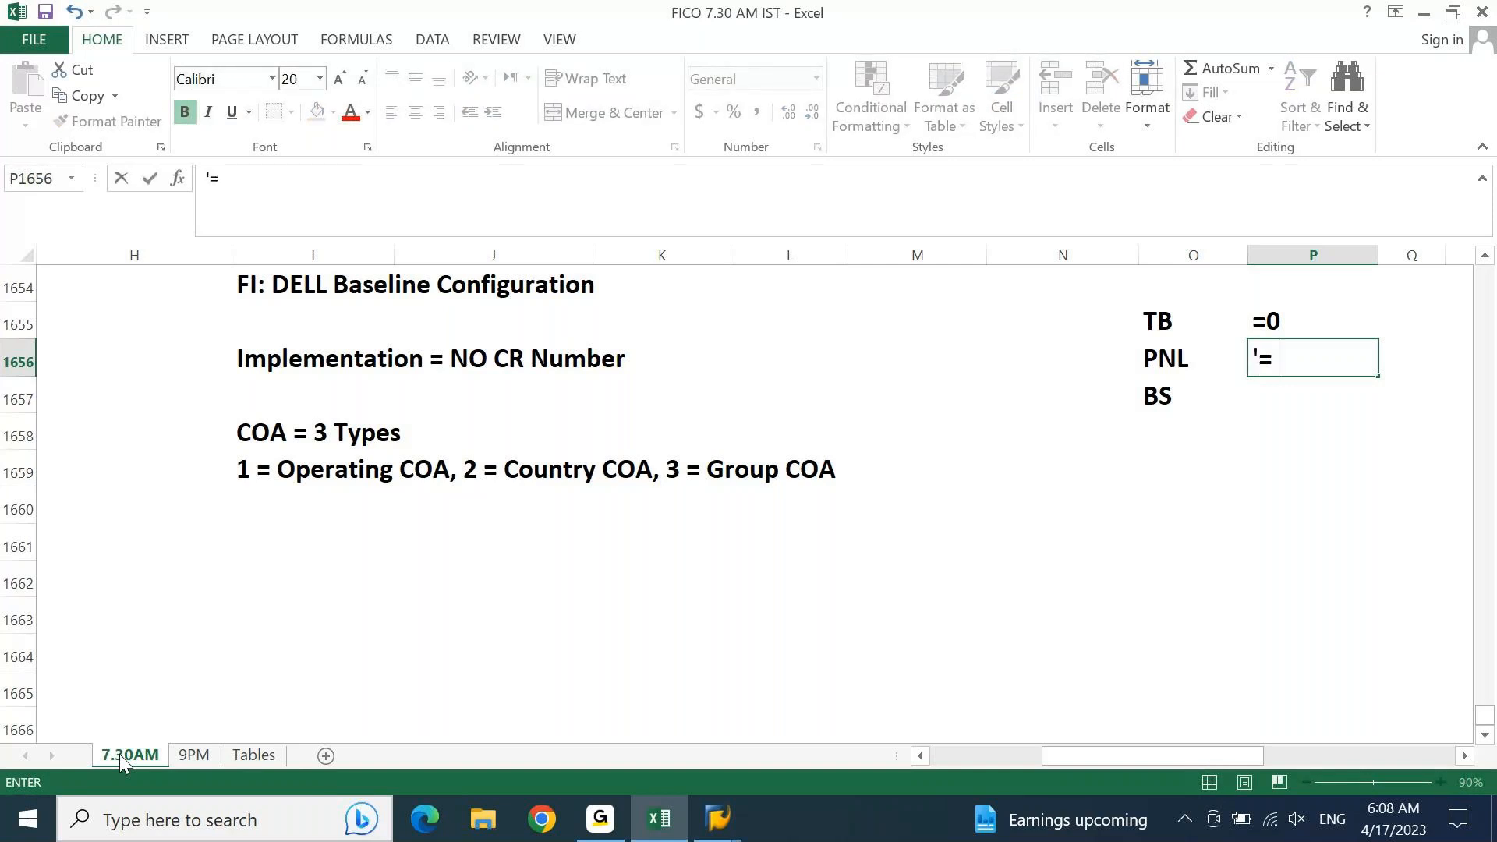
type("pROFIT or Loss")
key("Return")
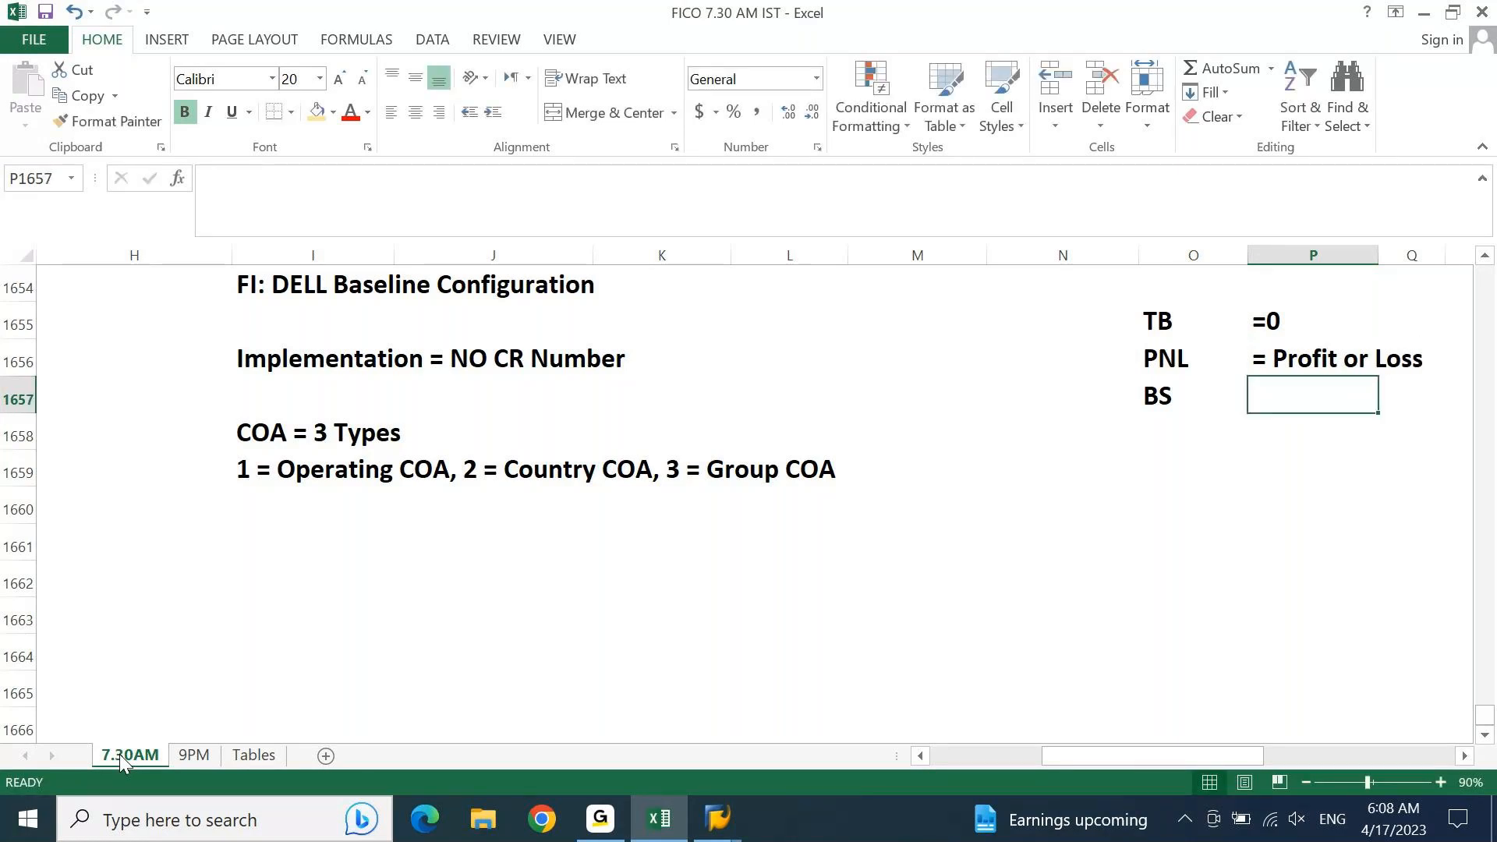
Step: Enter "= Assets & Liabilitis Must be Equal" as text in P1657 beside the BS label
type("=")
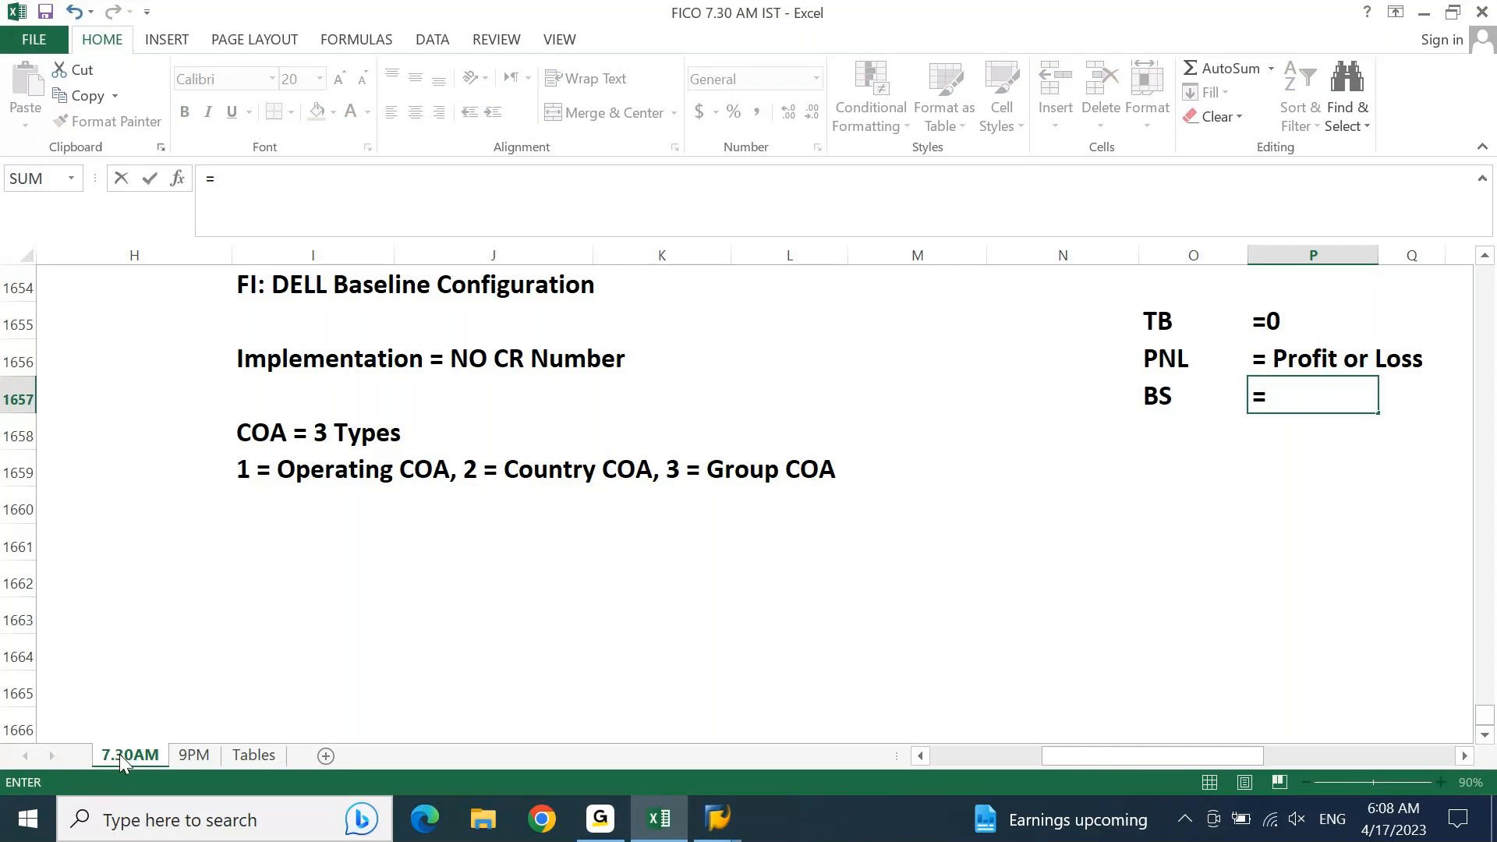
key("Escape")
type("'= Asseys")
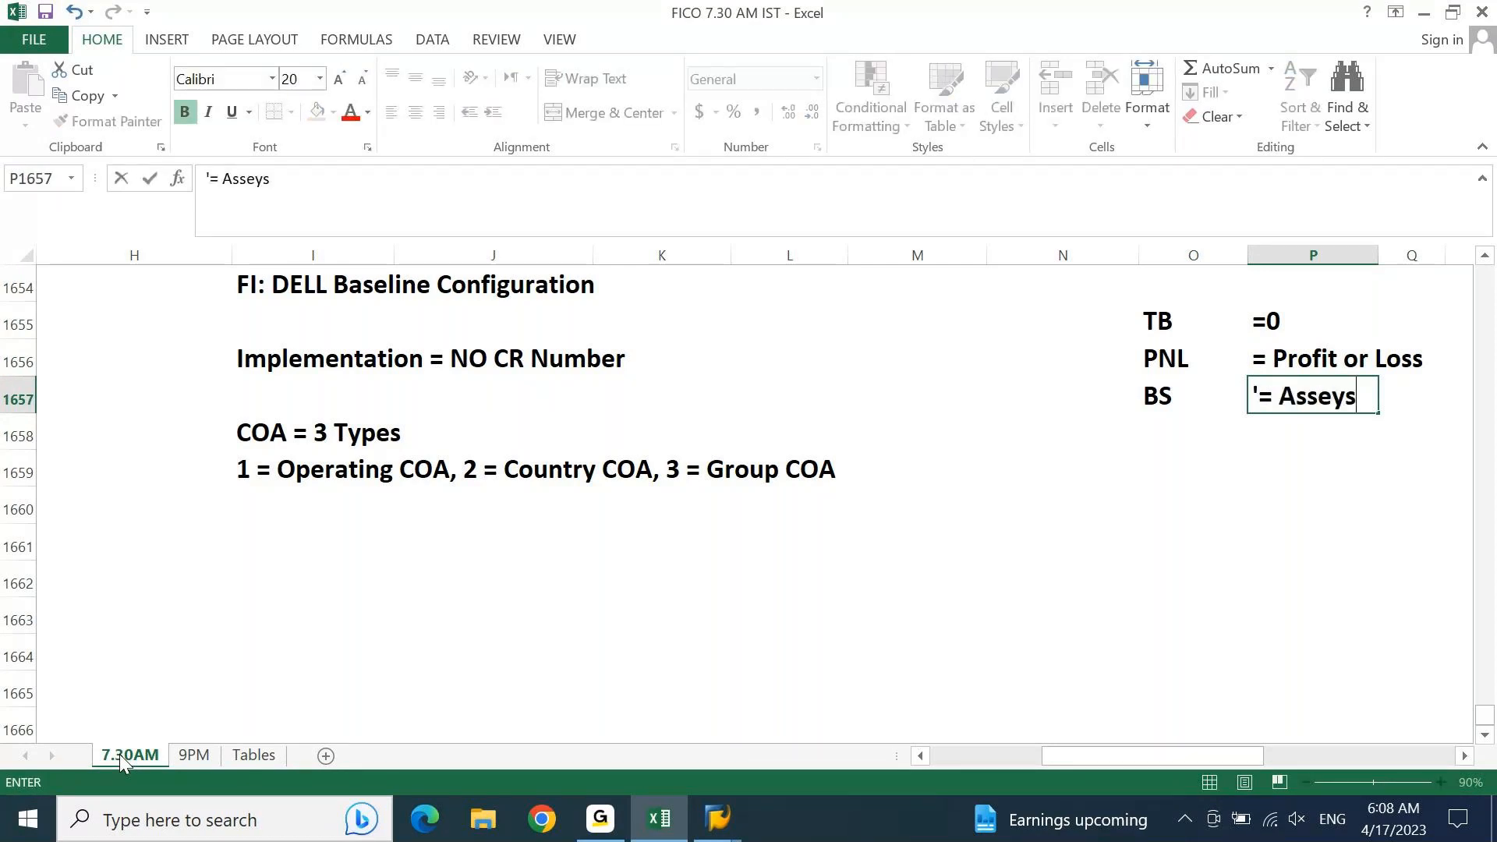
key("BackSpace")
key("BackSpace")
type("ts & Liabili")
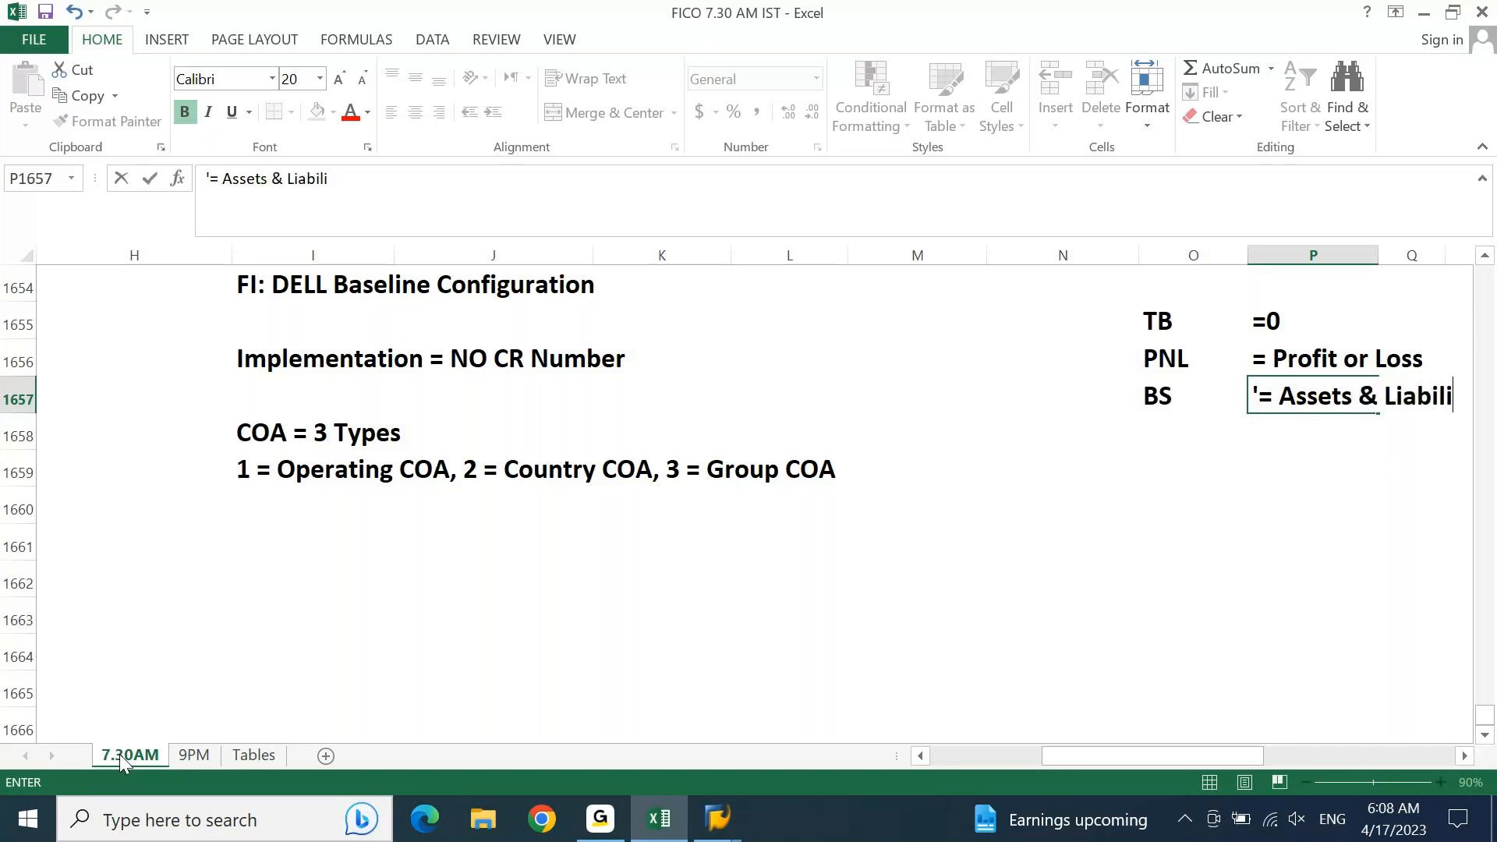
type("tis ")
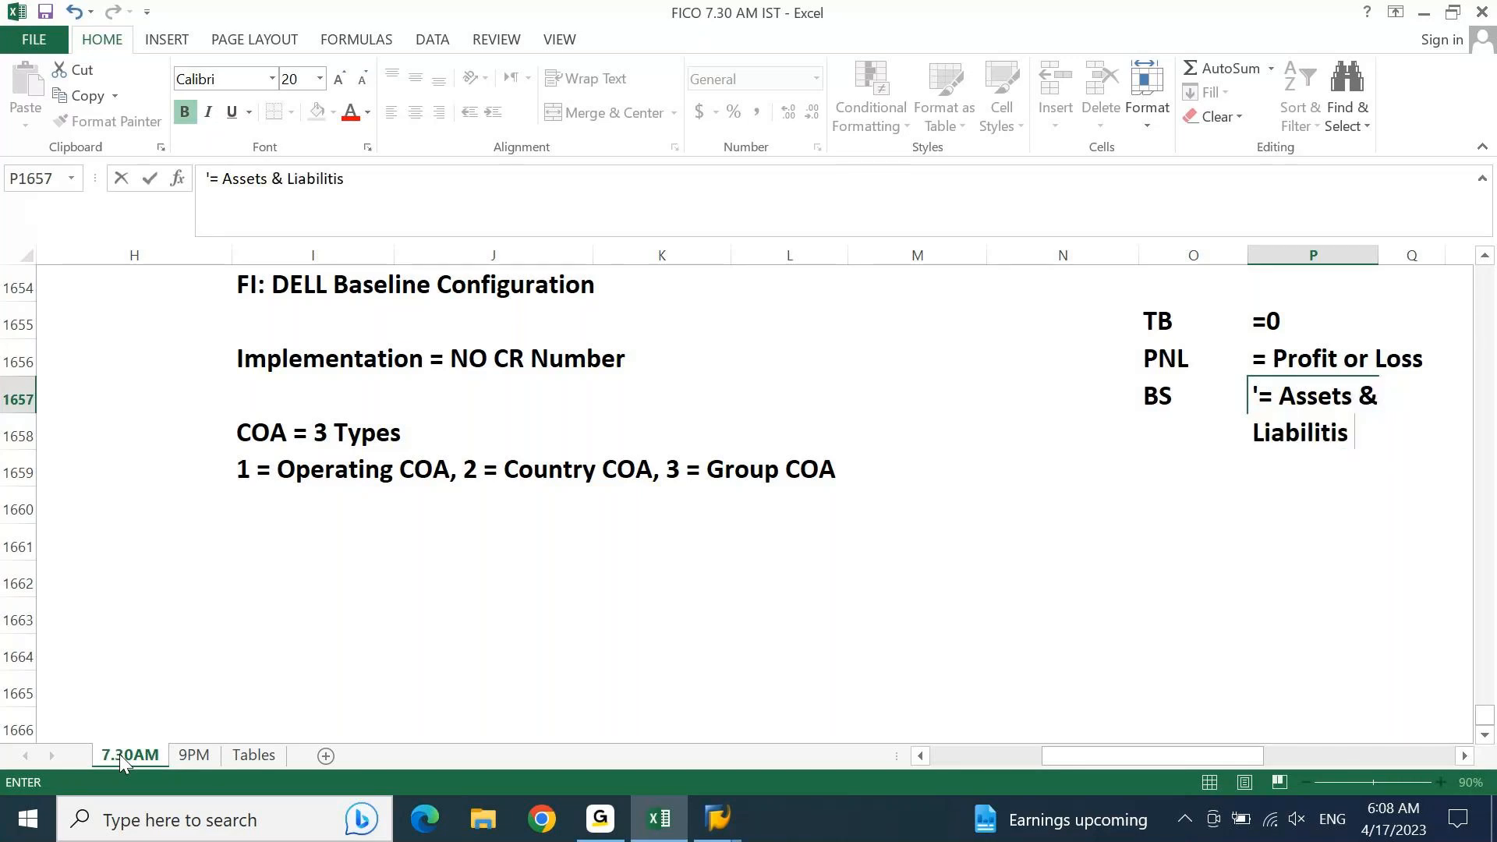
type("Must be Equal")
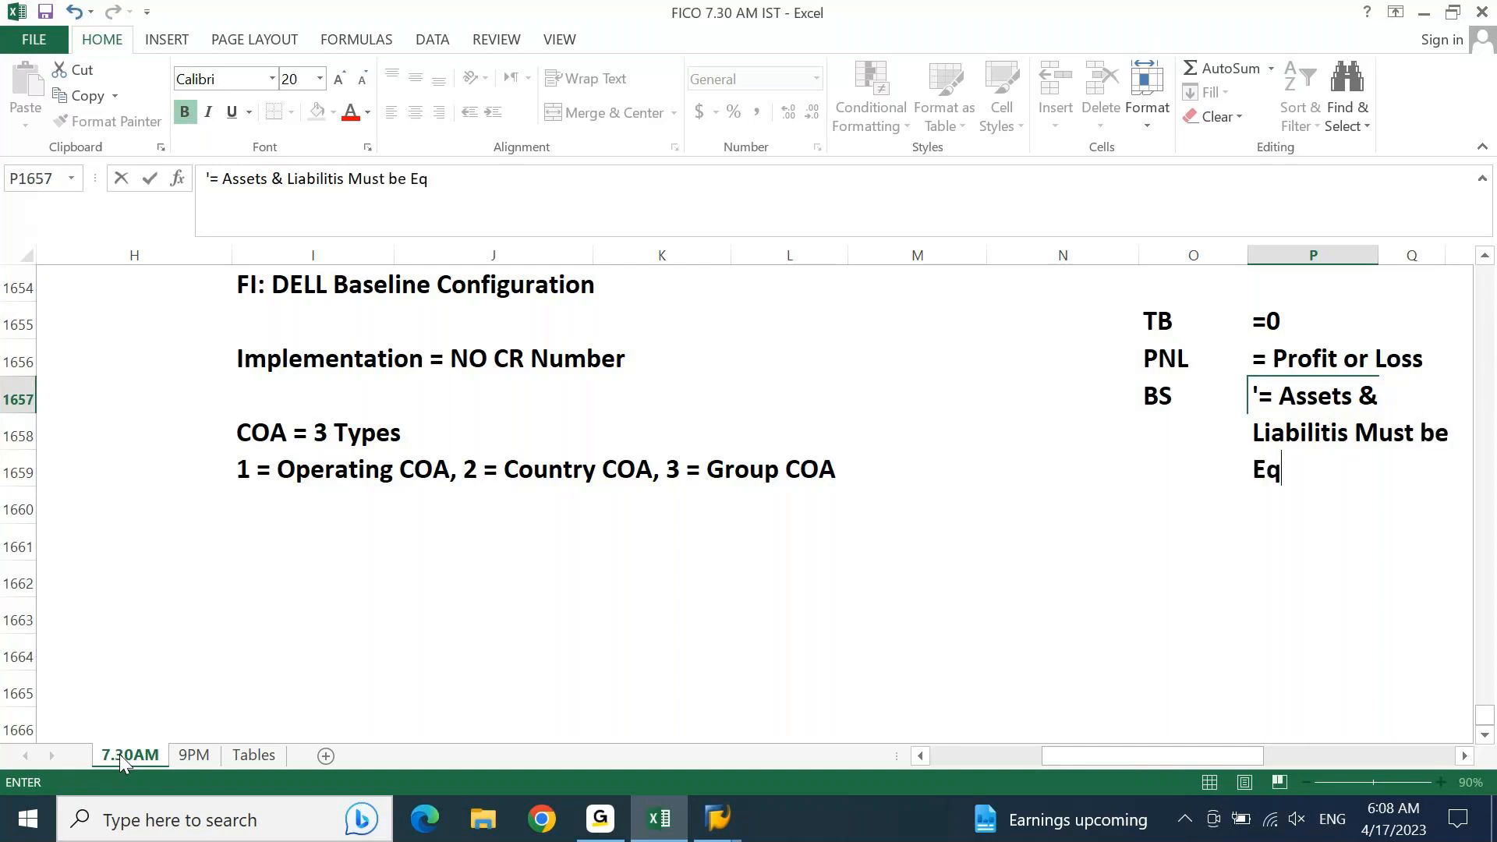
key("Return")
Step: Review the TB, PNL and BS notes, then switch to SAP to check the retained earnings account assignment
key("Up")
key("Right")
key("Right")
key("Right")
key("Right")
key("Right")
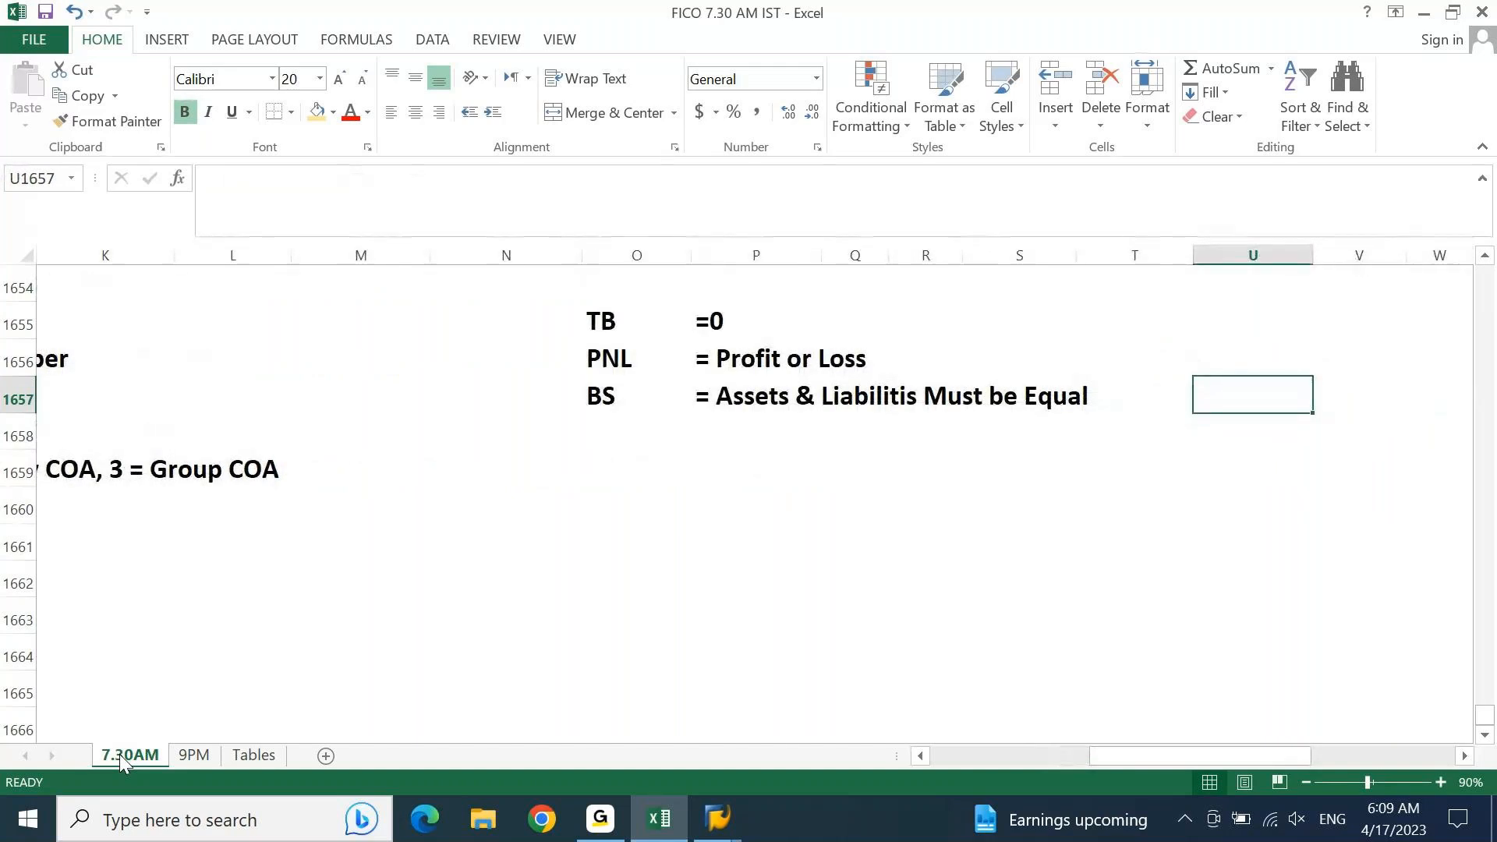
key("Left")
key("Left")
key("Left")
key("Left")
key("Left")
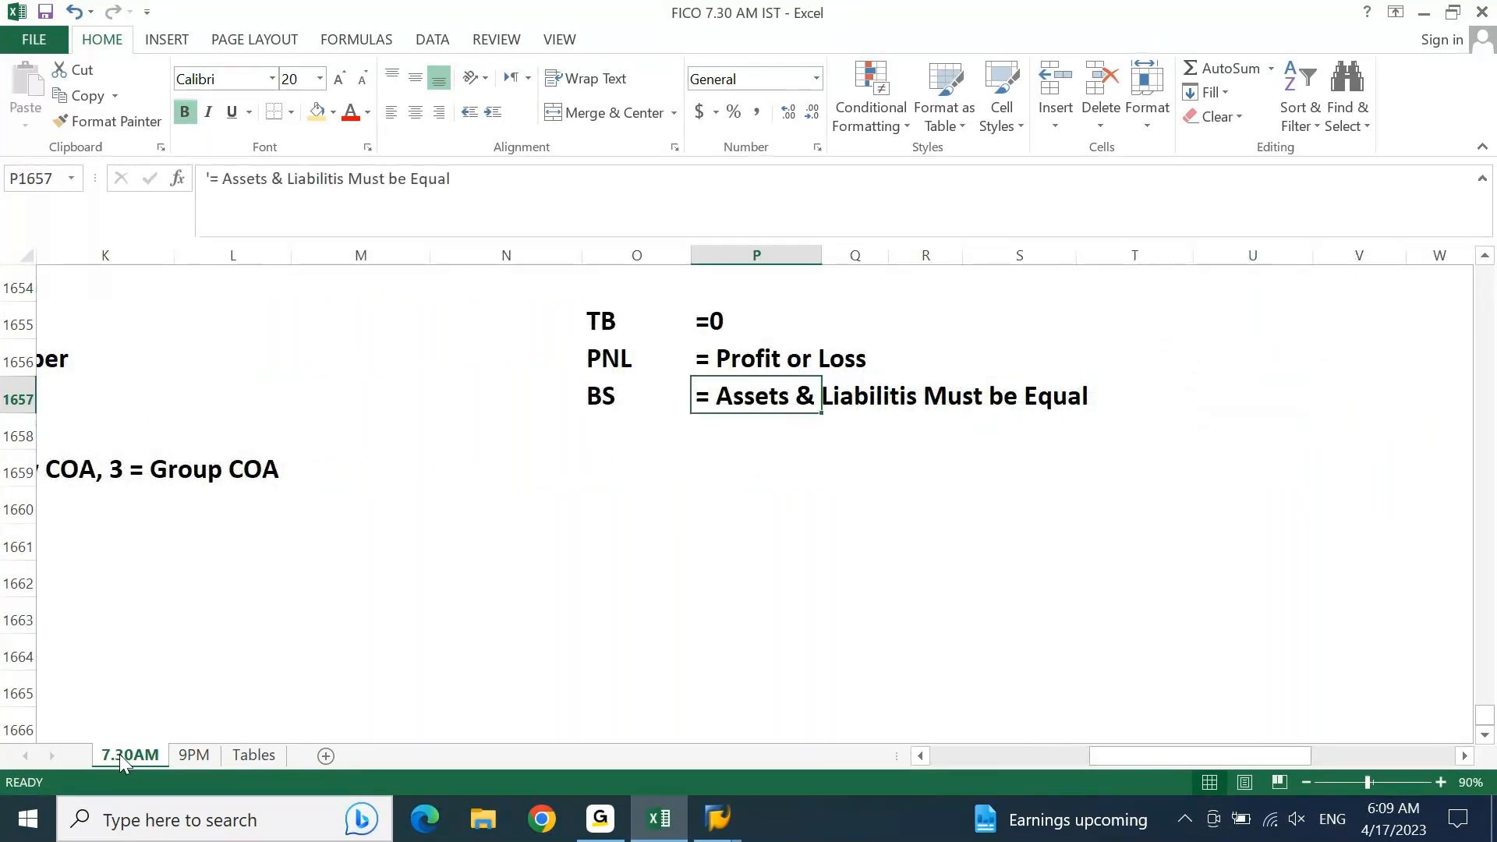
key("Up")
key("Left")
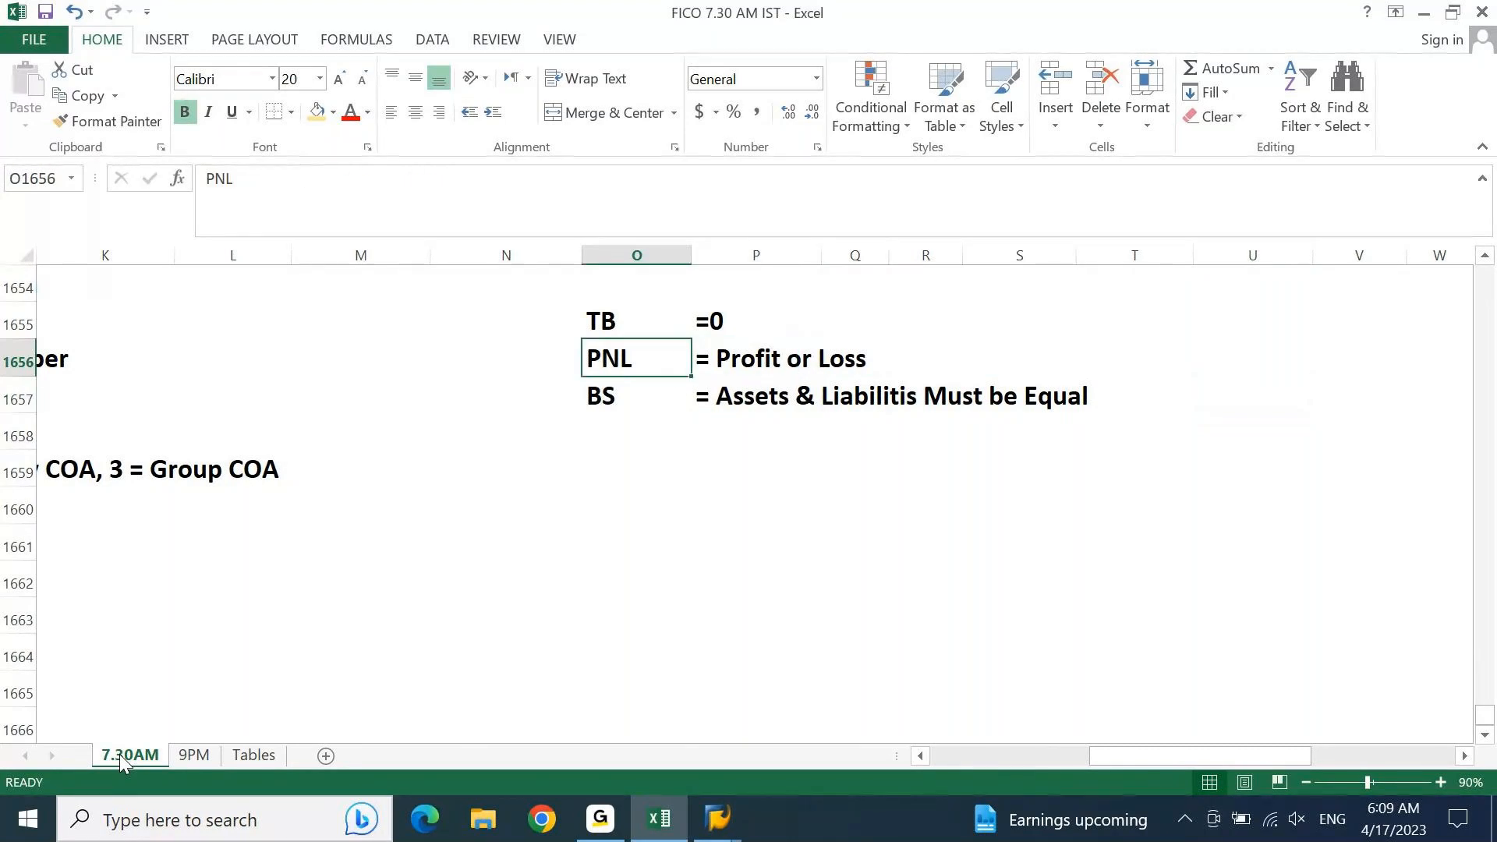
key("shift+Right")
key("shift+Right")
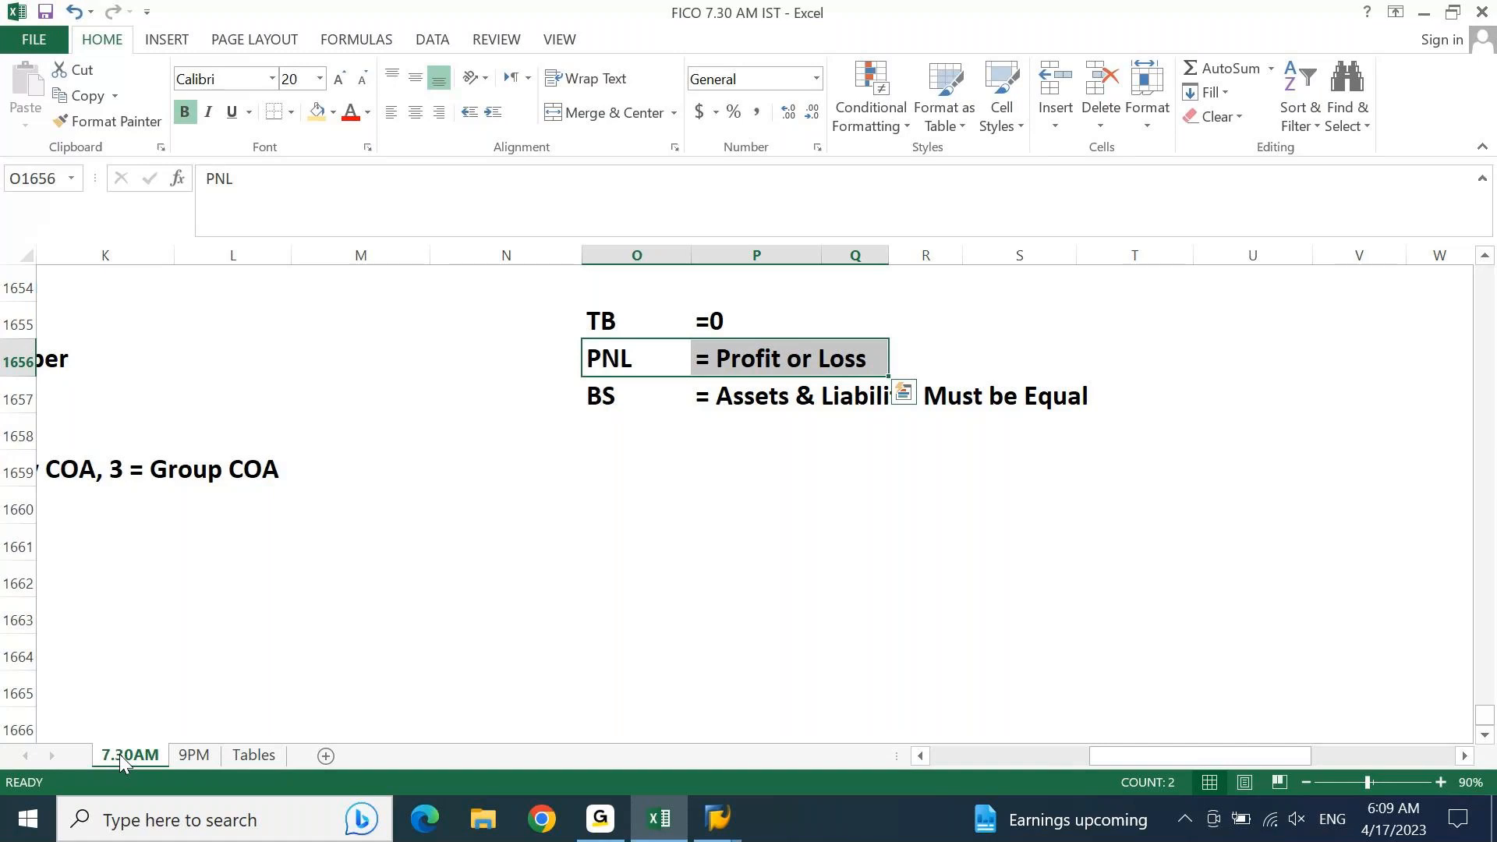
key("Left")
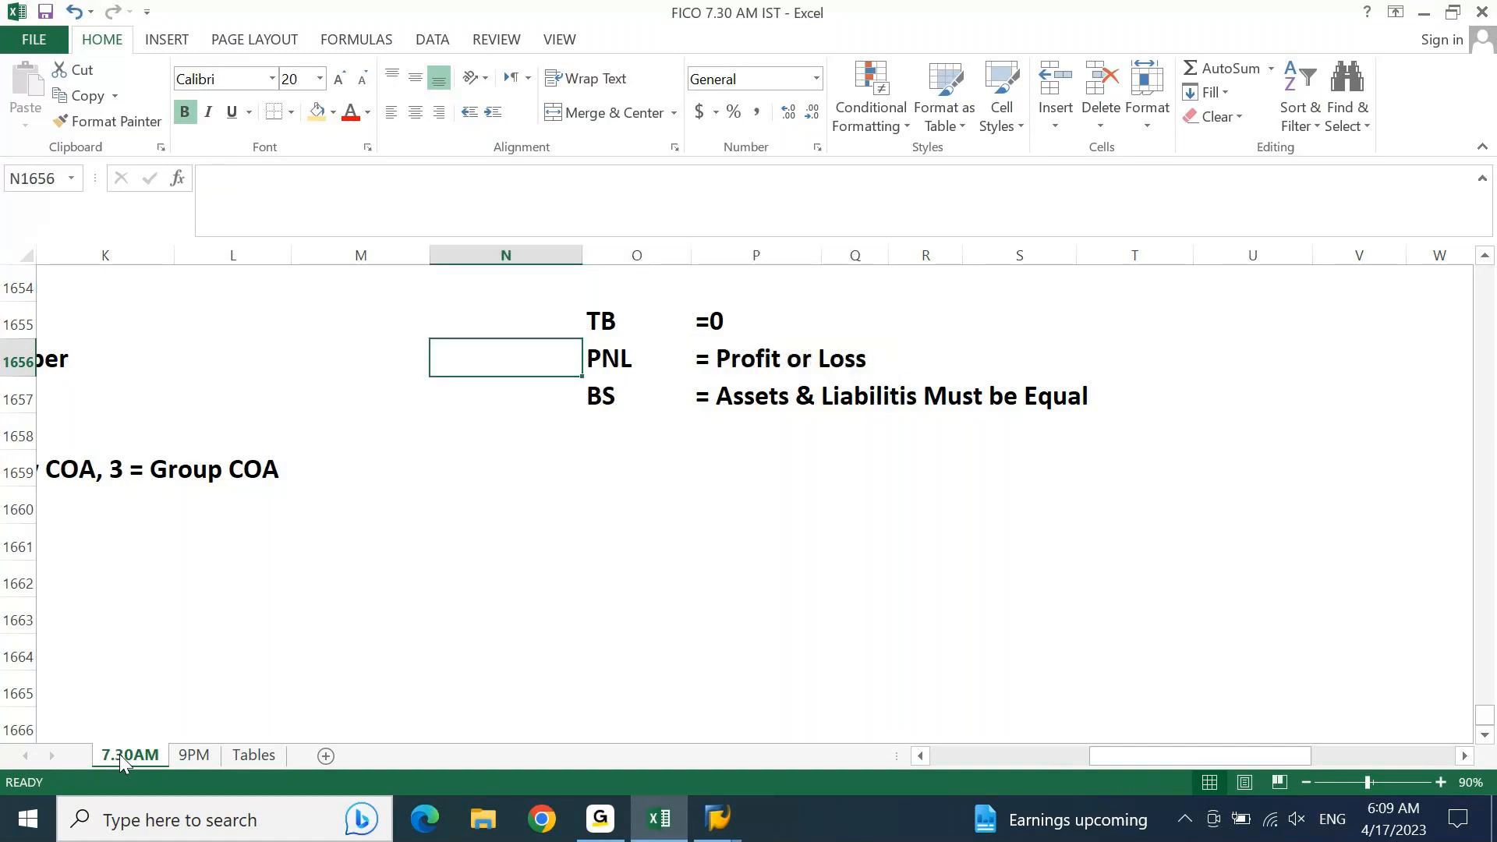
key("Right")
key("Down")
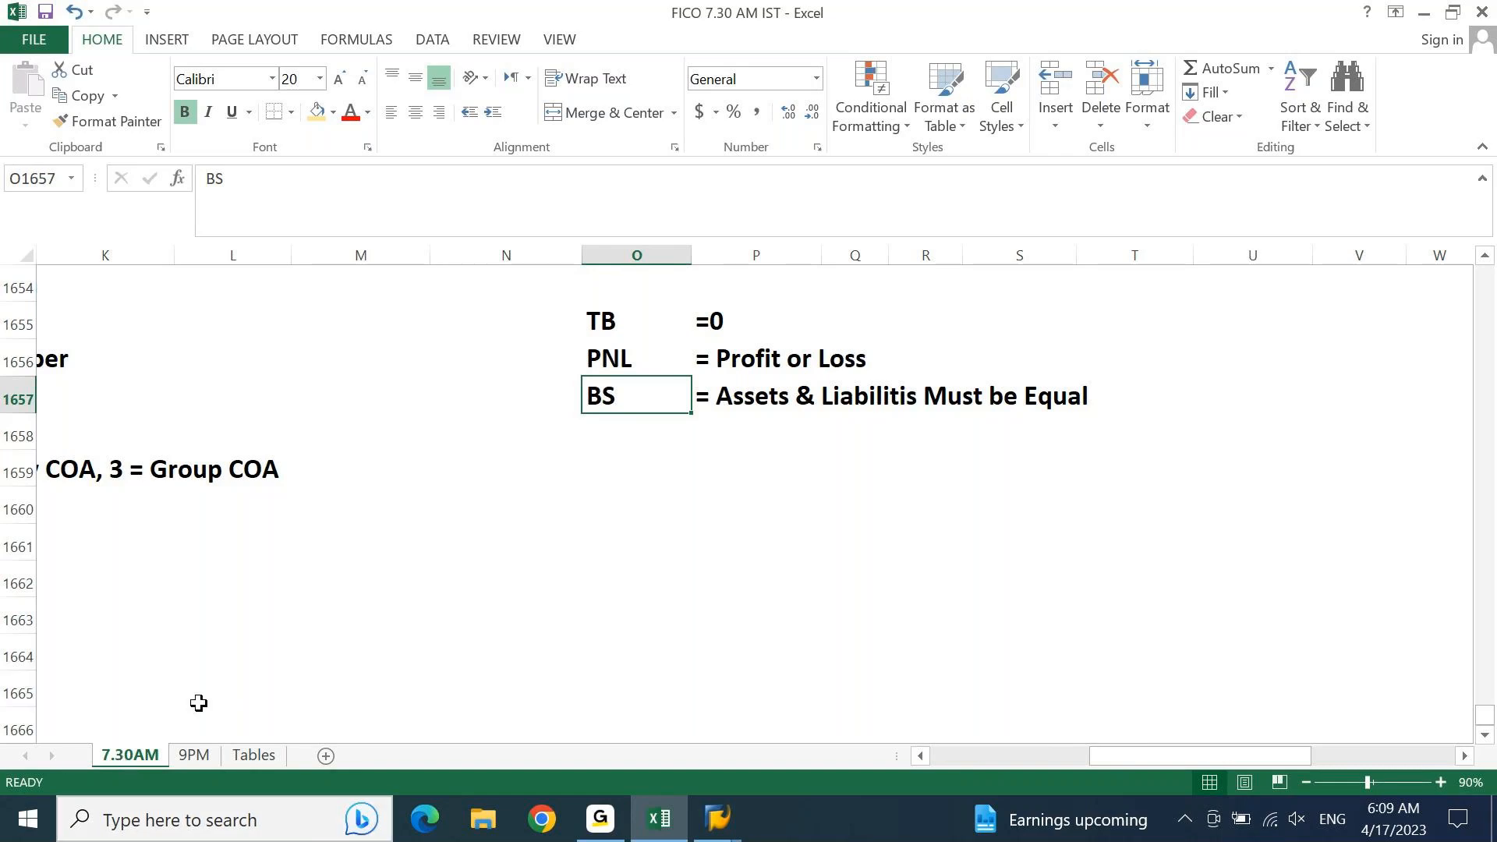
left_click(639, 820)
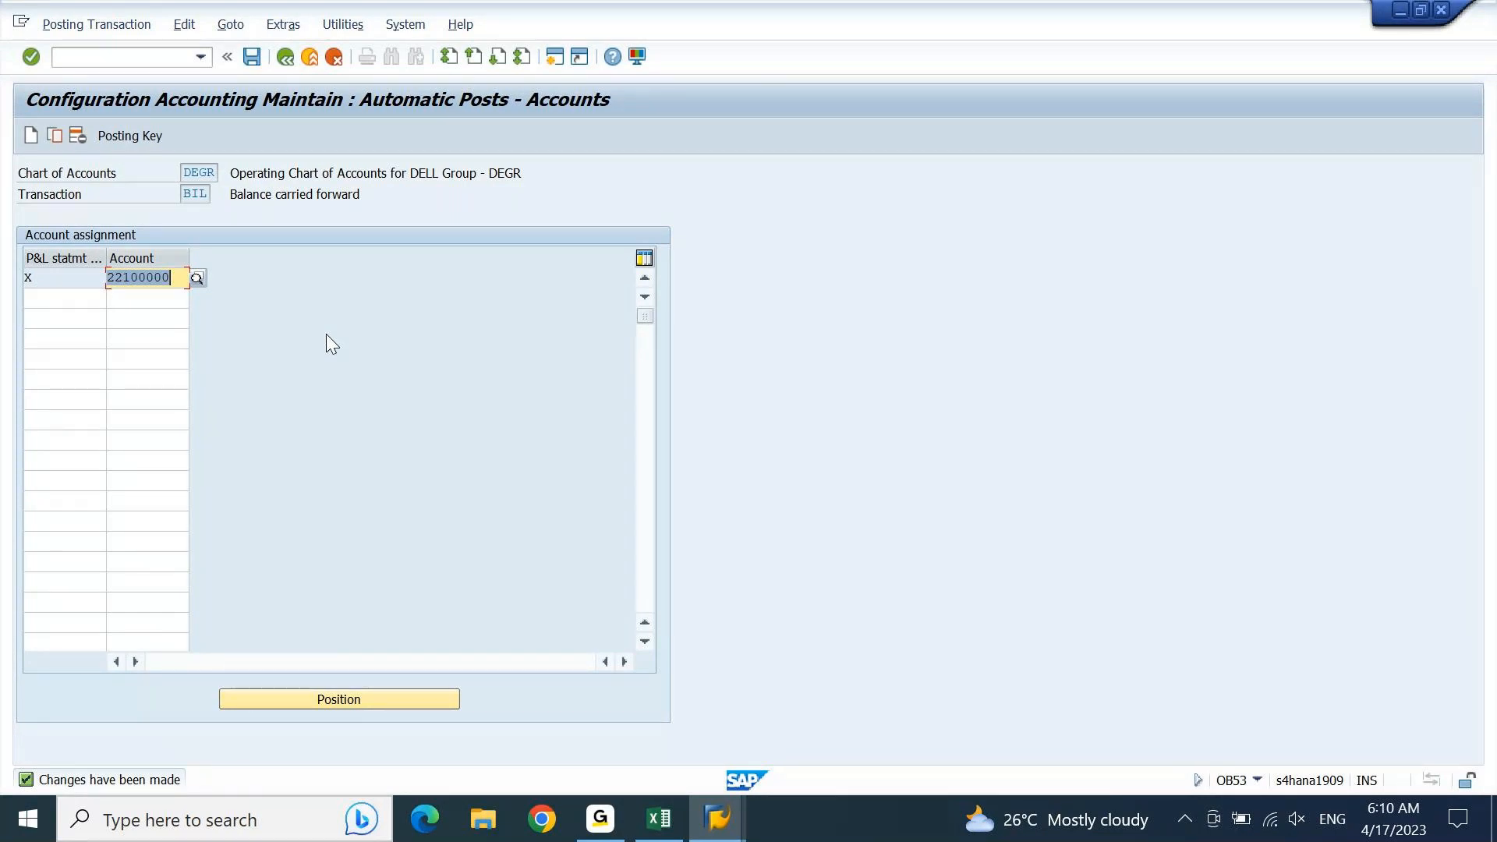
Step: Switch back to Excel and enter the question "How SAP will figure out Profit or Loss amount ?" in P1659
left_click(659, 818)
key("Left")
key("Left")
key("Left")
key("Left")
key("Left")
key("Left")
key("Left")
key("Left")
key("Left")
key("Left")
key("Left")
key("Left")
key("Left")
key("Left")
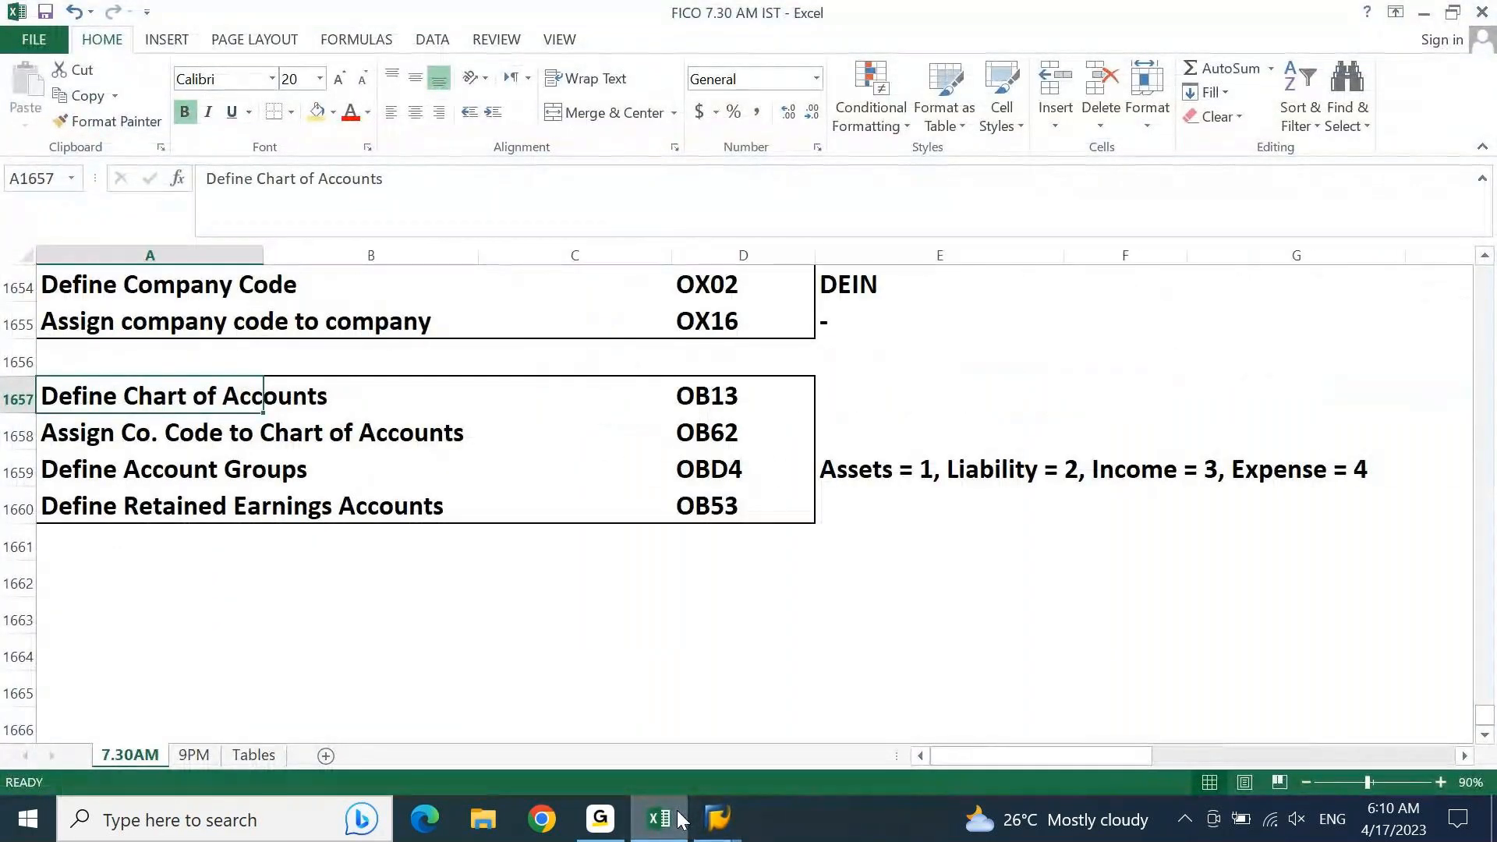
key("Right")
key("Right")
key("Right")
key("Right")
key("Right")
key("Right")
key("Right")
key("Right")
key("Right")
key("Right")
key("Right")
key("Right")
key("Right")
key("Right")
key("Right")
key("Right")
key("Right")
key("Right")
key("Right")
key("Right")
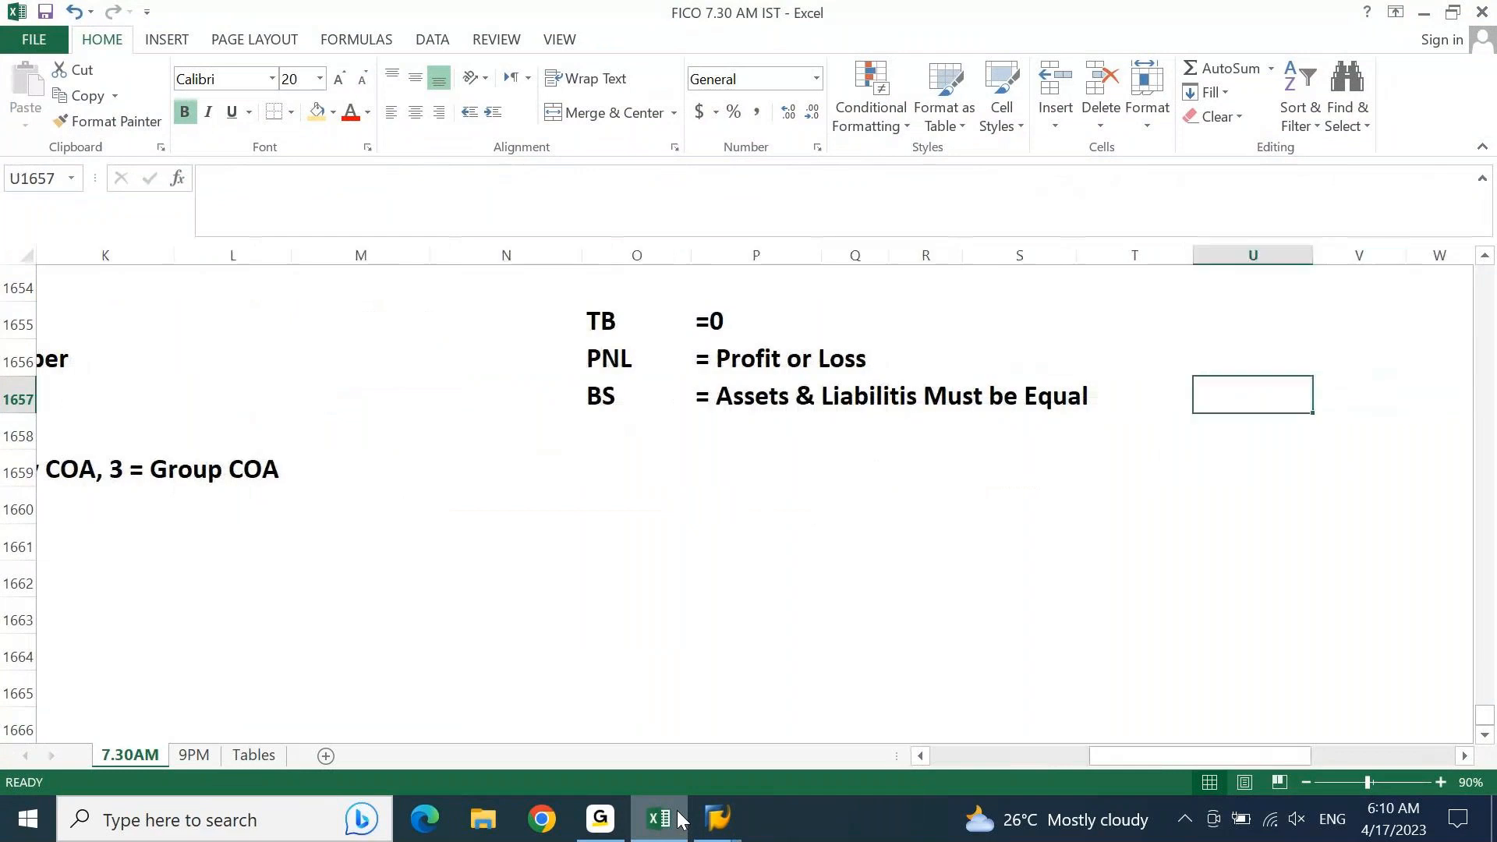
key("Left")
key("Left")
key("Left")
key("Left")
key("Left")
key("Down")
key("Down")
type("Ho")
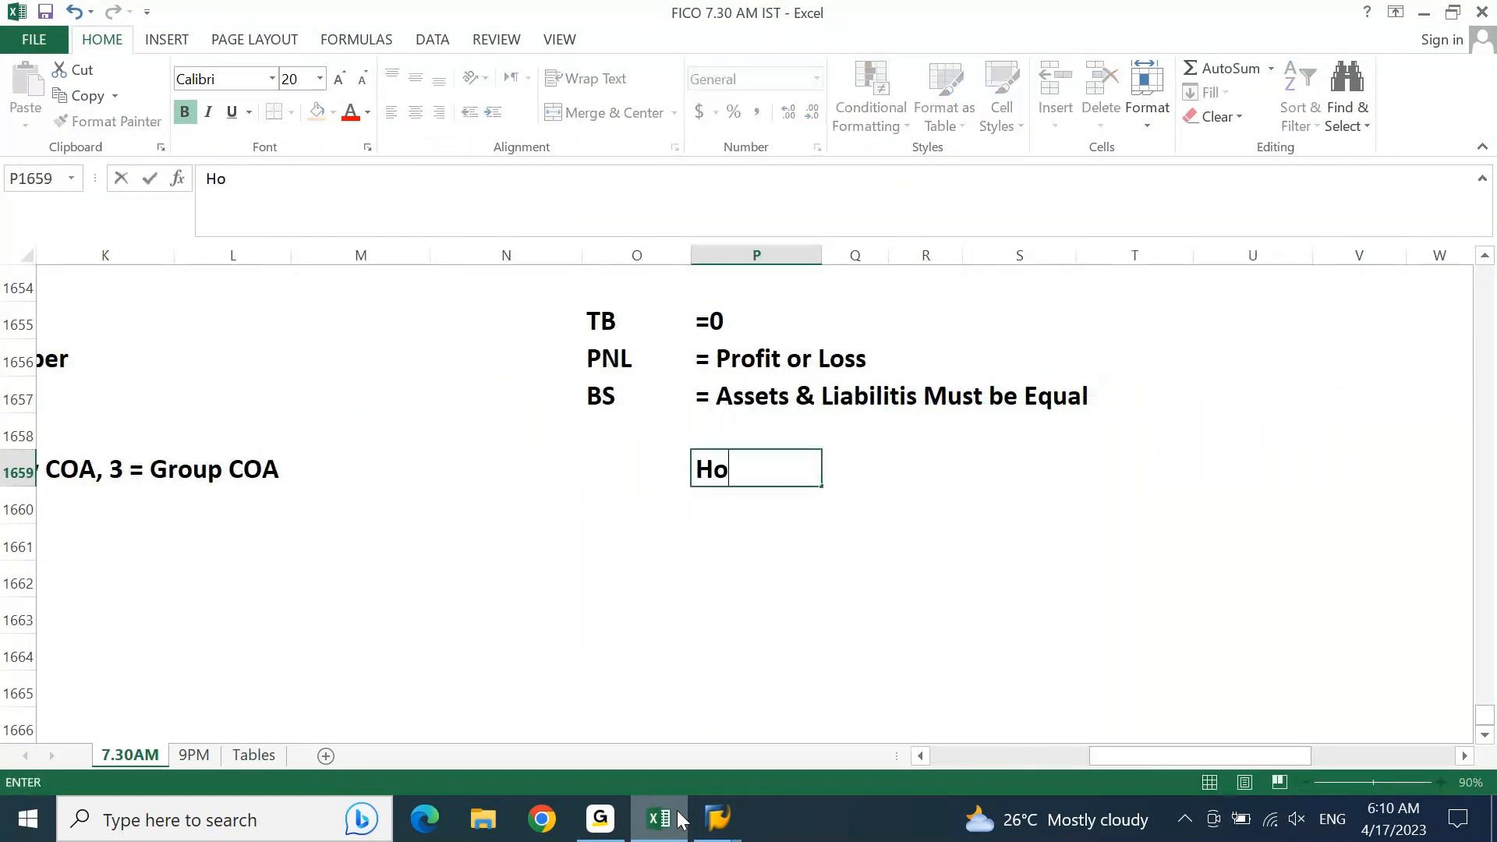
type("w SAP will ")
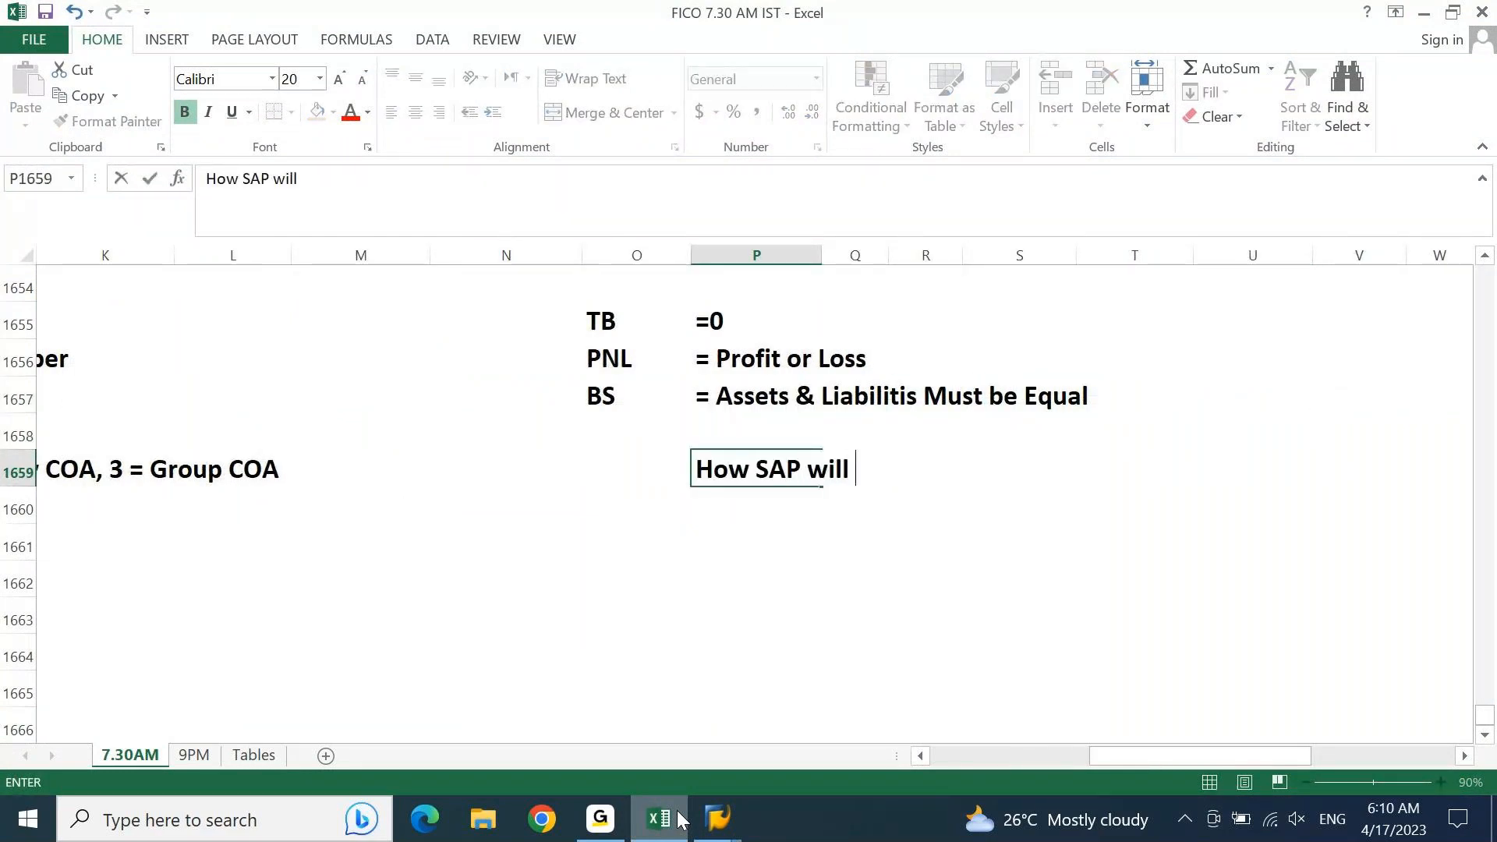
type("figure o")
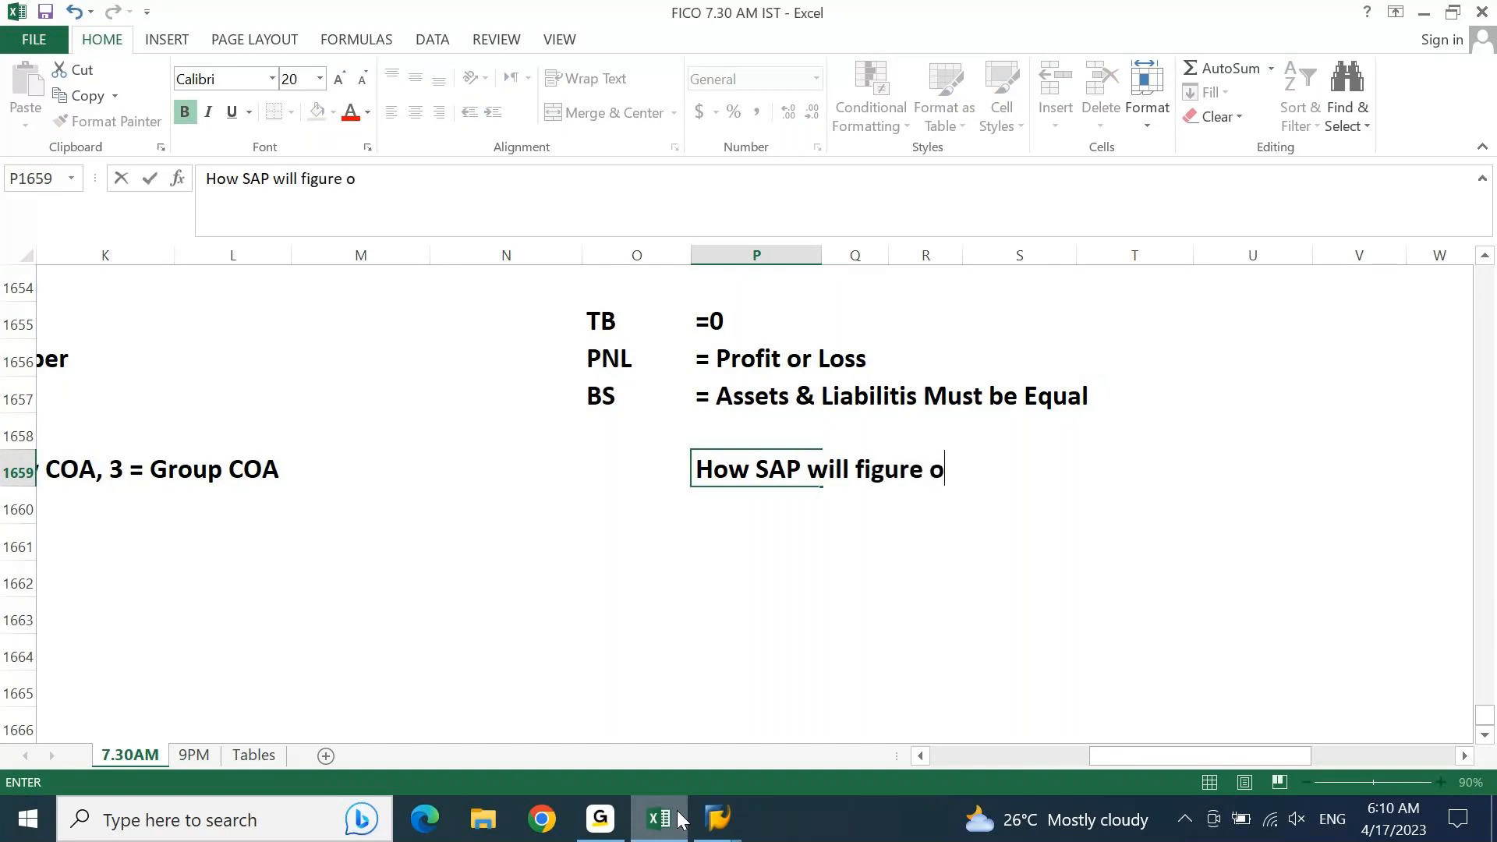
type("ut Profit or ")
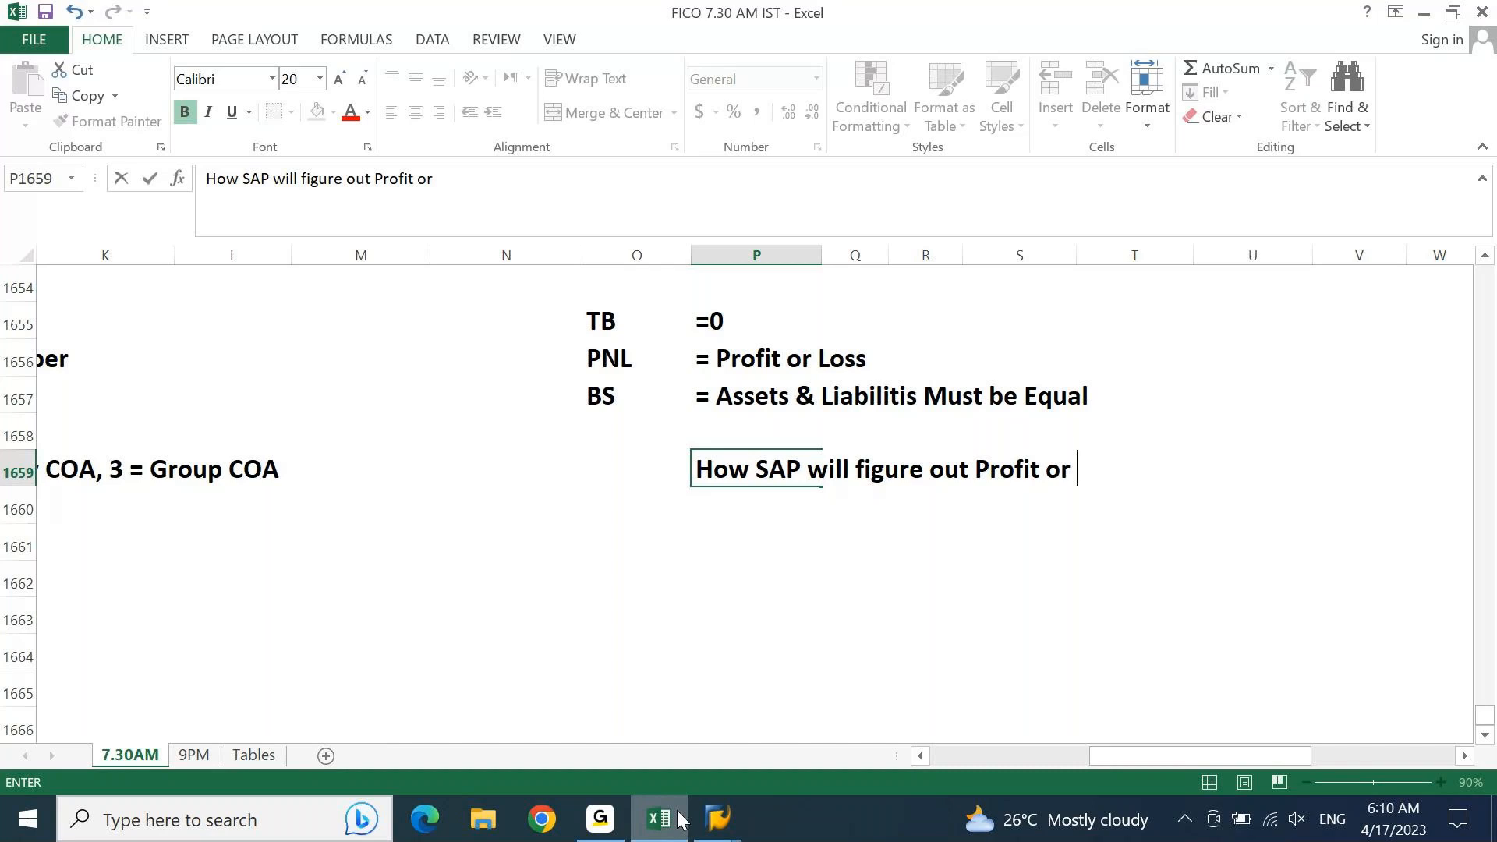
type("Loss amount ?")
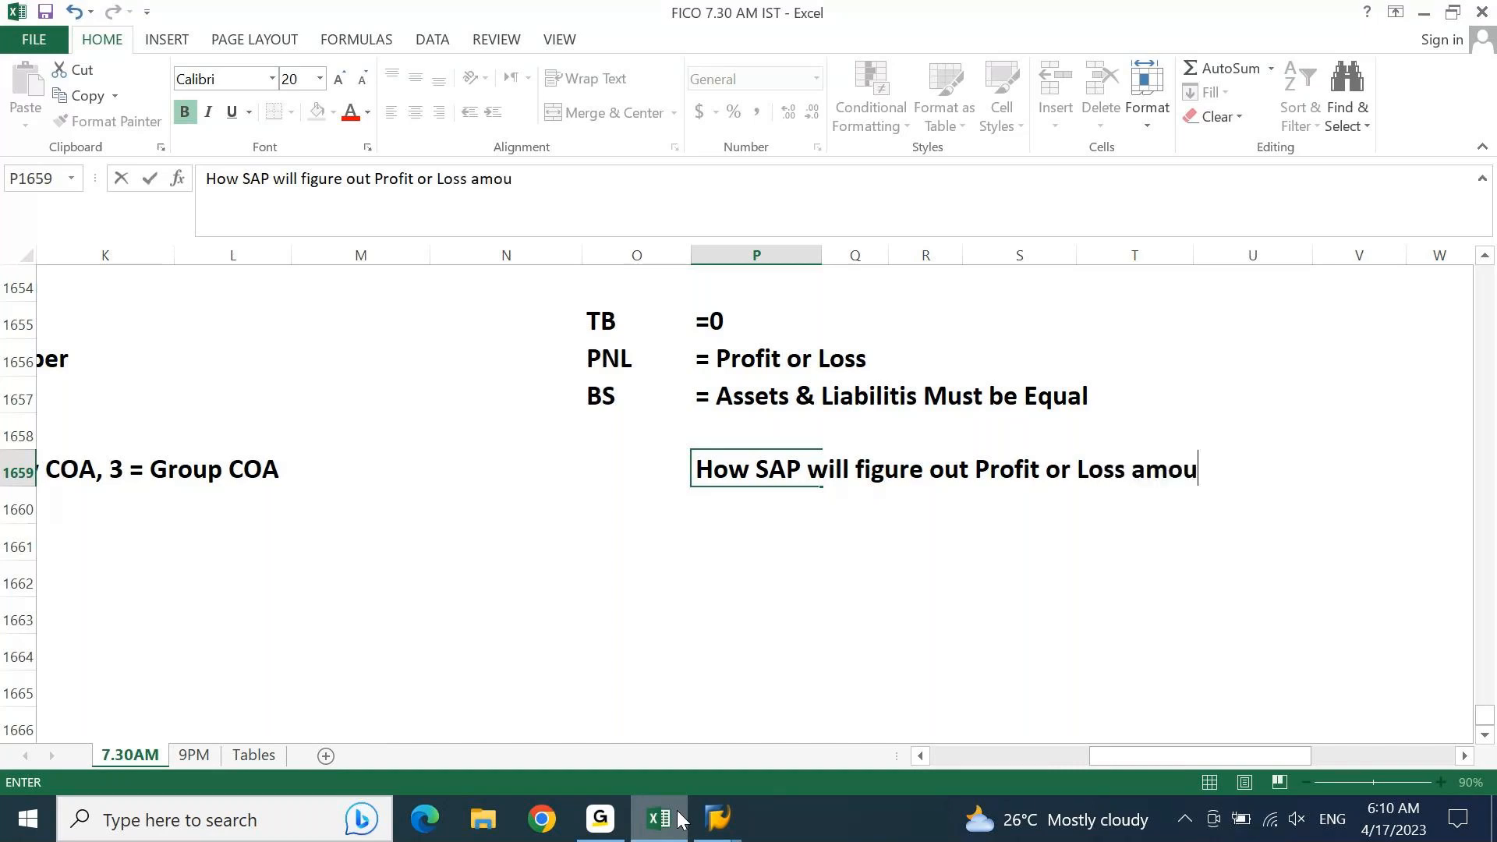
key("Return")
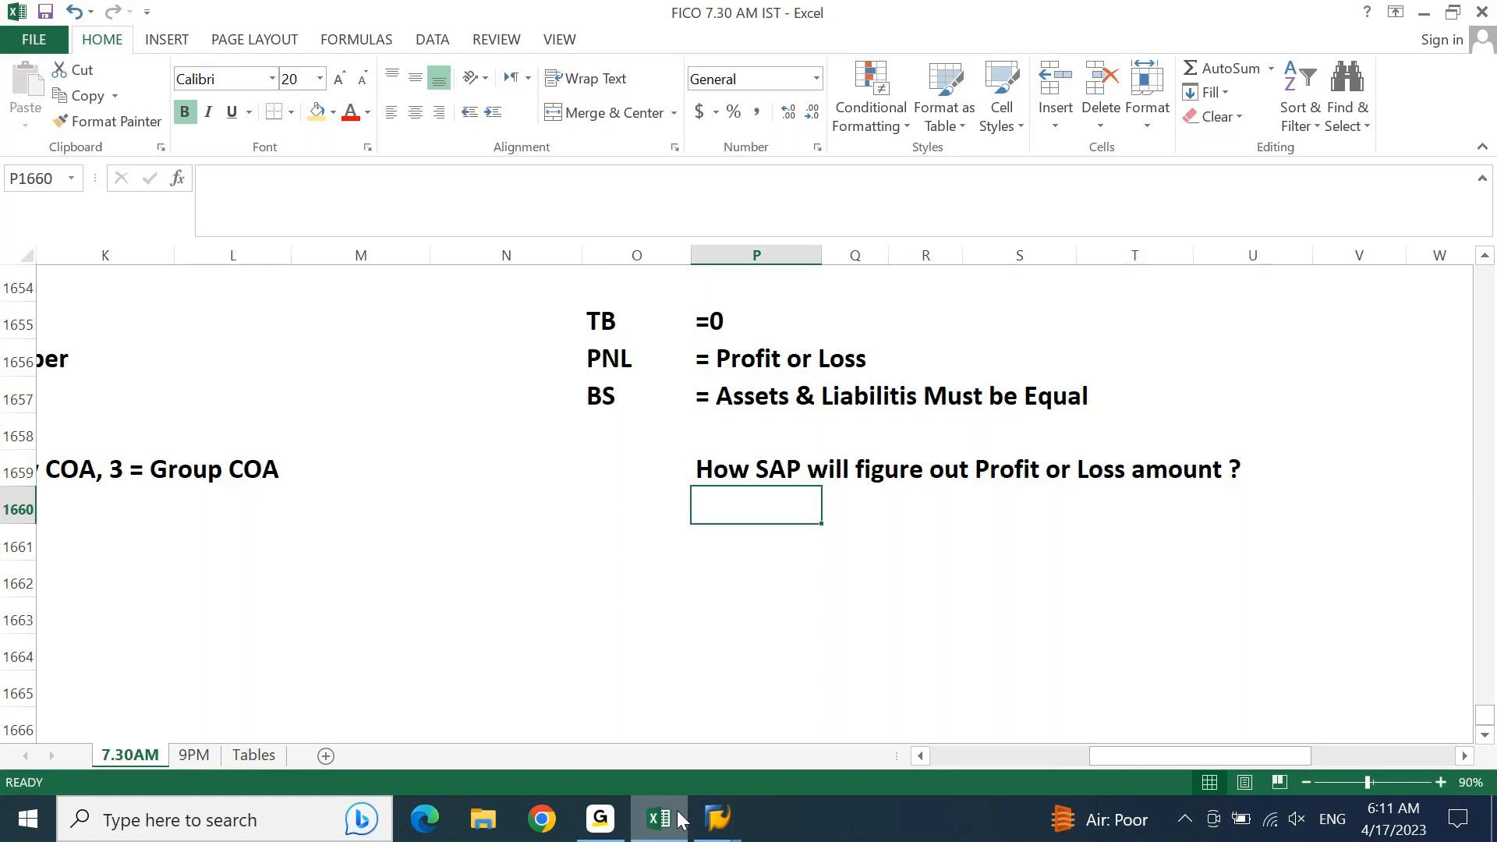
Step: Enter the answer "SAP takes sum of all P&L Accounts mapped with PNL statement type "X"." in P1661
key("Return")
type("SAP takes al")
key("BackSpace")
key("BackSpace")
type("sum og all")
key("BackSpace")
key("BackSpace")
key("BackSpace")
key("BackSpace")
key("BackSpace")
type("f all ")
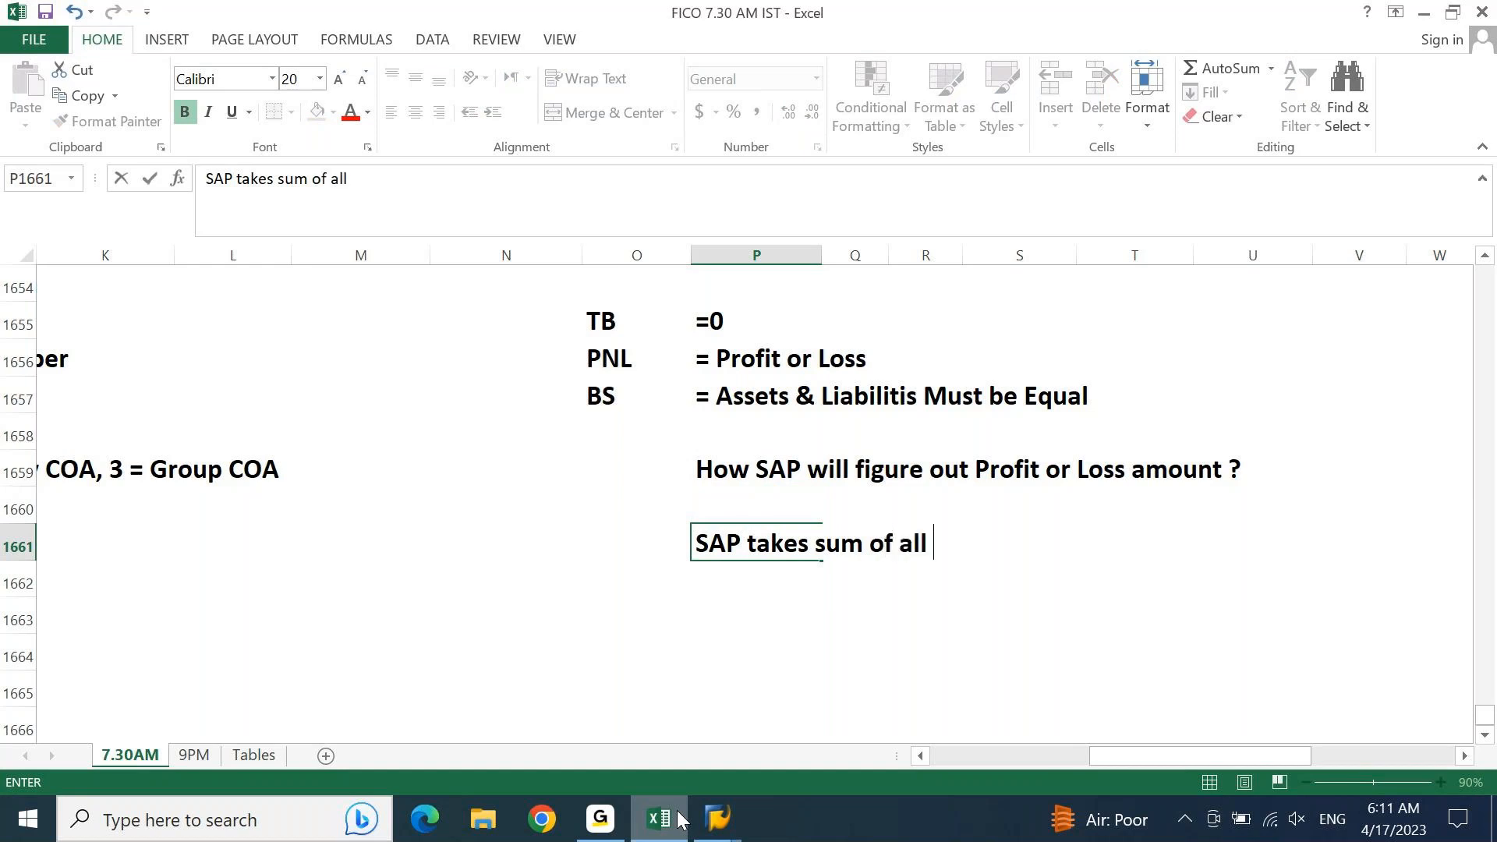
type("P&L Account")
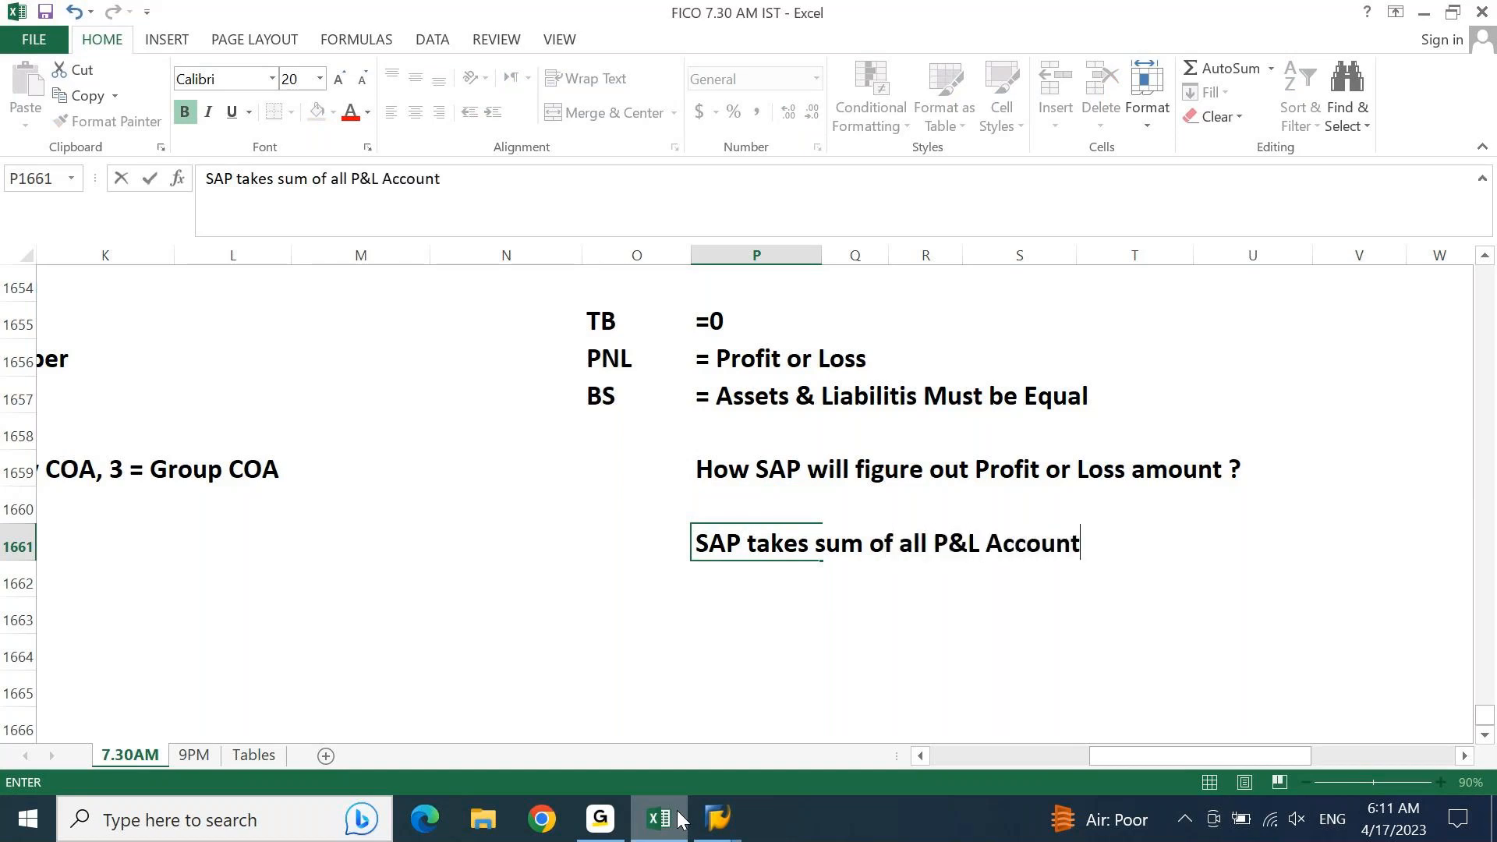
type("s mapped wit h")
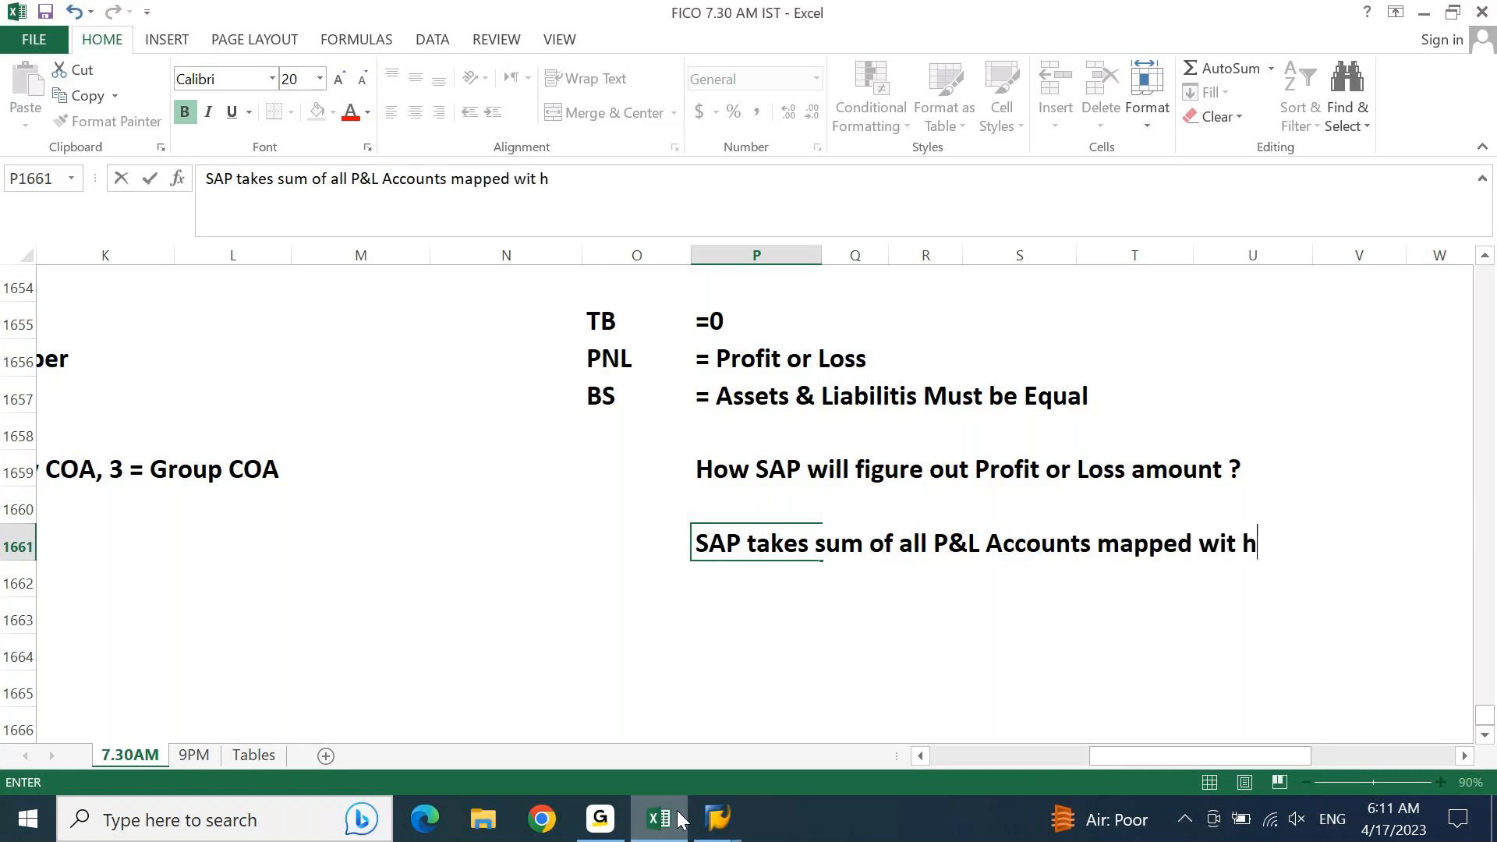
key("alt")
key("Escape")
key("BackSpace")
key("BackSpace")
type("h PNL statae")
key("BackSpace")
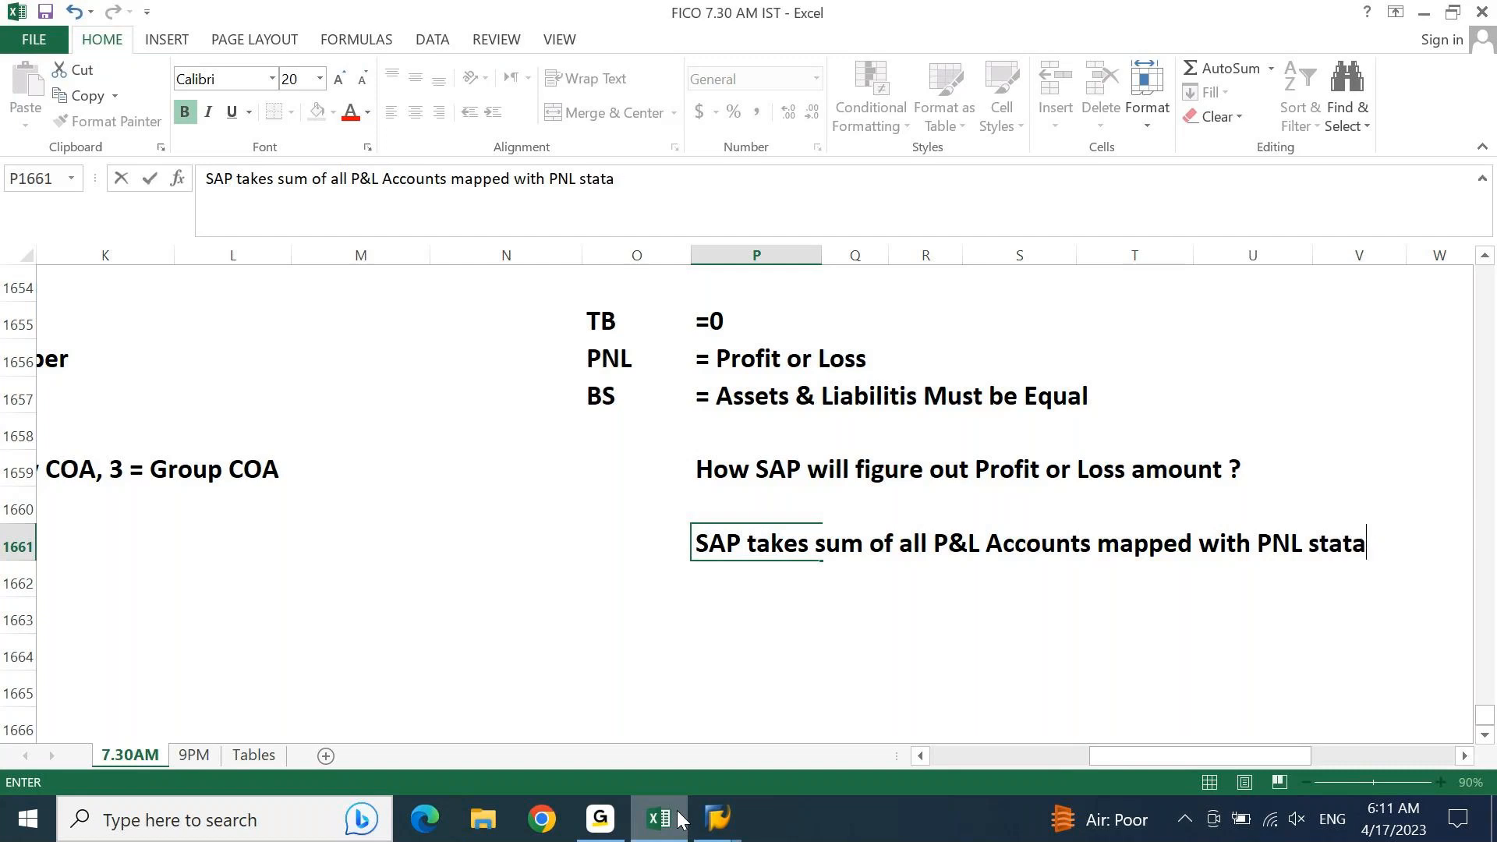
key("BackSpace")
type("ement type \"")
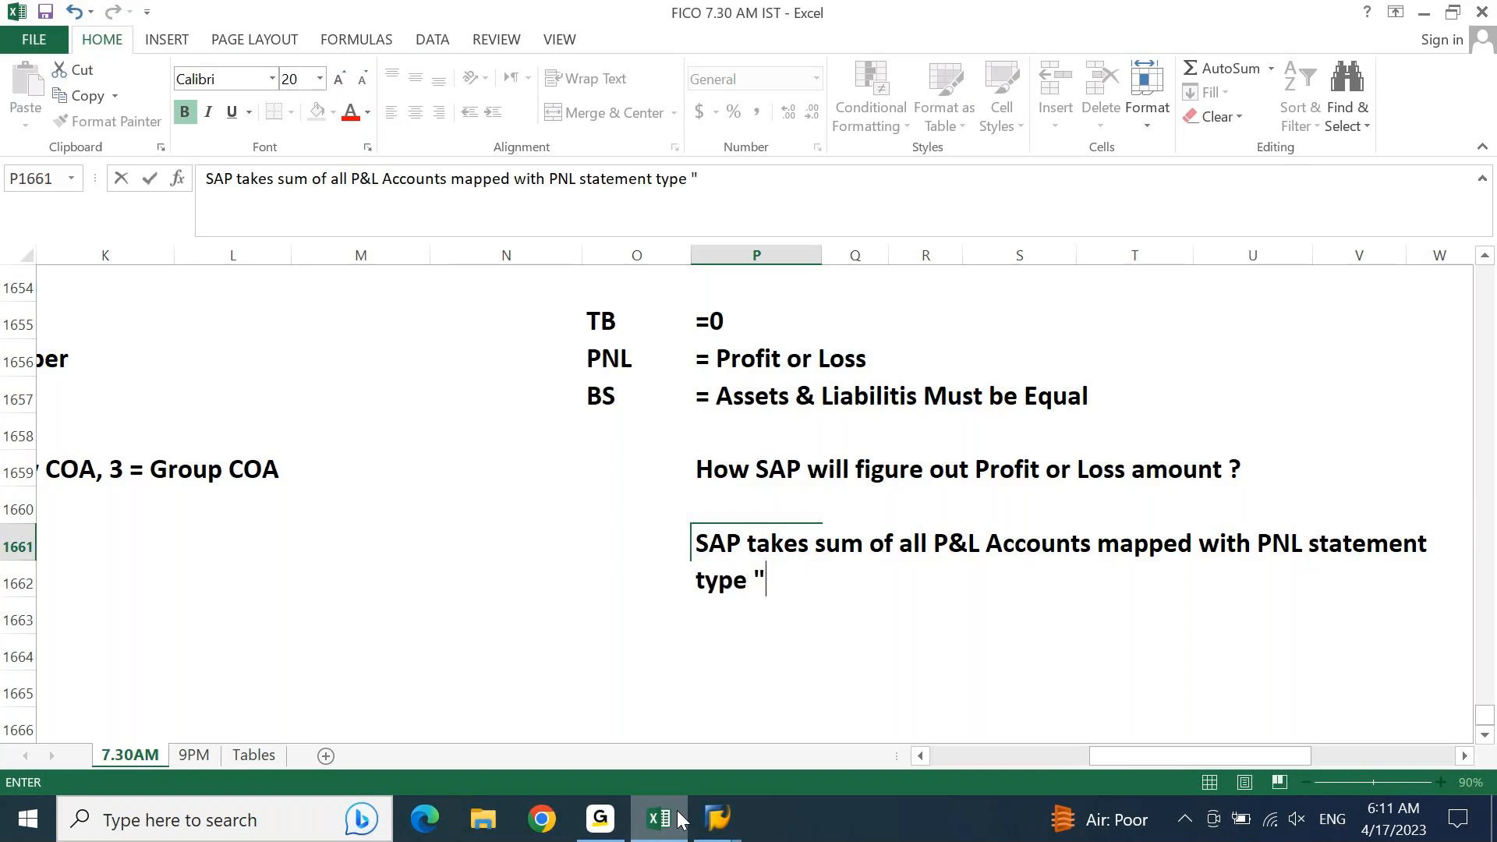
type("X\"/")
key("BackSpace")
key("Return")
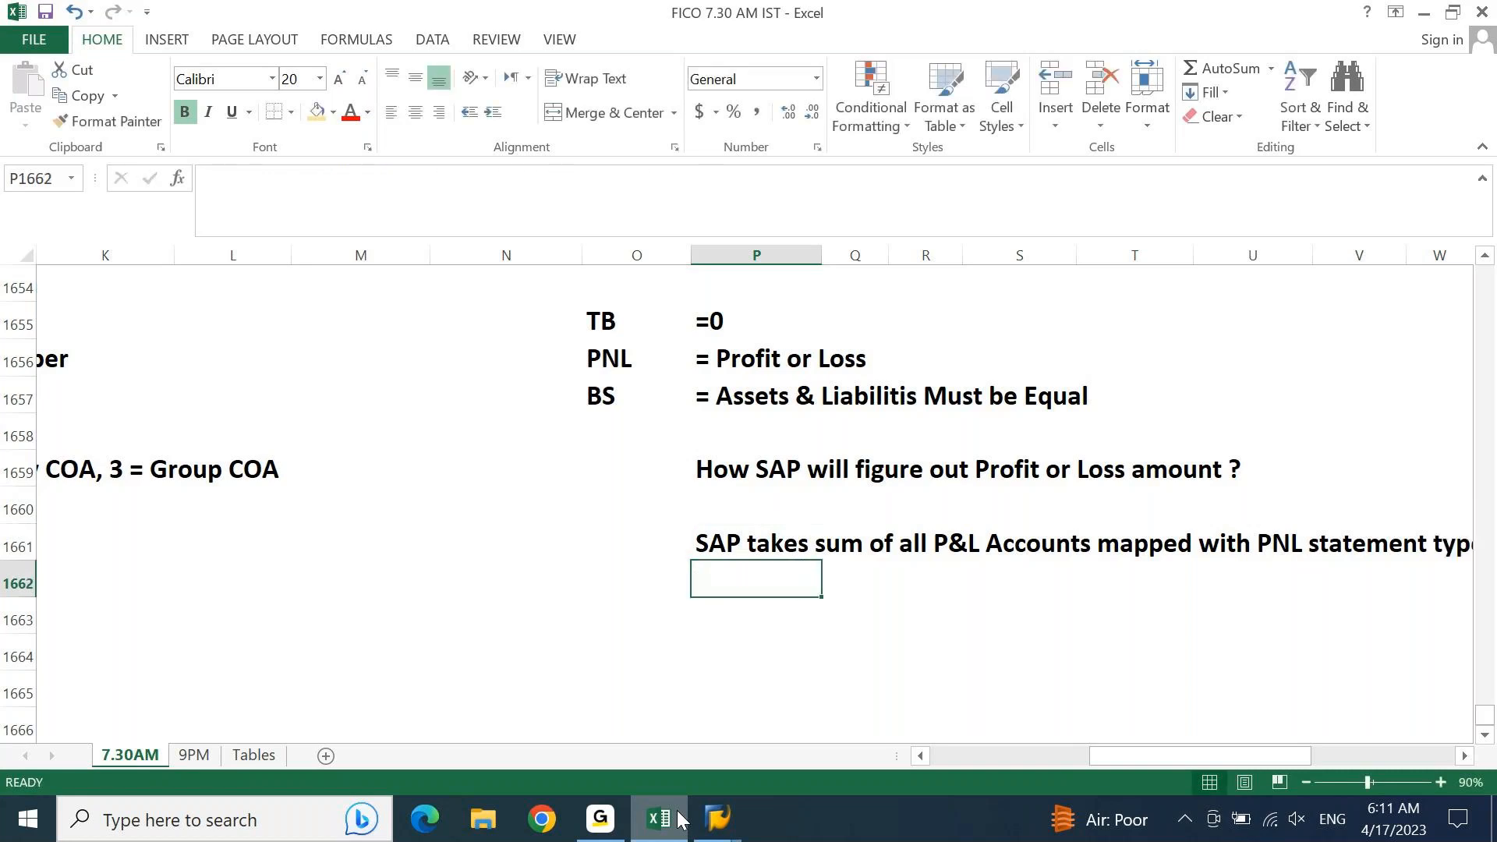
Step: Switch to SAP to check the P&L statement type in the account assignment, then return to Excel and review the note in row 1661
key("alt+Tab")
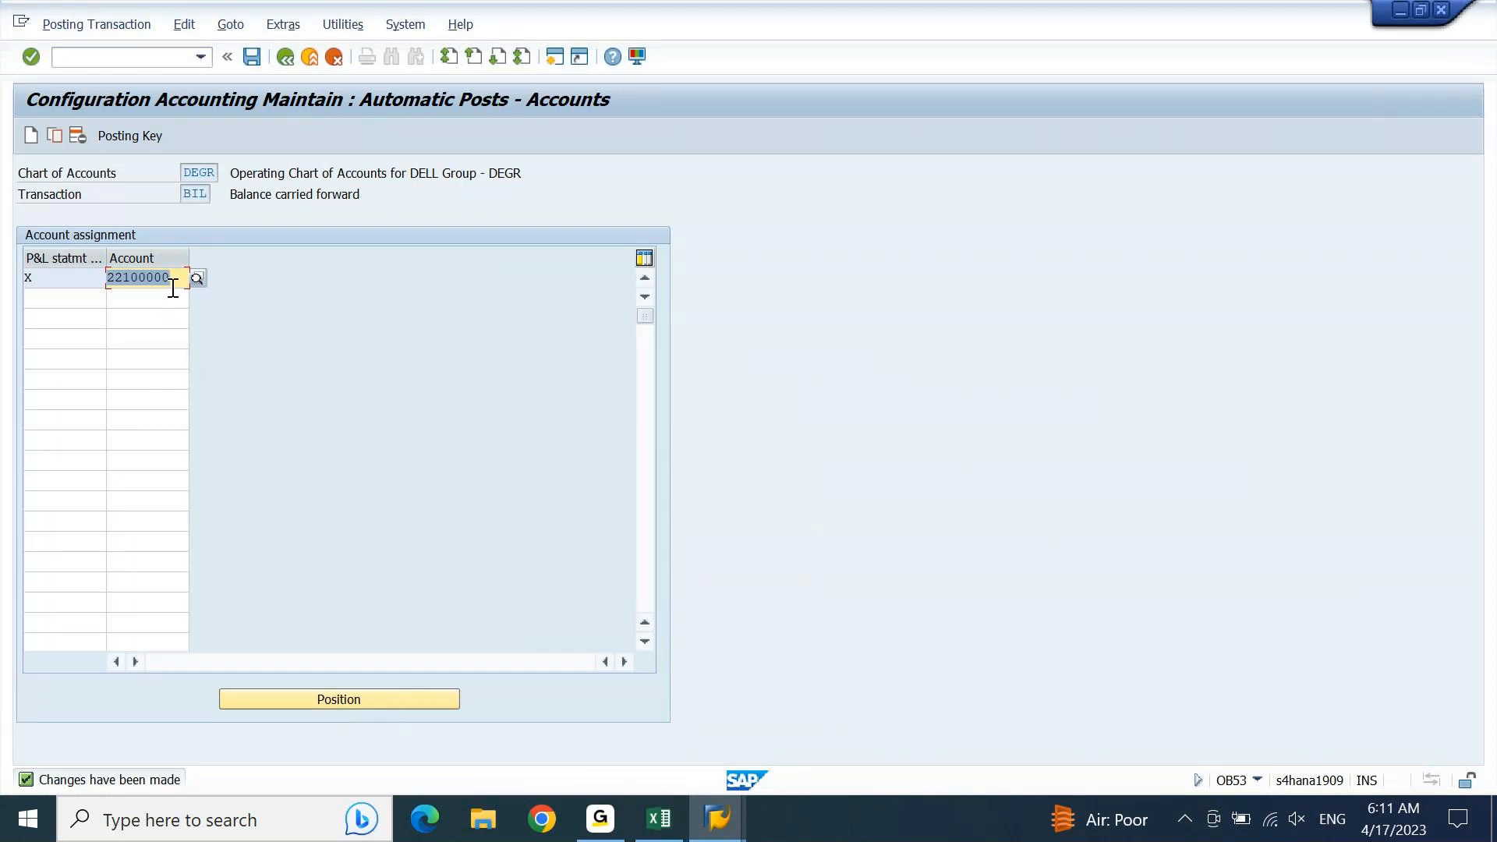
left_click_drag(61, 275, 9, 286)
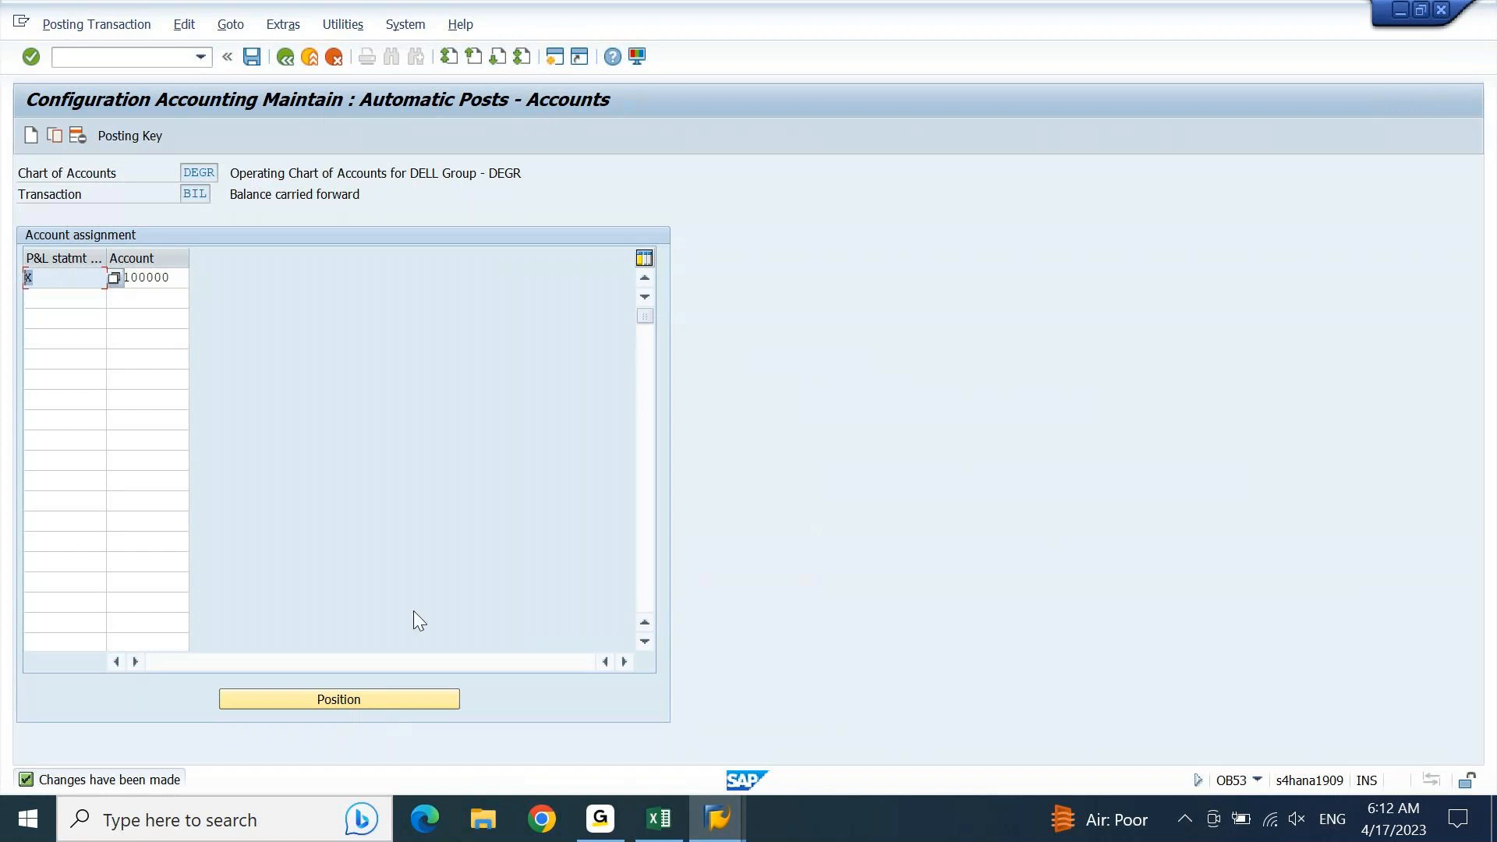
left_click(660, 818)
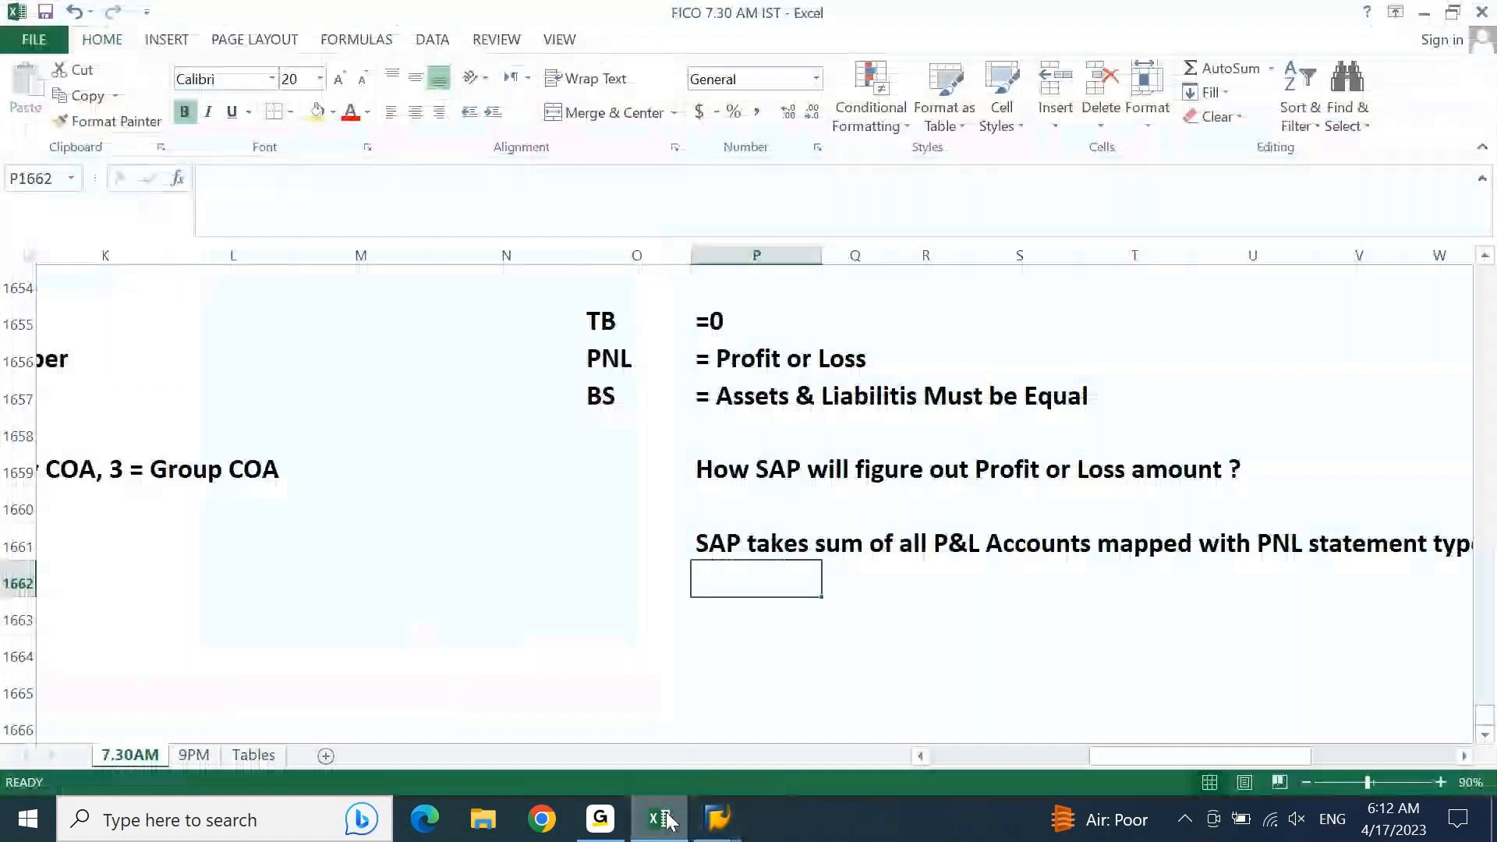
key("Up")
key("Right")
key("Right")
key("Right")
key("Right")
key("Right")
key("Right")
key("Right")
key("Right")
key("Right")
key("Right")
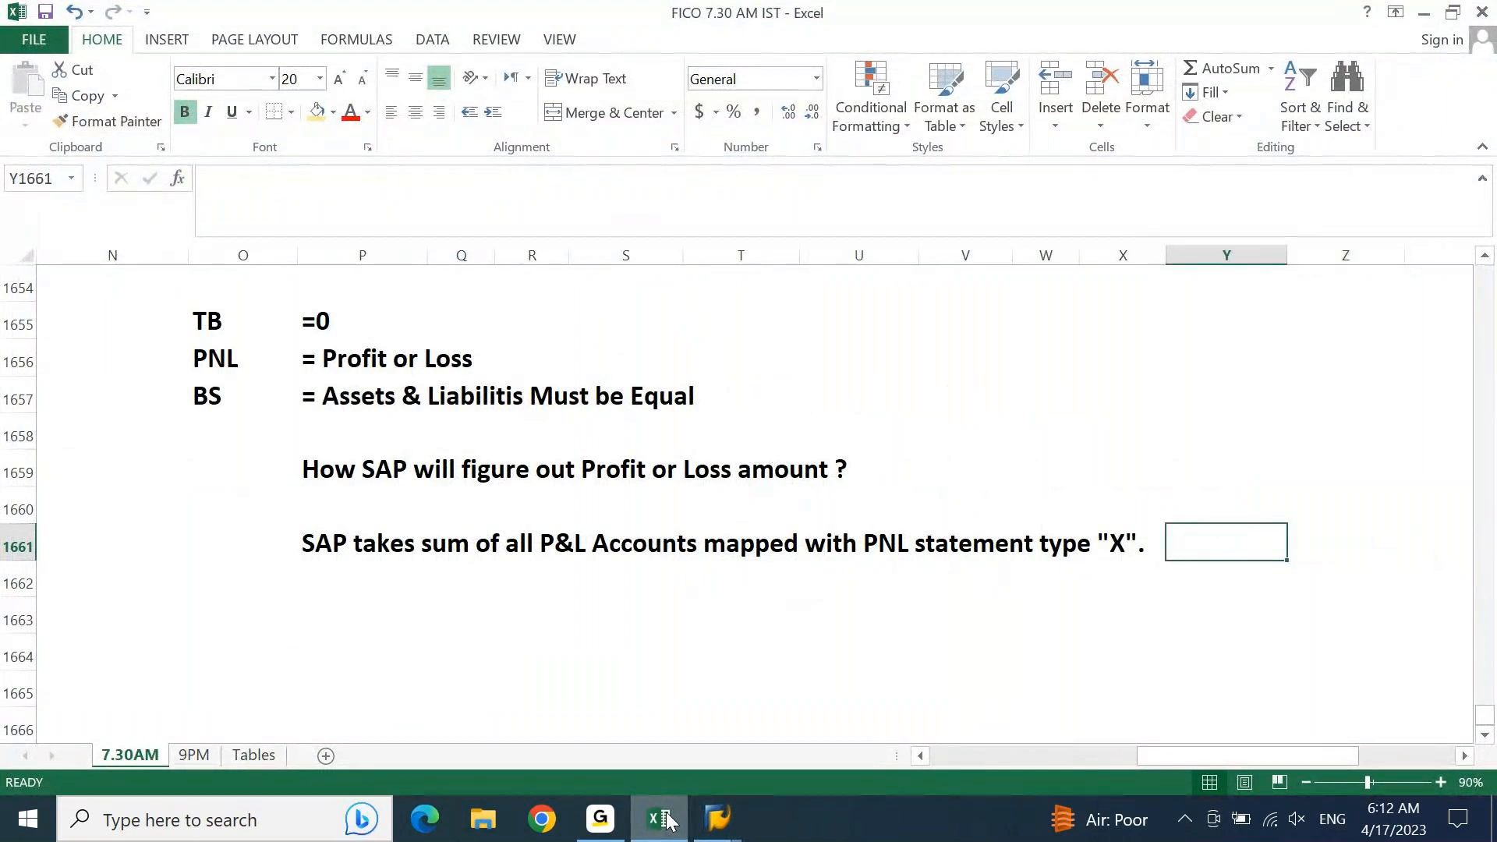
Step: Enter "Whatever the balance comes.. That becomes the value of Retained Earnings." in P1662 below the previous note
key("ctrl+Left")
key("Down")
type("WHatevet t")
key("BackSpace")
key("BackSpace")
key("BackSpace")
type("r the ")
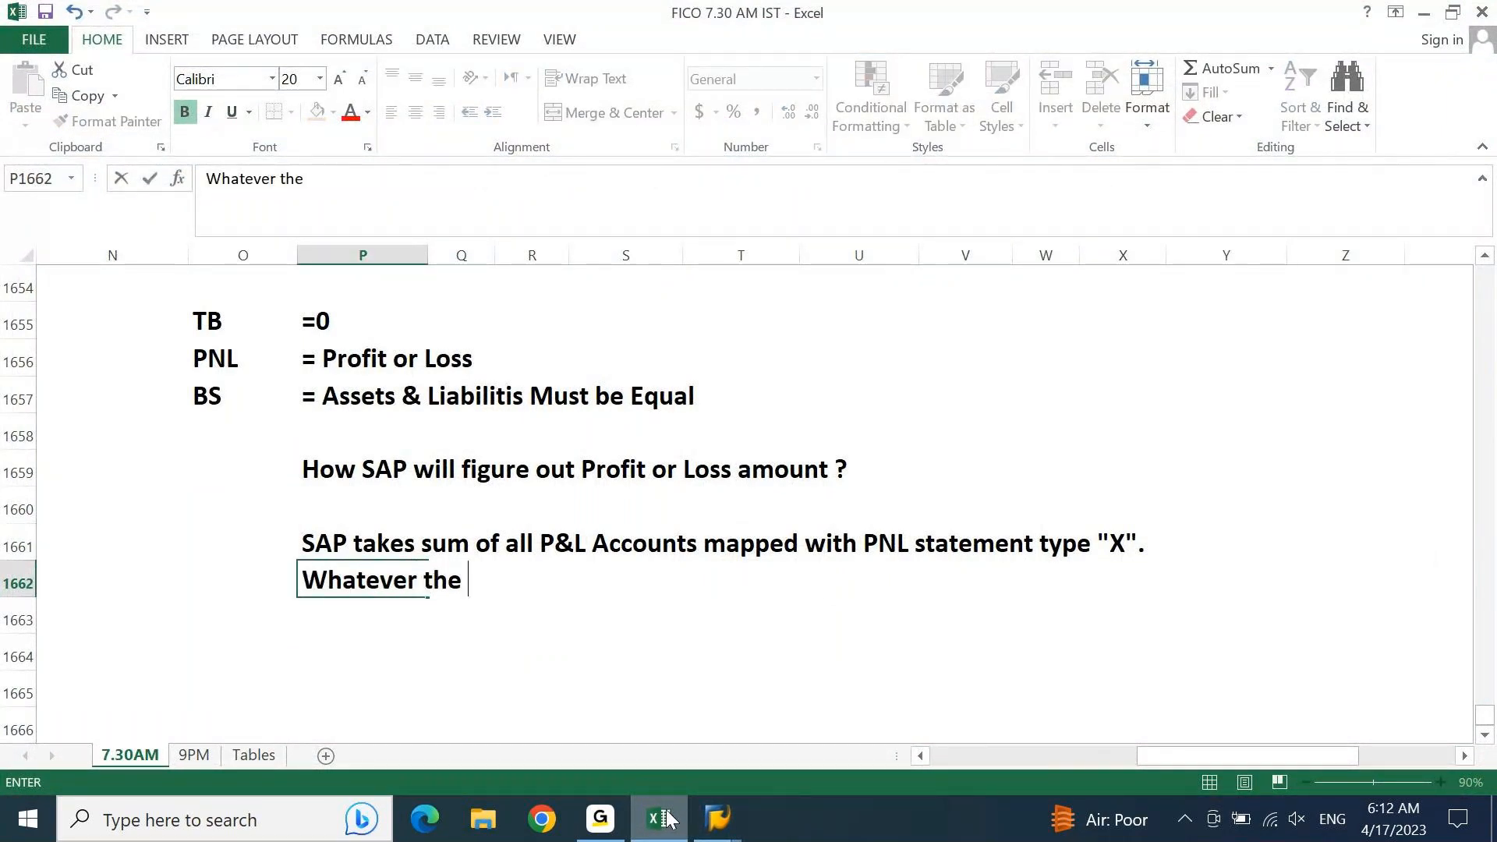
type("balance")
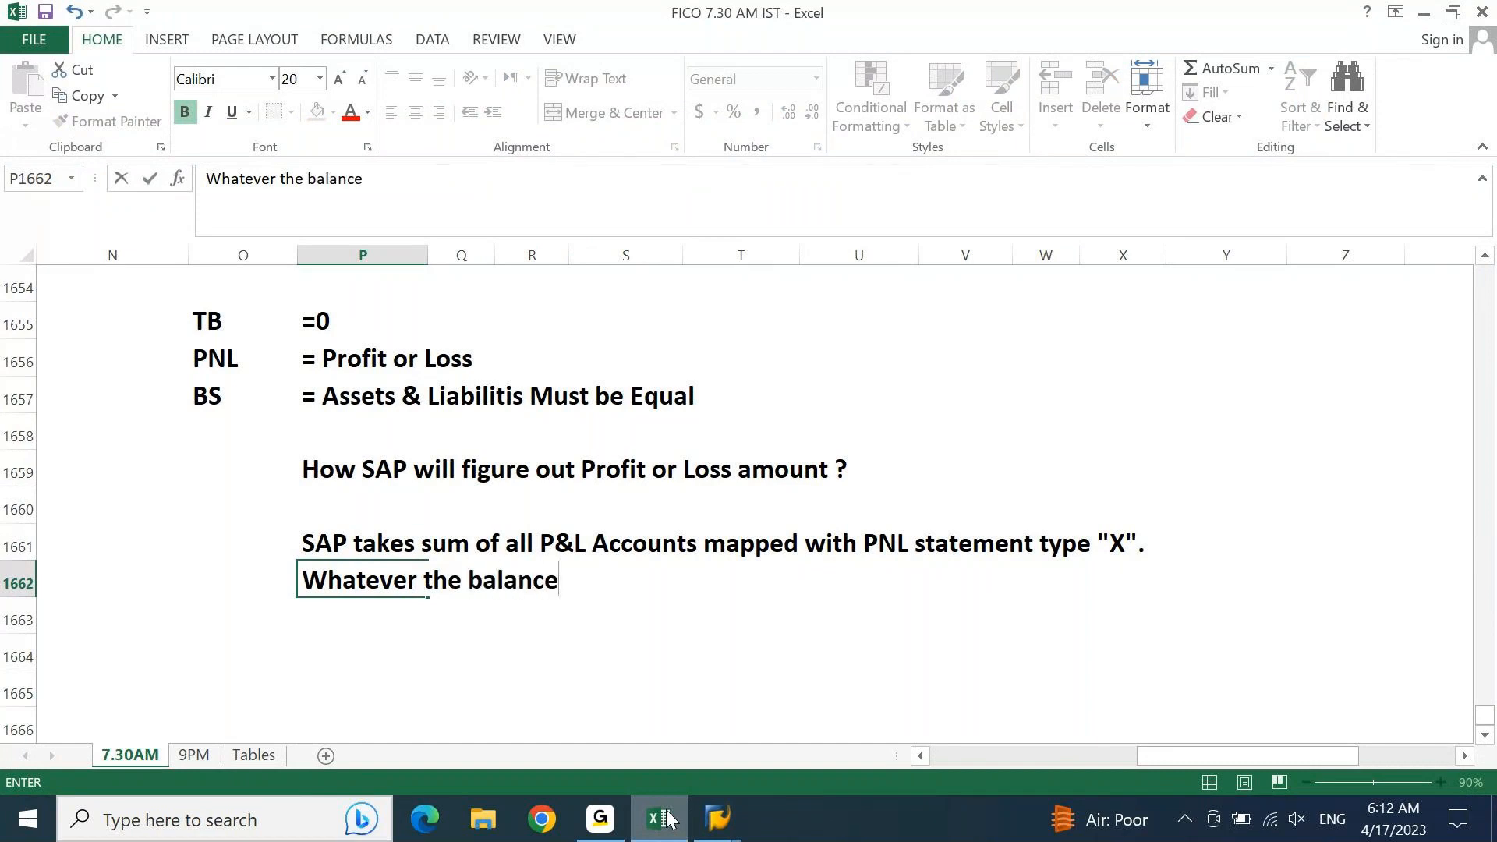
type(" comes")
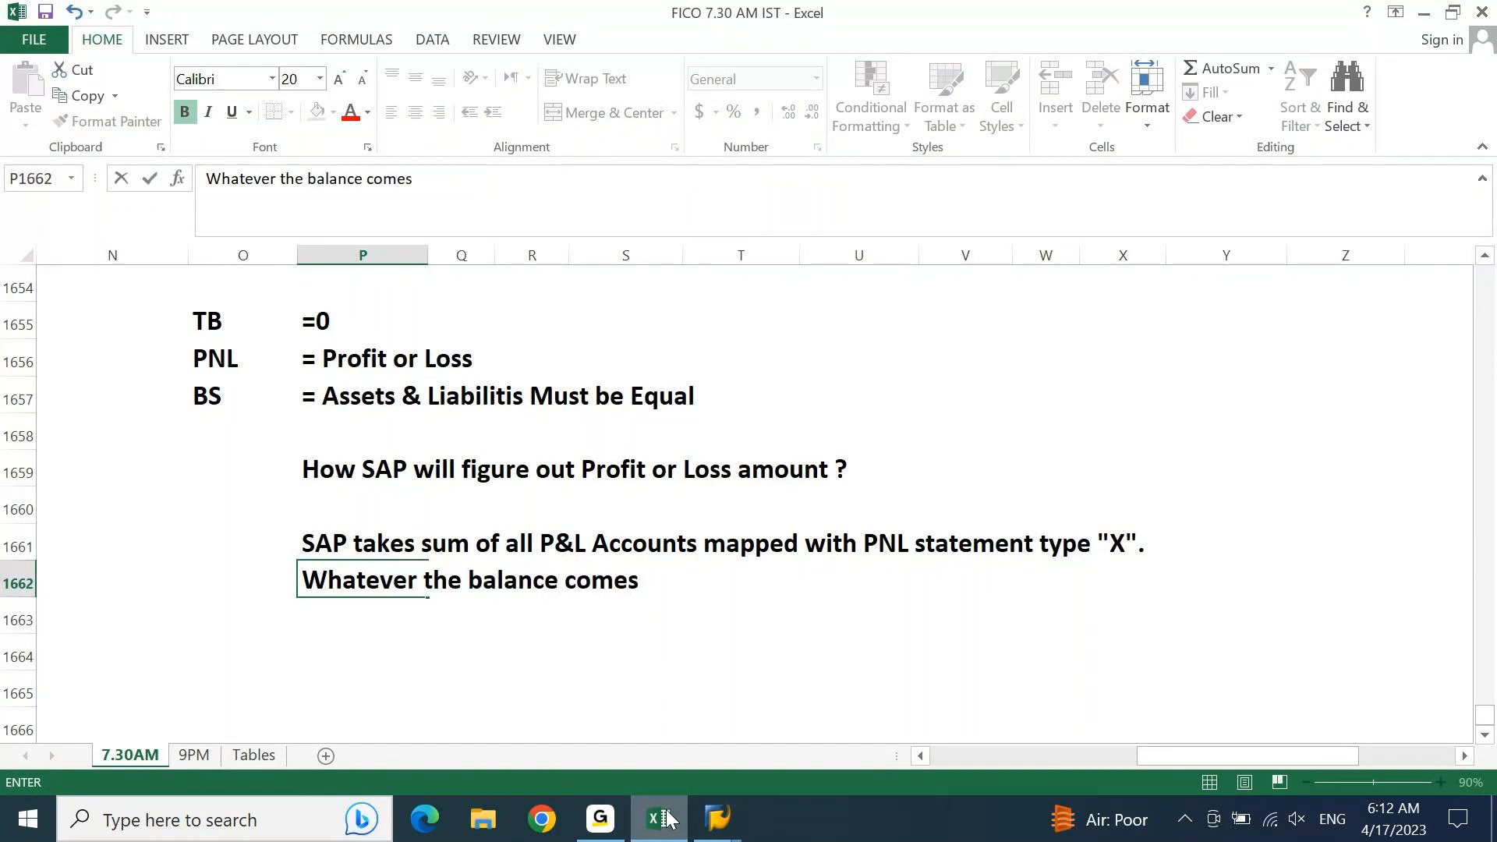
type(".. That")
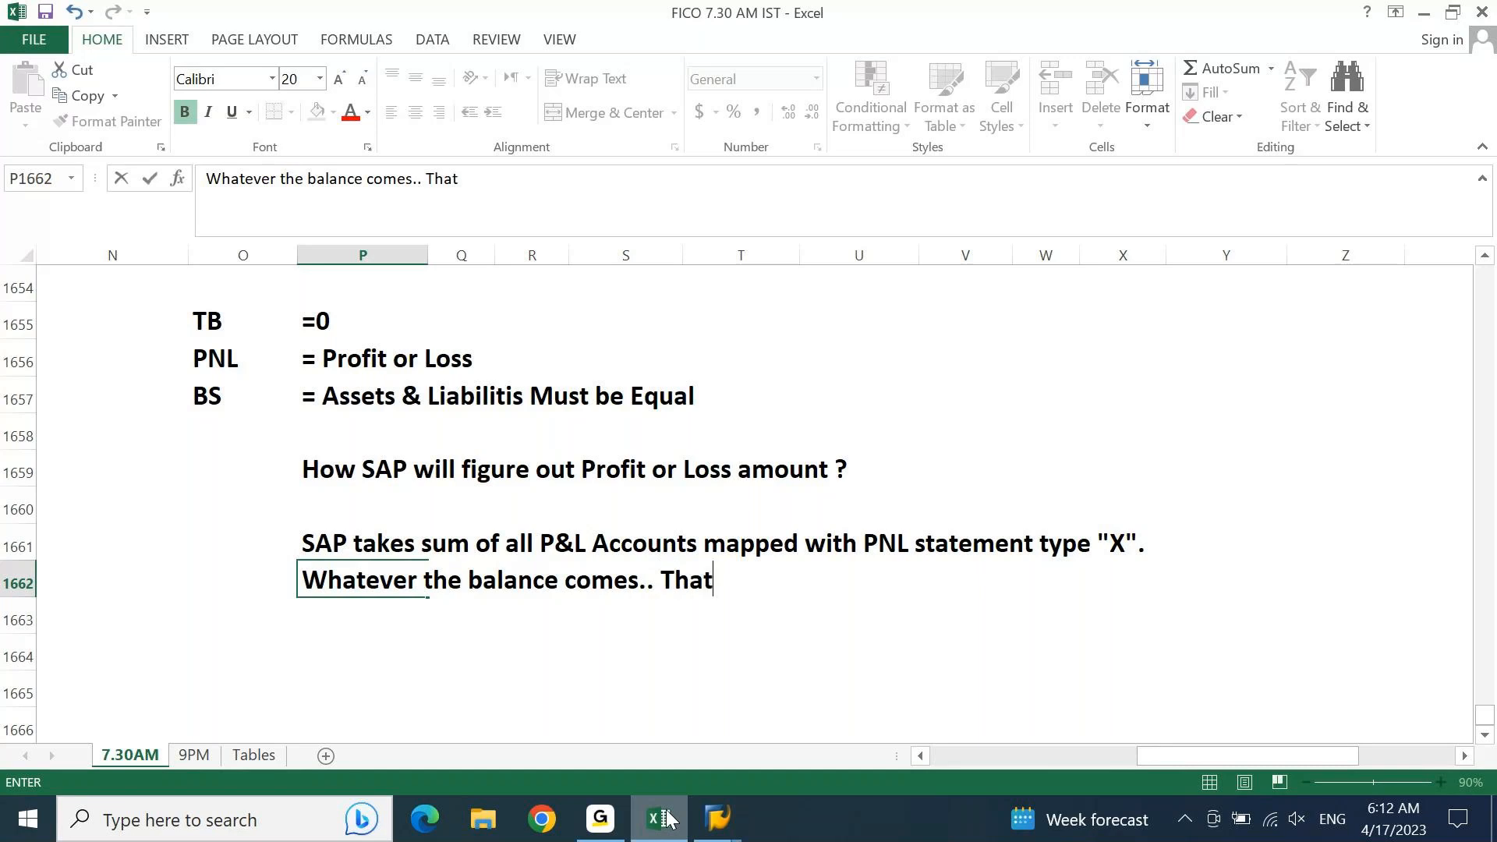
type(" become")
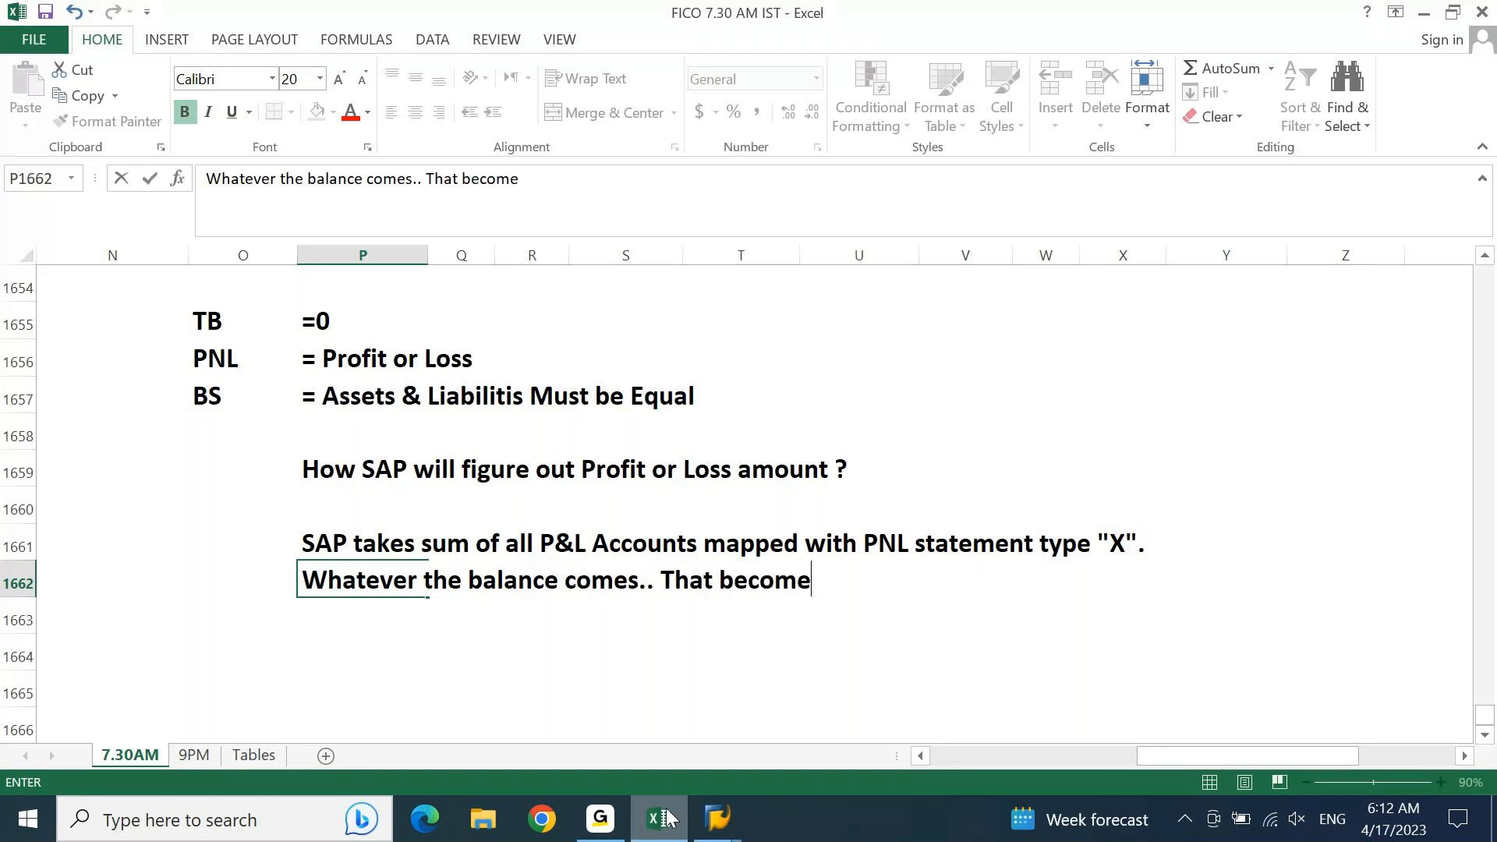
type("s the value ")
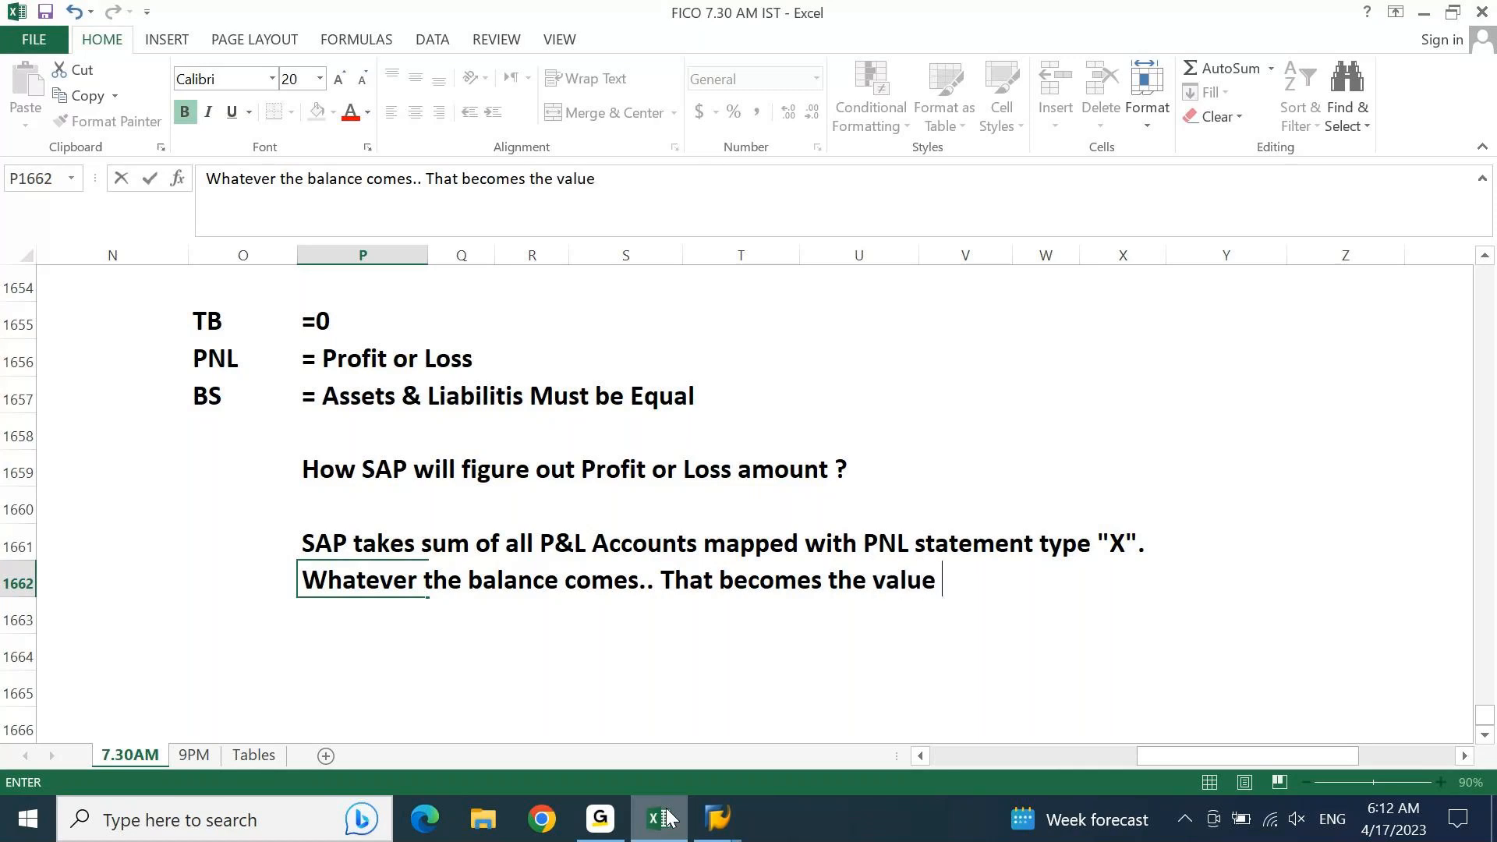
type("of Retained Earnings.")
key("Return")
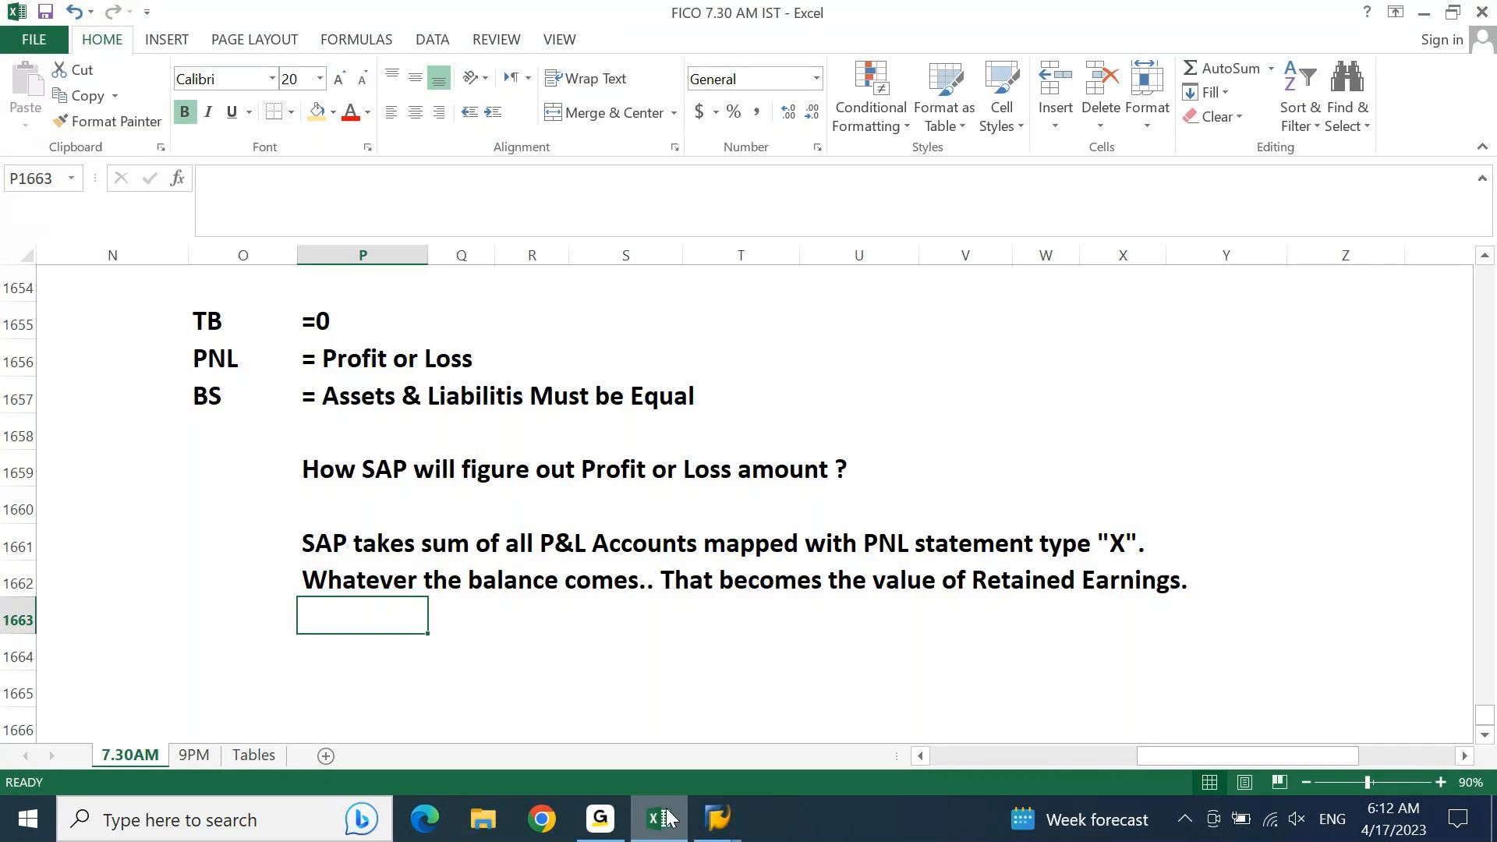
Step: Enter the example account labels sales, purchases, exp and incomes down cells AA1657 to AA1660
key("Up")
key("Right")
key("Right")
key("Right")
key("Right")
key("Right")
key("Right")
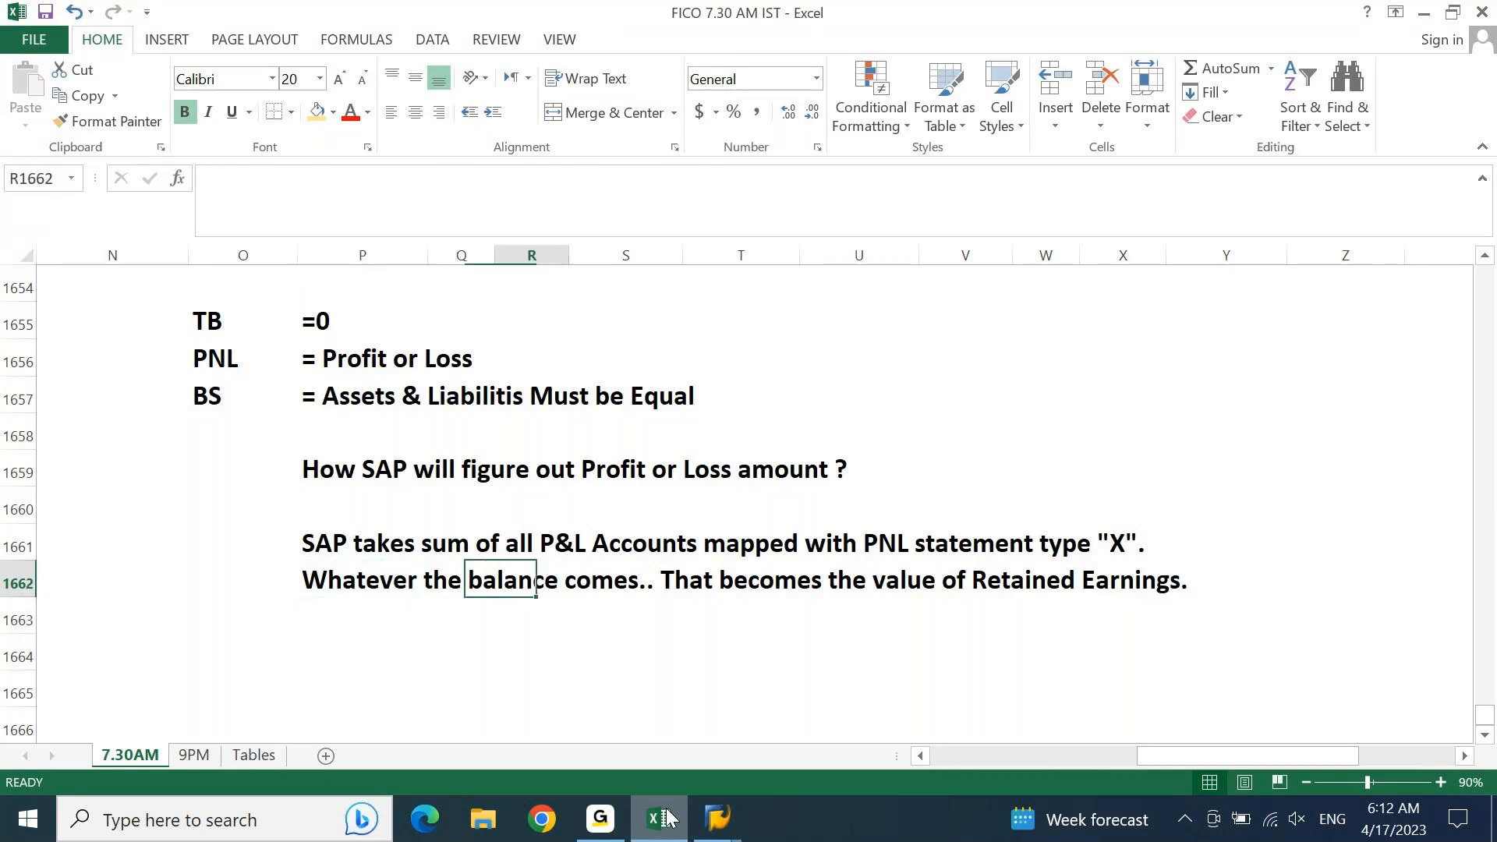
key("Right")
key("Right")
key("Right")
key("Right")
key("Right")
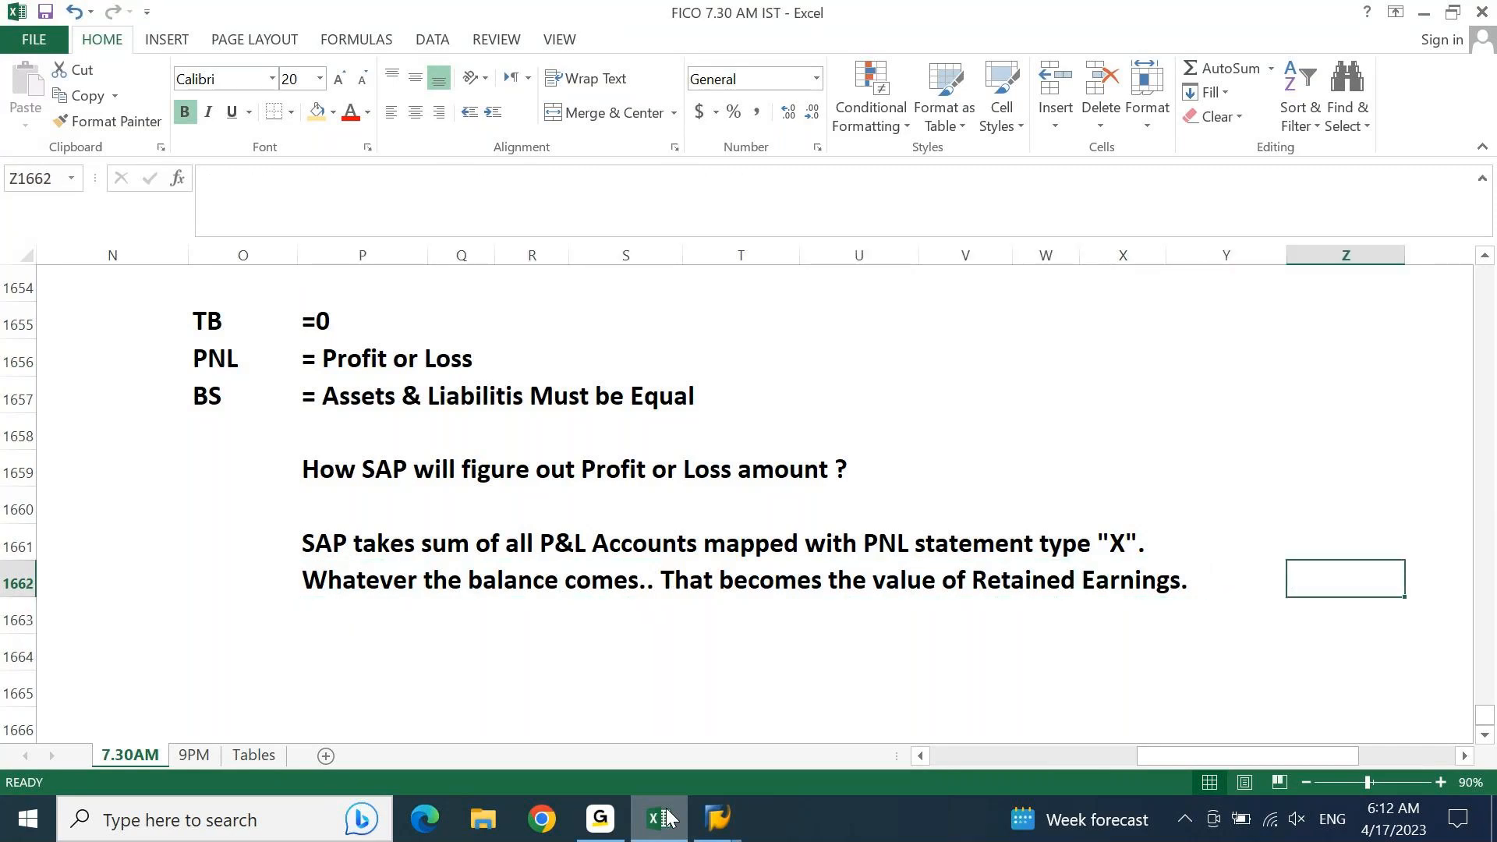
key("Up")
key("Up")
key("Up")
key("Up")
key("Up")
key("Left")
key("Right")
key("Right")
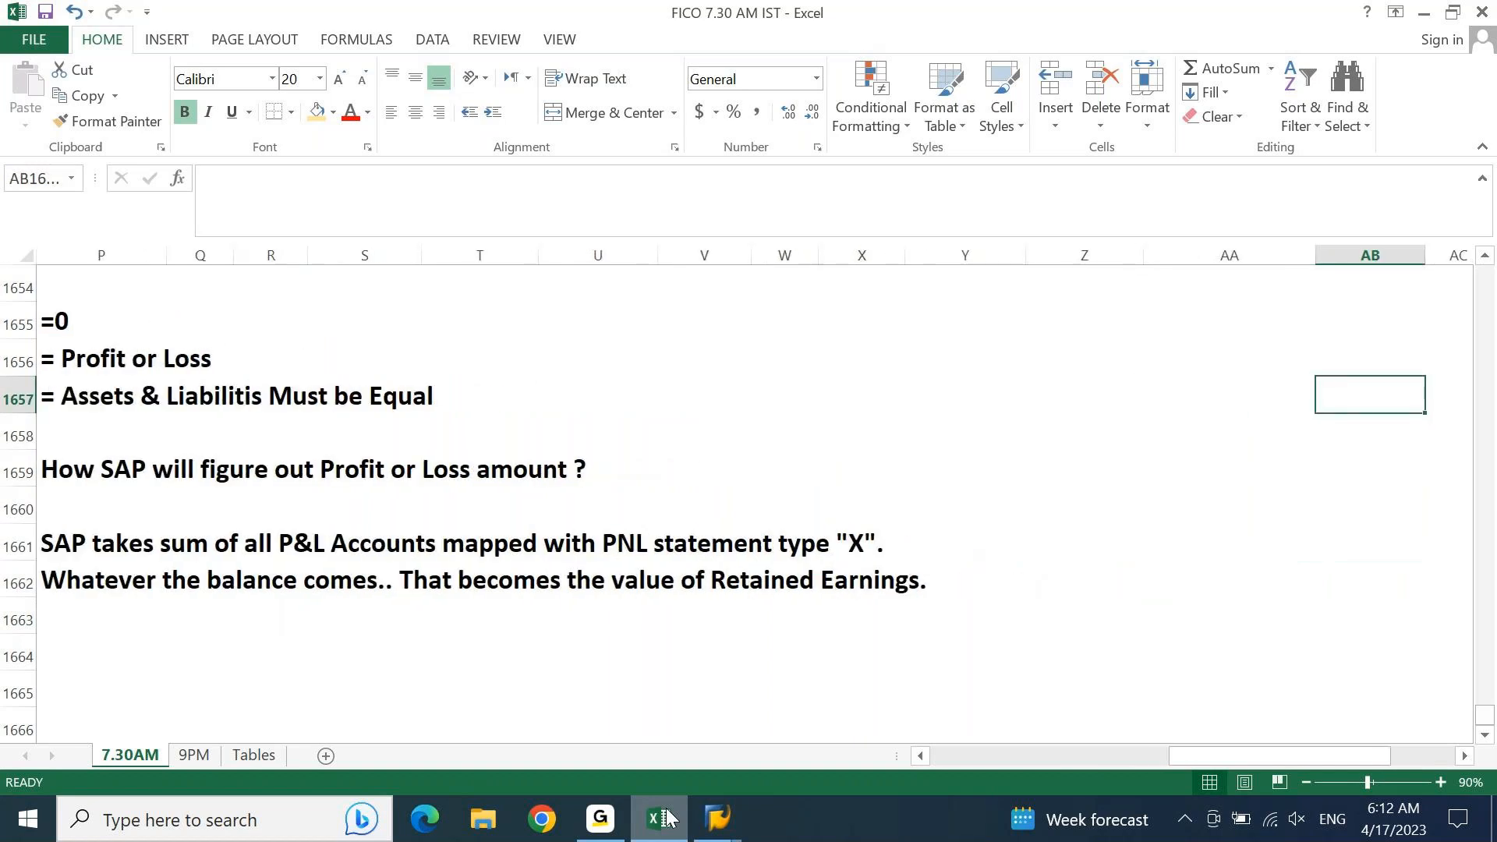
key("Left")
key("Left")
key("Right")
type("sales")
key("Return")
type("pur")
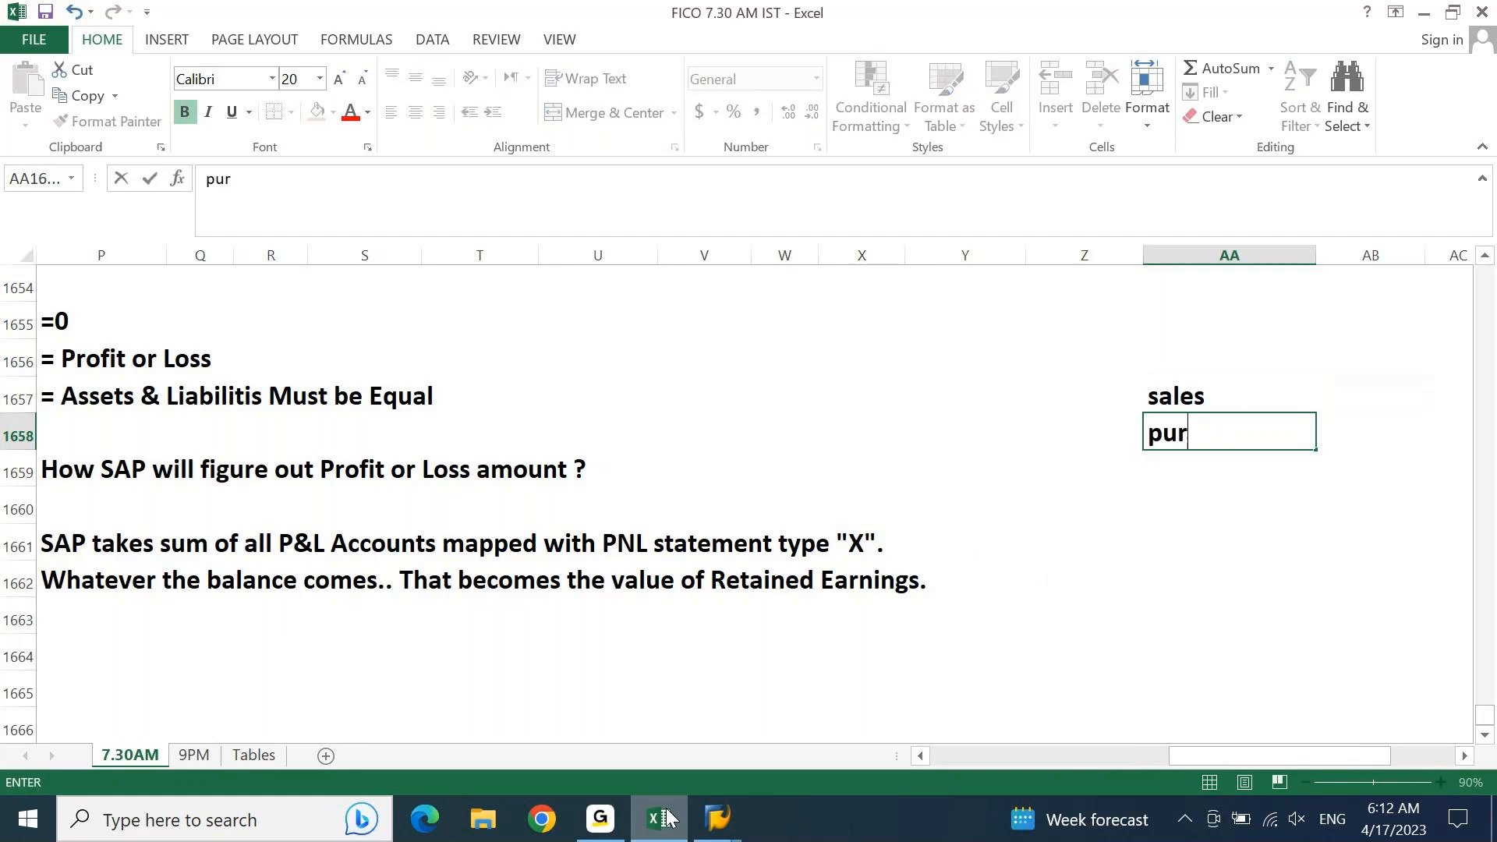
type("chases")
key("Return")
type("exp")
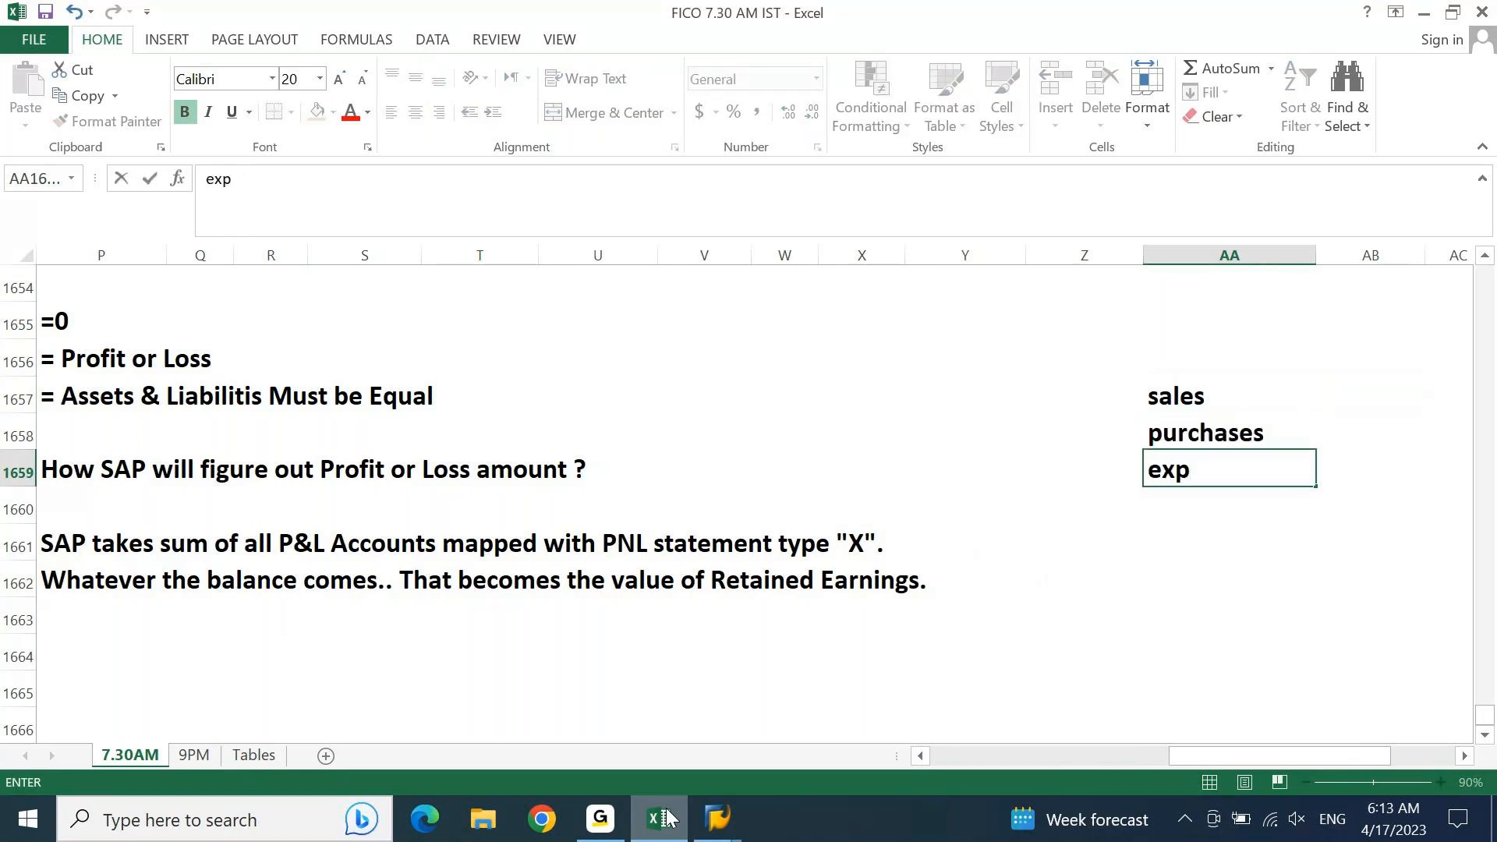
key("Return")
type("incomes")
key("Return")
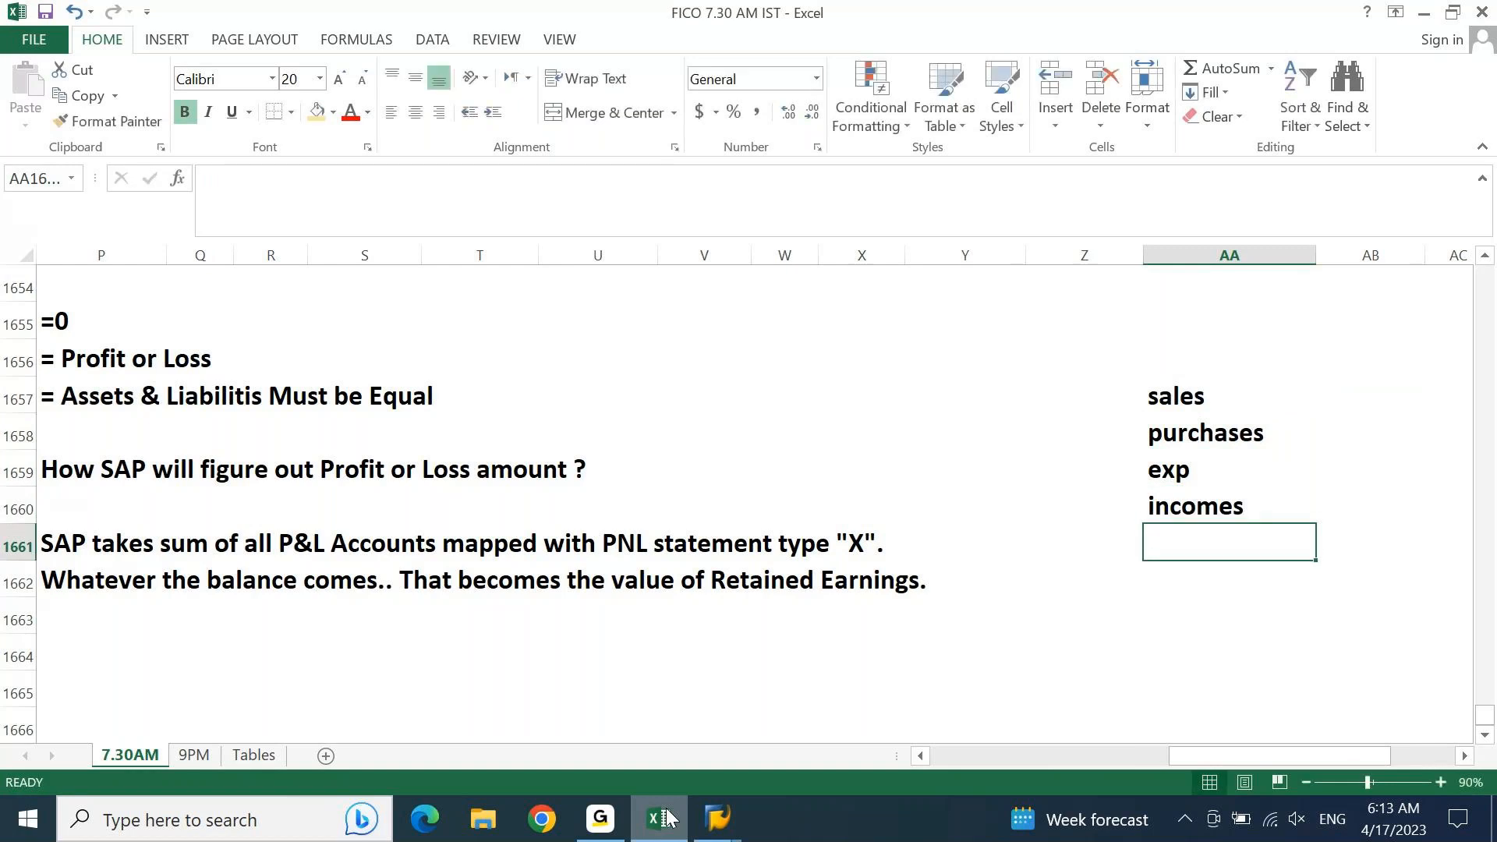
Step: Enter the amounts -5000 for sales, 3500 for purchases, 1000 for exp and -2000 for incomes in AB1657 to AB1660
key("Right")
key("Up")
key("Up")
key("Up")
key("Up")
key("Right")
key("Left")
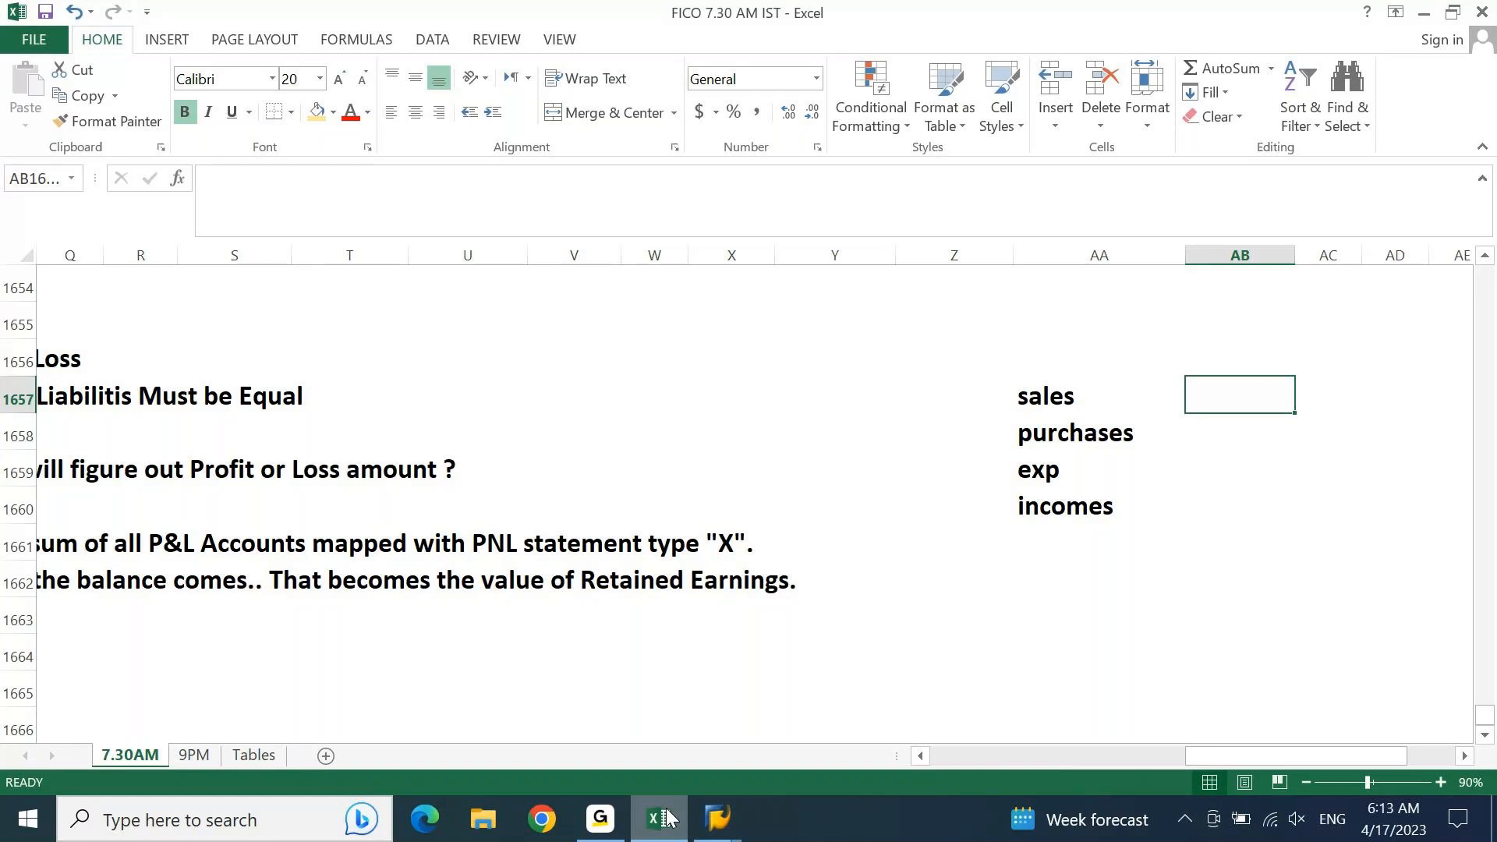
type("-5000")
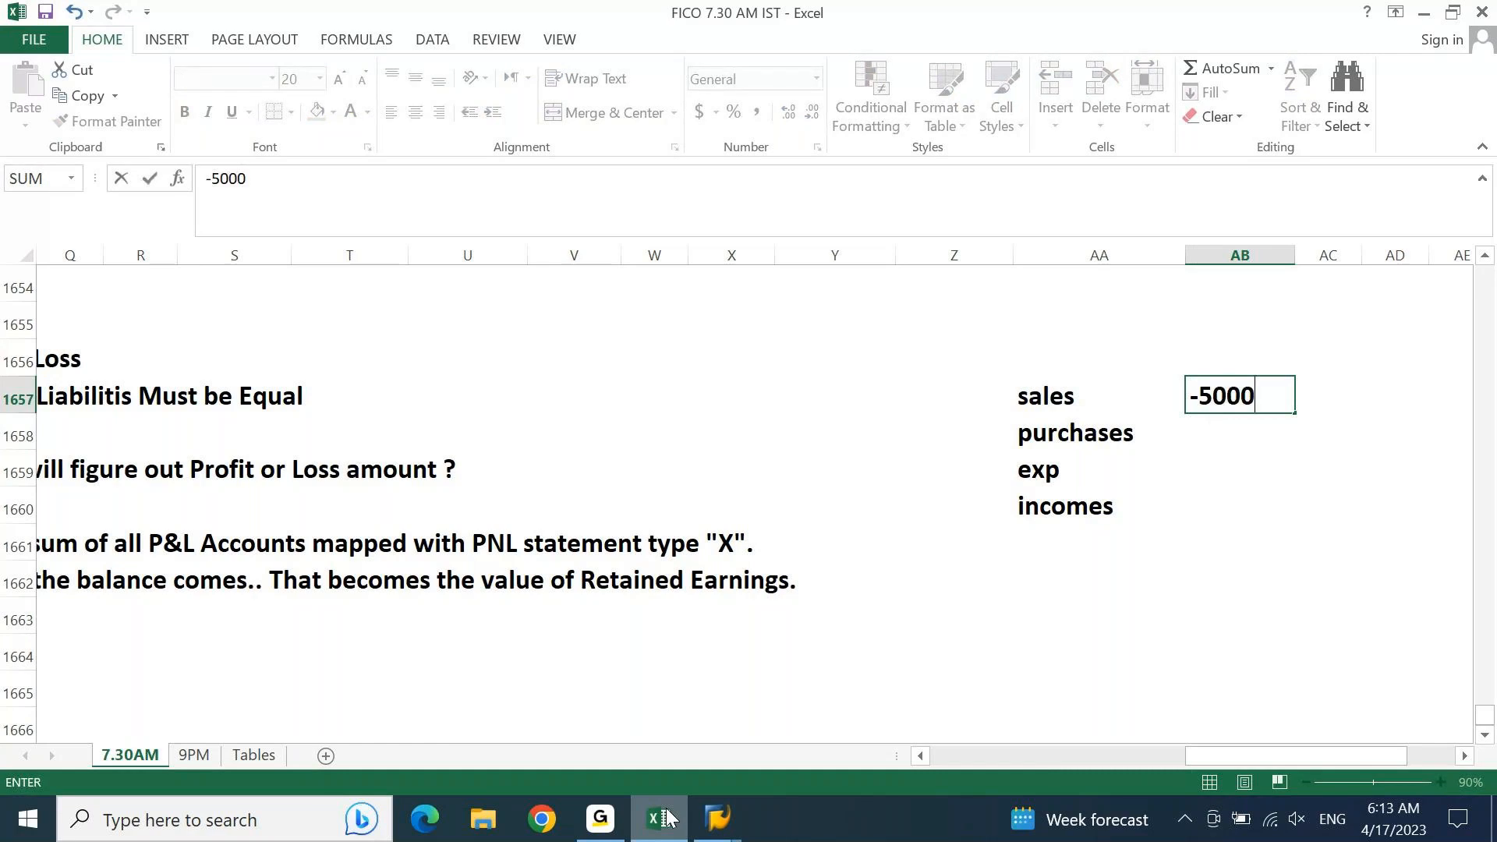
key("Return")
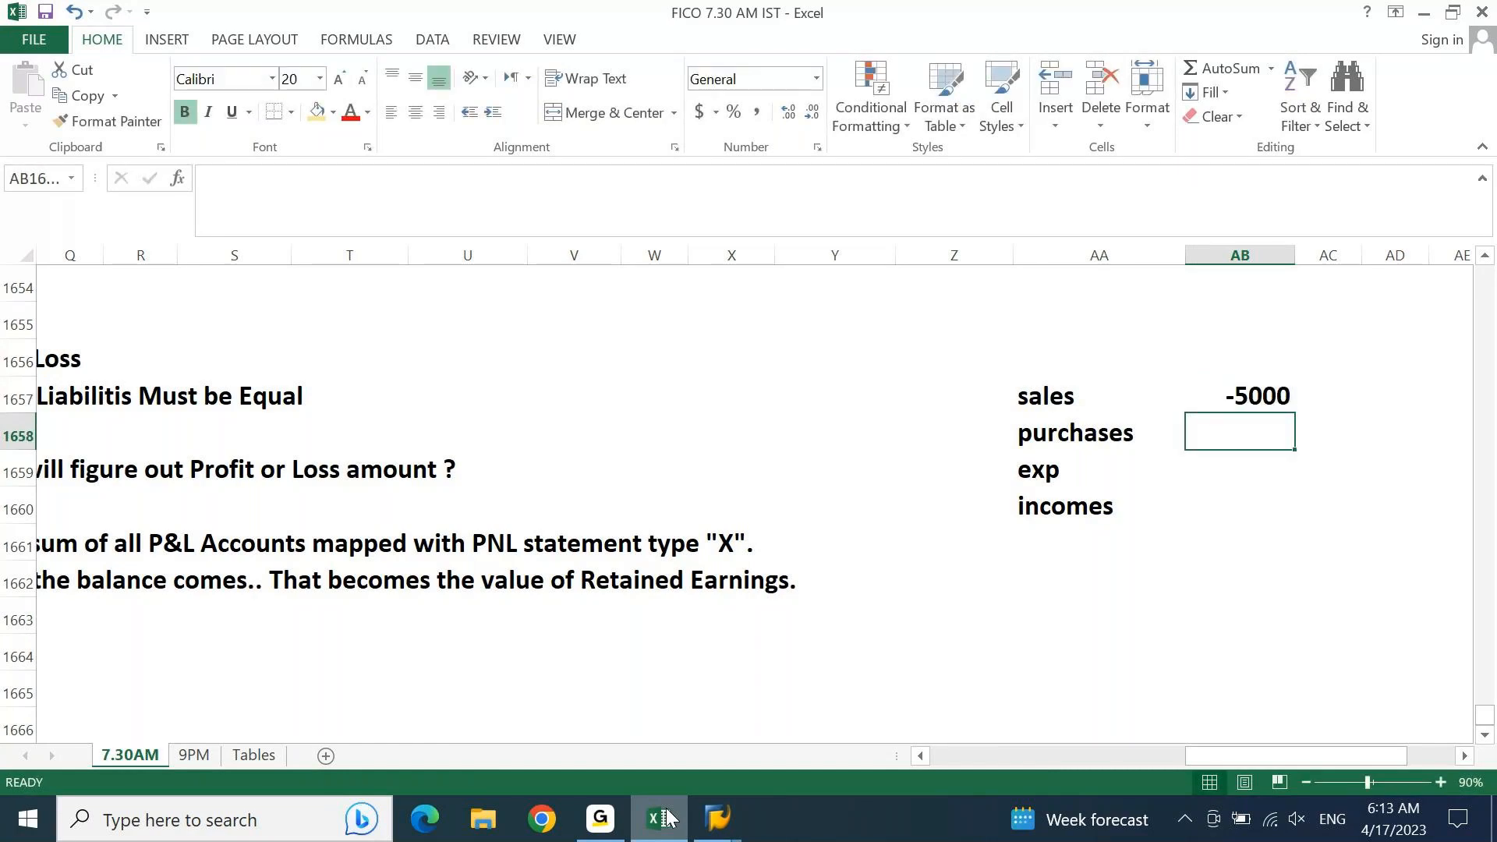
type("3500")
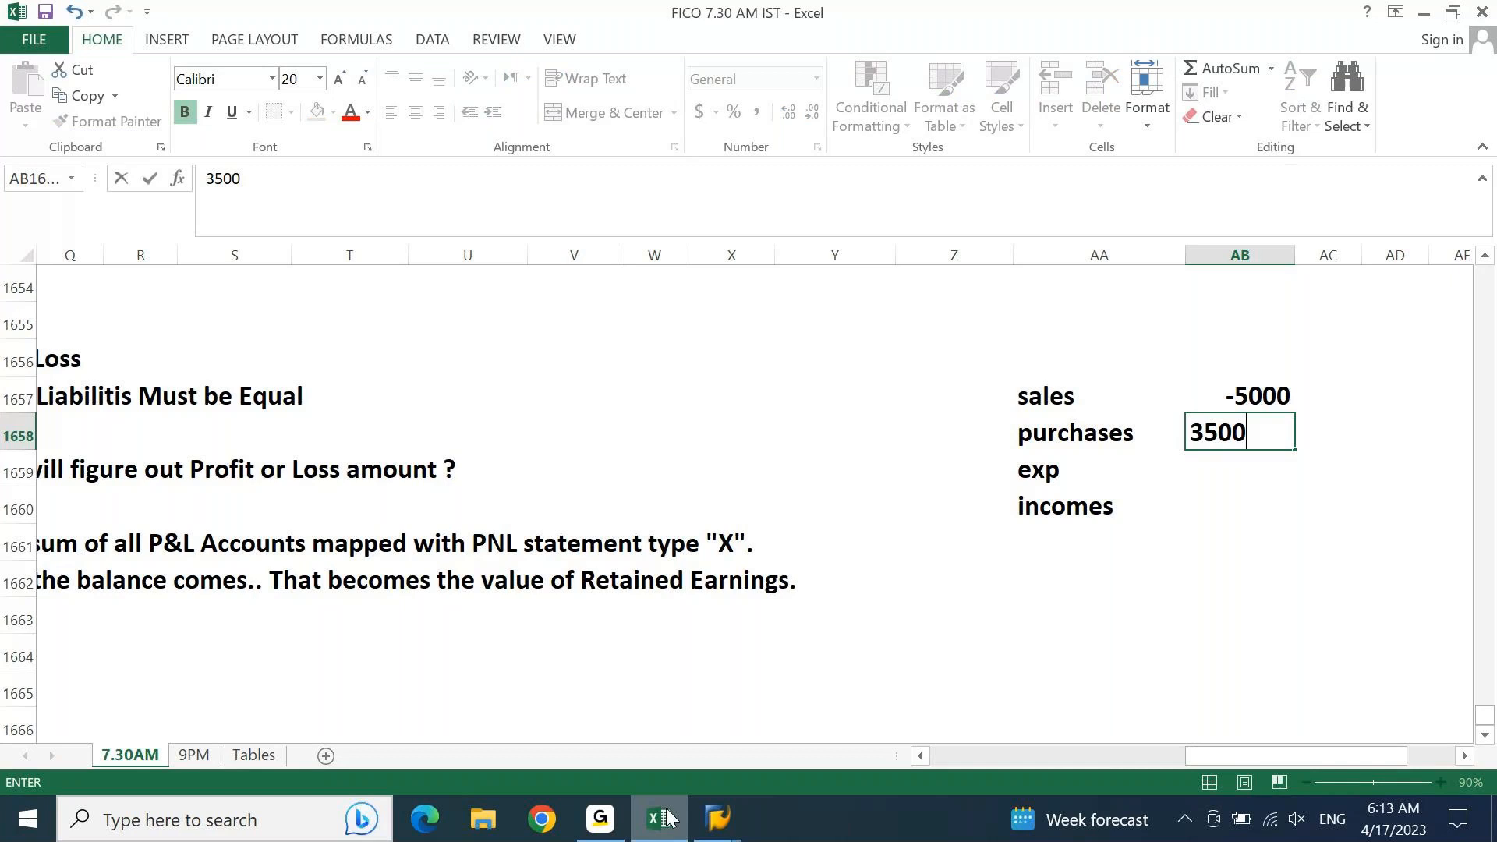
key("Return")
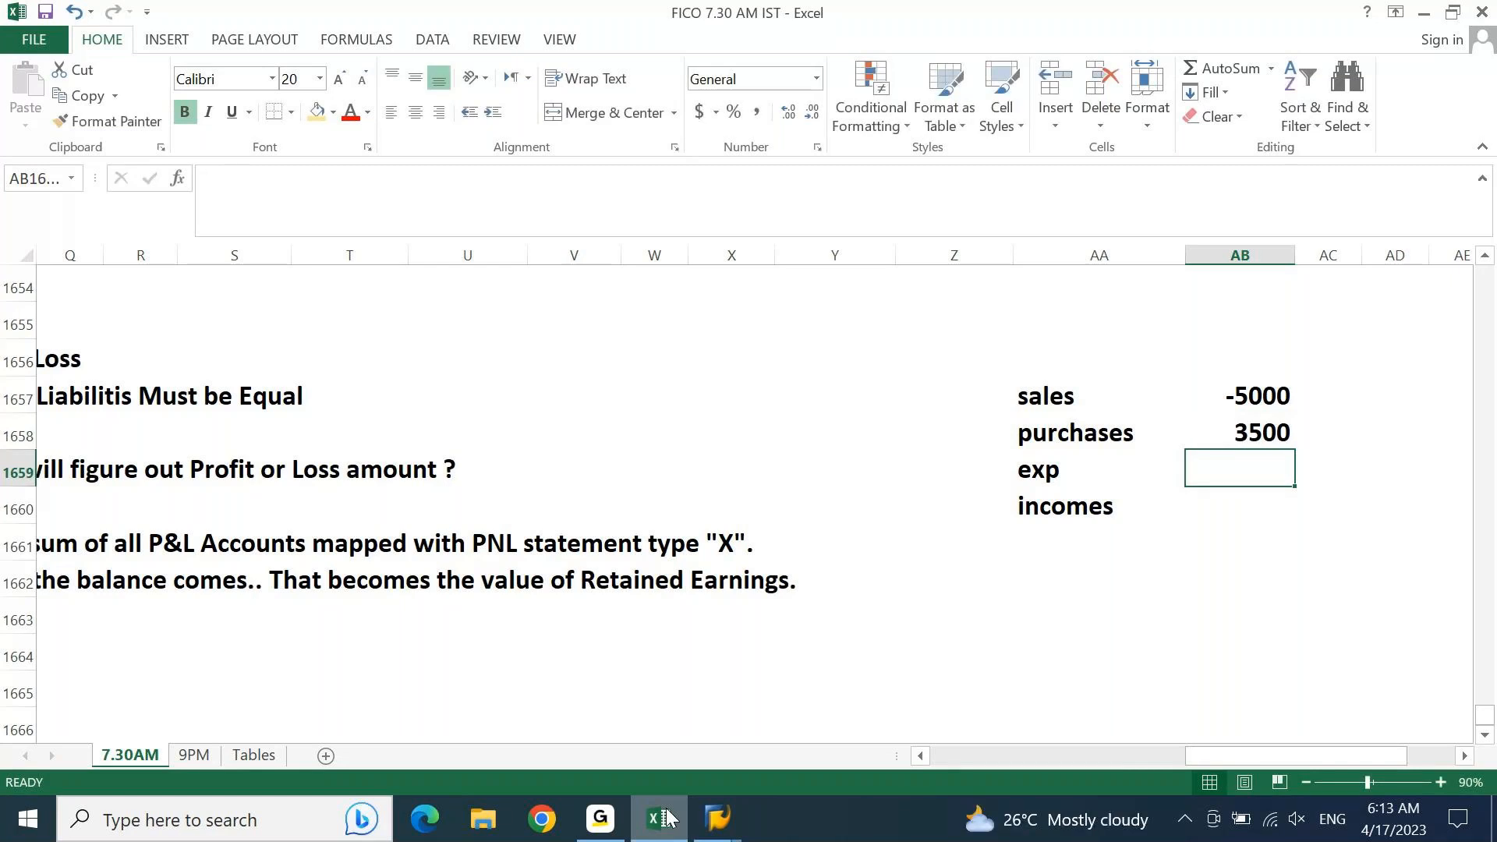
type("1000")
key("Return")
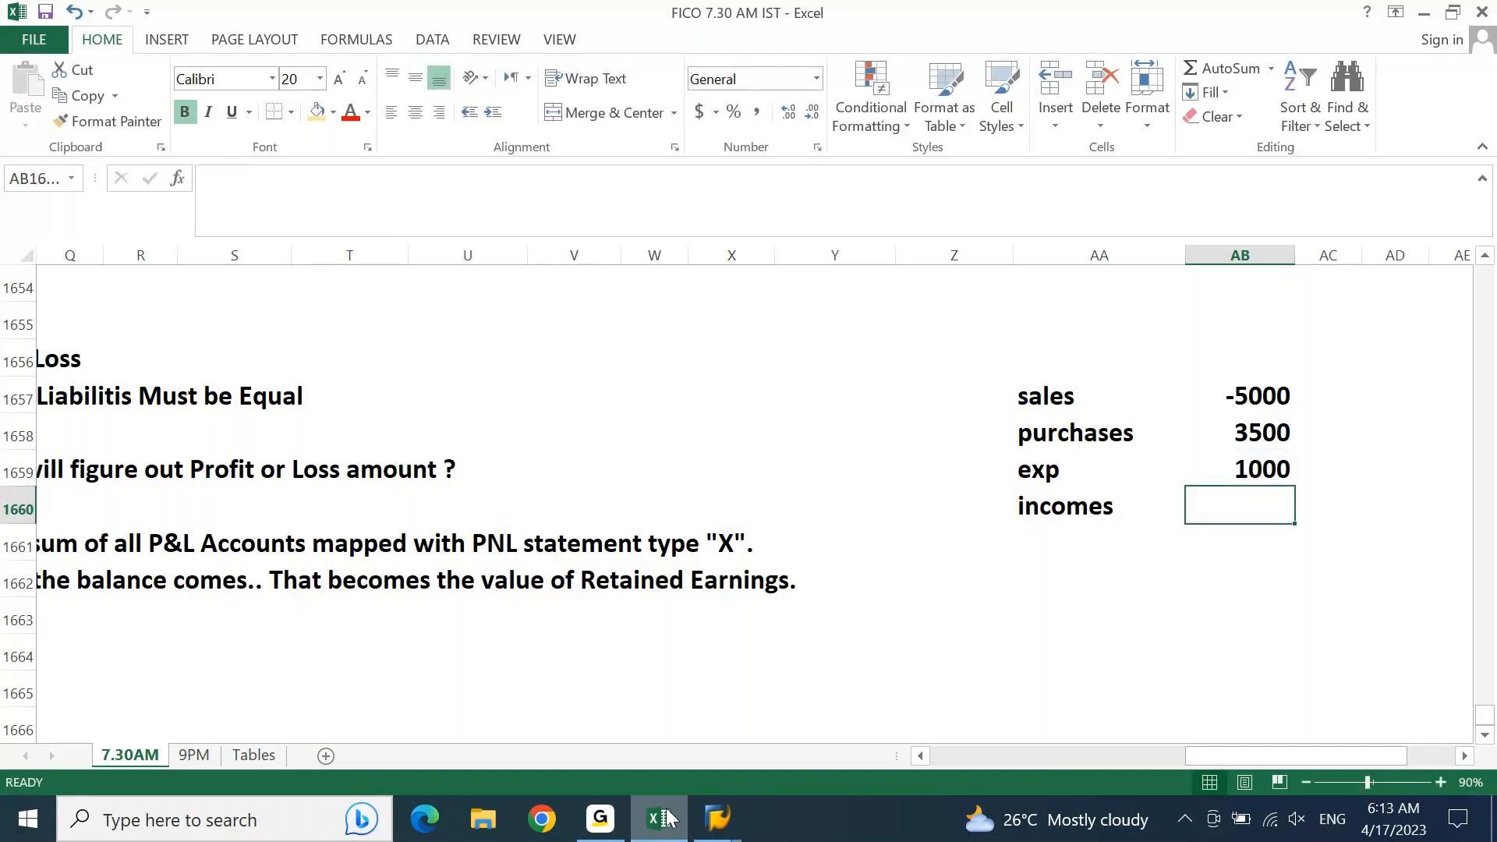
type("-")
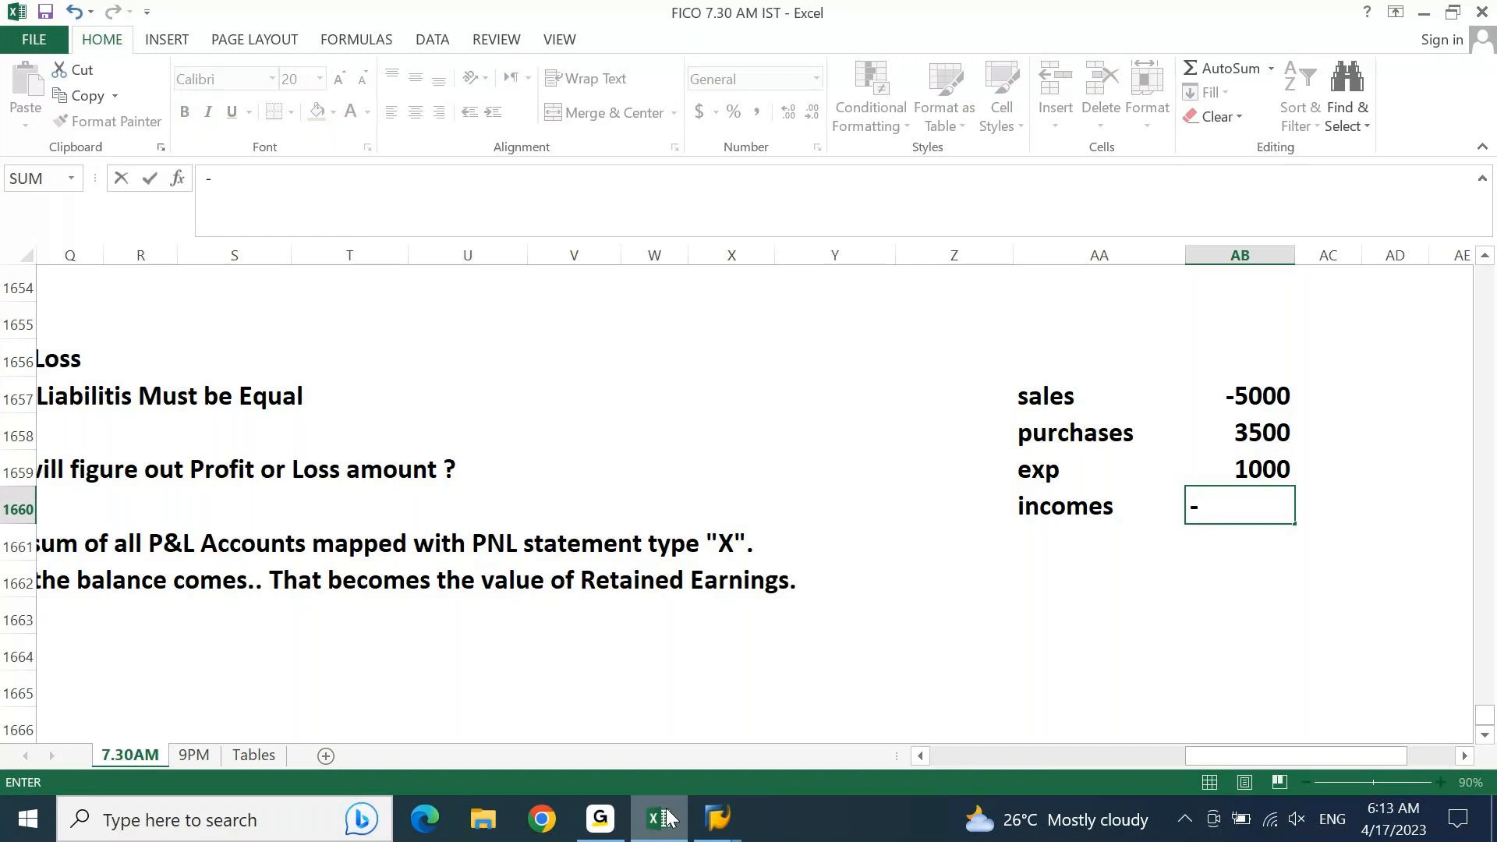
type("2000")
key("Return")
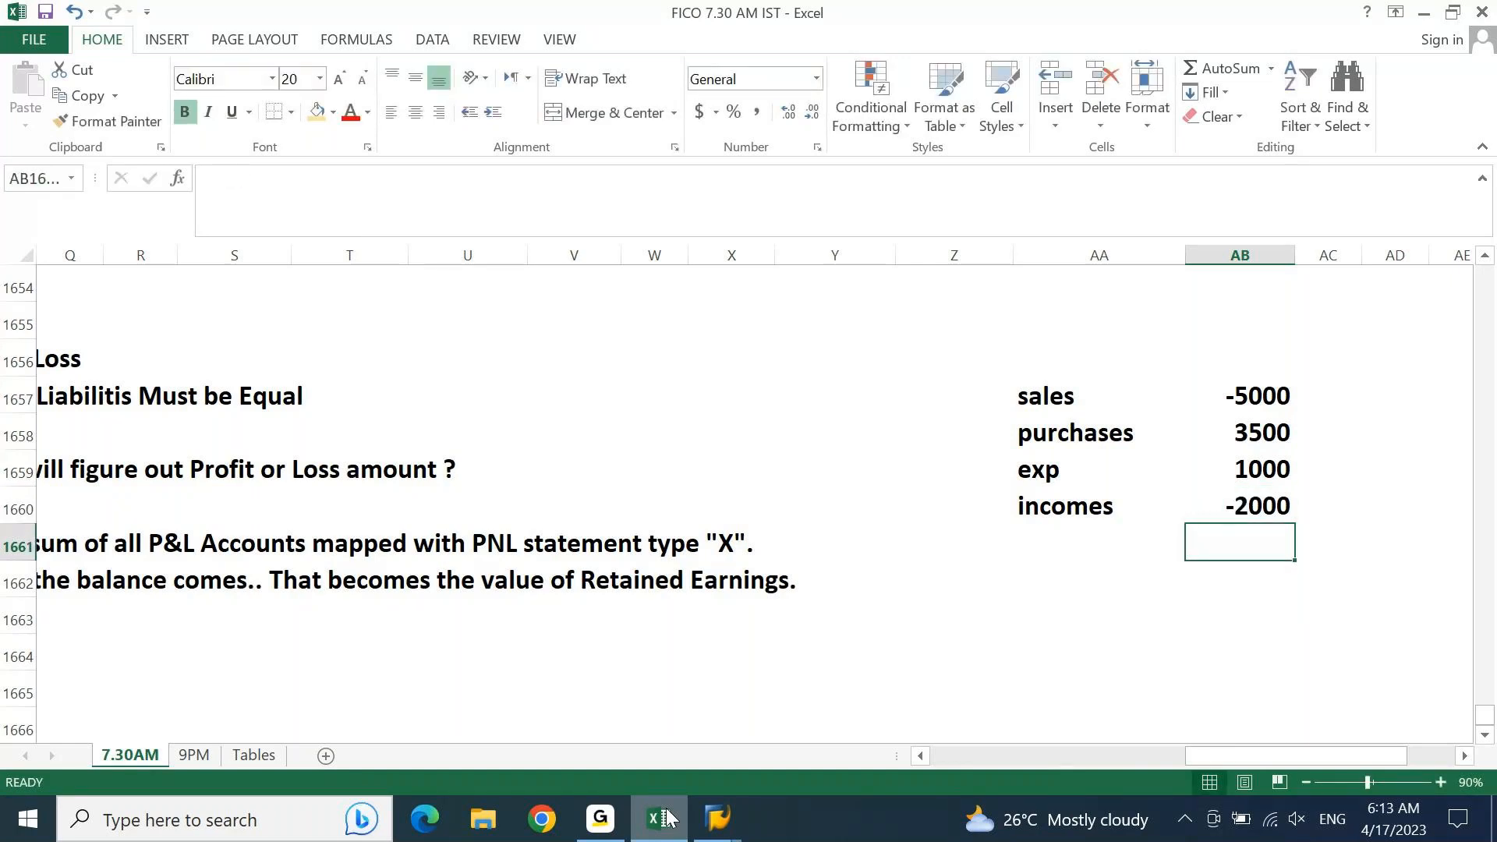
Step: Sum AB1657:AB1660 in AB1661 and highlight the total cell with the current light orange fill colour
key("alt+equal")
key("Return")
key("Up")
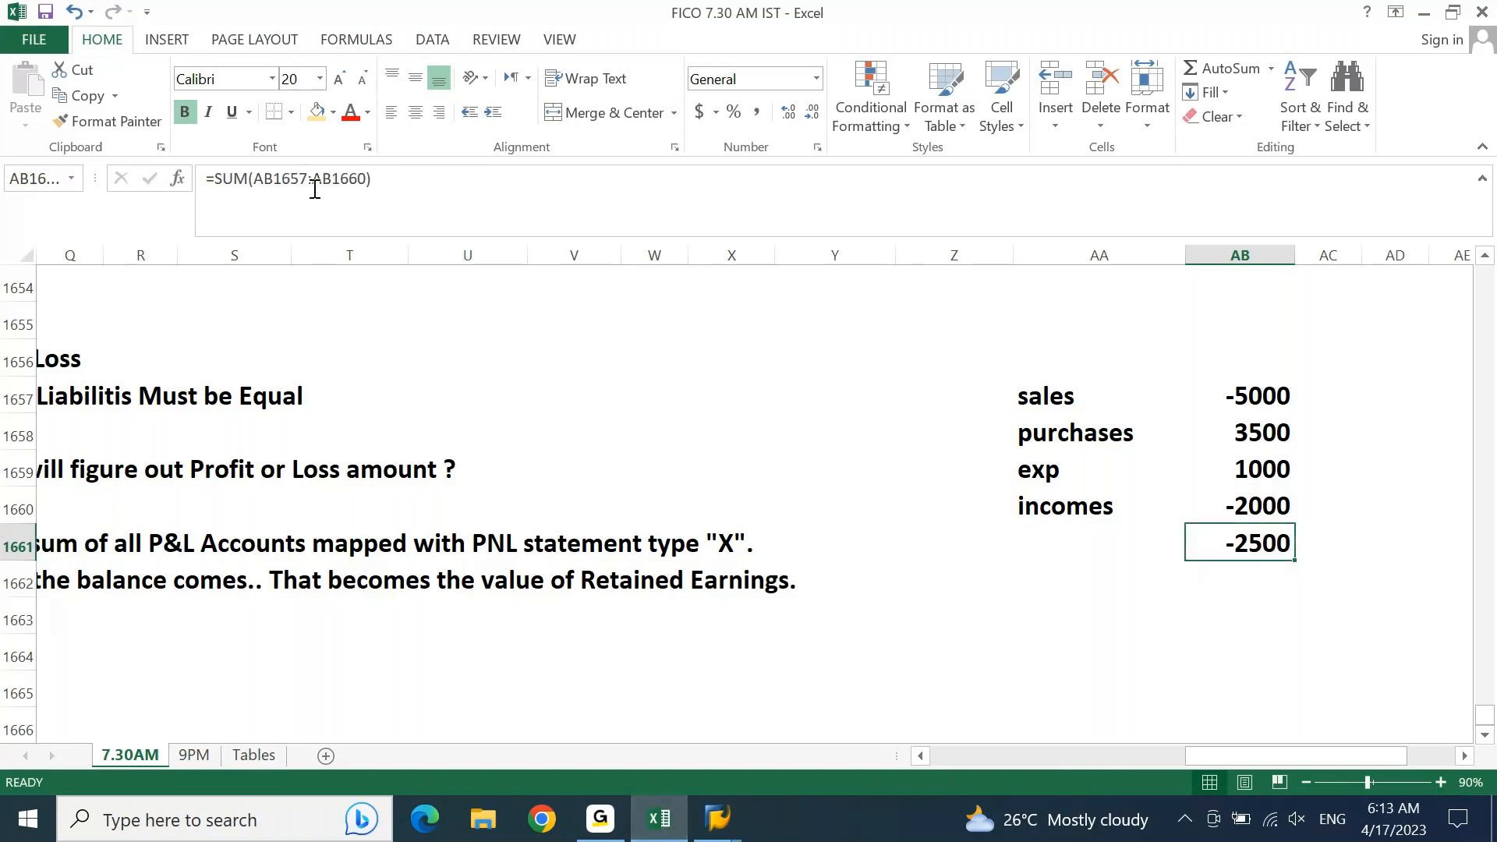
left_click(315, 113)
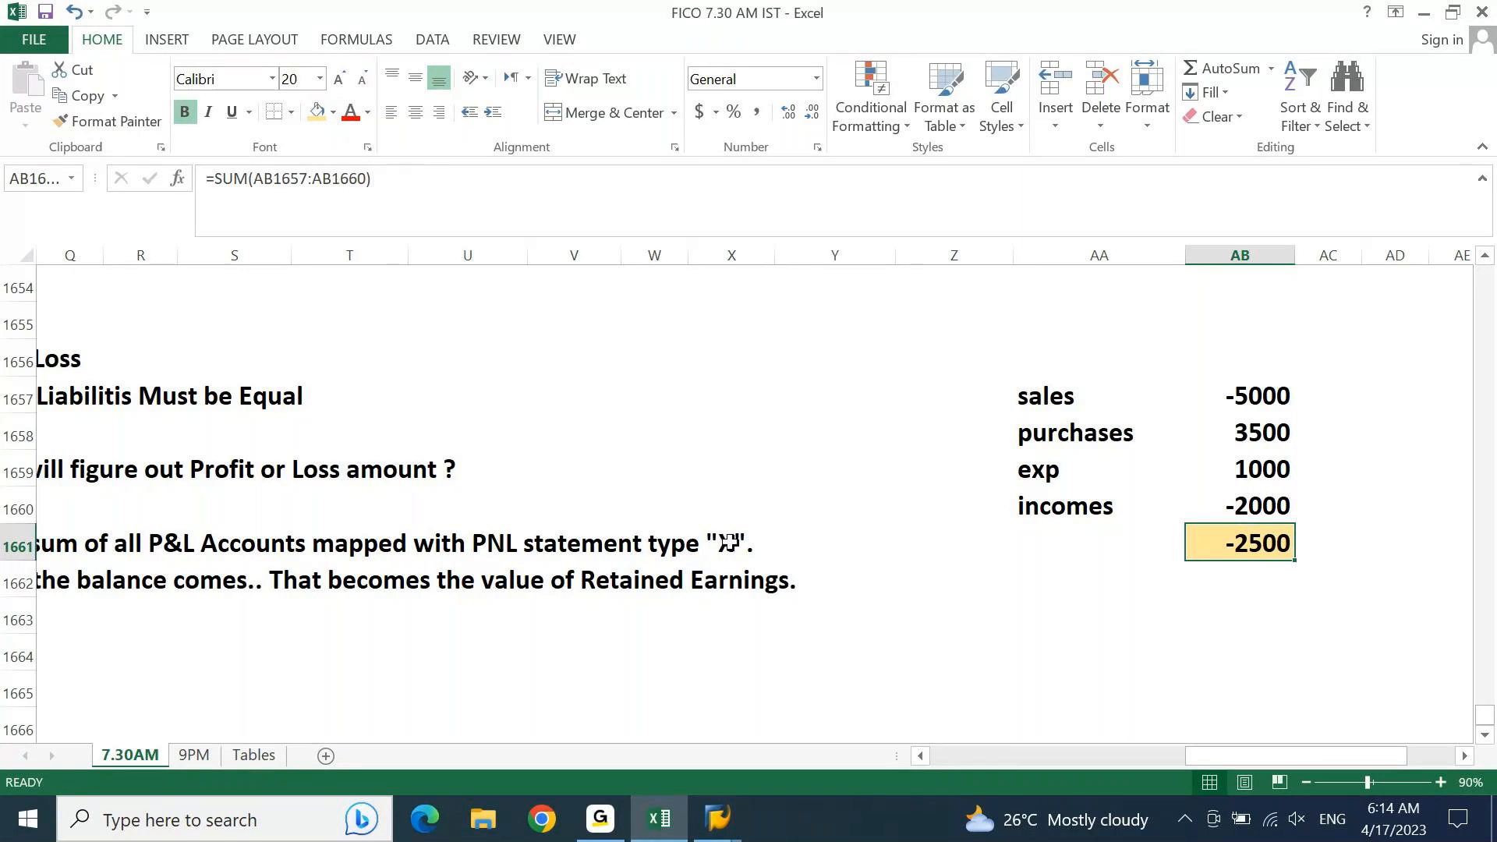
left_click(728, 546)
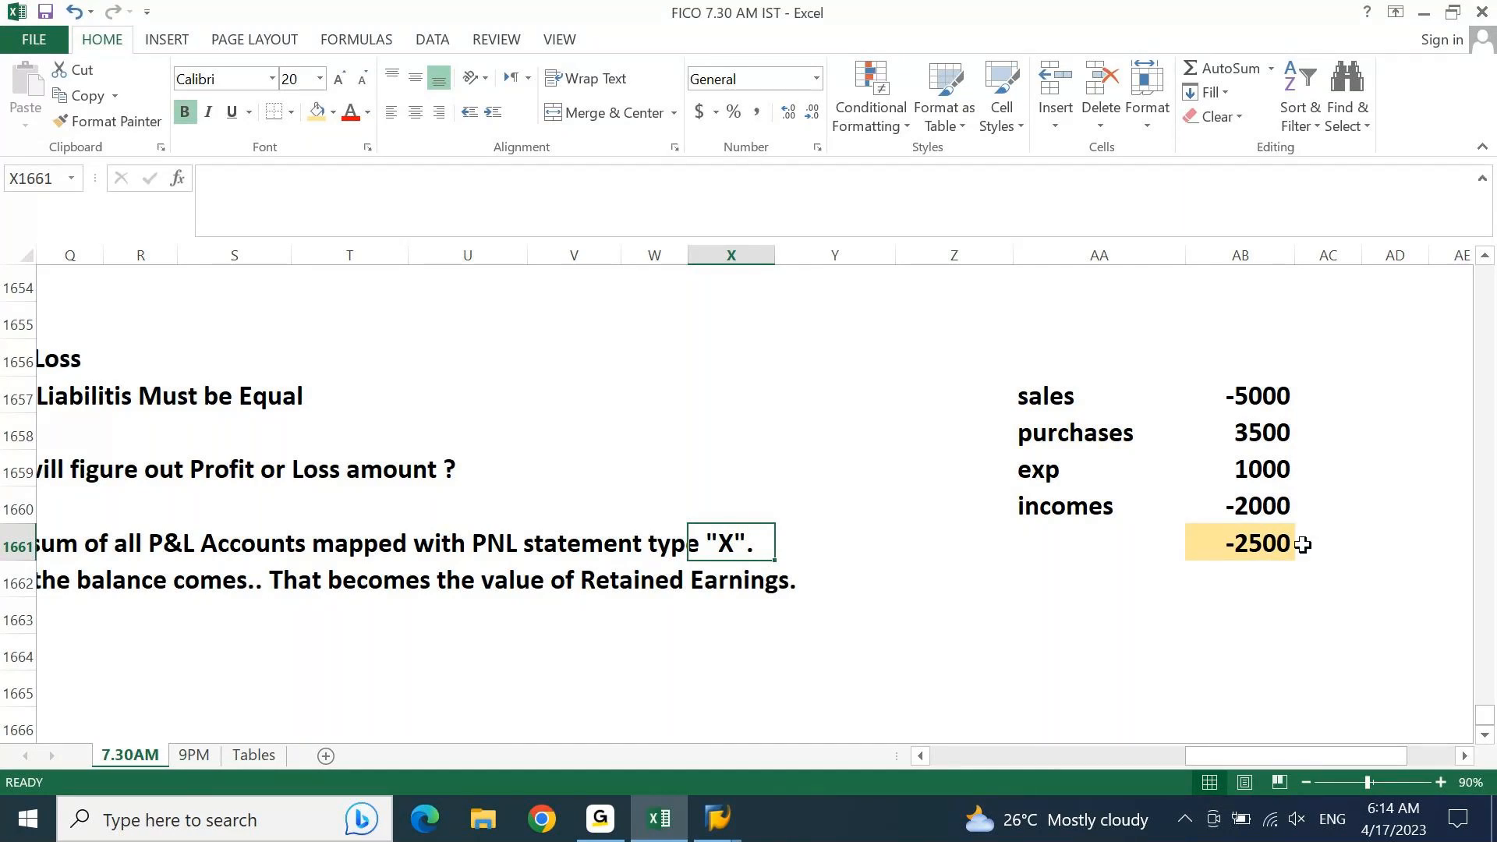
left_click(1272, 546)
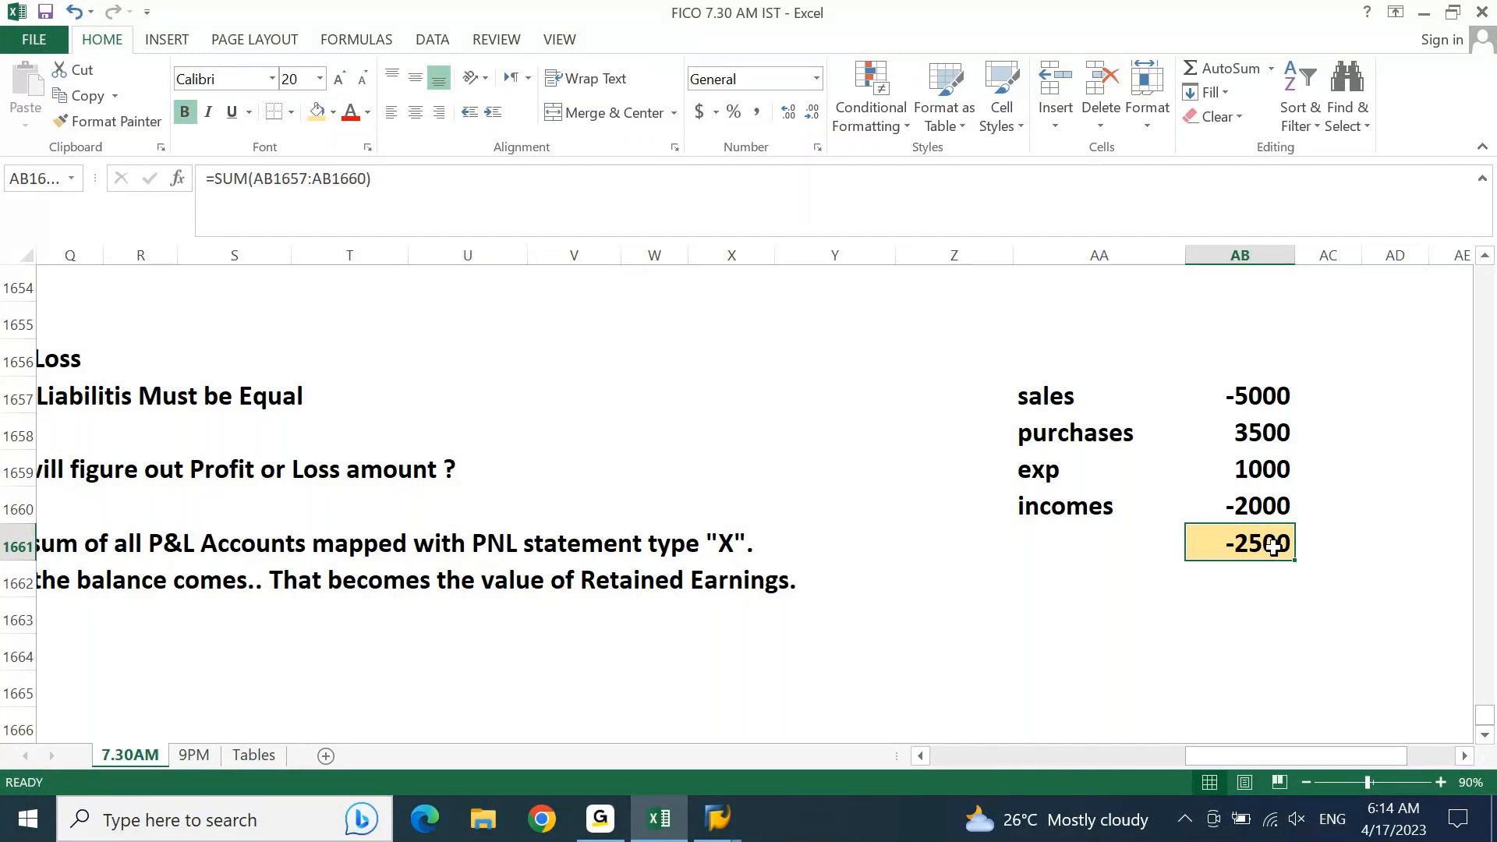
Step: Set the exp amount in AB1659 to 1100 and select the highlighted total below
left_click(1255, 469)
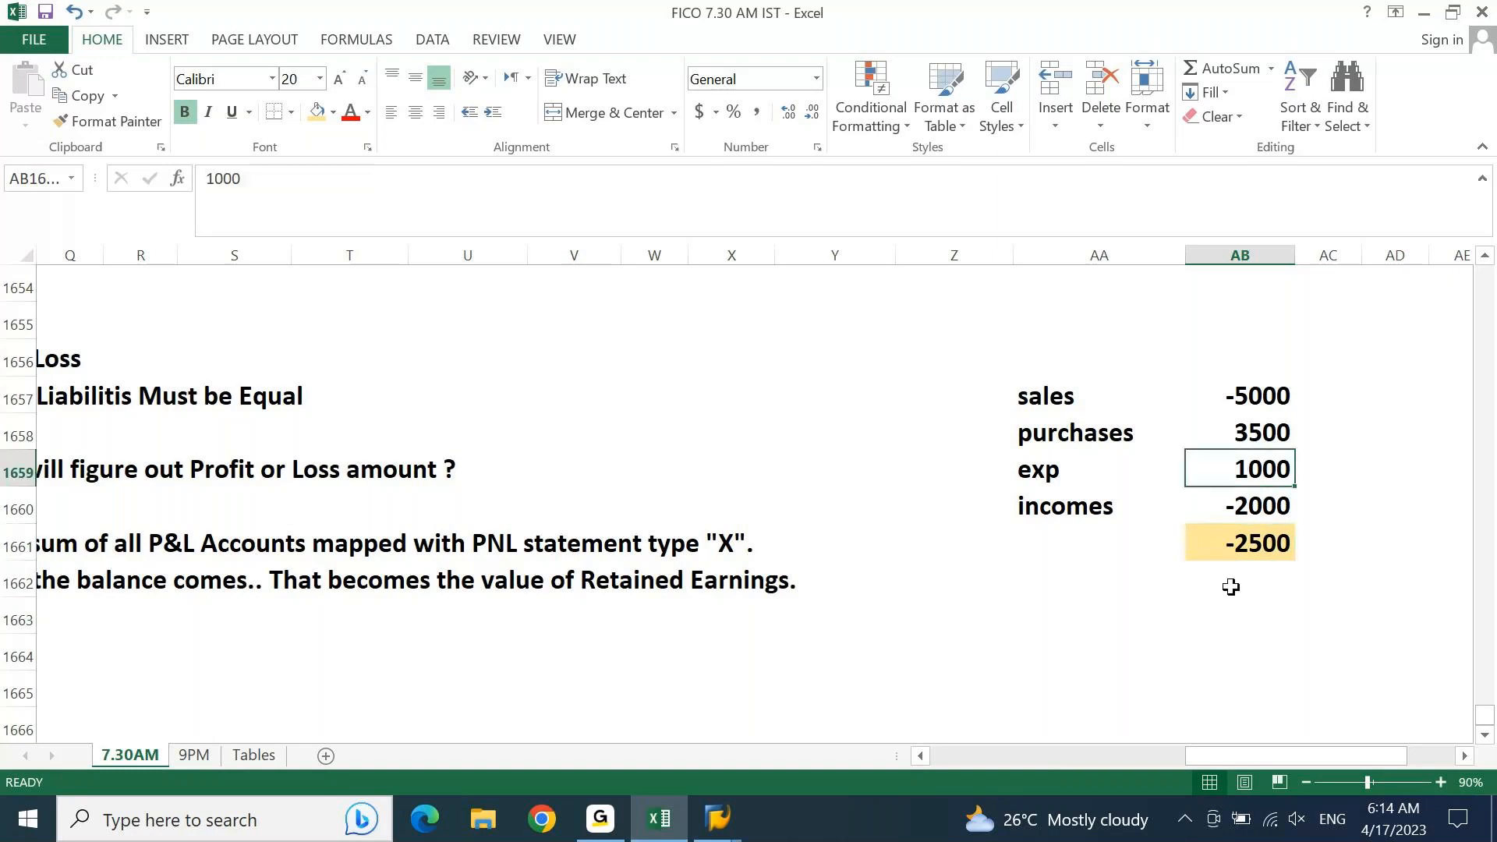
left_click(284, 187)
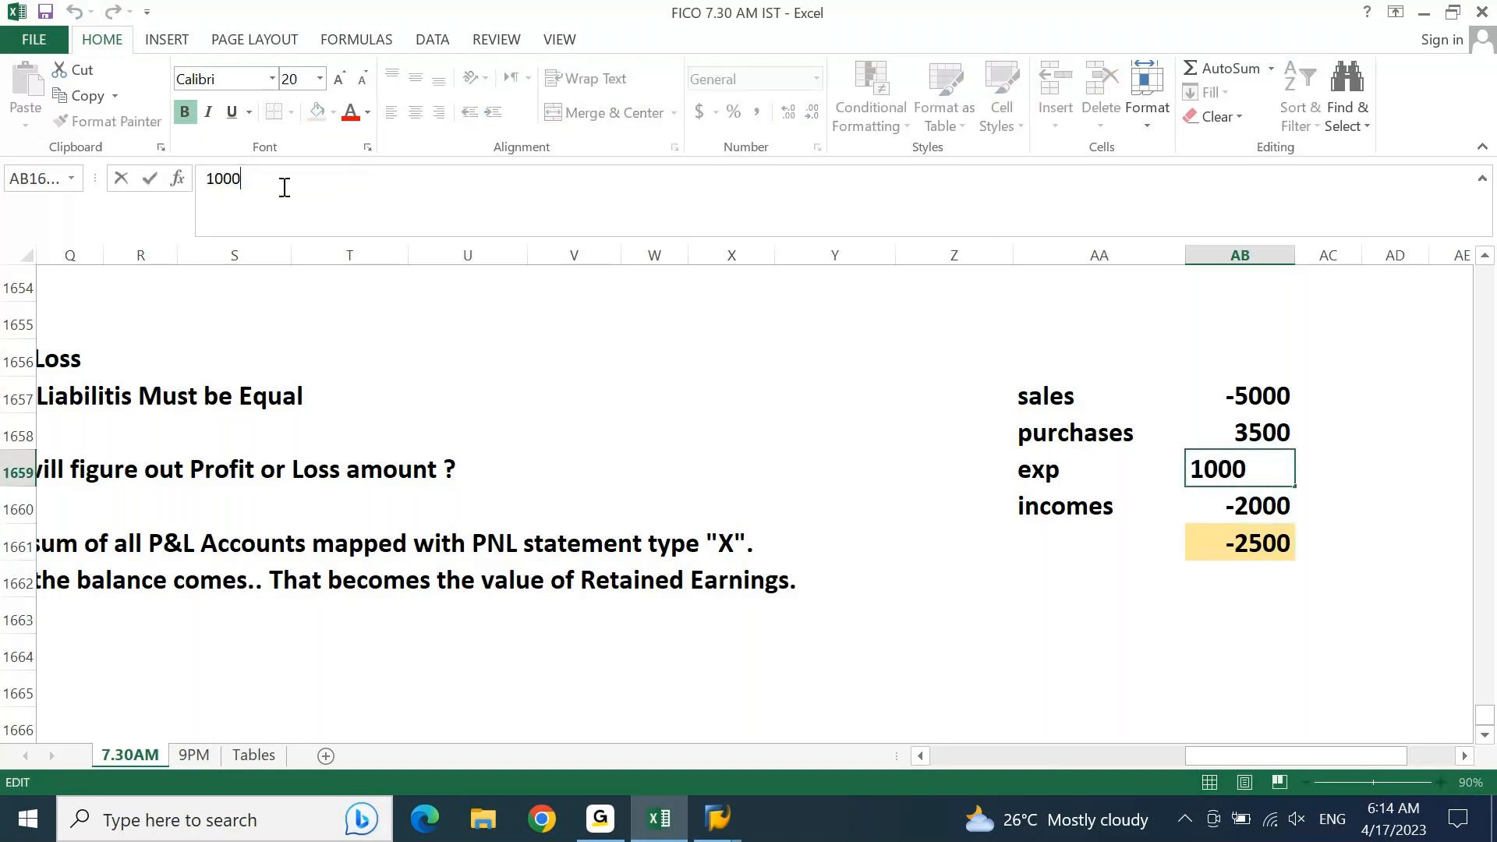
key("shift+Right")
type("1")
key("Return")
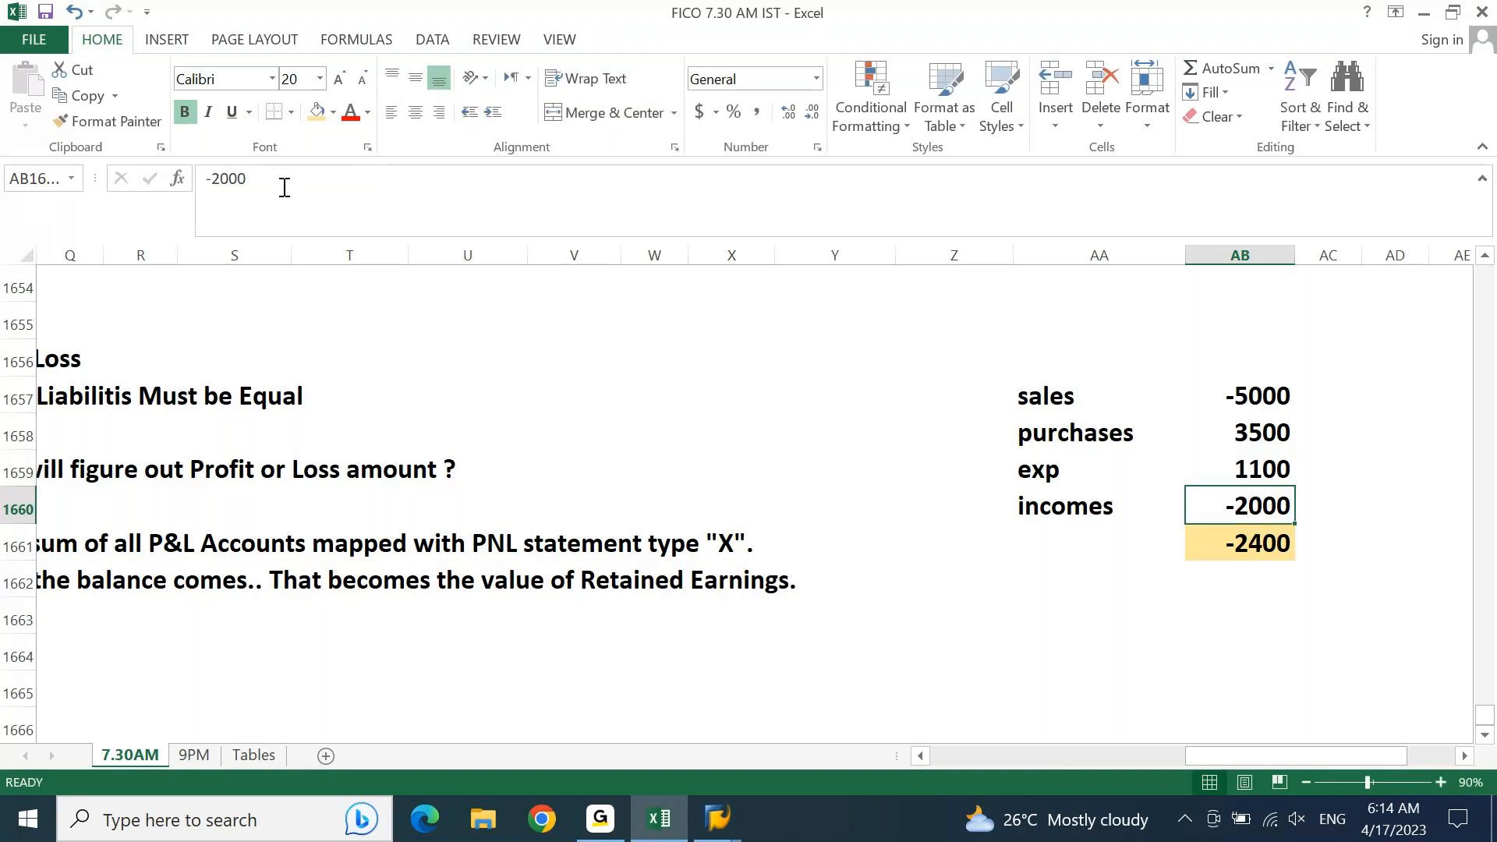
left_click(1263, 543)
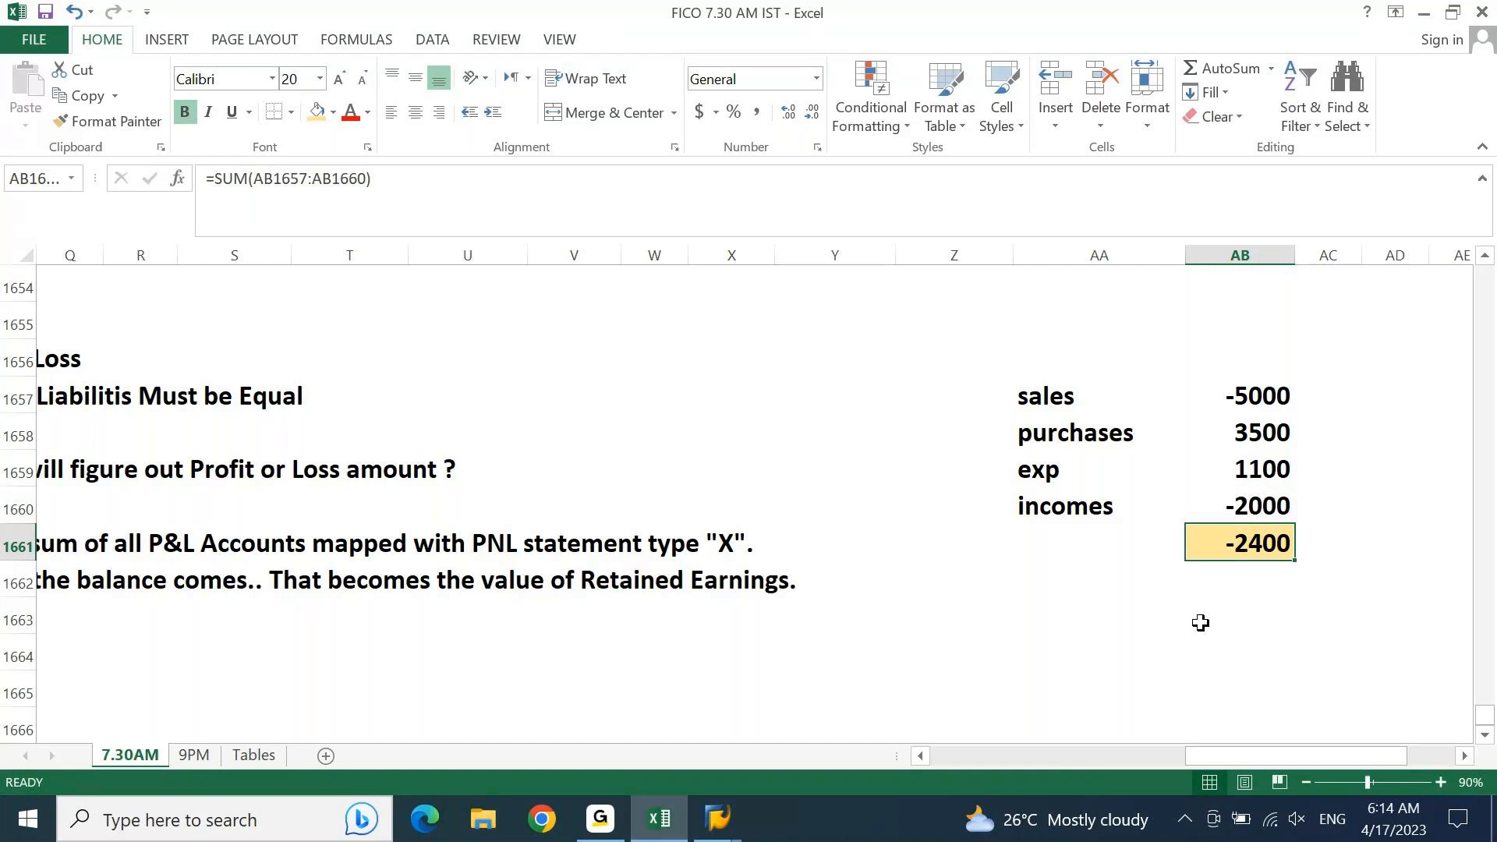
Step: Set the incomes amount in AB1660 to -1600
key("Down")
key("Up")
key("Up")
key("F2")
key("Left")
key("Left")
key("Left")
key("Left")
key("shift+Right")
key("shift+Right")
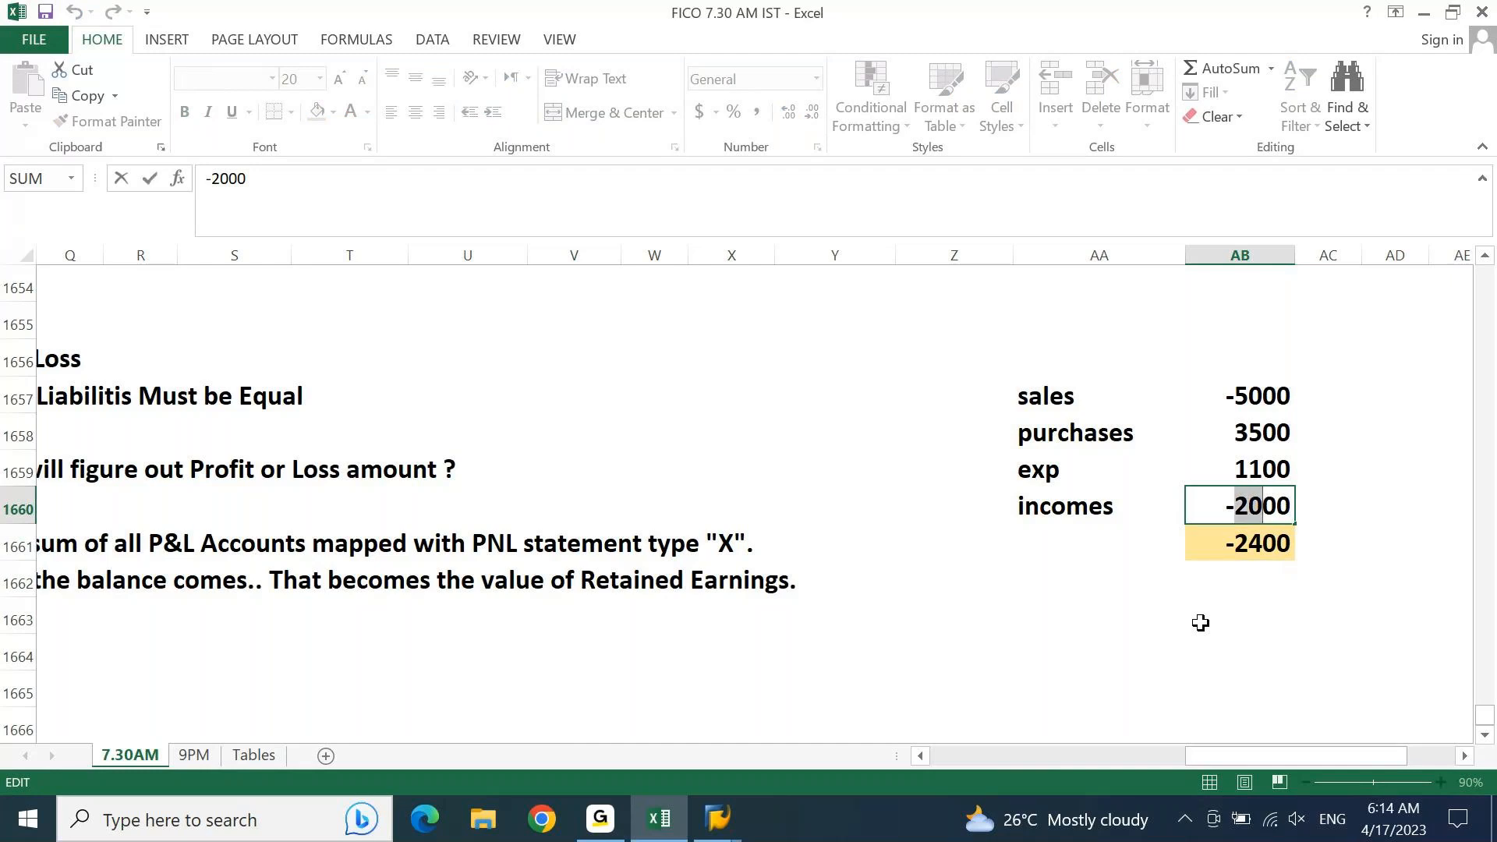
type("160")
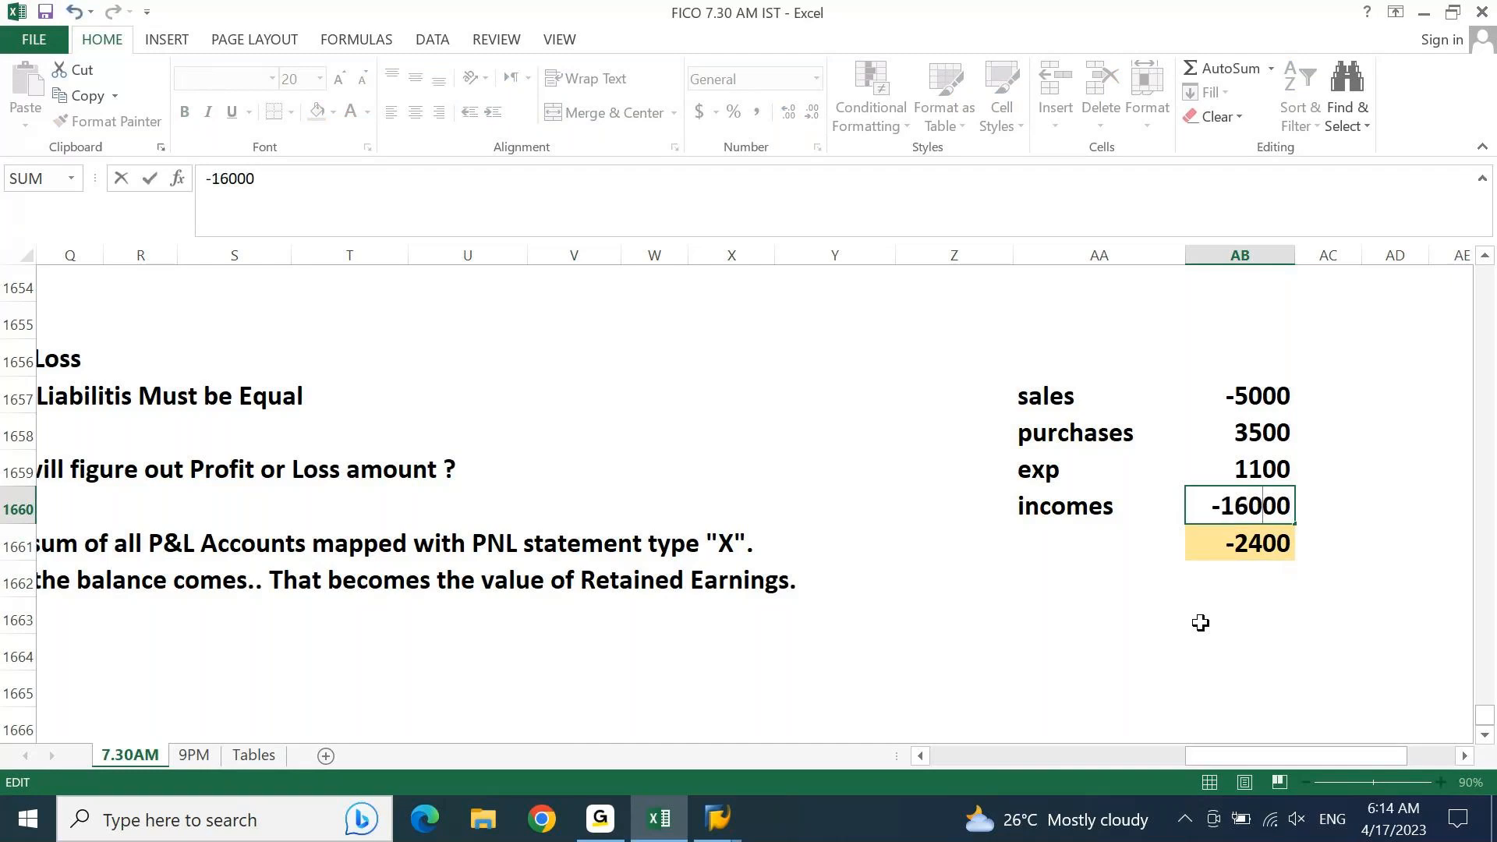
key("Delete")
key("Return")
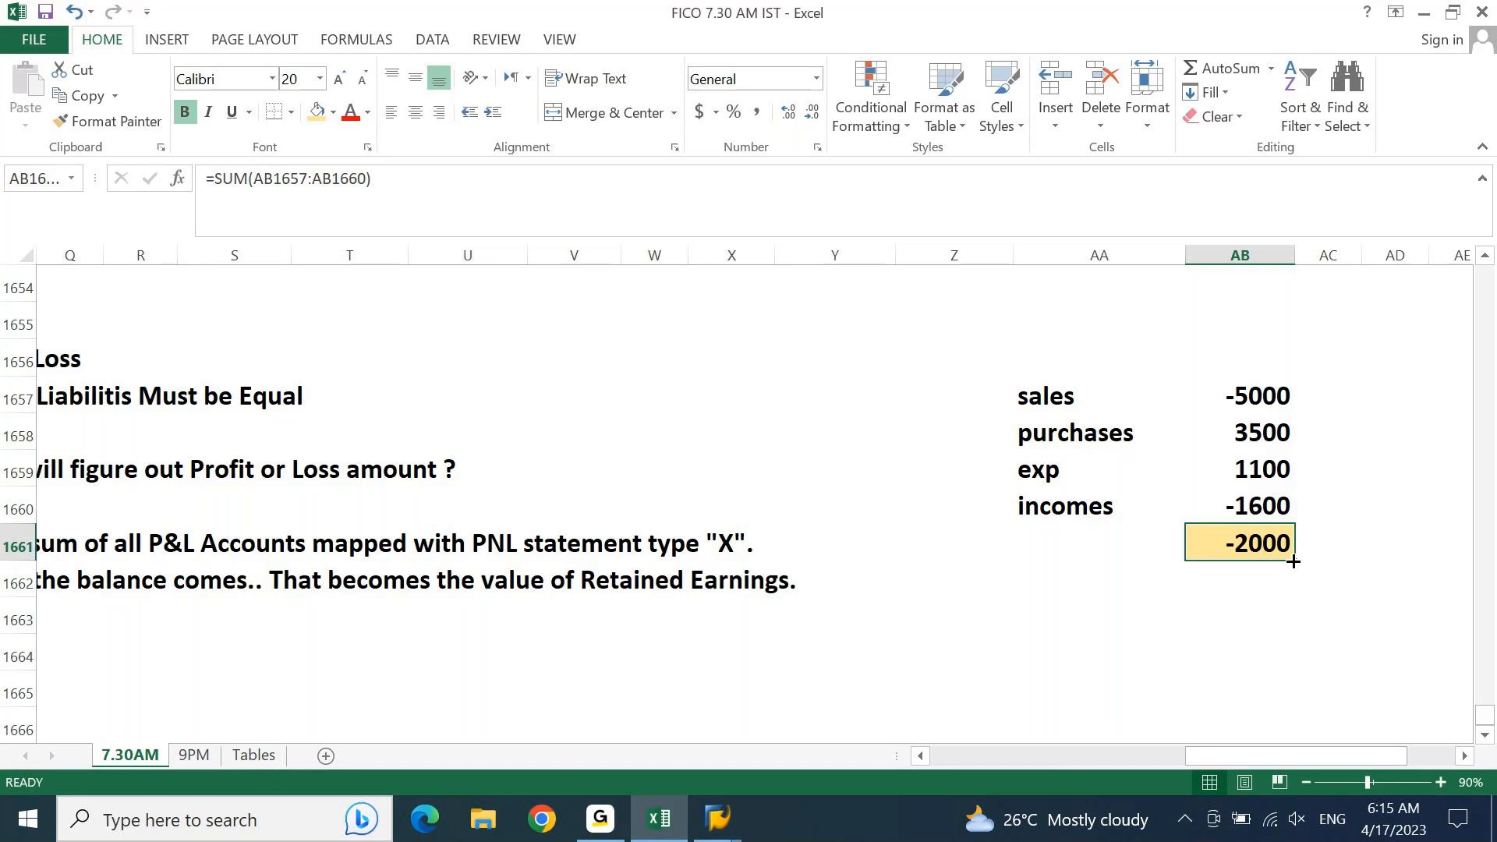
Step: Review the Define Retained Earnings Accounts entry with transaction OB53 in row 1660 and the profit-or-loss notes further along the sheet
key("ctrl+Left")
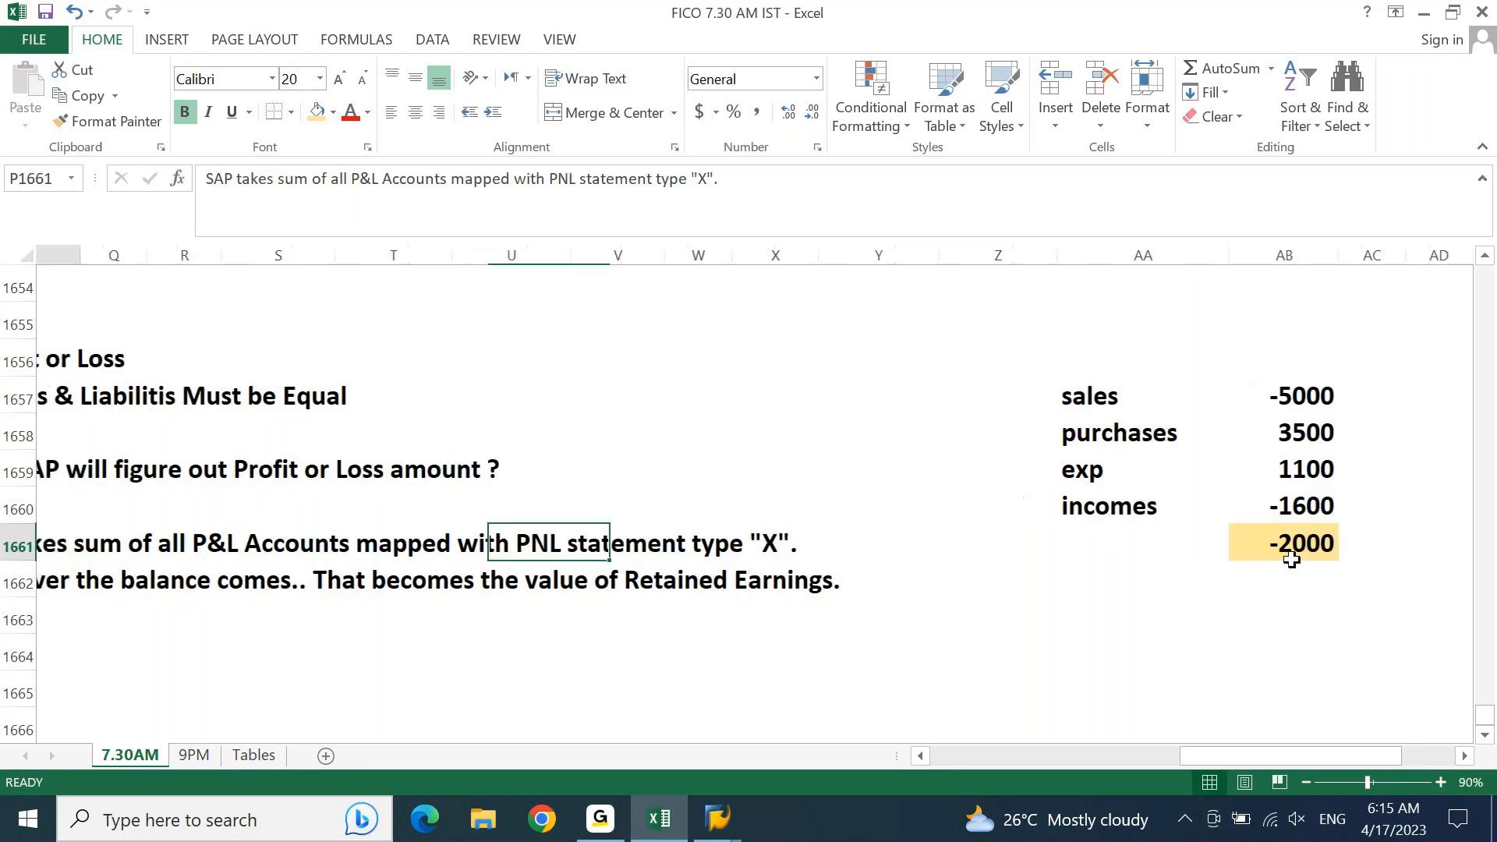
key("Home")
key("Up")
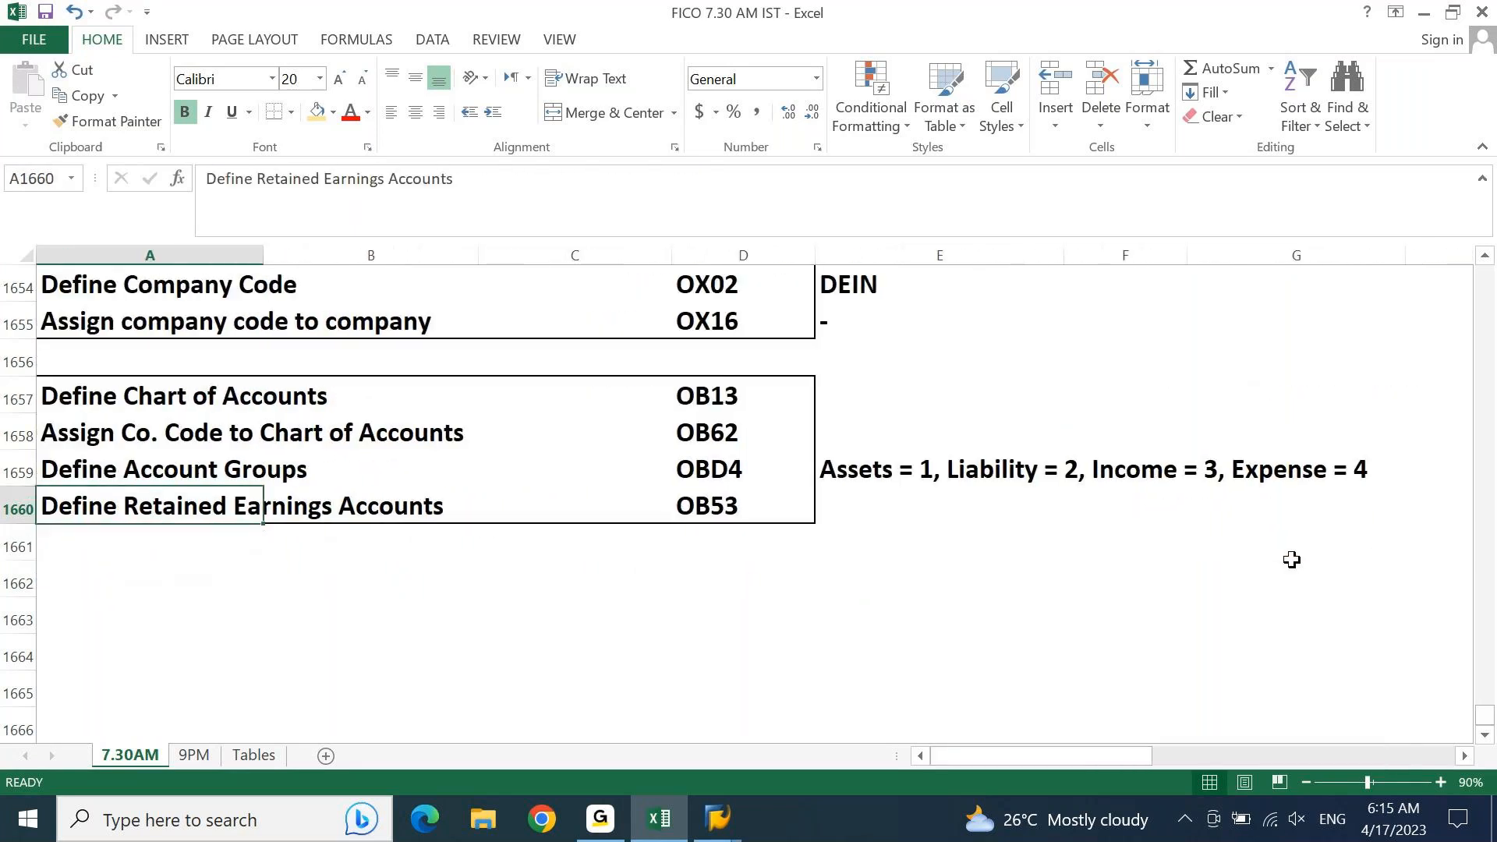
key("ctrl+Right")
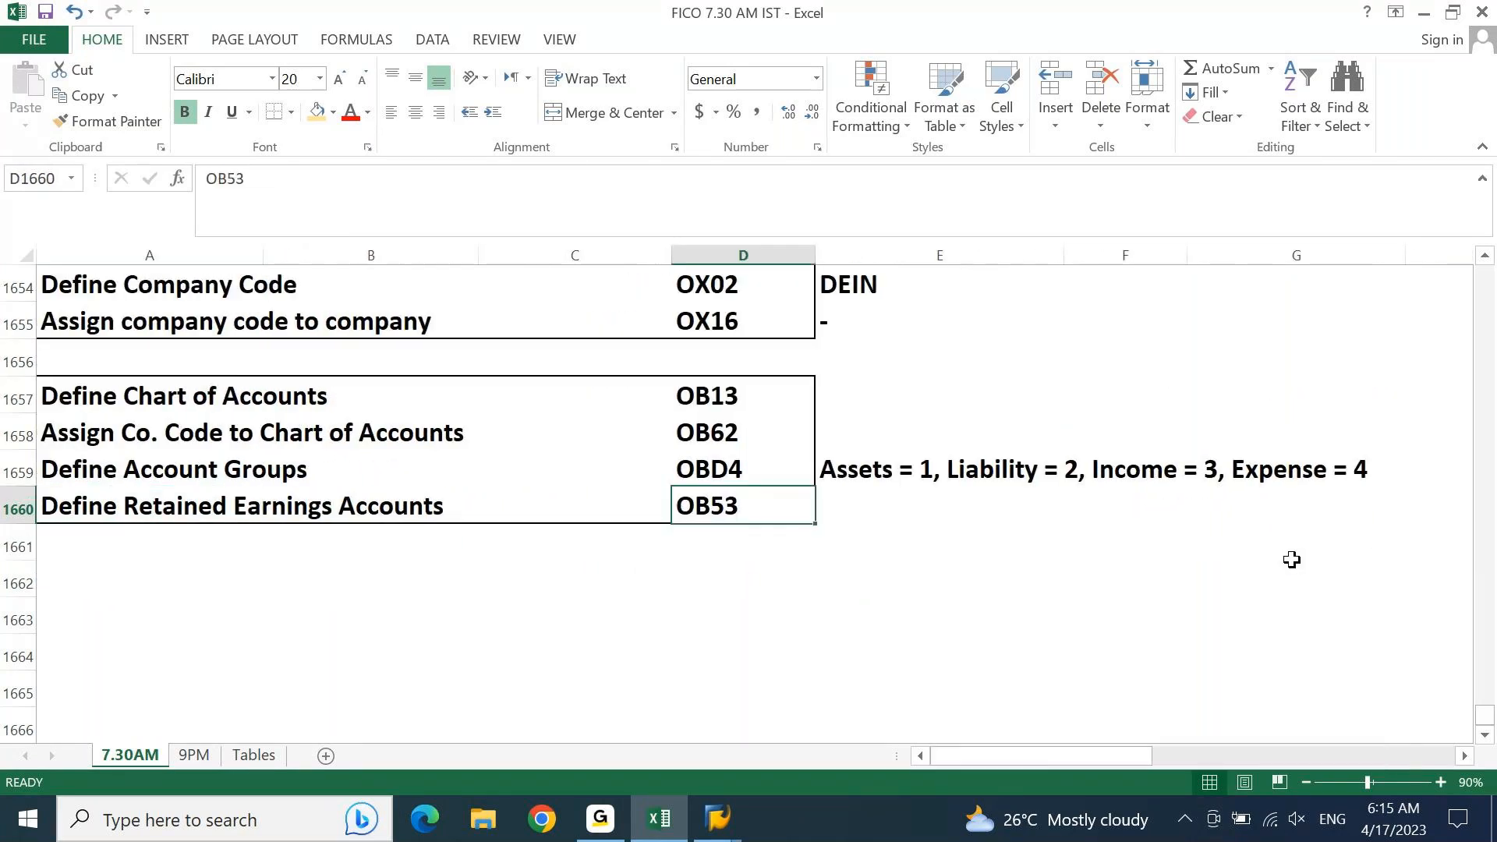
key("ctrl+Left")
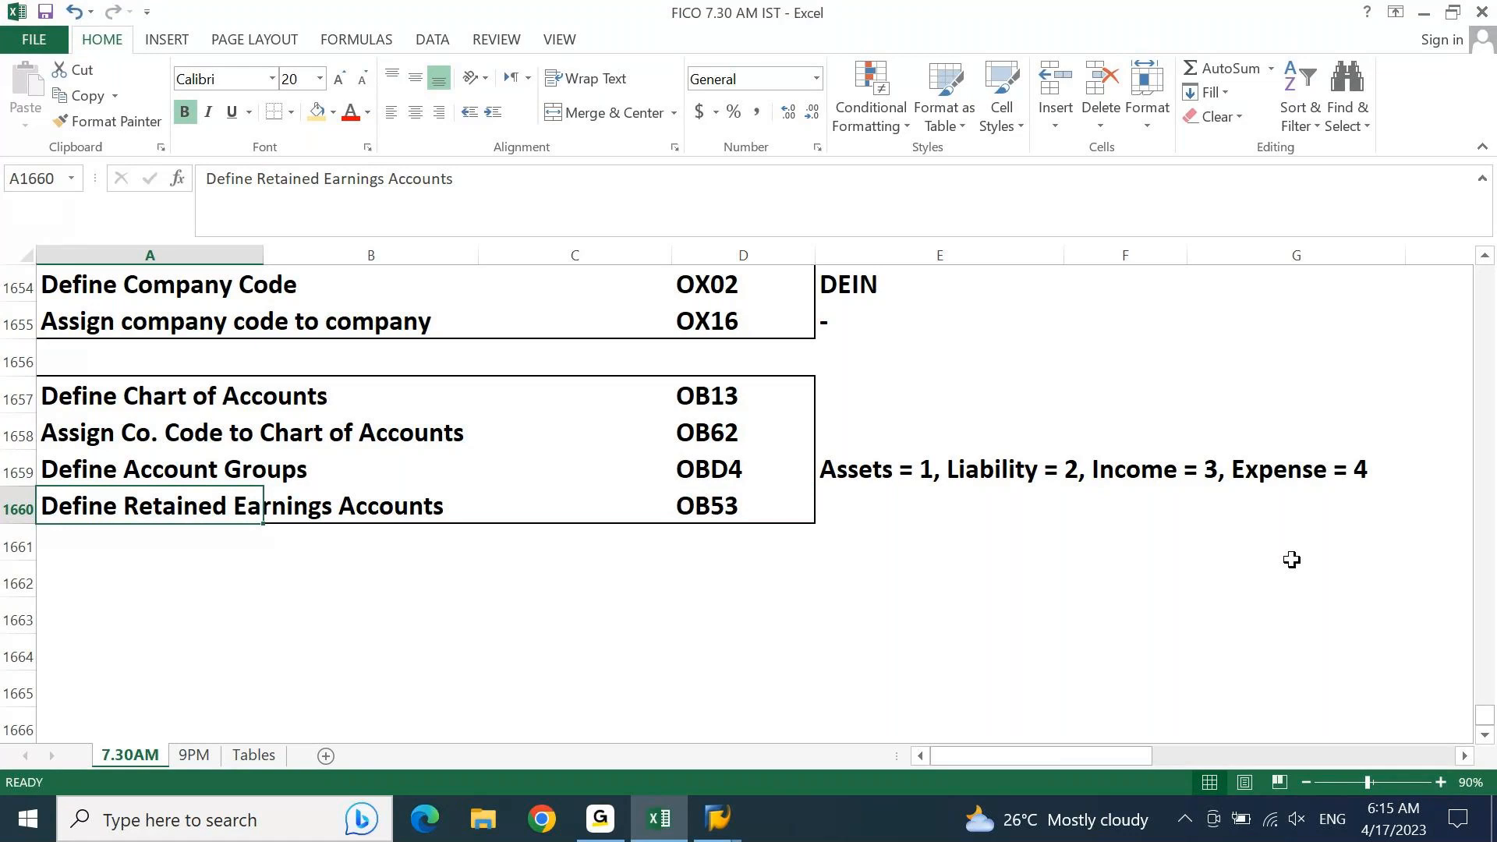
key("Right")
key("Right")
key("Right")
key("Right")
key("Right")
key("Right")
key("Right")
key("Right")
key("Right")
key("Right")
key("Right")
key("Right")
key("Right")
key("Right")
key("Right")
key("Right")
key("Right")
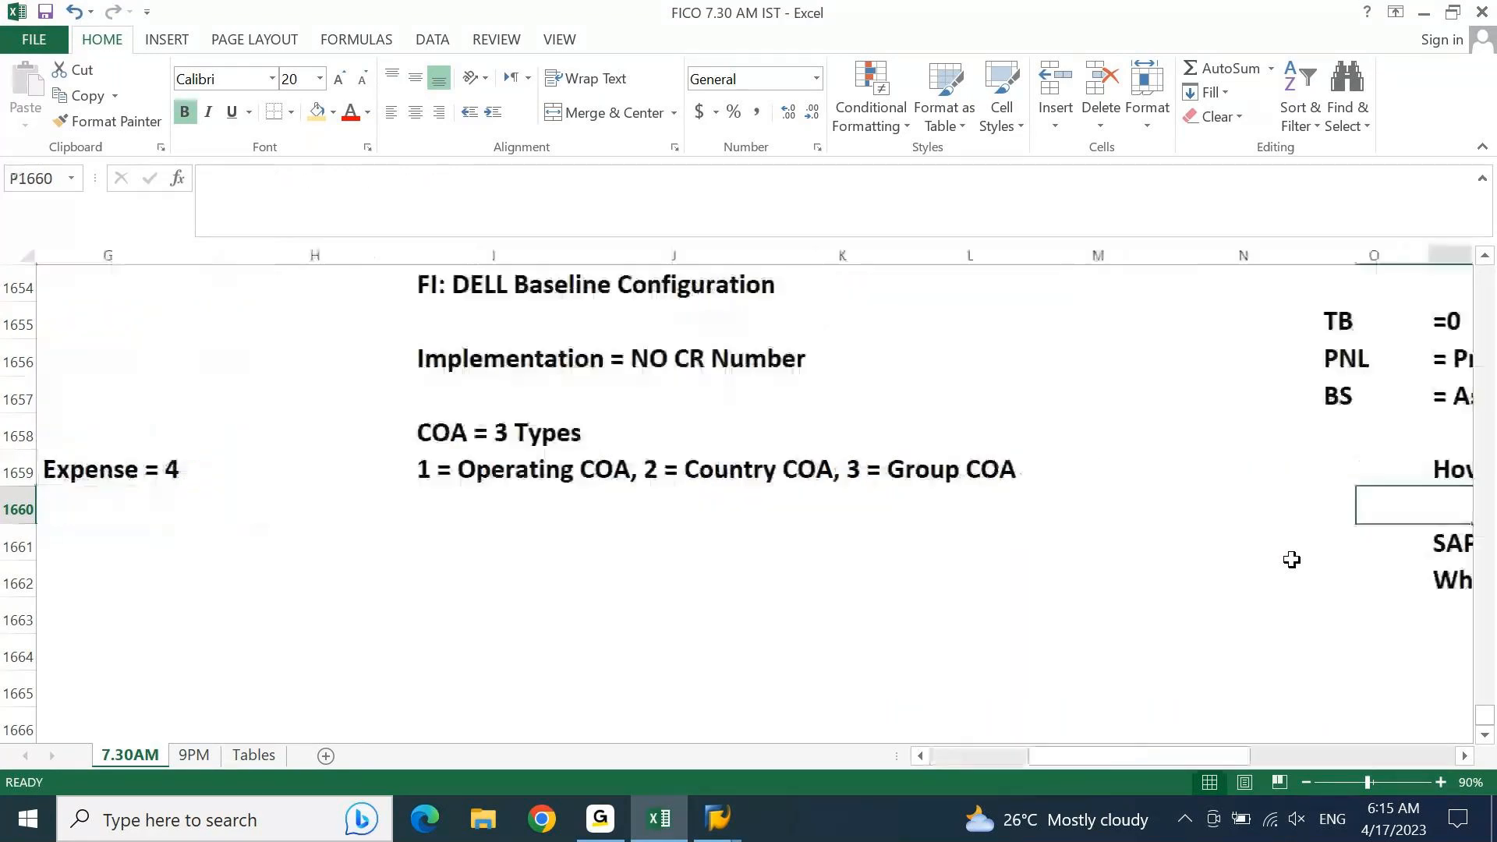
key("Right")
key("Right")
key("Right")
key("Right")
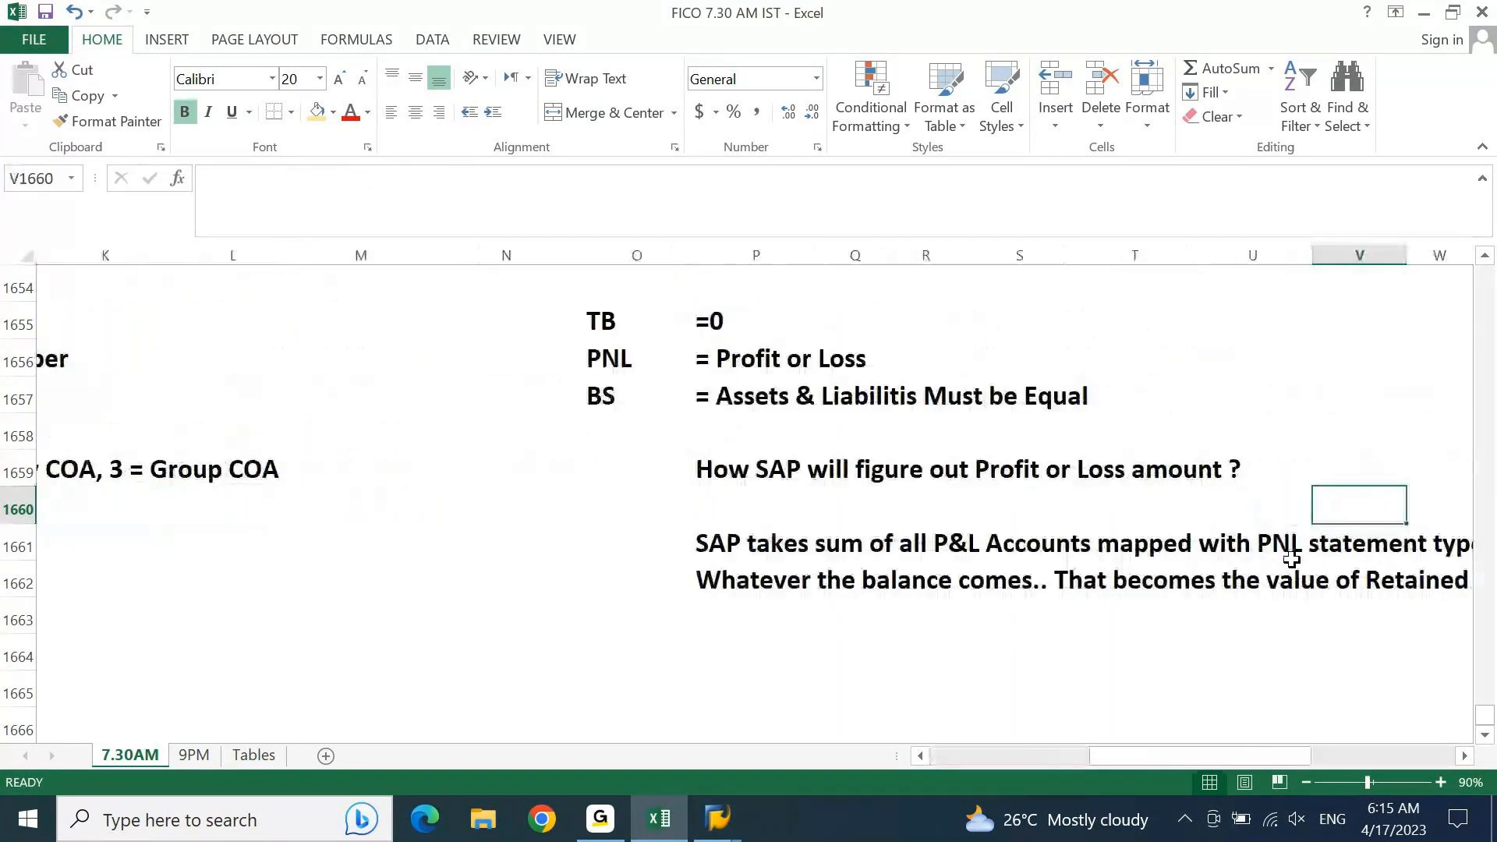
left_click(1292, 564)
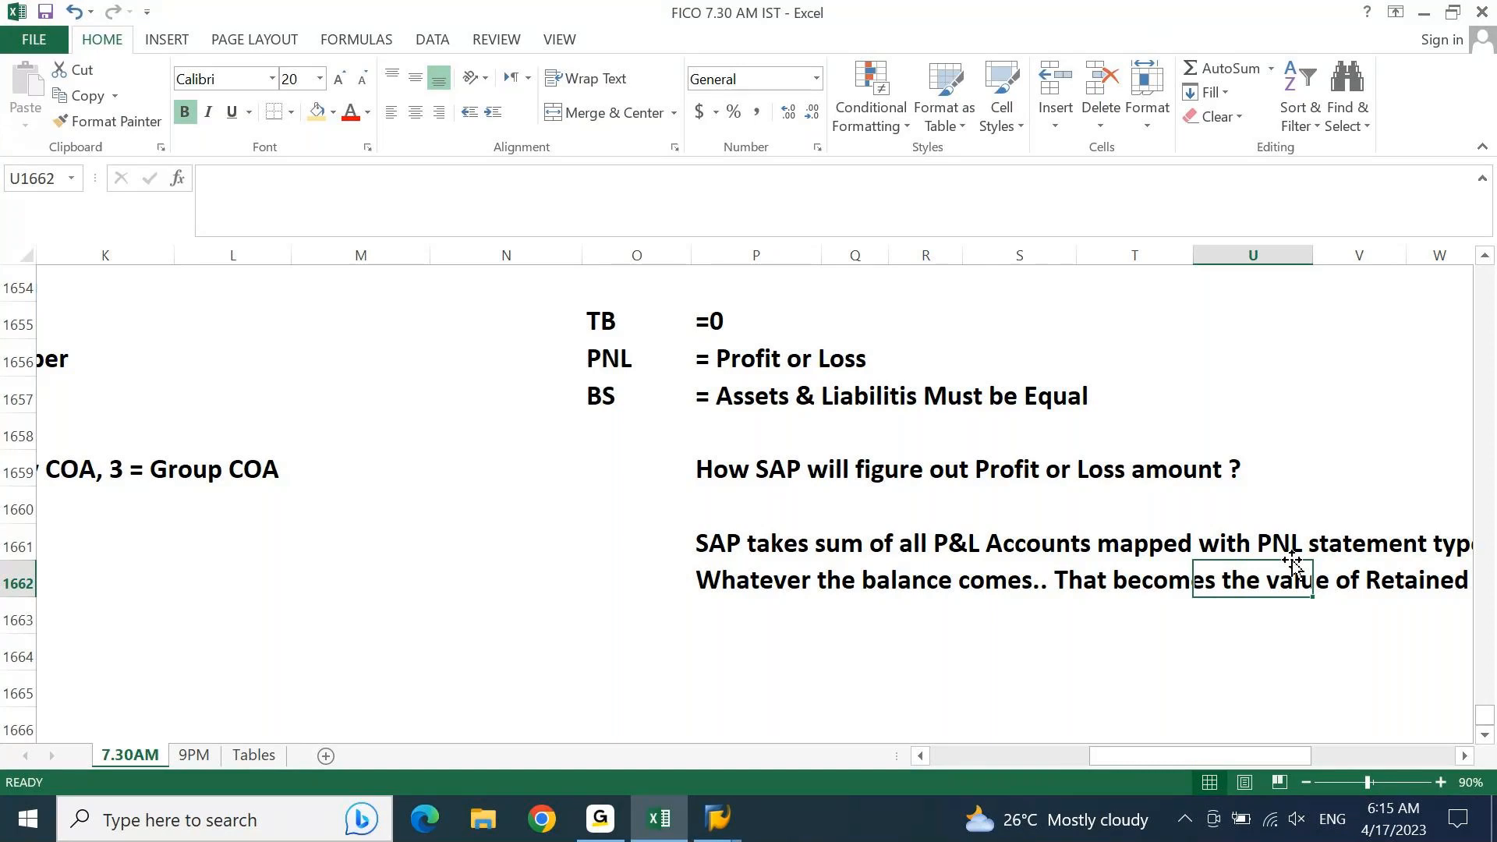
Step: Enter "If we have only one pNL statement type 'X'.. We don't need to update this while creating PNL accounts." in P1663
key("ctrl+Left")
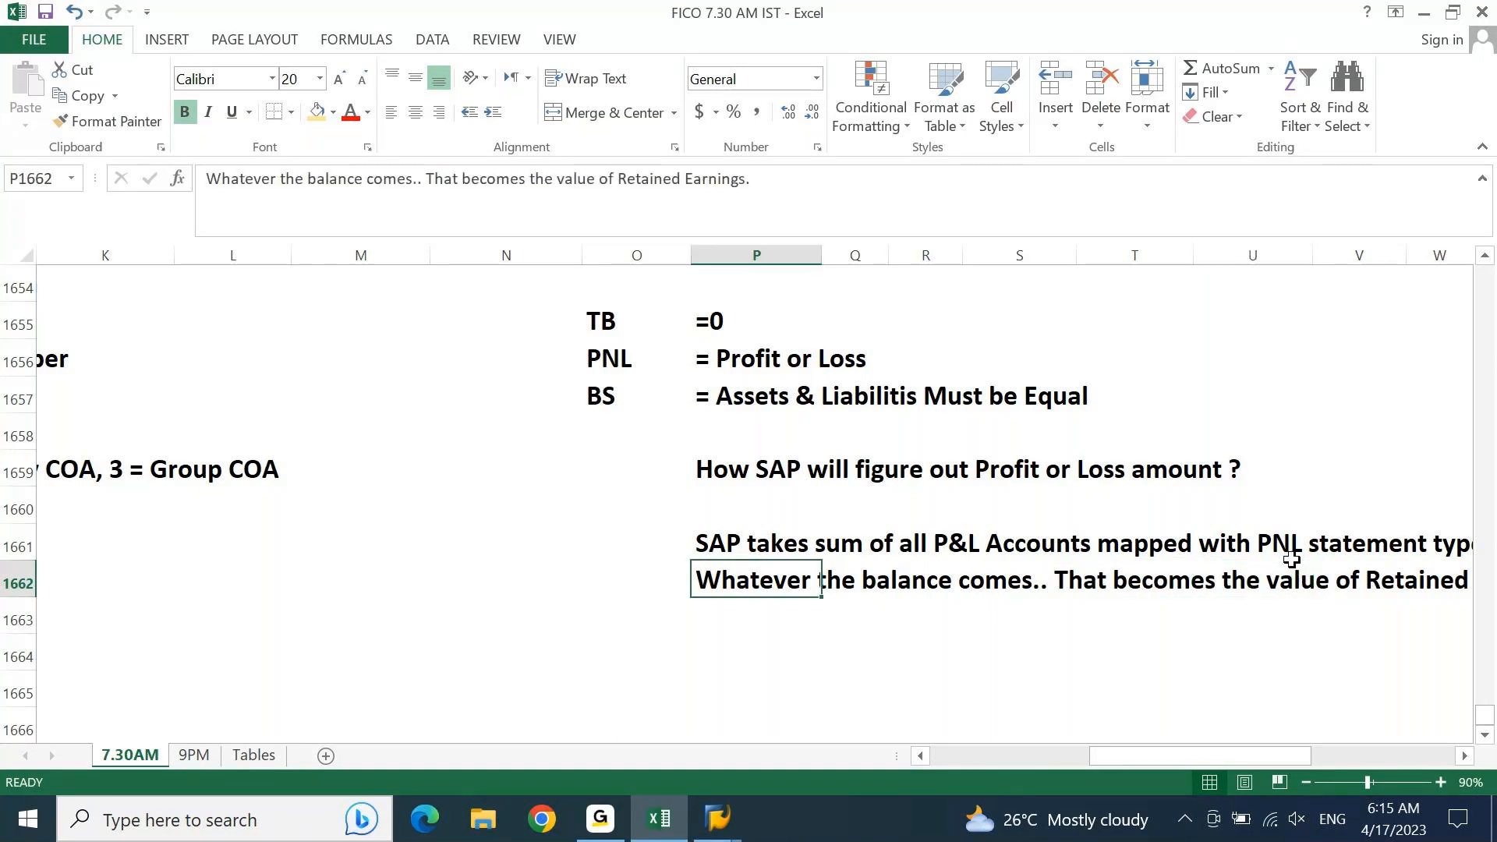
key("Down")
type("If we")
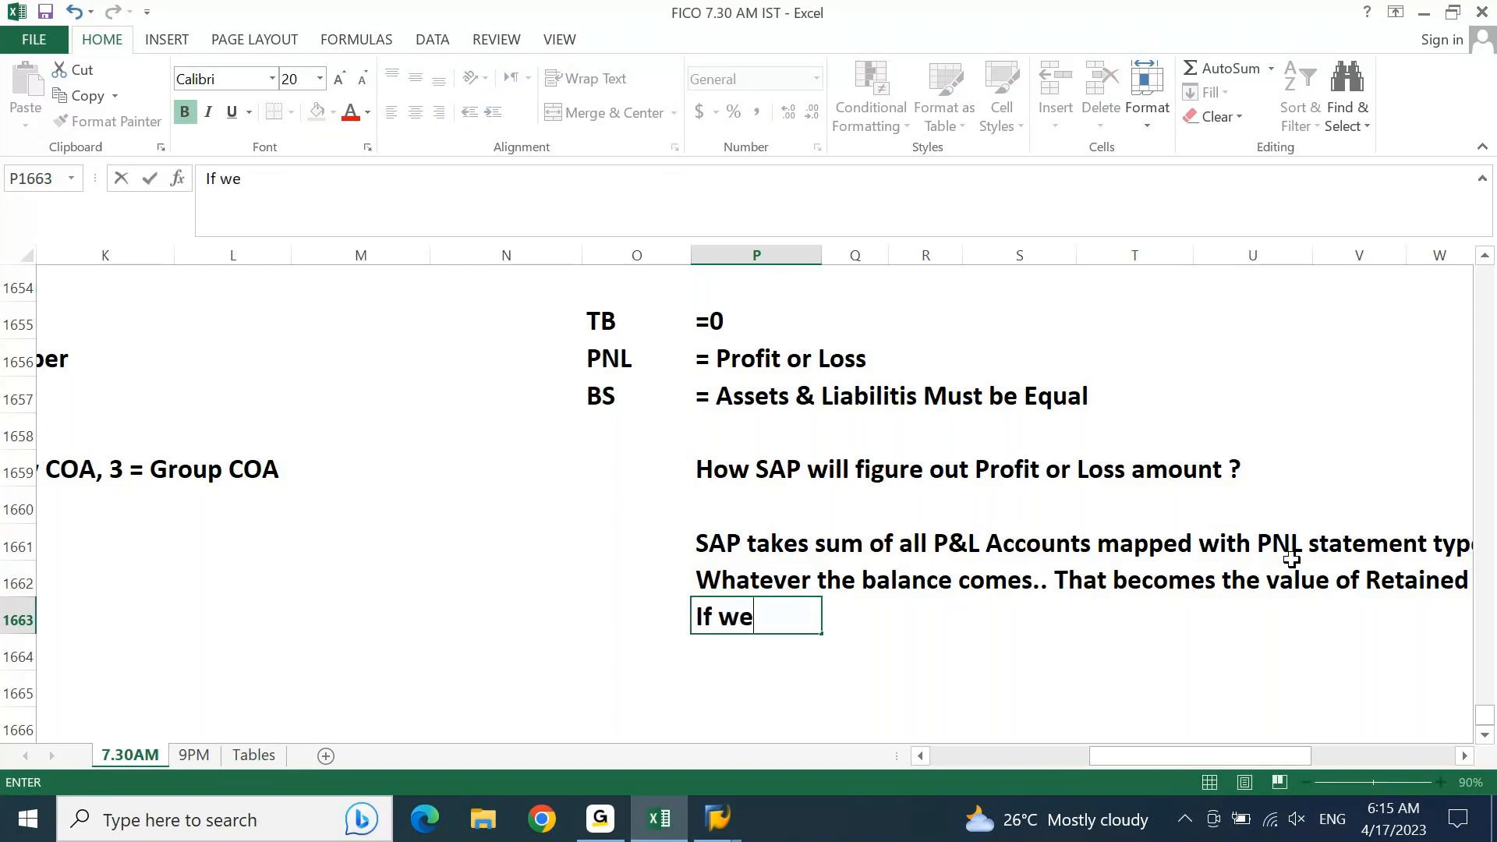
type(" have onl")
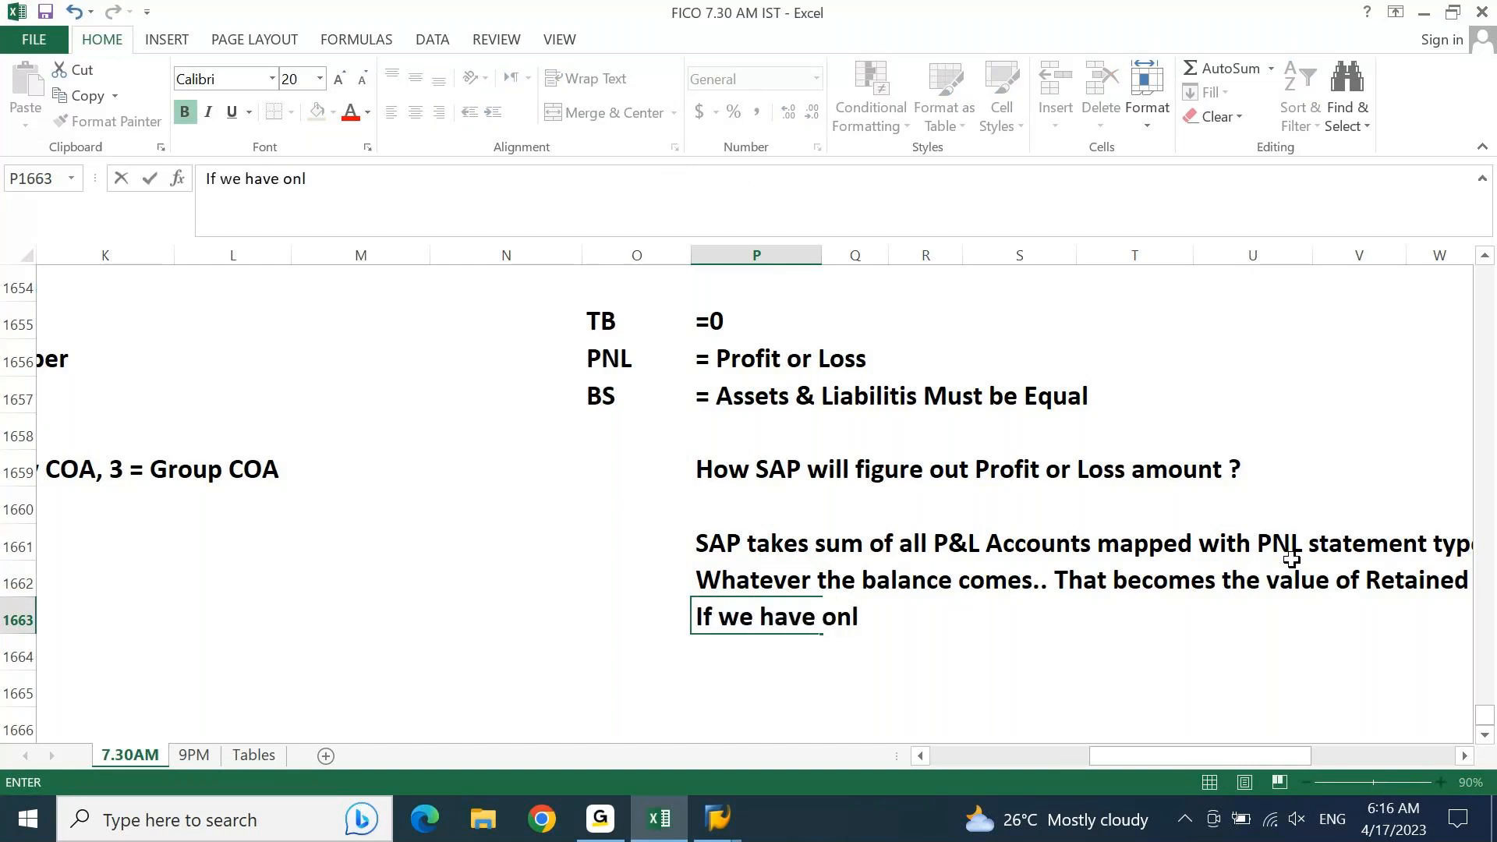
type("y one pNL stt")
key("BackSpace")
type("a")
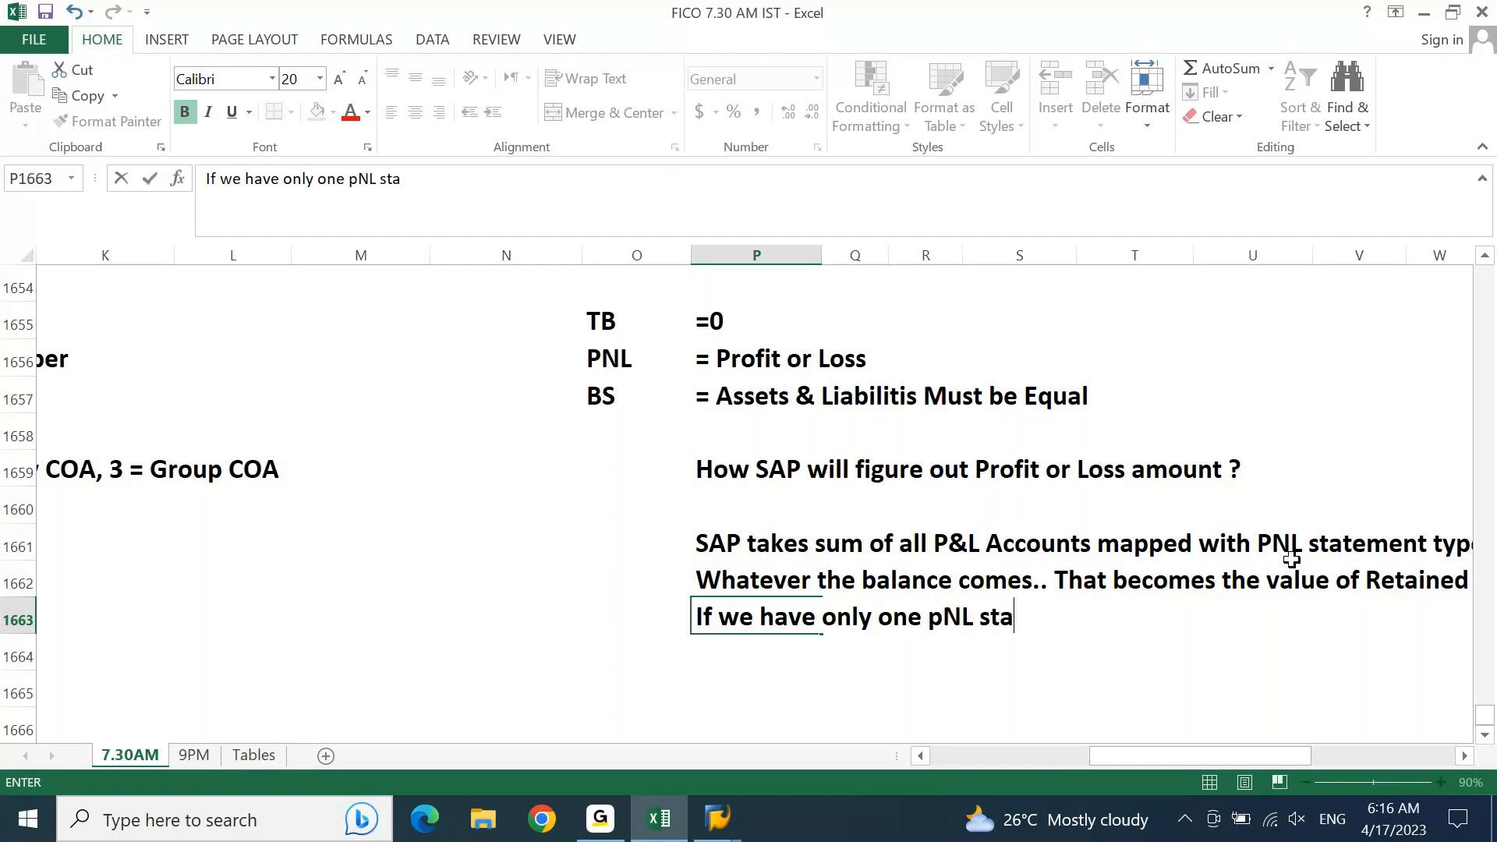
type("tement")
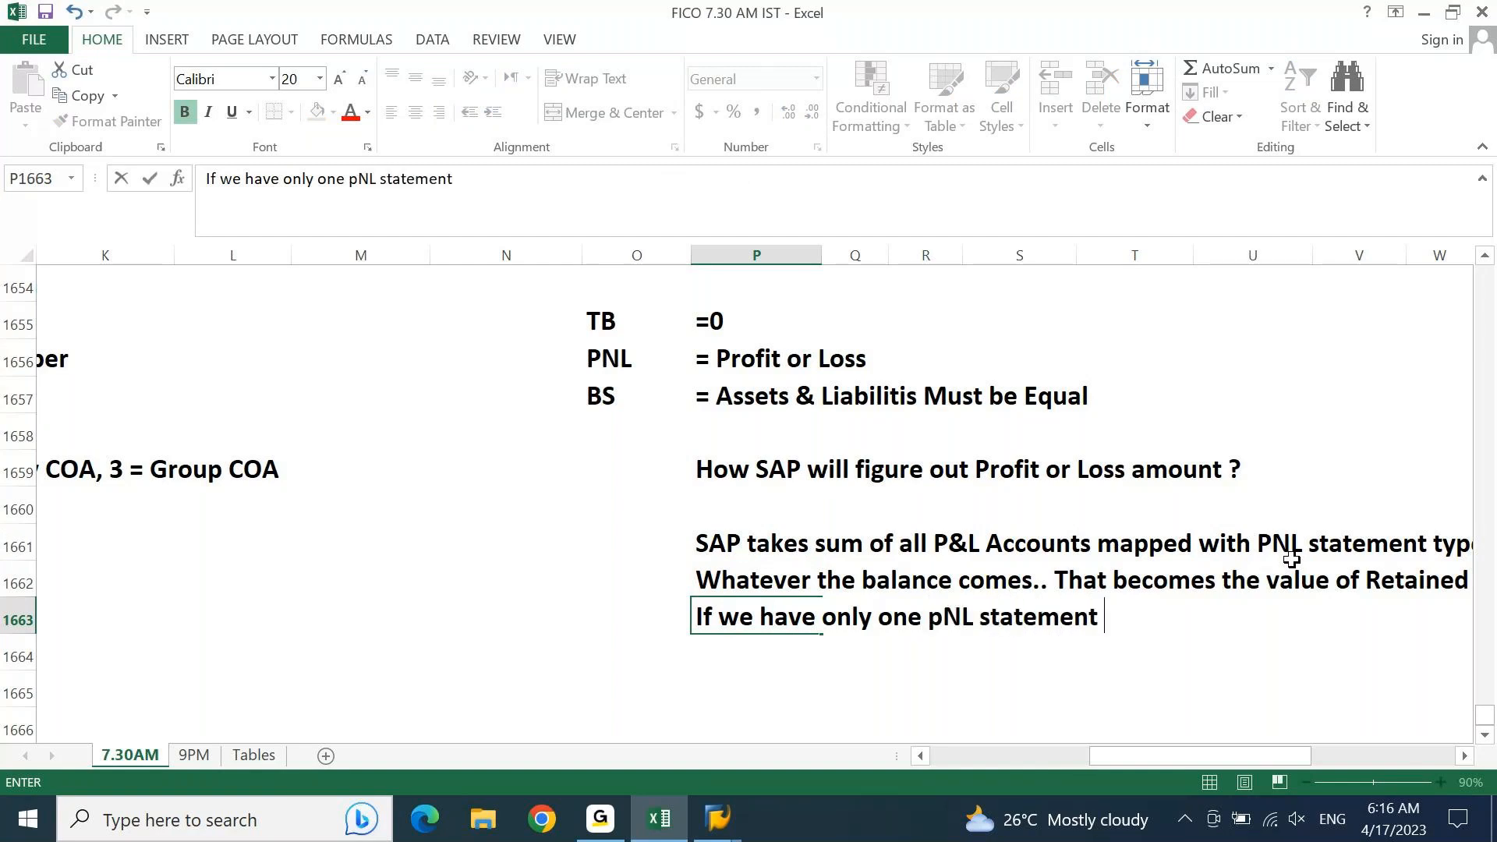
type(" type 'X'.. We don't need to updae")
key("BackSpace")
type("te ti")
key("BackSpace")
type("hi s")
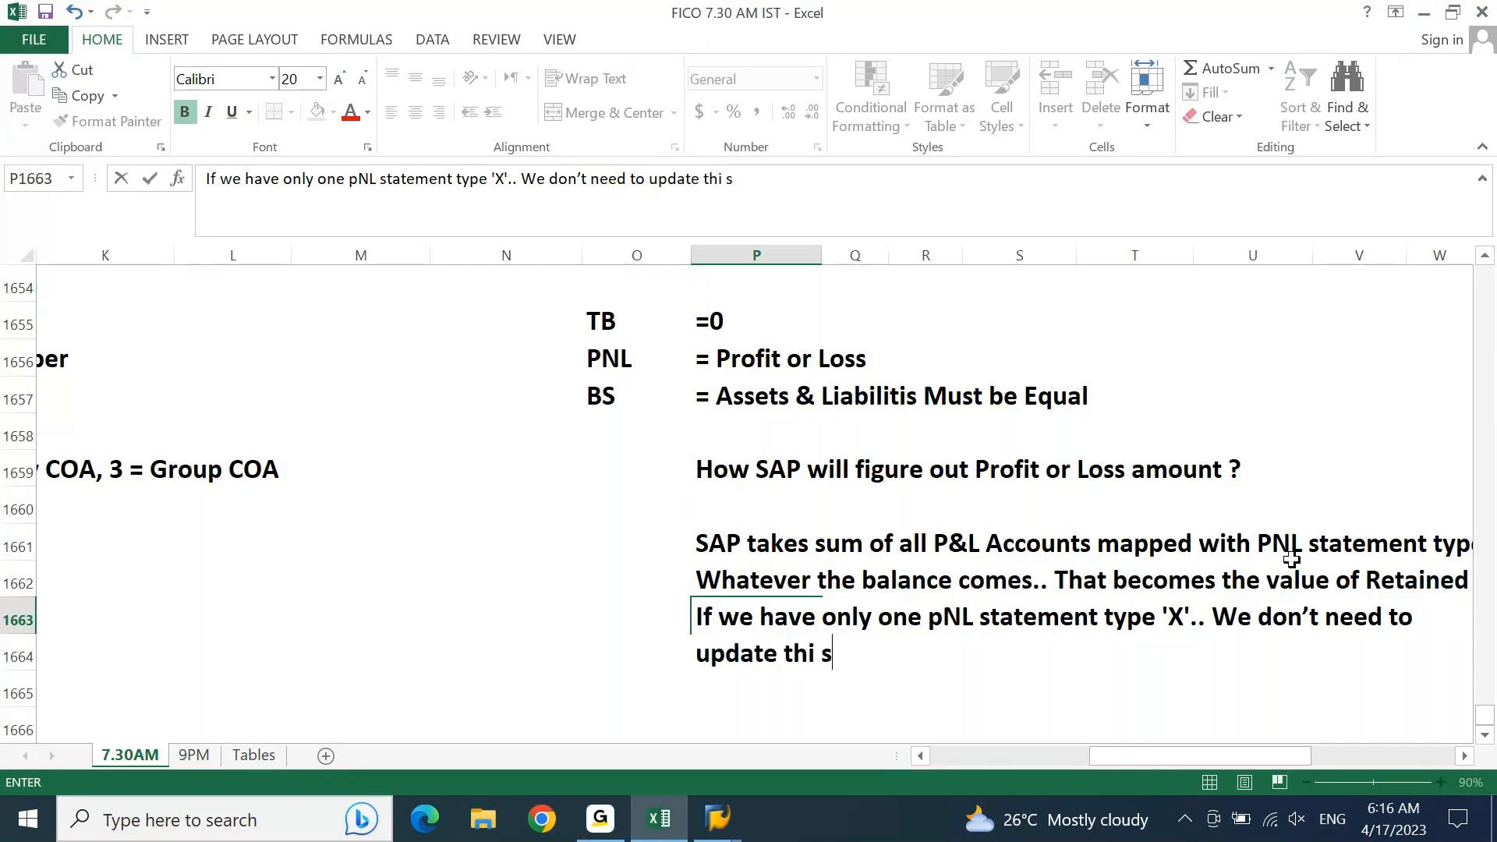
key("BackSpace")
key("BackSpace")
type("s whi")
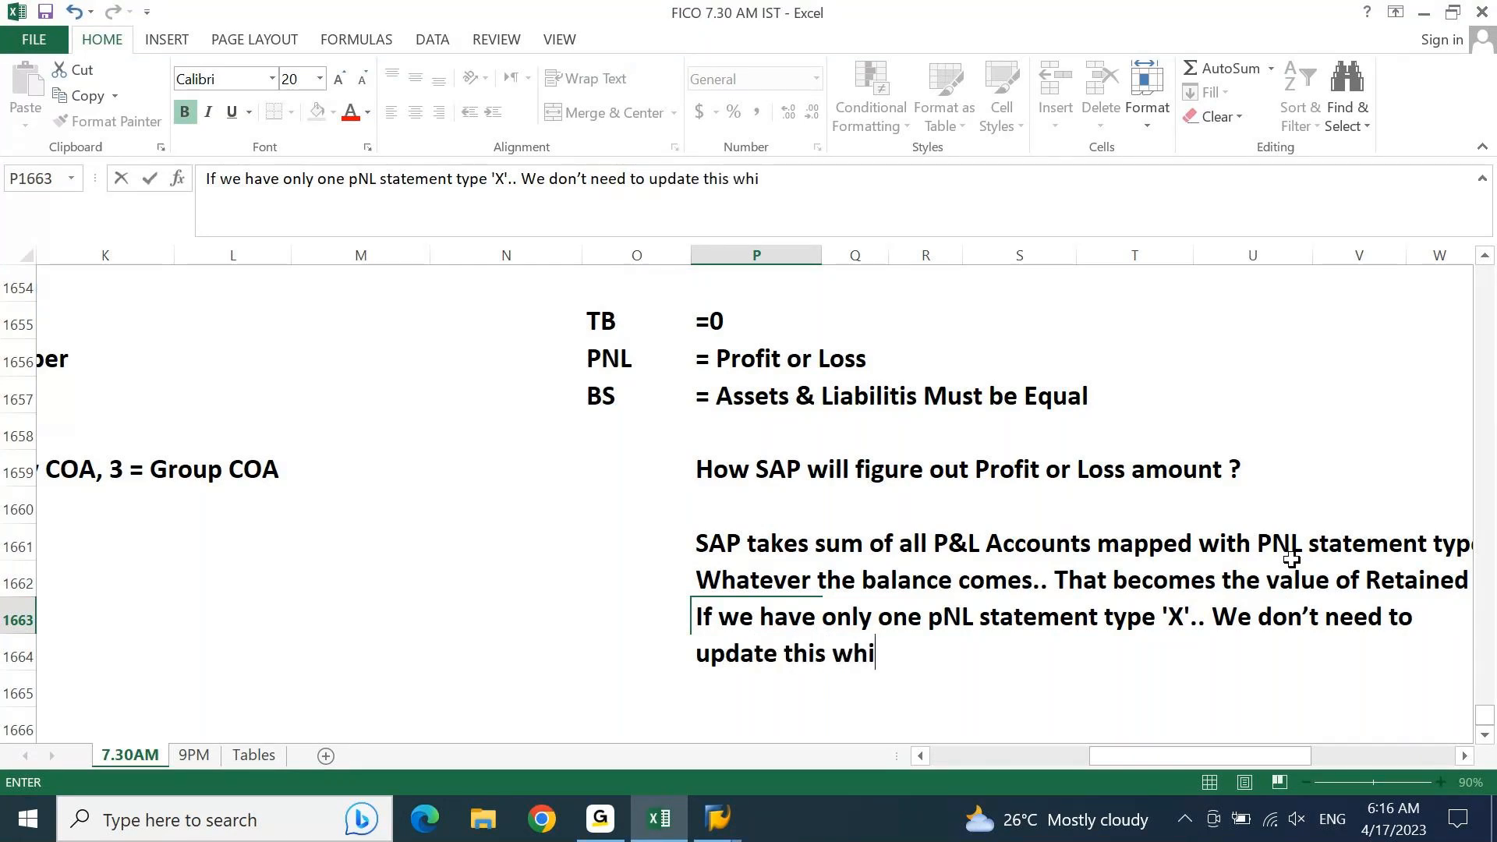
type("le creating PNL ac")
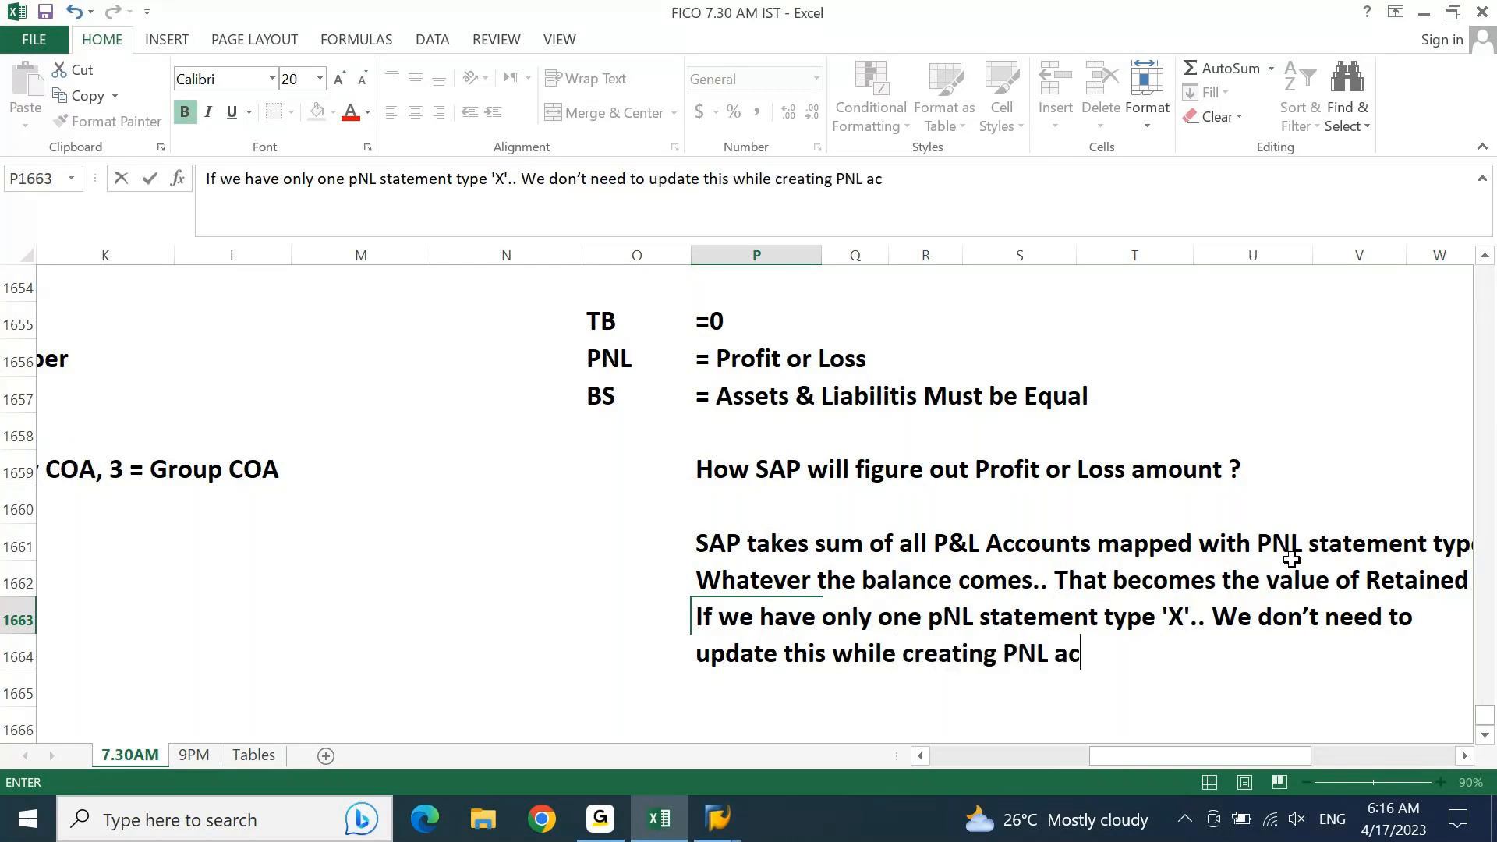
type("counts.")
key("Return")
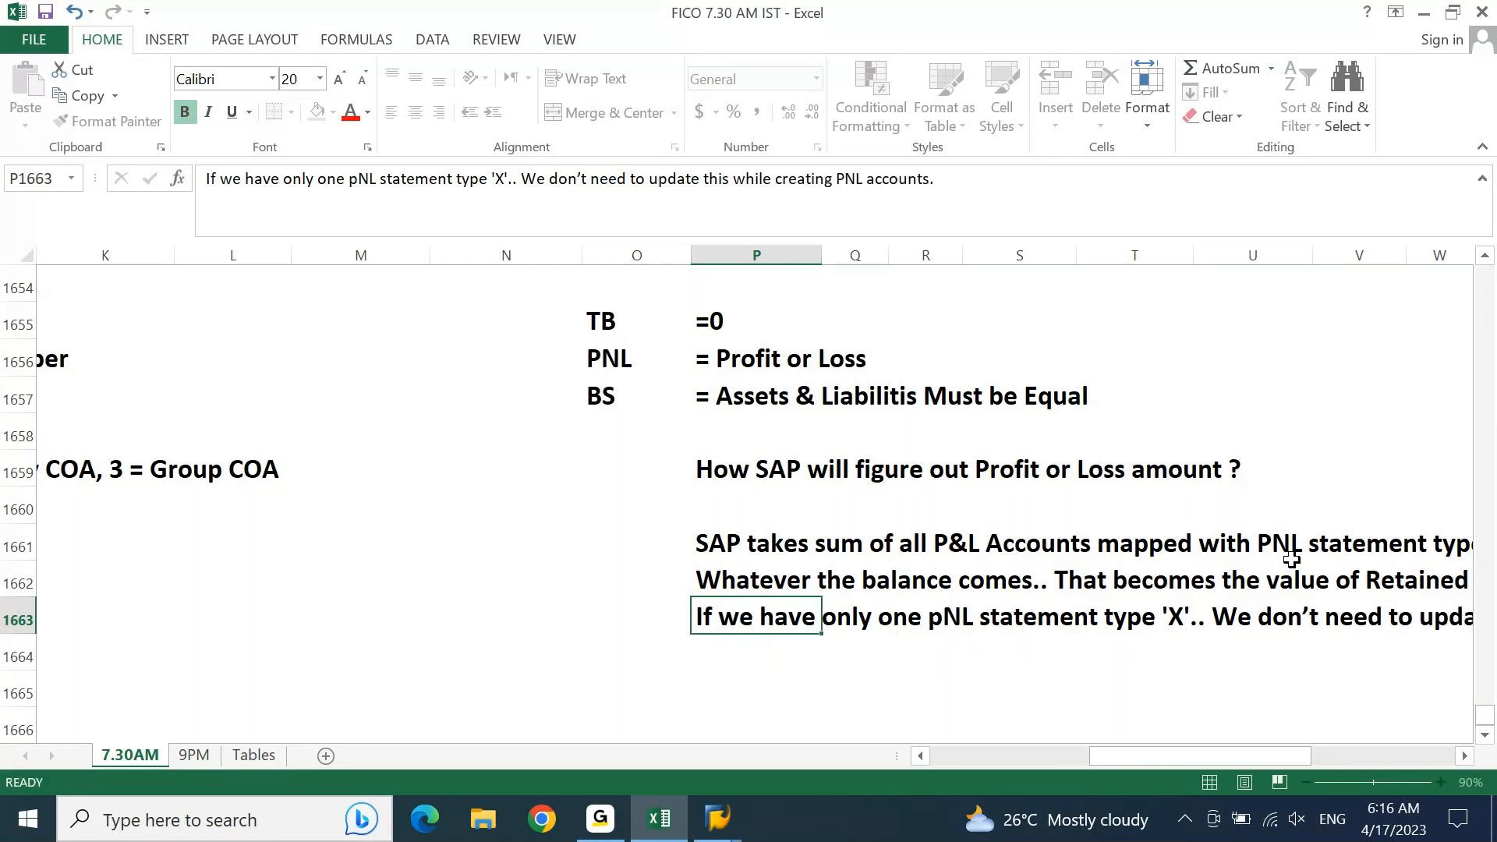
key("Up")
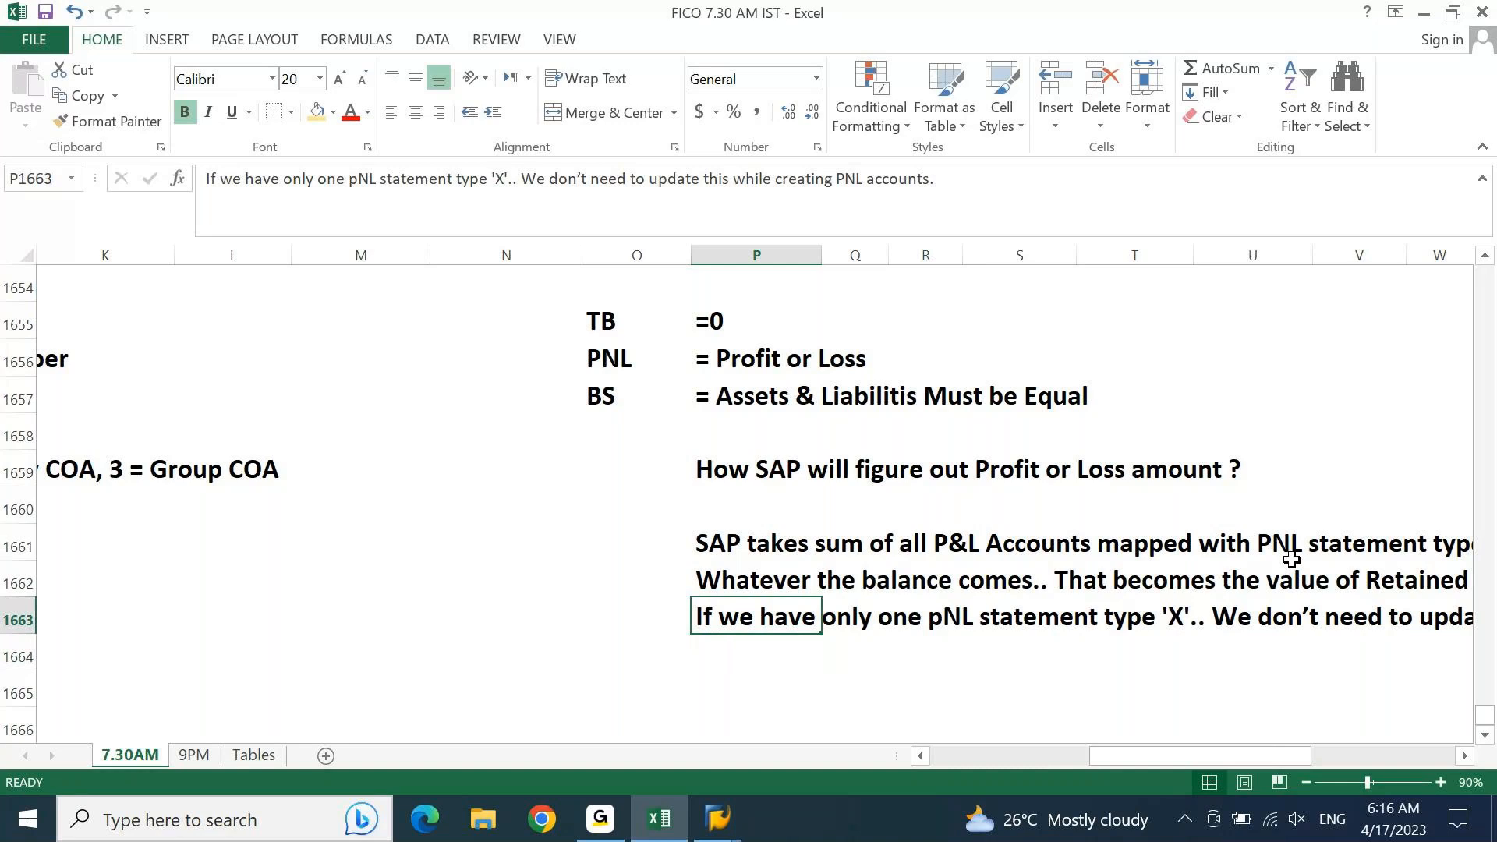
Step: Switch to SAP and examine the P&L statement type X row in the DEGR balance carried forward account assignment
key("alt+Tab")
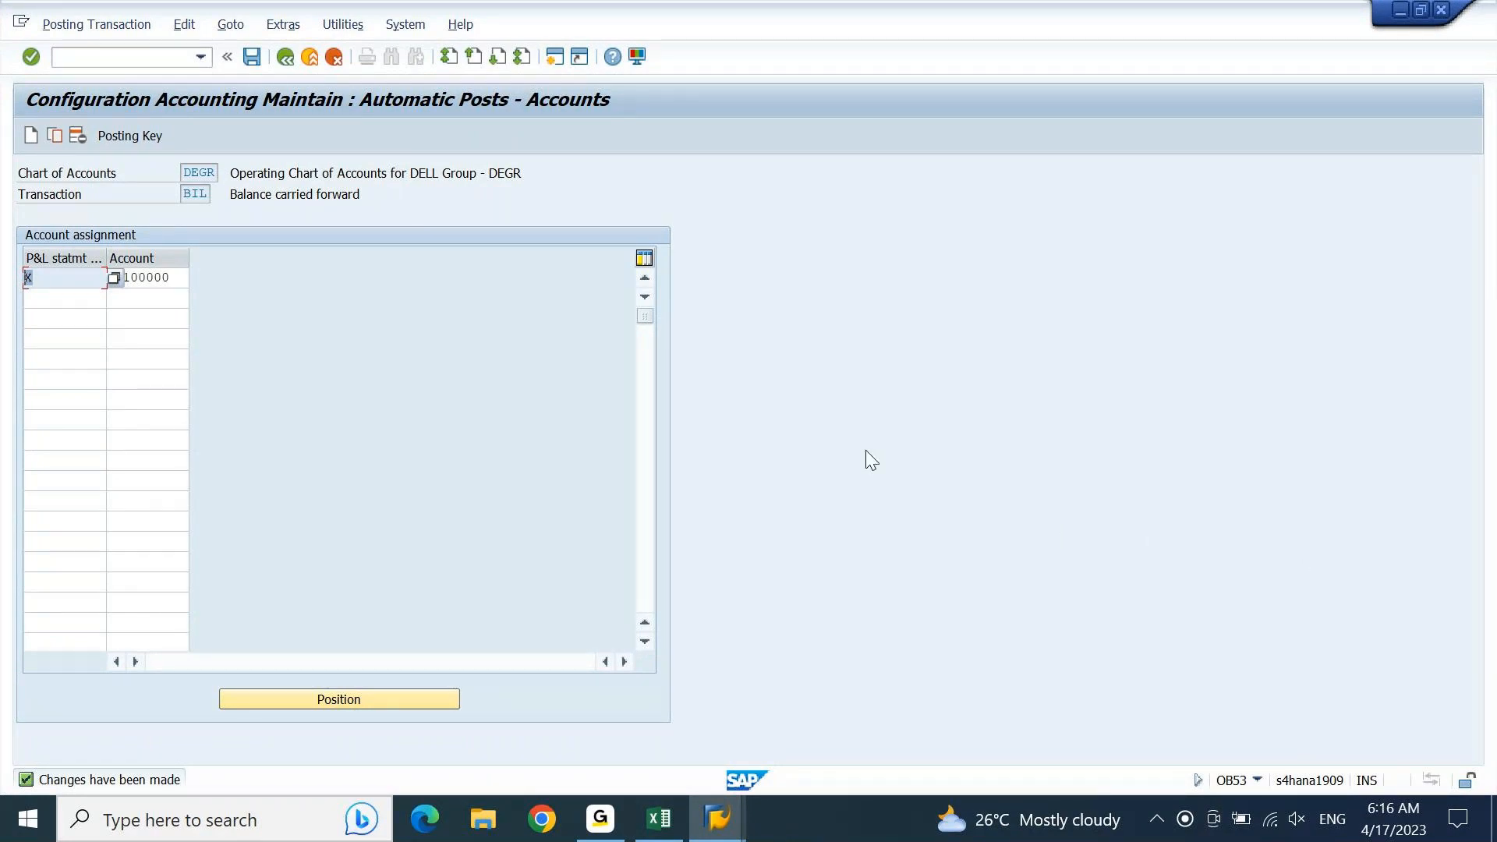
left_click(59, 364)
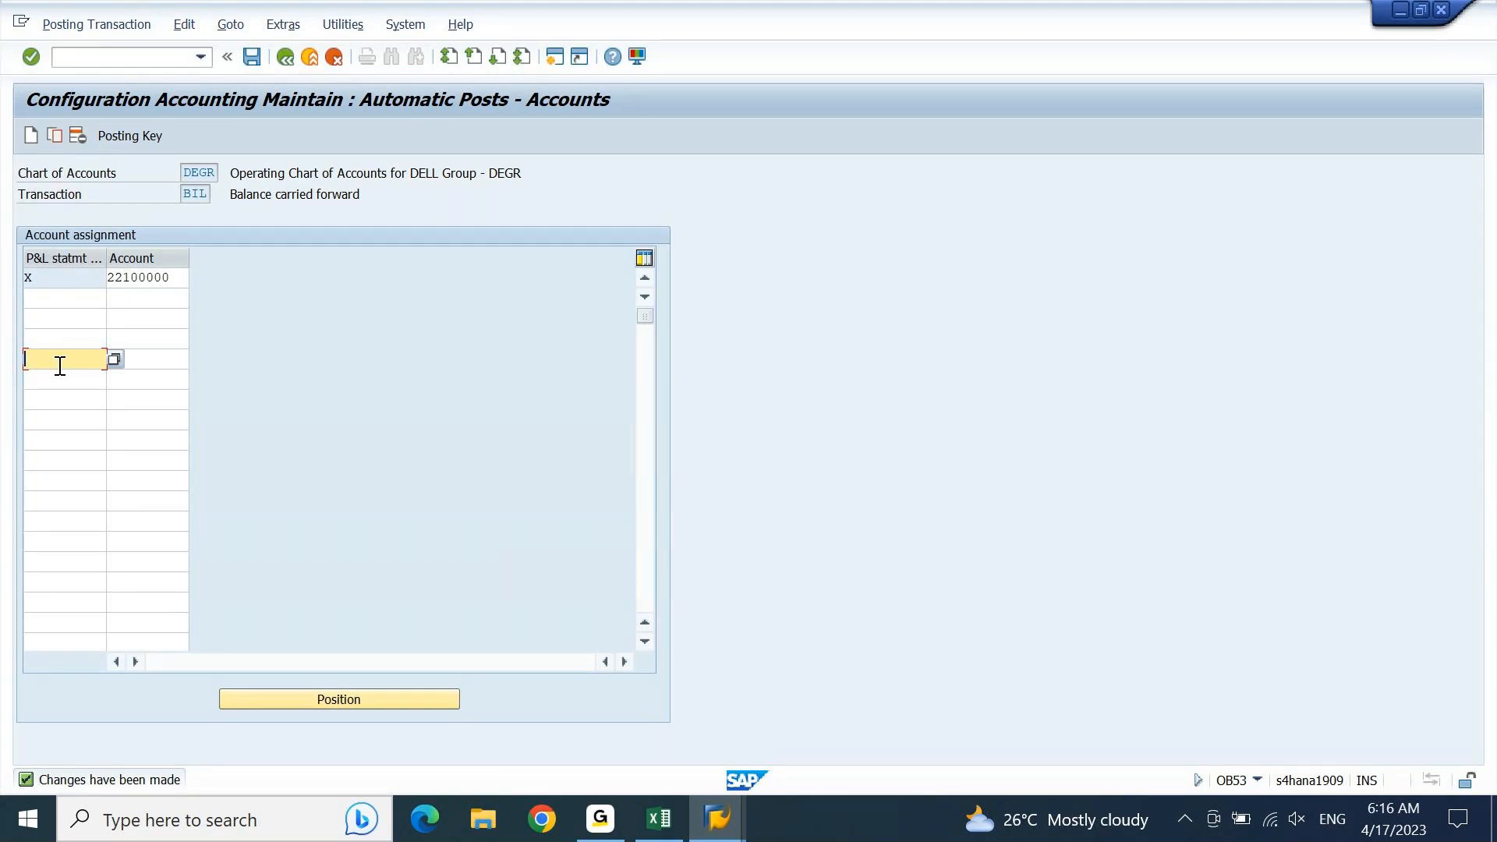
left_click(28, 278)
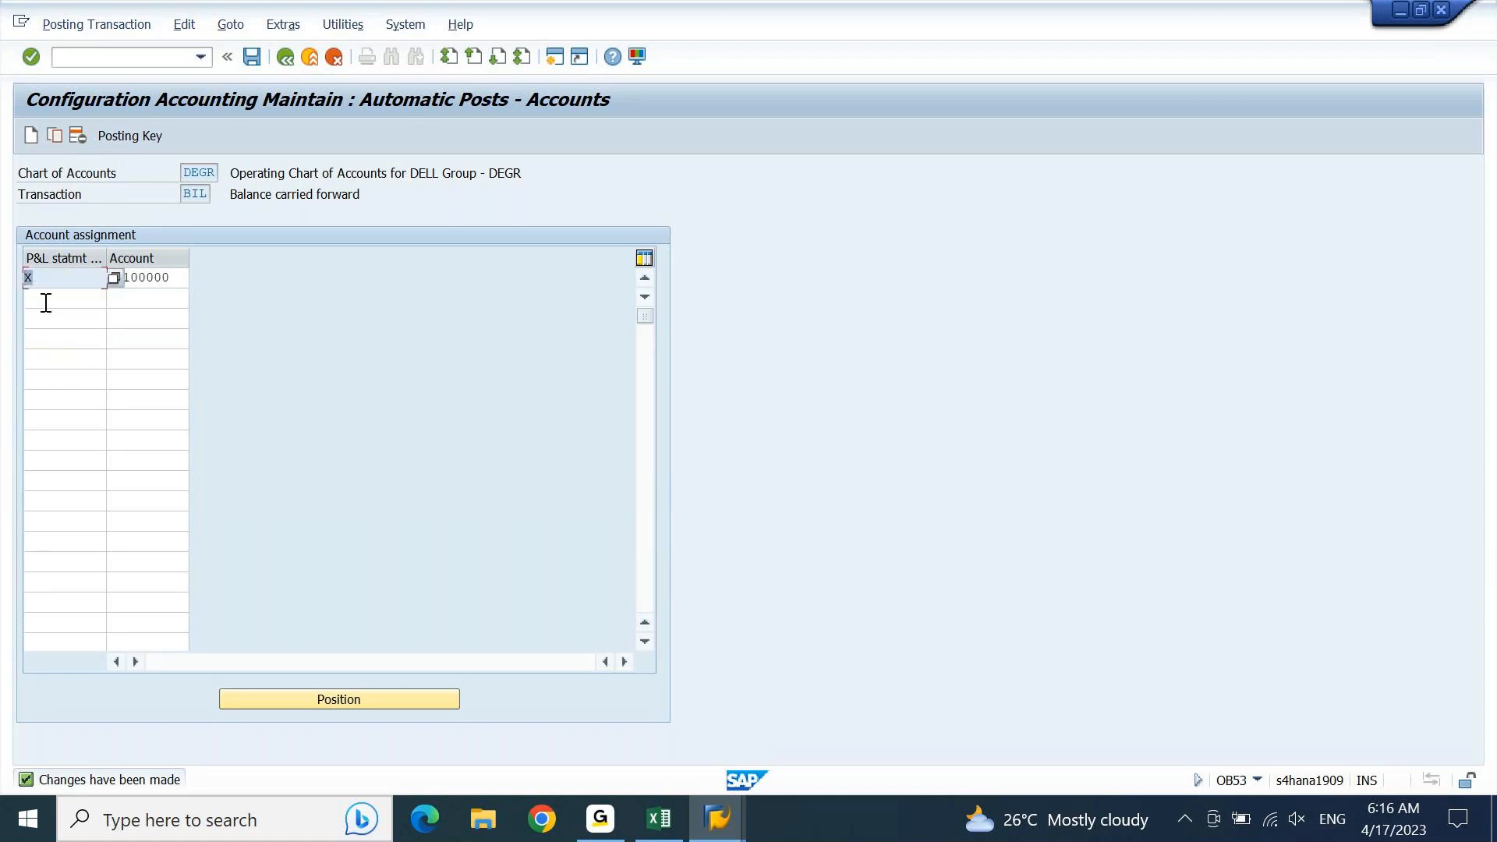
Step: Add P&L statement type Y with account 22100001 in the row below type X
left_click(69, 299)
type("Y")
key("Tab")
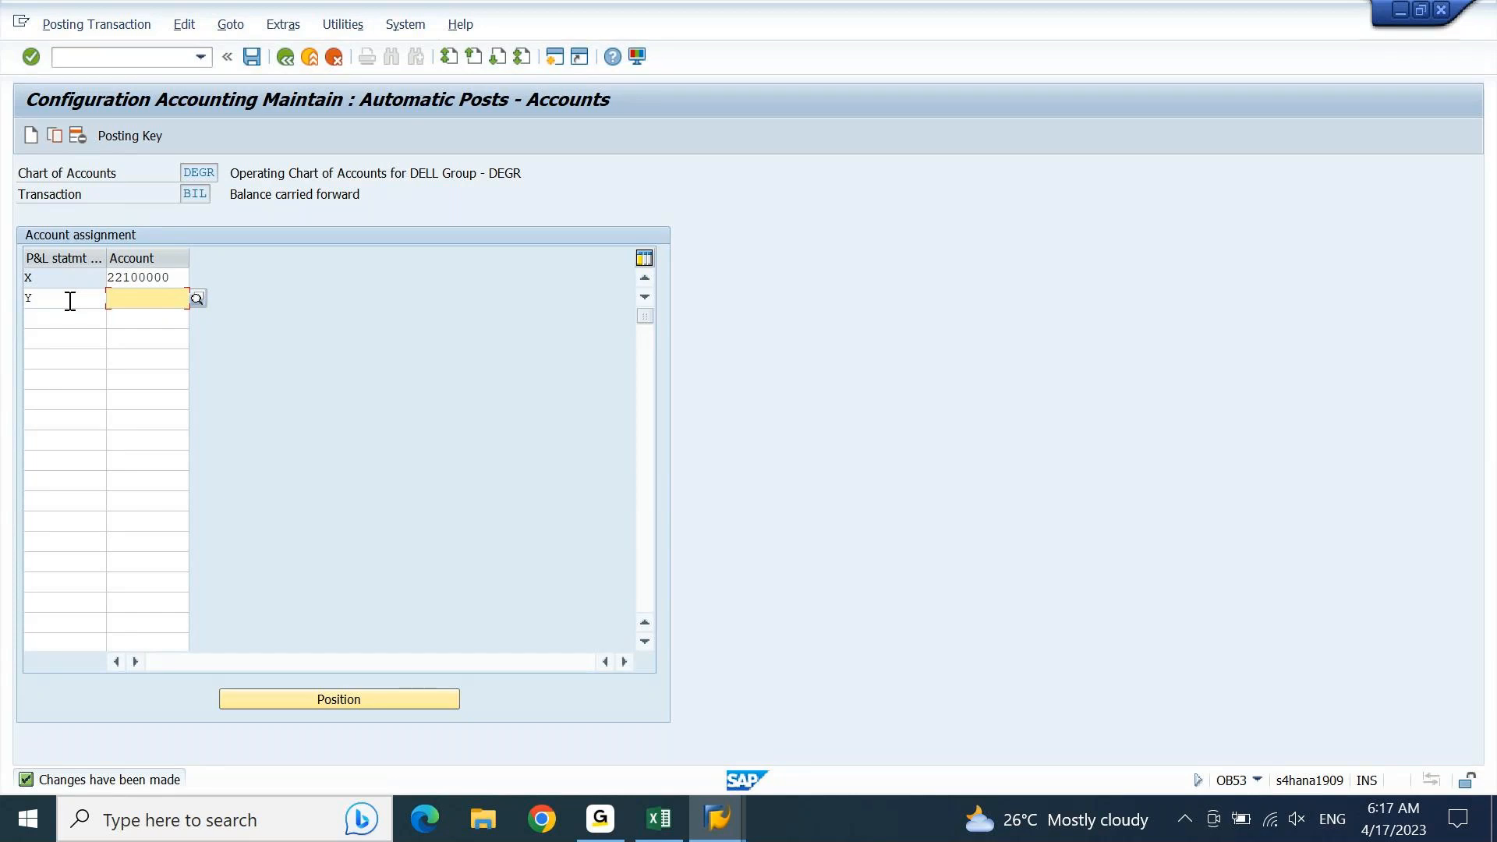
type("221")
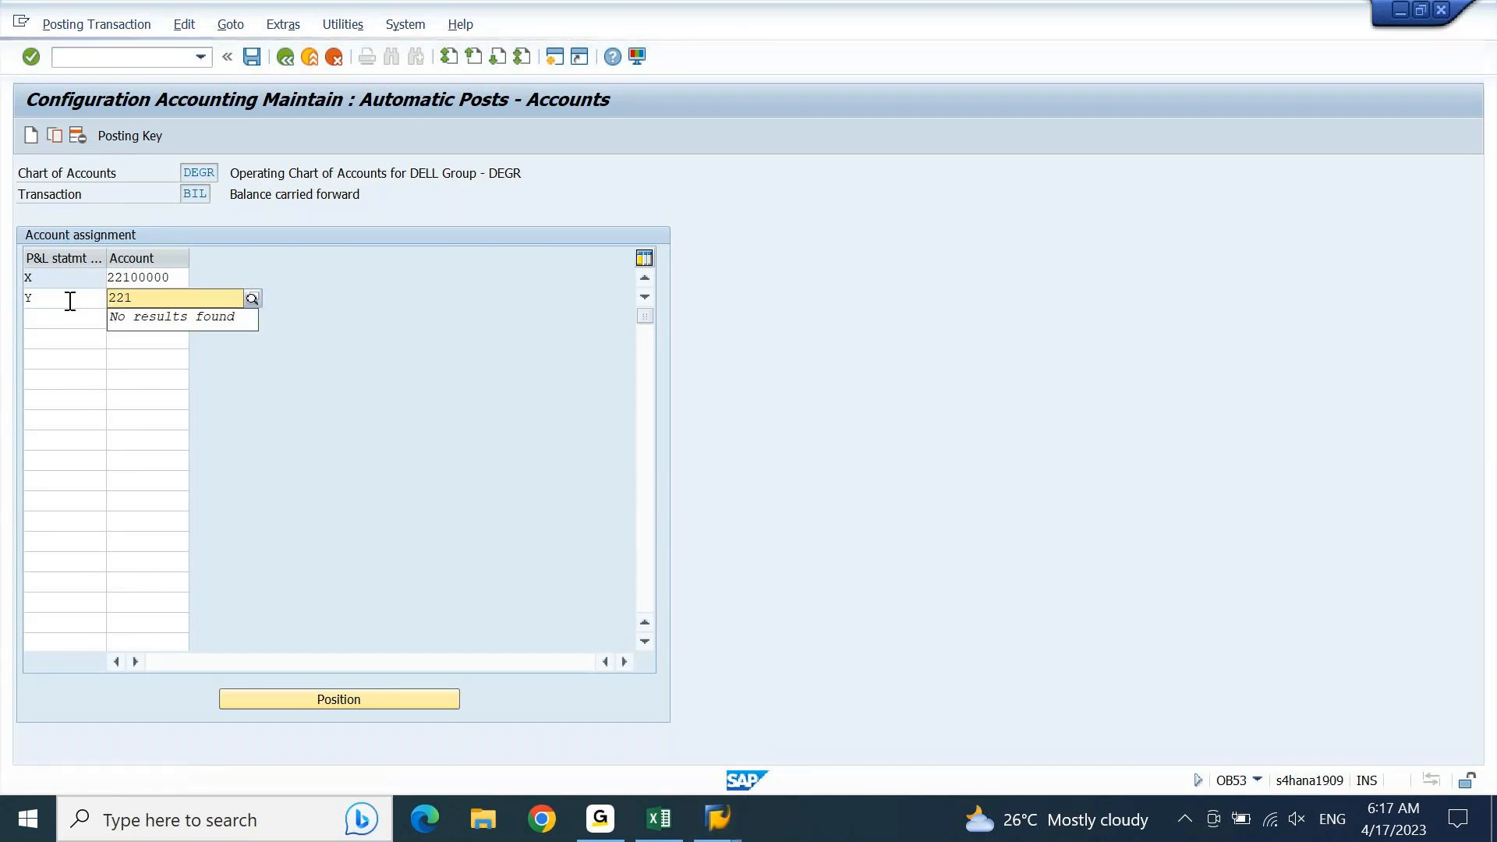
type("000001")
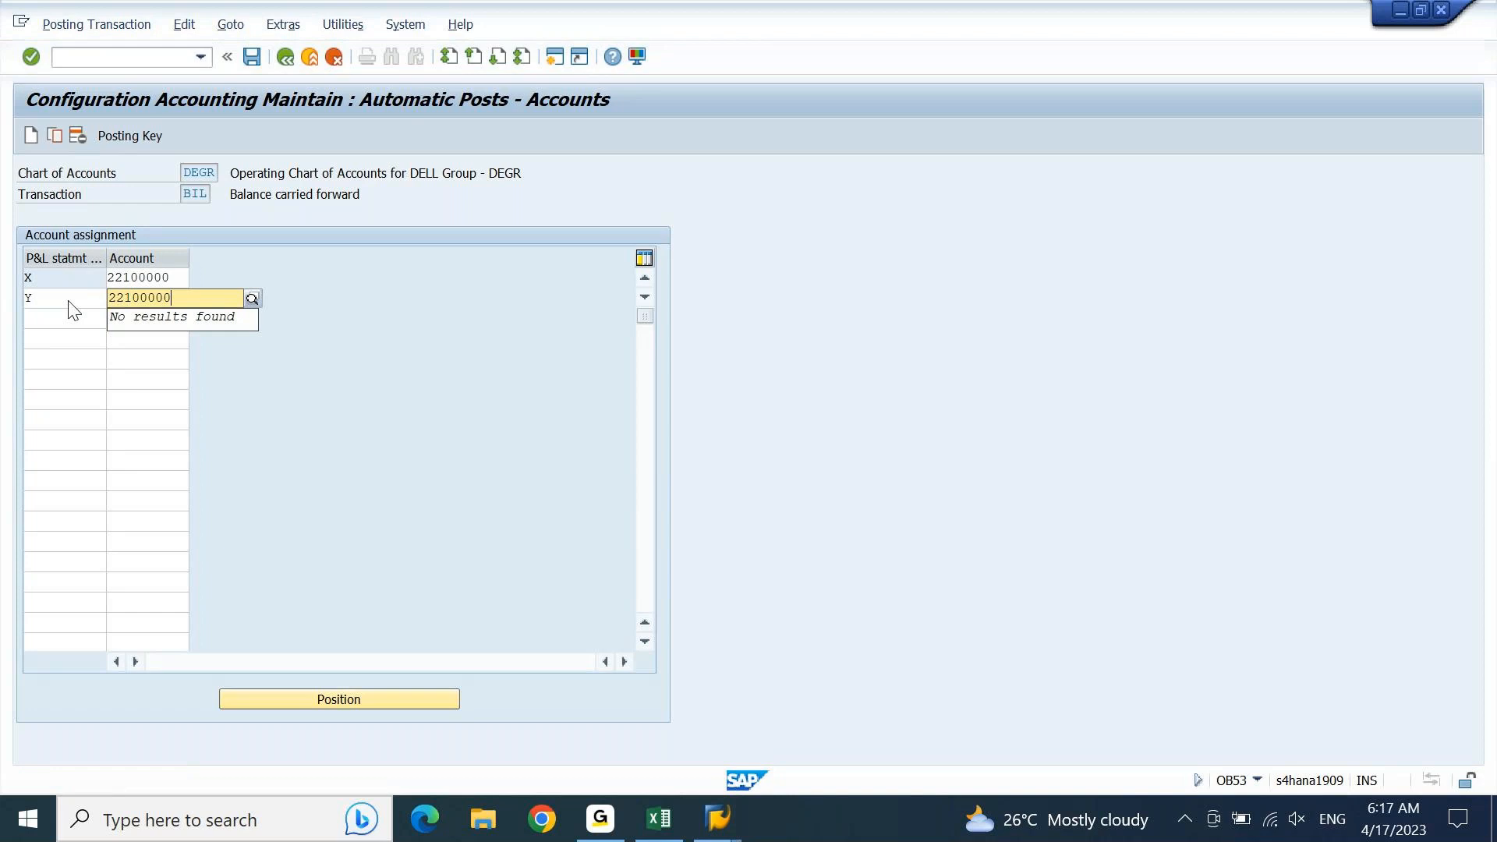
key("Tab")
key("shift+Tab")
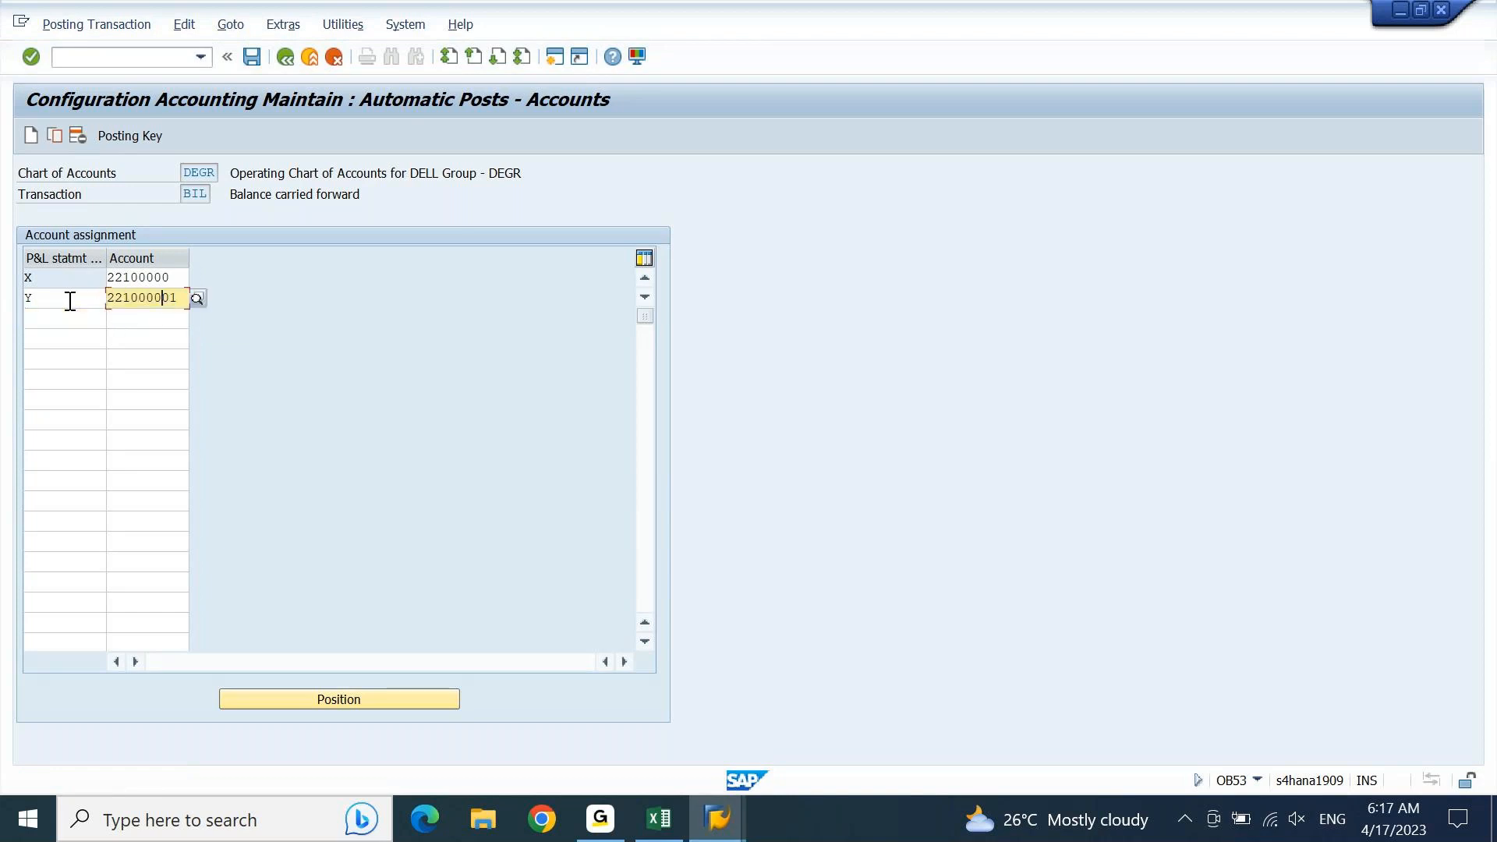
key("BackSpace")
key("Tab")
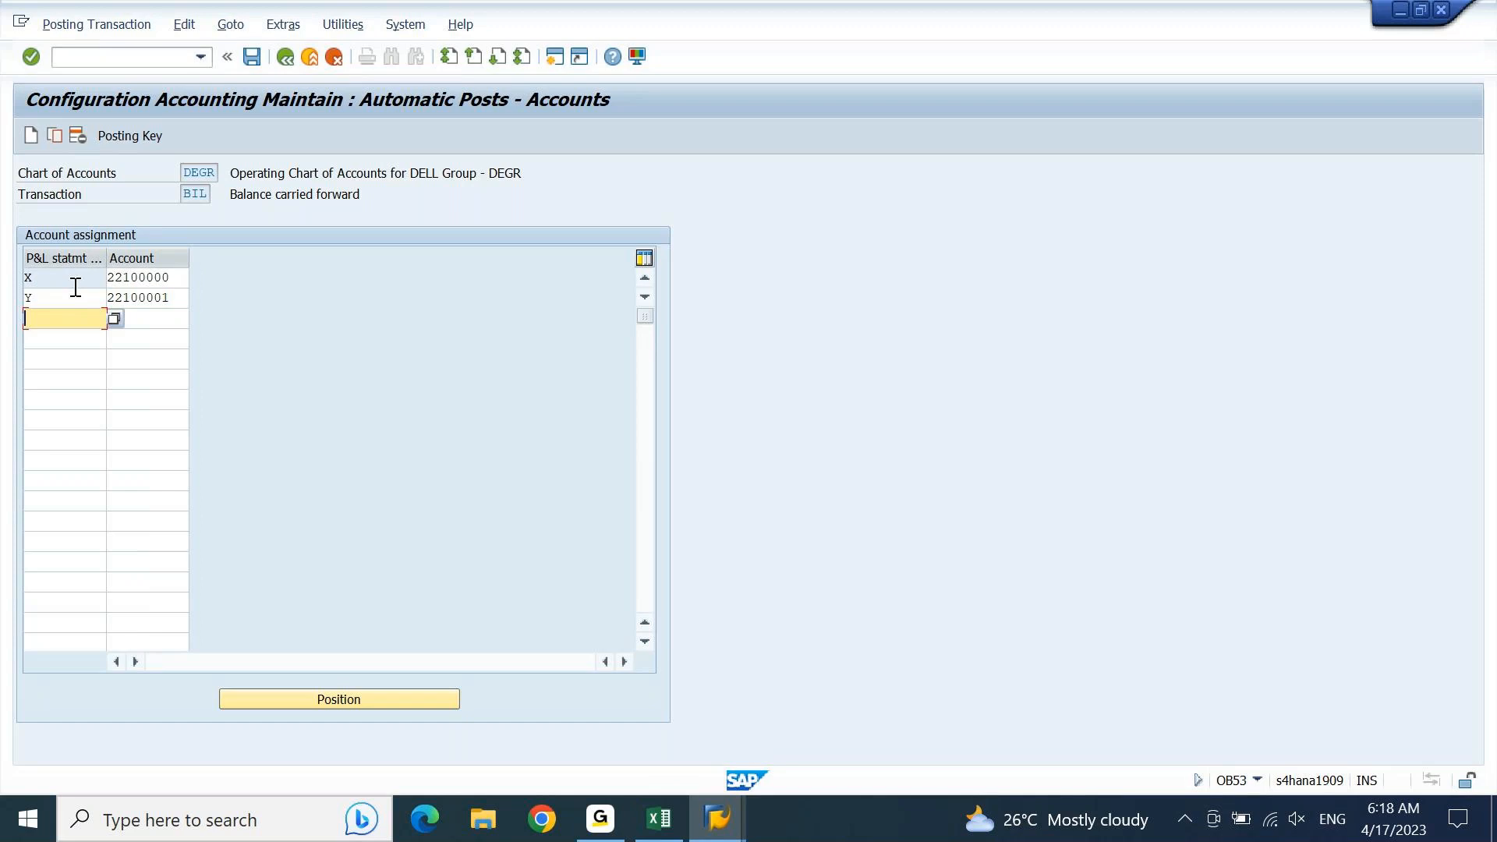
Step: Clear the account and P&L statement type of the Y row, and leave the account assignment for SAP Easy Access
left_click(177, 299)
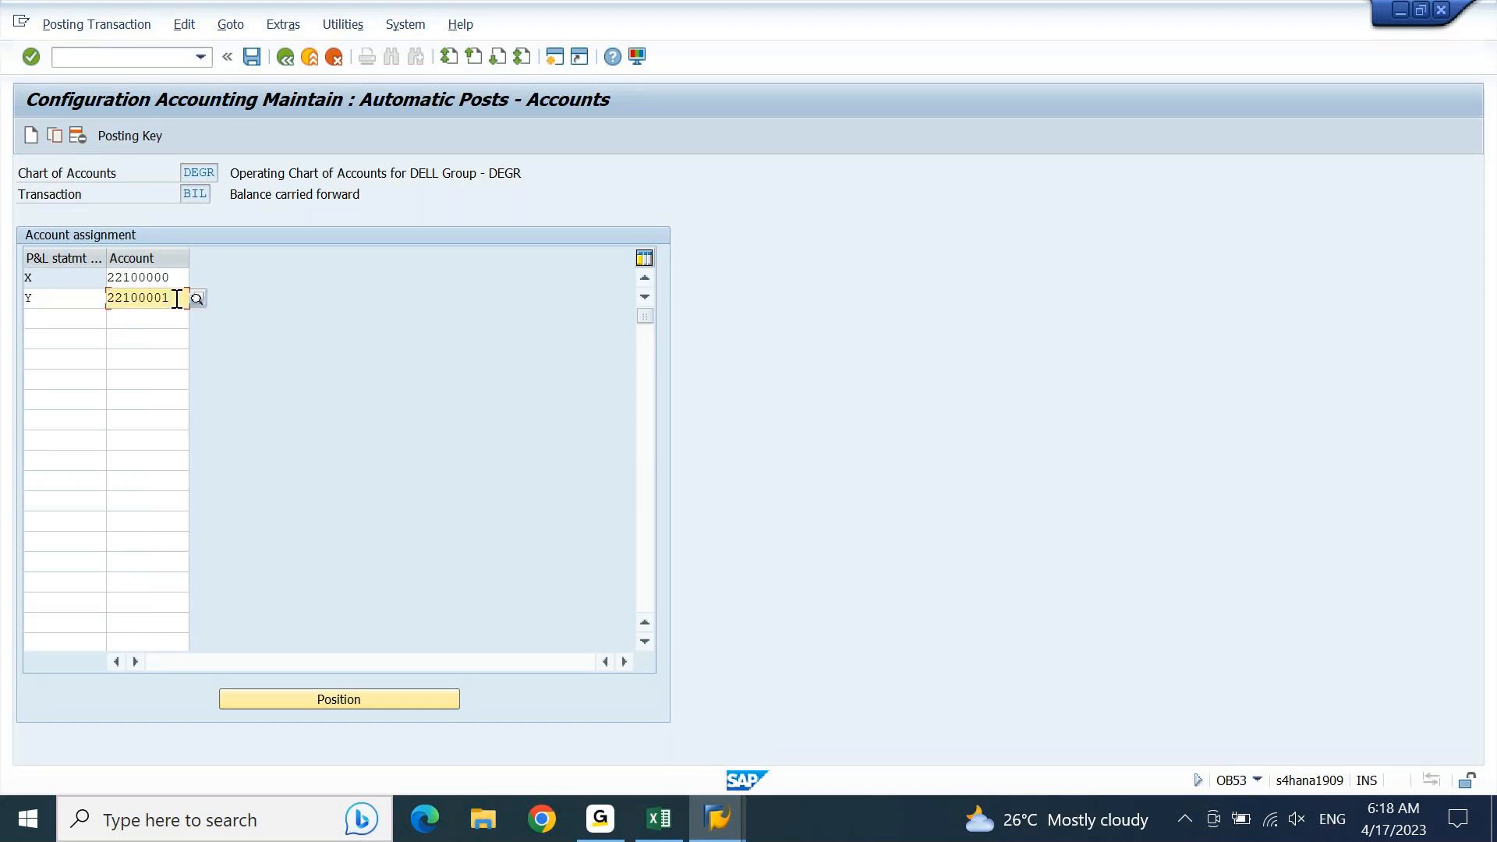
double_click(177, 299)
key("BackSpace")
key("shift+Tab")
key("BackSpace")
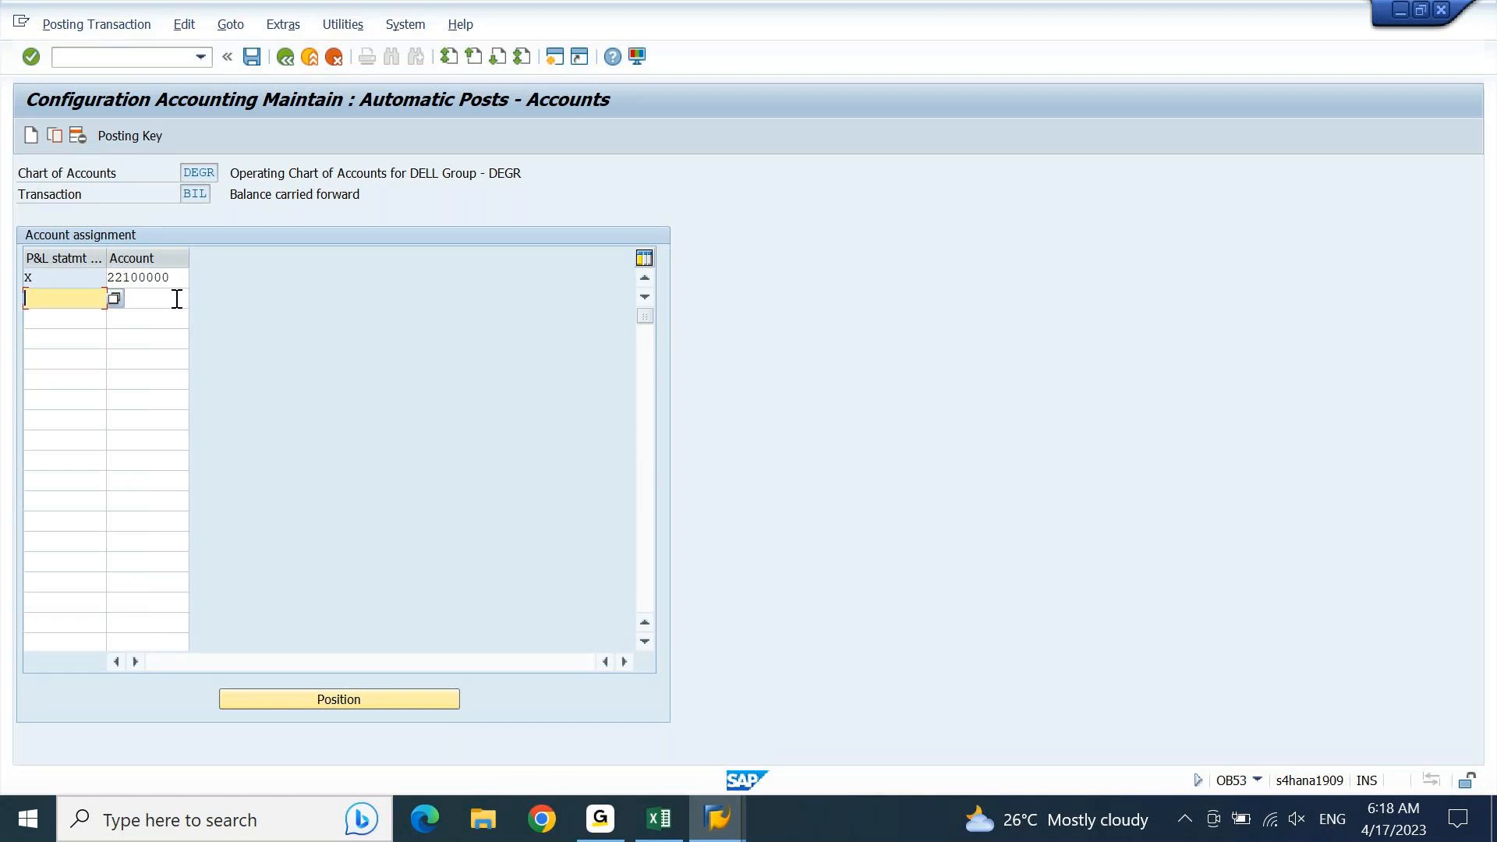
key("F3")
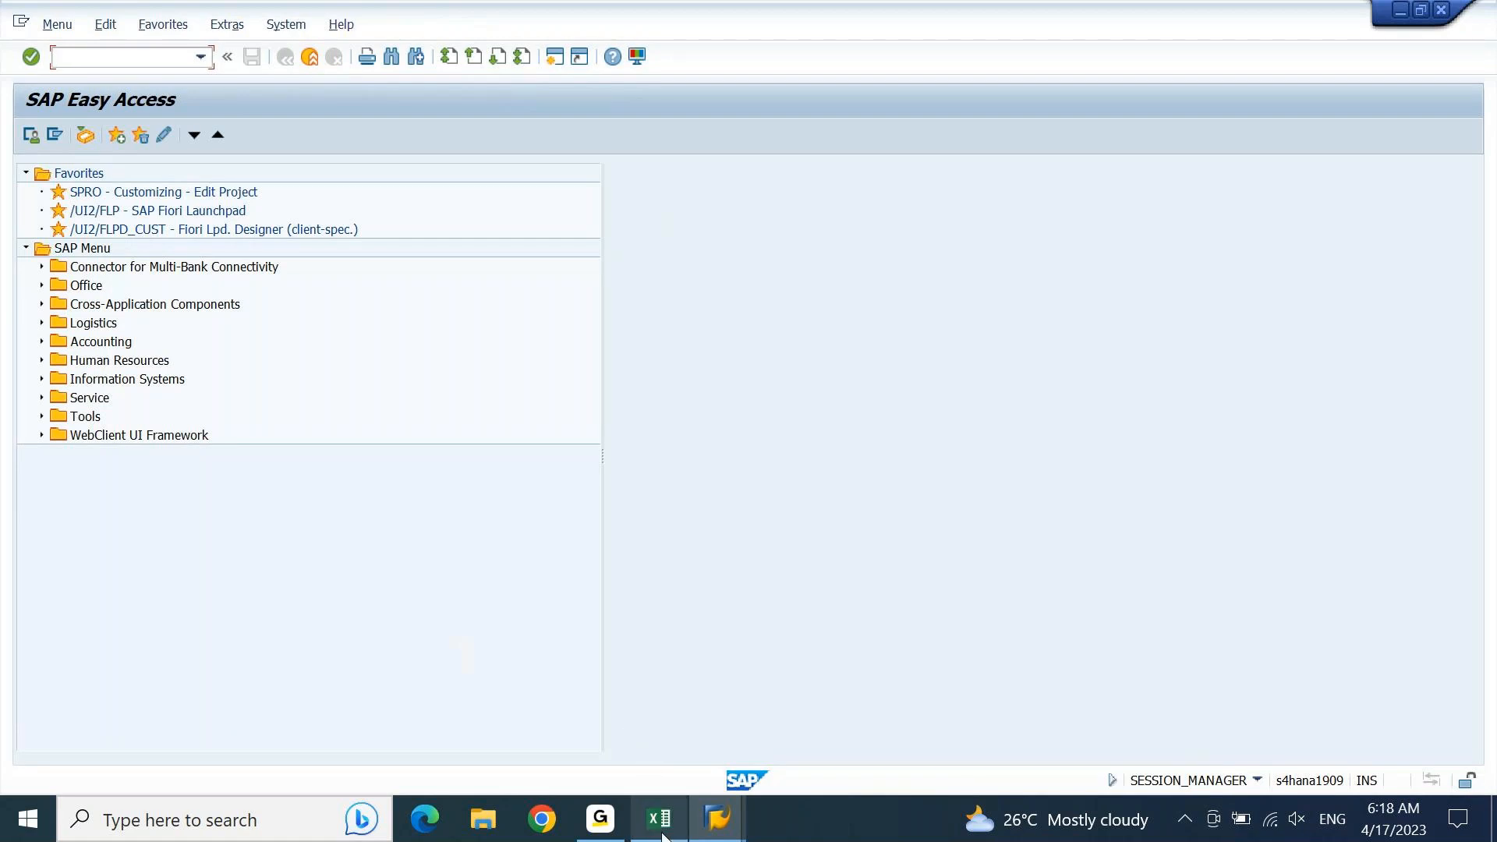
Step: Switch to Excel and enter the heading "Document Splitting" in A1662, below the retained earnings entry
mouse_move(663, 835)
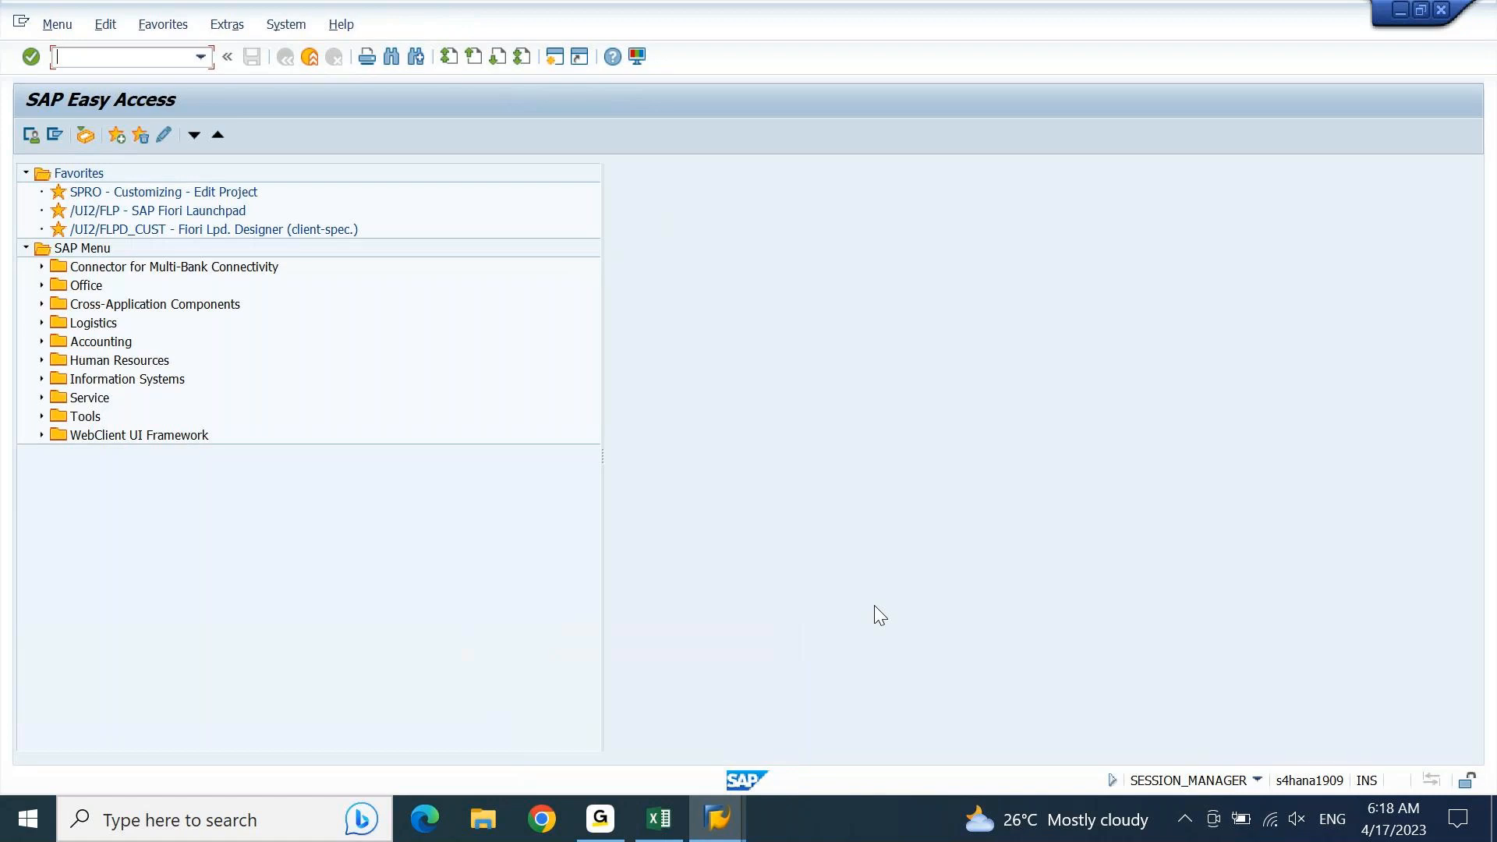
left_click(656, 825)
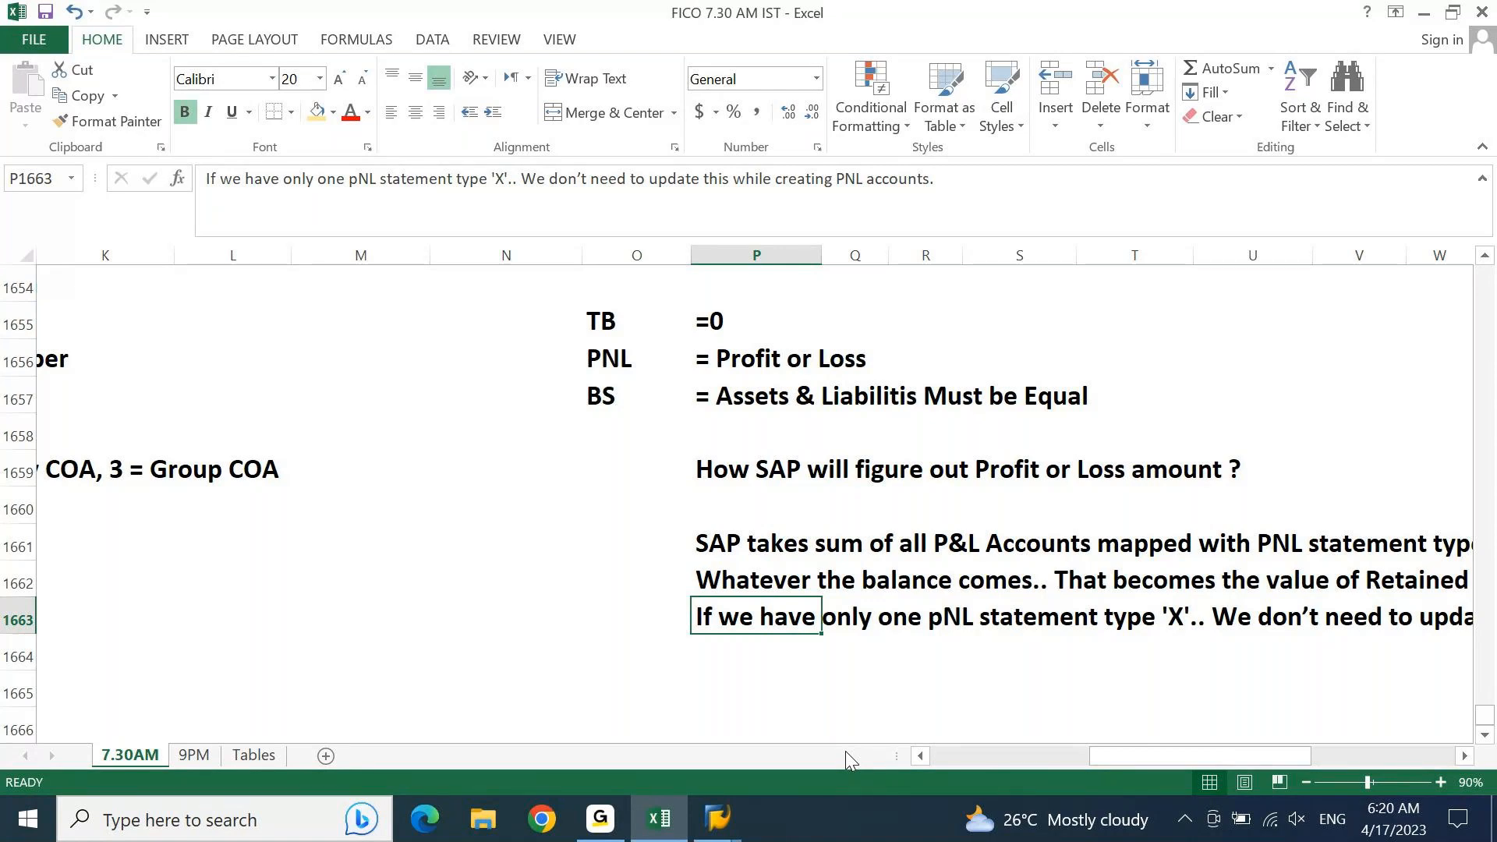
key("Home")
key("ctrl+Up")
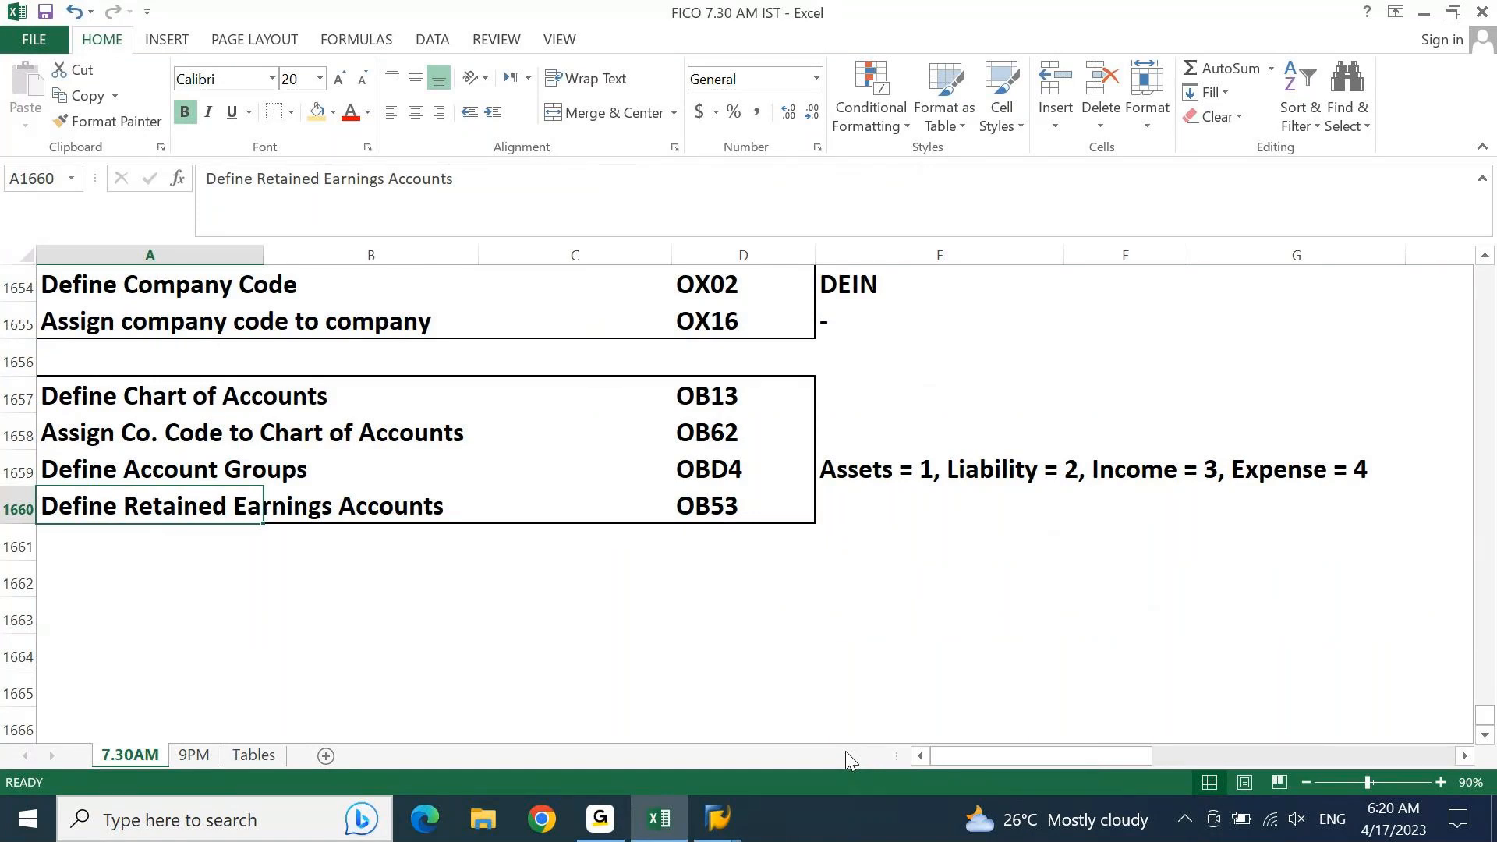
key("Down")
key("Down")
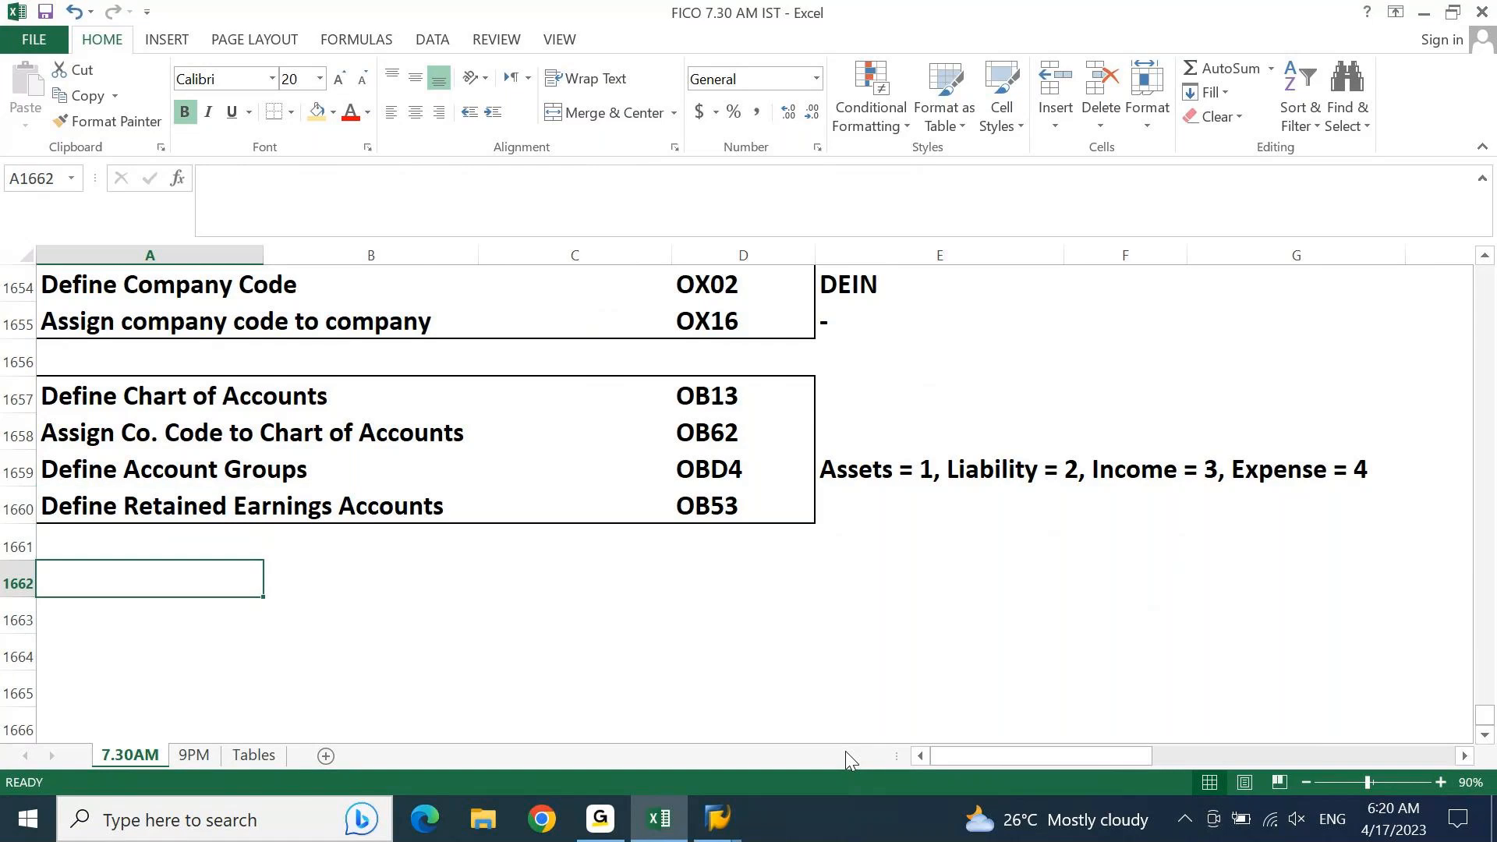
type("DOcm")
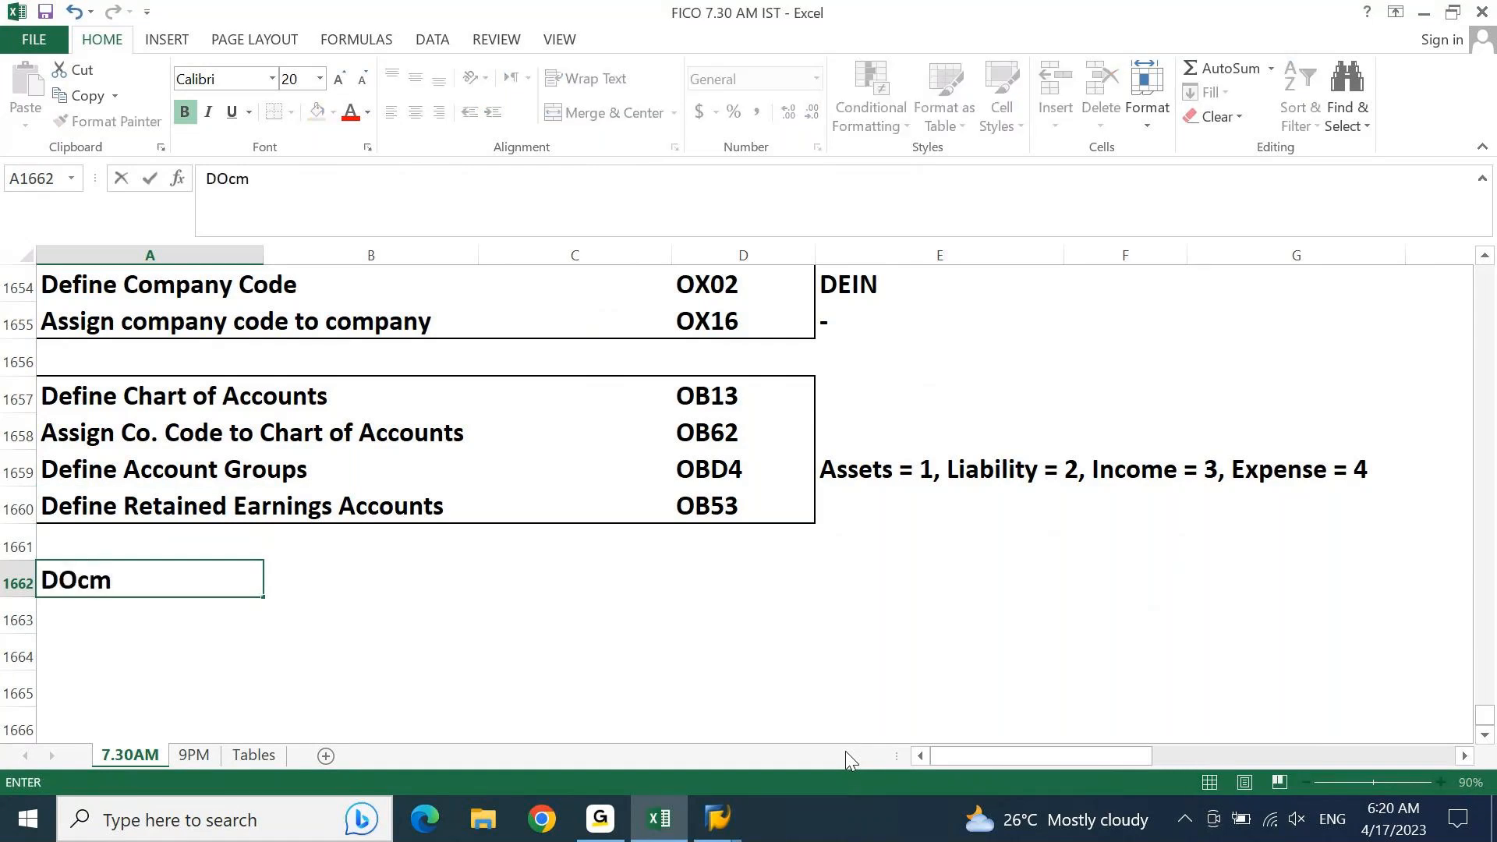
key("BackSpace")
type("ument ")
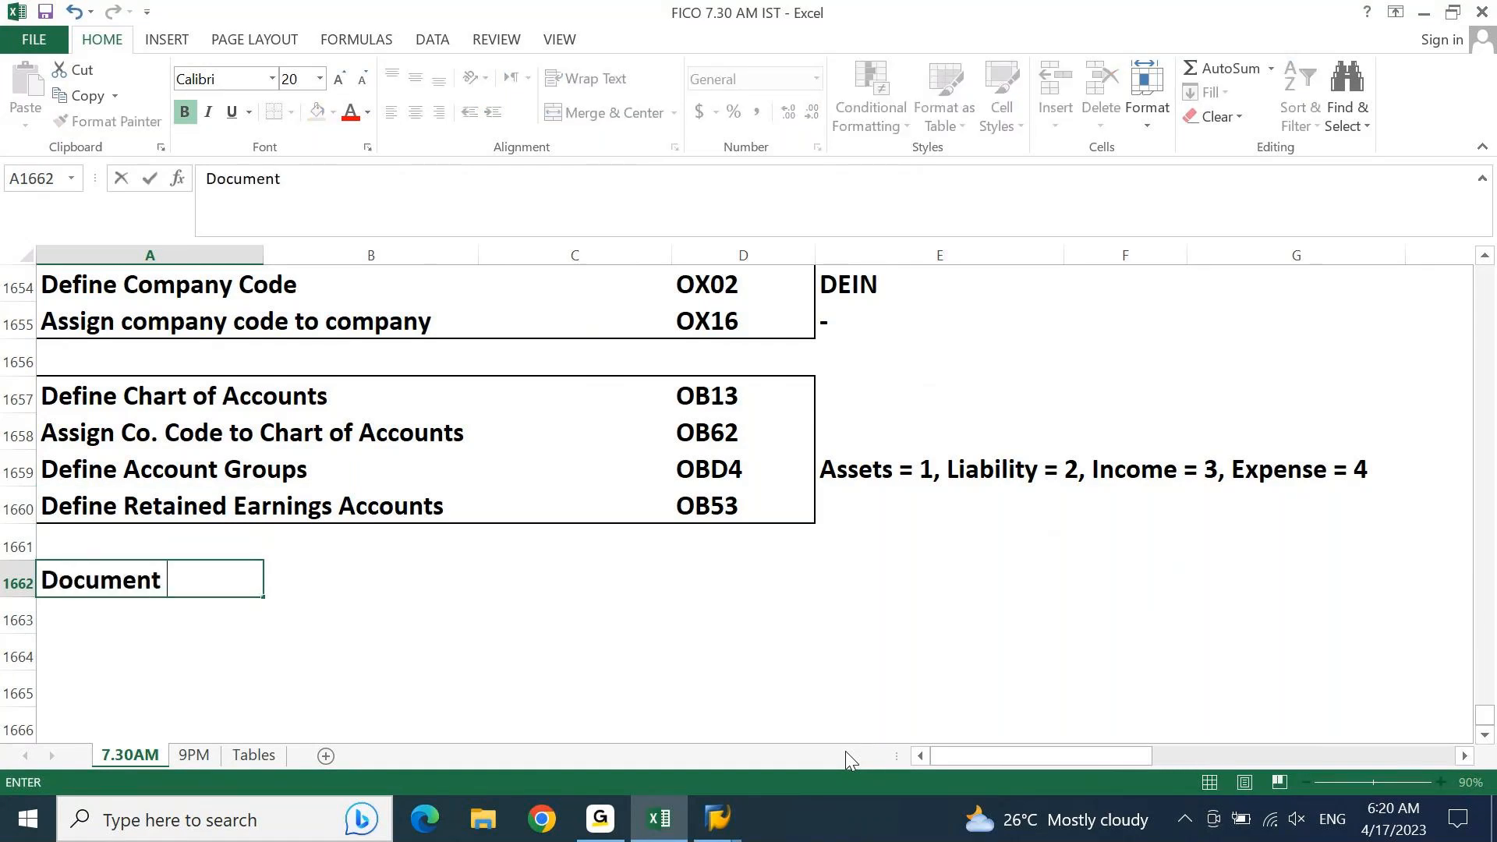
type("Splitt")
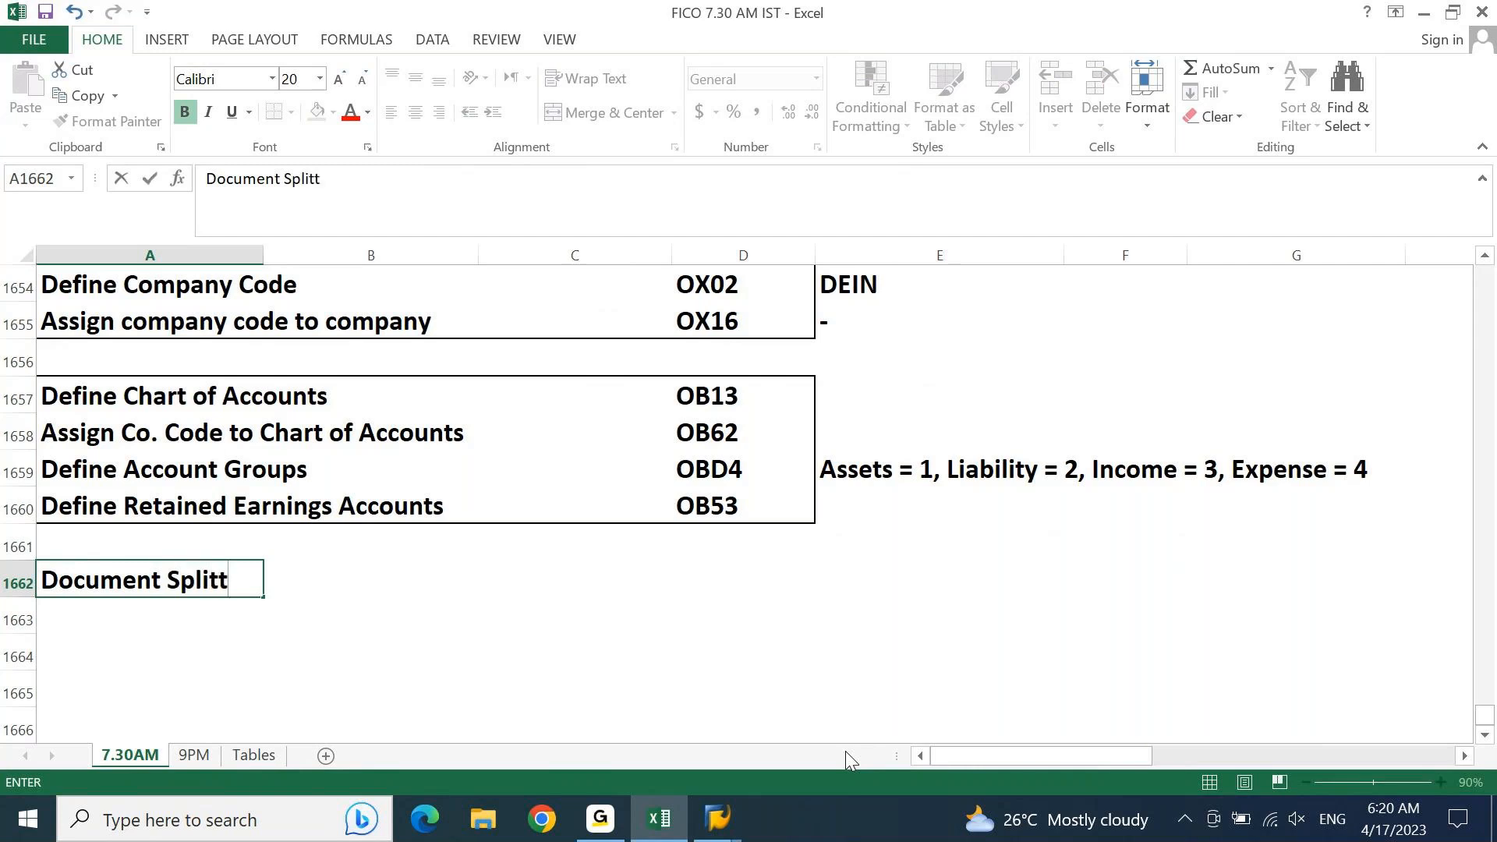
type("ing")
key("Return")
key("Up")
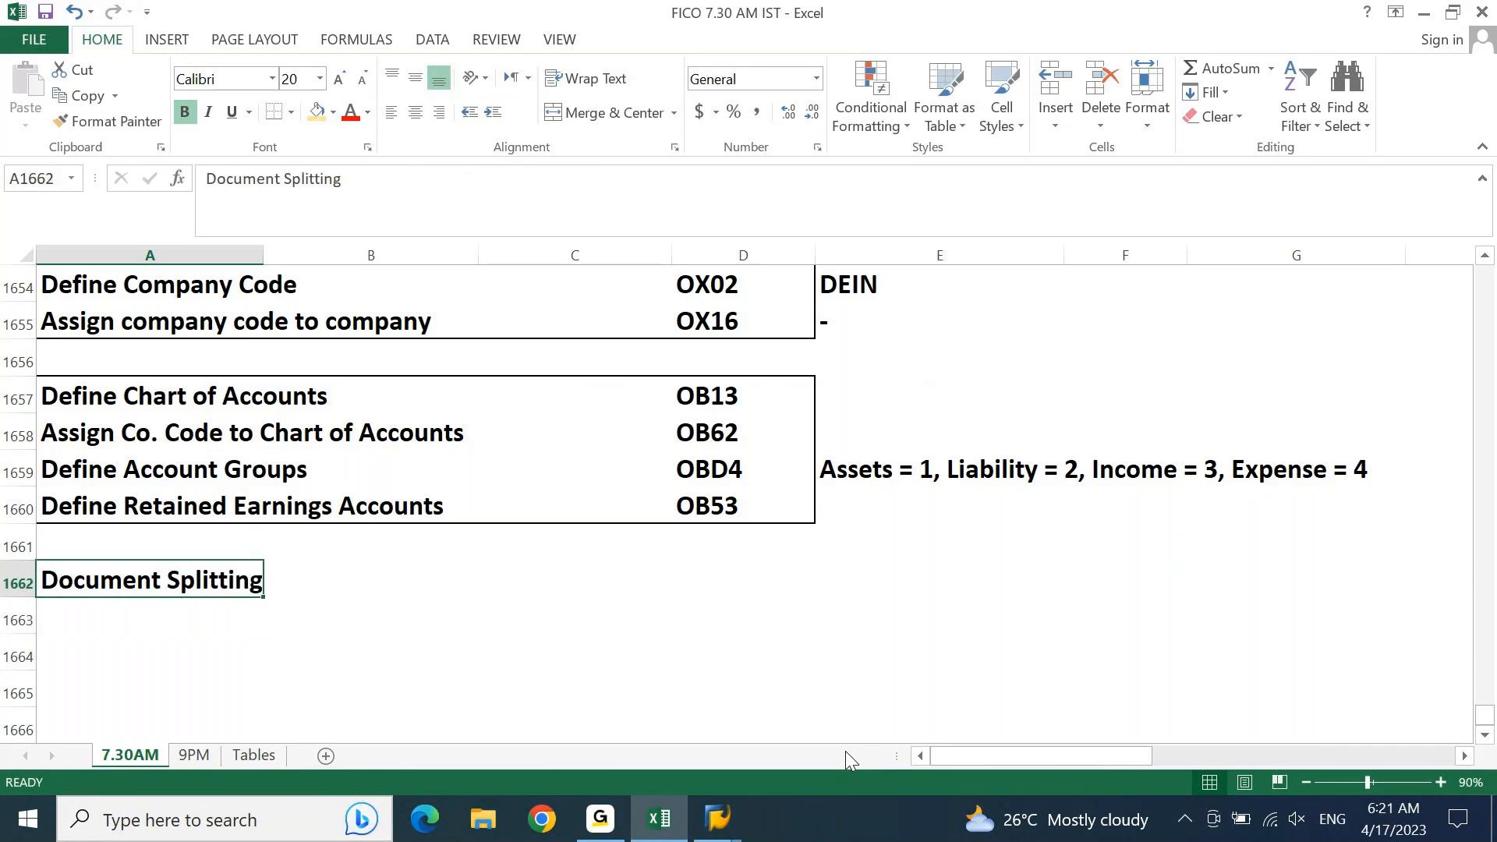
Step: Switch to SAP and open the SAP Reference IMG from the SPRO favorite
mouse_move(718, 818)
left_click(785, 721)
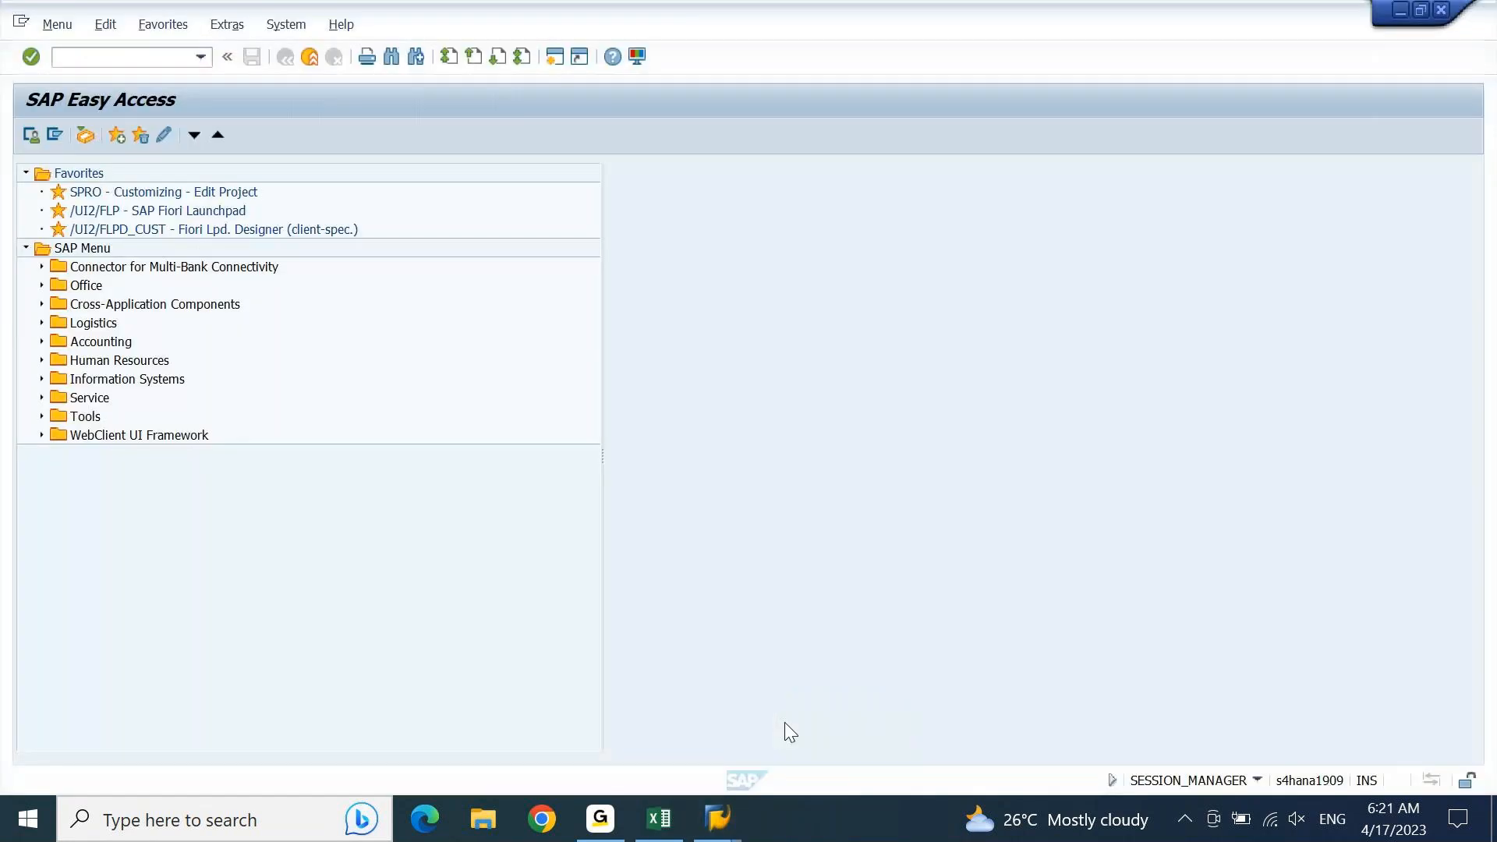
left_click(180, 193)
double_click(180, 193)
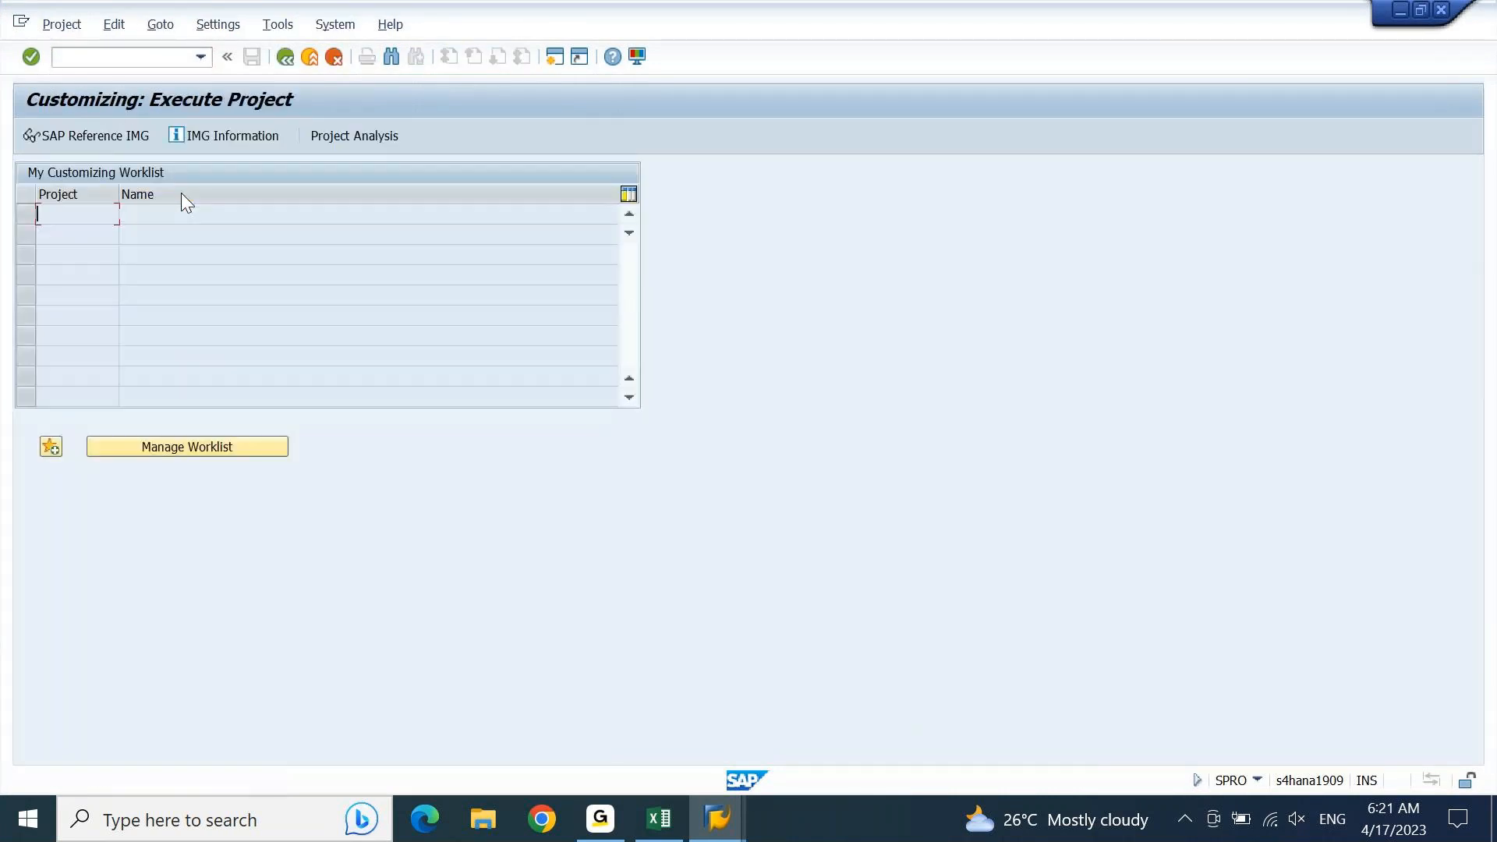
left_click(110, 138)
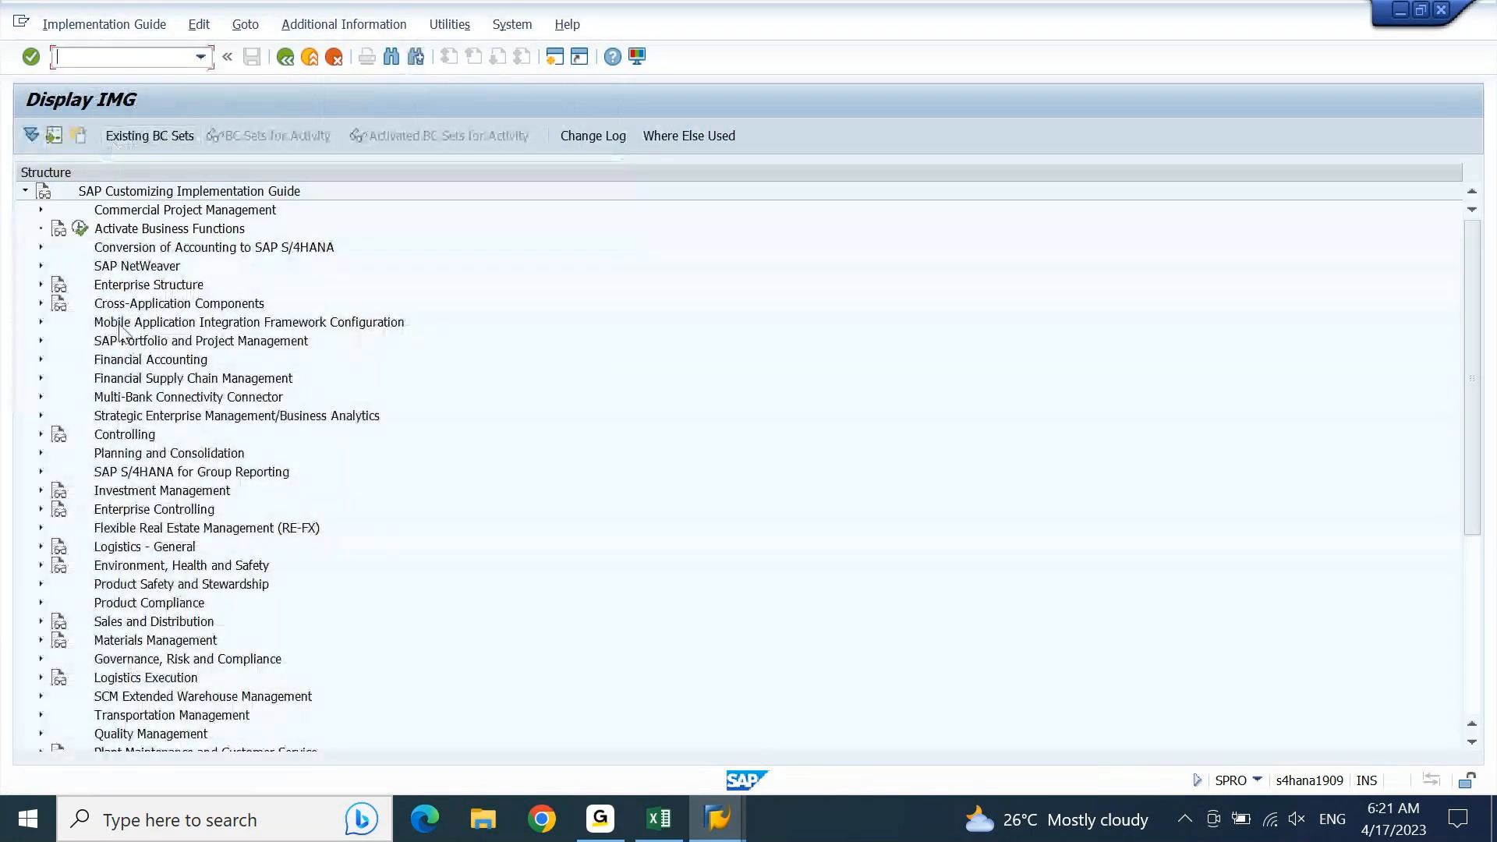
Step: Expand Financial Accounting, General Ledger Accounting, Business Transactions and Document Splitting in the IMG structure
left_click(128, 363)
double_click(128, 363)
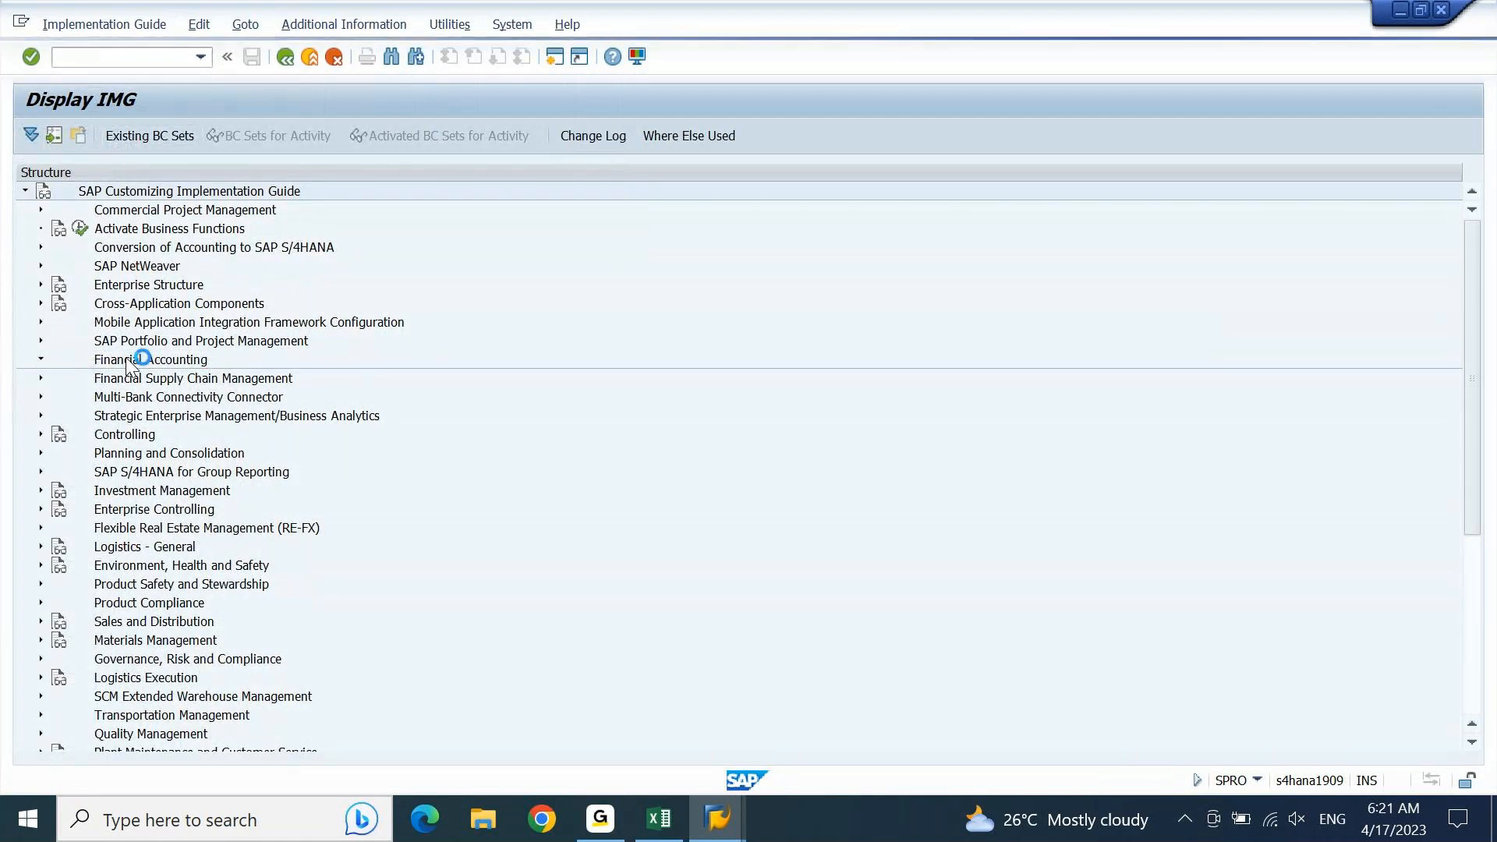
key("Down")
key("Down")
key("Right")
key("Down")
key("Down")
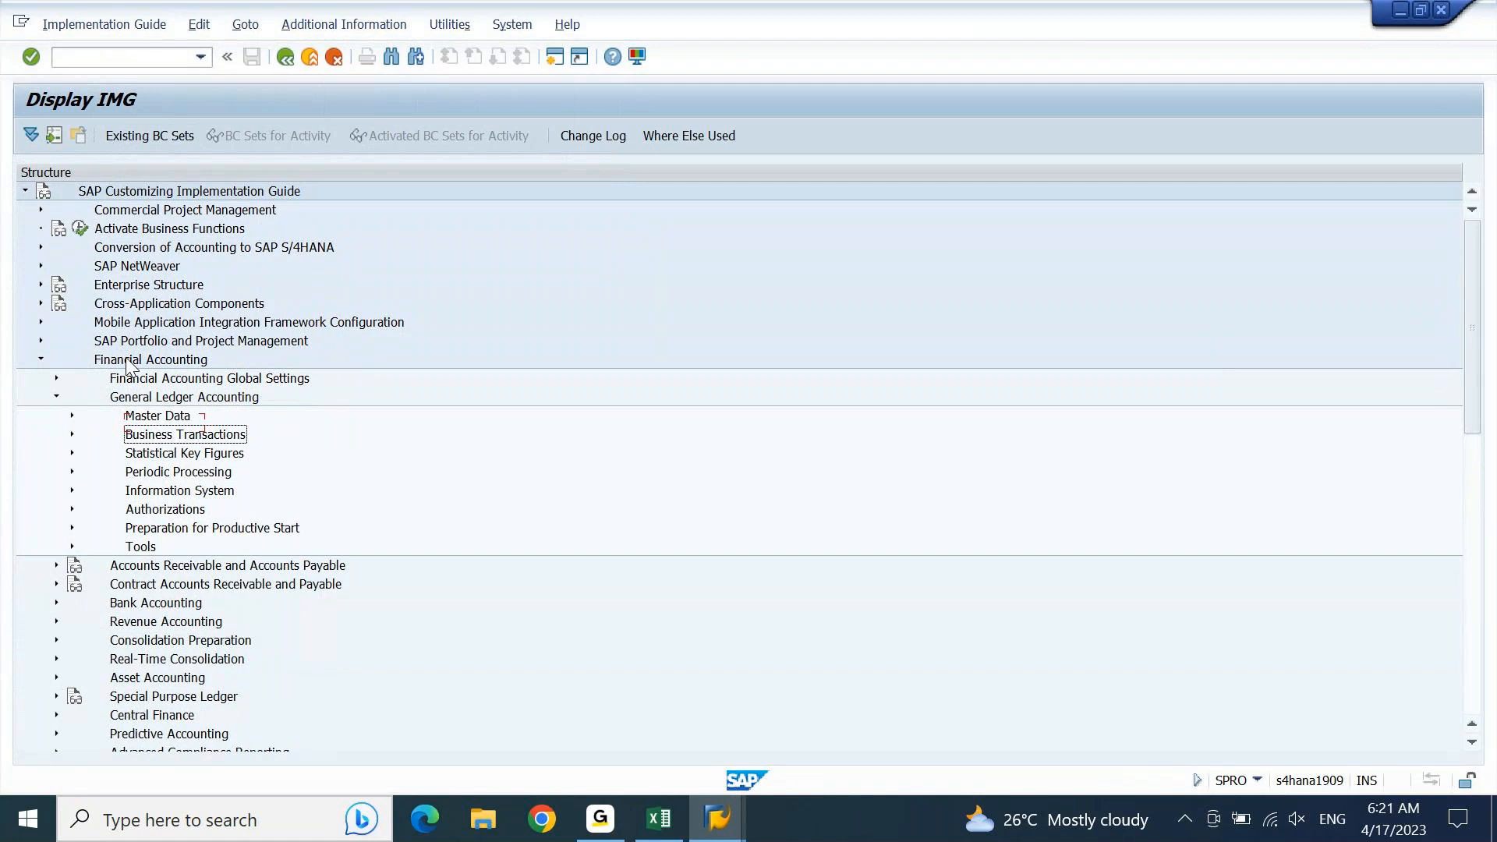
key("Right")
key("Down")
key("Down")
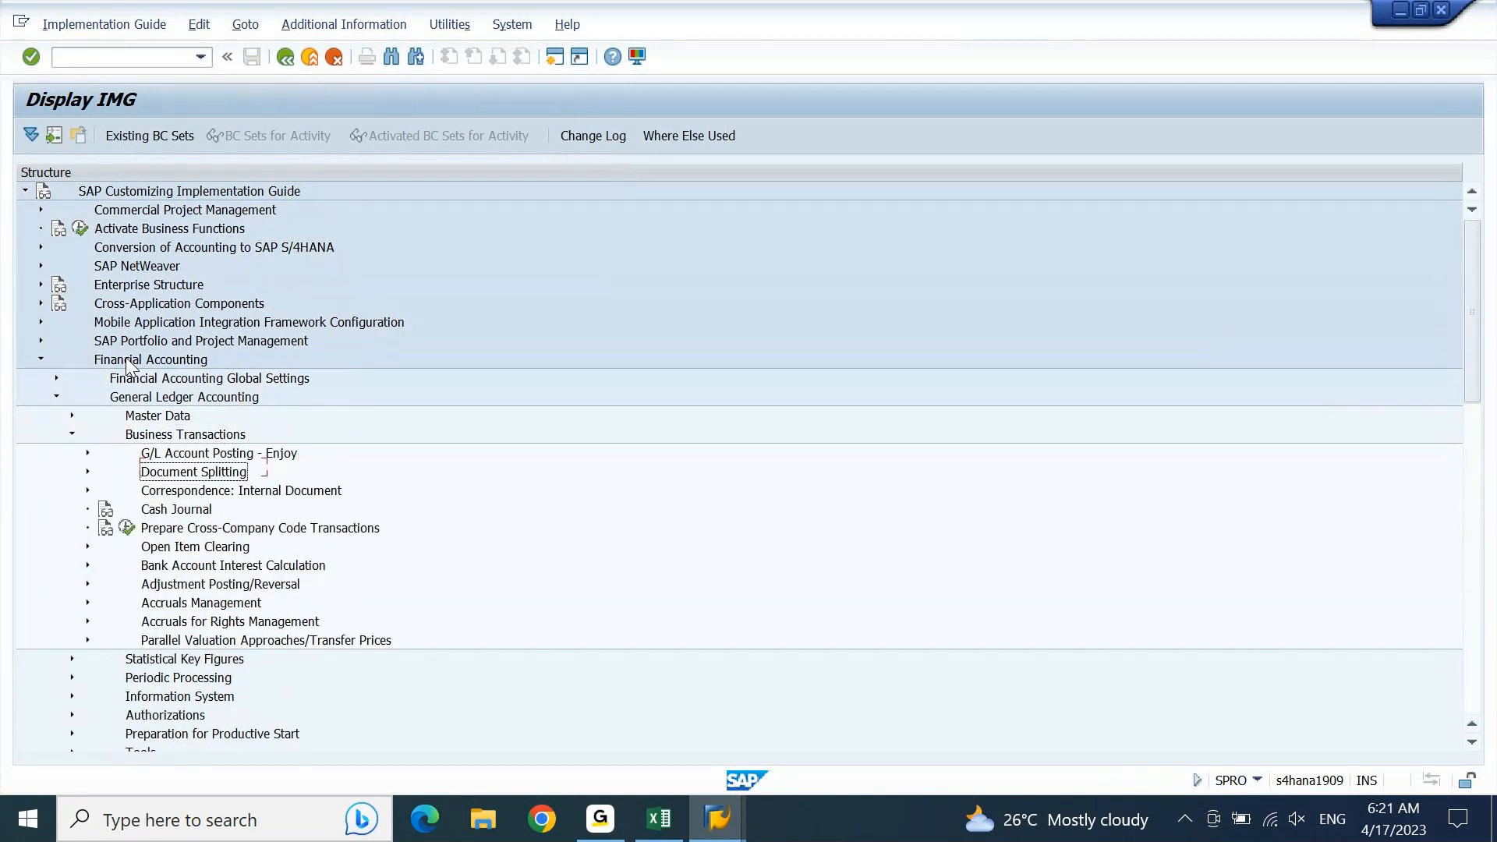
key("Right")
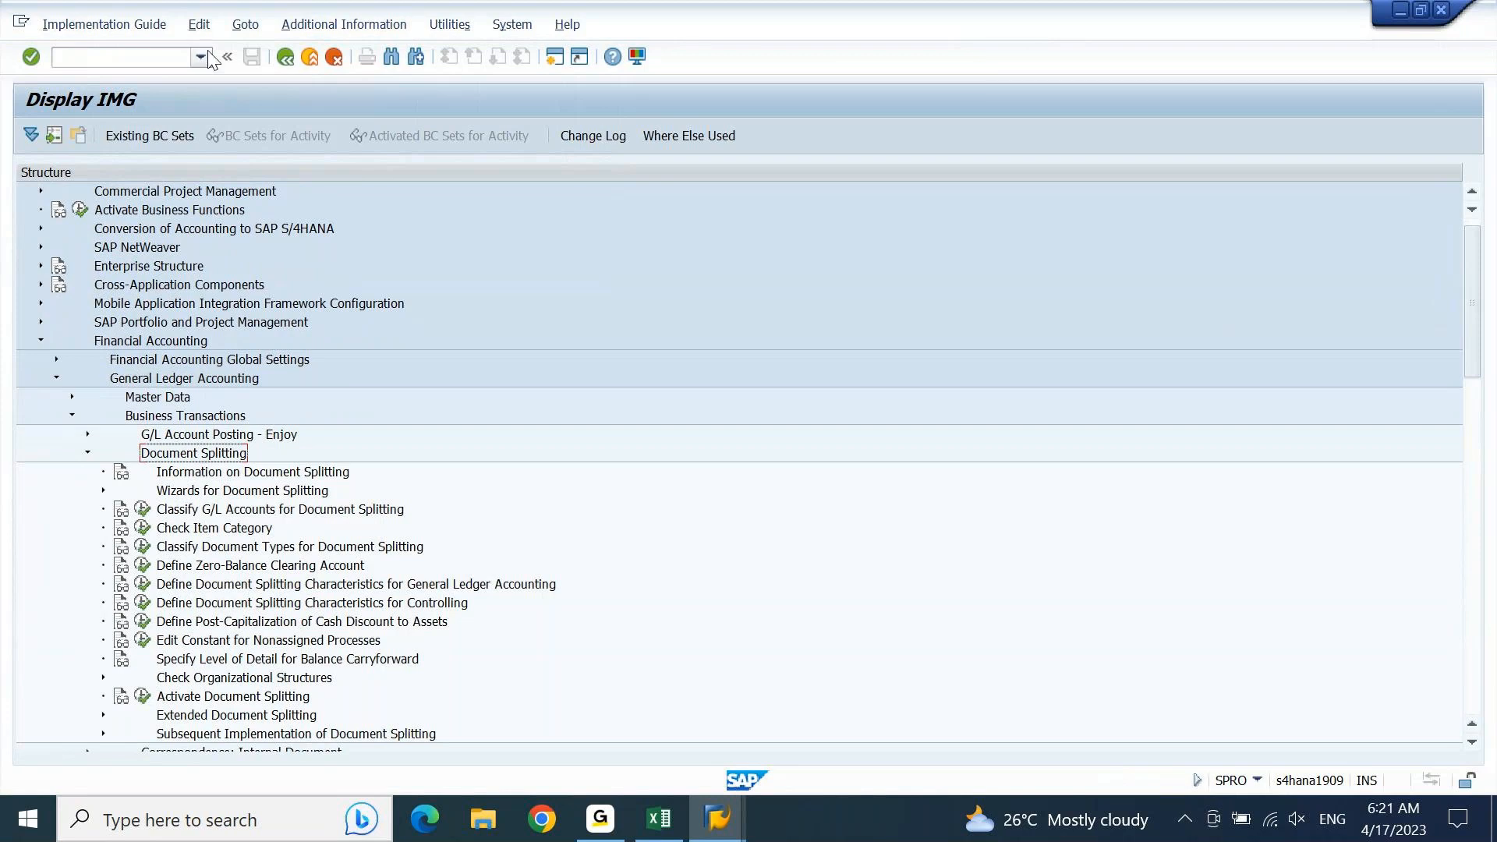
Step: Display the IMG activity keys as additional information in the structure and widen their column
left_click(304, 31)
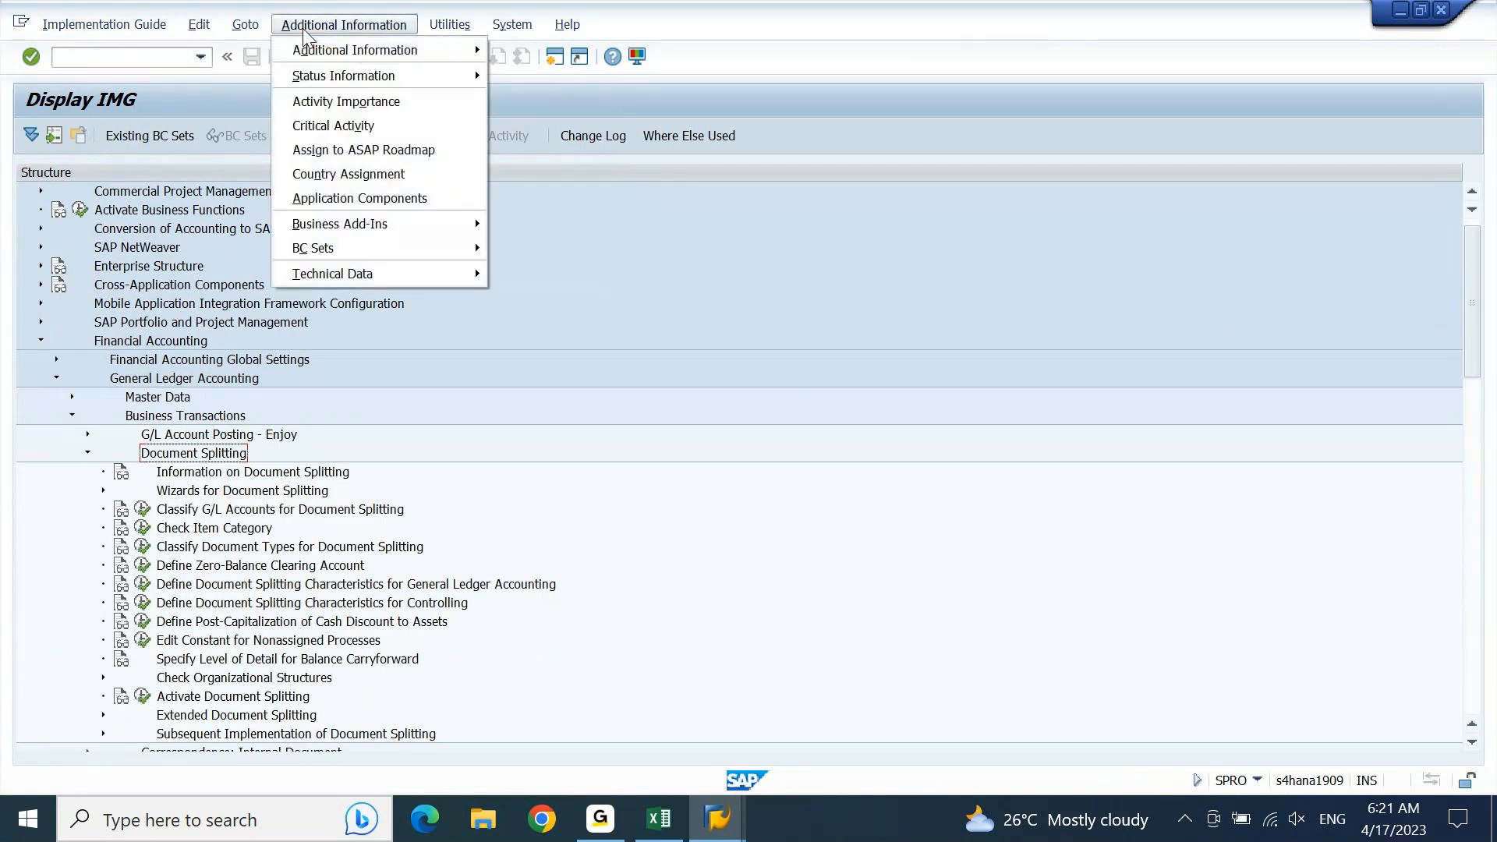
mouse_move(318, 43)
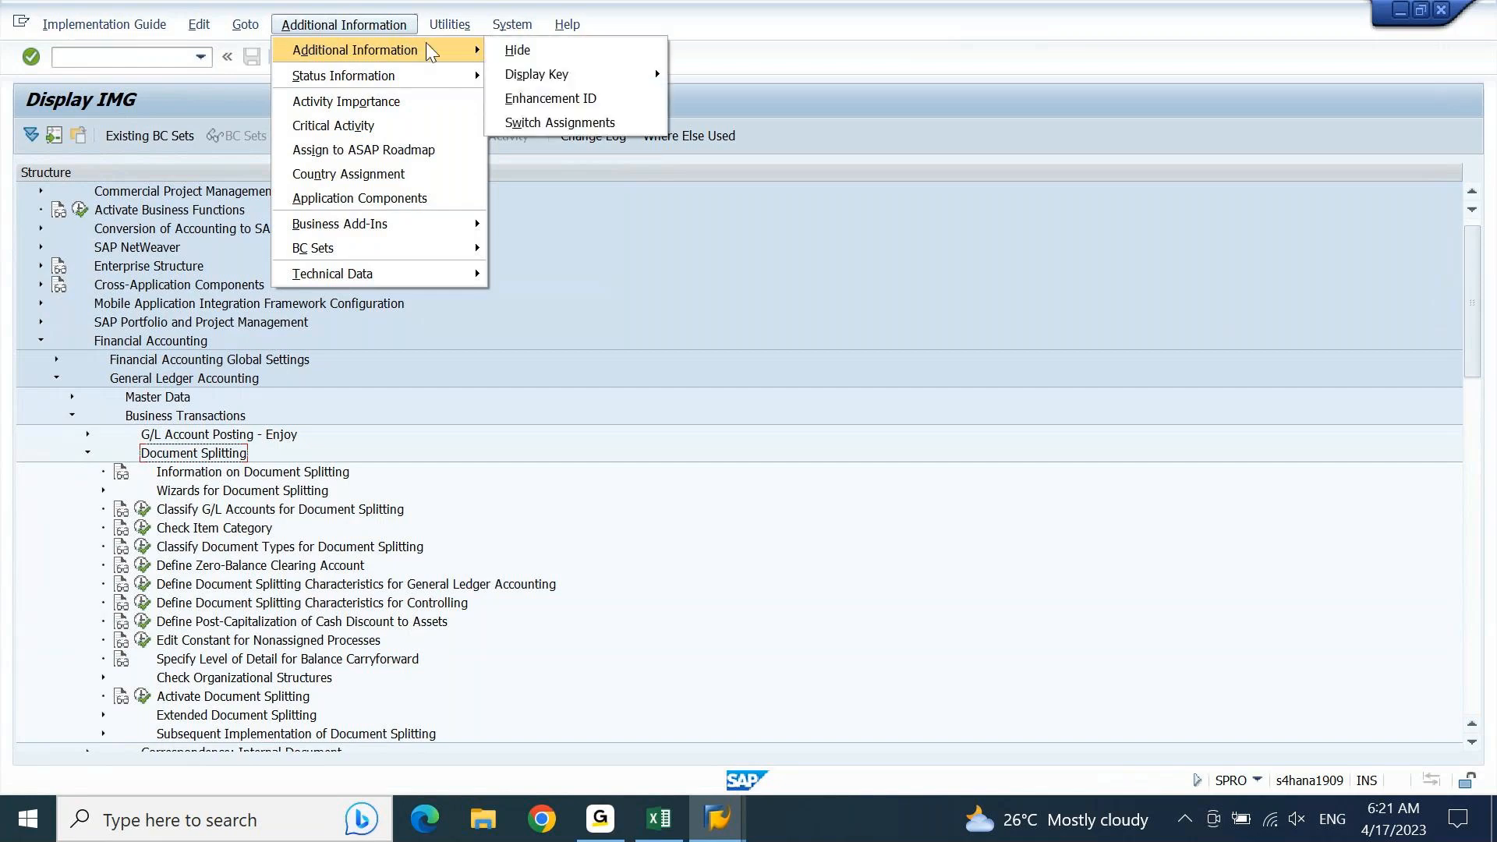
mouse_move(655, 69)
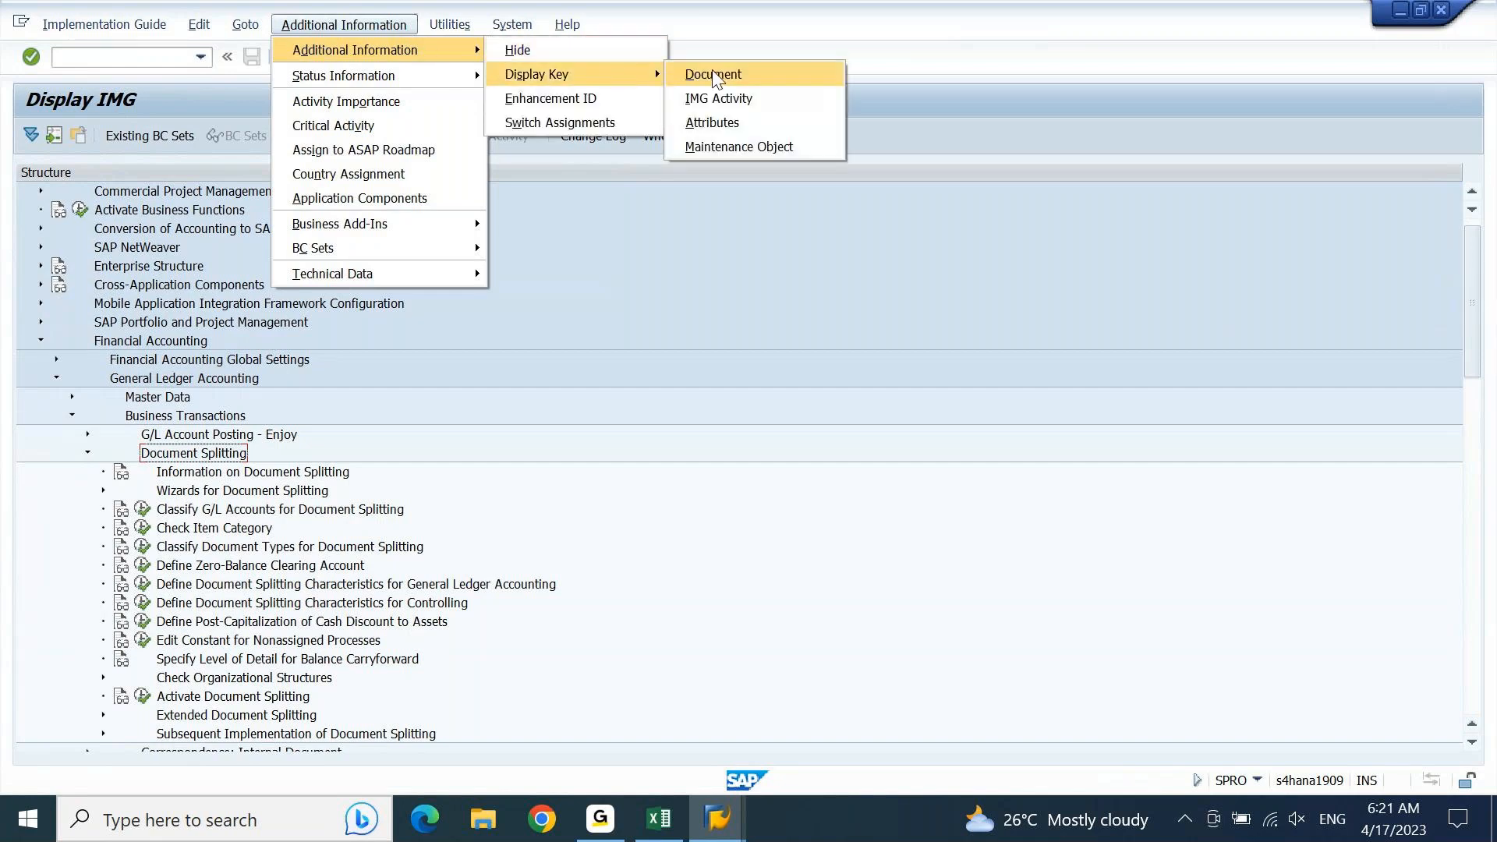
left_click(726, 98)
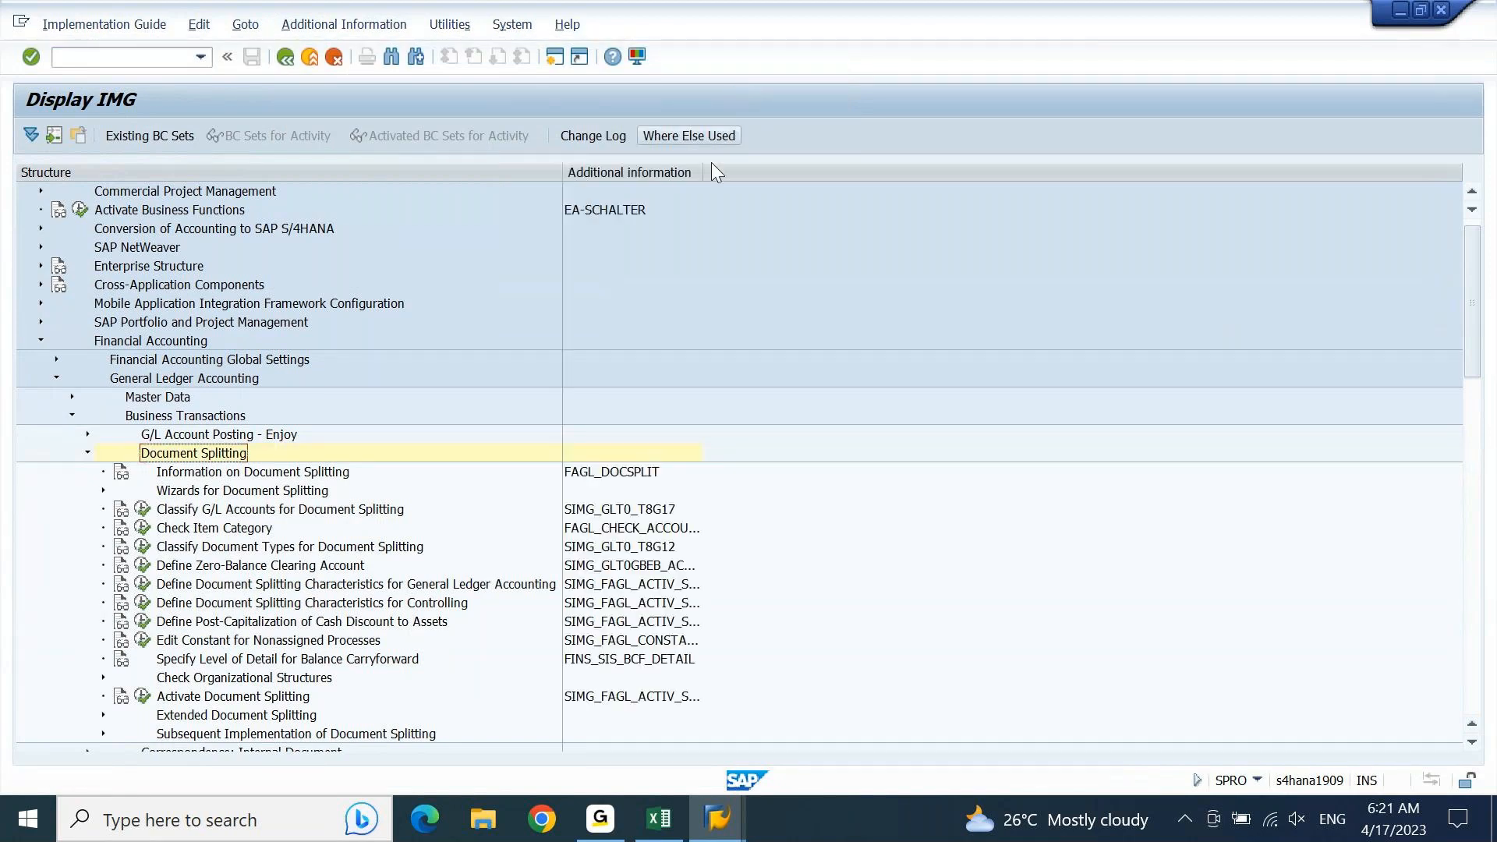
left_click_drag(704, 173, 865, 176)
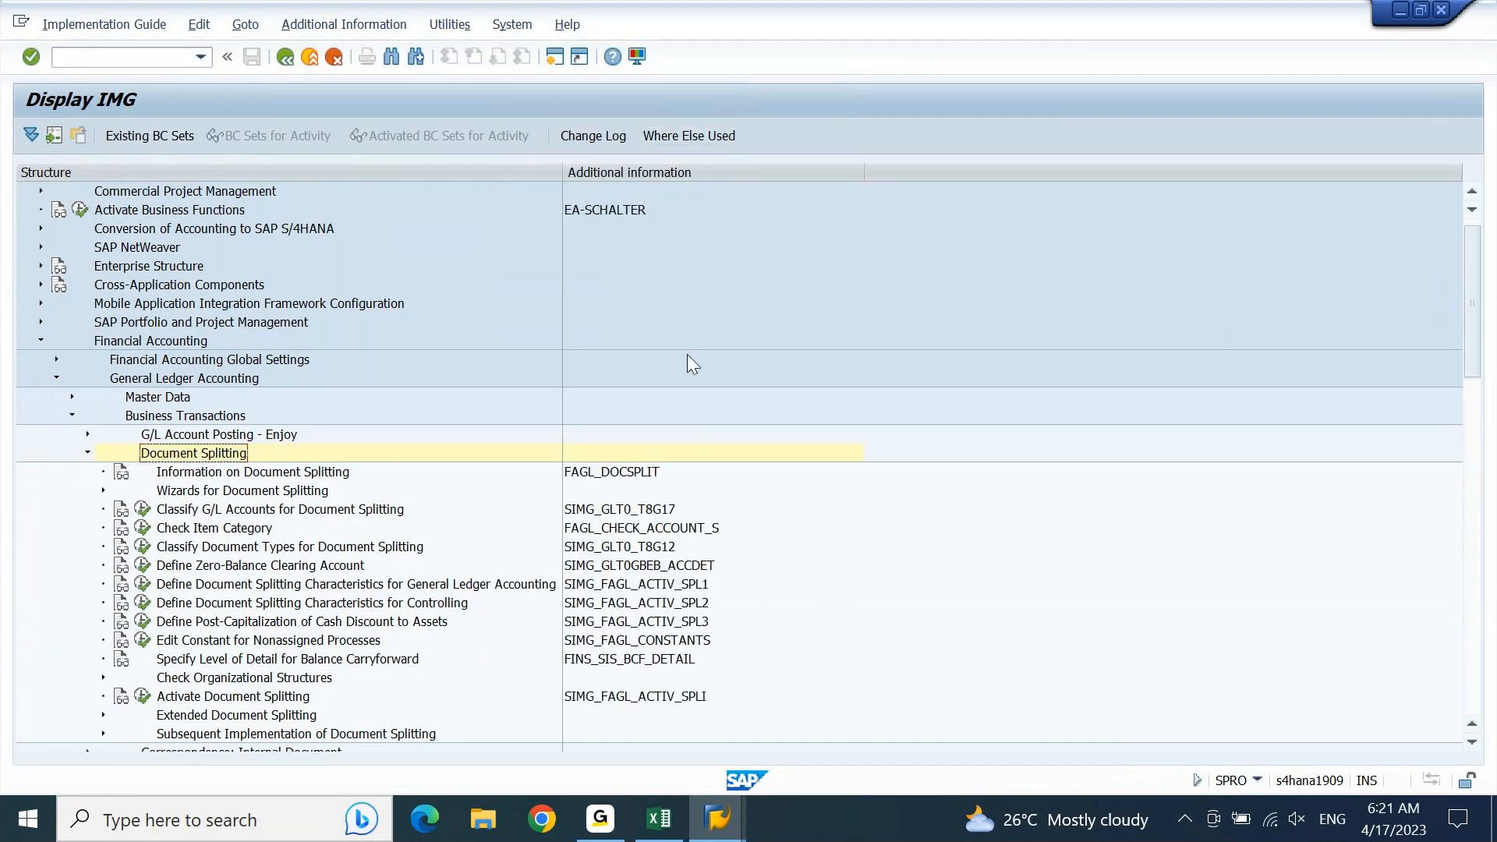
Step: Copy the activity name "Classify G/L Accounts for Document Splitting" from SAP into A1663 of the Excel sheet
left_click(237, 513)
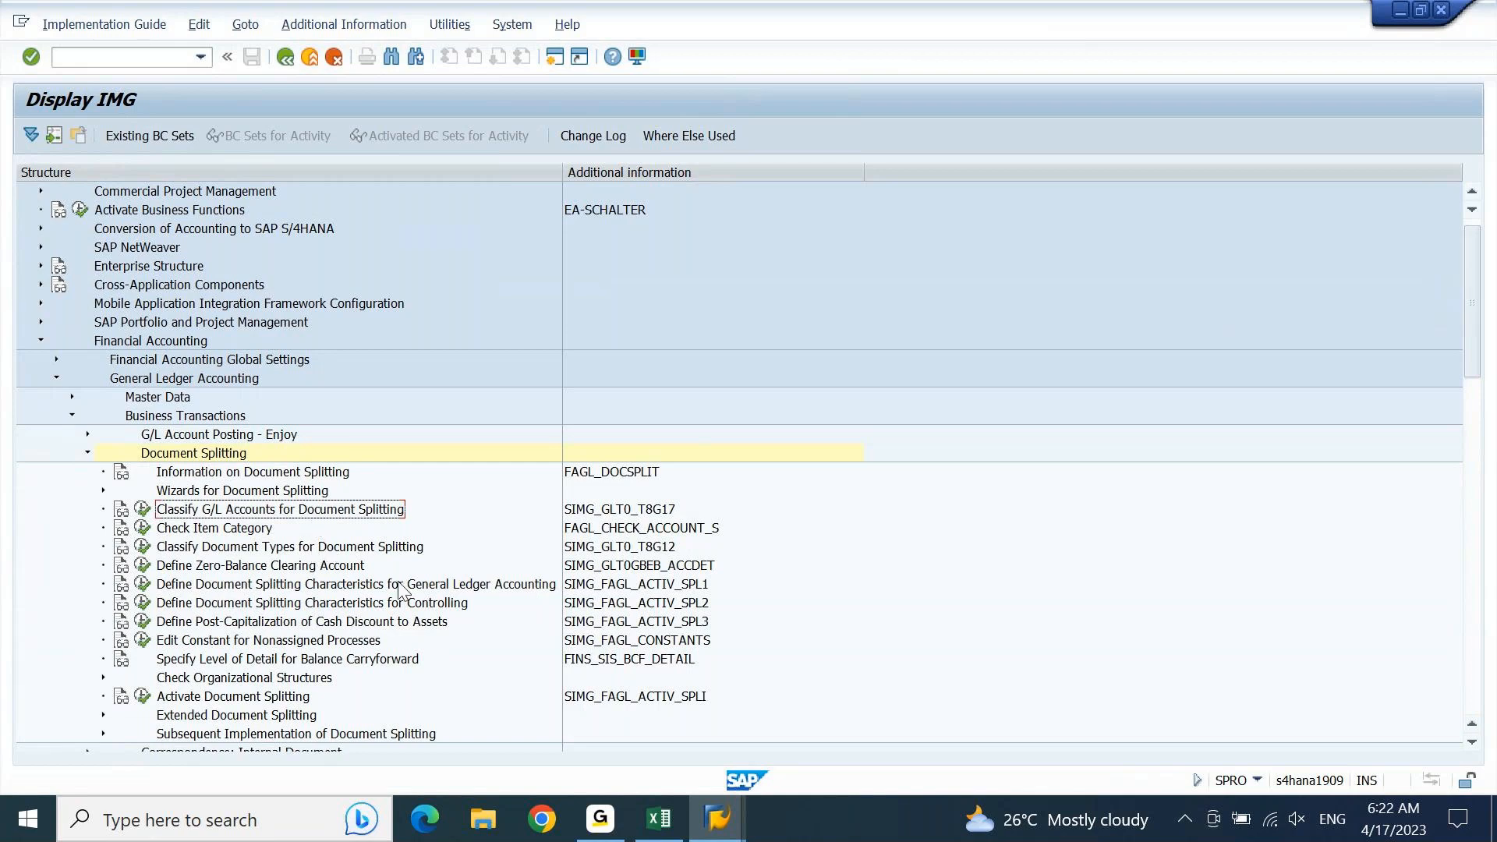
left_click(661, 818)
key("Down")
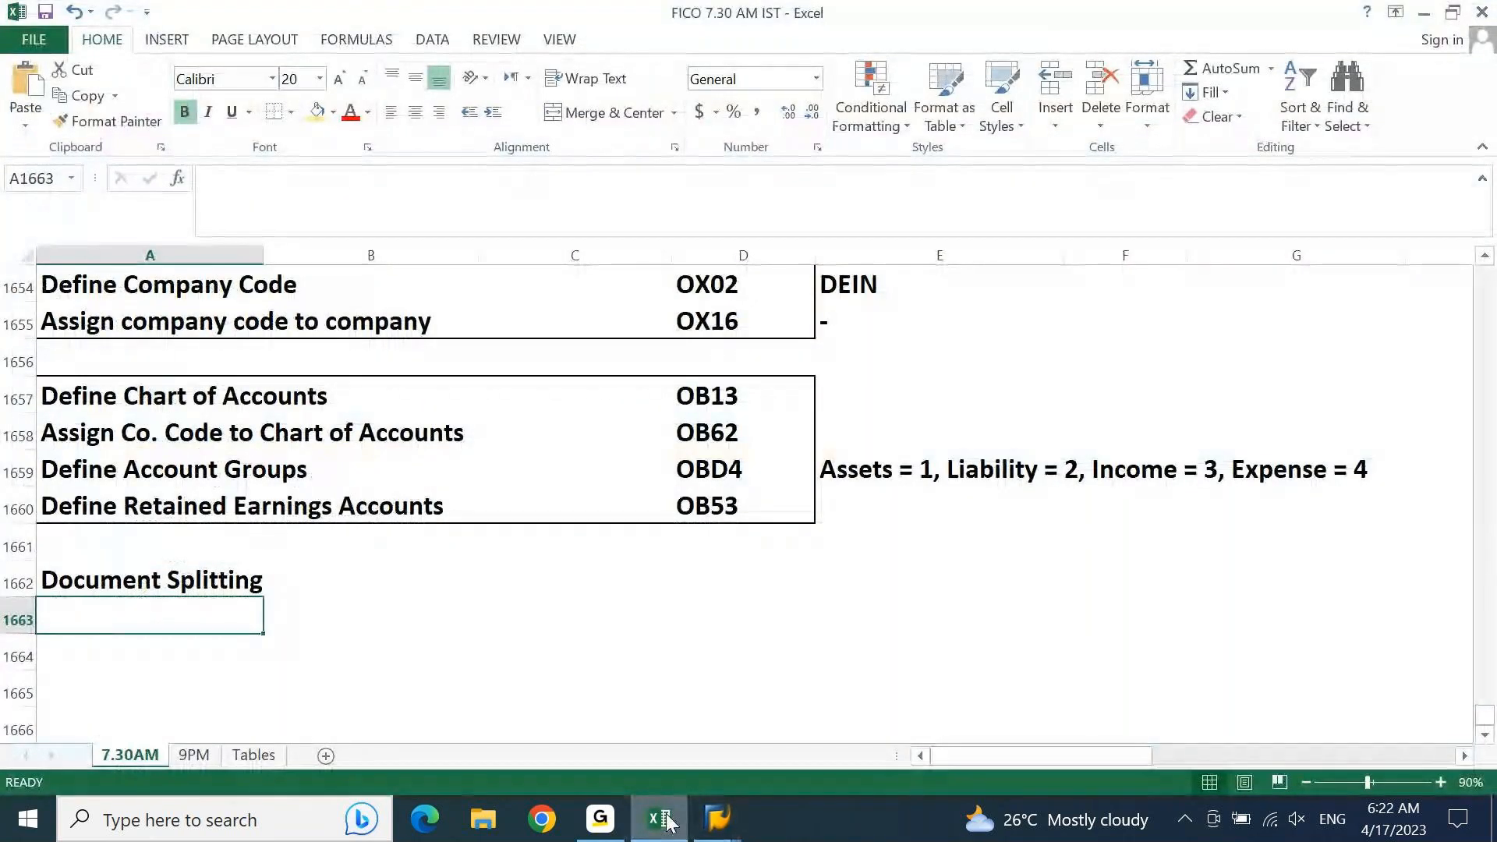
type("Classify G/L Accounts for Document Splitting")
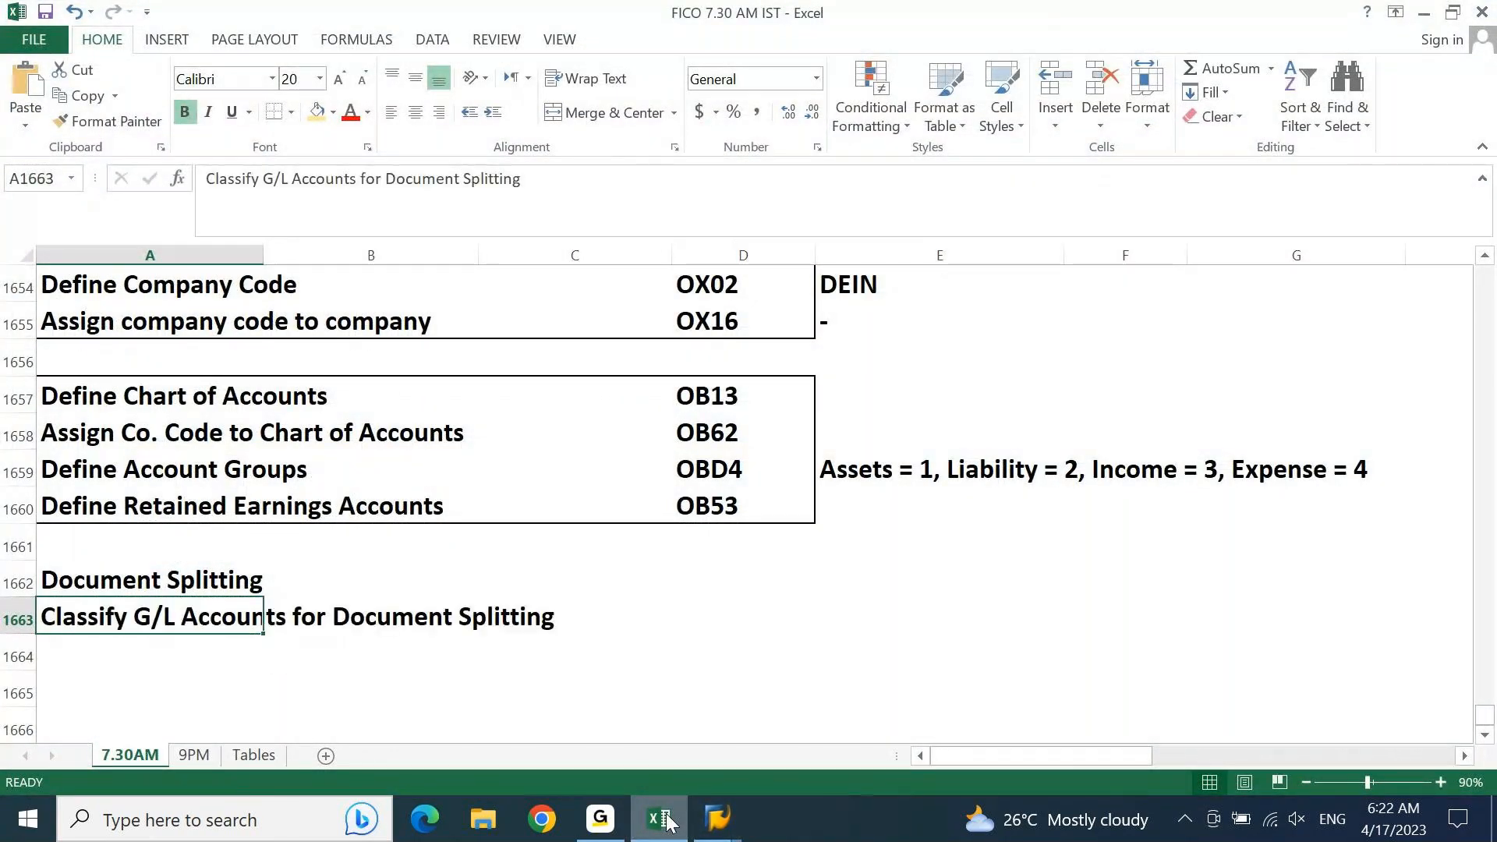
Step: Enter "SPRO-IMG" in D1663 as the transaction for classifying G/L accounts
key("Right")
key("Right")
key("Right")
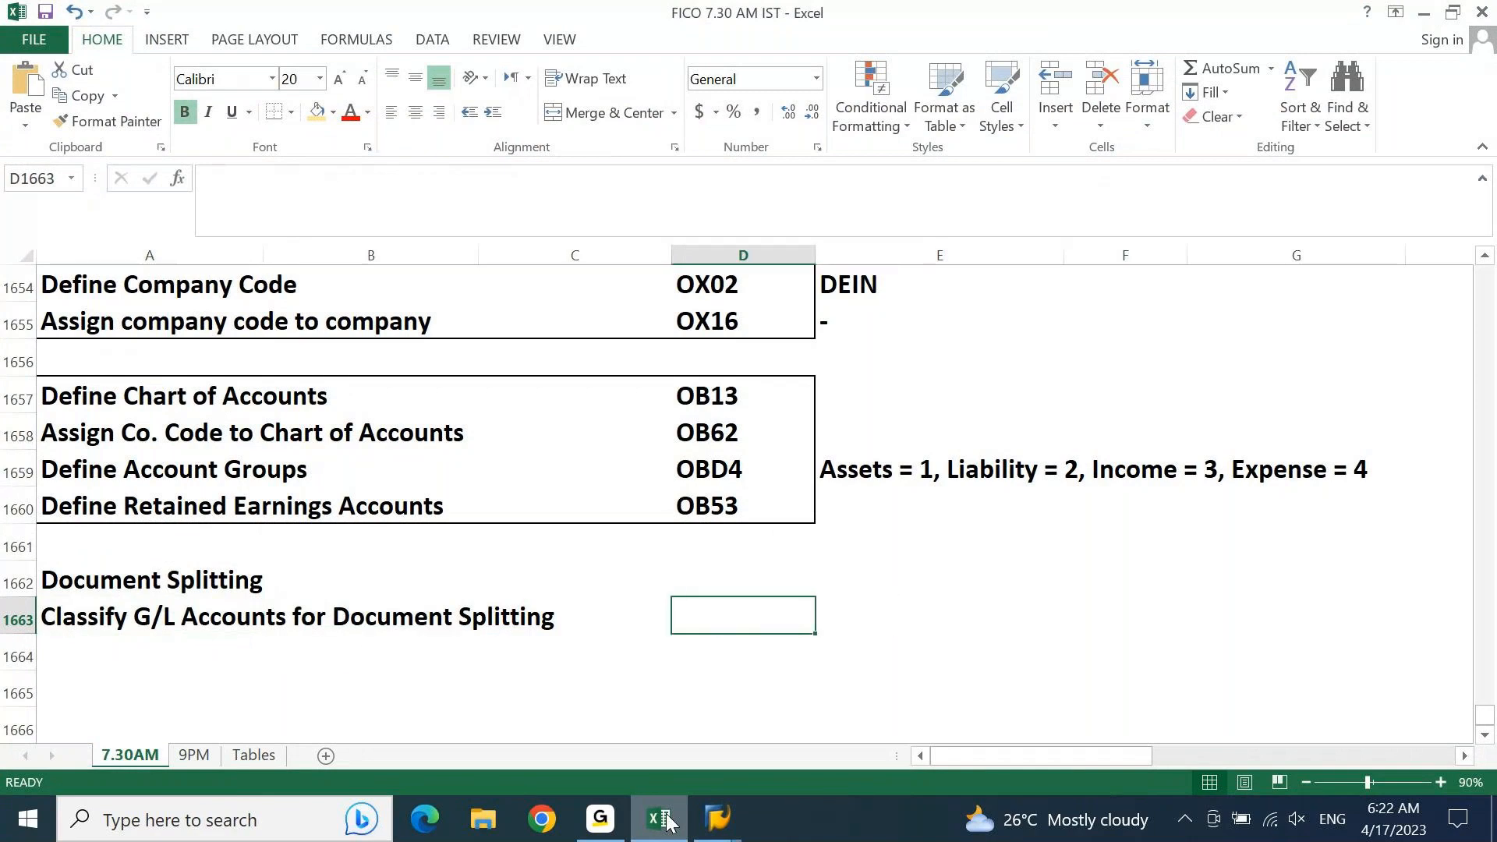
type("SPRO")
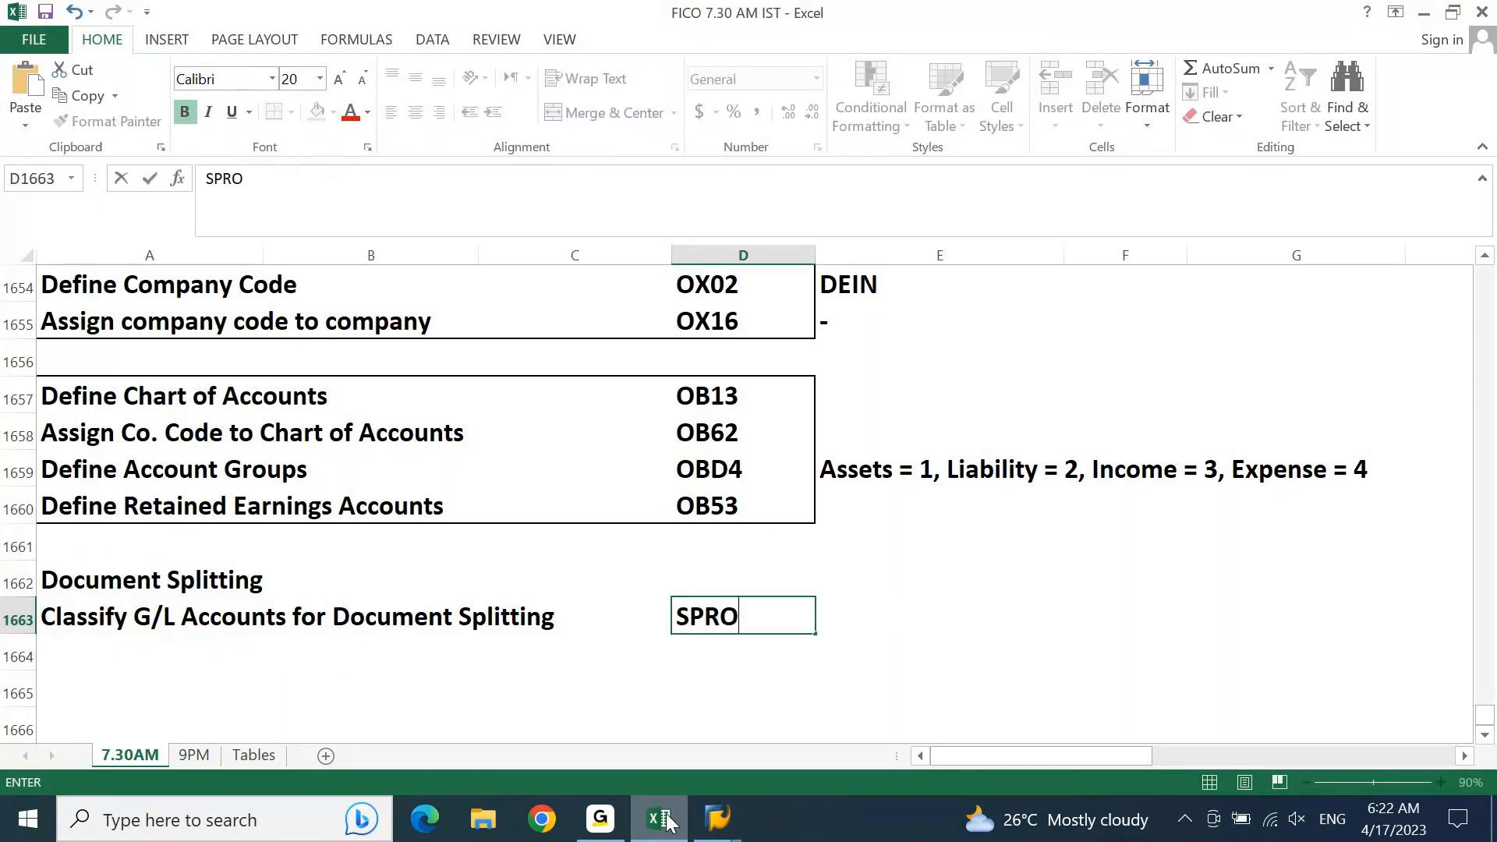
type("-IMG")
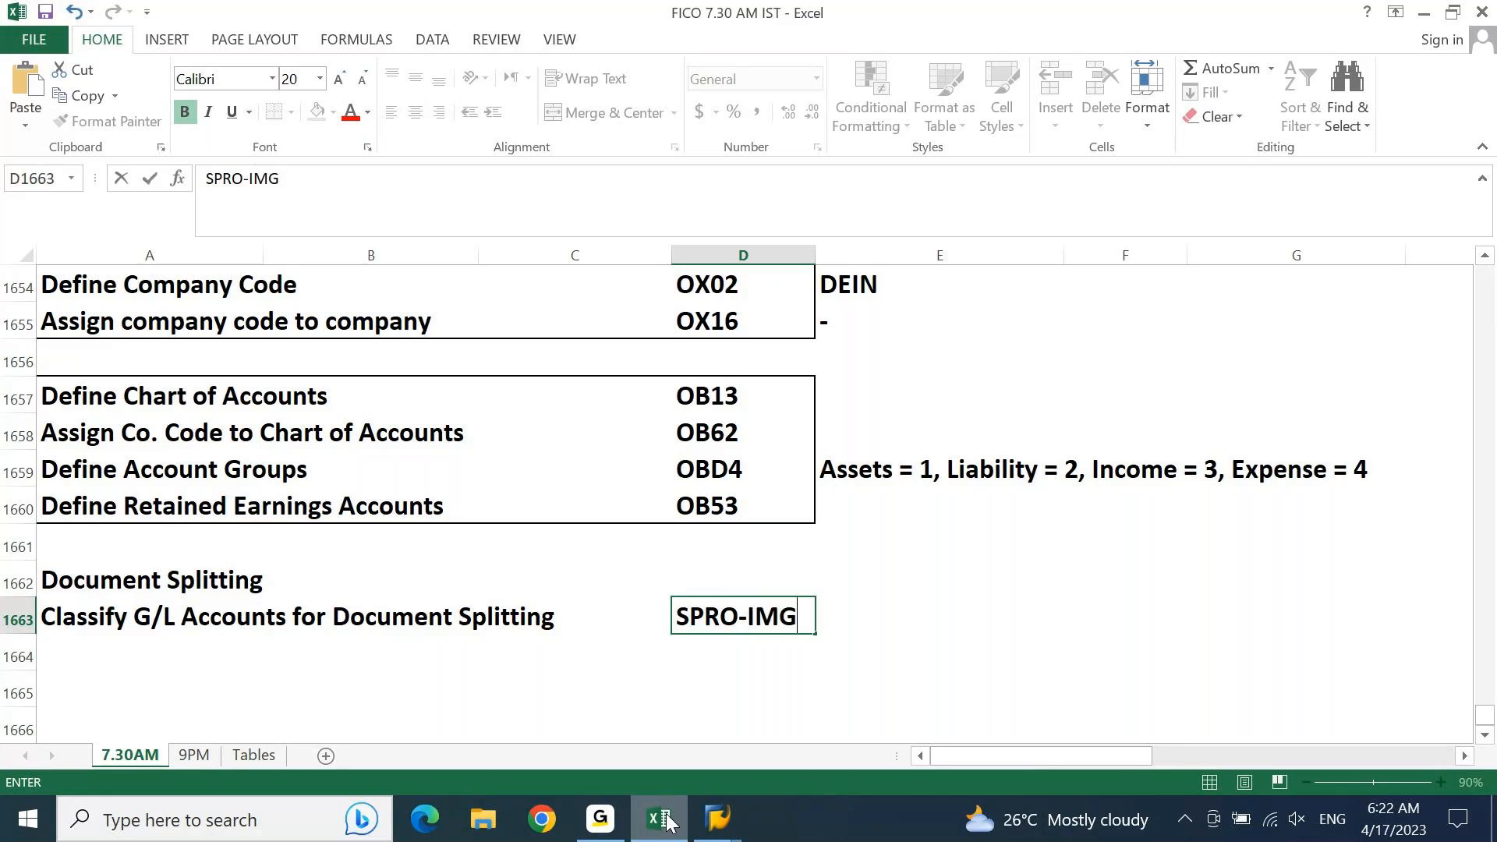
key("Return")
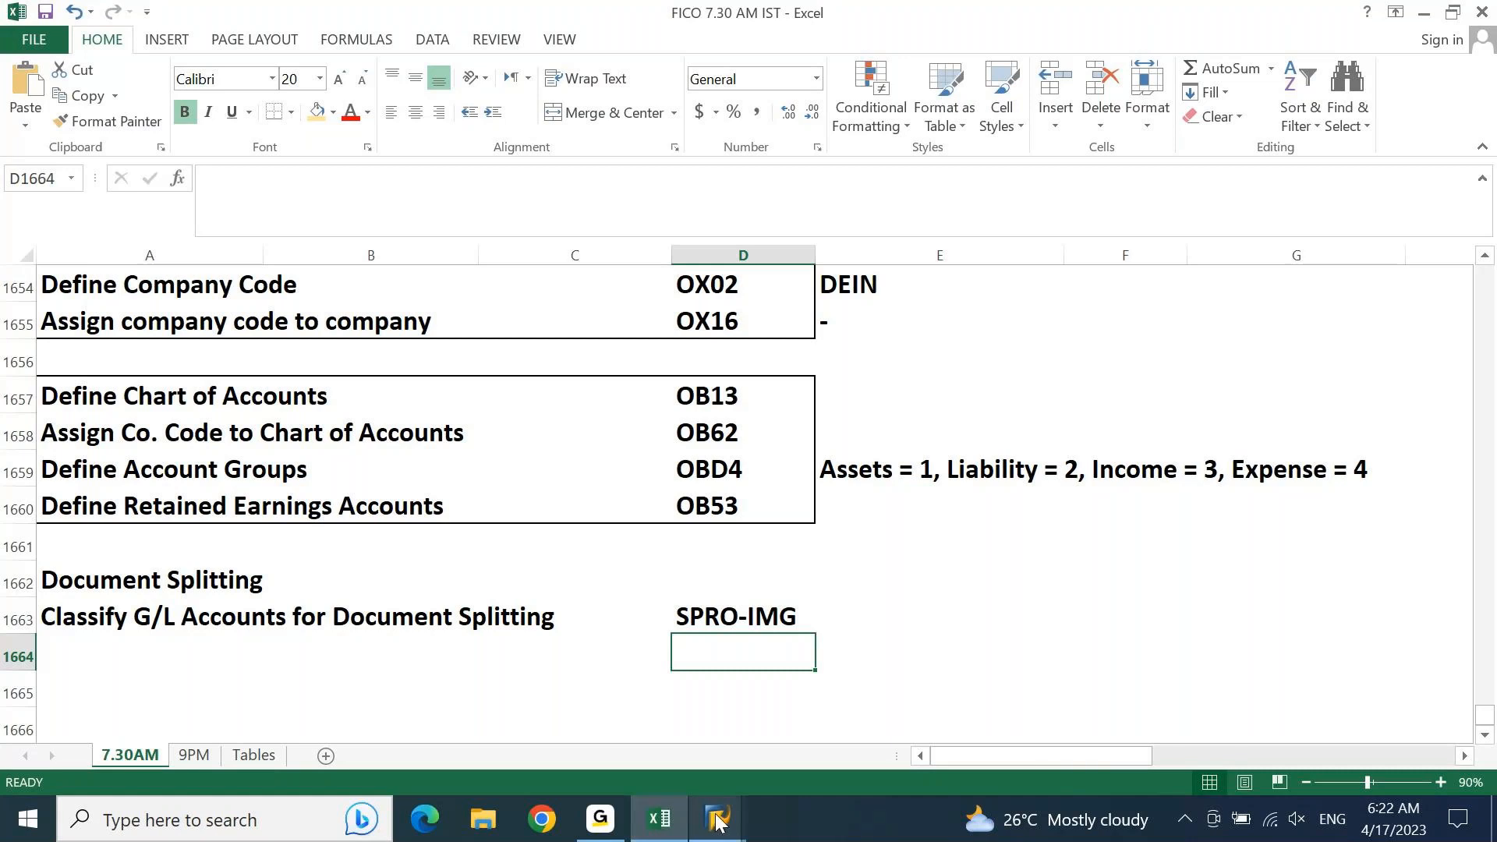
Step: Switch to SAP, execute Classify G/L Accounts for Document Splitting for chart of accounts DEGR, and start new entries
mouse_move(717, 820)
left_click(760, 713)
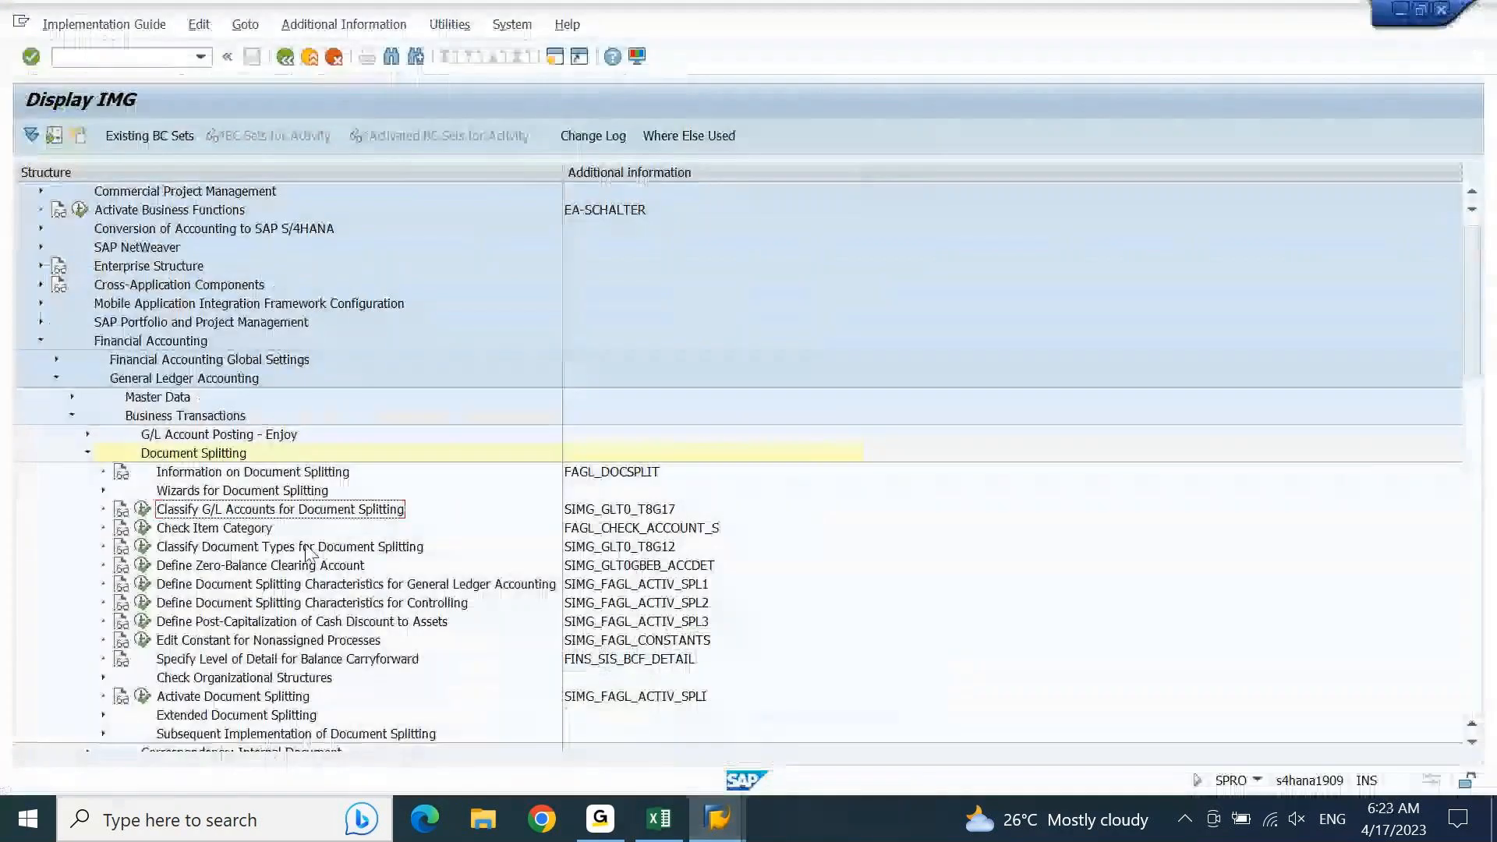
left_click(143, 509)
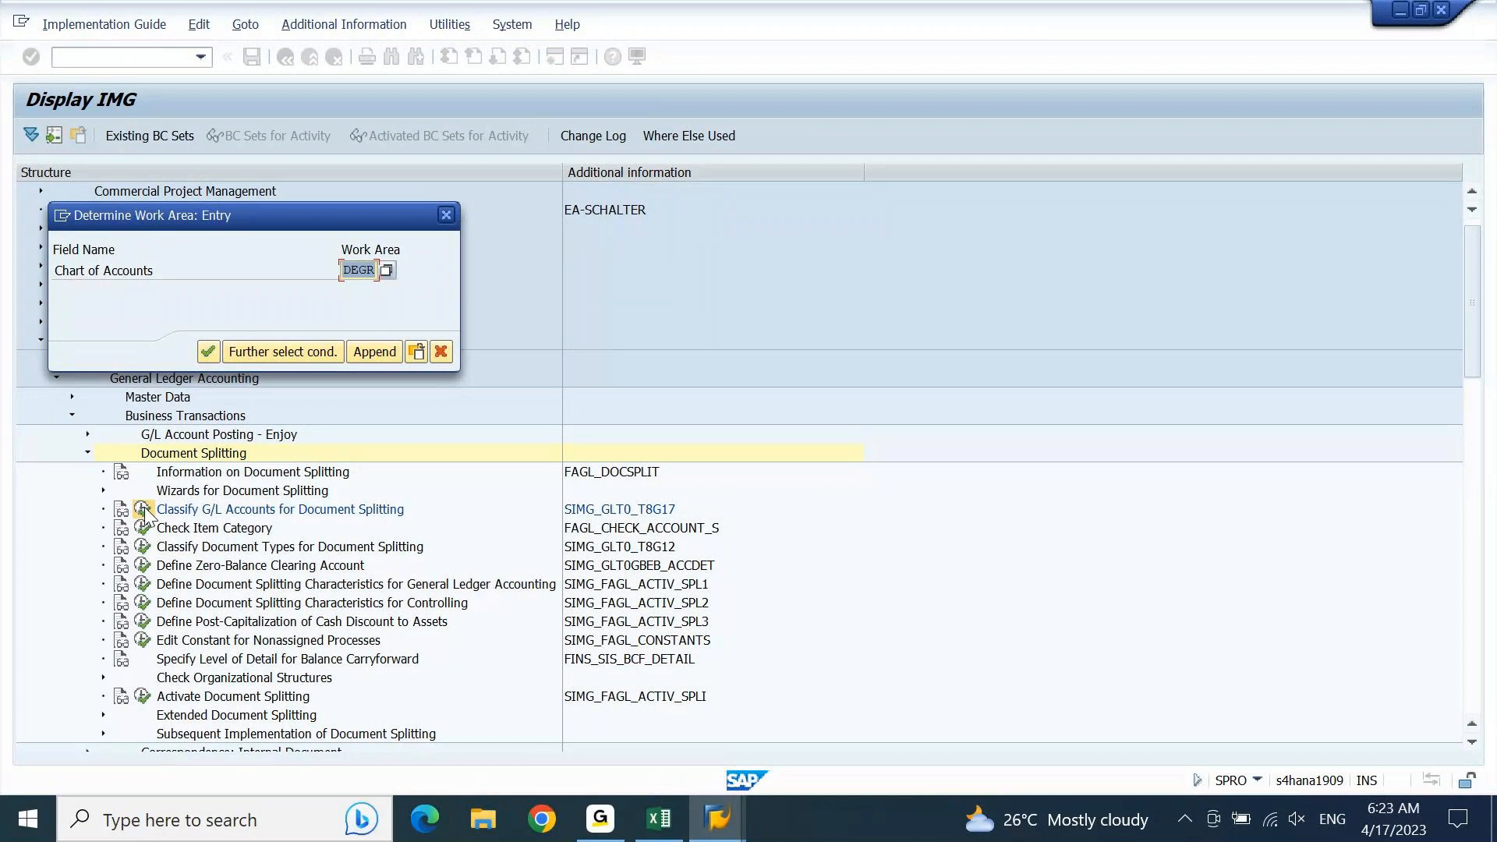
key("Return")
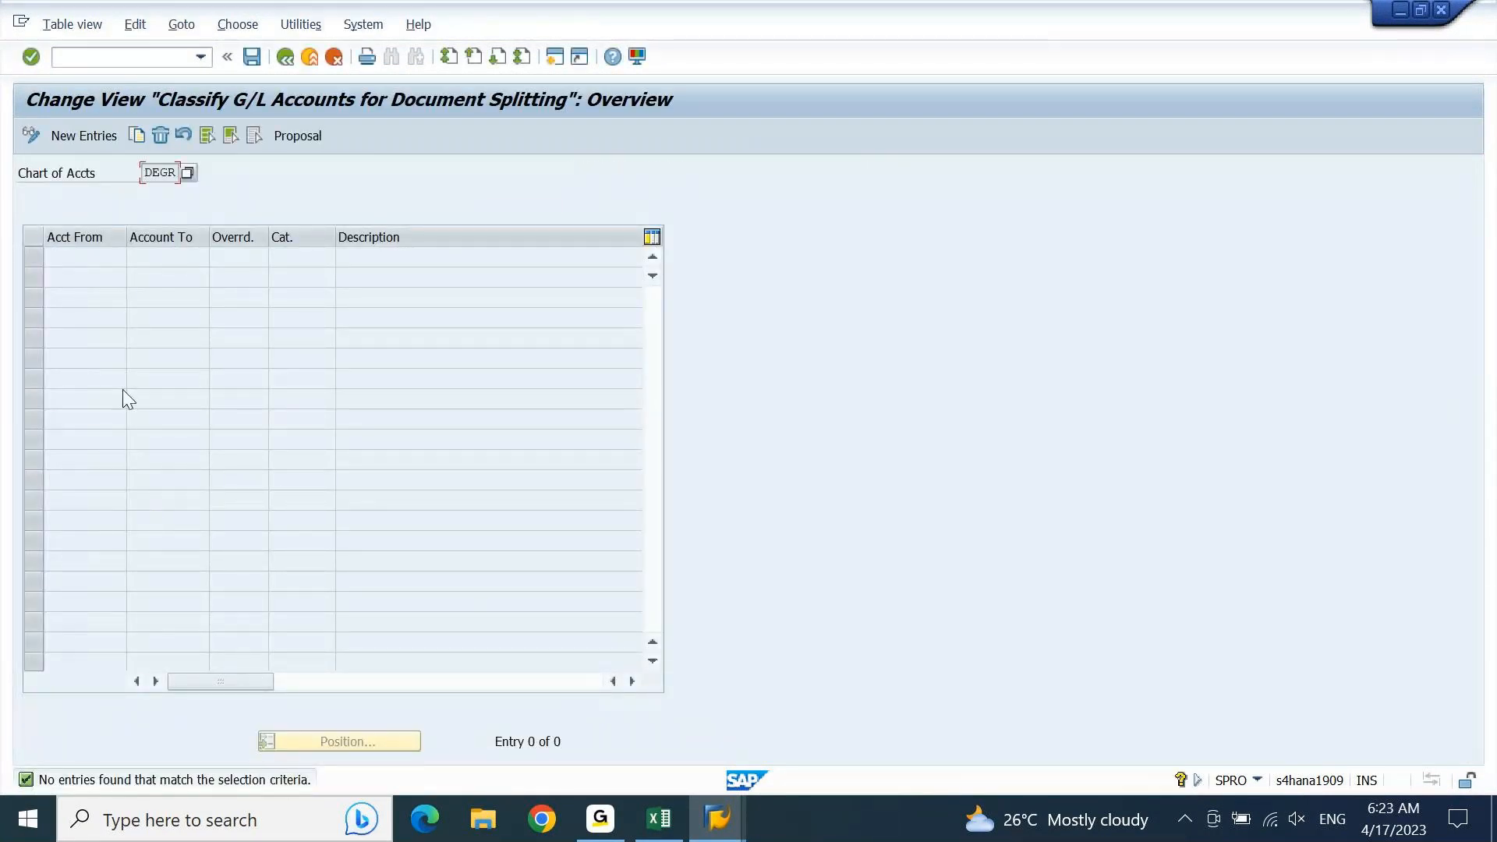
left_click(84, 137)
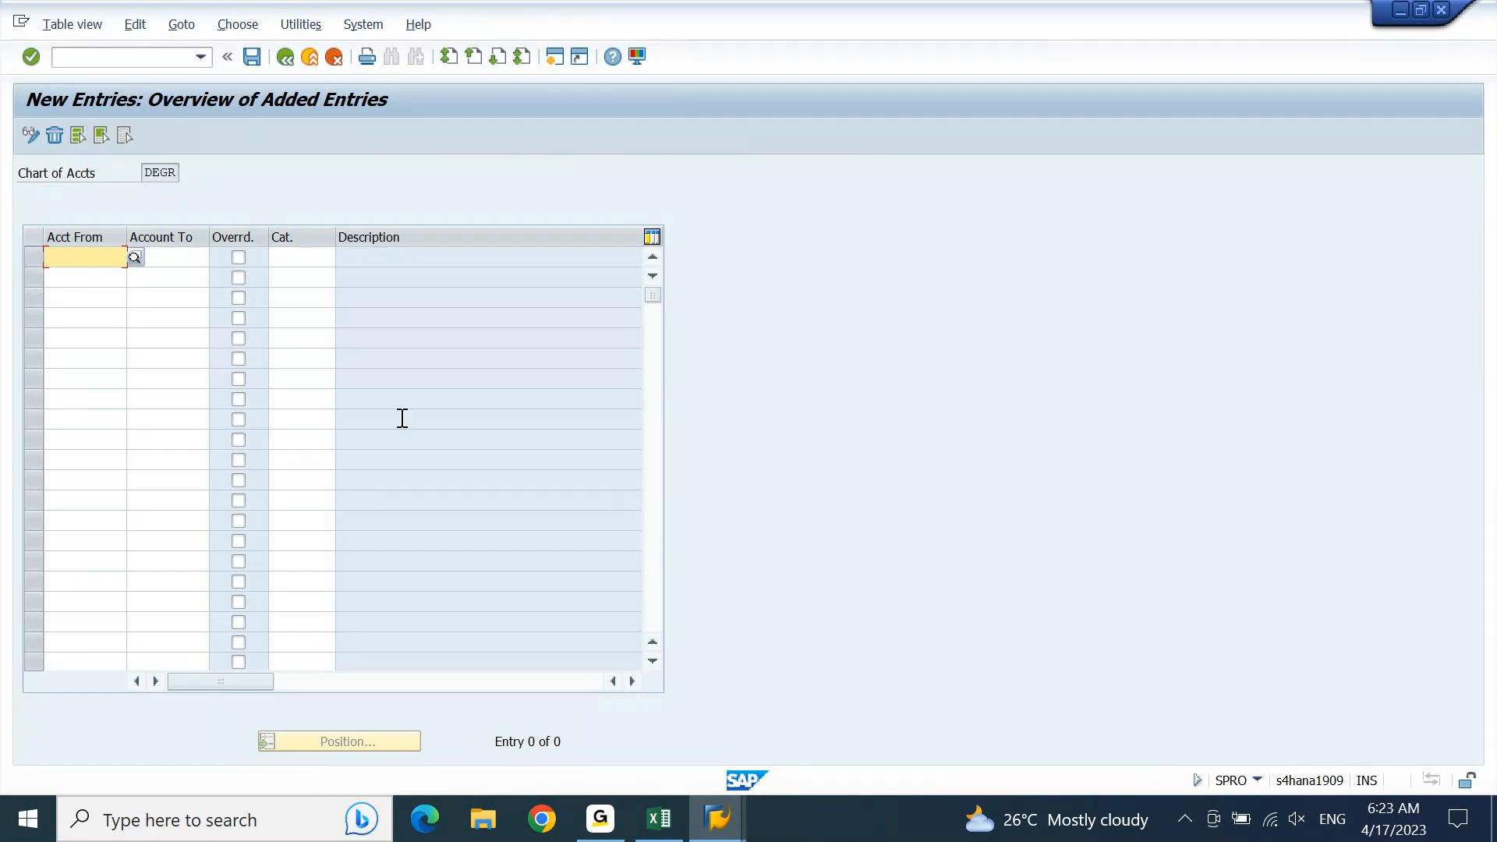
Step: Switch to Excel and copy the asset groups' FROM A/C and TO A/C ranges, K3:L15, from the Tables sheet
left_click(659, 818)
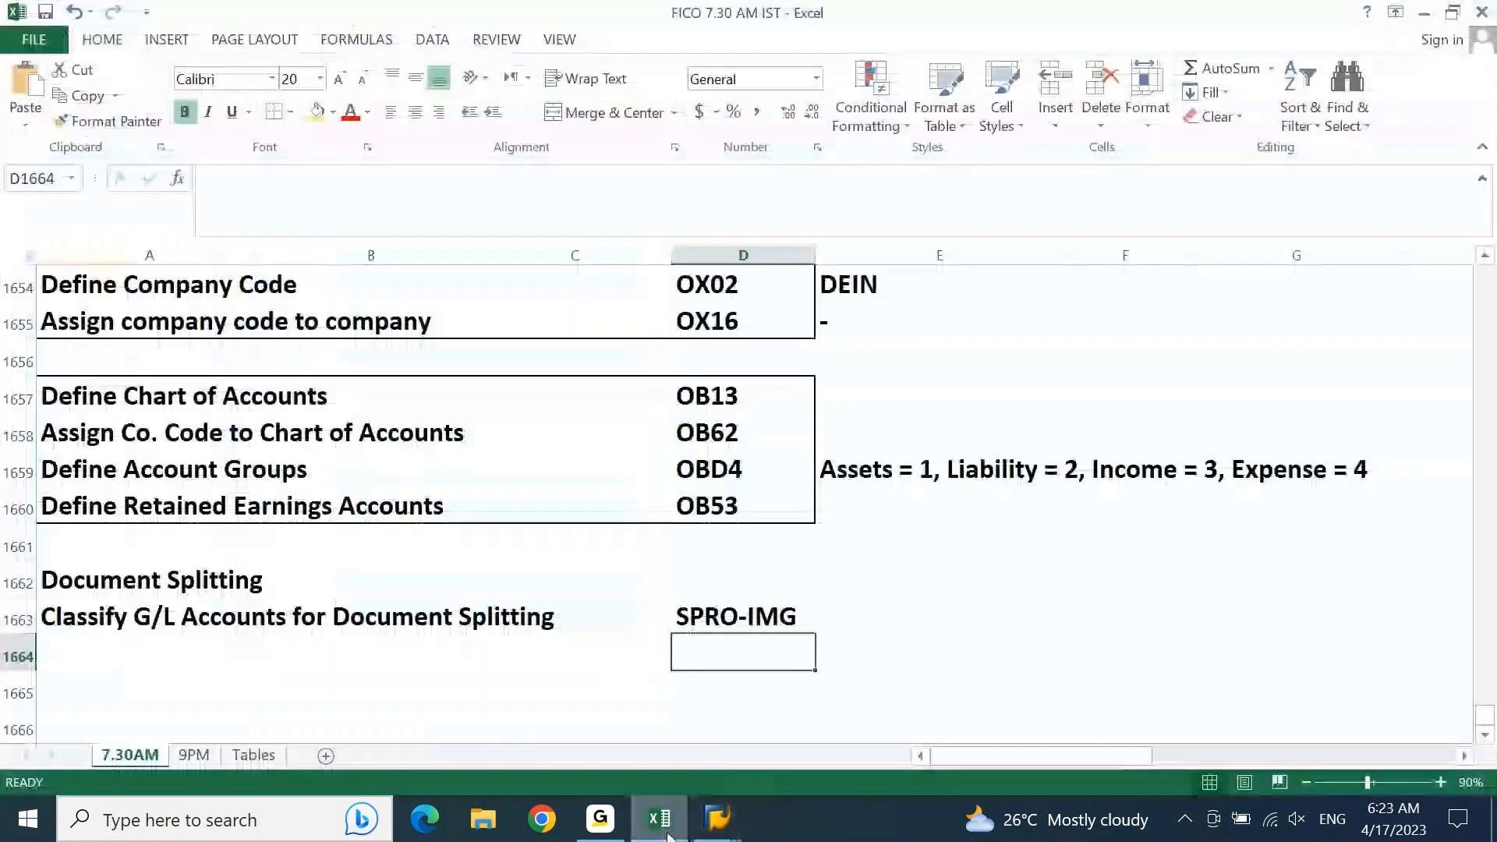
left_click(260, 756)
left_click(538, 473)
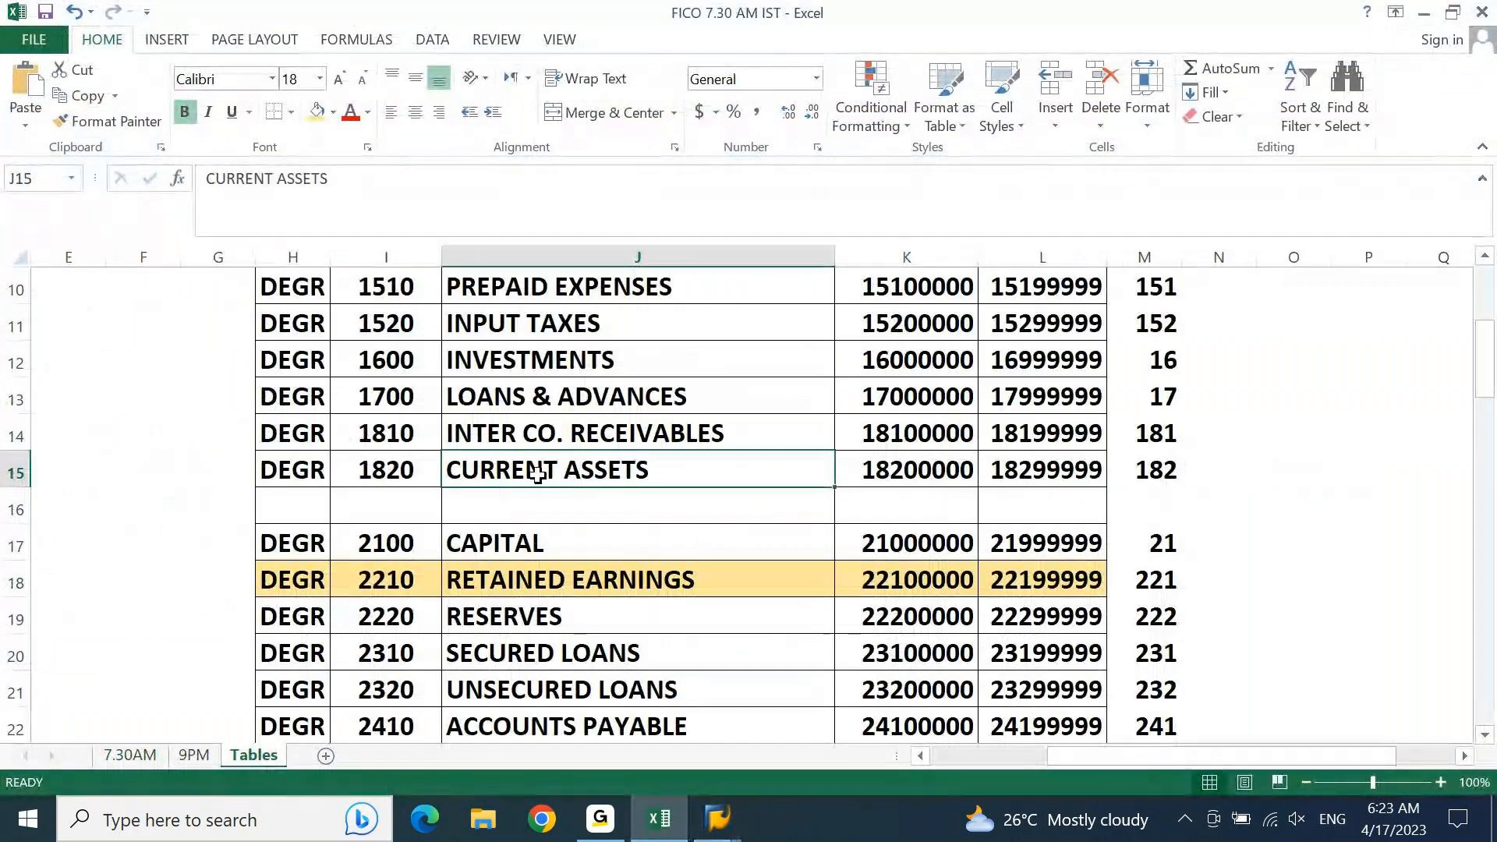
key("Down")
key("Down")
key("Up")
key("Up")
key("ctrl+Up")
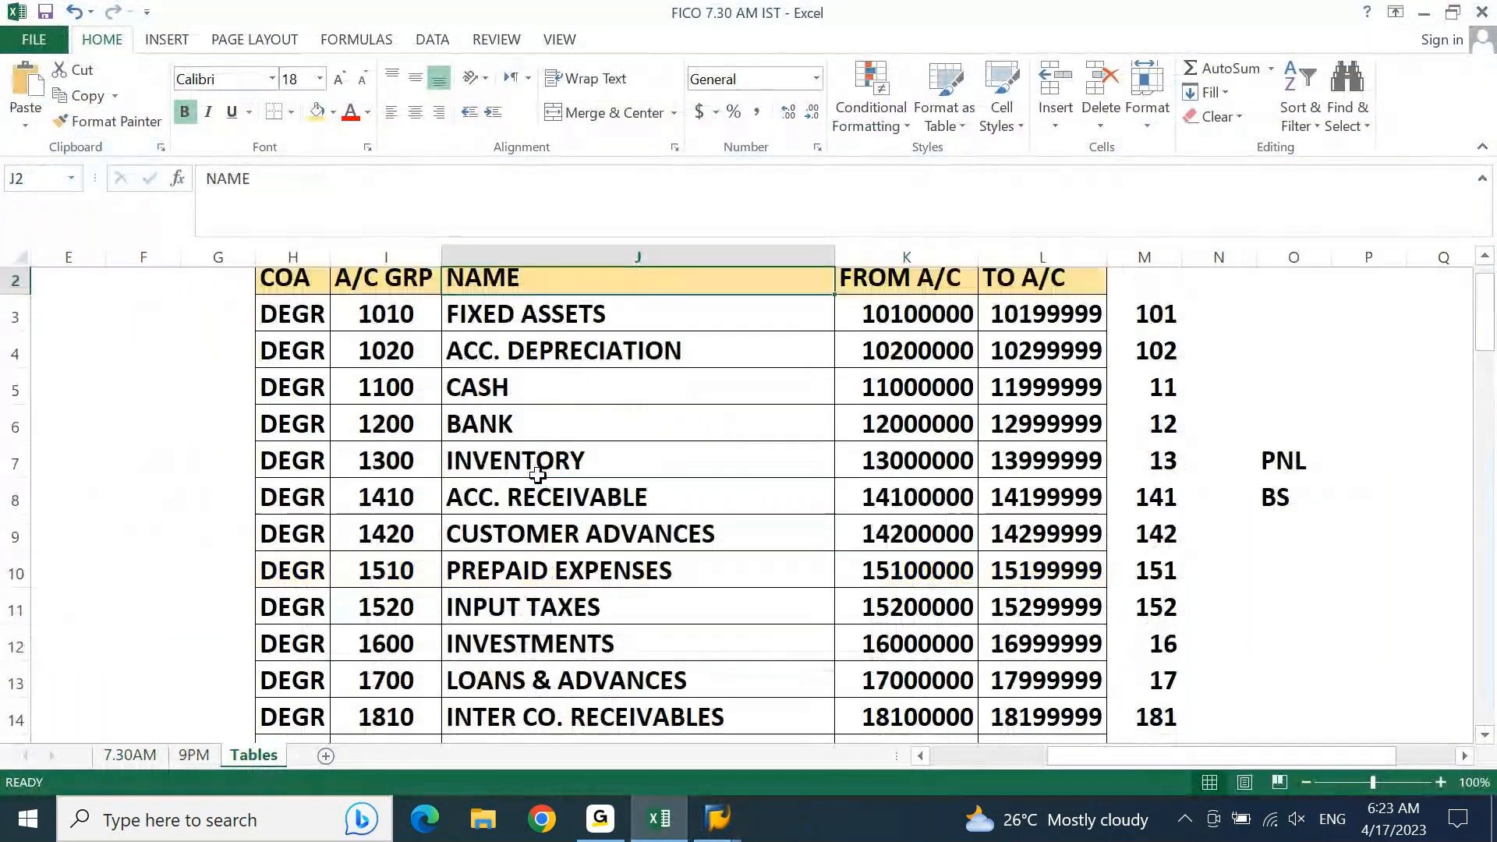
key("Down")
key("Left")
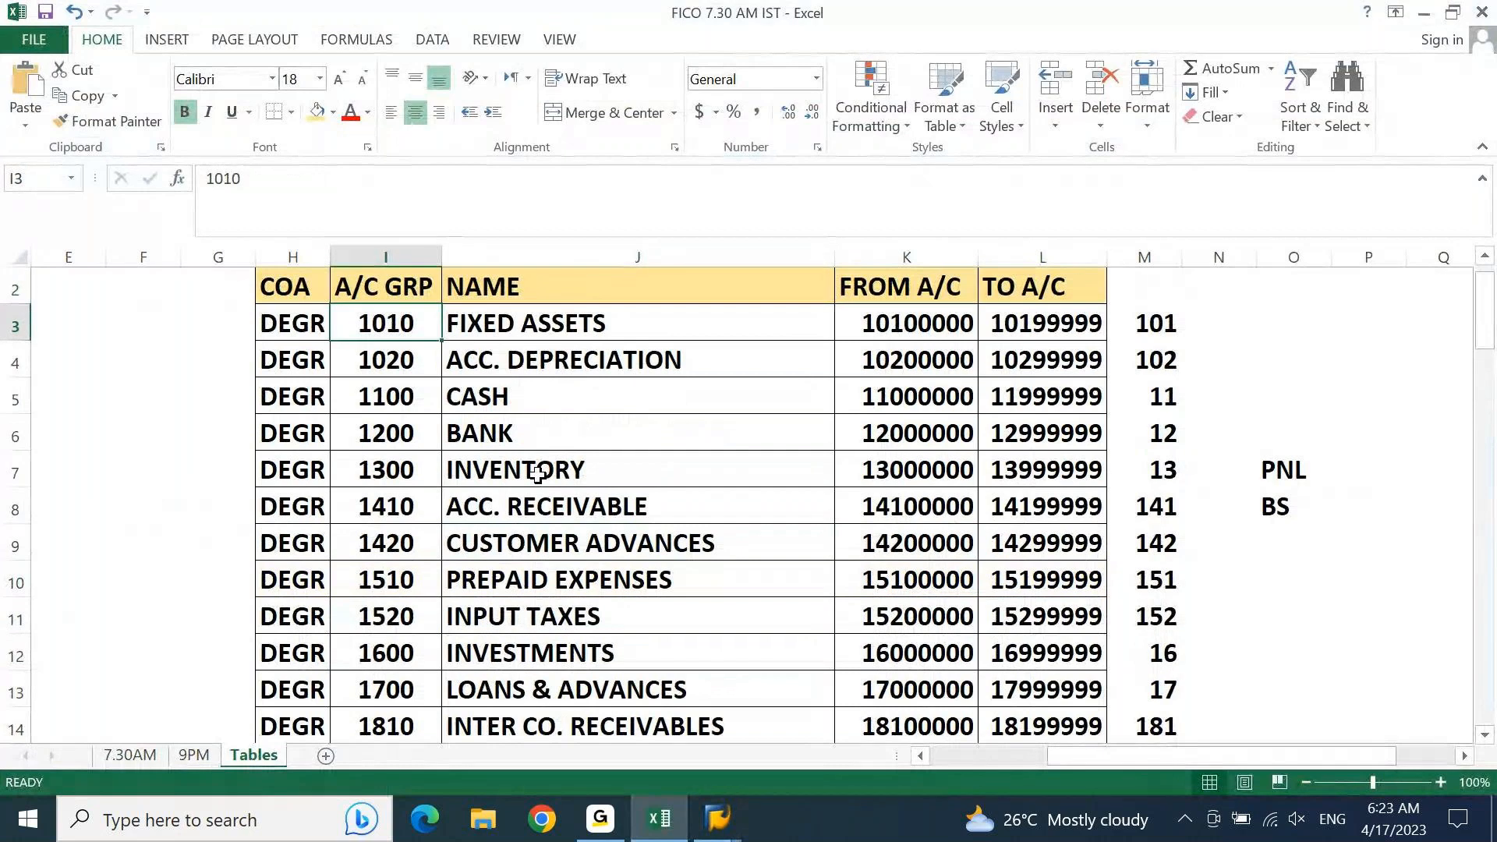
key("Right")
key("Right")
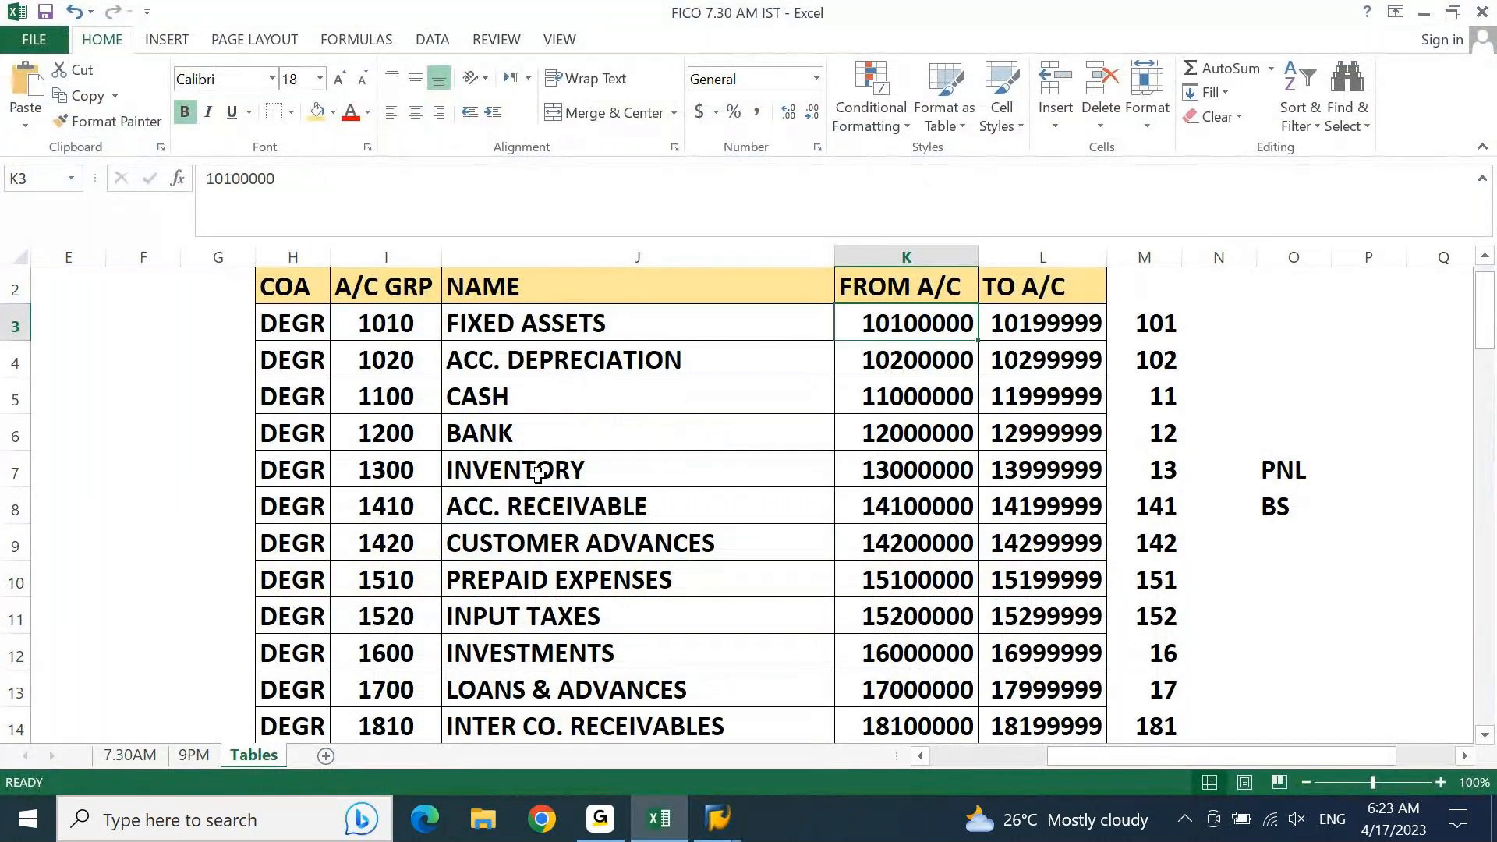
key("shift+Right")
key("ctrl+shift+Down")
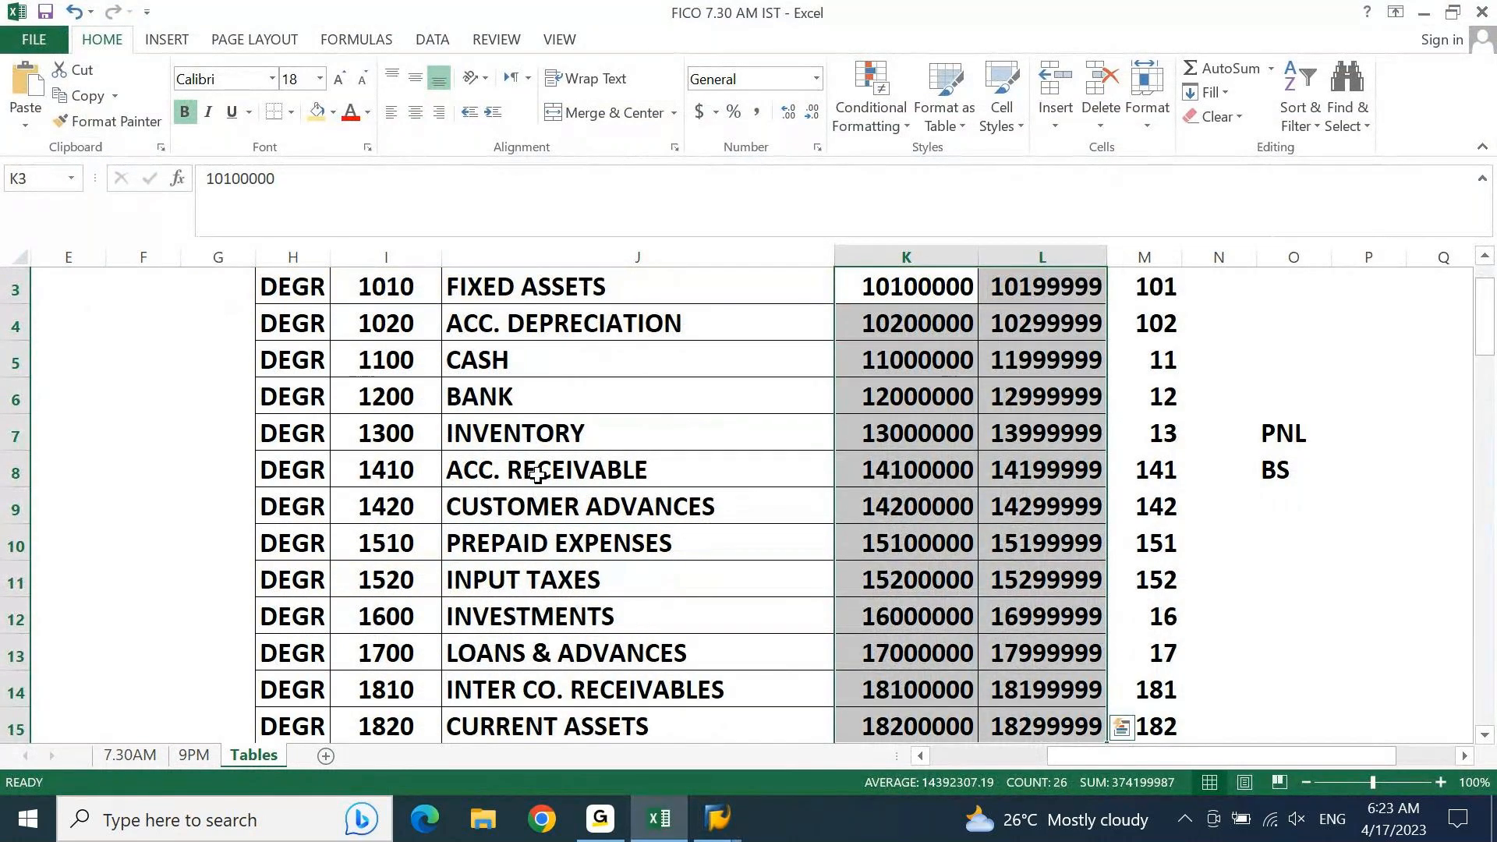
key("ctrl+c")
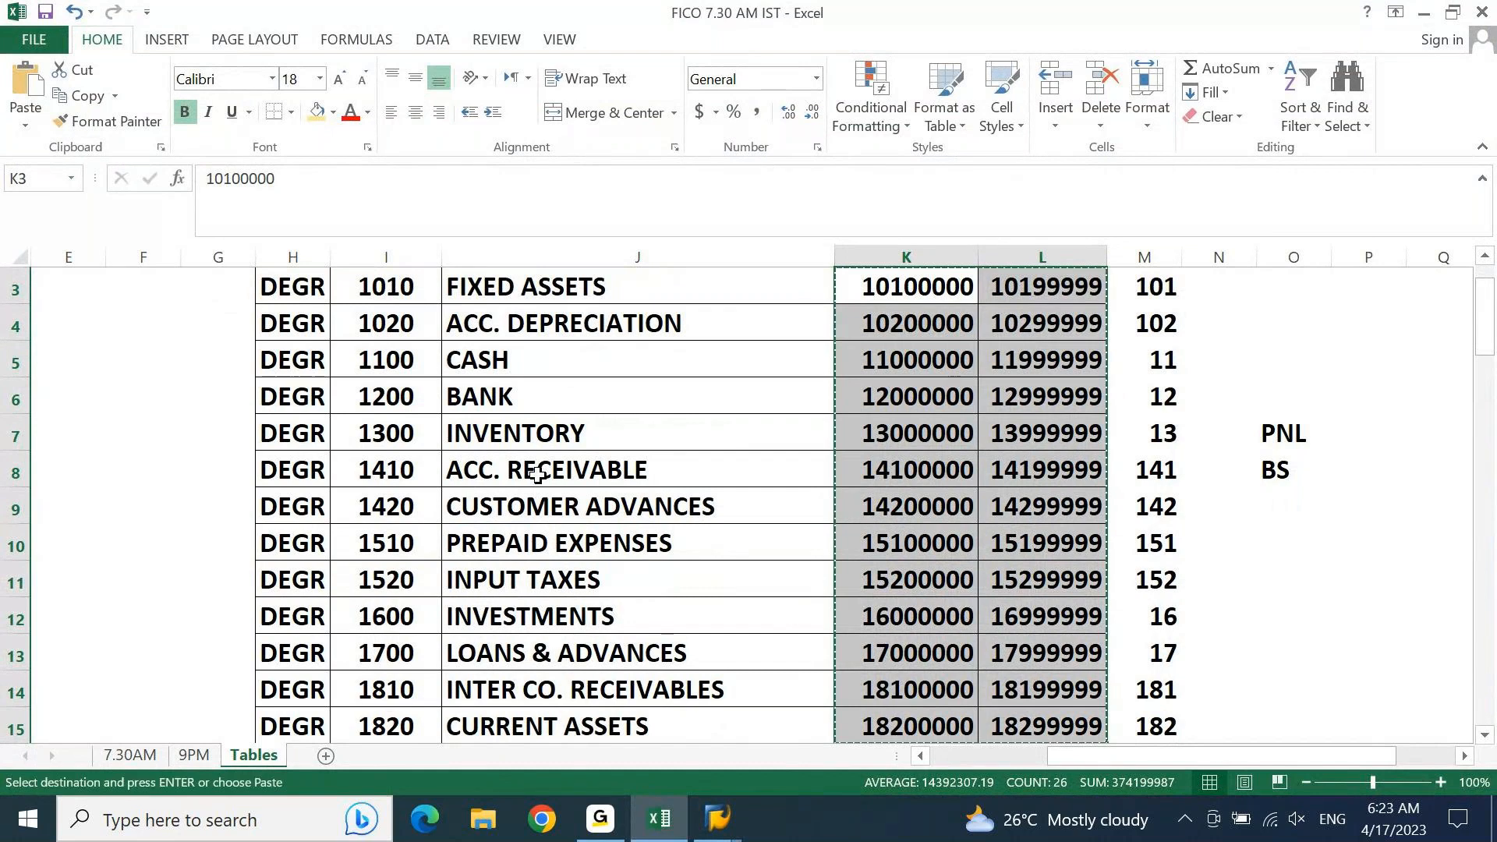
Step: Switch to SAP and paste the copied account ranges into Acct From and Account To, starting in the first row
key("ctrl+q")
key("Escape")
key("alt+Tab")
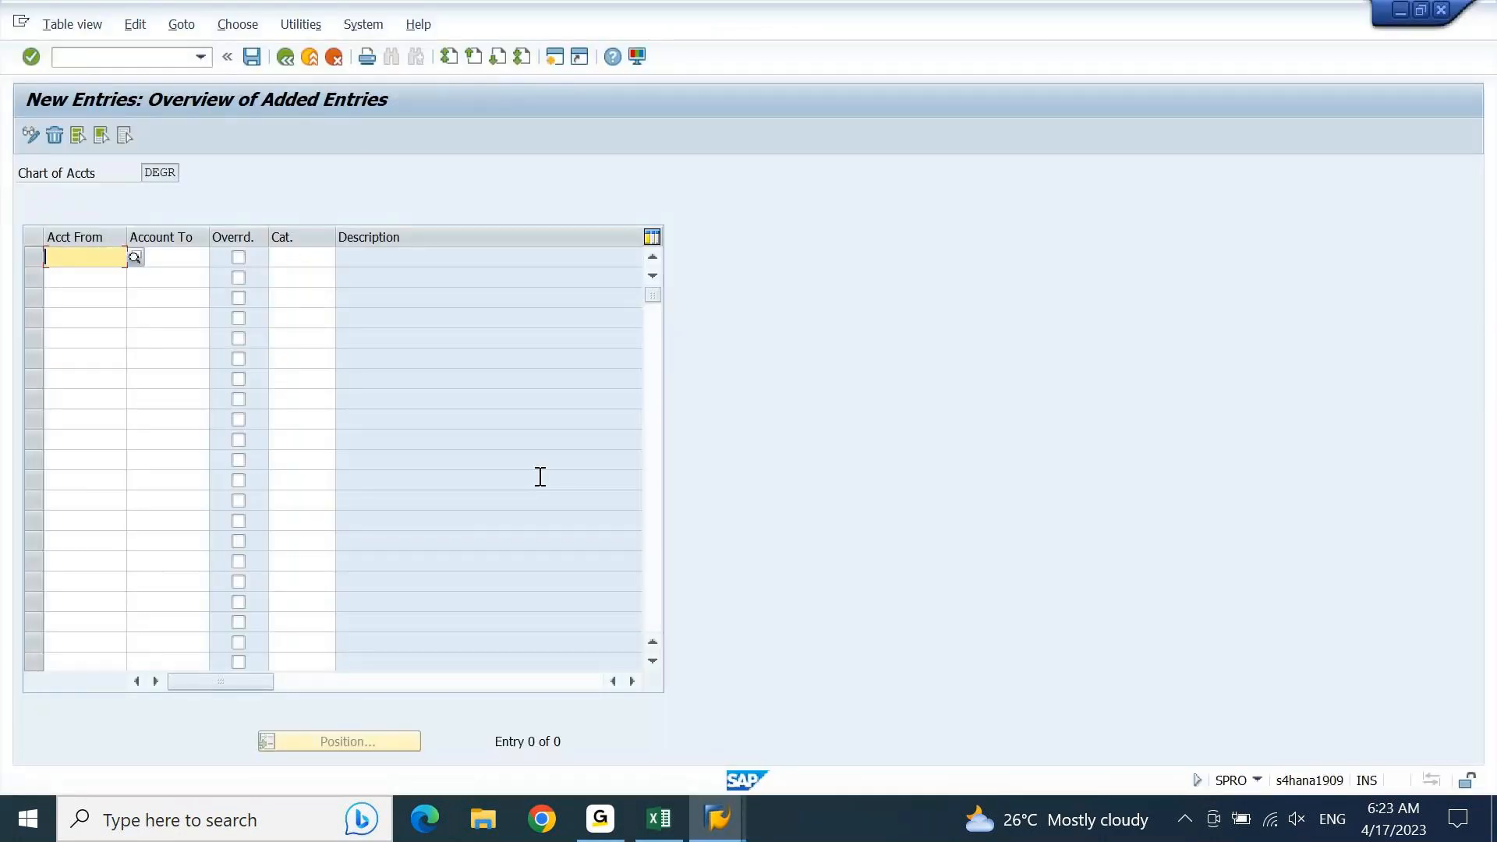
key("ctrl+v")
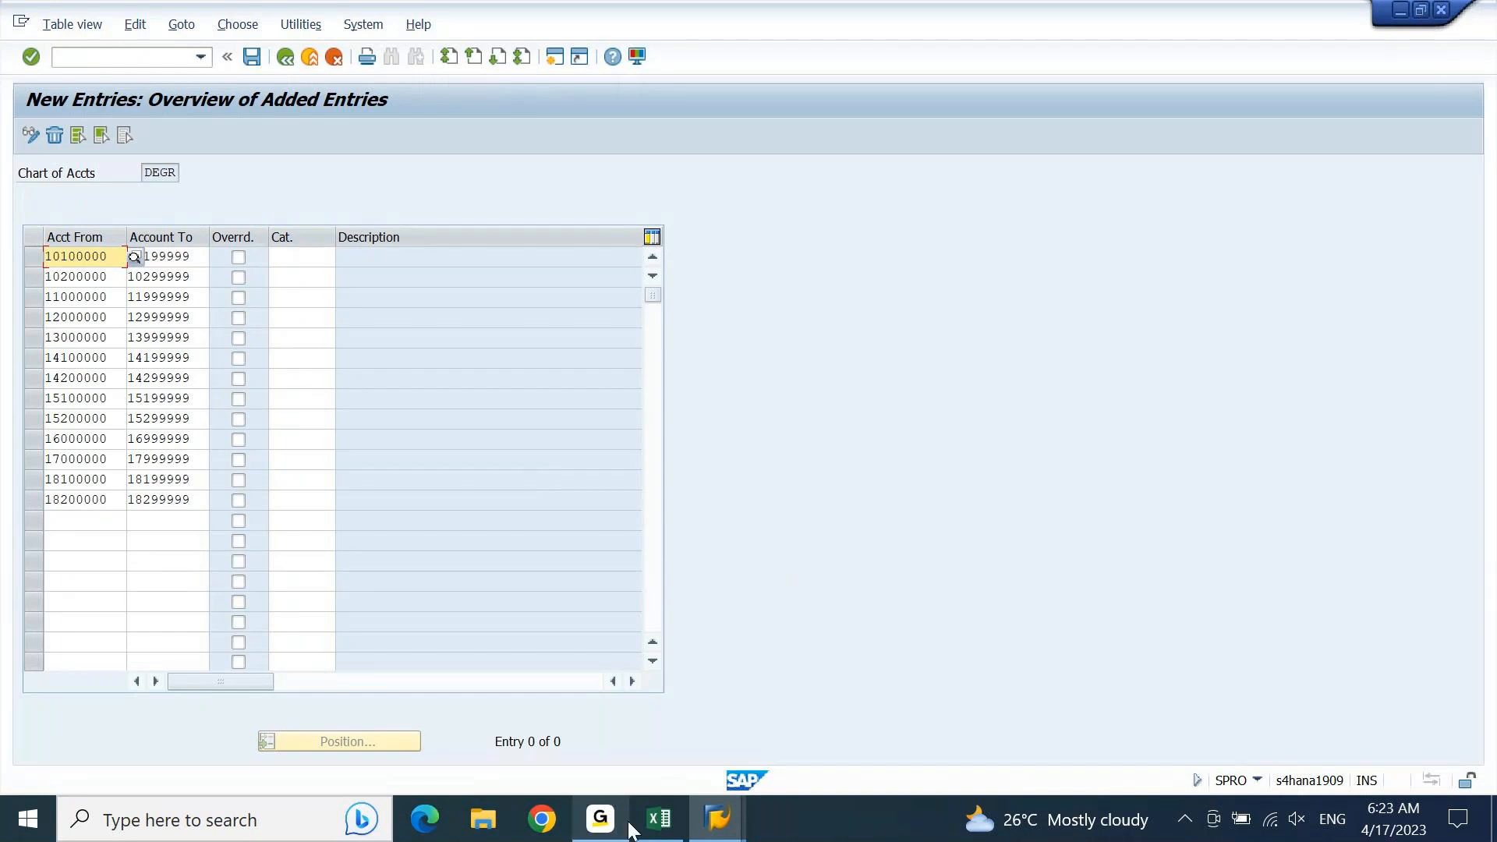
Step: Switch to Excel, clear the copy selection, and restore the window to a smaller size beside the SAP account ranges
left_click(654, 820)
key("Escape")
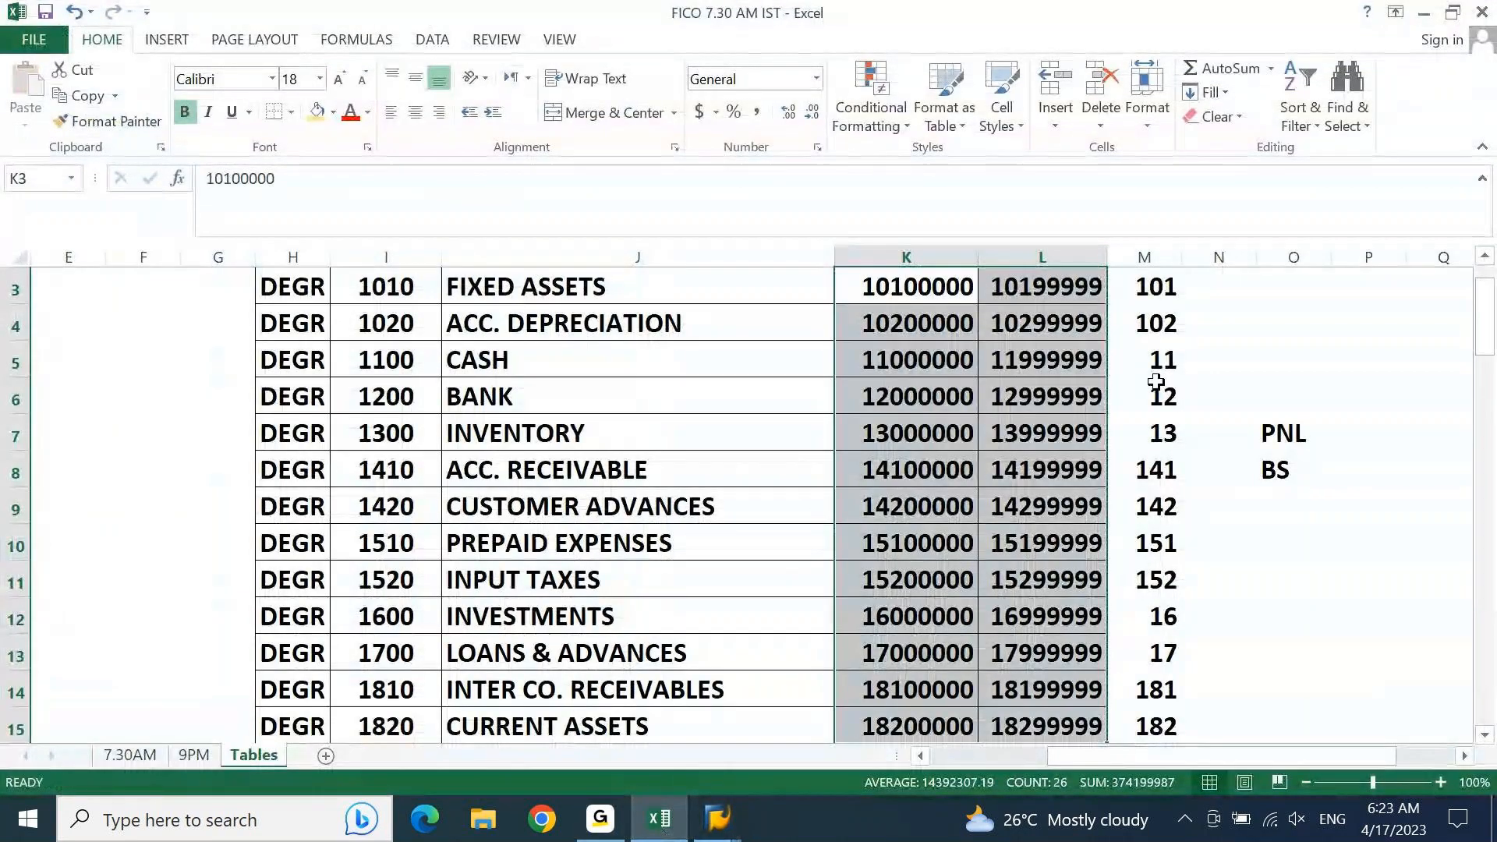
key("Up")
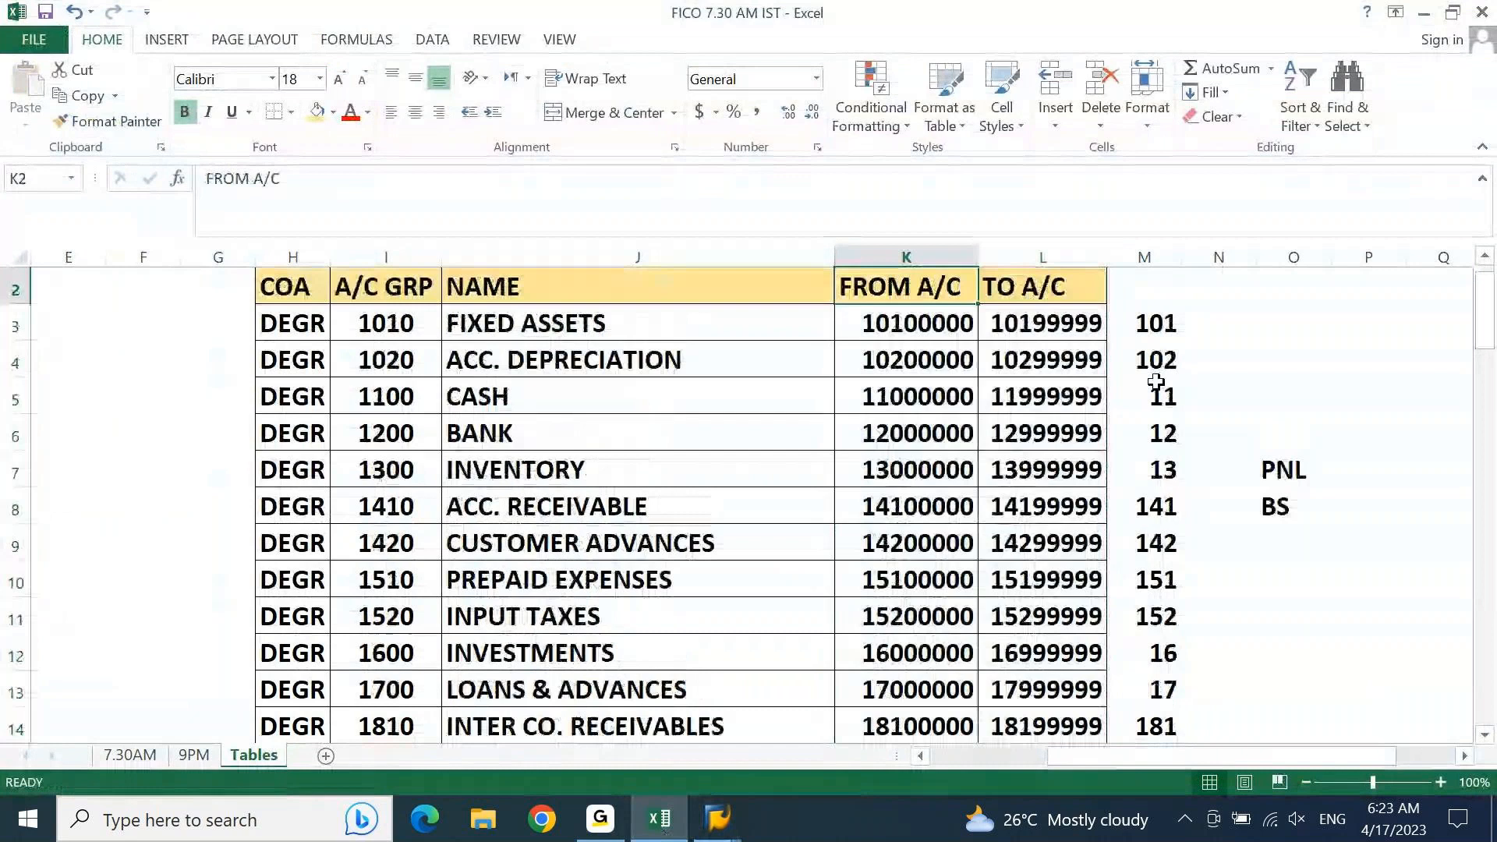
left_click(1452, 10)
left_click_drag(720, 14, 1225, 22)
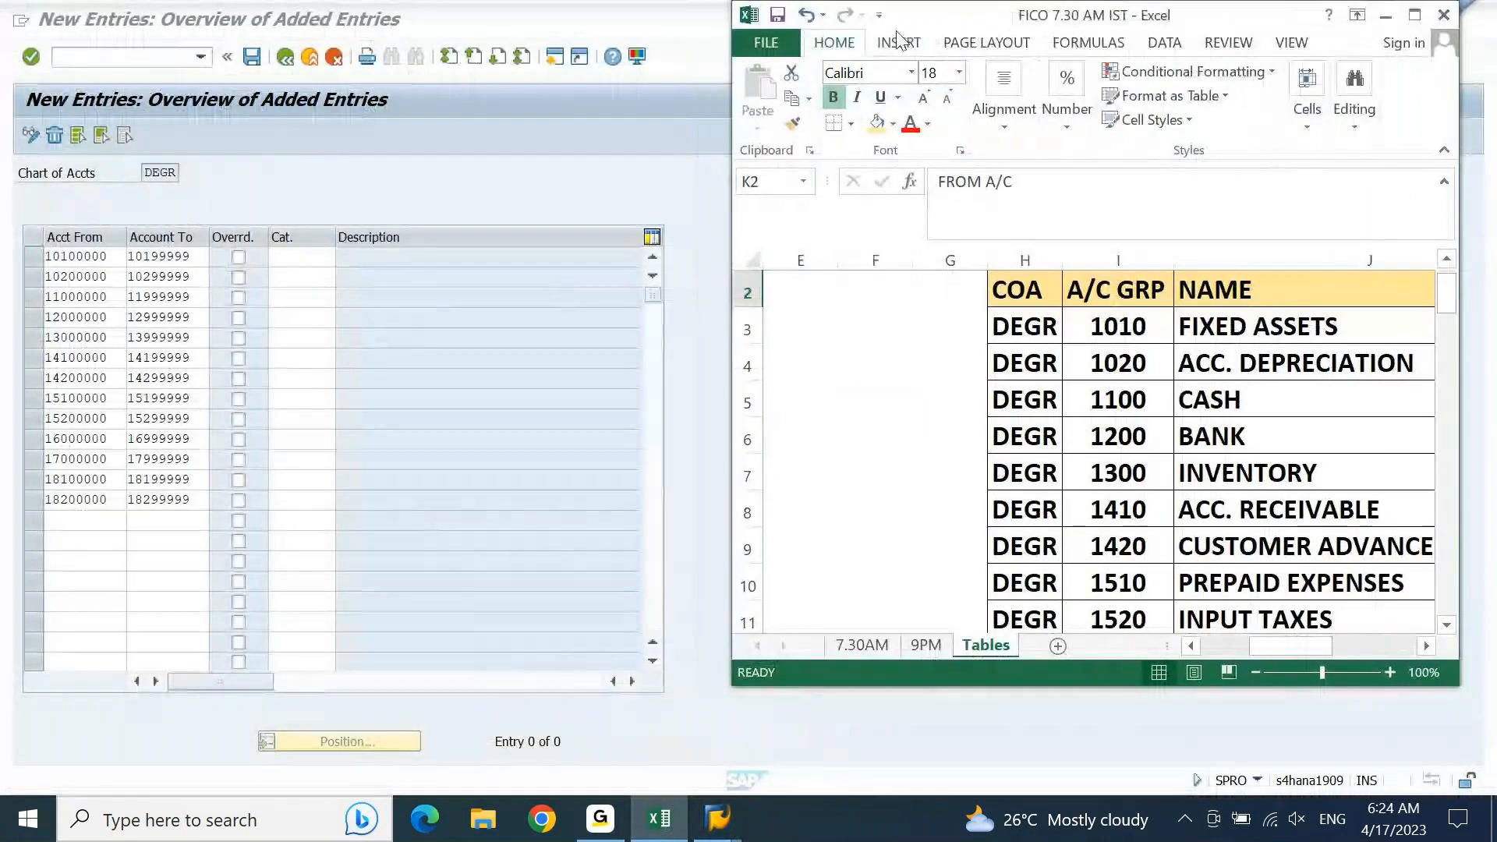
Step: Restore the SAP window to a smaller size, confirm the pasted account ranges, and align the window with the screen's upper edge
left_click(597, 19)
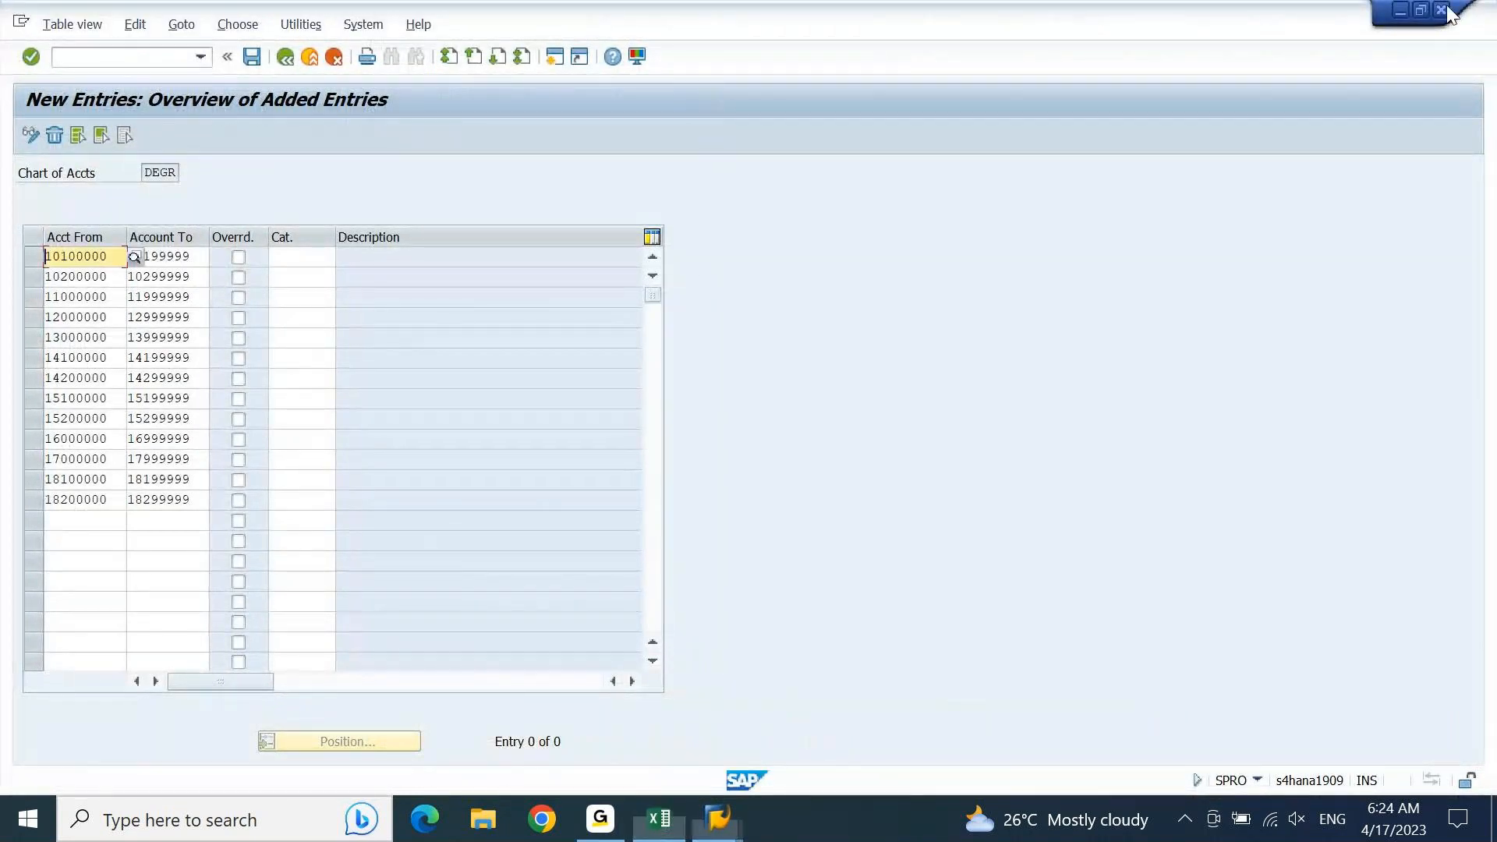
left_click(1420, 10)
key("Return")
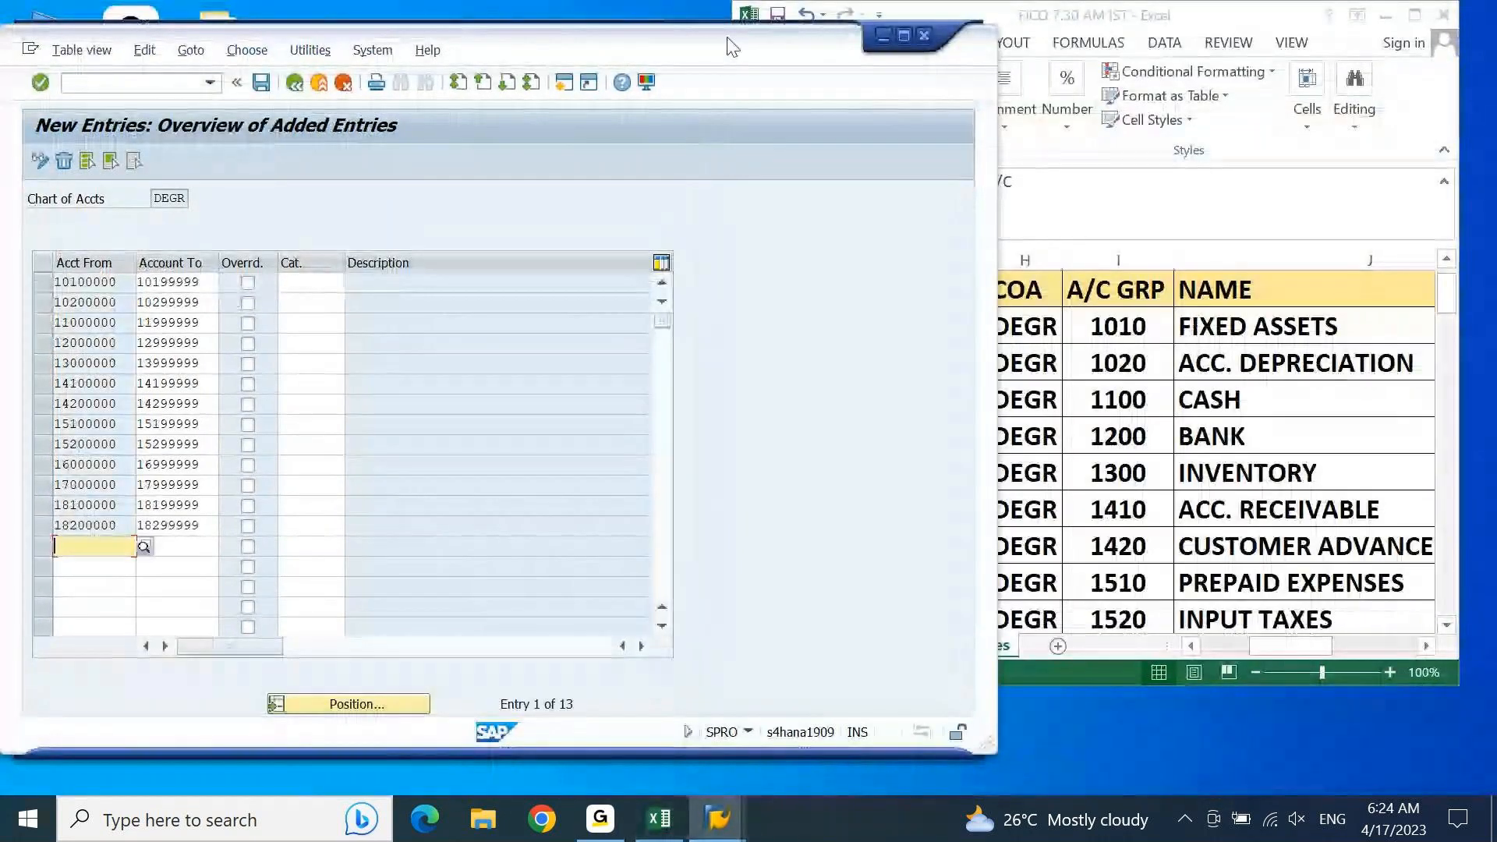
left_click_drag(724, 52, 727, 27)
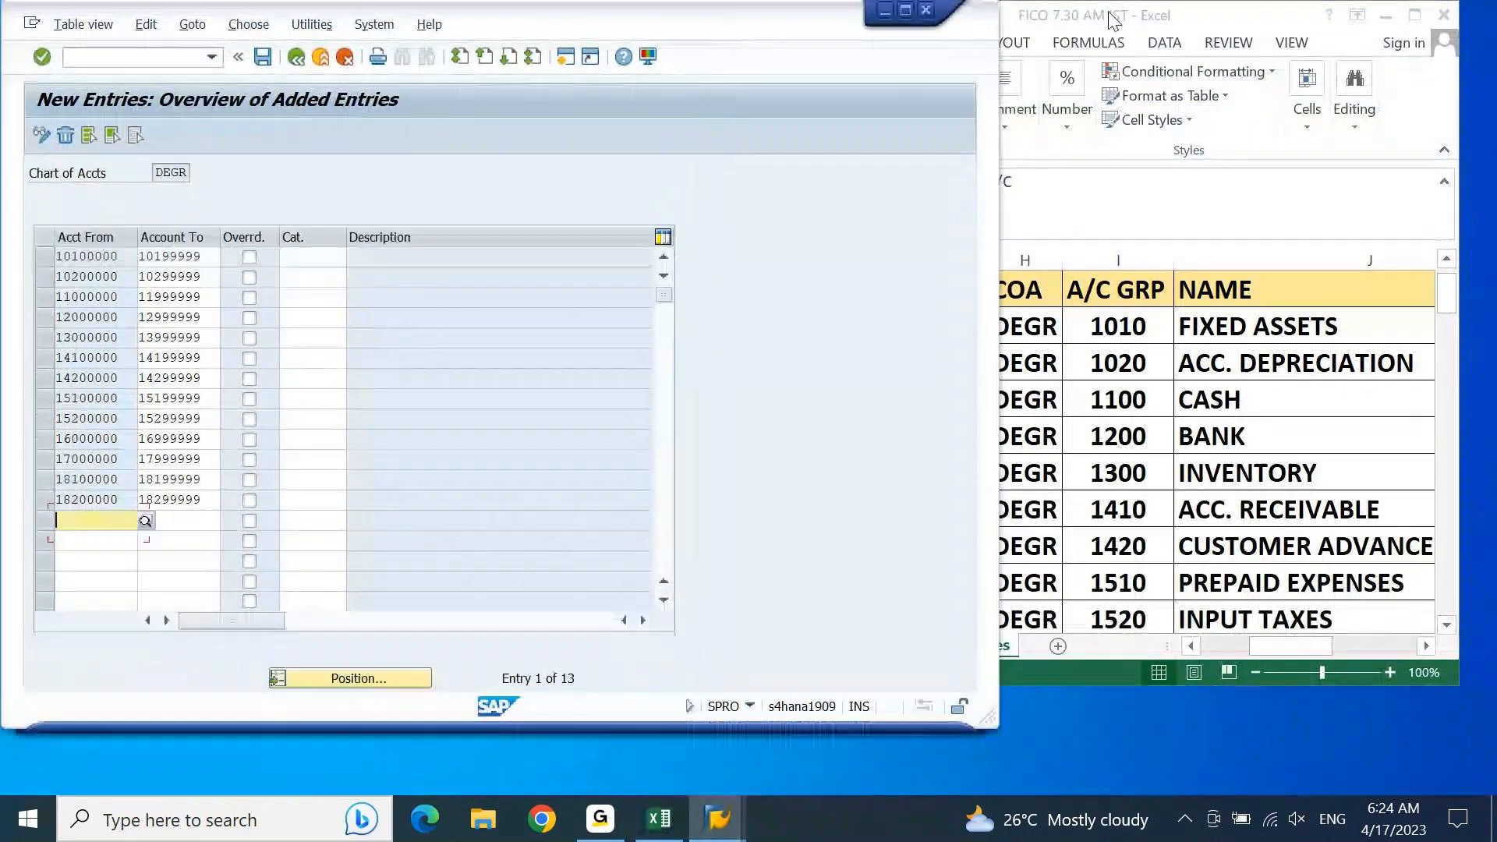
Step: Shift the Excel window farther from the SAP table and narrow it to uncover more of the SAP screen
left_click(1234, 26)
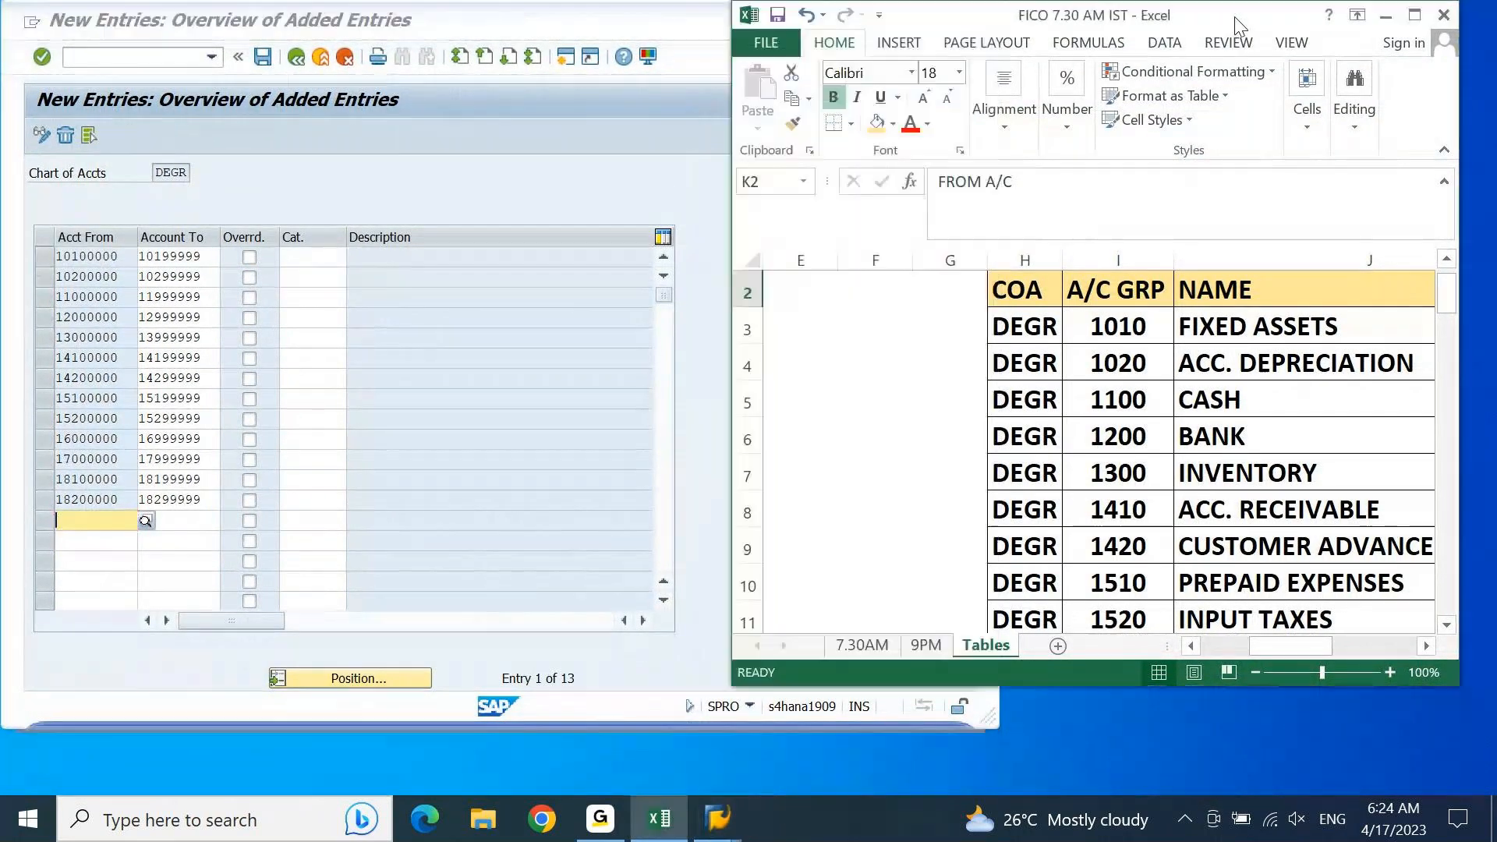
left_click_drag(1234, 26, 1287, 21)
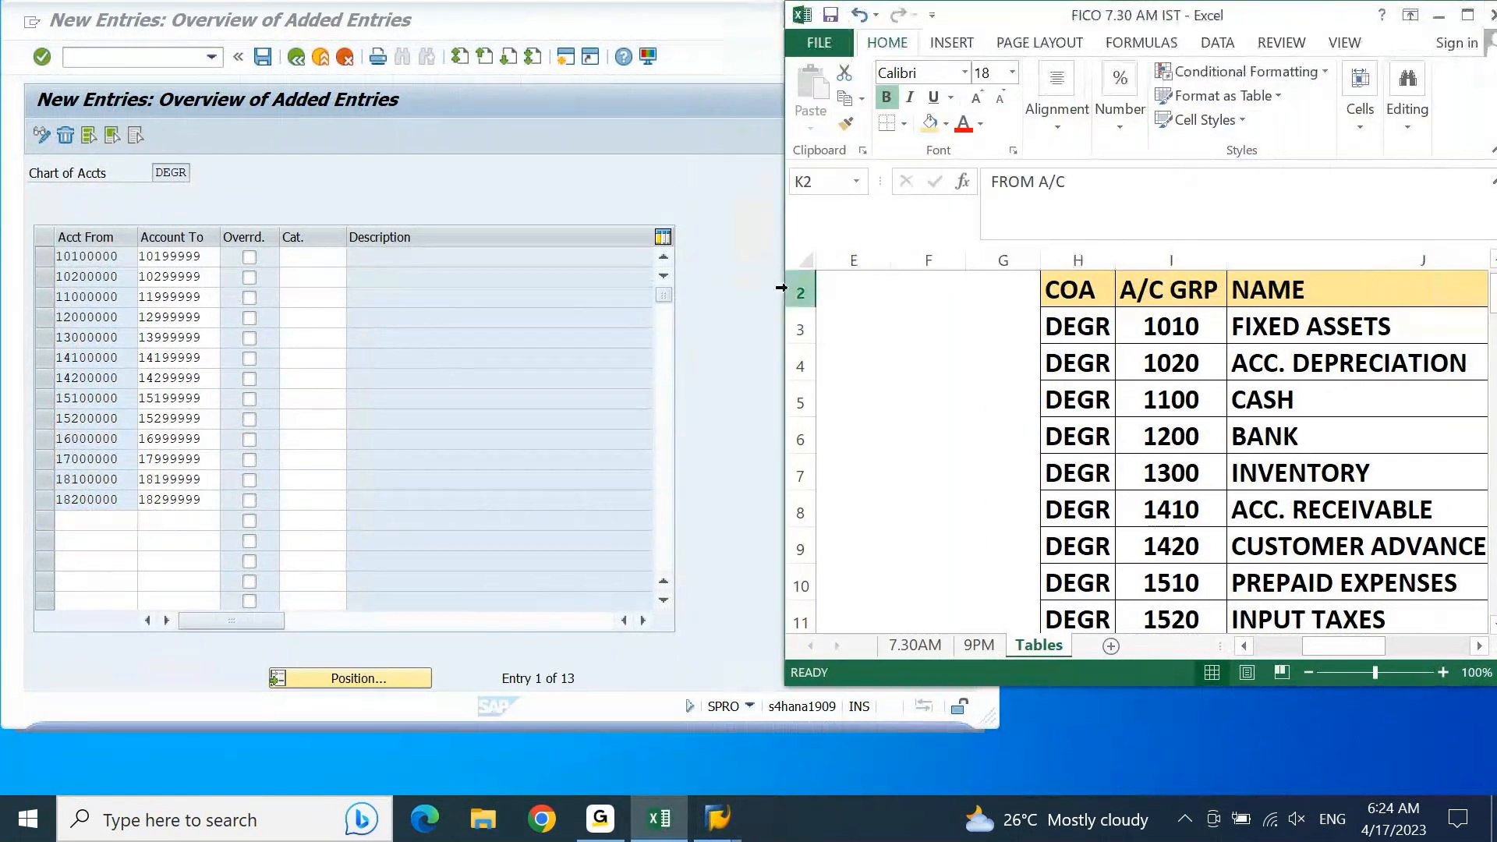
left_click_drag(781, 283, 922, 283)
Step: Zoom the Tables sheet to 80% with the NAME, FROM A/C and TO A/C columns in view, and select FIXED ASSETS
key("Down")
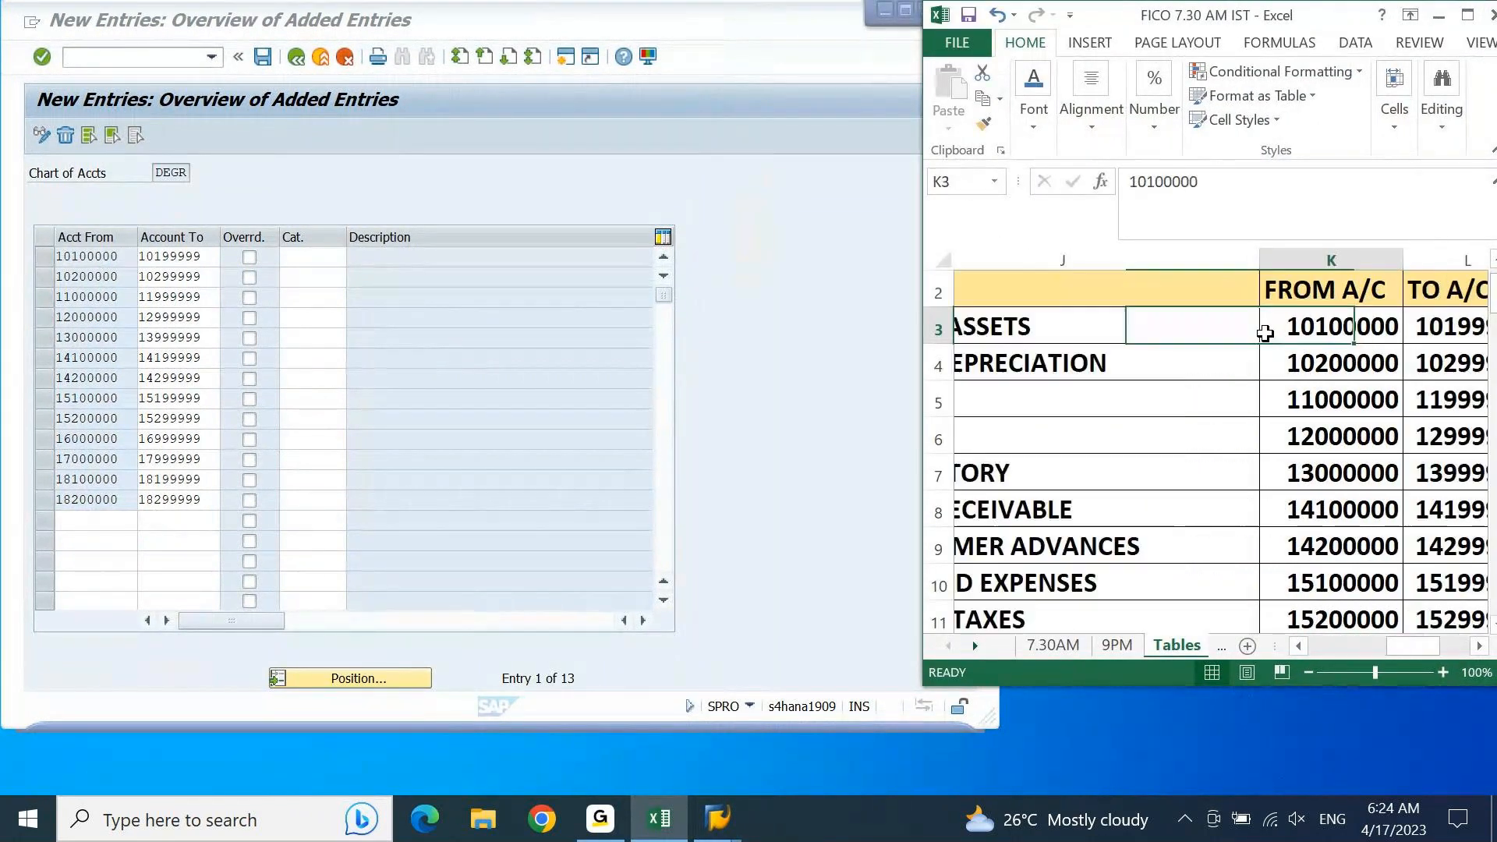
key("Left")
key("Left")
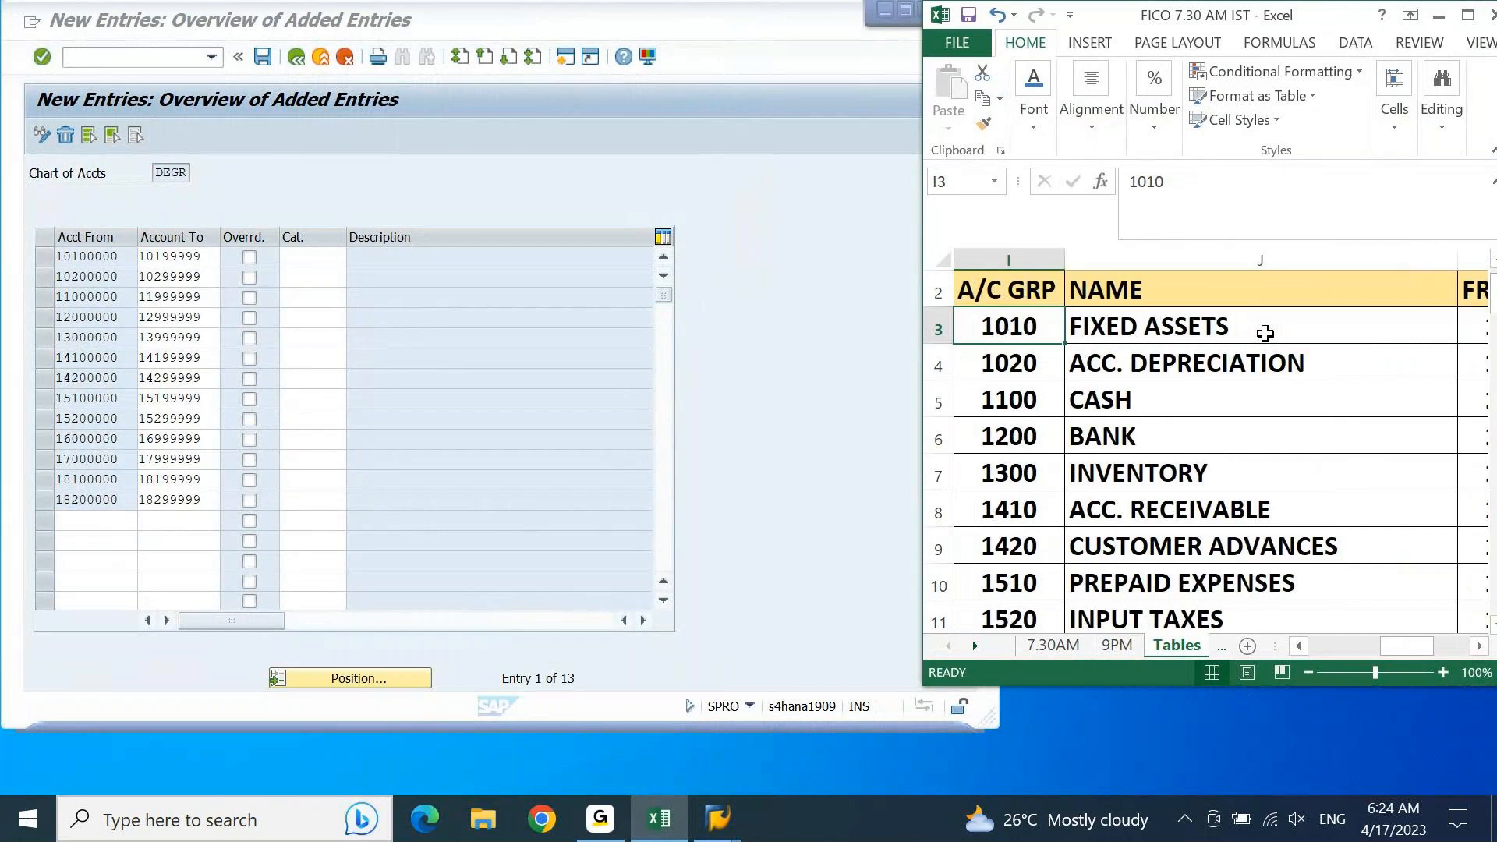
key("Right")
key("Right")
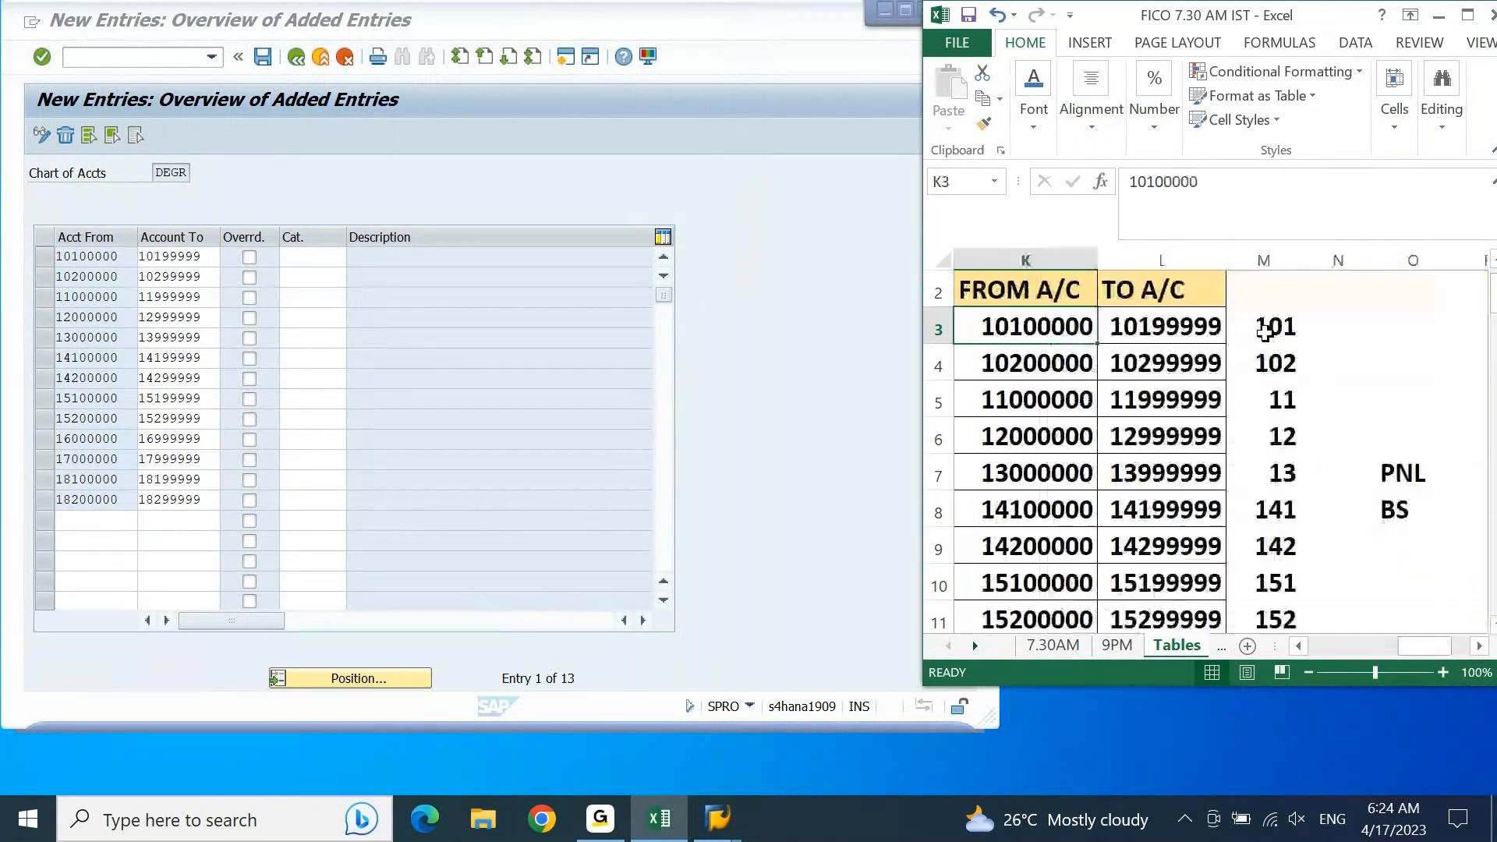
left_click(1298, 645)
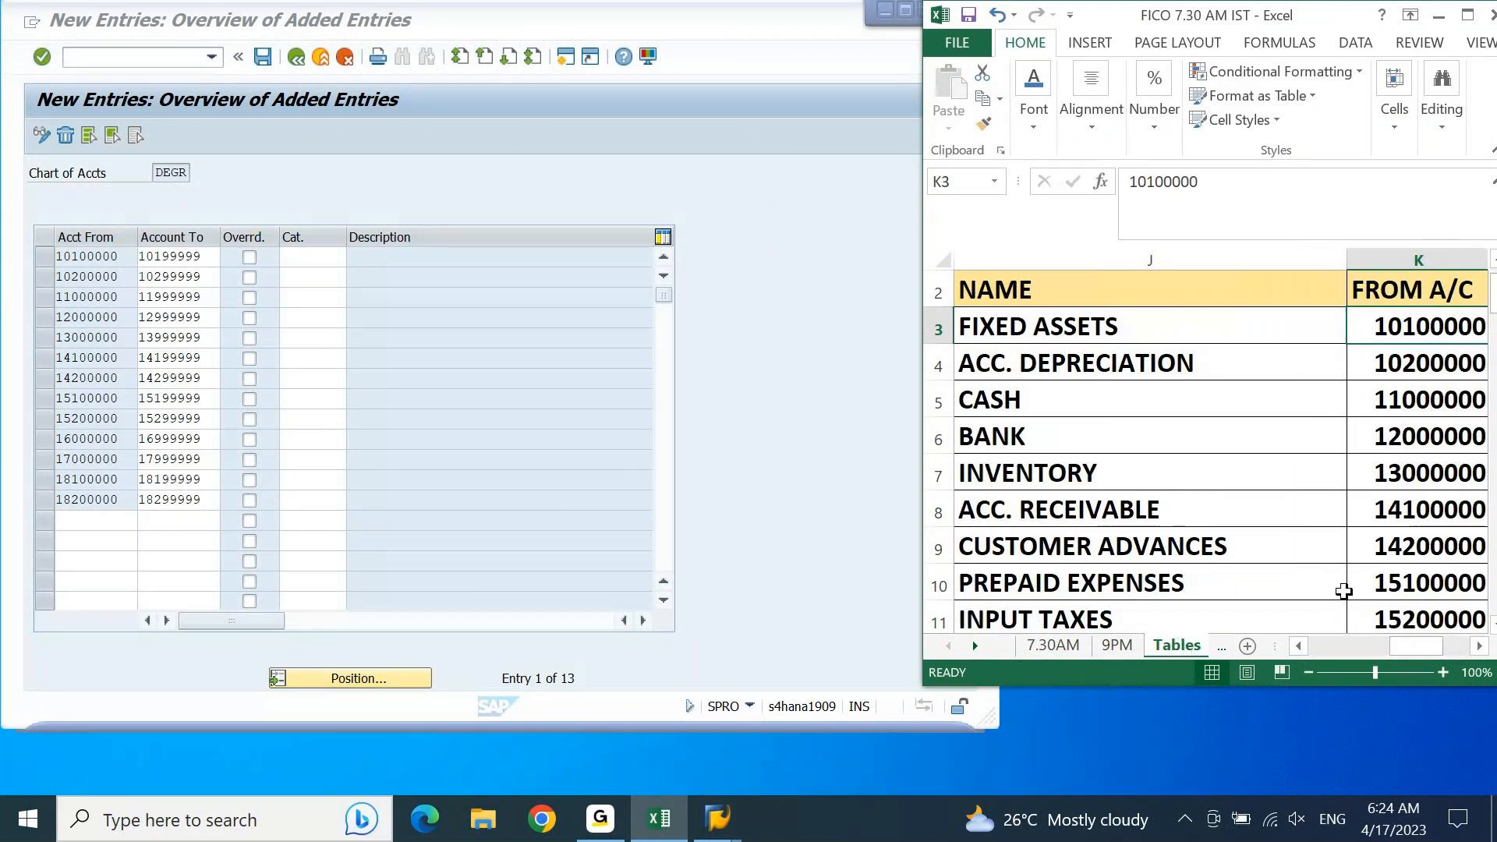
left_click(1309, 672)
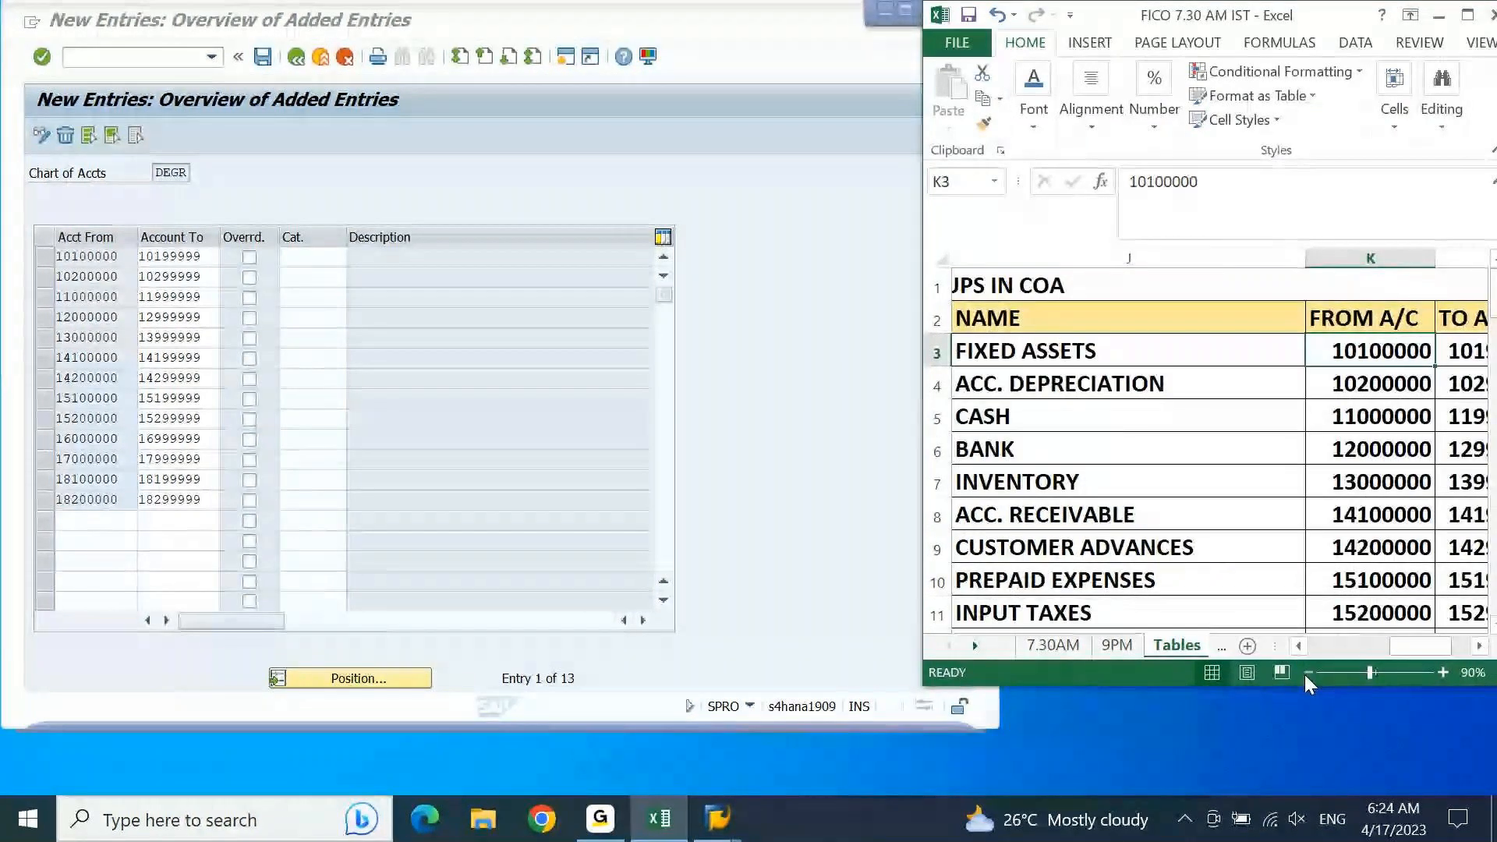
left_click(1308, 672)
left_click(1280, 546)
key("Right")
key("Right")
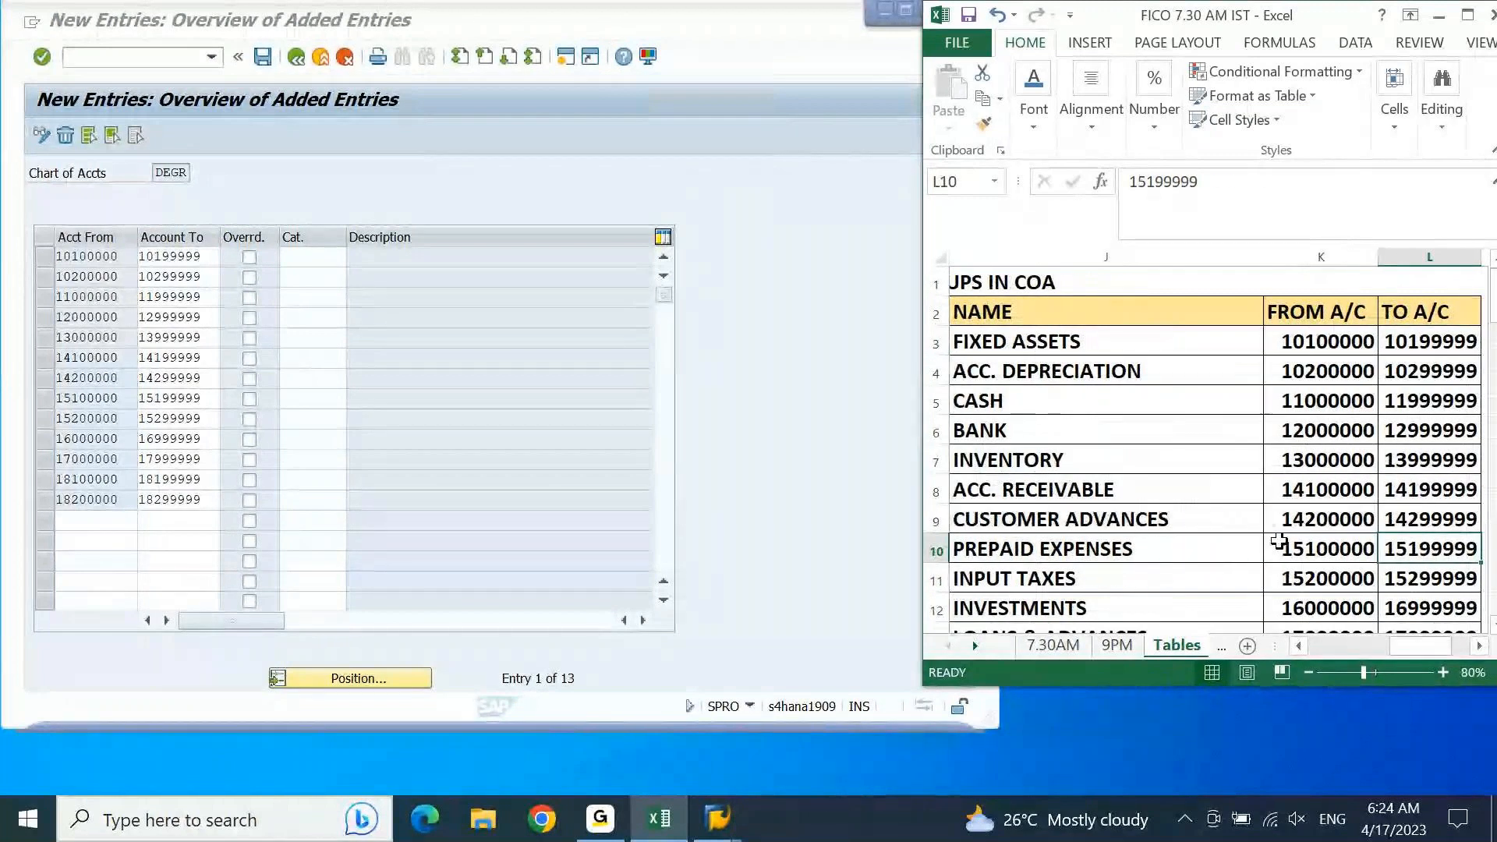
left_click(1146, 340)
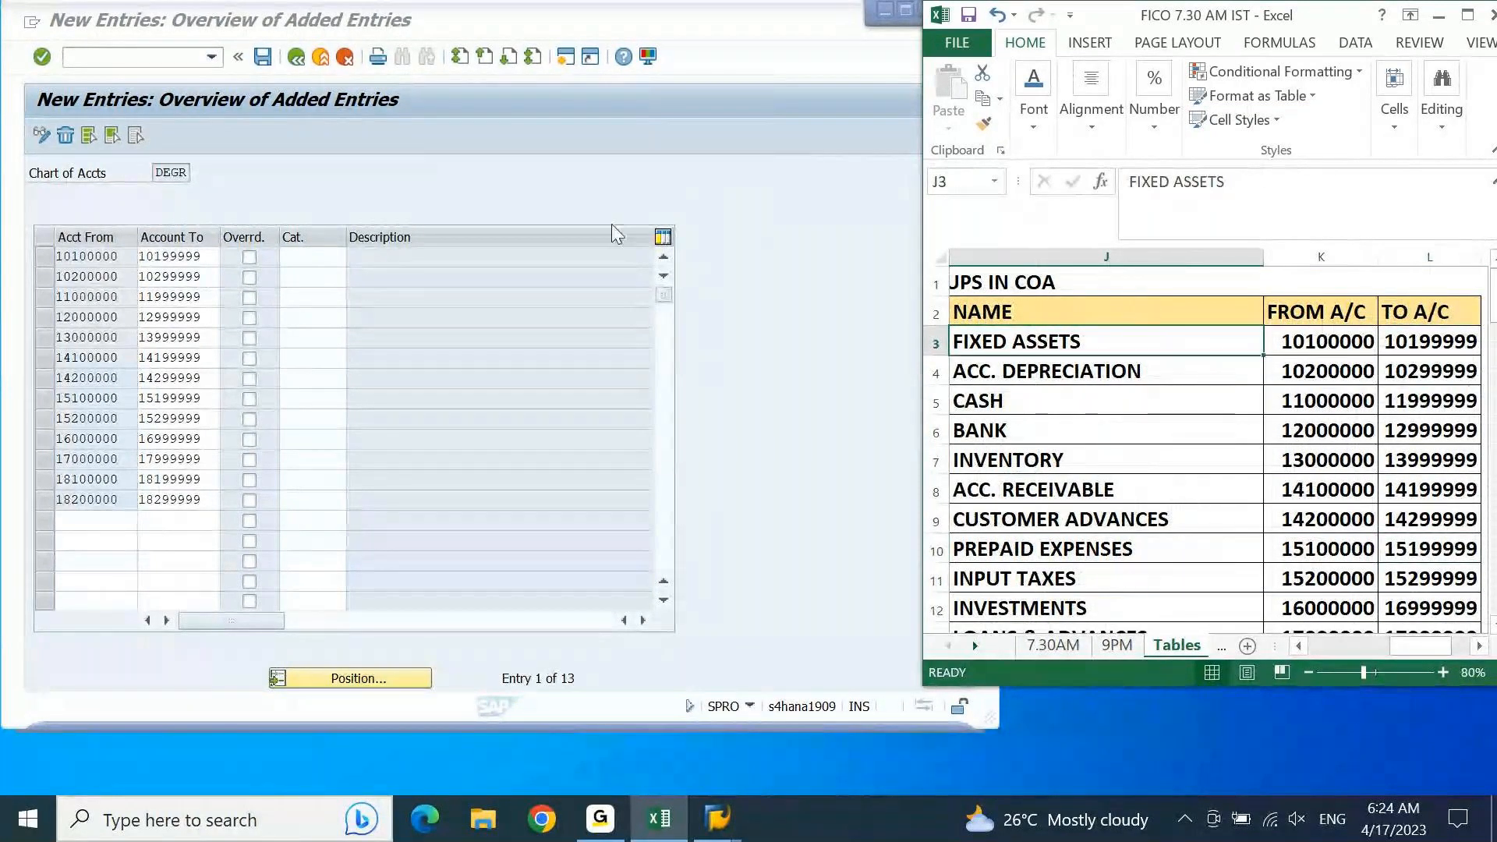
Step: Narrow the SAP window so the account group names in Excel can be read beside it
left_click(488, 205)
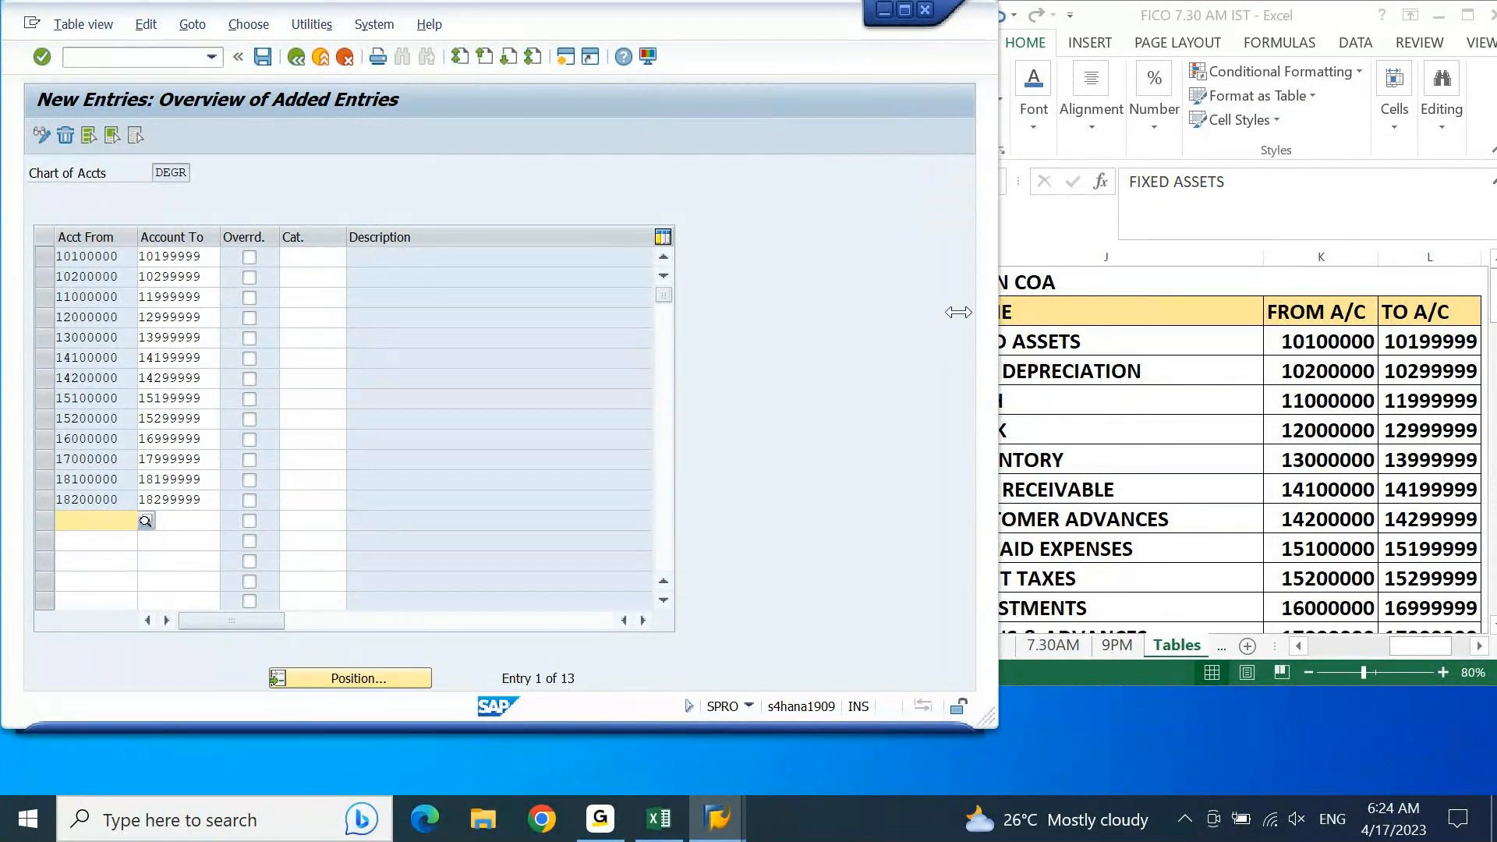
left_click_drag(958, 312, 935, 315)
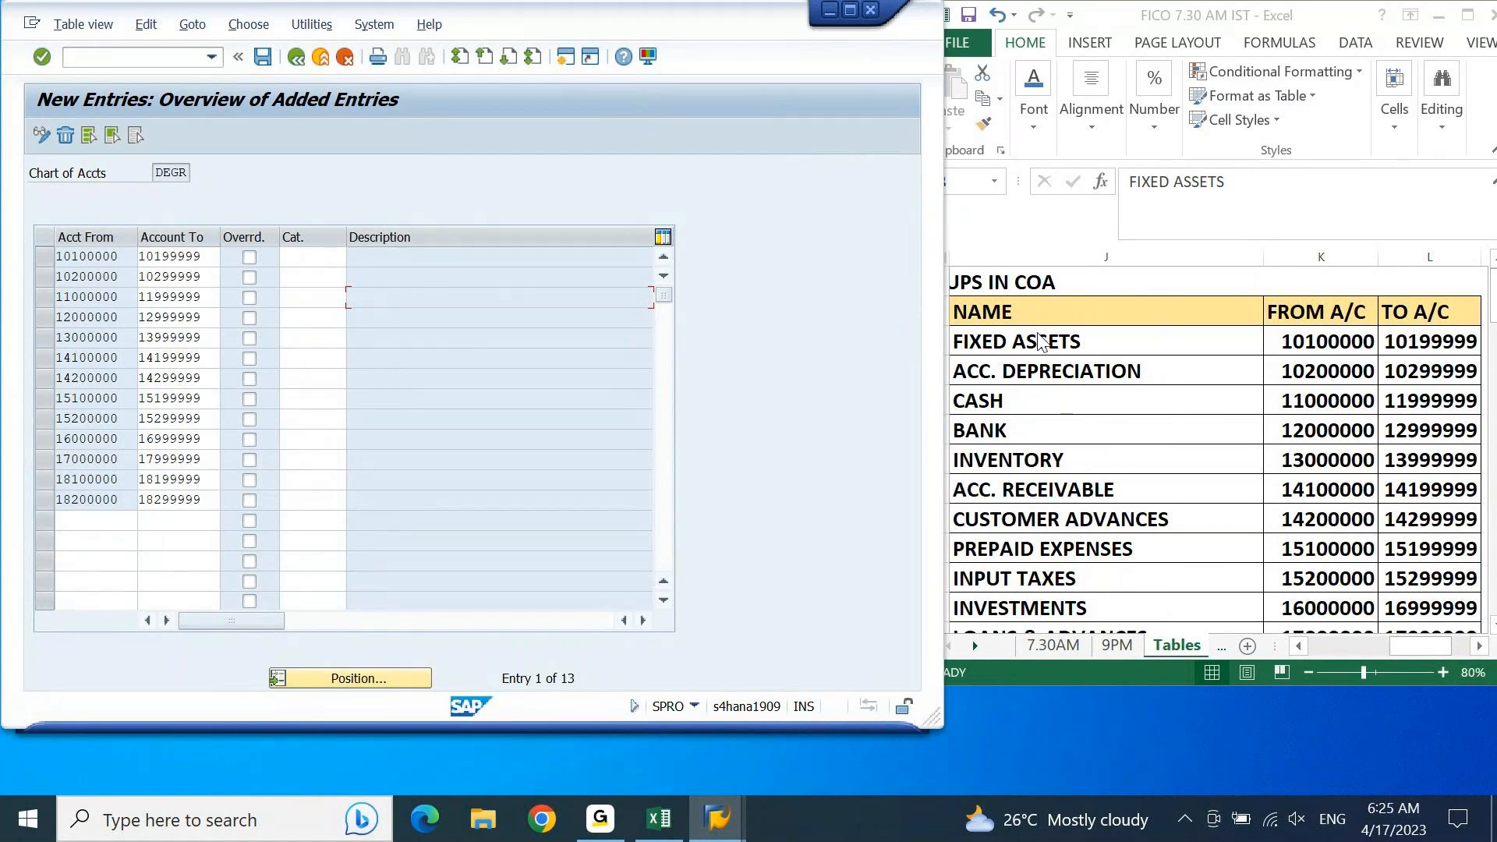
left_click(1080, 342)
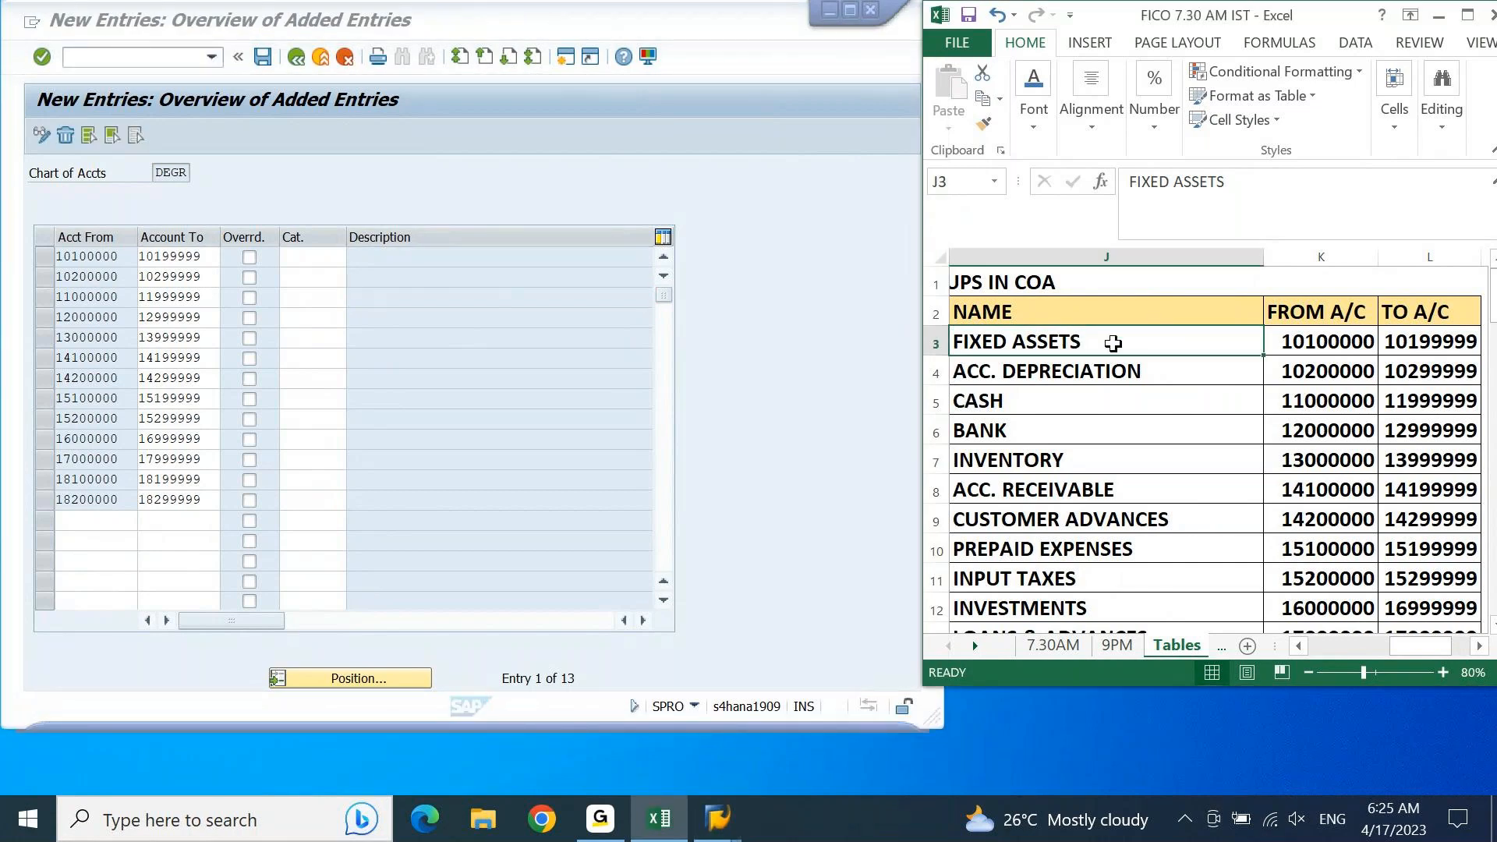
Step: Assign item category 07000 Fixed Assets to the account range 10100000 to 10199999 using the list of possible values
left_click(346, 237)
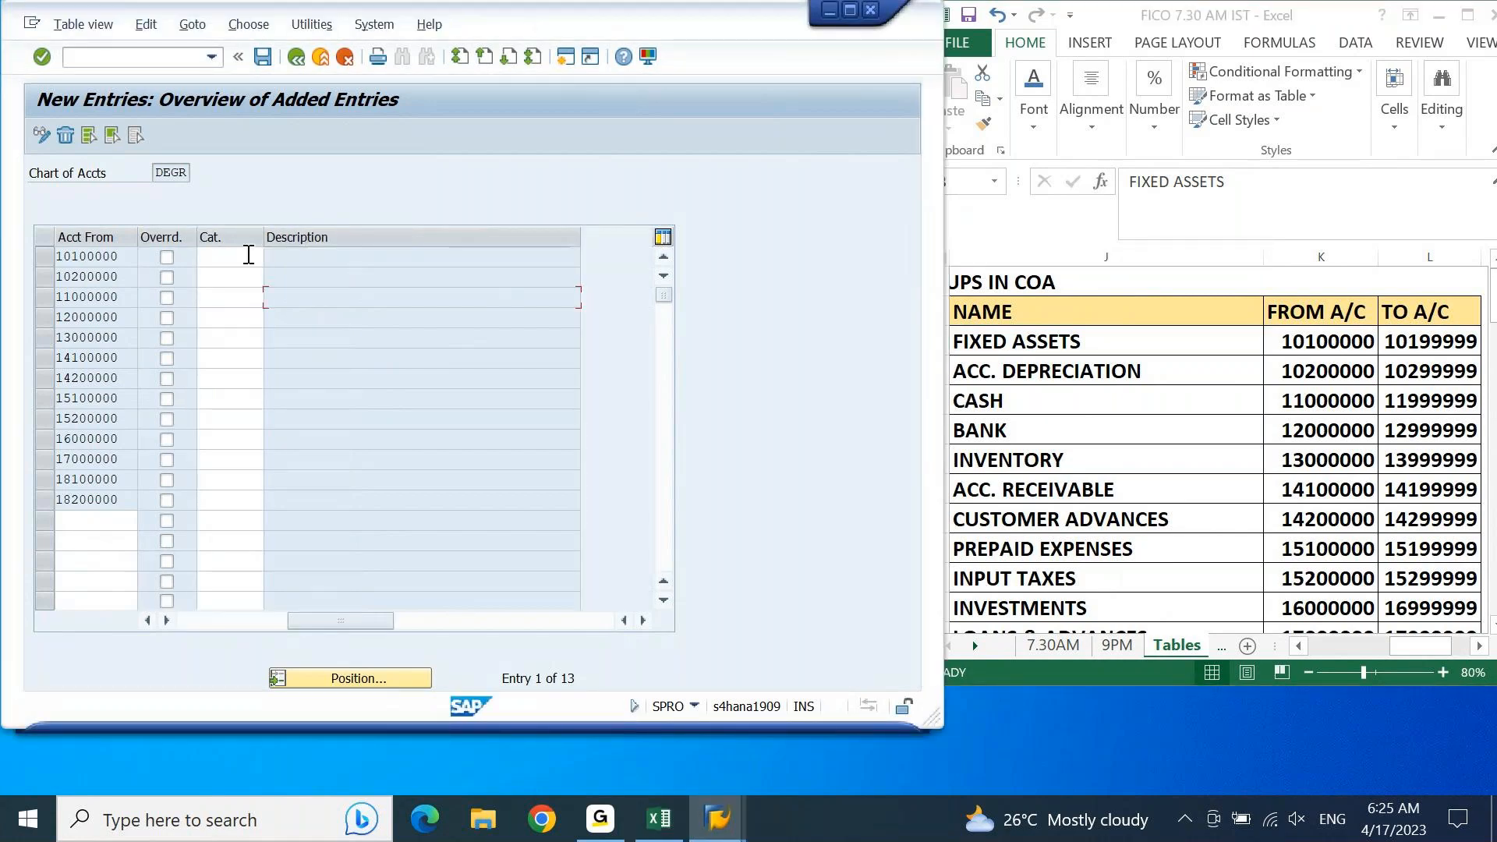
left_click(245, 255)
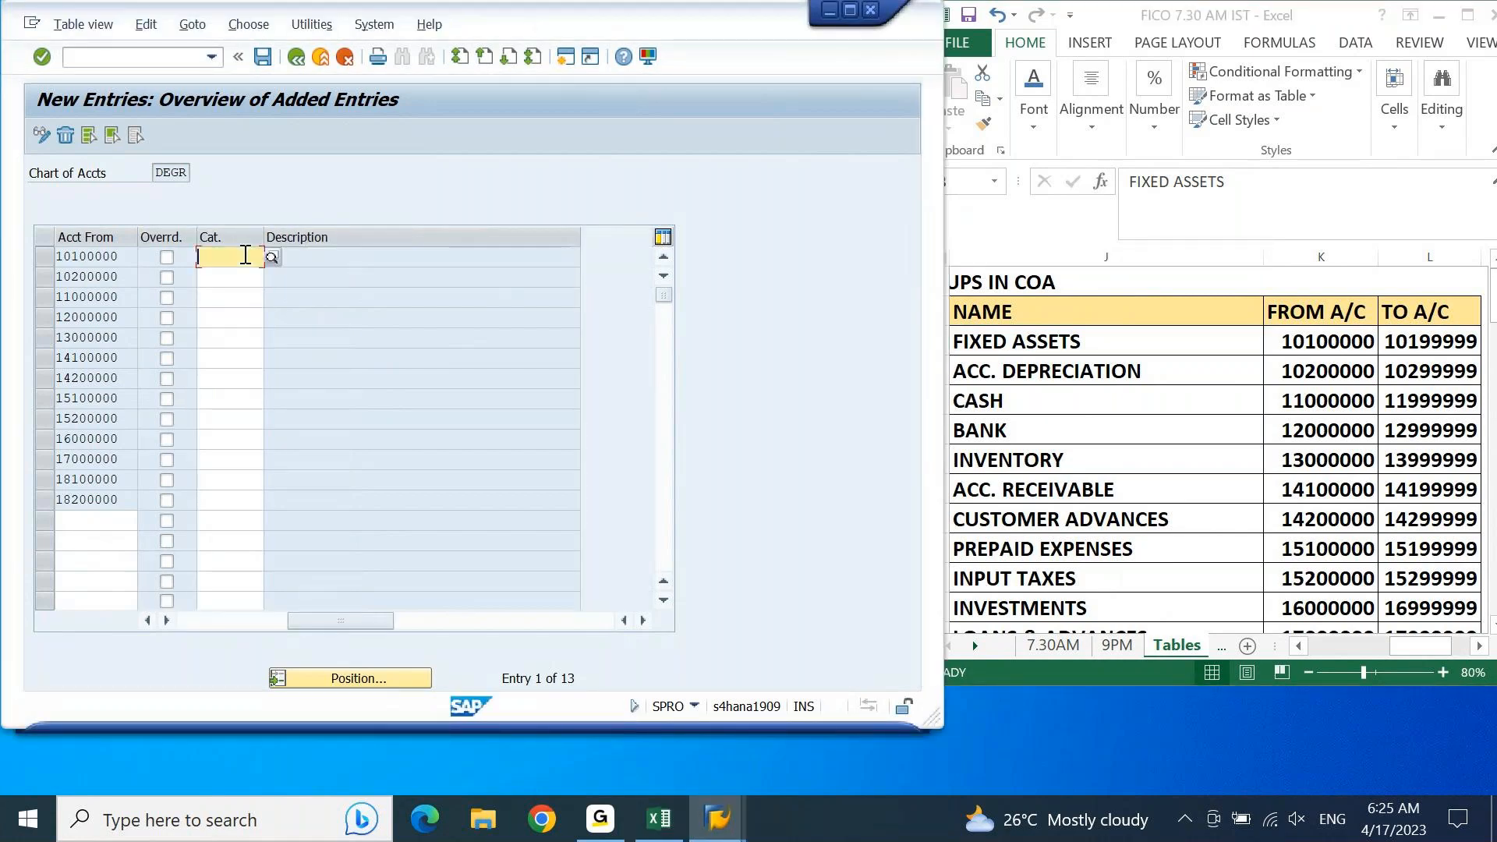
left_click(194, 624)
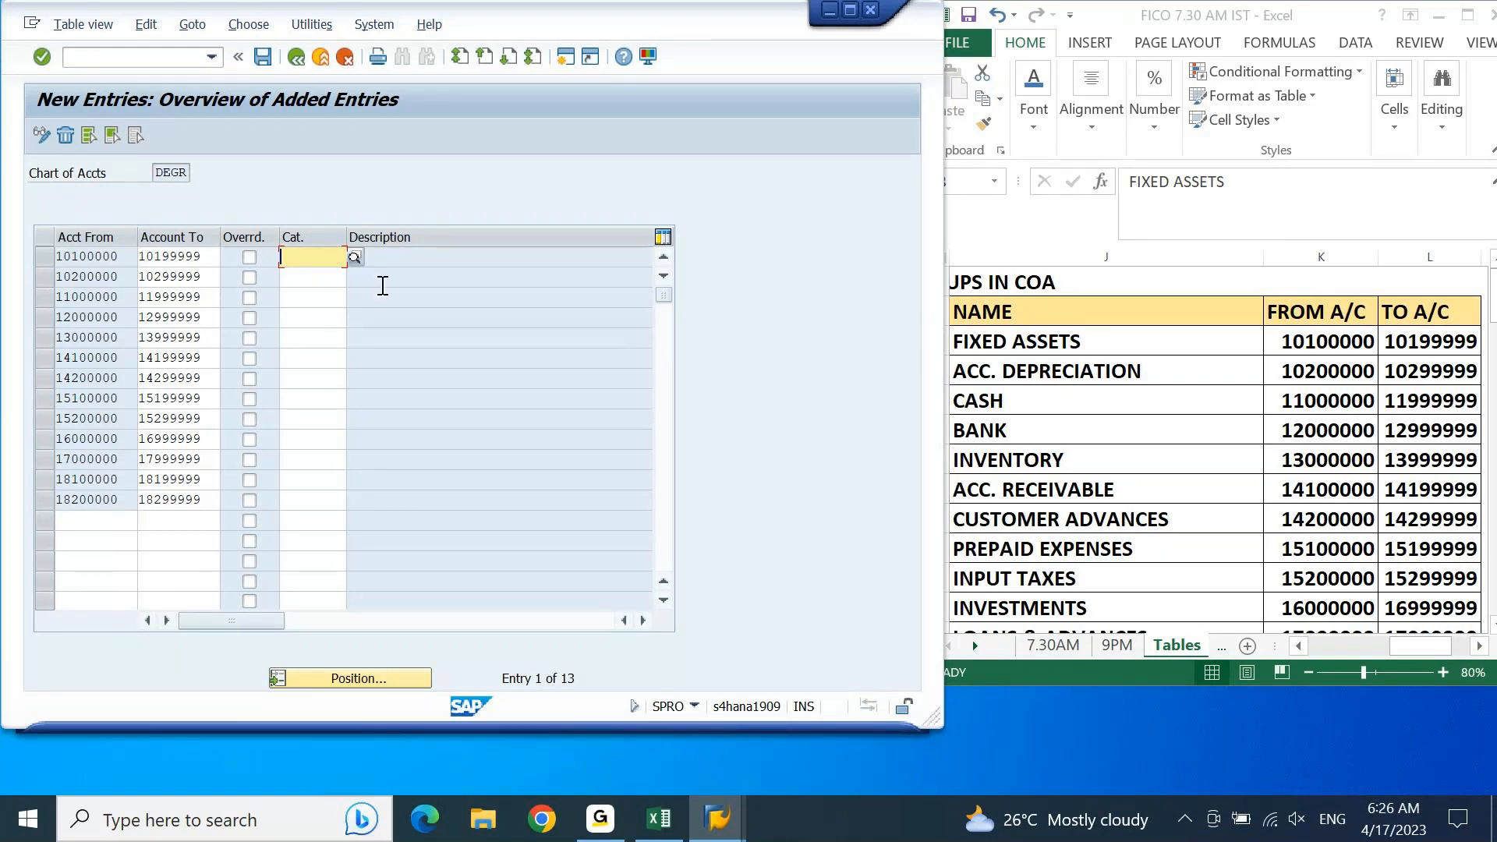
left_click(354, 258)
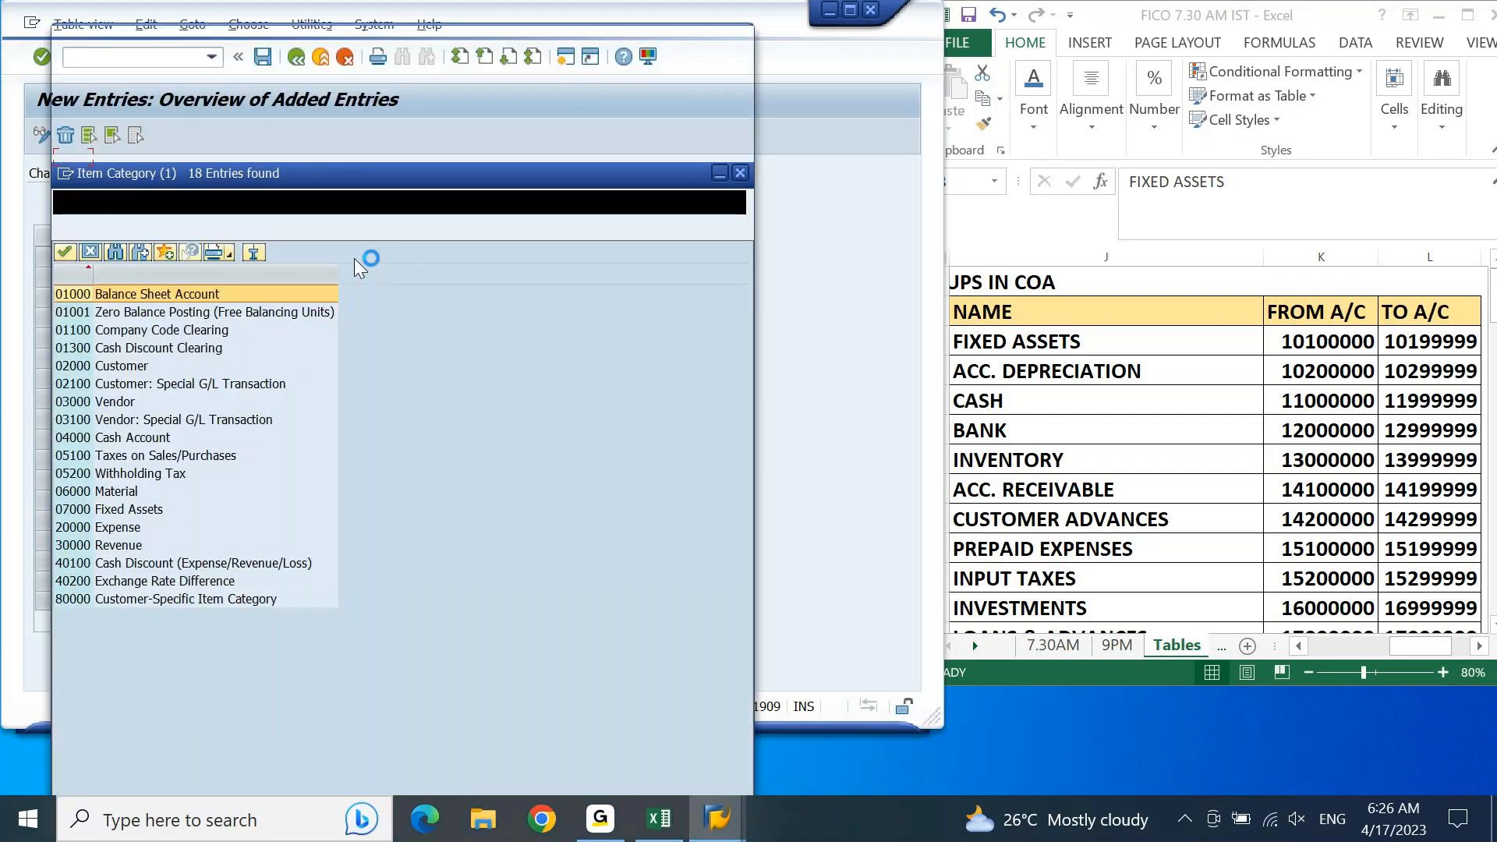
left_click_drag(351, 35, 528, 34)
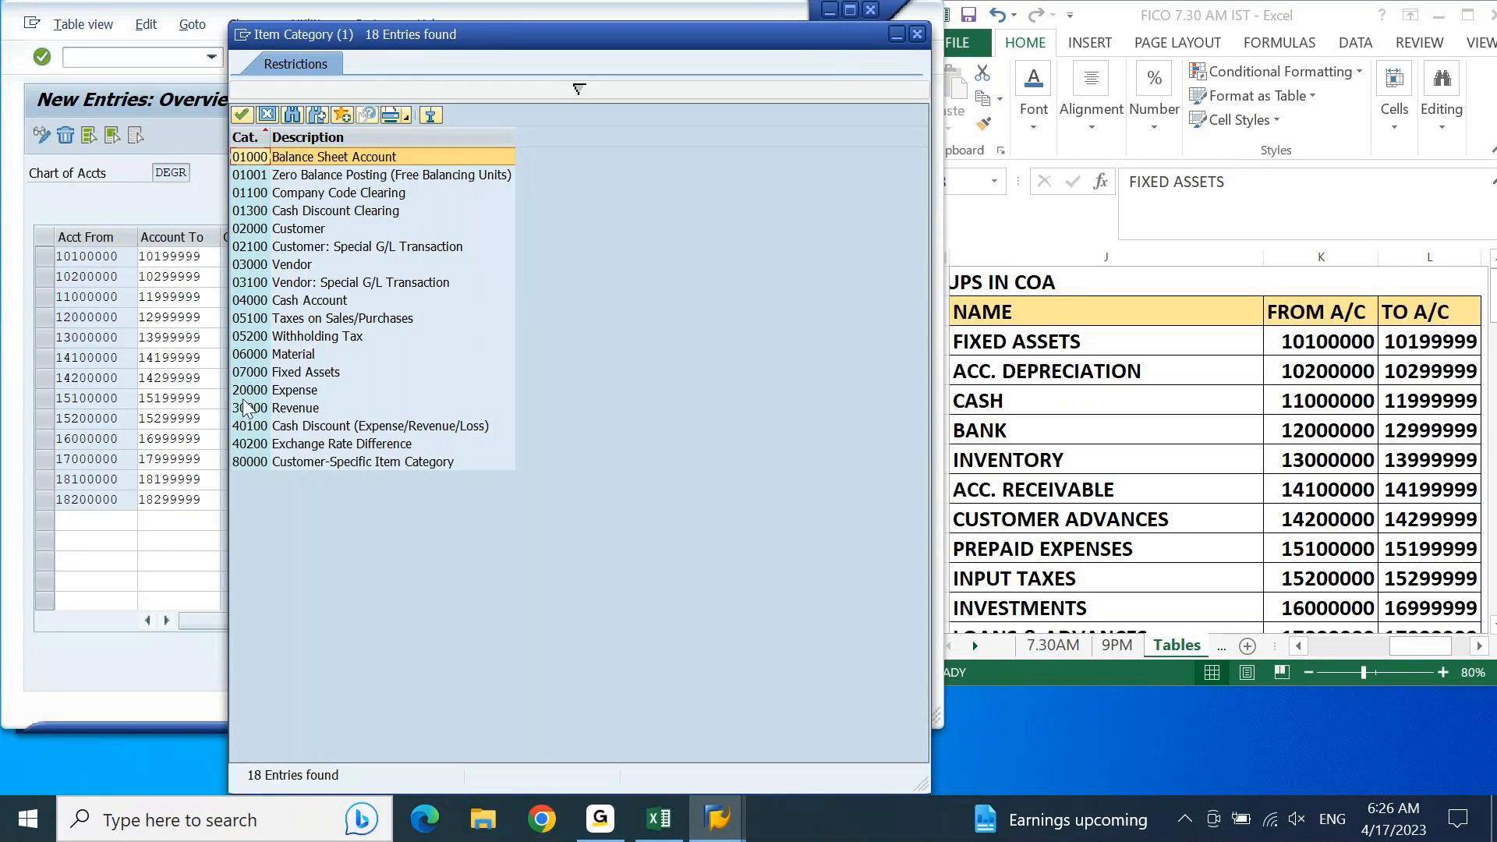
left_click(286, 372)
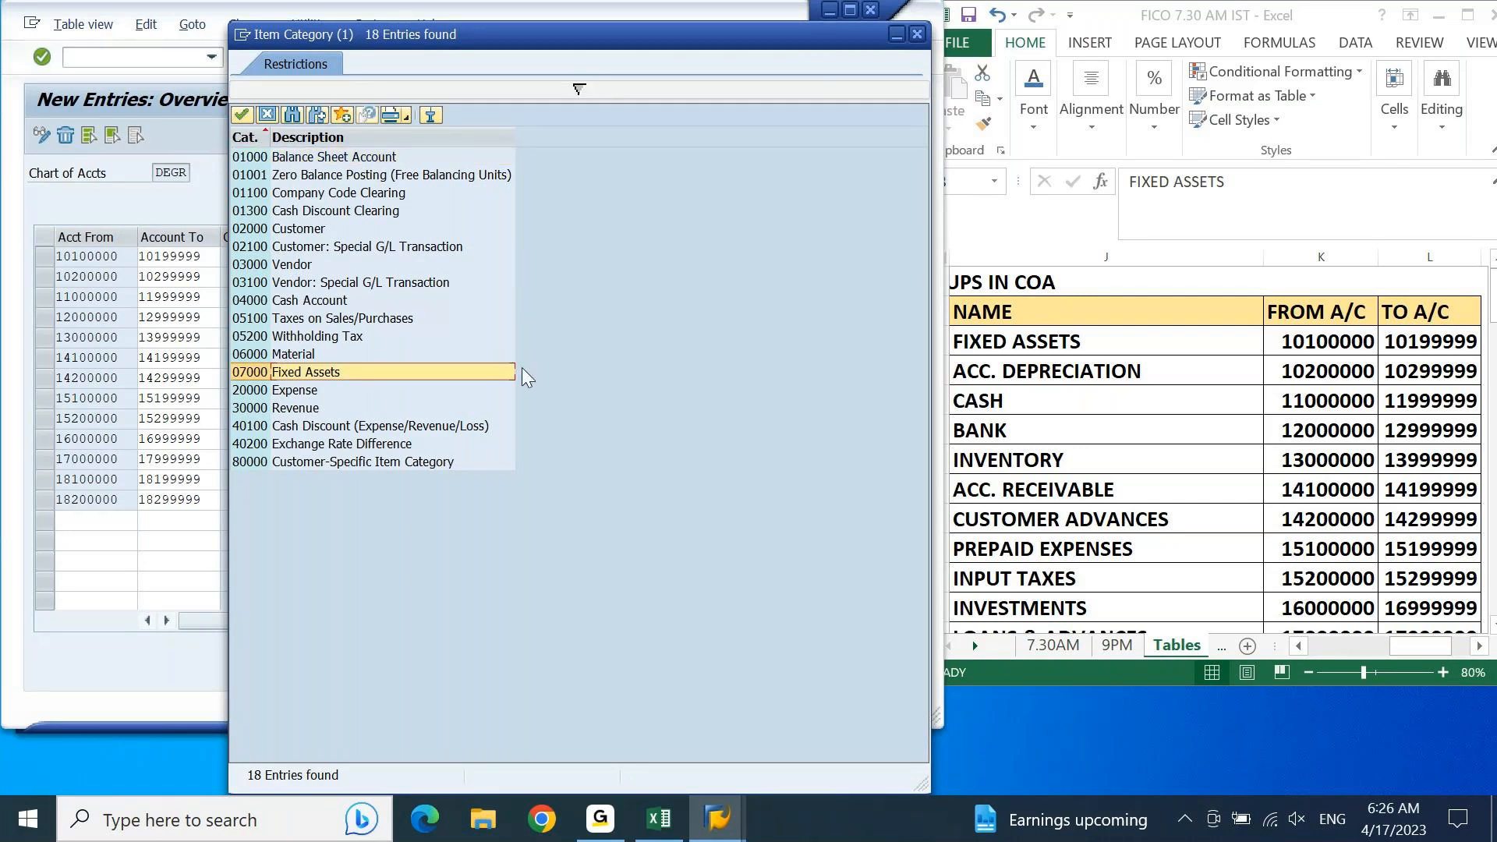
double_click(492, 372)
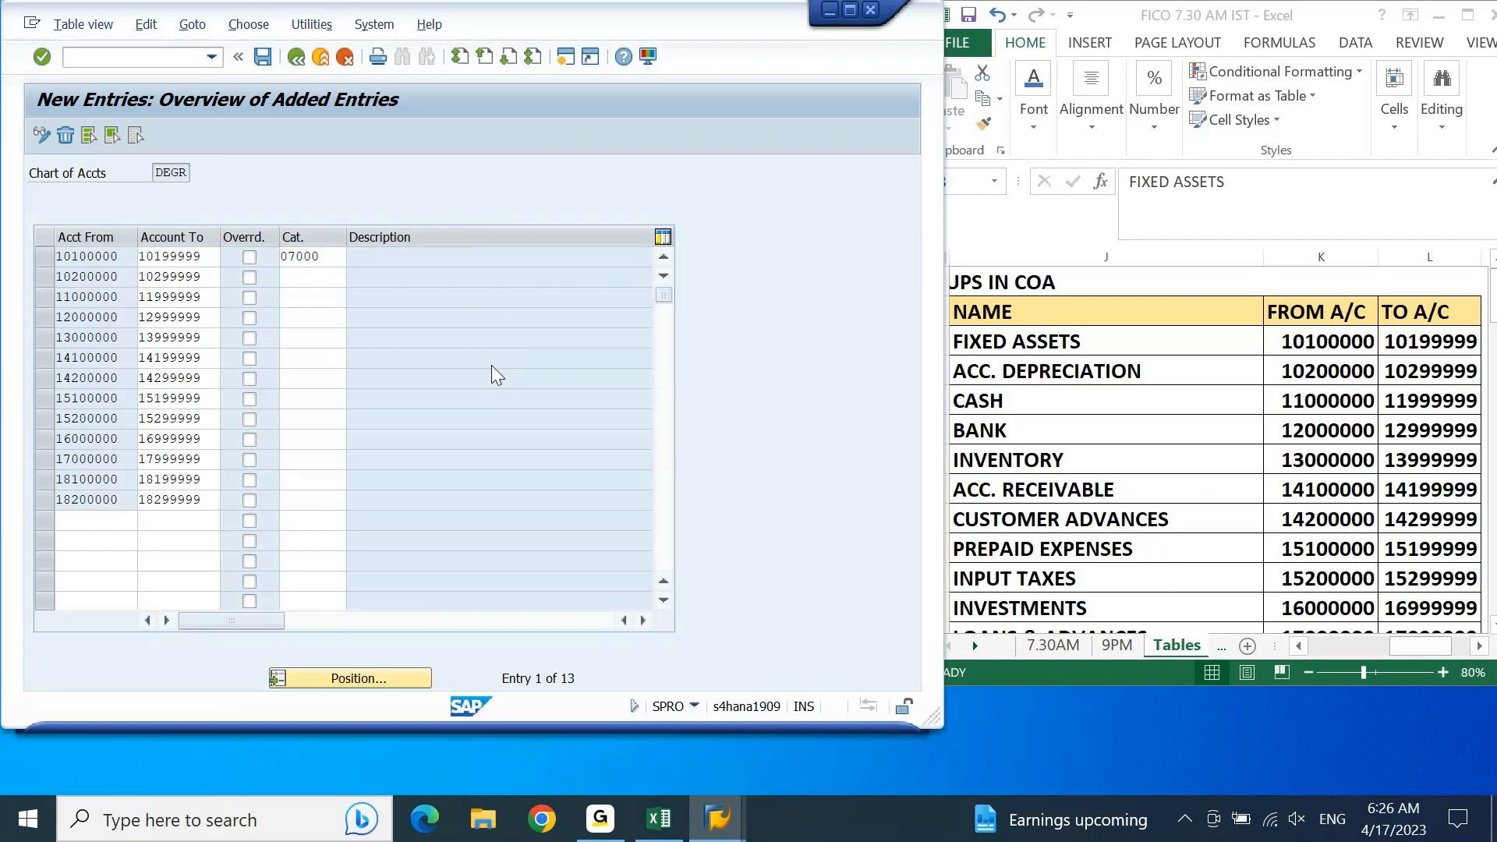
key("Return")
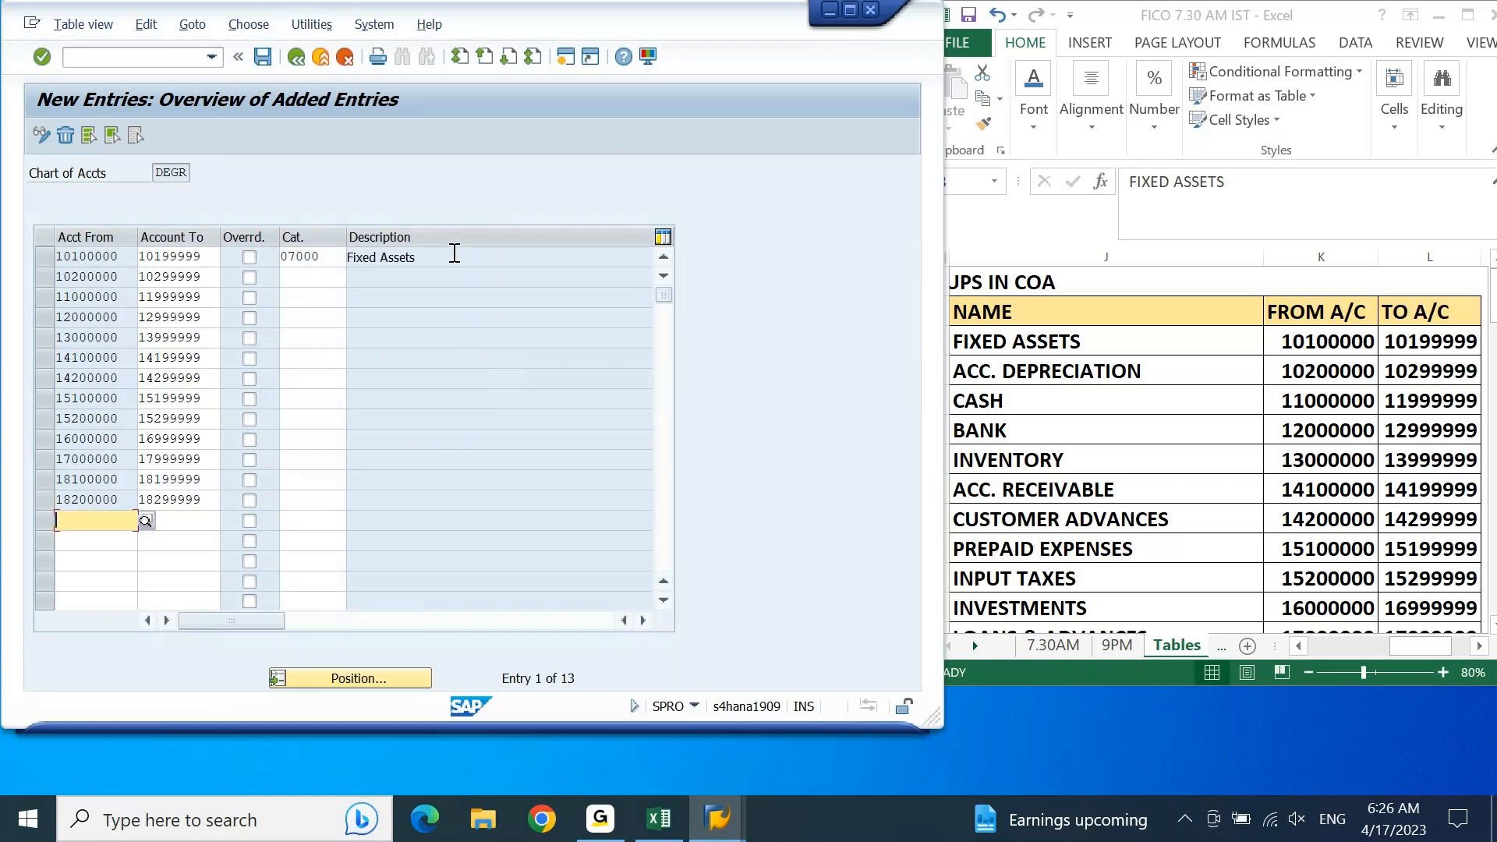
Step: Assign item category 07000 Fixed Assets to the accumulated depreciation range 10200000 to 10299999 from the list of possible values
left_click(321, 282)
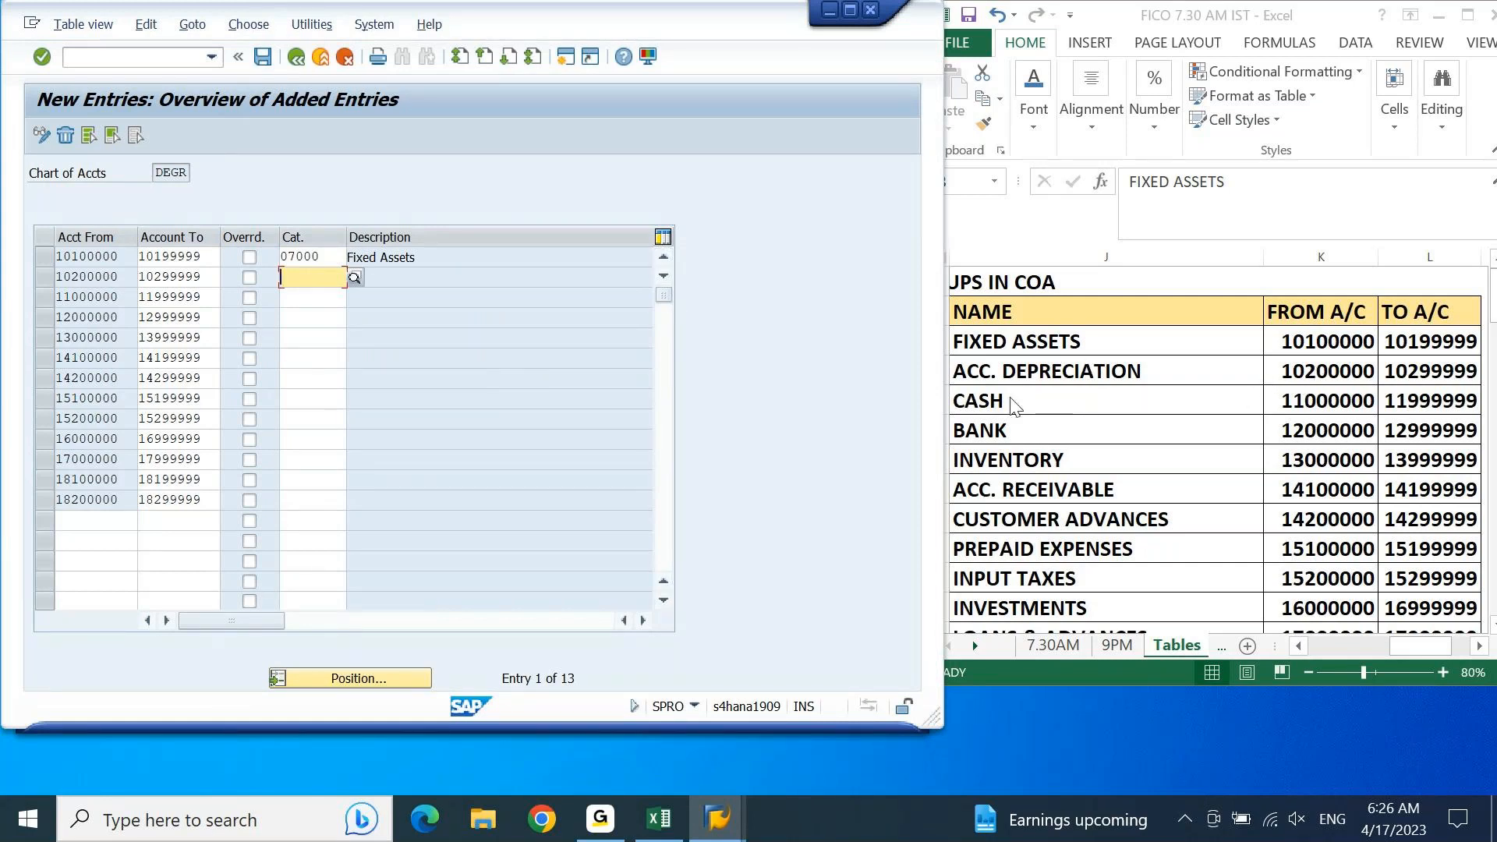
left_click(353, 278)
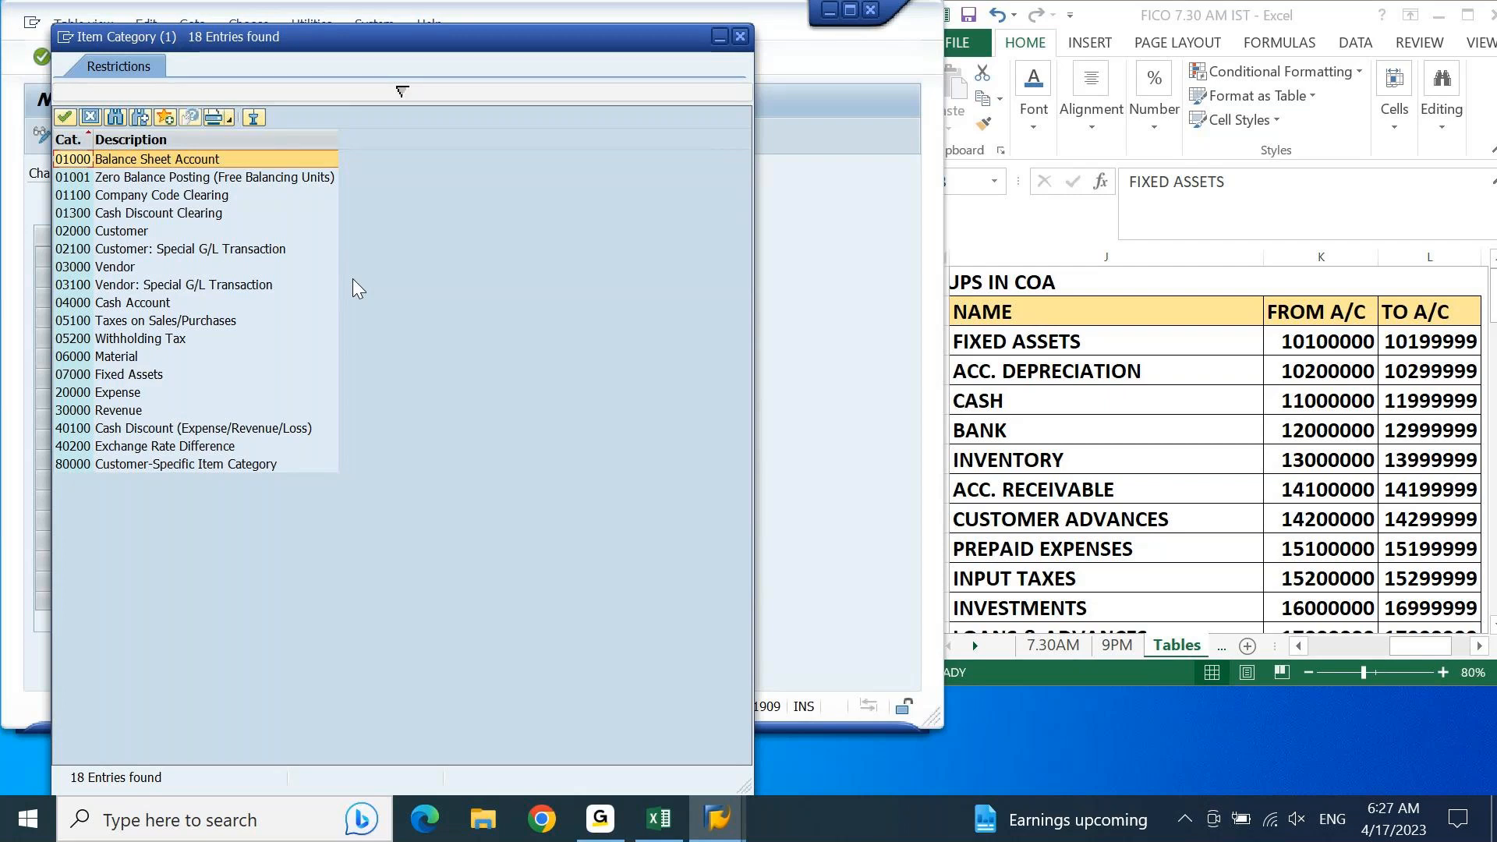
double_click(134, 380)
key("Return")
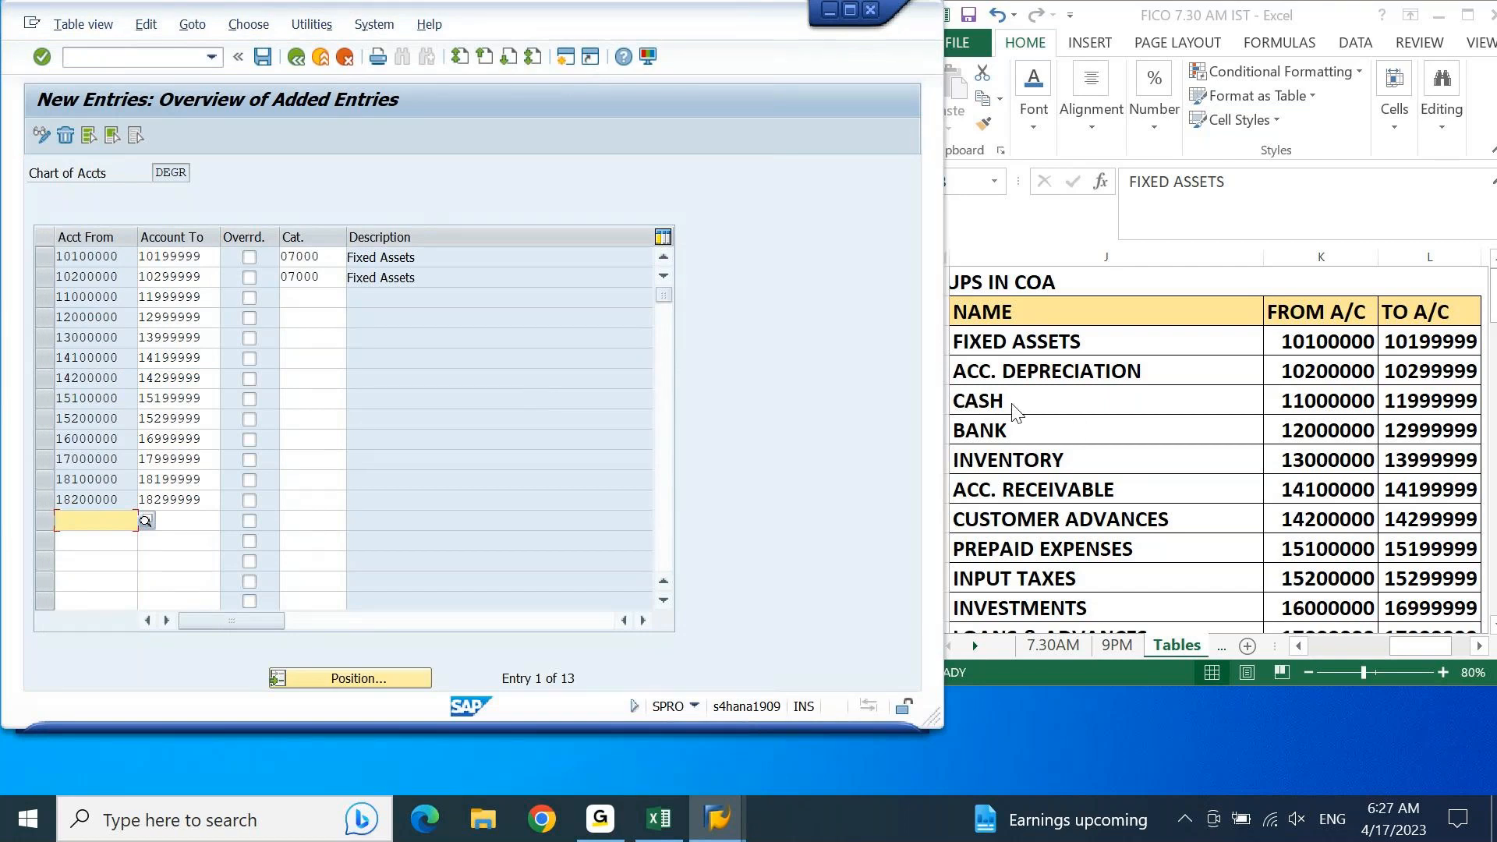
Step: Assign item category 04000 Cash Account to the cash account range 11000000 to 11999999
left_click(318, 299)
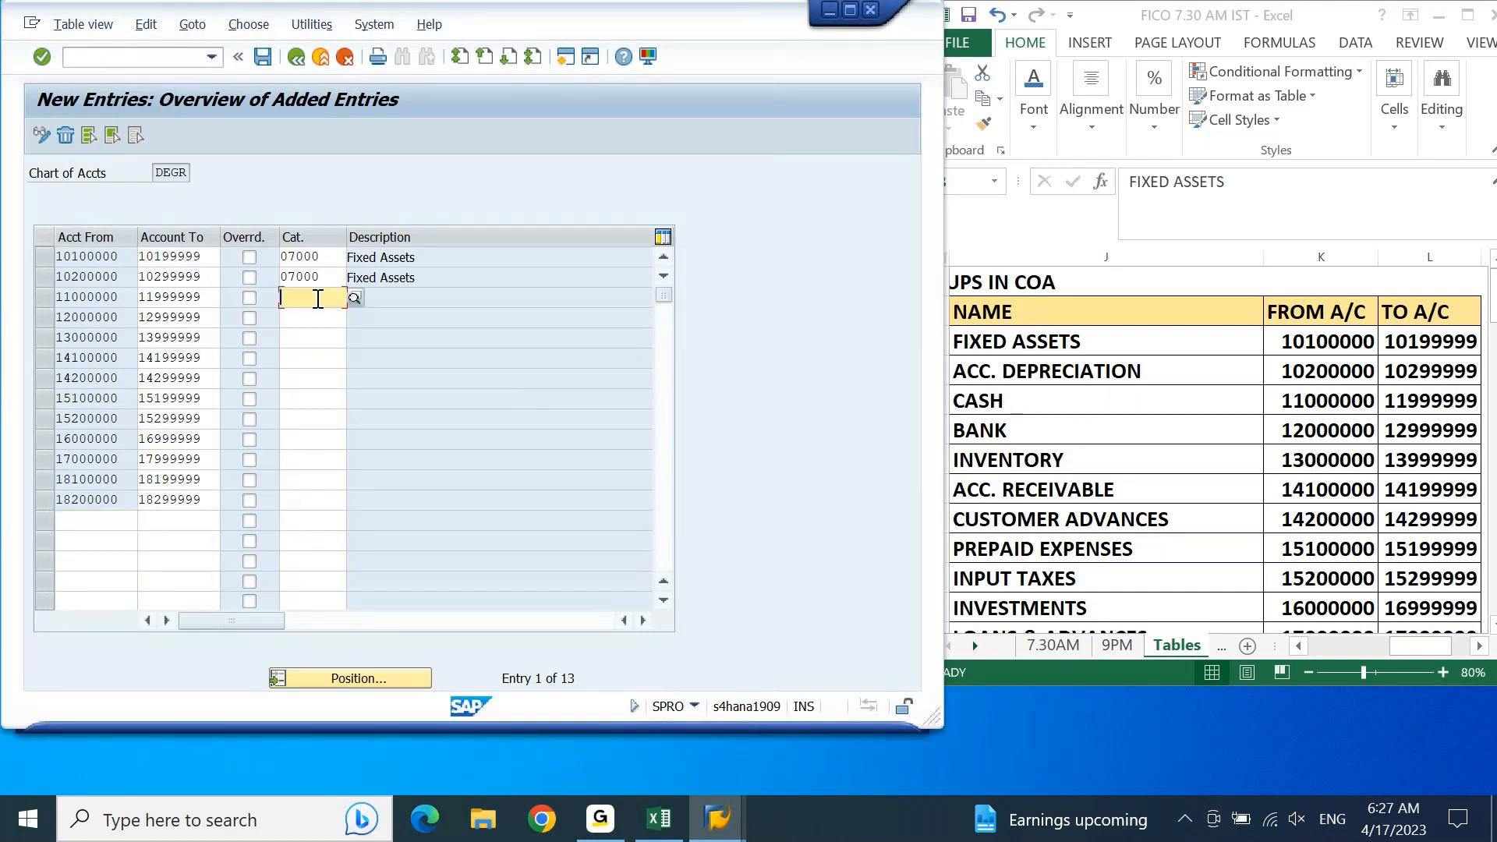
left_click(355, 298)
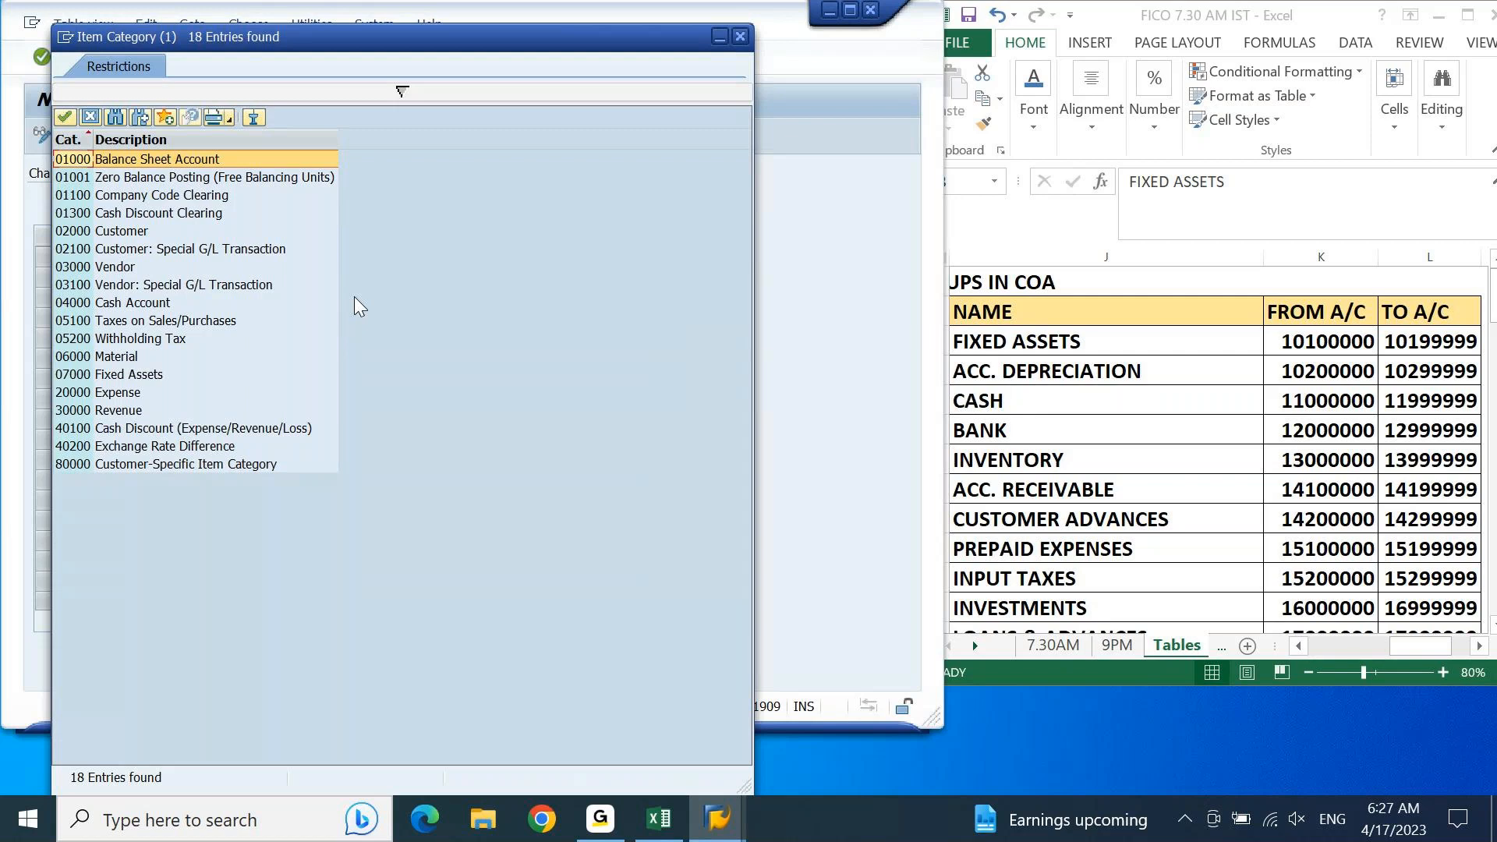
left_click(136, 308)
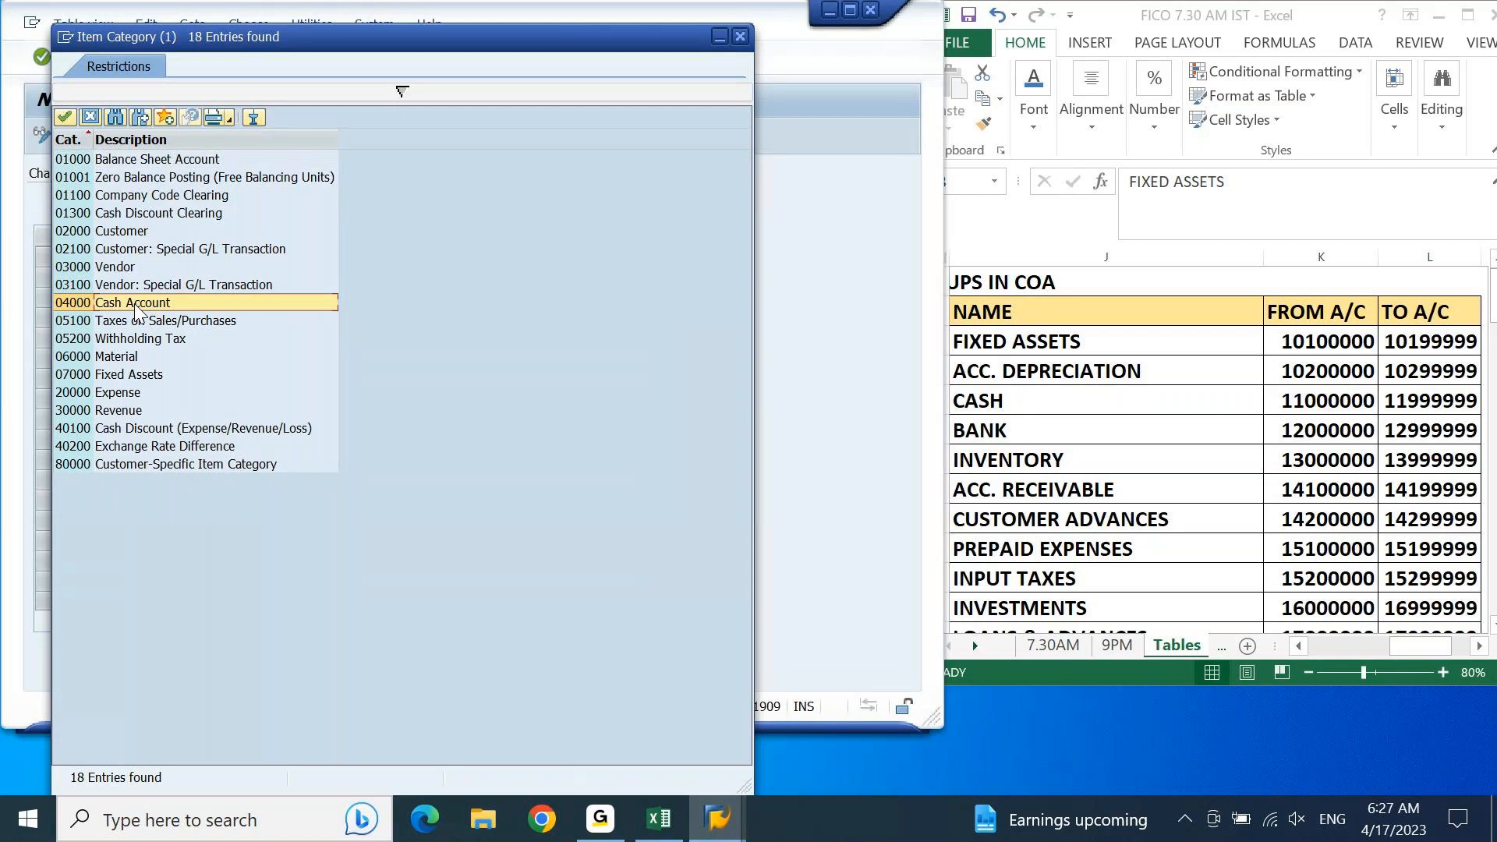
double_click(136, 307)
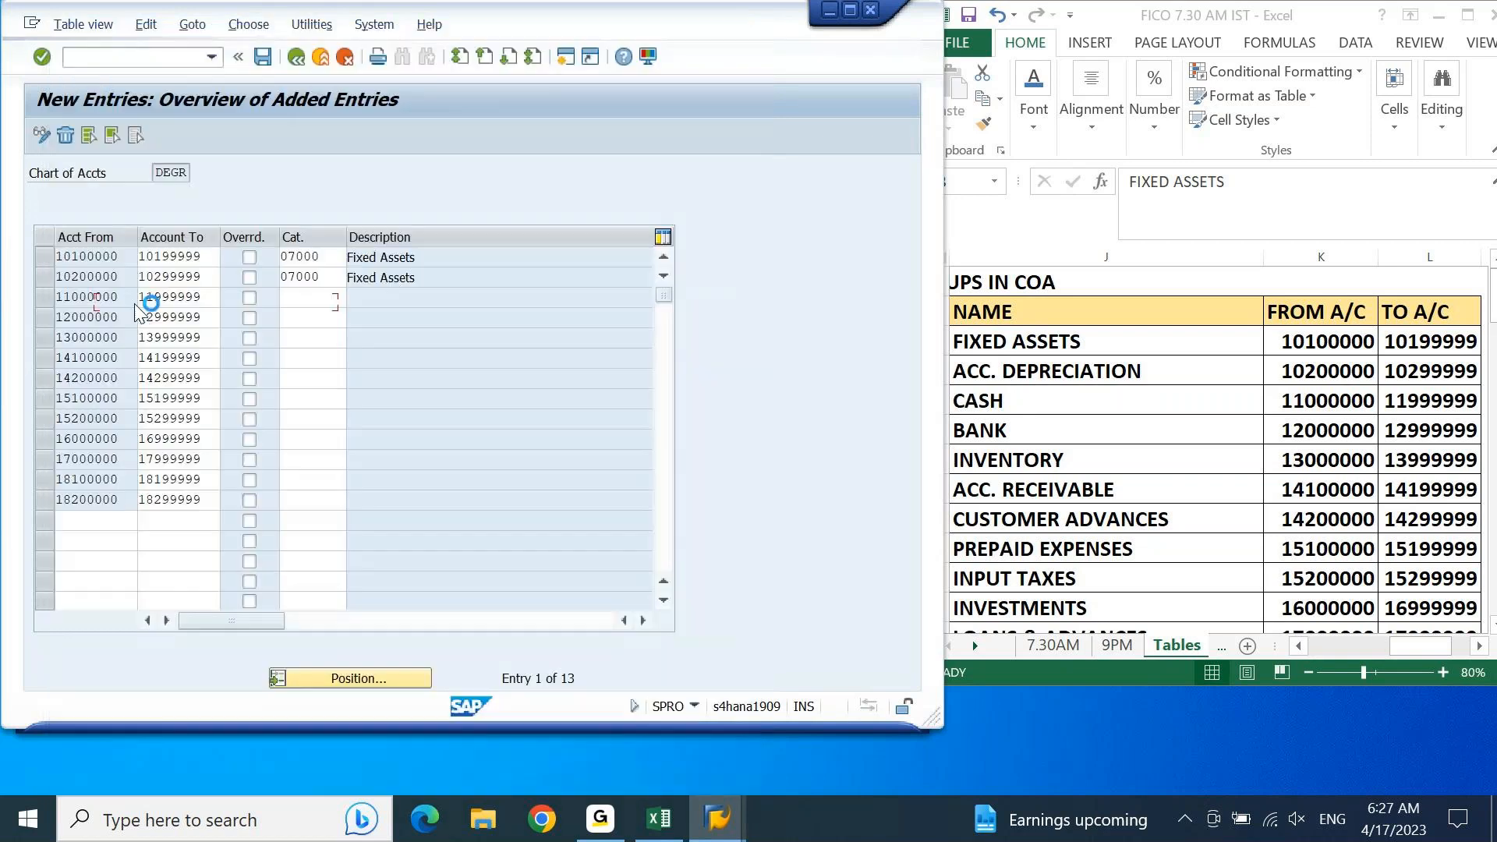
key("Return")
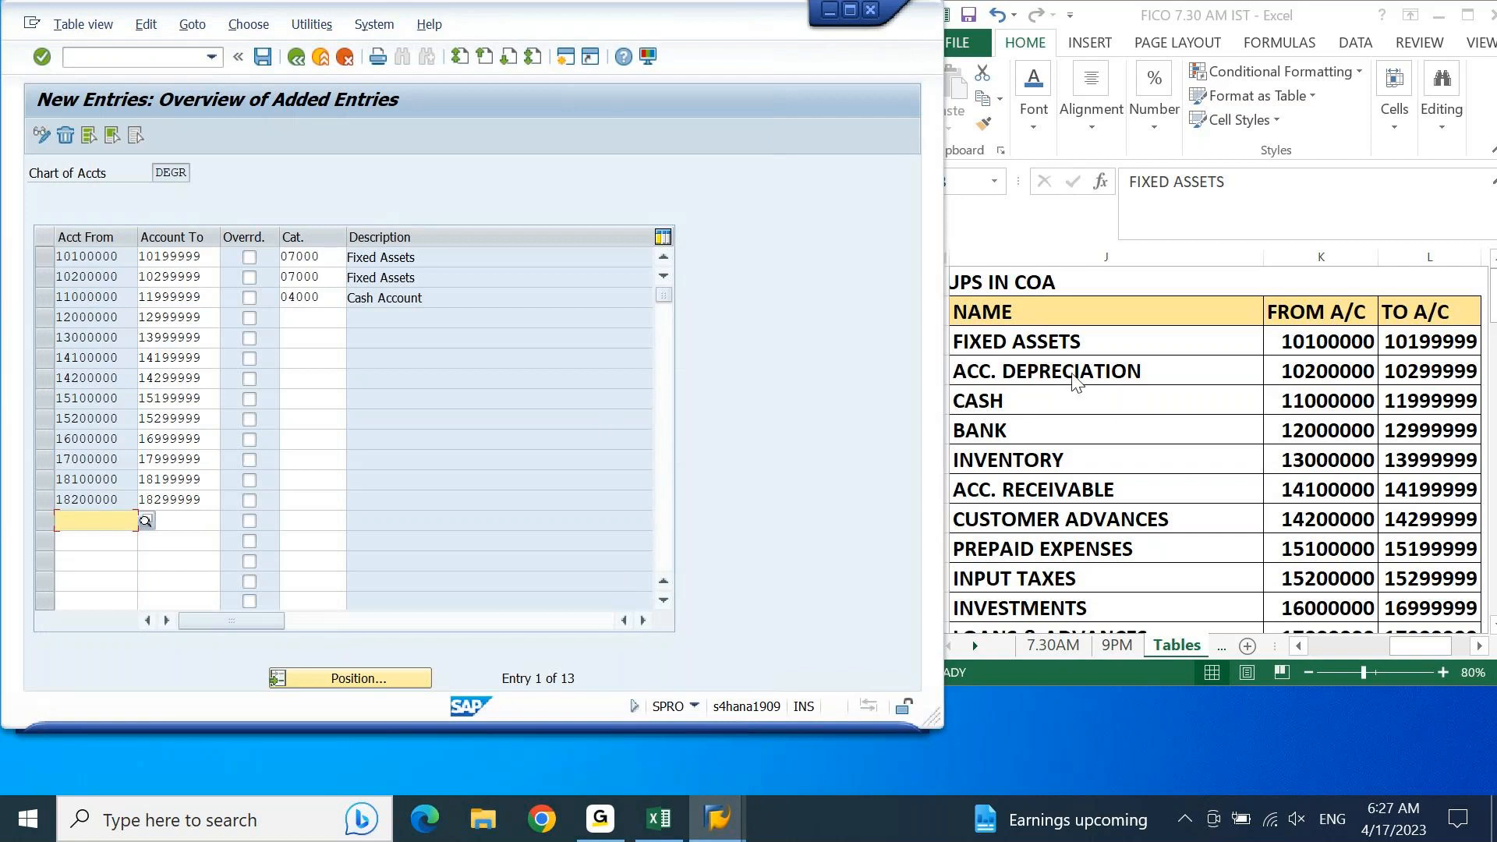
Step: Check the BANK group in Excel and assign item category 04000 Cash Account to the range 12000000 to 12999999
left_click(1056, 437)
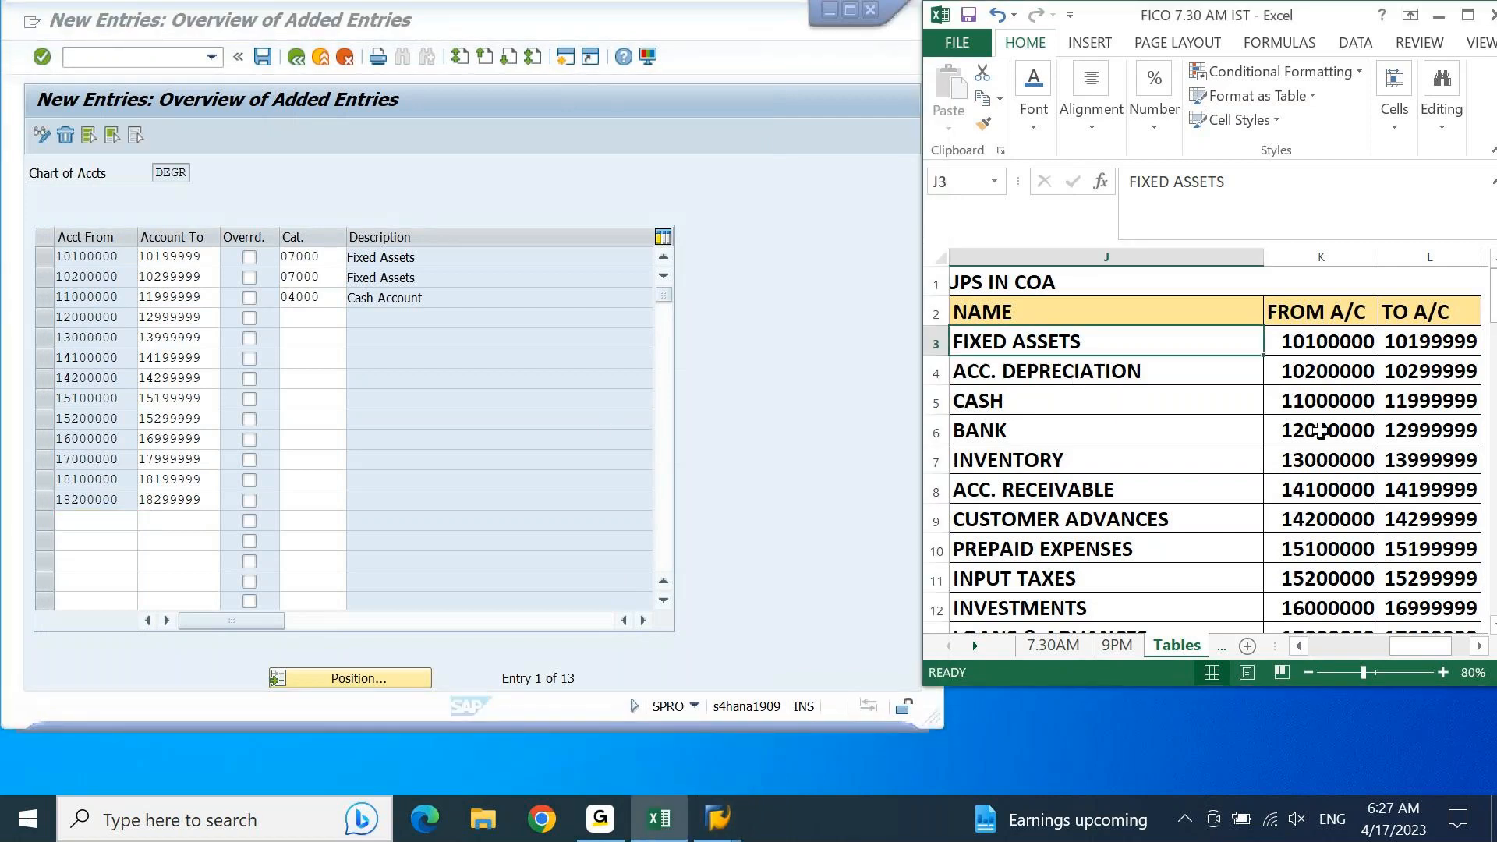
left_click(329, 316)
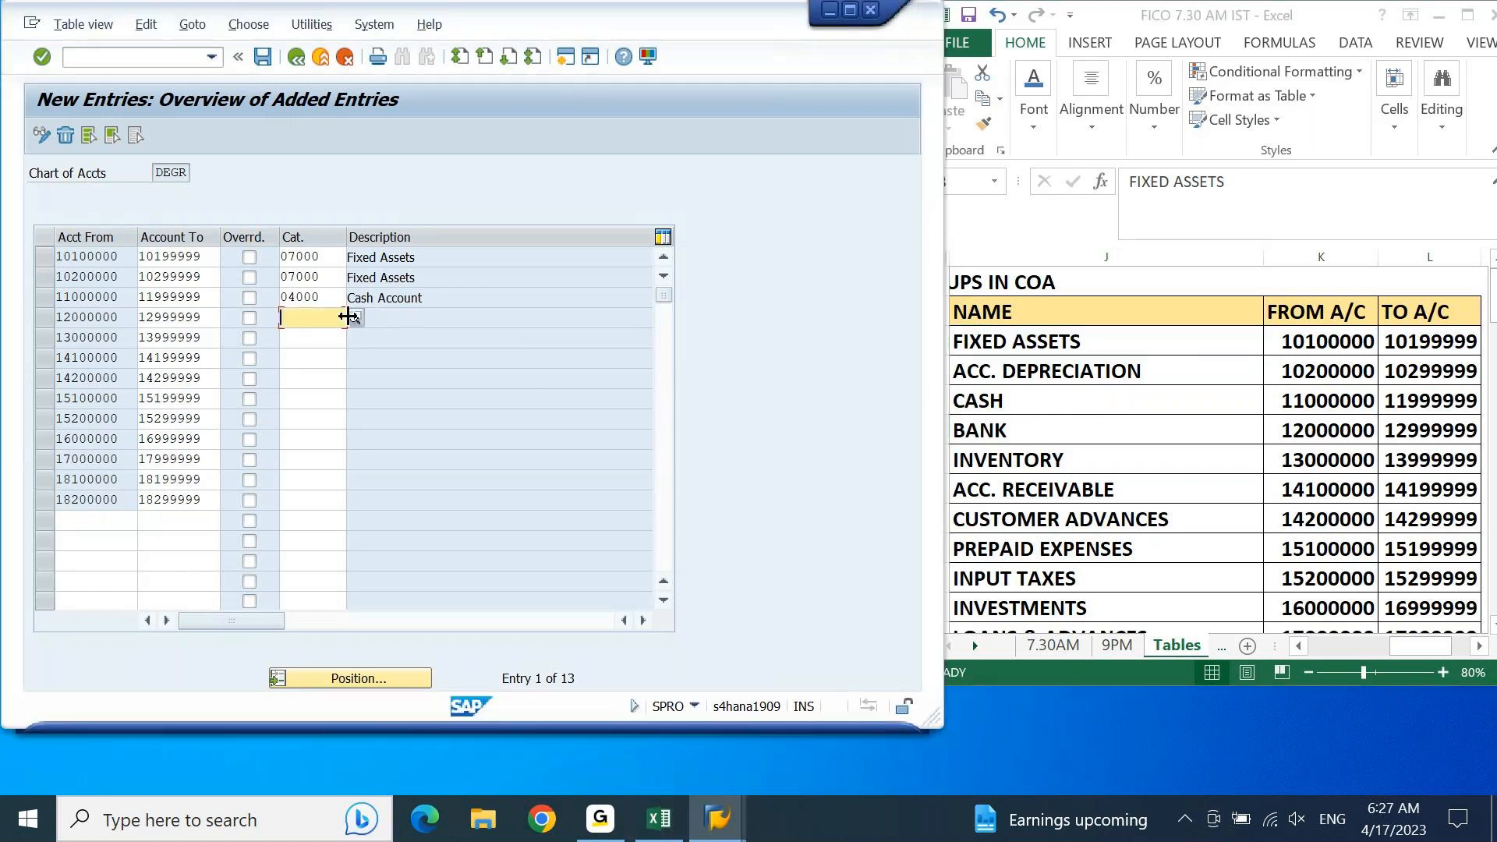
left_click(354, 318)
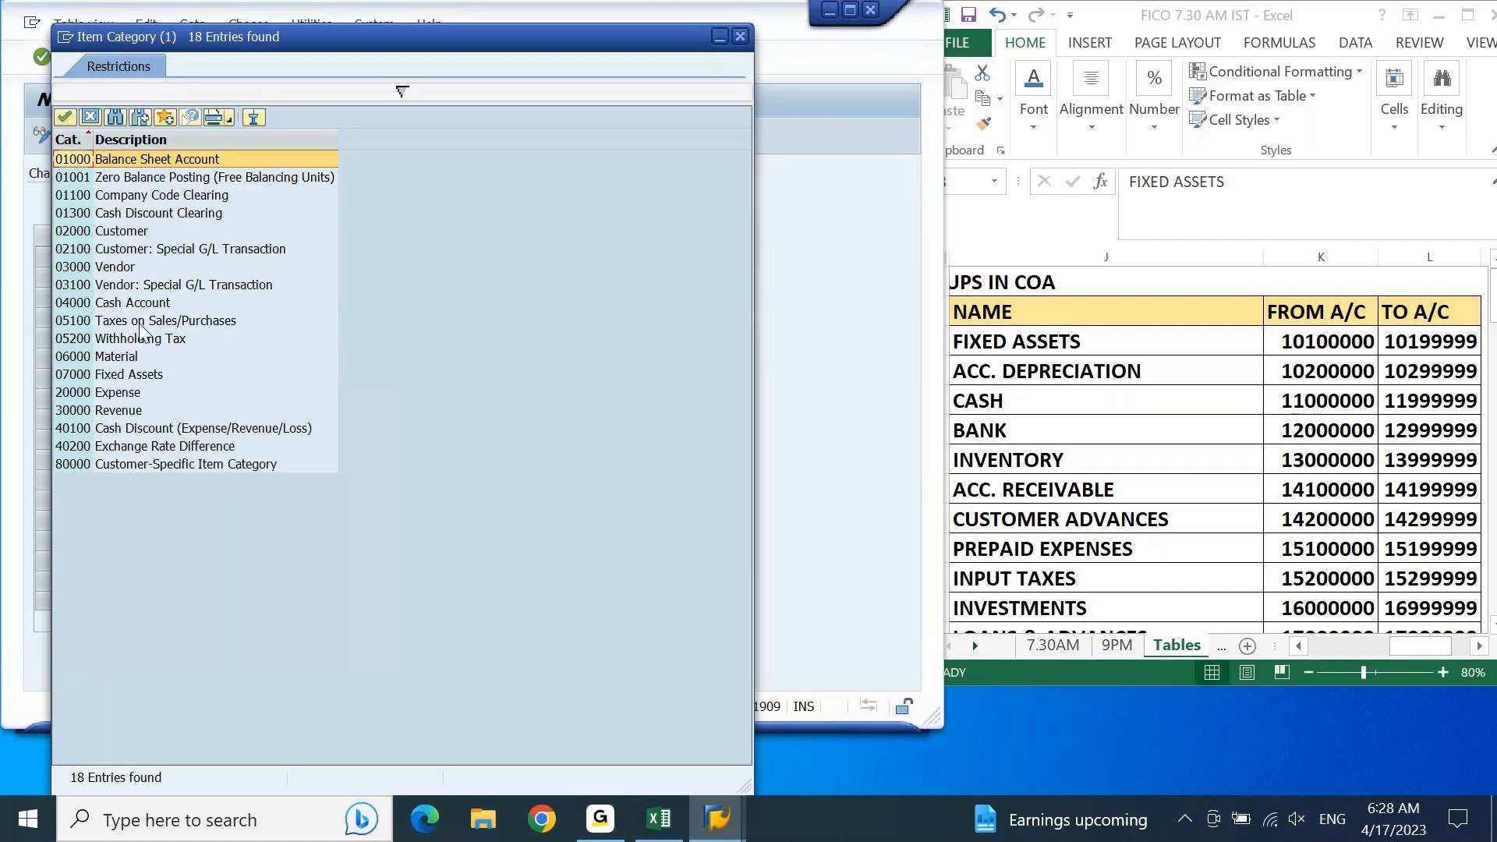
left_click(115, 306)
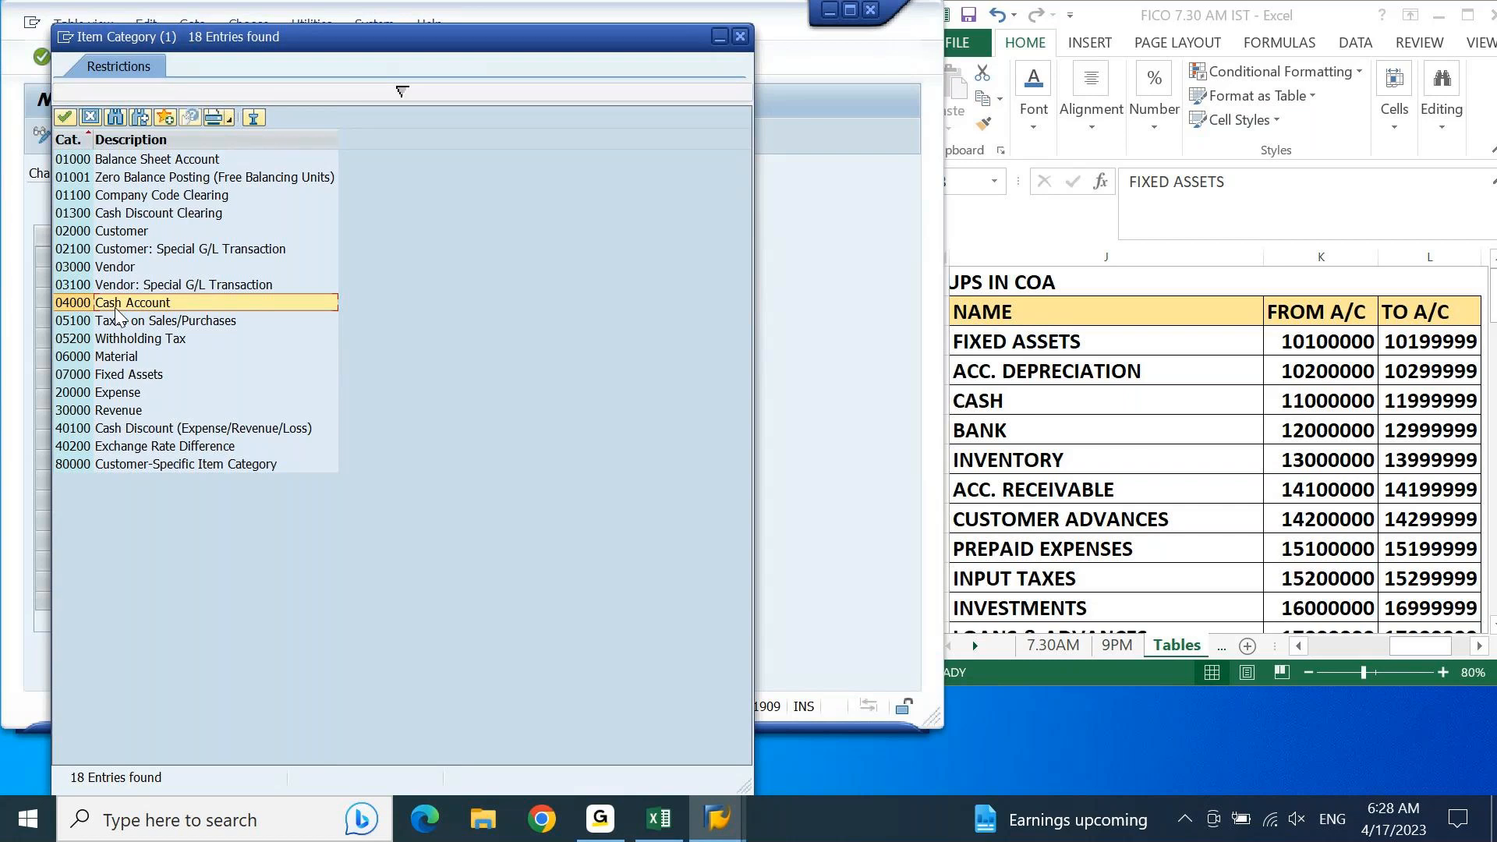
double_click(115, 308)
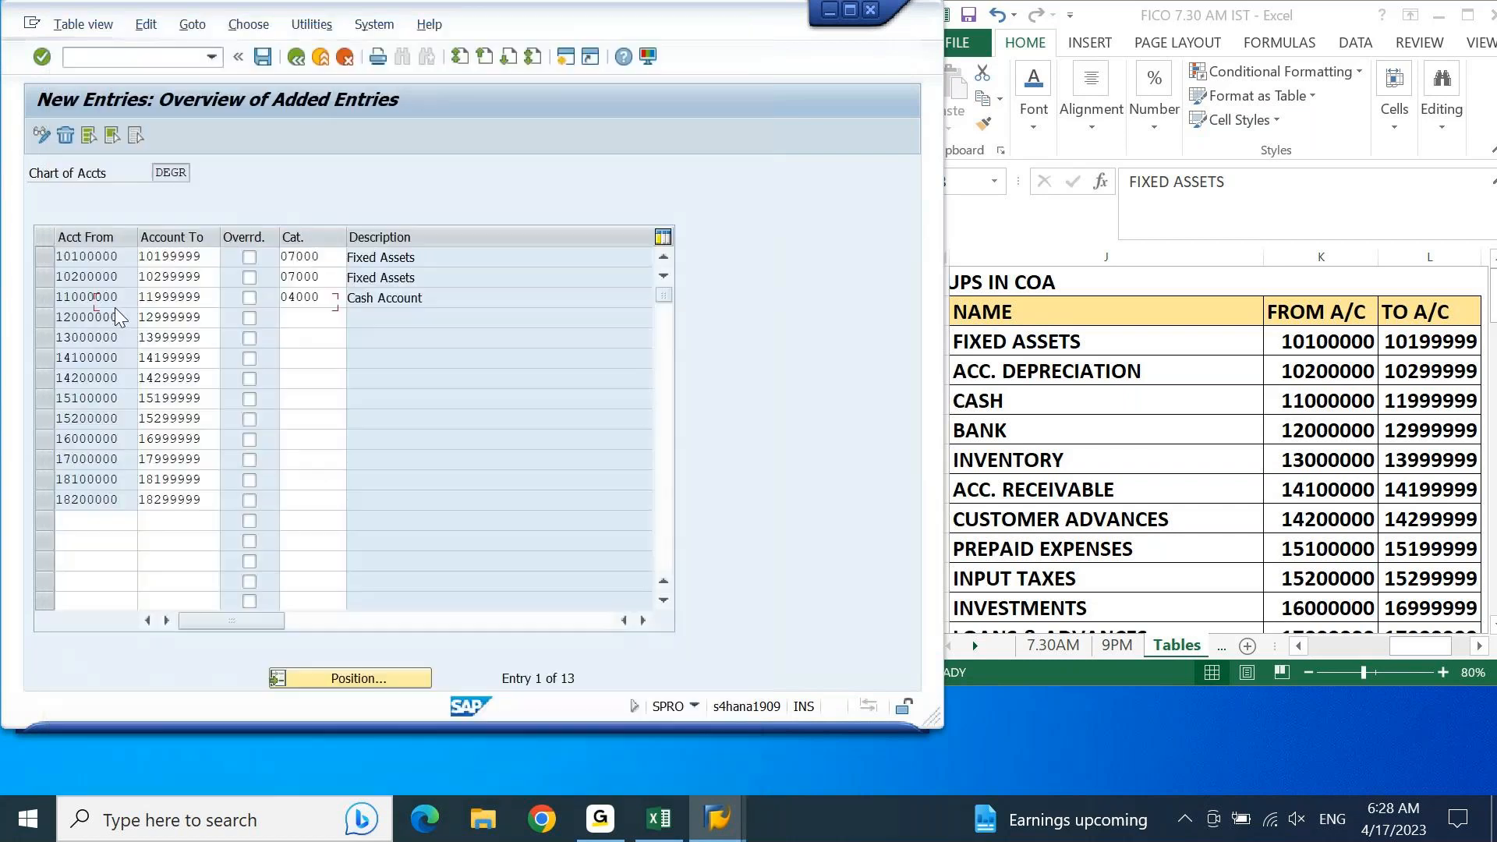
key("Down")
type("04000")
key("Return")
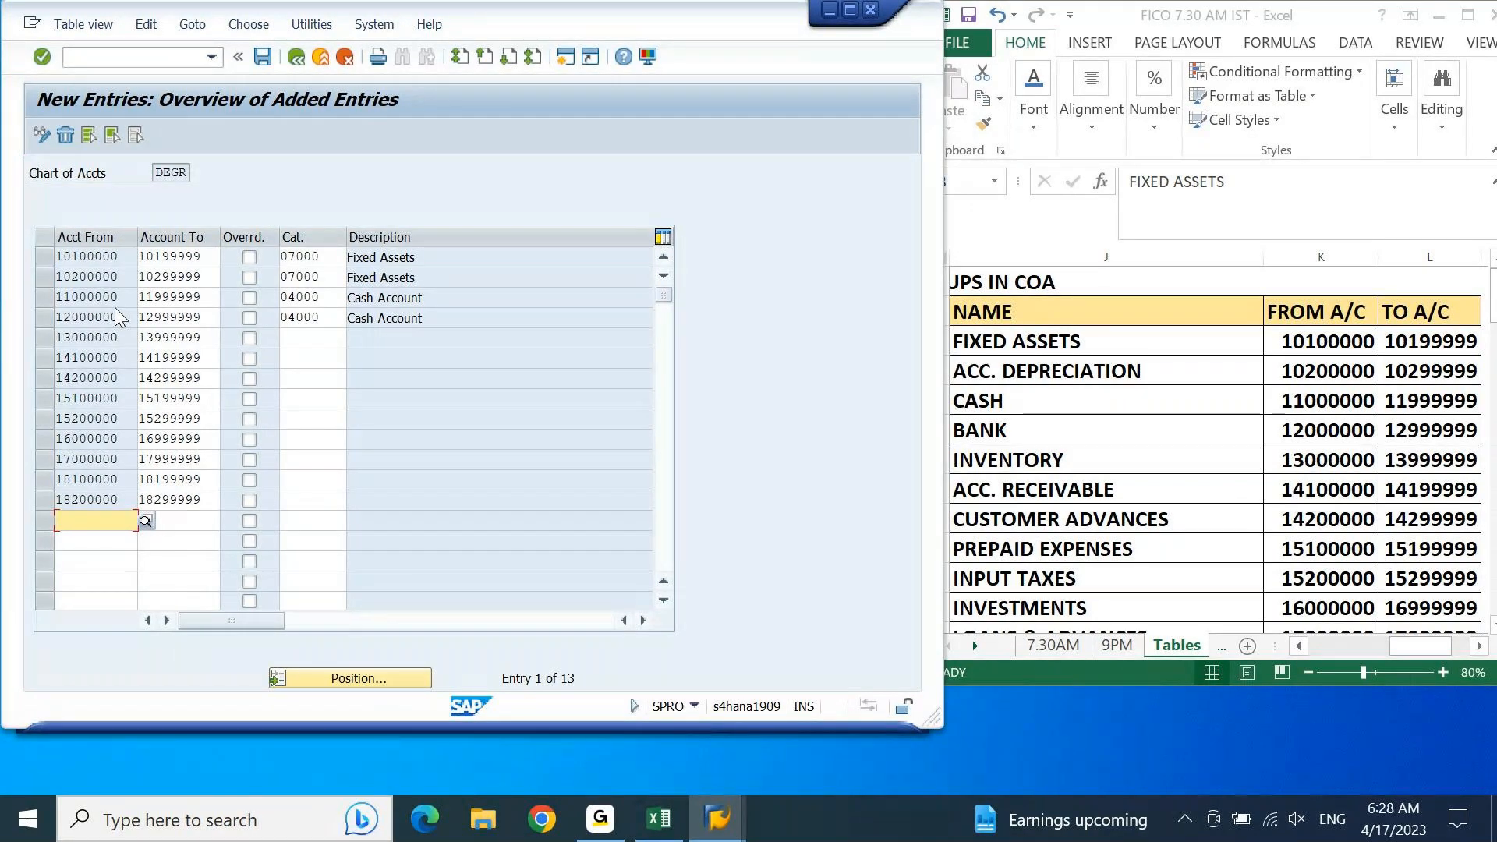
Step: Assign item category 06000 Material to the inventory account range 13000000 to 13999999
left_click(296, 335)
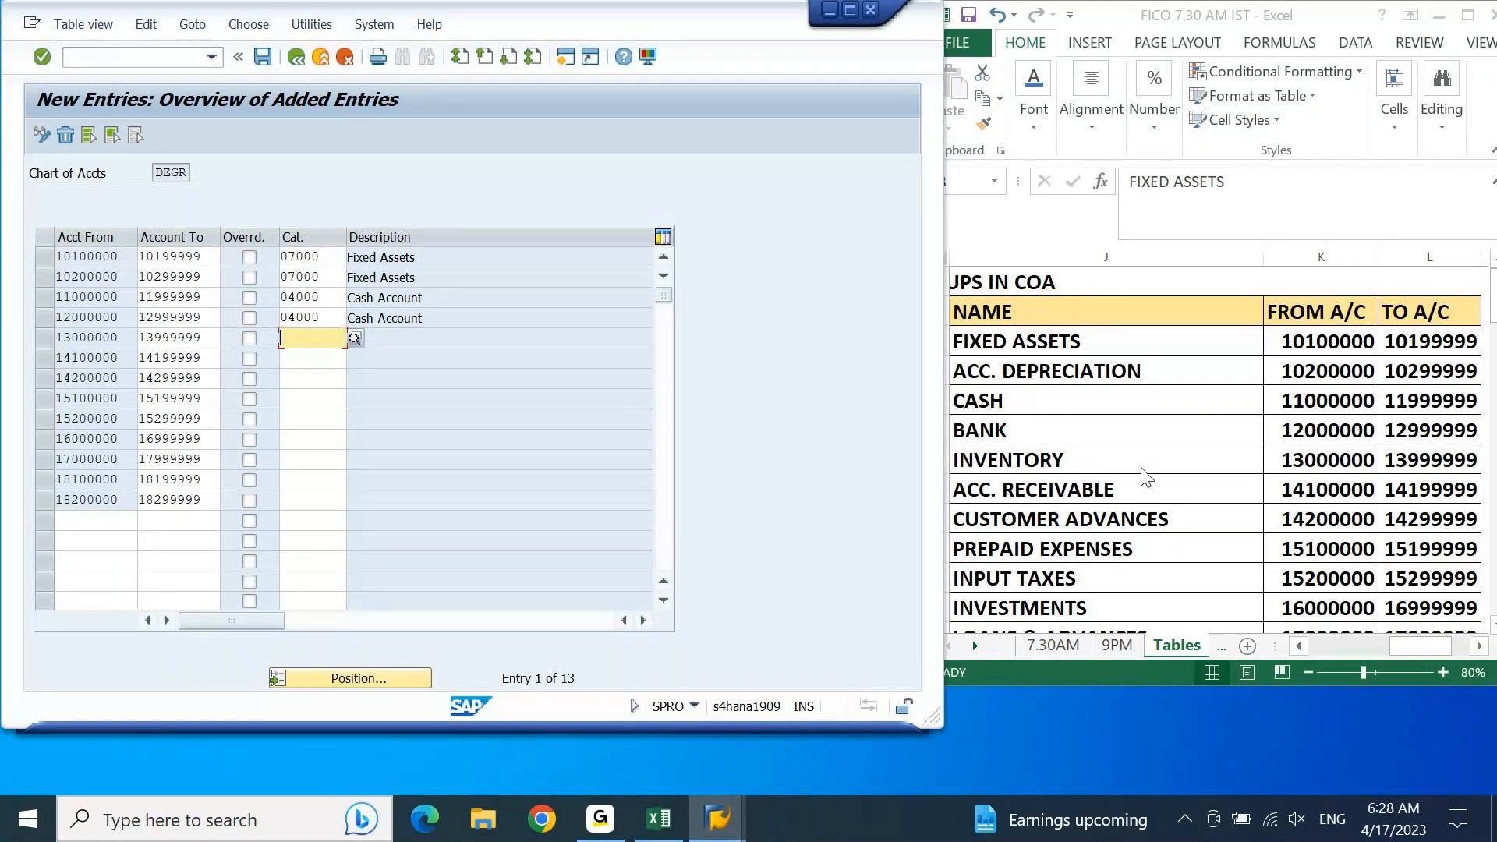
left_click(355, 338)
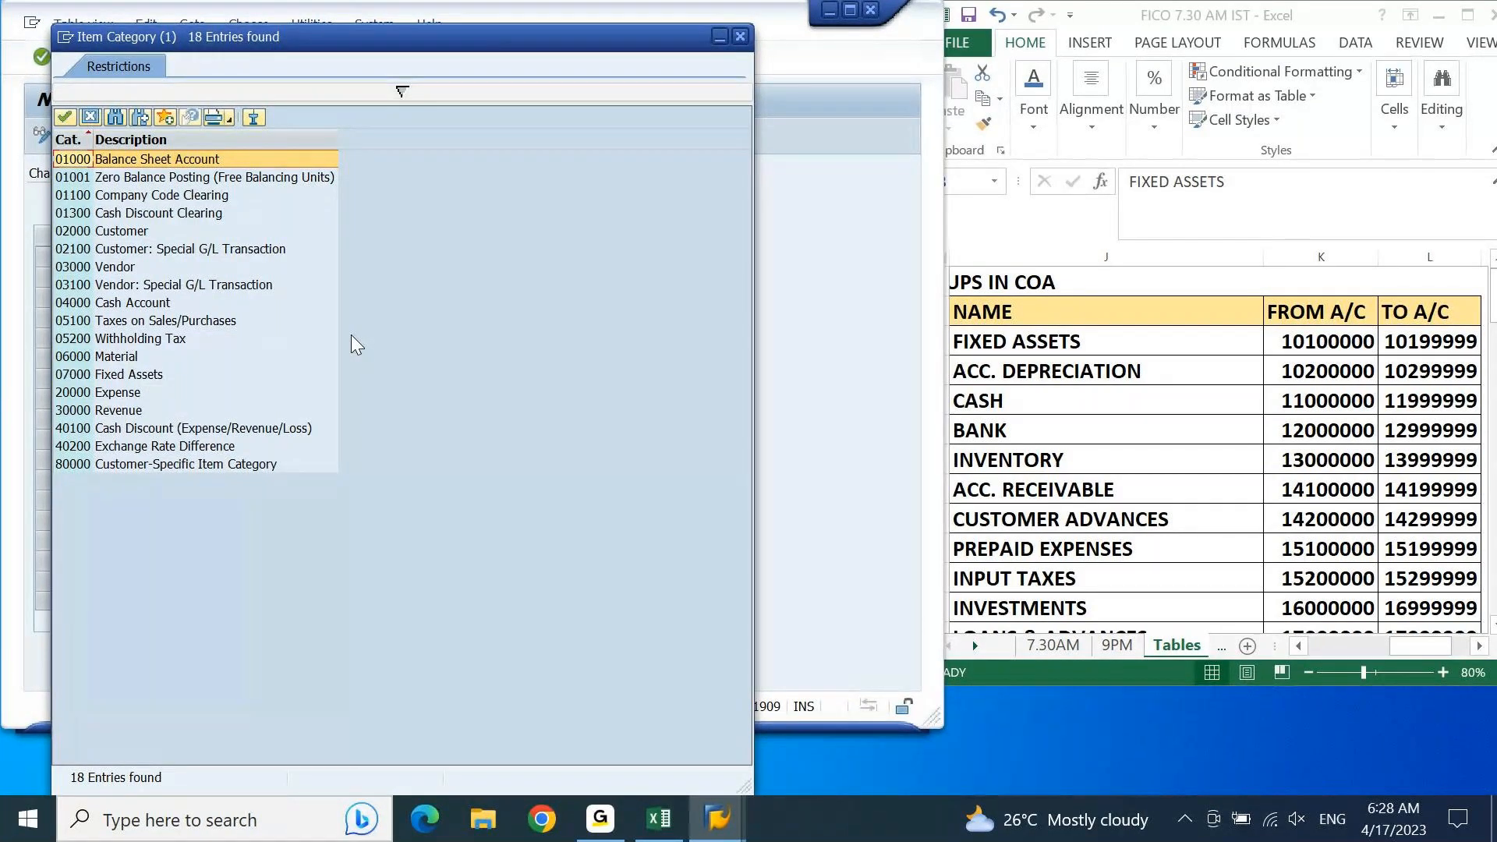
double_click(144, 372)
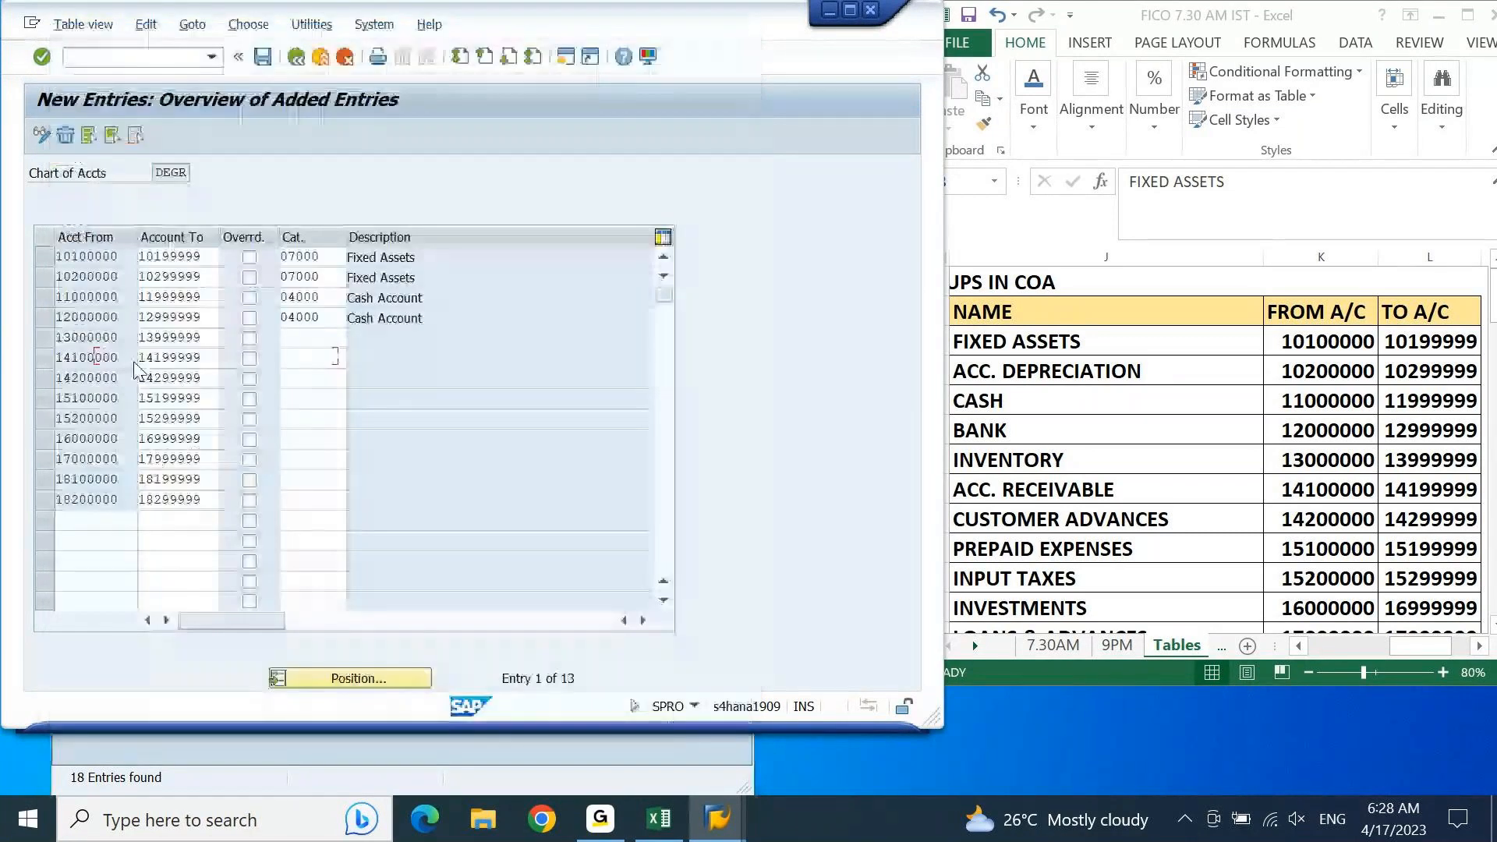
key("Return")
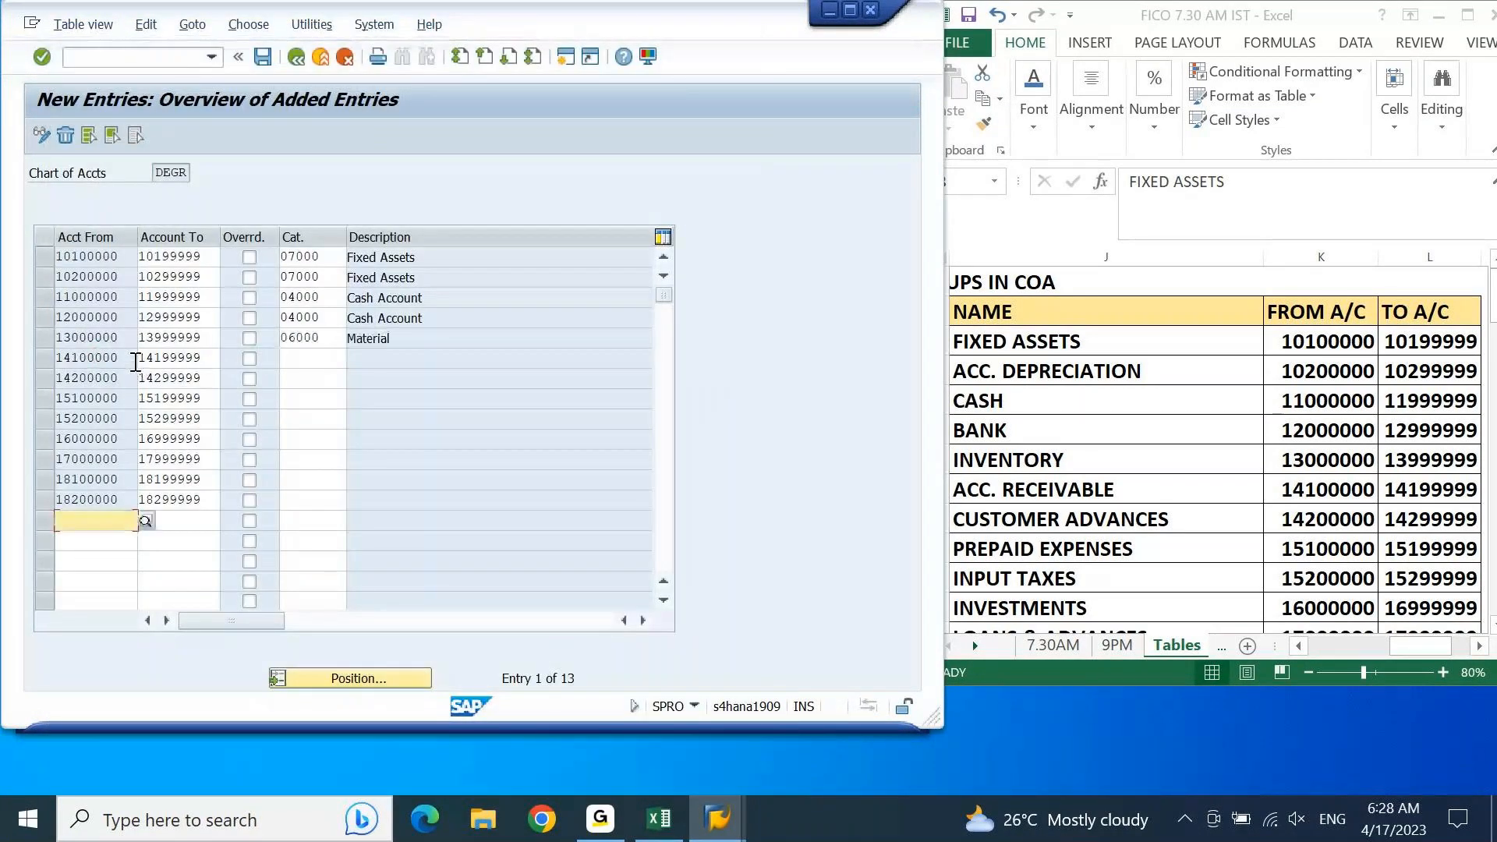
Step: Assign item category 02000 Customer to the accounts receivable range 14100000 to 14199999
left_click(315, 357)
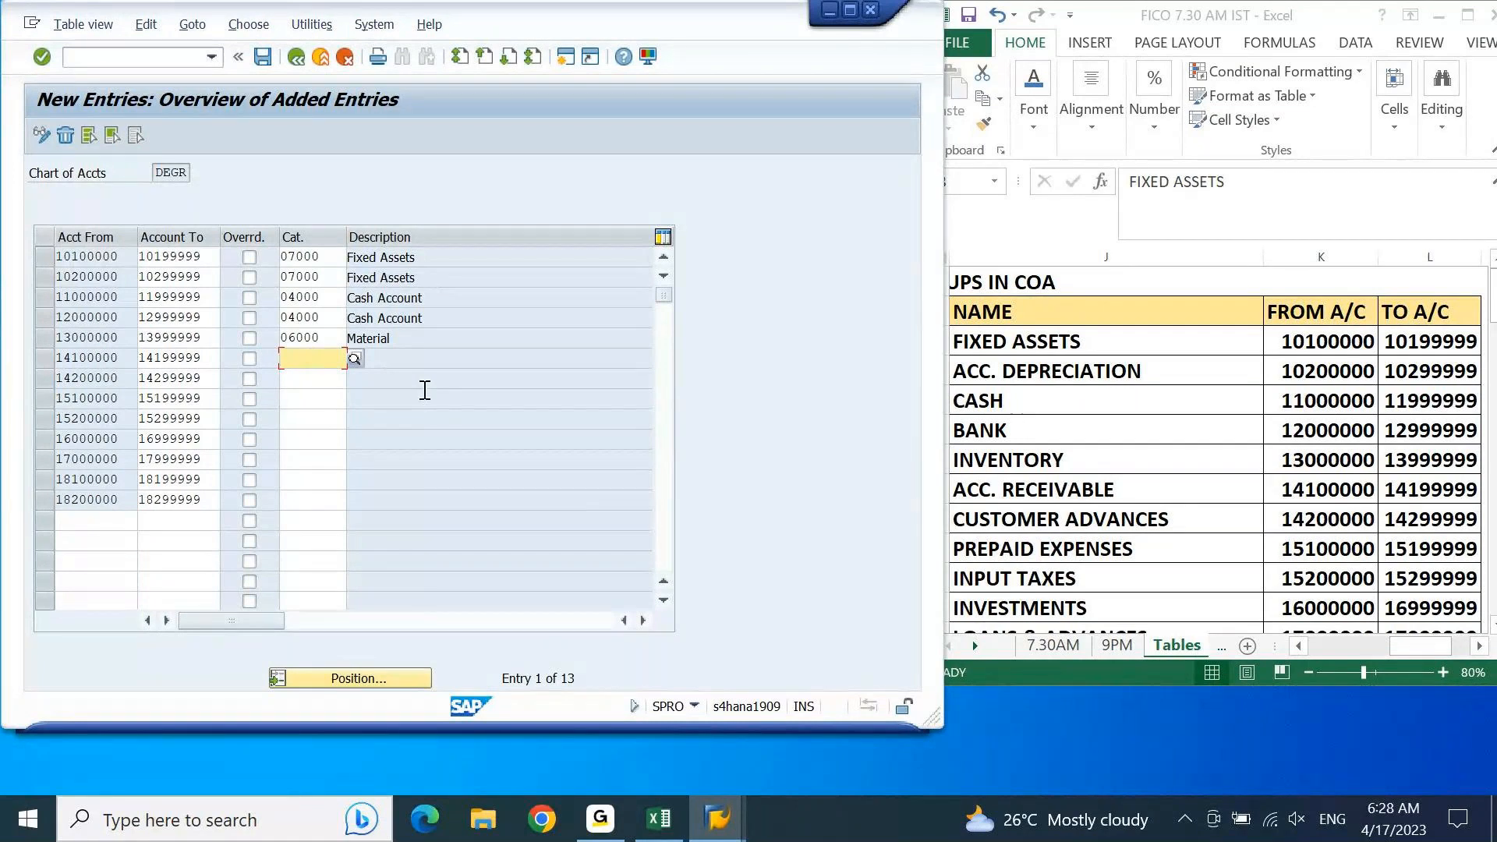
left_click(353, 360)
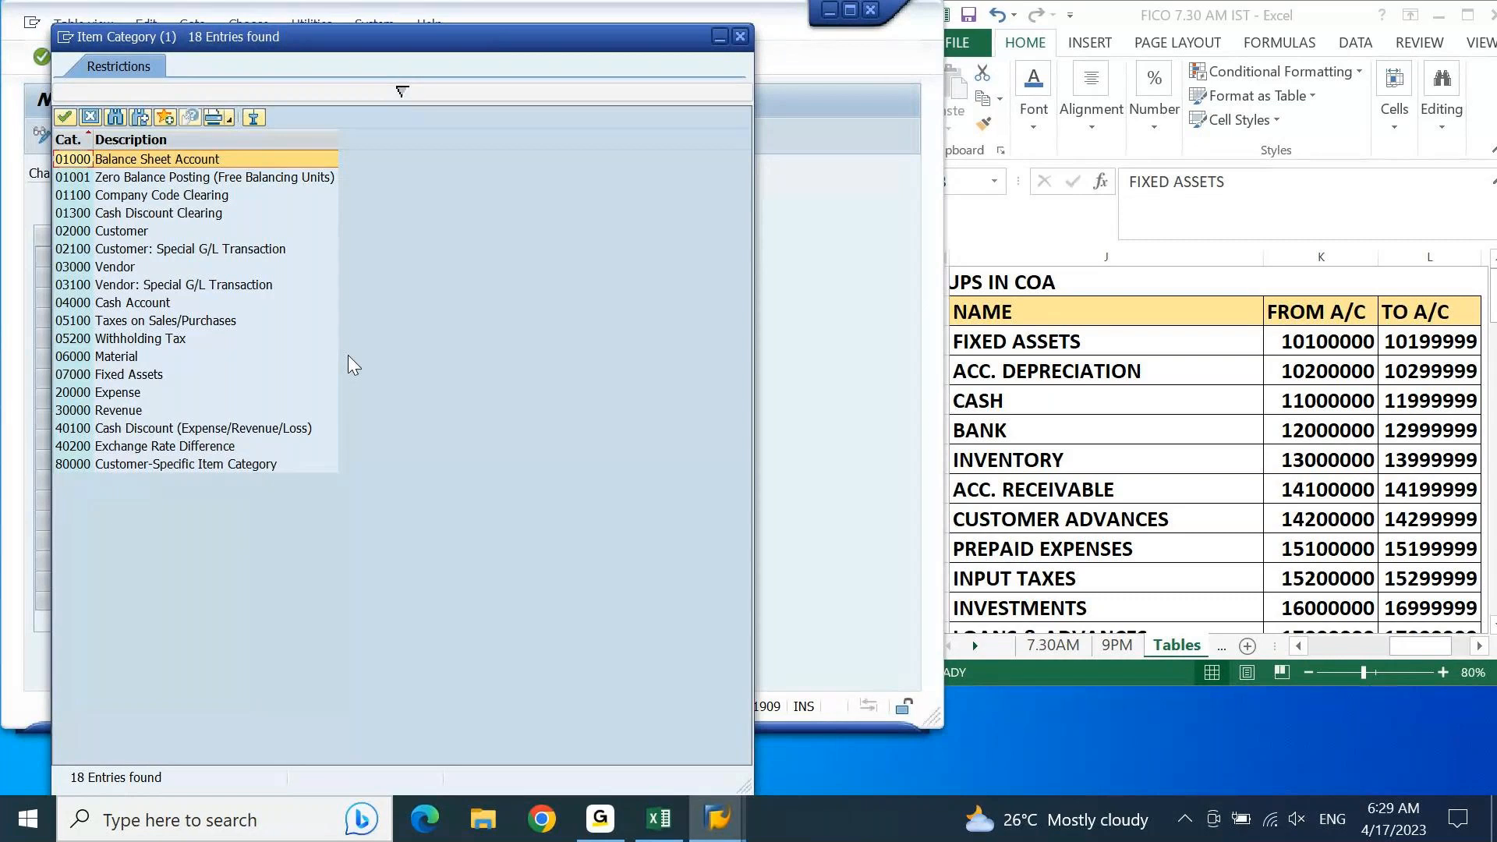
left_click(97, 236)
double_click(97, 236)
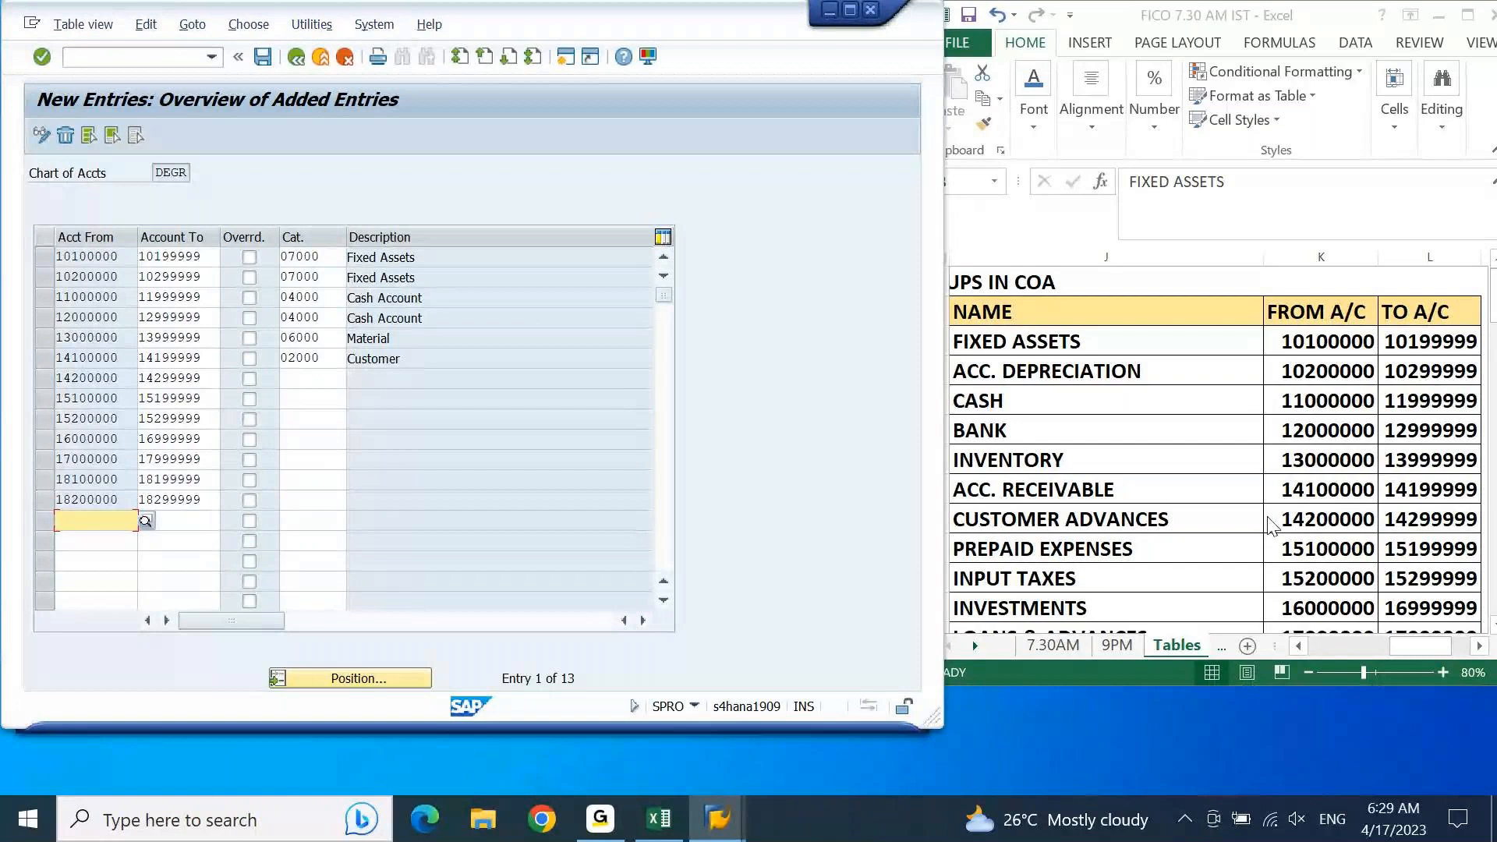
Step: Assign item category 02100 Customer: Special G/L Transaction to the customer advances range 14200000 to 14299999
left_click(339, 372)
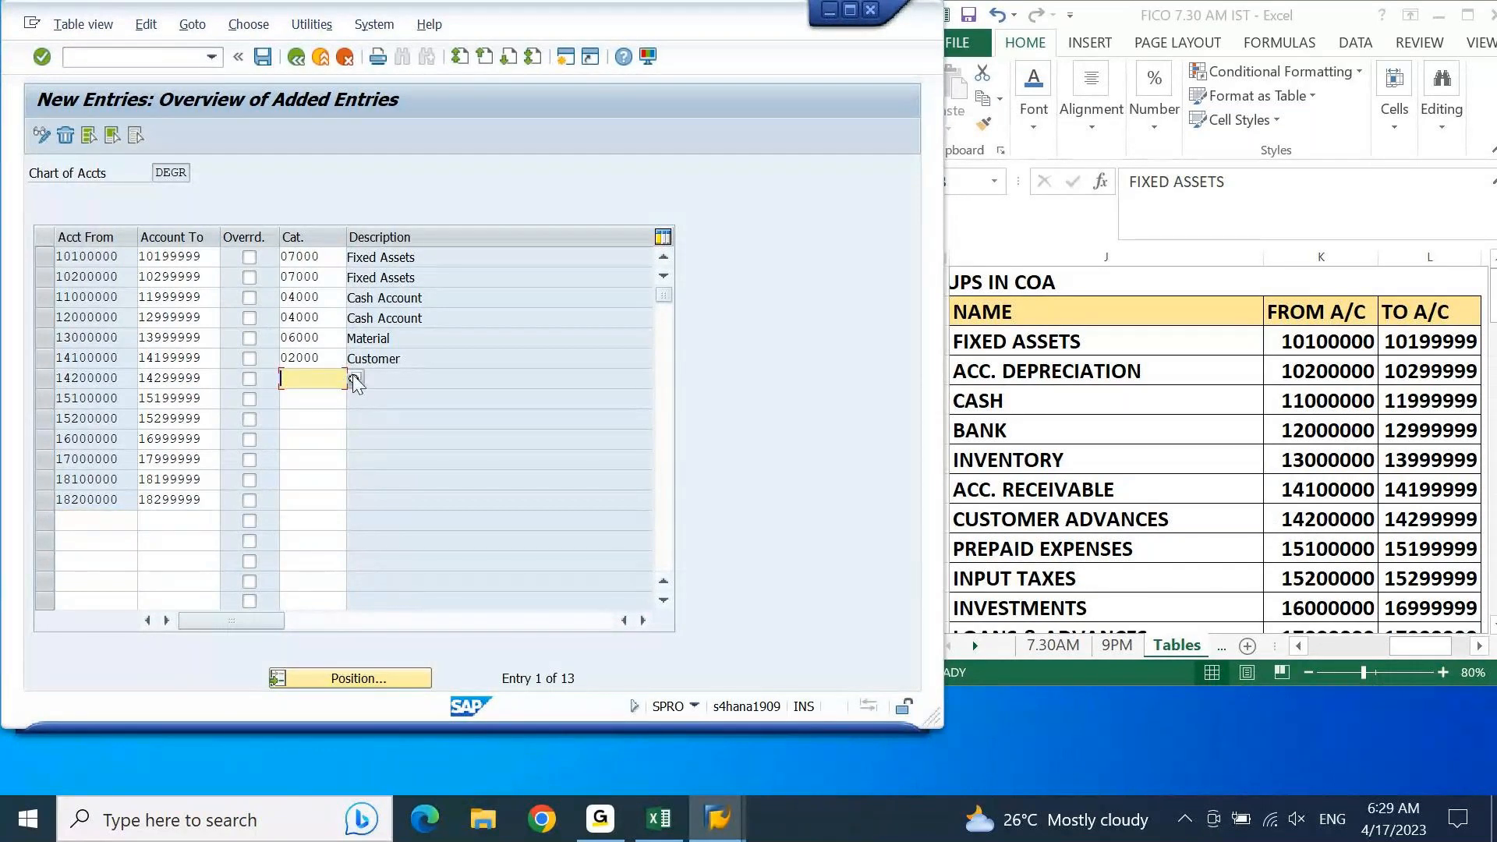
left_click(353, 377)
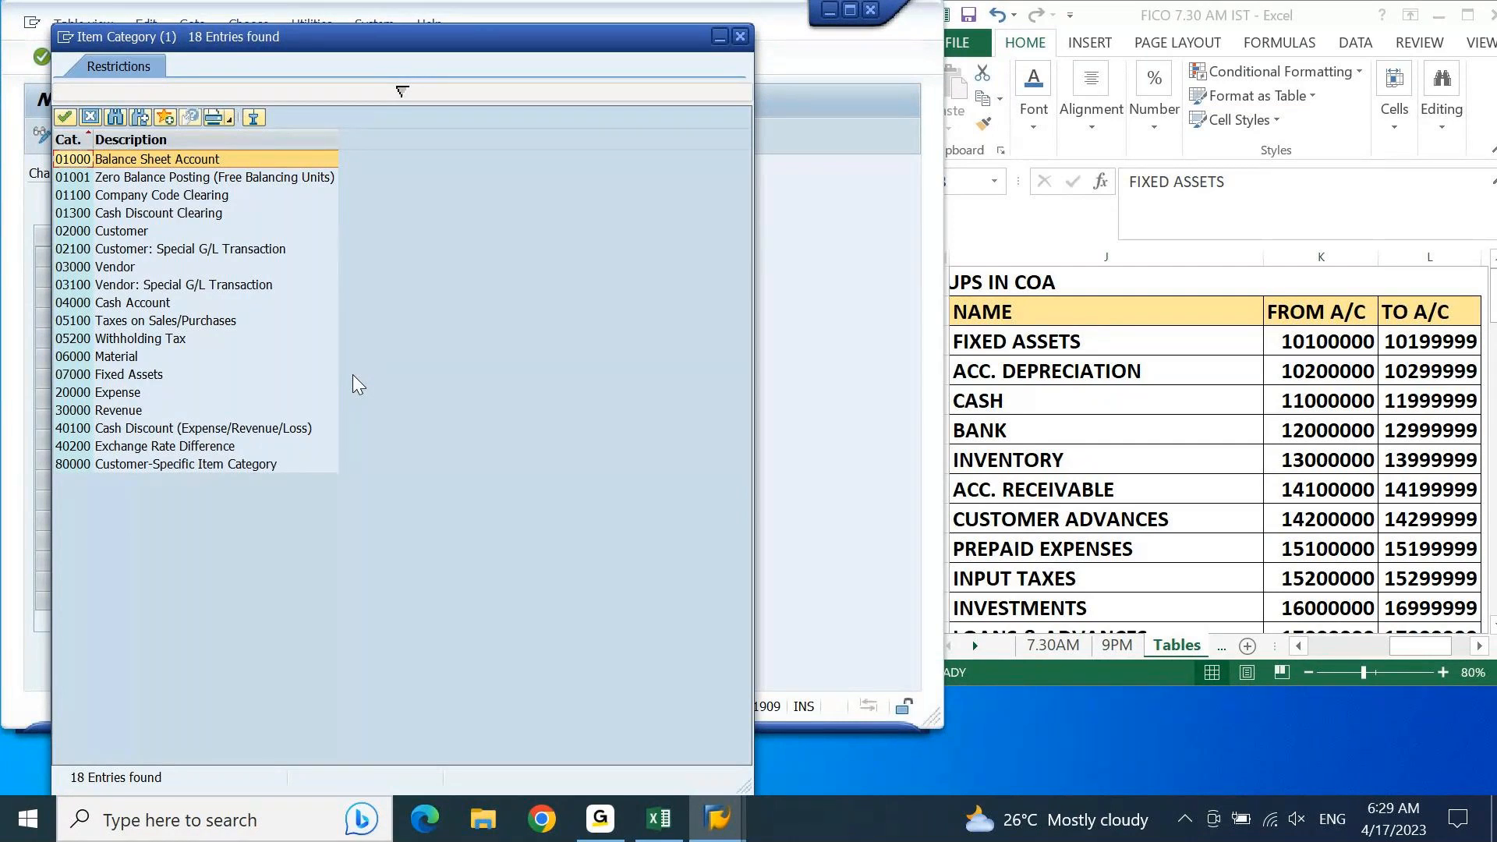
left_click(208, 247)
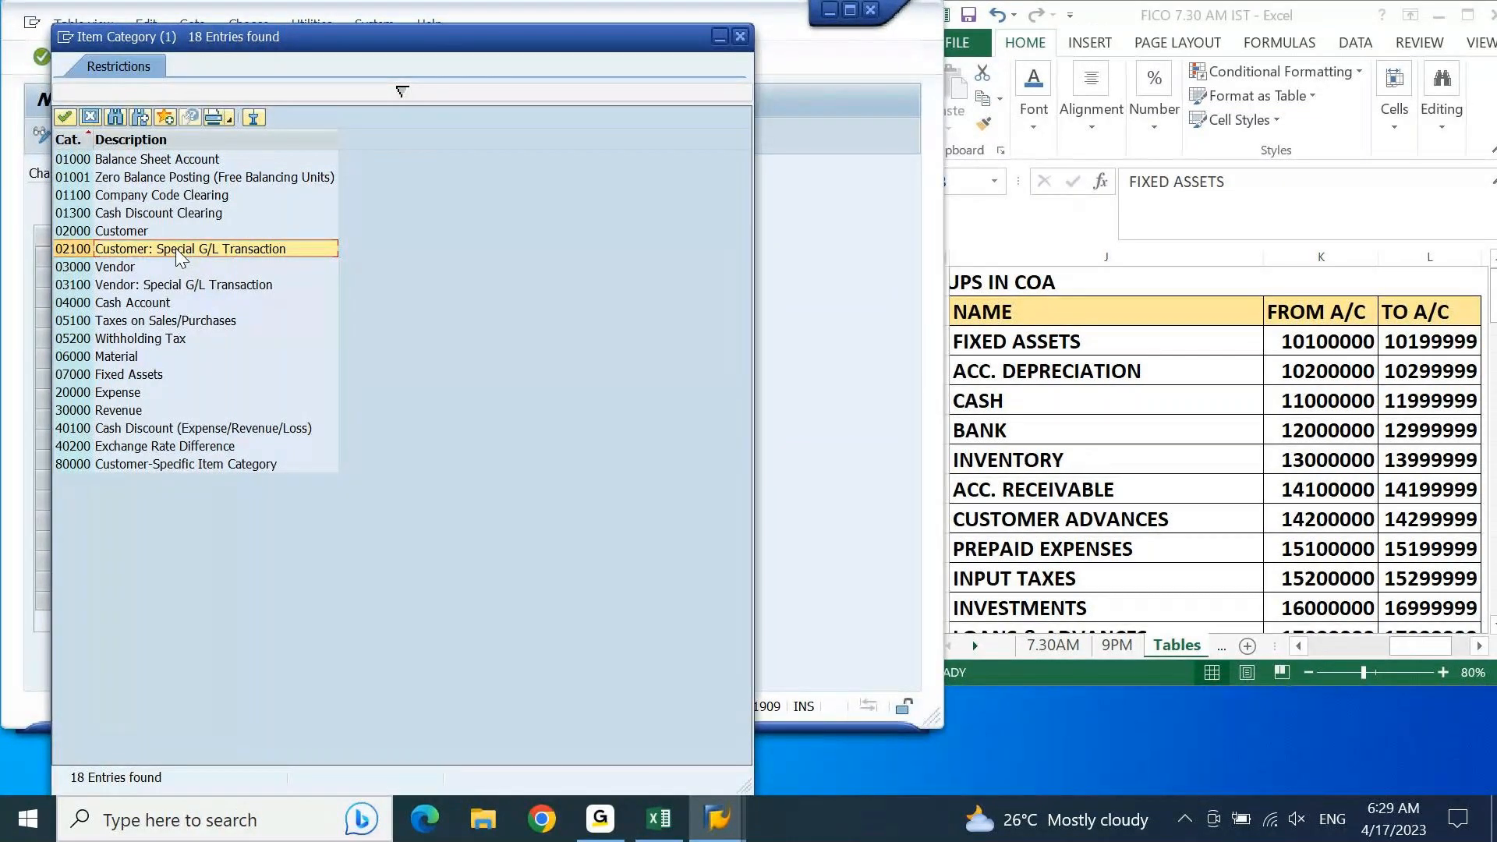
double_click(175, 247)
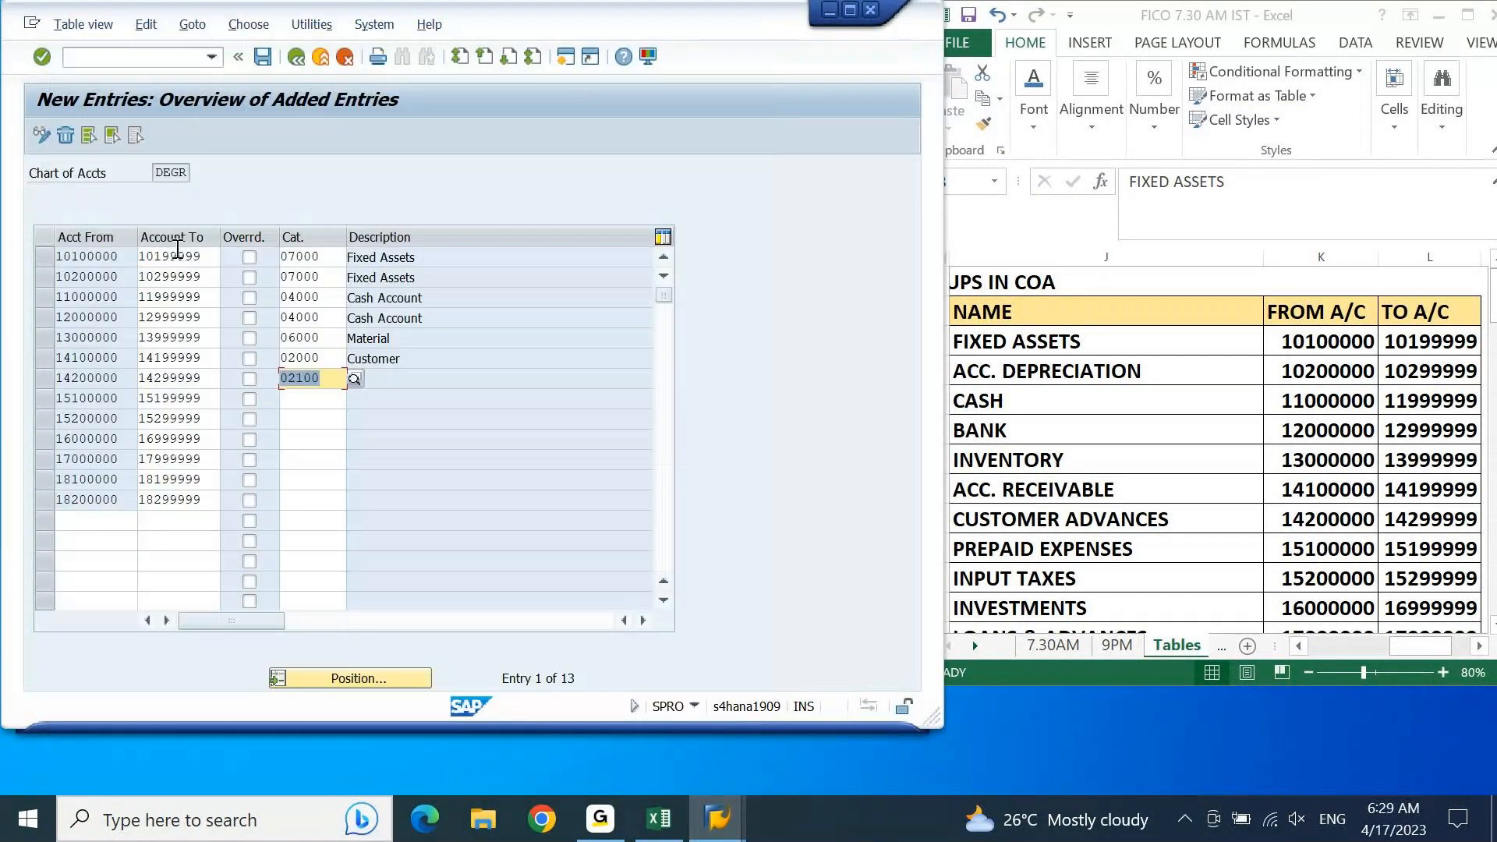
key("Return")
key("Down")
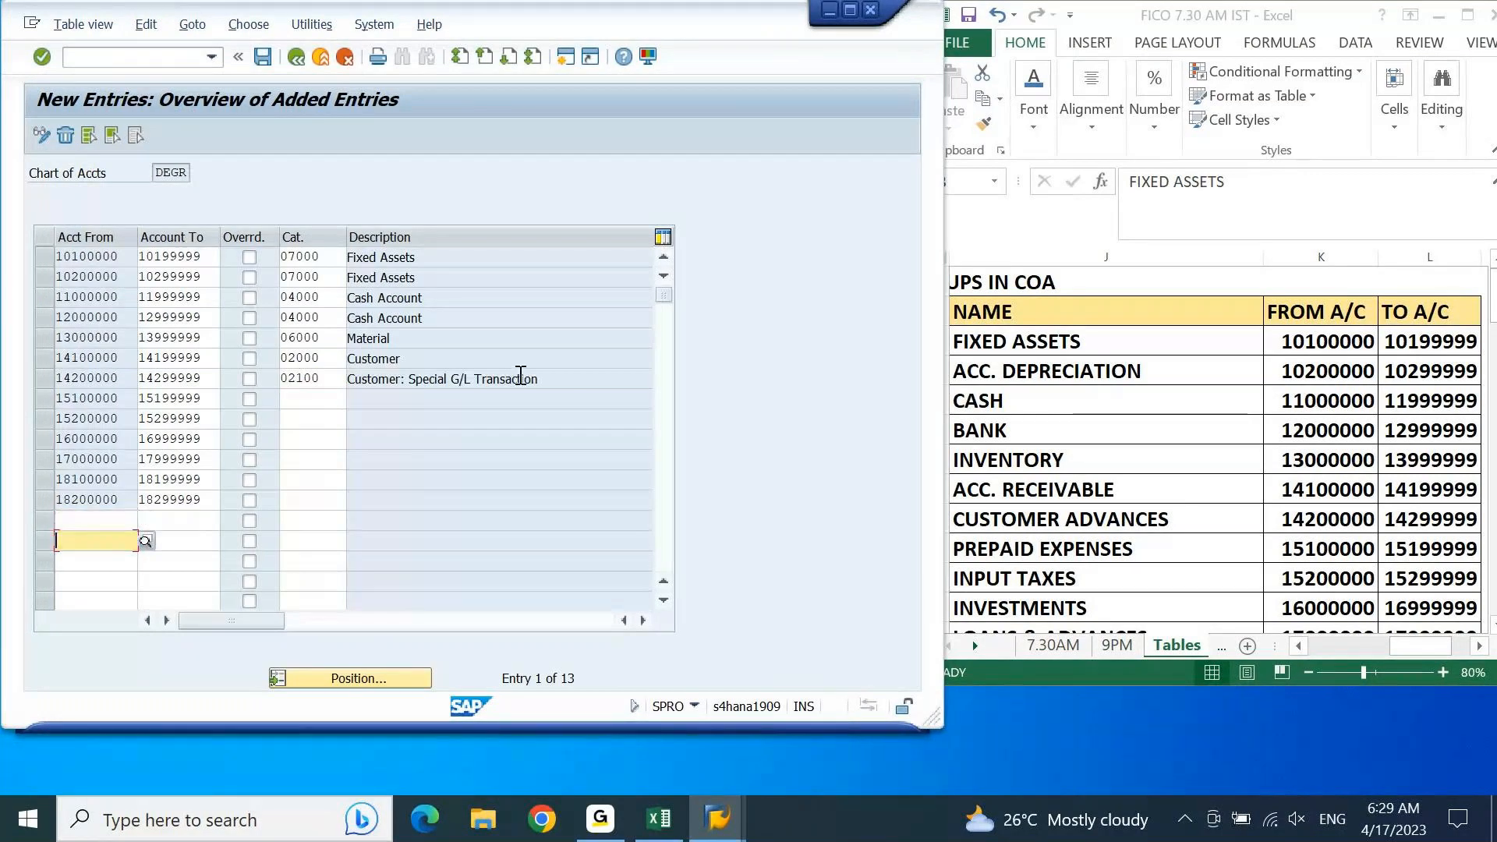
Step: Assign item category 01000 Balance Sheet Account to the prepaid expenses range 15100000 to 15199999
left_click(1319, 550)
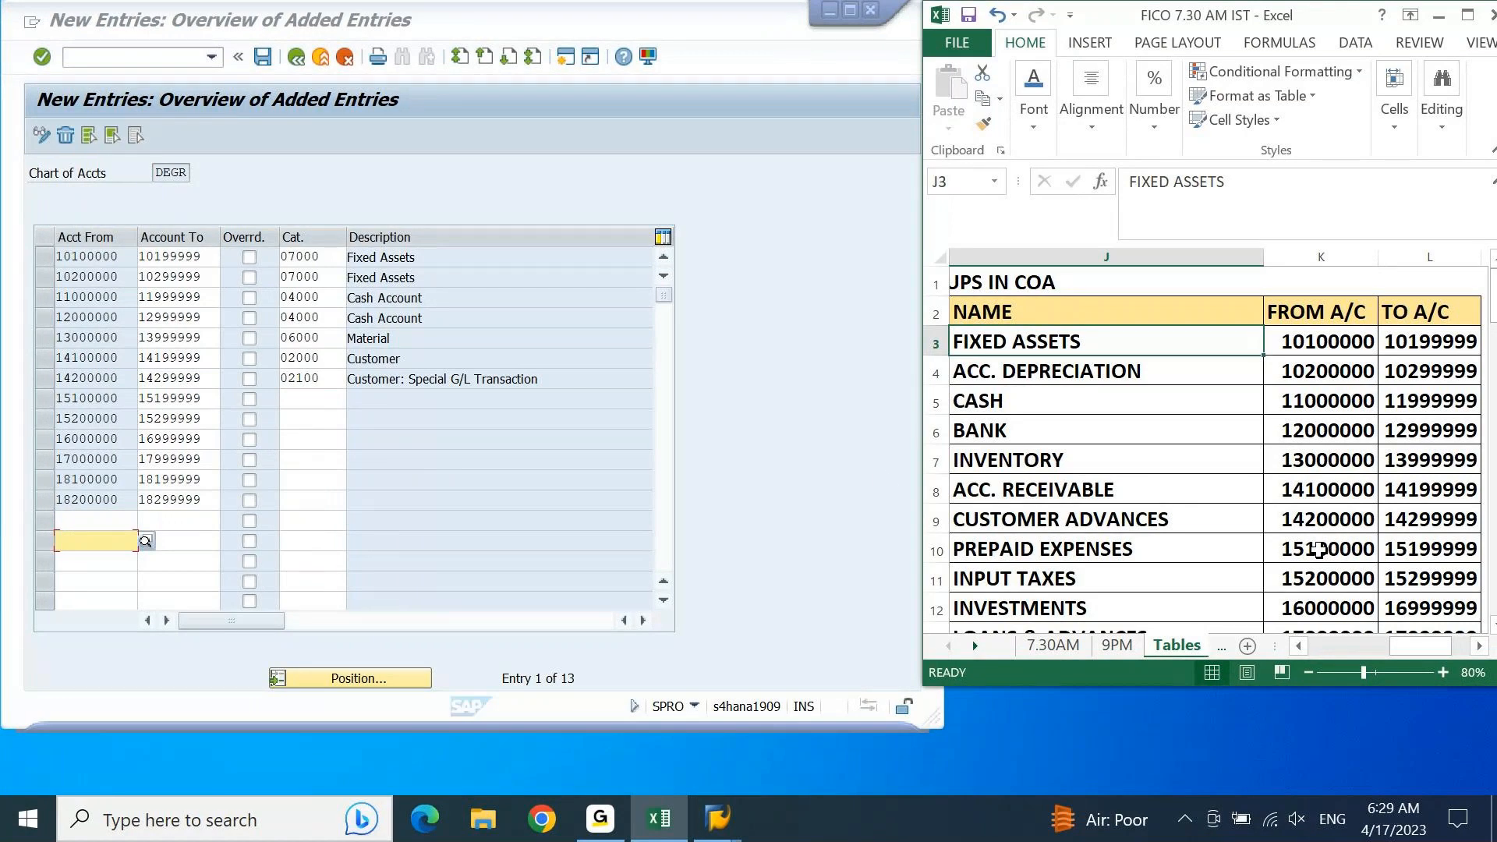
left_click(355, 400)
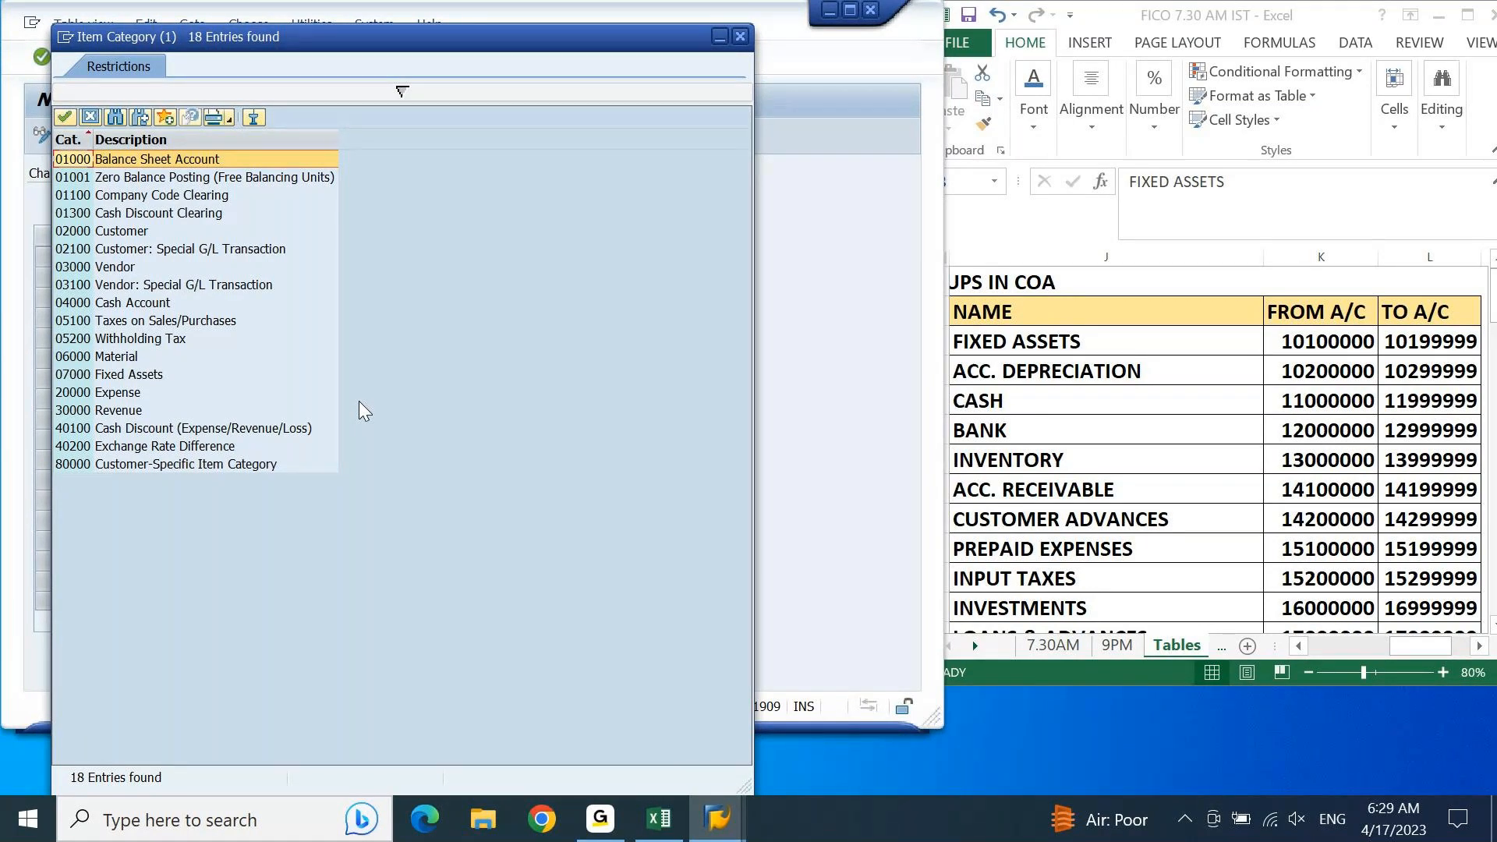
double_click(195, 156)
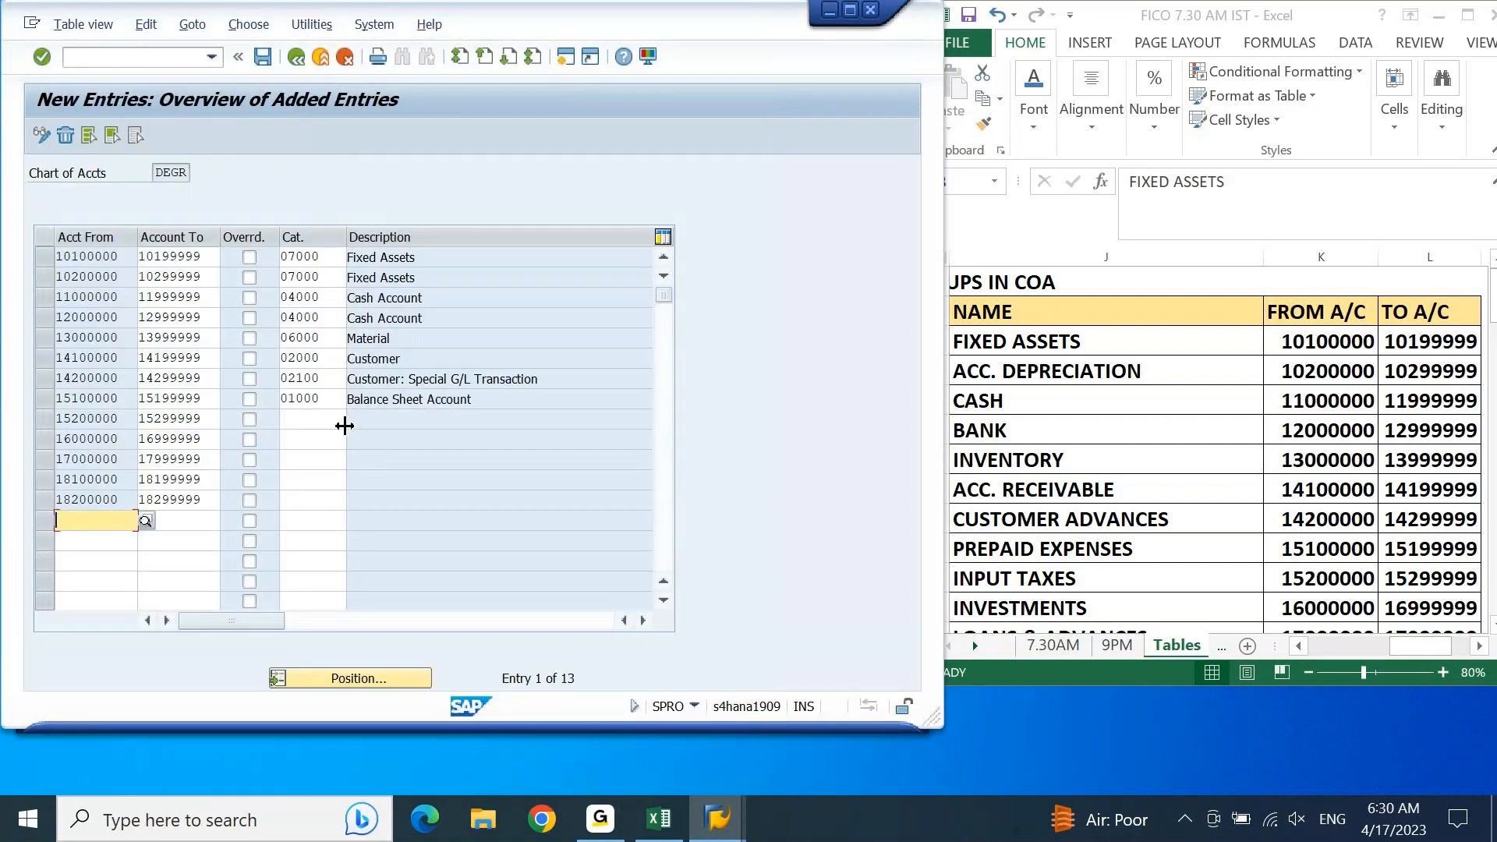
Step: Bring the remaining asset groups into view in Excel and assign item category 01000 Balance Sheet Account to the input taxes range 15200000 to 15299999
left_click(1326, 574)
key("Down")
key("Down")
key("Down")
key("Down")
key("Down")
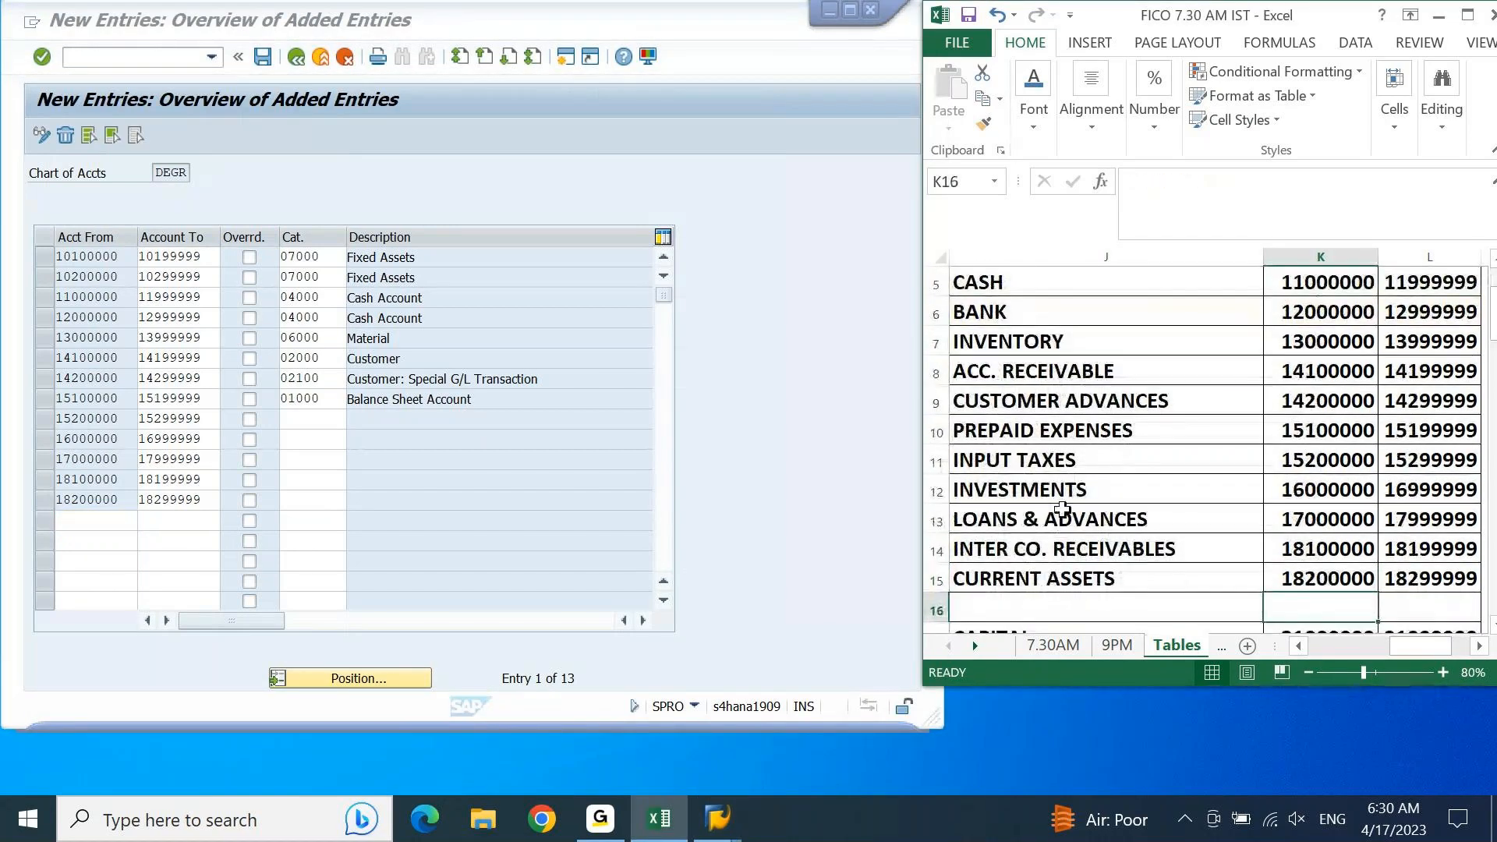
left_click(363, 420)
left_click(336, 420)
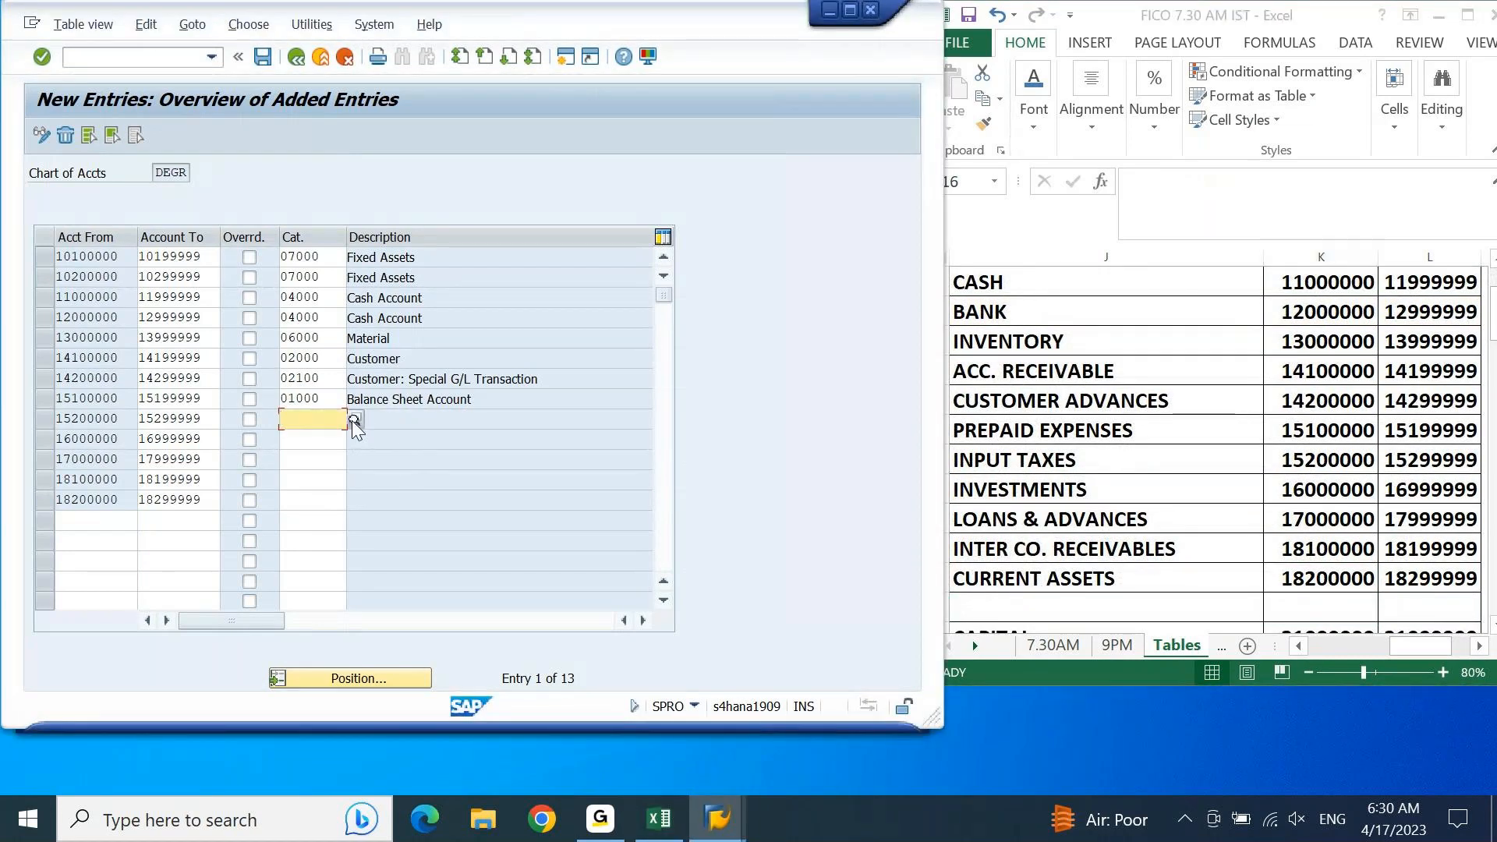
left_click(352, 419)
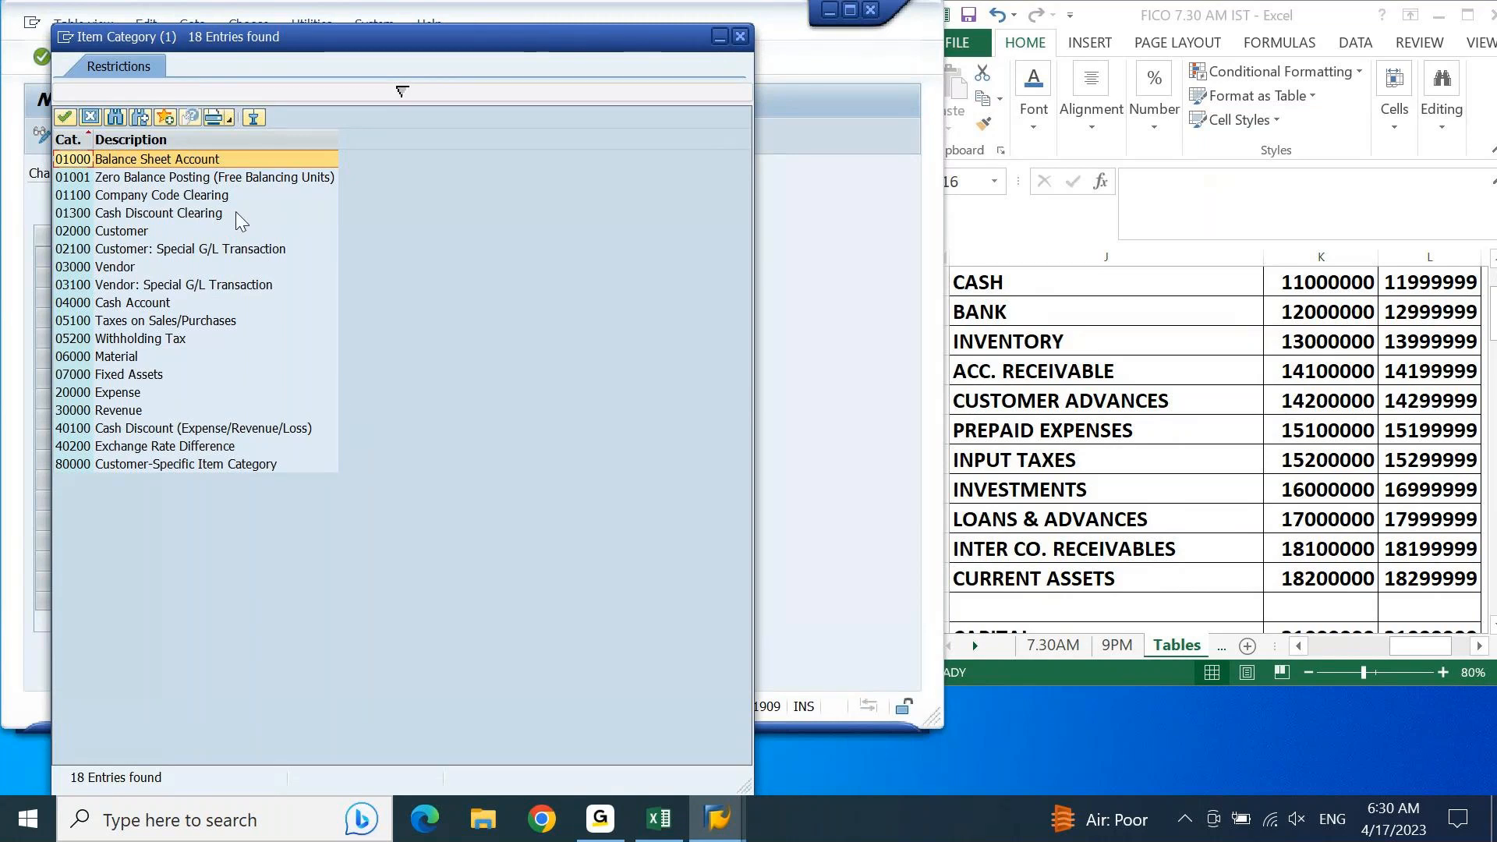
left_click(114, 322)
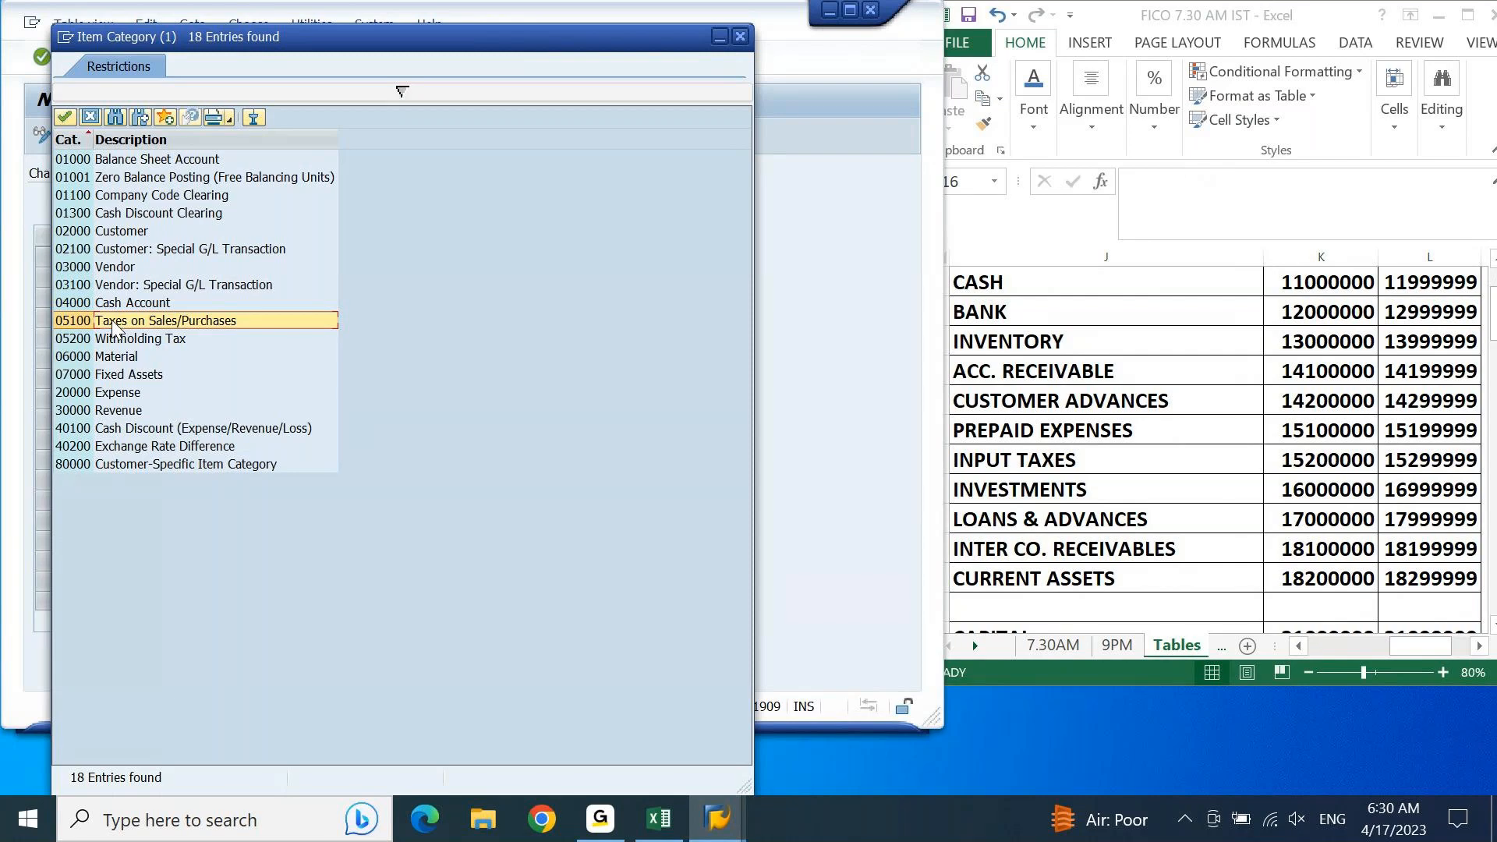
double_click(176, 158)
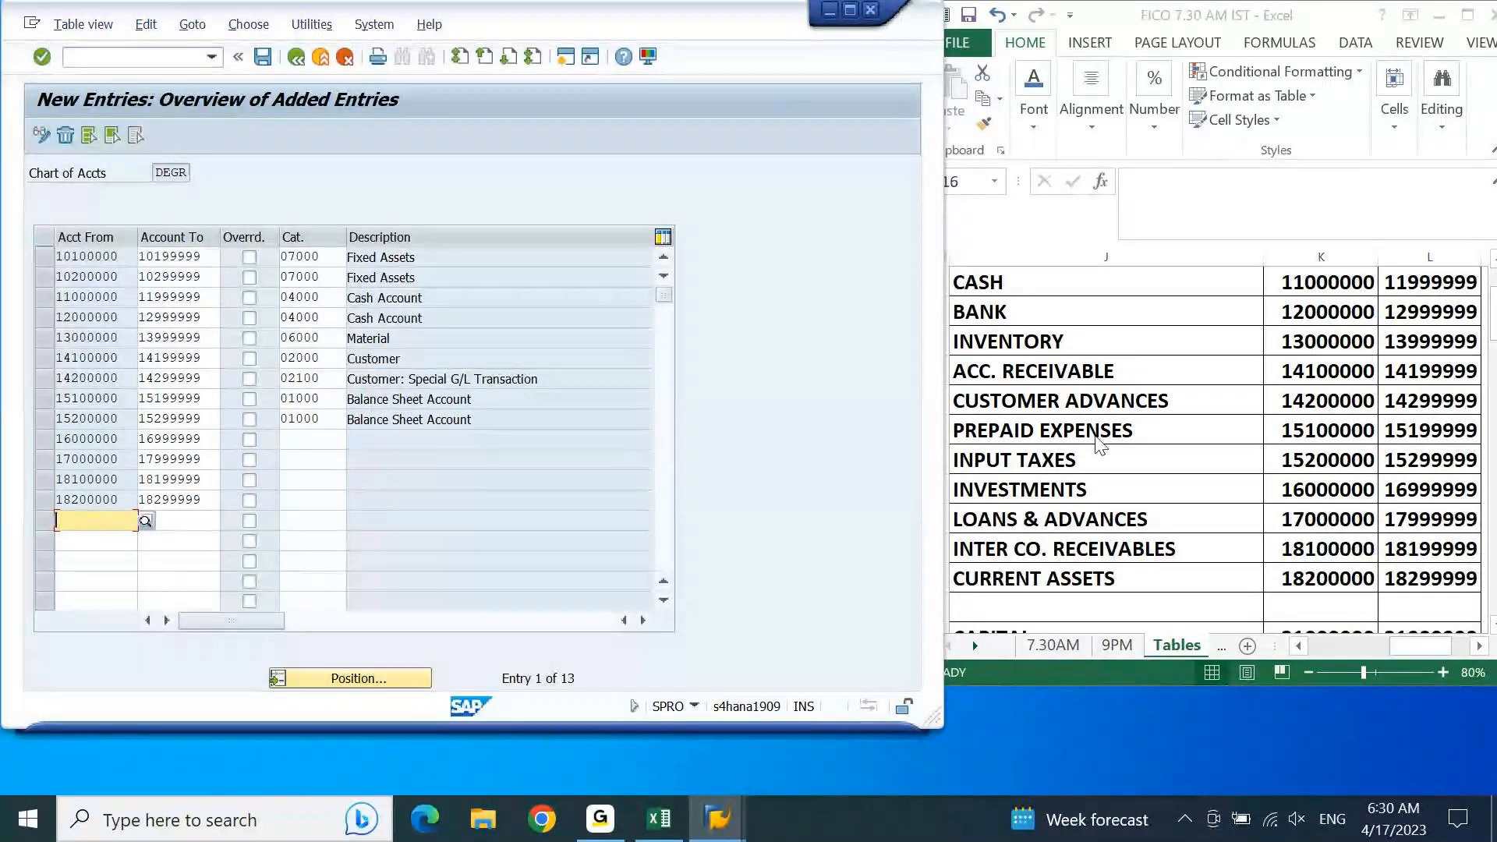
Step: Assign item category 01000 Balance Sheet Account to the investments range 16000000 to 16999999
left_click(336, 441)
key("F4")
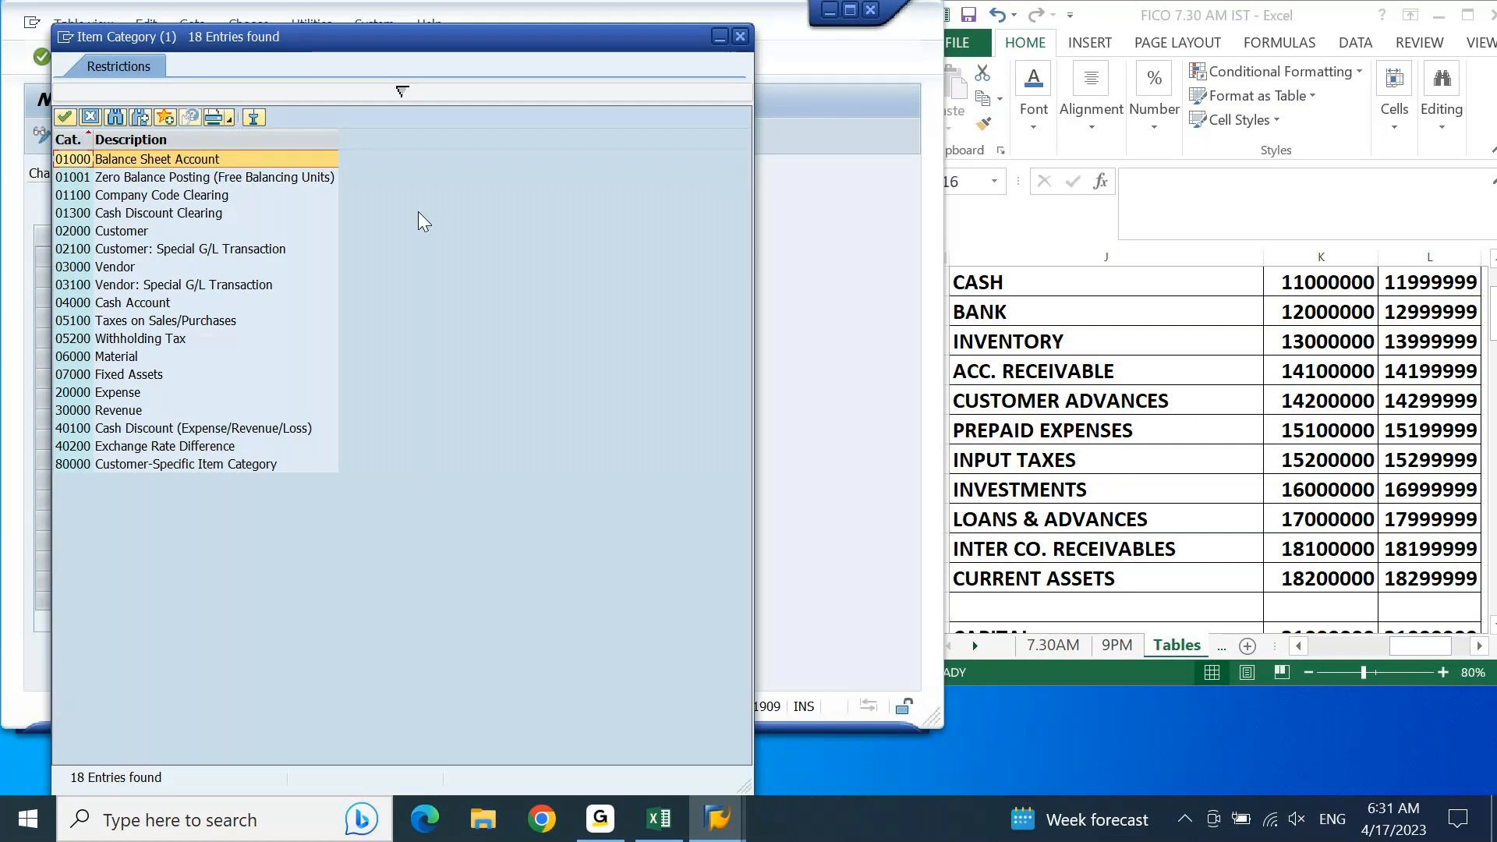
key("Return")
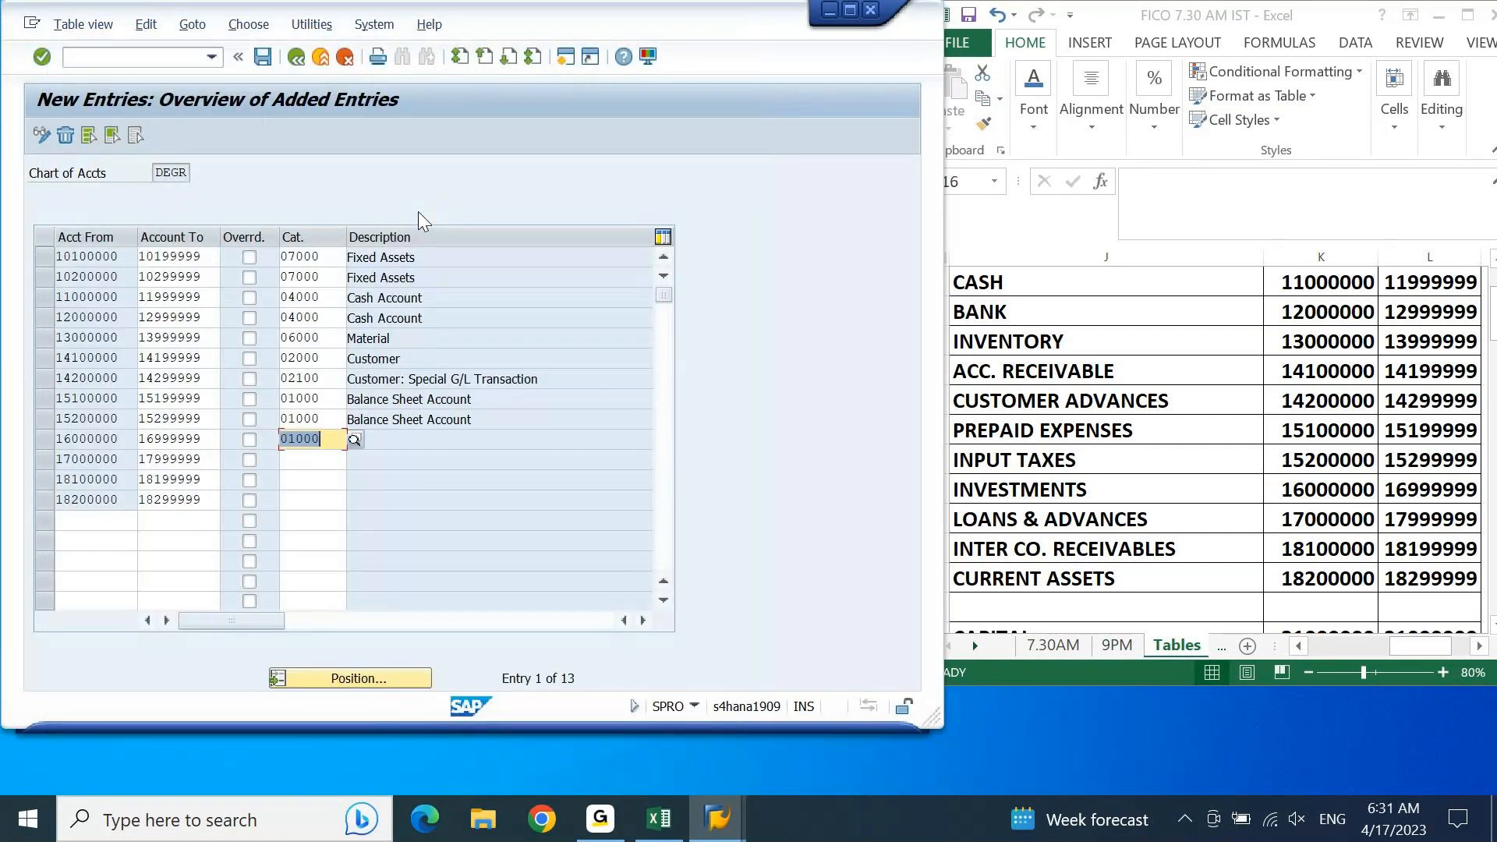
key("Return")
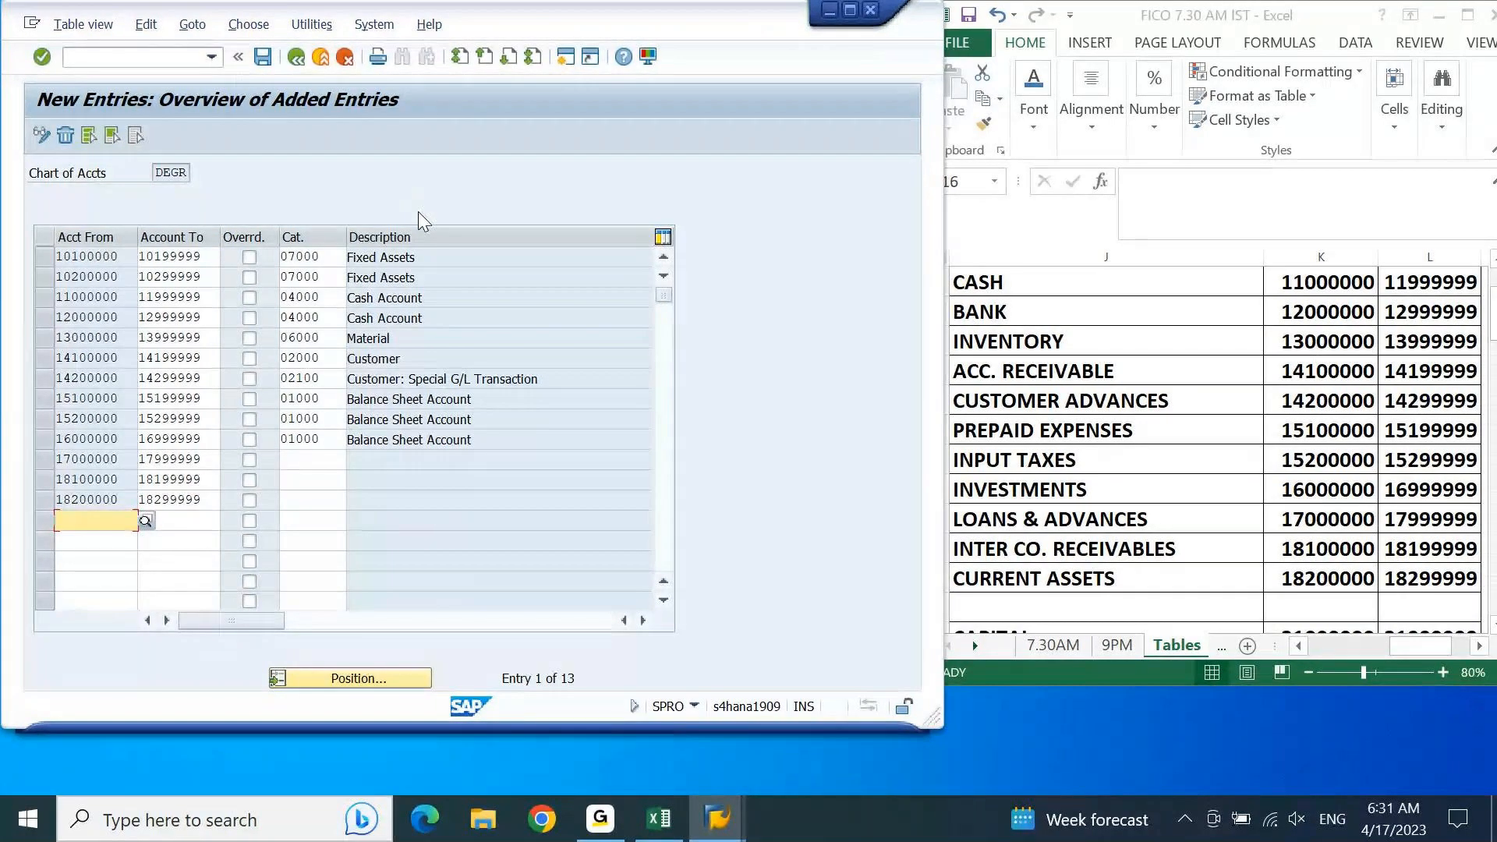
Step: Assign item category 01000 Balance Sheet Account to the loans and advances range 17000000–17999999 and the inter-company receivables range 18100000–18199999
left_click(352, 460)
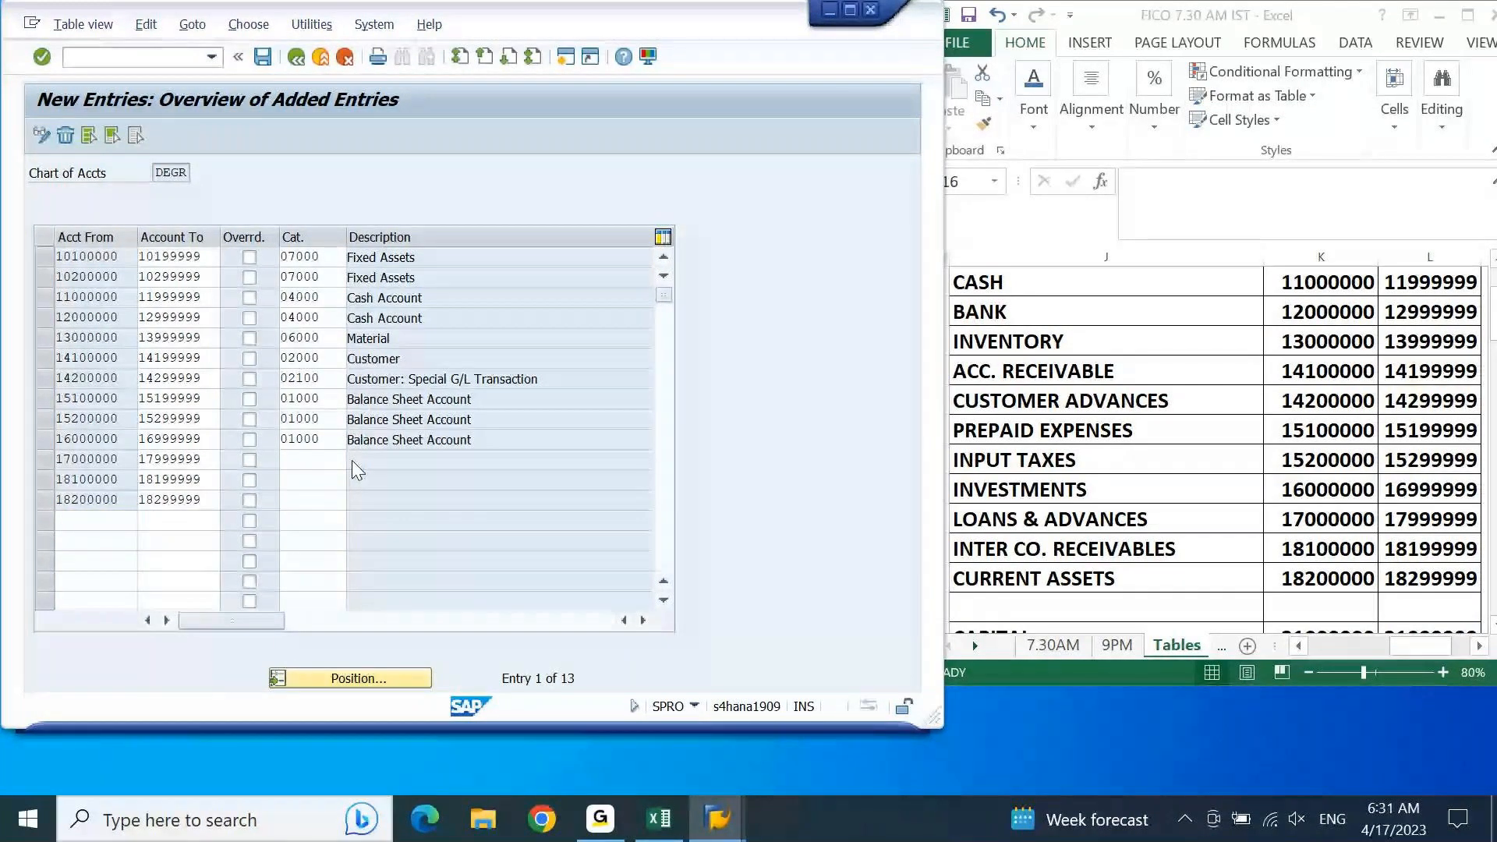
key("F4")
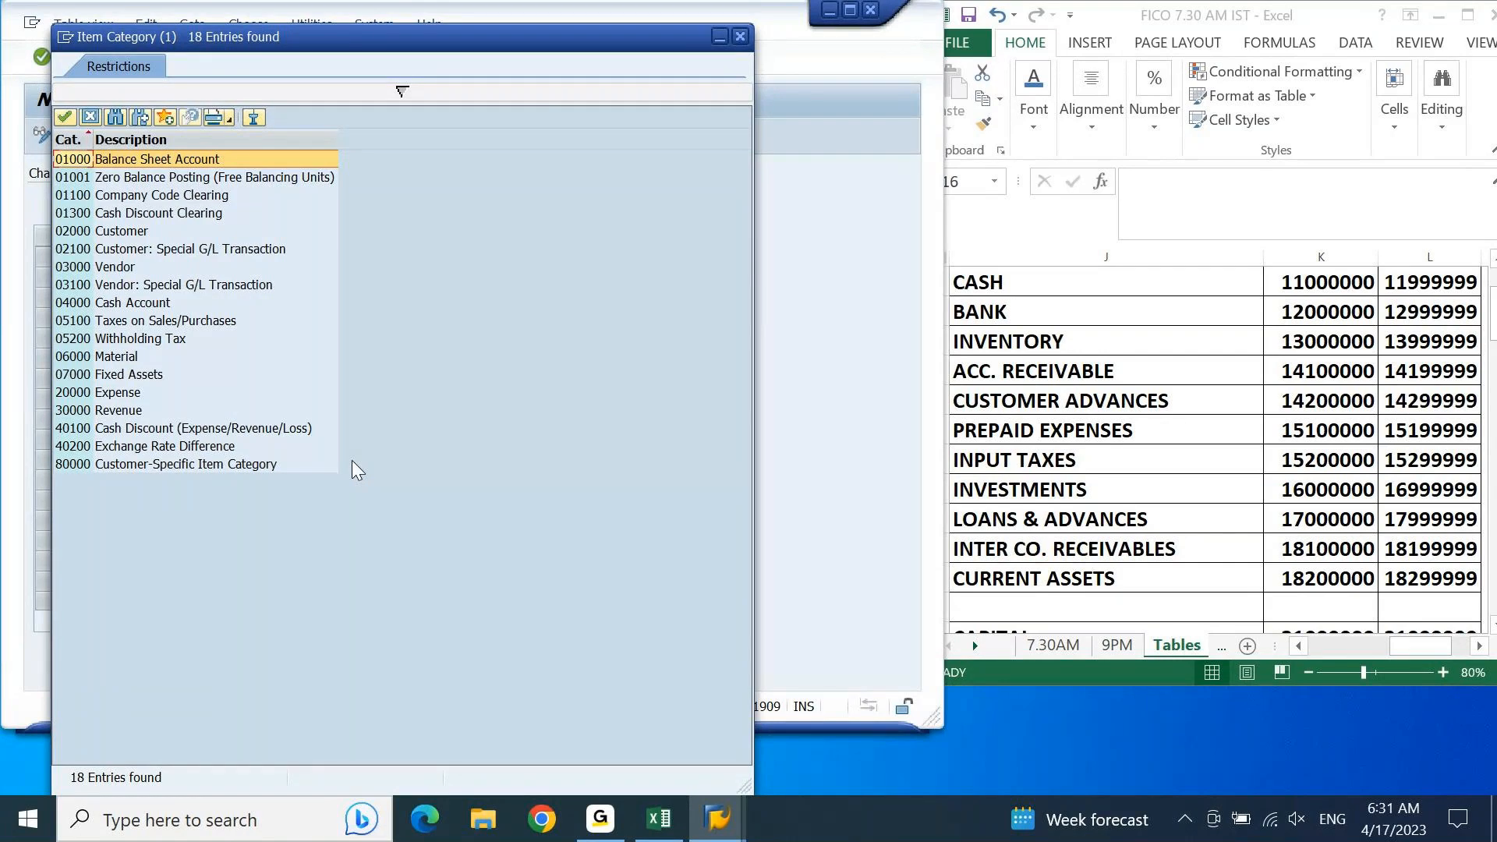
key("Return")
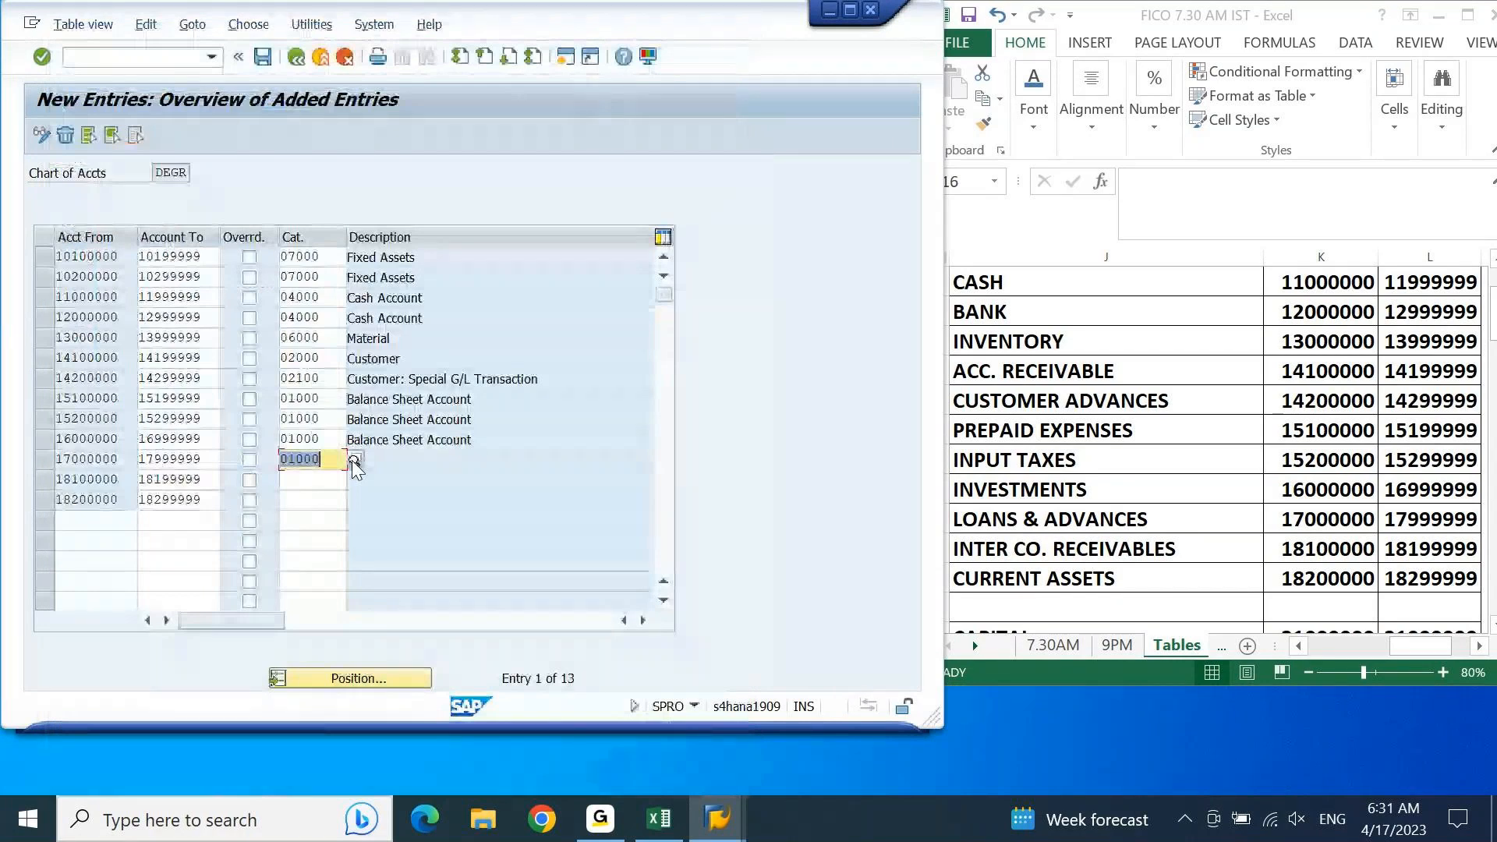
key("Down")
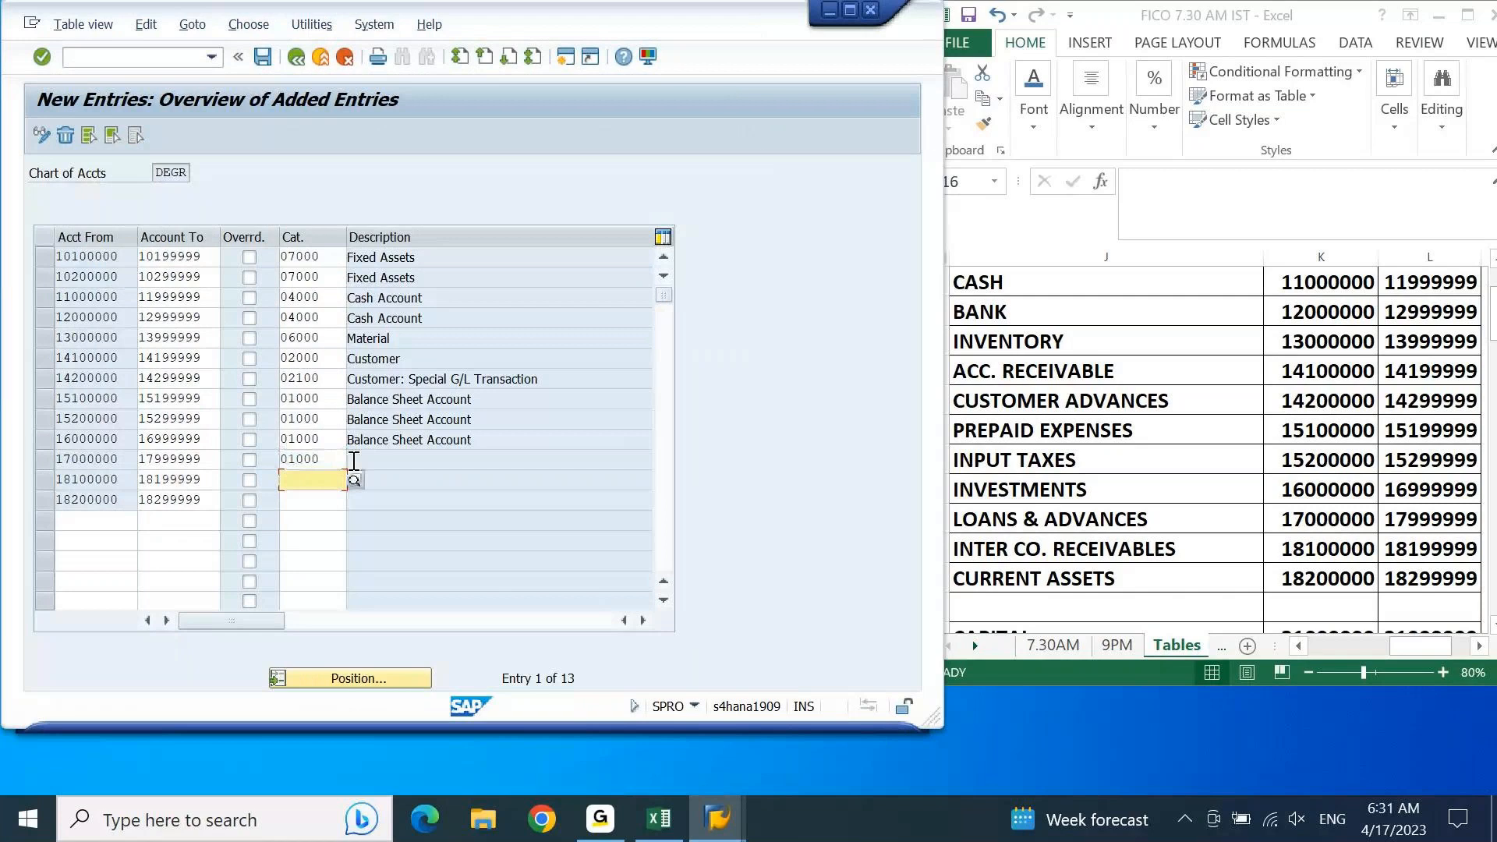
key("Return")
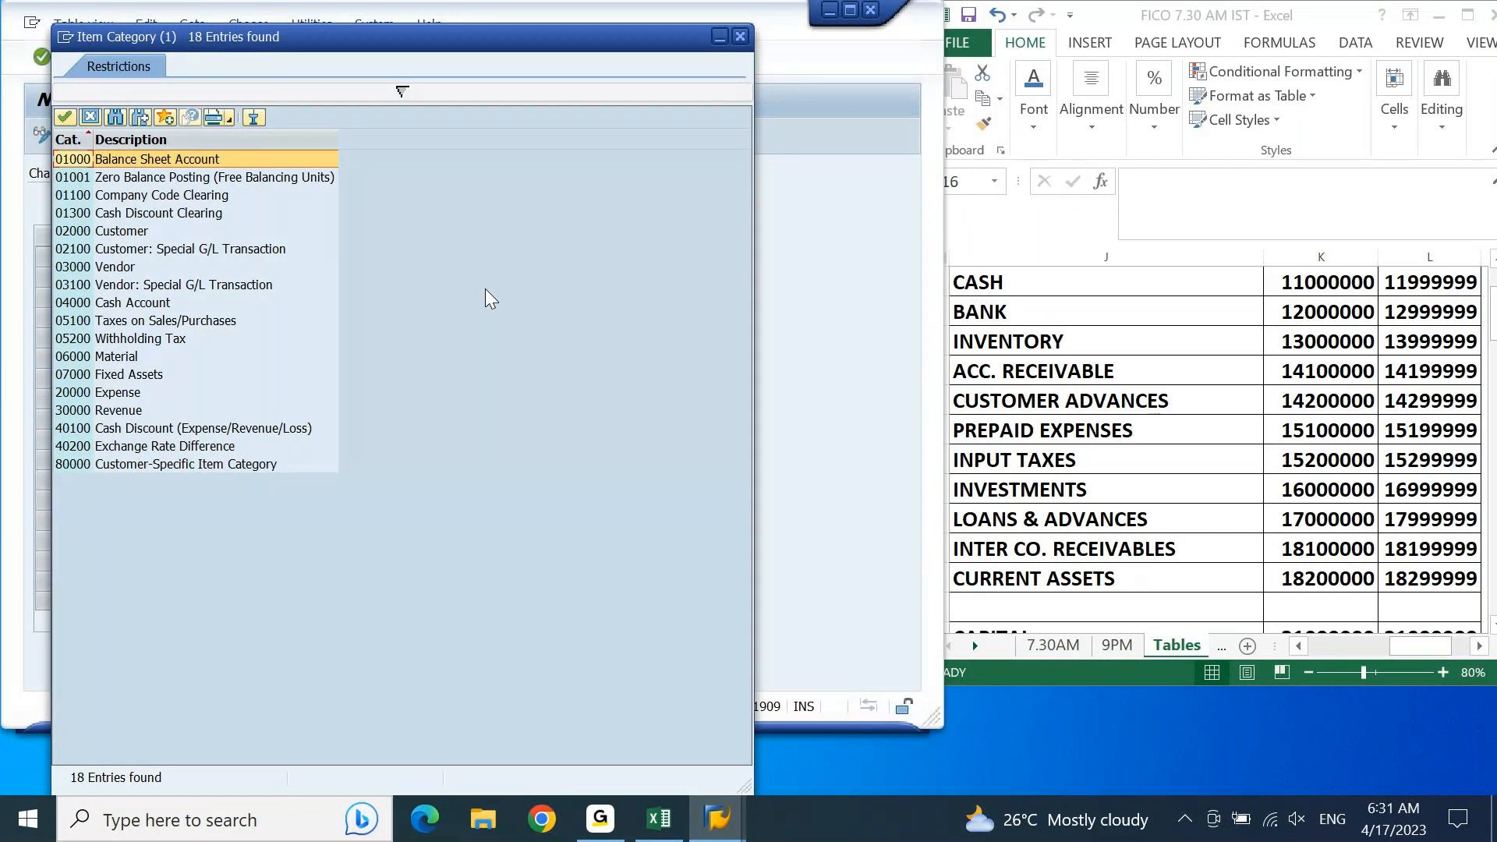
double_click(246, 158)
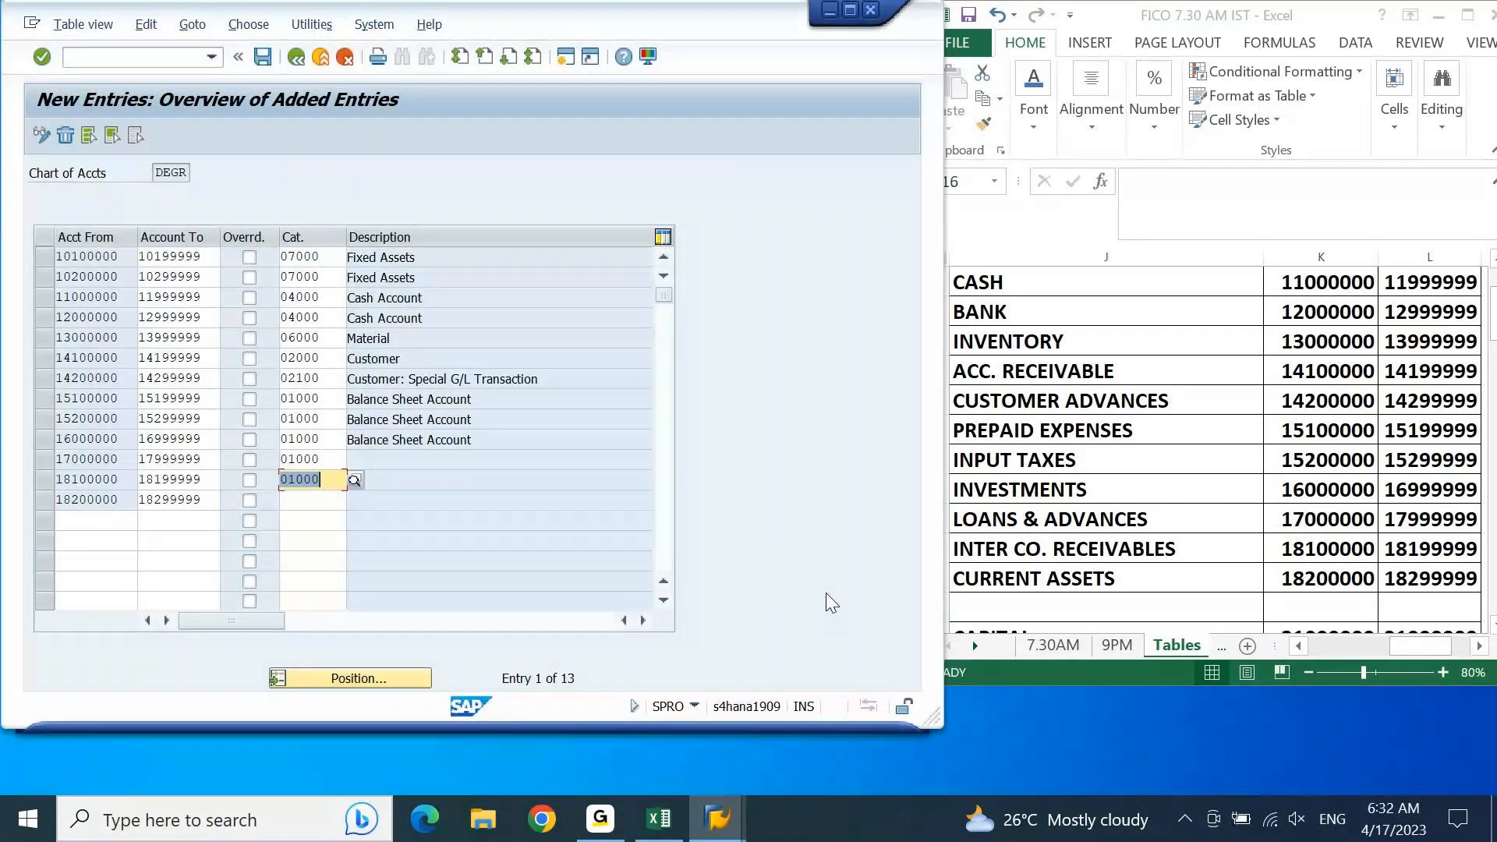
Step: Assign item category 01000 to the current assets range 18200000–18299999 and save the entries under the DELL BASELINE FICO CONFIGURATION customizing request
key("Down")
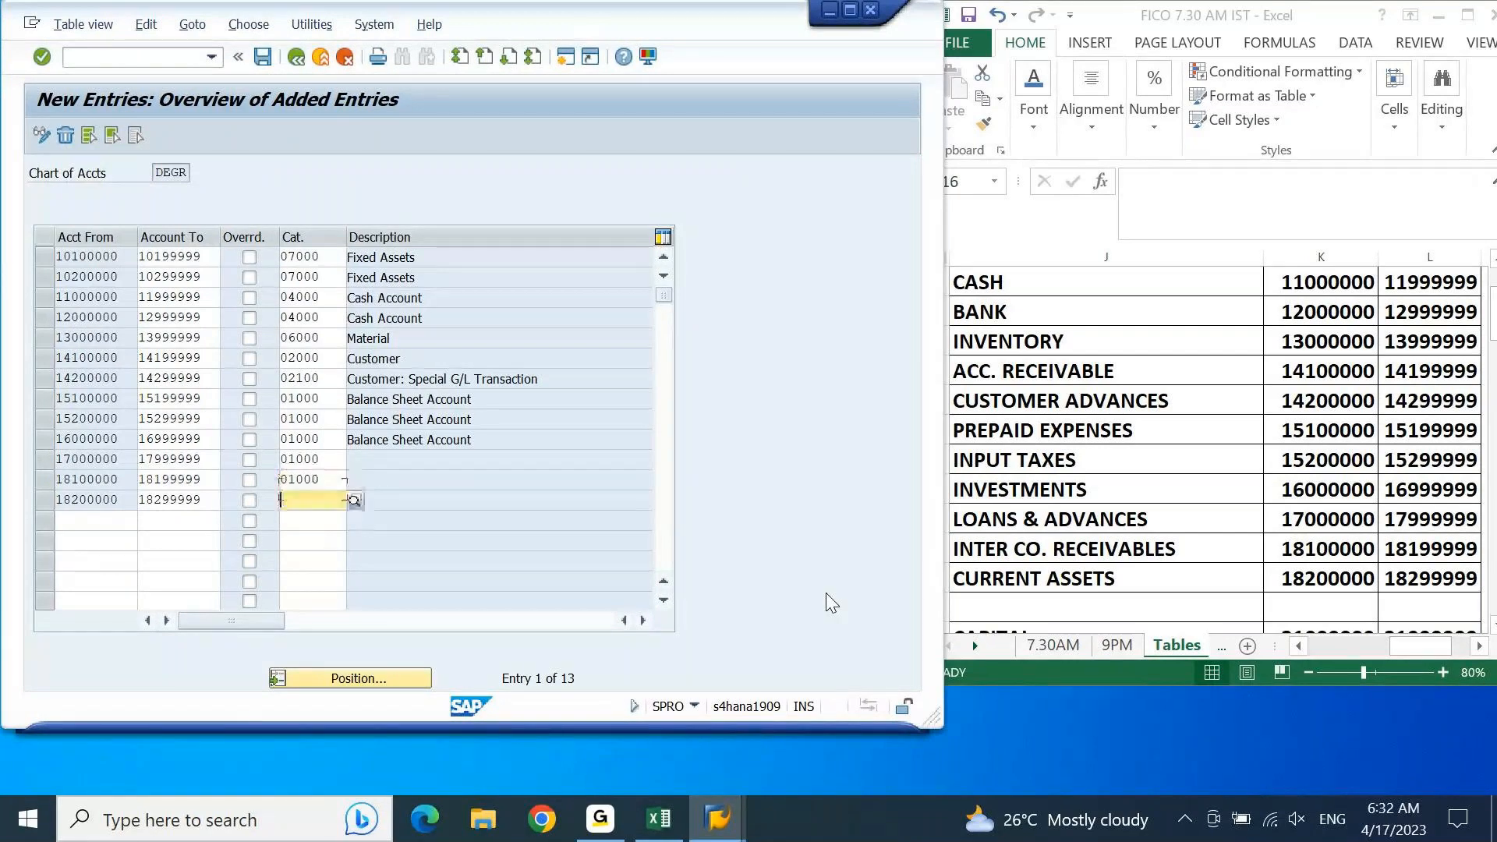
type("01000")
key("Return")
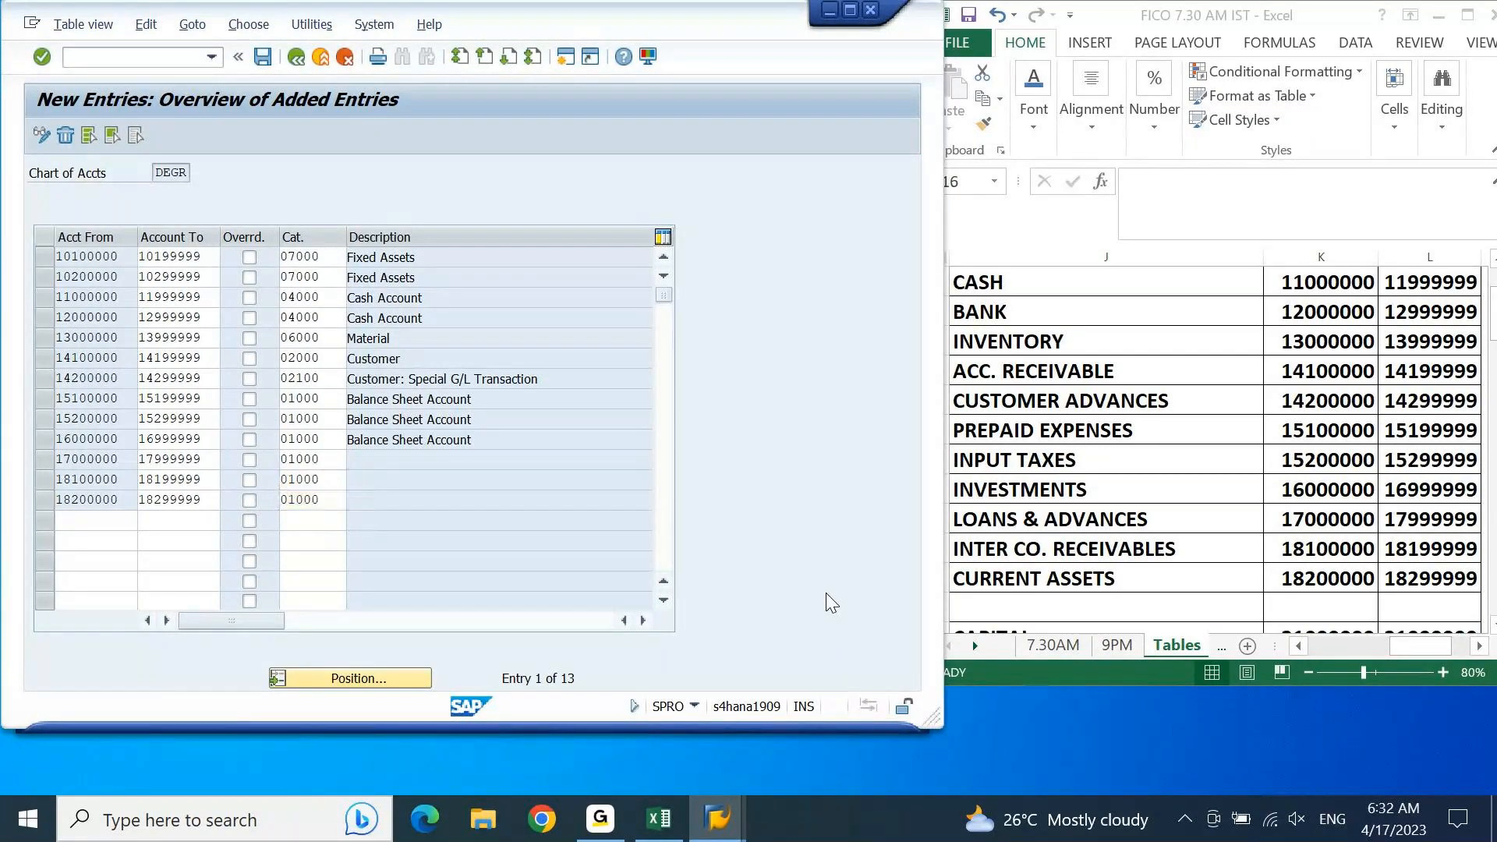
key("Return")
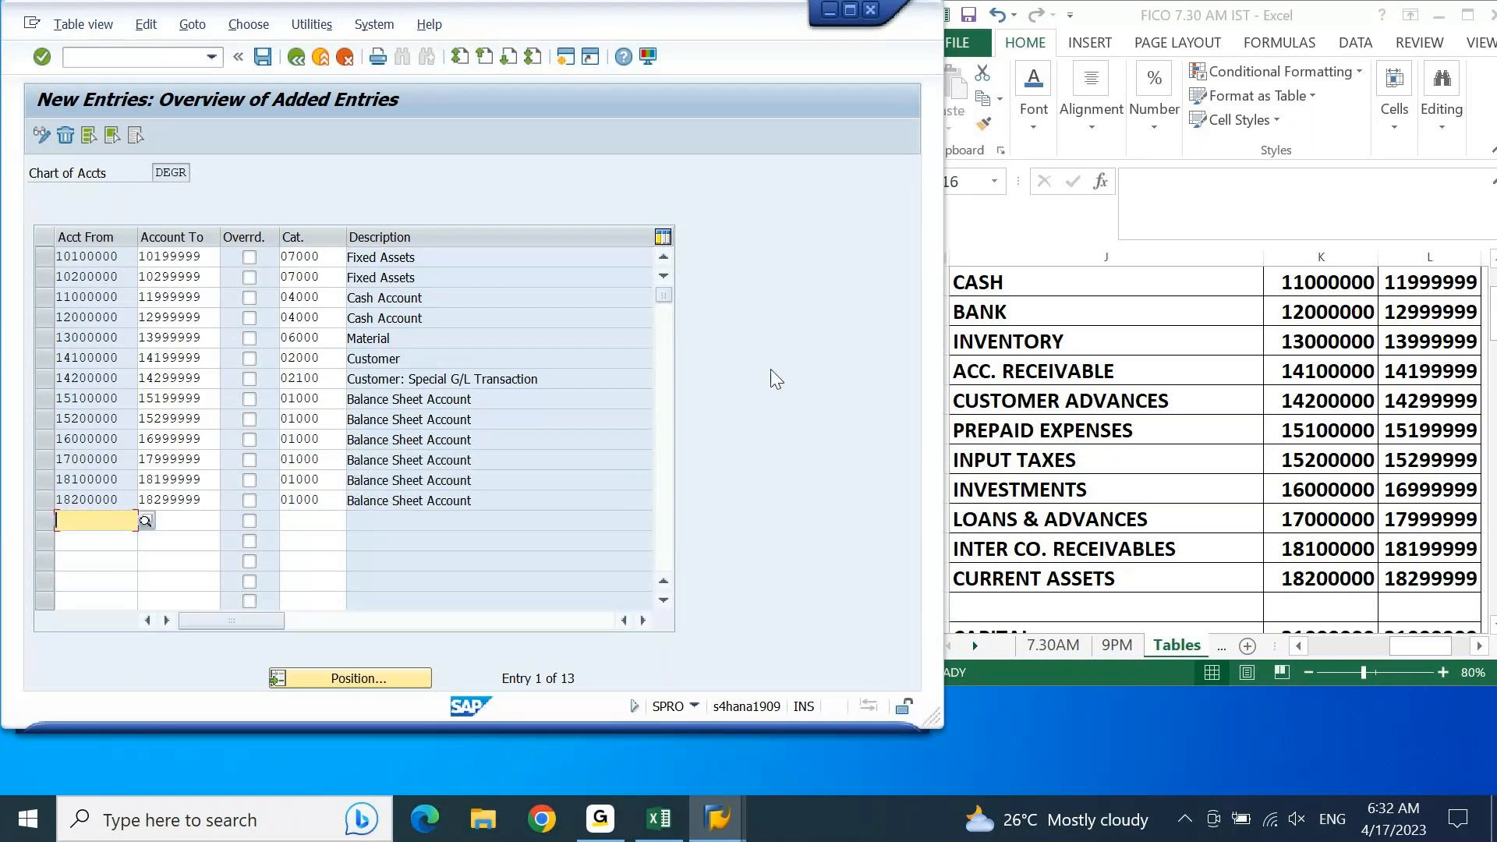
left_click(263, 56)
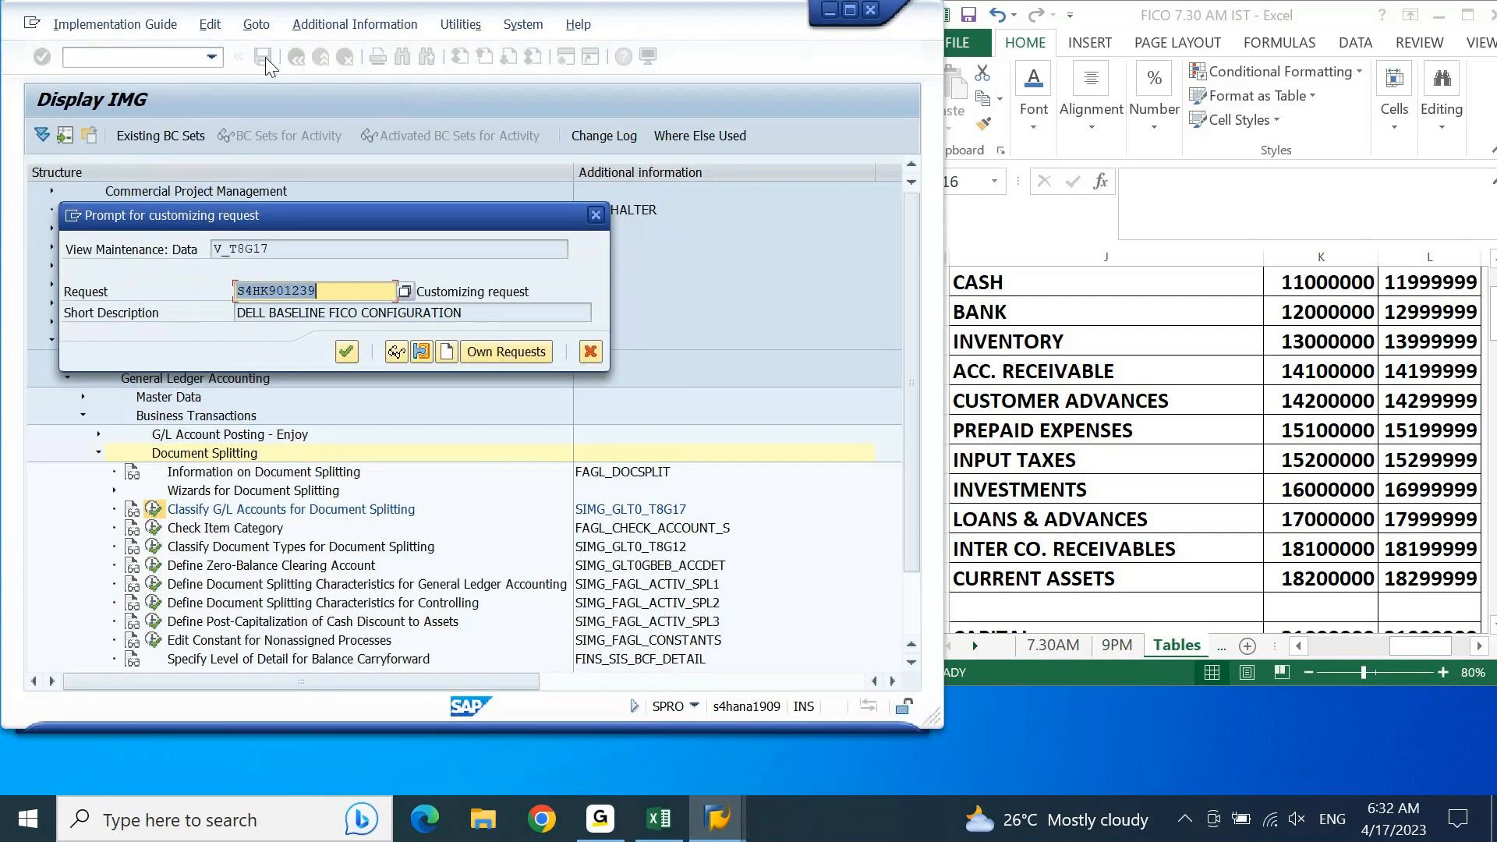
key("Return")
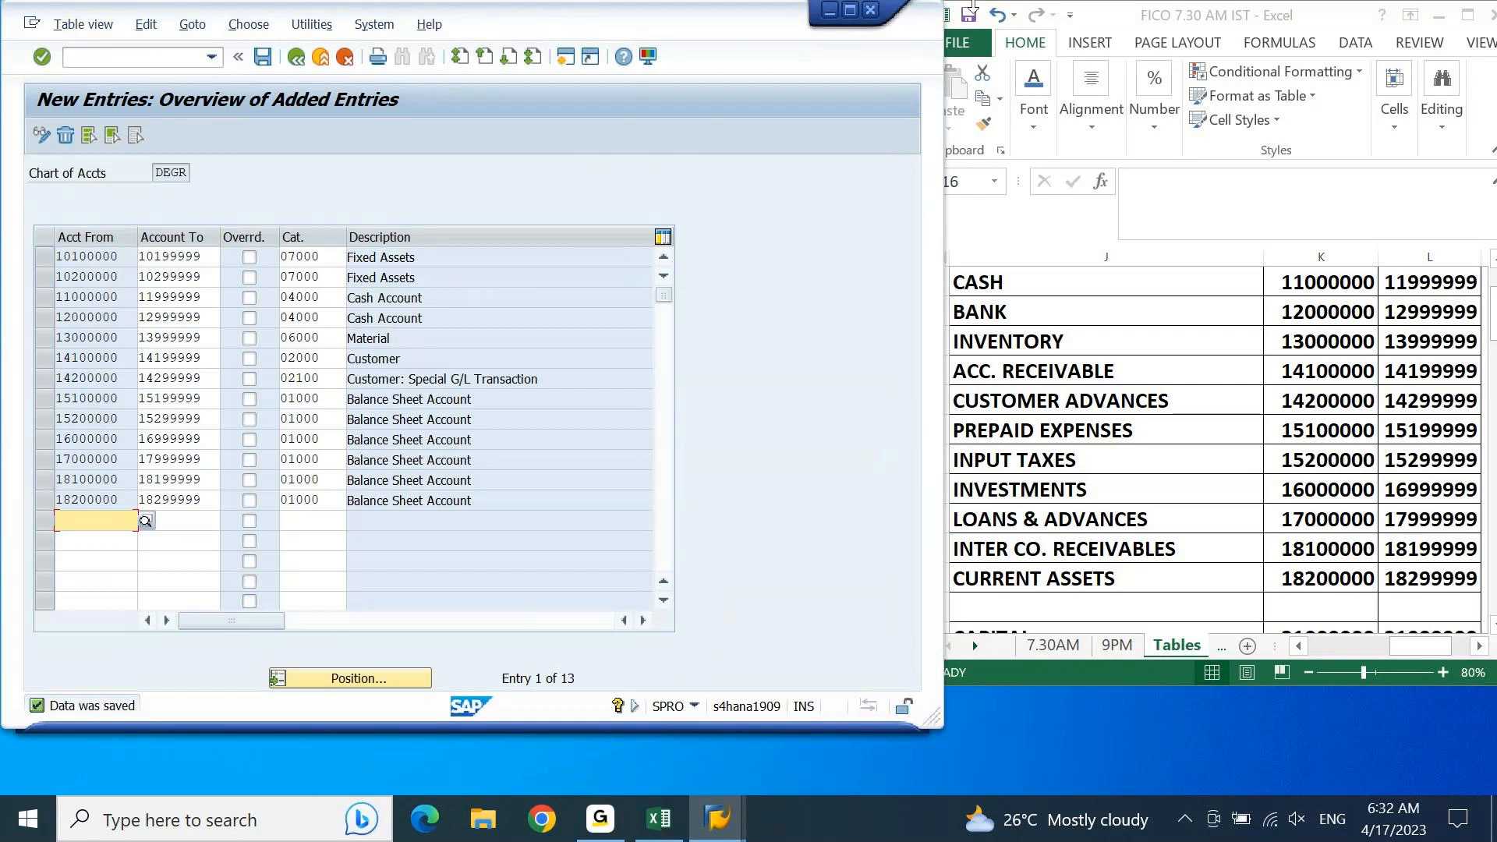
Step: Switch to Excel and locate the liability account groups and their number ranges, from Capital through Income Received in Advance
left_click(1149, 311)
key("ctrl+Right")
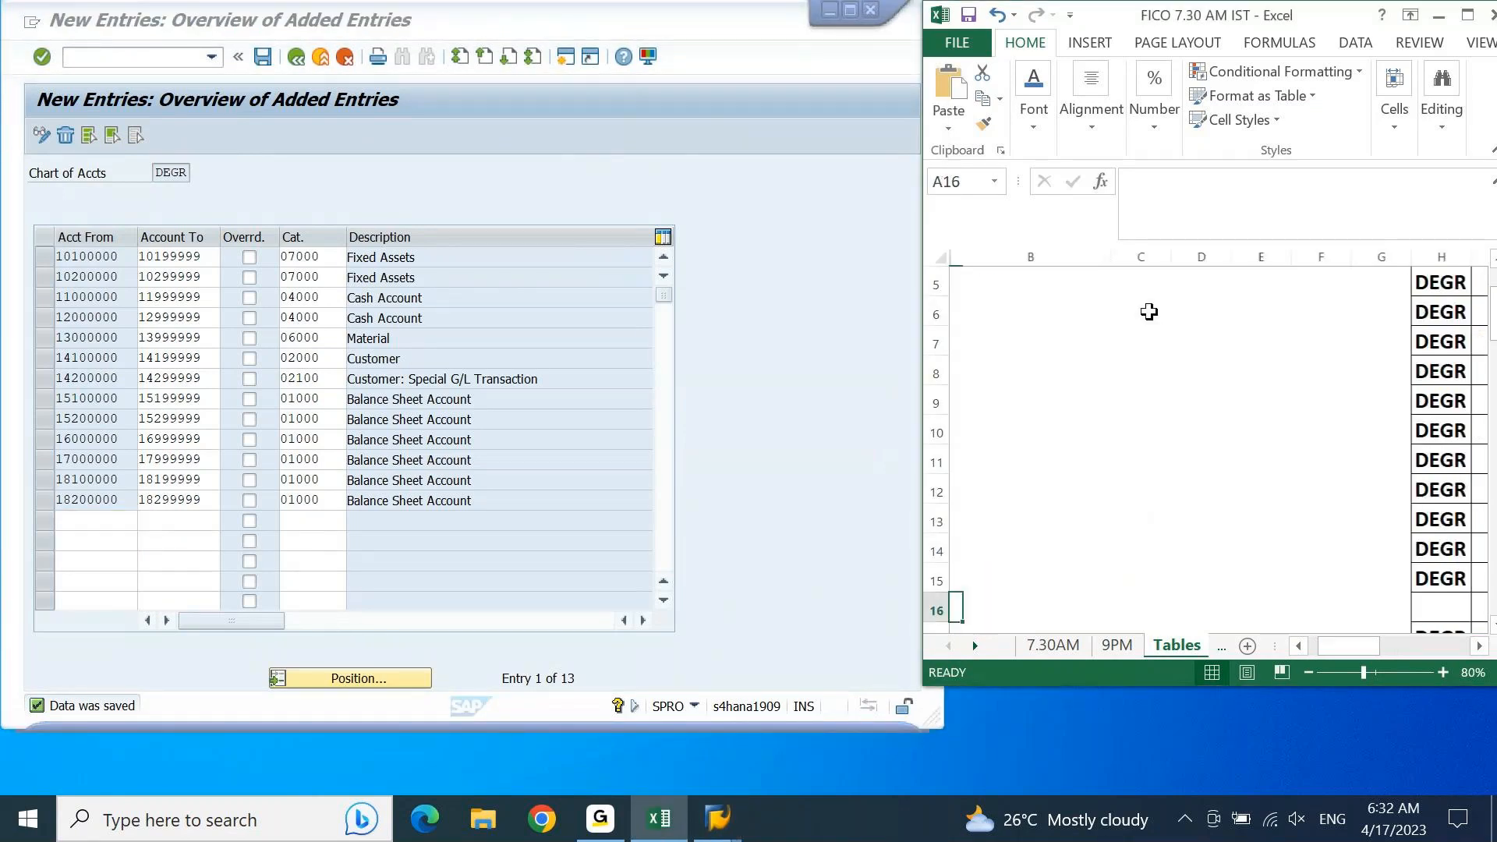
key("Down")
key("ctrl+Left")
key("ctrl+Left")
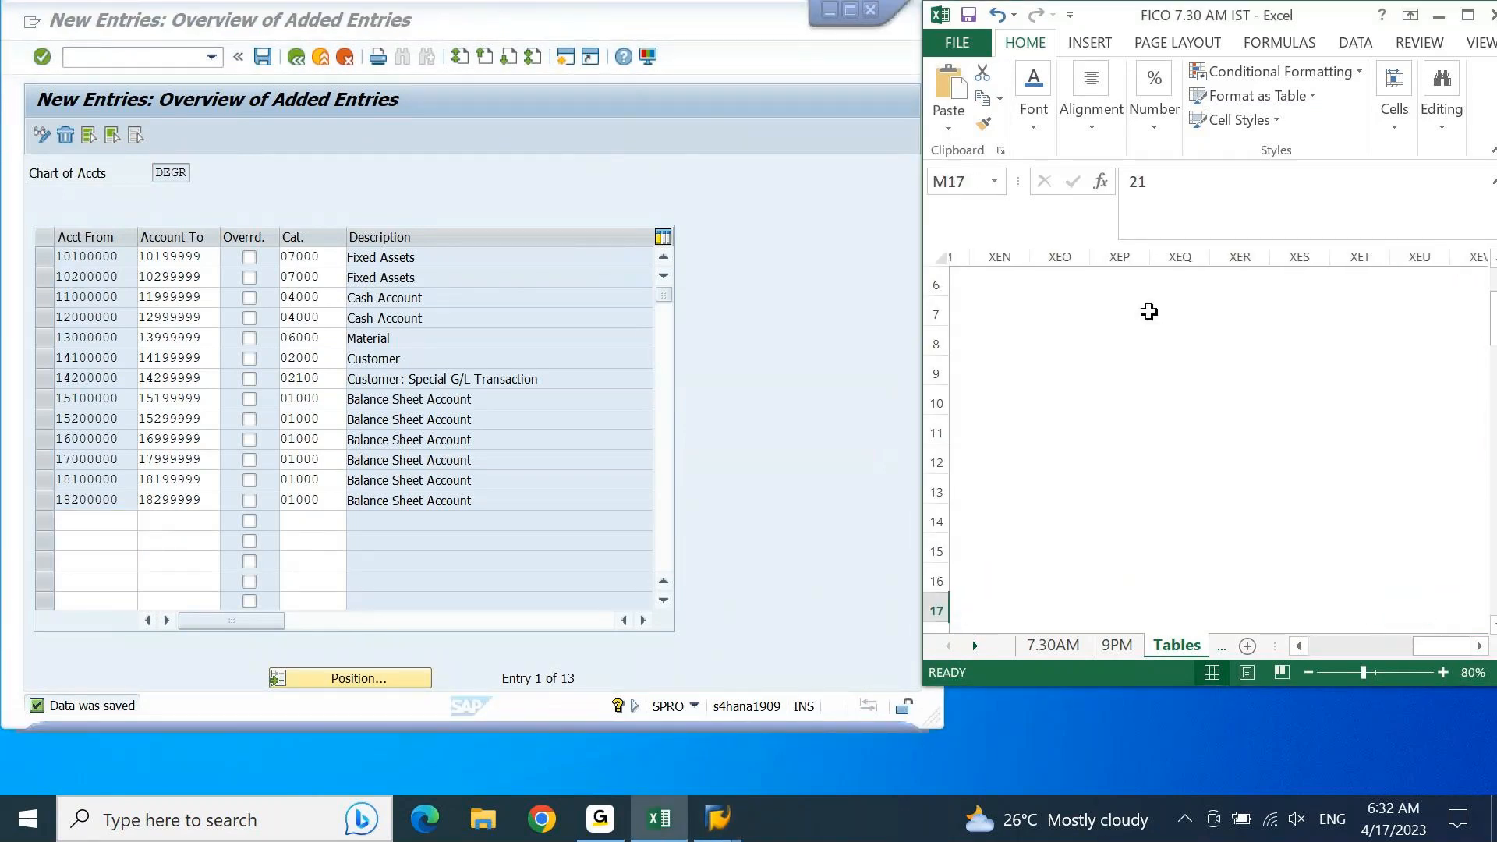
key("ctrl+Left")
key("Down")
key("Down")
key("Down")
key("Down")
key("Down")
key("Down")
key("Down")
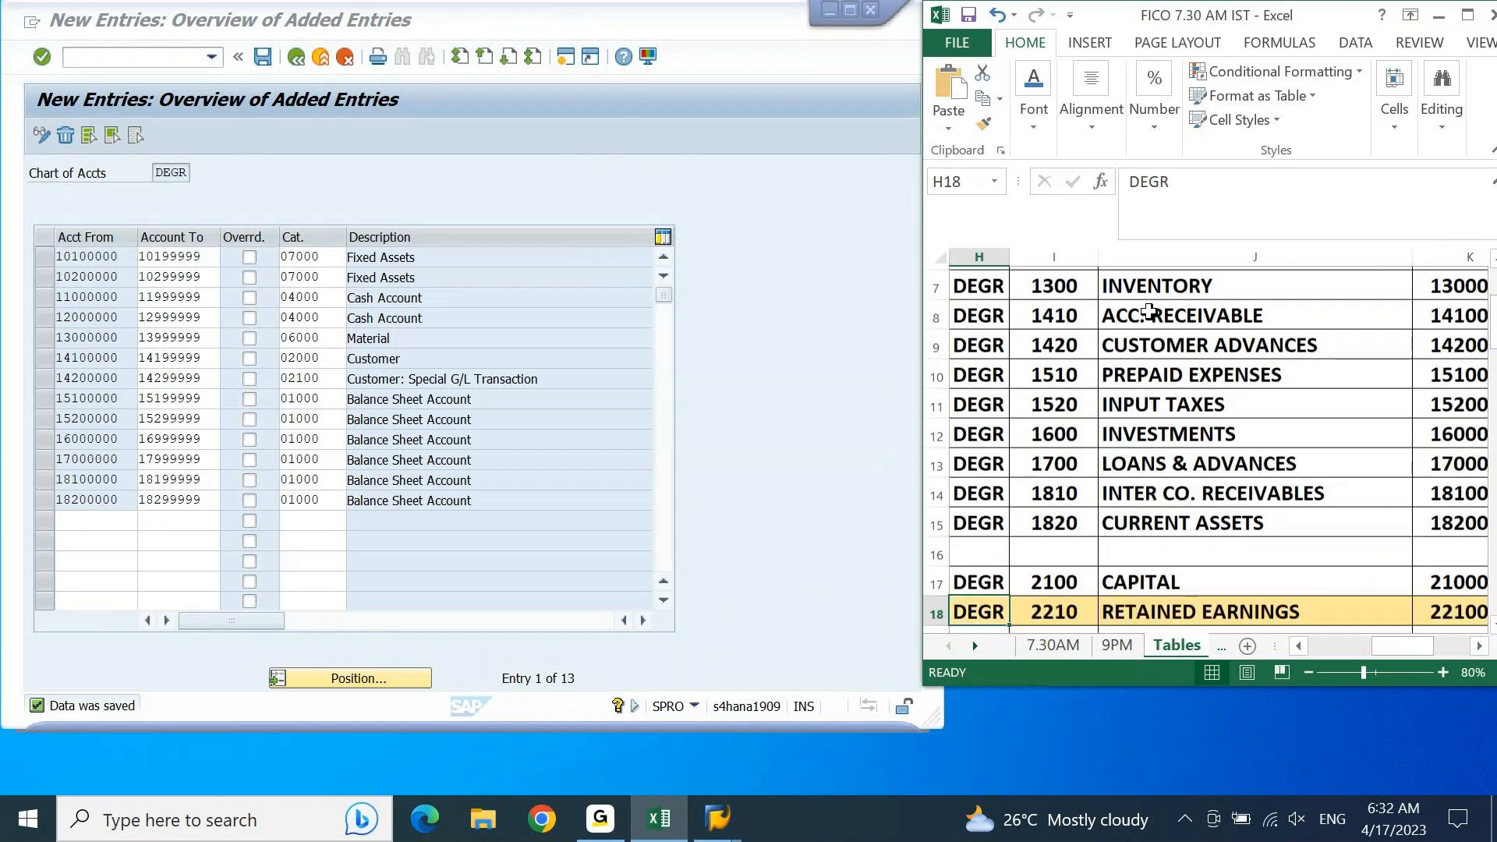
key("Down")
key("Down")
key("Down")
key("Down")
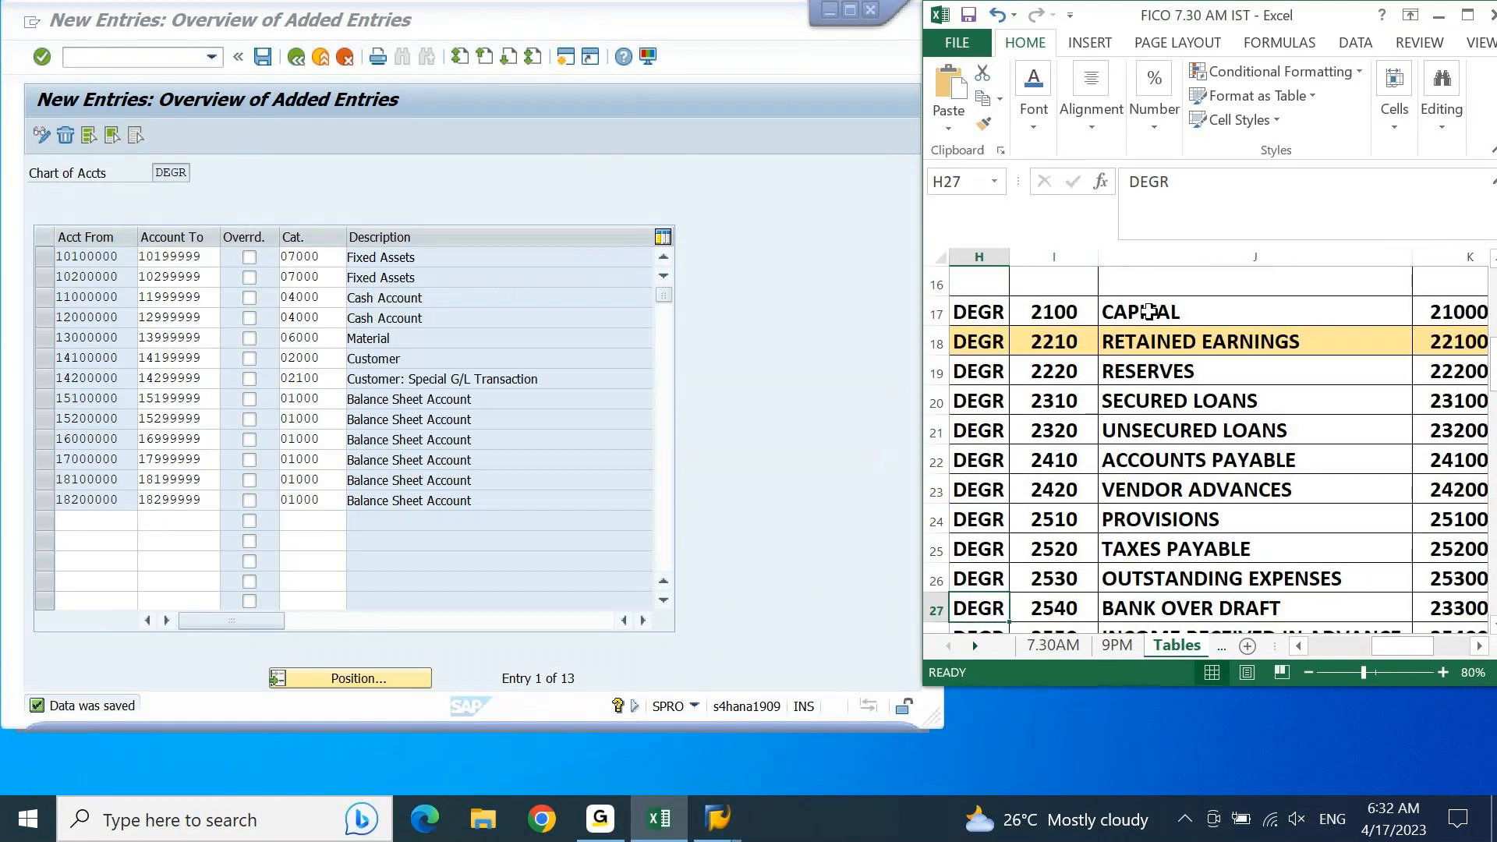
key("ctrl+Up")
key("Right")
key("Right")
key("Right")
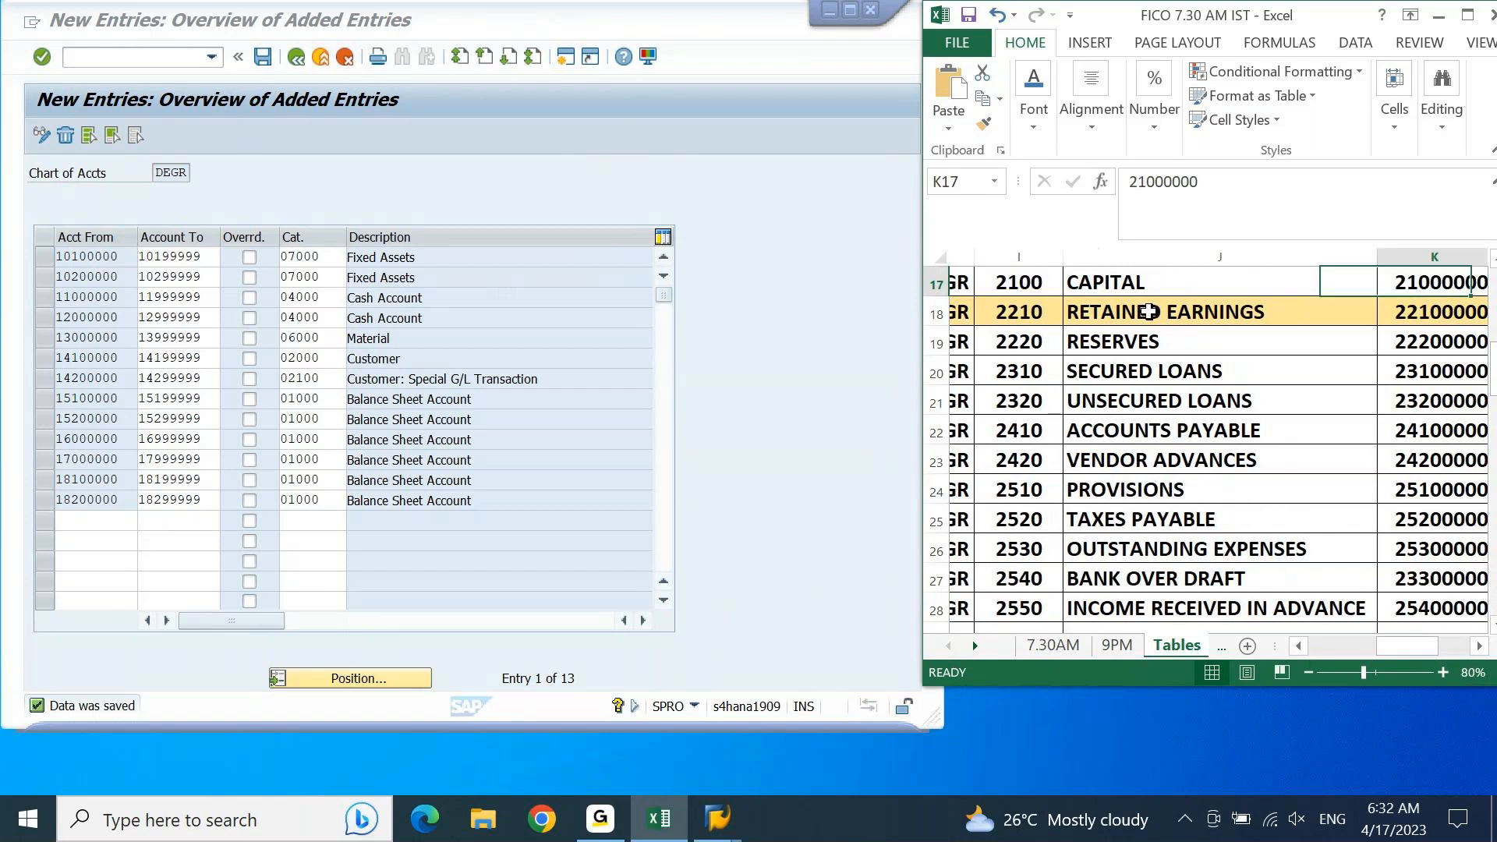
key("Right")
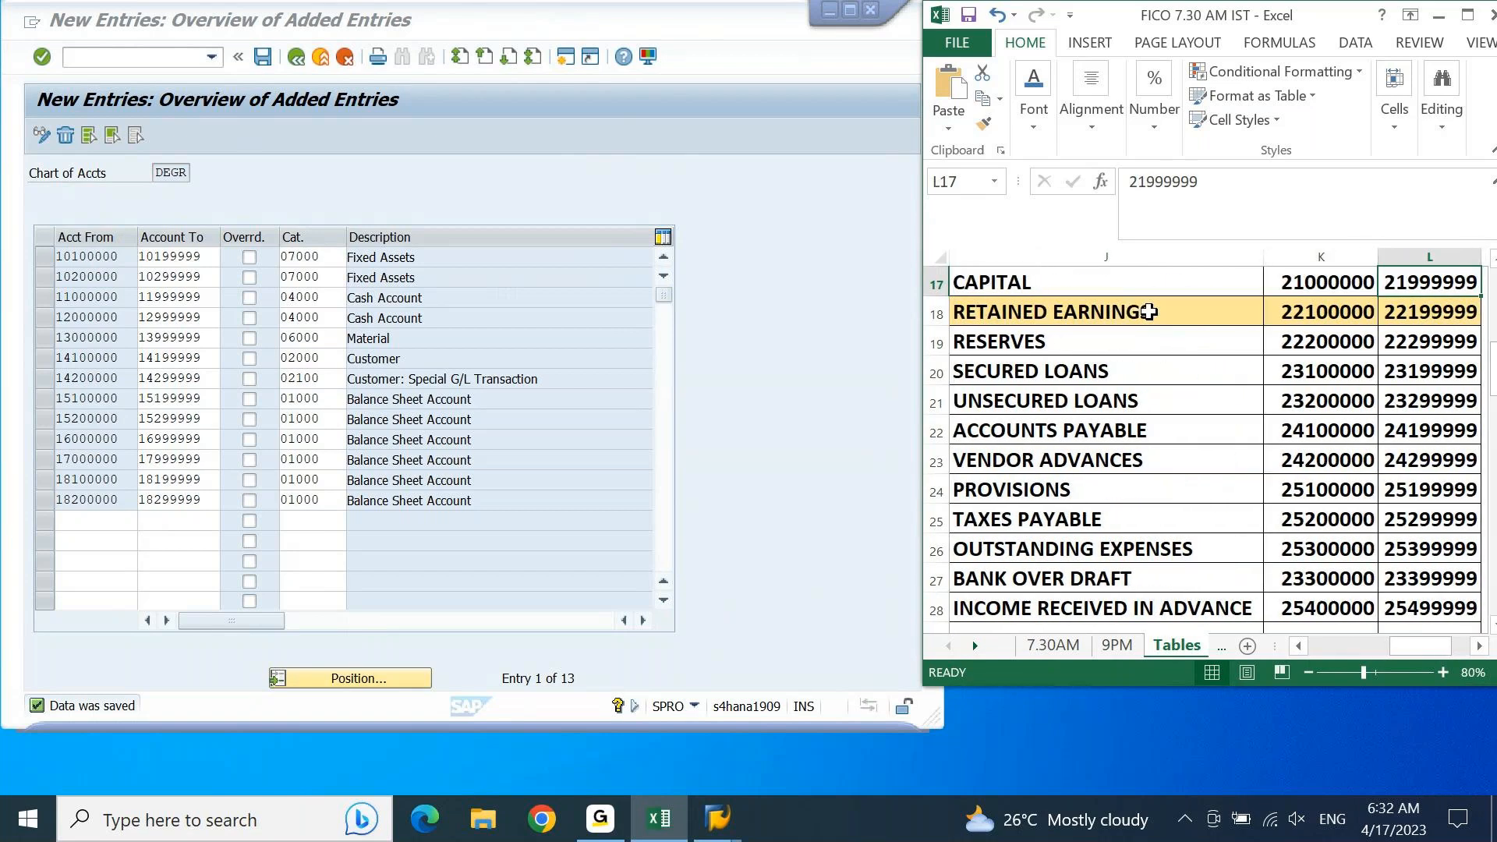
key("Left")
key("Left")
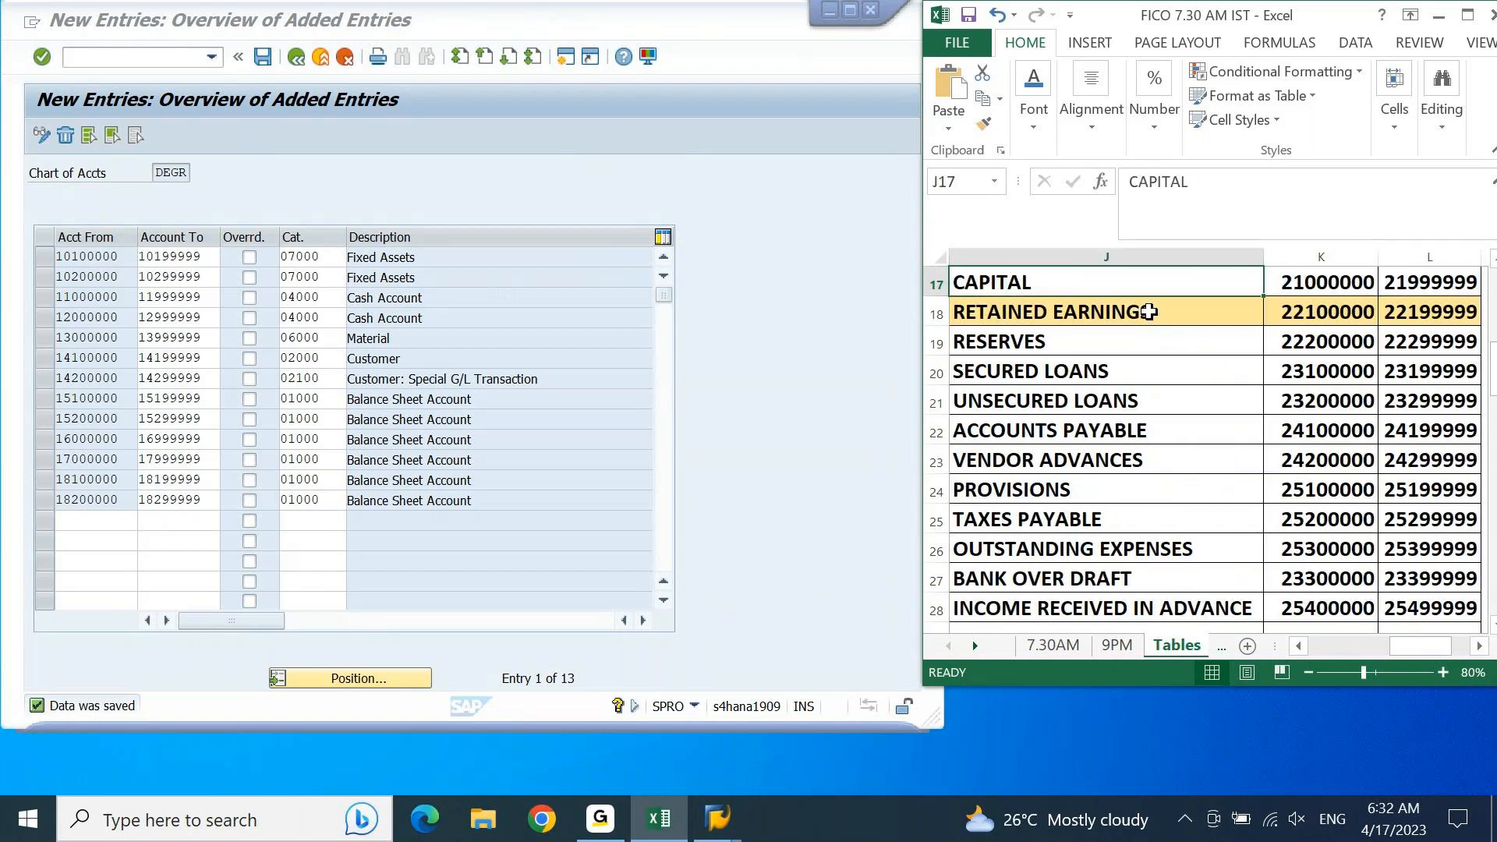
Step: Copy the liability ranges in K17:L28, from 21000000 to 25499999, and paste them into blank account rows of the SAP new entries table
left_click(1327, 286)
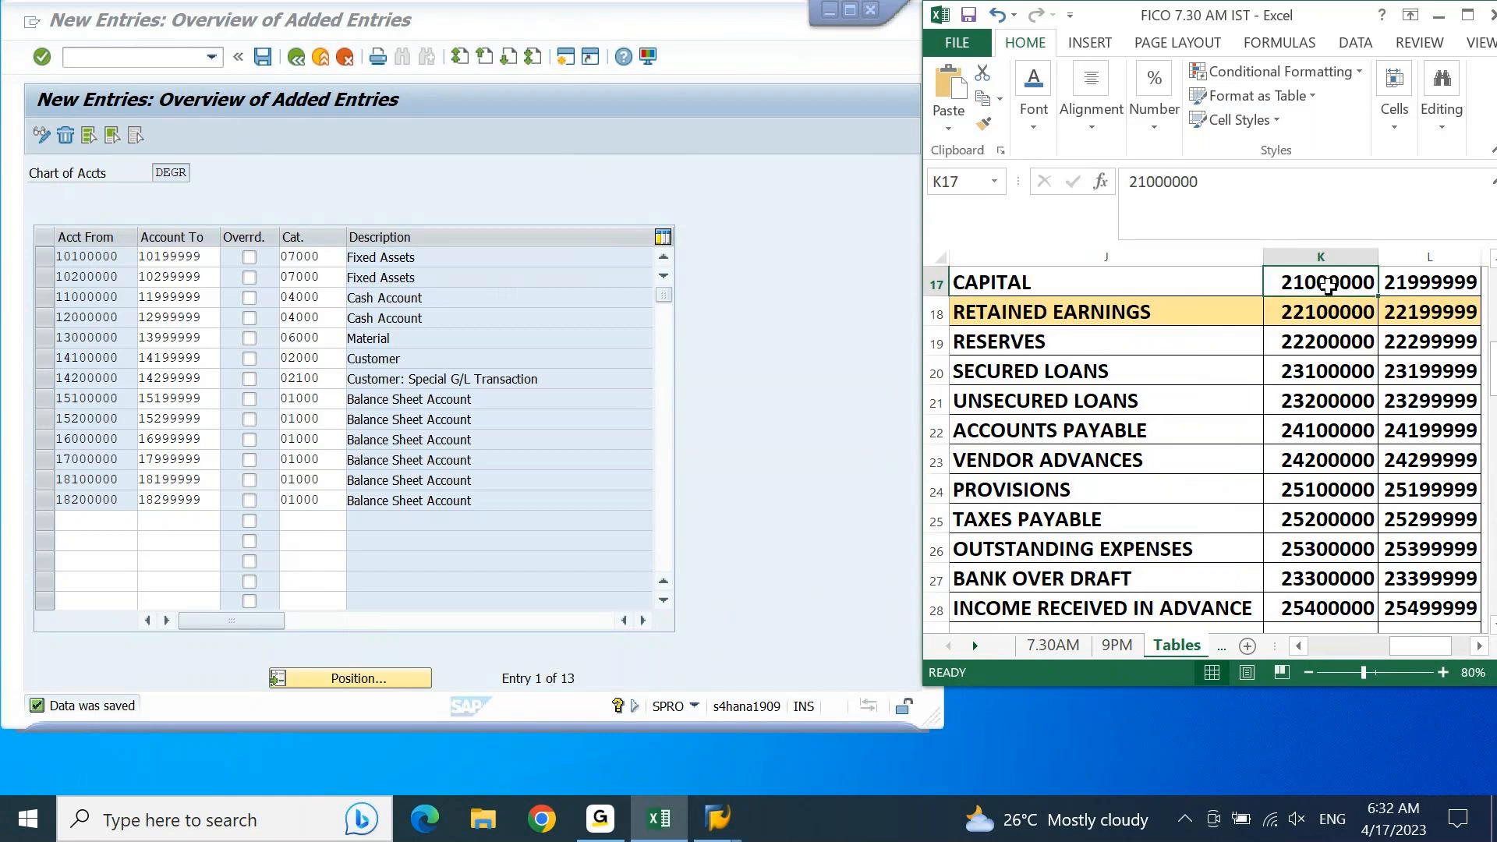
key("shift+Right")
key("ctrl+shift+Down")
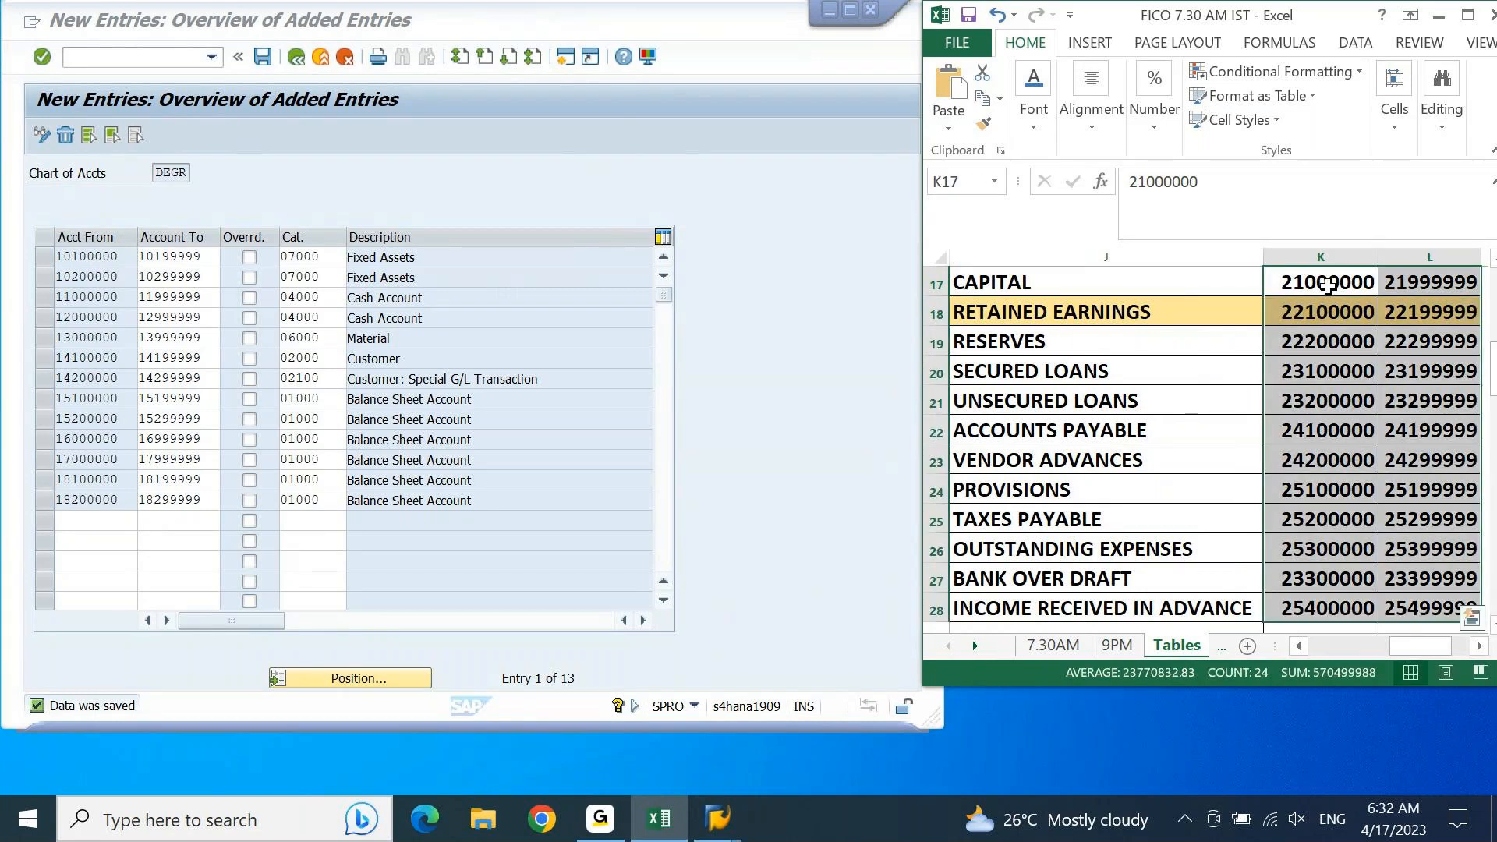
key("ctrl+c")
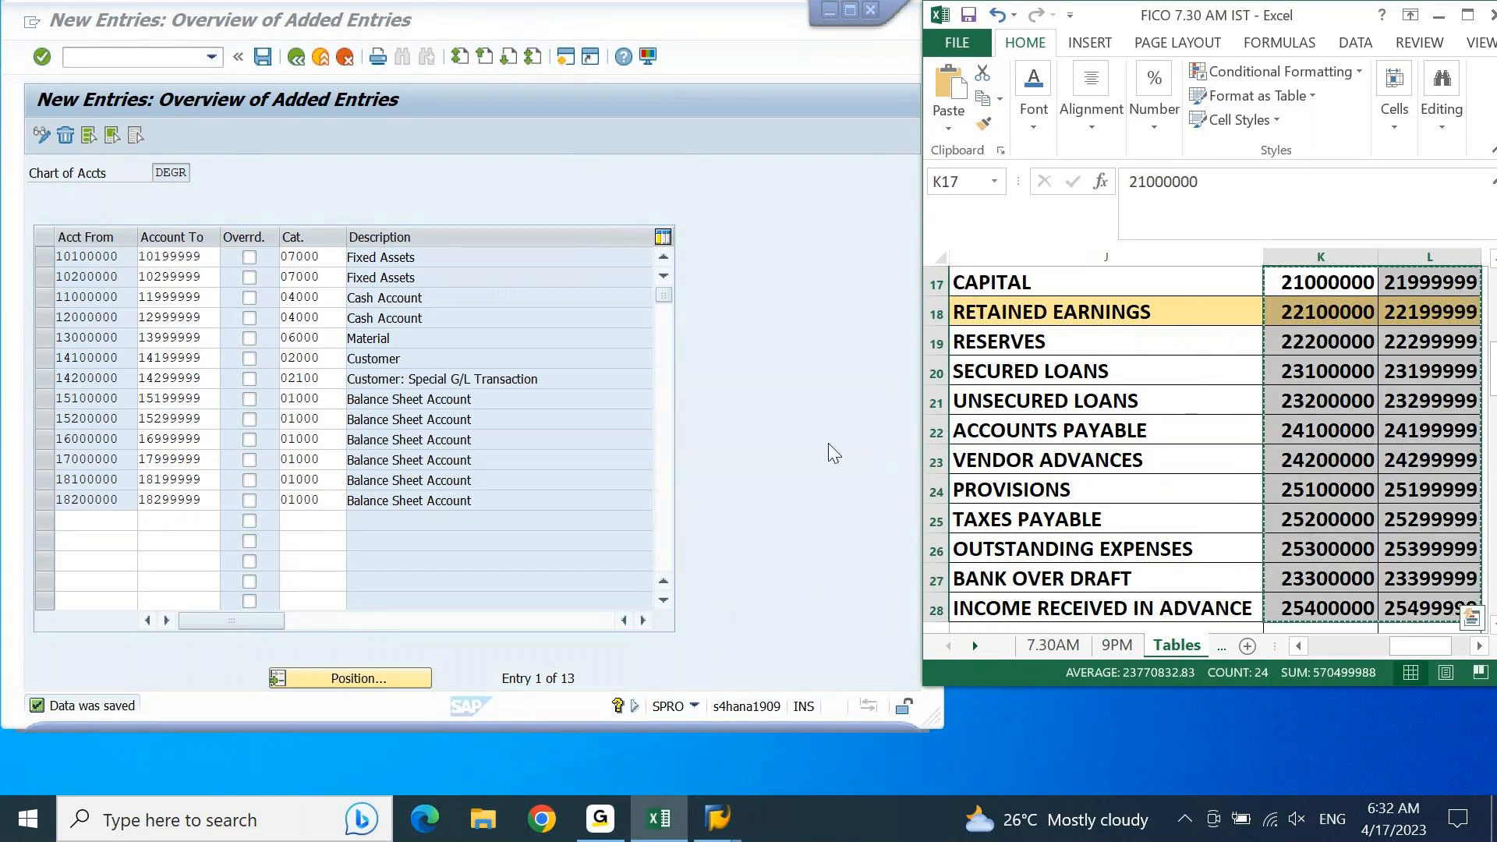
left_click(664, 549)
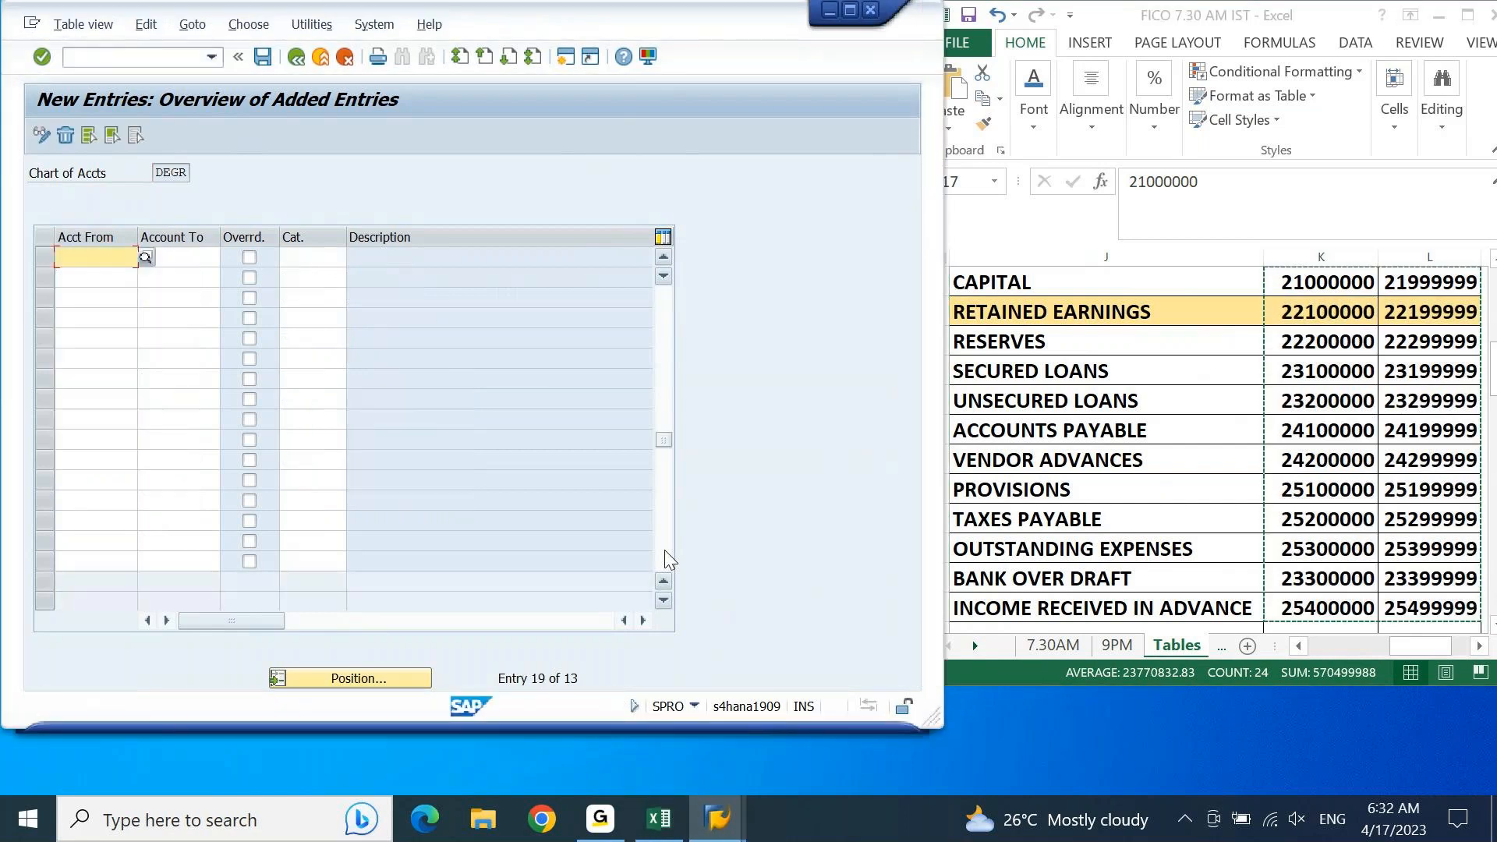
key("ctrl+v")
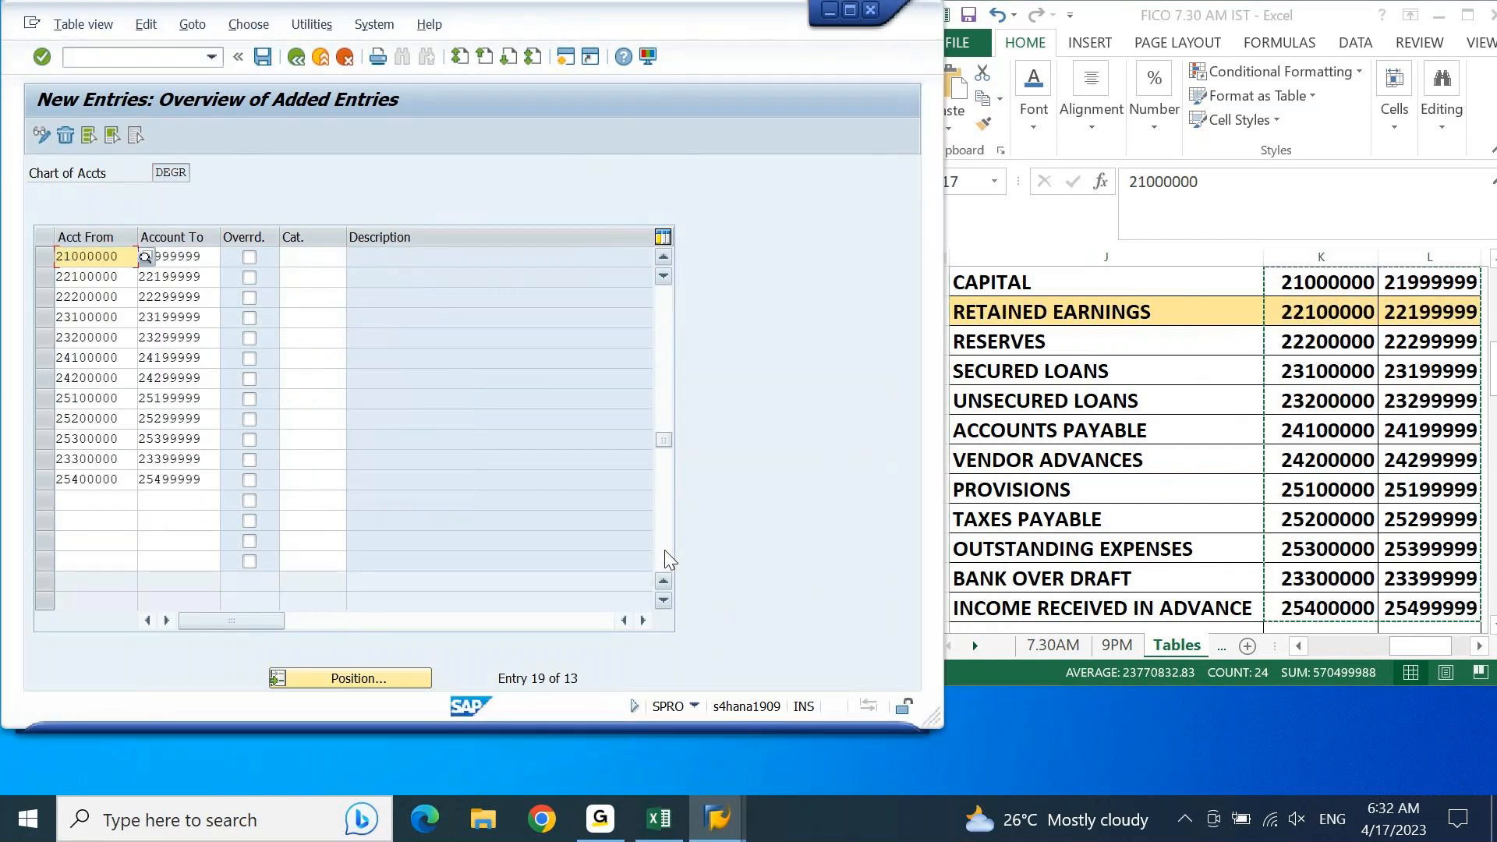
Step: Open the list of item categories for the capital range 21000000 to 21999999
key("Tab")
key("Tab")
key("Tab")
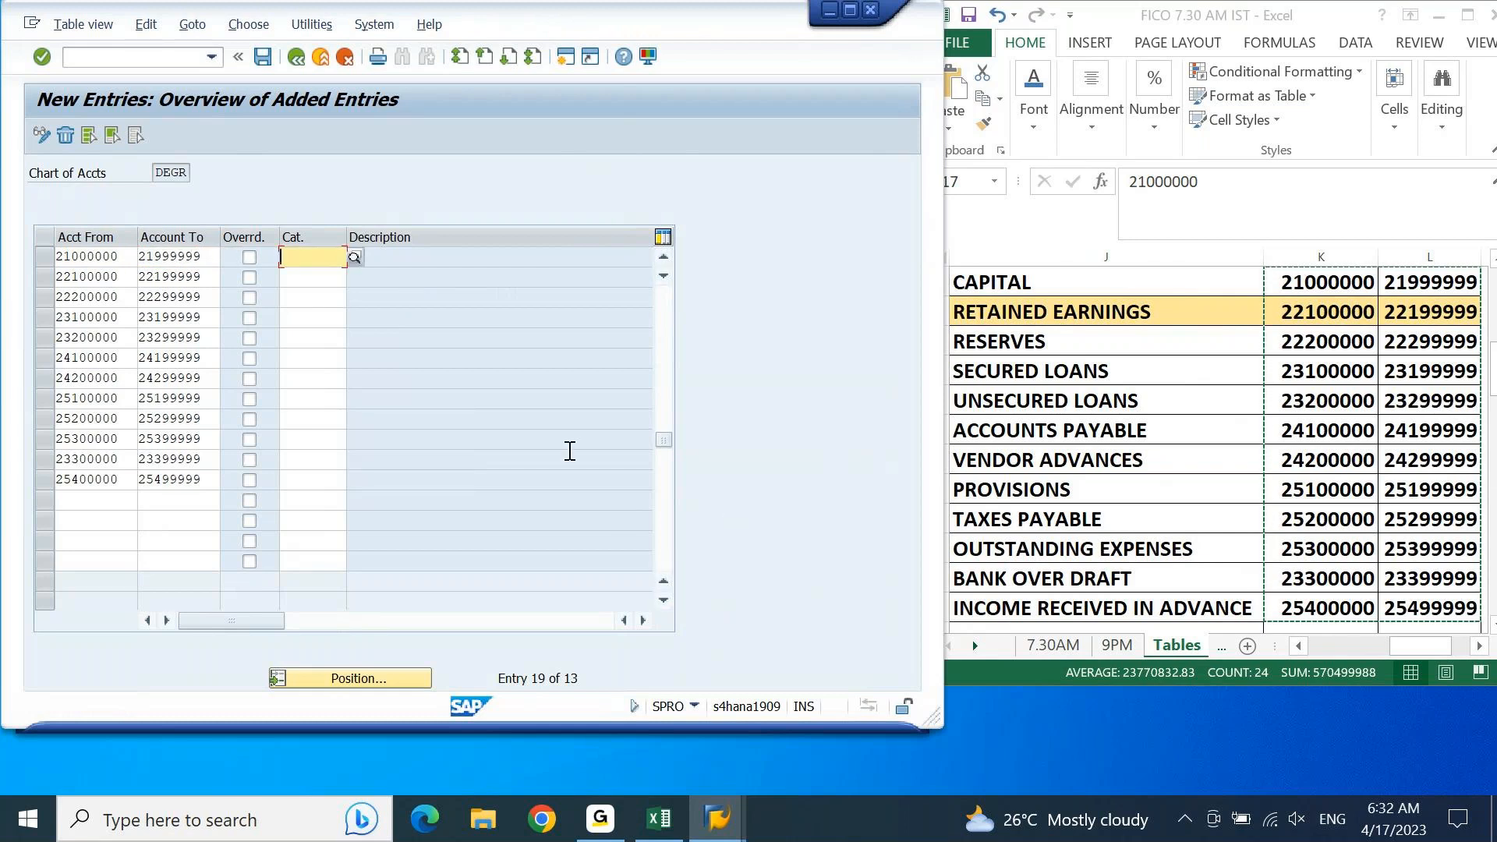
left_click(355, 257)
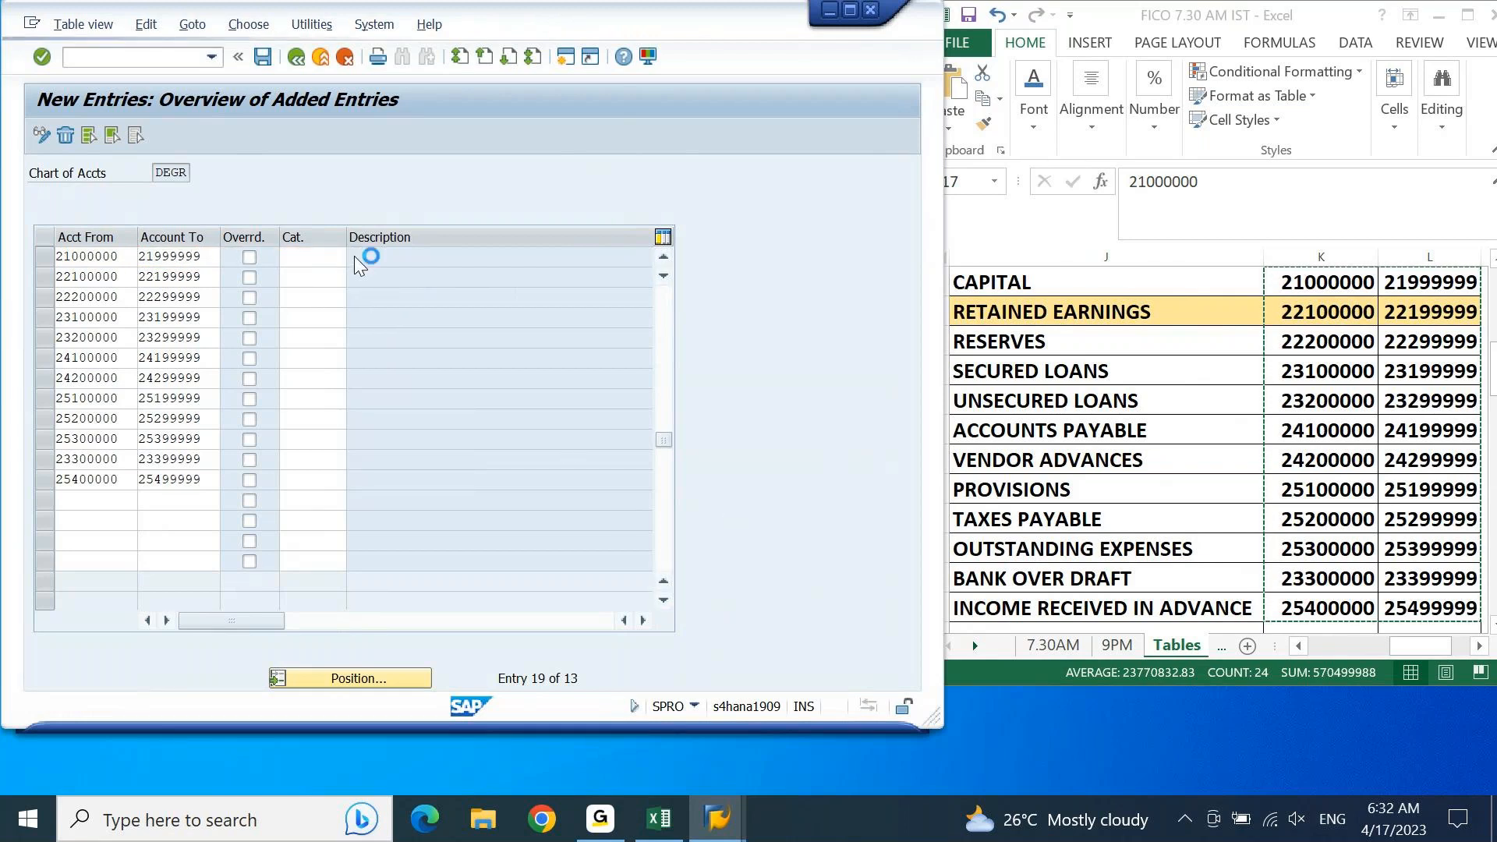
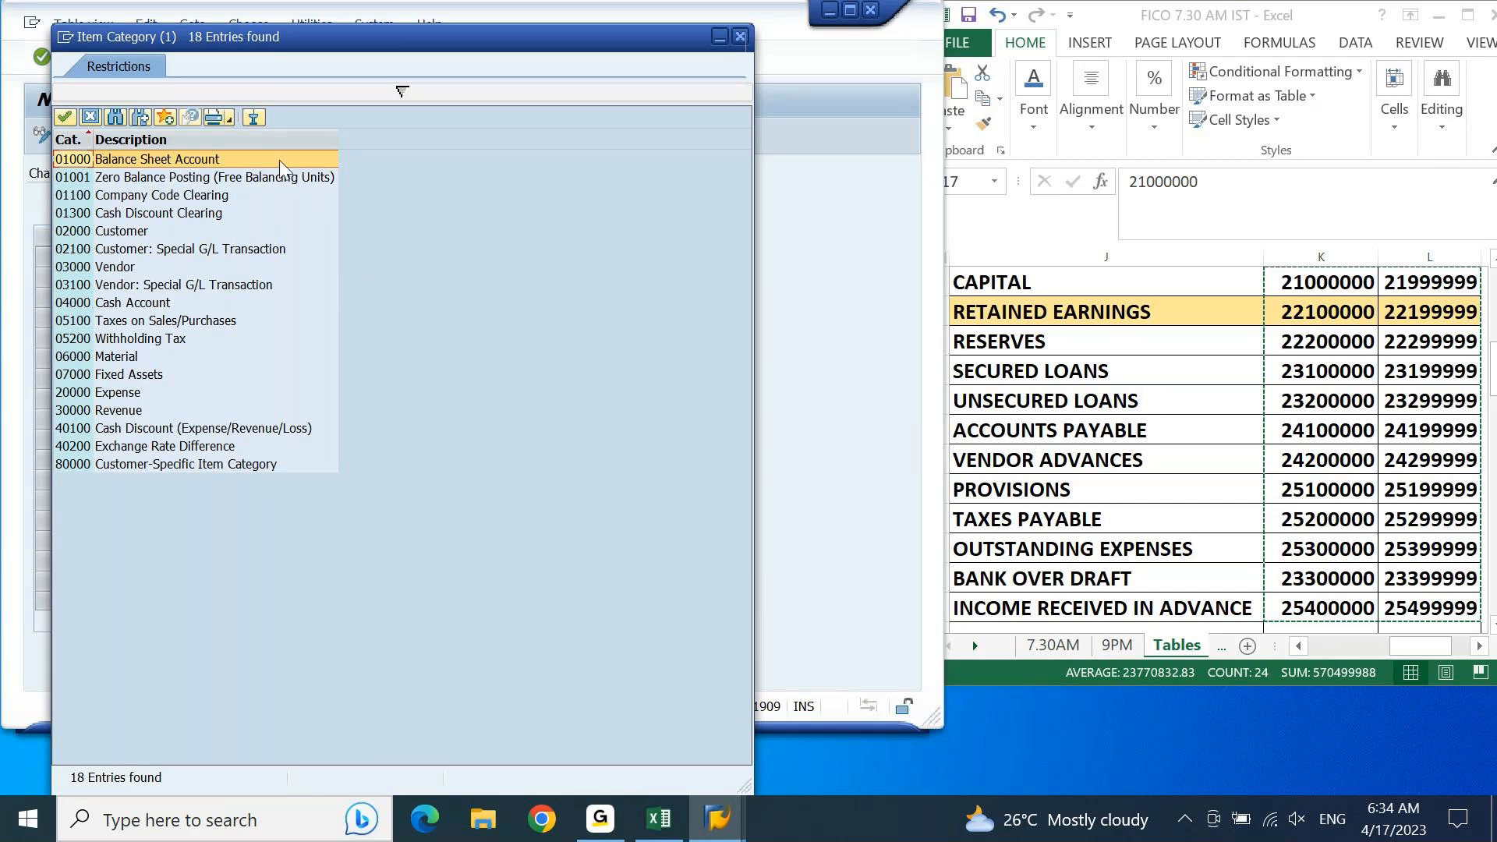
Step: Assign item category 01000 Balance Sheet Account to the capital range 21000000–21999999
left_click(118, 393)
left_click(119, 412)
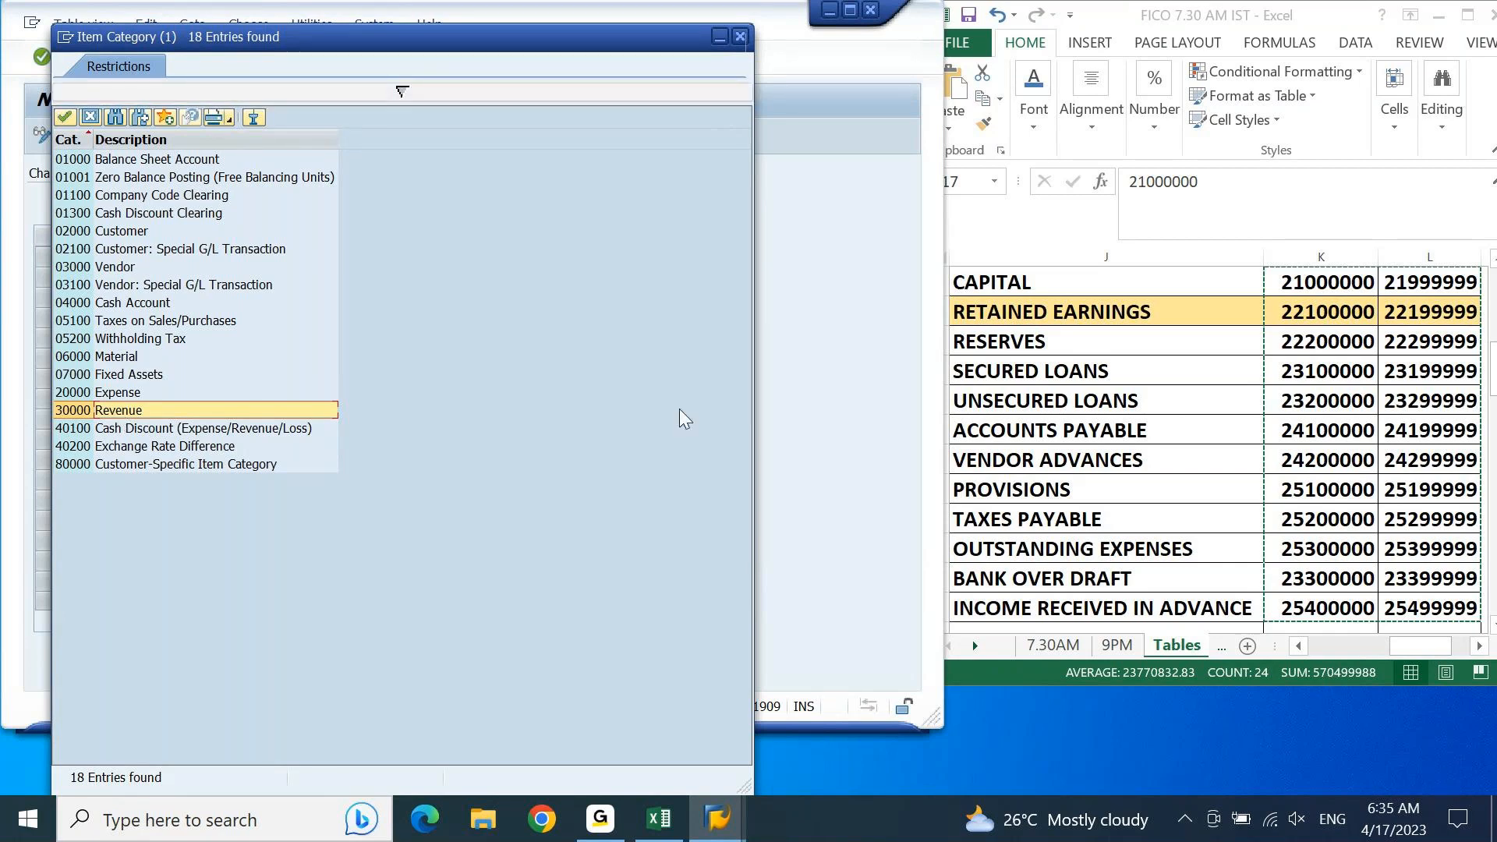
left_click(167, 161)
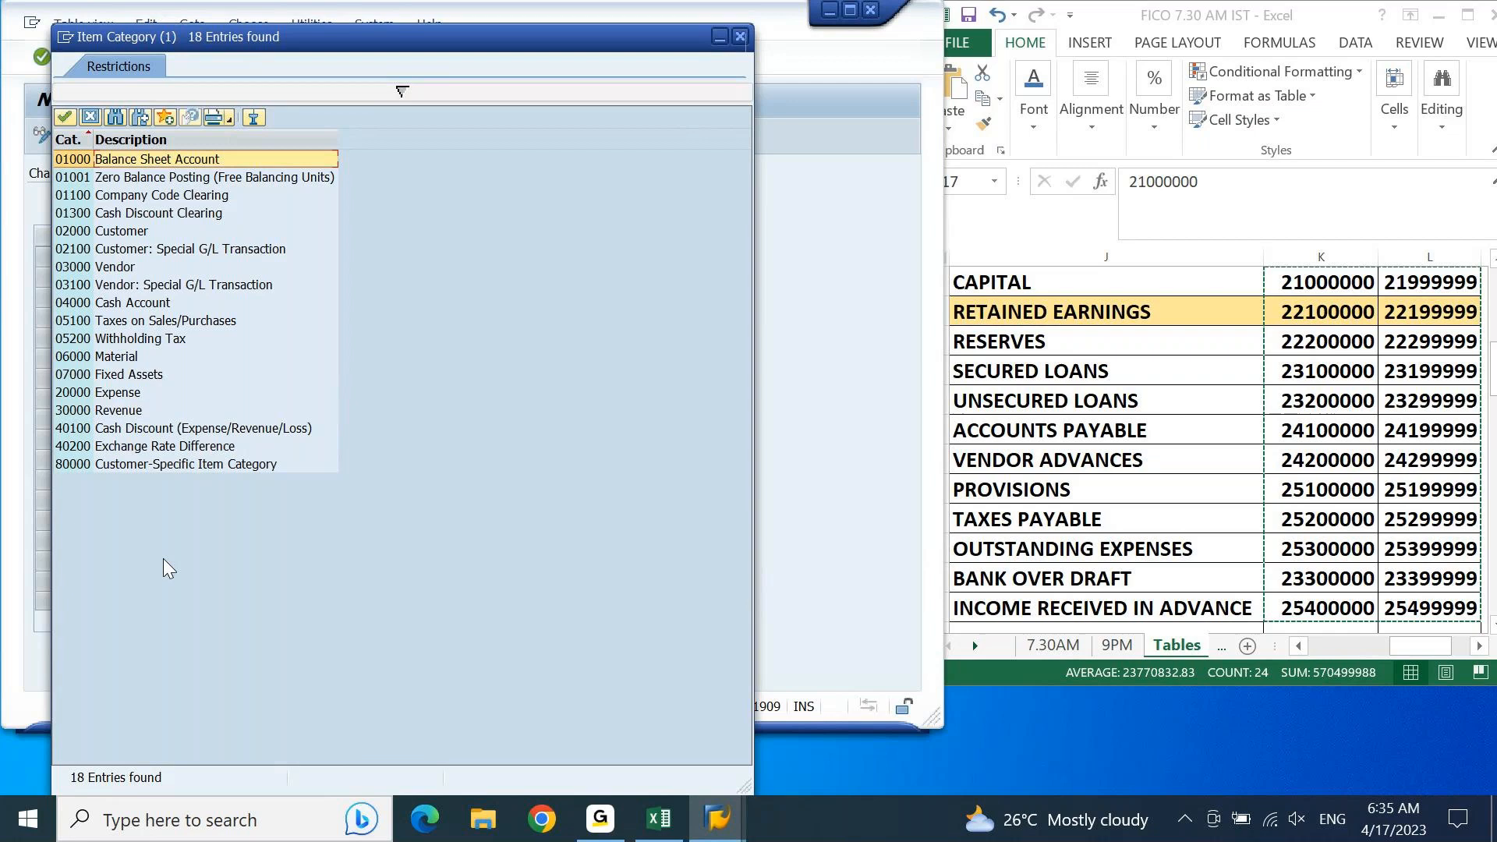
double_click(187, 162)
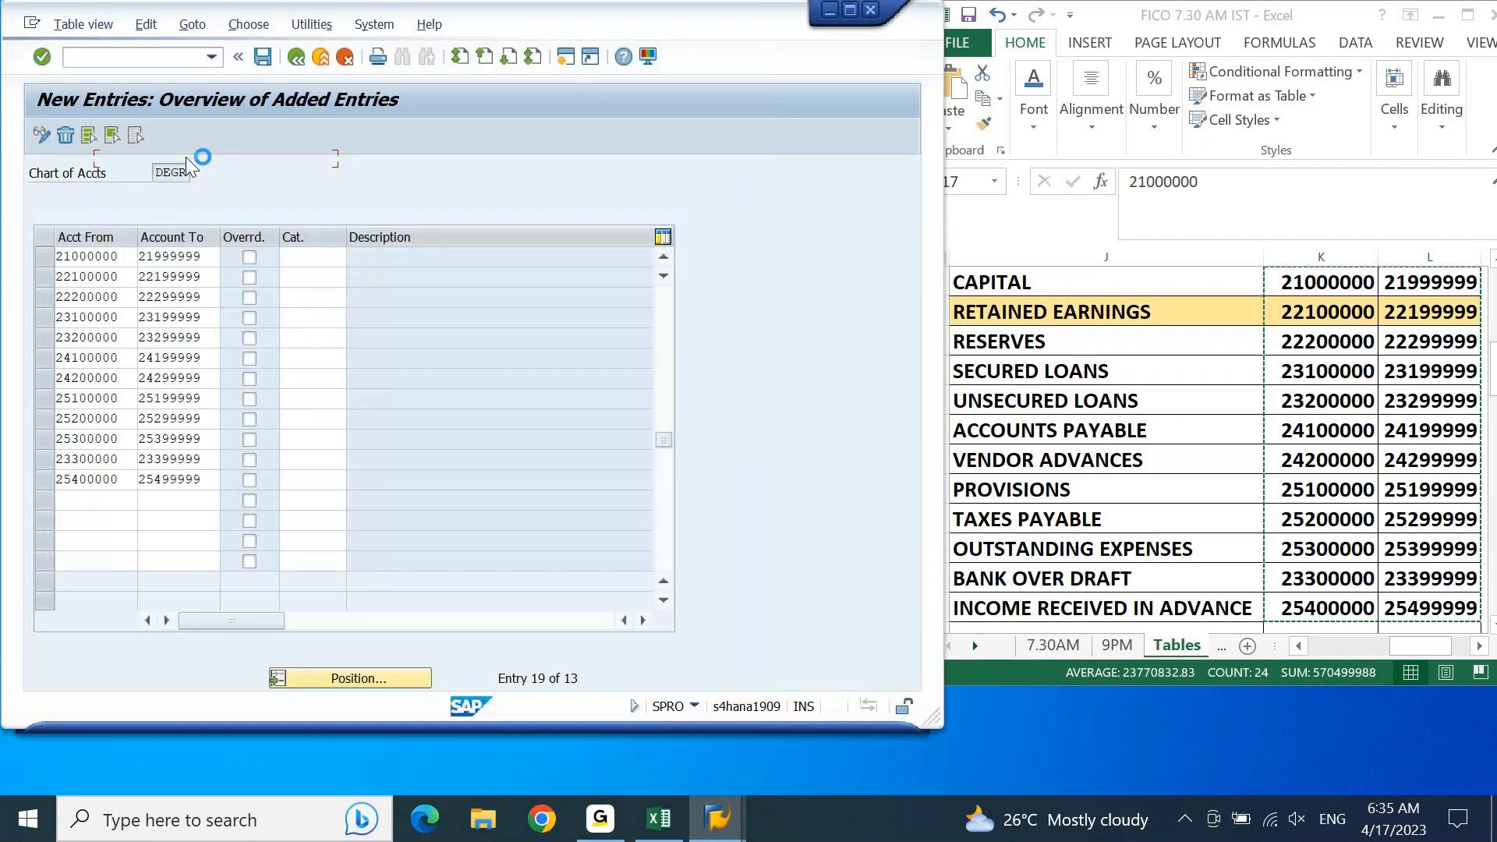
Step: Assign item category 01000 to the retained earnings range 22100000–22199999 and confirm the entries
left_click(331, 277)
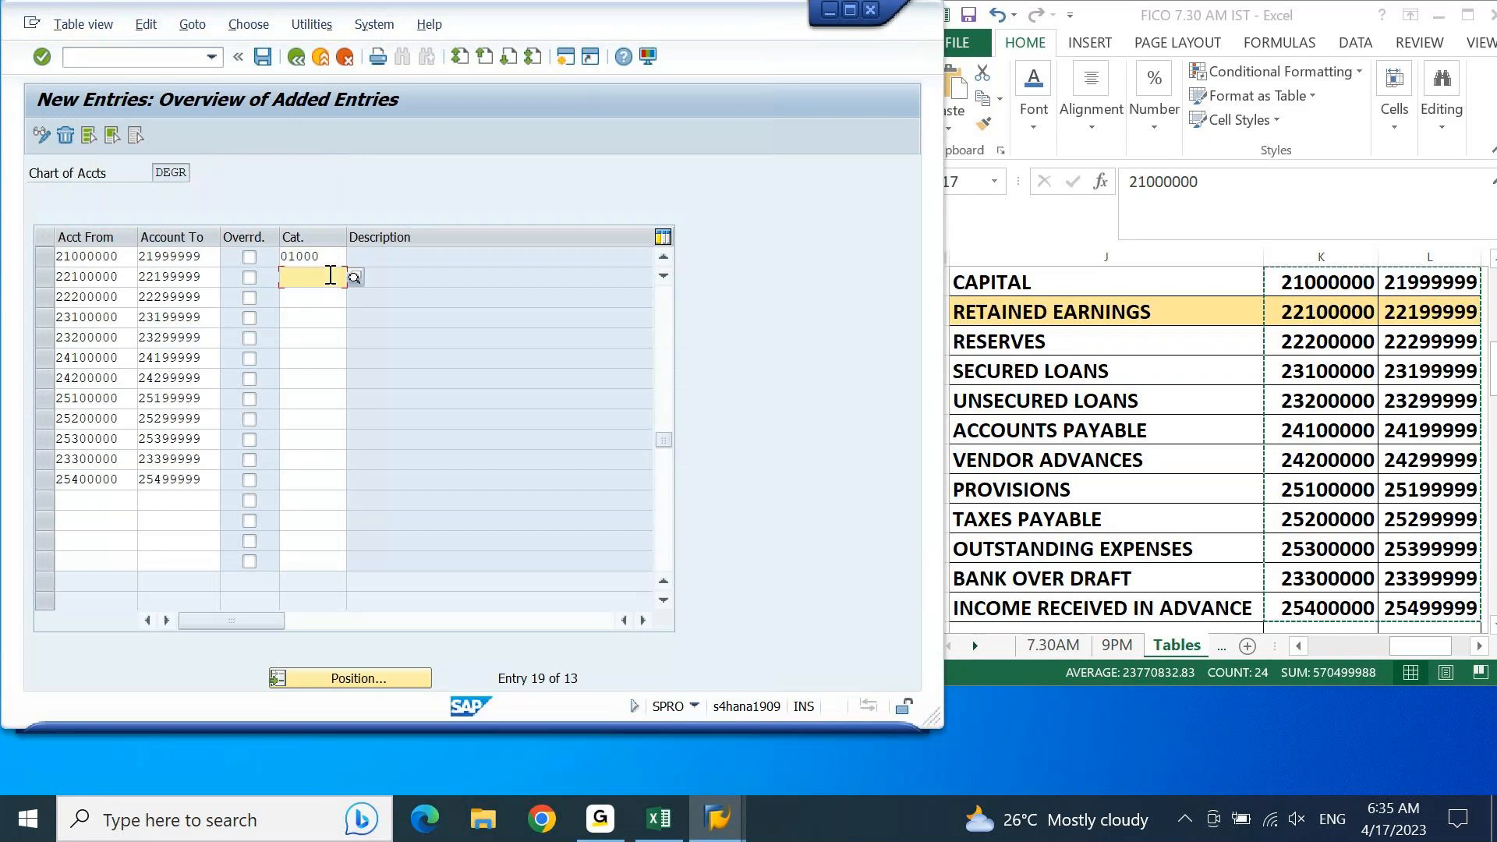
left_click(353, 279)
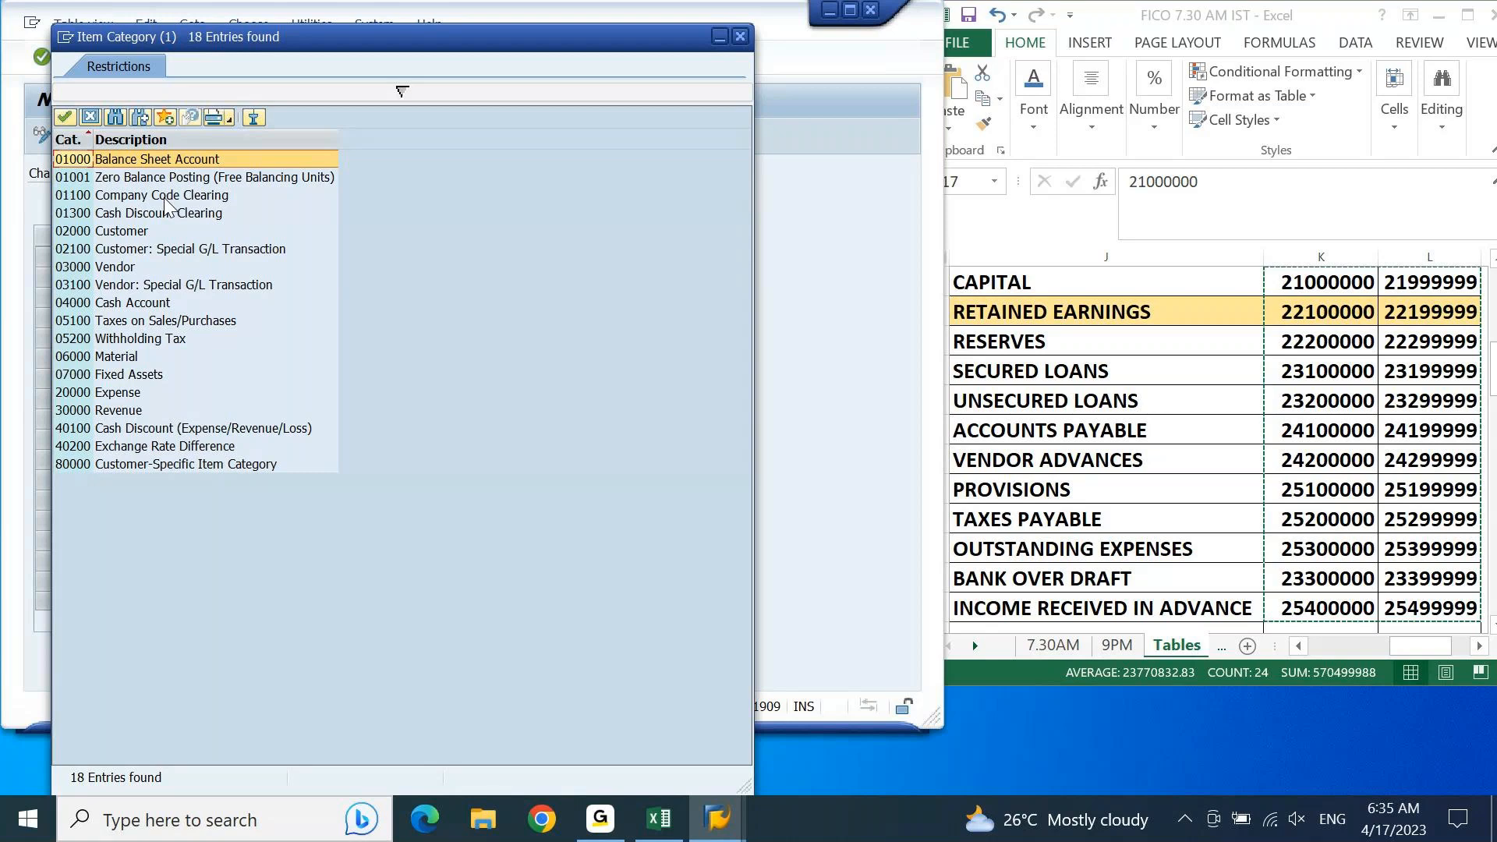
double_click(165, 160)
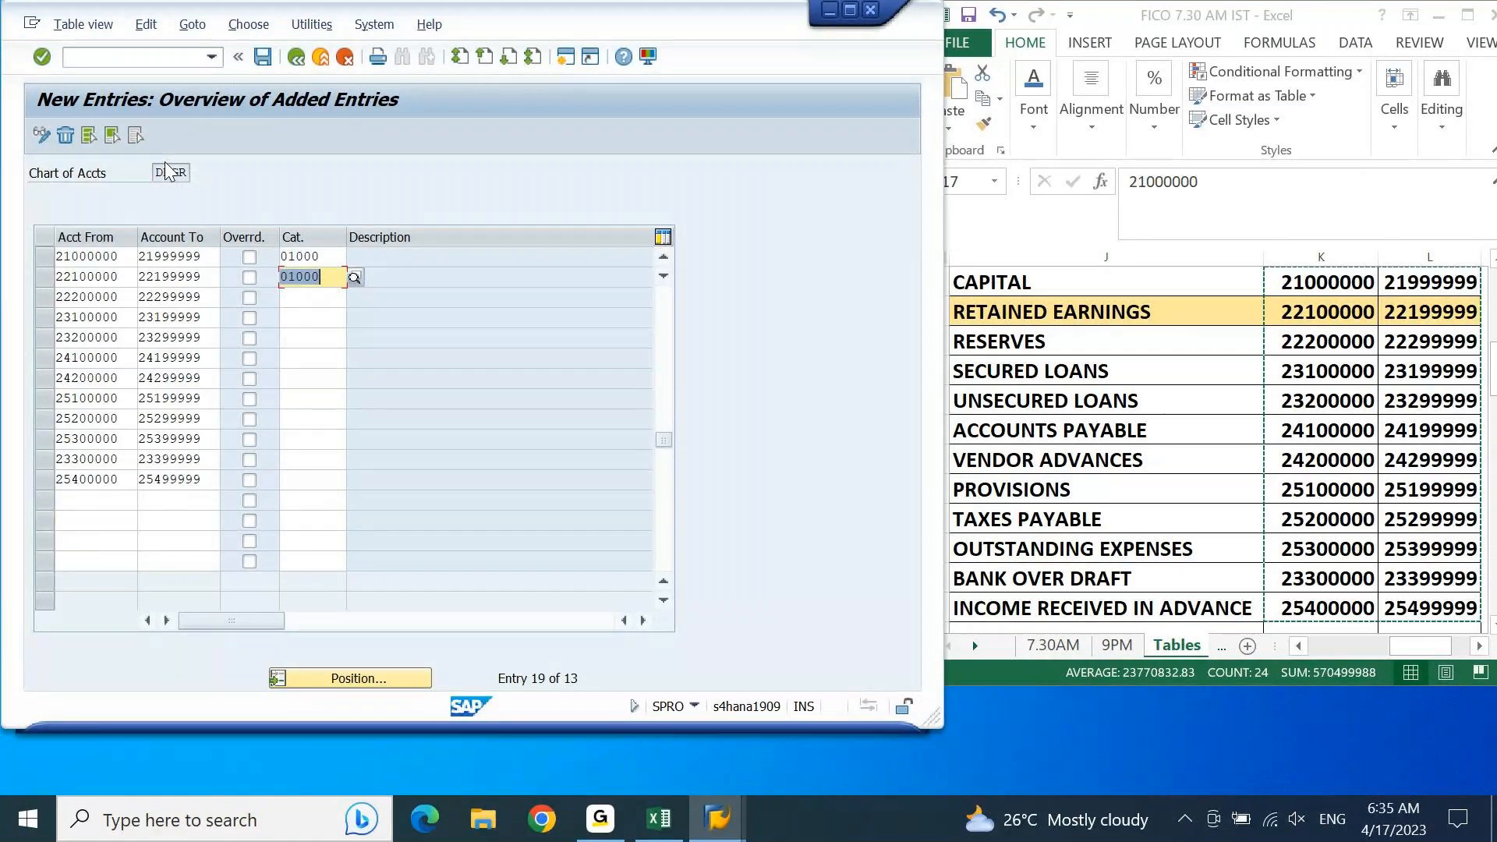
key("Return")
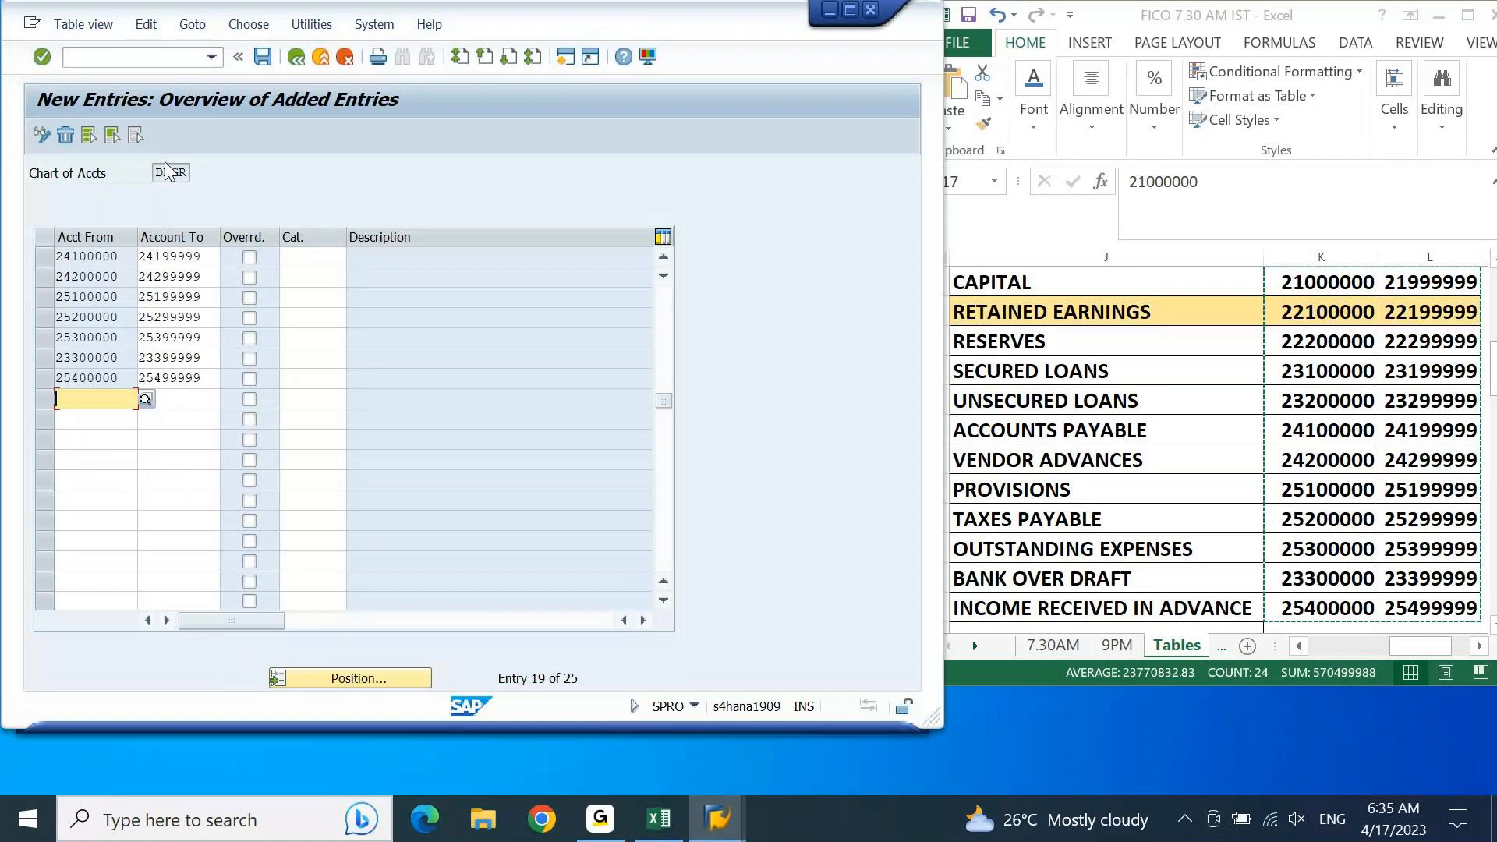
key("Return")
Step: Return to the liability rows and assign item category 01000 to the reserves range 22200000–22299999
key("Down")
key("Down")
key("Down")
key("Down")
key("Down")
key("Down")
key("Down")
key("Down")
key("Down")
key("Down")
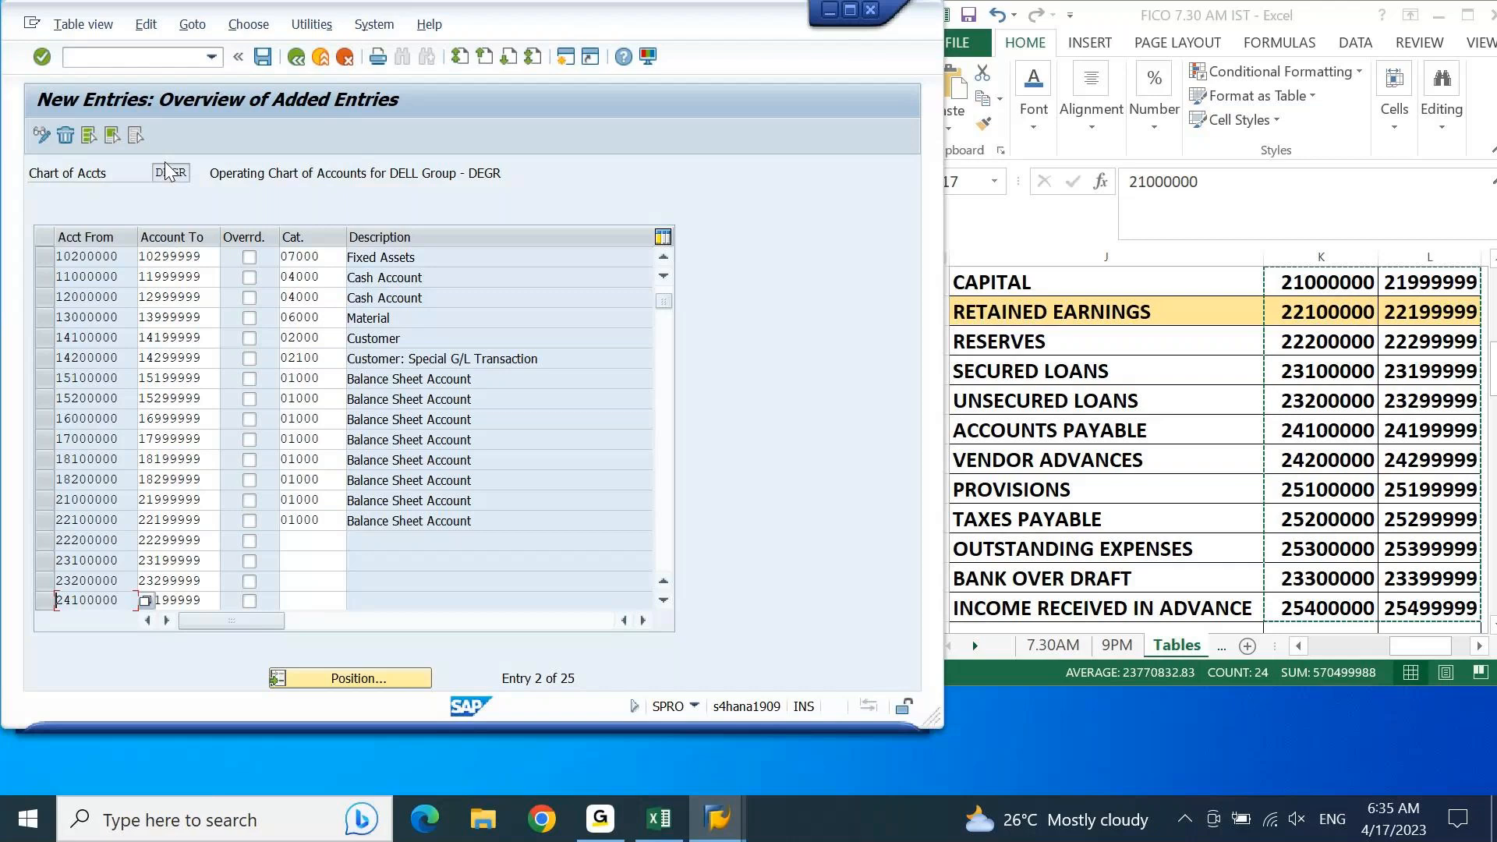
left_click(663, 600)
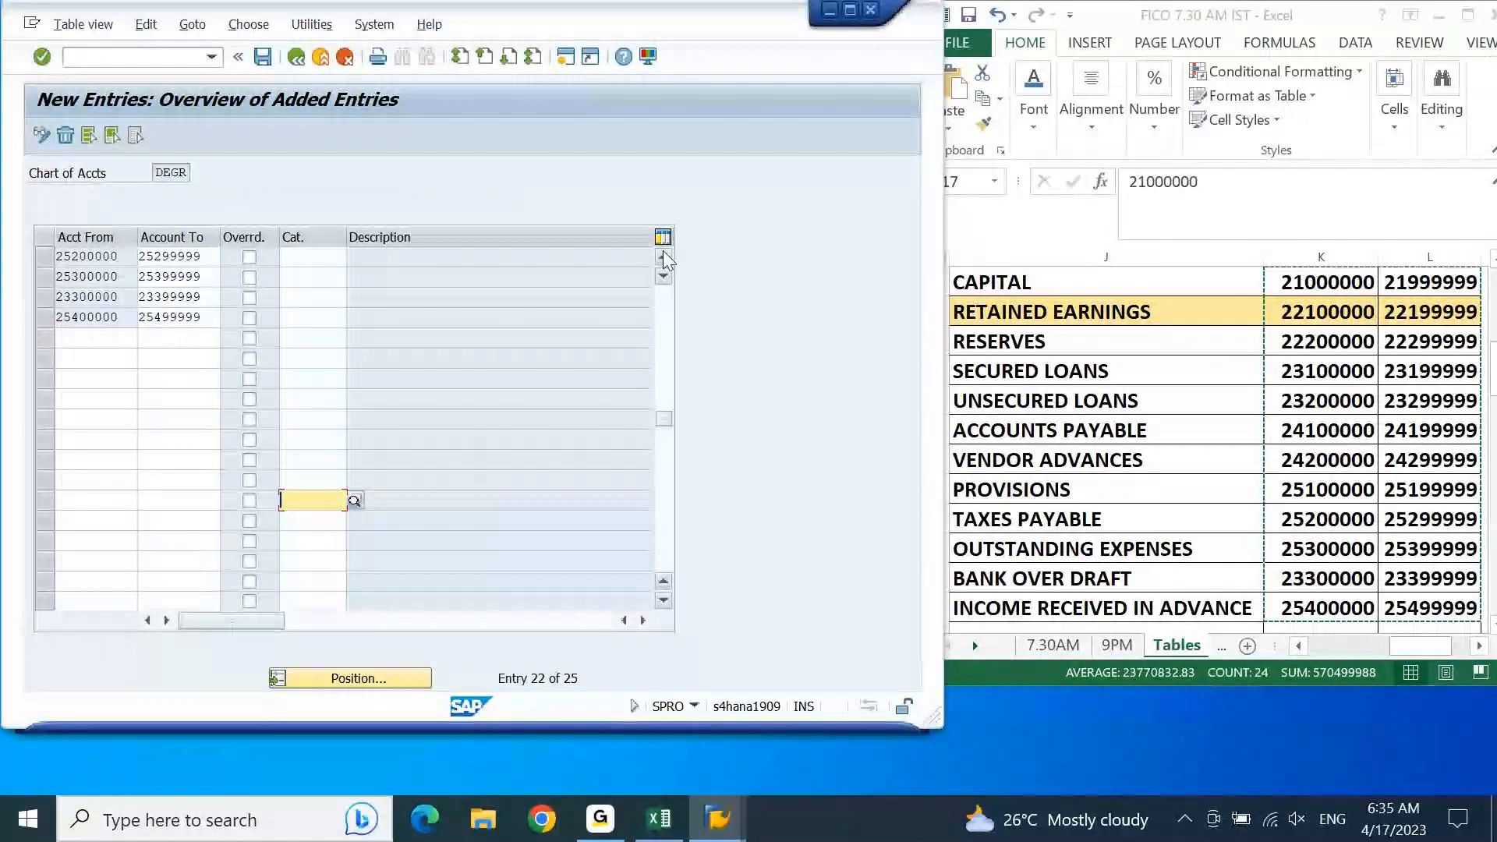
left_click(662, 252)
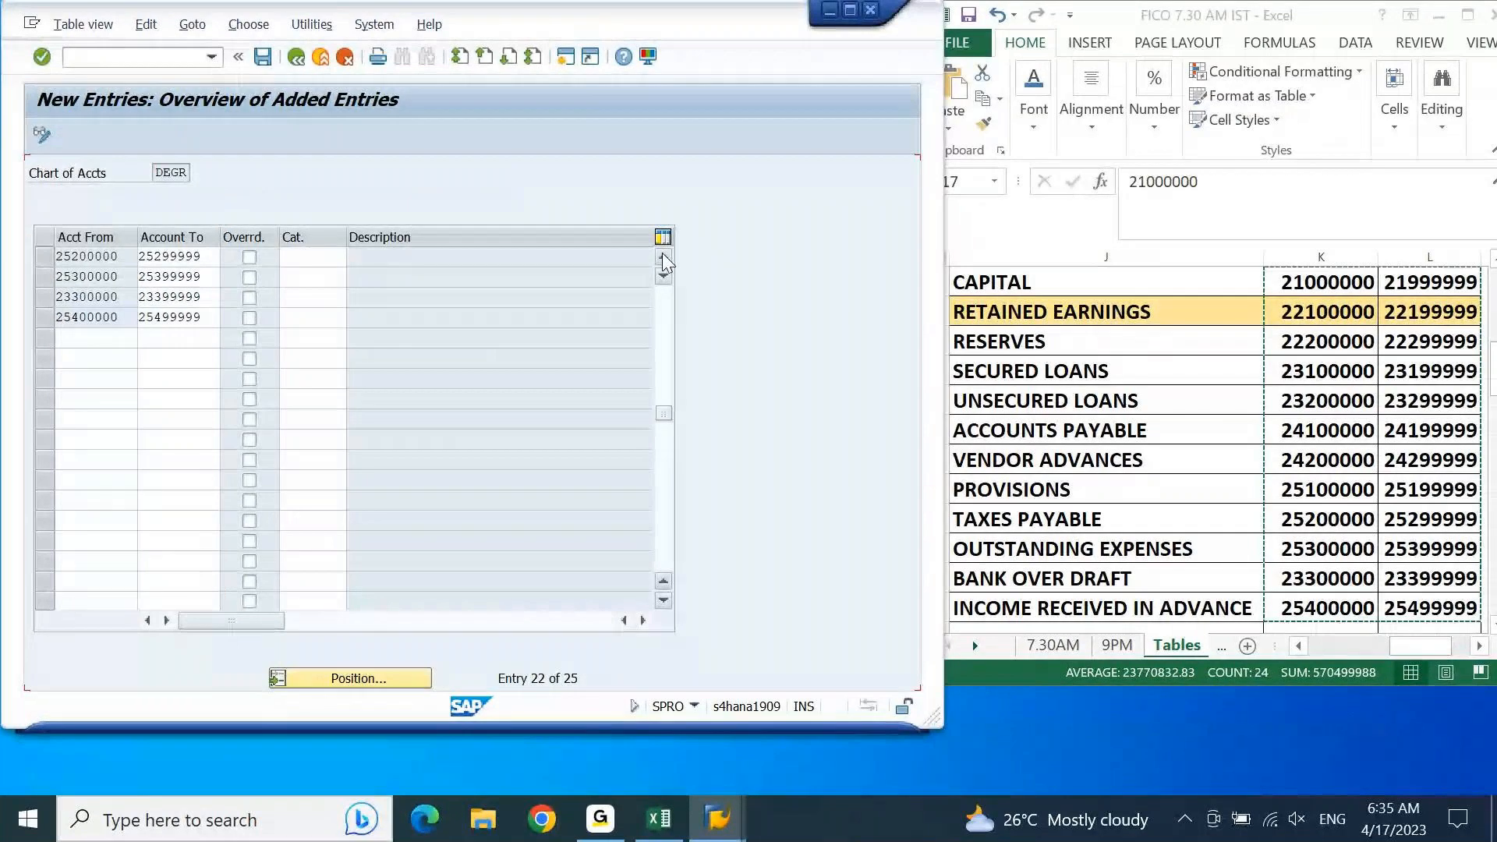
left_click(661, 255)
left_click(662, 255)
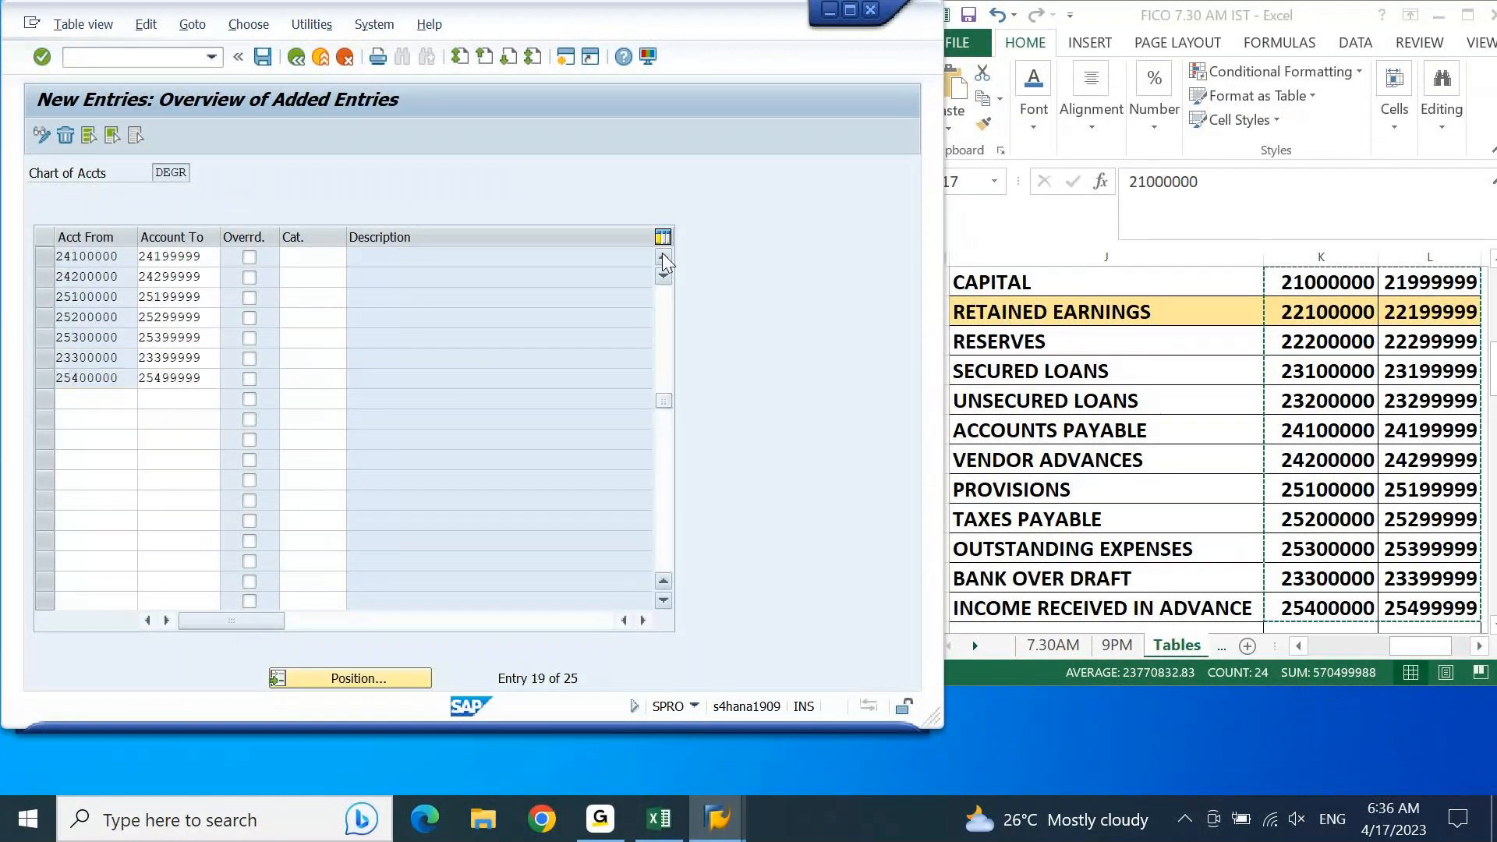
left_click(662, 256)
left_click(662, 256)
left_click(662, 256)
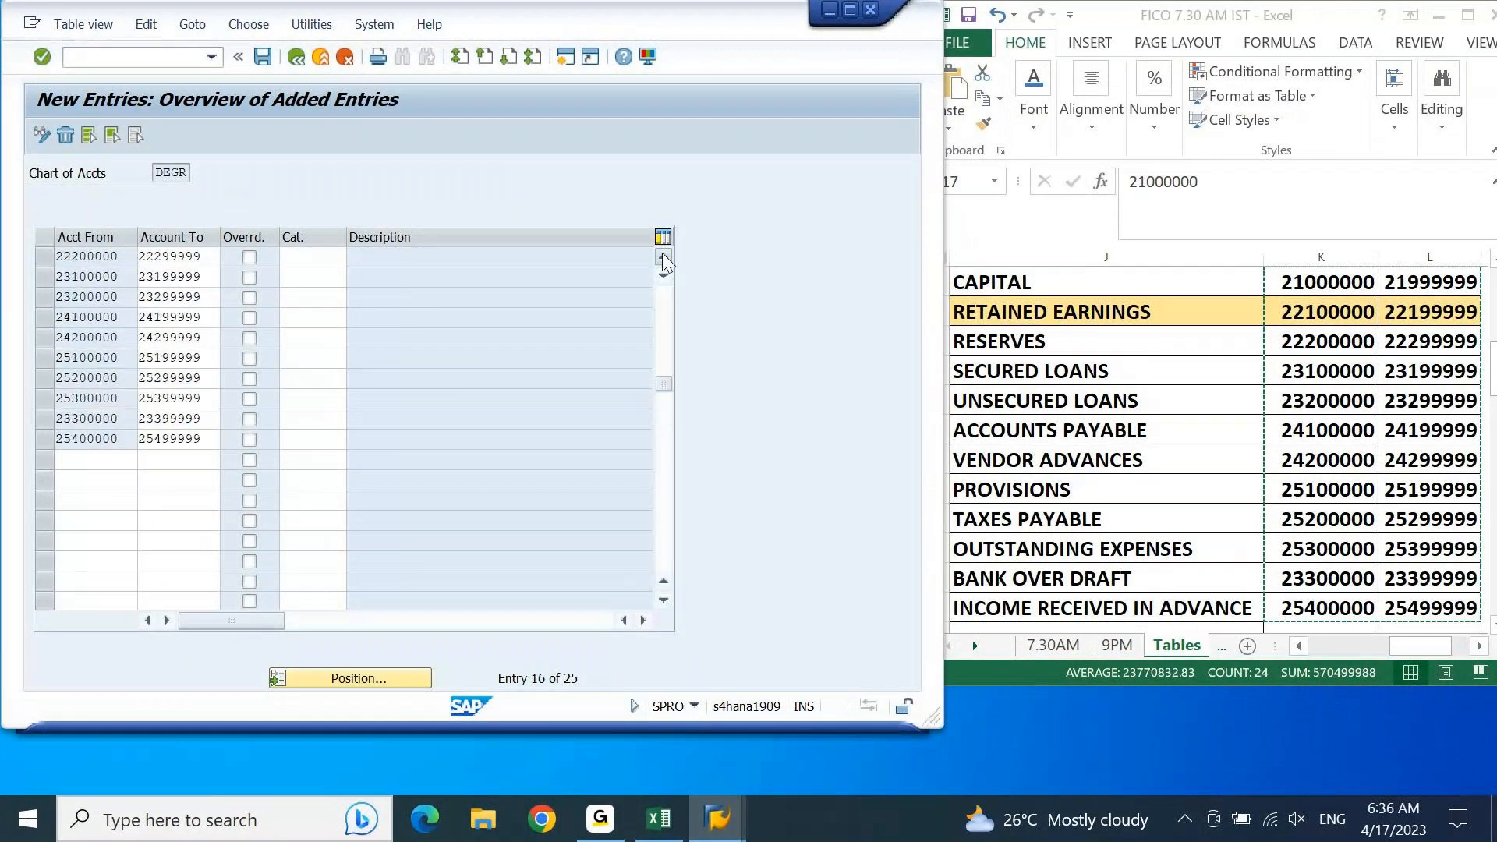
left_click(662, 255)
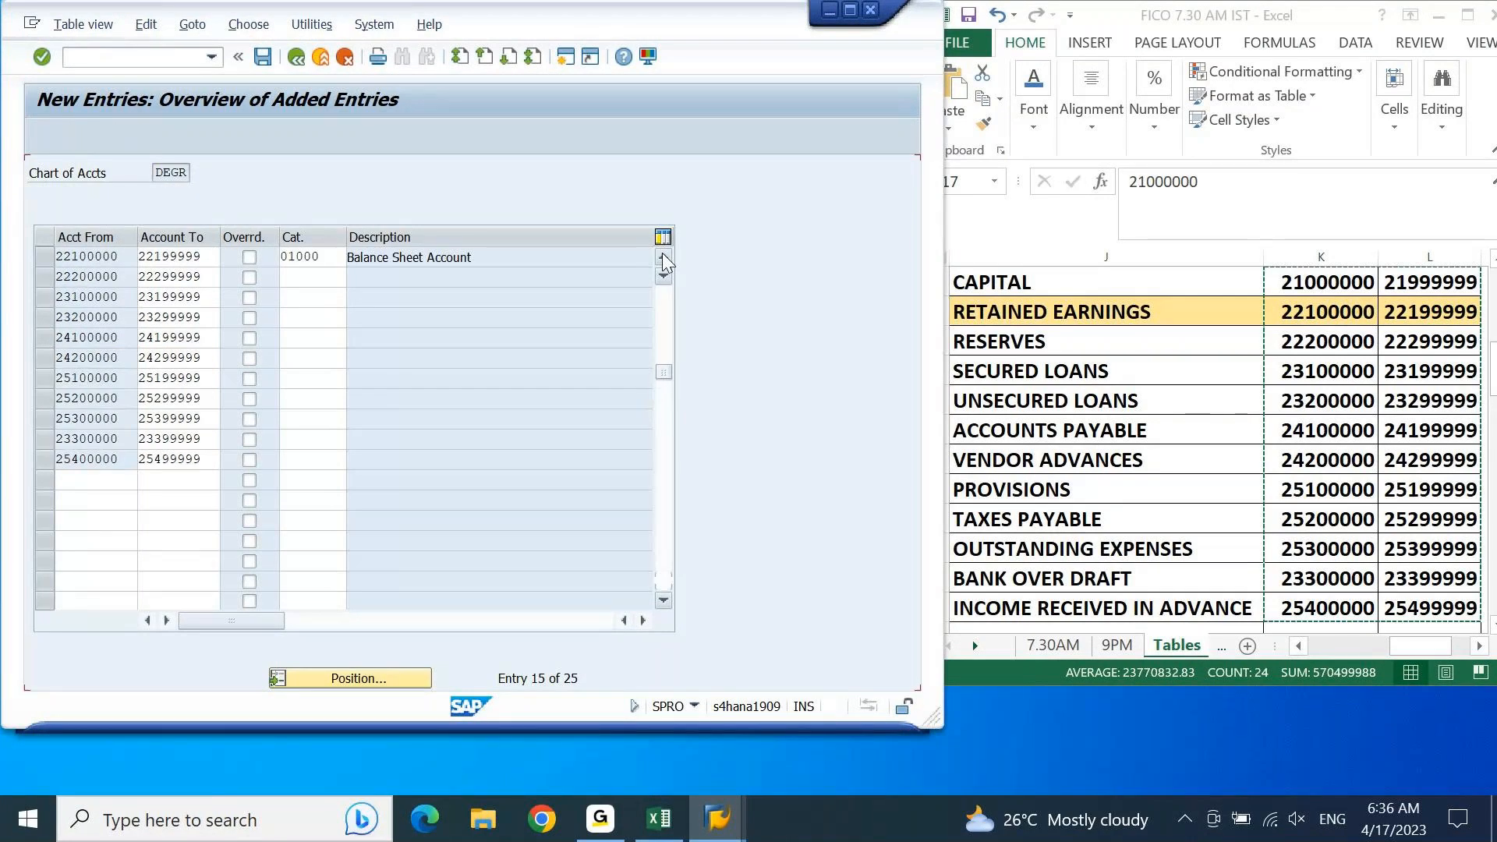
left_click(662, 256)
left_click(323, 299)
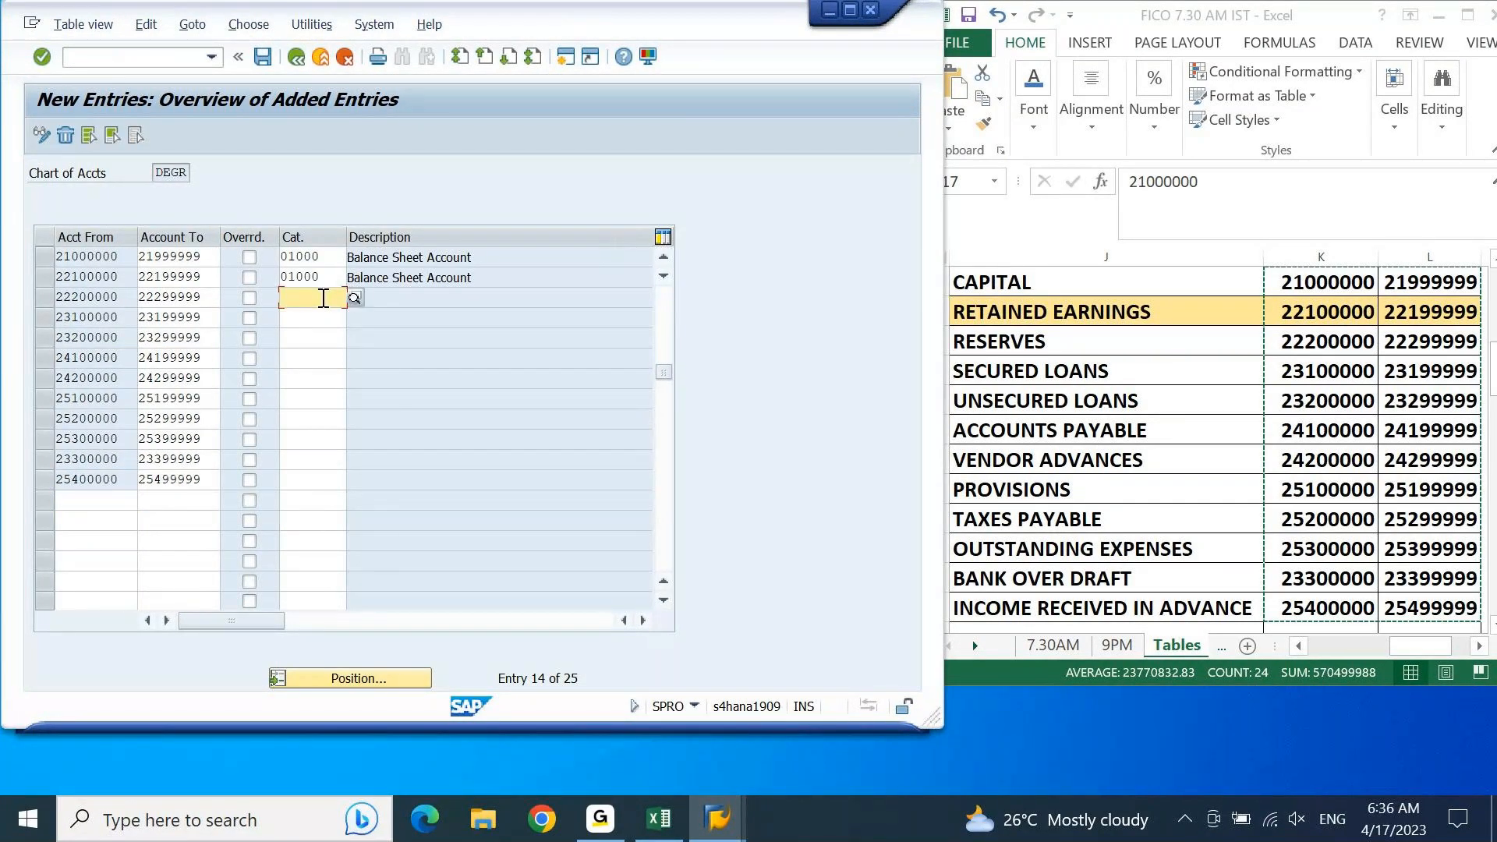
left_click(1068, 343)
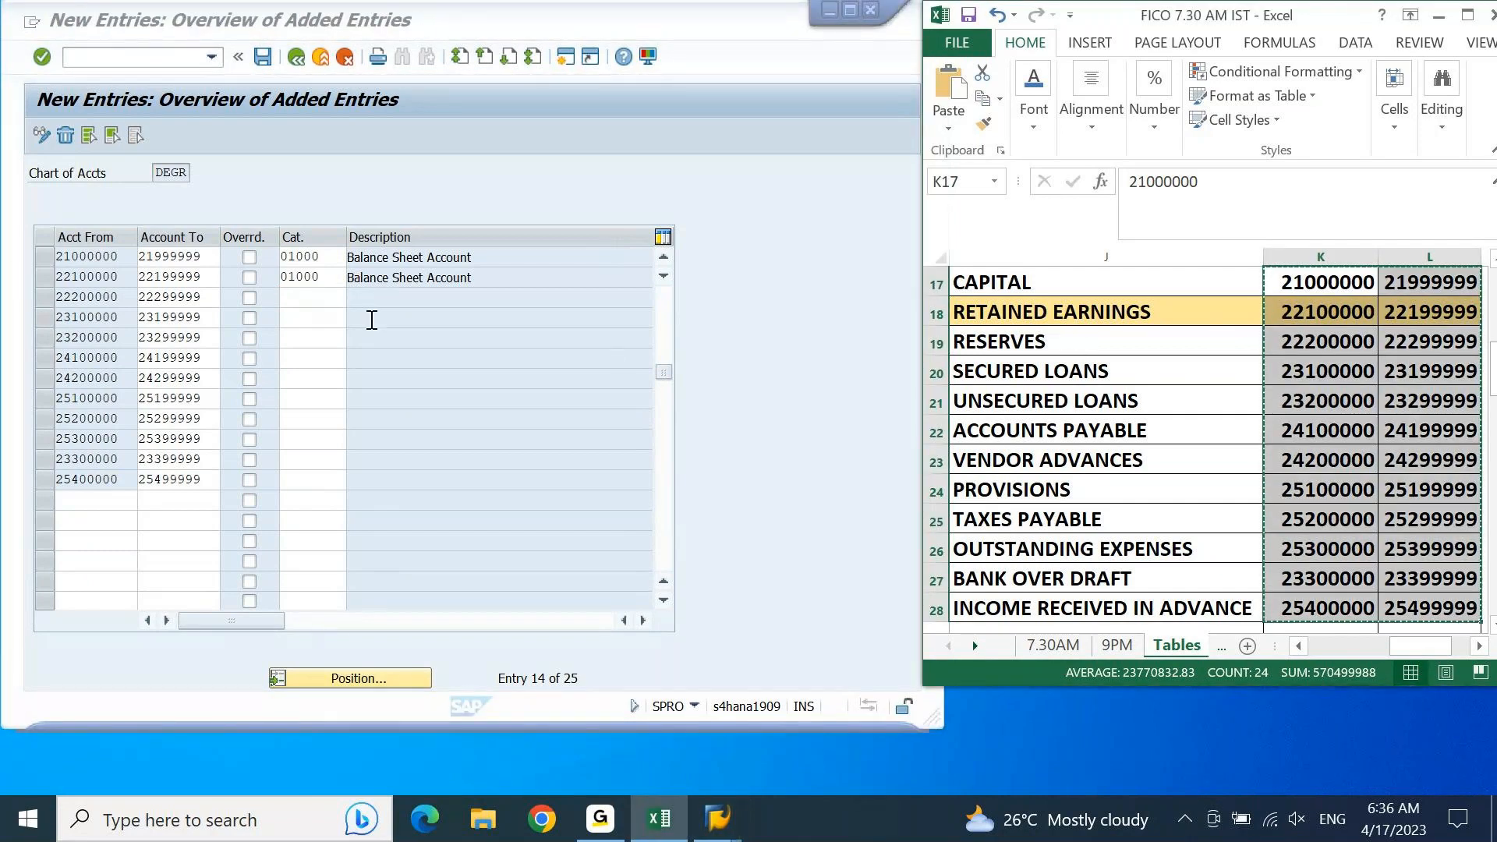
left_click(319, 297)
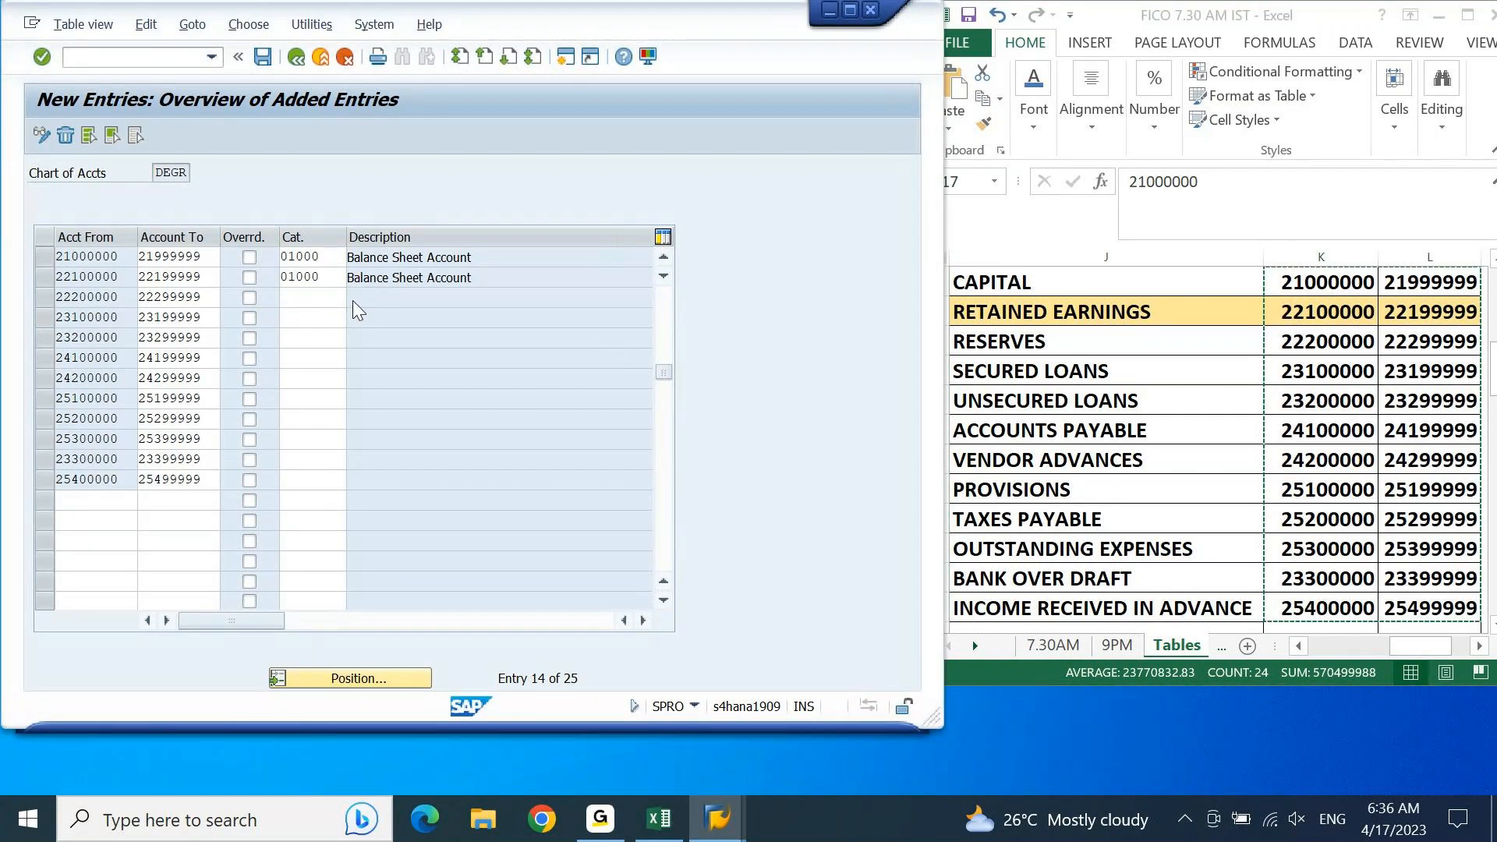
key("F4")
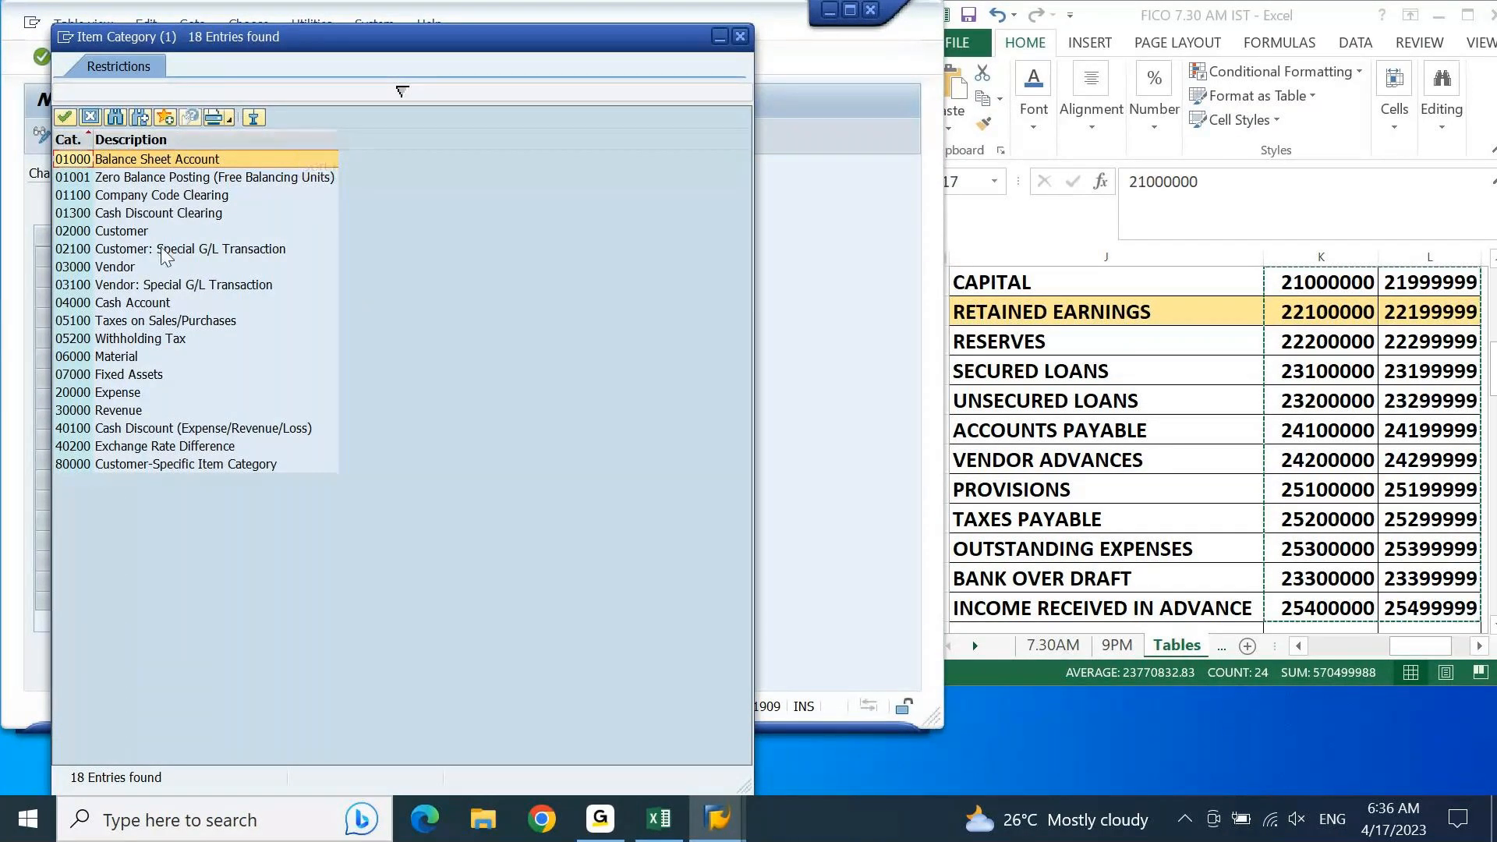
double_click(148, 160)
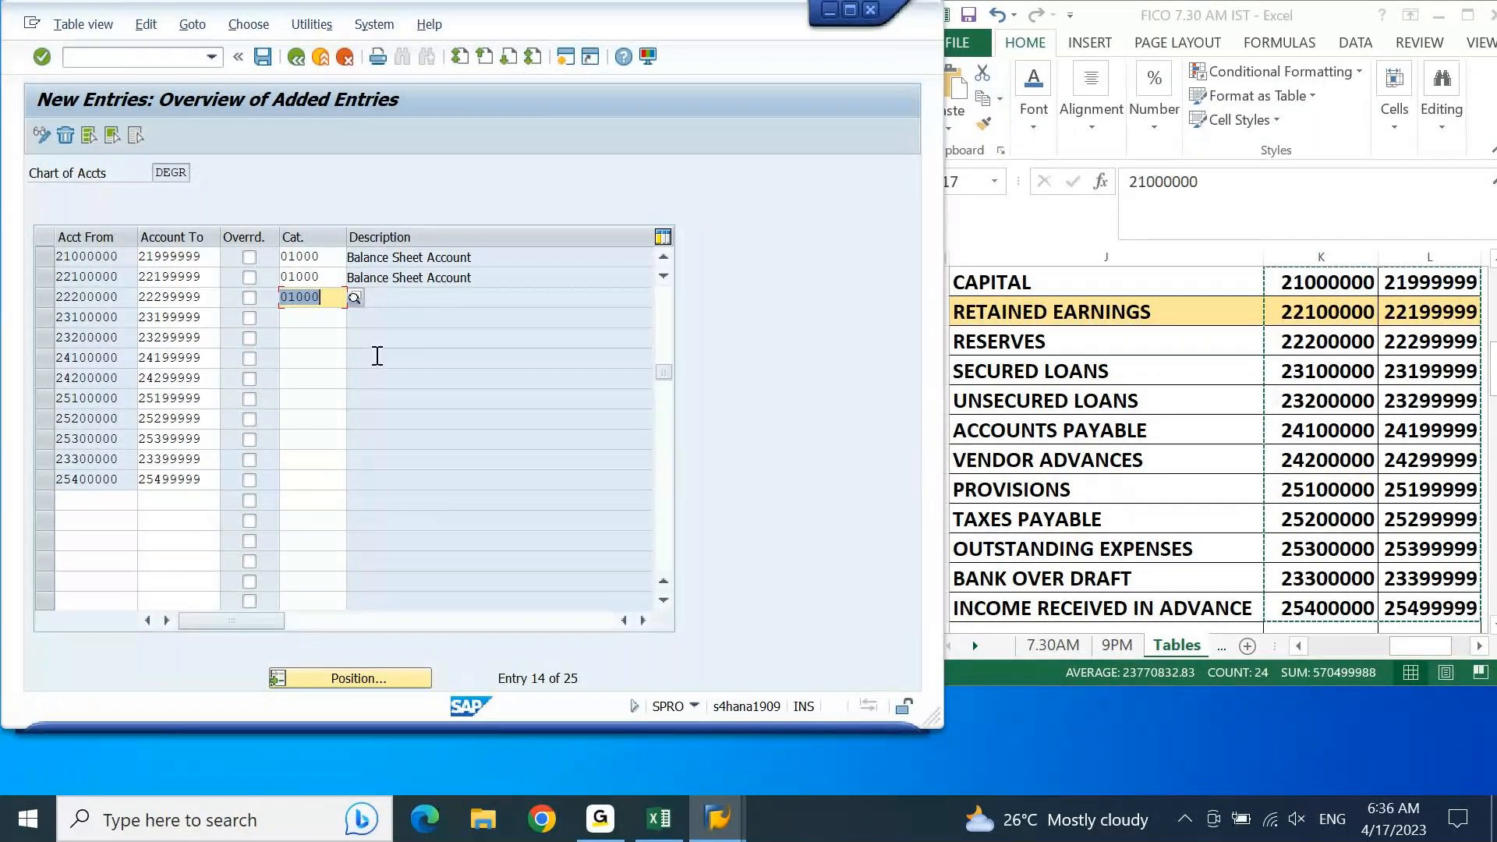
Step: Assign item category 01000 to the secured loans range 23100000–23199999 and the unsecured loans range 23200000–23299999
left_click(287, 320)
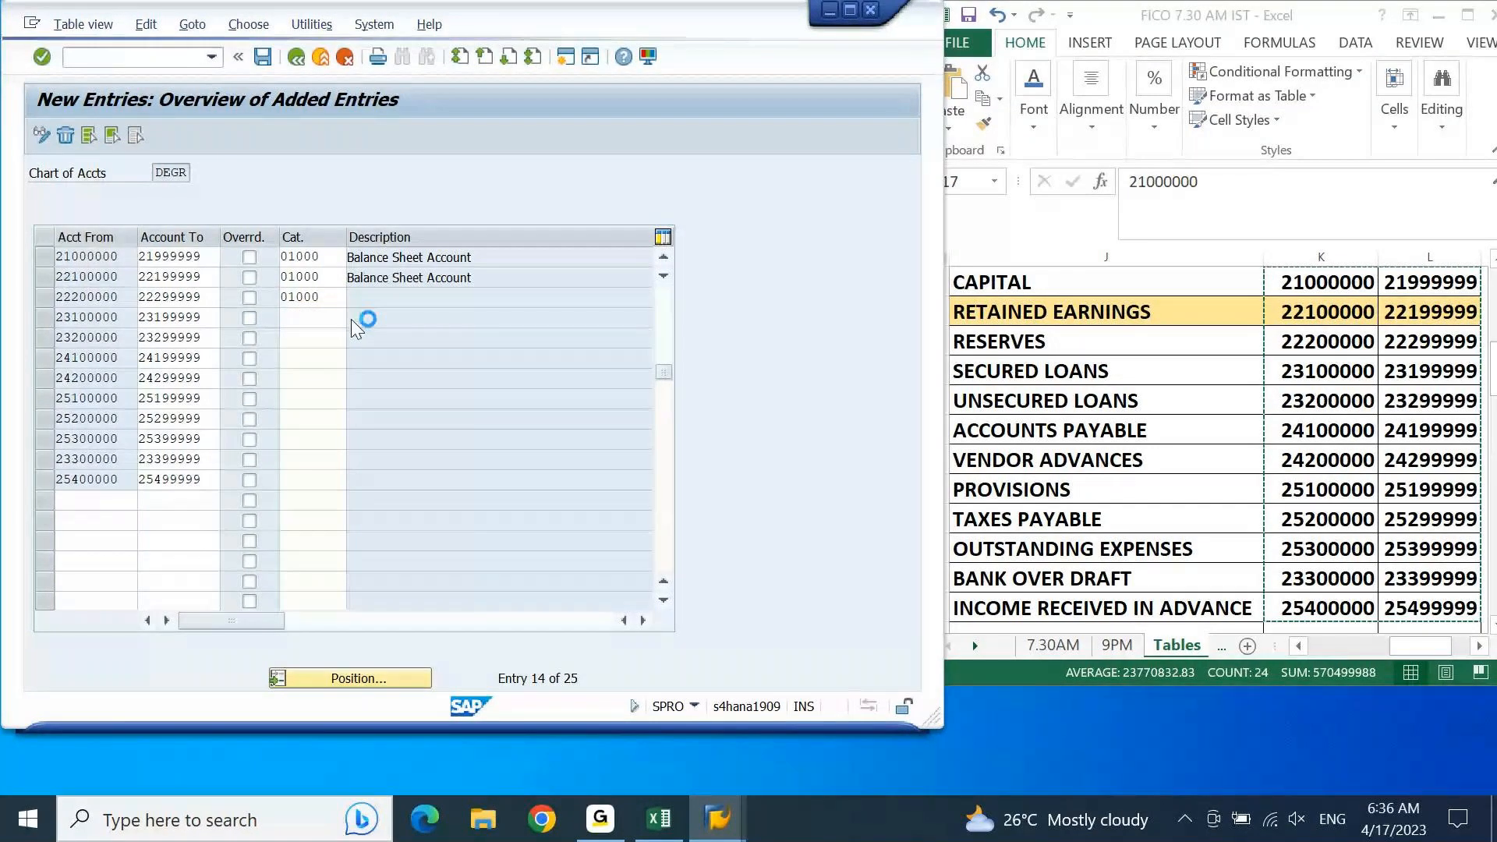
key("F4")
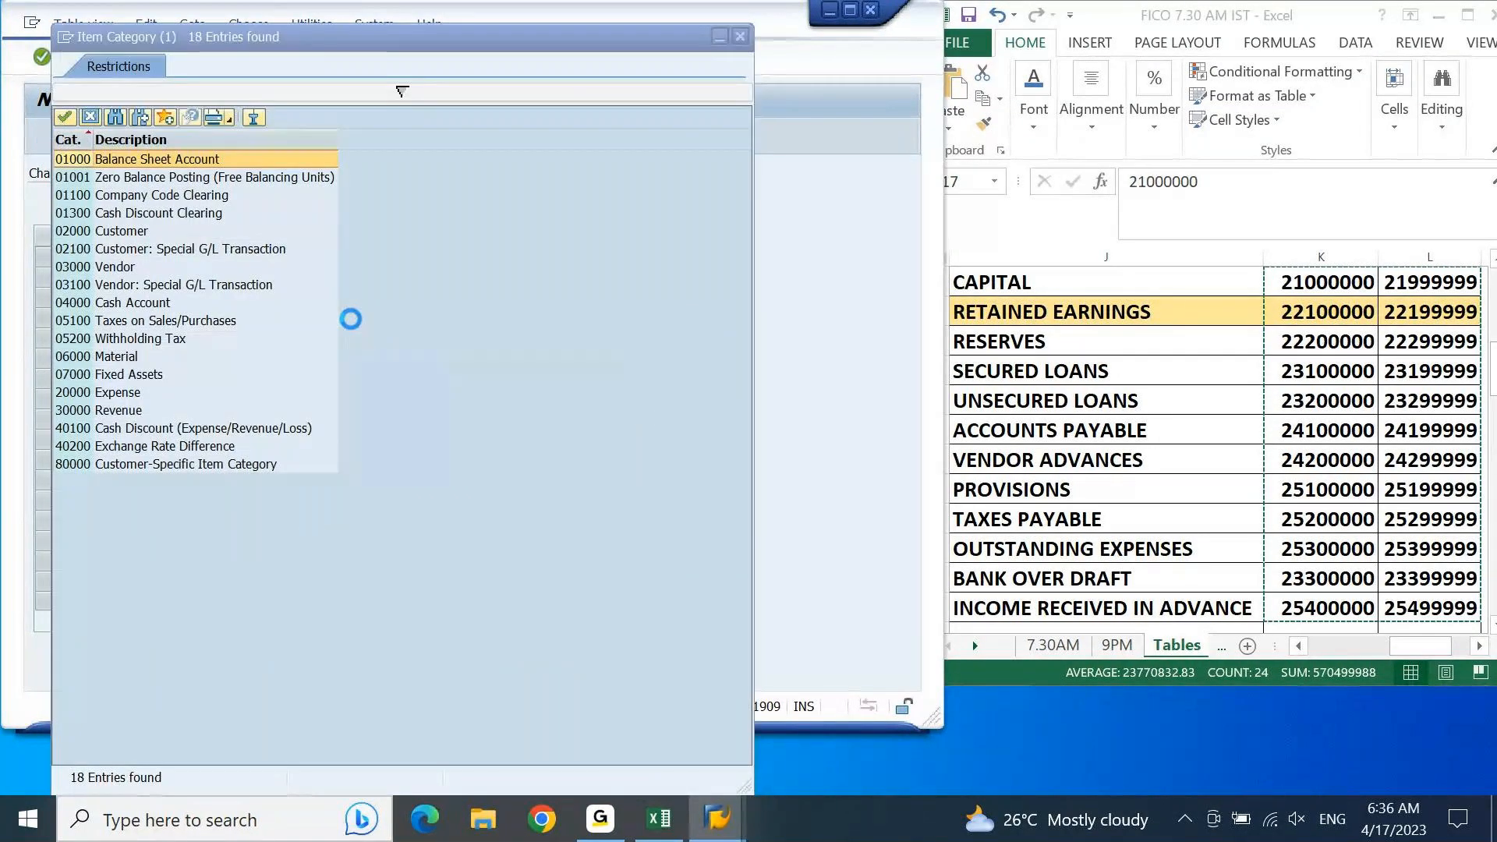
double_click(154, 159)
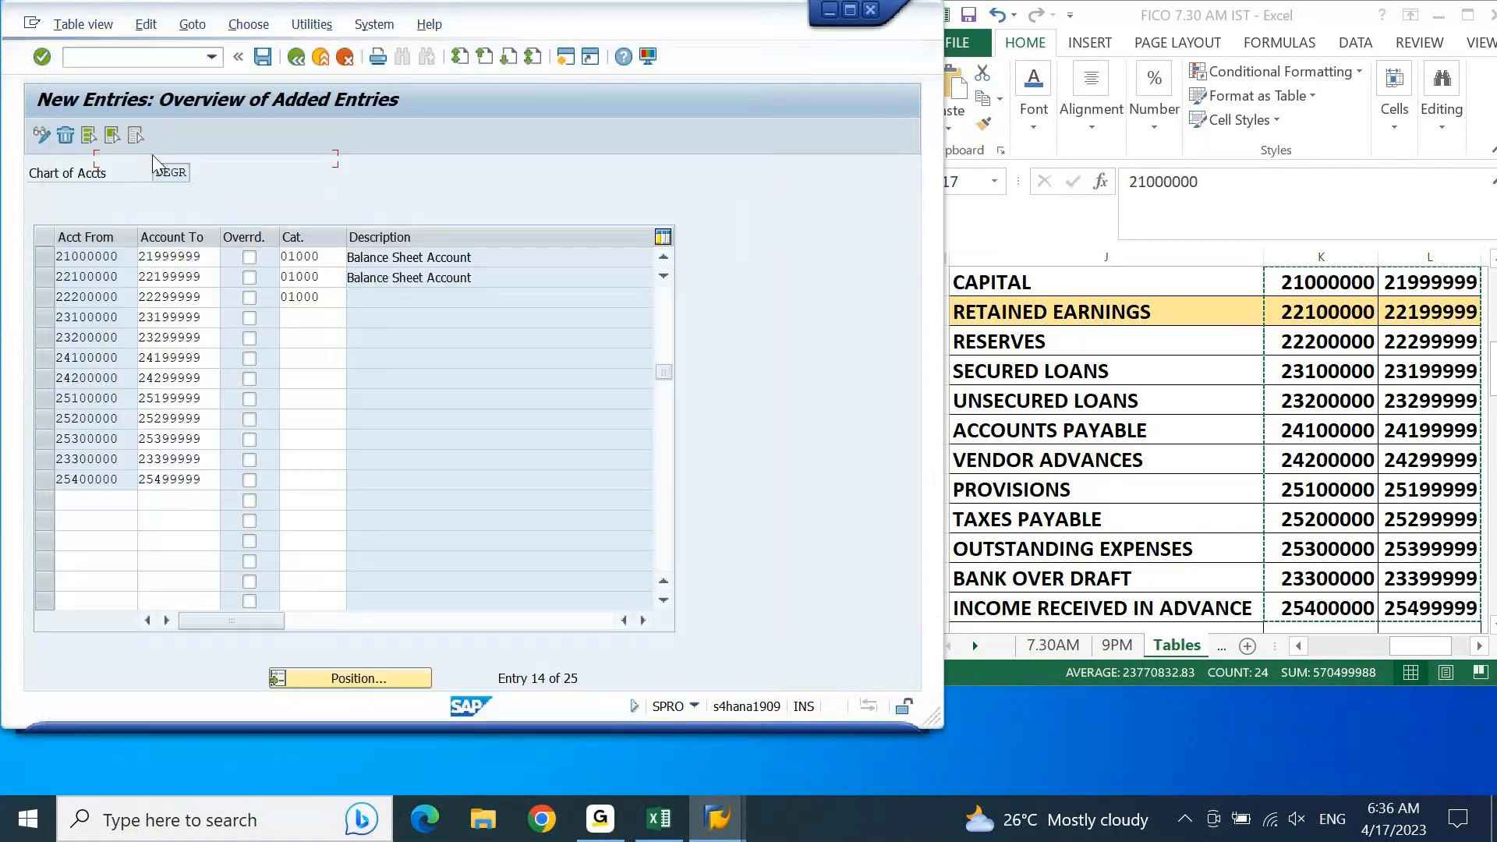
key("ctrl+c")
key("Down")
key("ctrl+v")
key("Down")
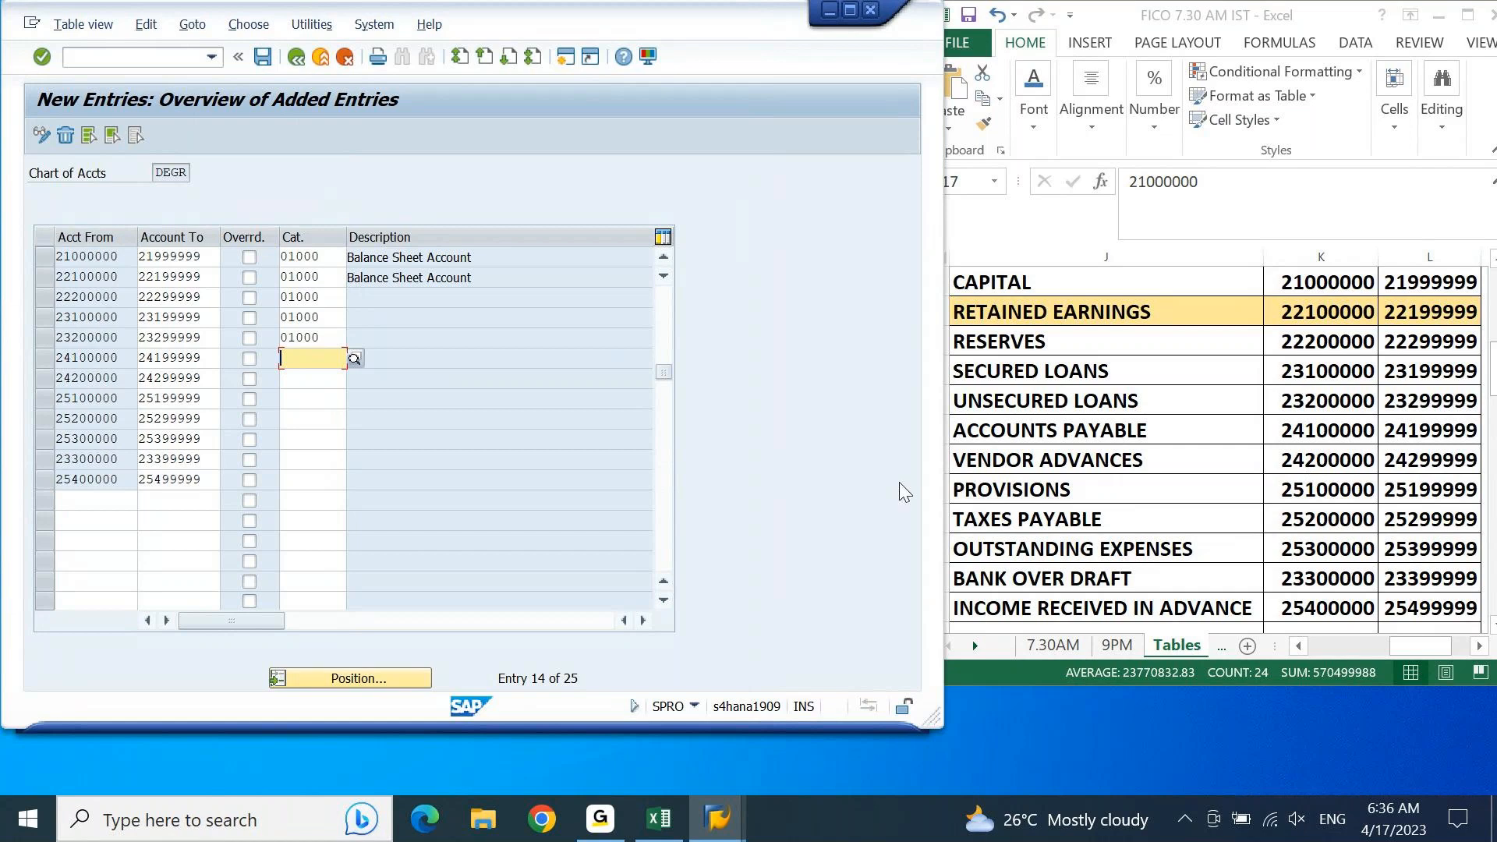
Step: Assign item category 03000 Vendor to the accounts payable range 24100000–24199999
left_click(353, 358)
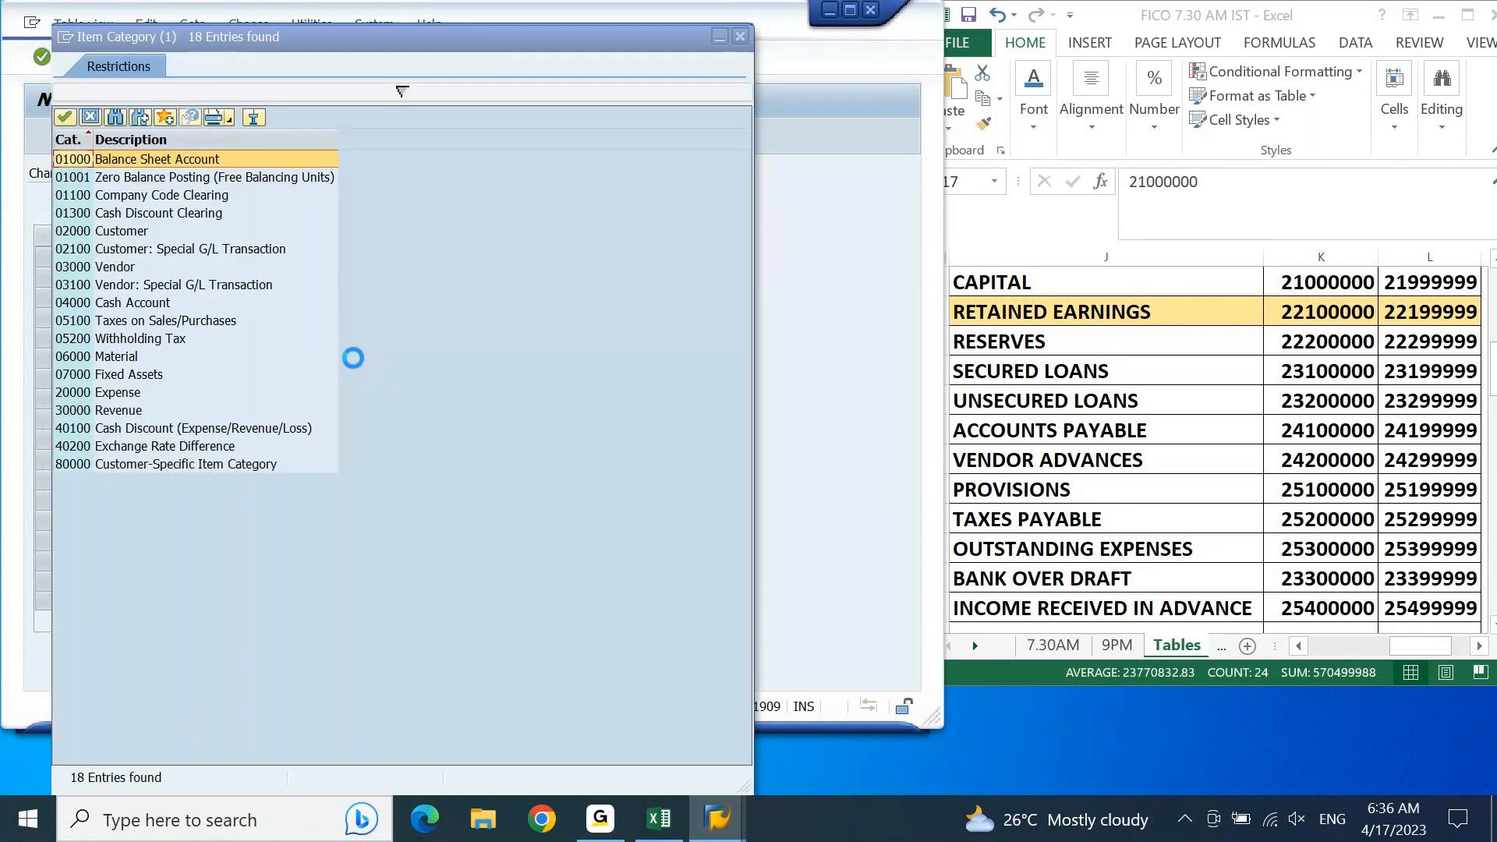
left_click(110, 269)
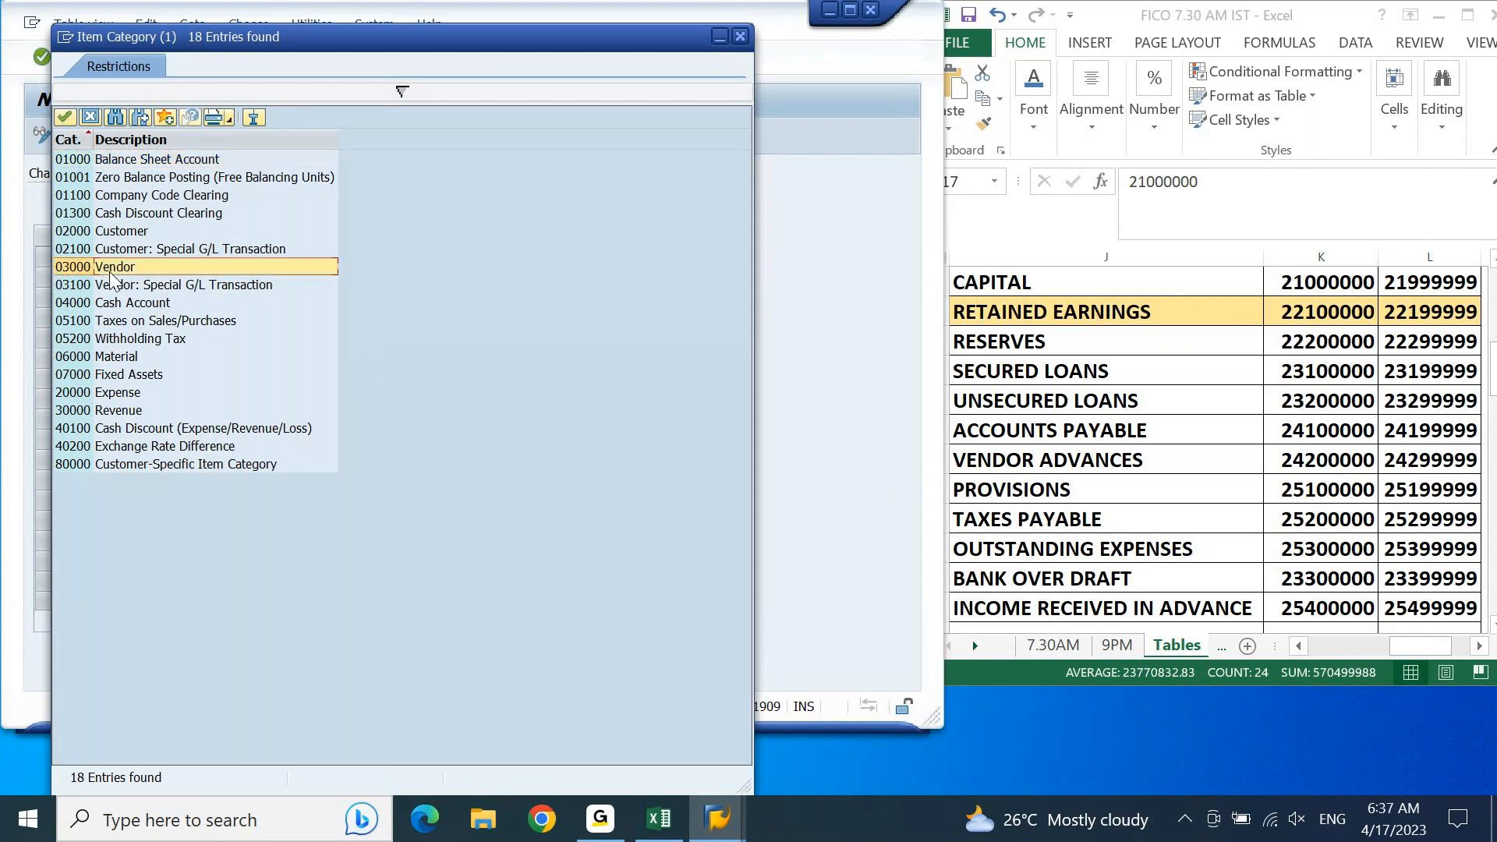
double_click(109, 269)
Step: Assign item category 03100 Vendor: Special G/L Transaction to the vendor advances range 24200000–24299999
key("Down")
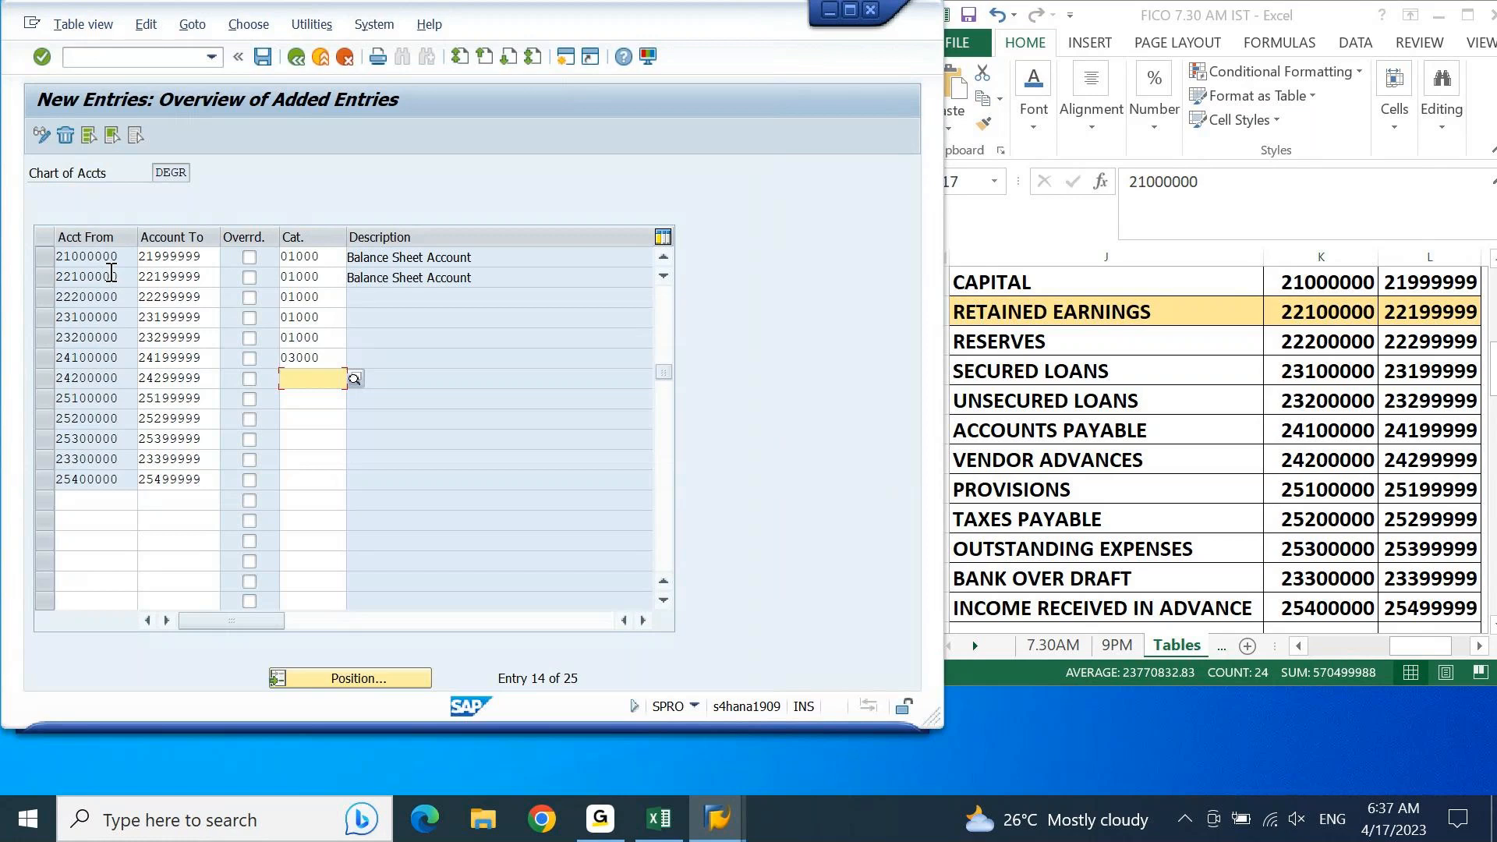
double_click(111, 271)
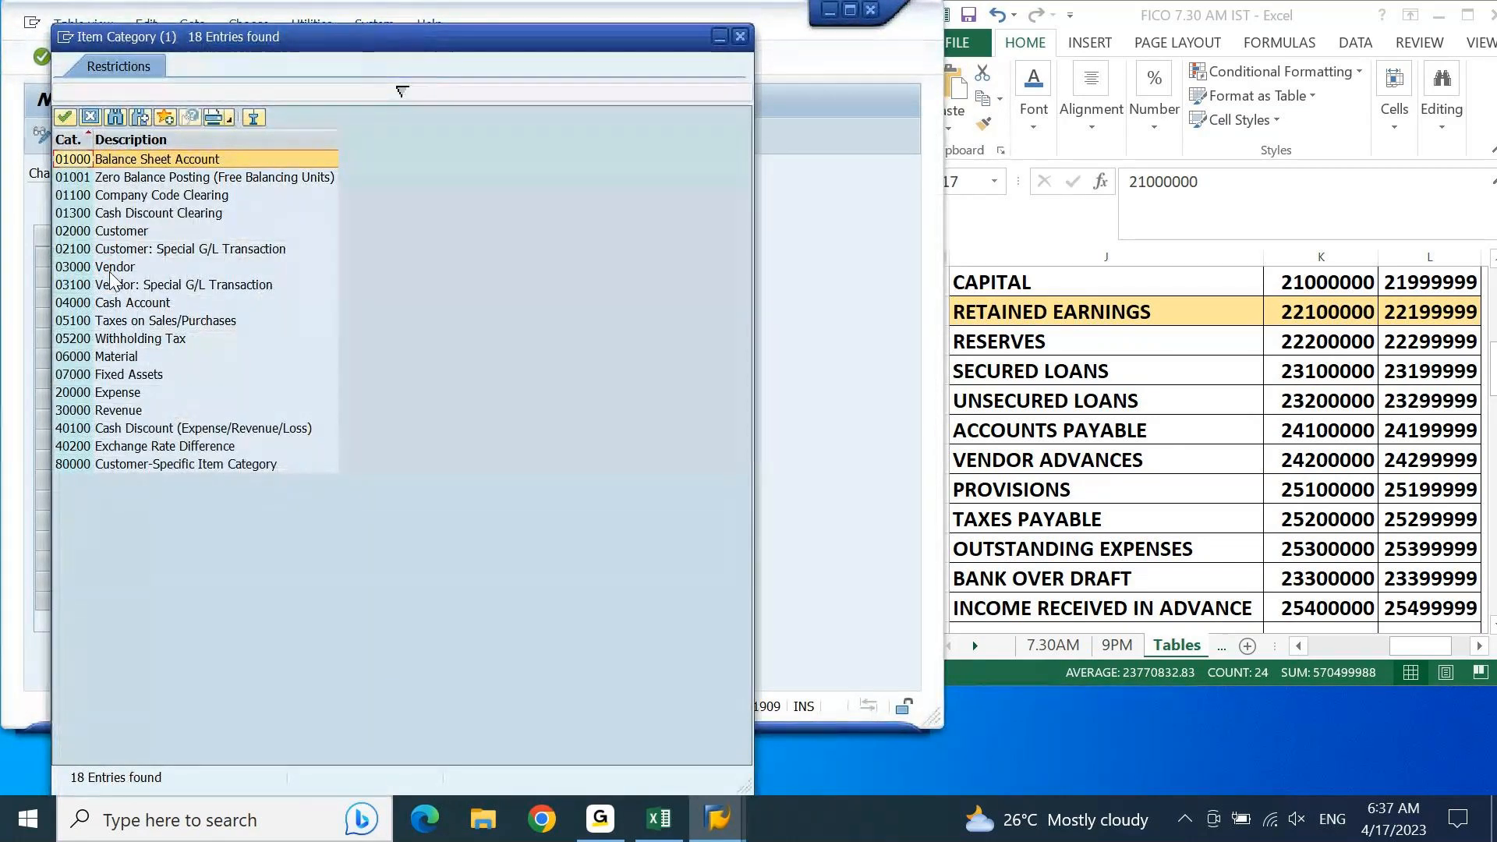
left_click(120, 288)
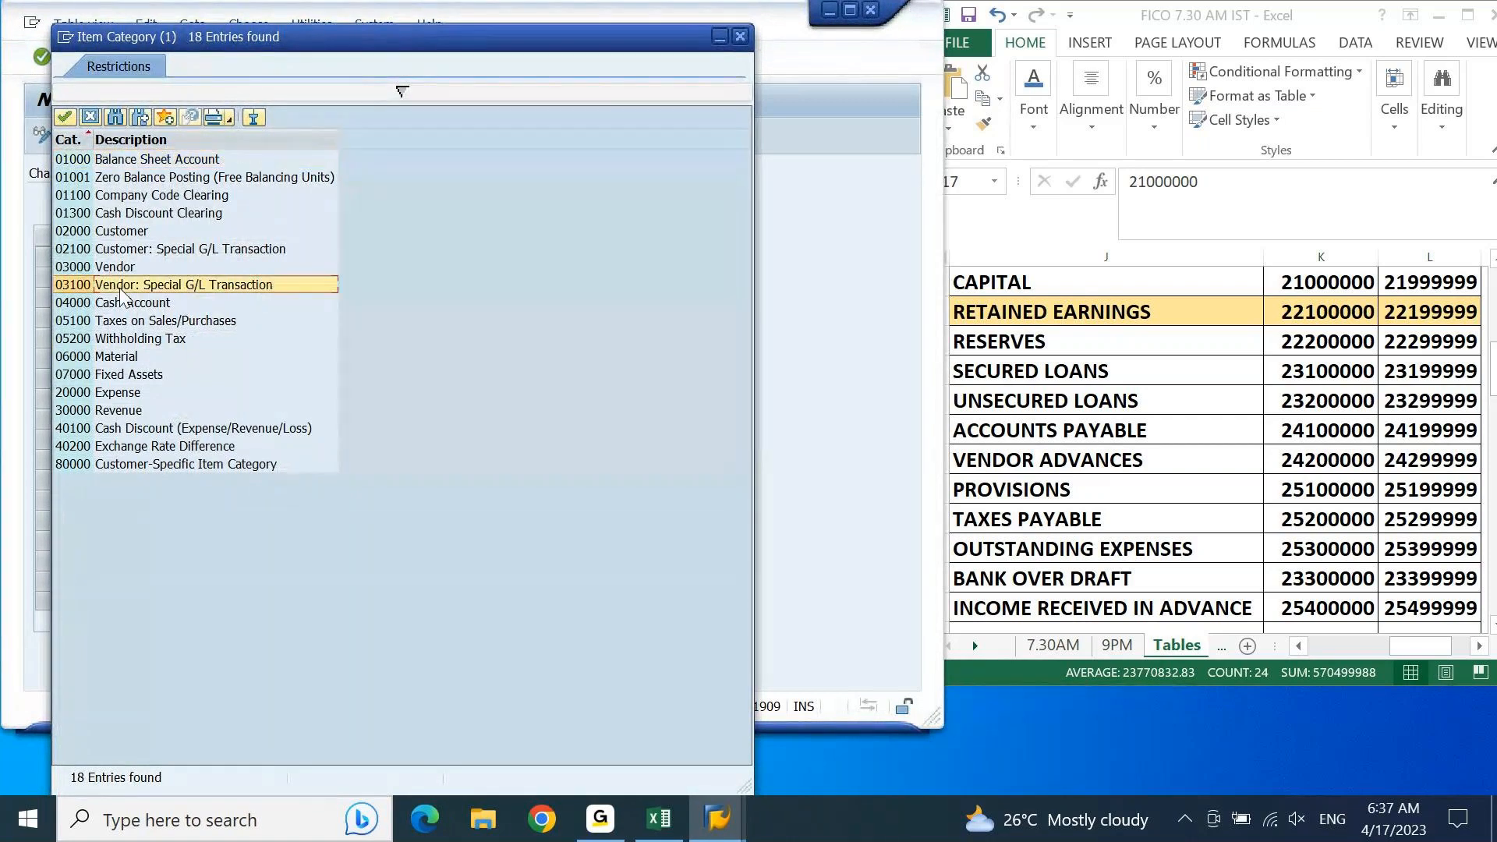
double_click(120, 289)
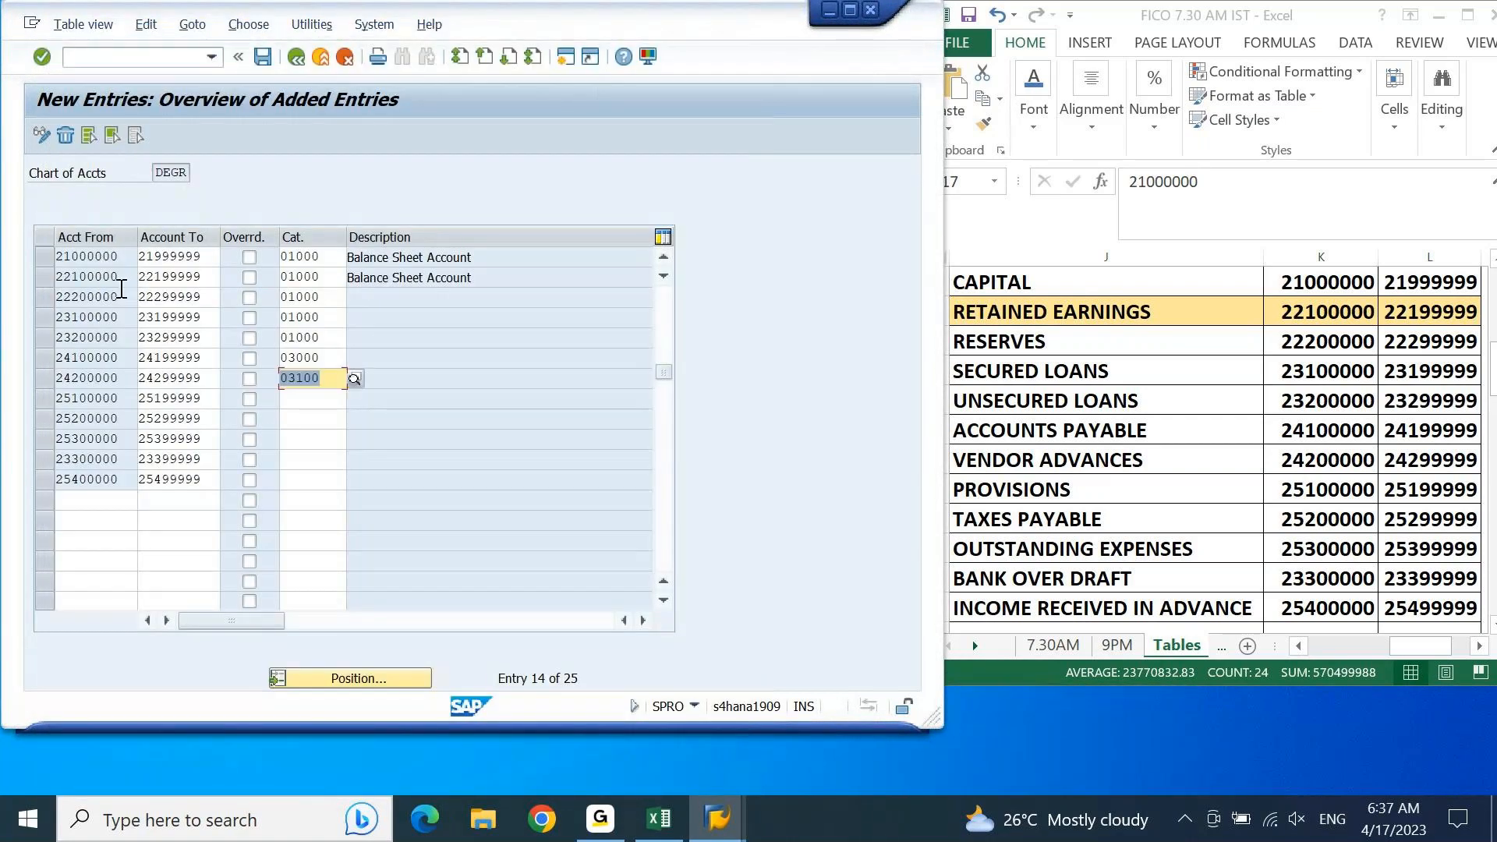
Step: Check in Excel the remaining liability groups and their ranges, from Provisions through Income Received in Advance
left_click(328, 403)
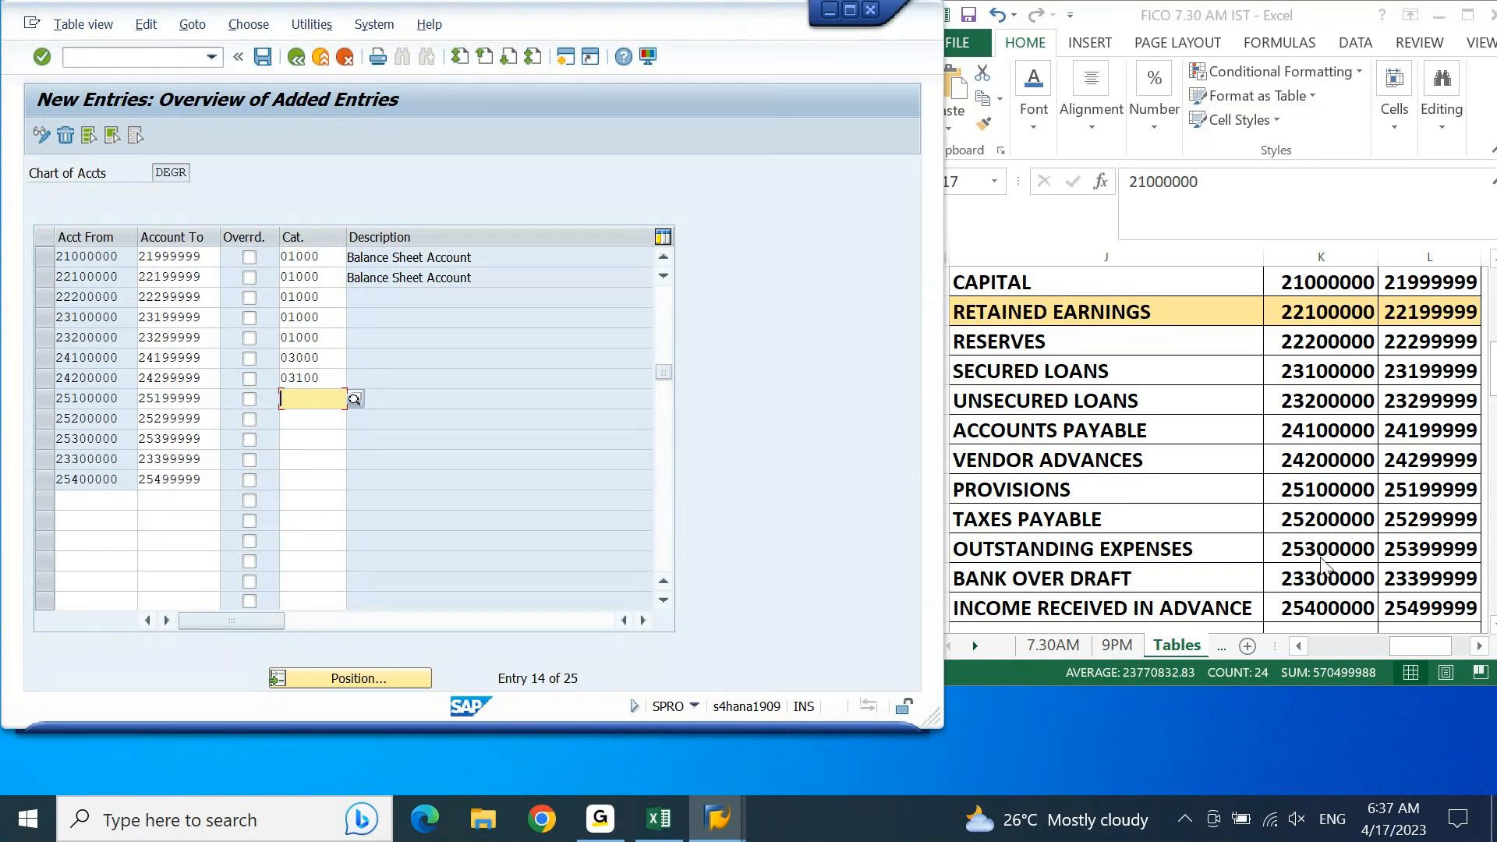
key("alt+Tab")
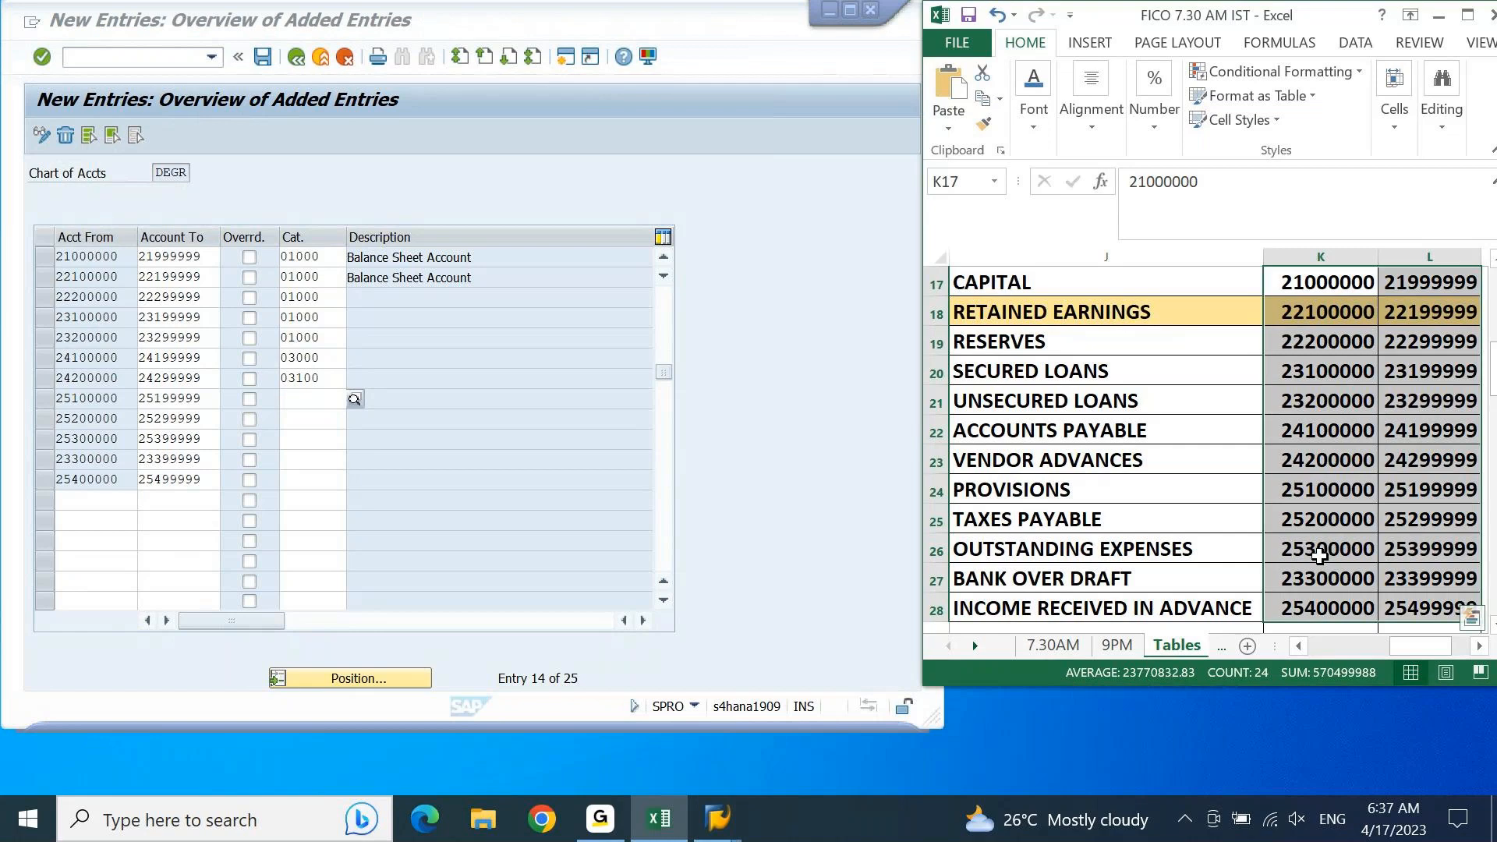
key("Down")
key("Down")
key("Down")
key("Down")
key("Down")
key("Down")
key("Down")
key("Down")
key("Down")
key("Down")
key("Down")
key("Up")
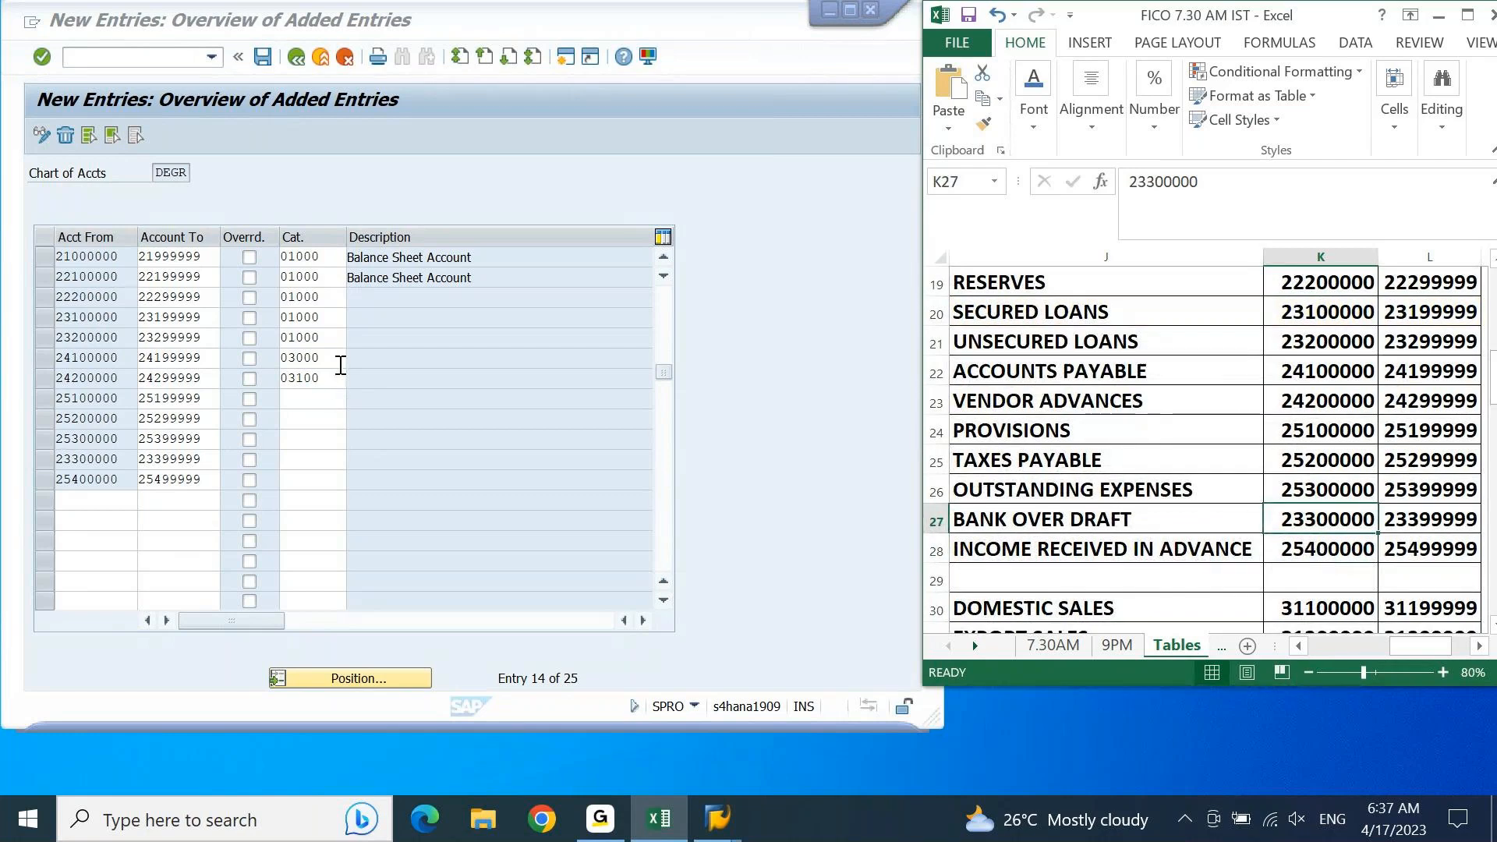
Step: Copy item category 01000 from the secured loans row to the ranges starting 25100000, 25200000, 25300000 and 23300000, and confirm the entries
left_click(320, 316)
double_click(308, 317)
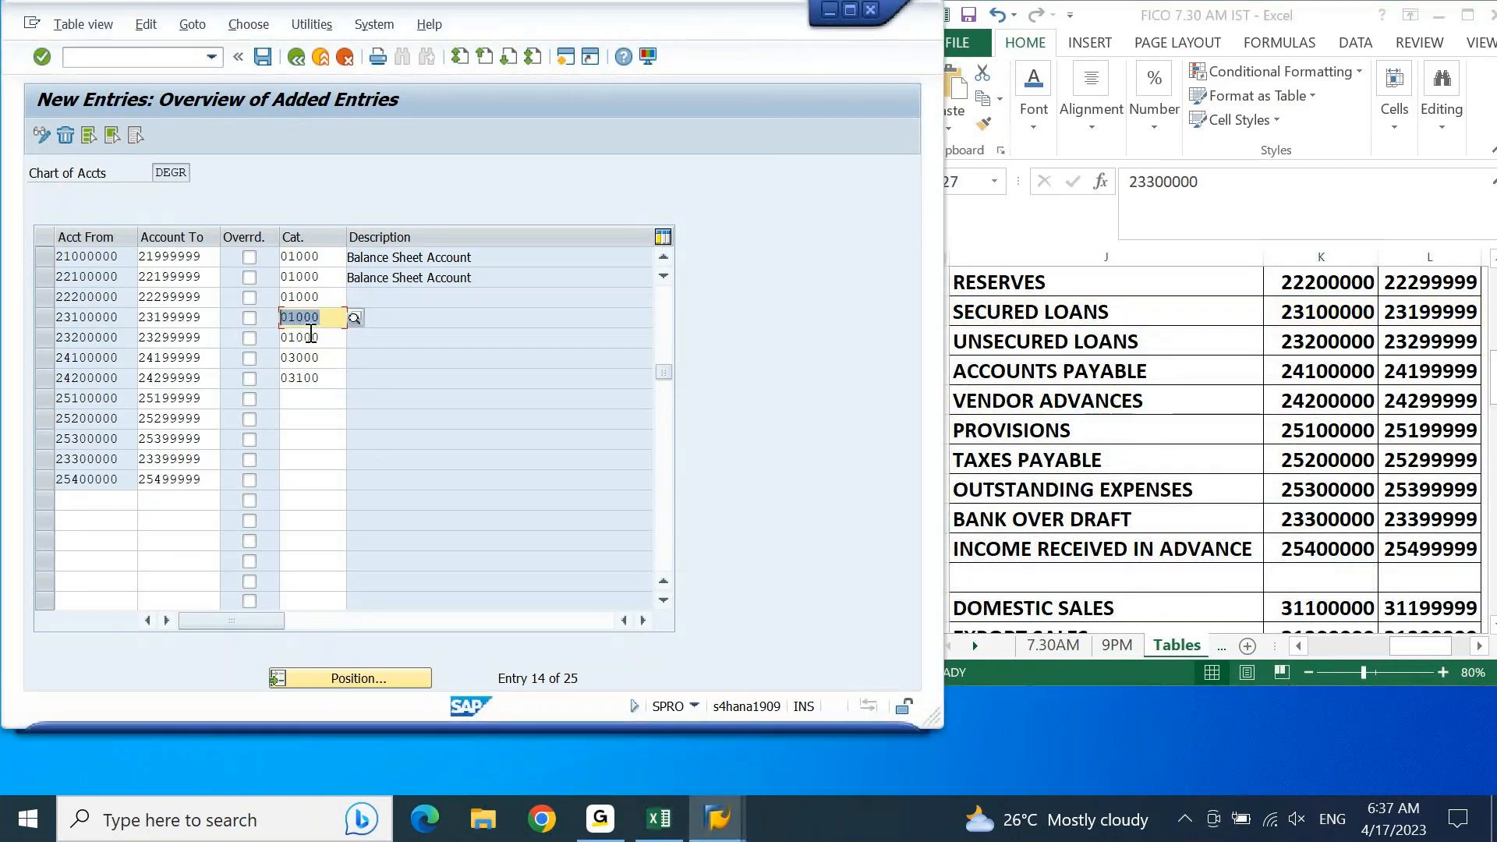
key("ctrl+c")
key("Down")
key("Down")
key("Down")
key("Down")
key("ctrl+v")
key("Down")
key("ctrl+v")
key("Down")
key("ctrl+v")
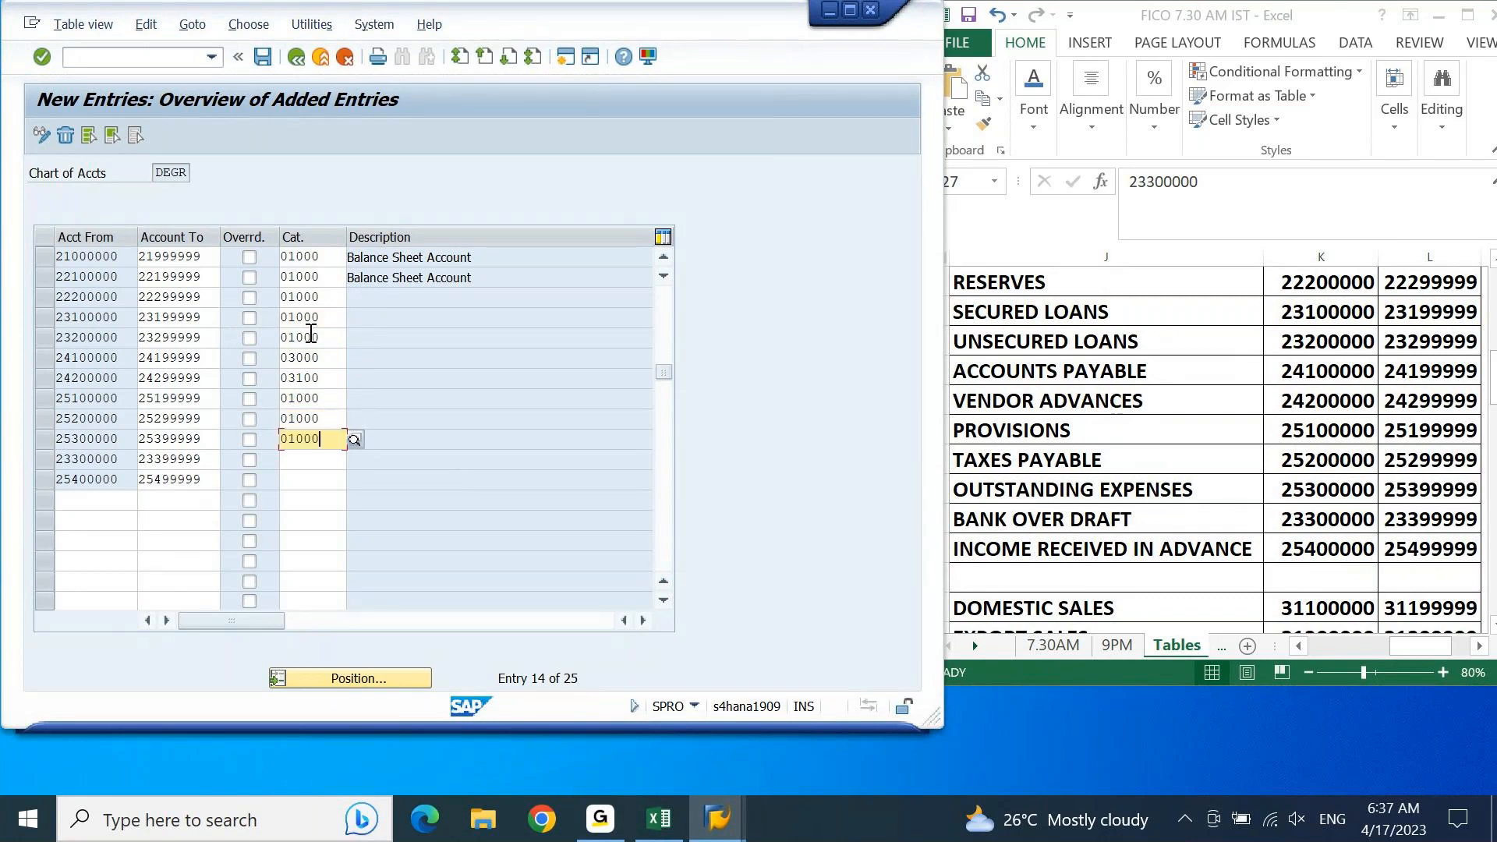
key("Down")
key("ctrl+v")
key("Return")
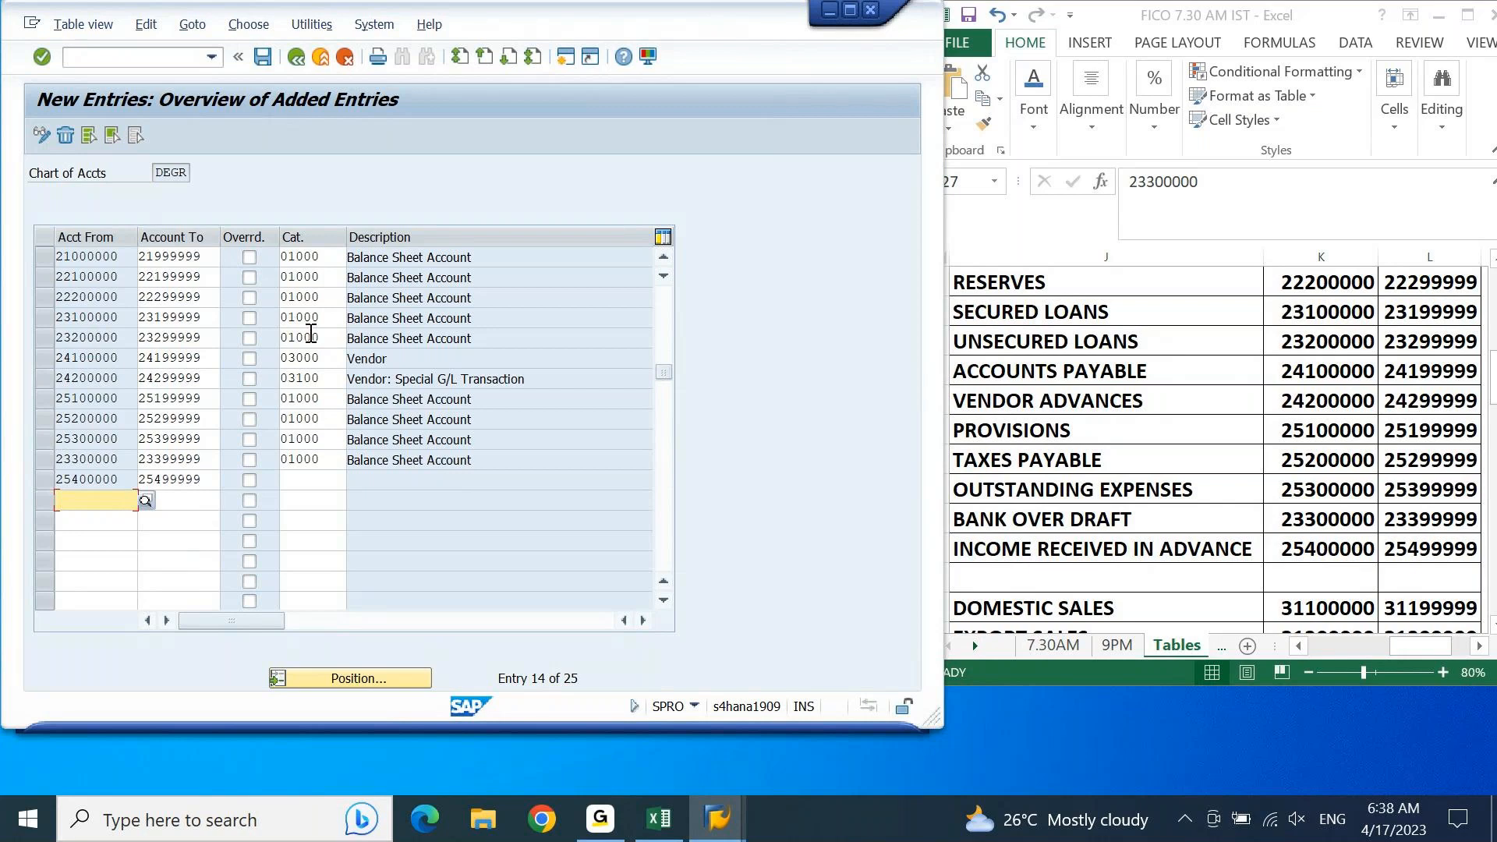
Step: Copy the from and to account numbers of the income groups Domestic Sales through Profit on Sales from the Excel sheet
left_click(1130, 367)
key("Down")
key("Down")
key("Up")
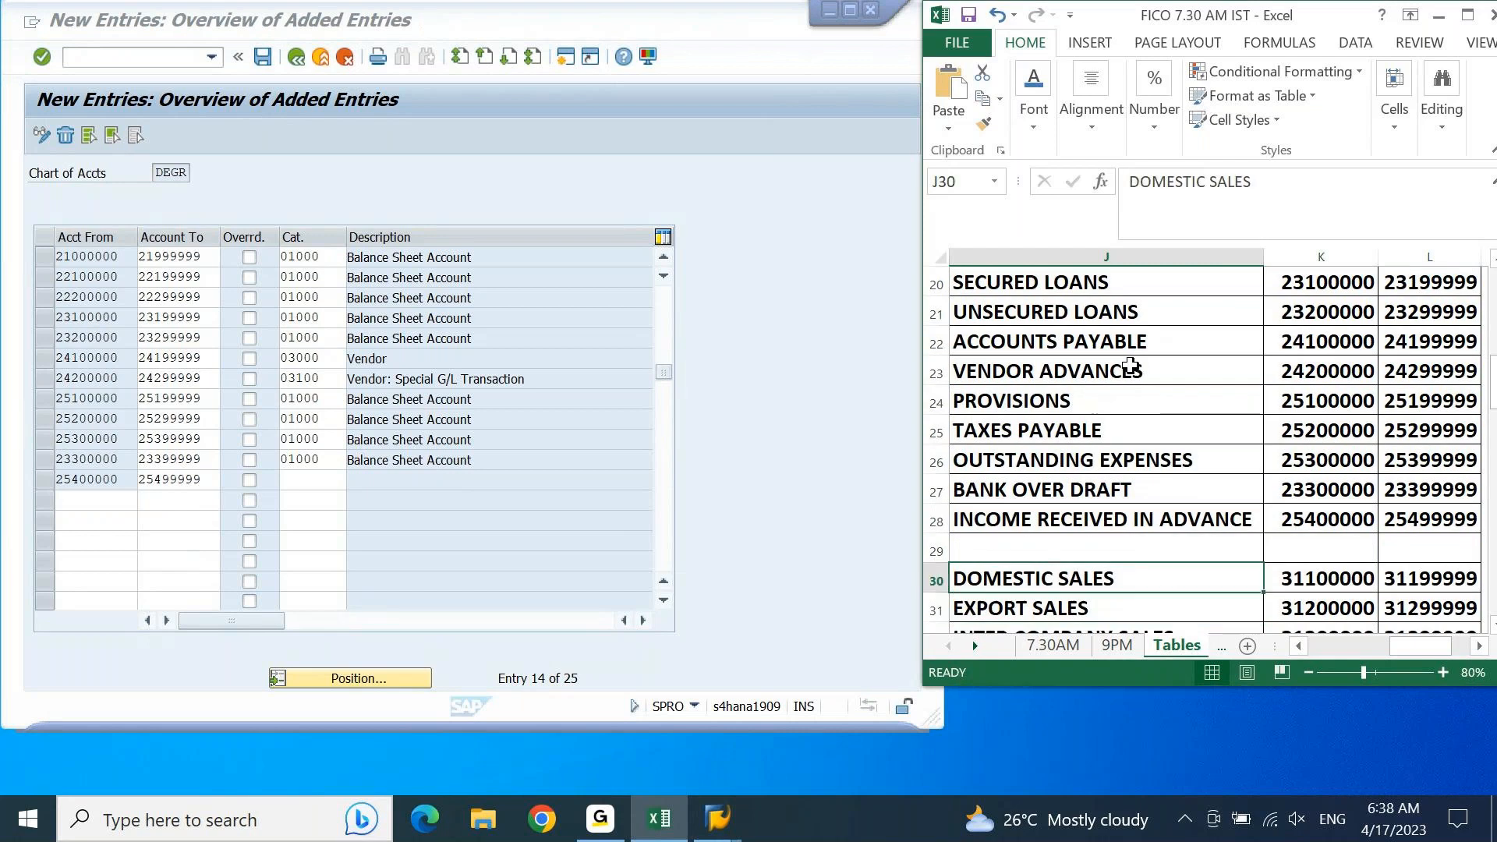
scroll(1130, 366, "down", 3)
key("Right")
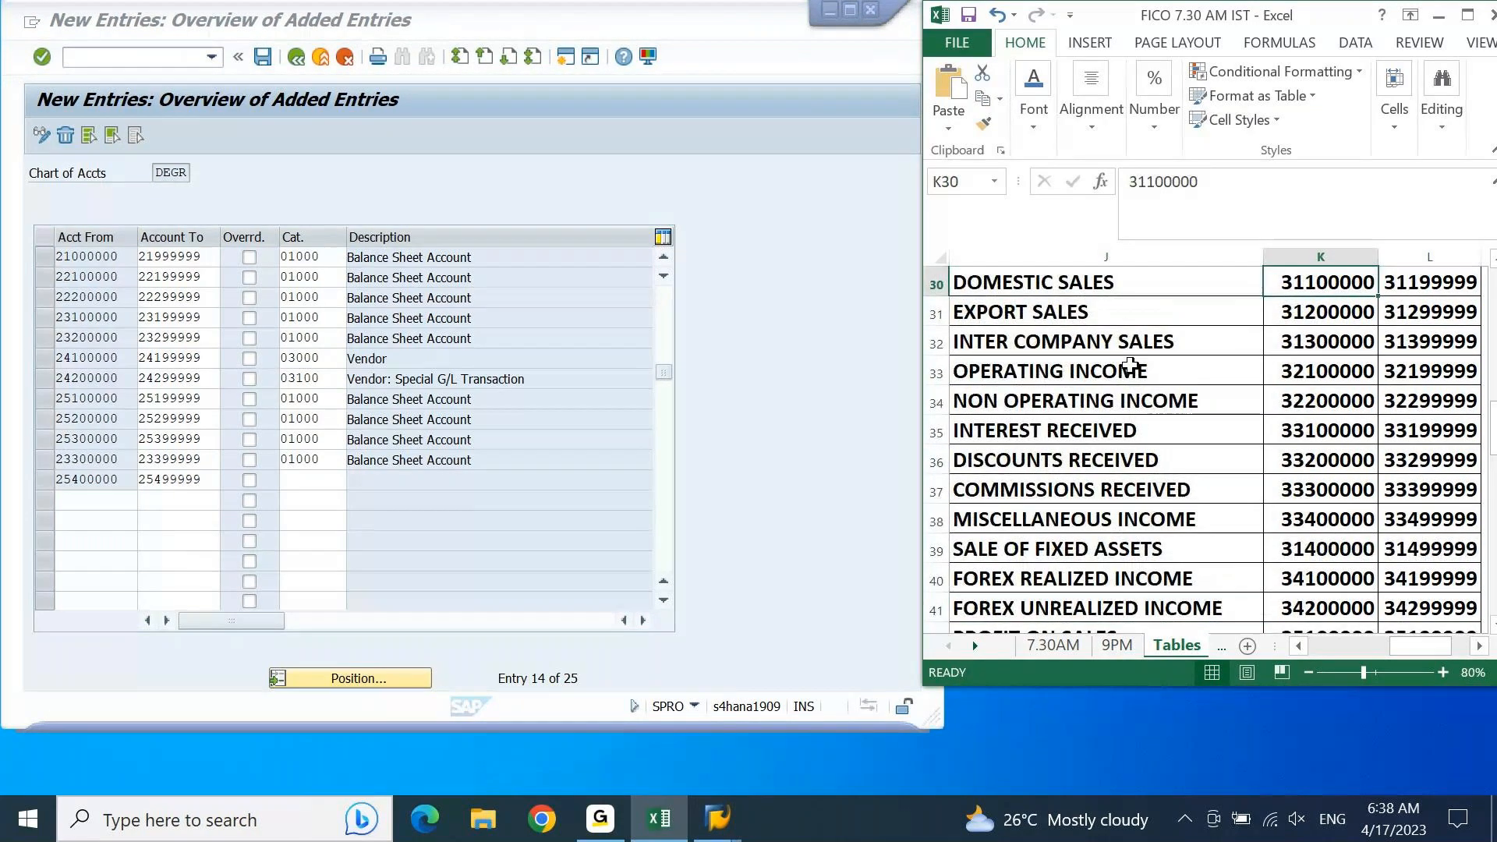
key("shift+Right")
key("ctrl+shift+Down")
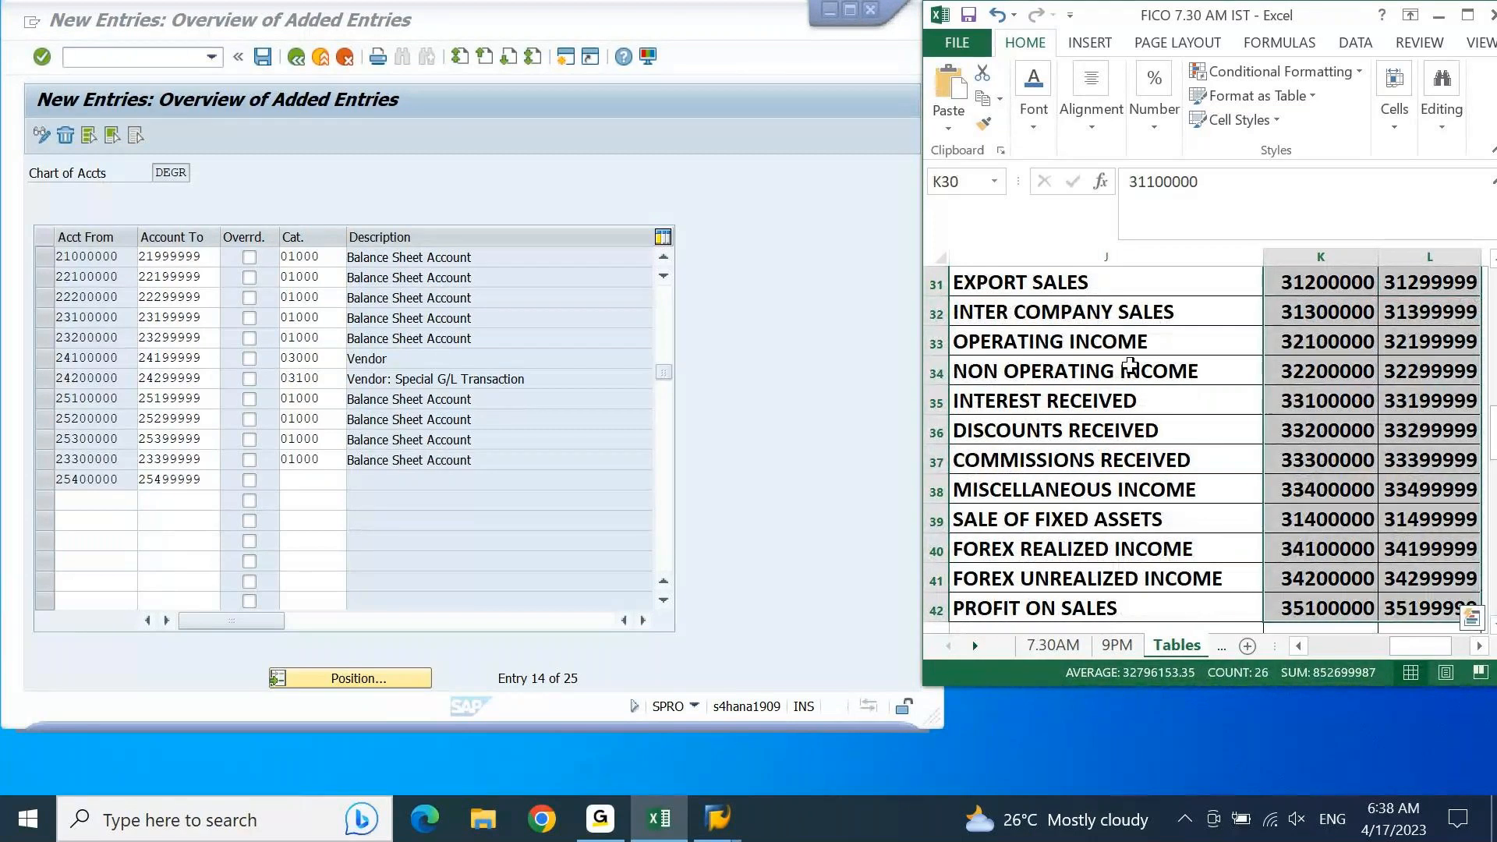
key("ctrl+c")
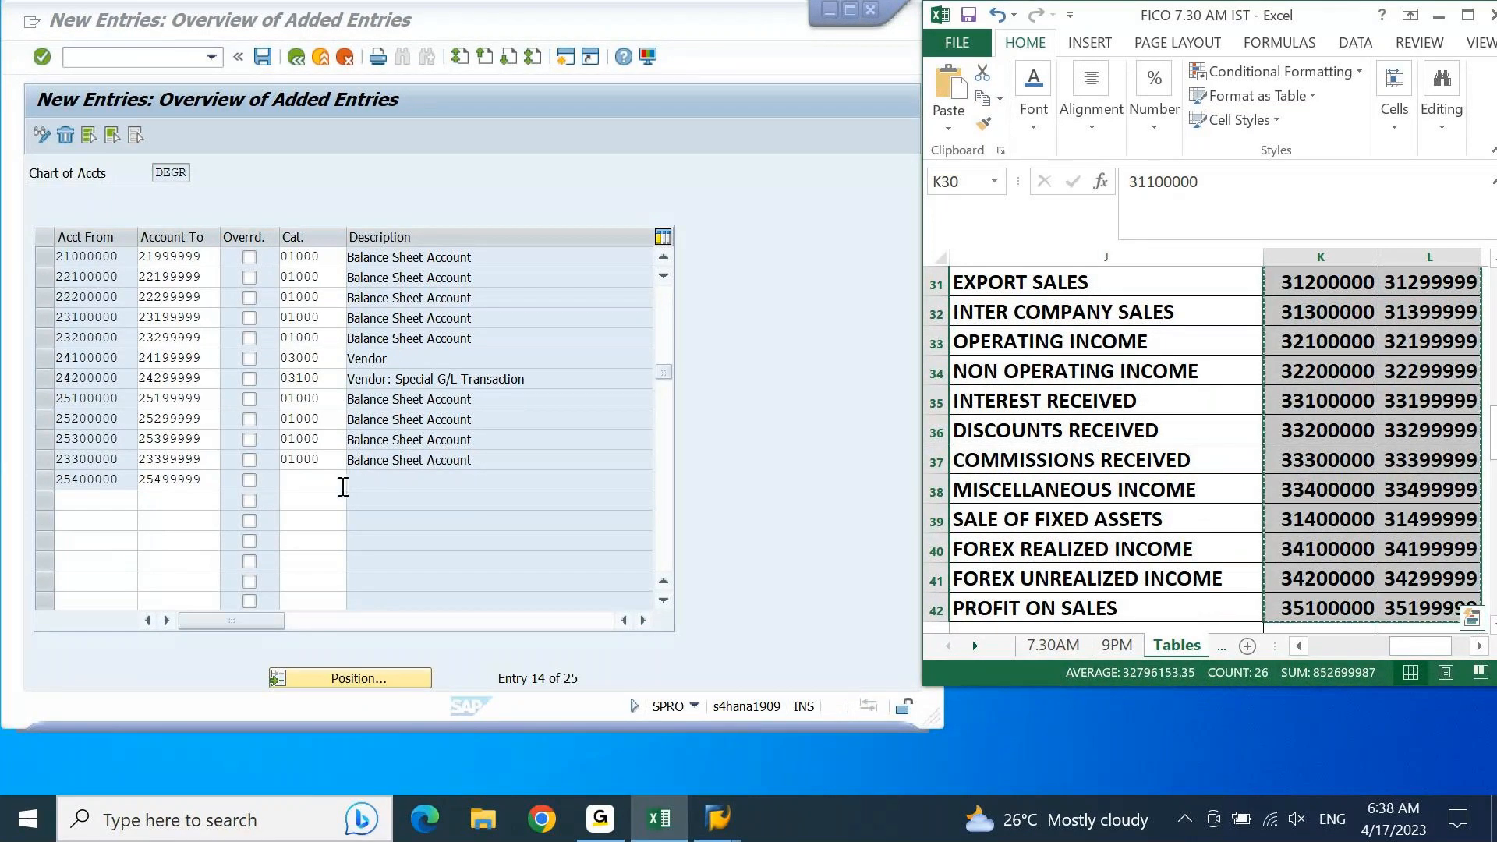
Step: Assign item category 01000 to the income received in advance range 25400000–25499999 in SAP and confirm the entry
left_click(335, 484)
left_click(335, 484)
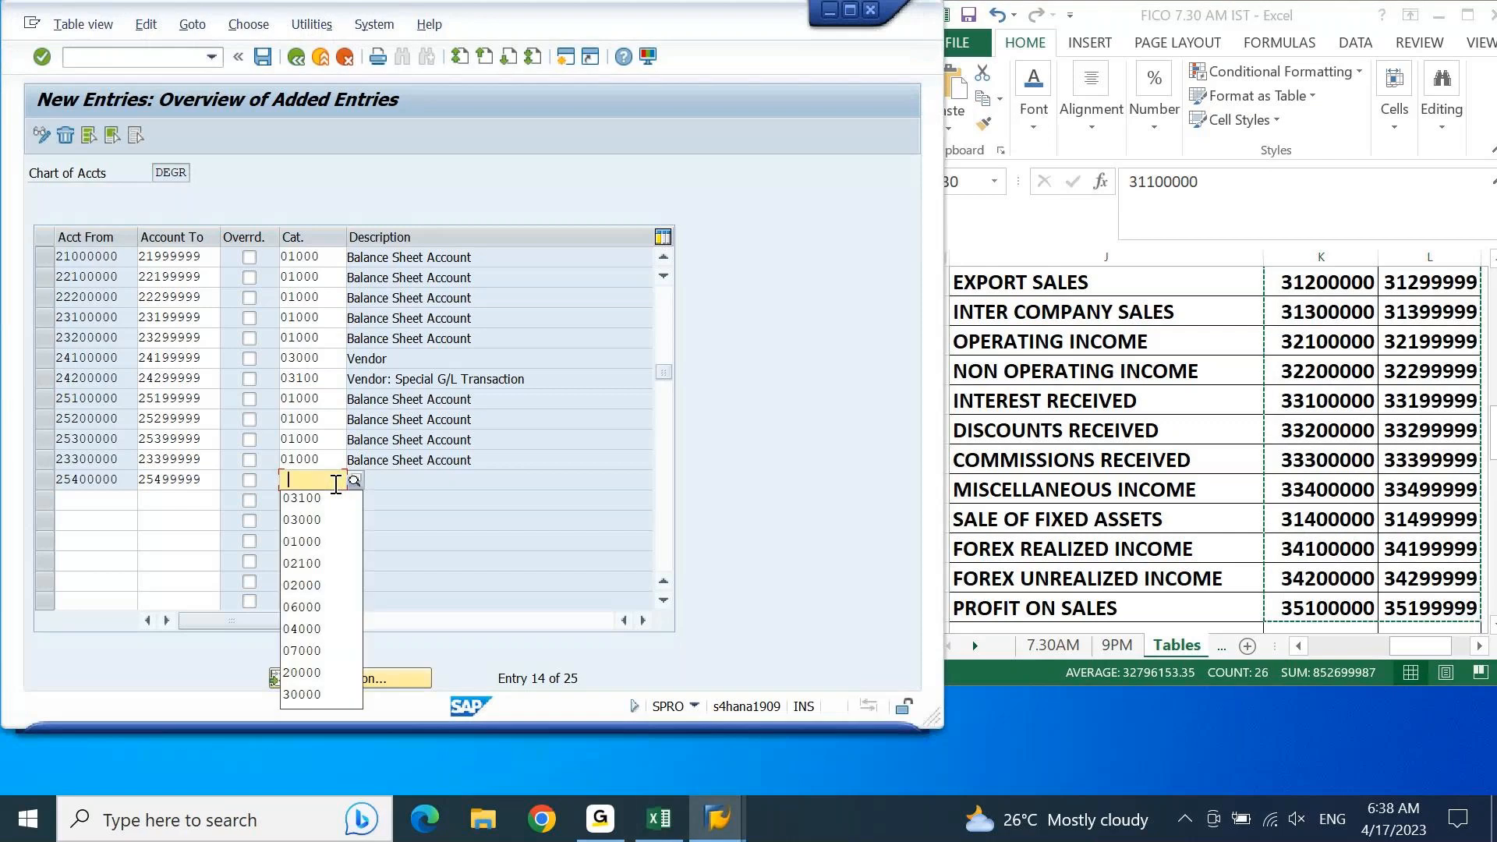
key("Down")
key("Down")
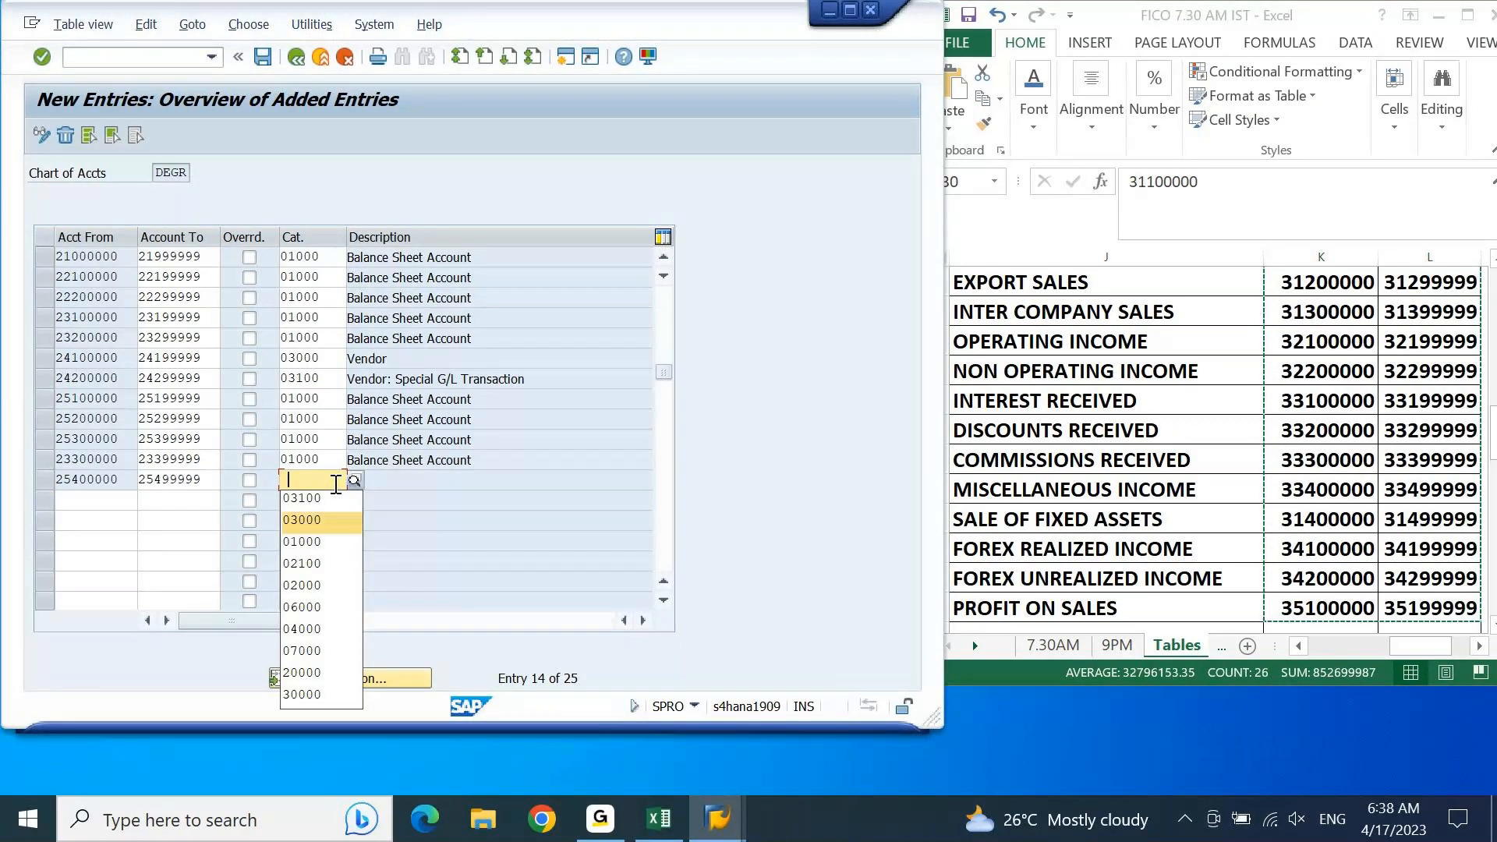
type("01000")
key("Return")
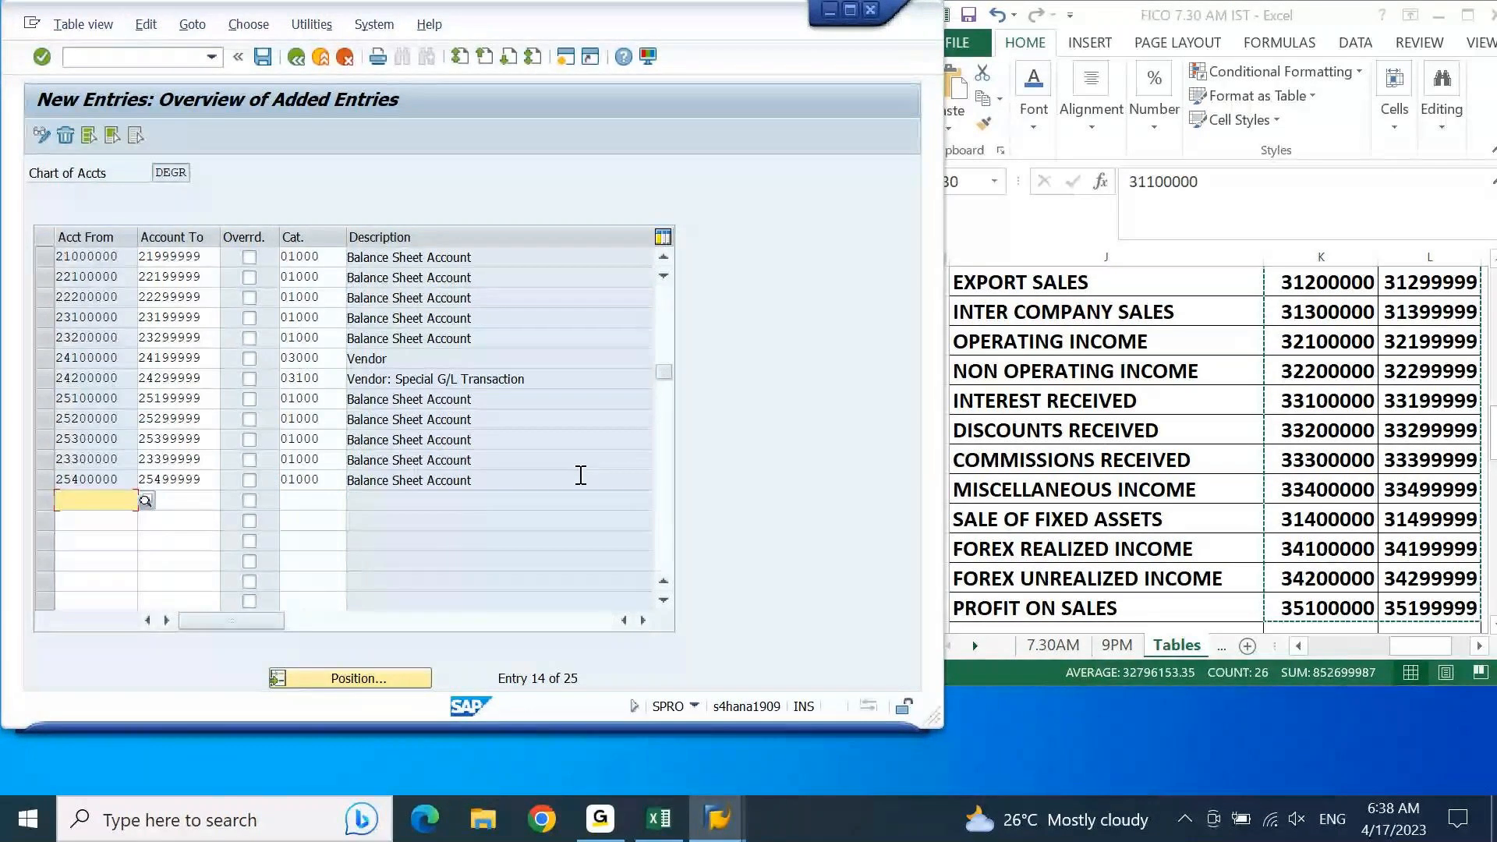
Step: Paste the copied income account ranges, 31100000 through 35199999, into empty rows below the existing entries
key("Page_Down")
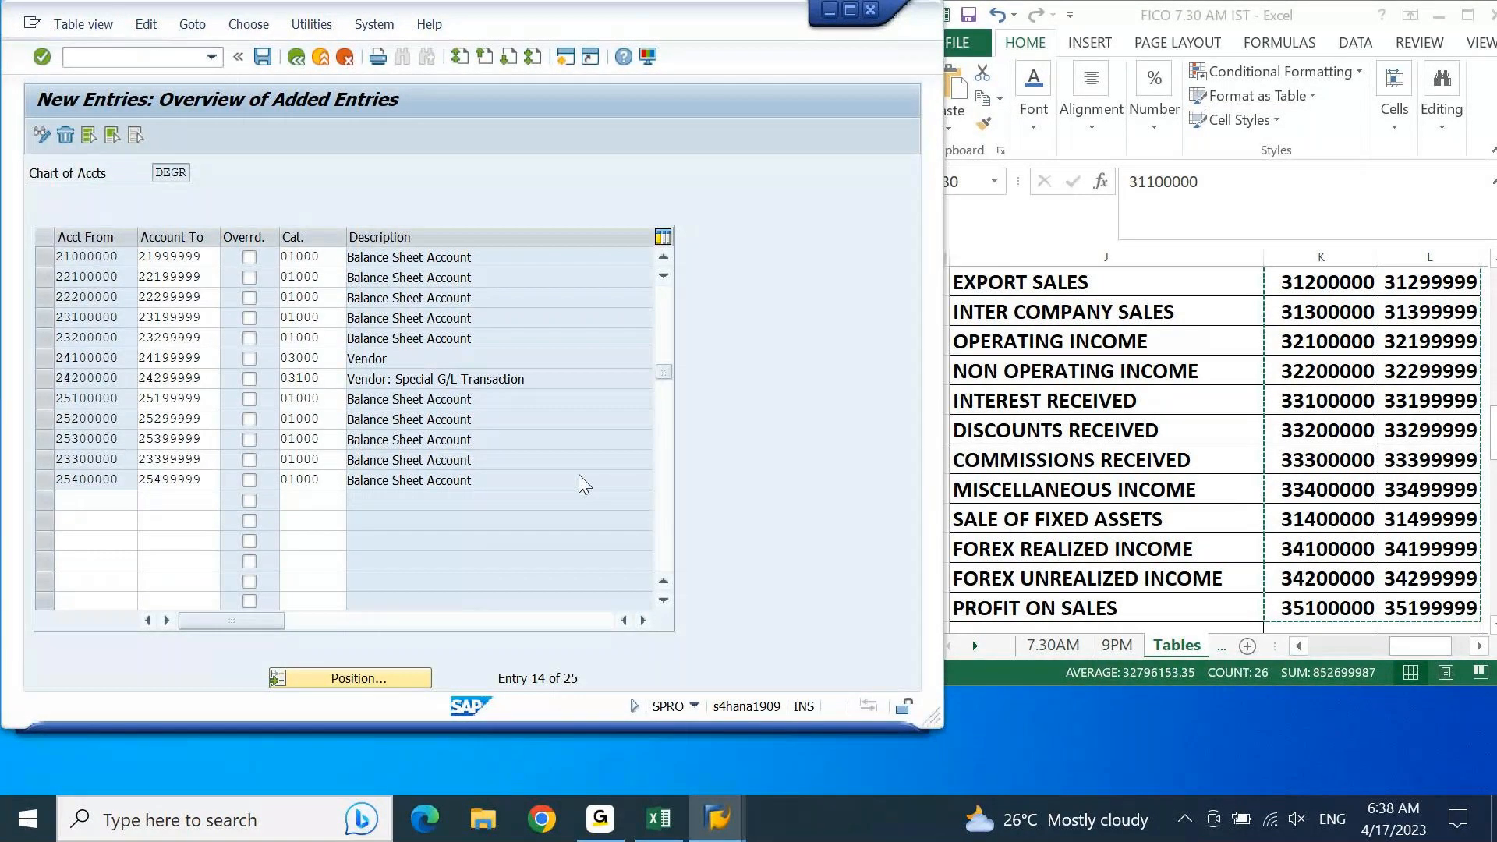
left_click(666, 544)
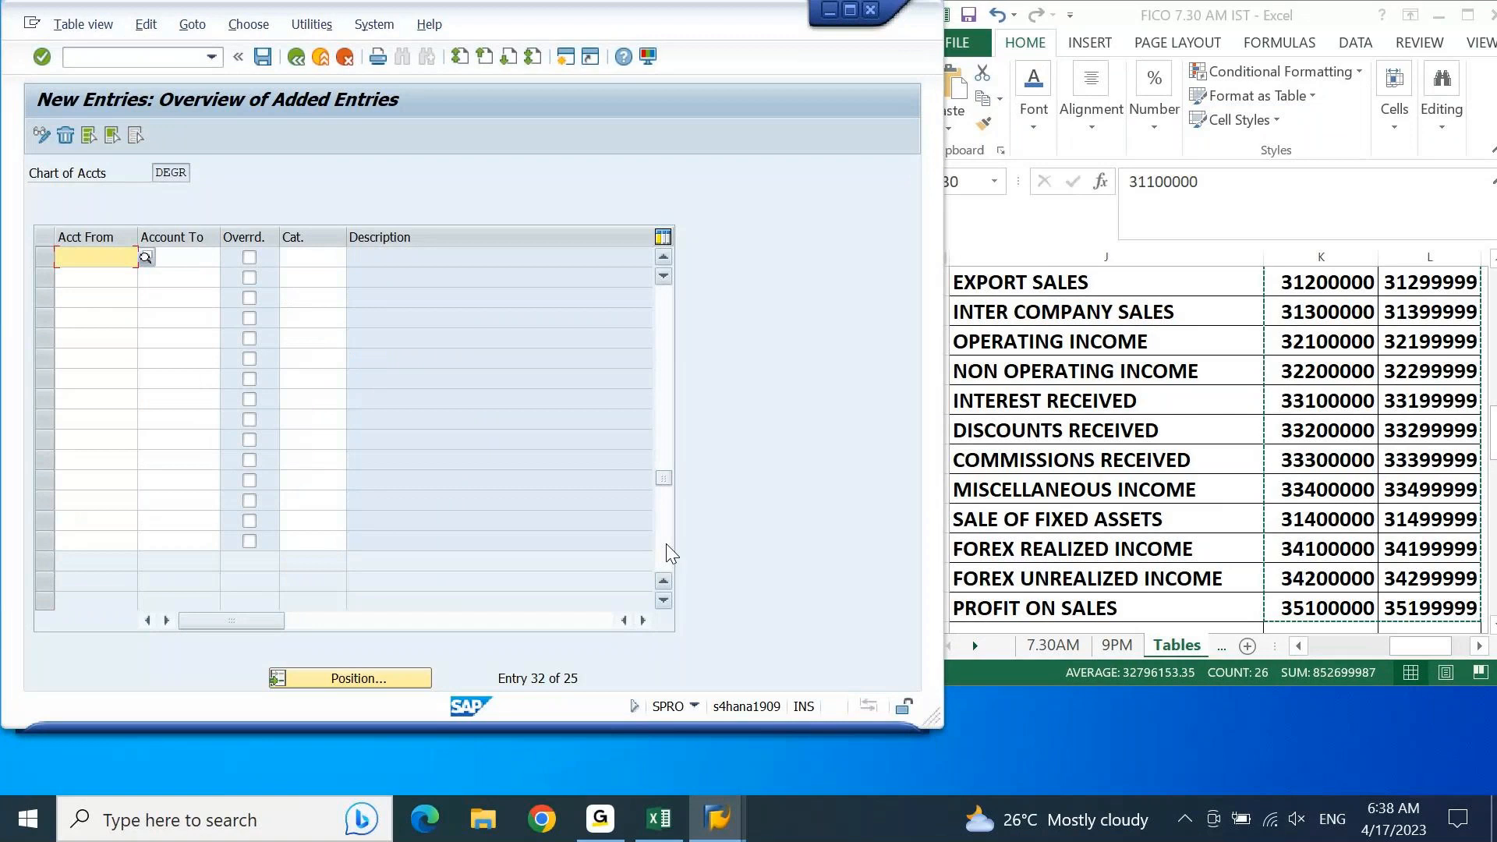
left_click(664, 255)
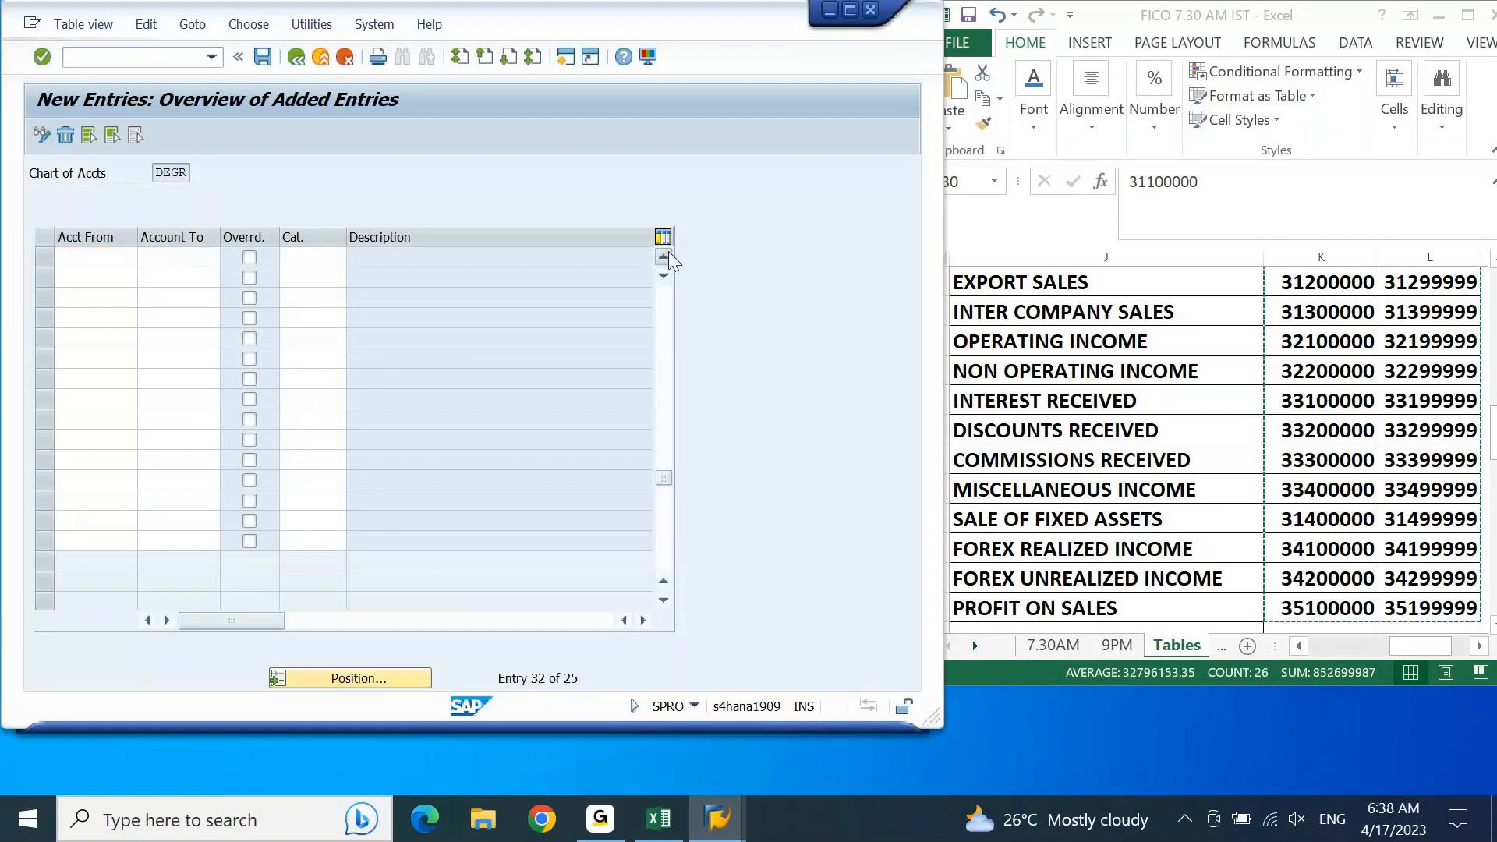
left_click(667, 252)
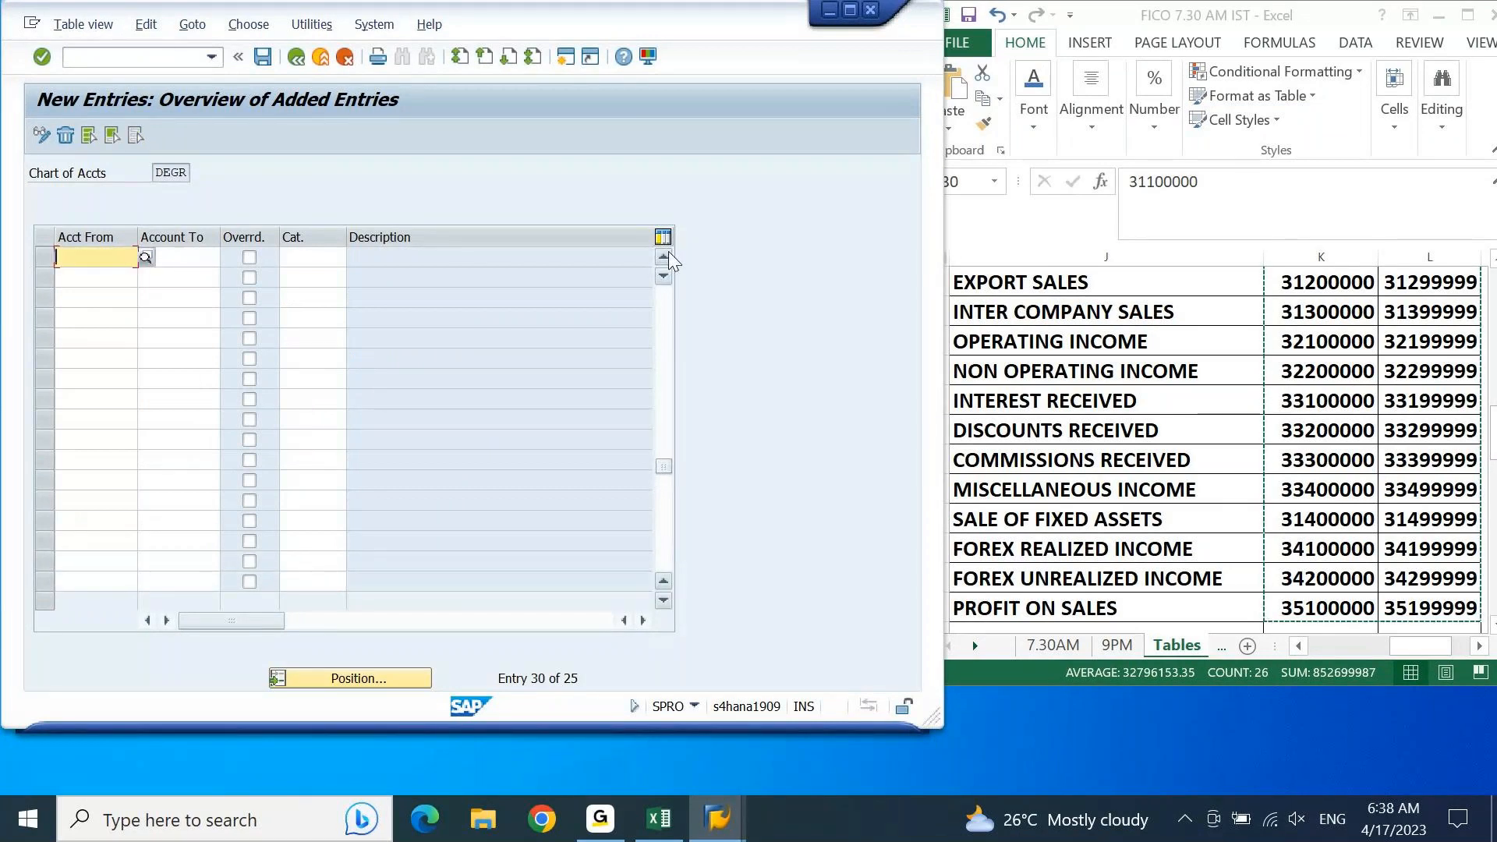
key("ctrl+v")
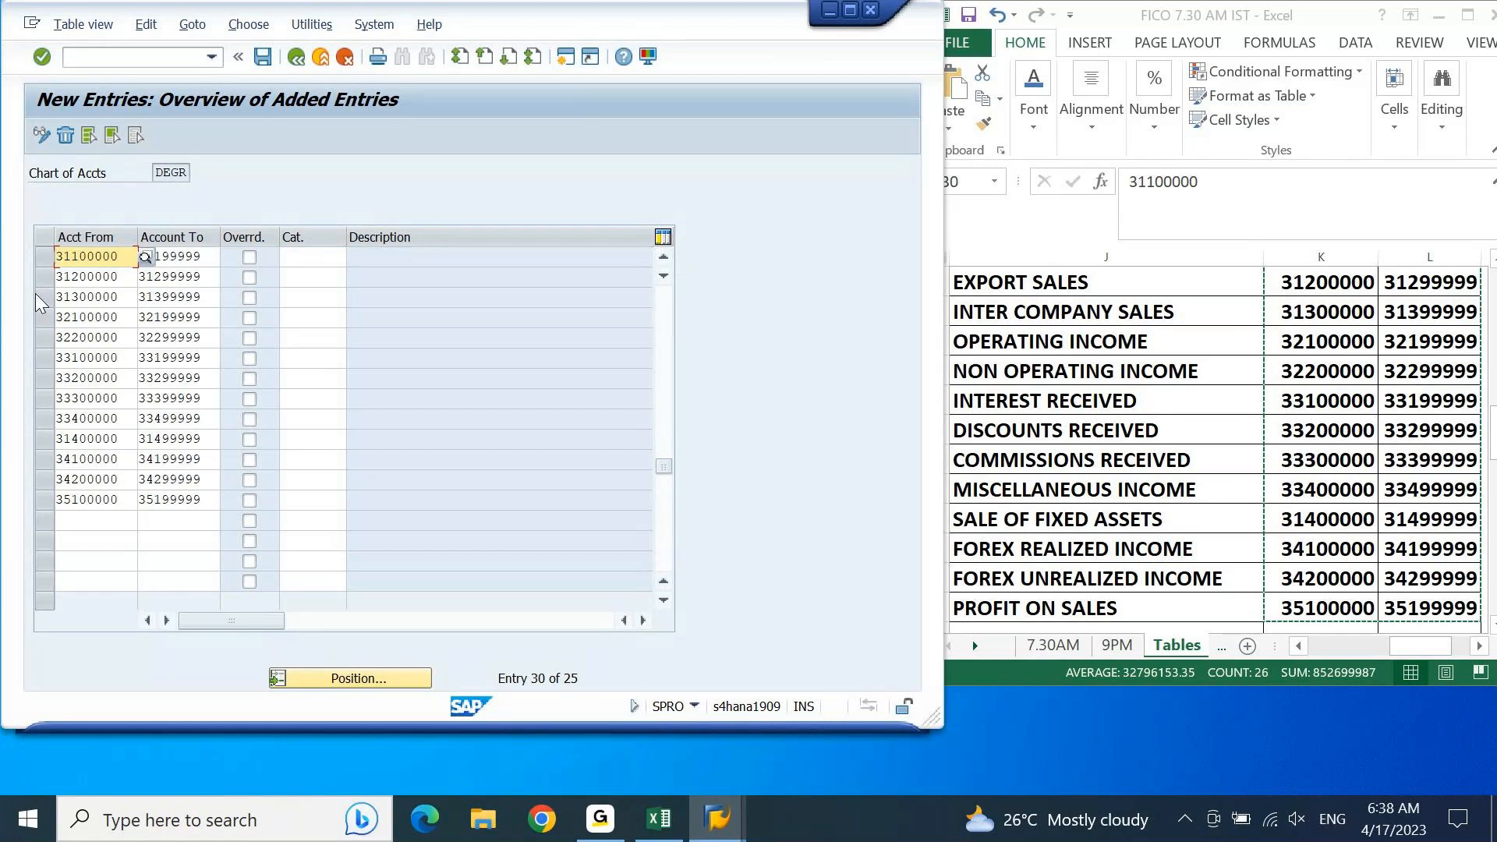
key("Tab")
key("Tab")
key("Tab")
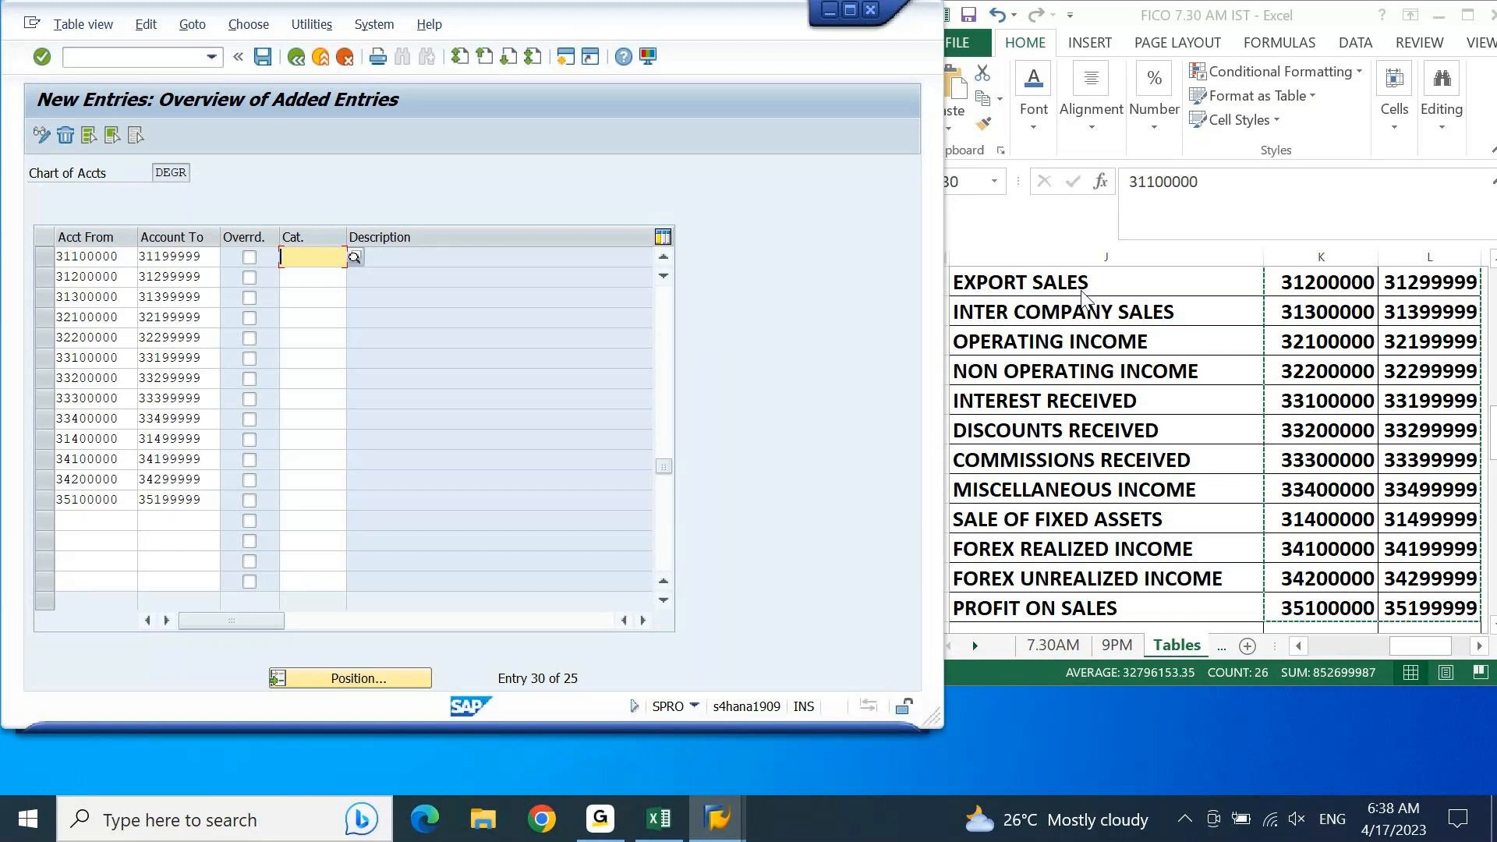
Step: Check in Excel which income groups the pasted ranges belong to, from Domestic Sales through Profit on Sales
key("alt+Tab")
key("Up")
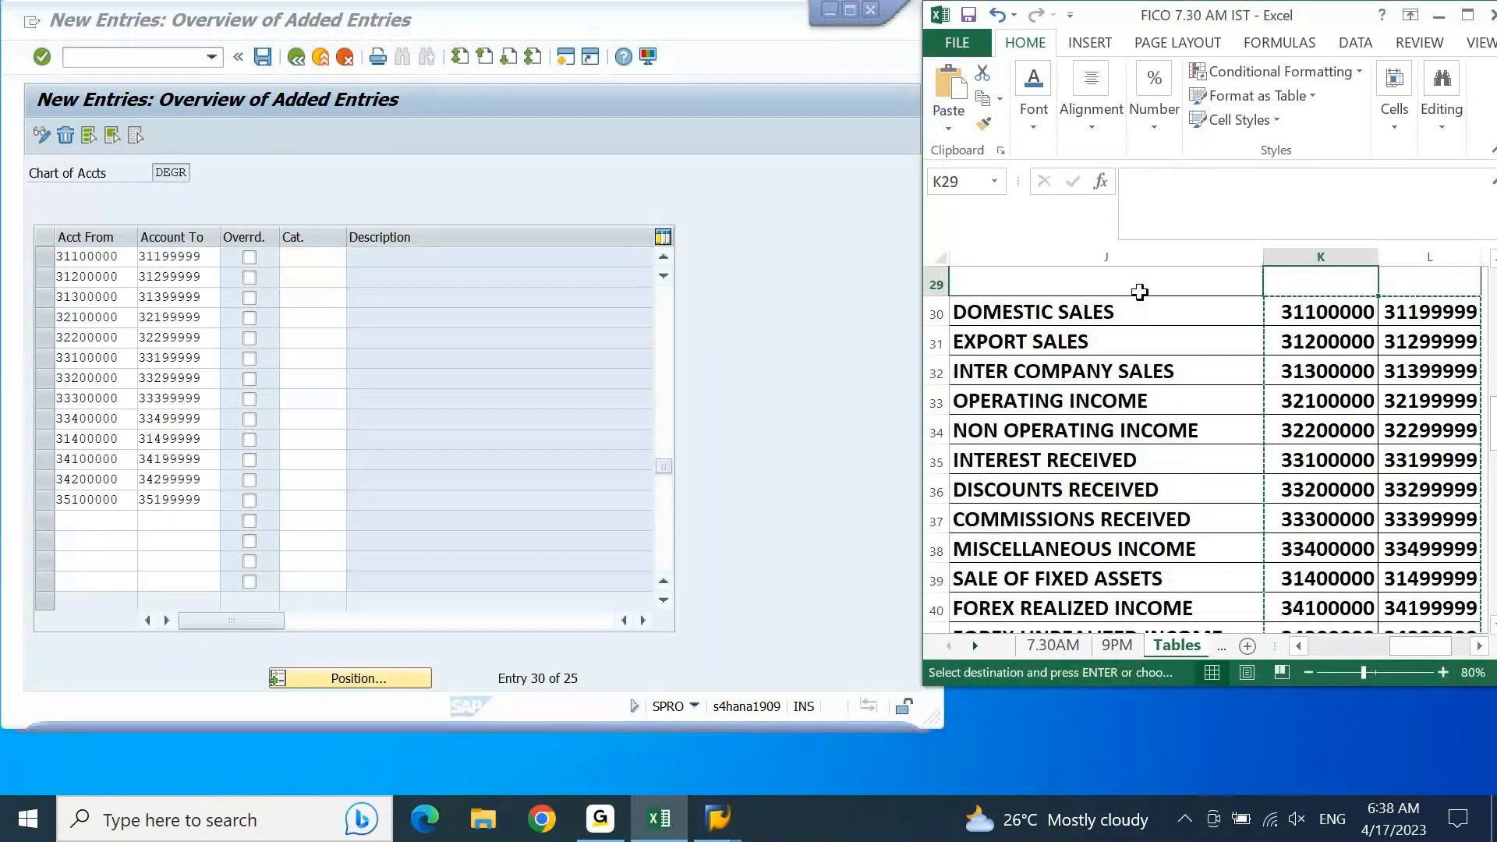
key("Down")
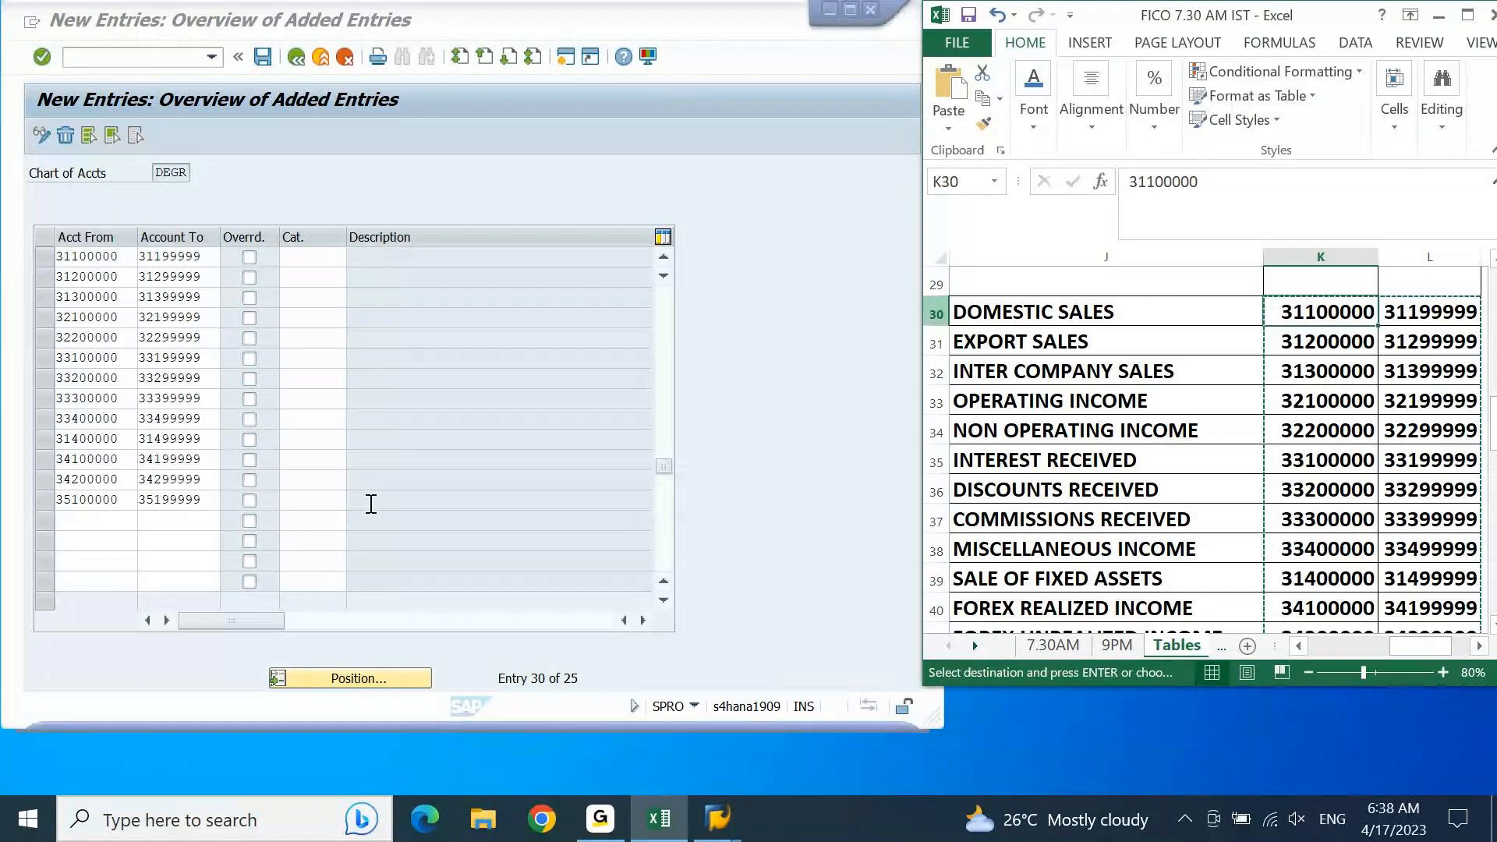
key("ctrl+Down")
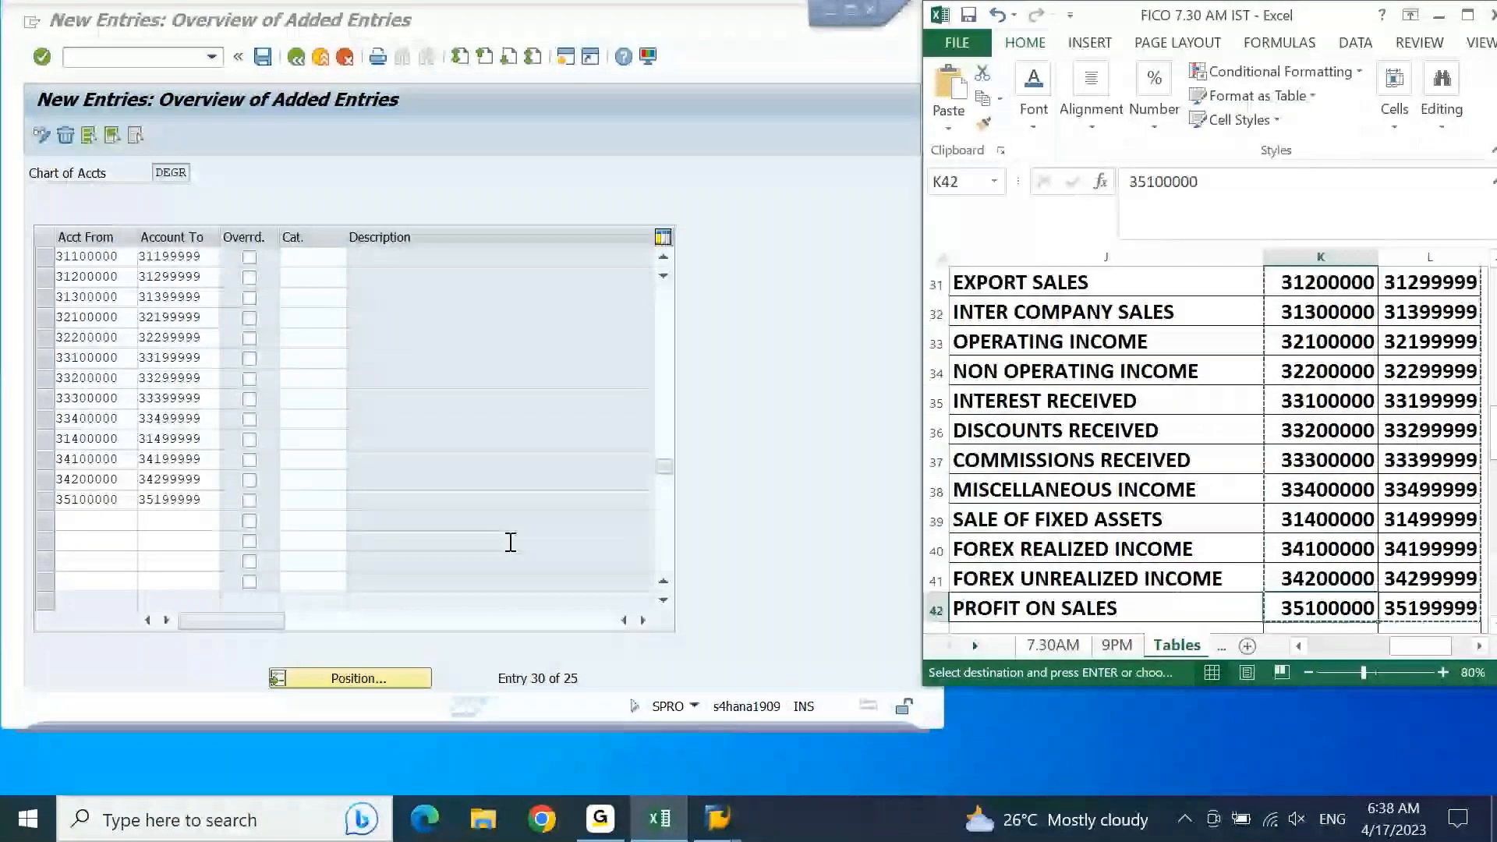
key("Escape")
key("Up")
key("Up")
key("Up")
key("Up")
key("Up")
key("Up")
key("Up")
key("Up")
key("Up")
key("Up")
key("Up")
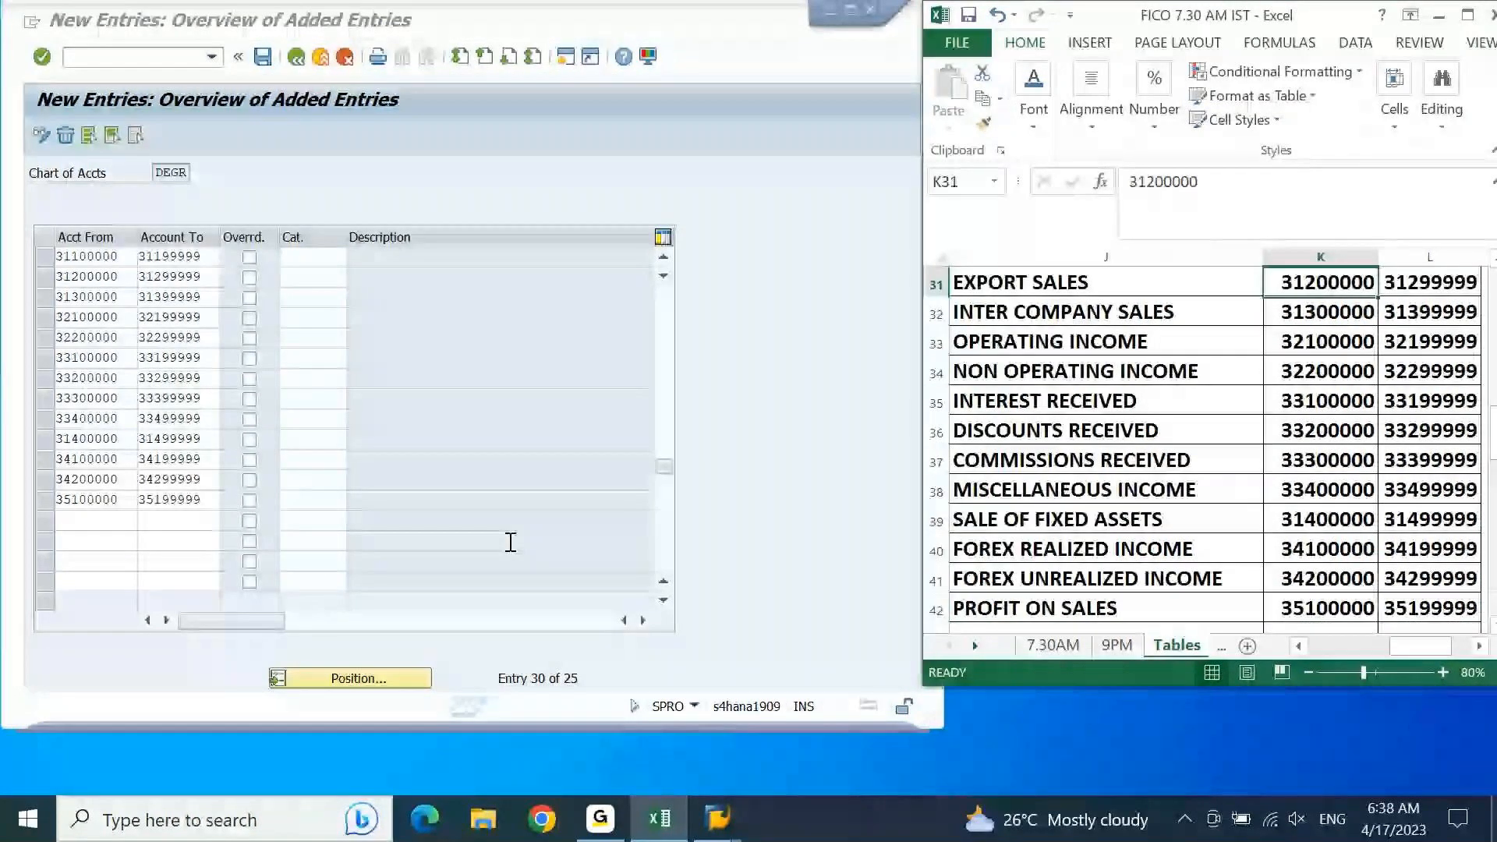
key("Up")
Step: Assign item category 30000 Revenue to the domestic sales range 31100000–31199999 in SAP
left_click(753, 273)
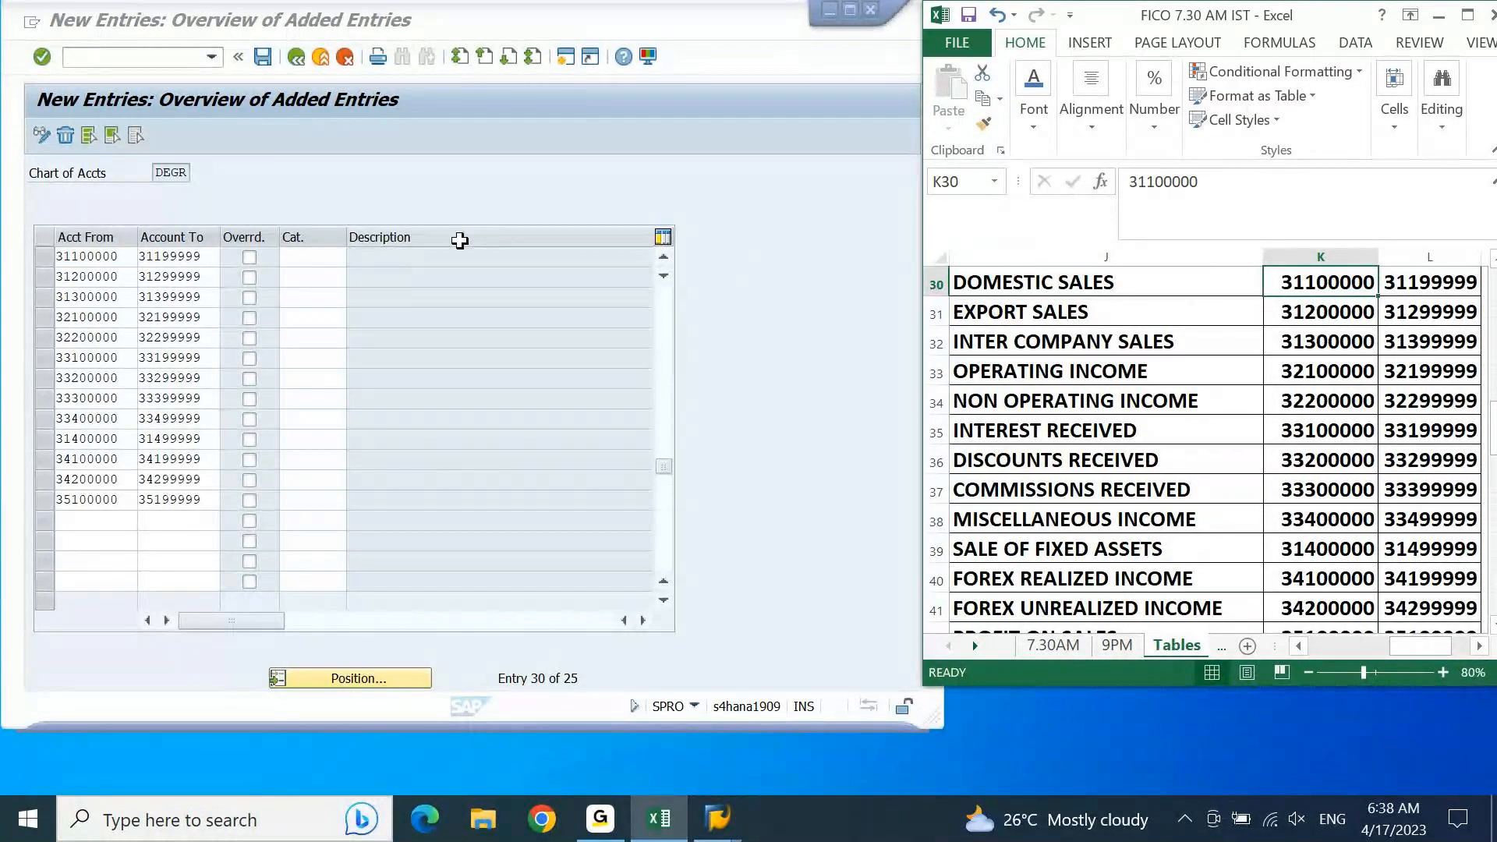
left_click(319, 258)
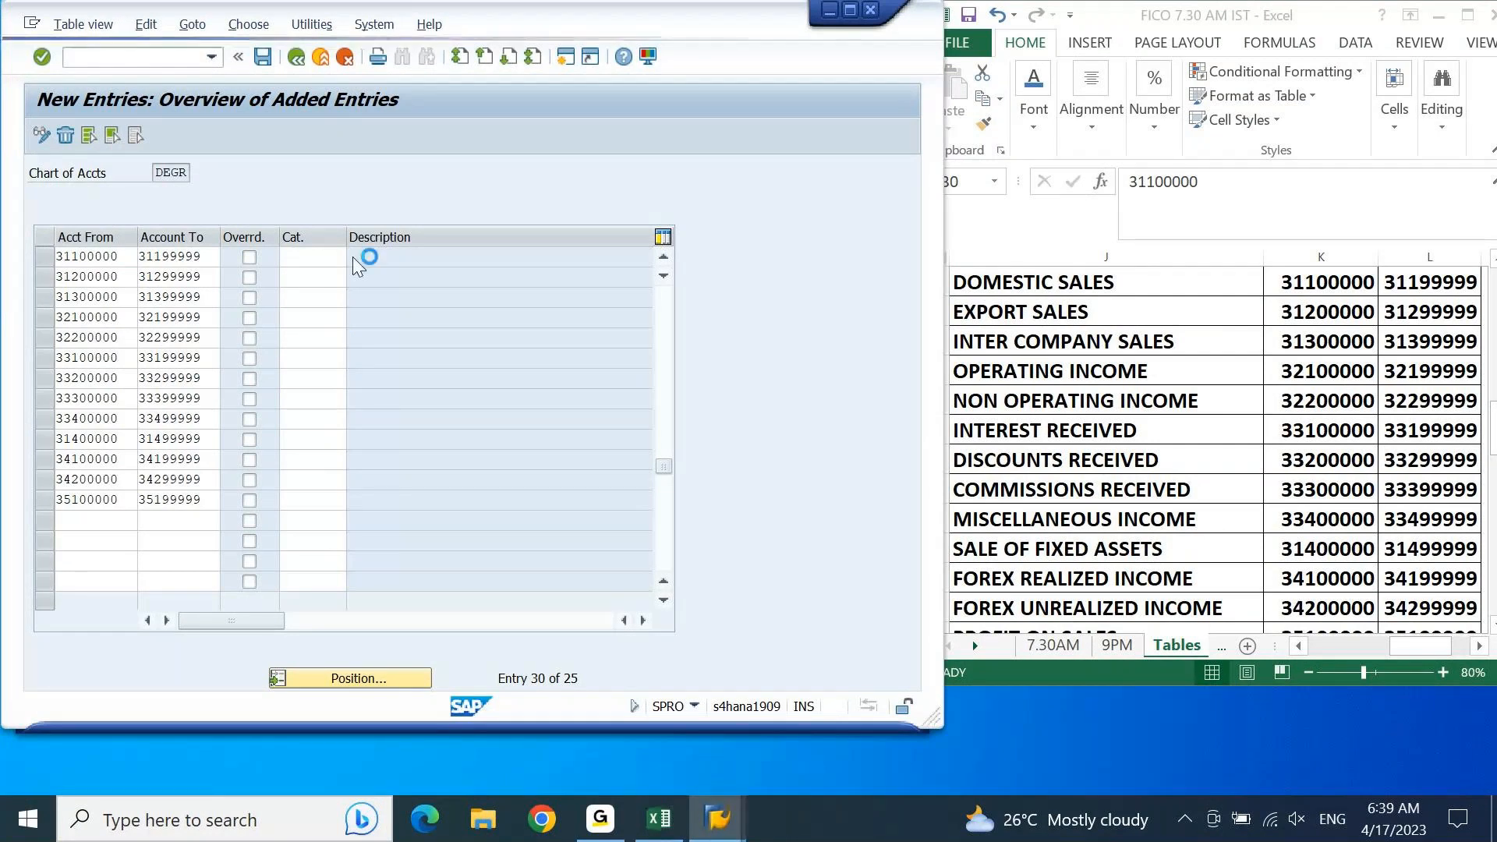
left_click(353, 256)
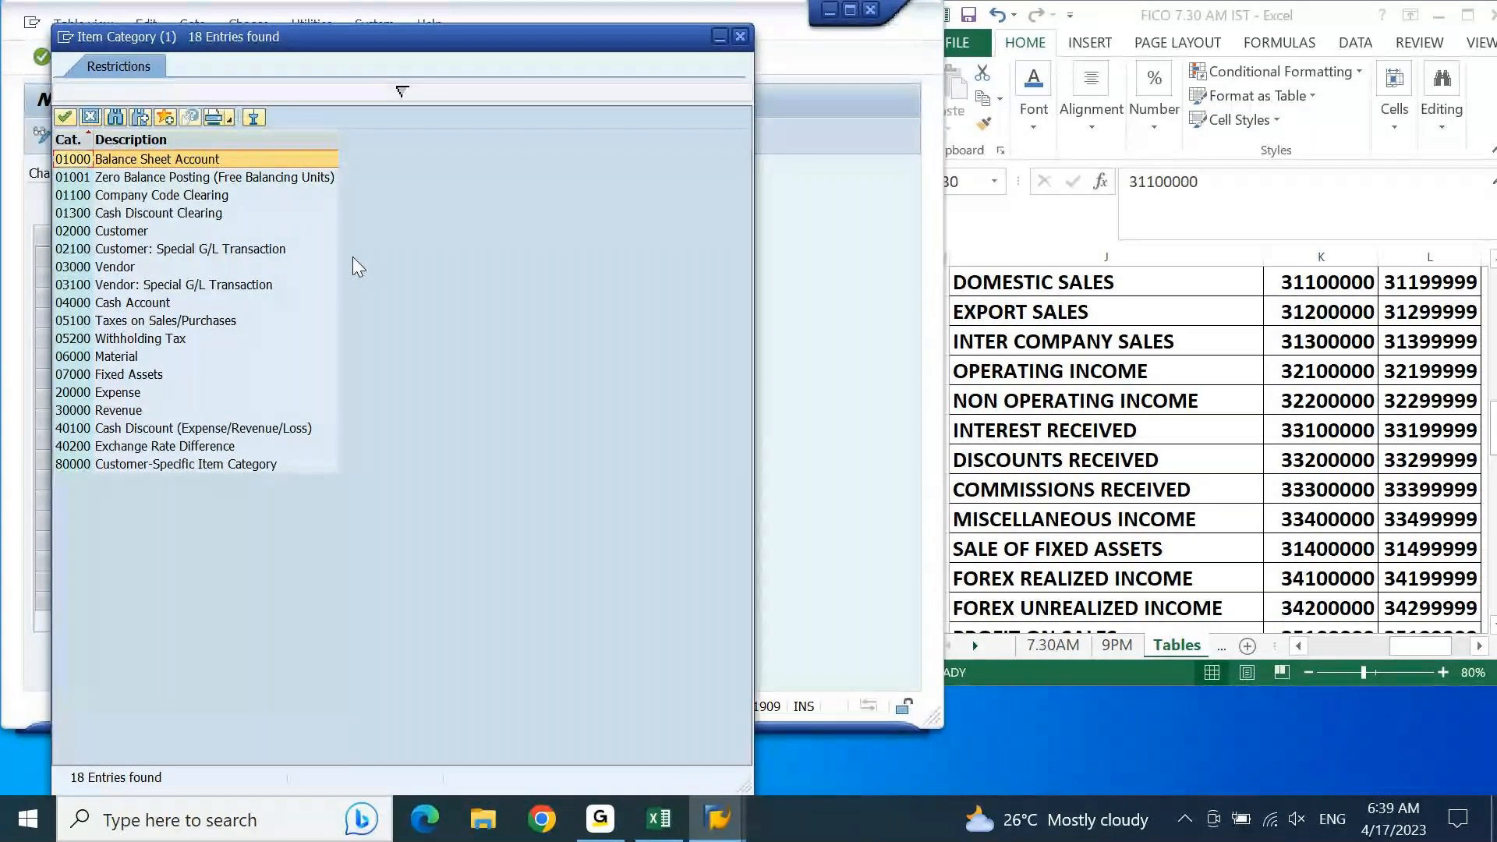
left_click(73, 413)
double_click(72, 414)
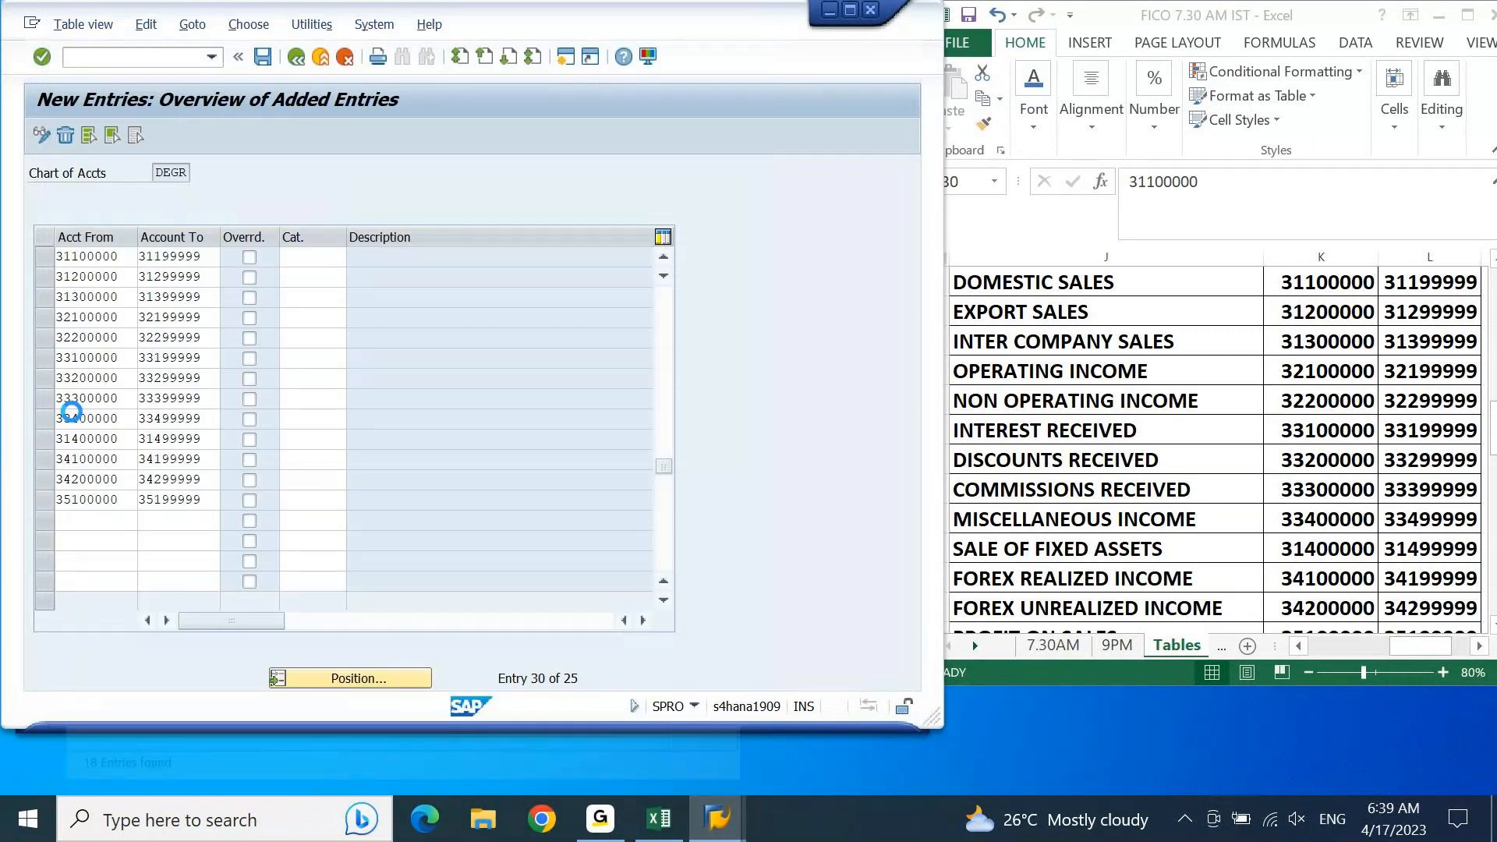
Step: Copy item category 30000 from the domestic sales row to the export sales and inter company sales ranges starting 31200000 and 31300000
key("ctrl+c")
key("Down")
key("ctrl+v")
key("Down")
key("ctrl+v")
key("Down")
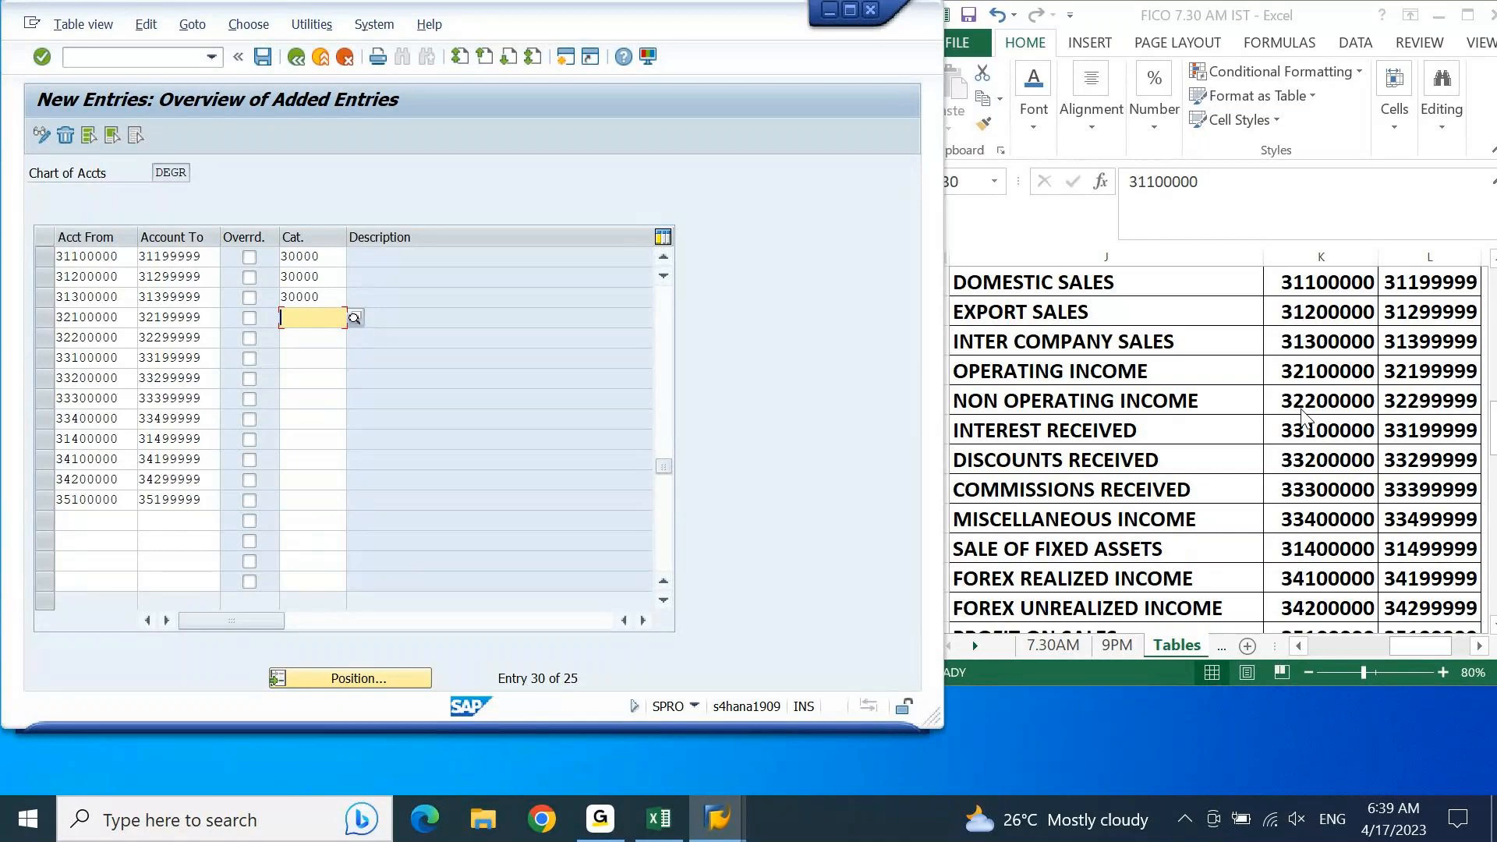
Step: Assign item category 30000 Revenue to the operating income range 32100000–32199999 and the non operating income range 32200000–32299999
left_click(354, 319)
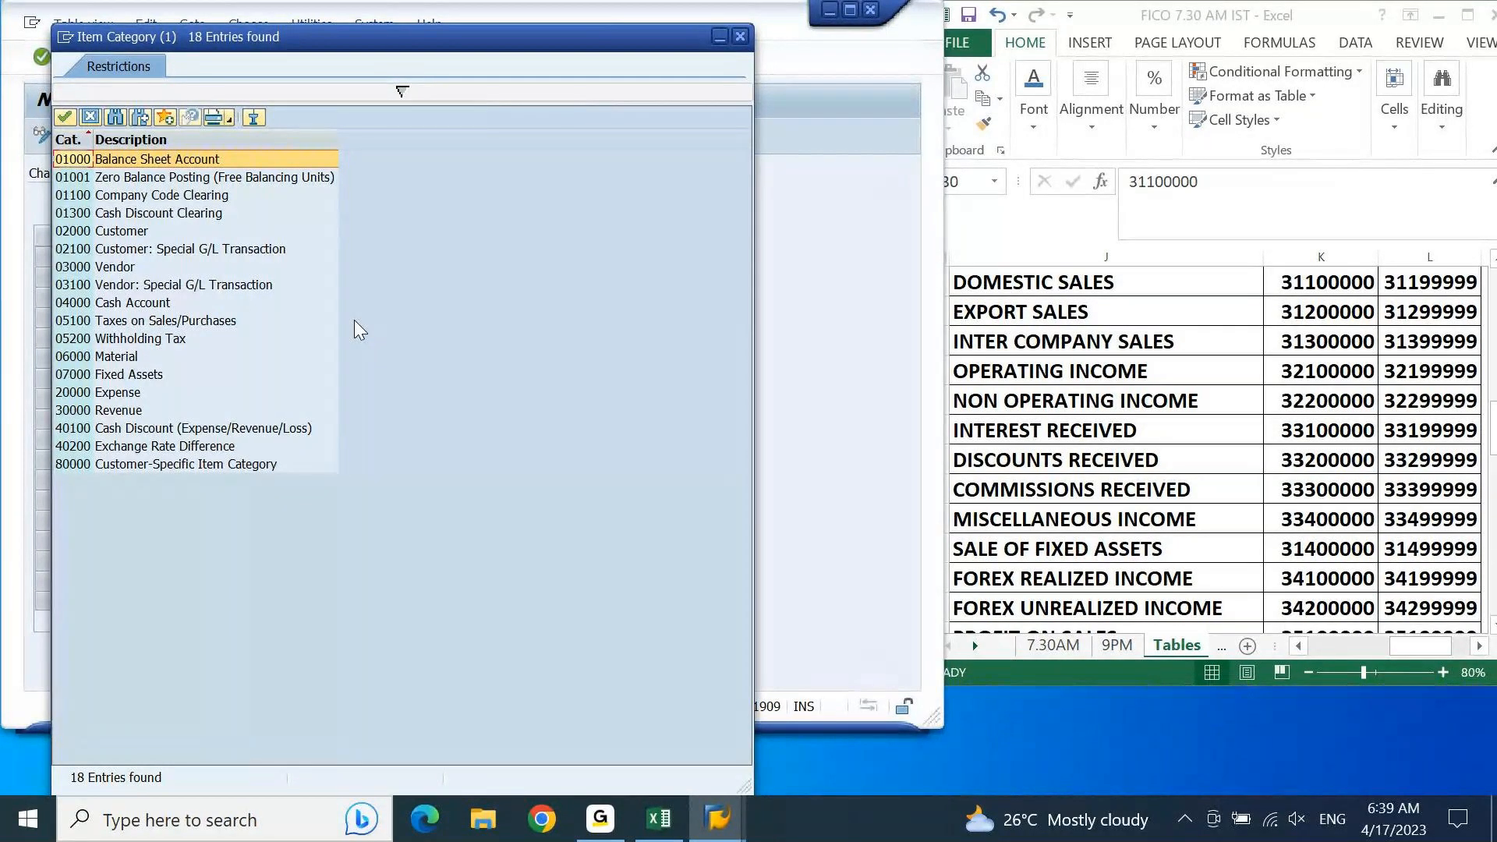
left_click(99, 406)
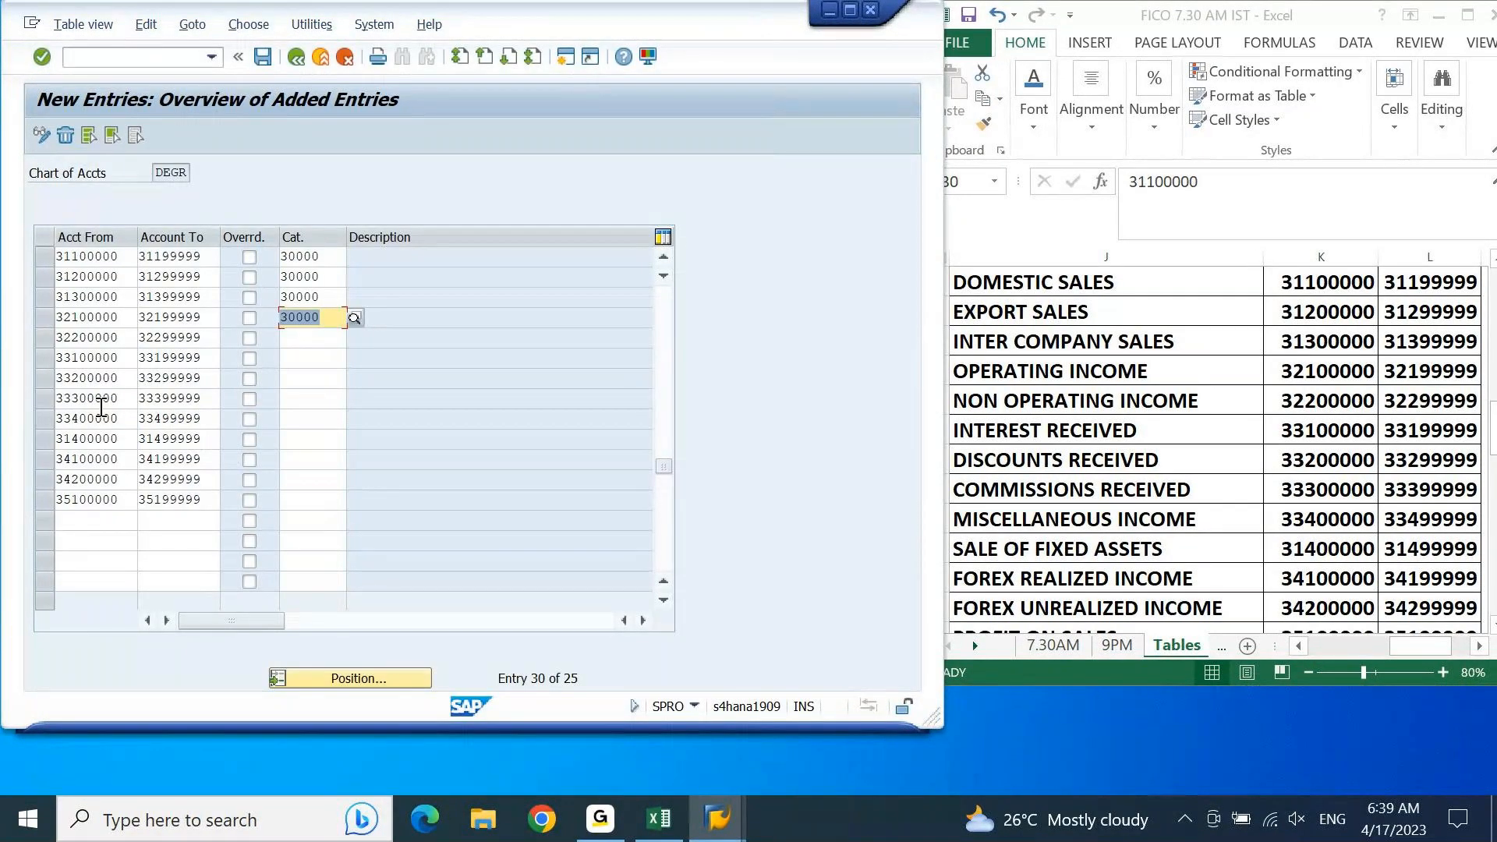
key("Down")
key("Down")
key("Down")
key("Up")
key("Return")
key("Down")
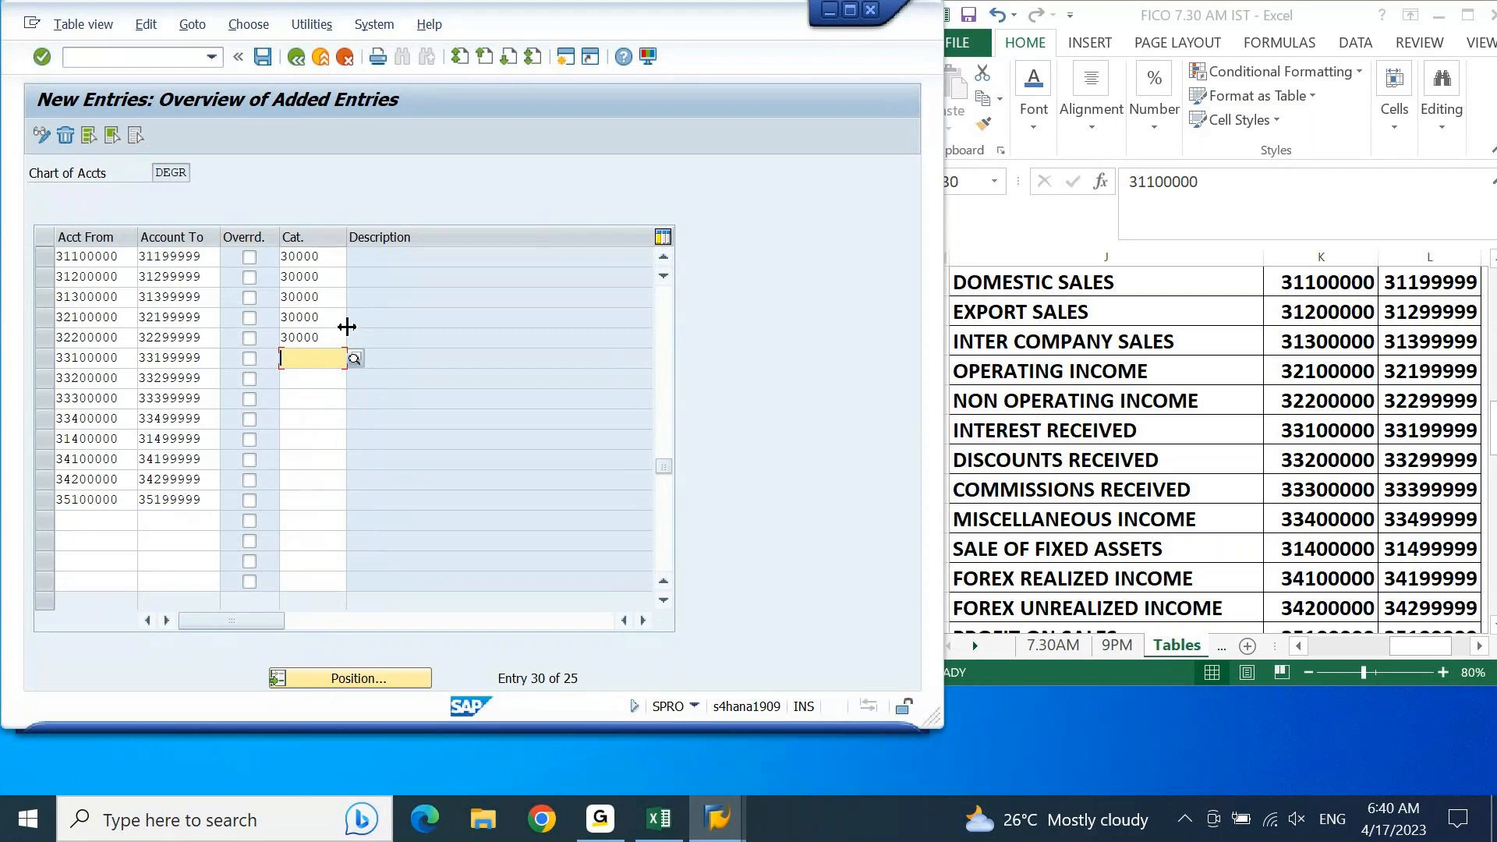
Step: Select item category 40100 Cash Discount (Expense/Revenue/Loss) for the range starting 33100000 and copy it to the discounts received range 33200000–33299999
left_click(357, 362)
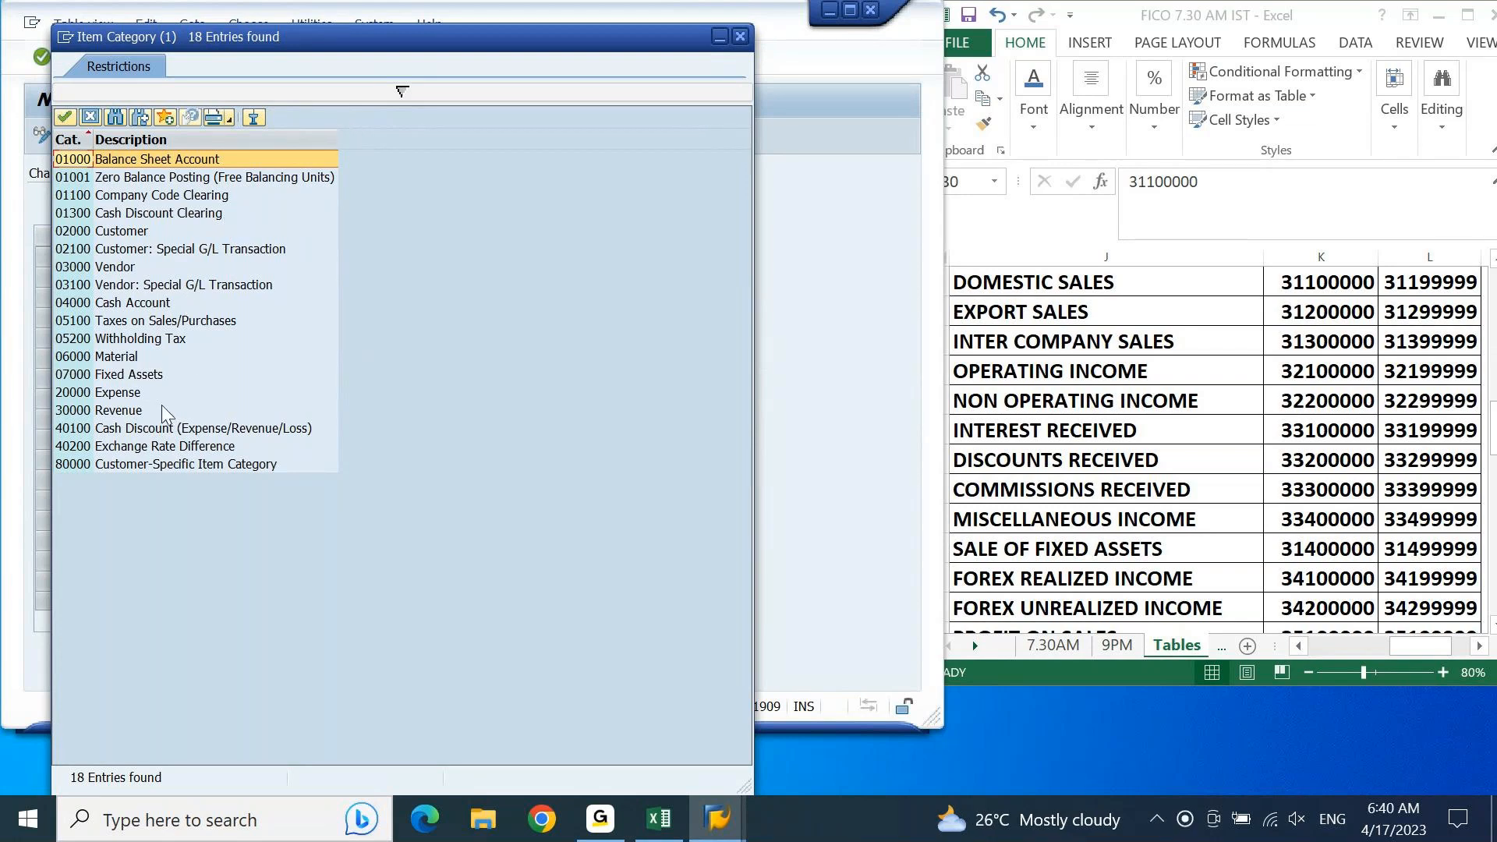
double_click(155, 431)
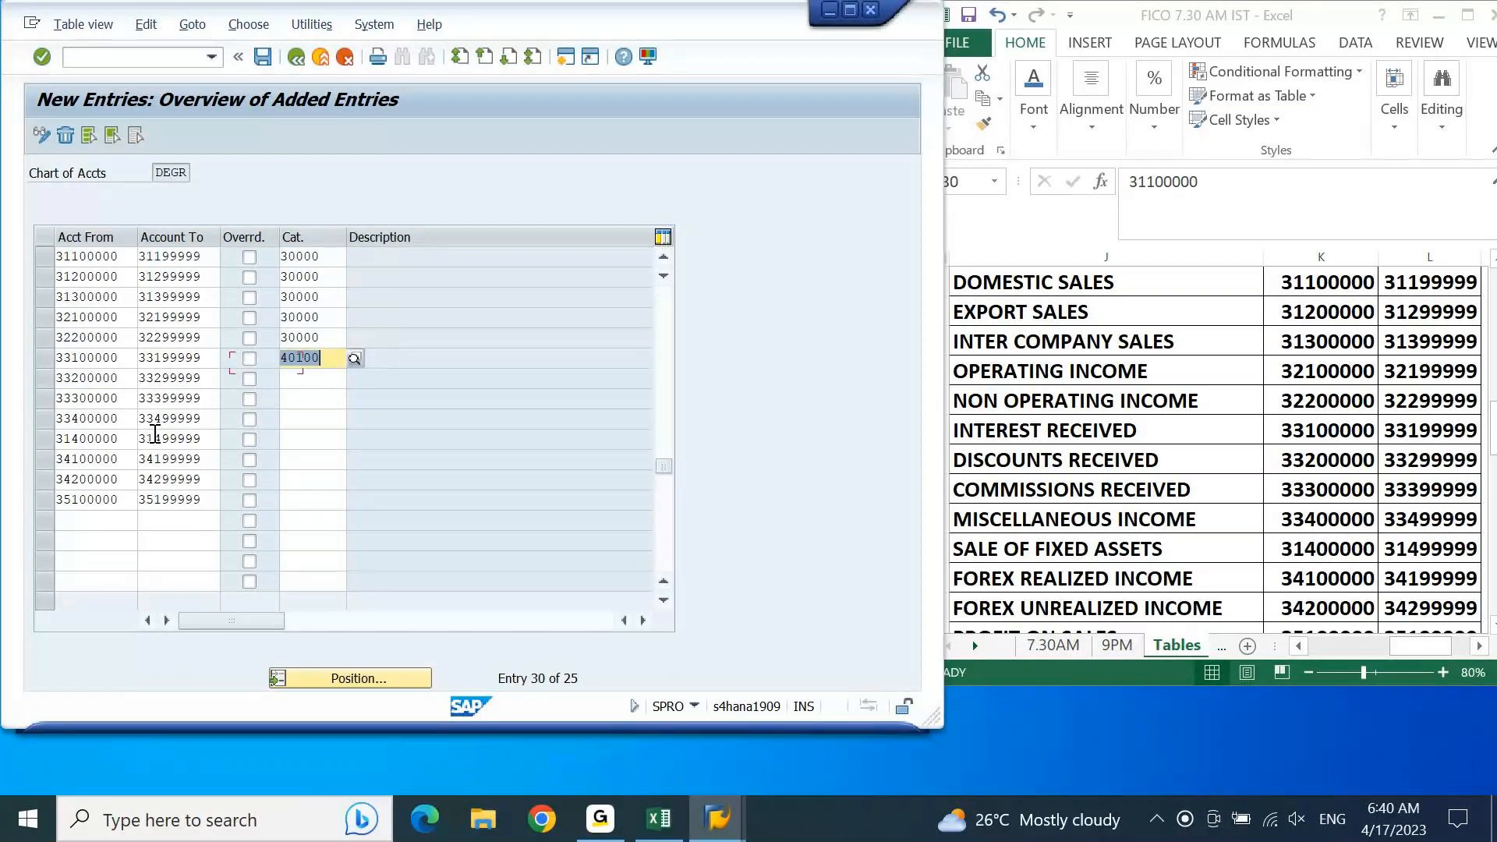
key("Down")
key("ctrl+v")
Step: Replace the item category of the interest received range 33100000–33199999 with 30000, copied from the non operating income row
key("Up")
key("Up")
key("ctrl+a")
key("ctrl+c")
key("Down")
key("ctrl+v")
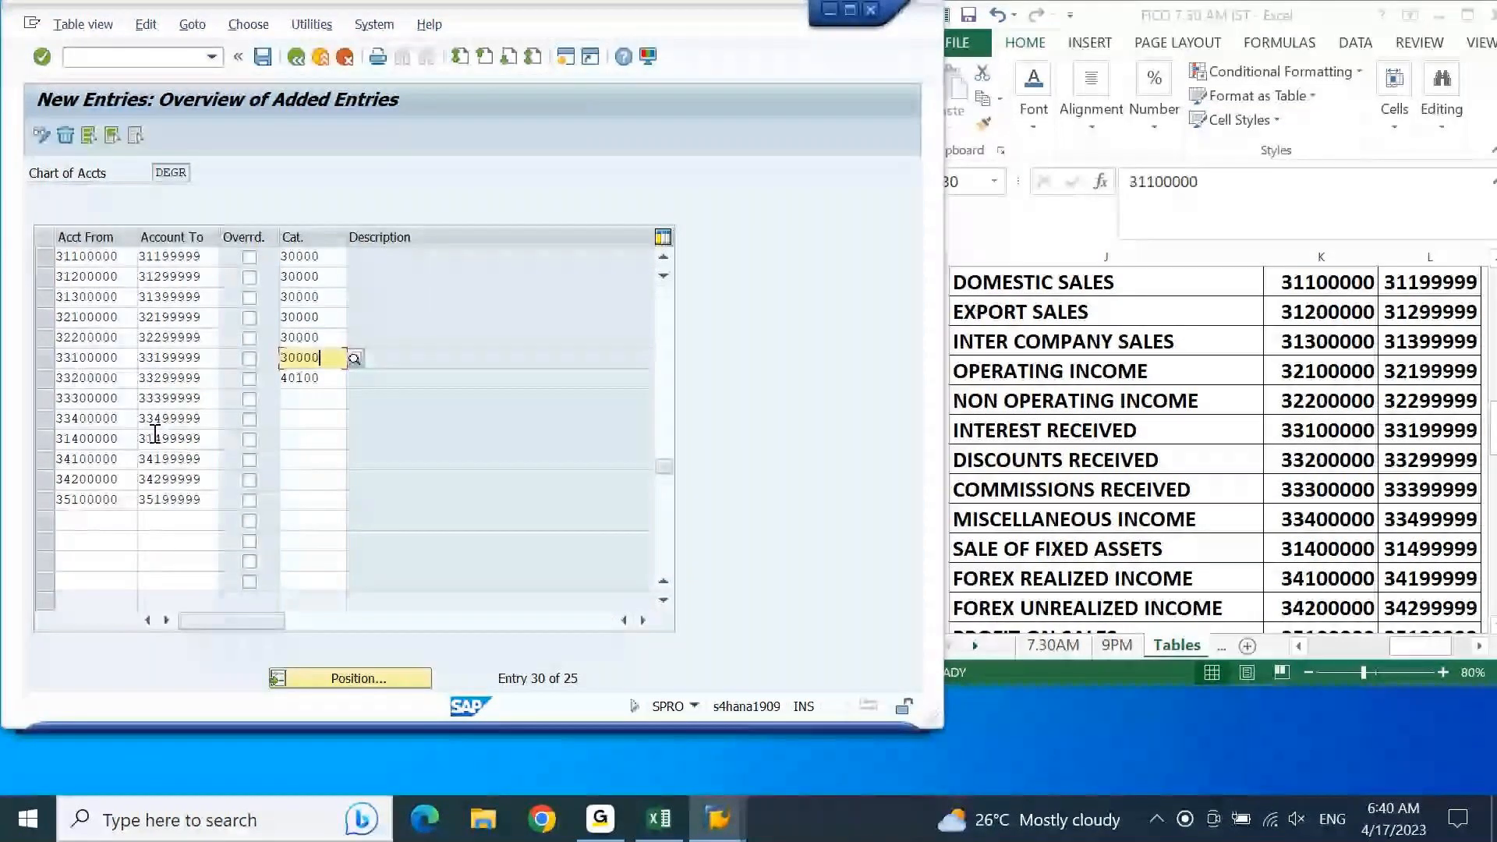
key("Return")
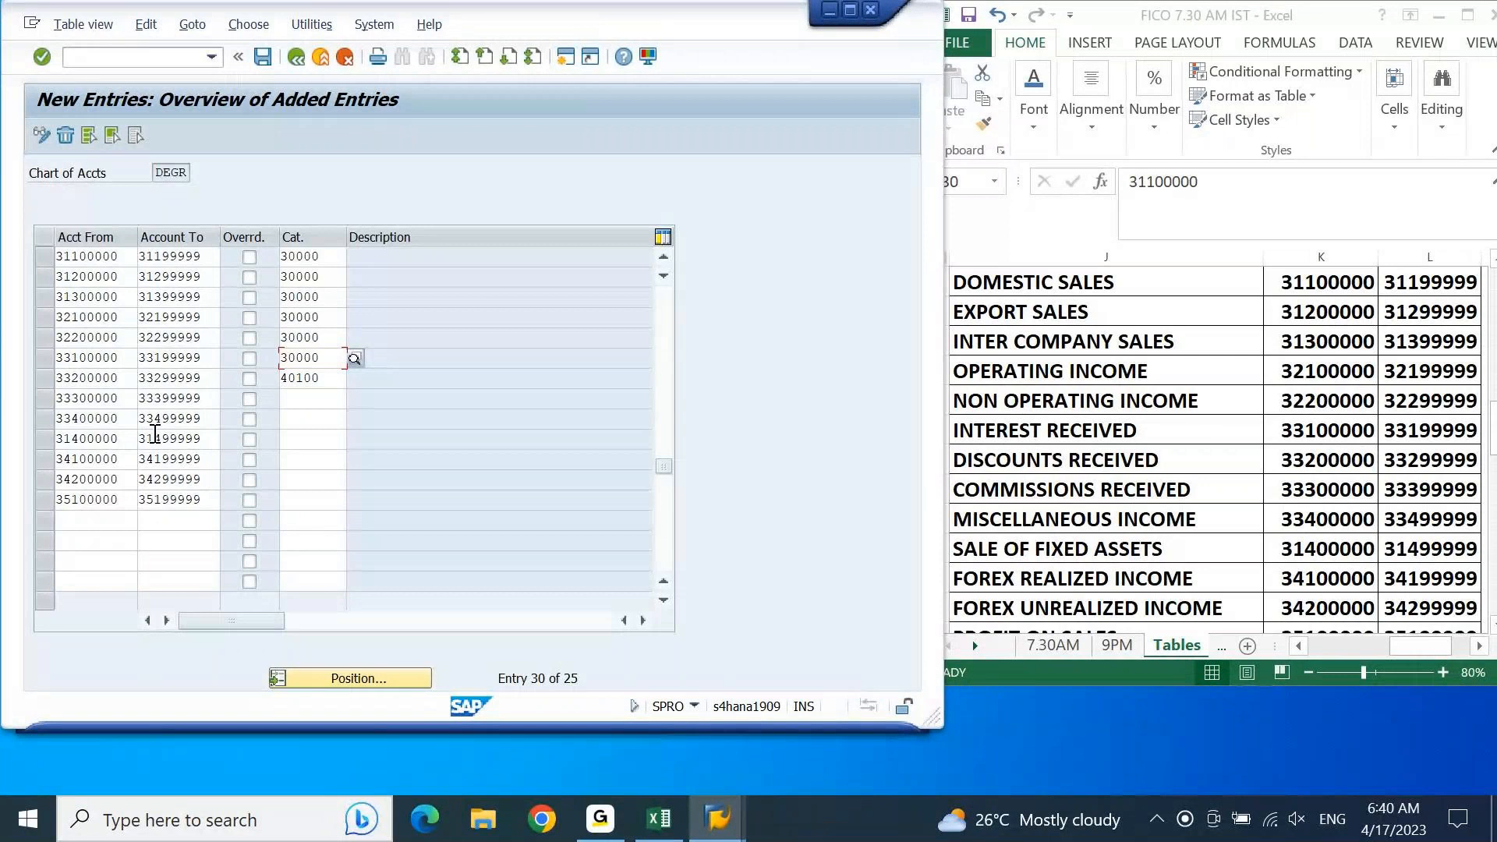
Step: Copy item category 30000 to the commissions received, miscellaneous income and sale of fixed assets ranges starting 33300000, 33400000 and 31400000
left_click(323, 398)
key("ctrl+v")
left_click(321, 421)
left_click(321, 420)
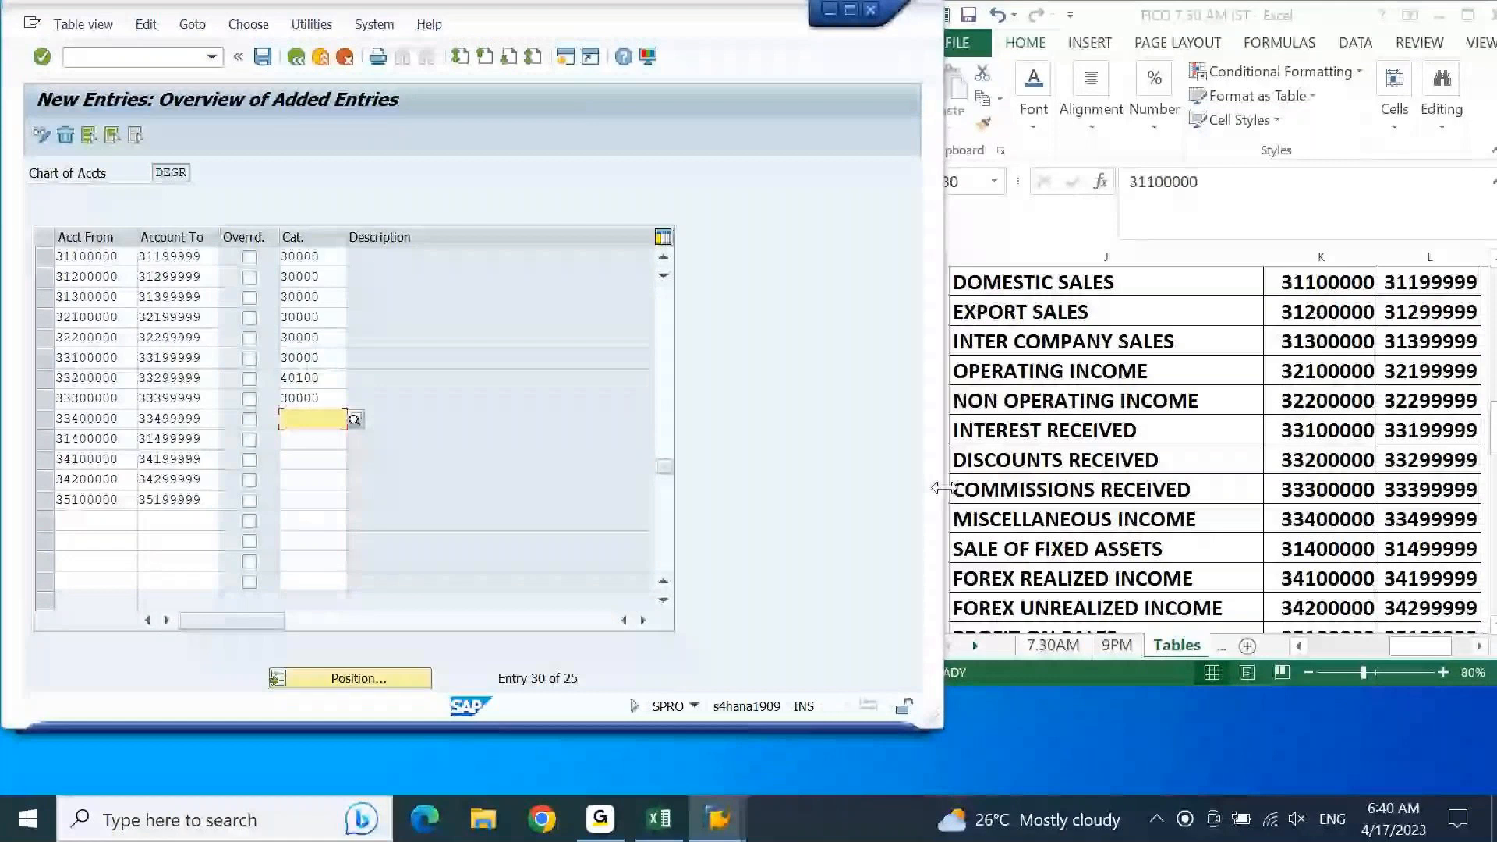
key("ctrl+v")
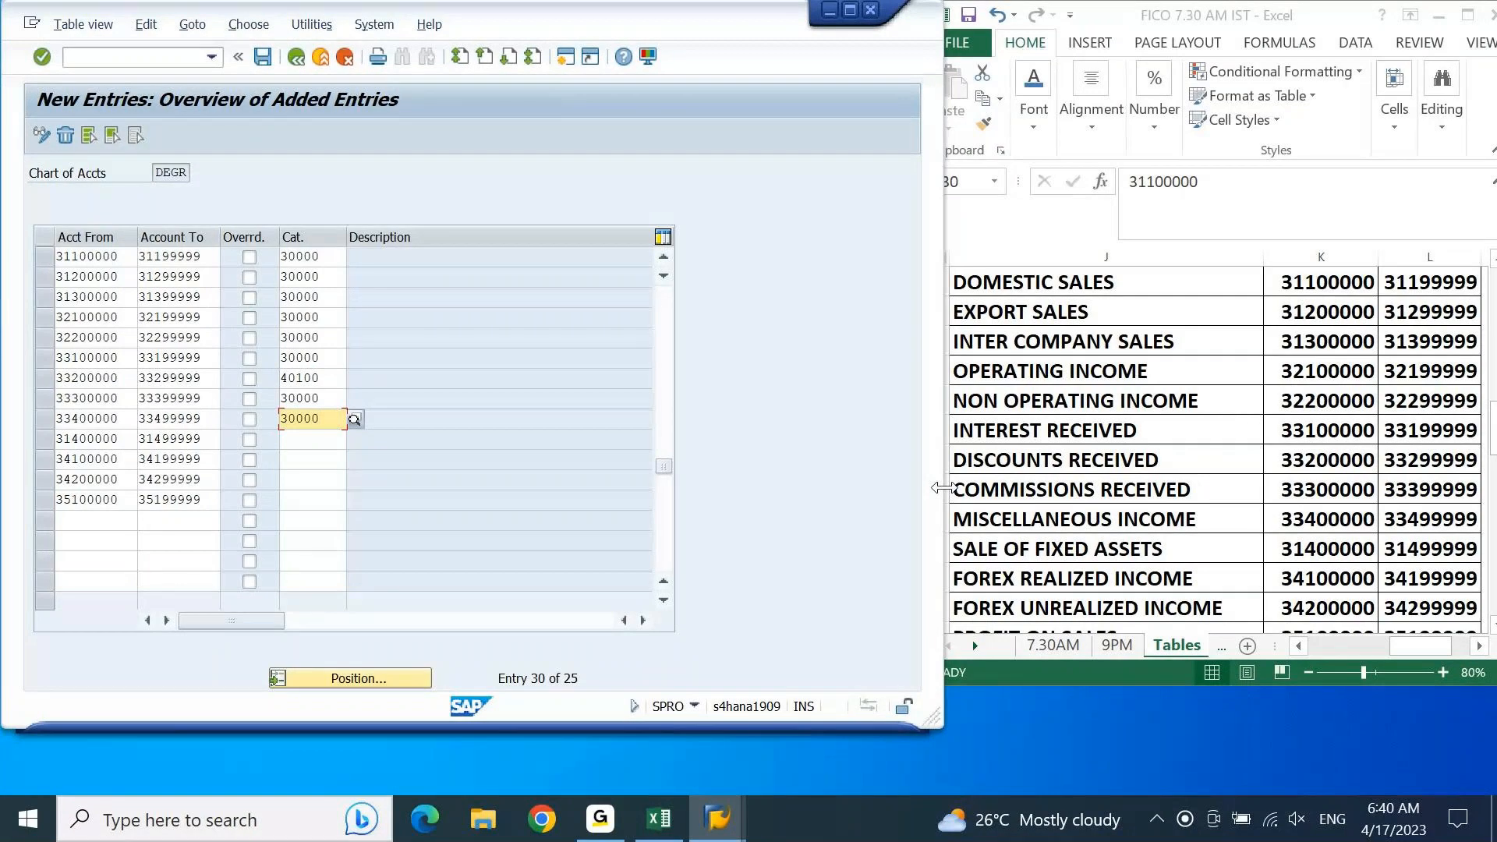
key("Down")
key("ctrl+v")
key("Down")
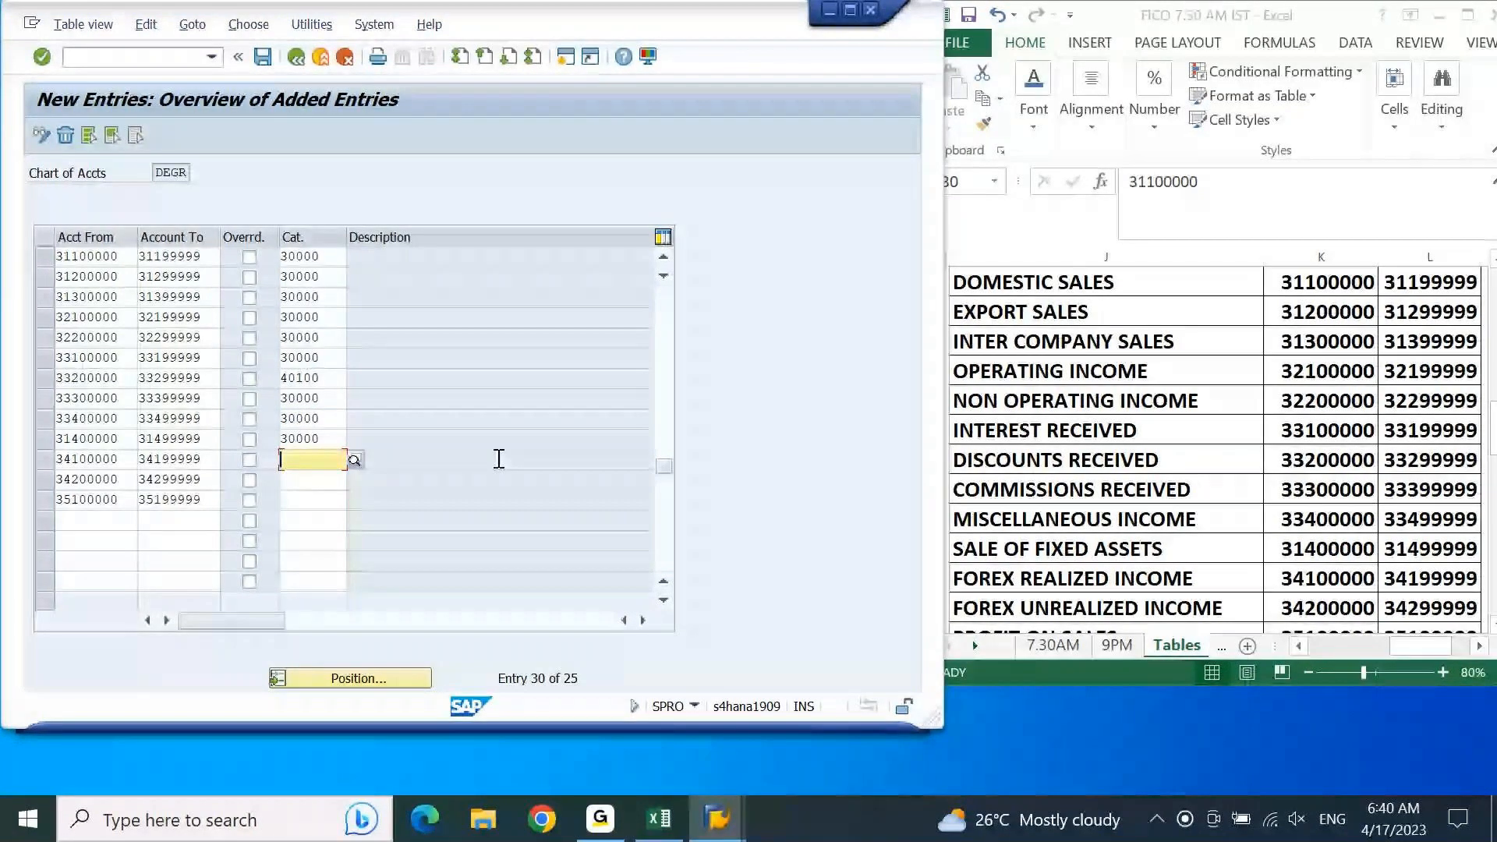
Step: Assign item category 40200 Exchange Rate Difference to the forex realized income range 34100000–34199999
left_click(354, 460)
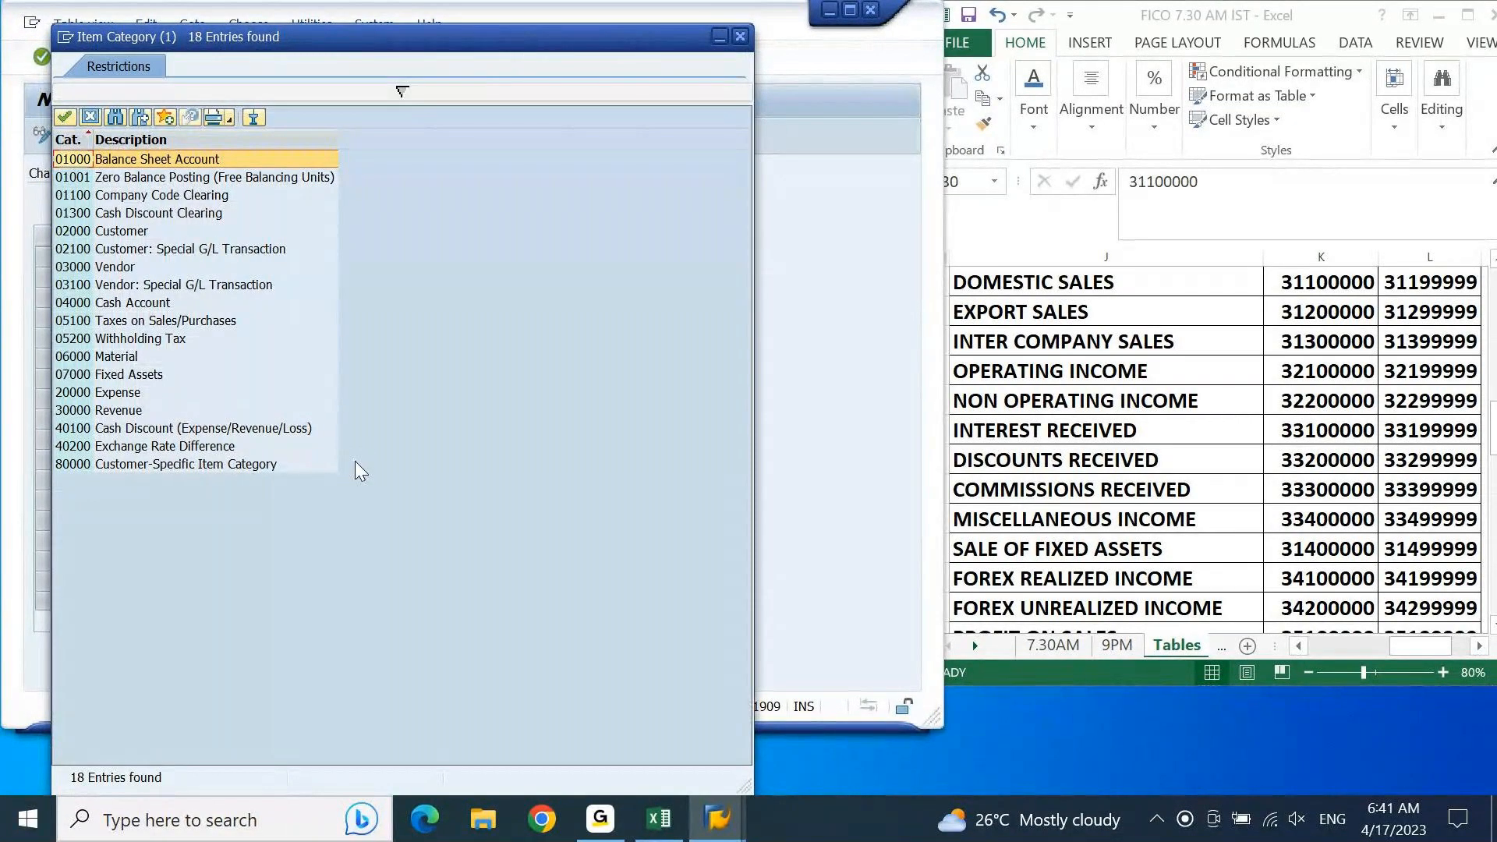
left_click(154, 452)
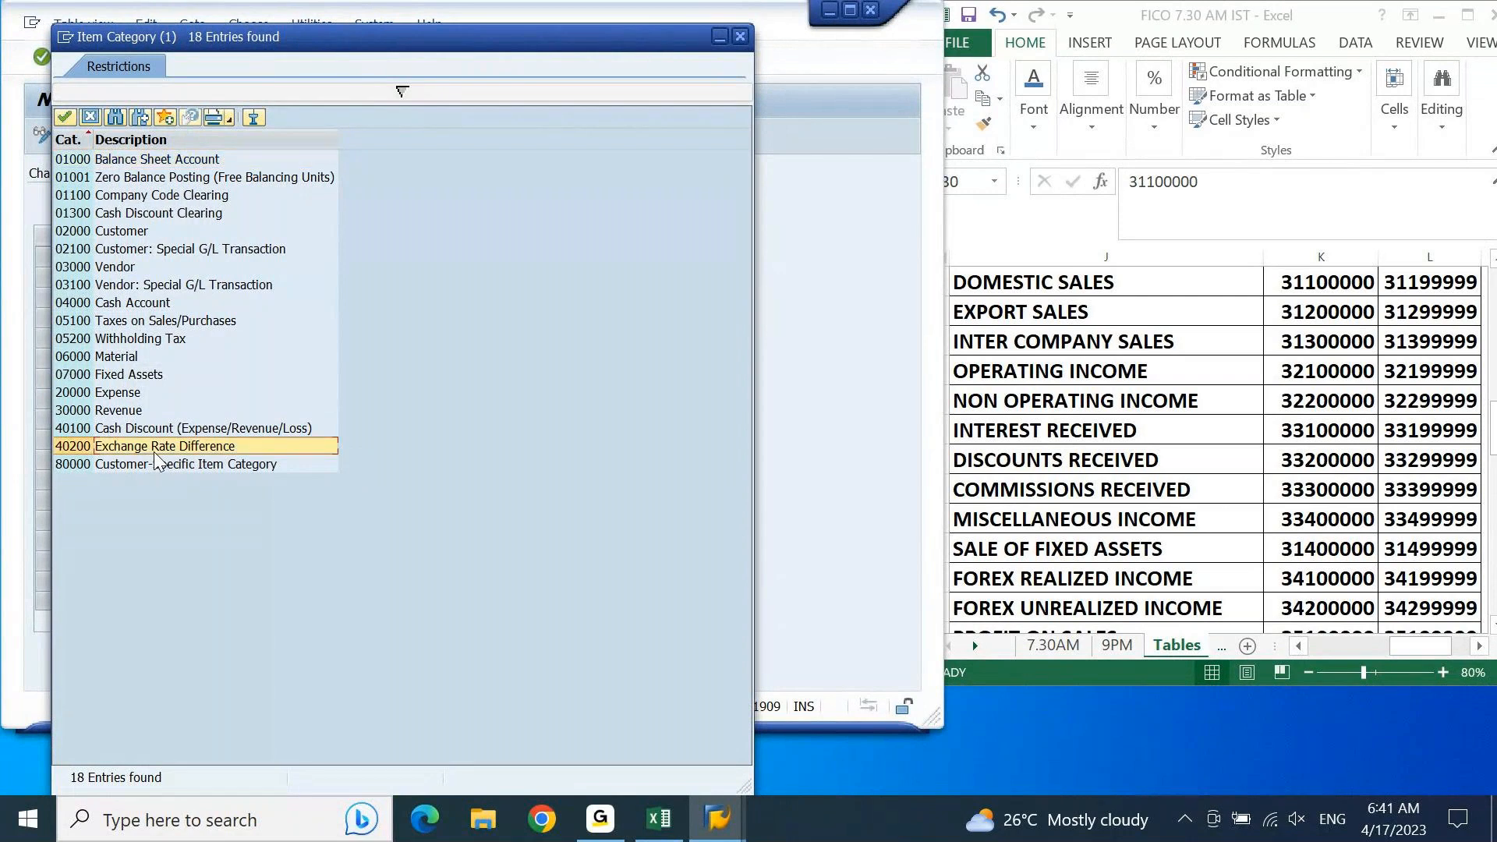
double_click(154, 452)
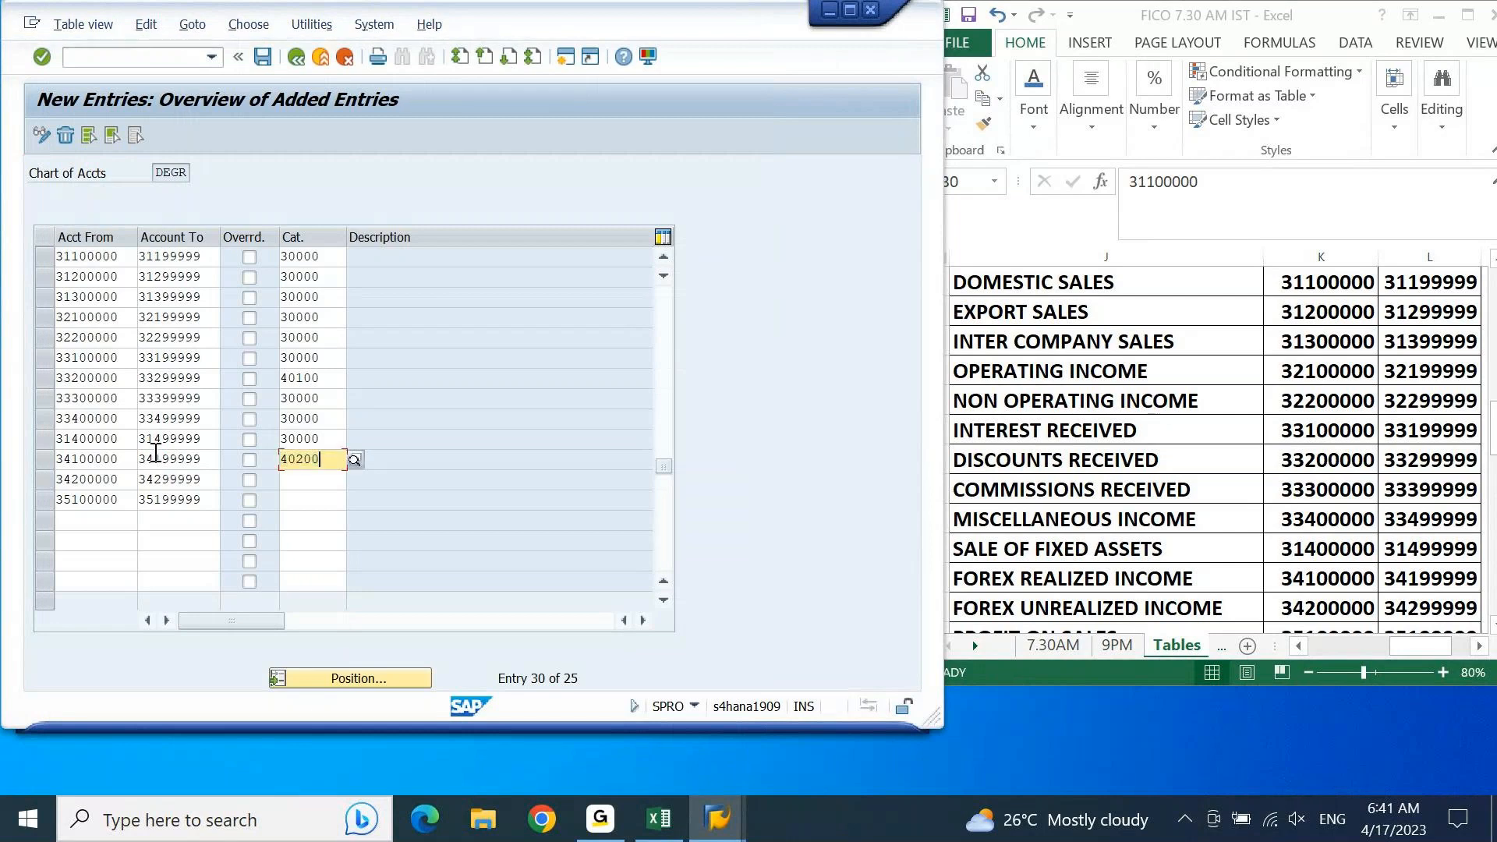
Step: Assign item category 40200 to the forex unrealized income range 34200000–34299999 and 30000 to the profit on sales range 35100000–35199999
key("Down")
key("ctrl+v")
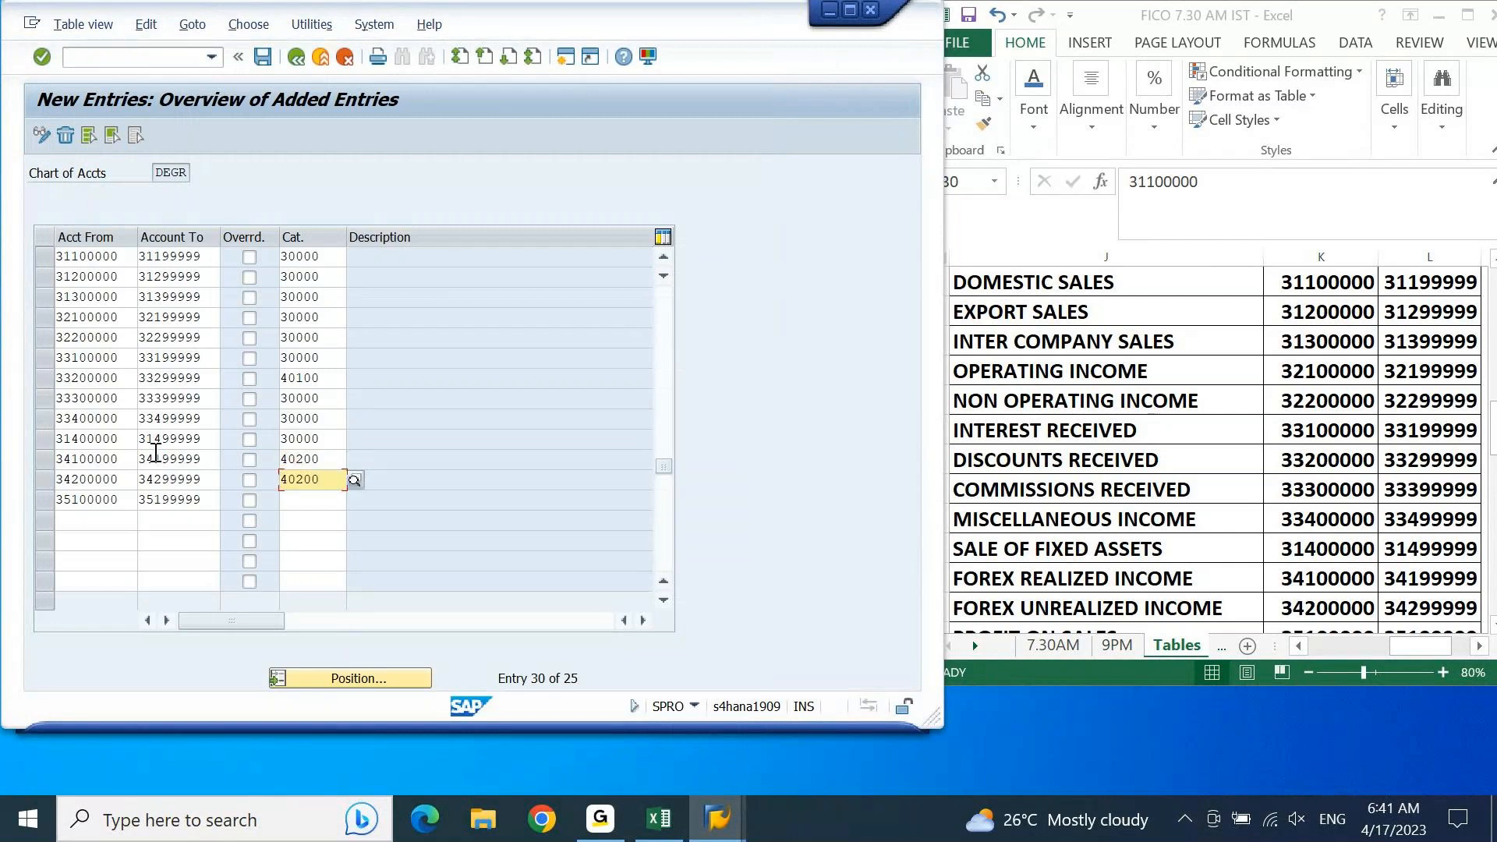
left_click(1093, 517)
key("Down")
key("Down")
key("Down")
key("Down")
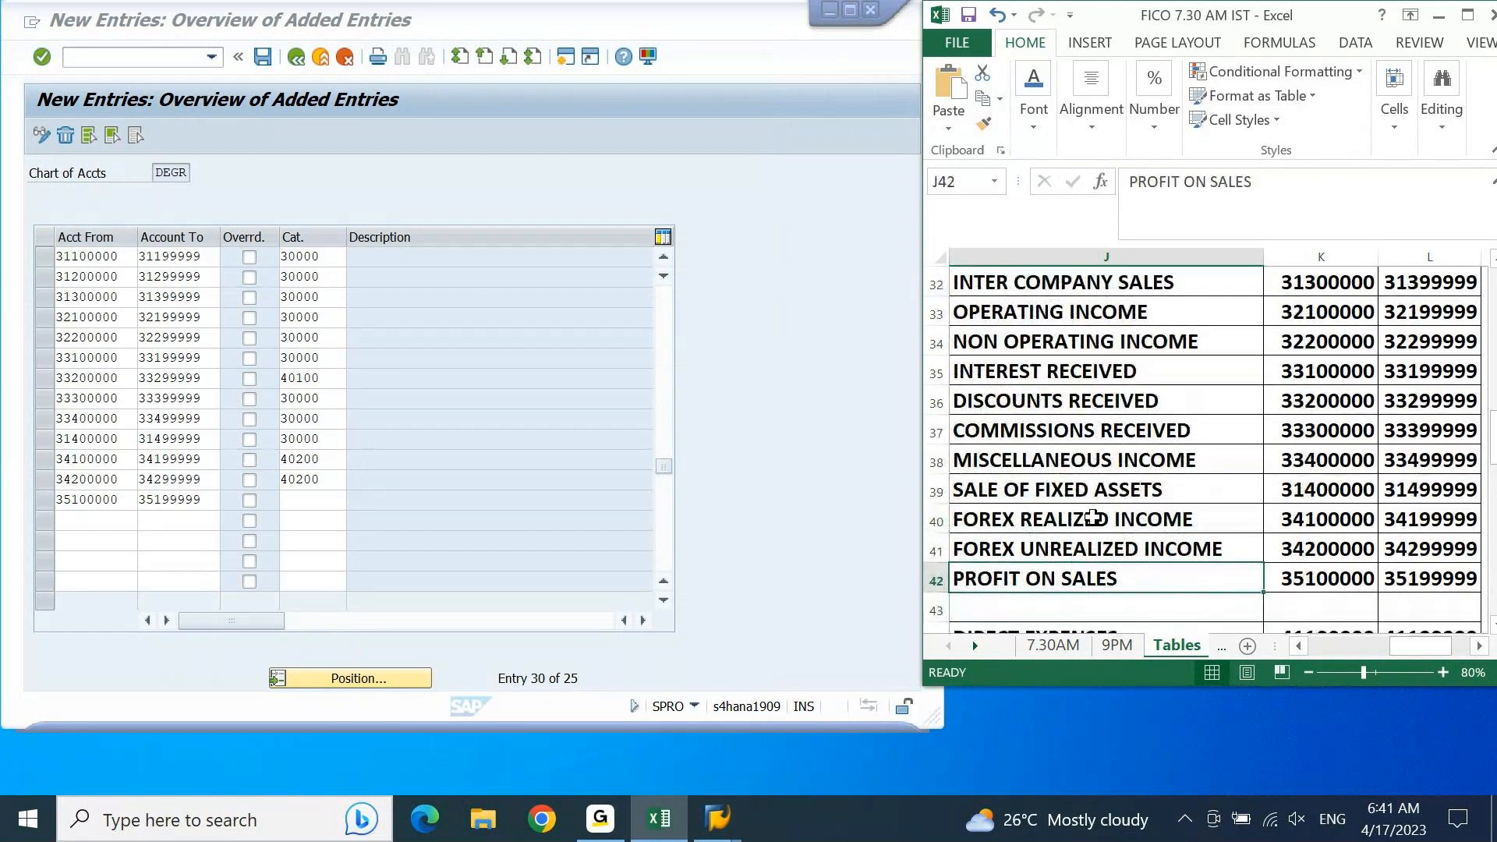
left_click(328, 398)
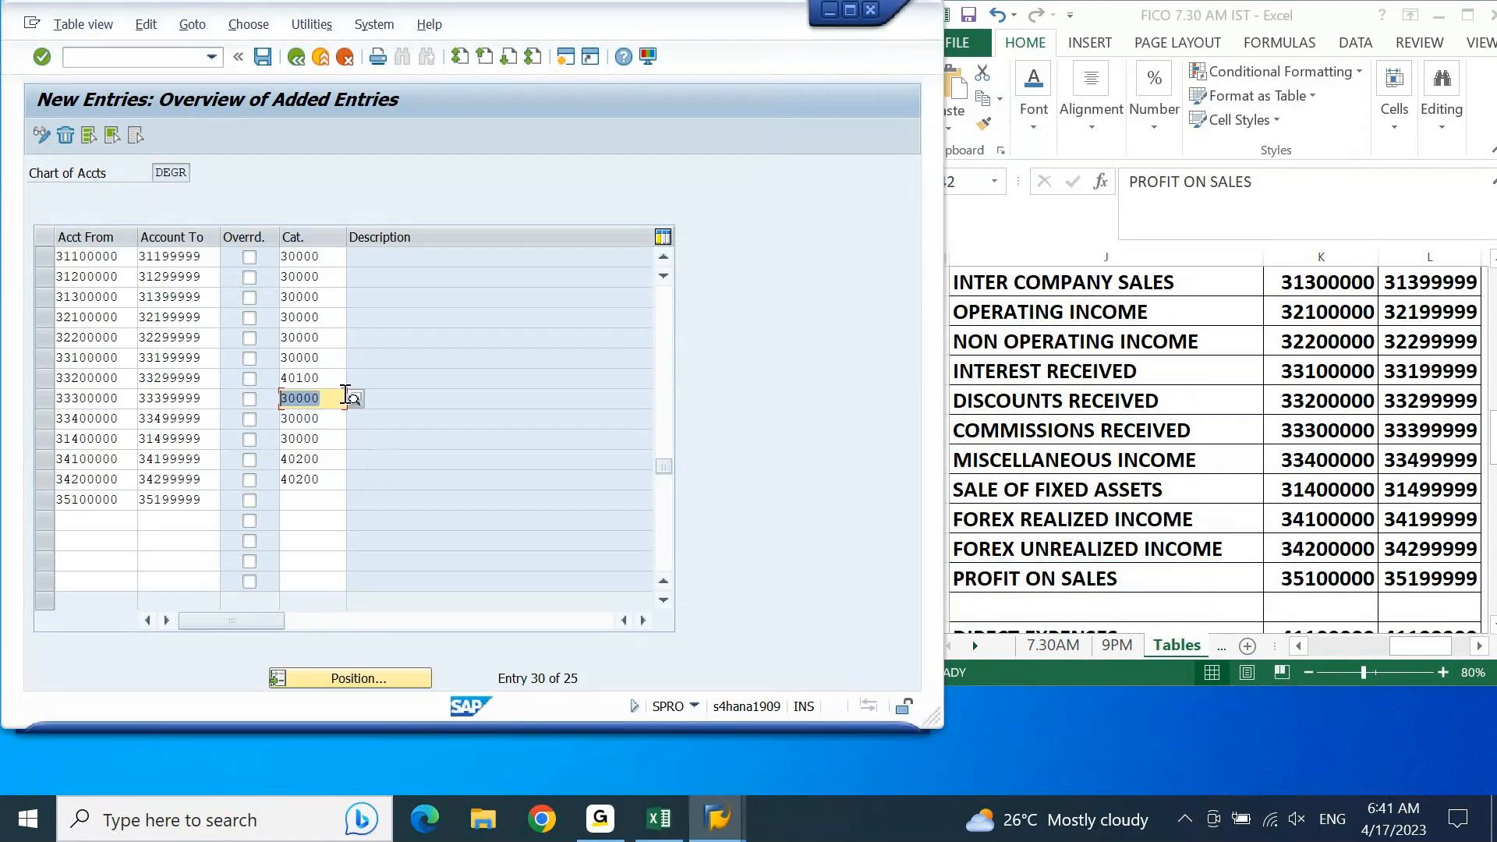
left_click(319, 499)
type("30000")
key("Return")
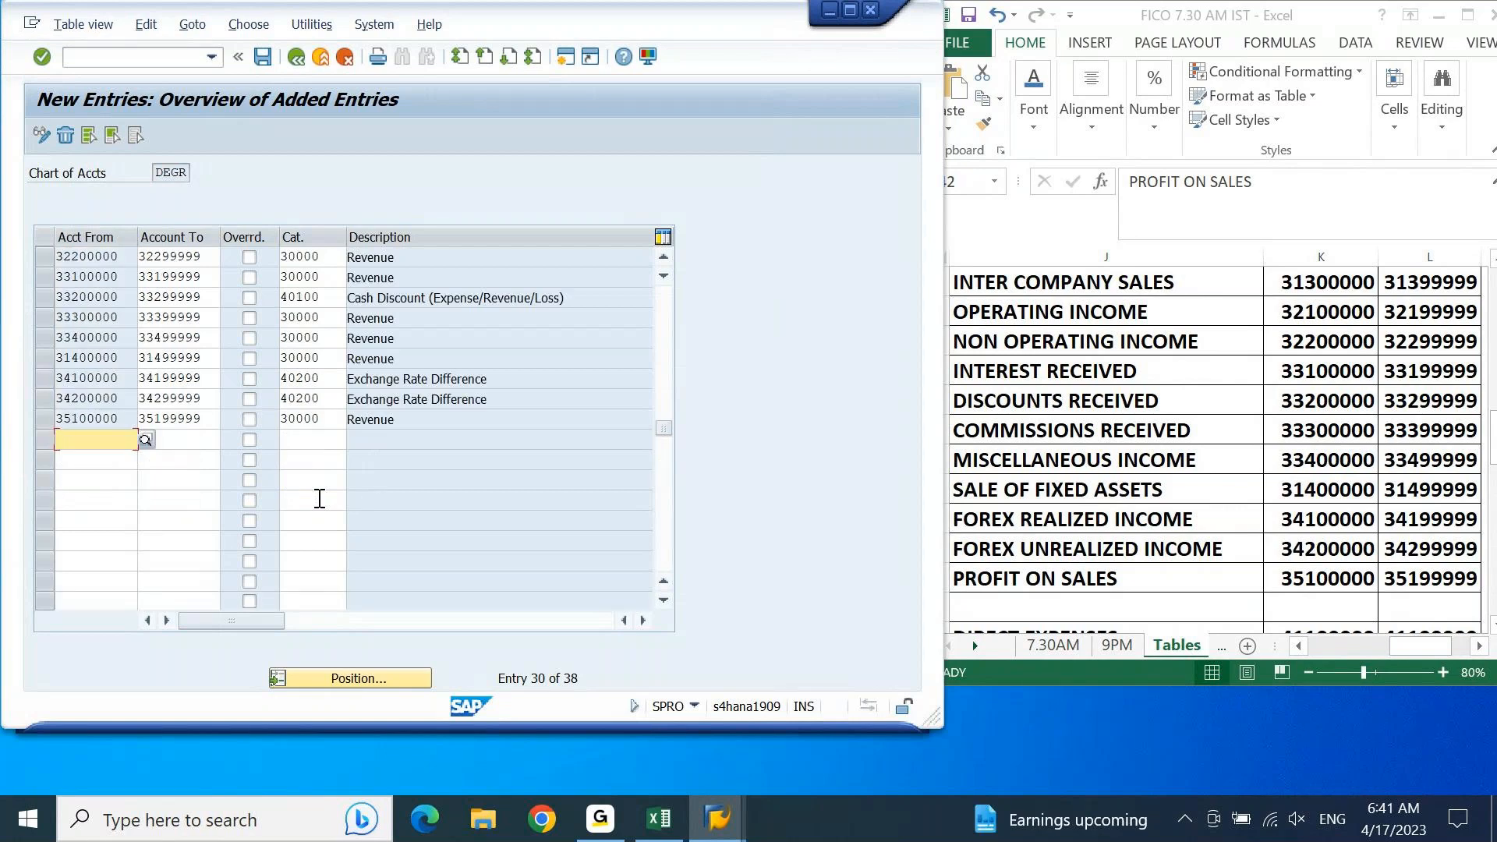
Step: Save the income range classifications and confirm the customizing changes
key("ctrl+s")
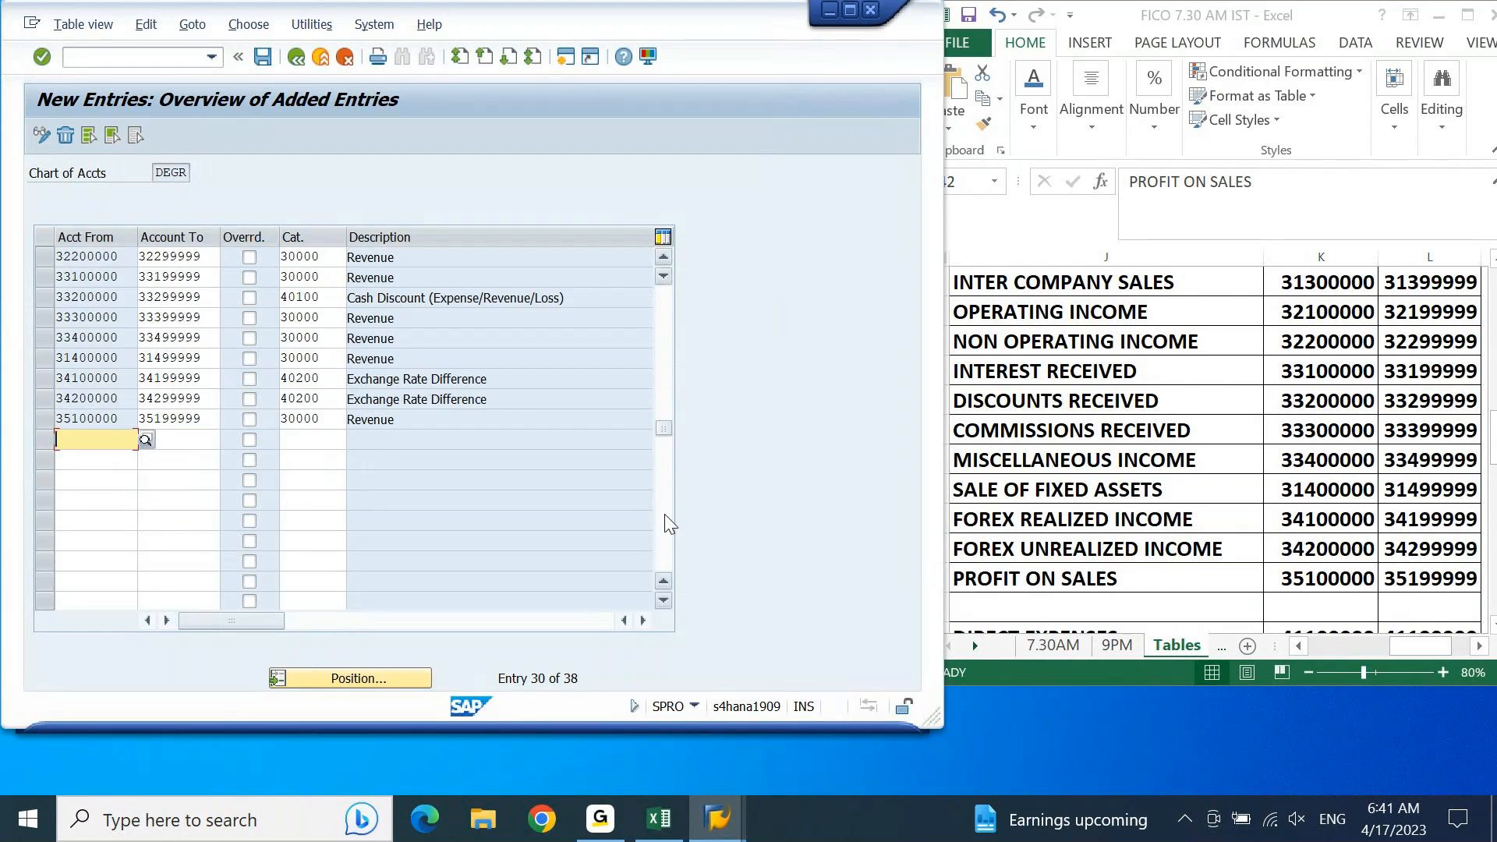
left_click(265, 58)
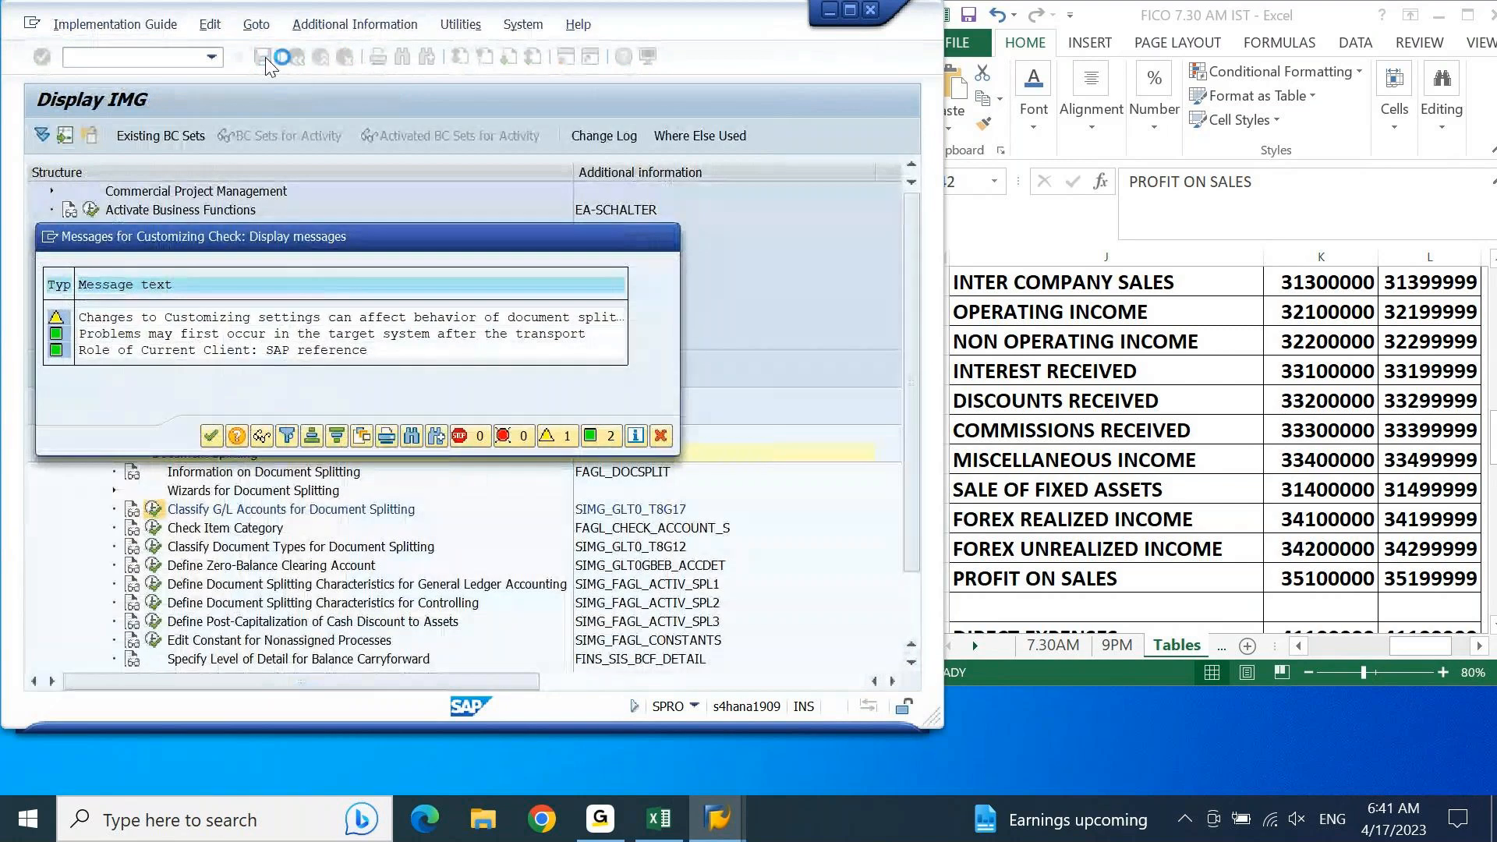
key("Return")
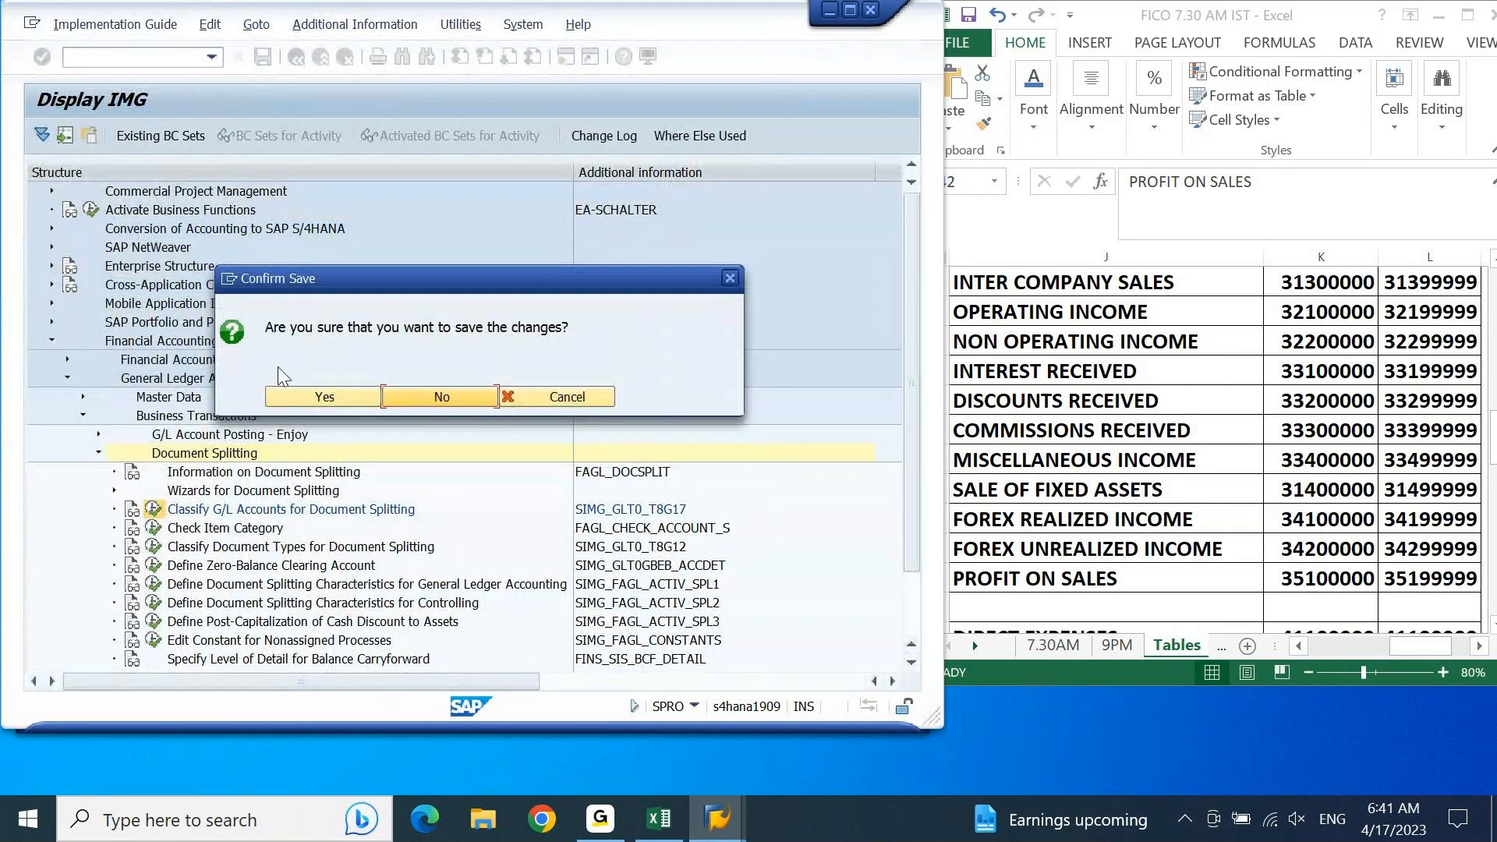
left_click(310, 399)
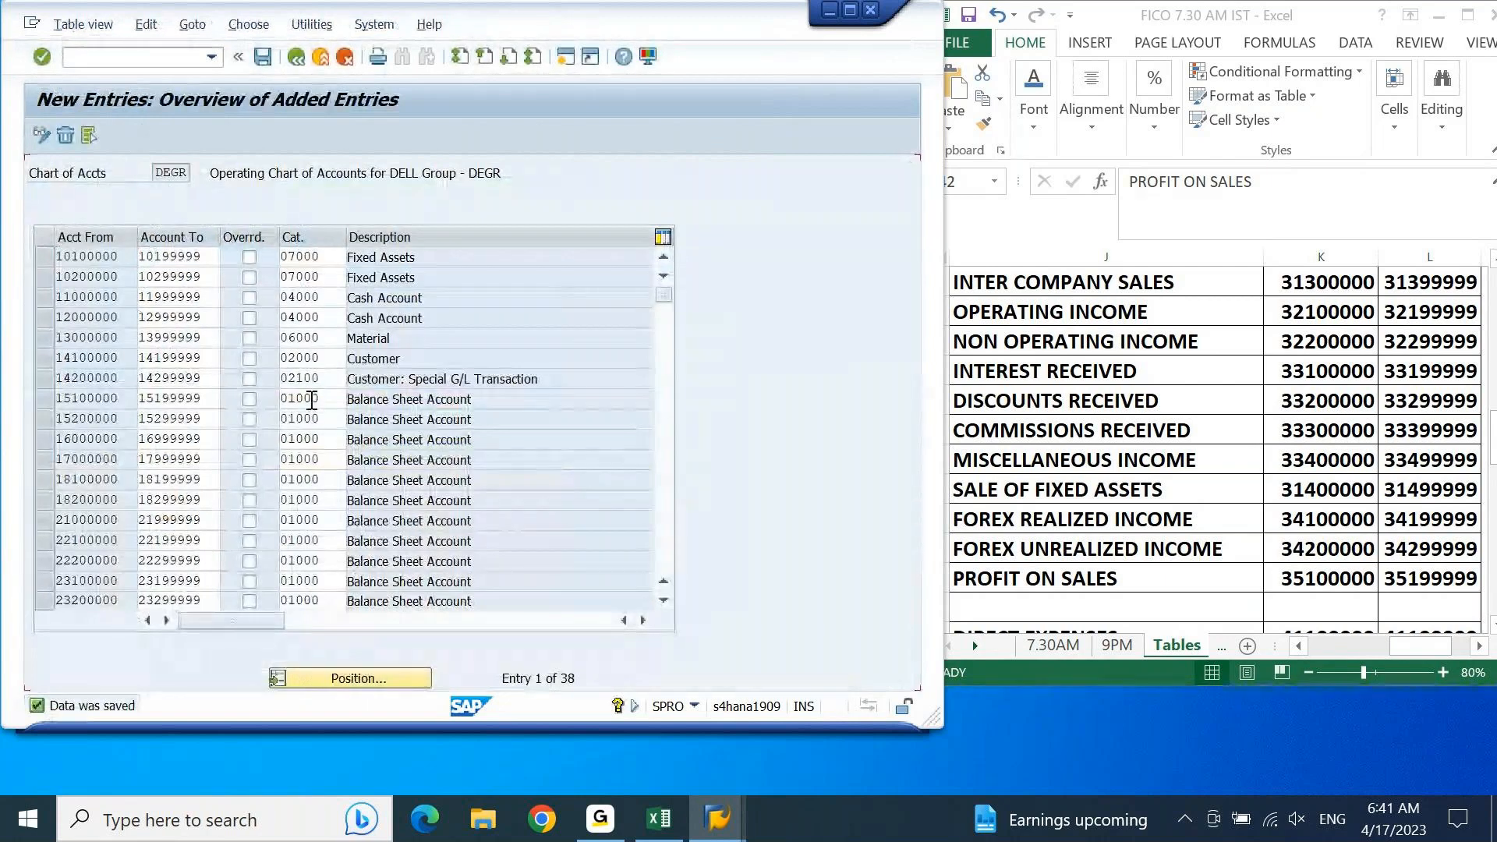
Step: Copy the expense account ranges starting with direct expenses 41100000–41199999 from the Excel sheet into empty rows of the new entries
key("Page_Down")
key("Page_Down")
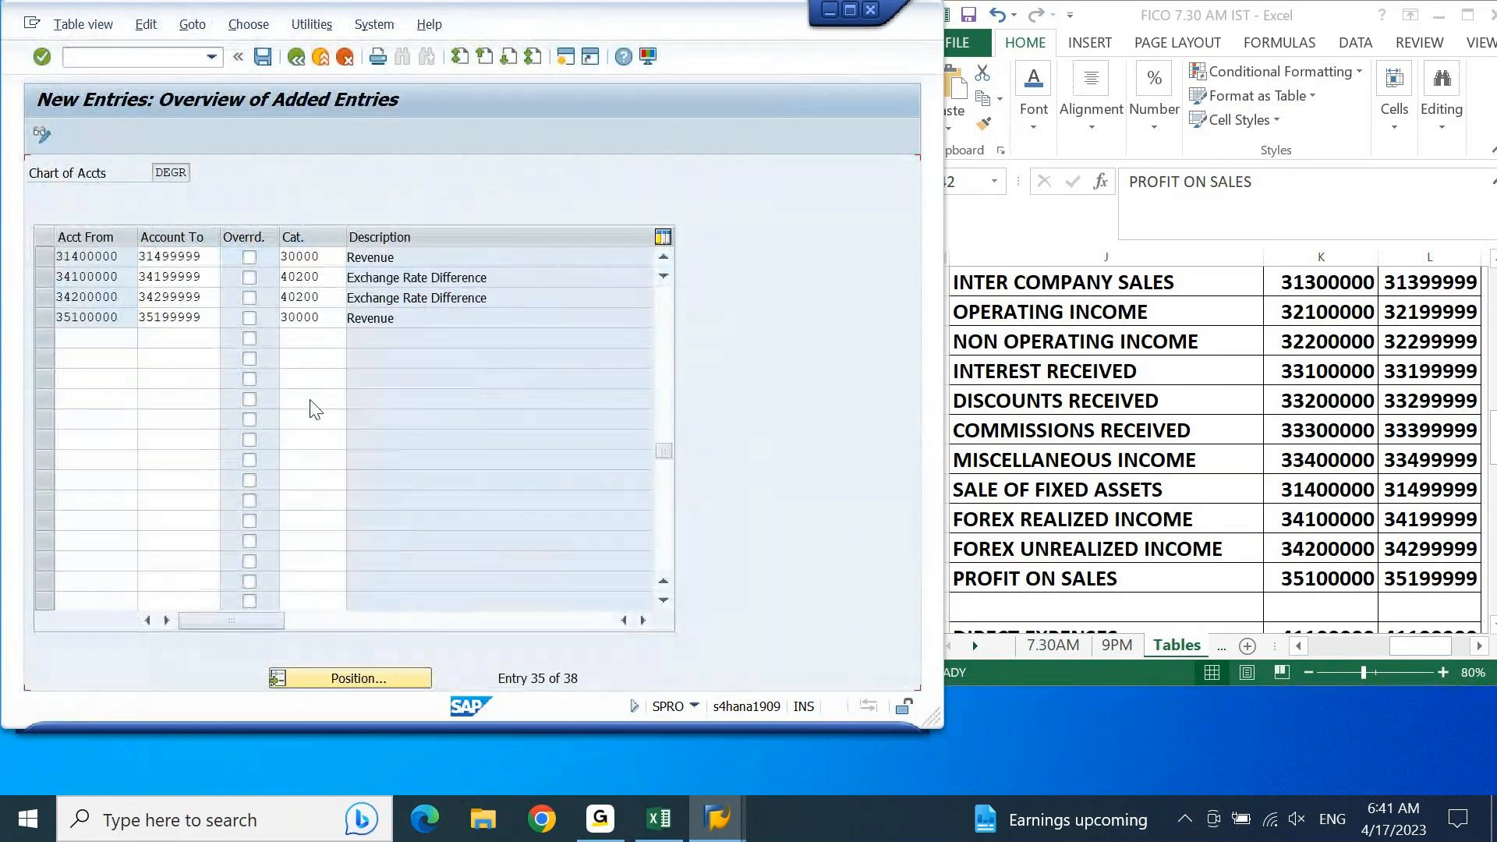
left_click(663, 601)
left_click(662, 600)
left_click(663, 600)
left_click(663, 600)
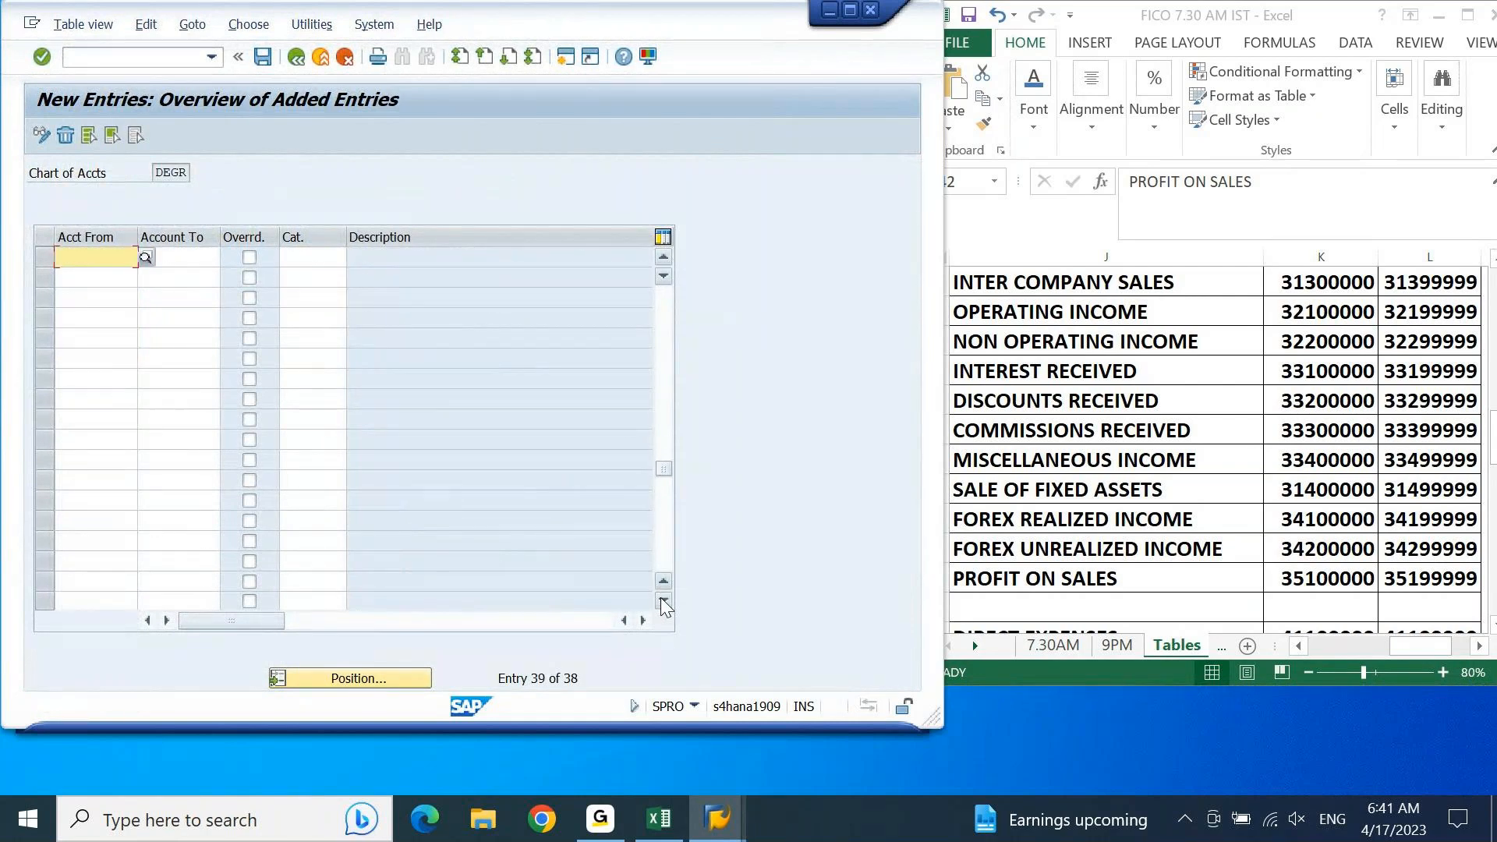
left_click(663, 601)
left_click(1122, 441)
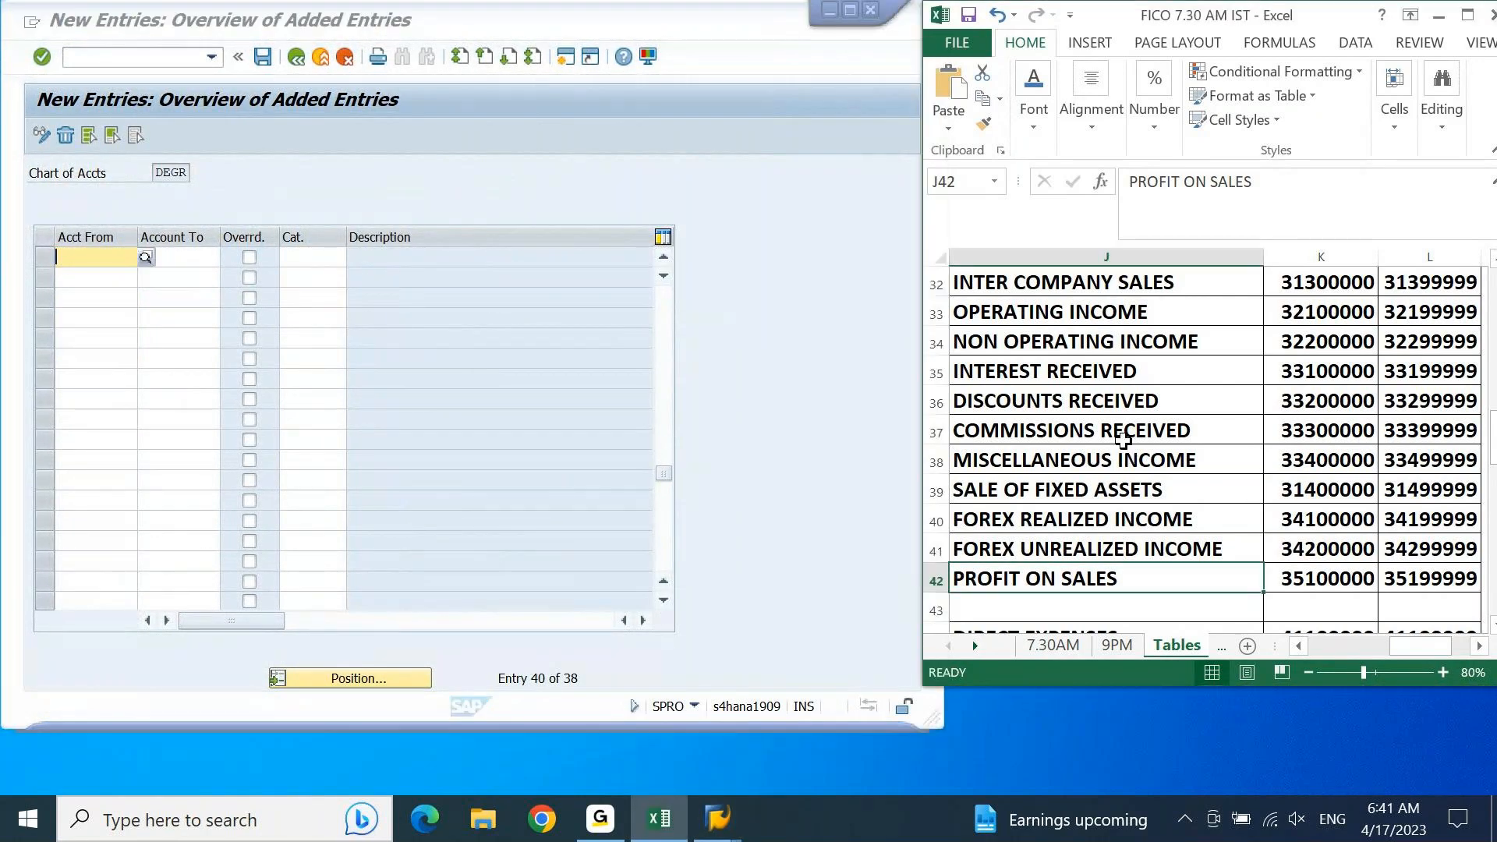
key("Down")
key("Down")
key("Right")
key("Right")
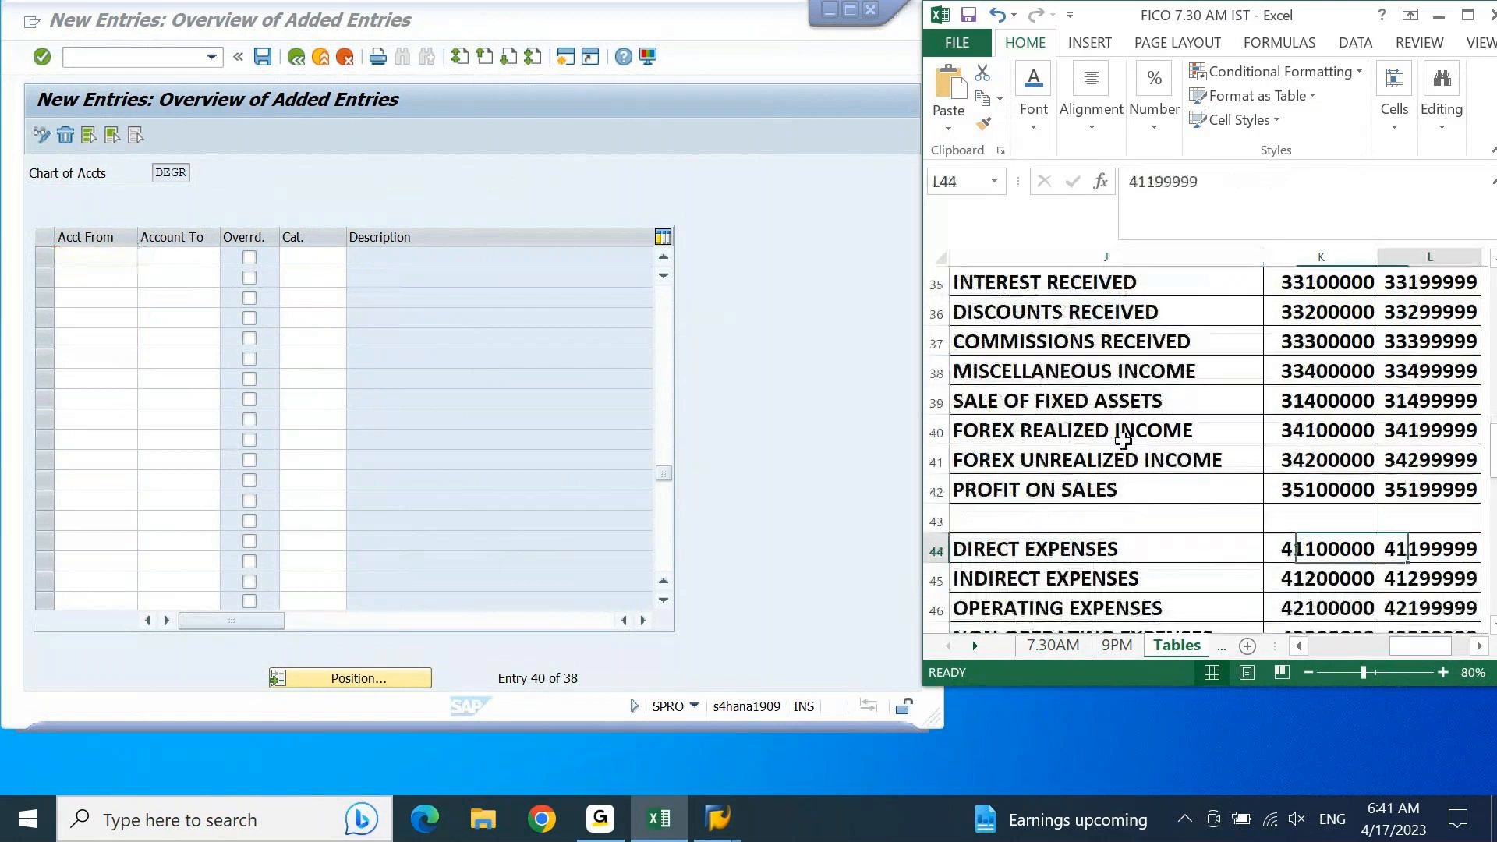
key("Right")
key("Left")
key("Left")
key("shift+Right")
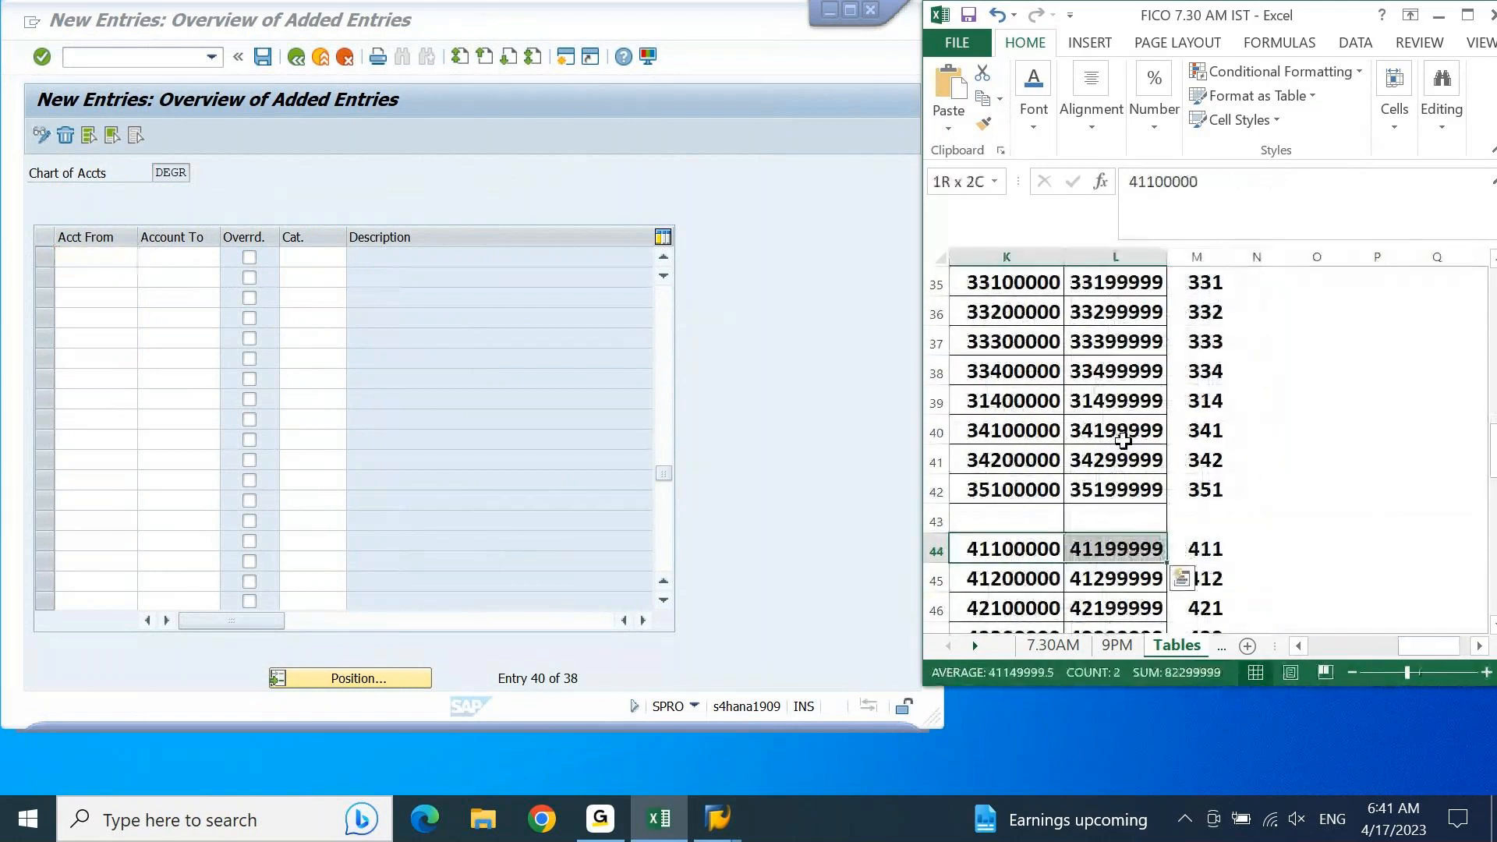
key("ctrl+shift+Down")
key("ctrl+c")
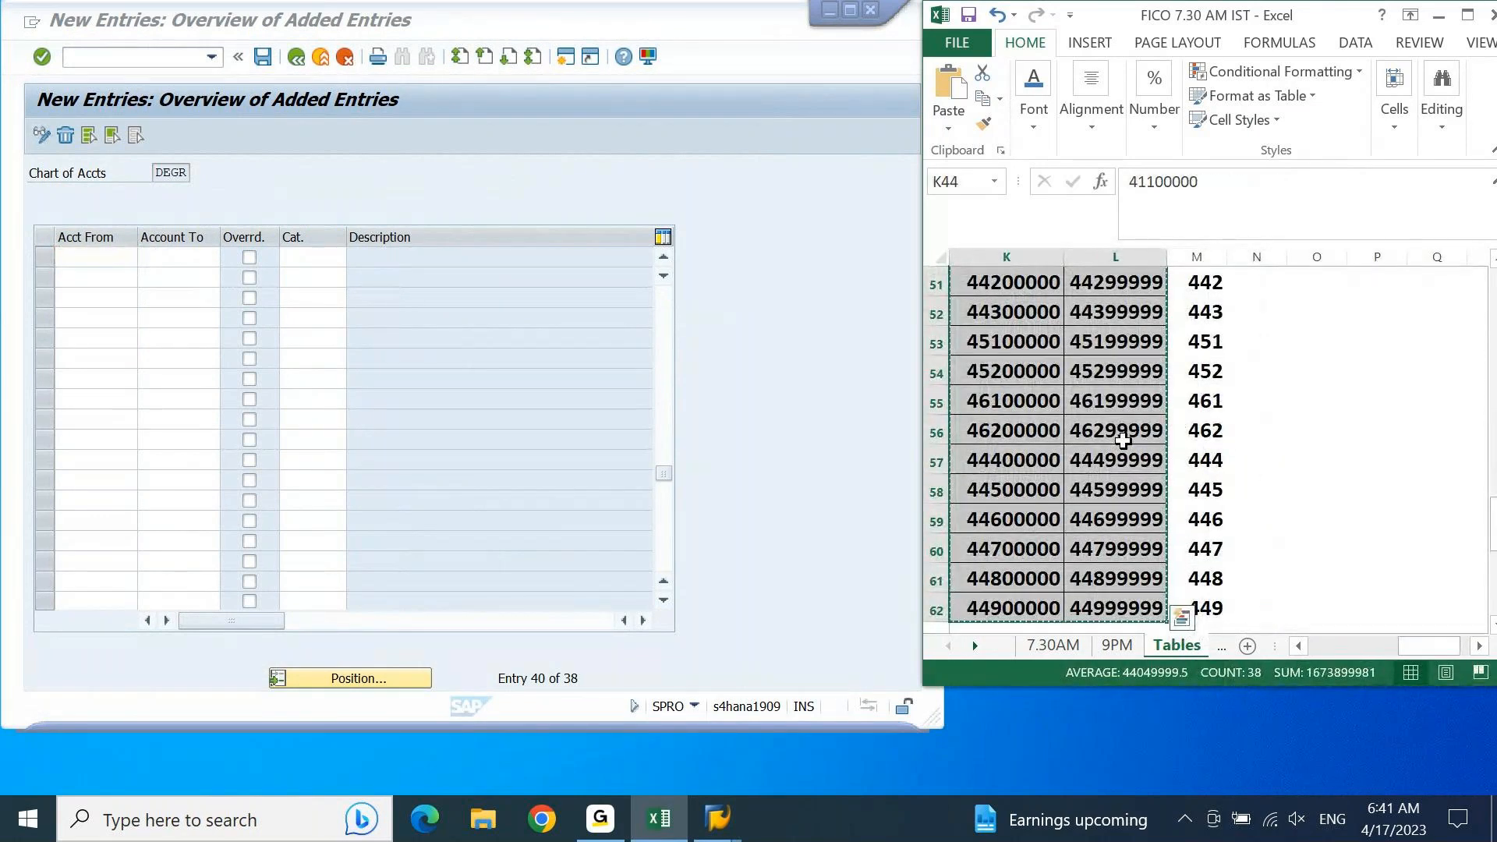
left_click(127, 257)
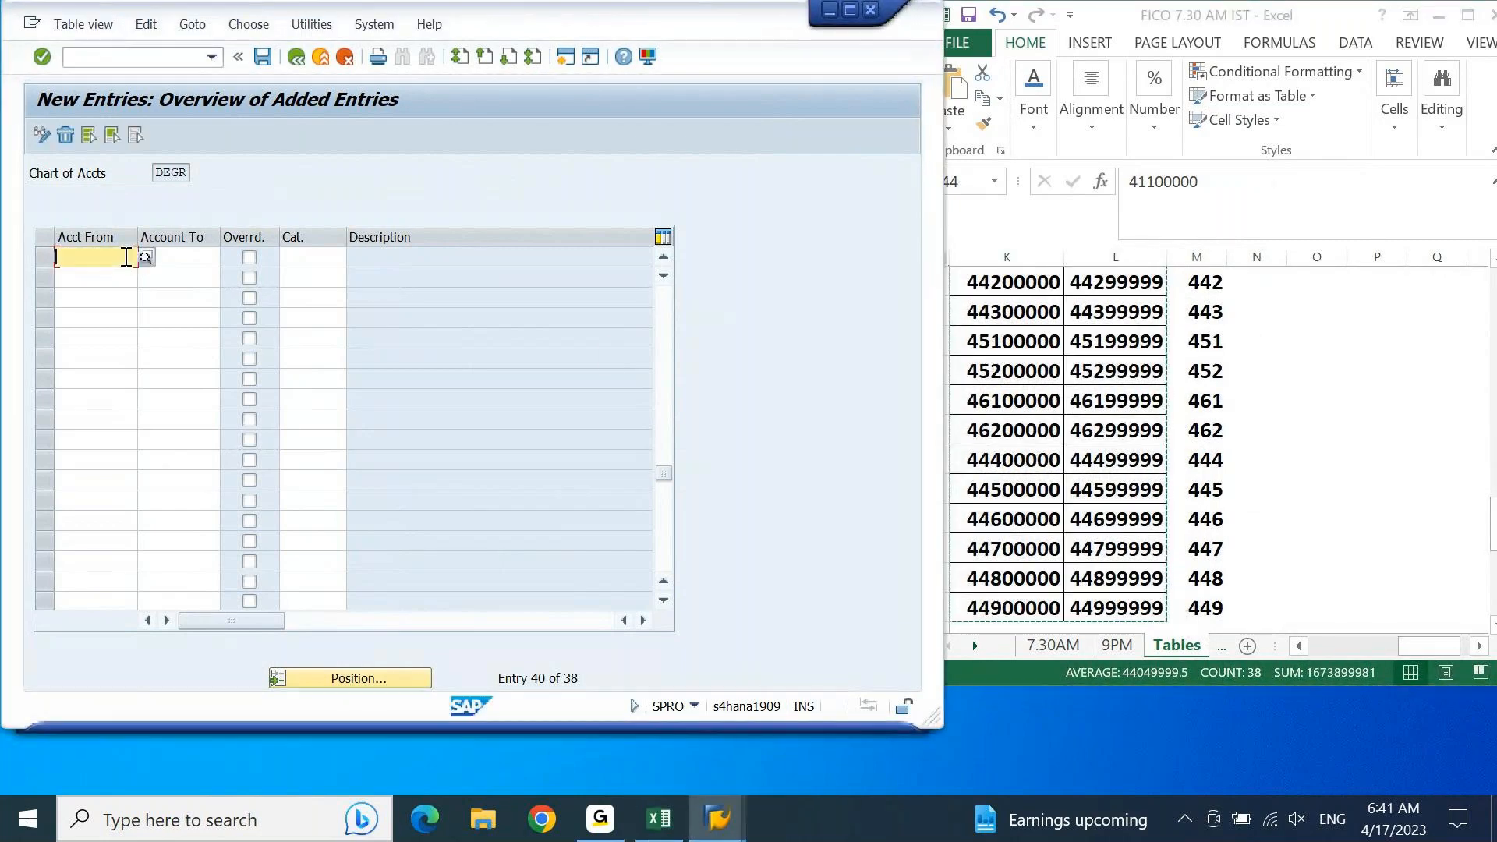
key("ctrl+v")
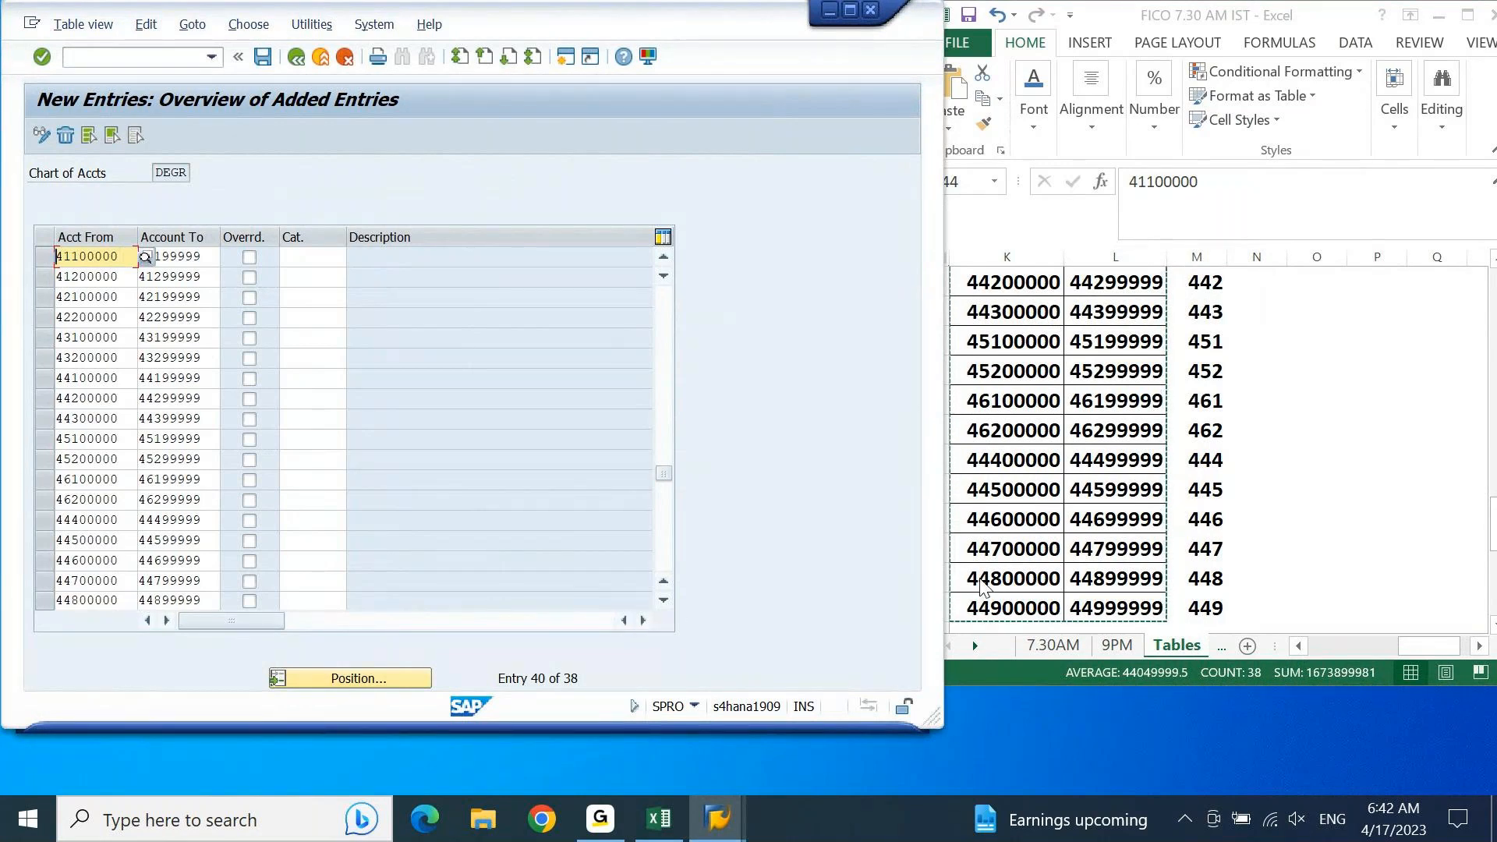
Step: Copy the advertisement expenses range 44900000–44999999 from Excel into the empty row after the range 44800000–44899999
left_click(1016, 577)
key("Down")
key("ctrl+Down")
key("shift+Right")
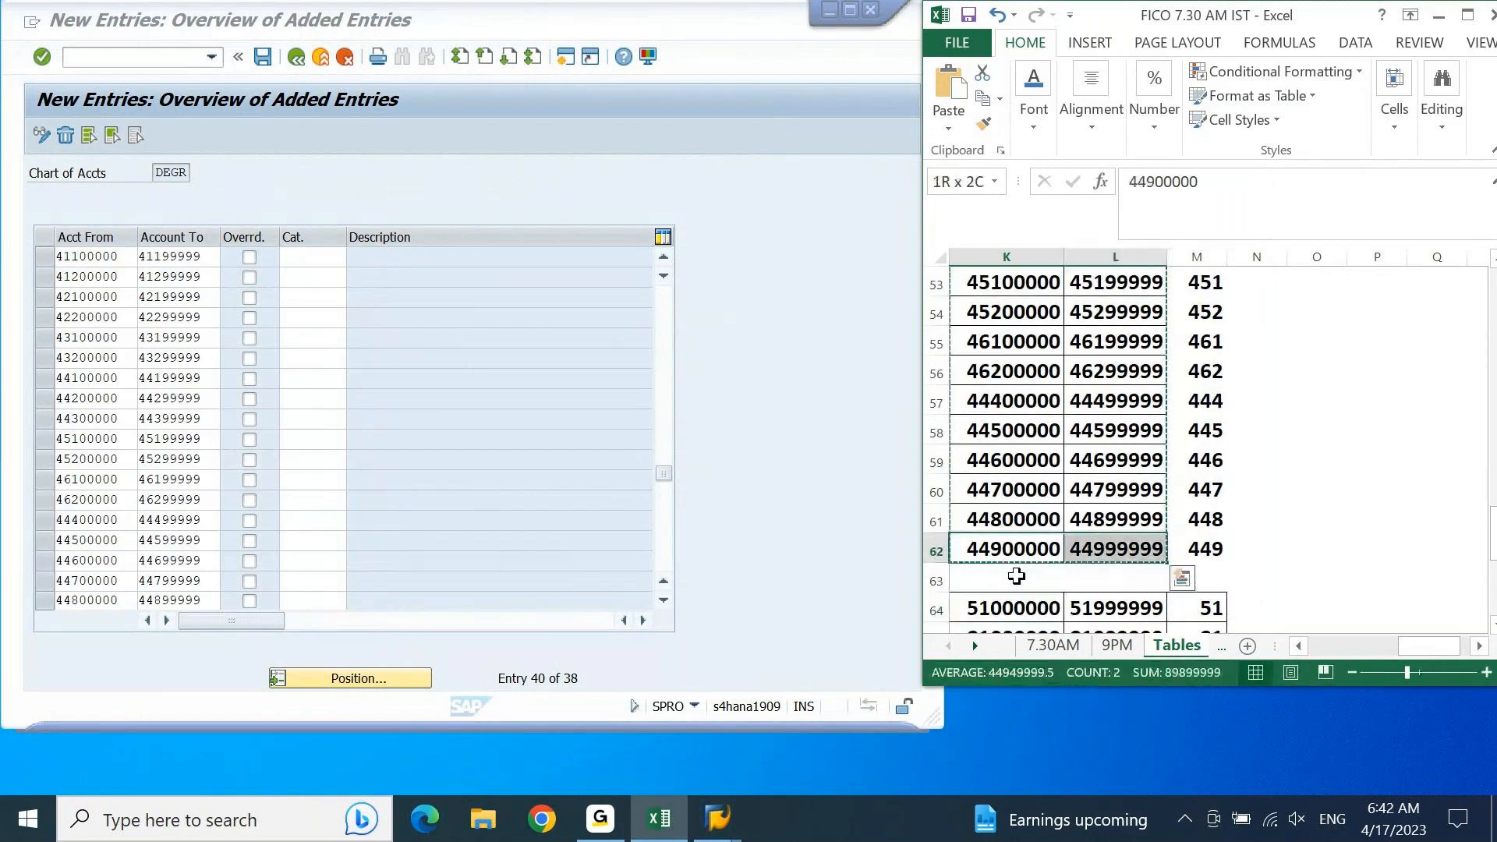
key("ctrl+c")
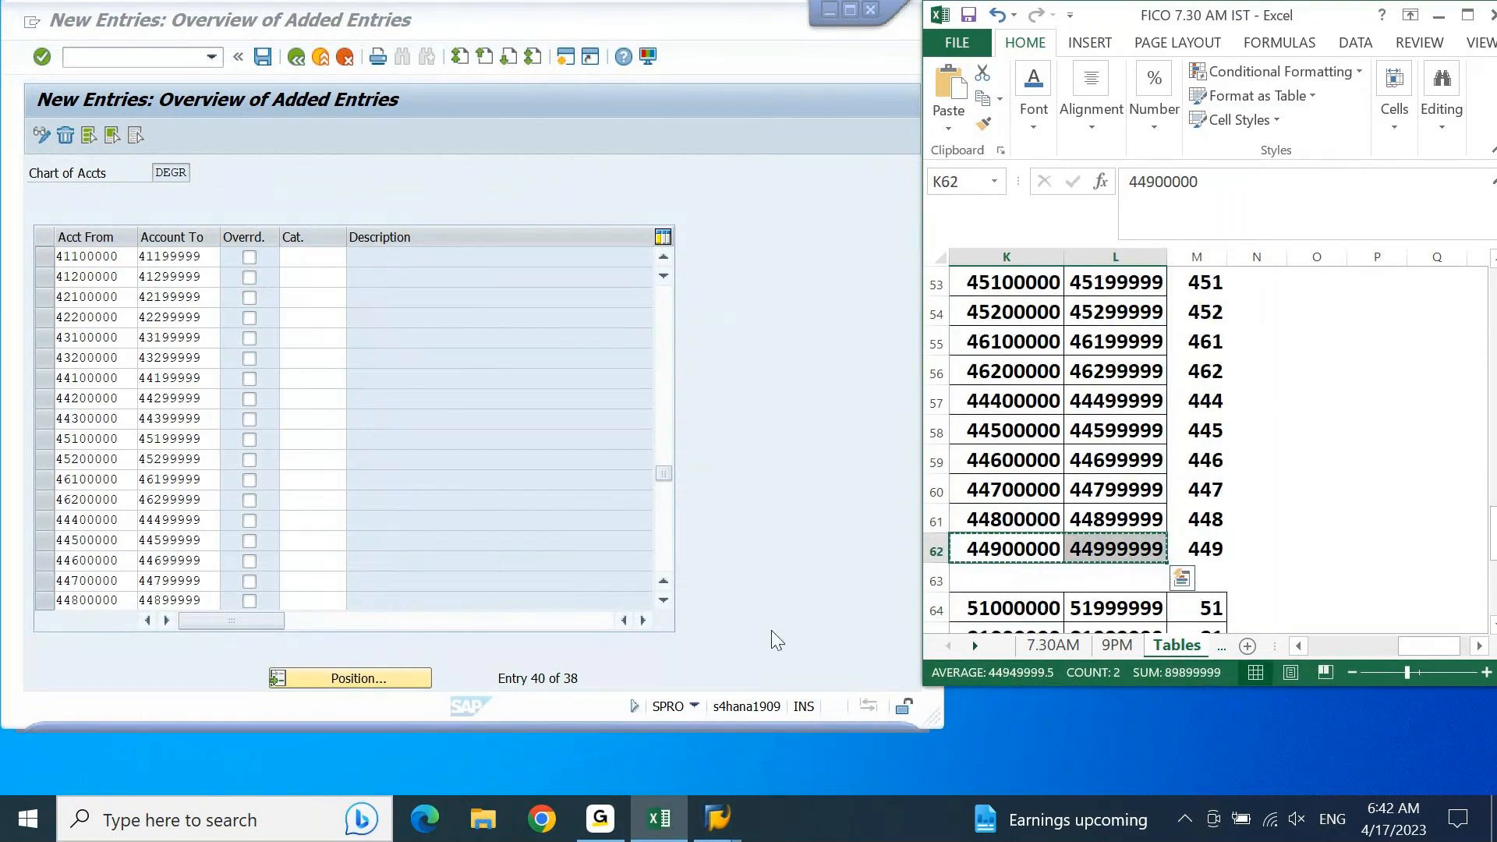
left_click(386, 581)
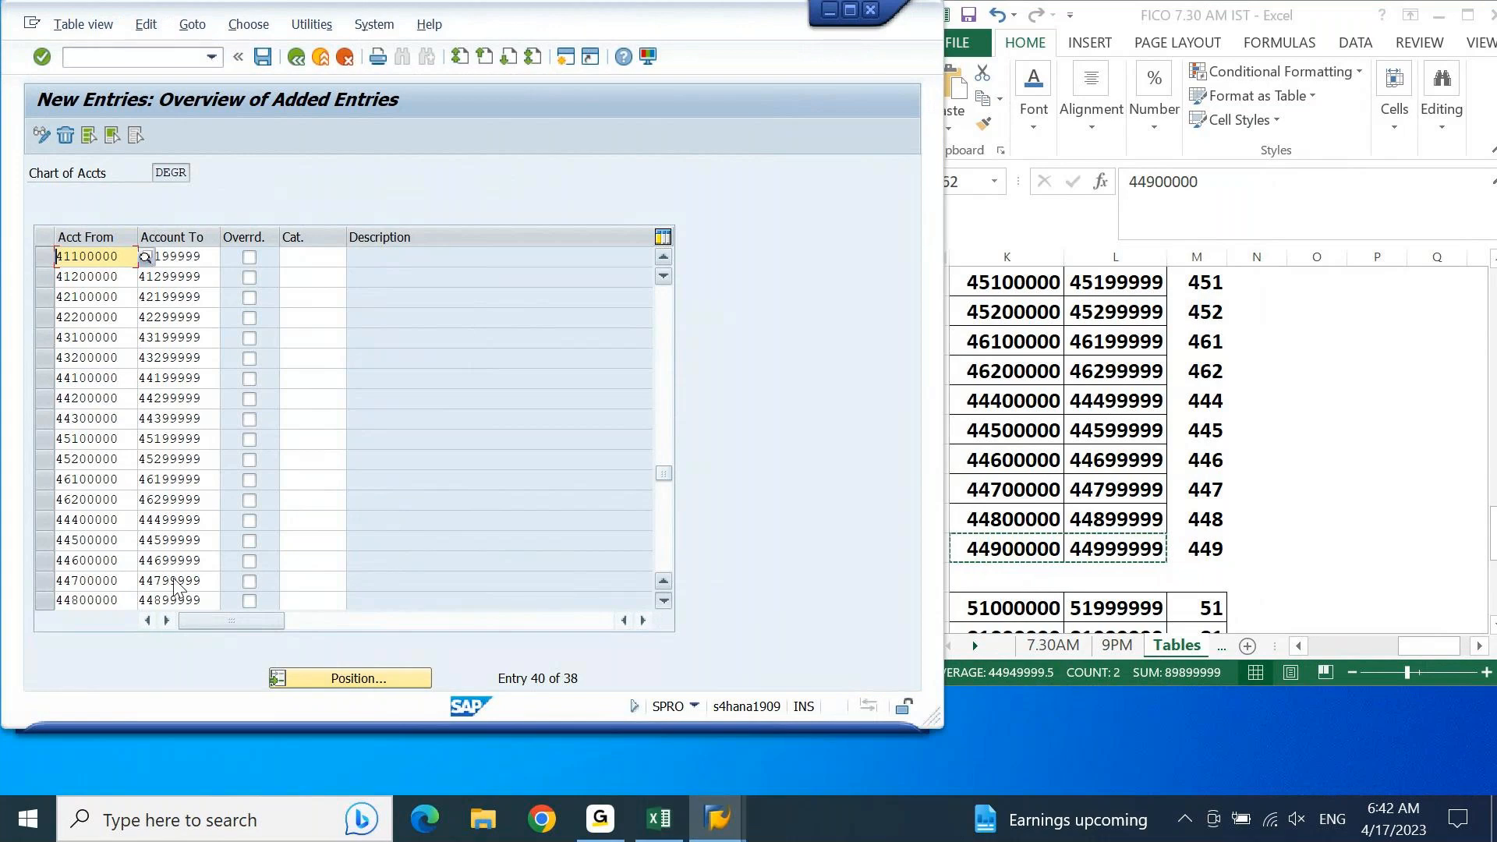
scroll(175, 586, "down", 1)
left_click(128, 582)
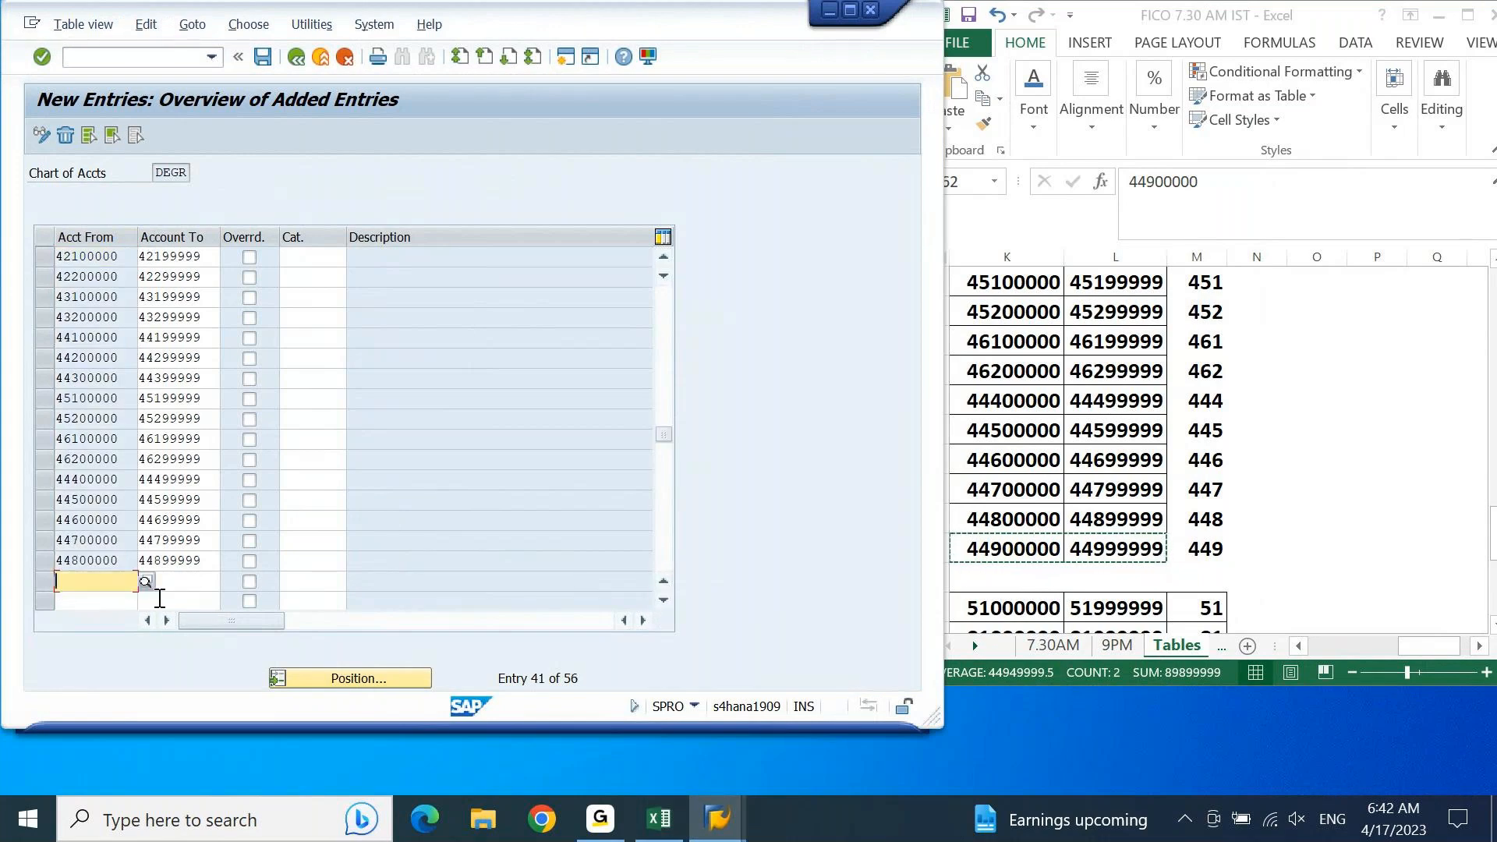
key("ctrl+v")
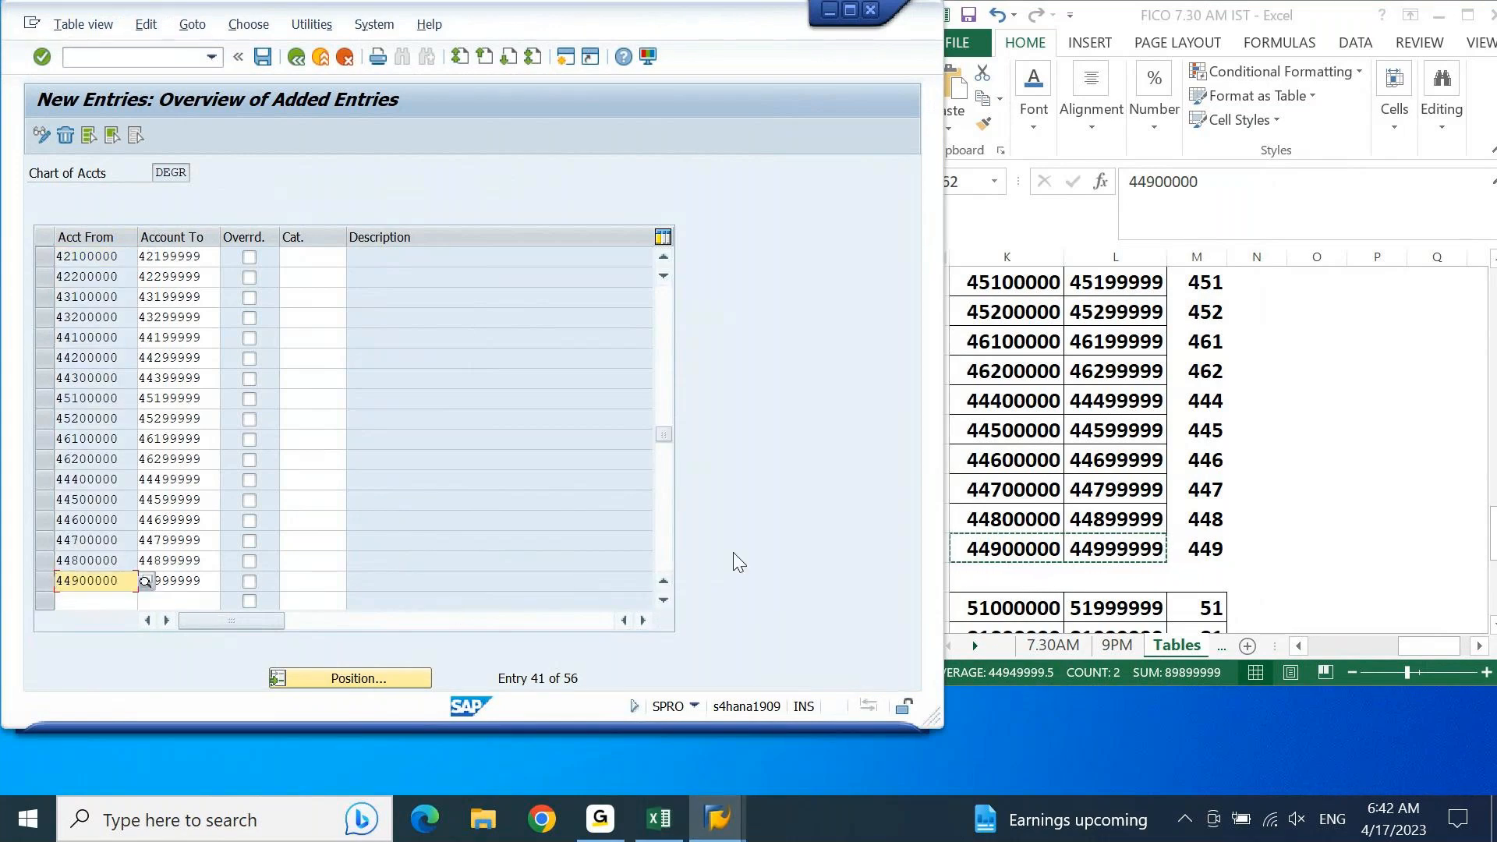
Step: Check the expense names in Excel and select item category 20000 Expense for the direct expenses range 41100000–41199999
left_click(664, 258)
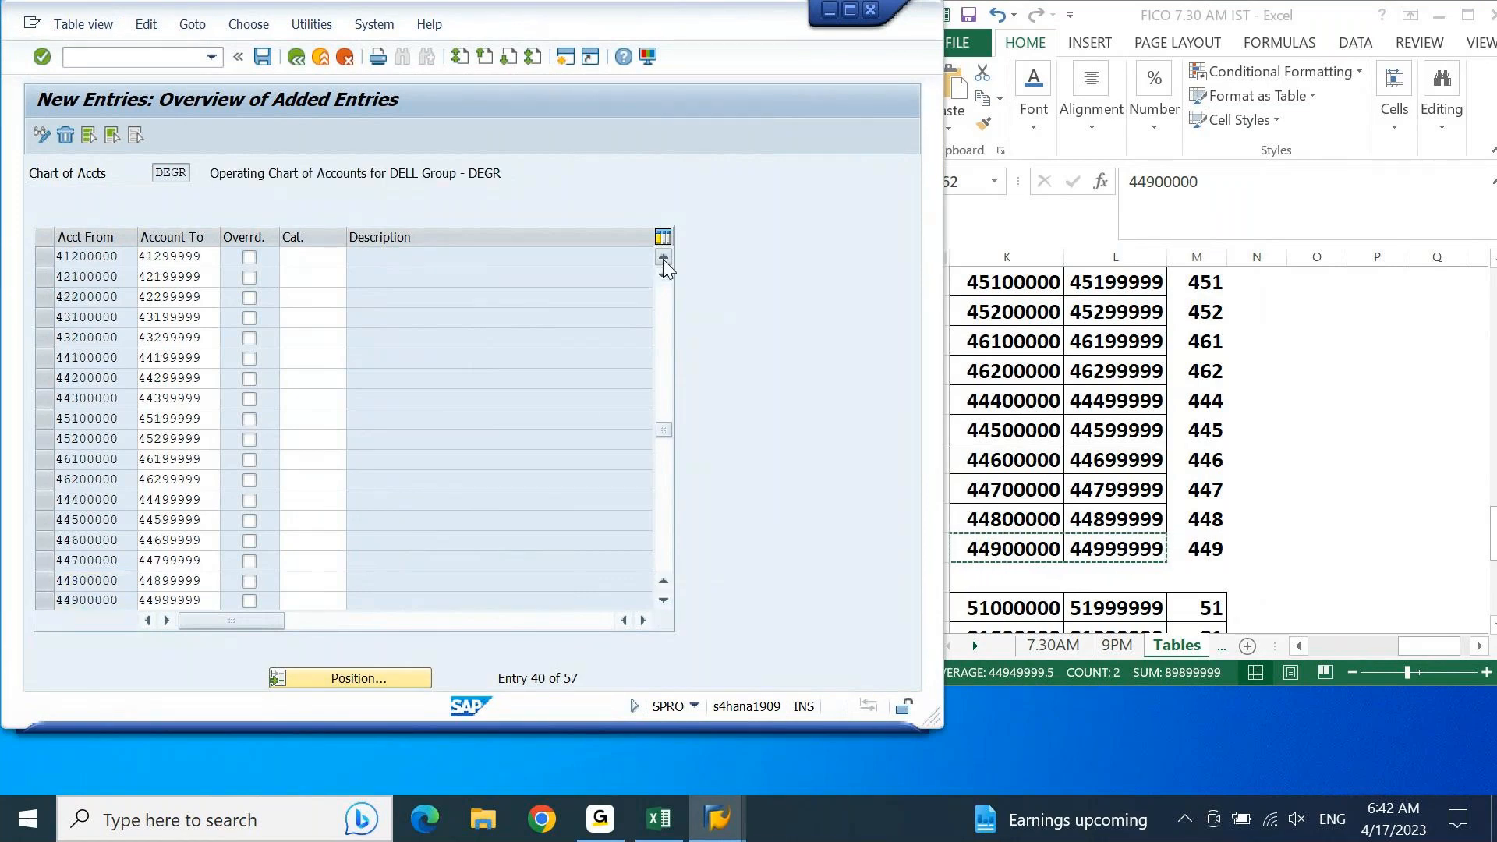
left_click(663, 258)
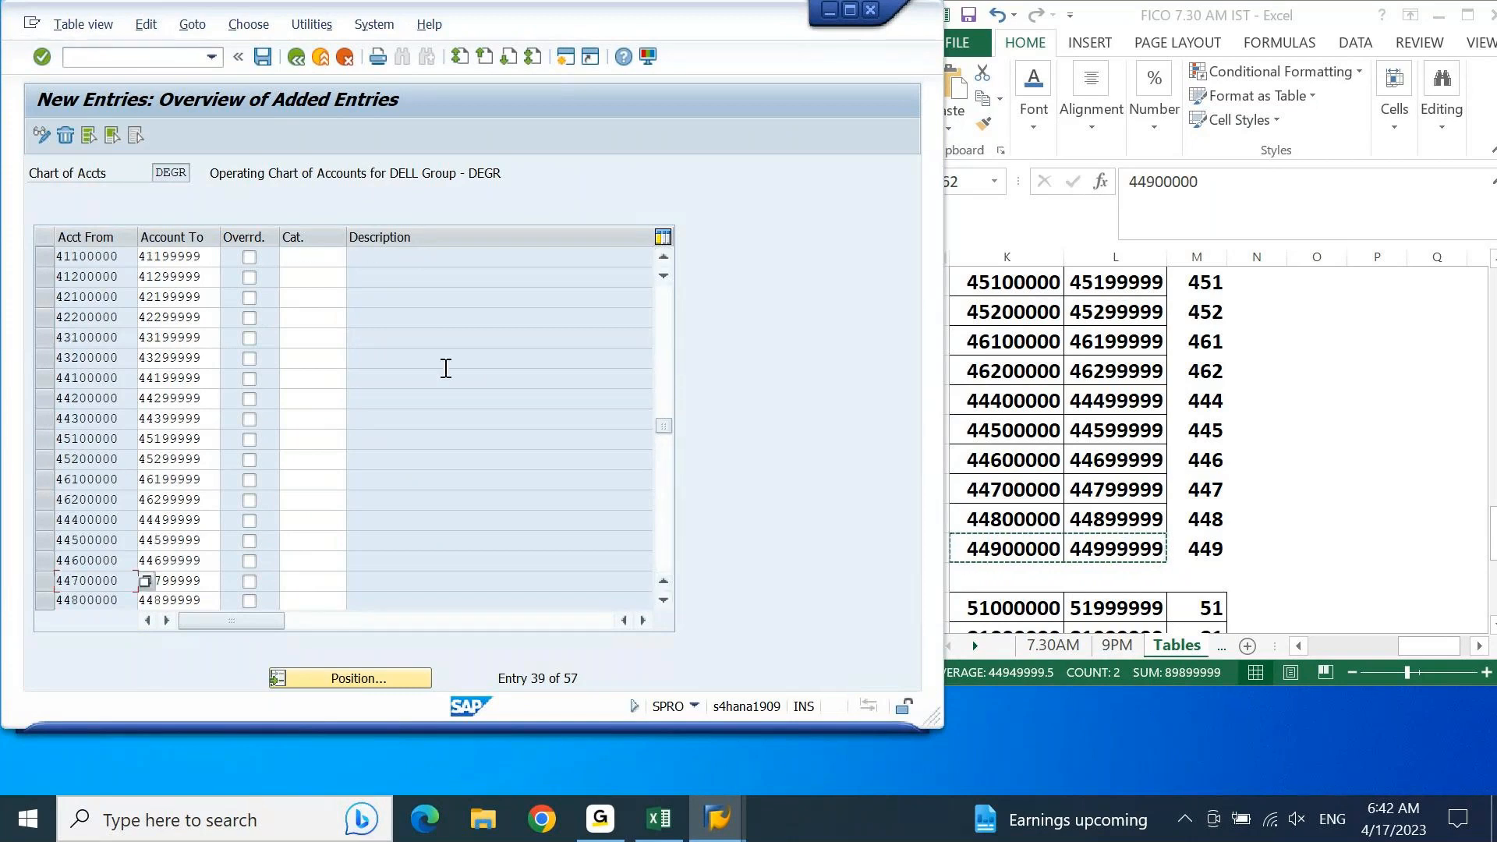
left_click(302, 258)
left_click(1128, 410)
key("Escape")
key("Left")
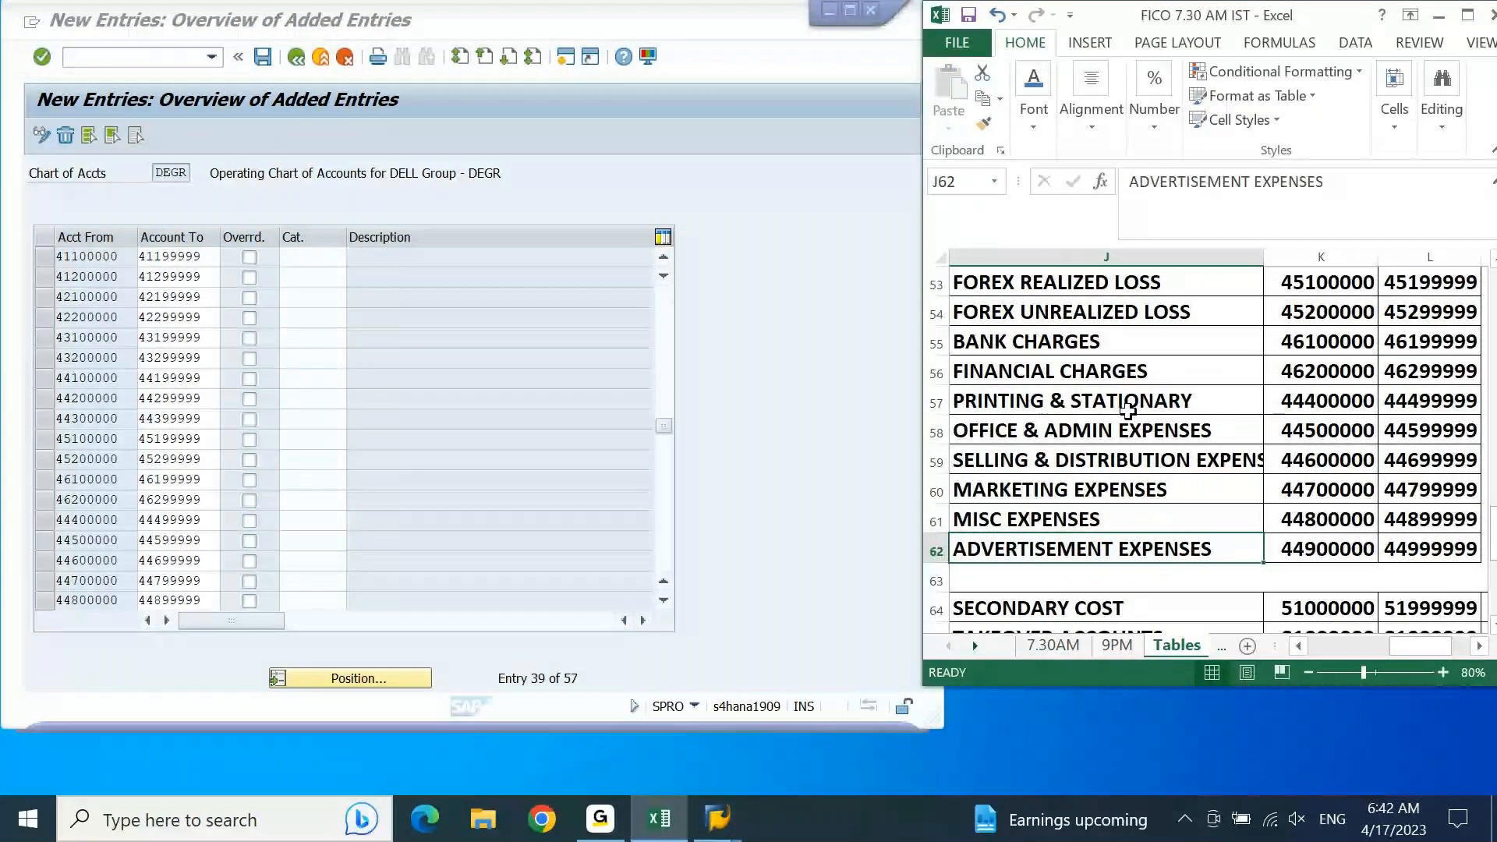
key("ctrl+Up")
key("Down")
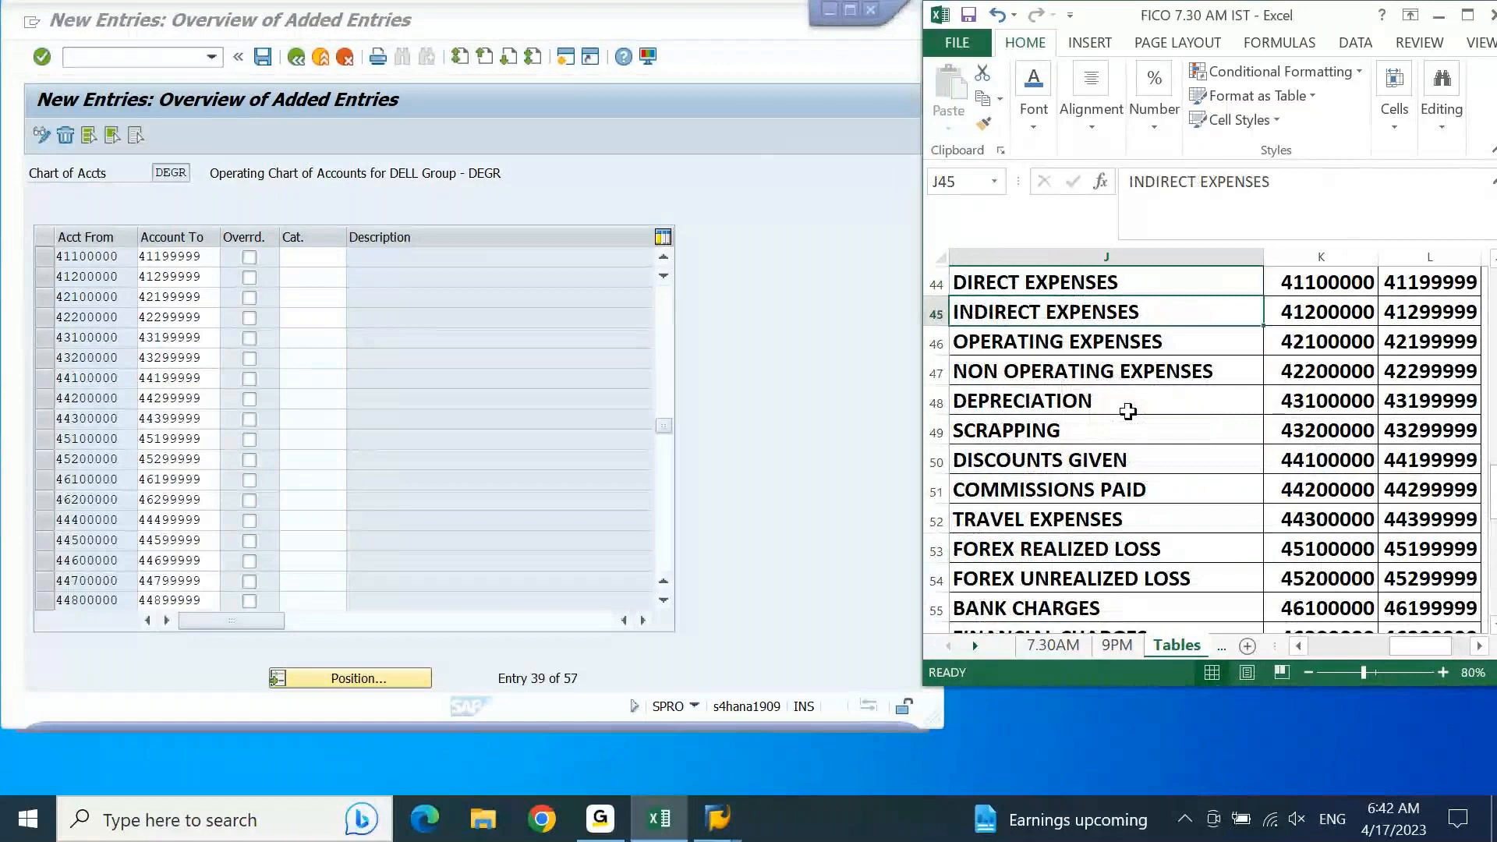
key("Down")
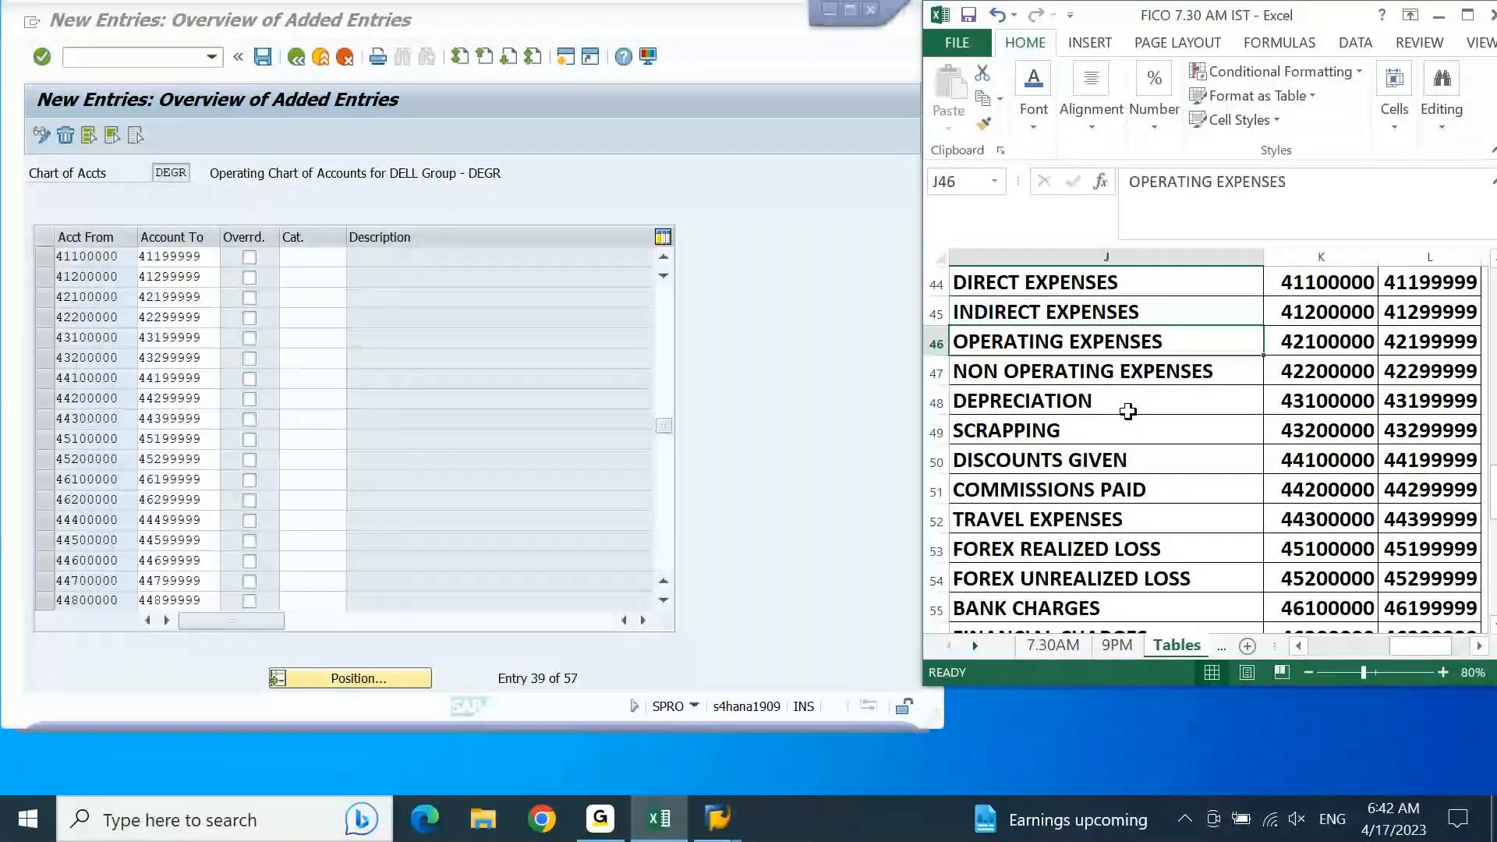
key("Down")
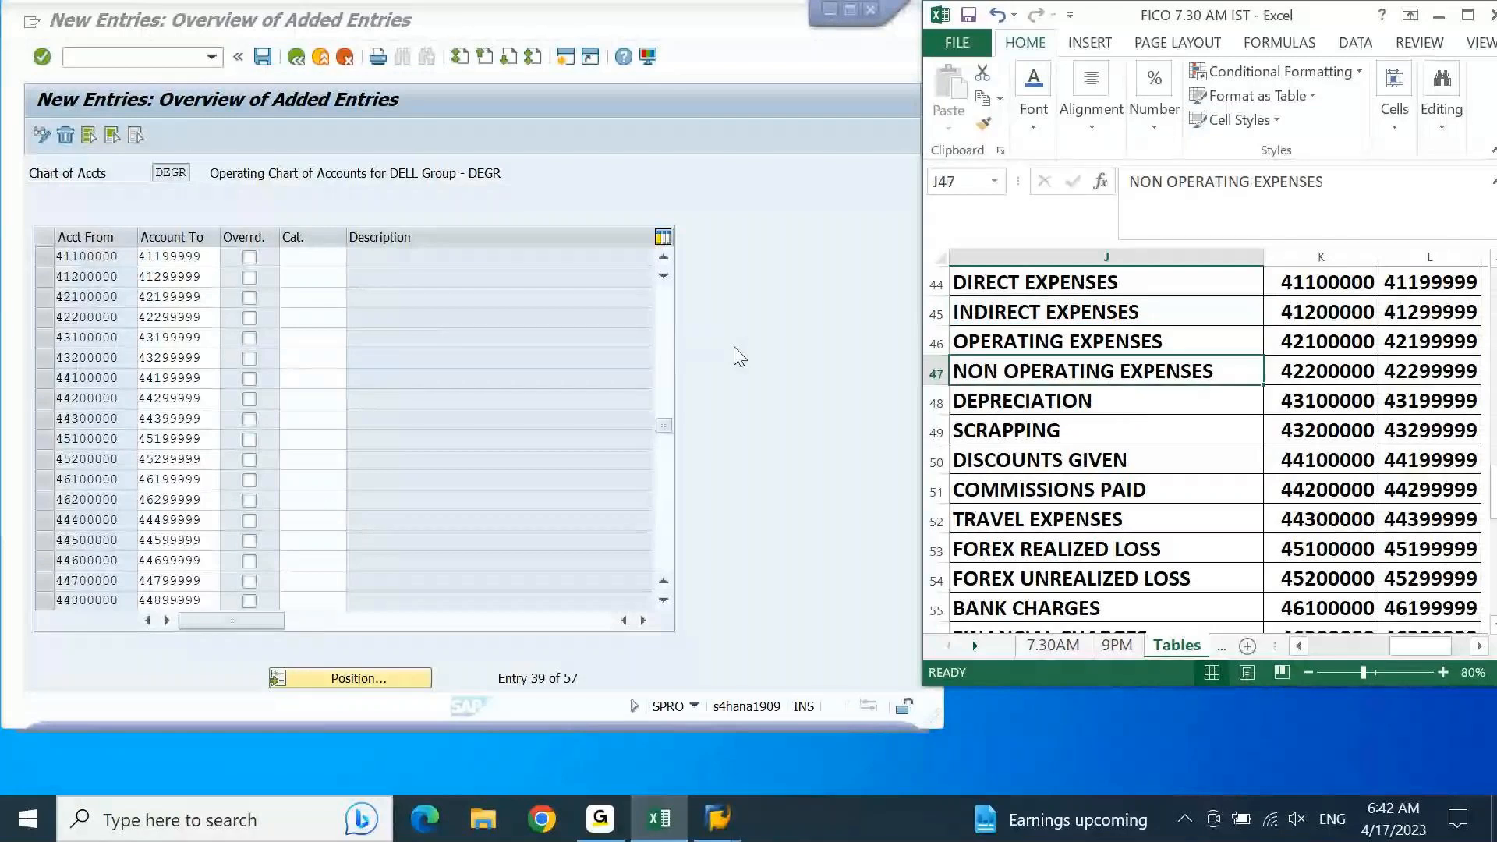
left_click(341, 260)
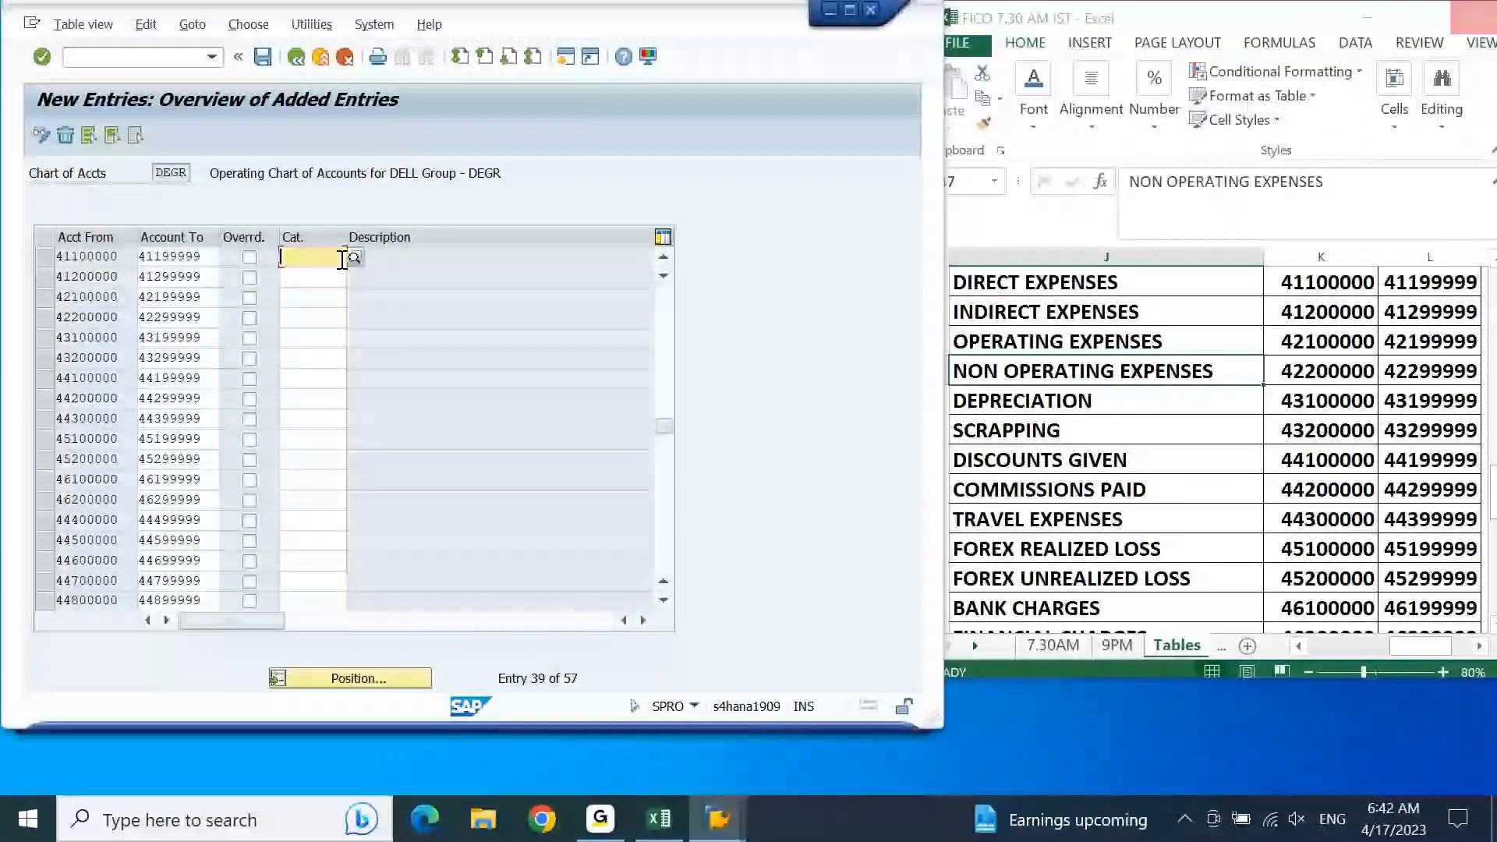
left_click(354, 258)
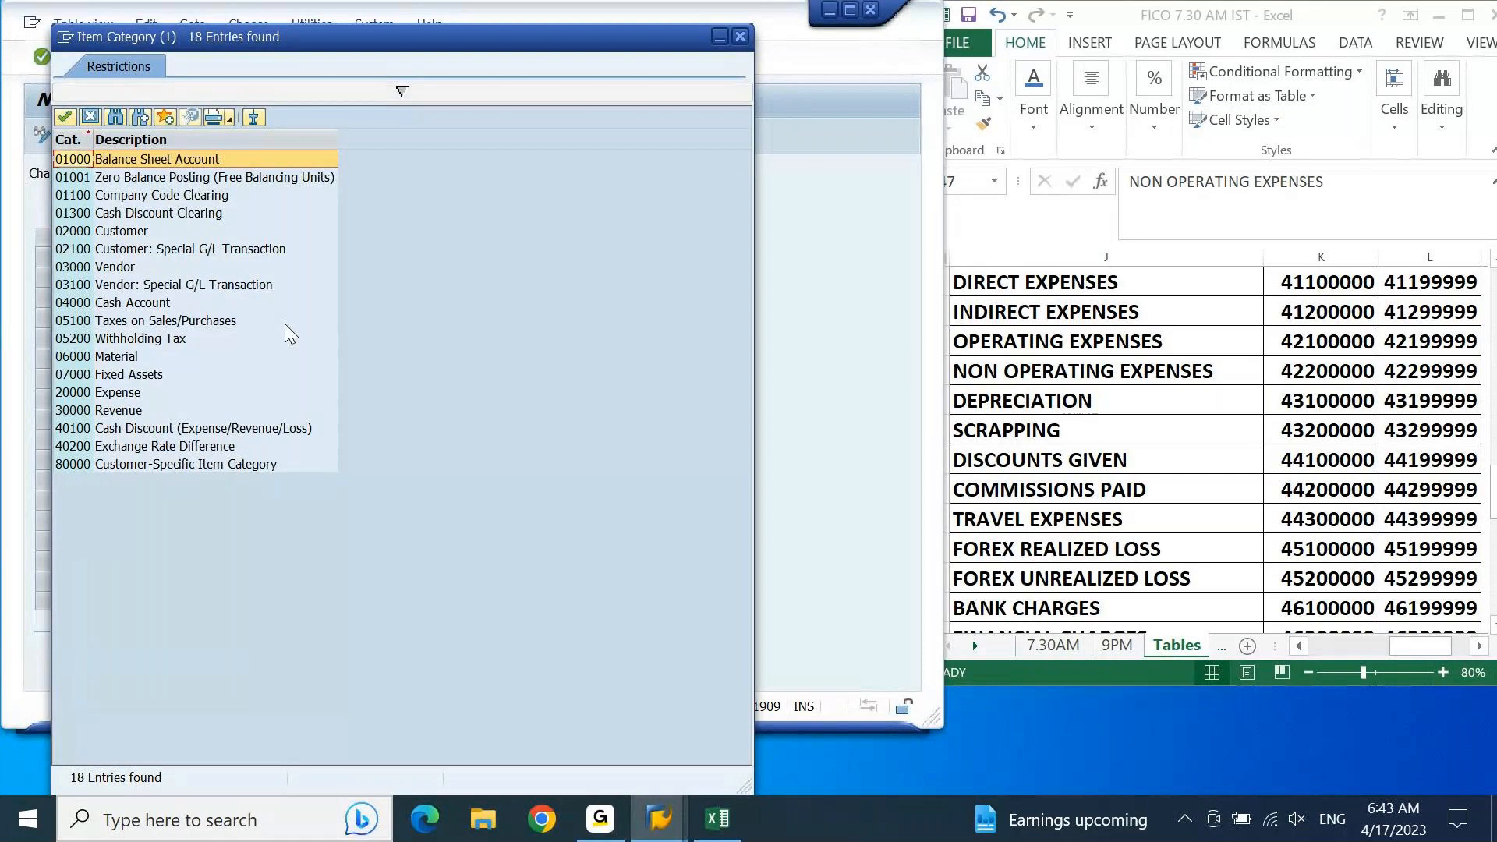
left_click(120, 393)
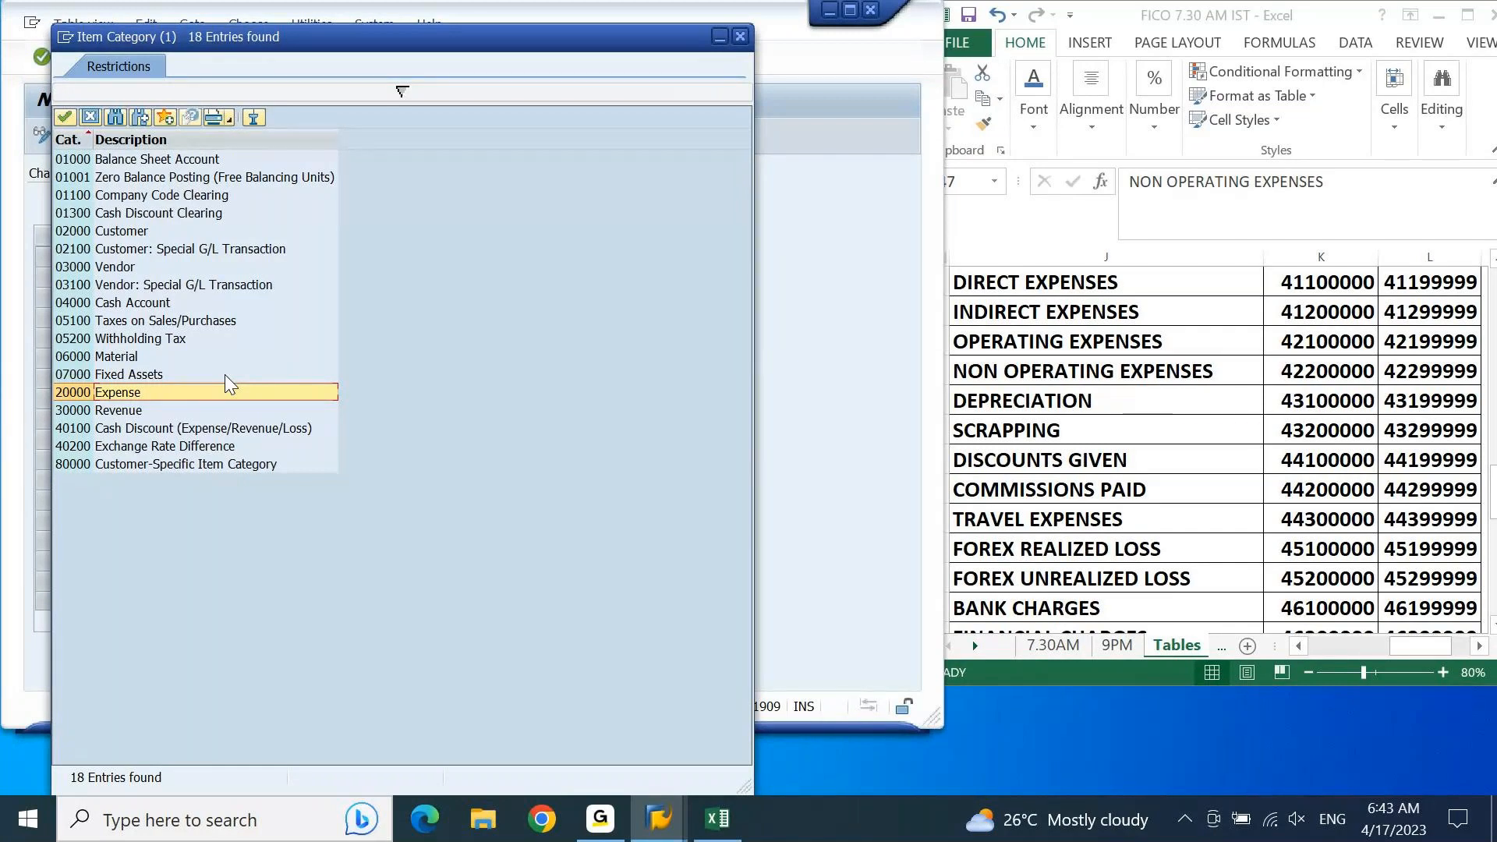
double_click(101, 395)
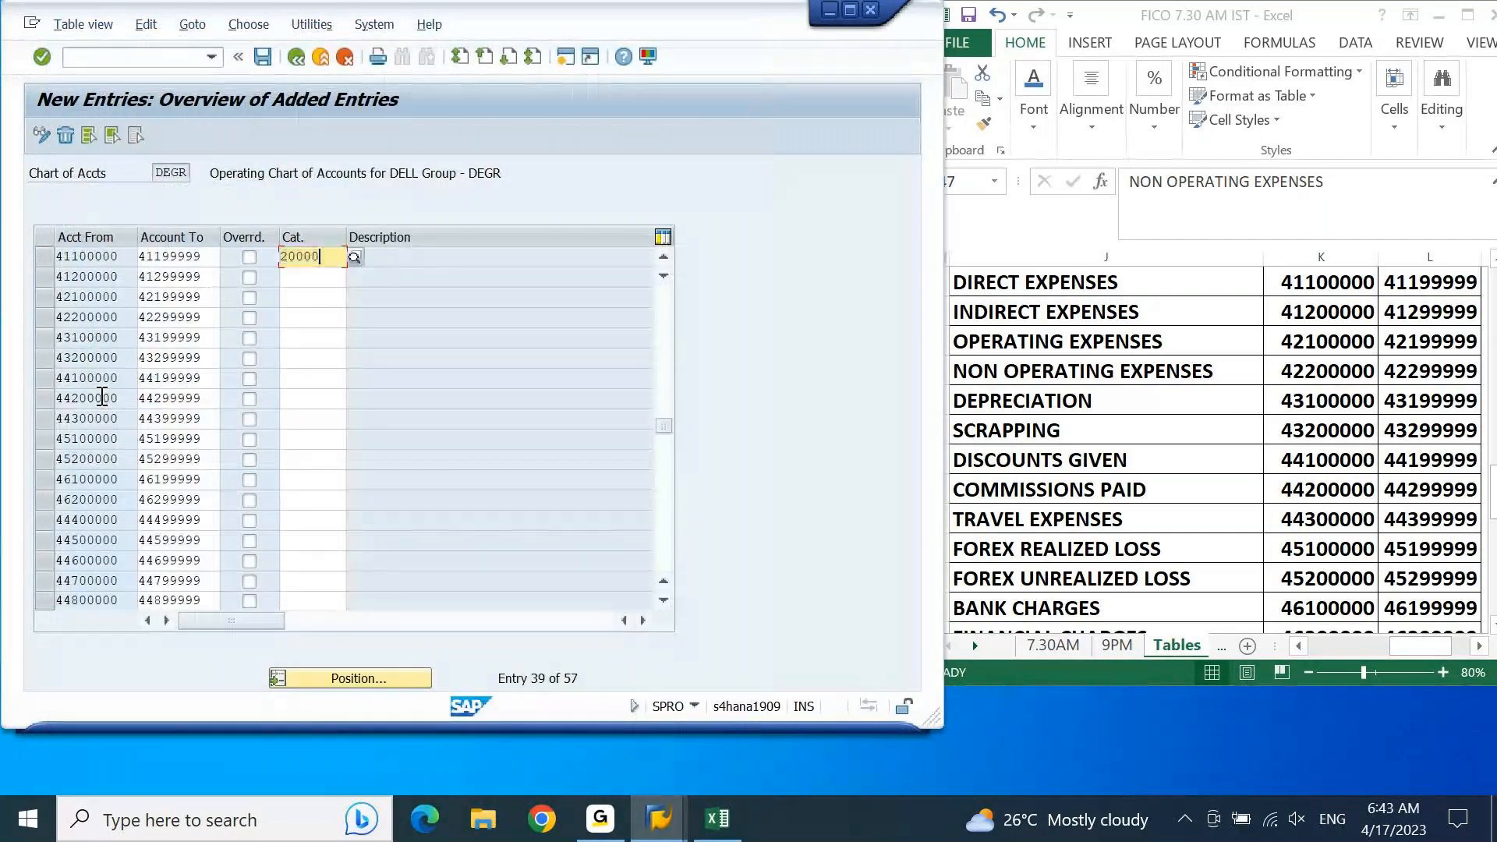
Step: Copy item category 20000 to all expense ranges from indirect expenses 41200000 through miscellaneous expenses 44800000
key("Down")
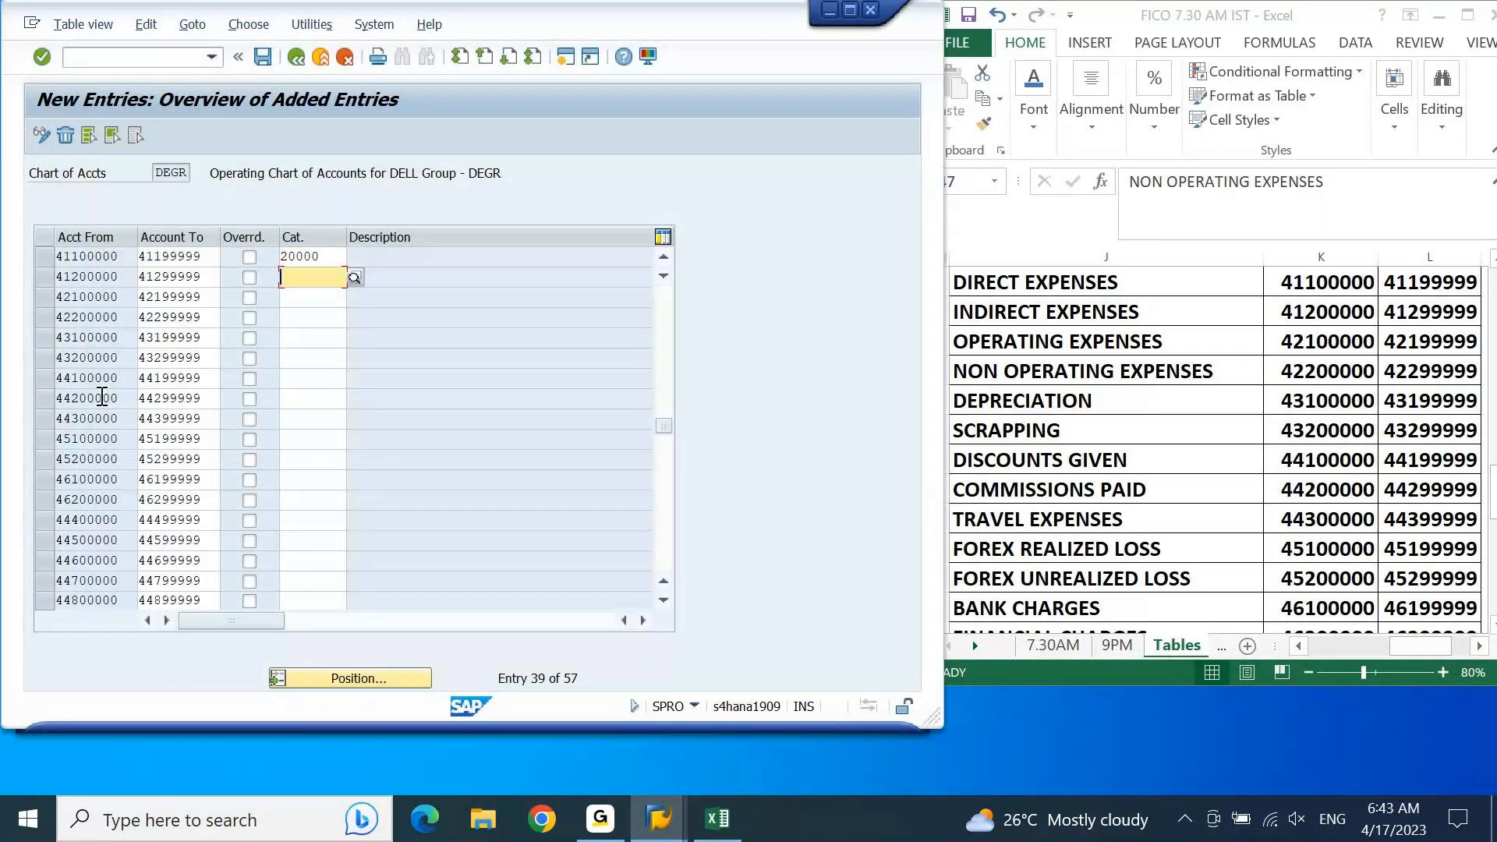
key("ctrl+v")
key("Down")
key("ctrl+v")
key("Down")
key("ctrl+v")
key("Down")
key("ctrl+v")
key("Down")
key("ctrl+v")
key("Down")
key("ctrl+v")
key("Down")
key("ctrl+v")
key("Down")
key("ctrl+v")
key("Down")
key("ctrl+v")
key("Down")
key("ctrl+v")
key("Down")
key("ctrl+v")
key("Down")
key("ctrl+v")
key("Down")
key("ctrl+v")
key("Down")
key("ctrl+v")
key("Down")
key("ctrl+v")
key("Down")
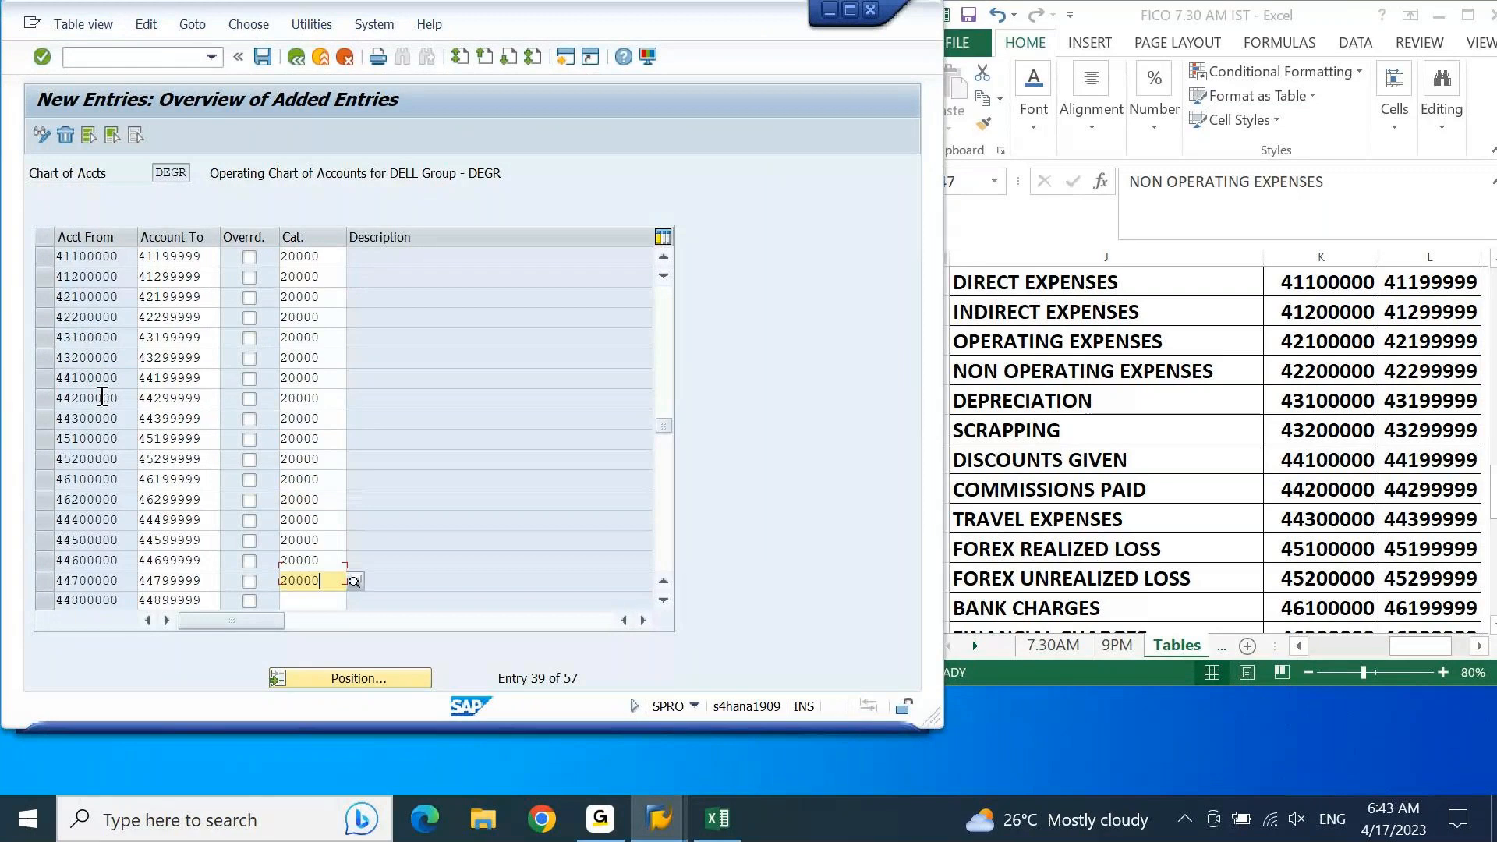
key("ctrl+v")
key("Down")
key("ctrl+v")
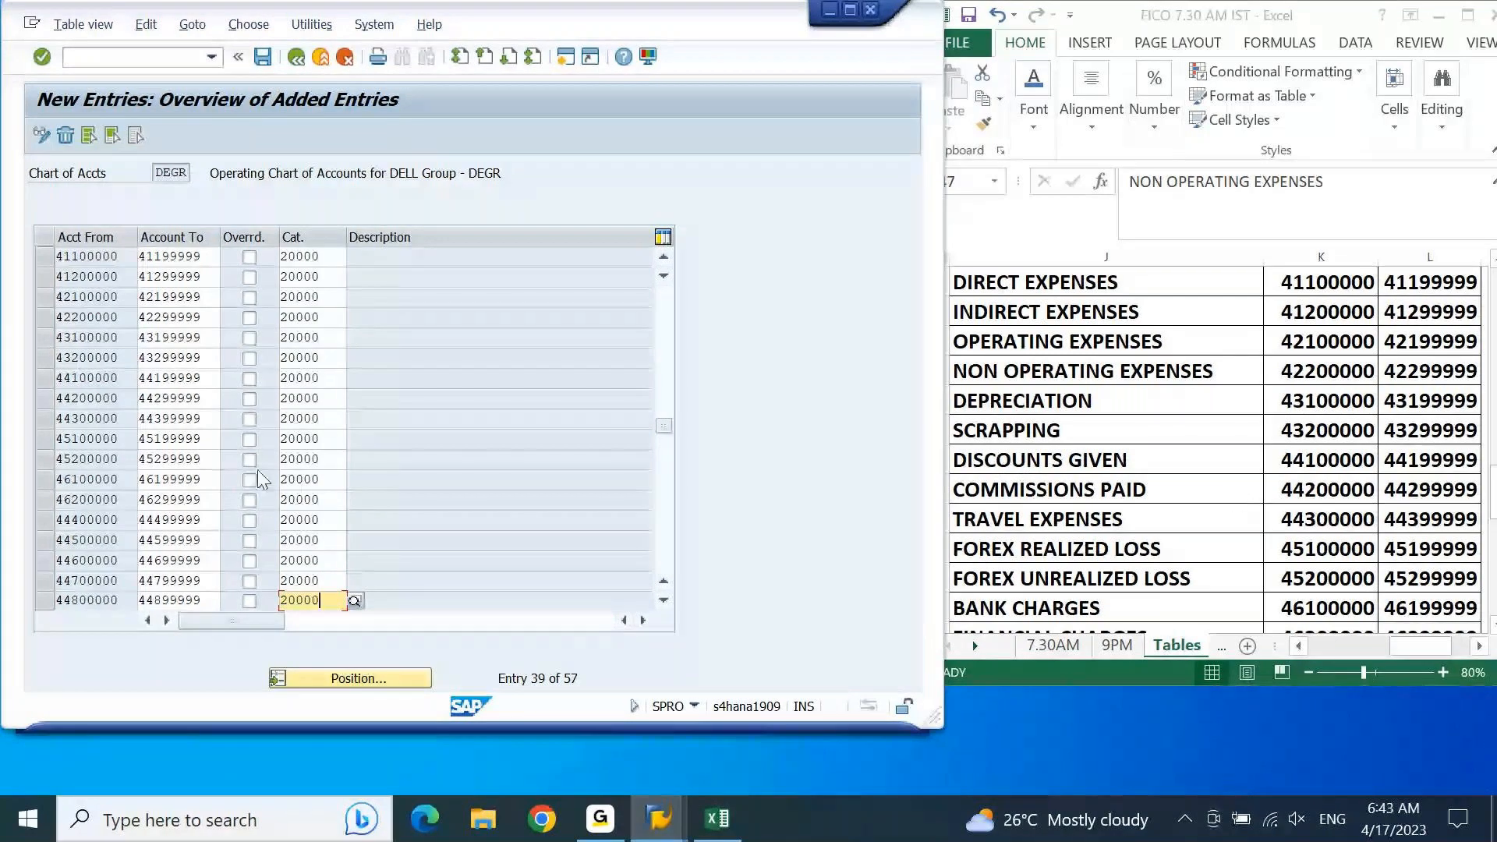
Step: Replace the item category of the discounts given range 44100000–44199999 with 40100 Cash Discount (Expense/Revenue/Loss)
double_click(307, 378)
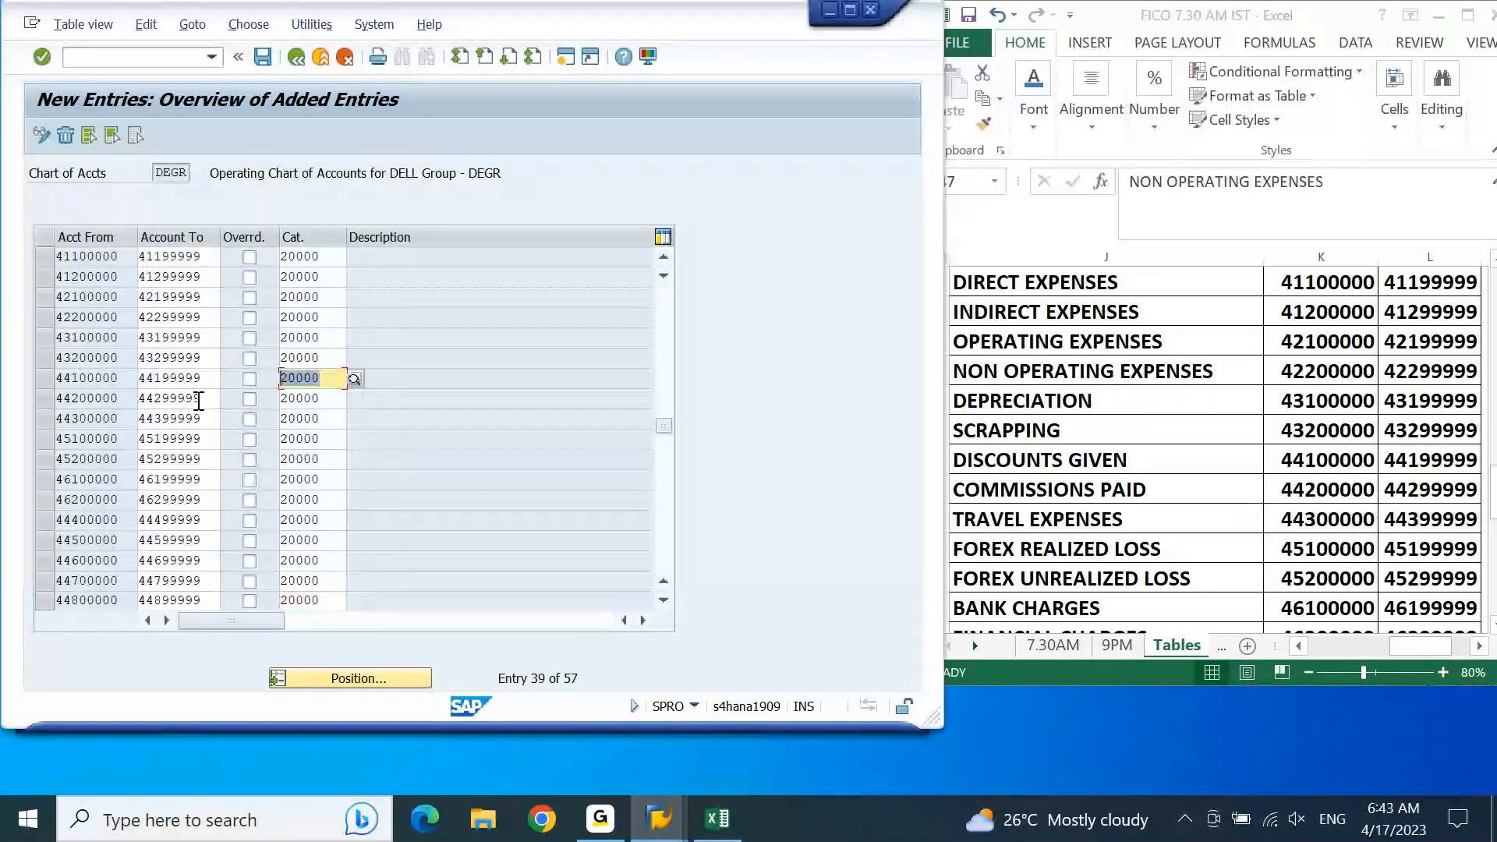
key("Delete")
key("Return")
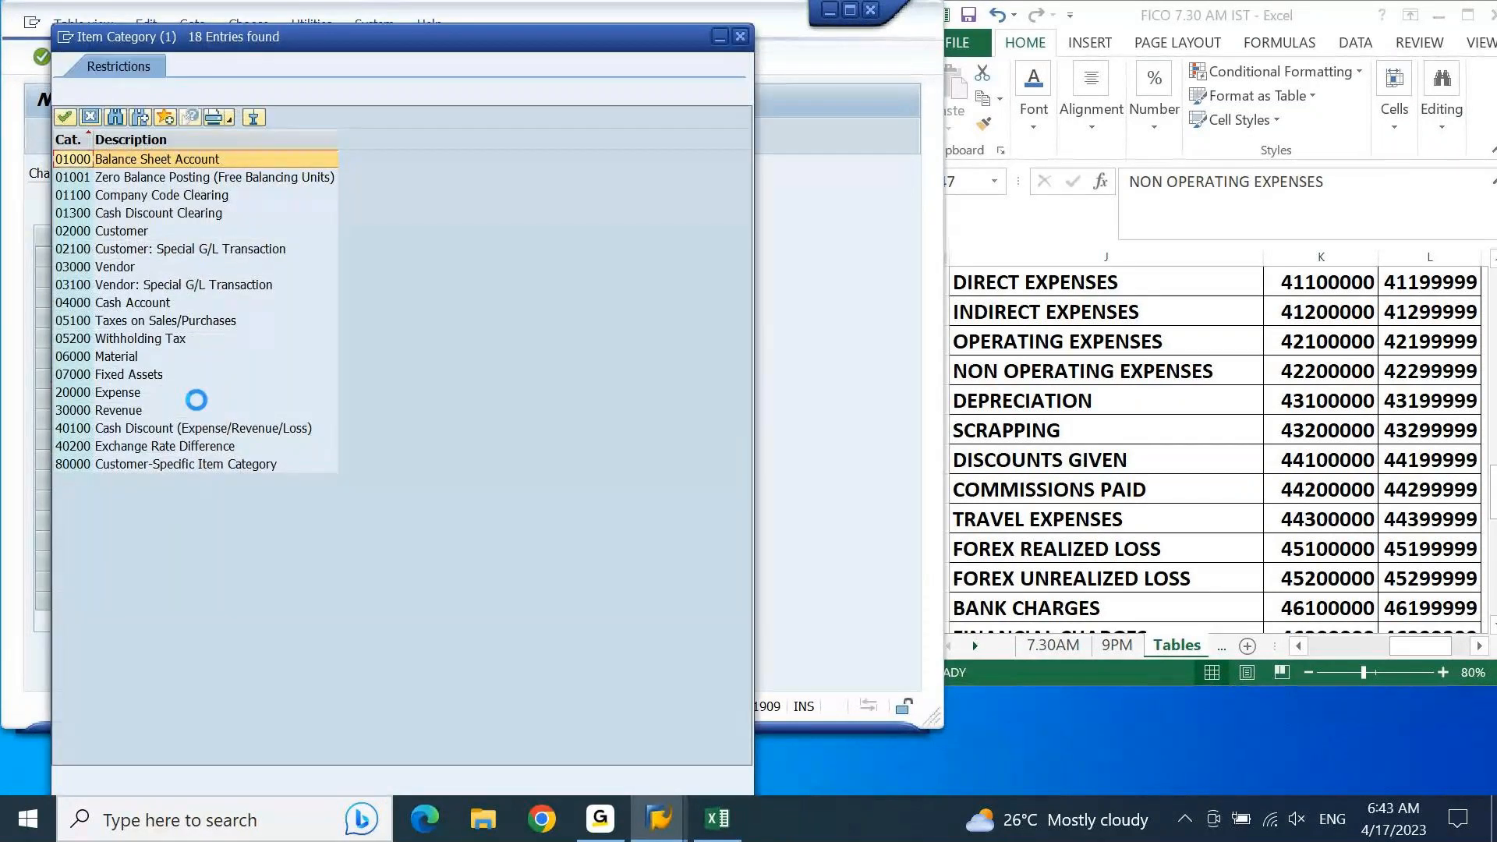
double_click(164, 429)
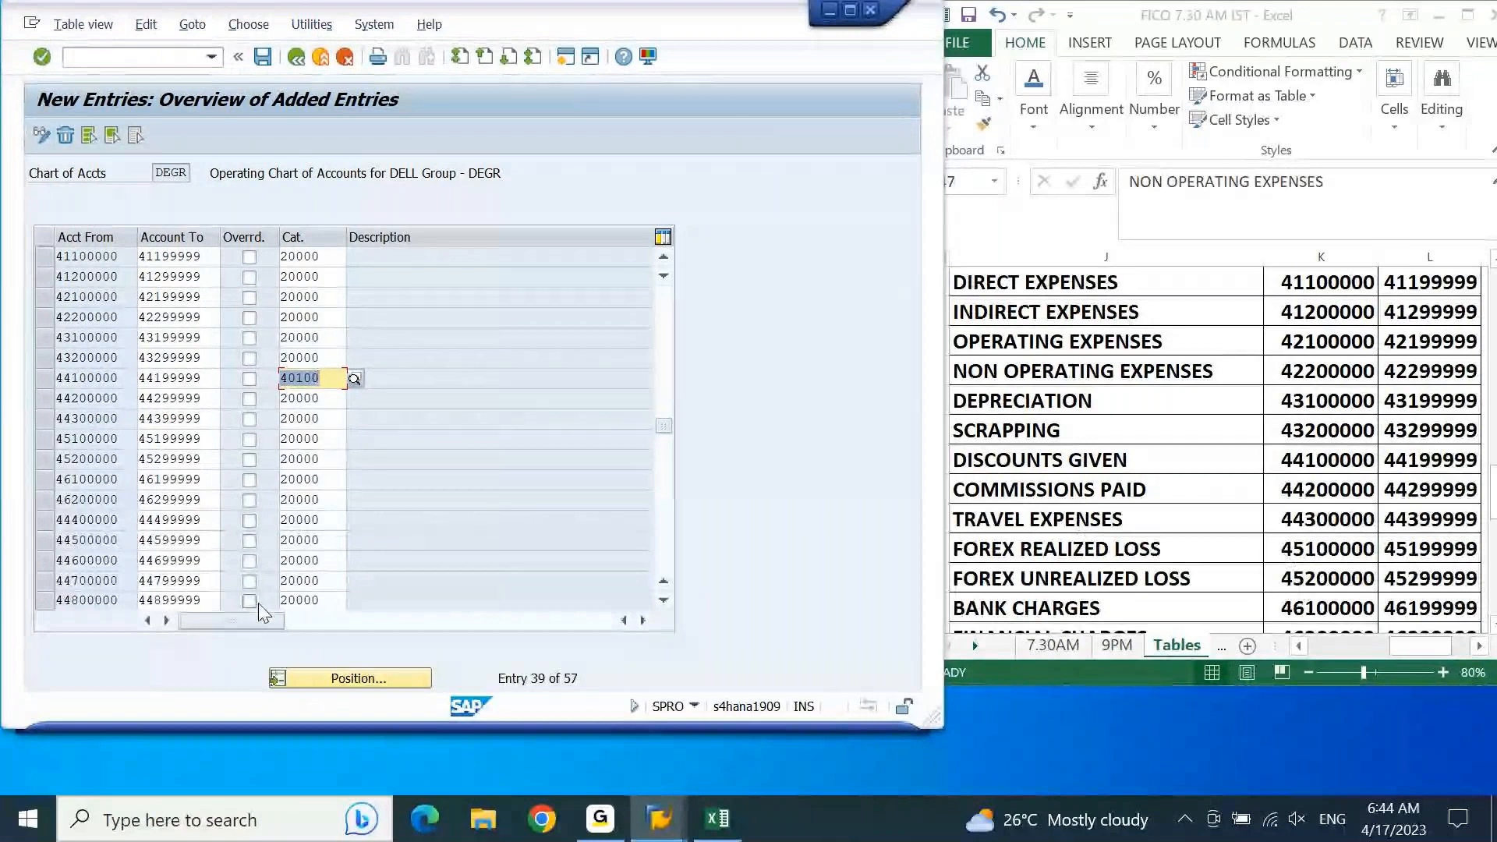
Step: Set item category 40200 Exchange Rate Difference for the forex loss ranges 45100000–45199999 and 45200000–45299999
left_click(340, 445)
key("BackSpace")
key("F4")
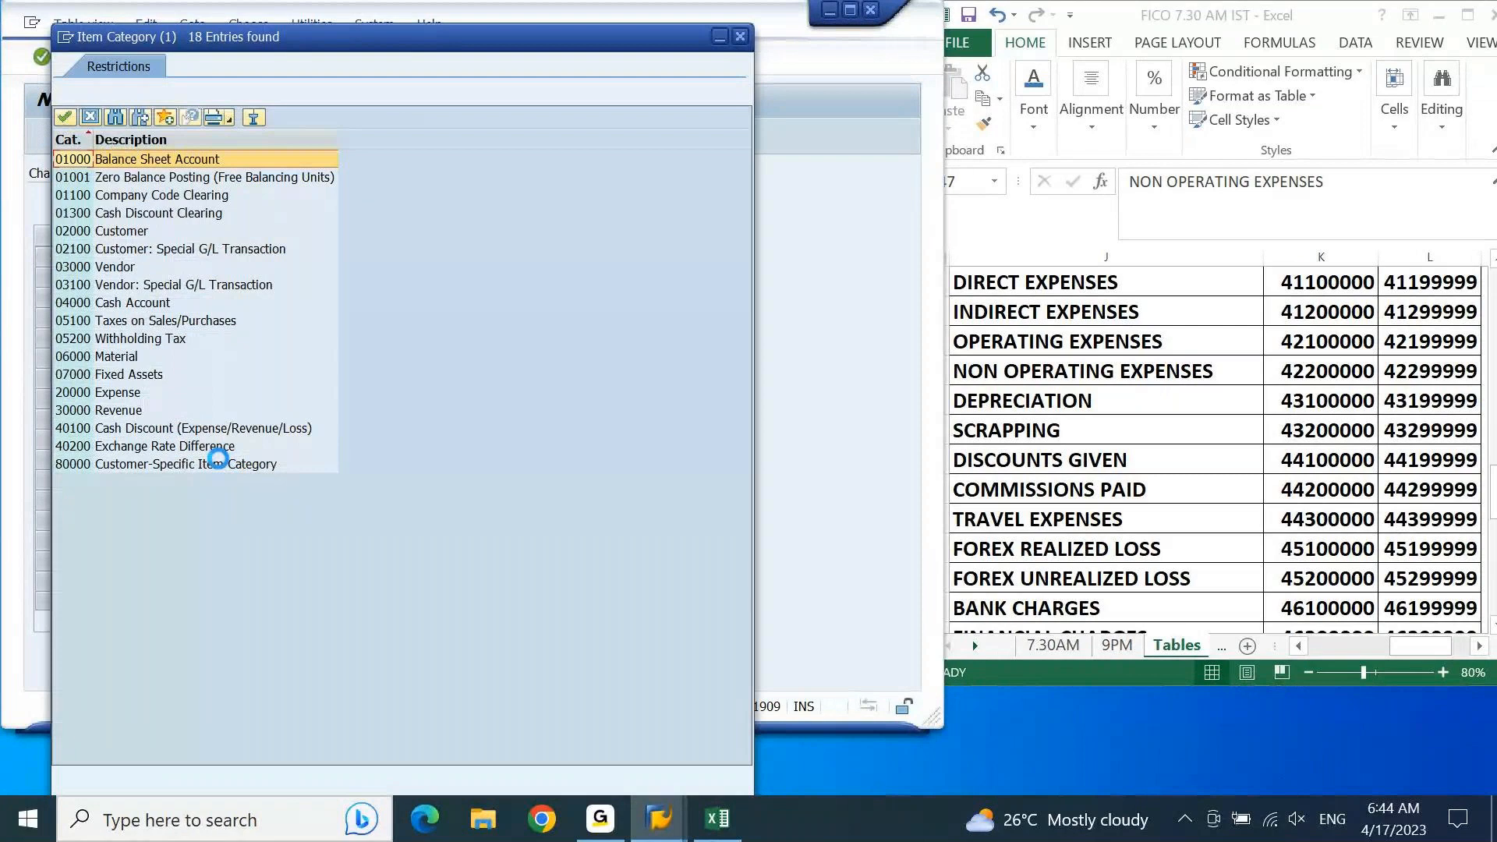
double_click(140, 447)
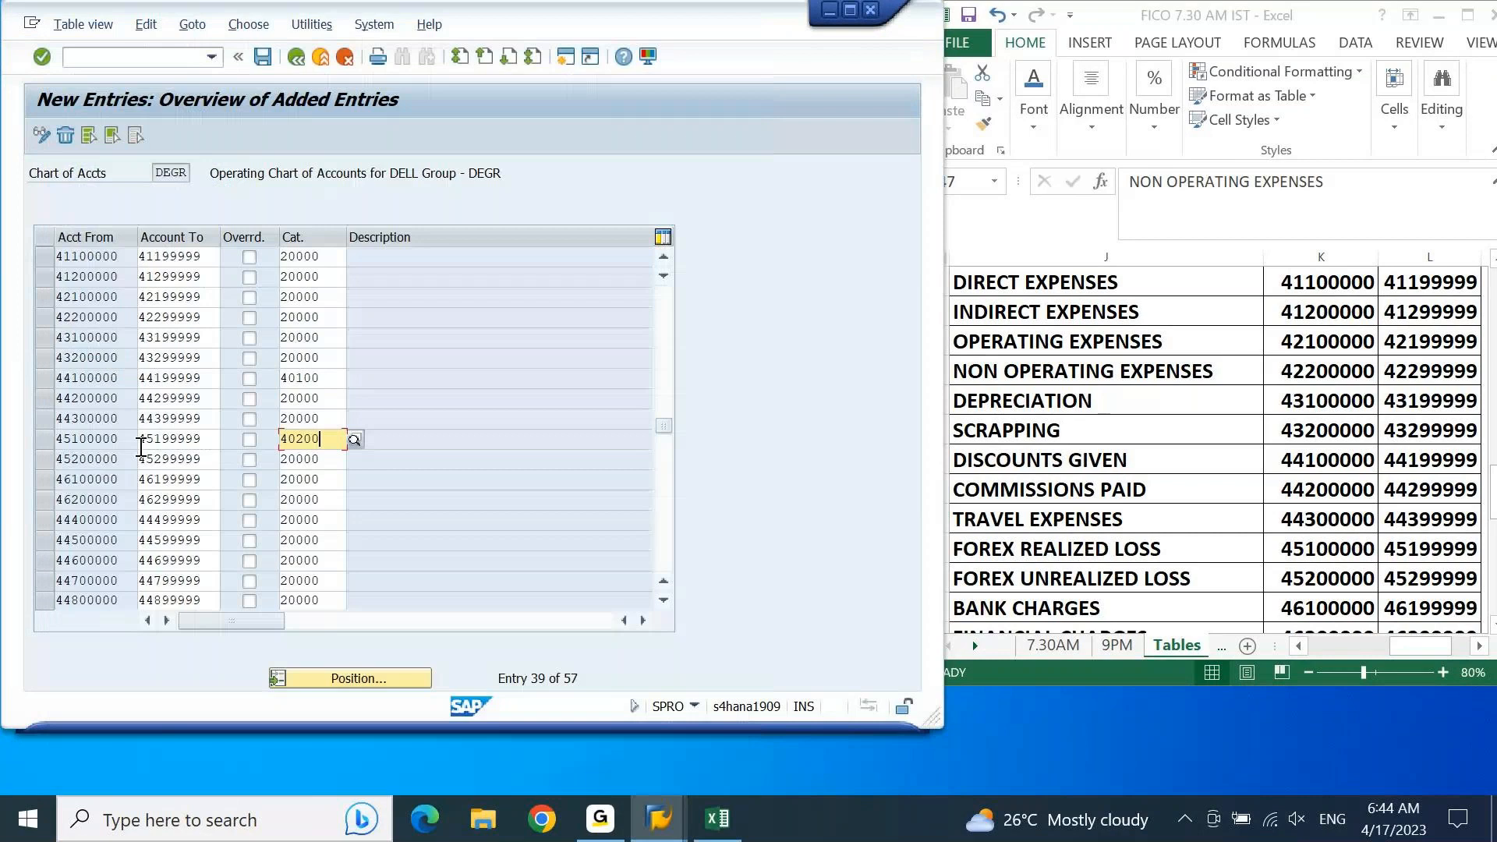
key("Down")
key("ctrl+v")
key("Return")
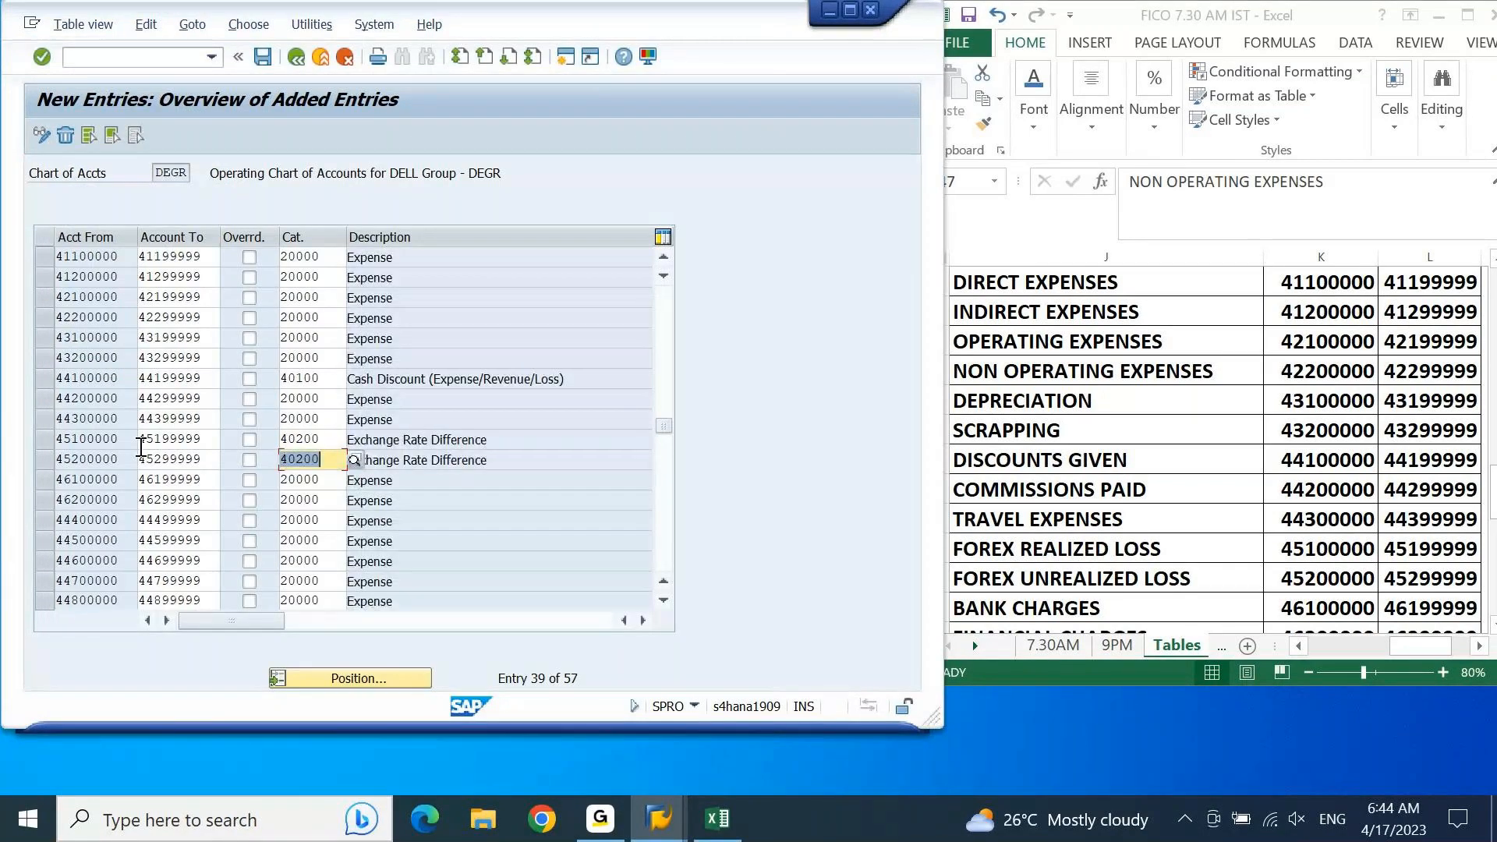
left_click(478, 460)
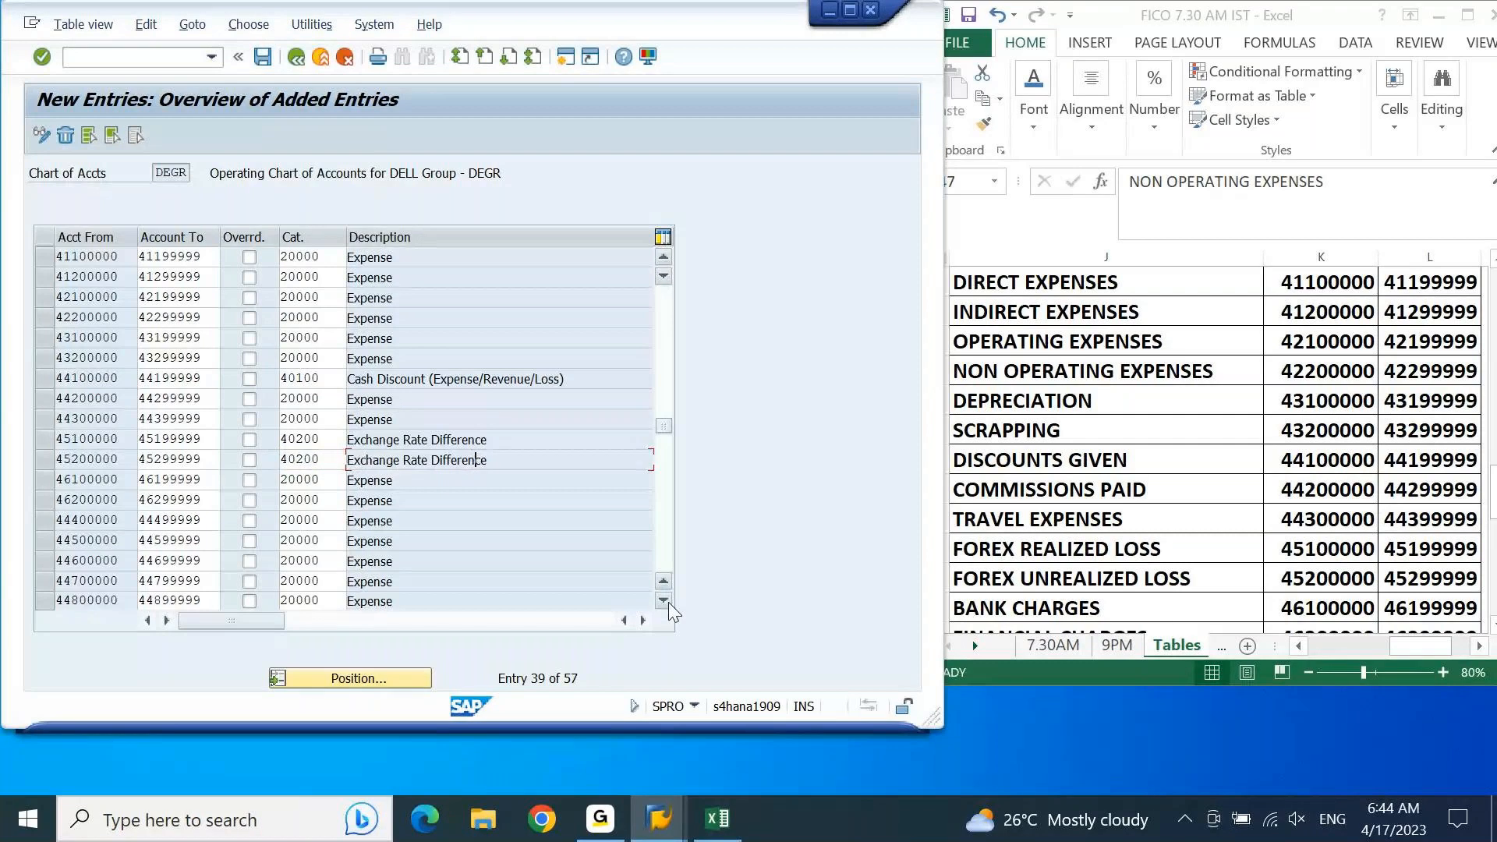
Step: Check the remaining account groups in Excel and set item category 20000 for the advertisement expenses range starting at 44900000
left_click(667, 601)
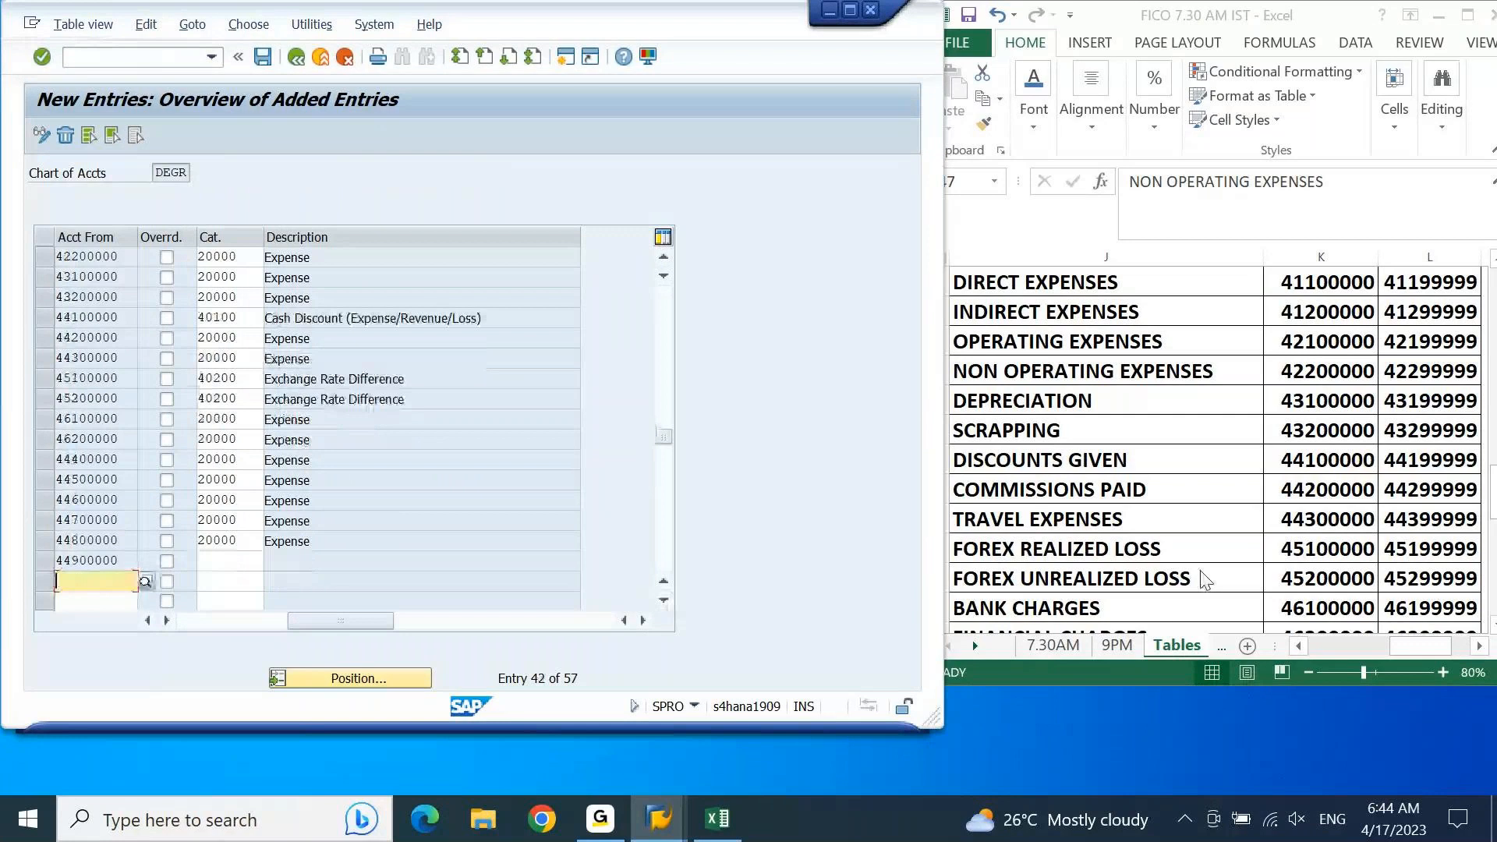
key("alt+Tab")
key("Right")
key("Left")
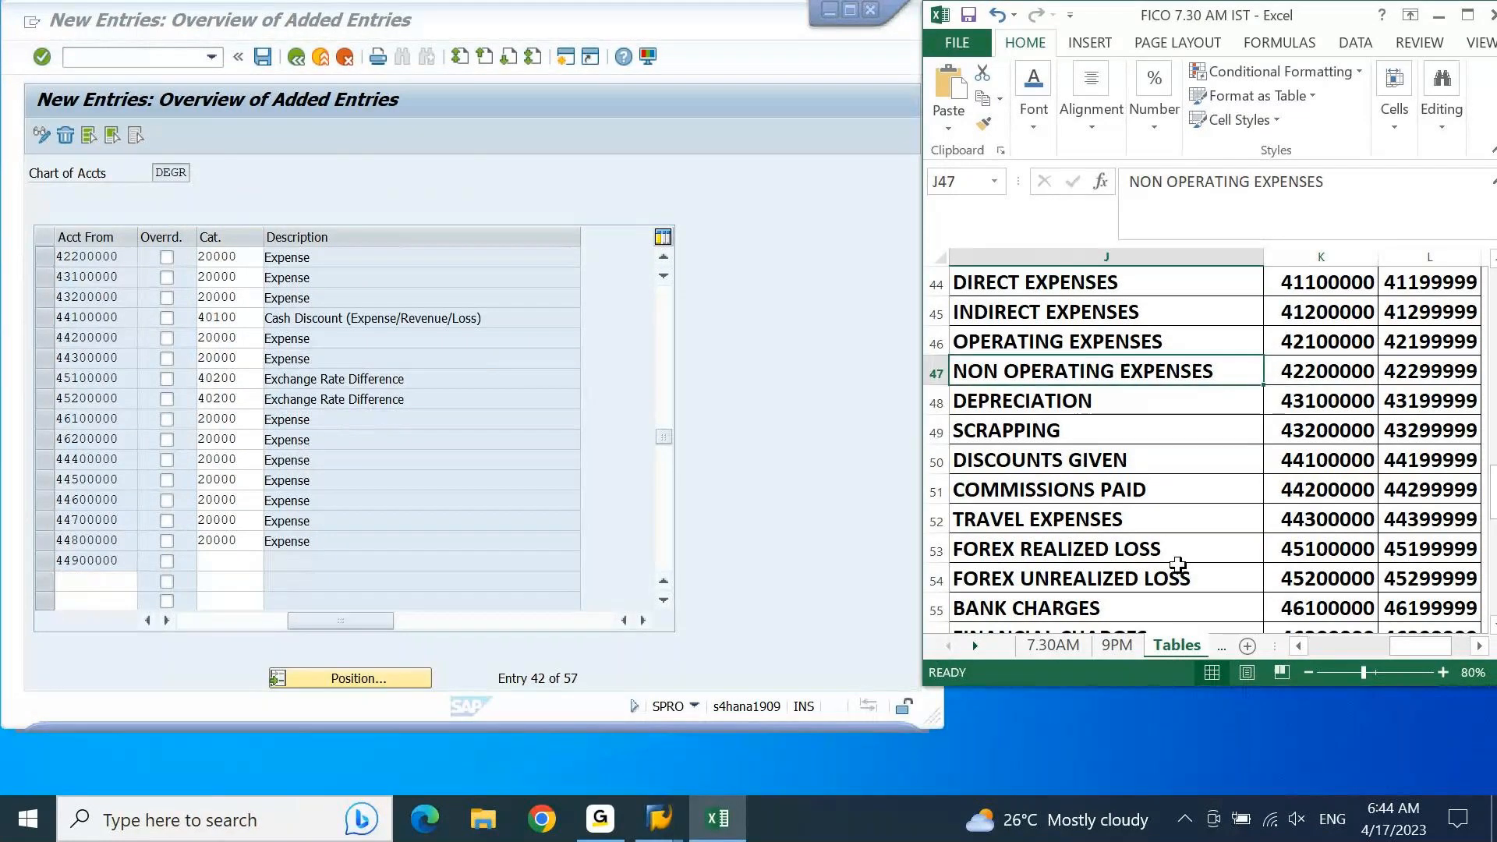
key("Left")
key("Left")
key("ctrl+Down")
key("ctrl+Down")
key("ctrl+Down")
key("Down")
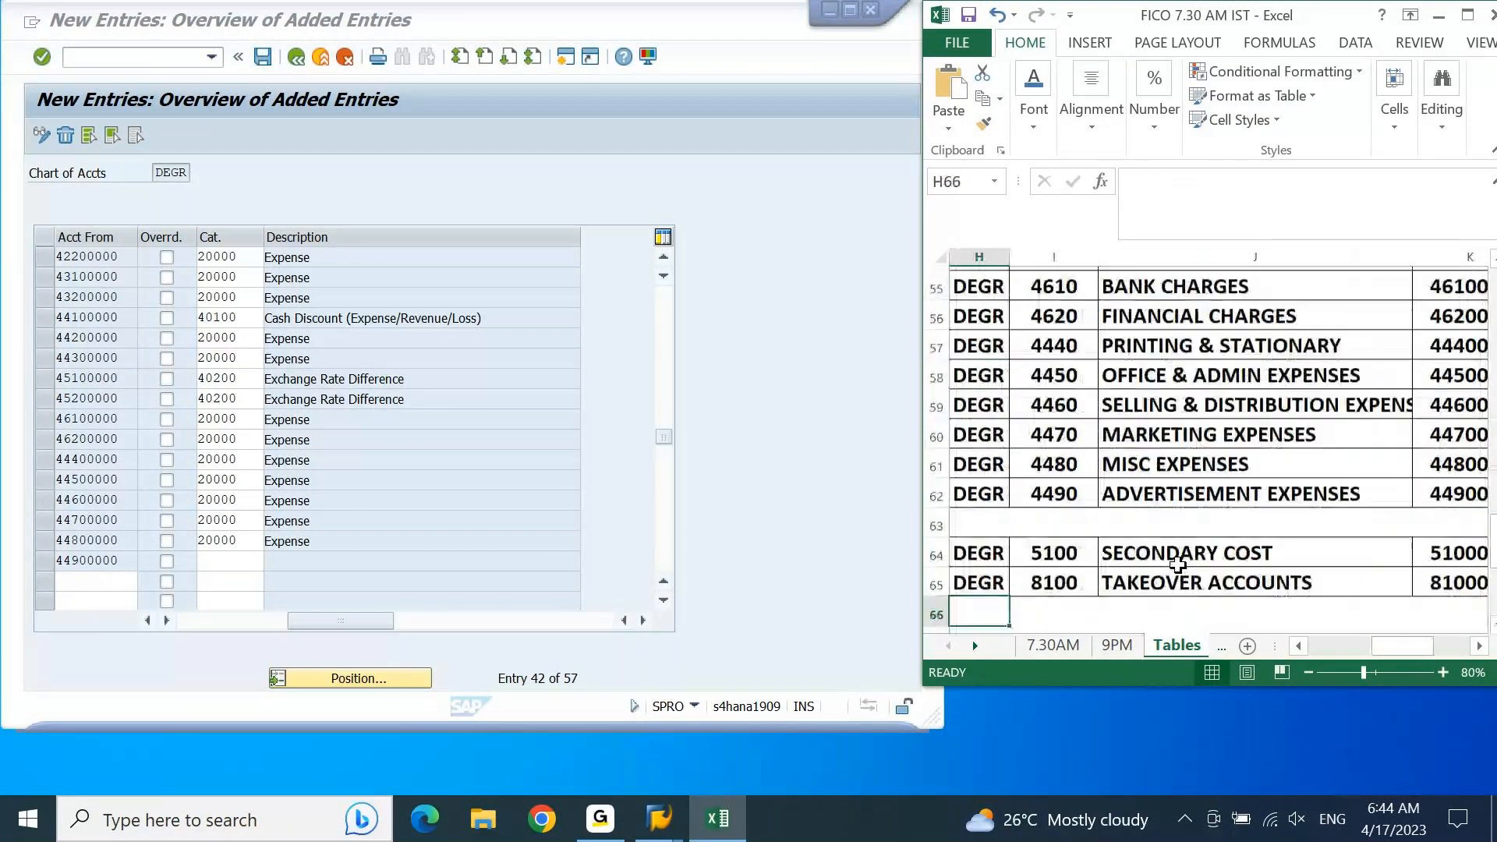
key("Up")
key("Up")
key("Up")
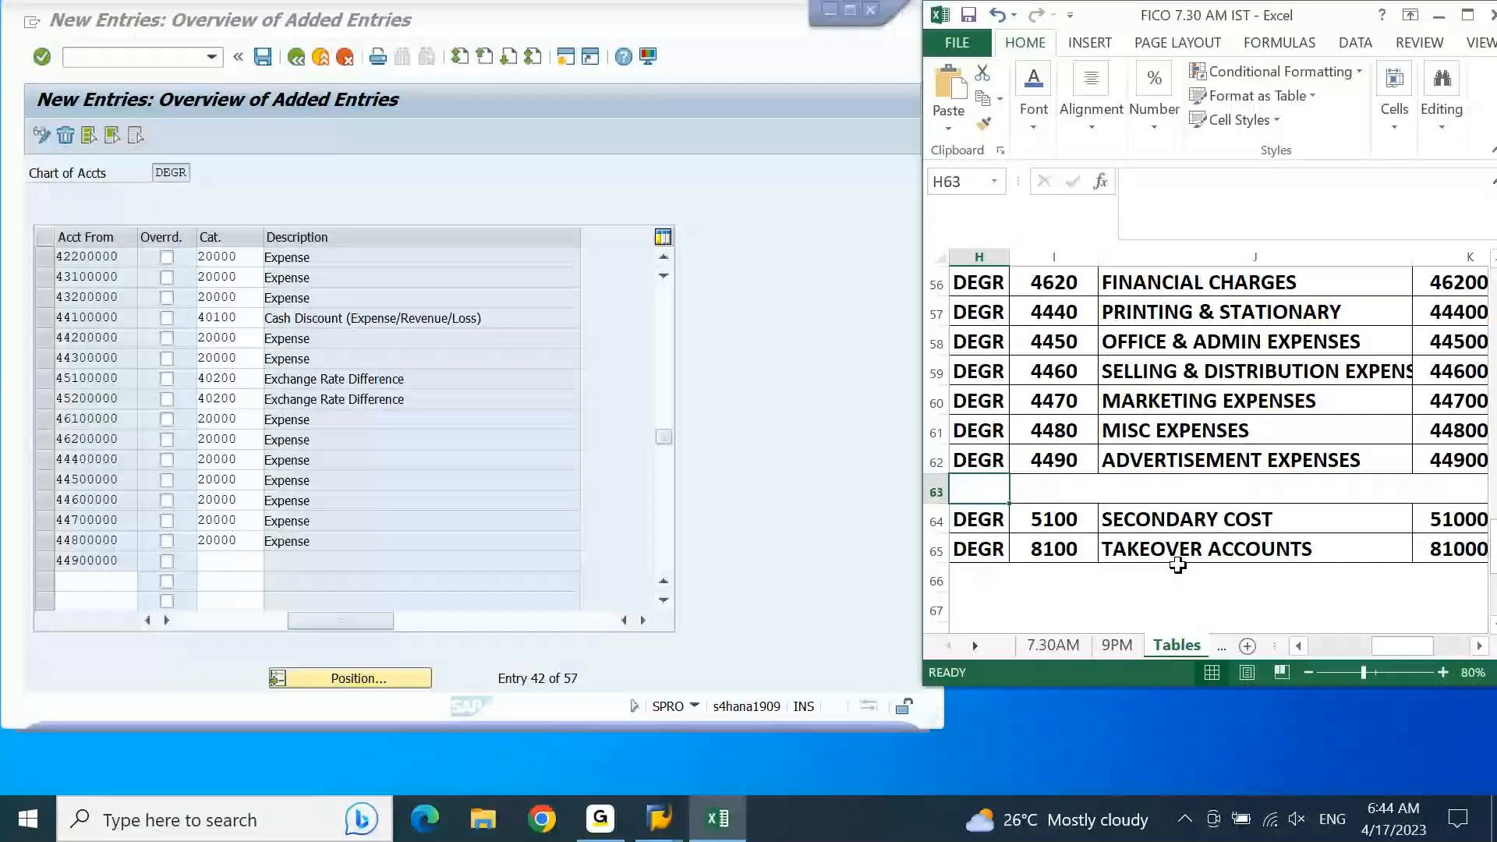
left_click(279, 567)
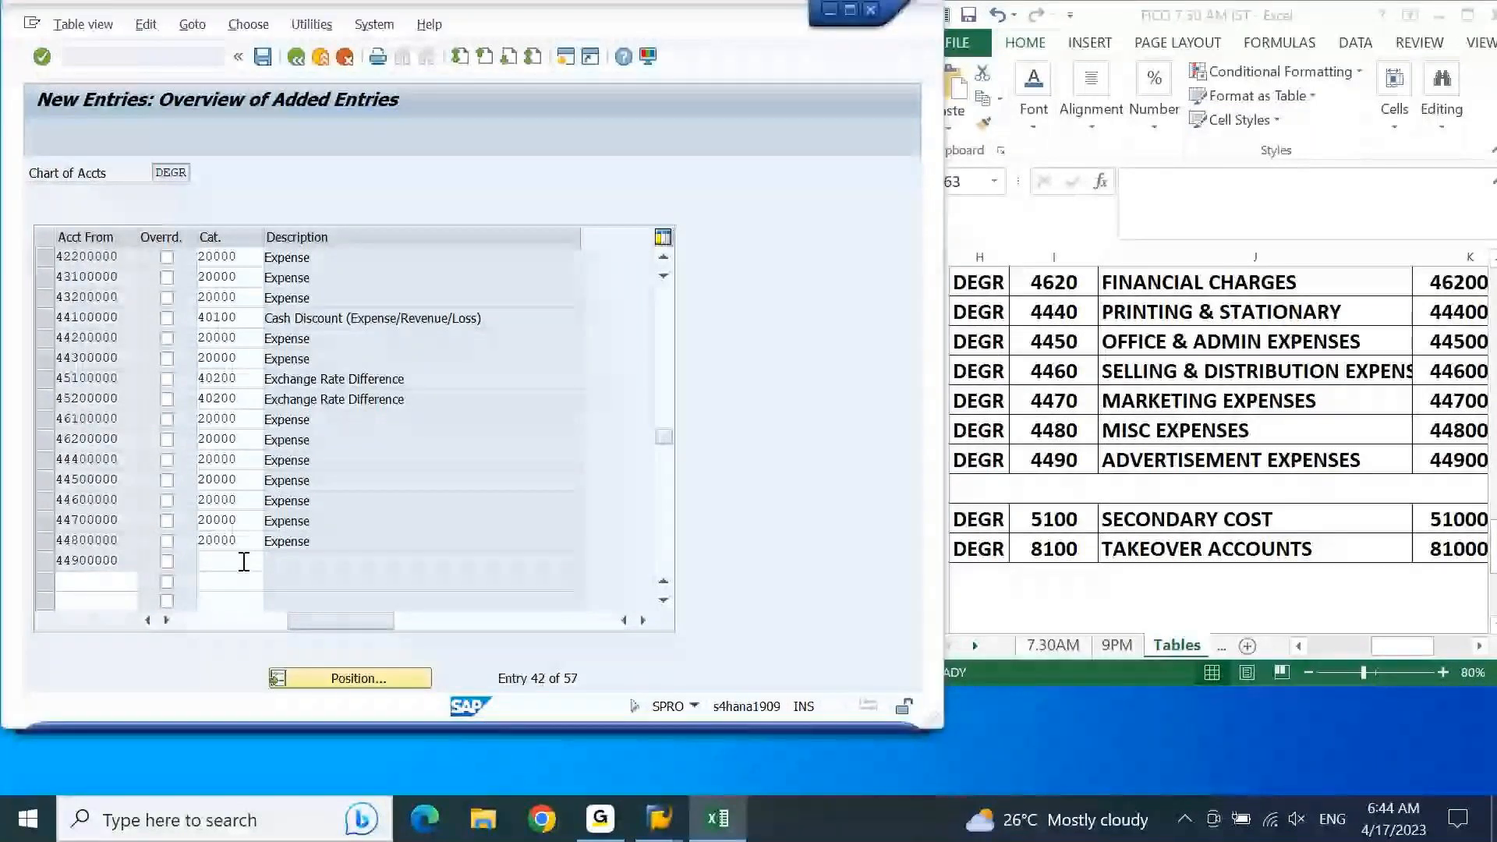
left_click(244, 562)
type("20000")
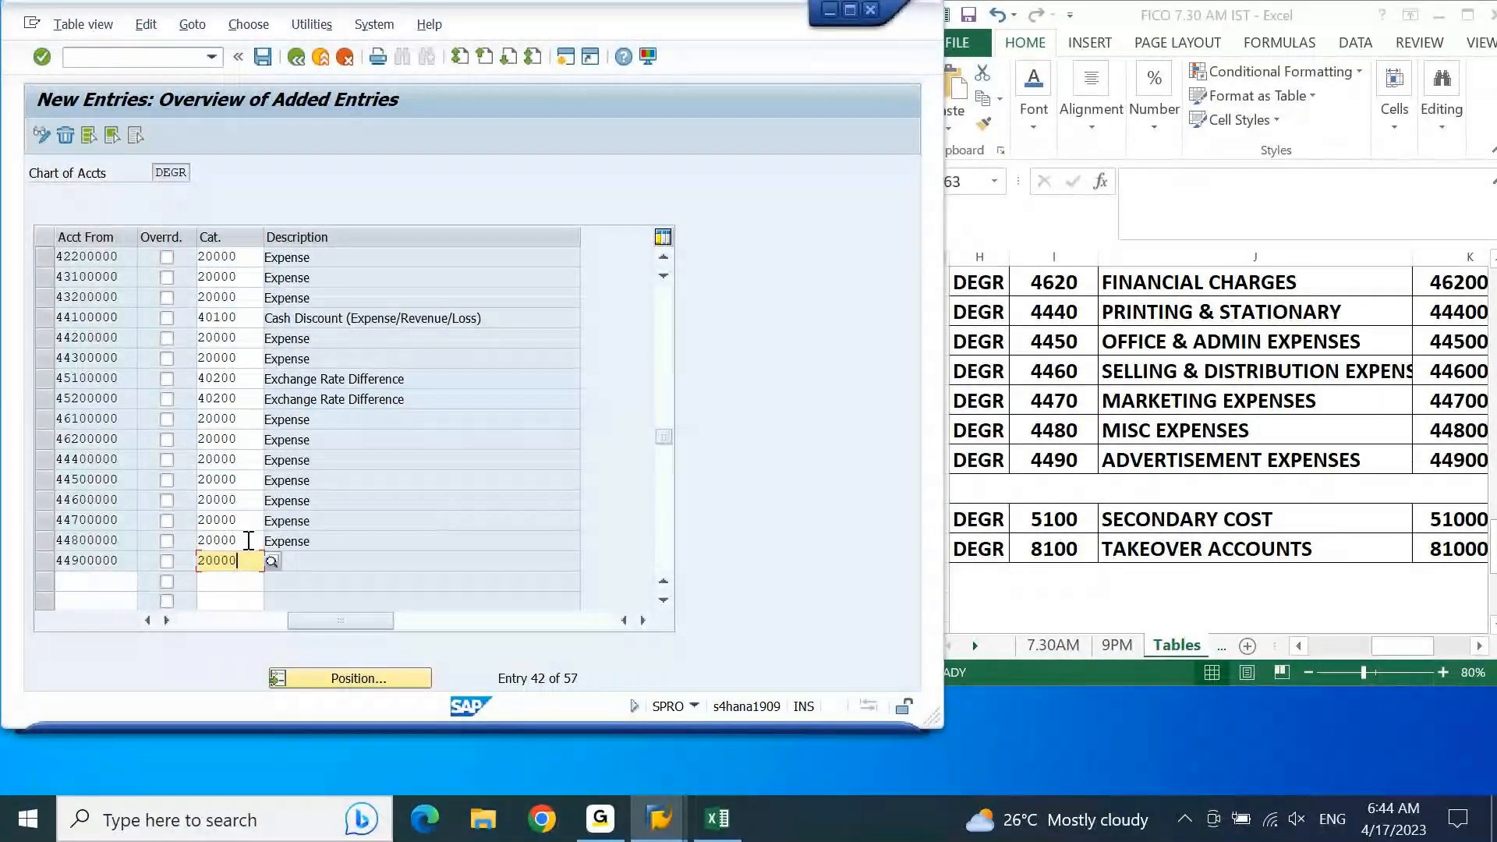
key("Return")
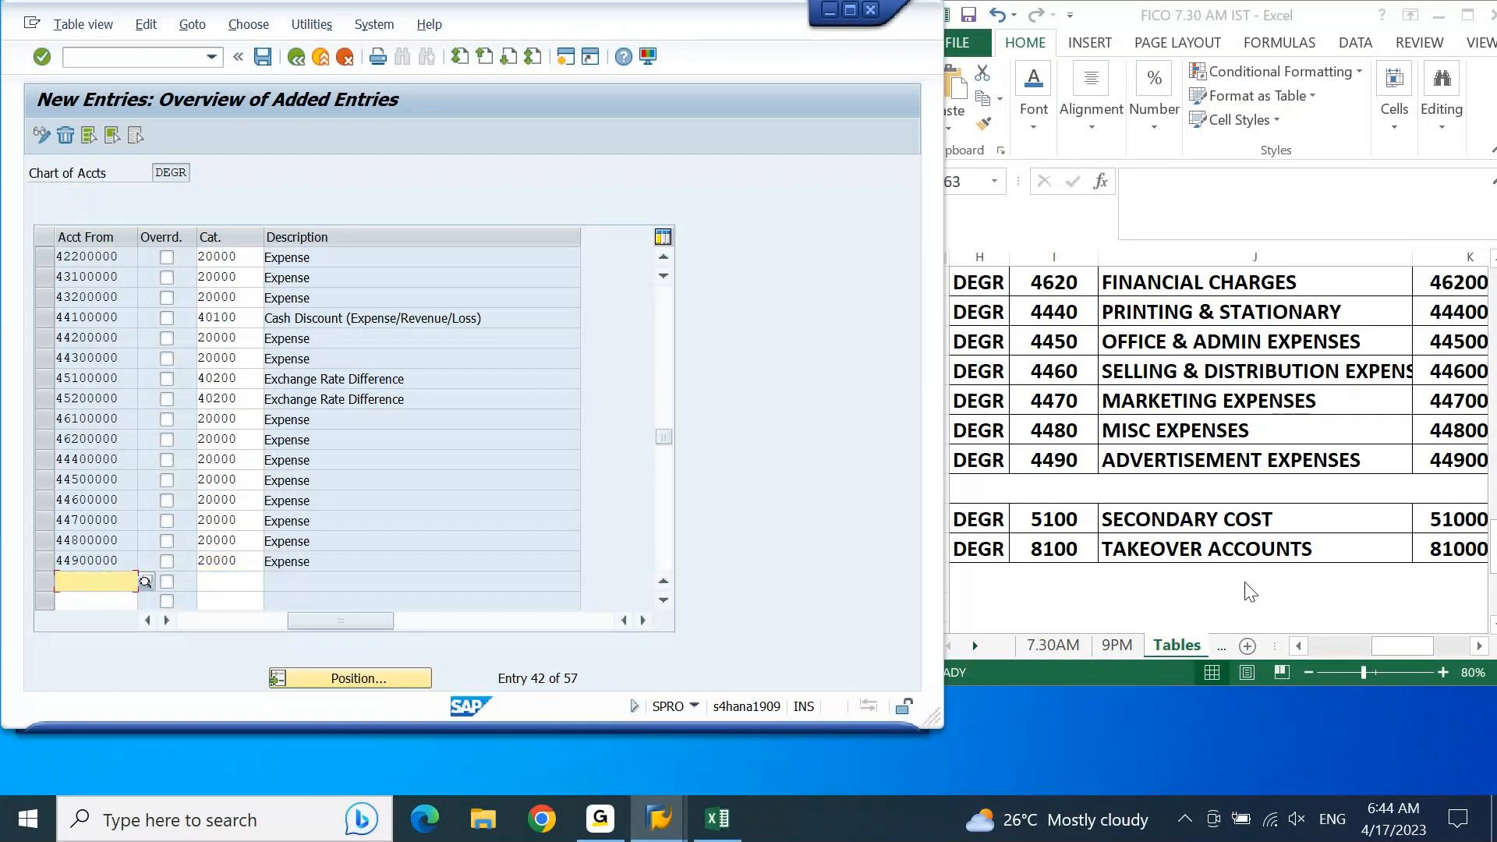
Step: Copy the secondary cost and takeover account ranges from Excel and paste them into the empty rows below 44900000
left_click(1257, 521)
key("Down")
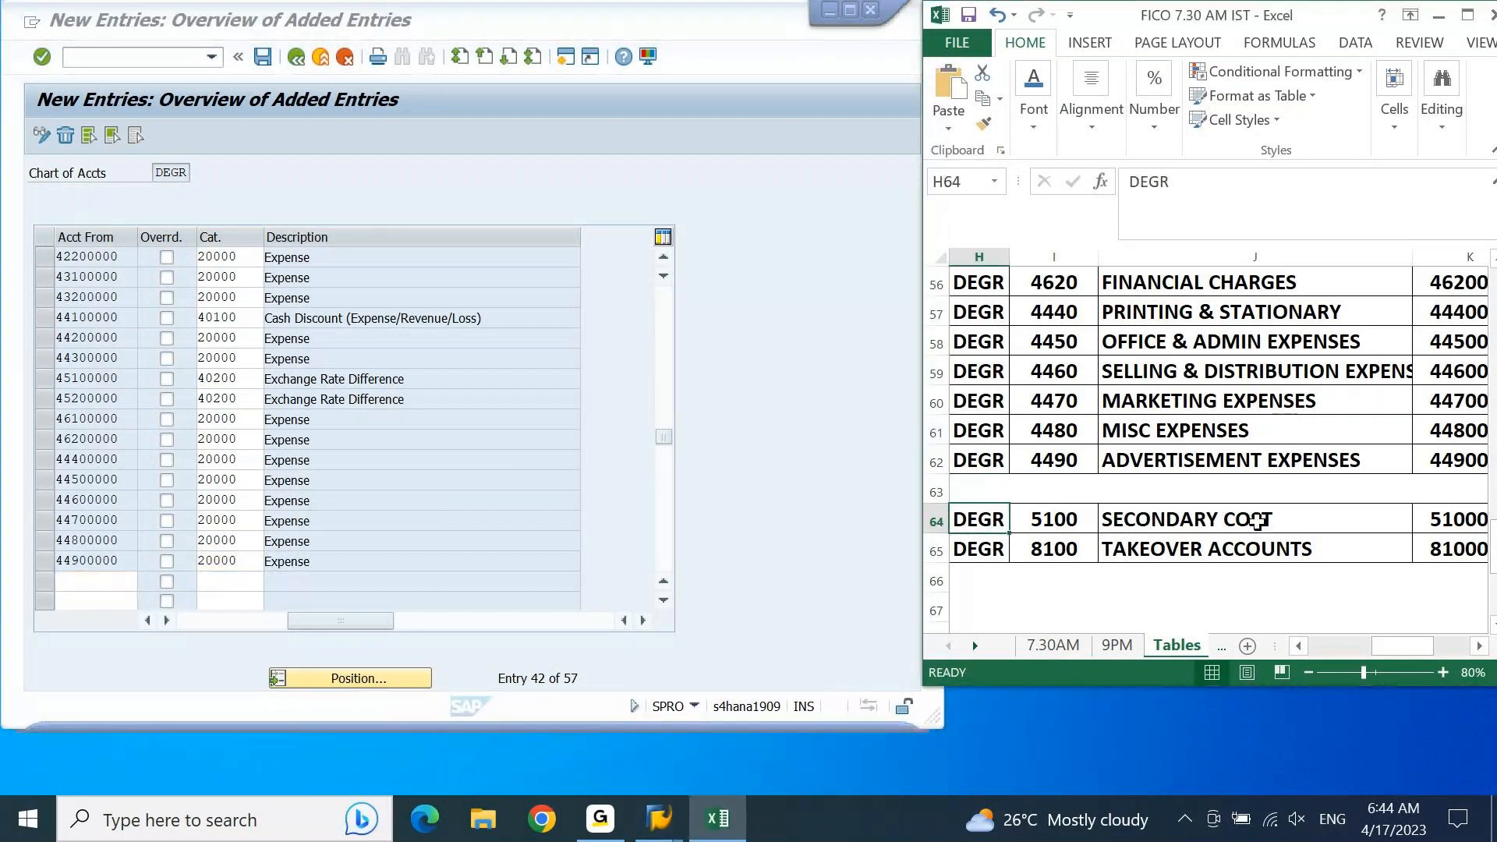
key("Right")
key("Right")
key("Right")
key("shift+Right")
key("shift+Down")
key("ctrl+c")
left_click(91, 579)
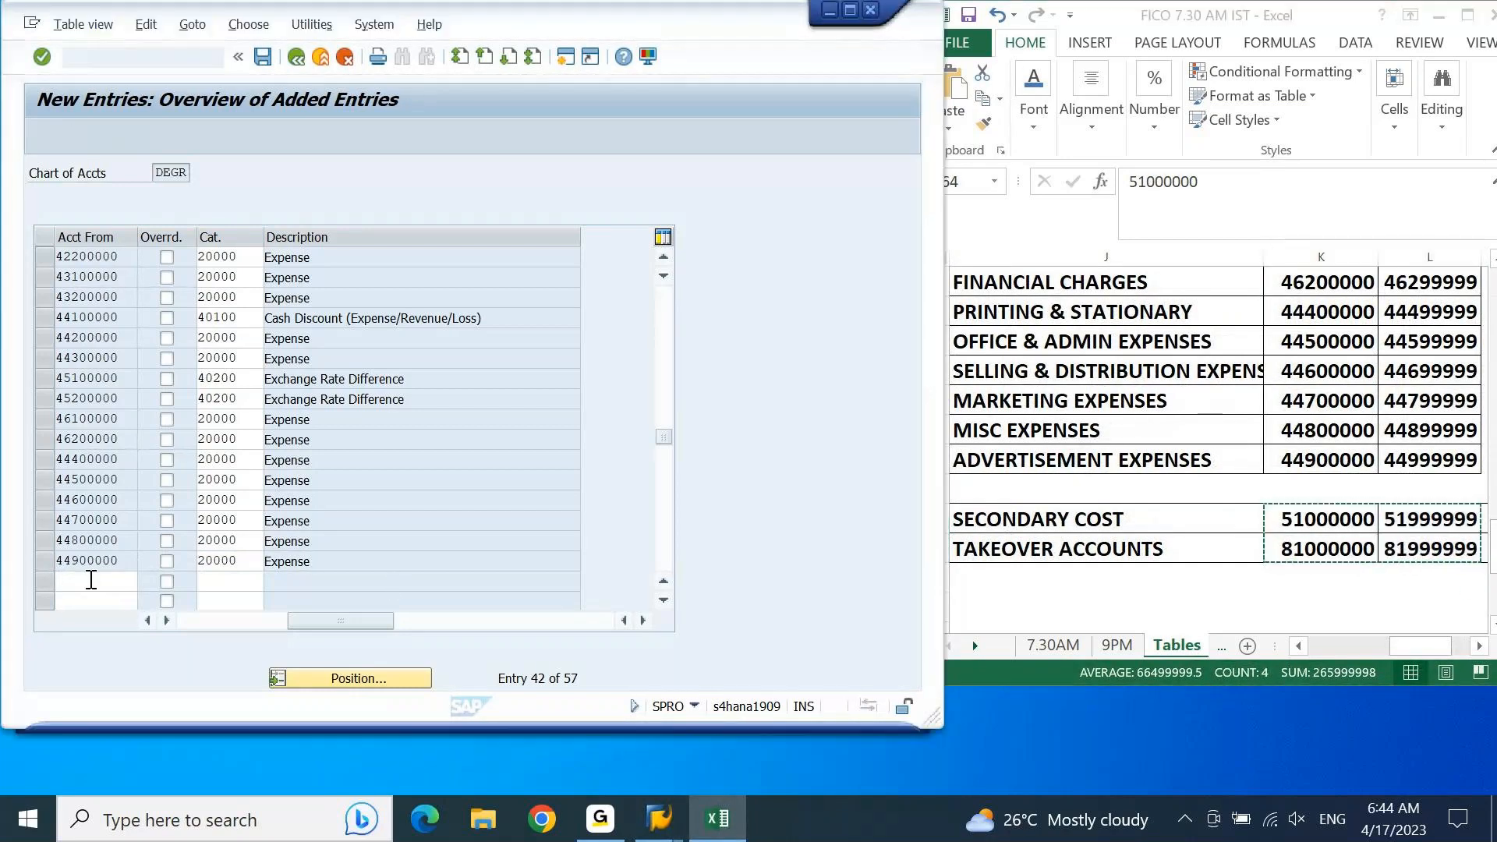
key("ctrl+v")
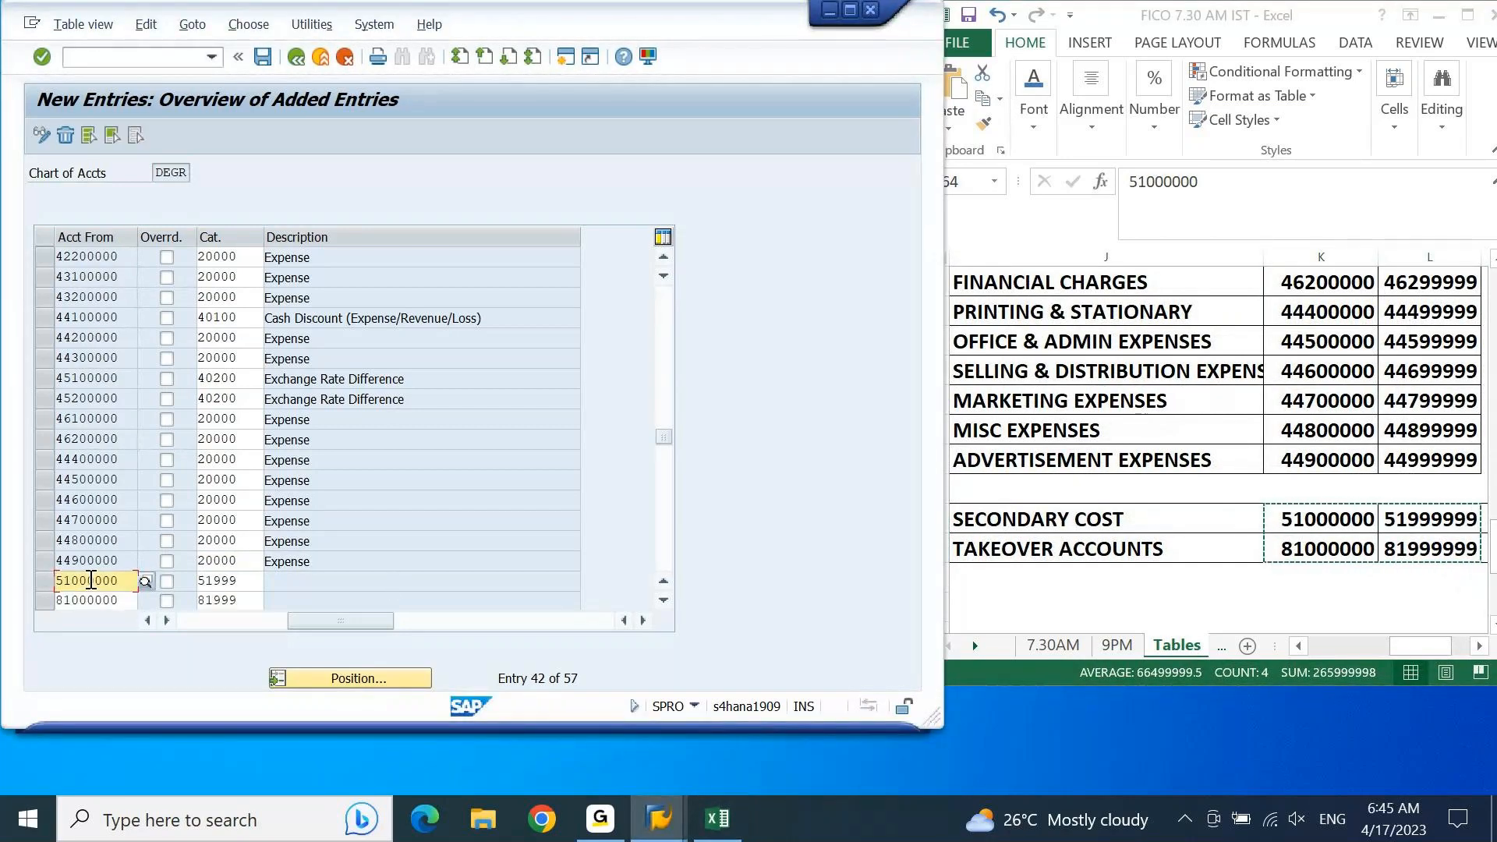
Step: Clear the misplaced item category values from the 51000000 and 81000000 rows
key("Tab")
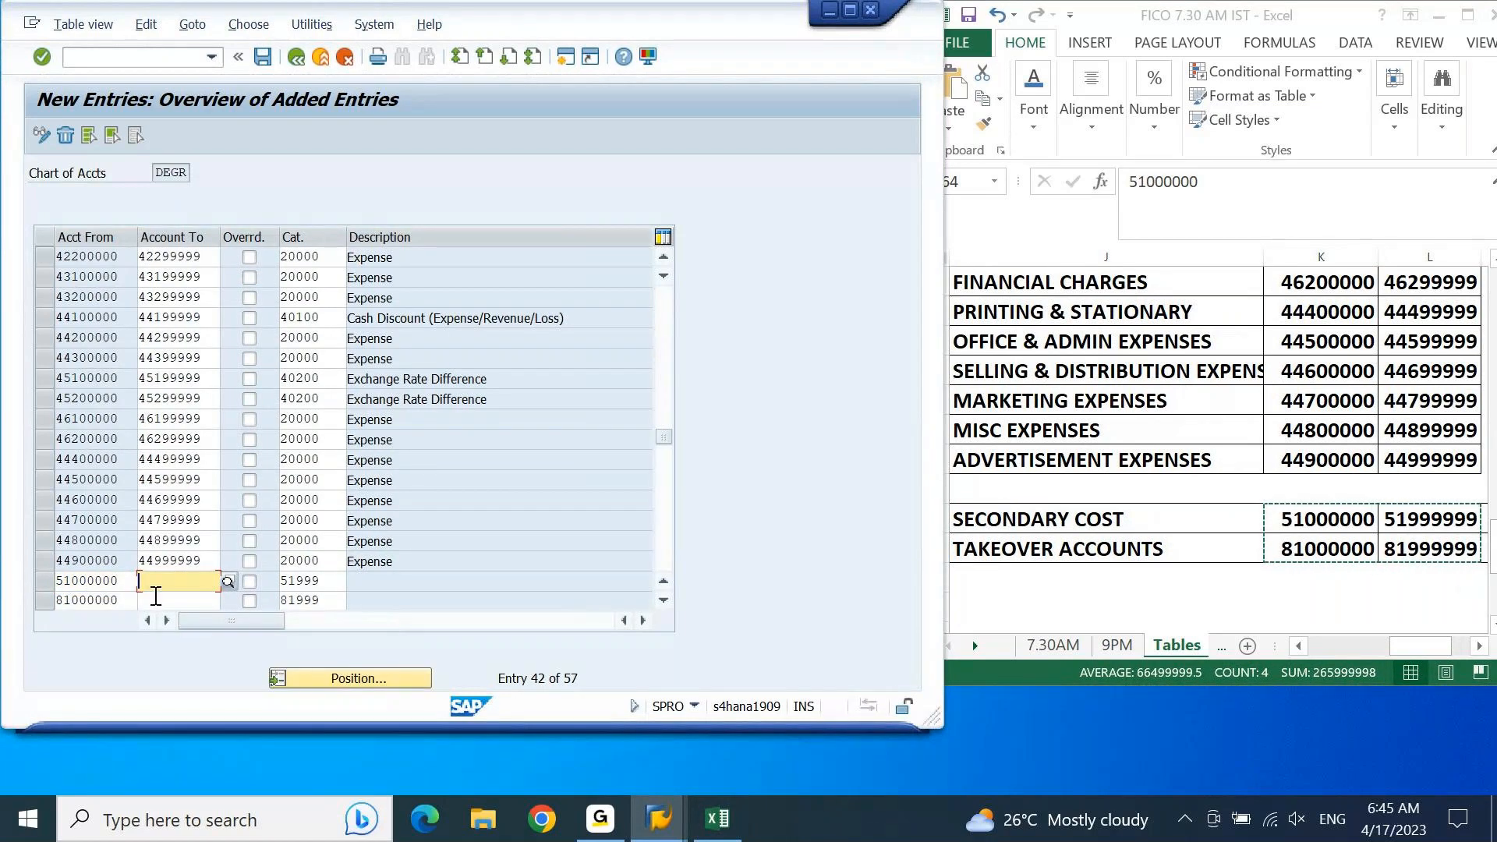
key("Tab")
key("Tab")
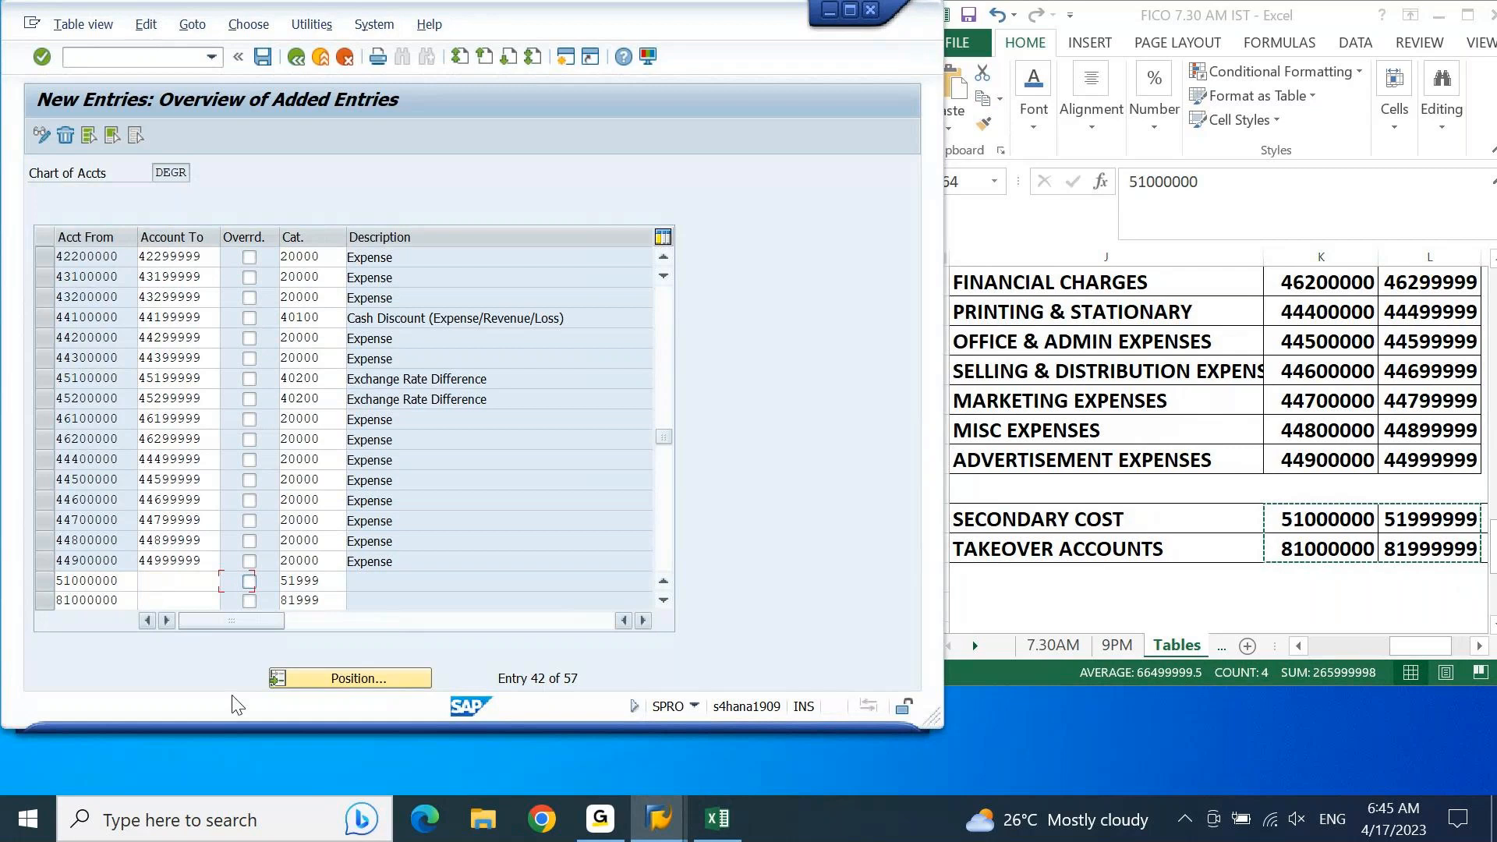
key("Delete")
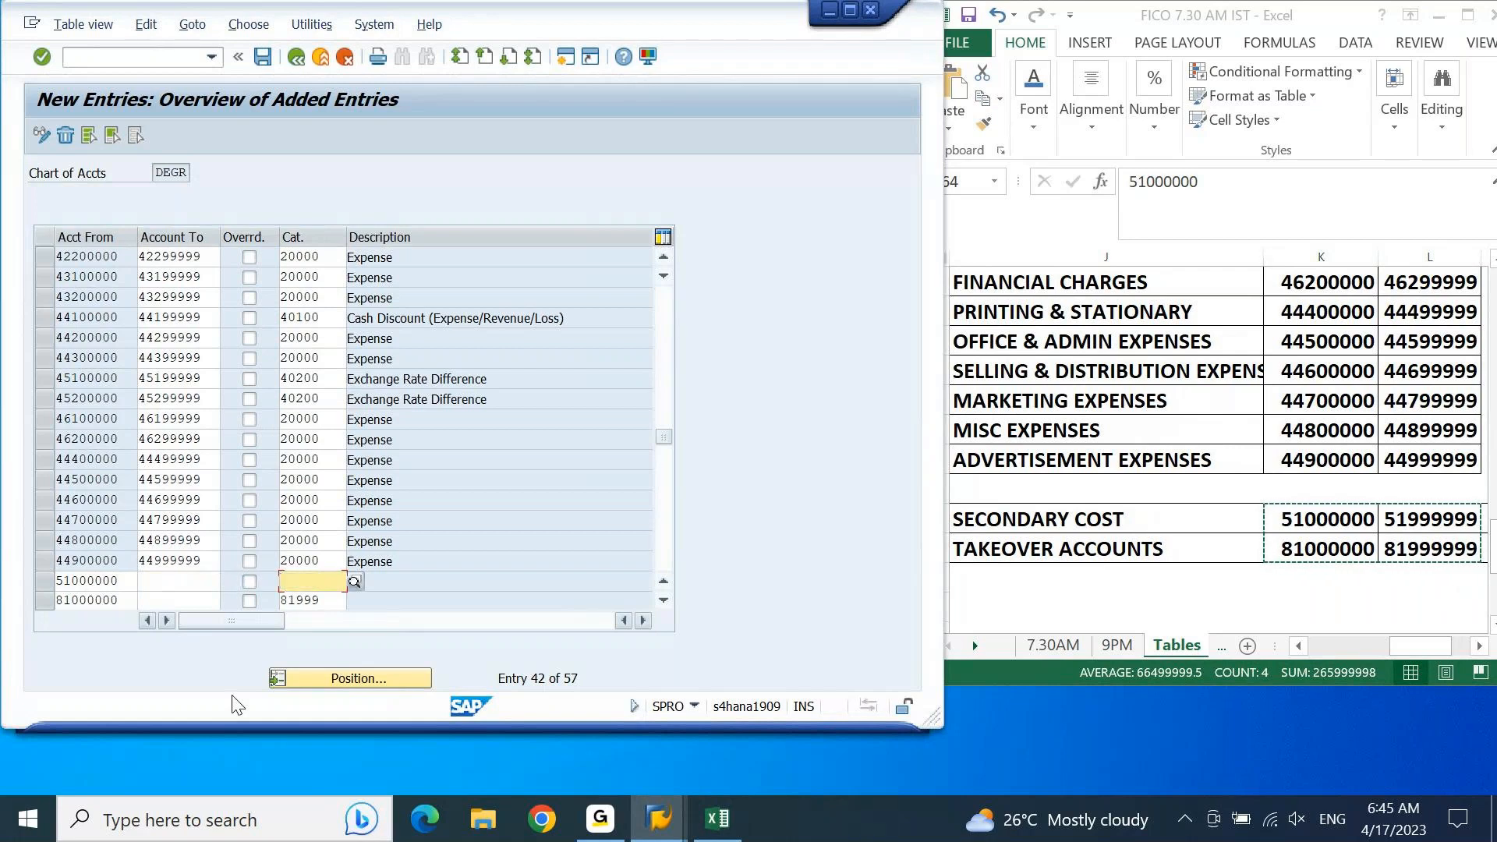
key("Down")
key("Delete")
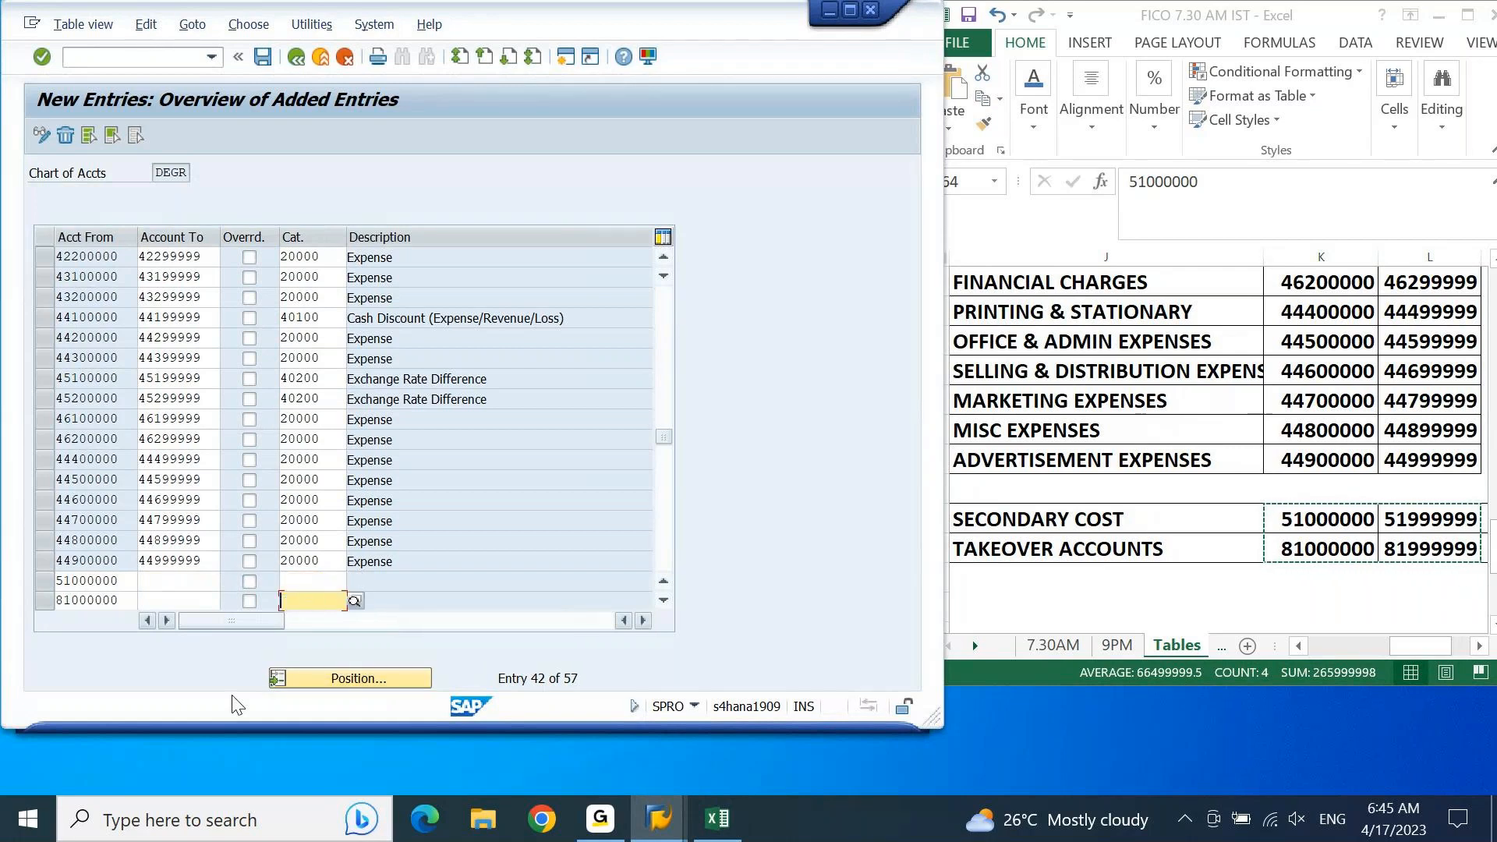
Step: Paste the copied ranges again from the 51000000 row so they read 51000000–51999999 and 81000000–81999999
left_click(1334, 521)
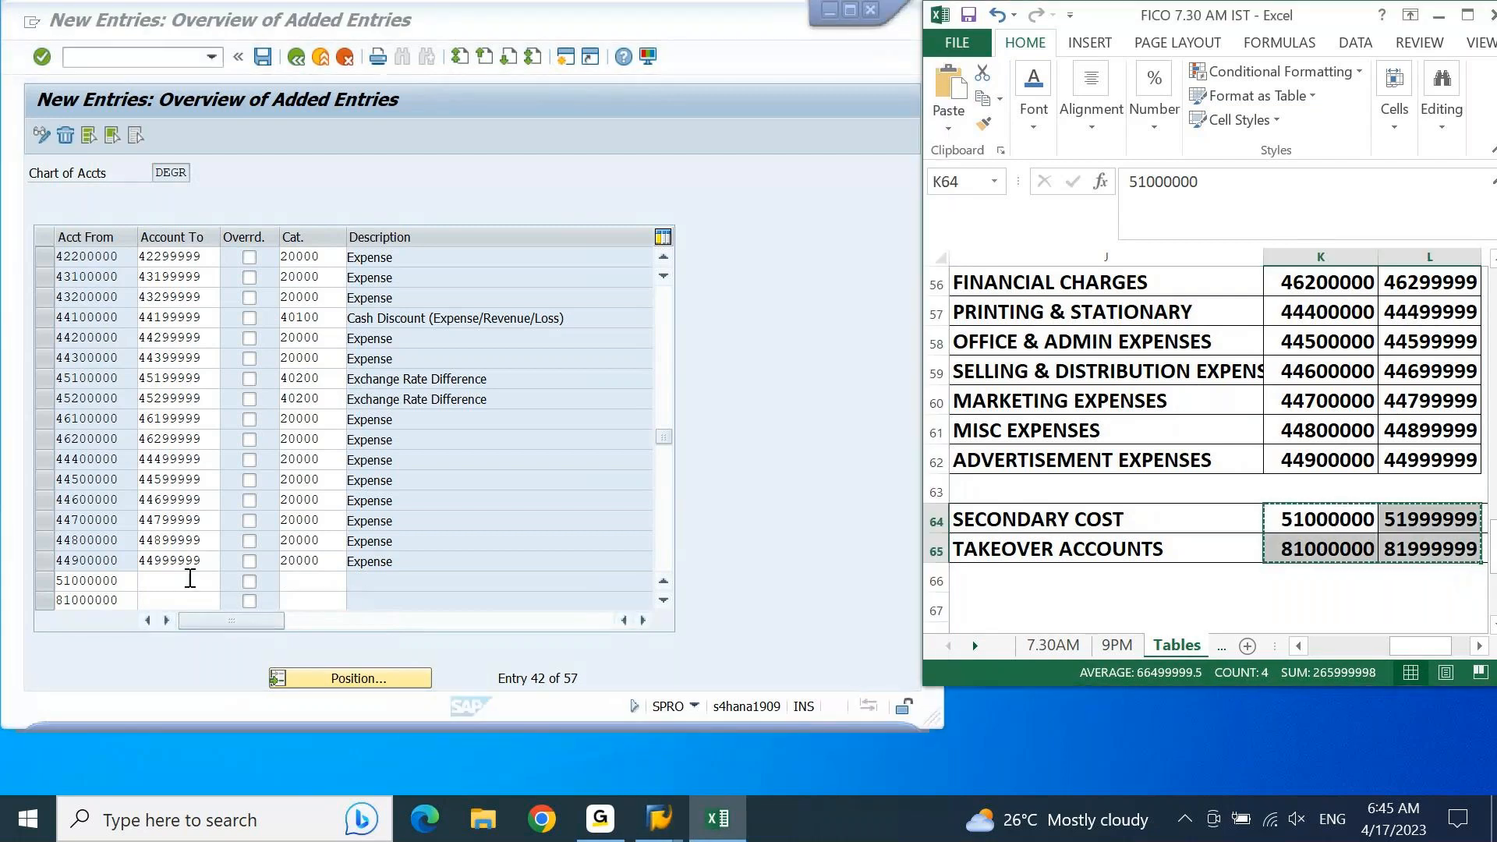
left_click(181, 582)
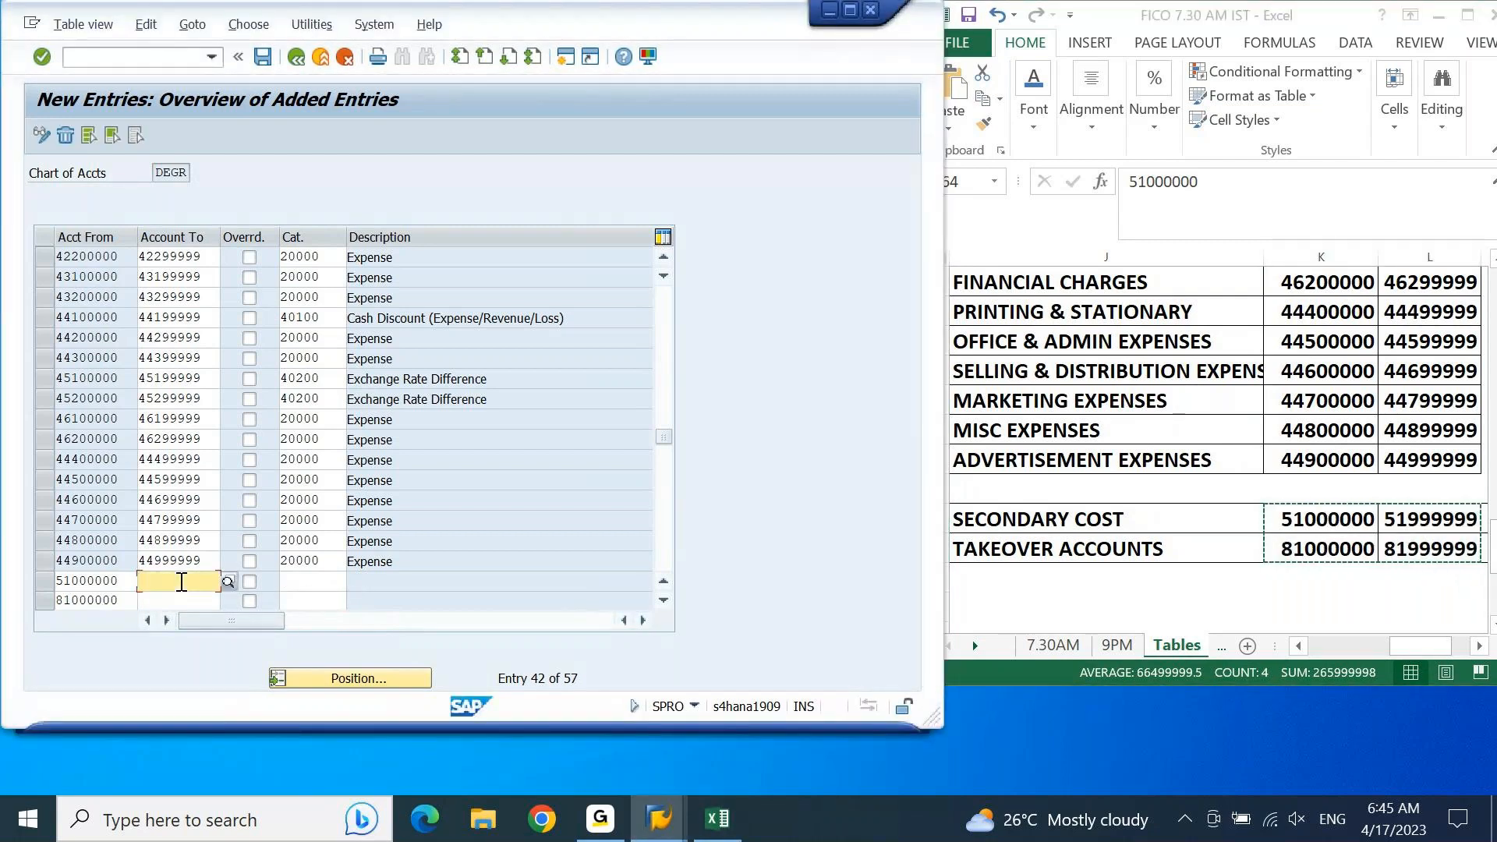
key("shift+Tab")
key("ctrl+v")
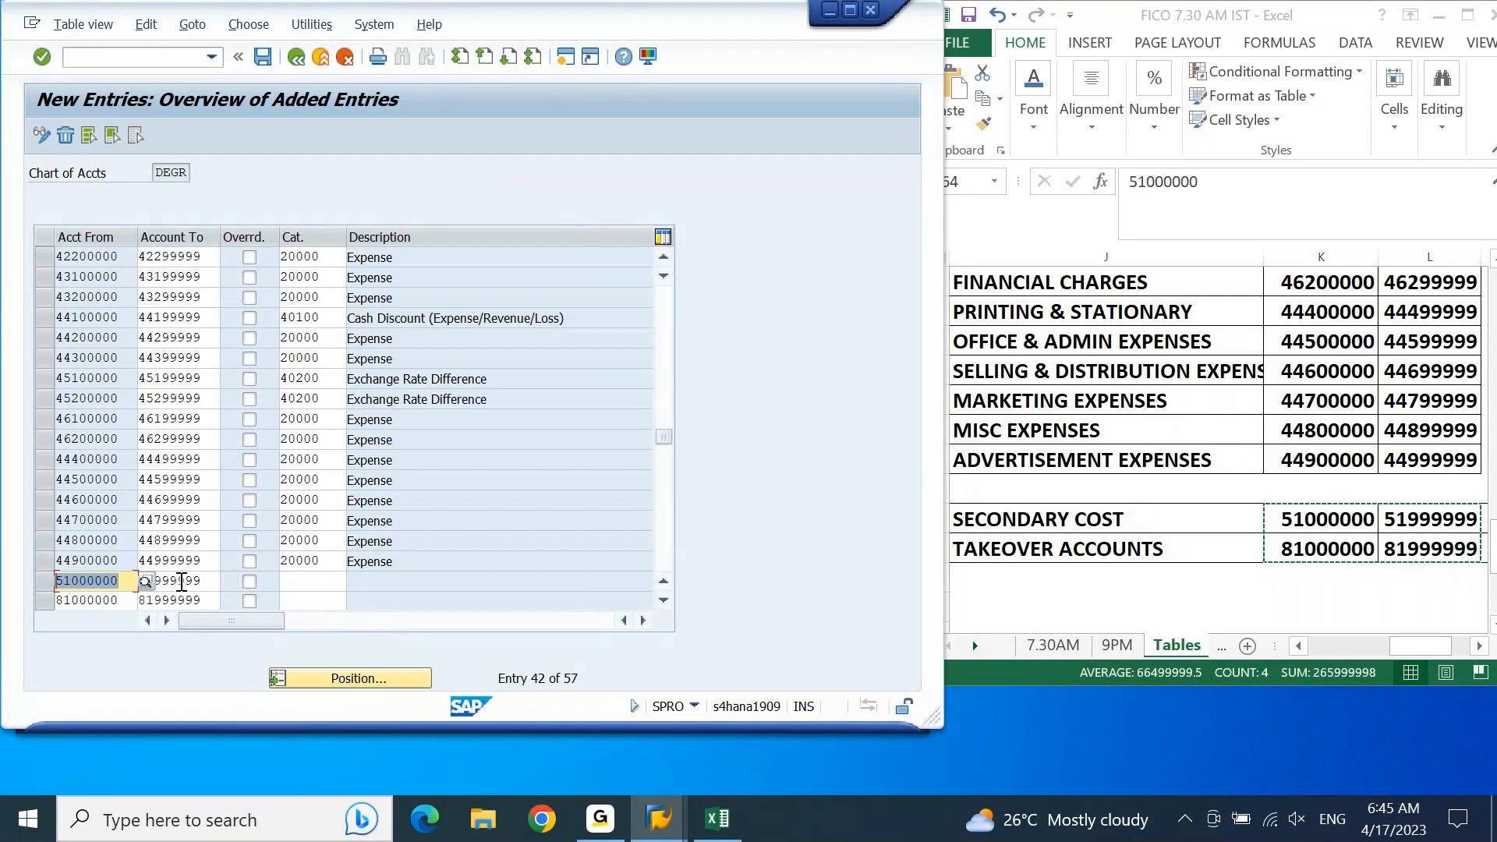
Step: Select item category 20000 Expense for the secondary cost range 51000000–51999999
key("Tab")
key("Tab")
key("Tab")
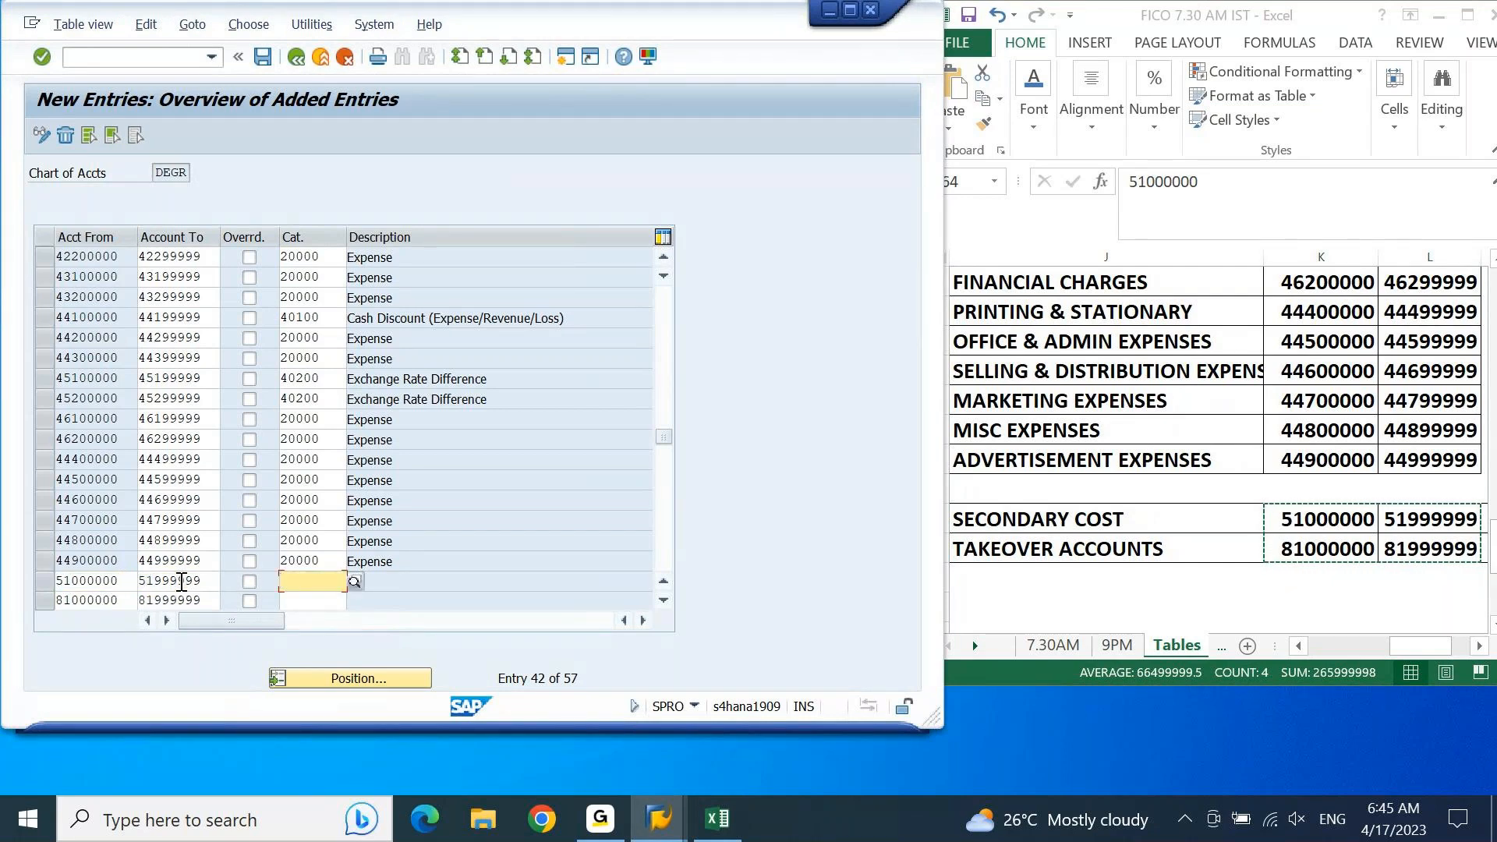
left_click(355, 582)
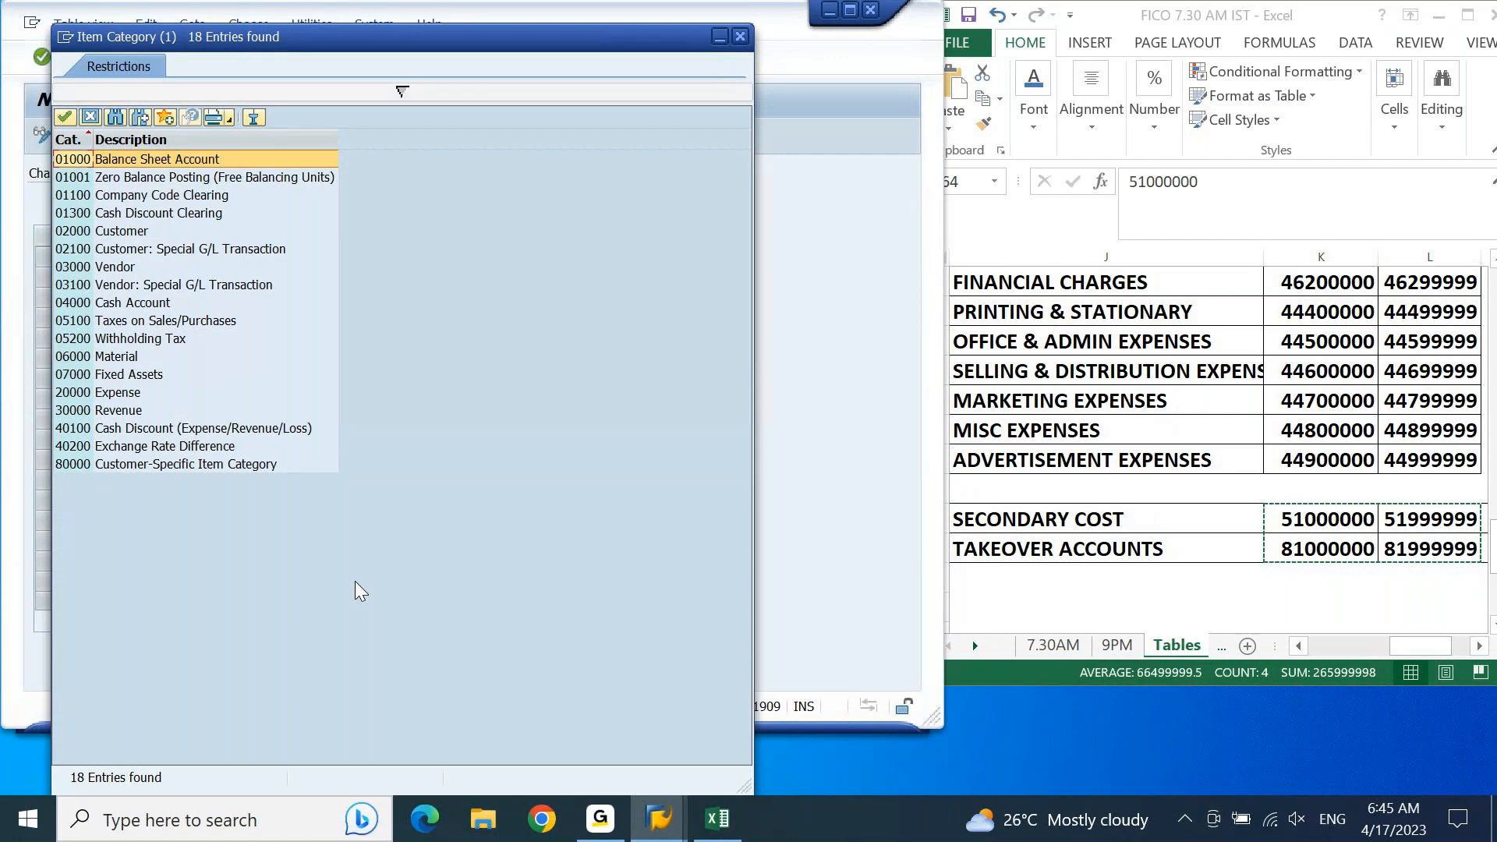
left_click(91, 397)
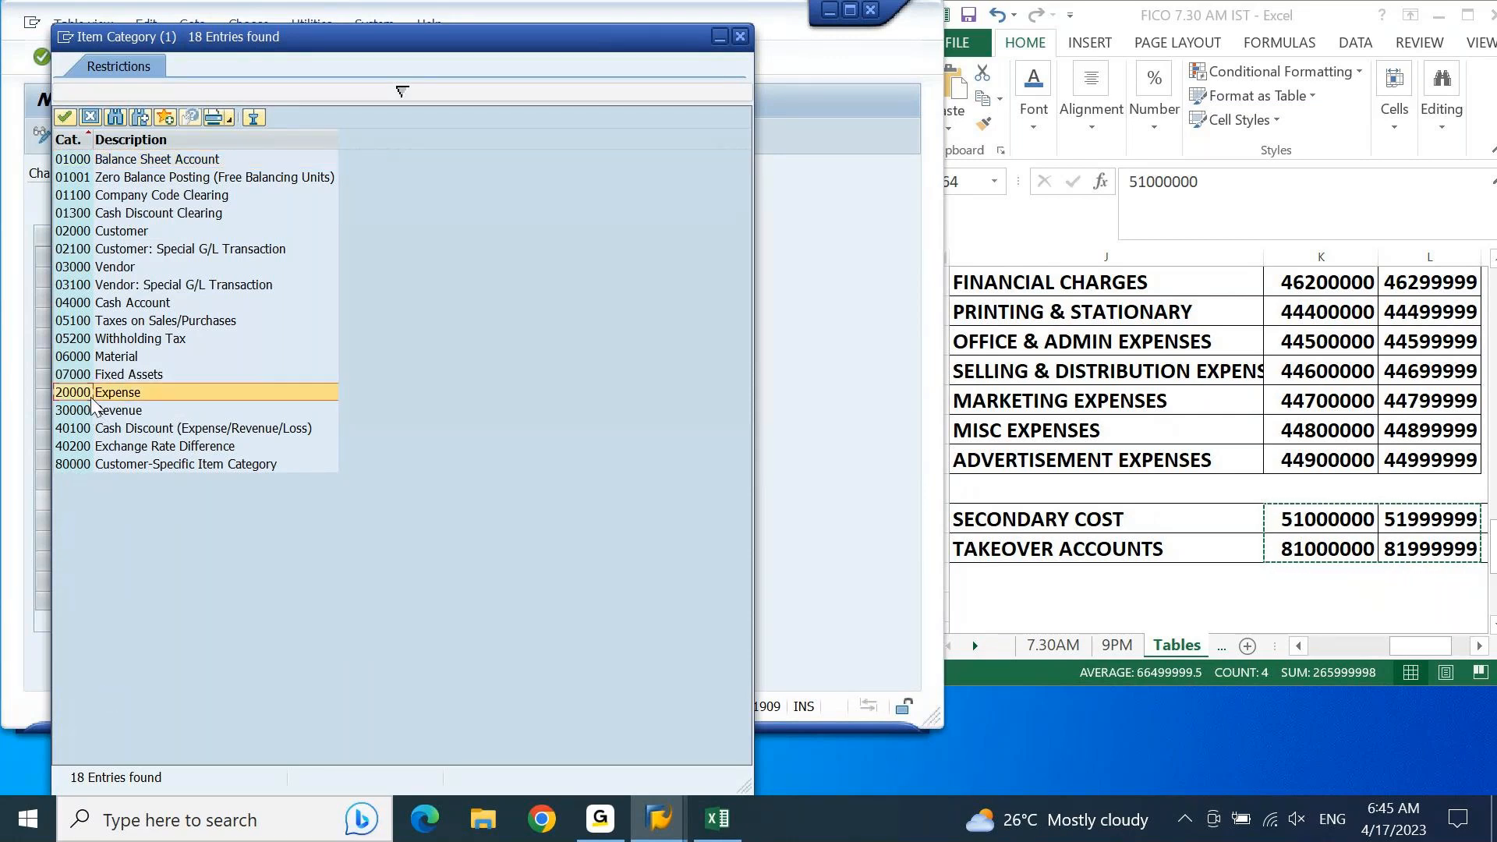
double_click(92, 394)
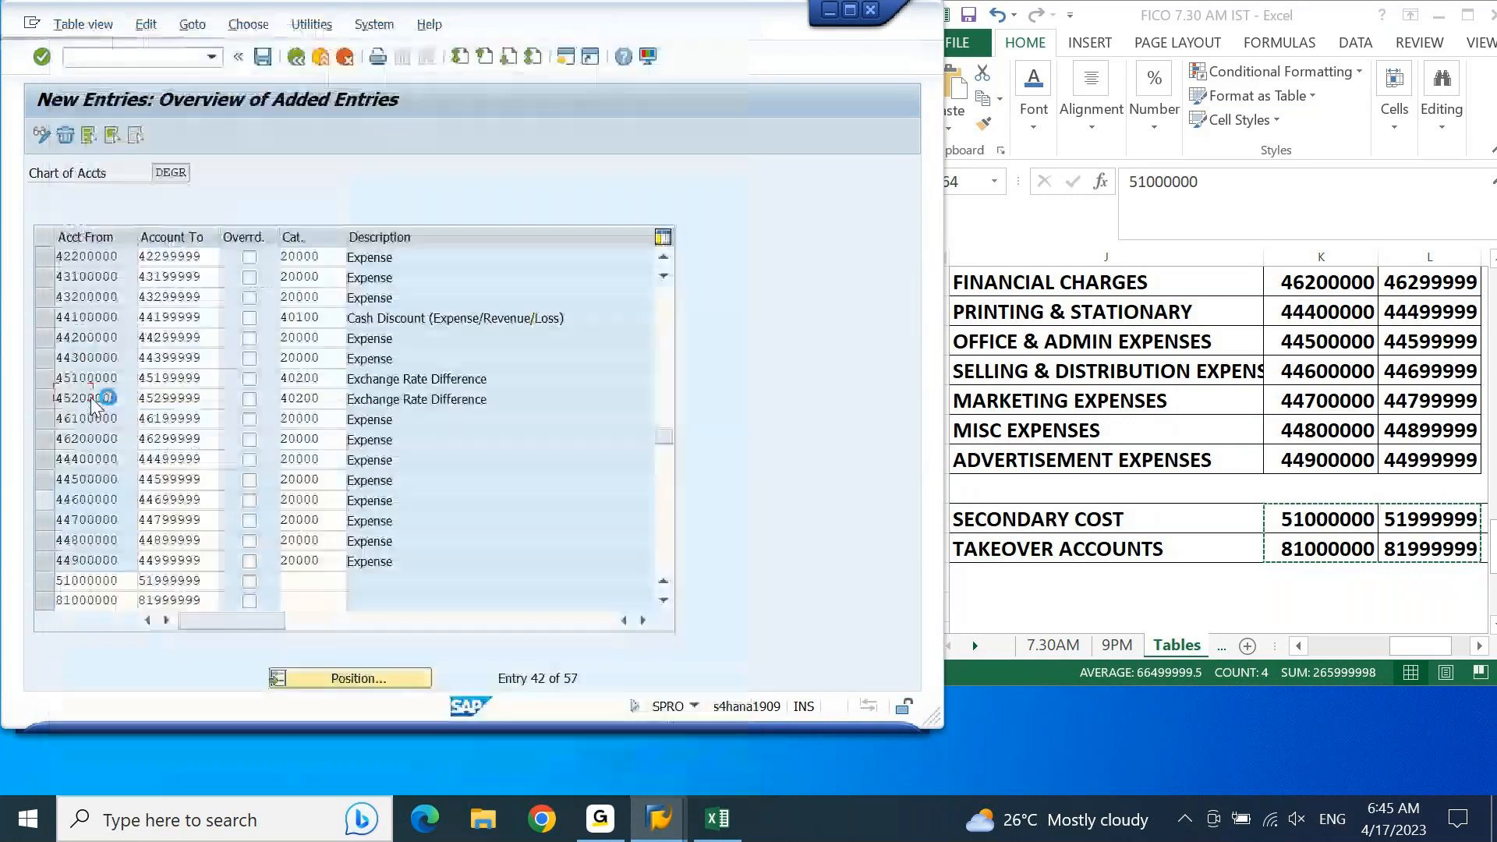
Step: Select item category 01000 Balance Sheet Account for the takeover accounts range 81000000–81999999 and validate the entries
key("Down")
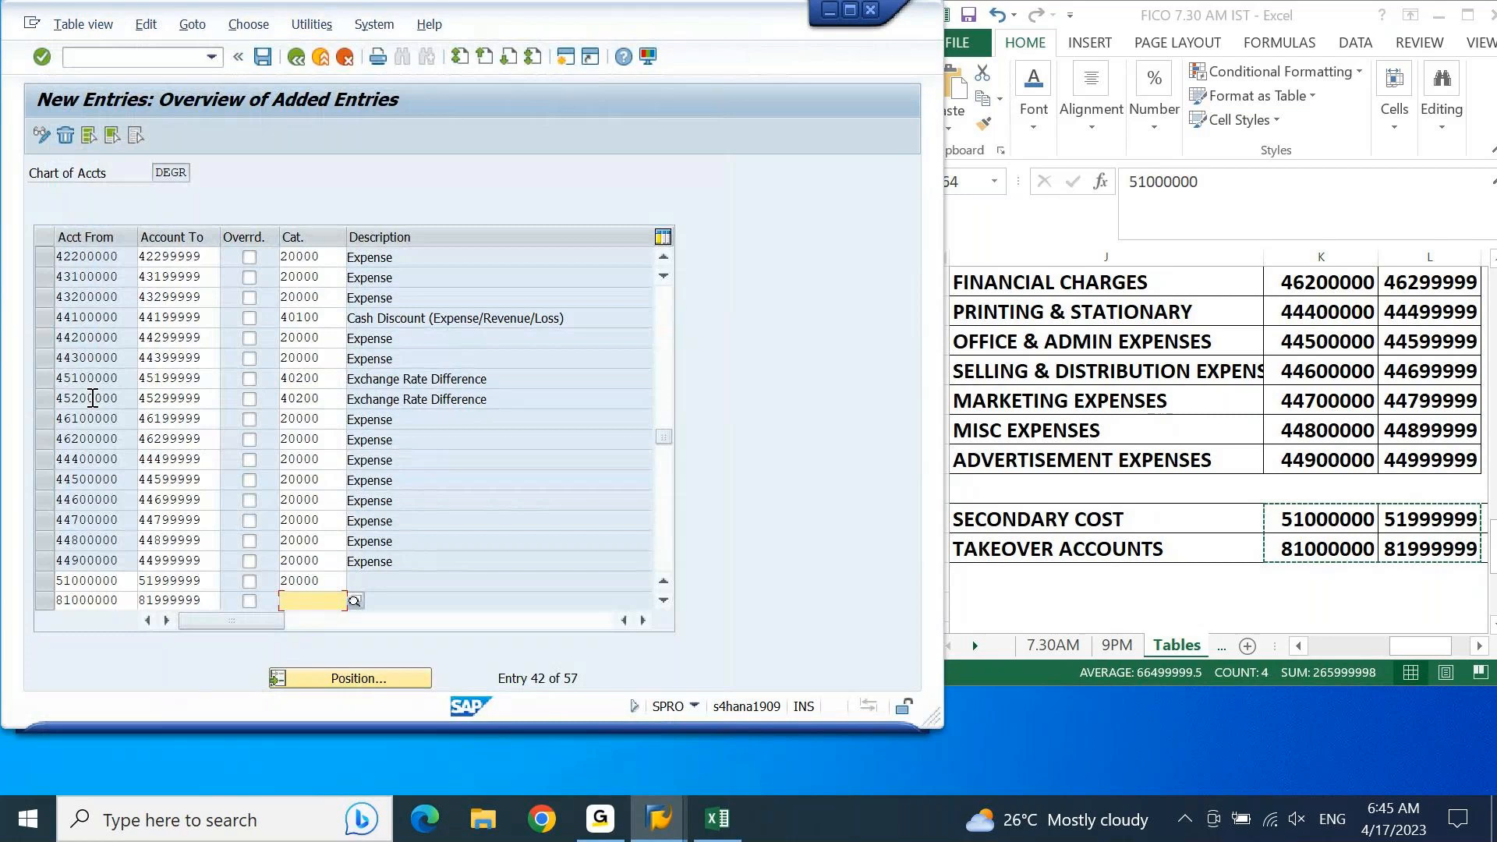
key("F4")
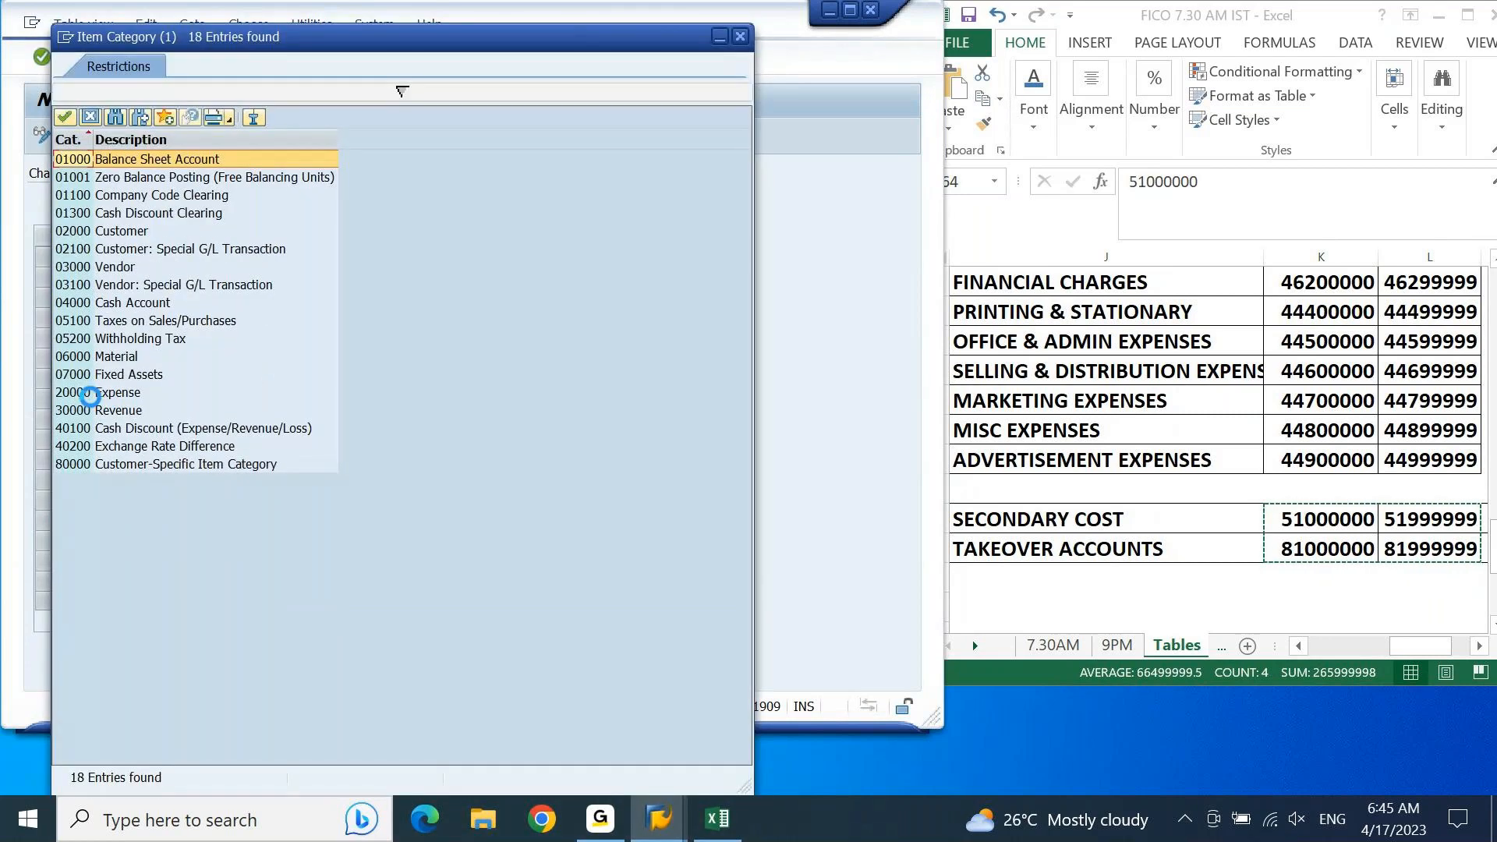
key("Return")
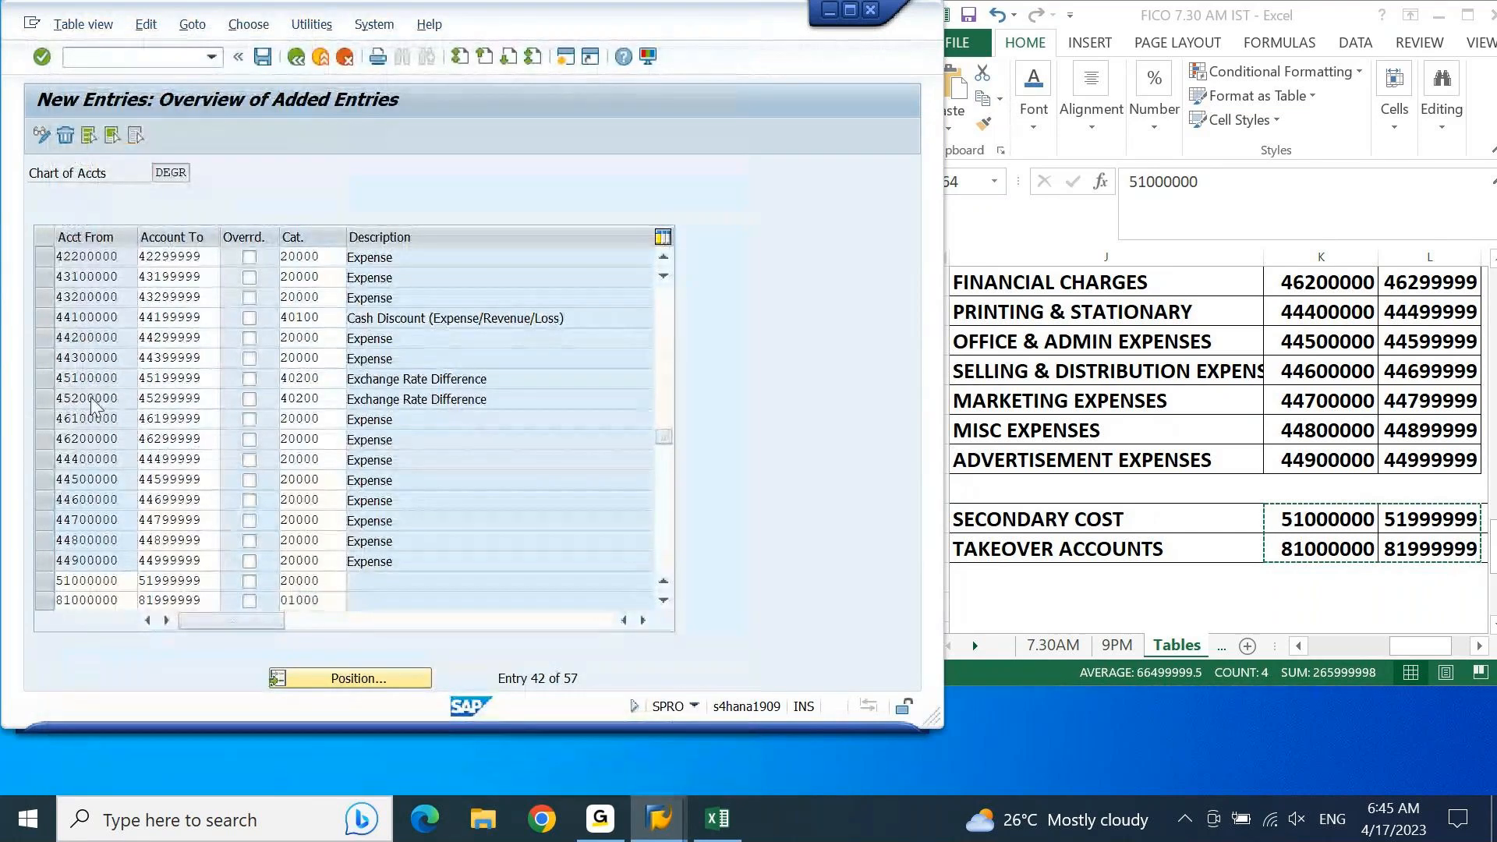
key("Return")
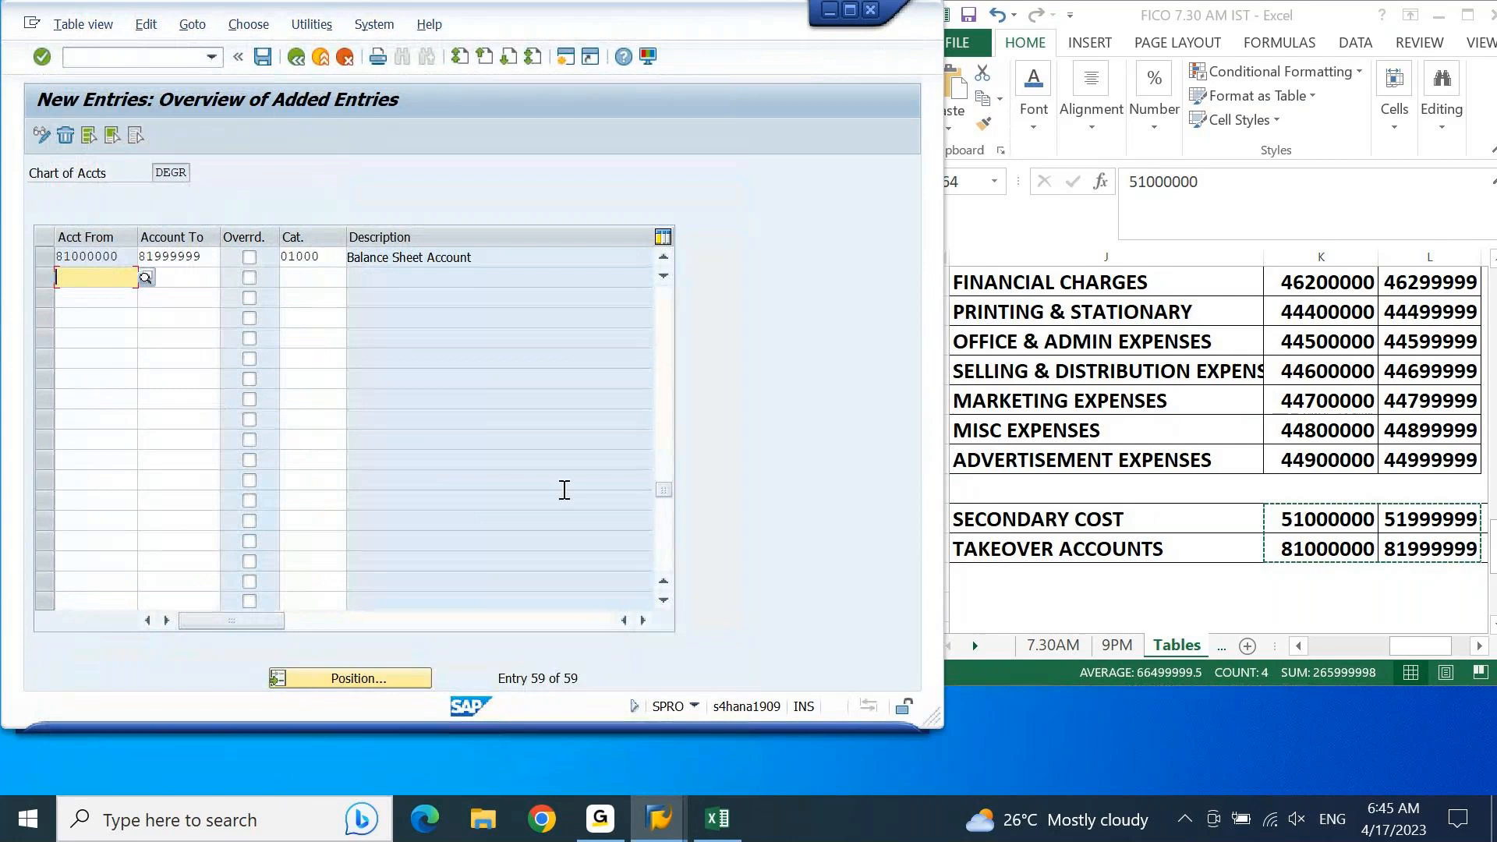
Step: Save the new account classification entries for chart of accounts DEGR and confirm saving the changes
left_click(664, 274)
scroll(662, 265, "up", 2)
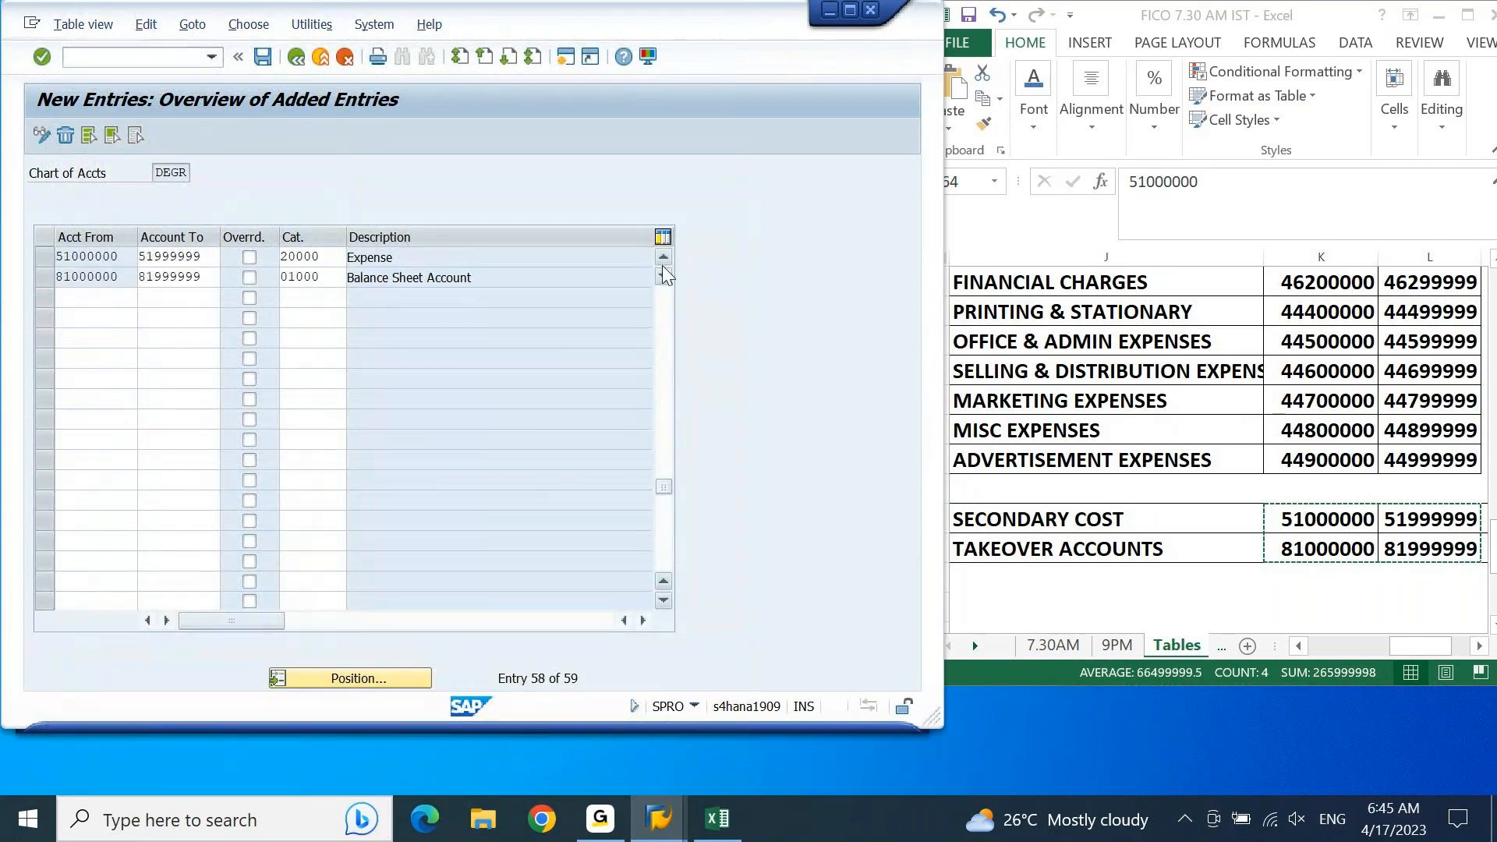
left_click(263, 57)
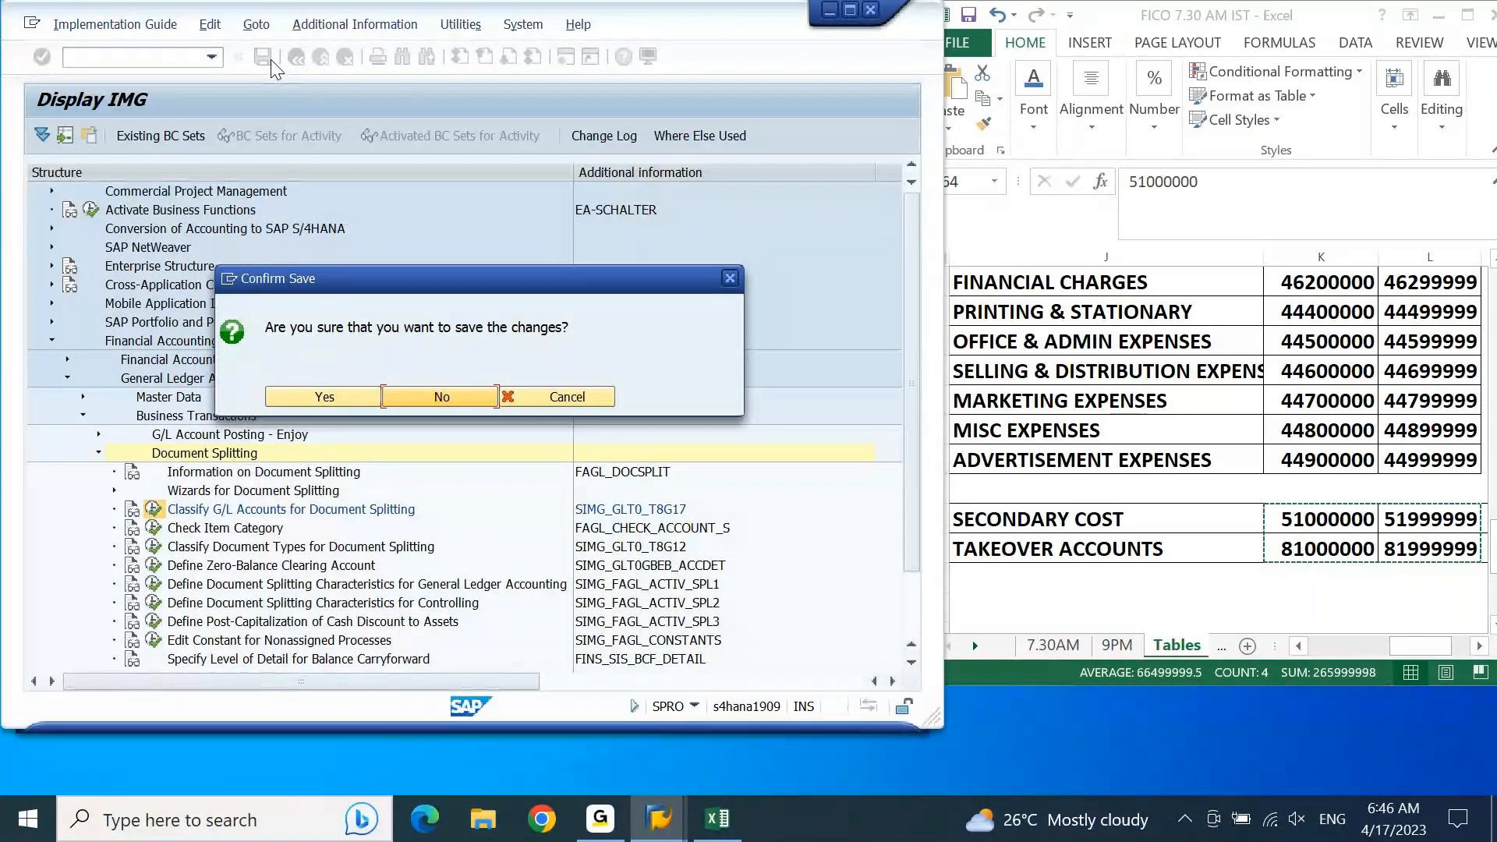
key("Left")
key("Return")
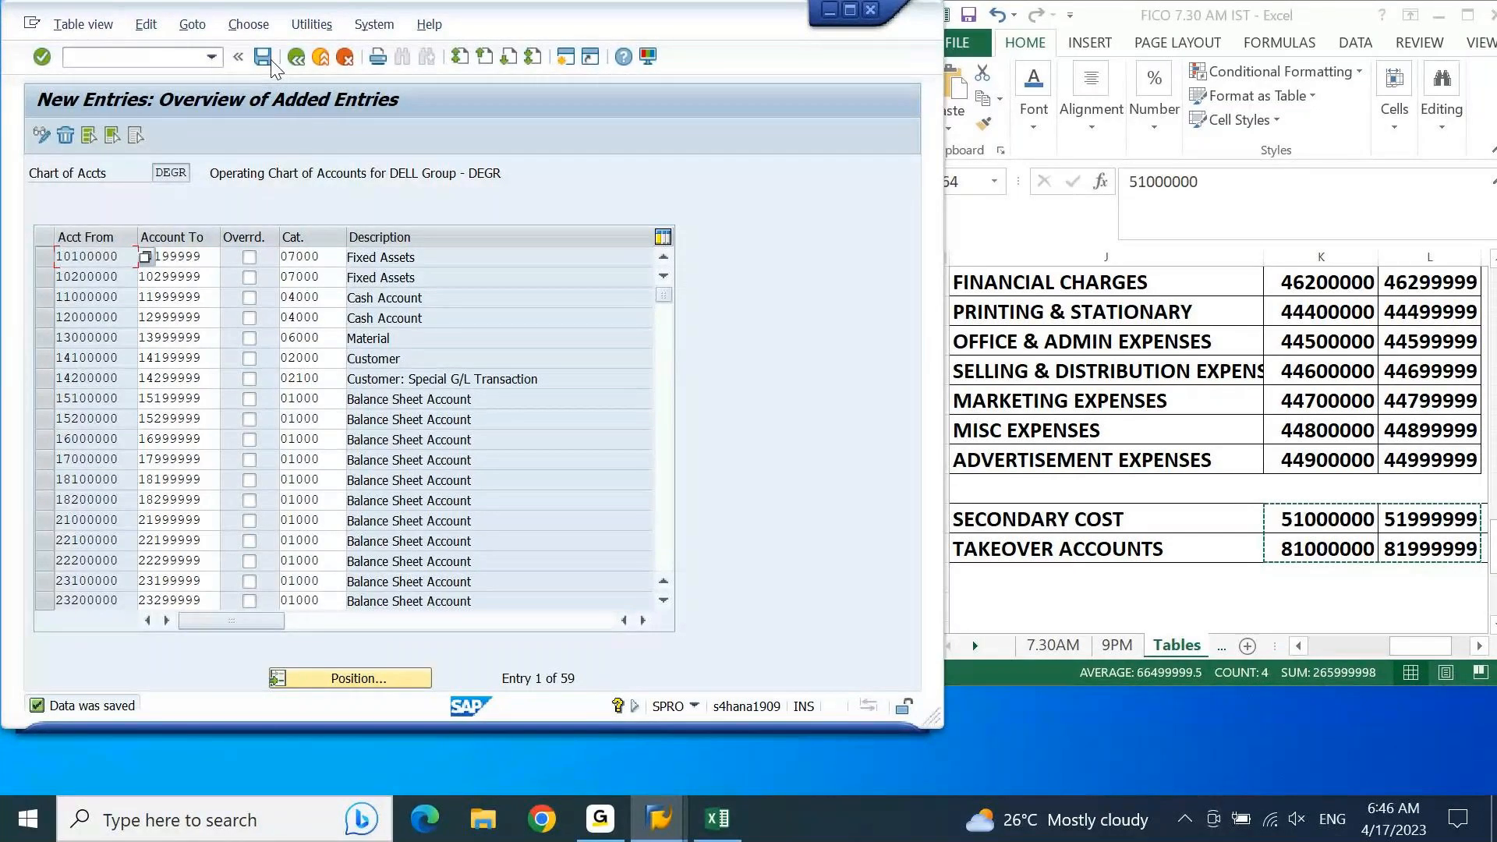
Step: Examine the available item categories, such as Balance Sheet Account, Expense, Fixed Assets, Material, Vendor, Customer and Cash Account, leaving the assigned category as is
left_click(356, 299)
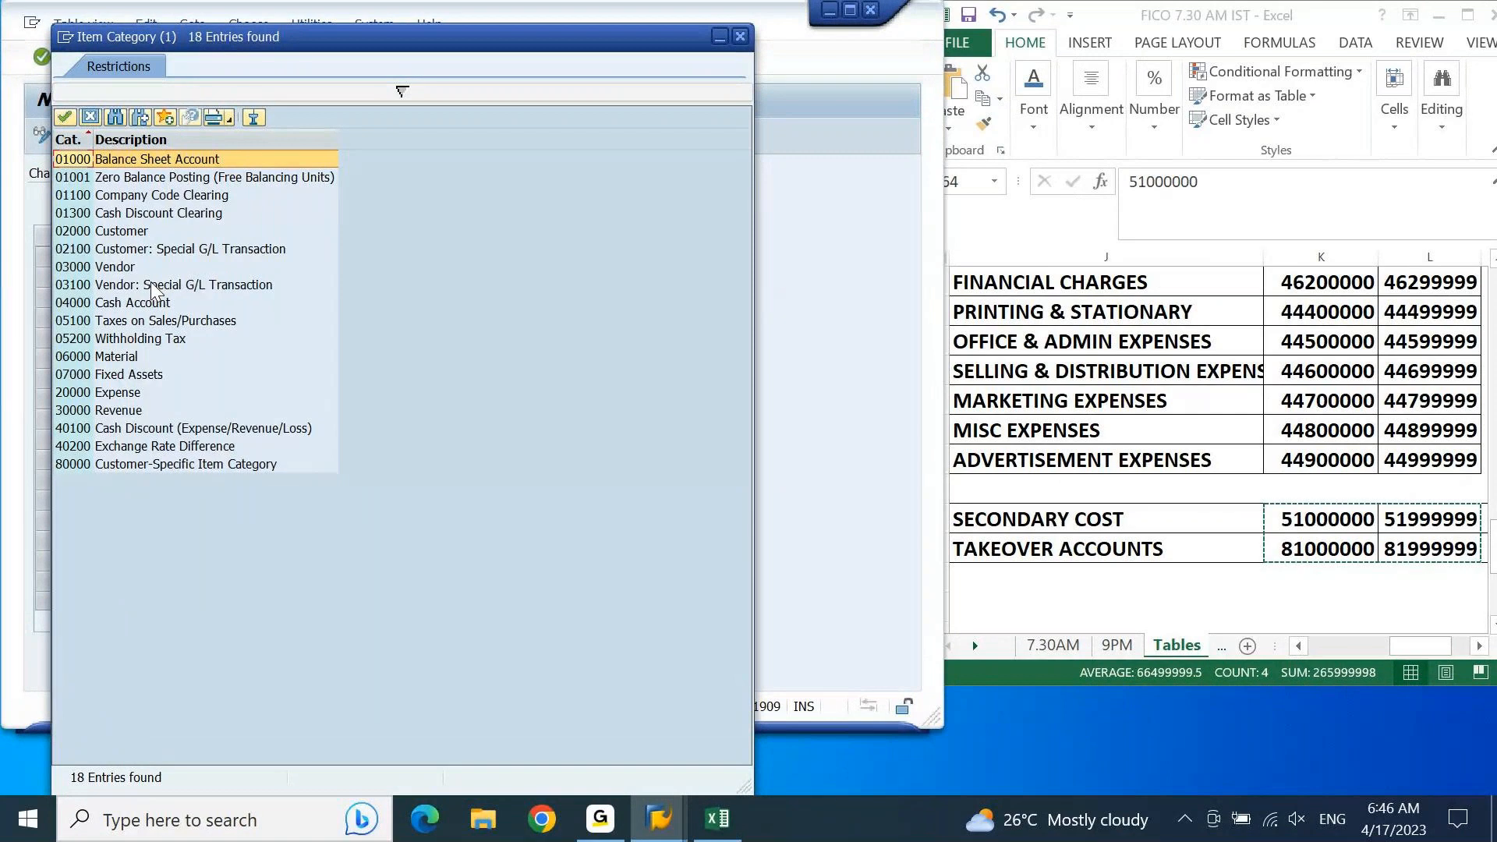
left_click(187, 166)
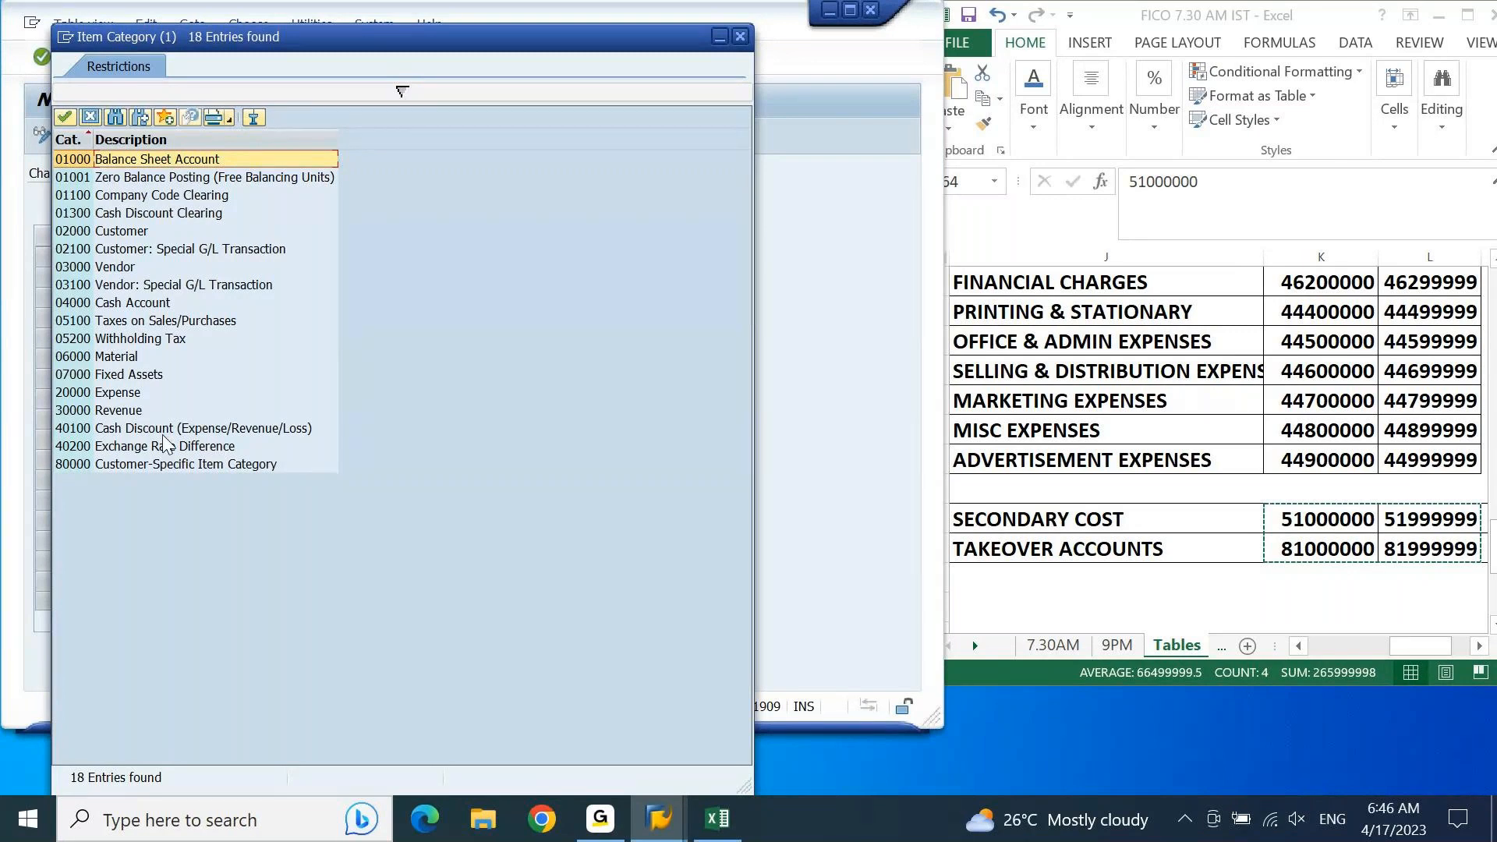
left_click(118, 395)
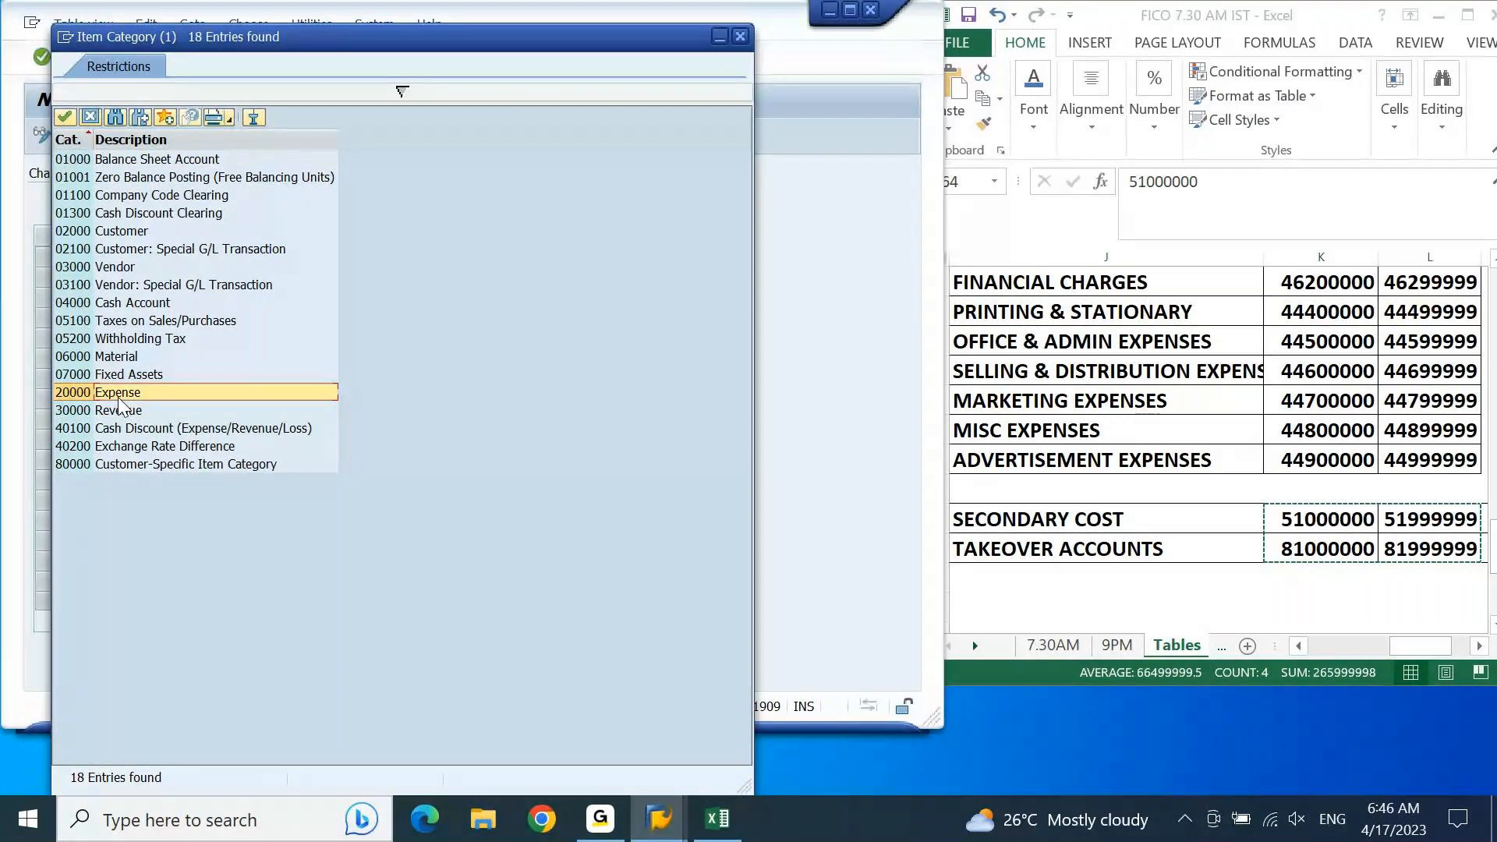
left_click(113, 377)
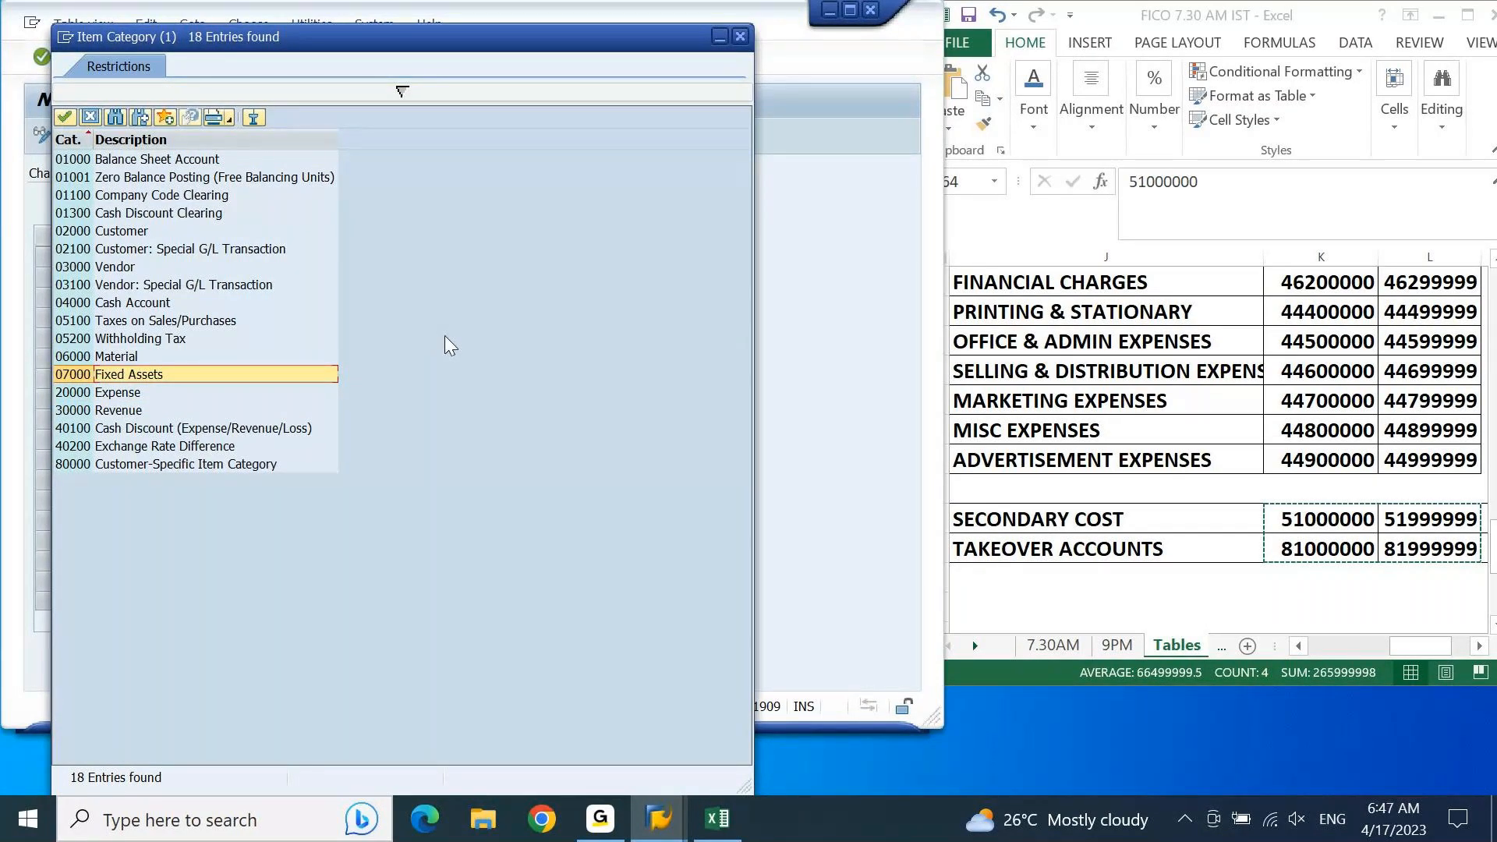
left_click(186, 288)
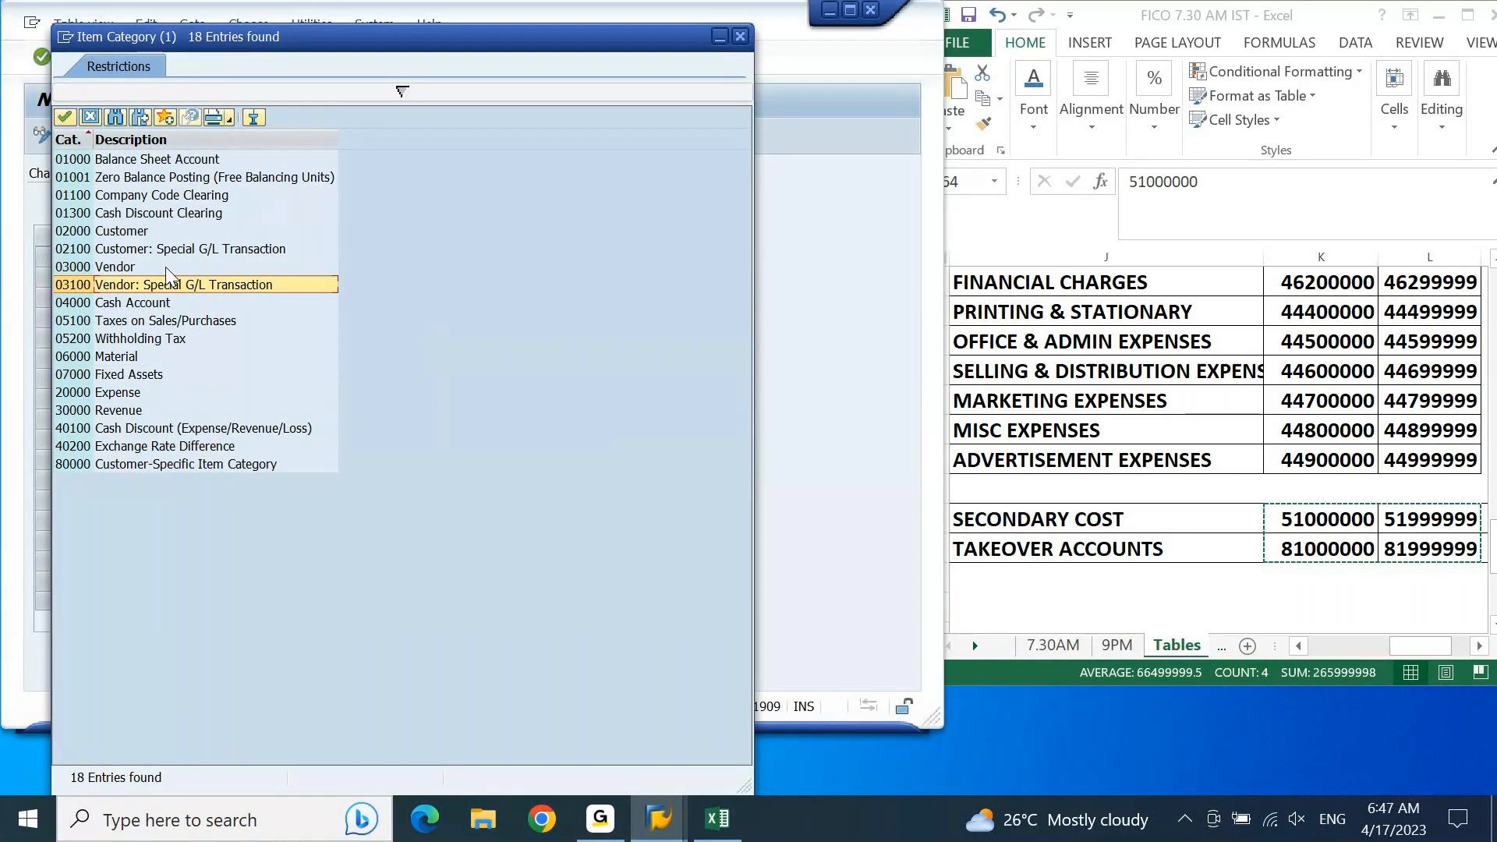
left_click(125, 362)
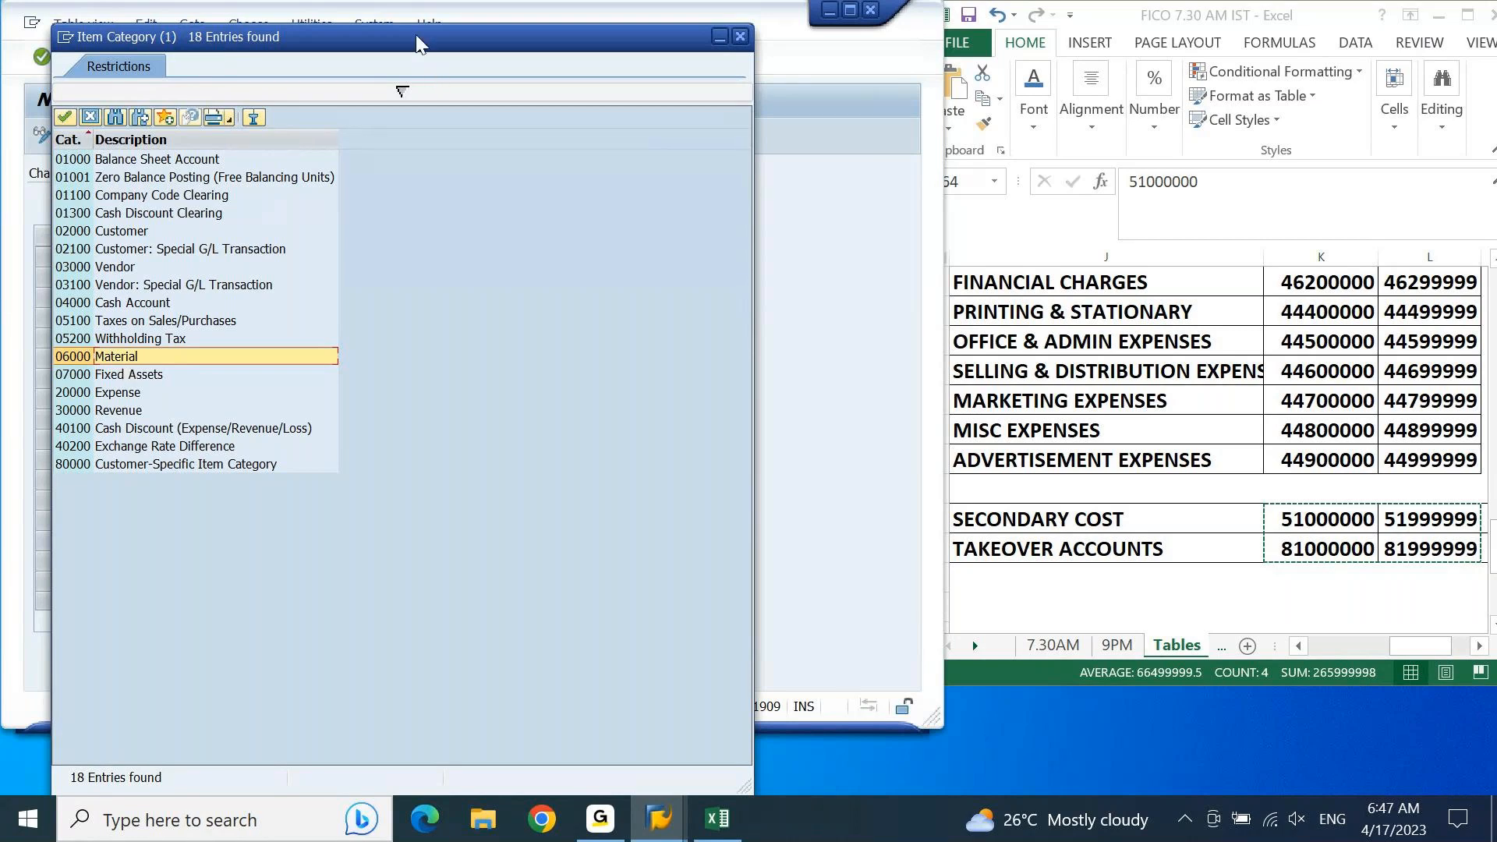
left_click_drag(415, 36, 544, 41)
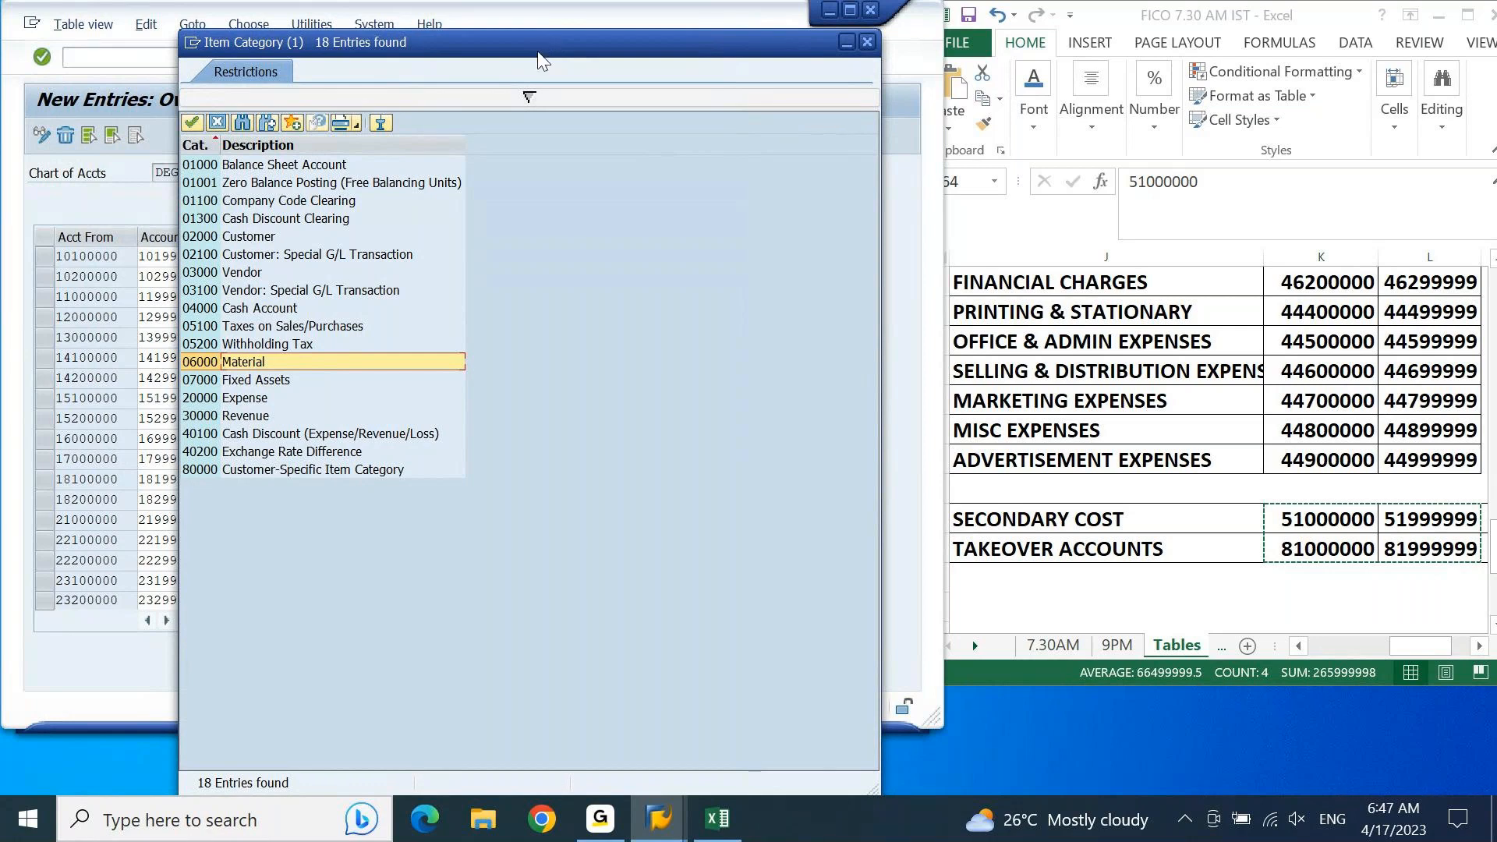
left_click(325, 273)
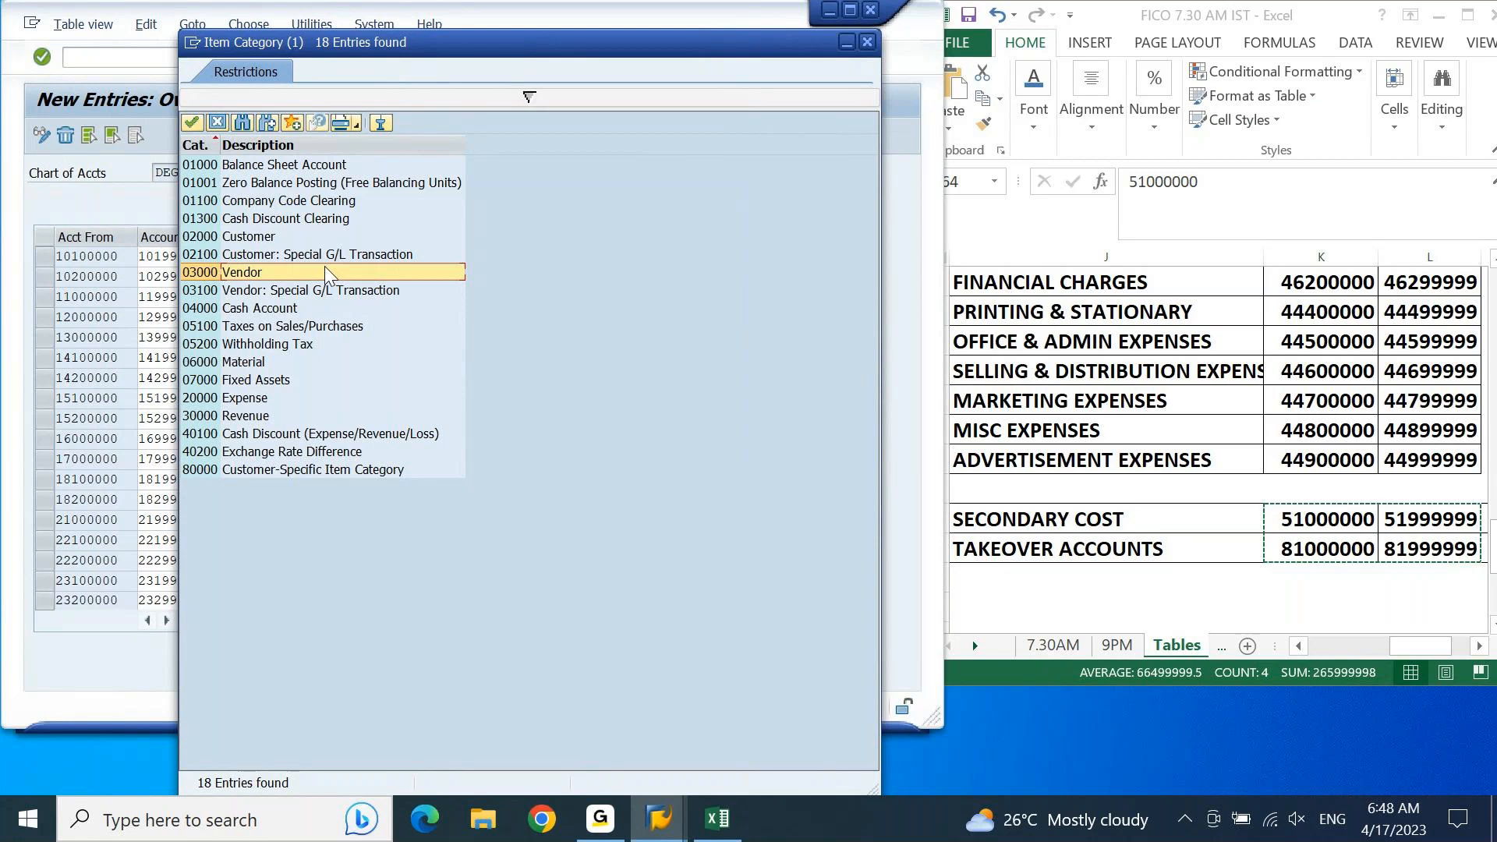
left_click(267, 239)
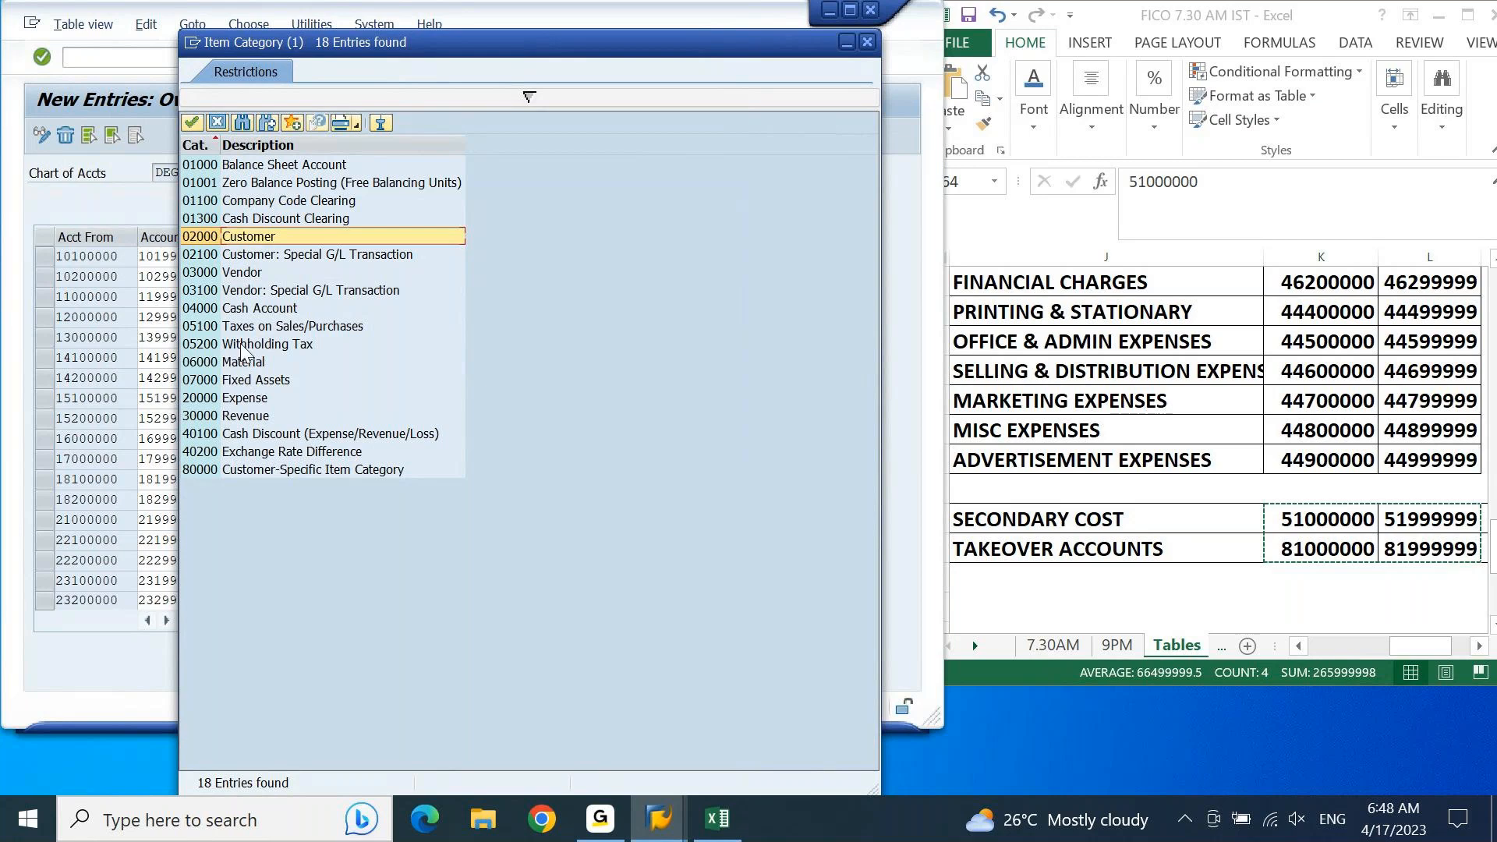
left_click(263, 309)
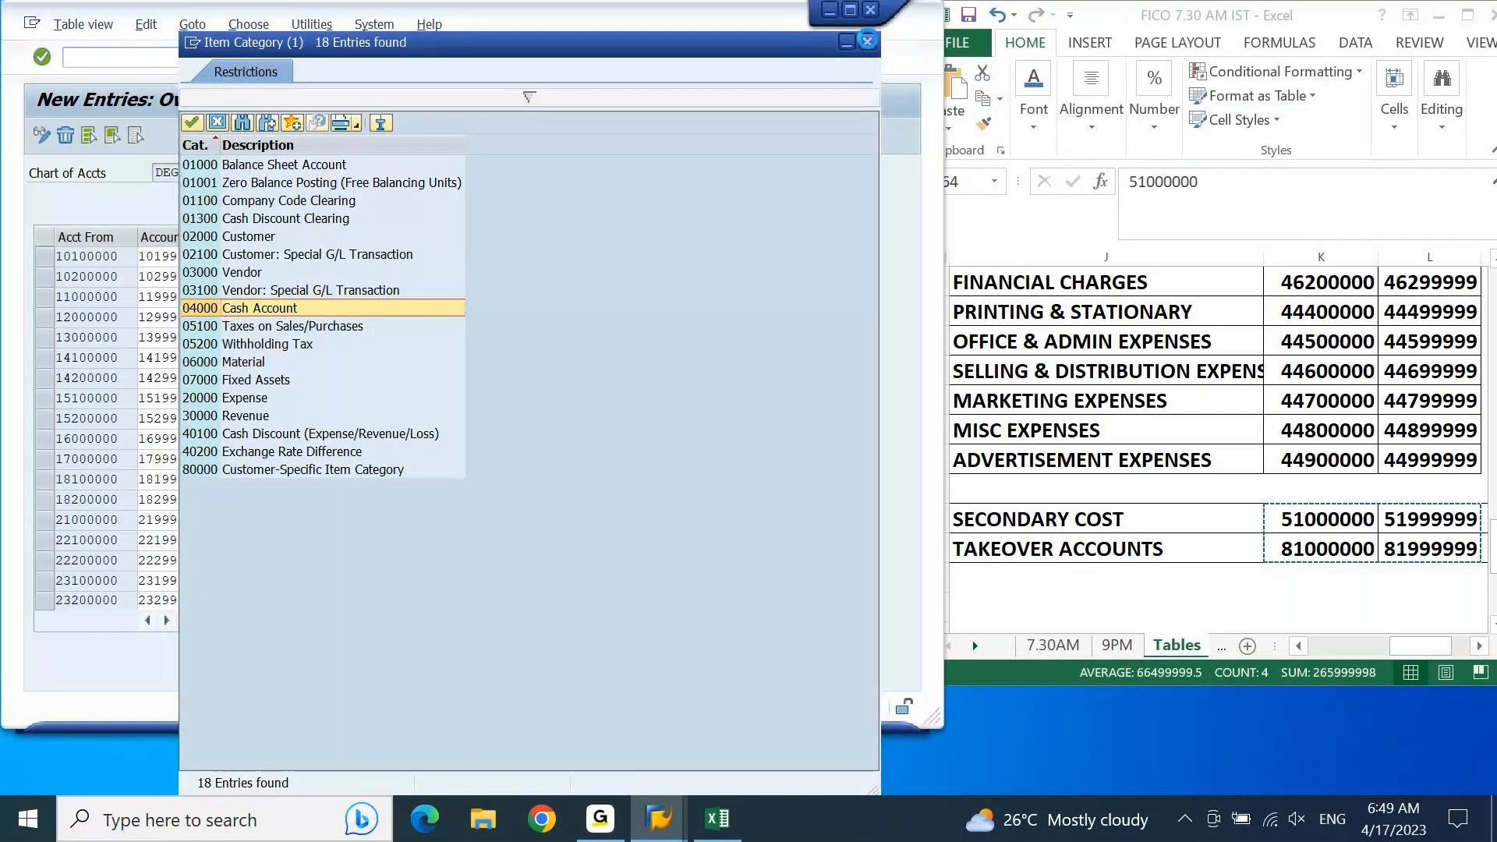
left_click(867, 41)
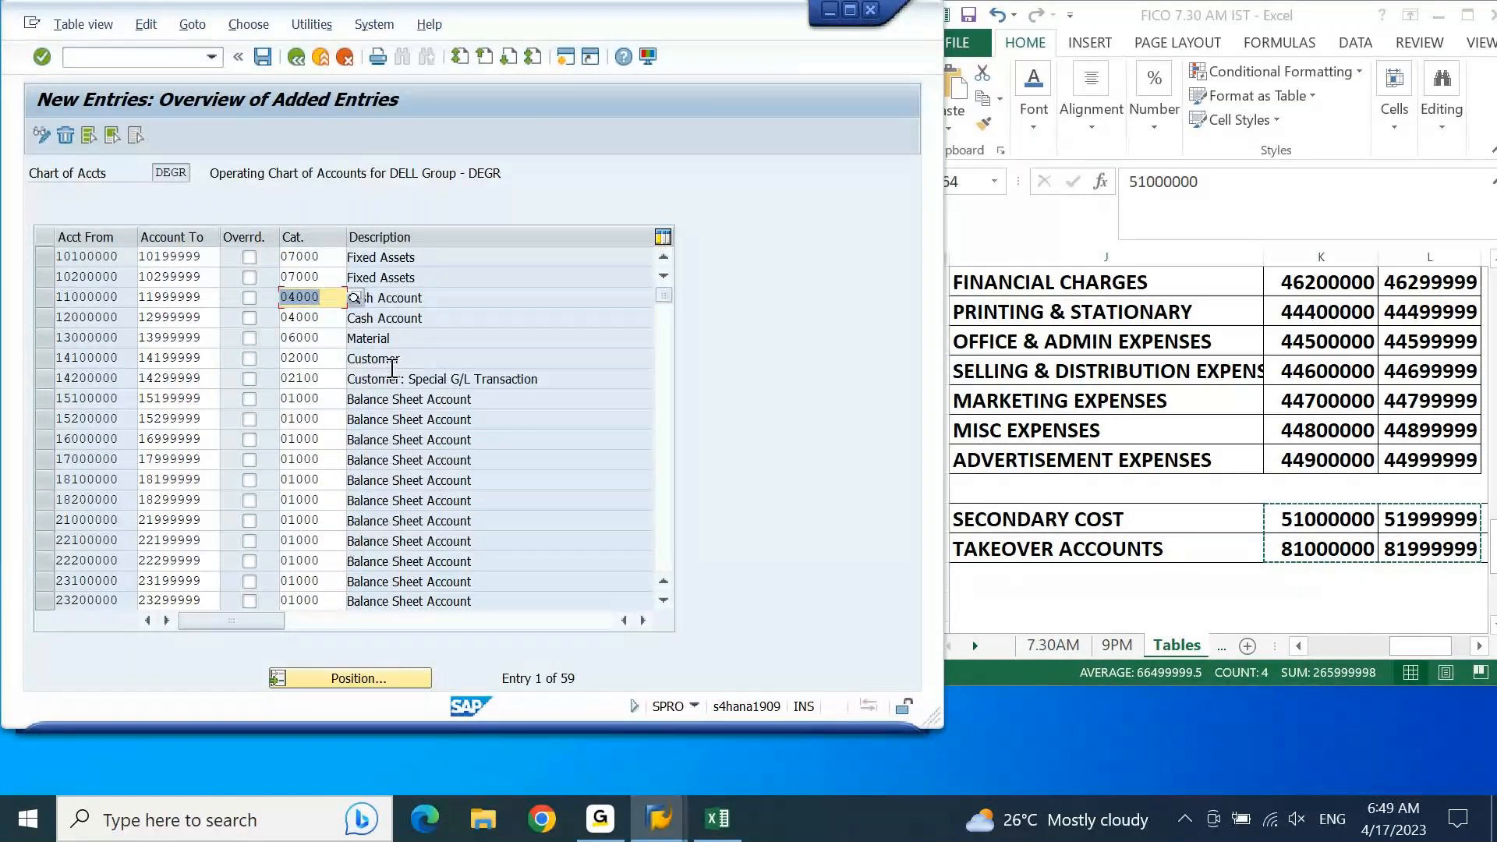
Step: Save the G/L account classification once more and return to the implementation guide structure
left_click(265, 63)
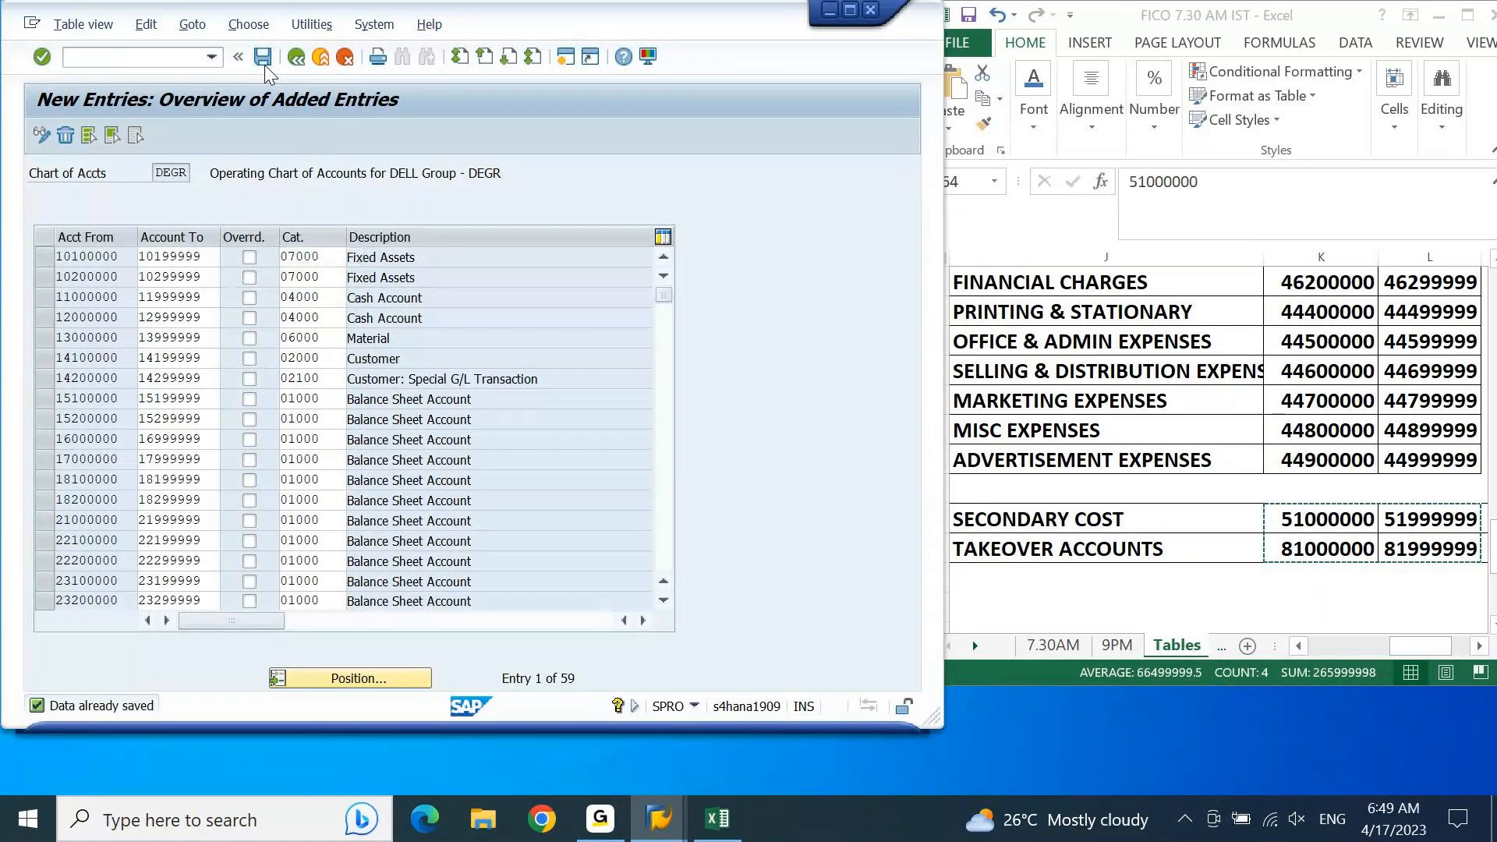
key("F3")
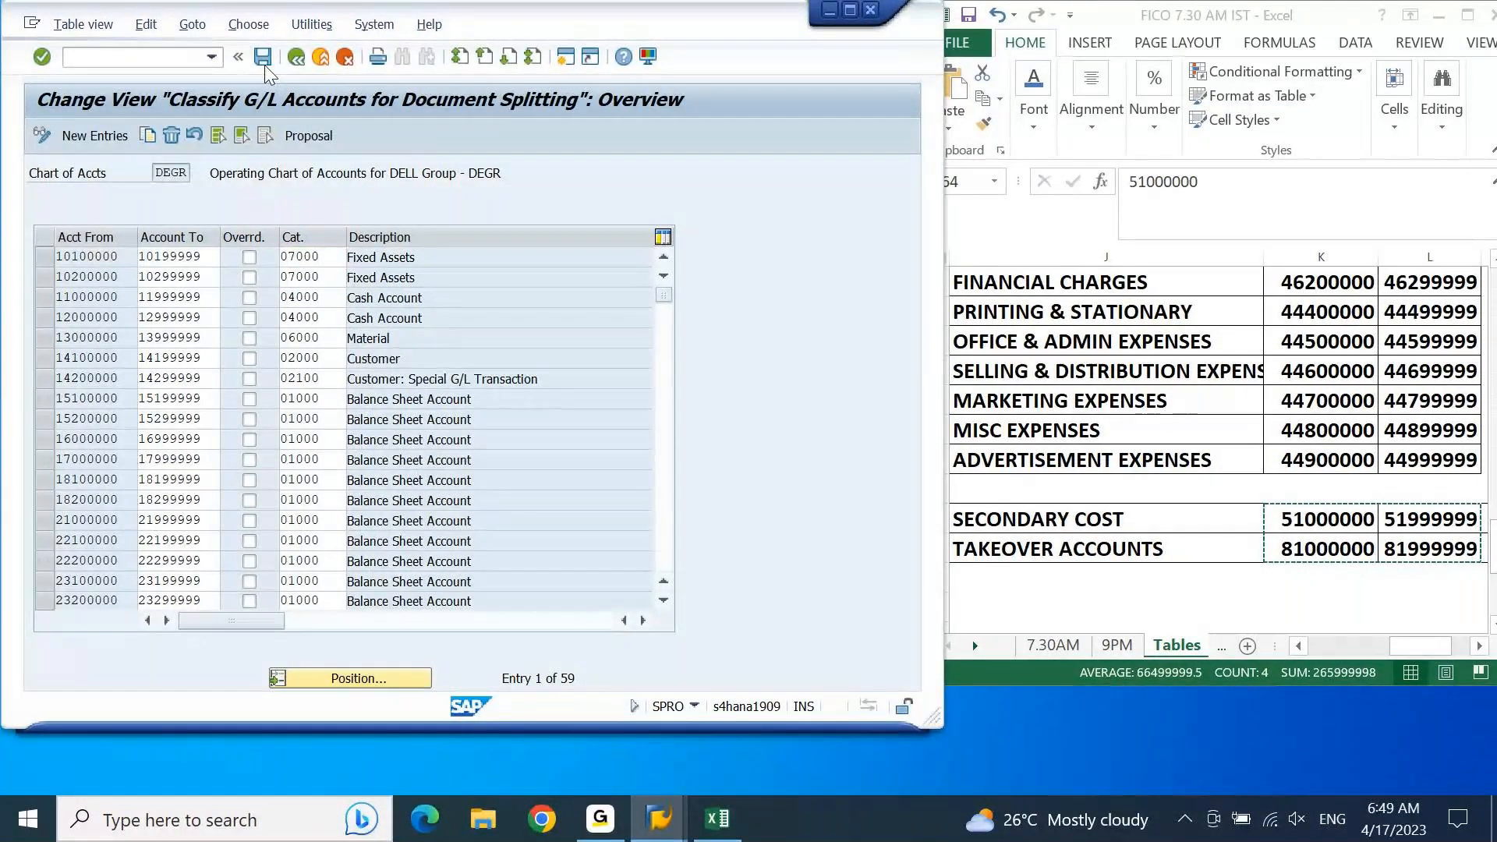
key("F3")
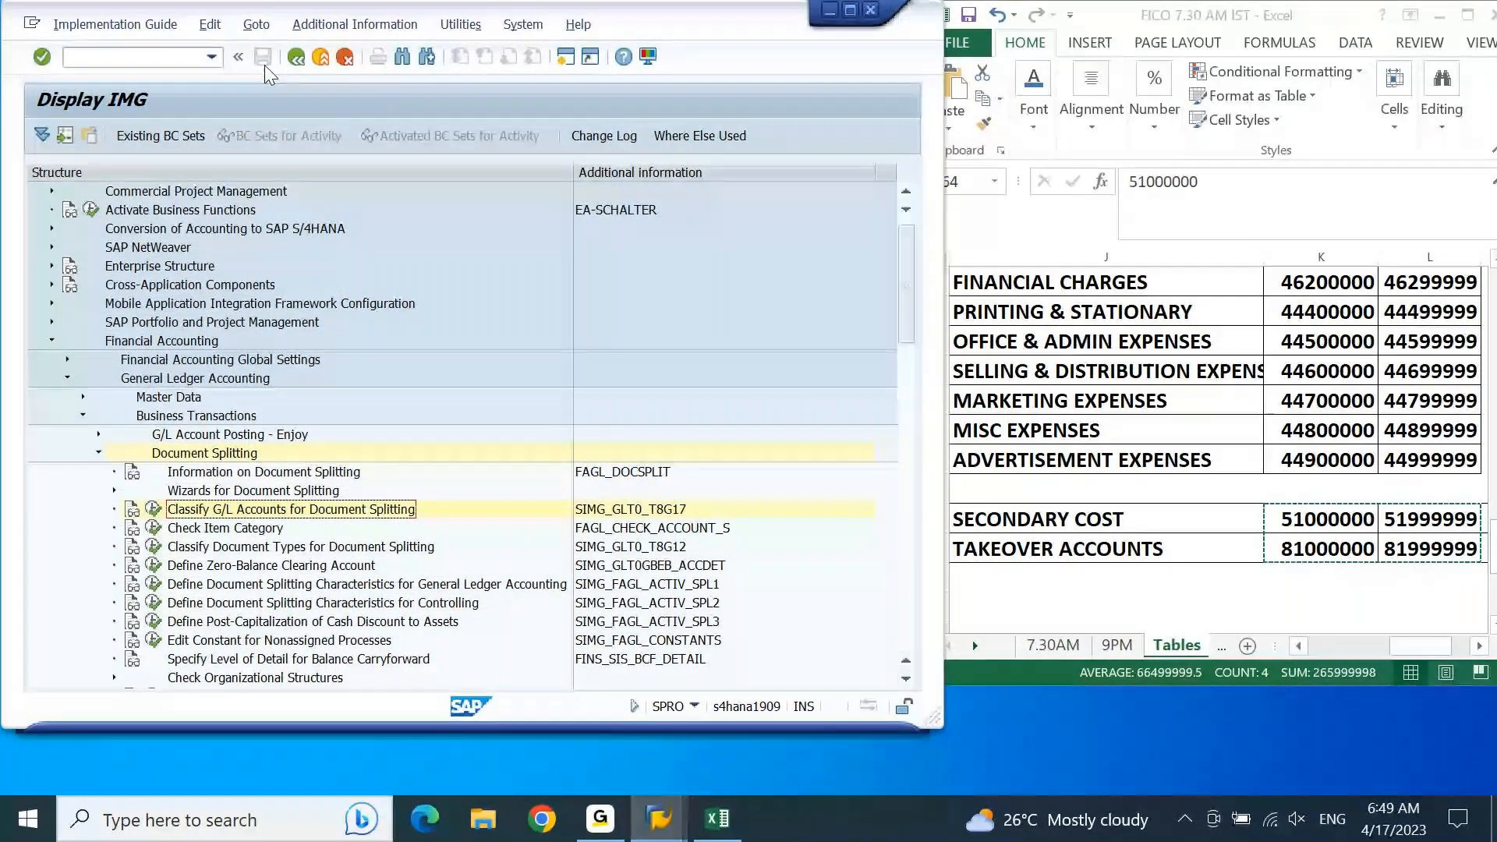
Step: Select the Classify Document Types for Document Splitting activity under Document Splitting and copy its name
key("Down")
key("Down")
key("Down")
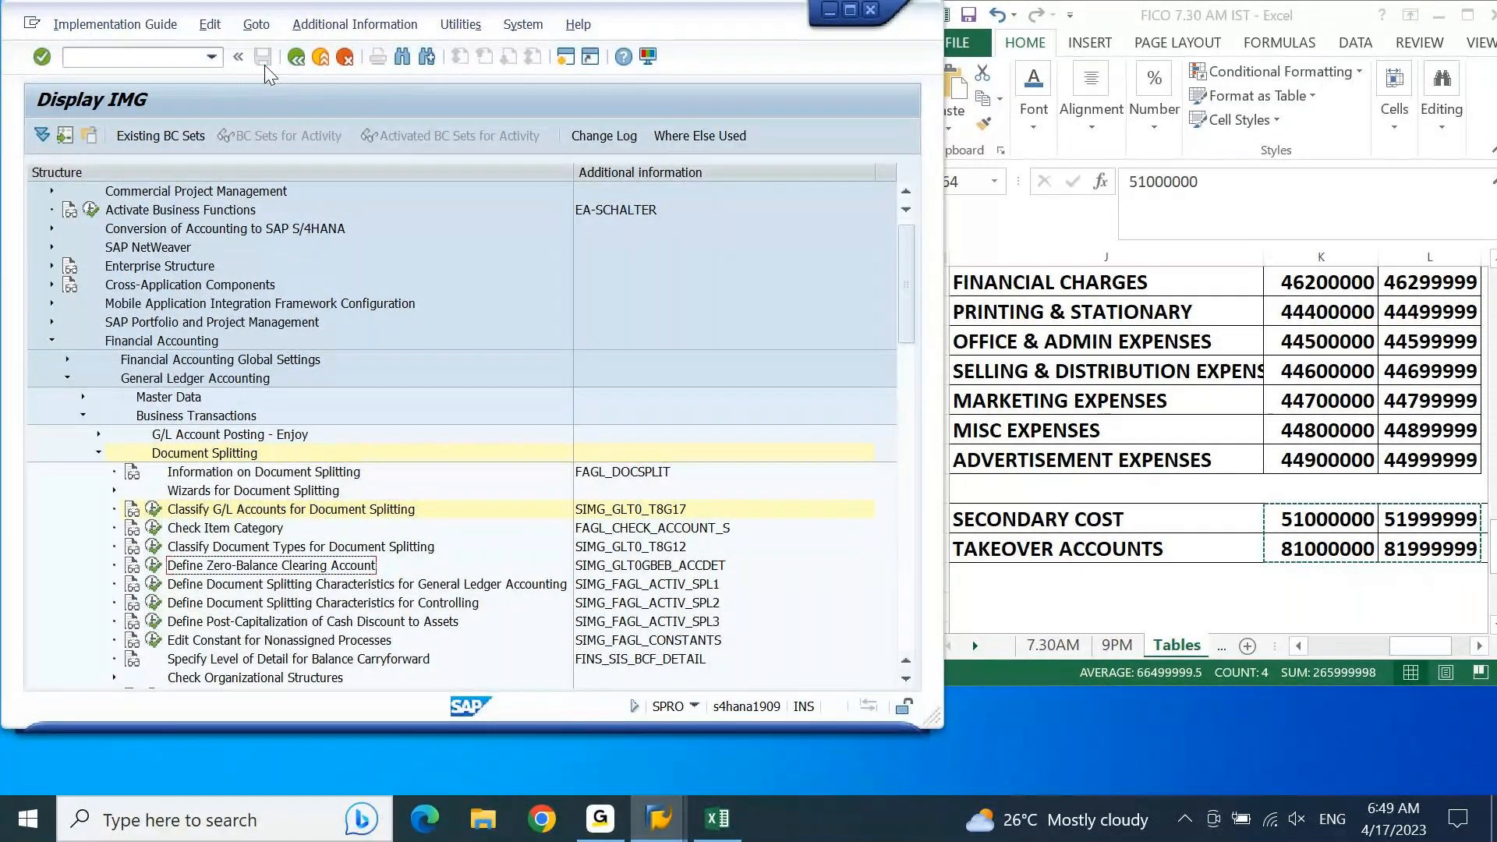
key("Down")
key("Up")
key("Up")
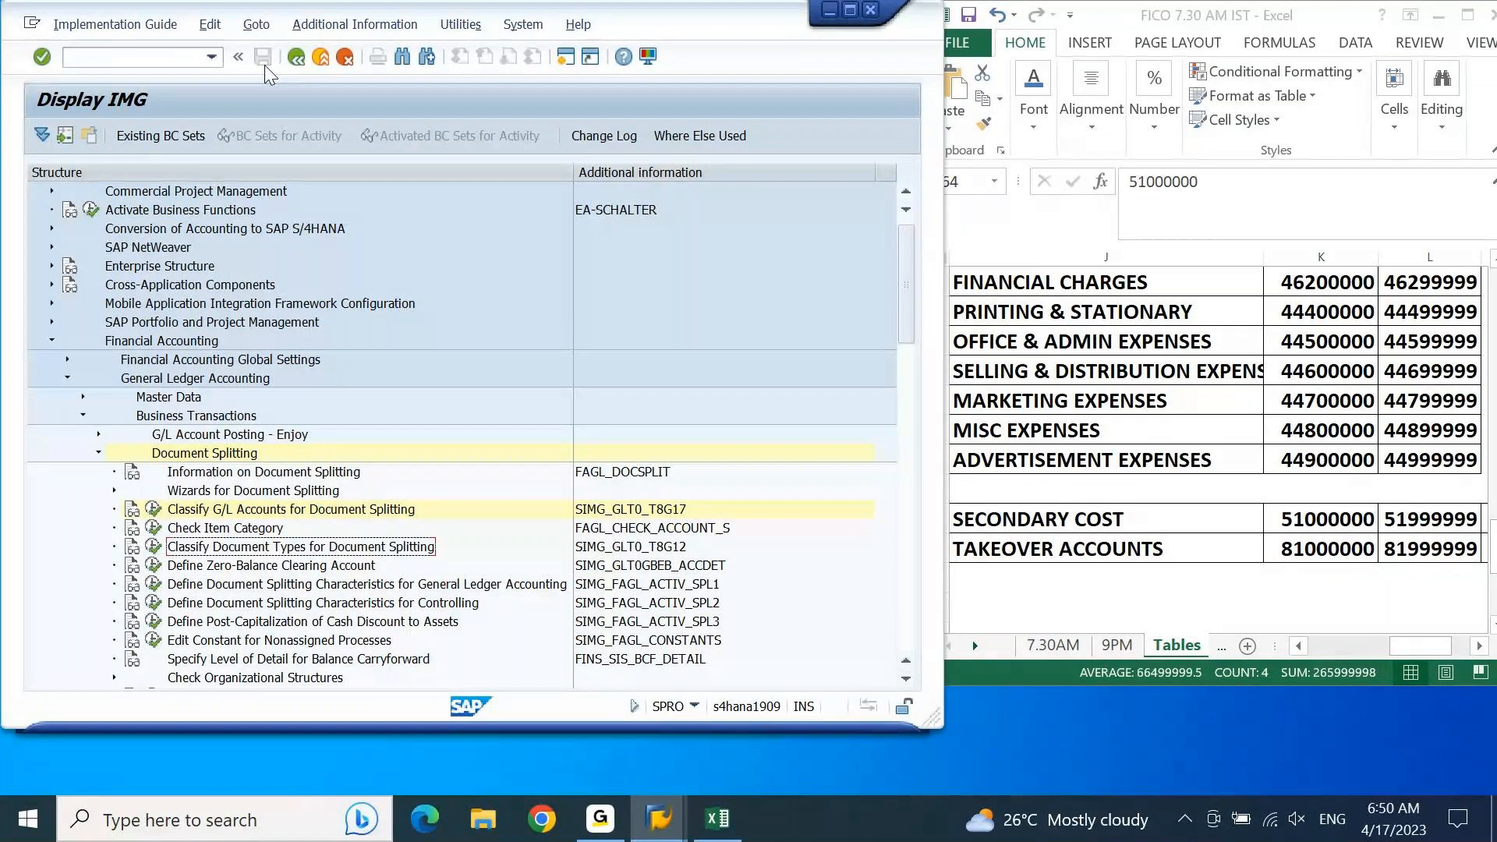
Step: Switch to Excel and paste "Classify Document Types for Document Splitting" into cell A1664 of the 7.30AM sheet
left_click(716, 819)
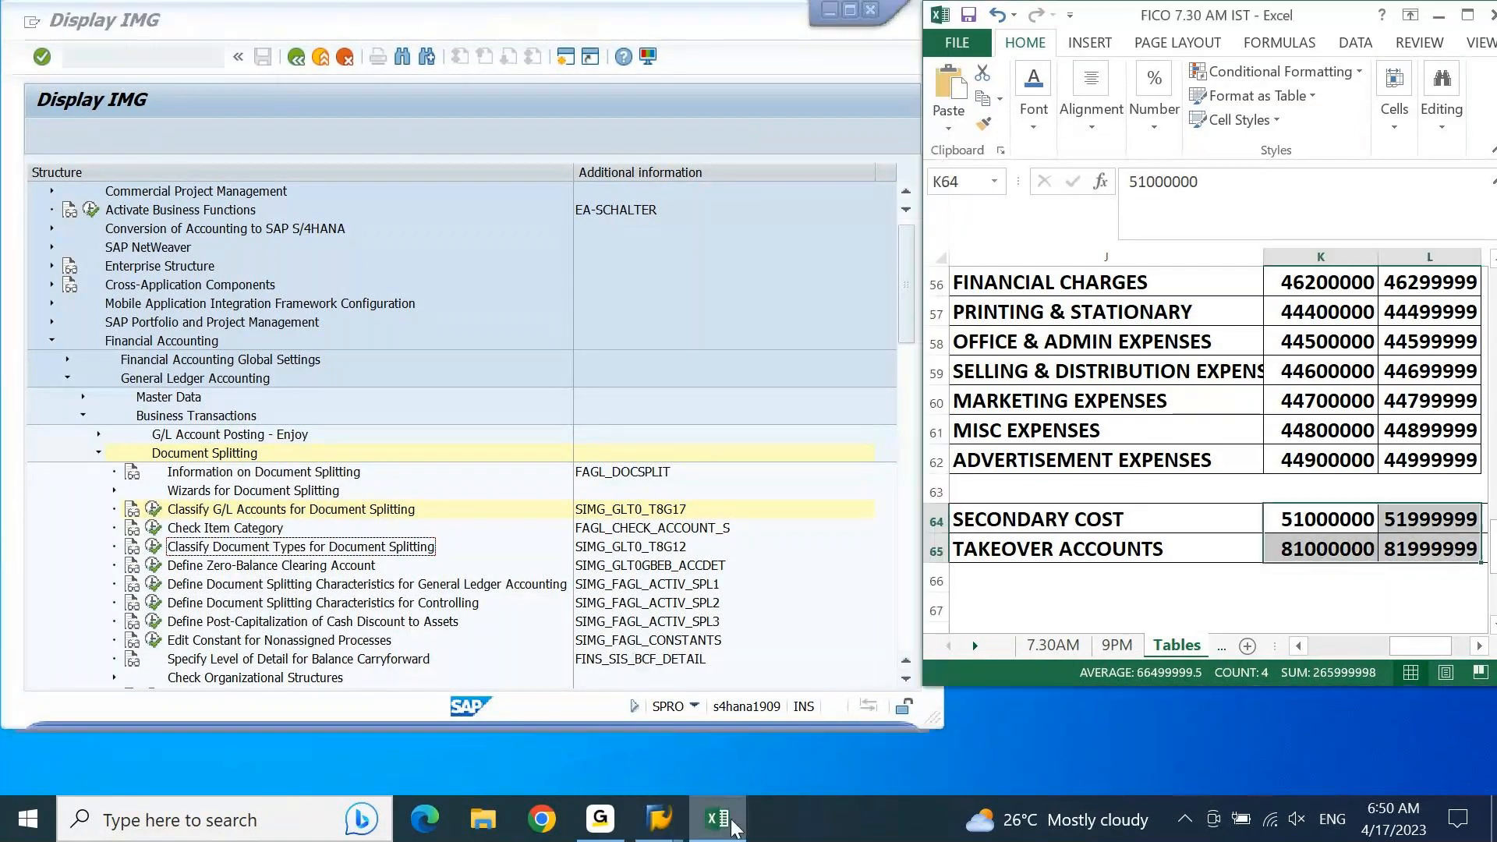
left_click(1130, 392)
left_click(1051, 646)
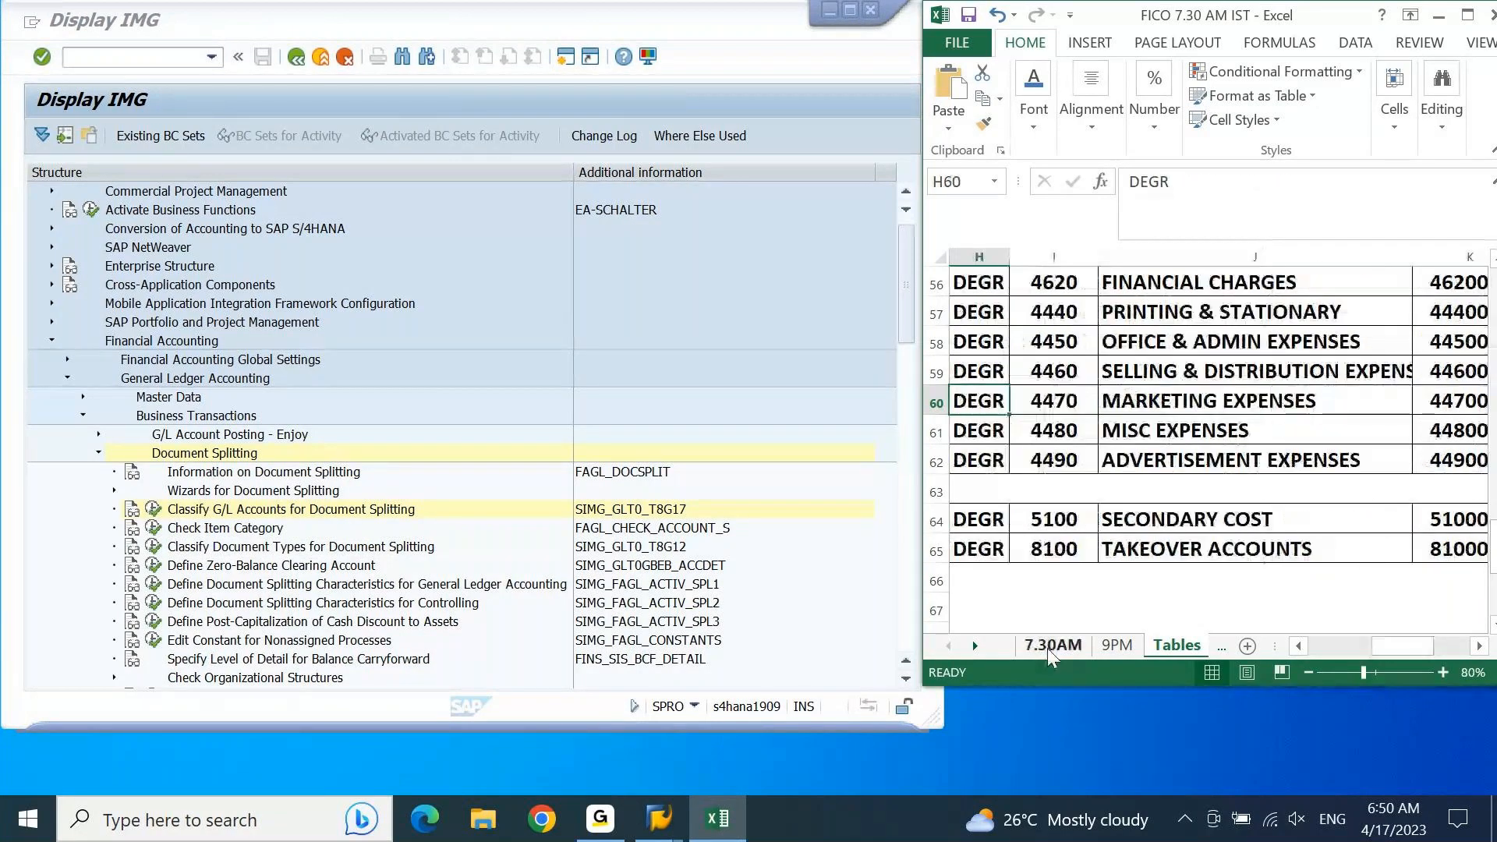
key("Down")
key("Home")
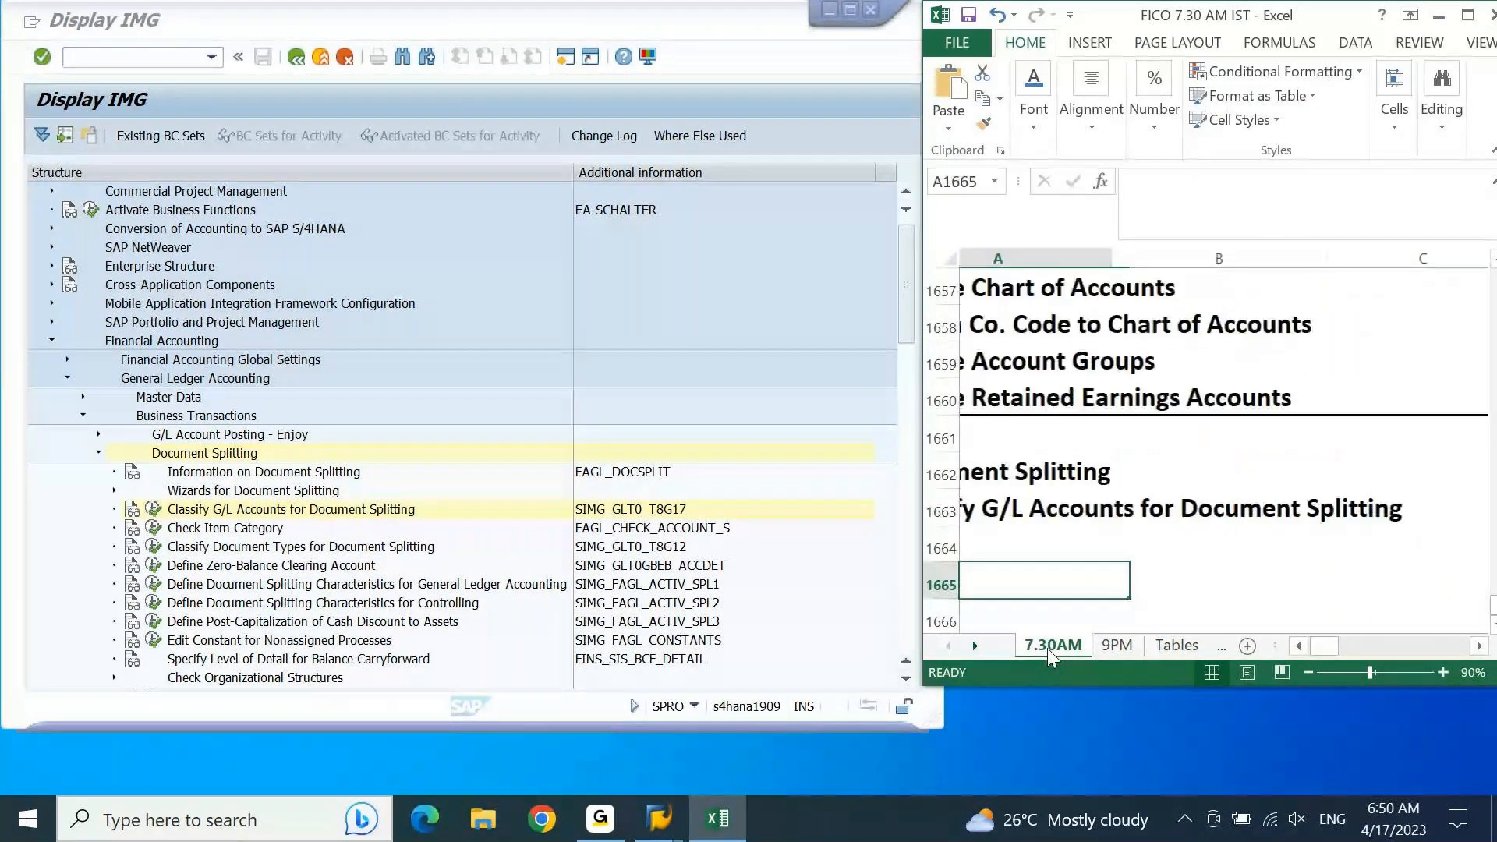
key("Up")
key("Up")
key("Down")
type("Classify Document Types for Document Splitting")
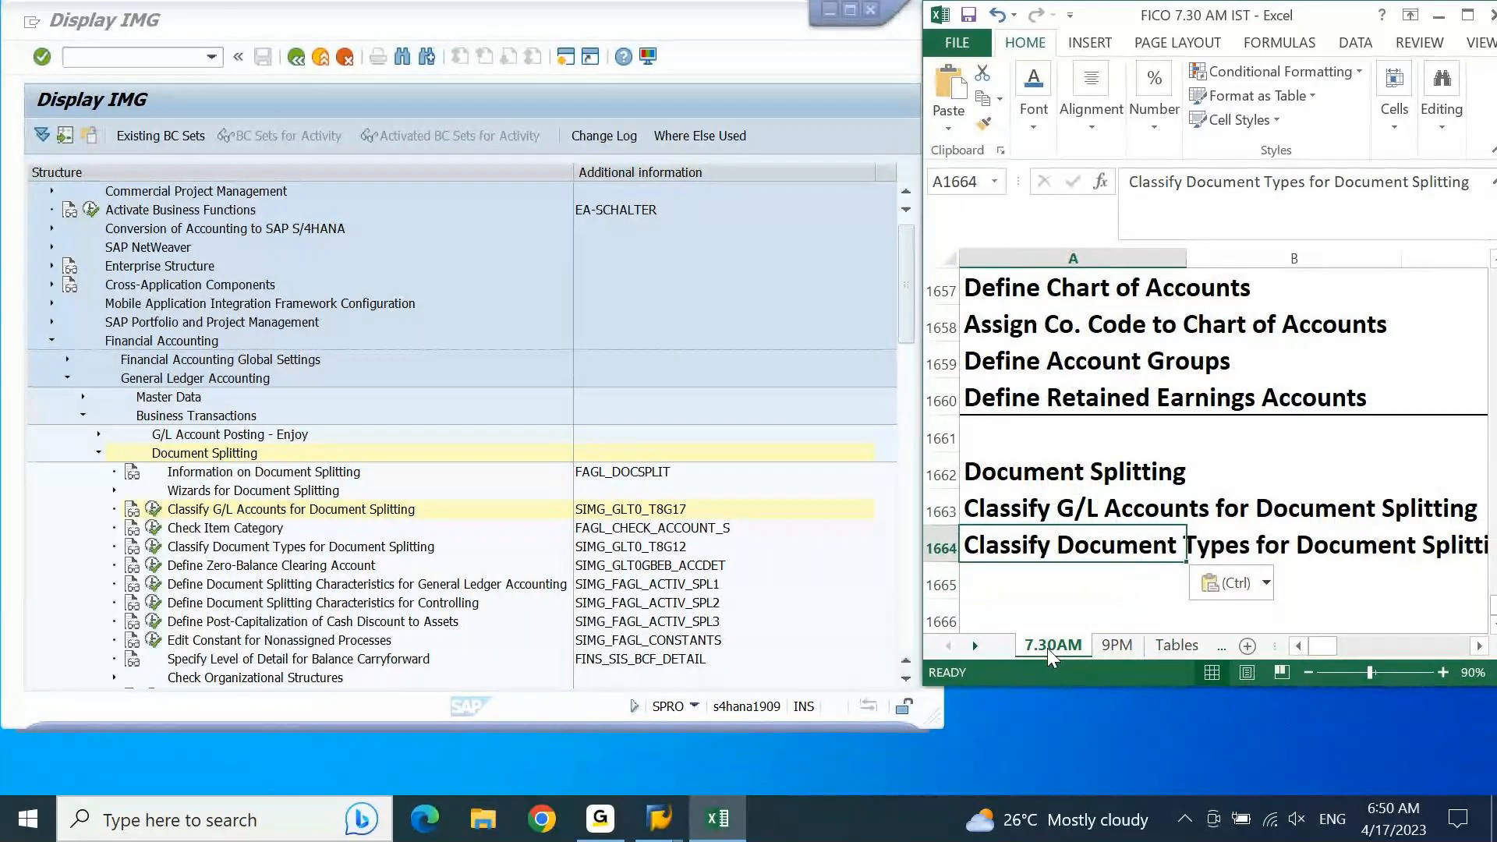
Step: Maximize the workbook and fill SPRO-IMG down into cell D1664 beside the document types entry
key("super+Up")
key("Right")
key("Right")
key("Right")
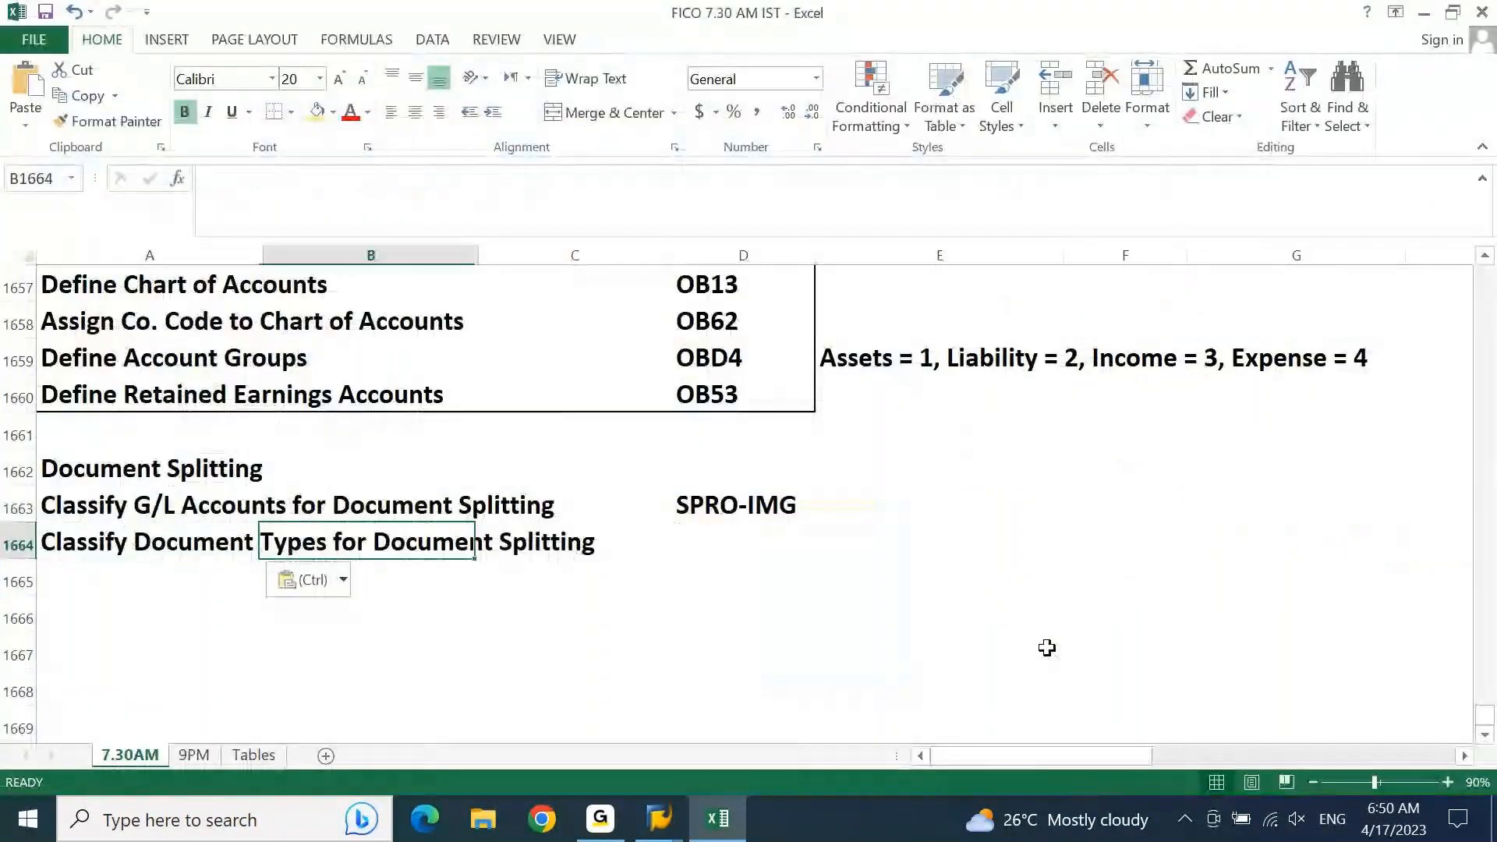
key("ctrl+d")
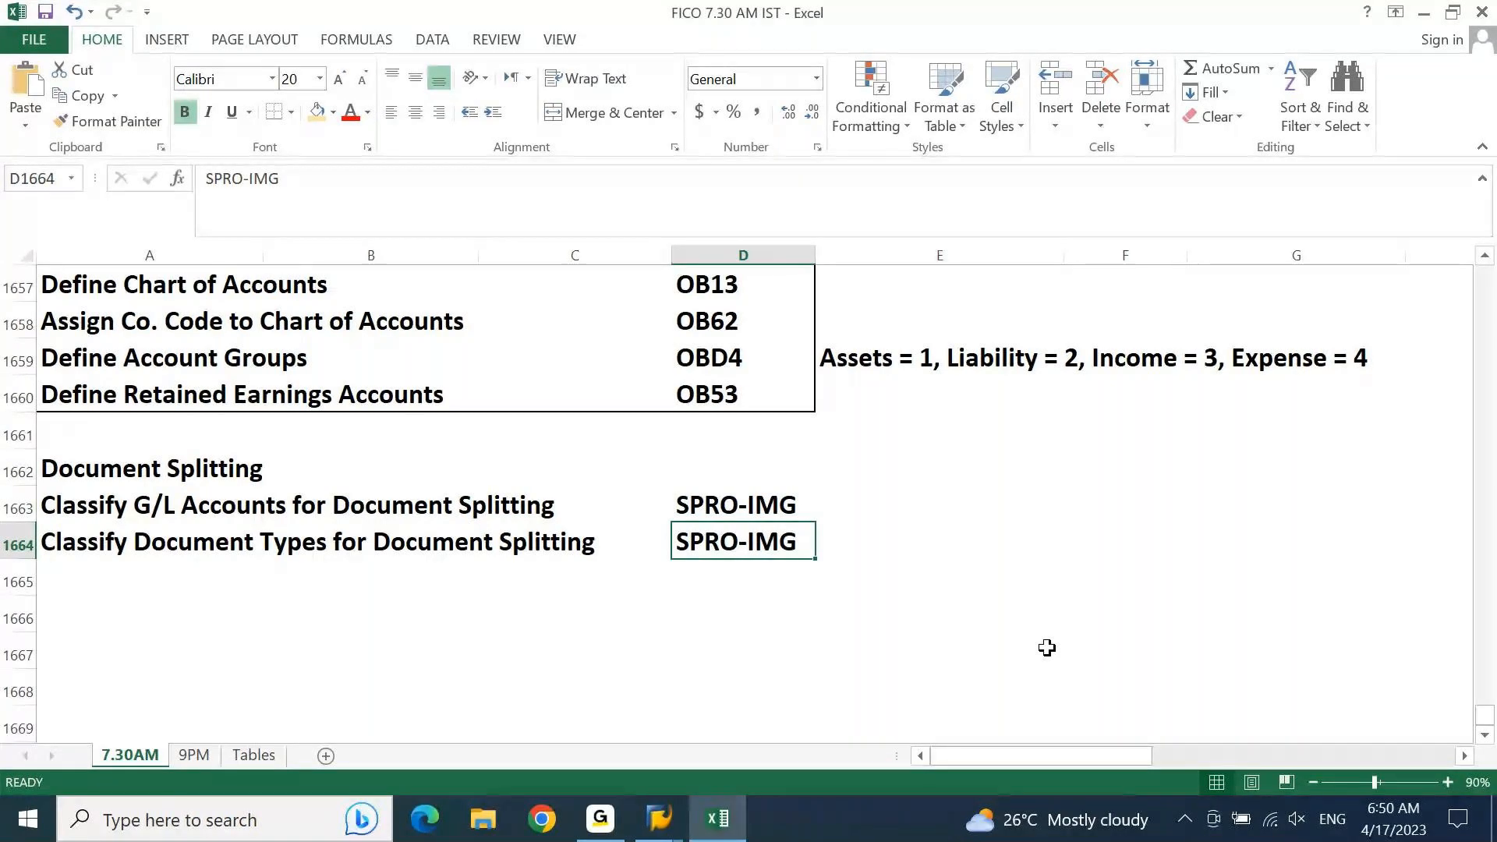
Step: Switch back to the SAP implementation guide, maximize its window and select the Classify Document Types for Document Splitting activity
mouse_move(659, 818)
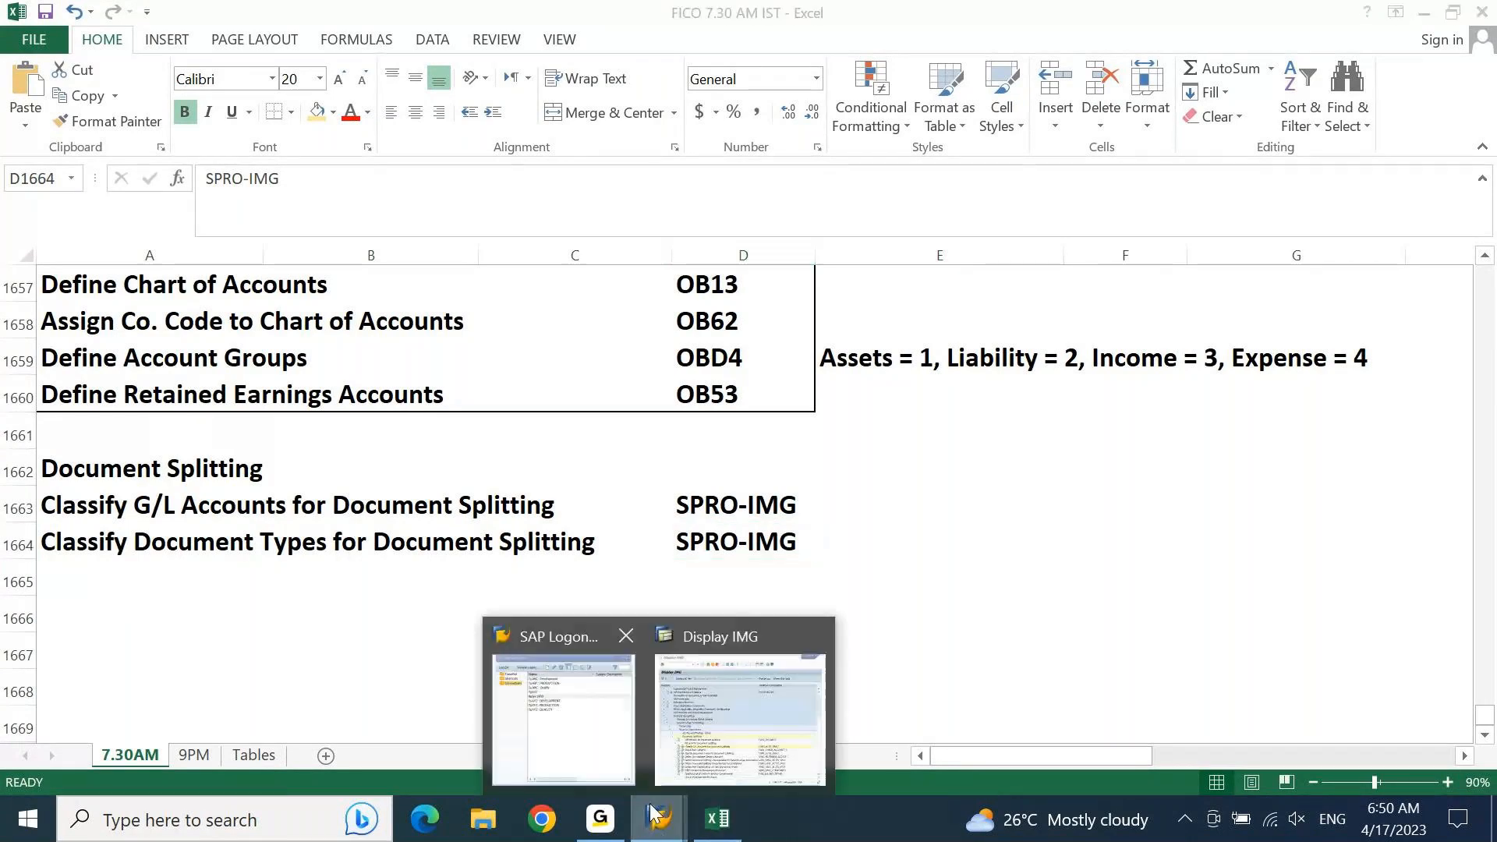
left_click(694, 712)
left_click(852, 11)
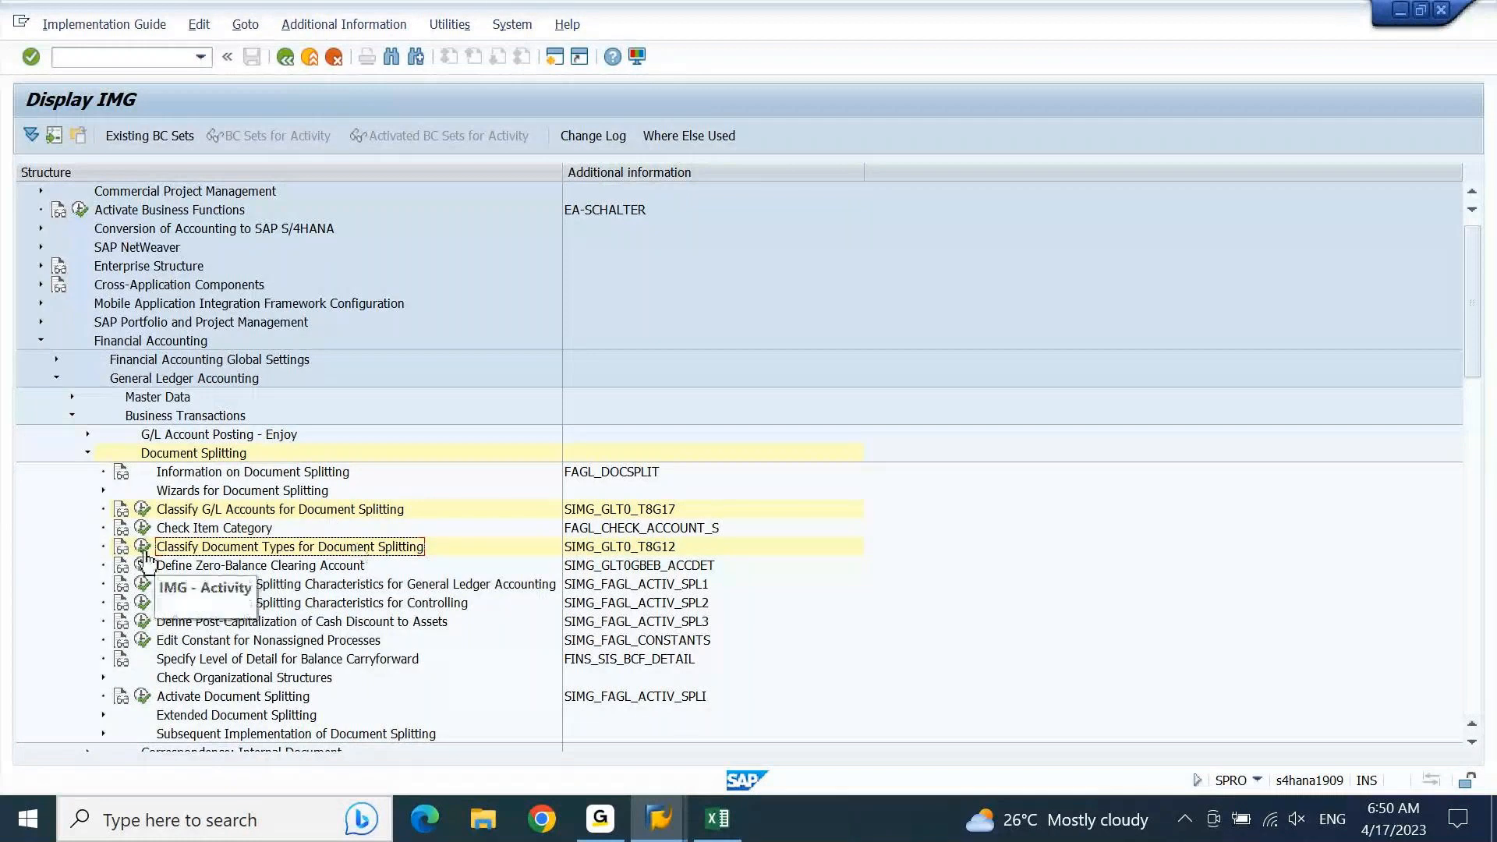
left_click(273, 511)
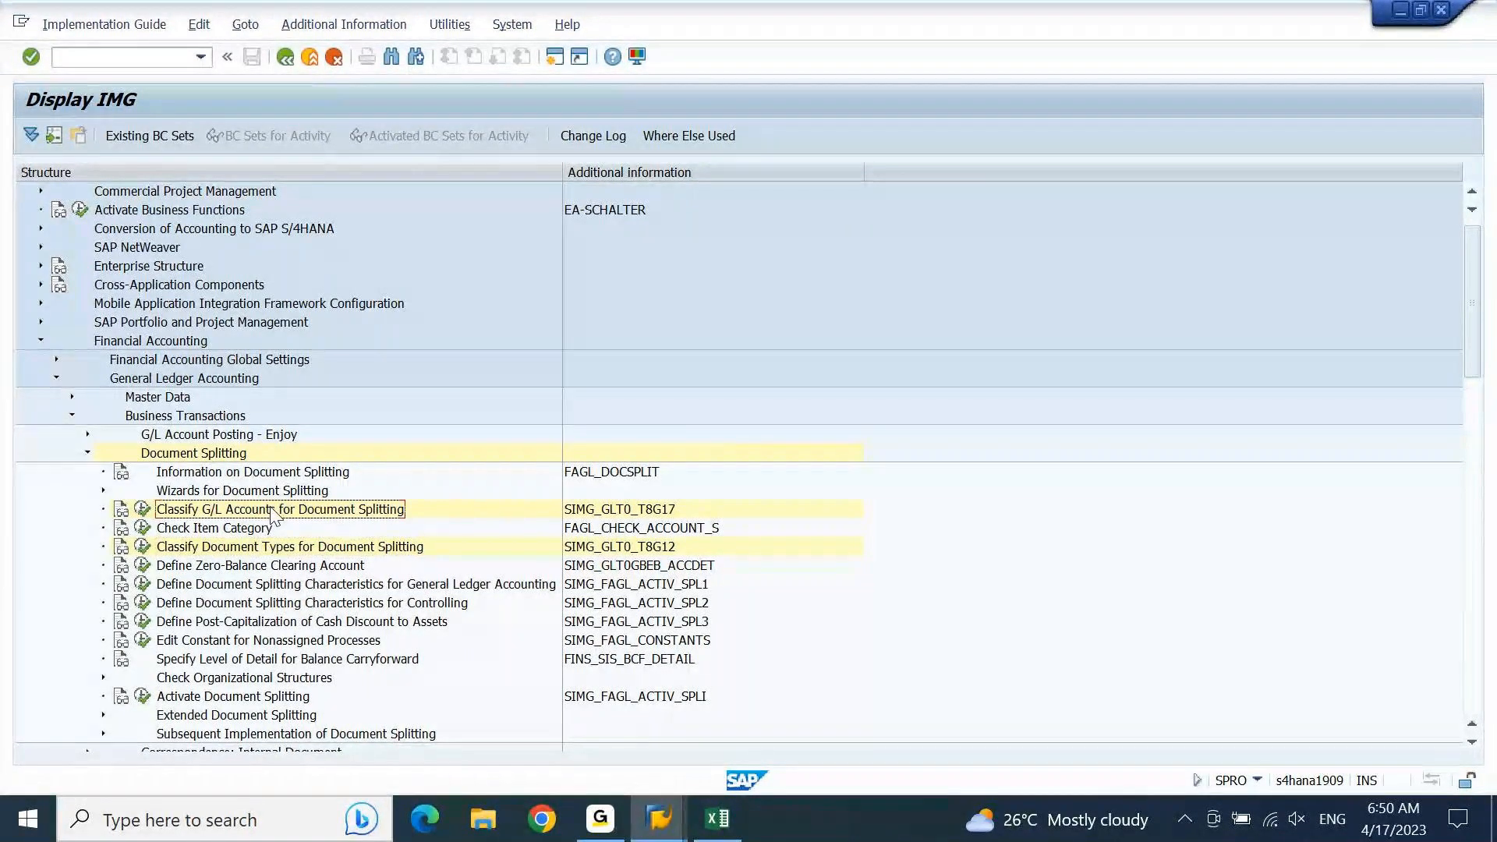
left_click(275, 548)
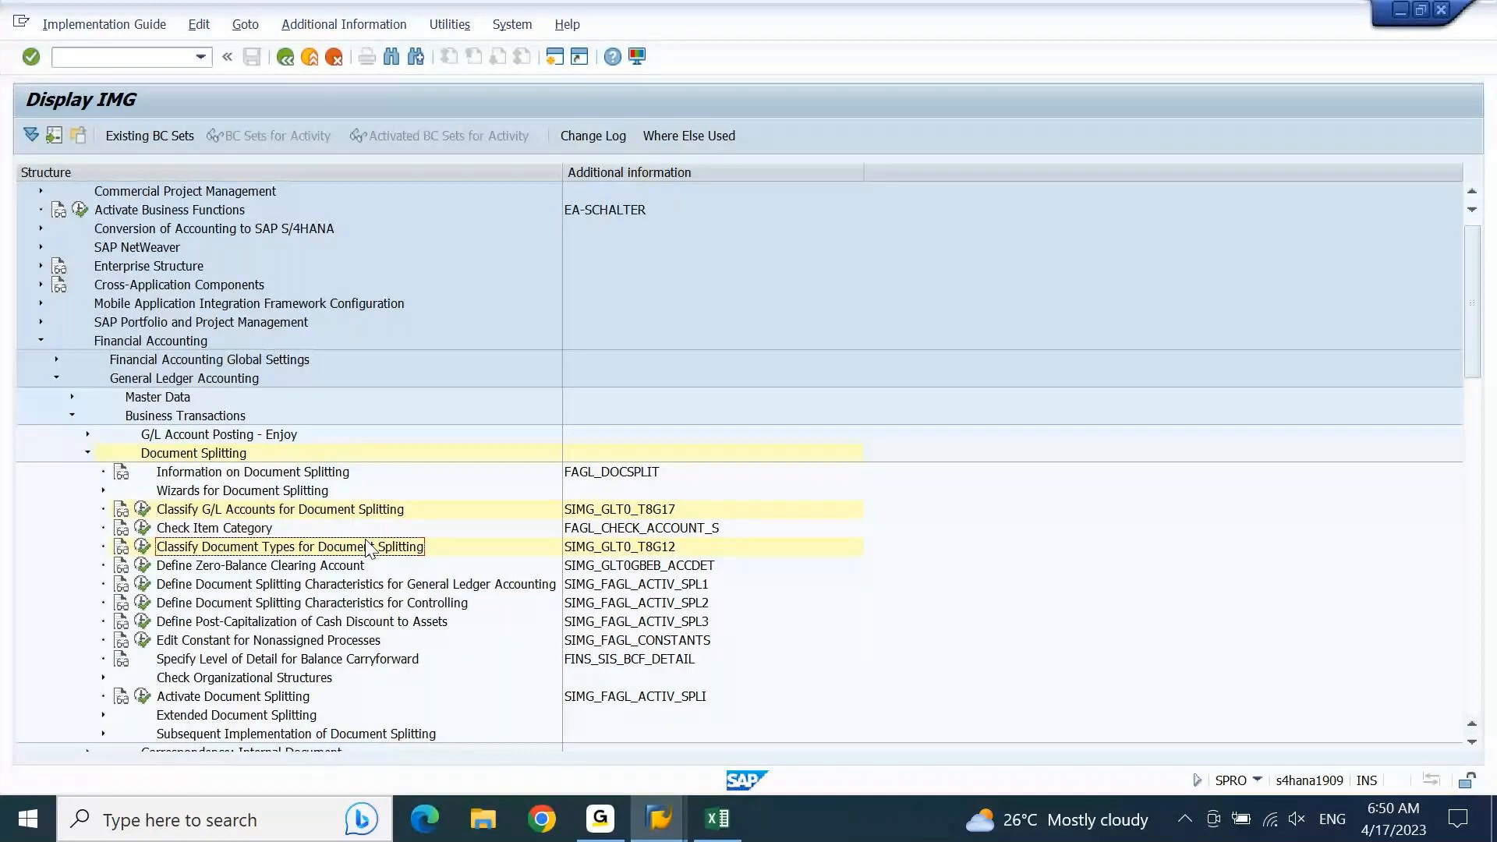
Step: Open the Classify Document Types for Document Splitting activity and mark the DR Customer Invoice row
left_click(144, 547)
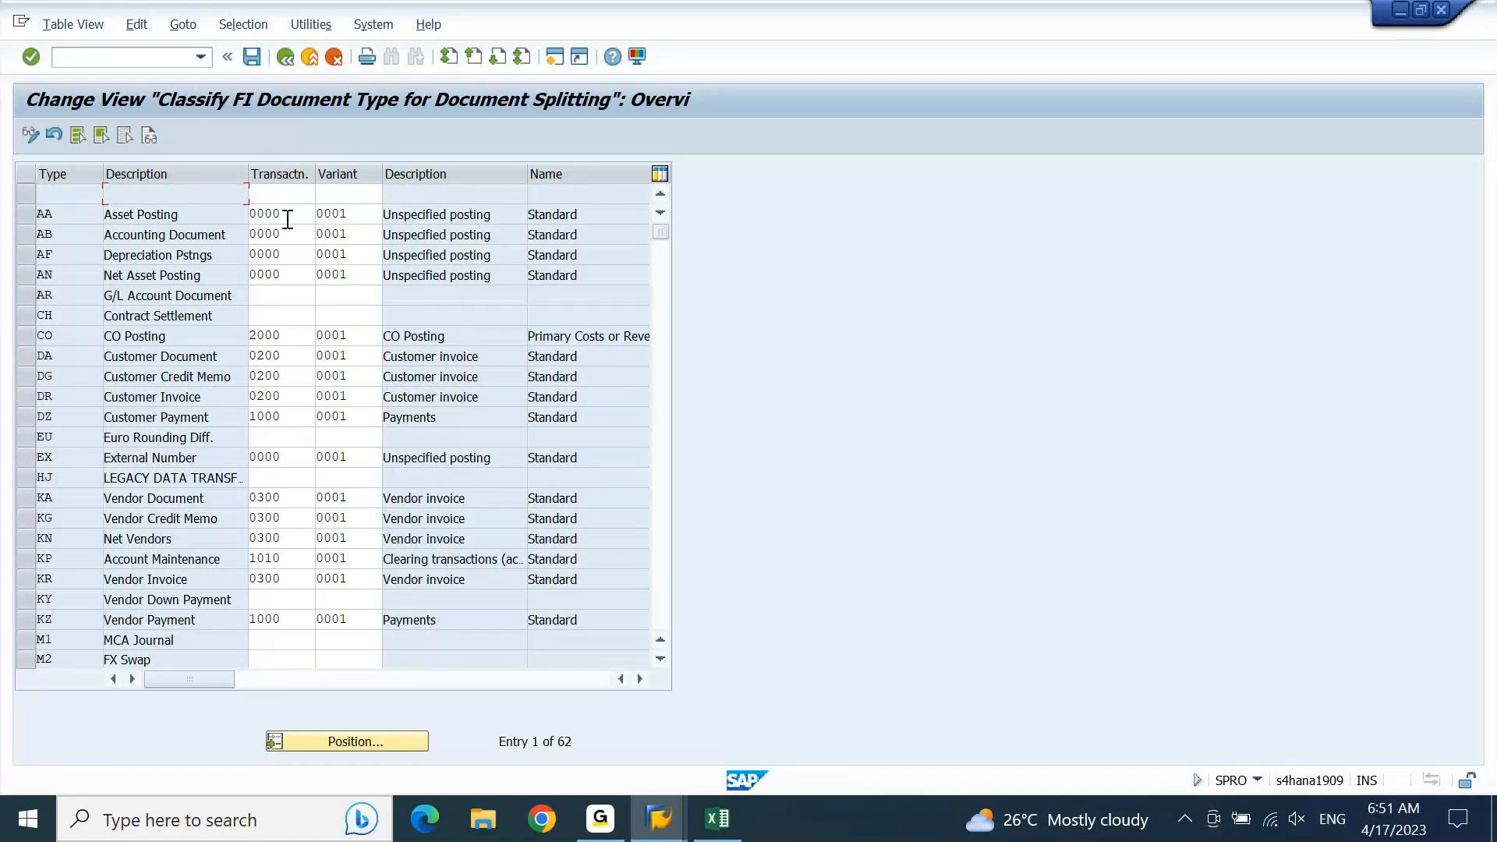
left_click_drag(288, 220, 222, 227)
left_click(32, 403)
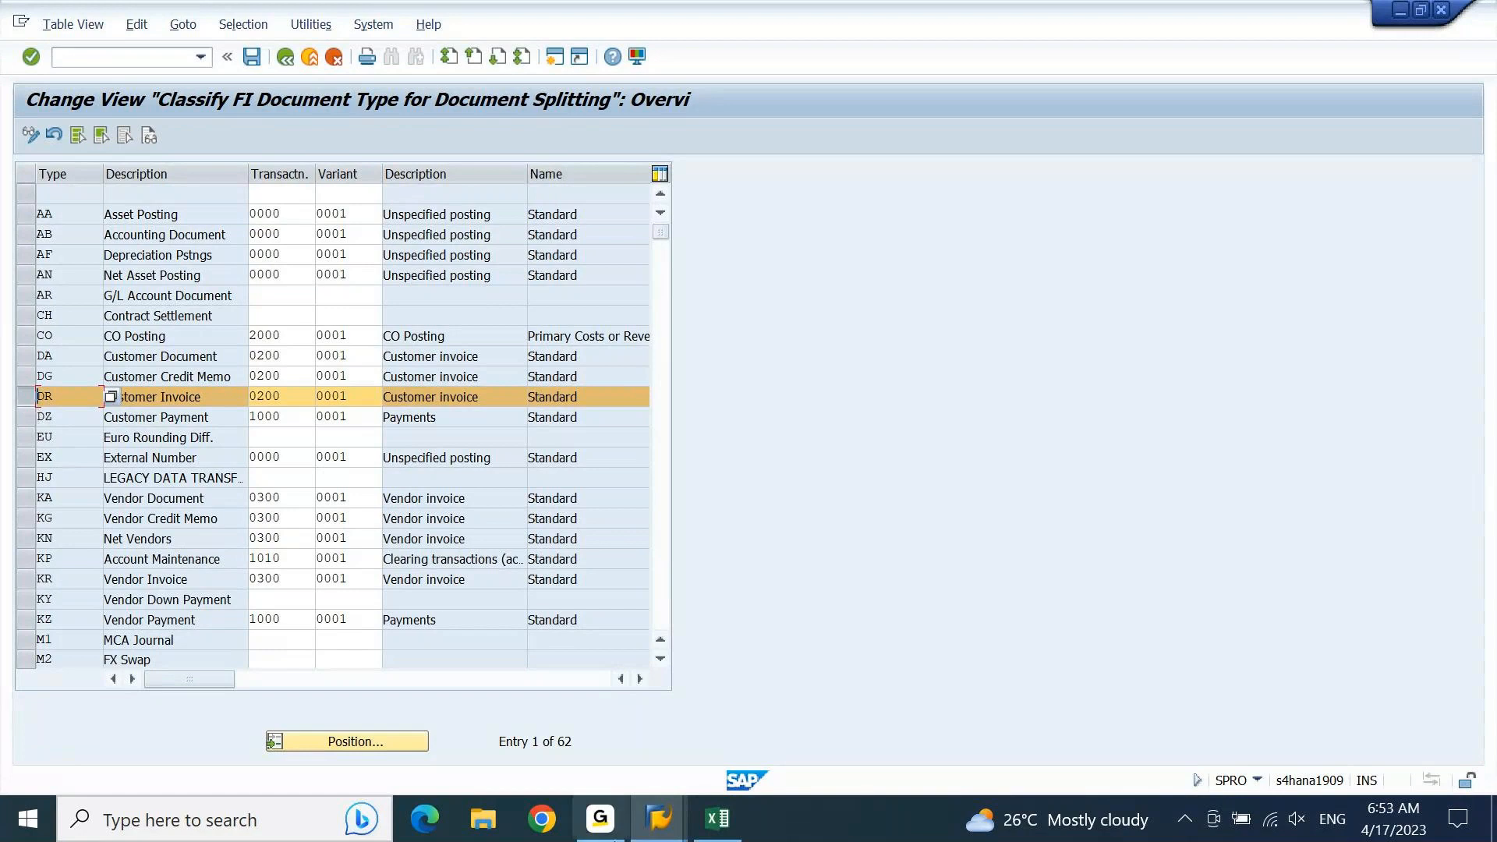
Step: Switch to Excel and enter CUSTOMER in cell G1663 of the 7.30AM sheet
left_click(732, 826)
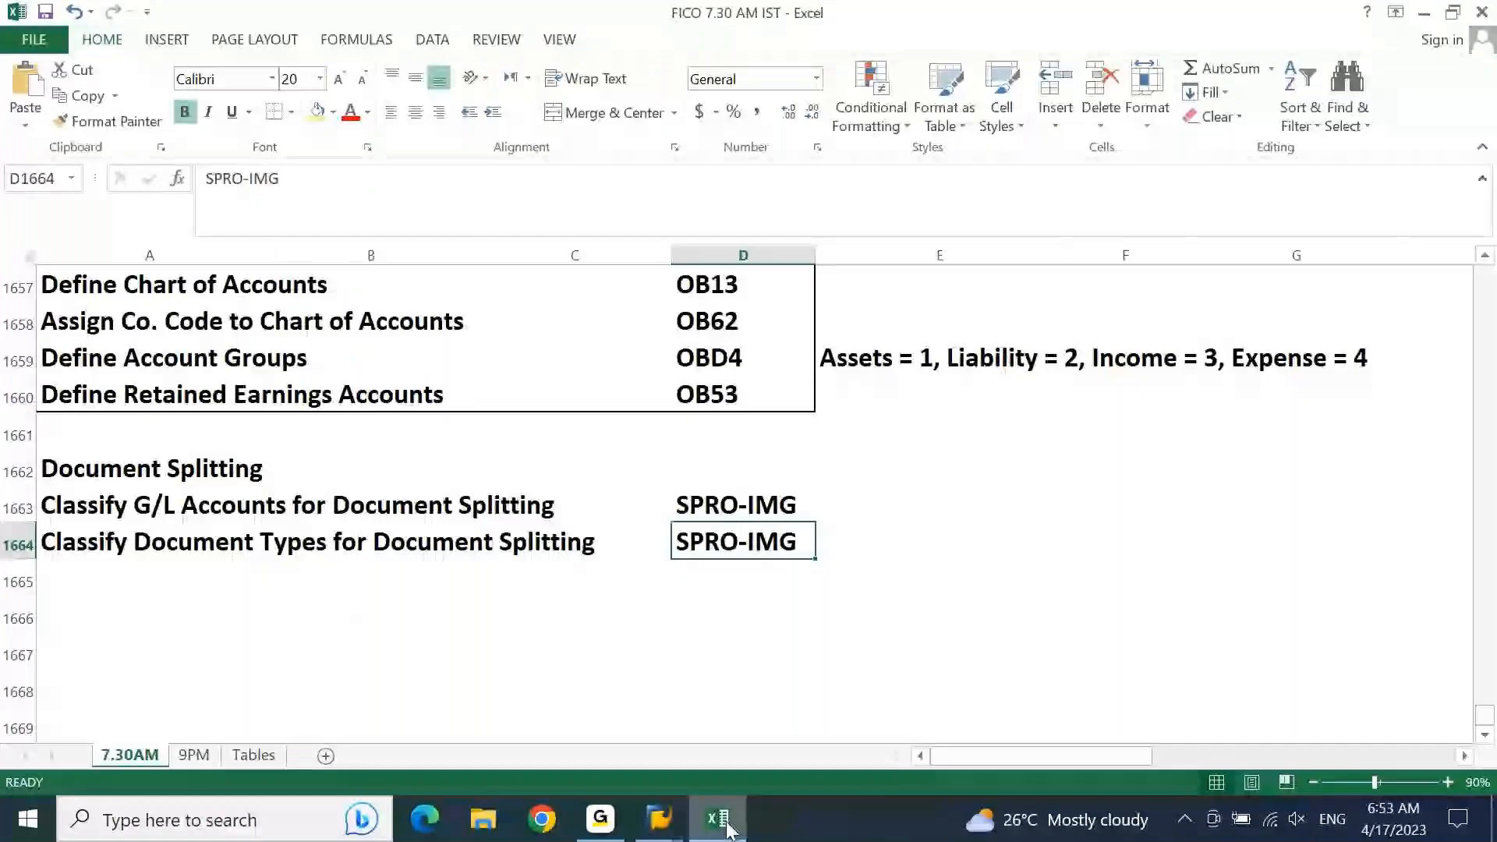
key("Right")
key("Right")
key("Right")
key("Up")
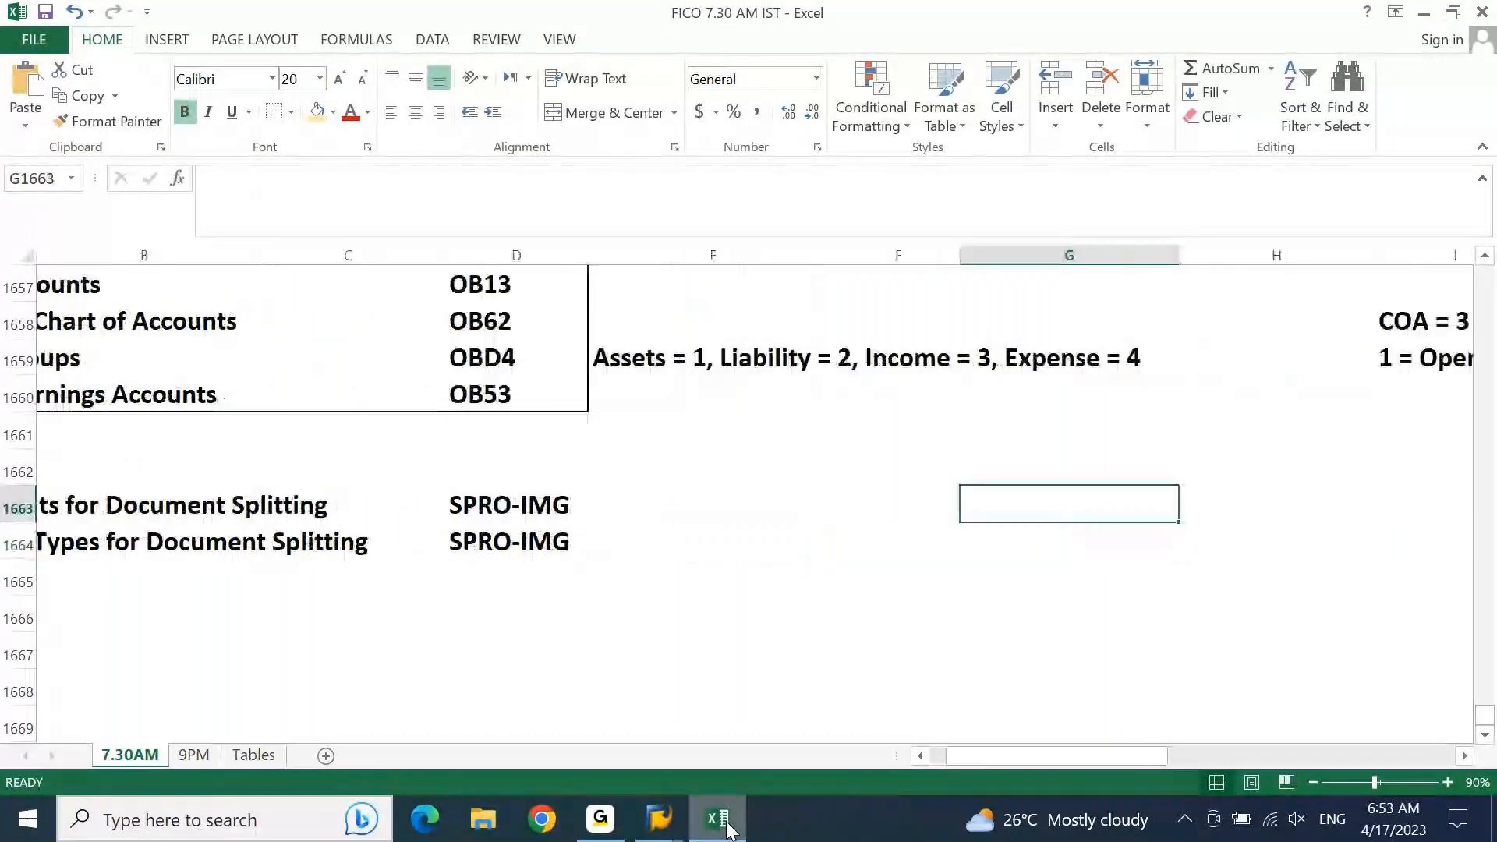
type("CUSTOMER")
key("Return")
key("Up")
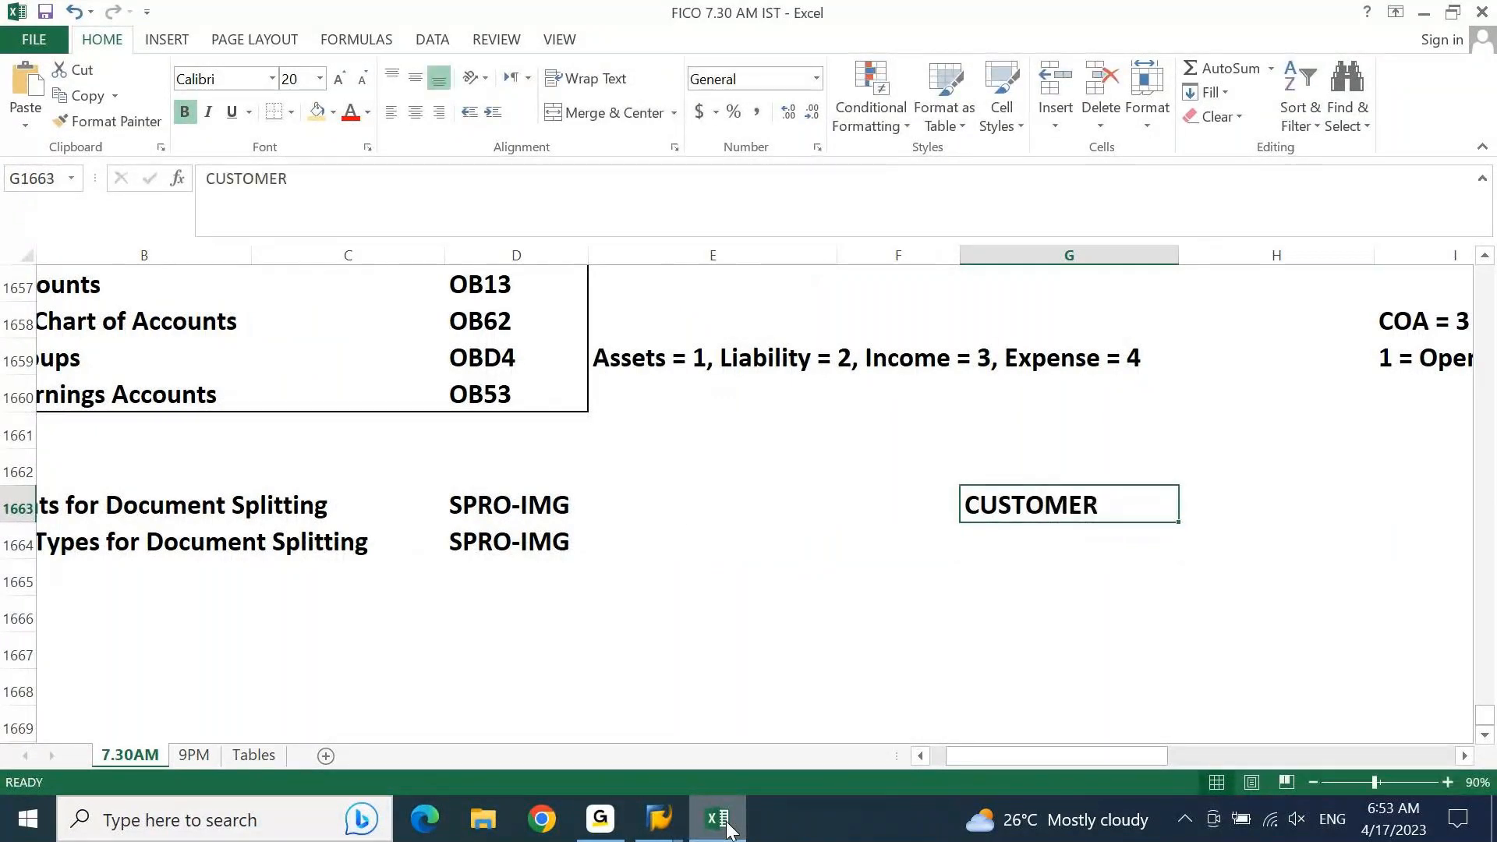
Step: Extend the note in cell G1663 to read "CUSTOMER -> RECON GL"
key("F2")
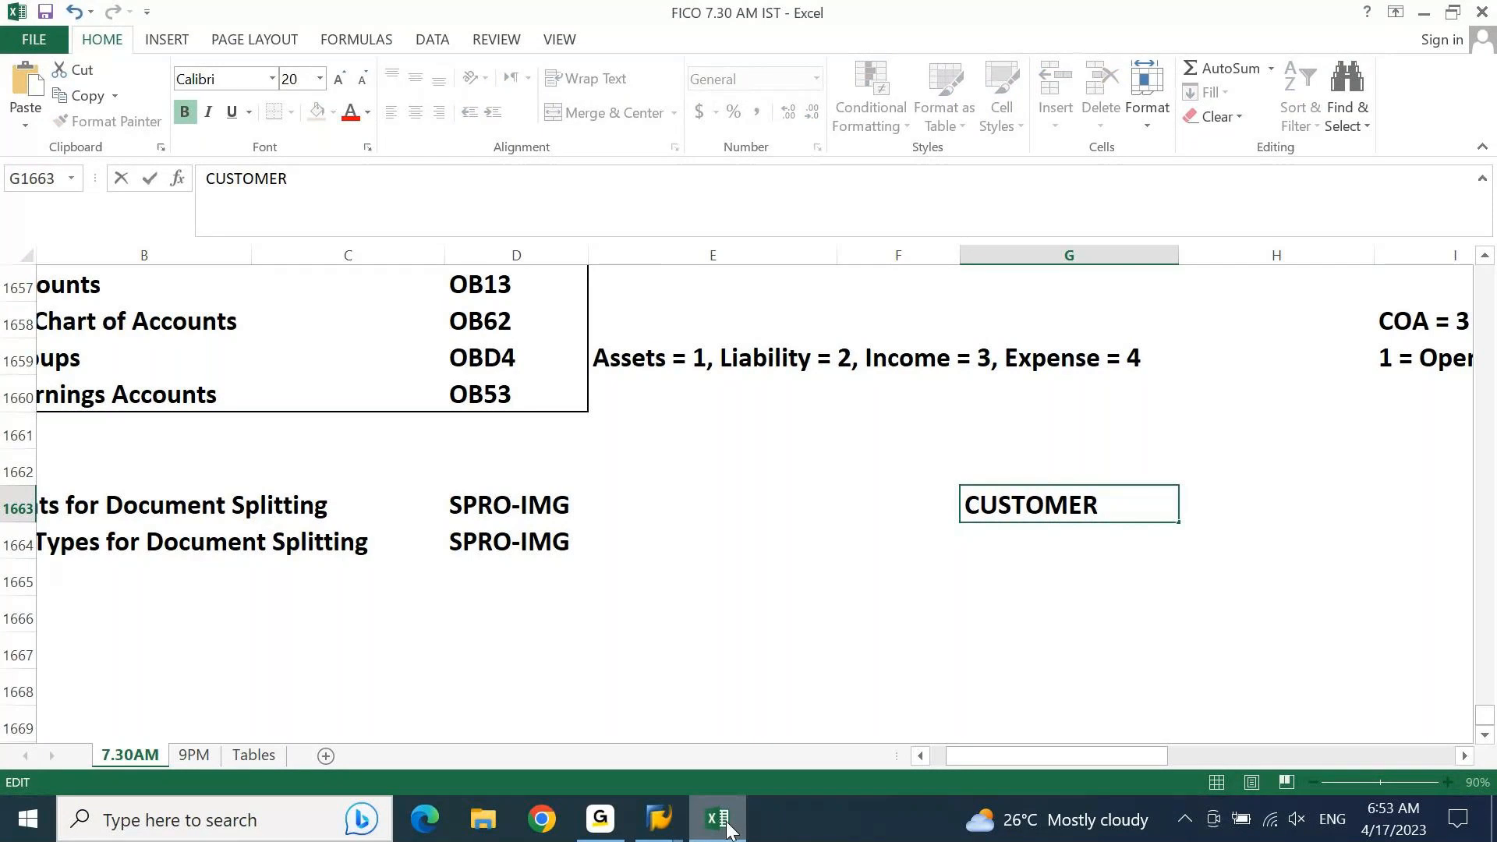
type("-> rE")
key("BackSpace")
key("BackSpace")
type("RECON")
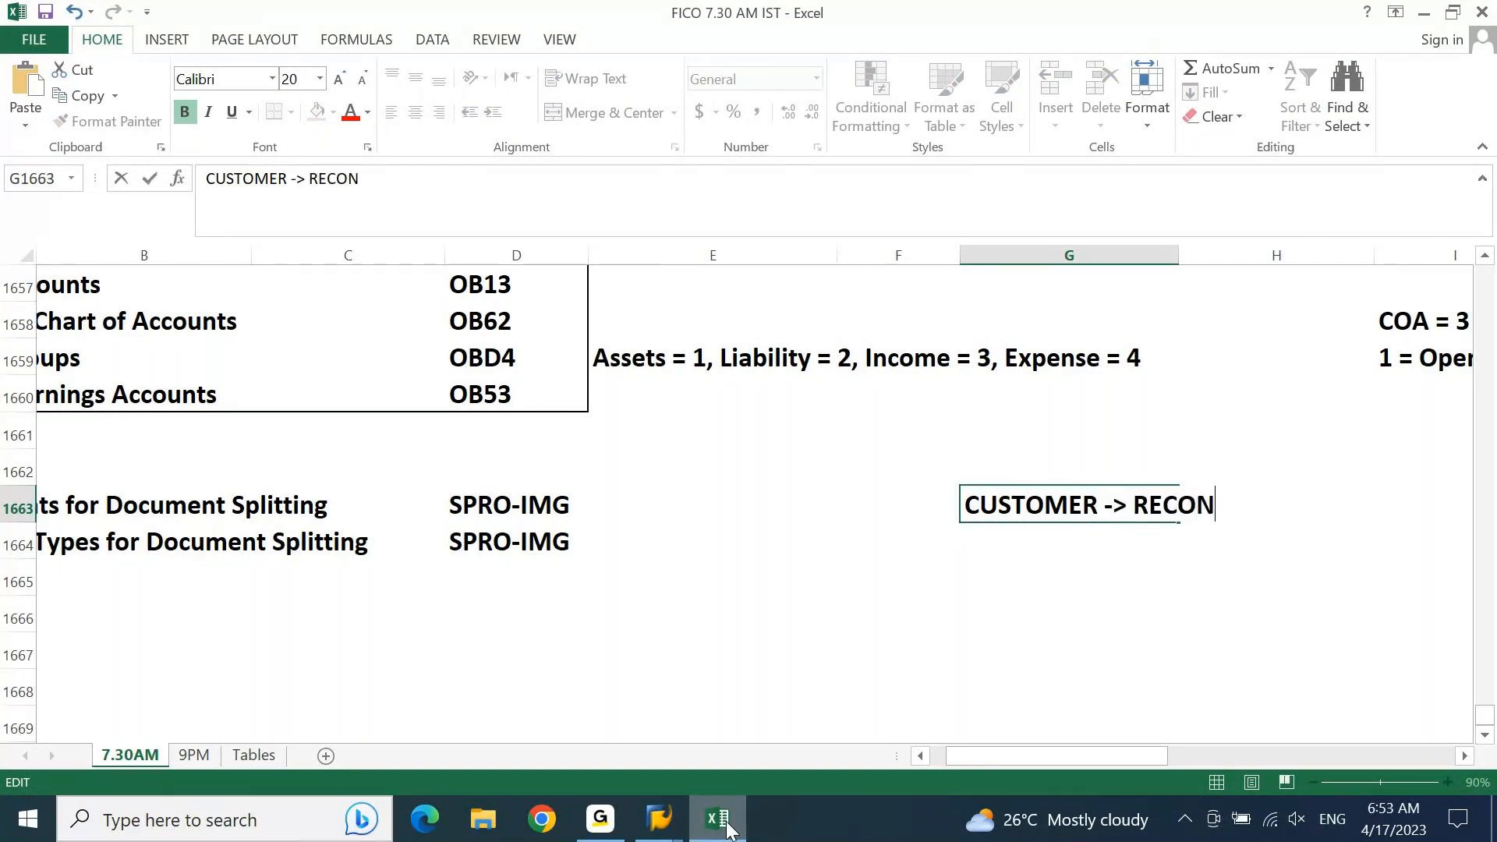
type(" GL")
key("Return")
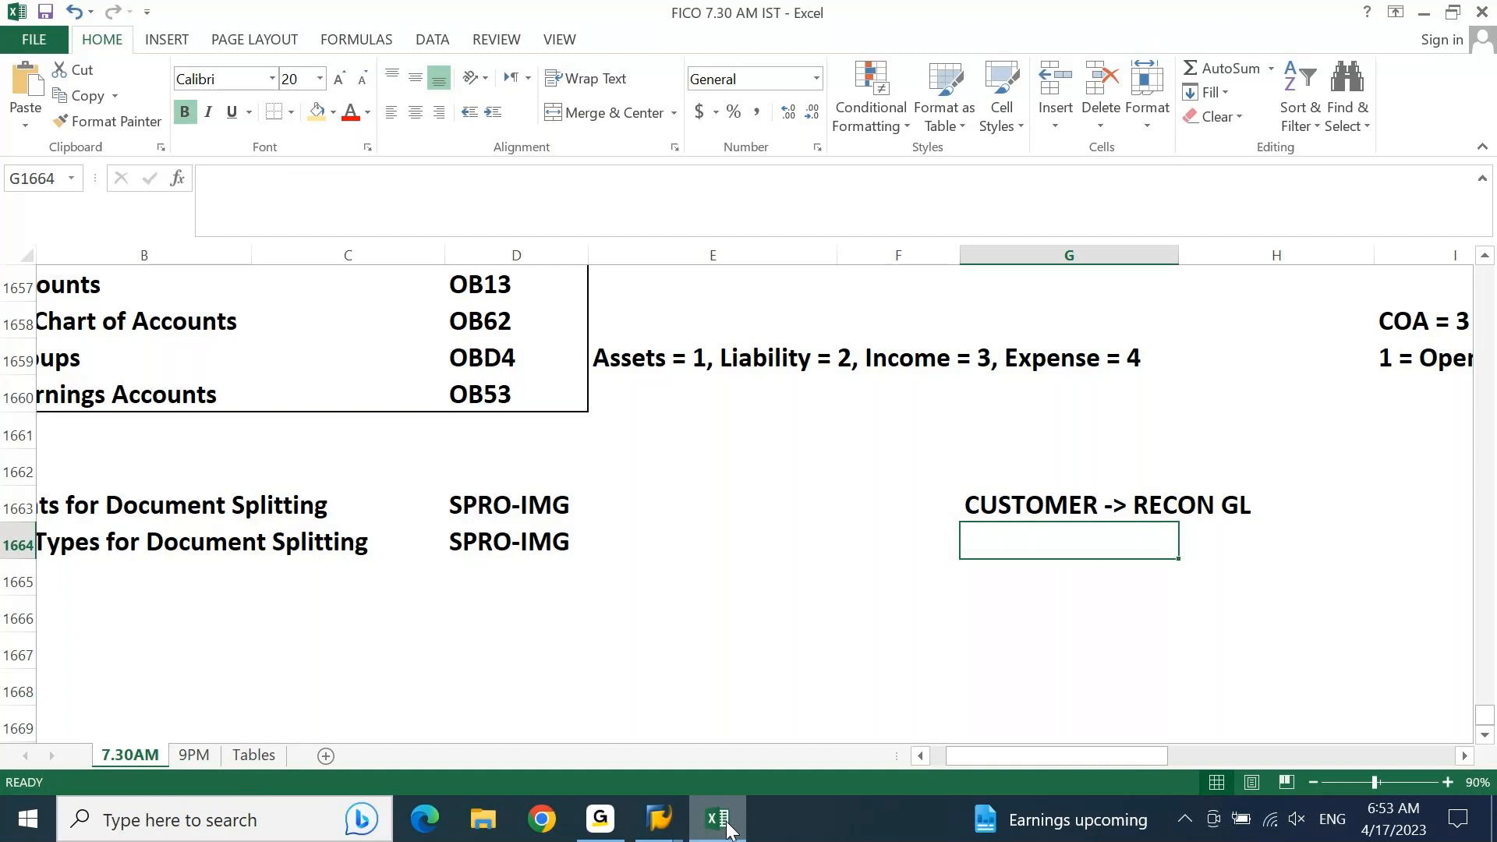
Step: Copy the customer note down into cell G1664 and change it to read "VENDOR -> RECON GL"
key("ctrl+d")
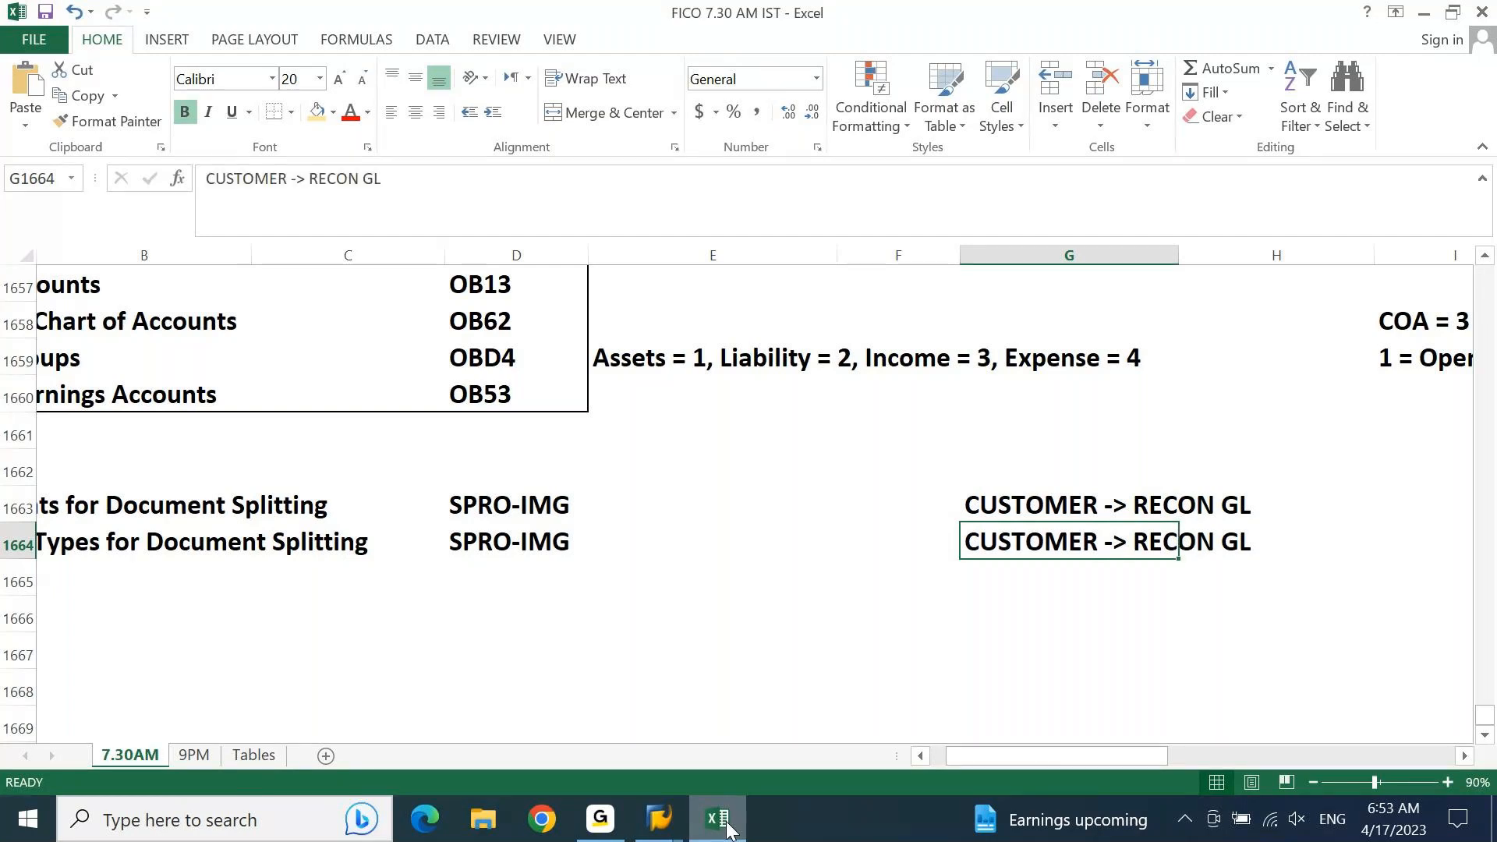
key("F2")
key("Left")
key("Left")
key("Left")
key("Left")
key("Left")
key("Left")
key("Left")
key("Left")
key("Left")
key("Left")
key("Left")
key("Left")
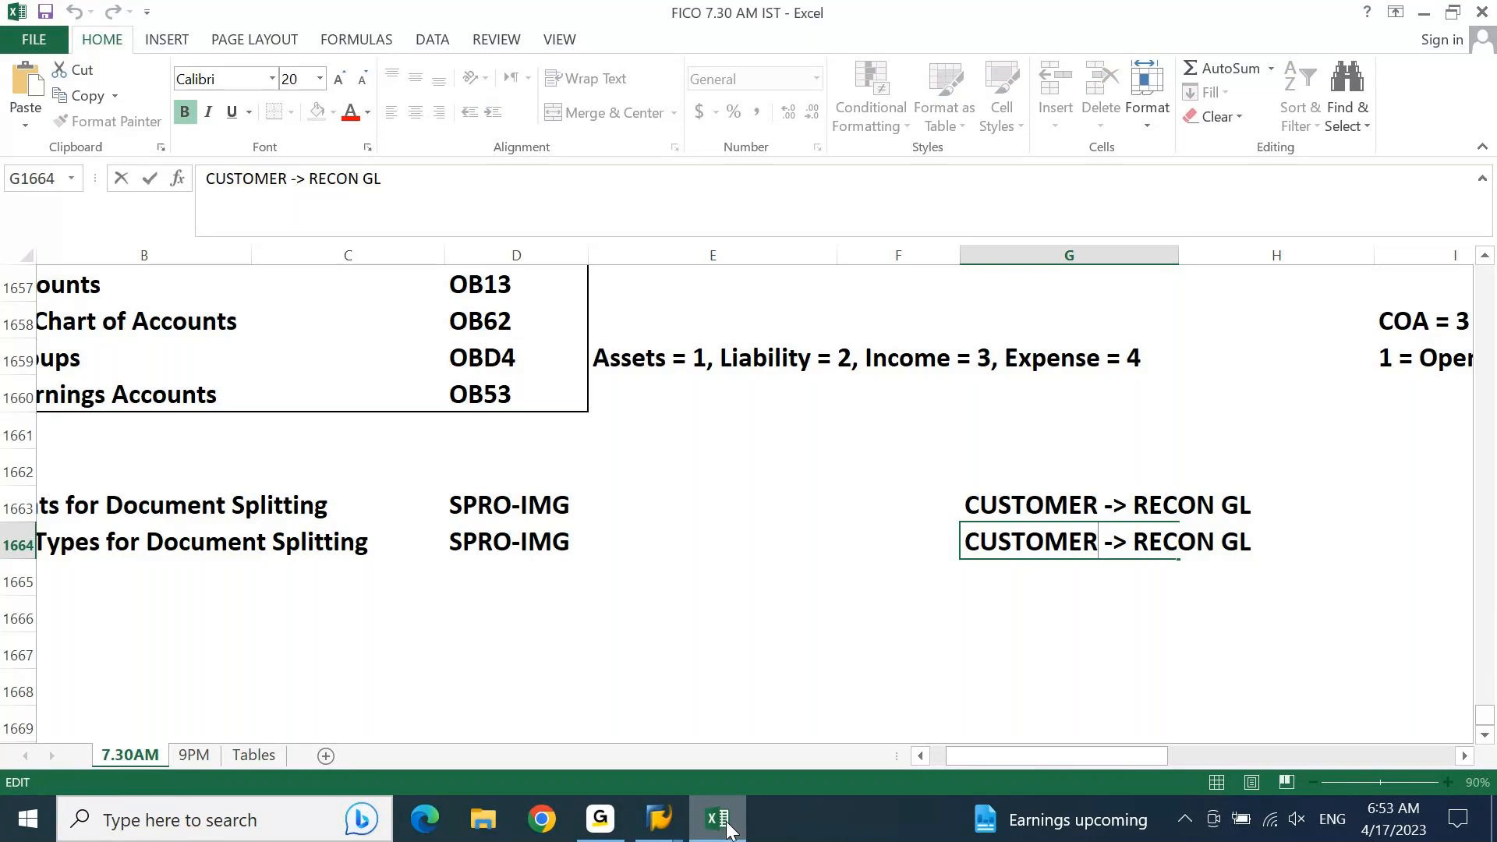
key("shift+Home")
type("VENDOR")
key("Return")
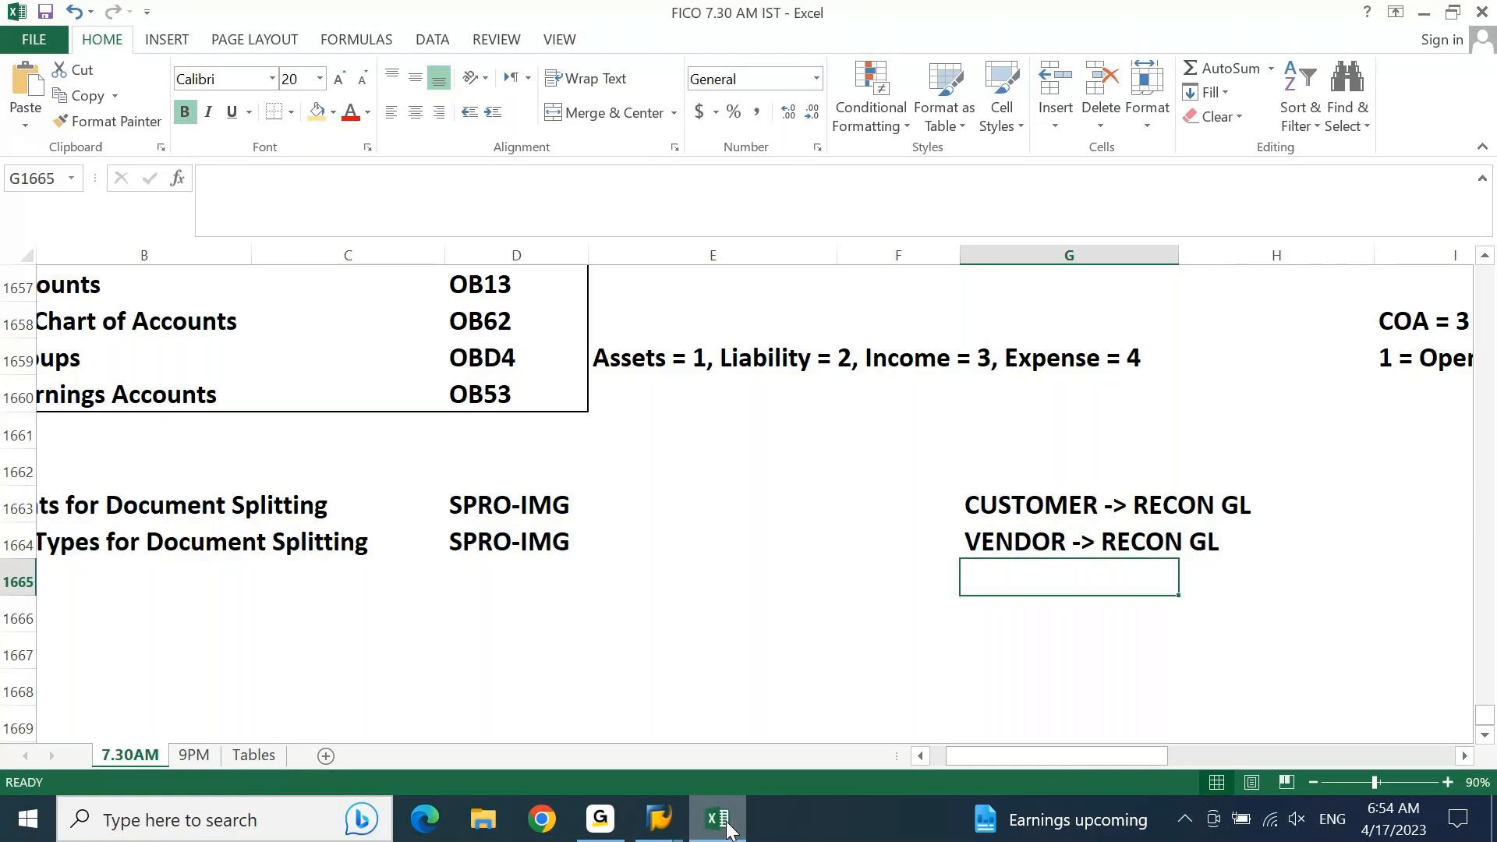
Step: Copy the vendor note down into cell G1665 and change it to read "FIXED ASSET -> RECON GL"
key("ctrl+d")
key("F2")
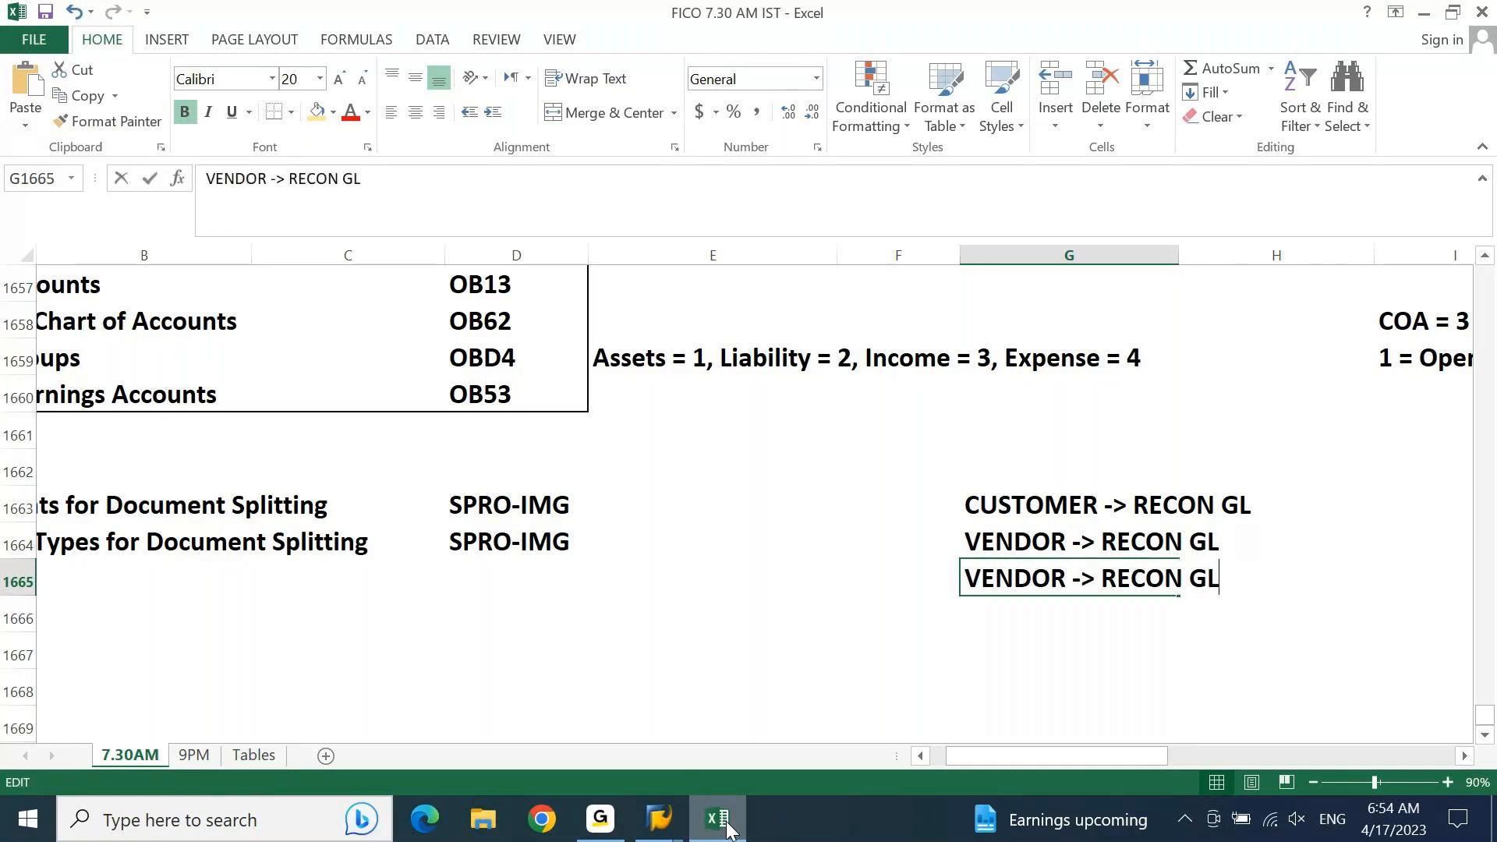
key("Left")
key("Left")
key("Left")
key("Left")
key("Left")
key("Left")
key("Left")
key("Left")
key("Left")
key("Left")
key("Left")
key("Left")
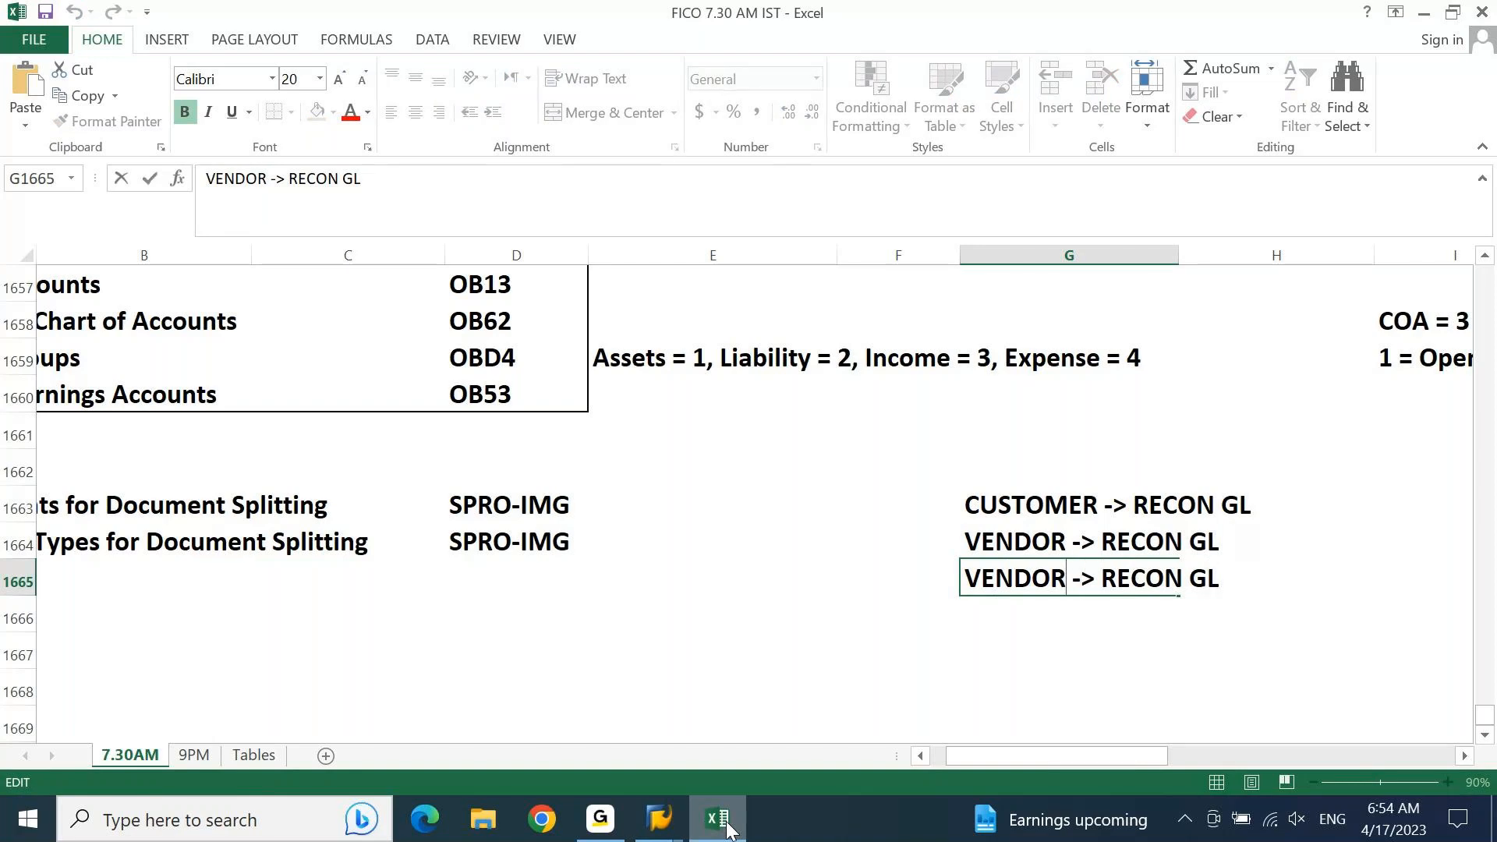
key("ctrl+shift+Left")
type("FIC")
key("BackSpace")
type("XED A")
type("SSET")
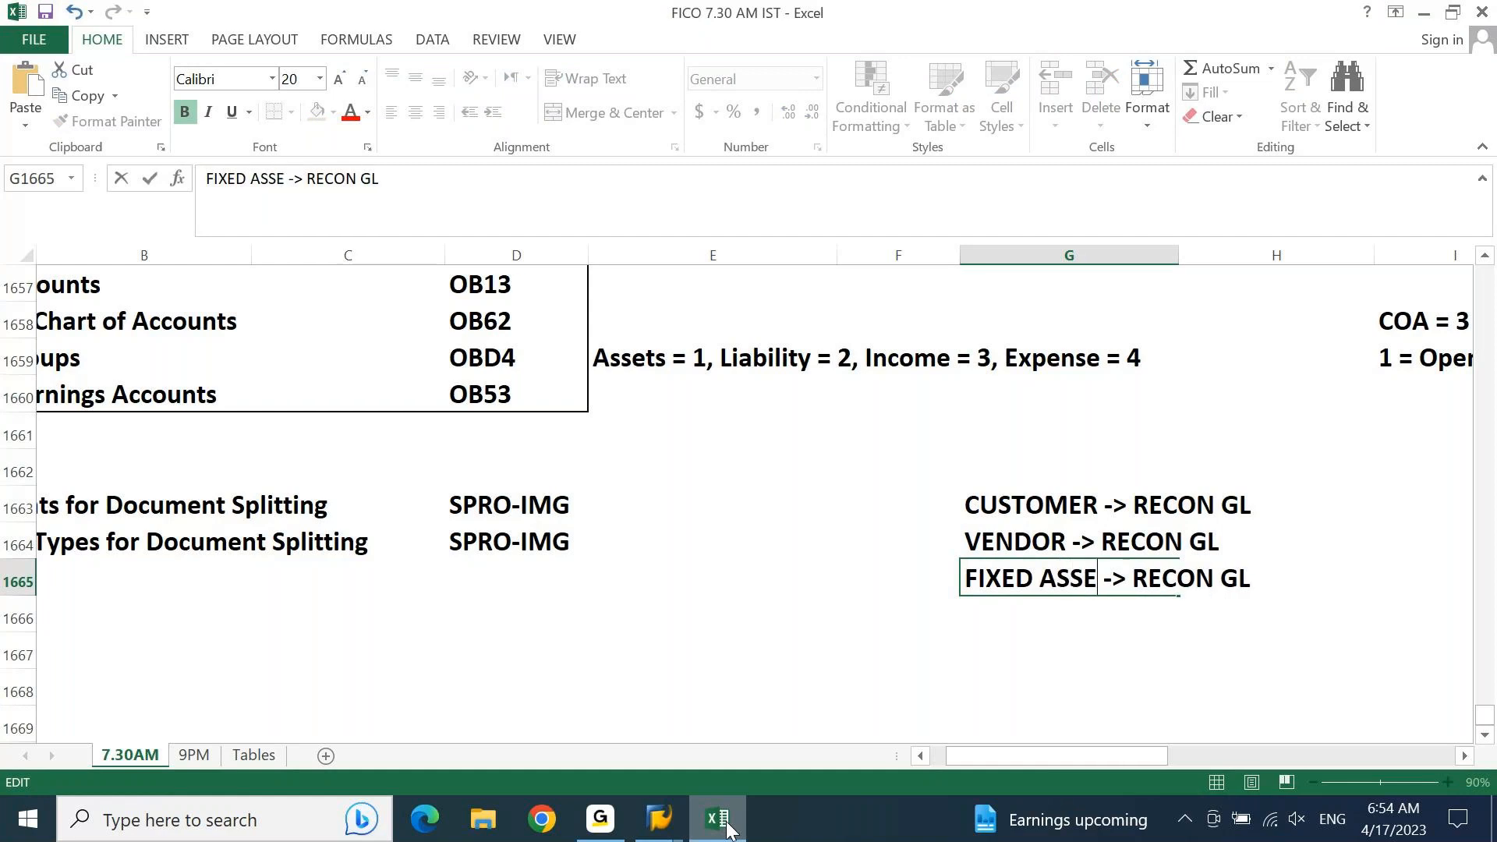
key("Return")
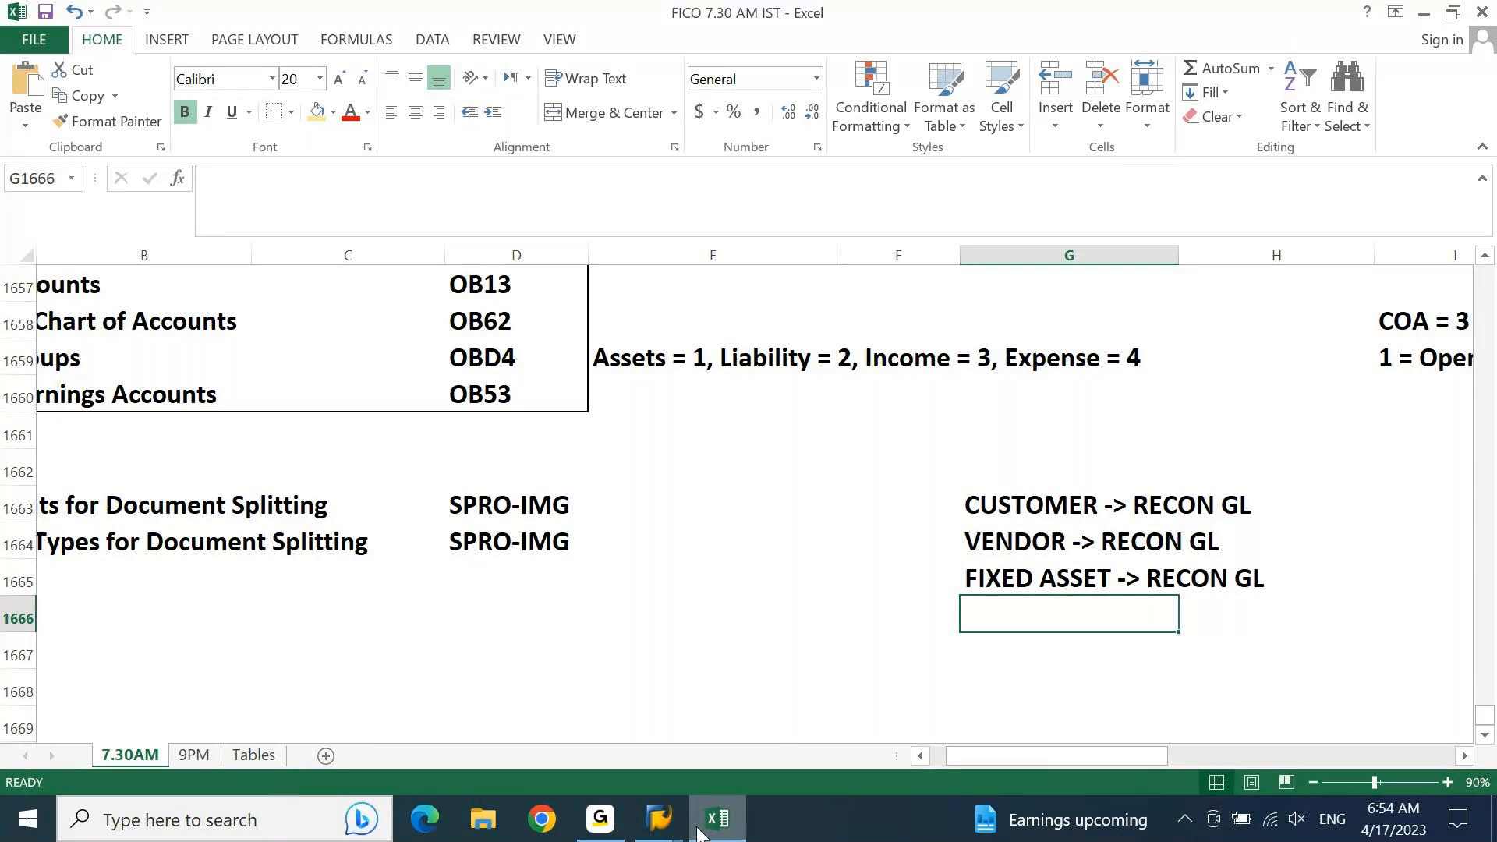
Step: Switch to the SAP document type classification window and start transaction F-02 in a new session
mouse_move(658, 819)
left_click(741, 616)
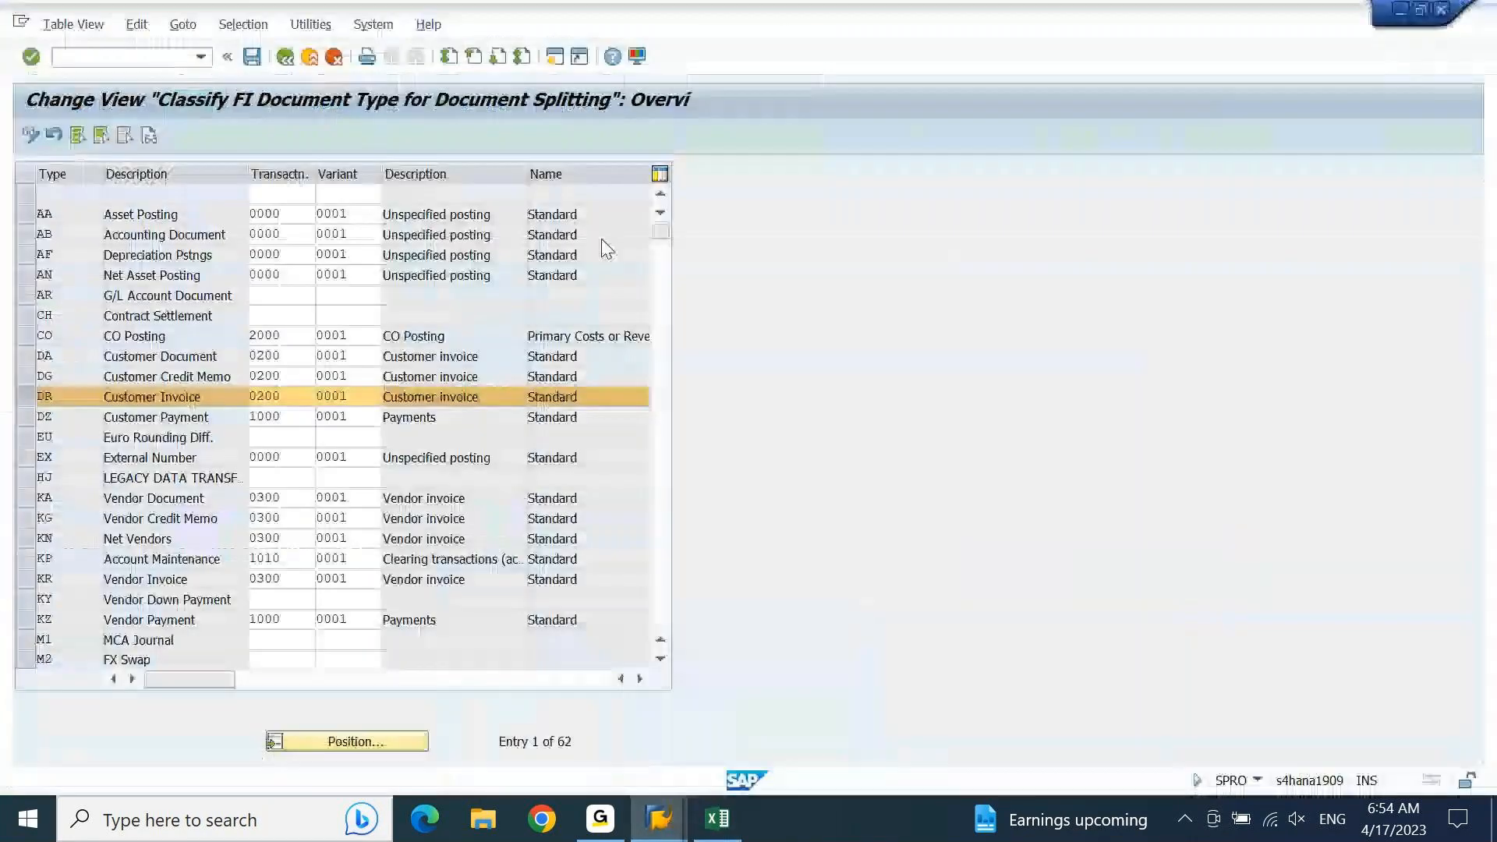
left_click(554, 58)
type("F-02")
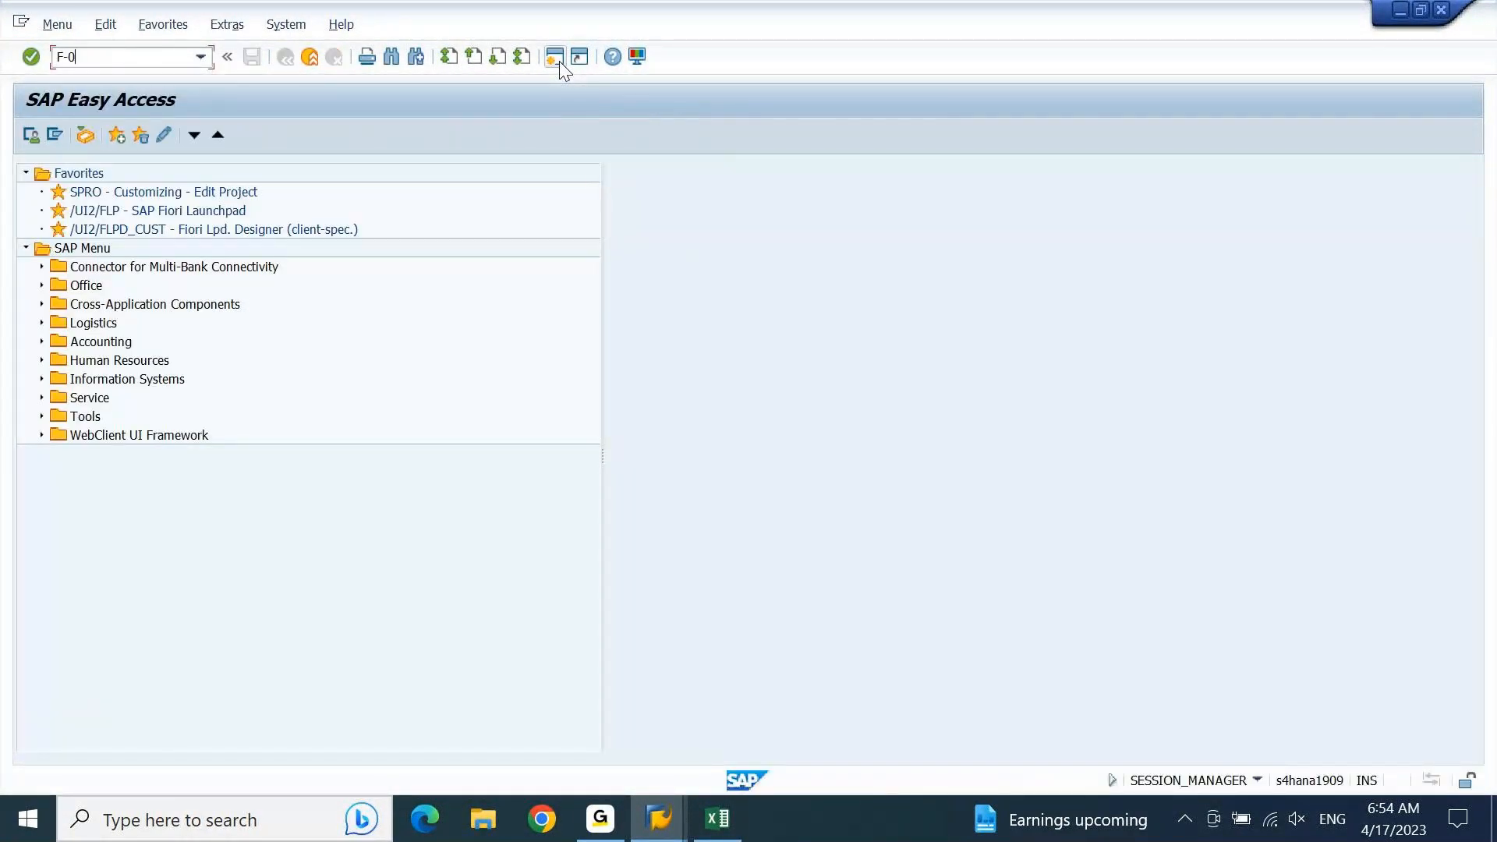
key("Return")
Step: Fill in the posting header with document date 10.04.2023, posting date 16.03.2023, type SA, company code AP10 and currency INR
type("28.04.2023")
key("Tab")
key("Tab")
key("Down")
key("Down")
key("Tab")
key("shift+Tab")
key("shift+Tab")
key("shift+Tab")
key("BackSpace")
key("Down")
key("Down")
key("Tab")
key("BackSpace")
key("Down")
key("Return")
key("Down")
key("Up")
key("Tab")
key("Tab")
key("Return")
key("Down")
key("Down")
key("Tab")
key("Tab")
key("Tab")
Step: Set the first line item to posting key 01, look up the customer Mineral Zone in company code AP10 and open the item
key("BackSpace")
type("01")
key("Tab")
key("BackSpace")
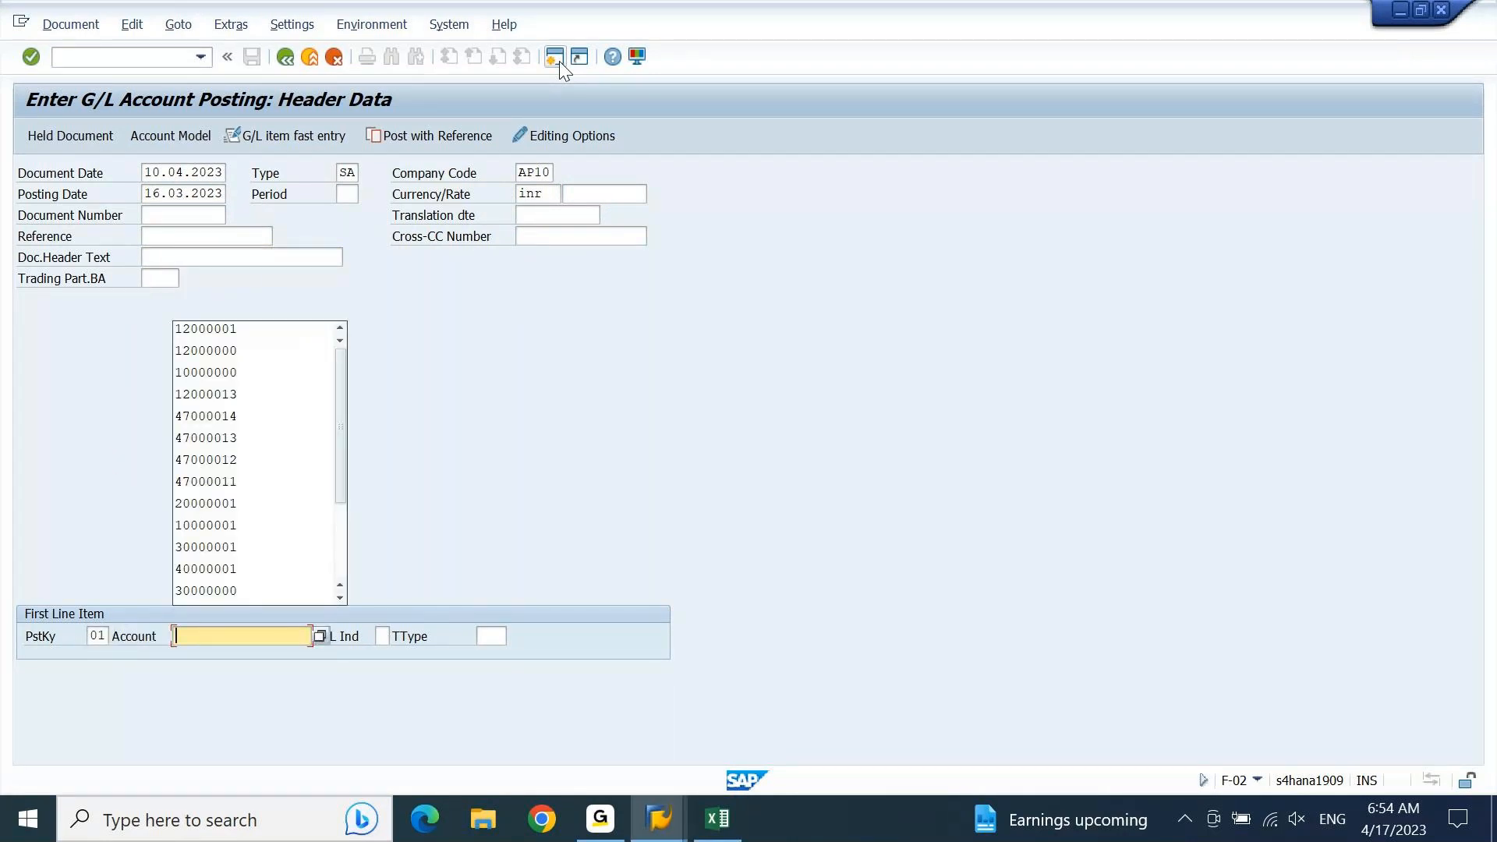
key("F4")
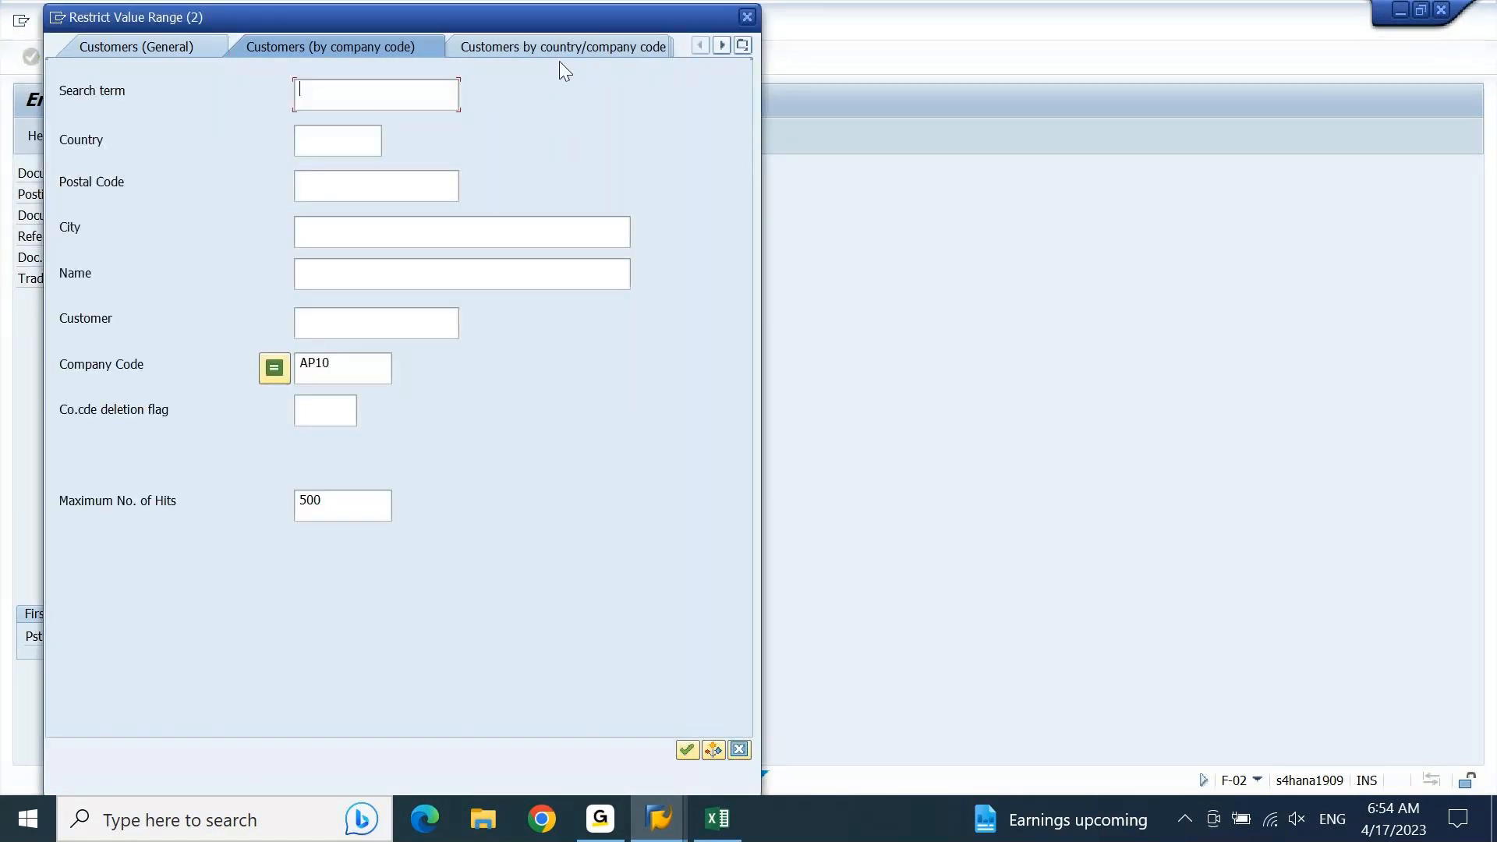
key("Return")
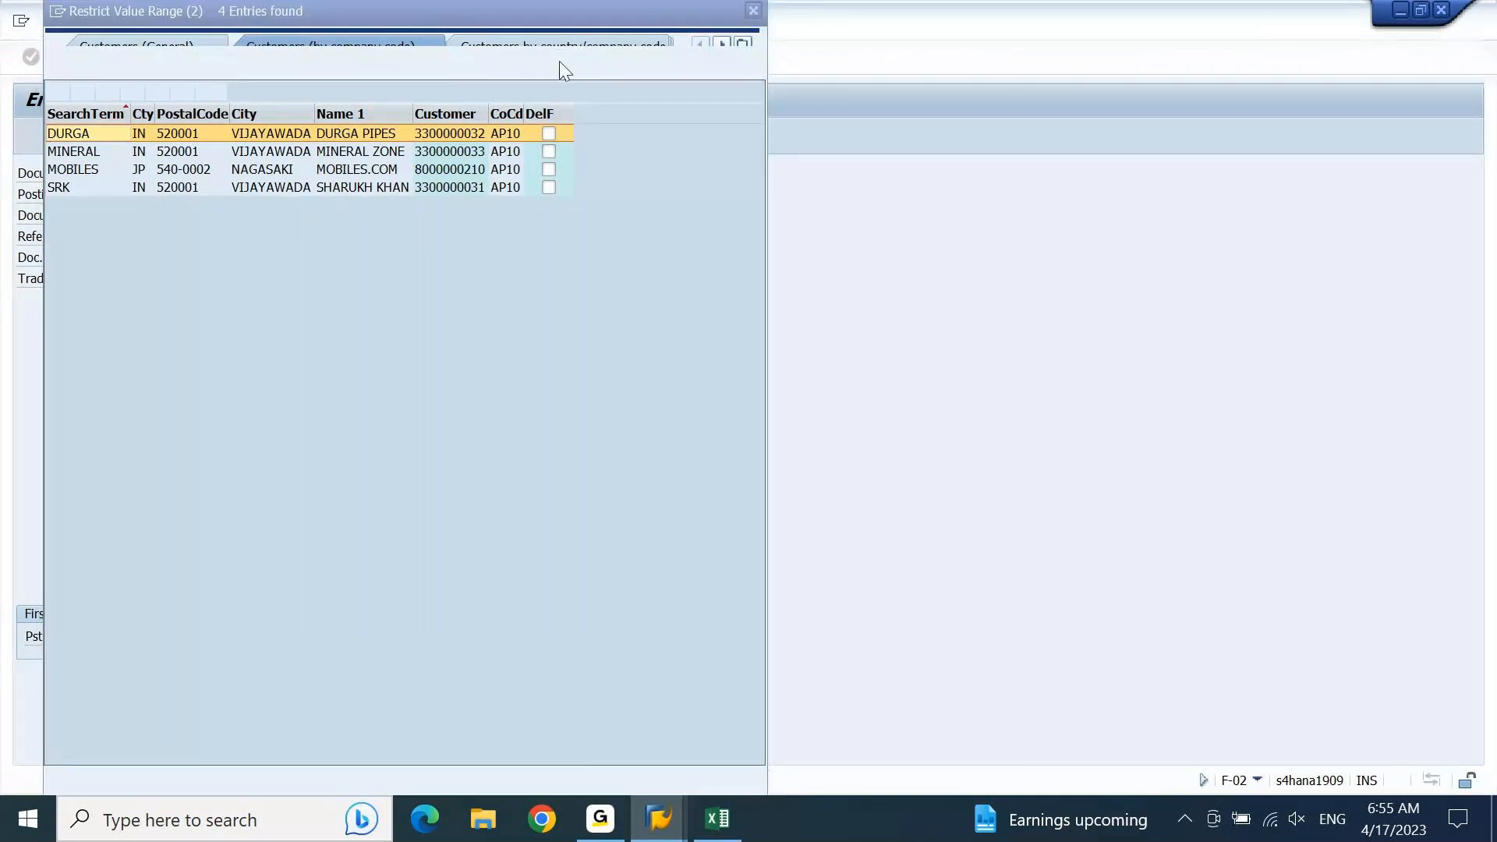
double_click(201, 151)
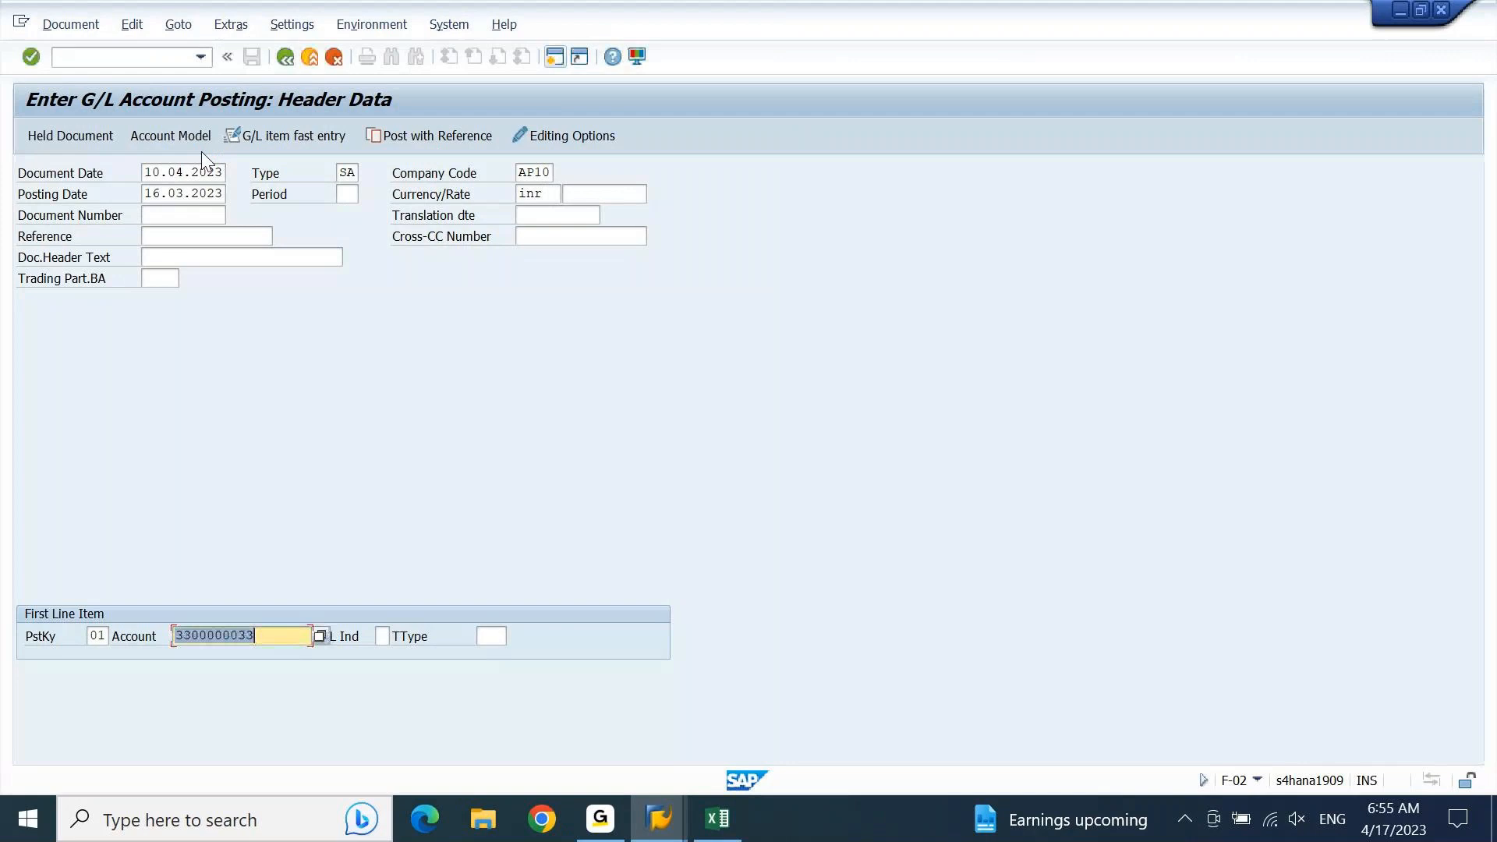
key("Return")
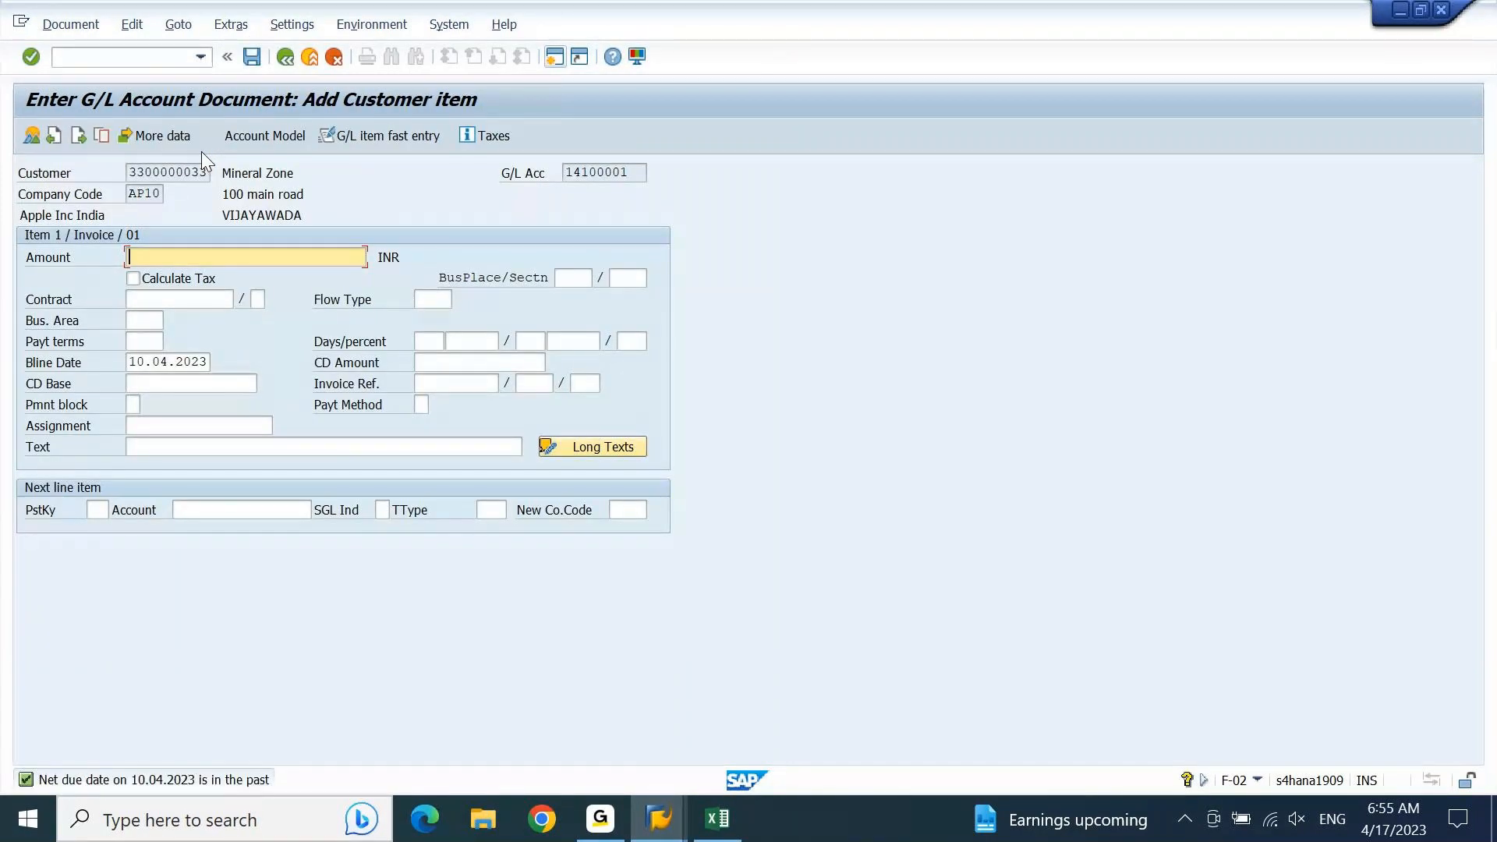
Step: Examine the customer number and its reconciliation G/L account in the item header, and try to simulate the general ledger
left_click_drag(132, 172, 207, 173)
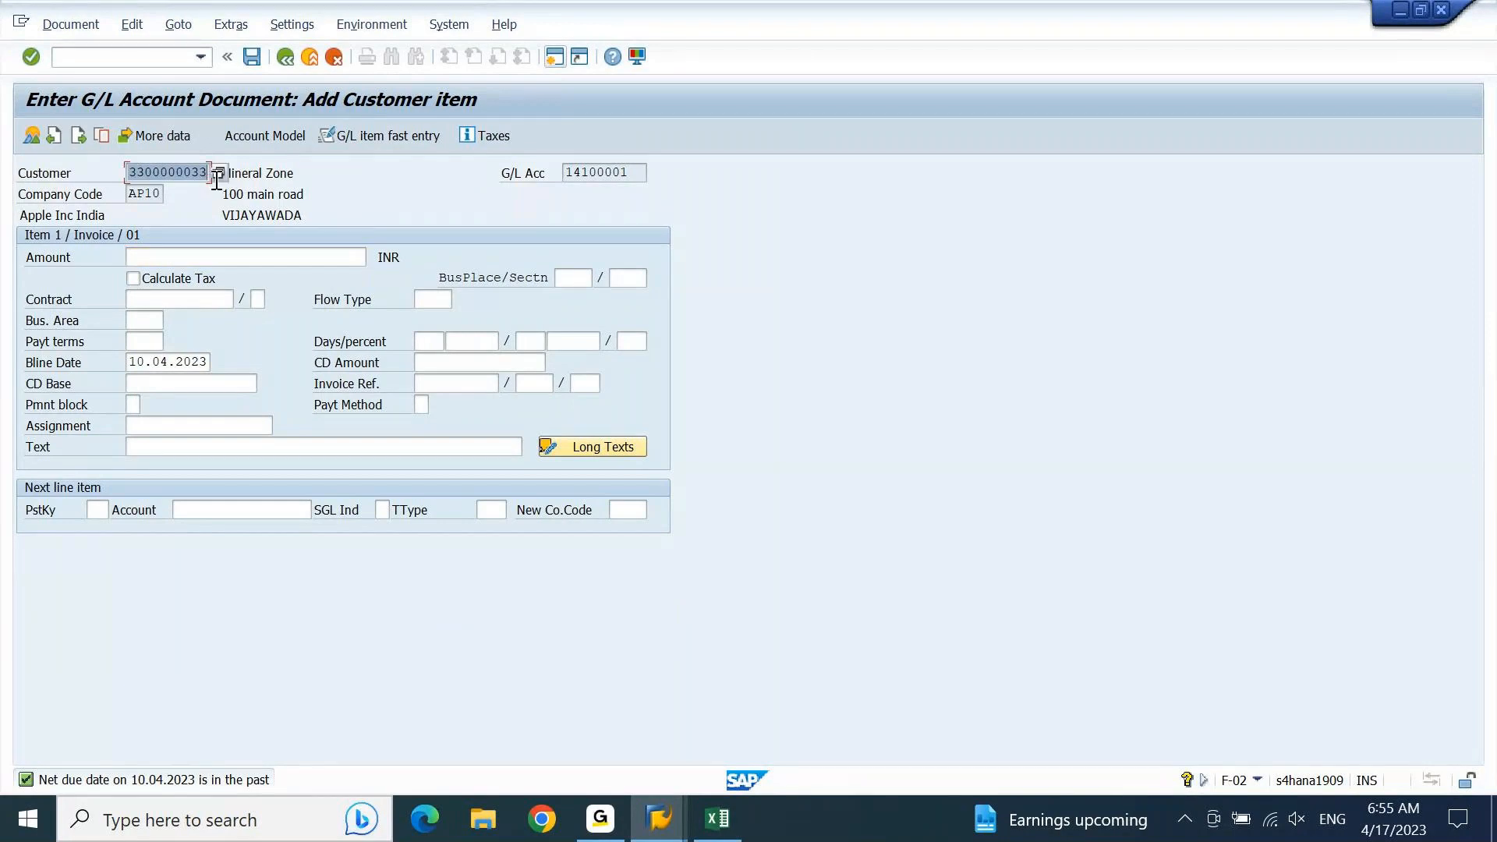
left_click(523, 178)
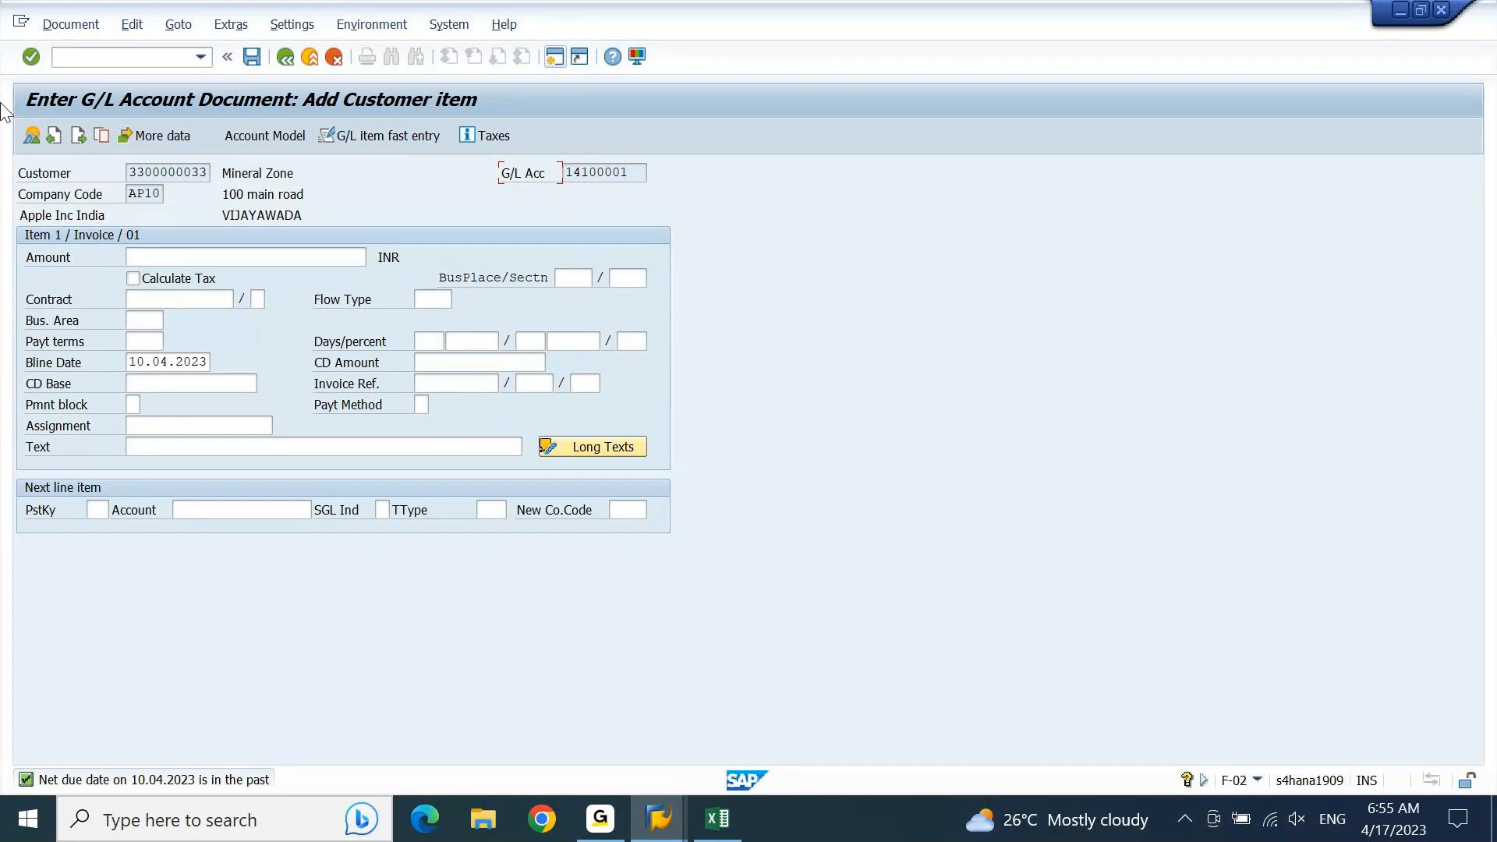
left_click(70, 24)
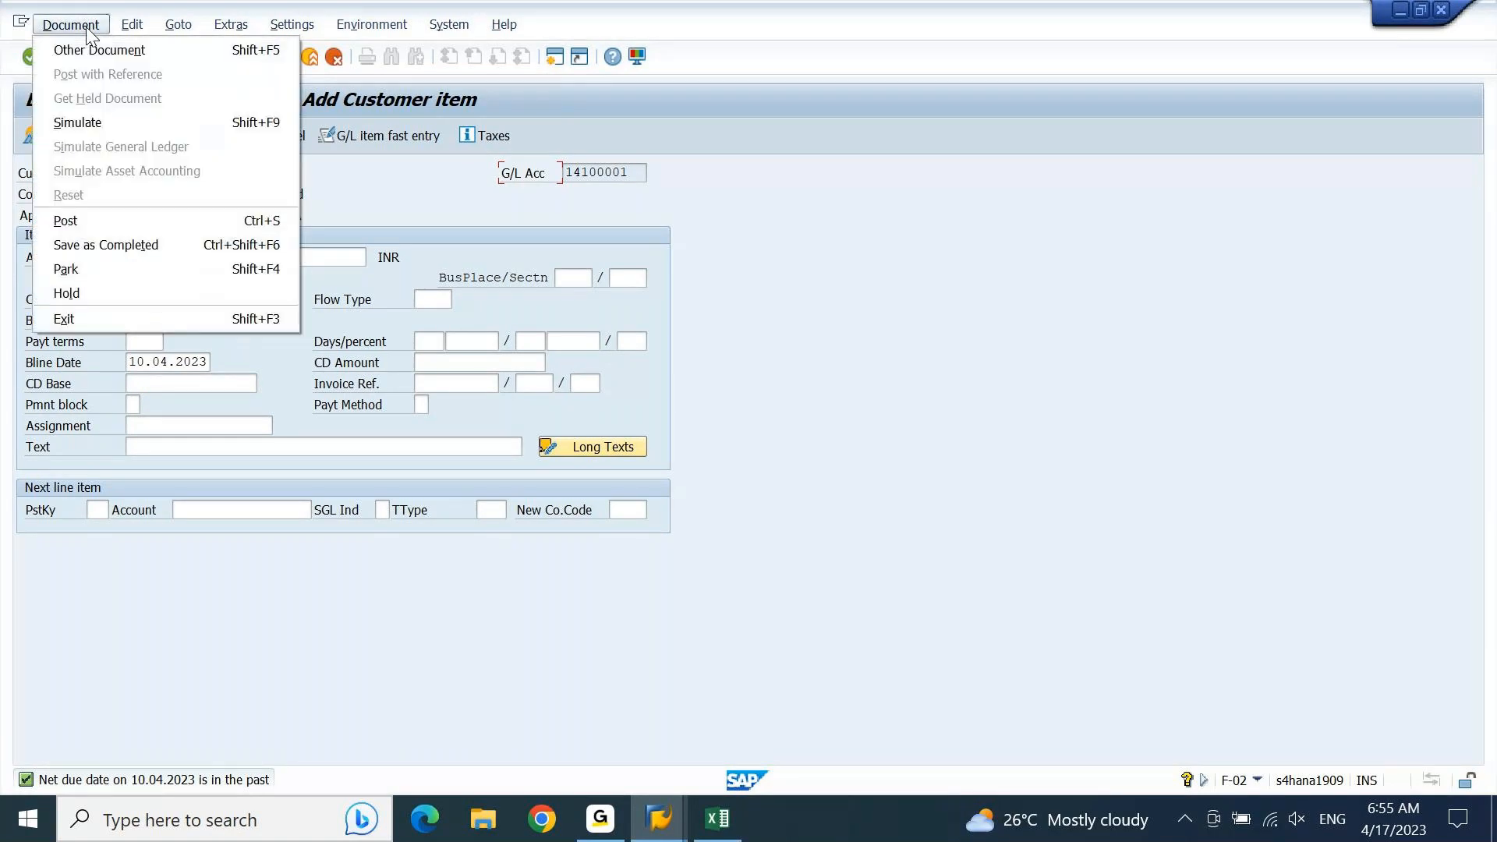
left_click(104, 148)
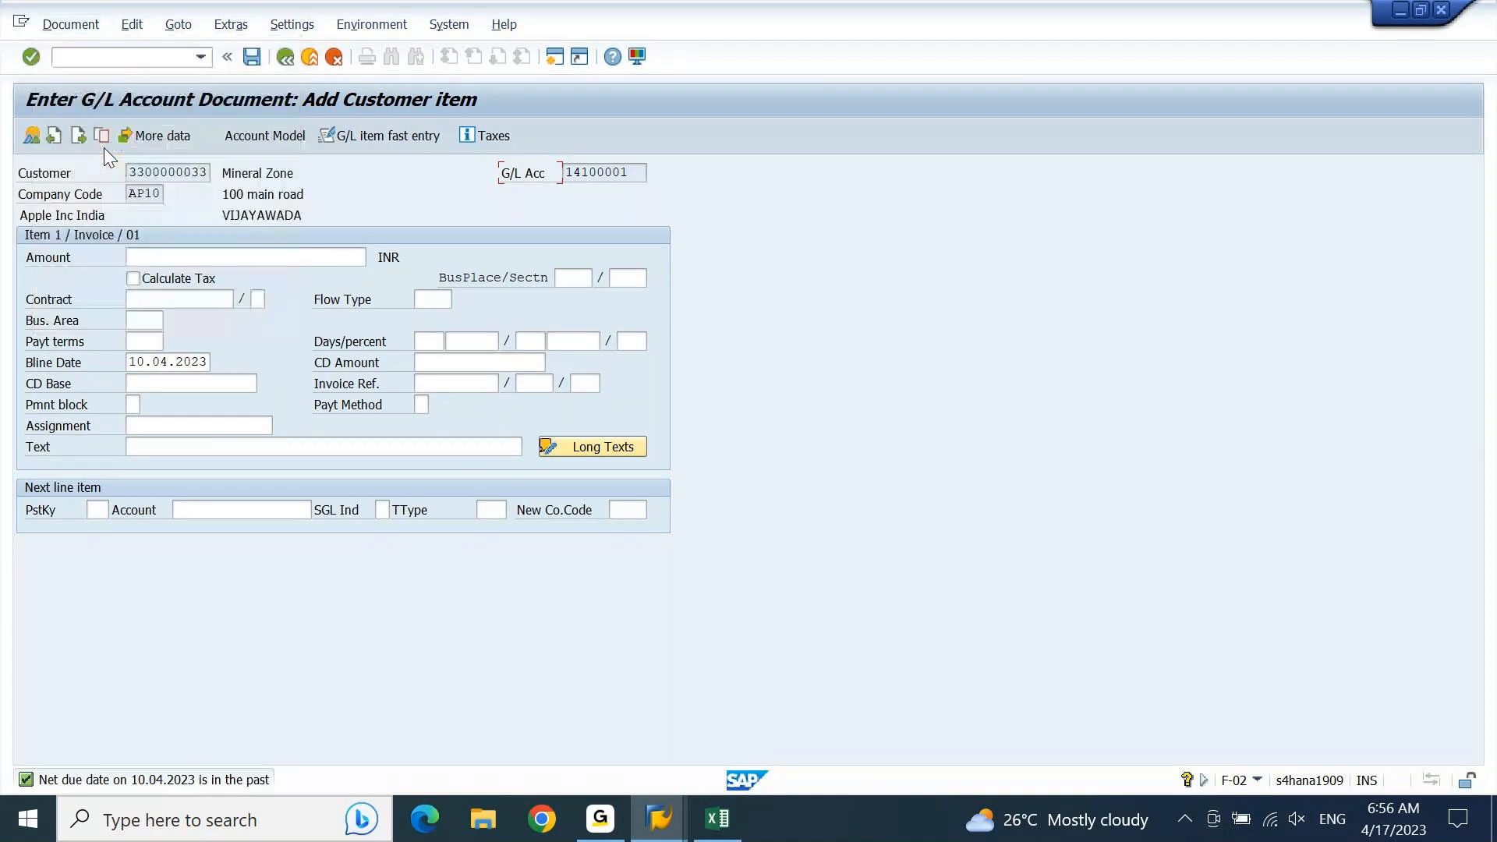
Step: Enter an amount of 100 INR and the text "." for the Mineral Zone customer item
left_click(192, 261)
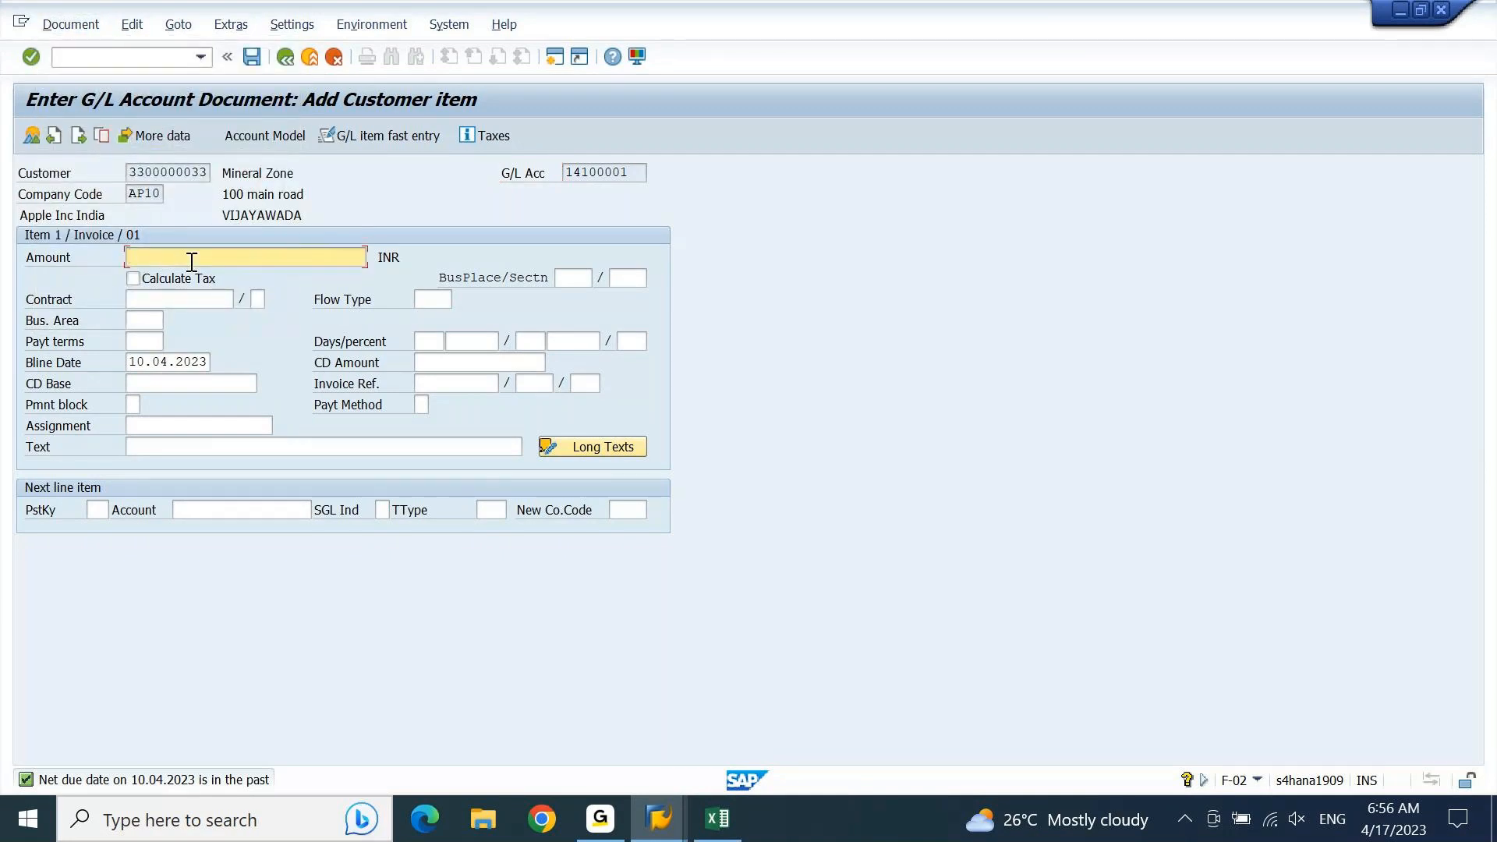
type("100")
key("Down")
key("Down")
key("Down")
key("Down")
key("Down")
key("Down")
key("Down")
key("Down")
key("Down")
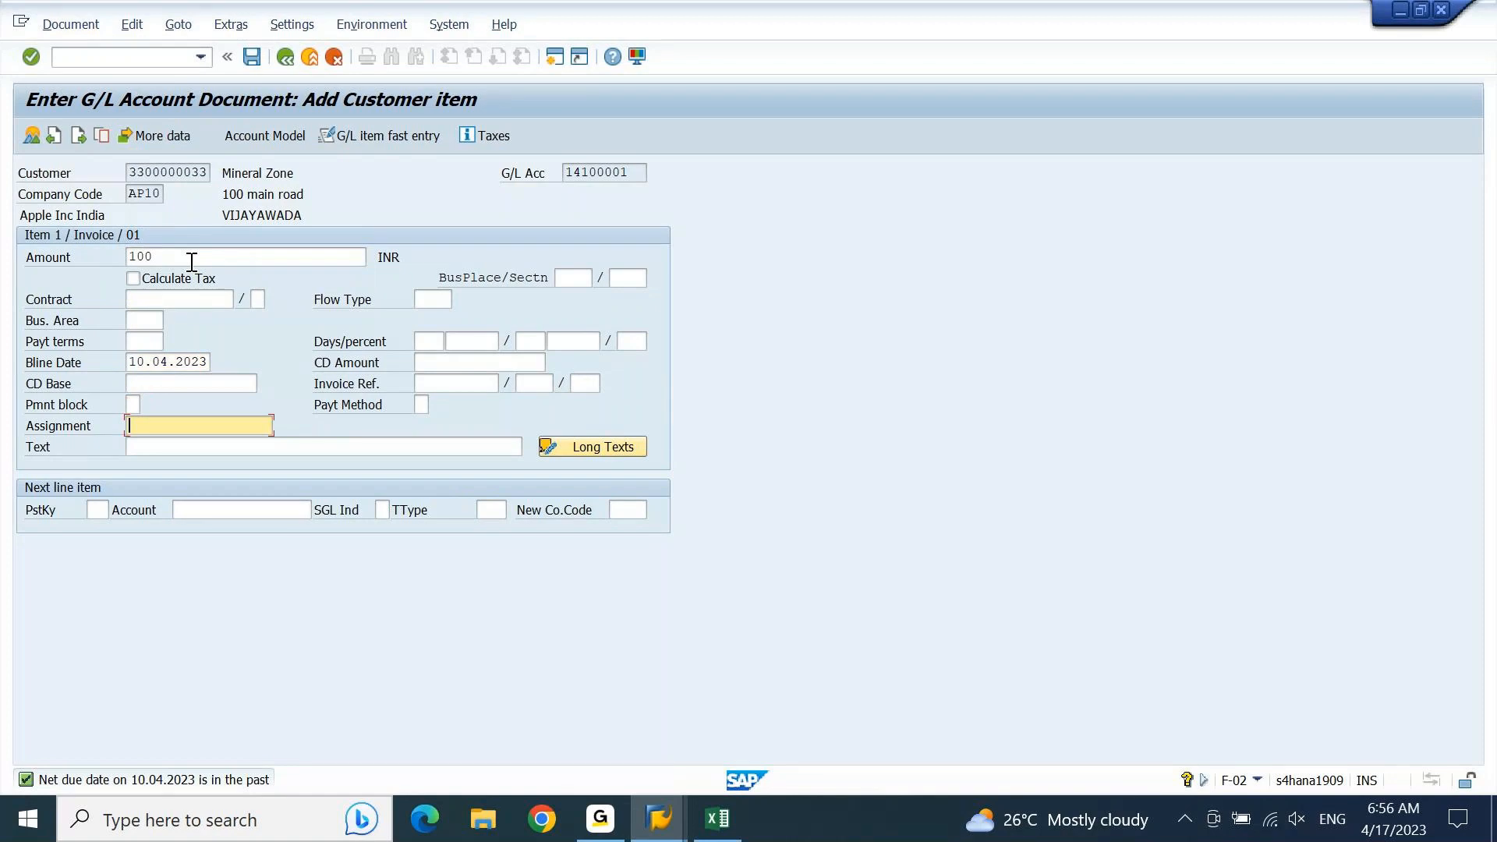
type(".")
key("Down")
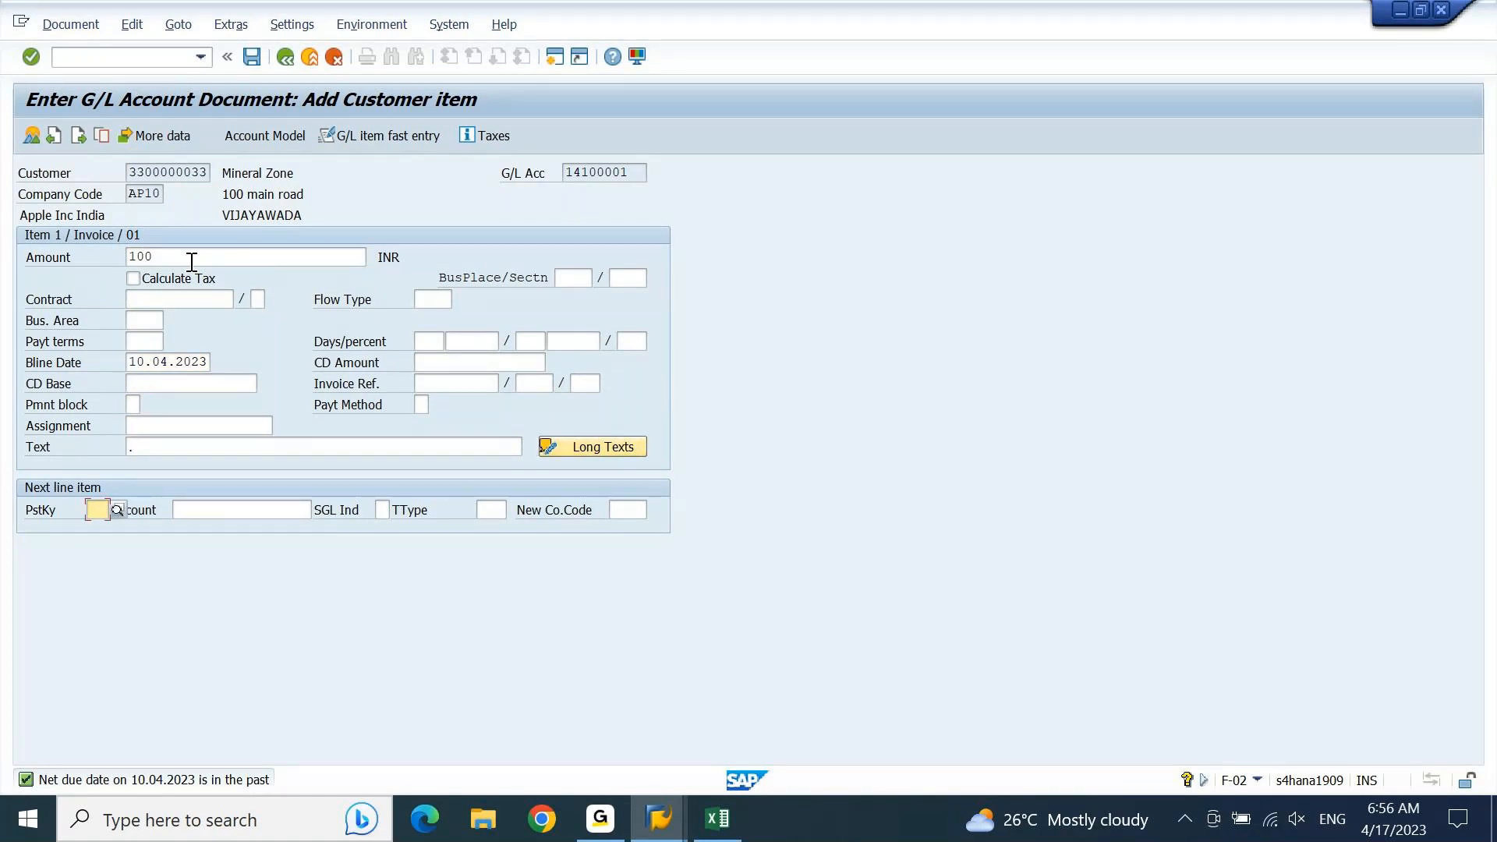
Step: Set the next line item to posting key 50 with the HDFC Bank main G/L account and open it
type("50")
key("Tab")
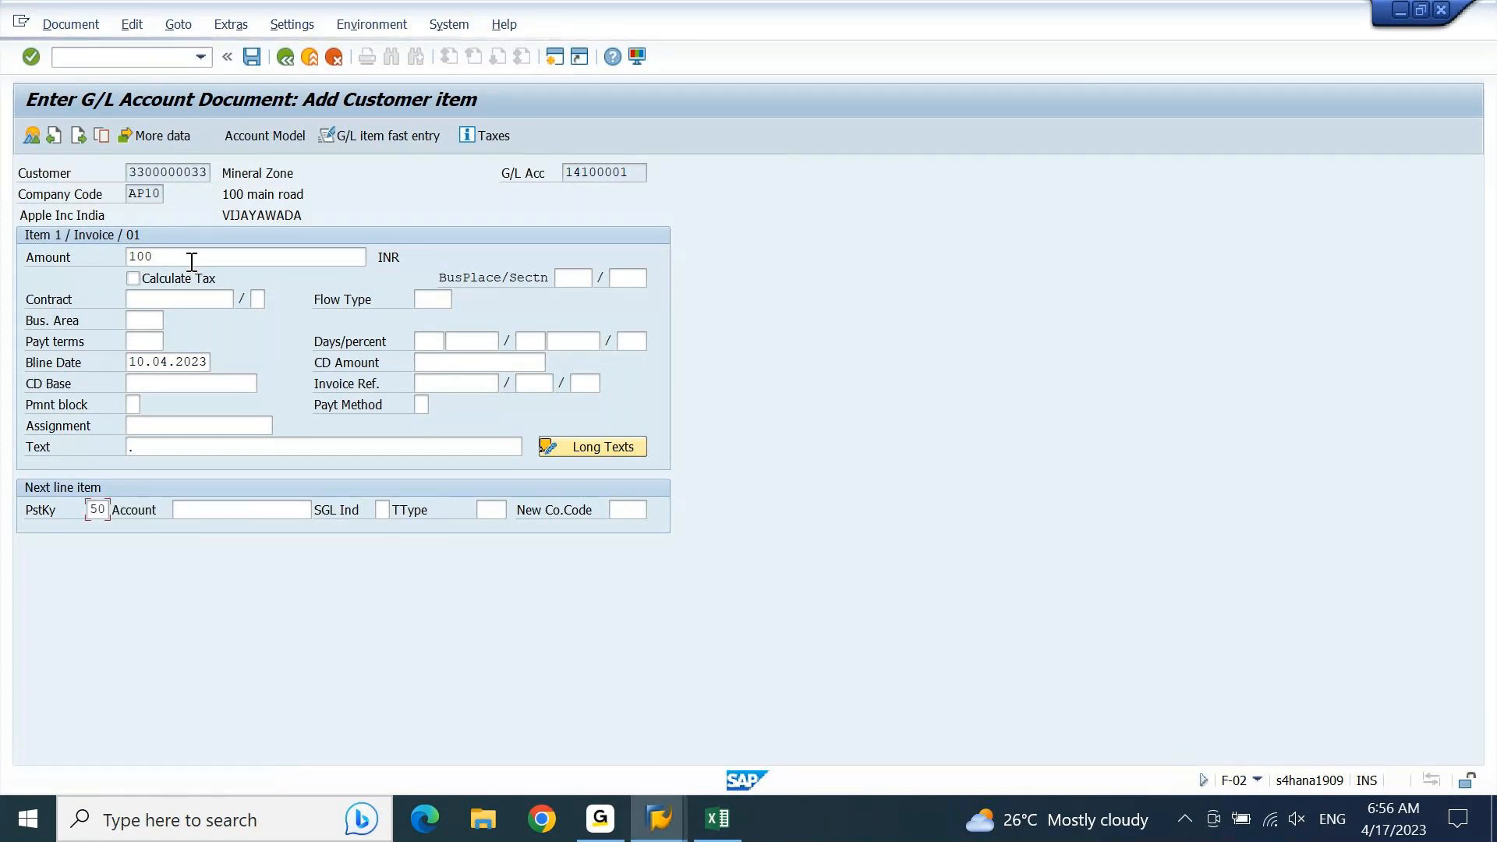
key("Down")
key("Down")
key("Down")
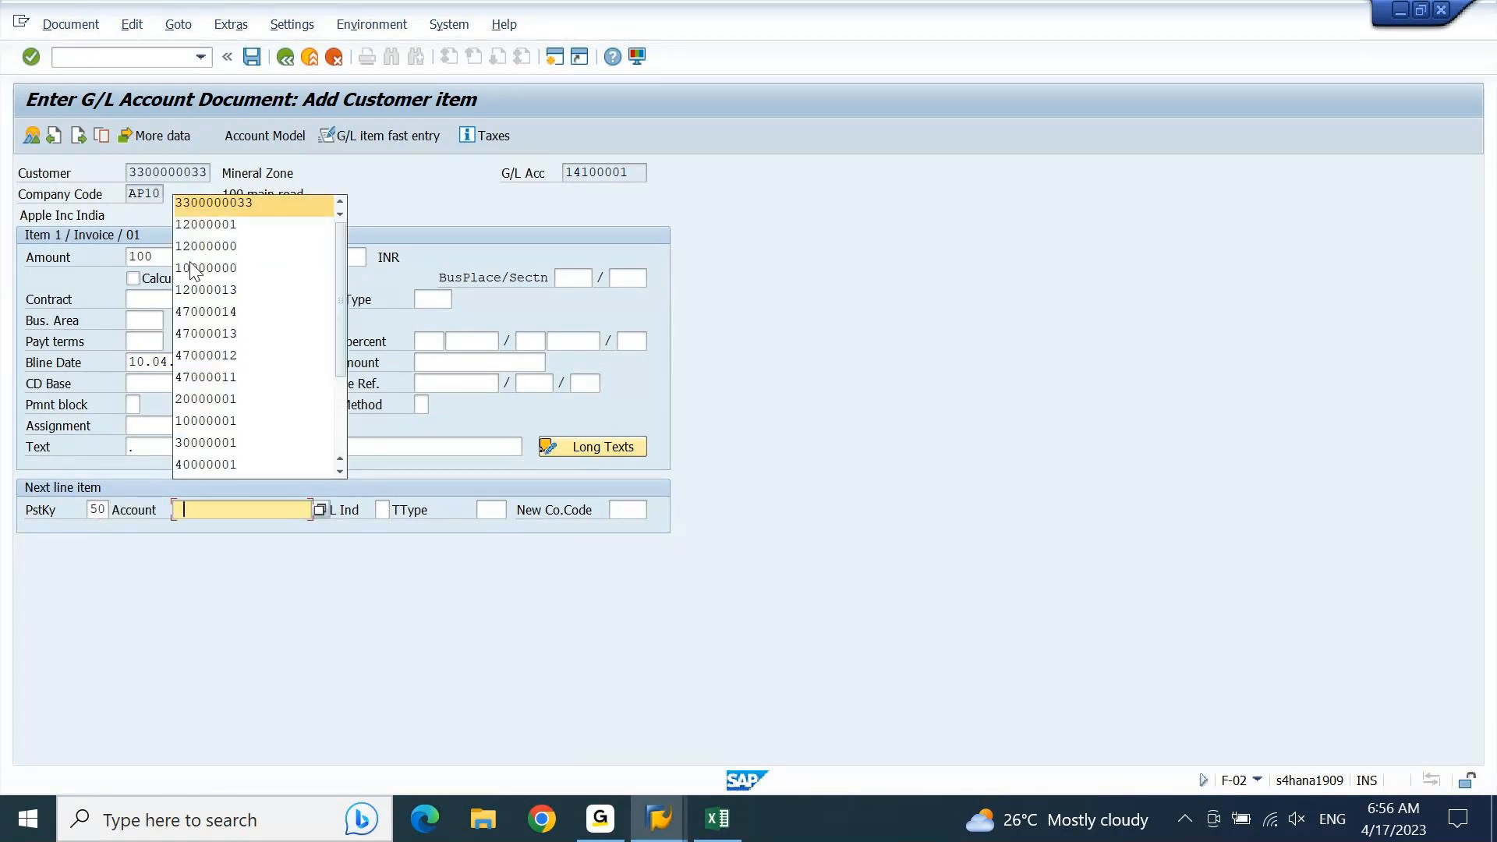
key("Return")
key("Return")
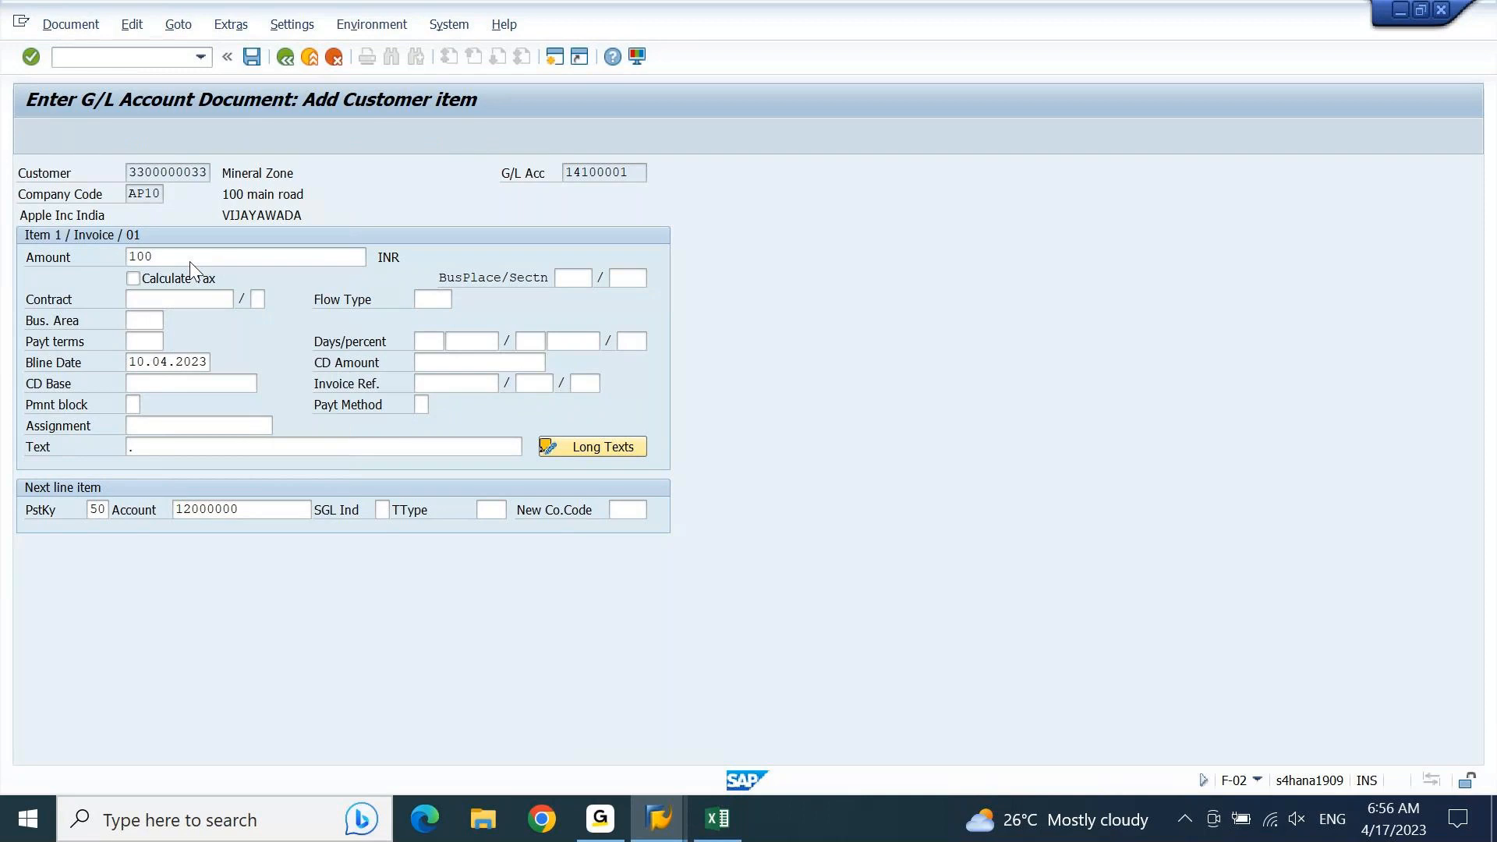
Step: Enter * as the amount and AP1001 as the profit center for the HDFC Bank credit item
type("*")
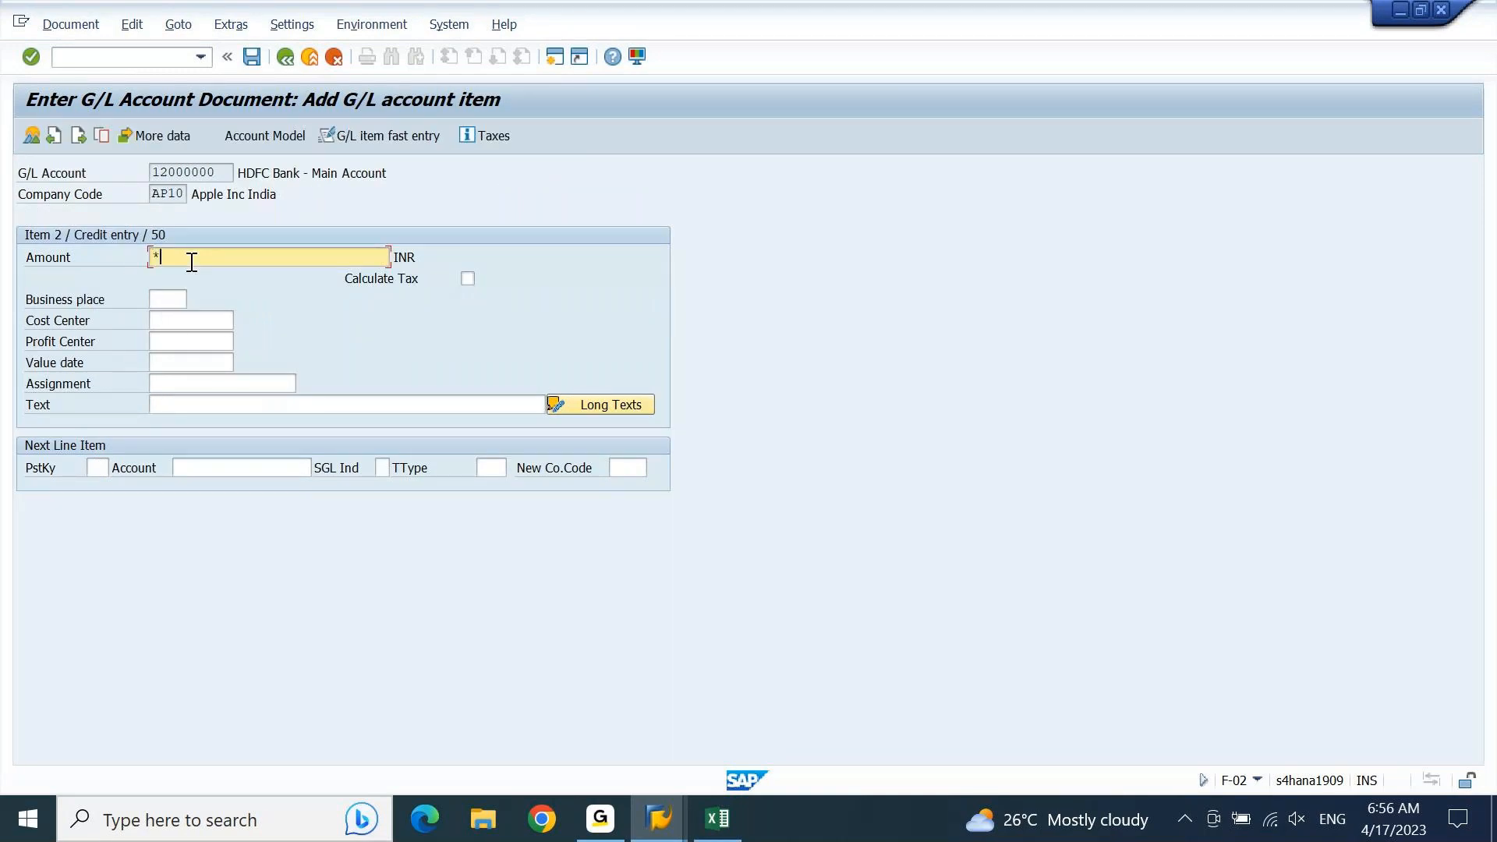
key("Tab")
key("Tab")
key("Tab")
key("Down")
key("Return")
key("Return")
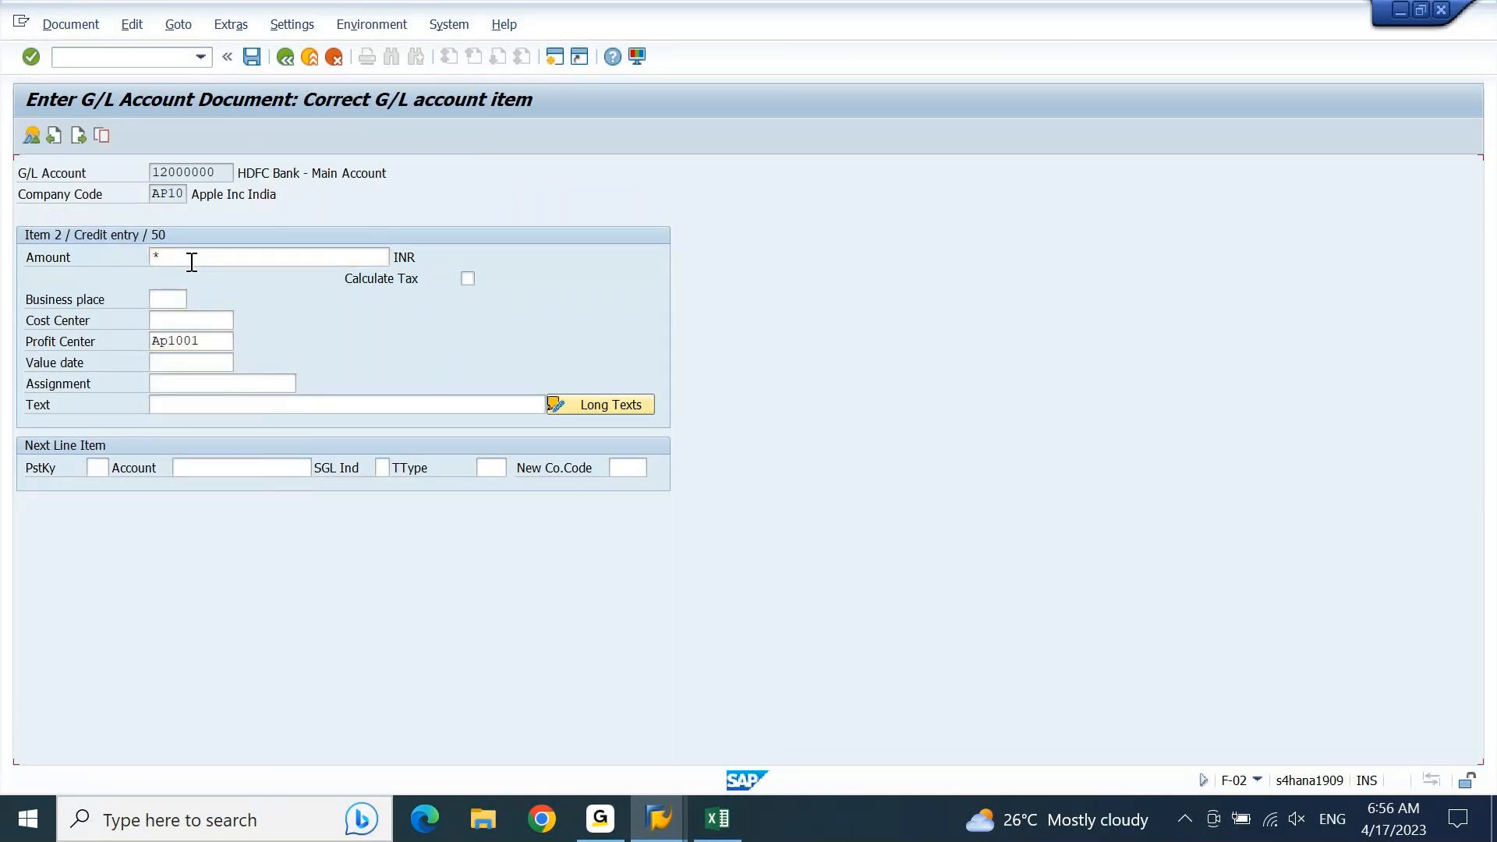
Step: Simulate the document and highlight the Mineral Zone customer line in the overview
left_click(70, 25)
left_click(104, 120)
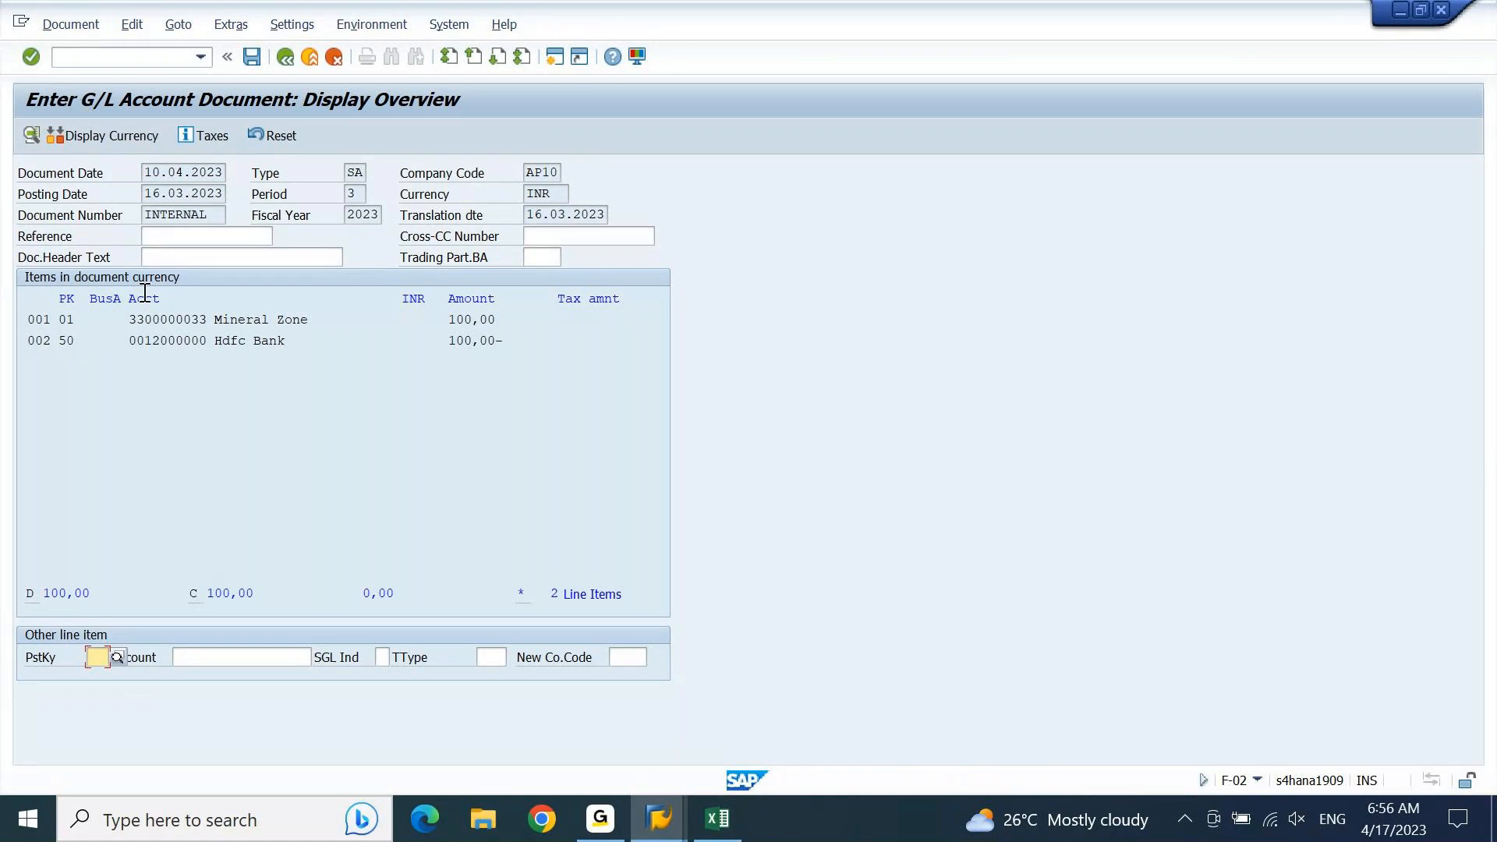
left_click_drag(134, 319, 310, 320)
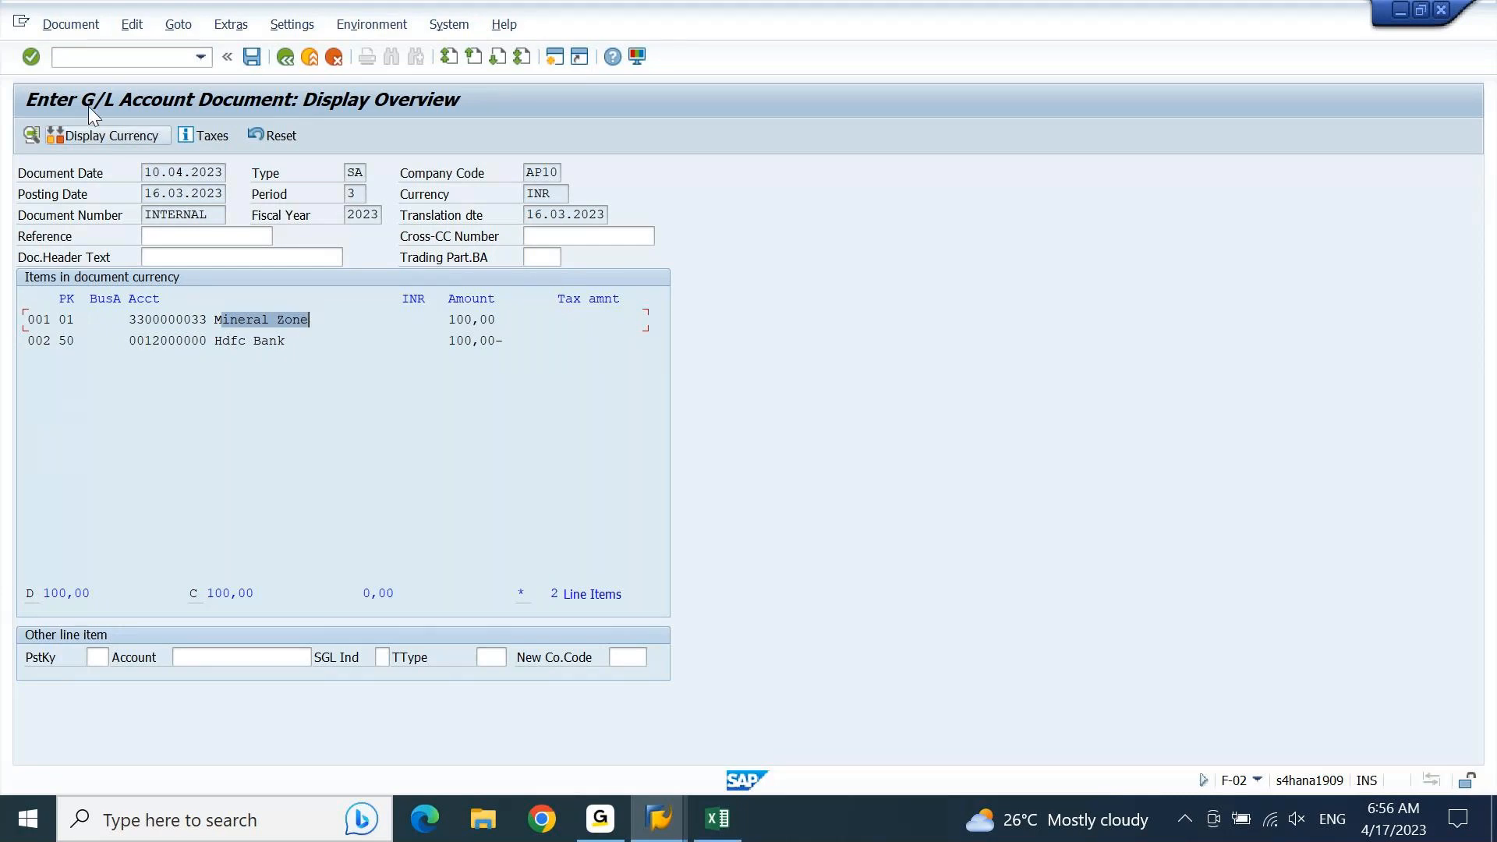
Step: Simulate the general ledger, examine the first line's G/L account name and return to the document overview
left_click(88, 30)
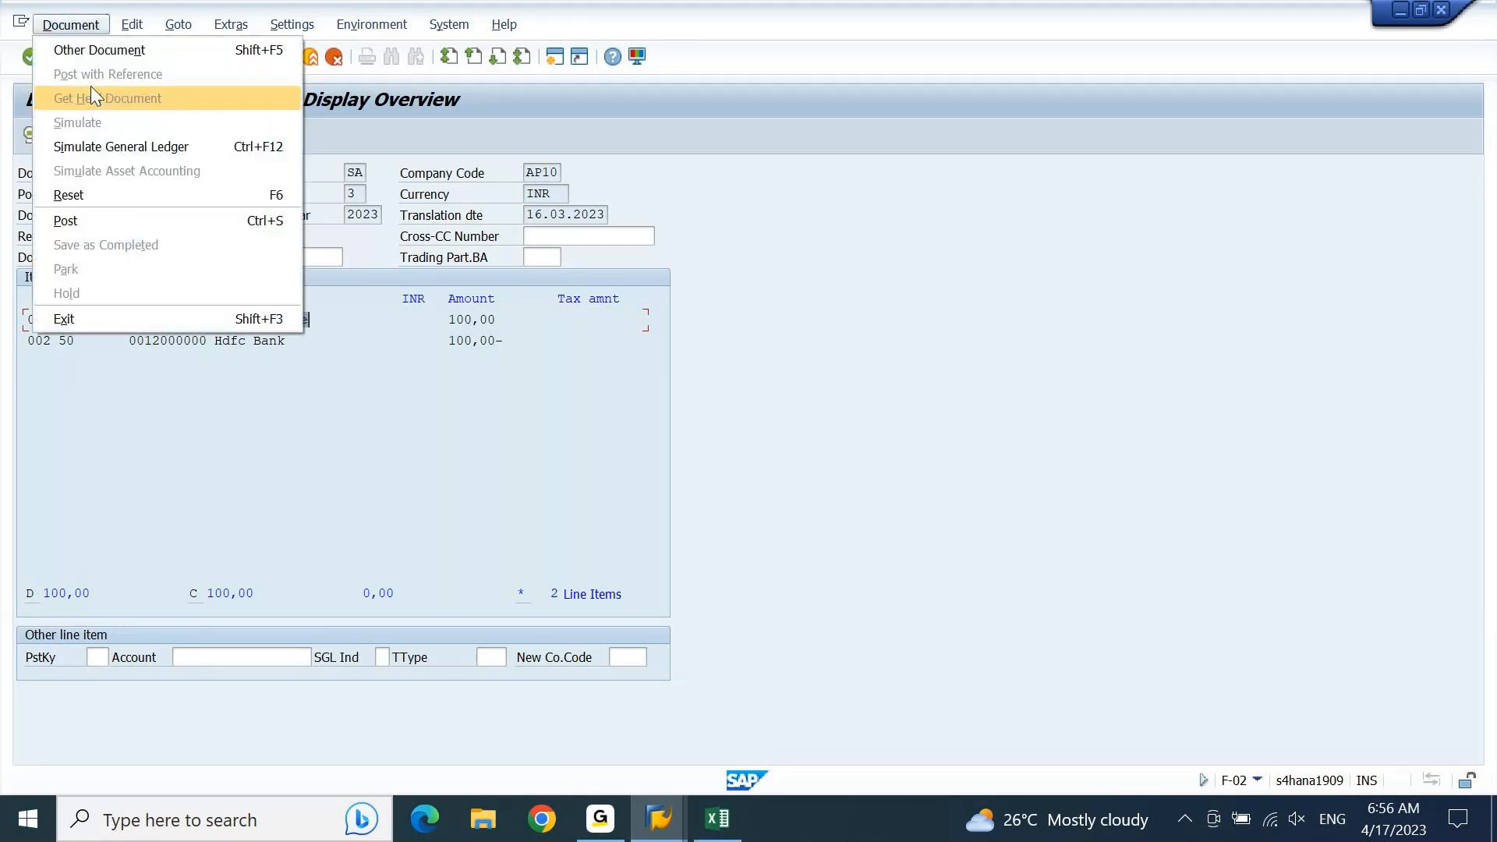
left_click(103, 138)
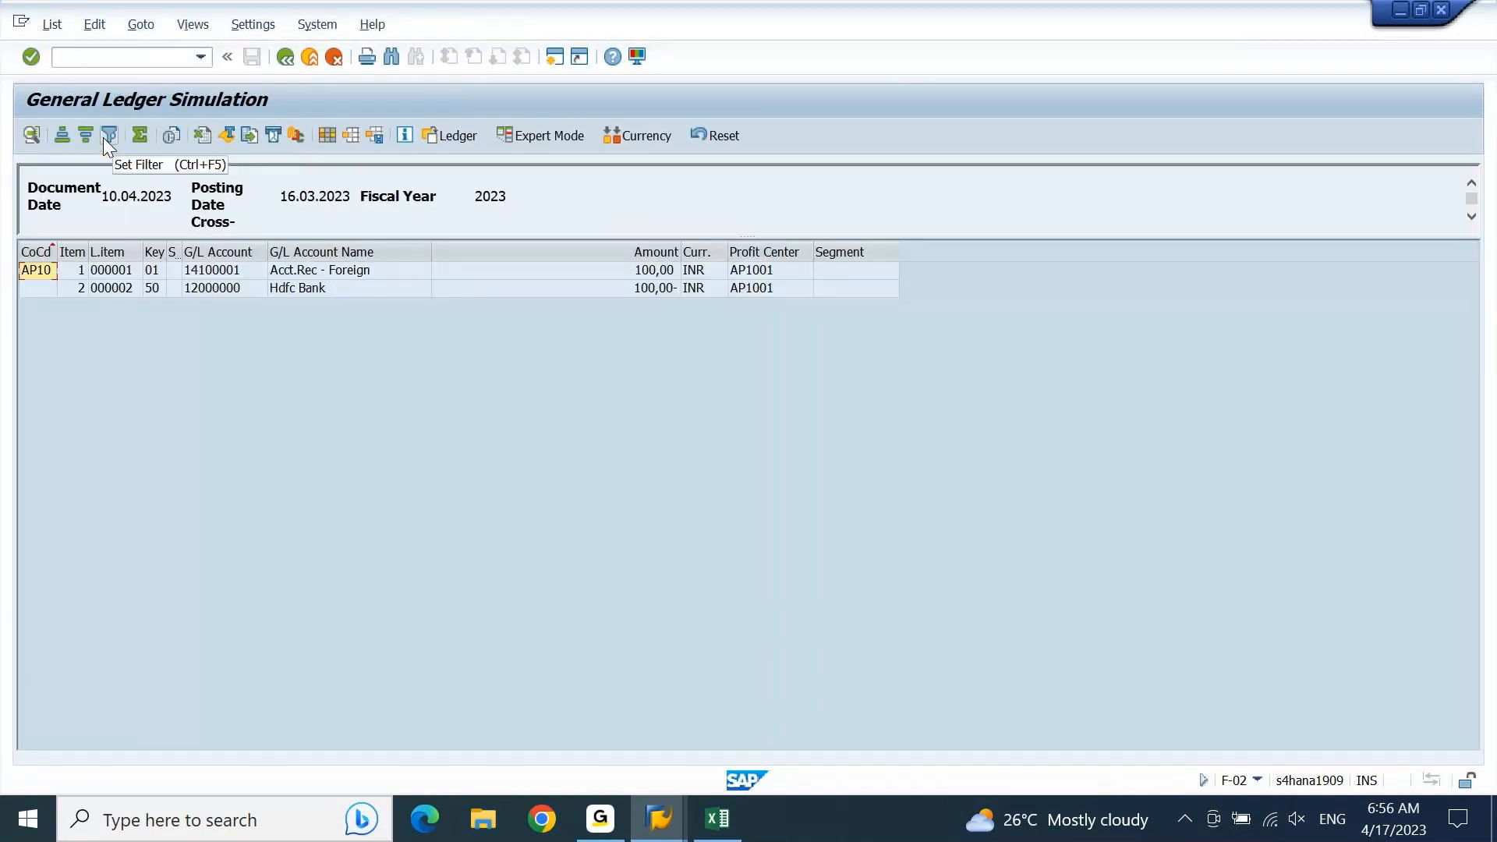
left_click(337, 278)
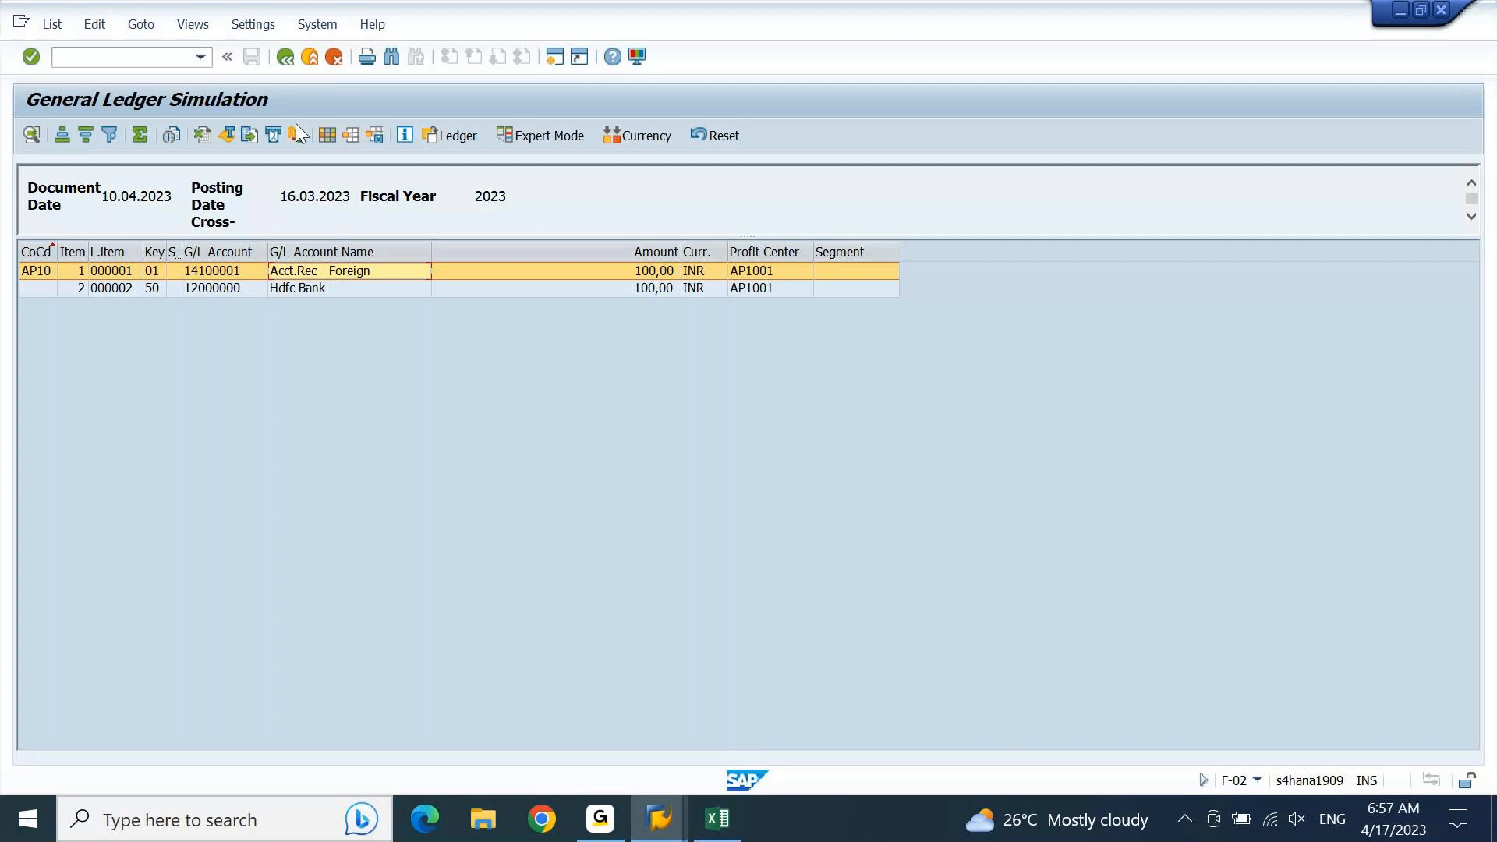
left_click(285, 57)
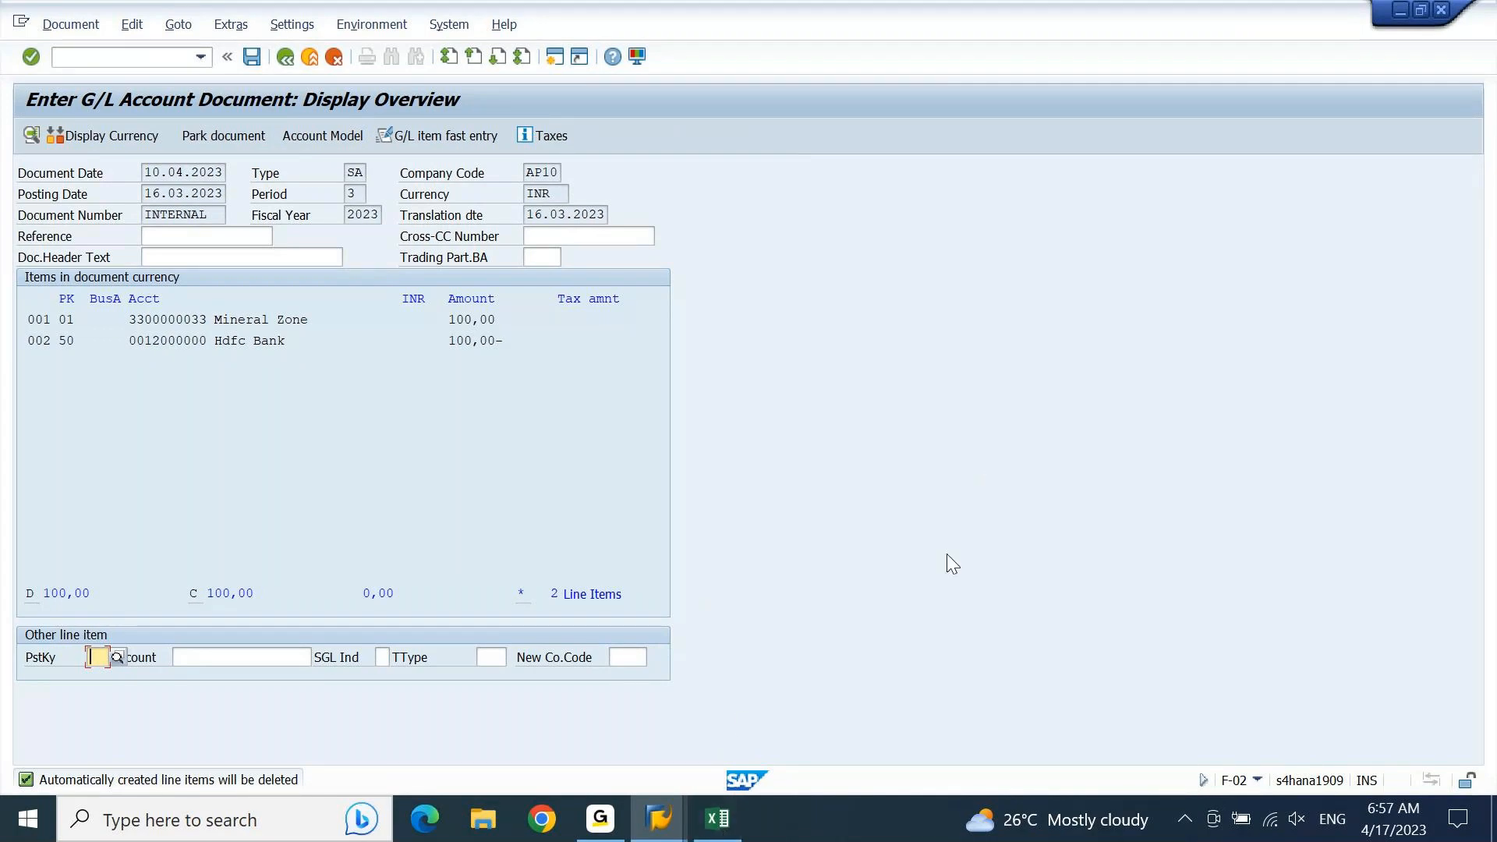
Step: Open Snipping Tool and capture the document overview's header and its Mineral Zone and Hdfc Bank line items
left_click(230, 826)
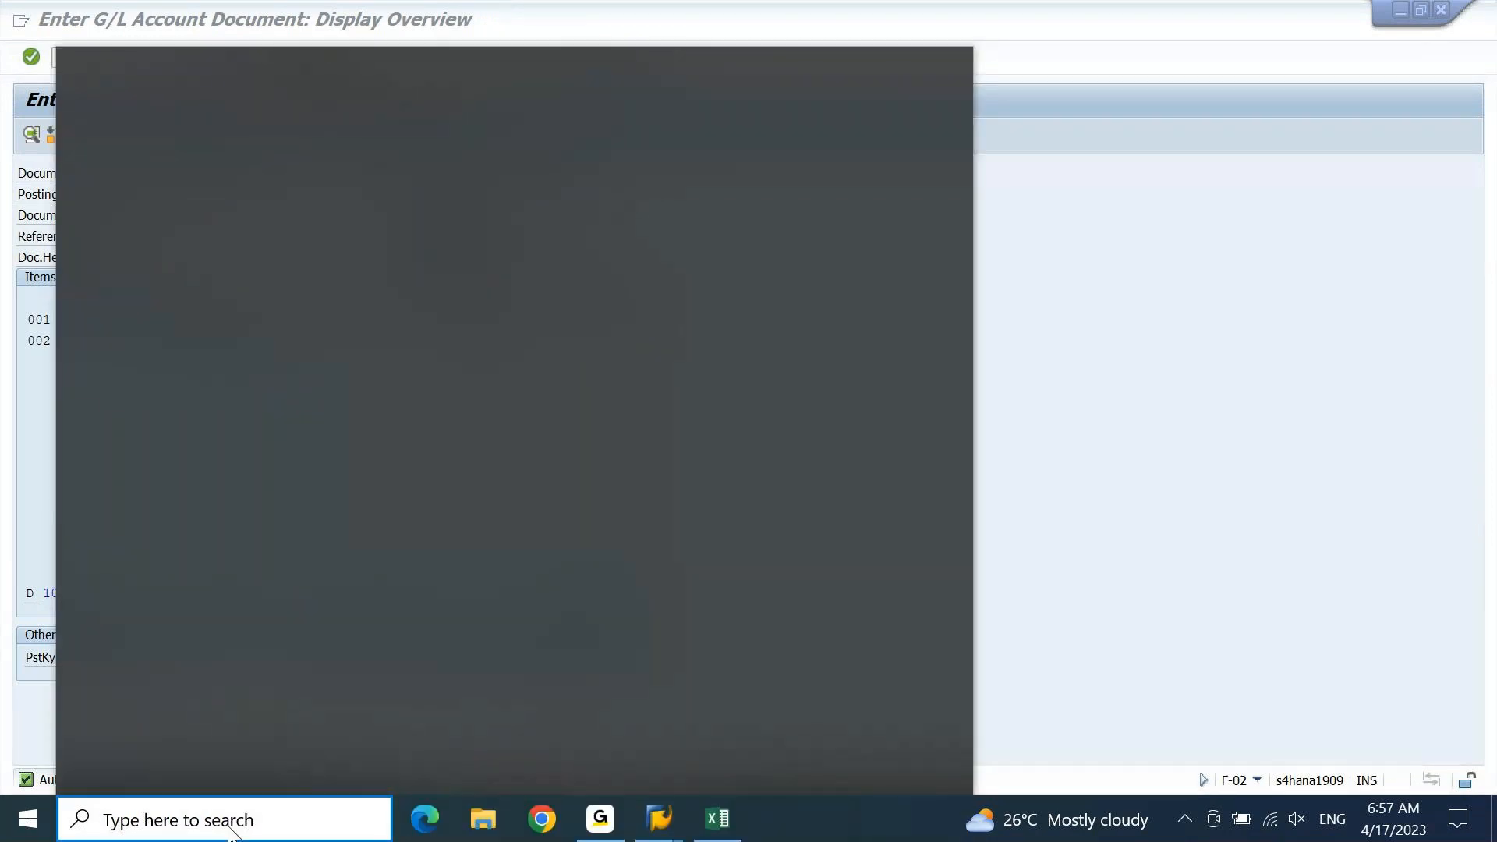
type("s")
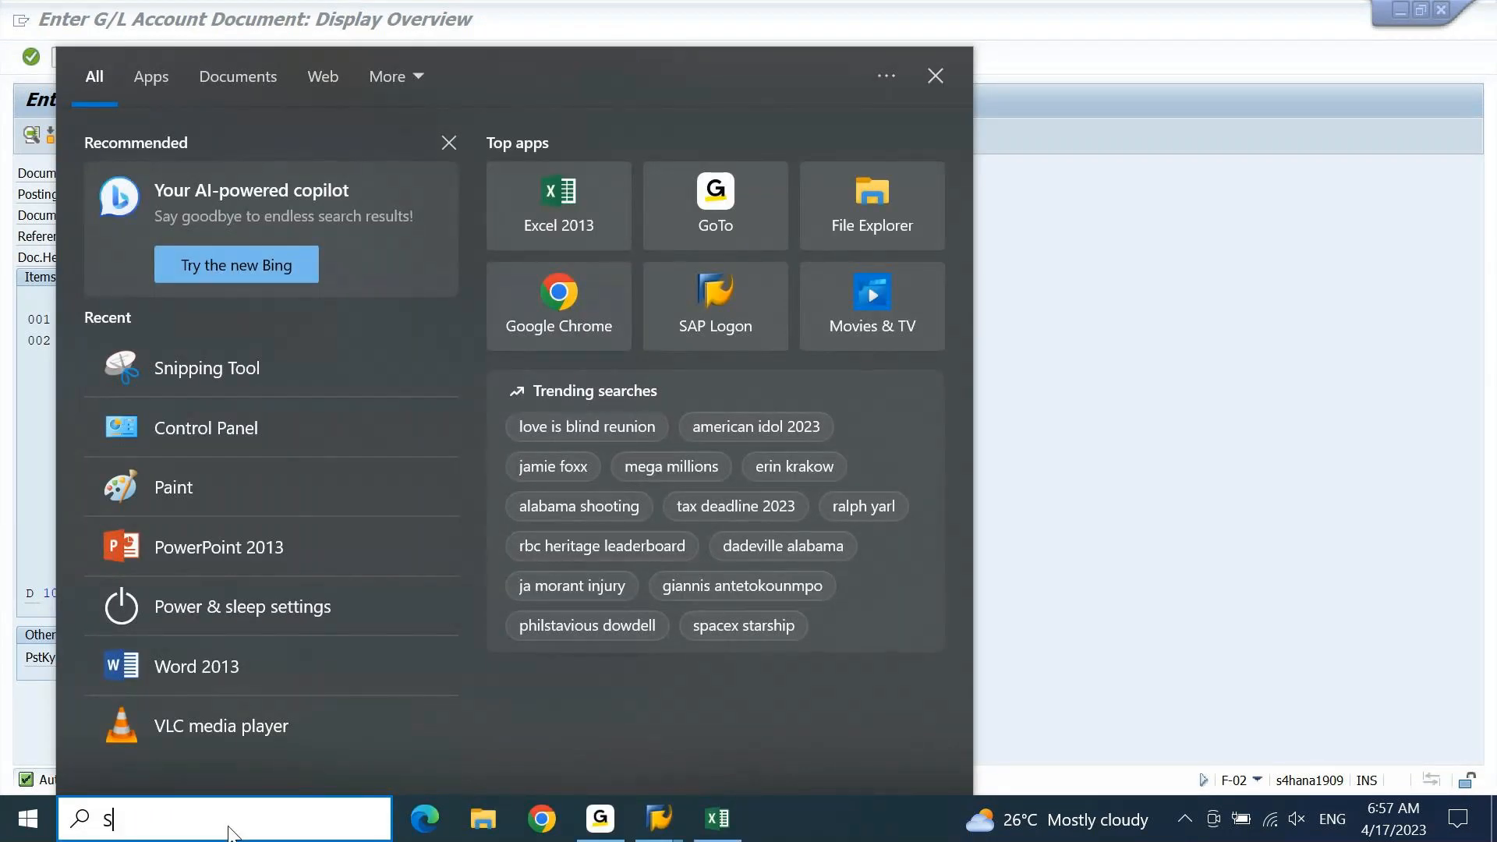
type("NI")
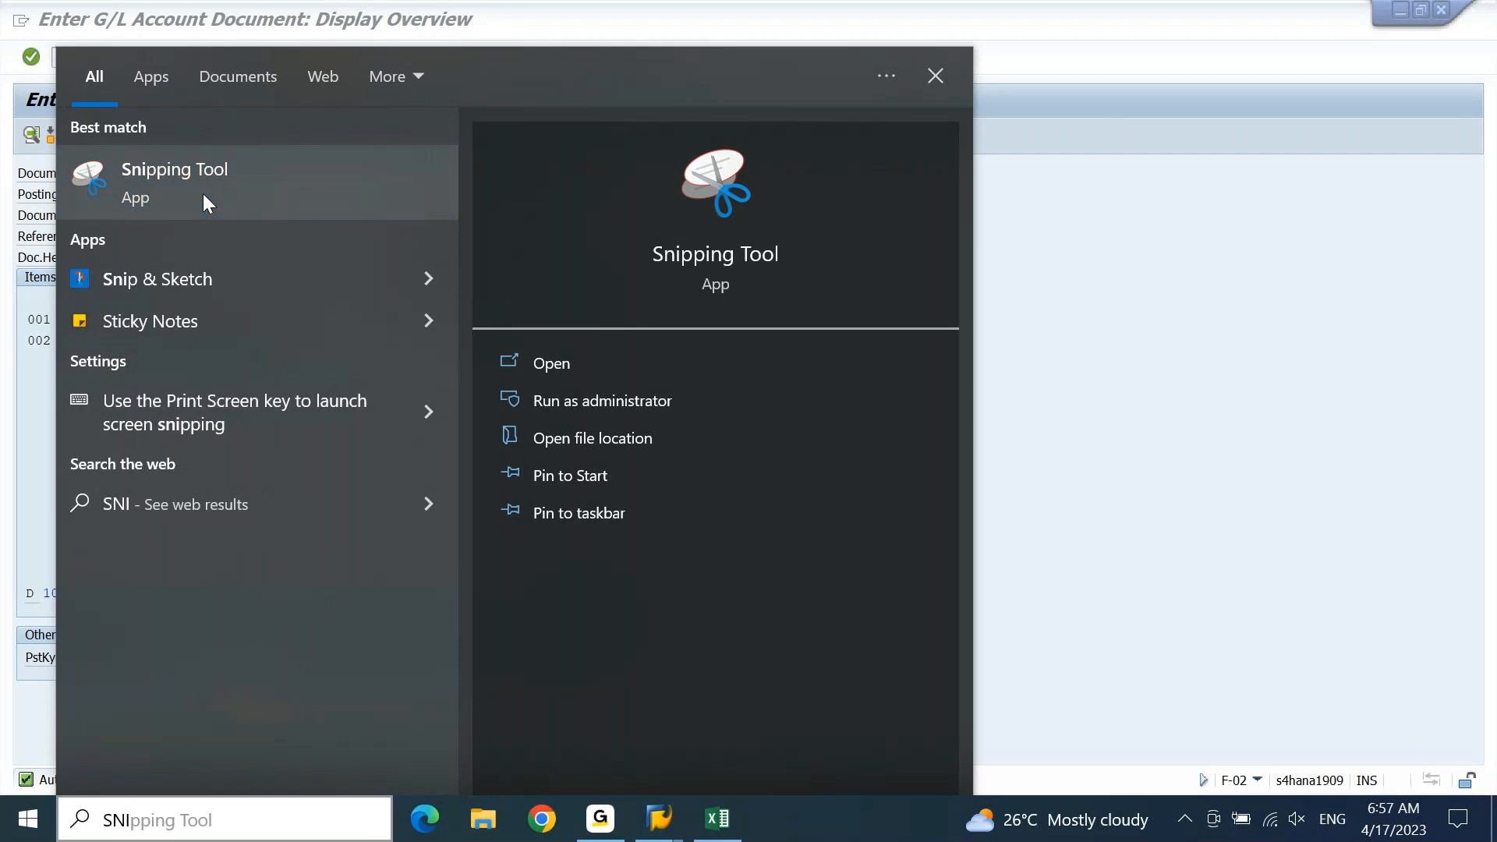
left_click(203, 196)
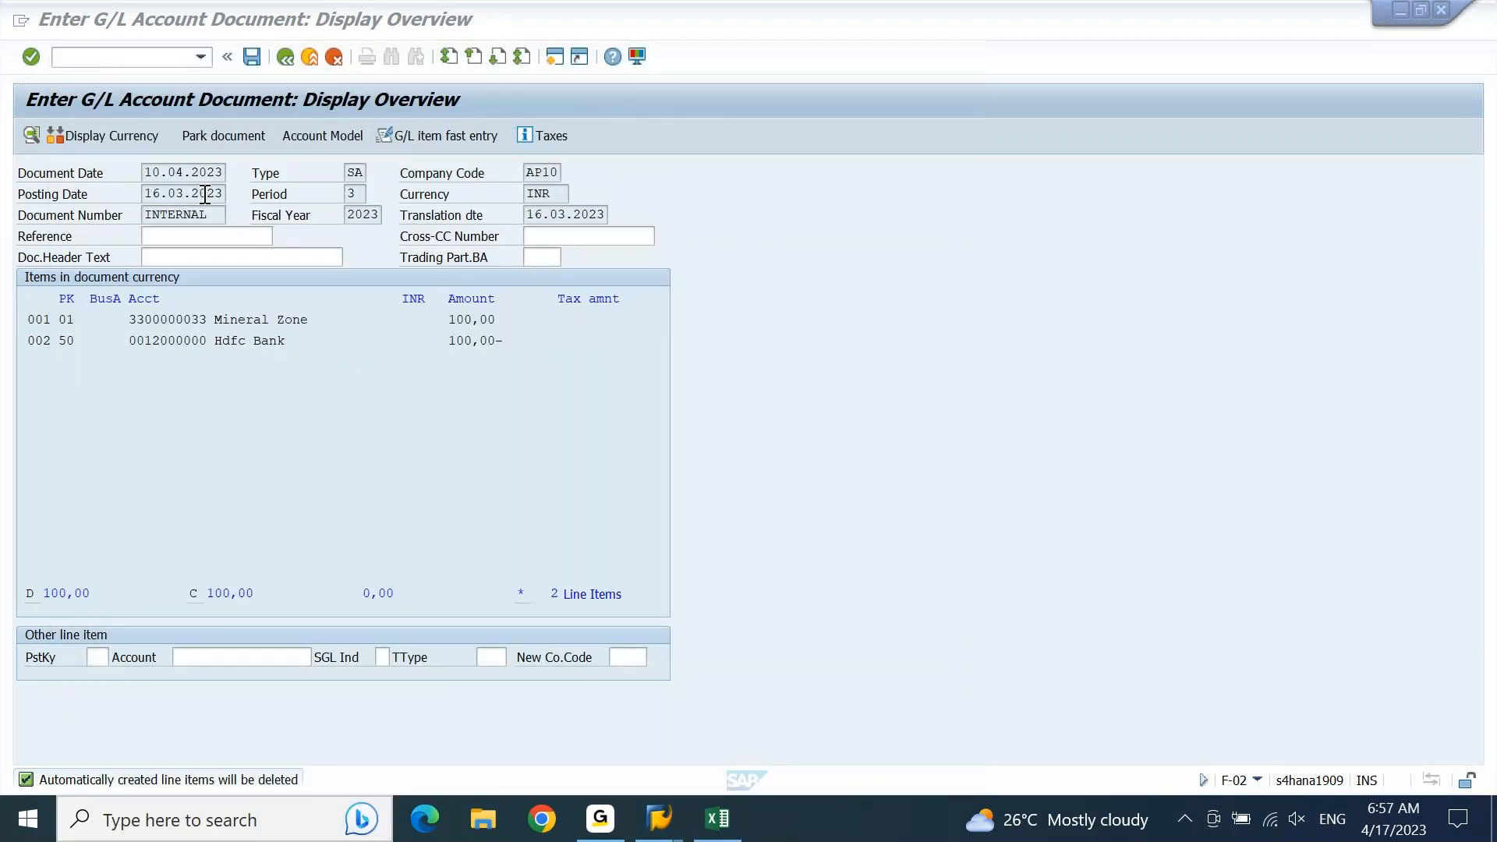
left_click(676, 282)
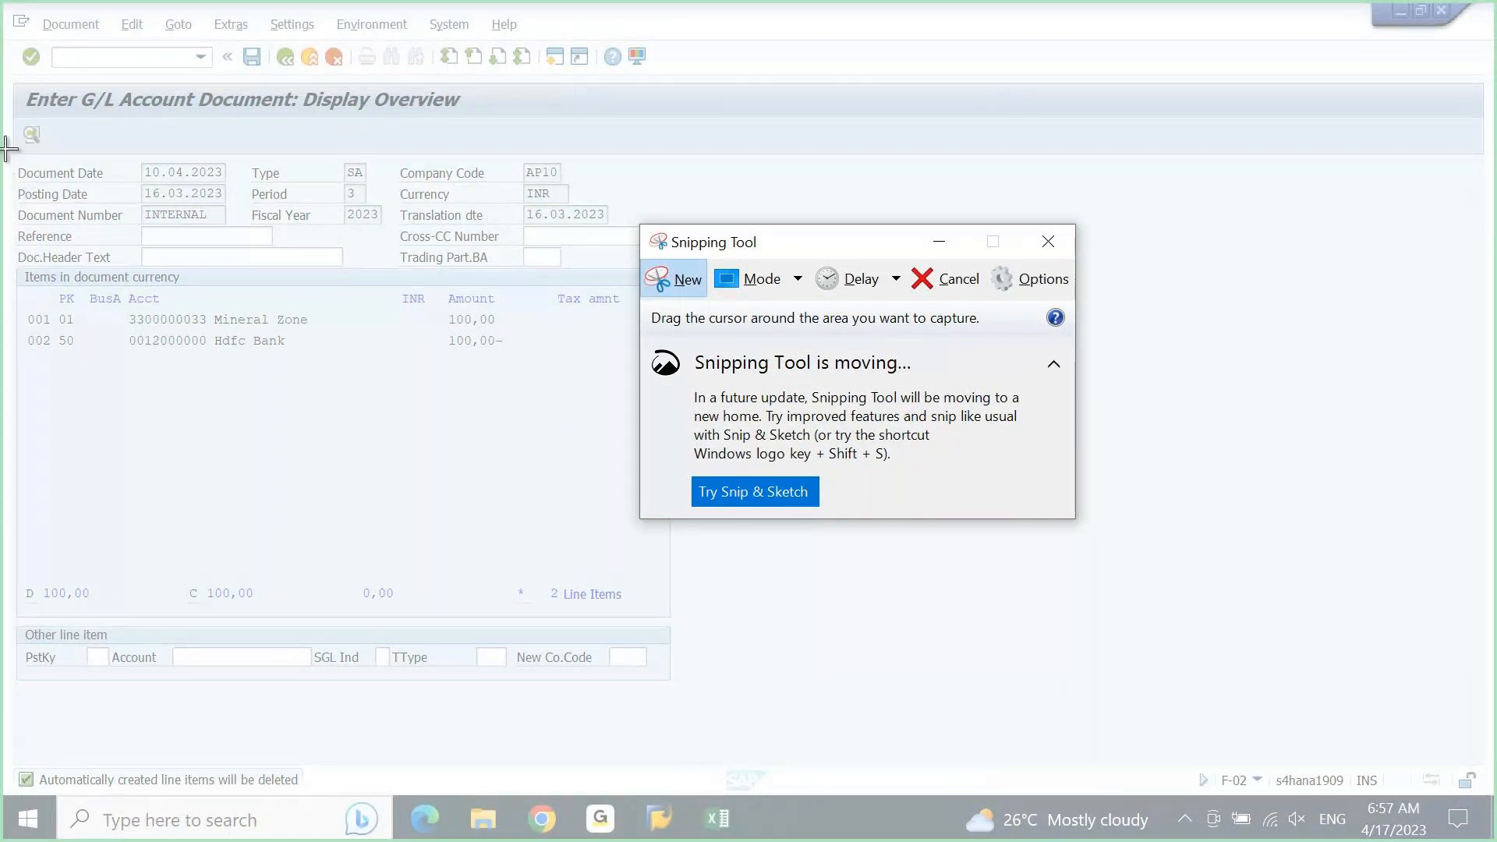
left_click_drag(4, 150, 694, 371)
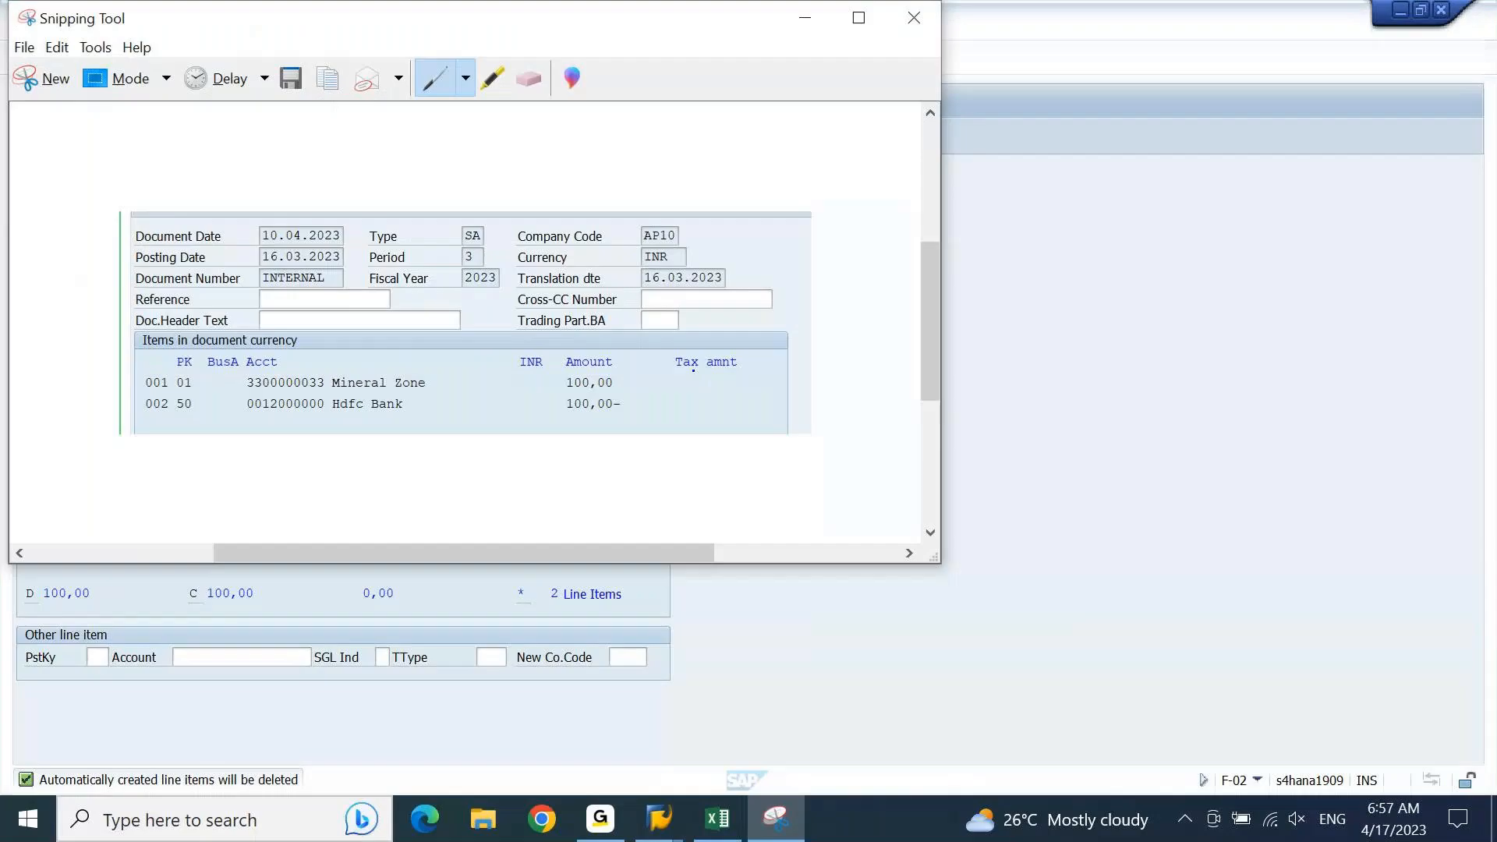
Step: Return to the SAP document overview and simulate the general ledger for the document
left_click(1008, 170)
left_click(44, 77)
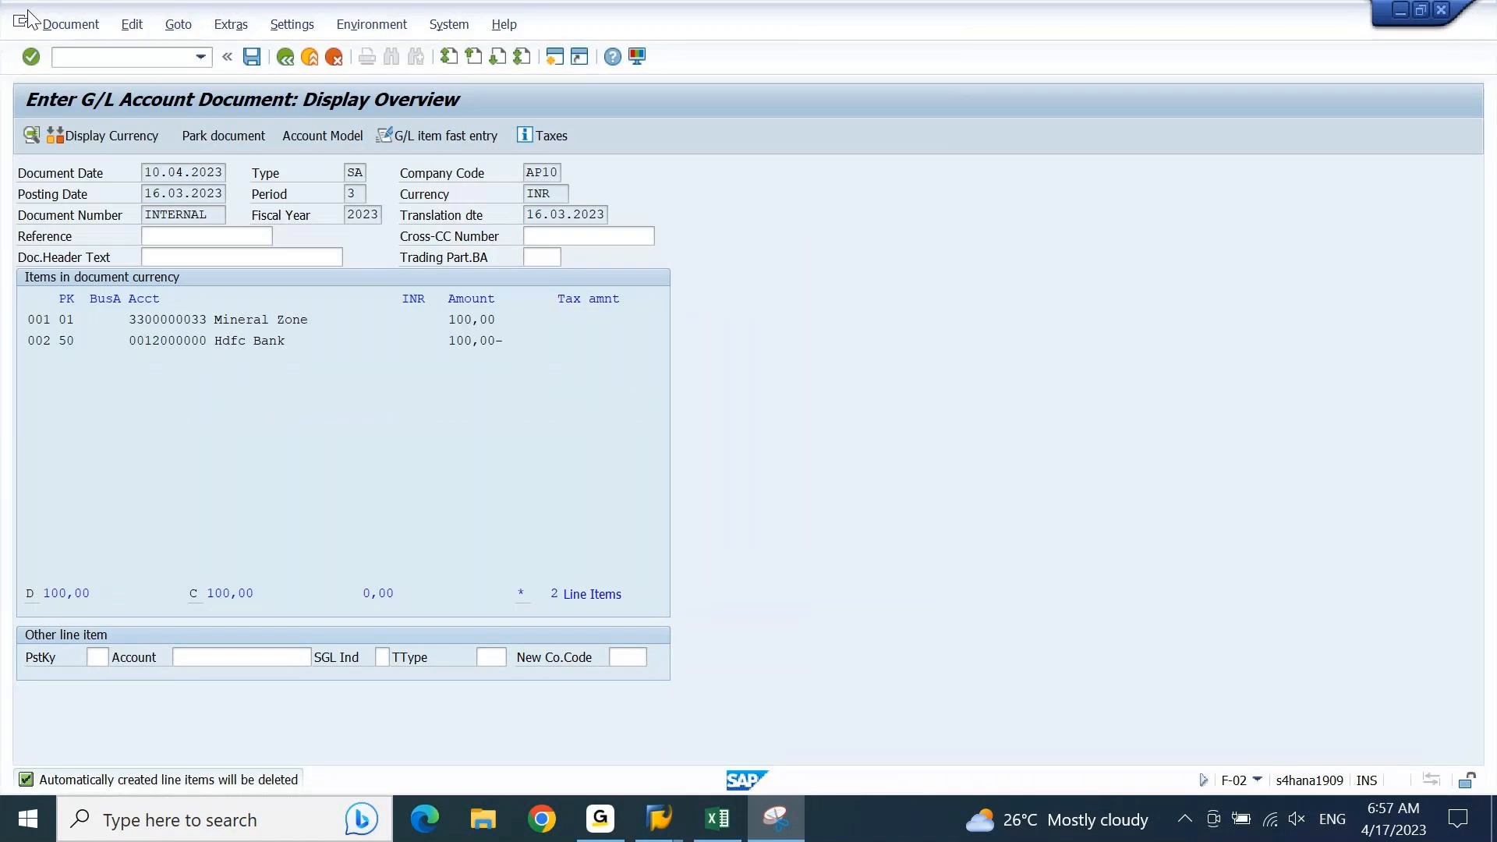
left_click(70, 24)
left_click(75, 146)
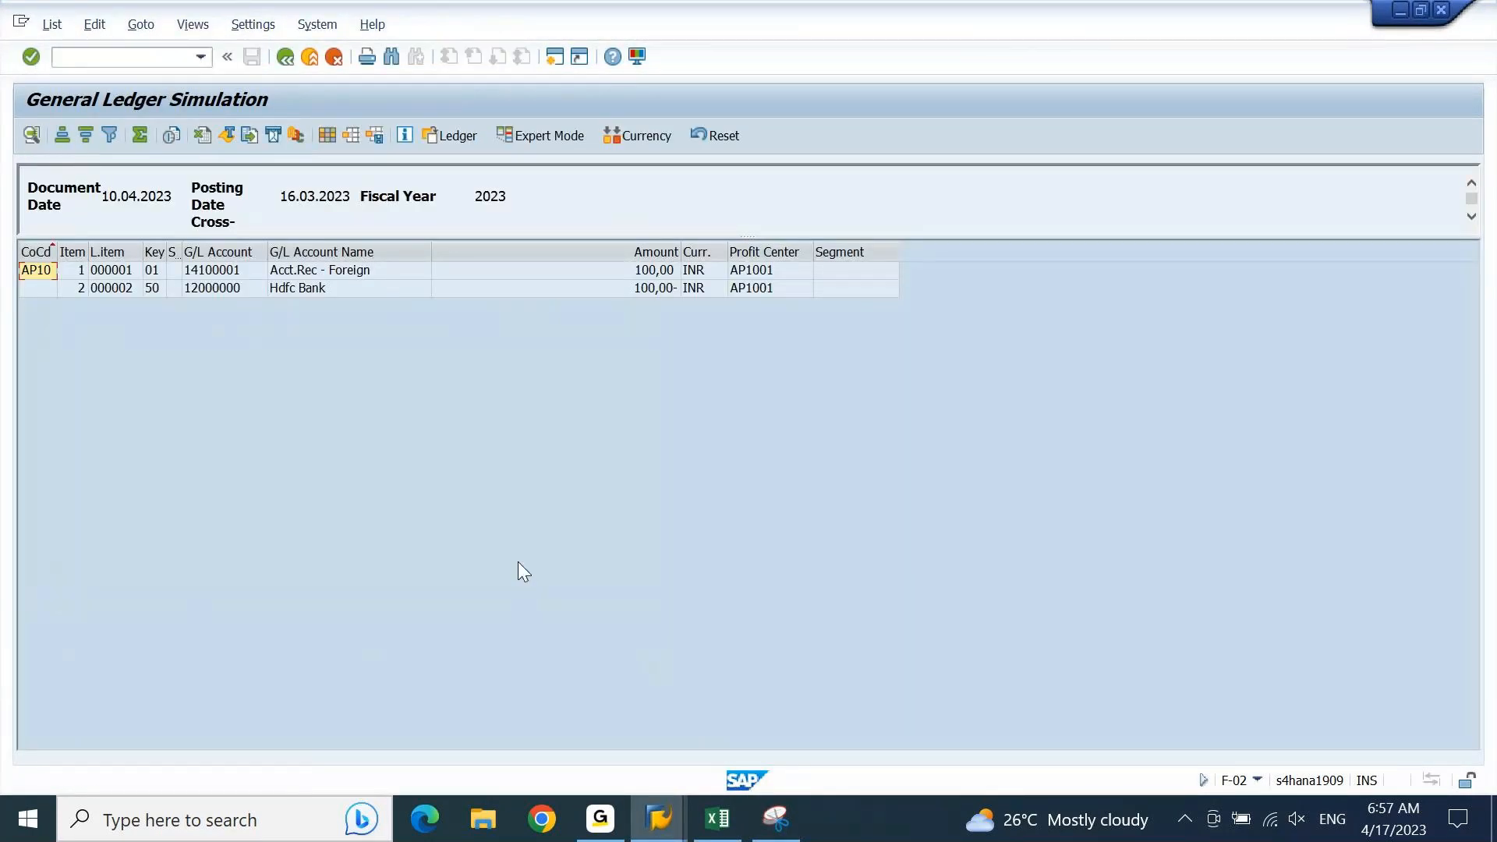
Step: Place the captured snip below the General Ledger Simulation lines and circle the Mineral Zone customer account in it with the pen
left_click(794, 806)
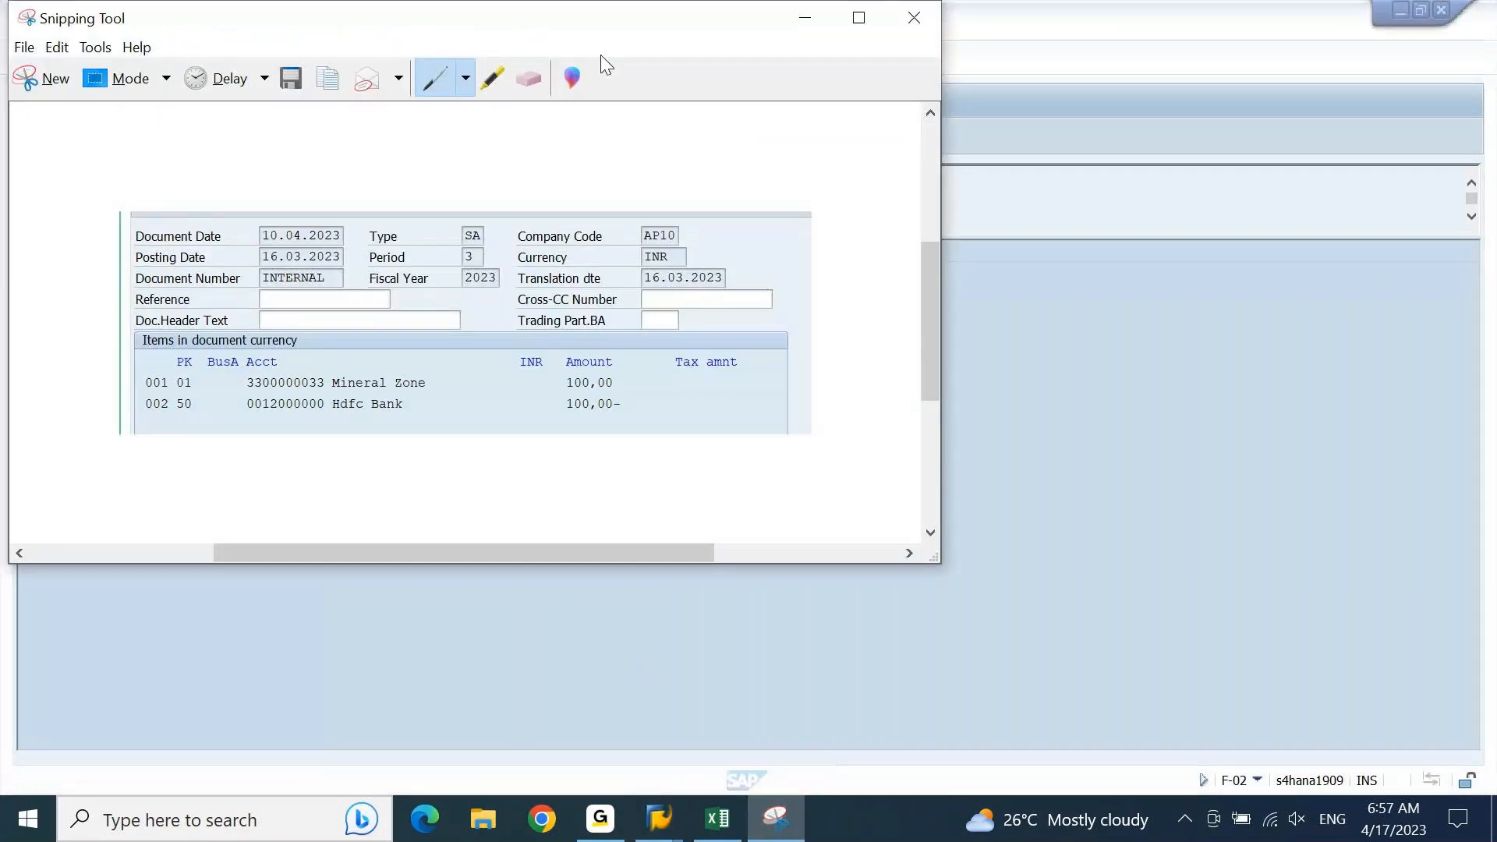
left_click_drag(608, 40, 774, 347)
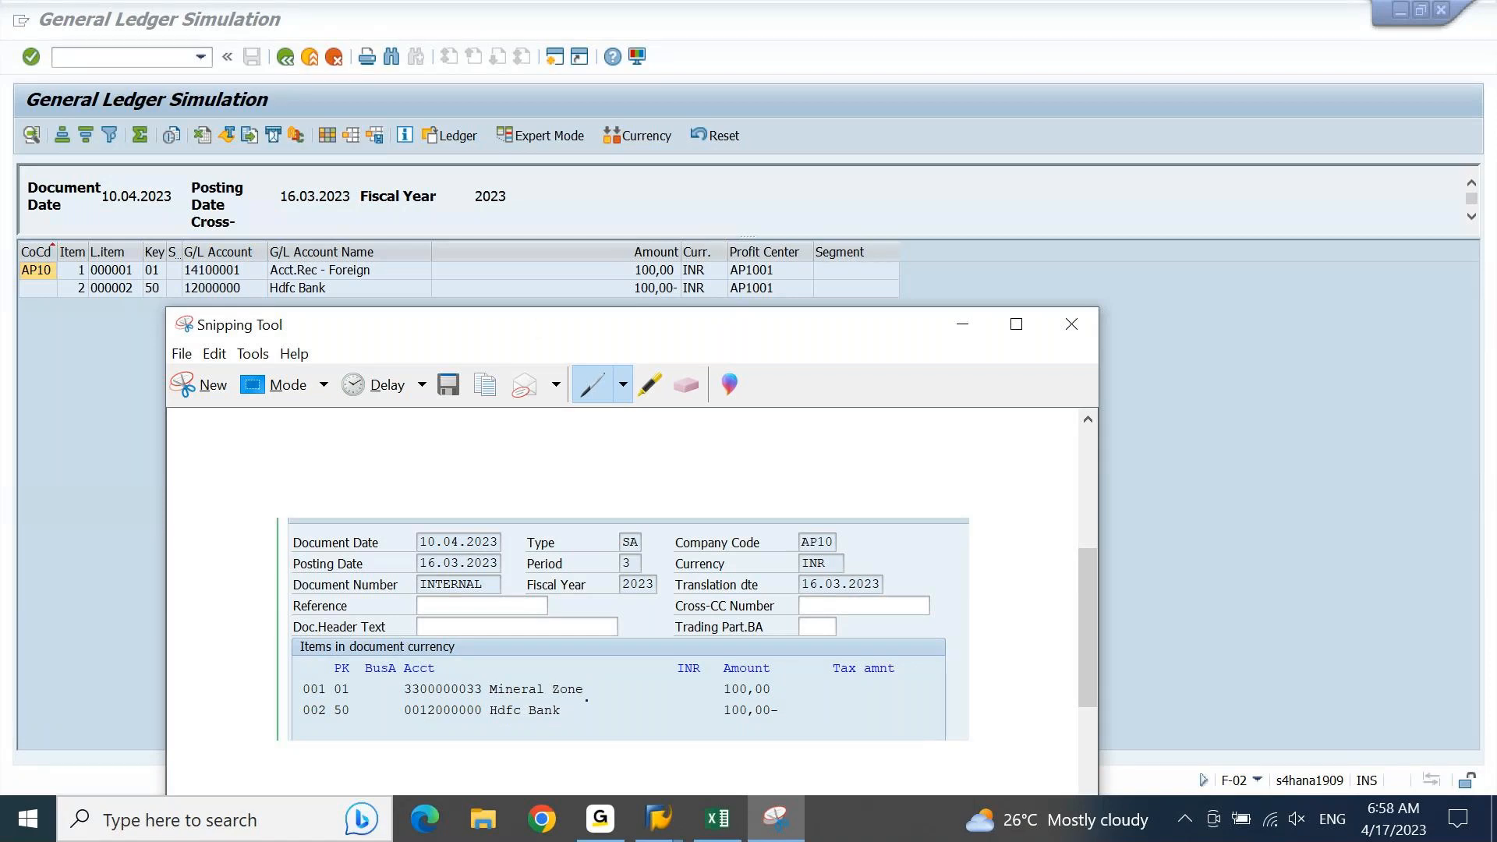
mouse_move(402, 702)
left_mouse_down()
mouse_move(578, 704)
mouse_move(591, 679)
mouse_move(411, 673)
mouse_move(394, 703)
left_mouse_up()
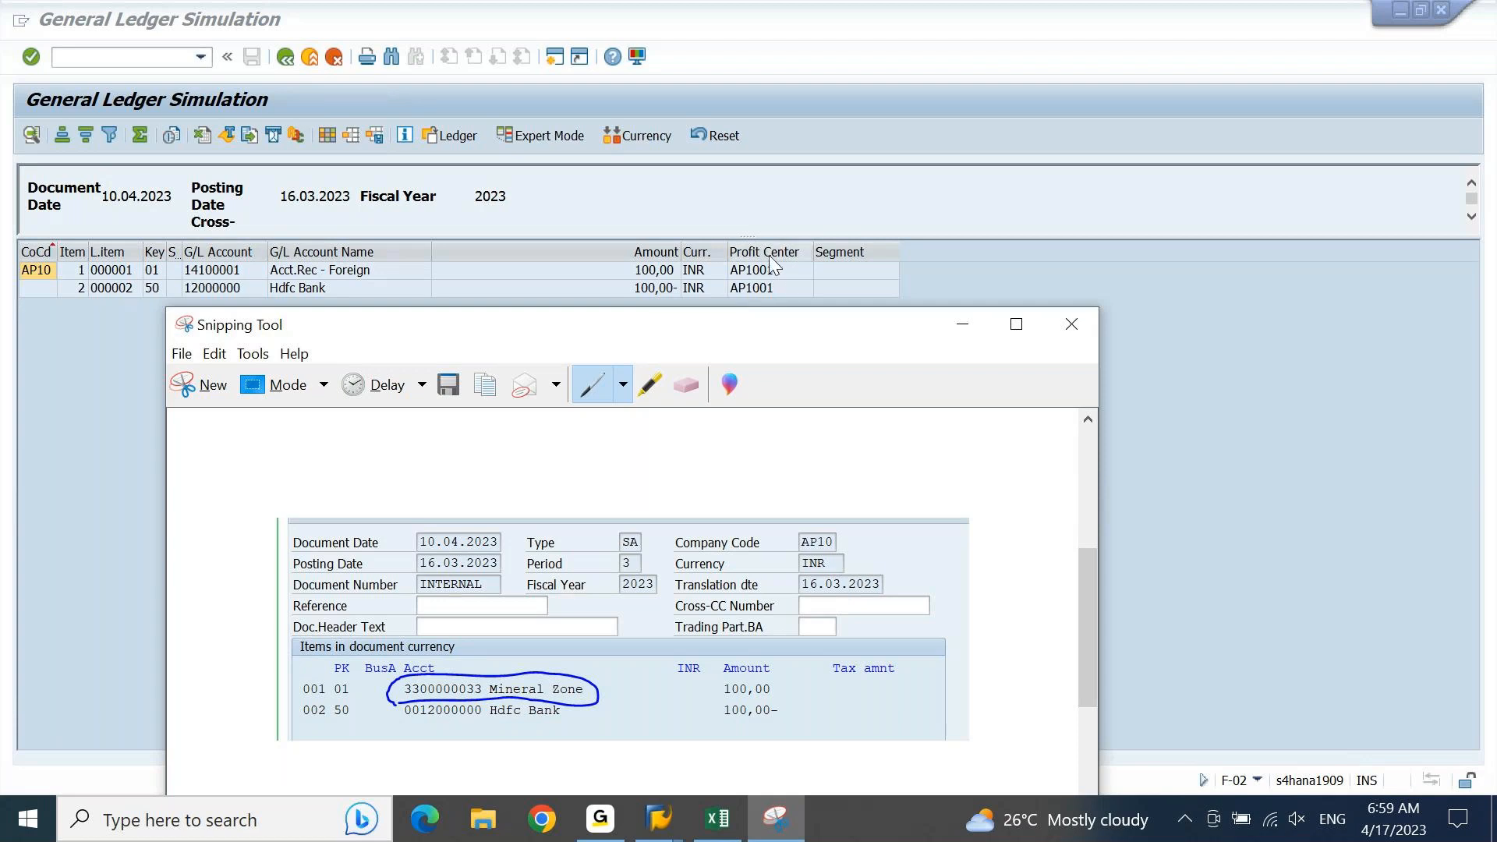
Step: Leave the ledger simulation and examine the Hdfc Bank item's profit center and the Mineral Zone item's additional details, returning to the document overview
left_click(635, 202)
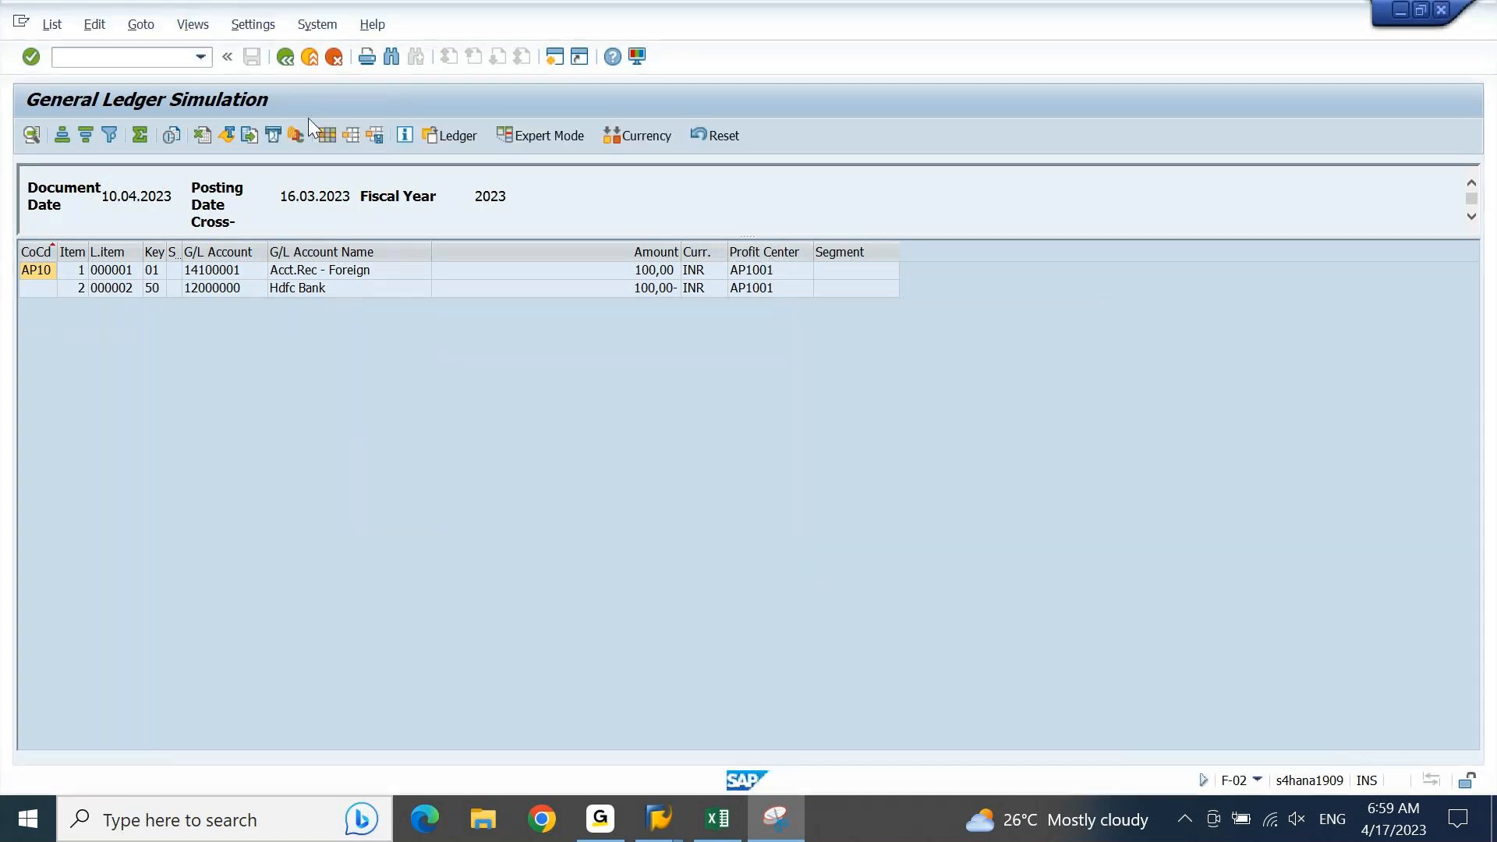
left_click(289, 64)
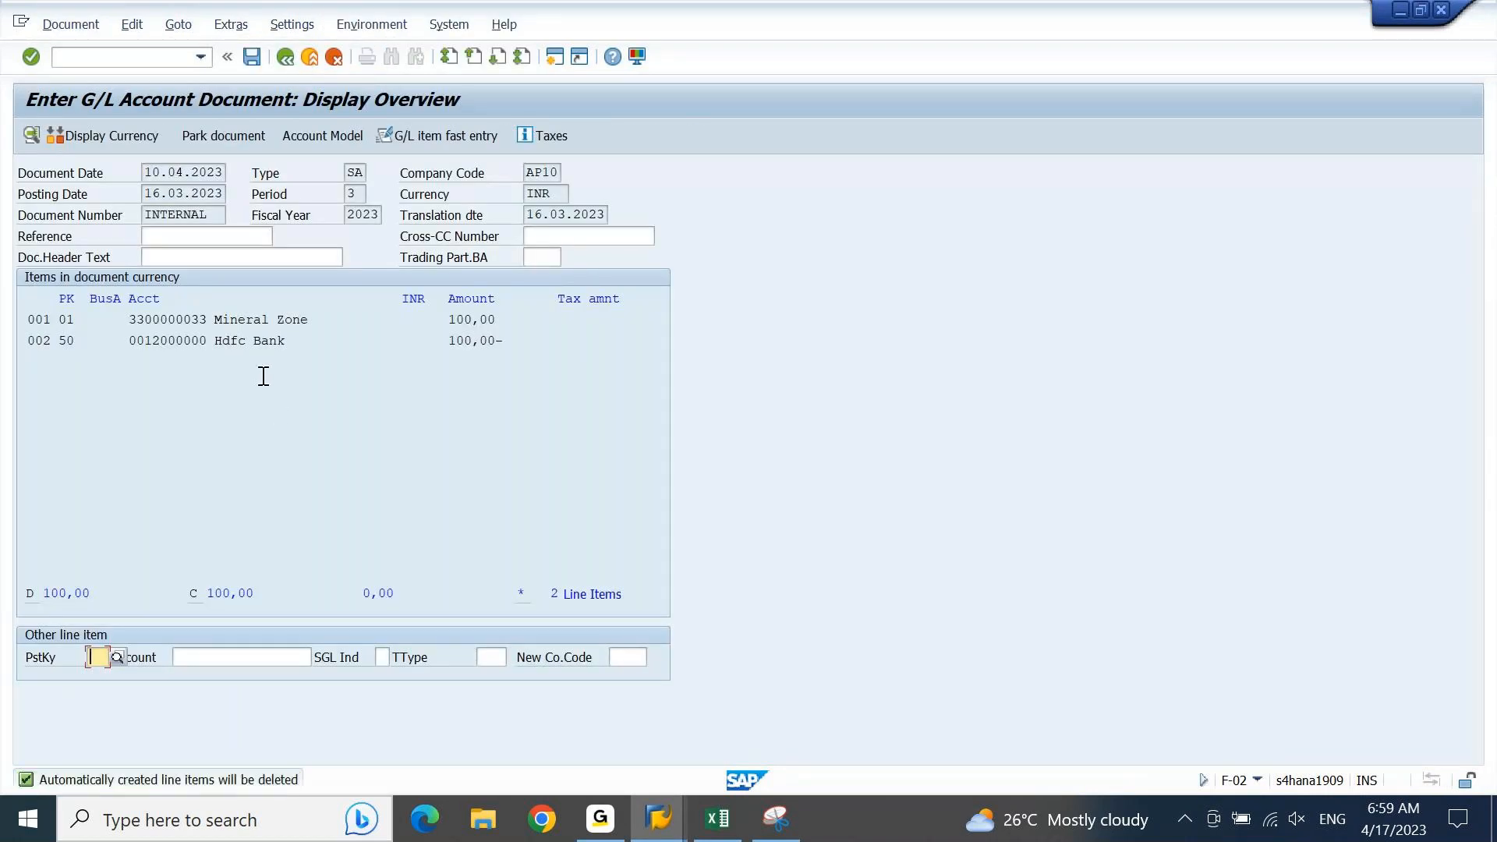
double_click(251, 341)
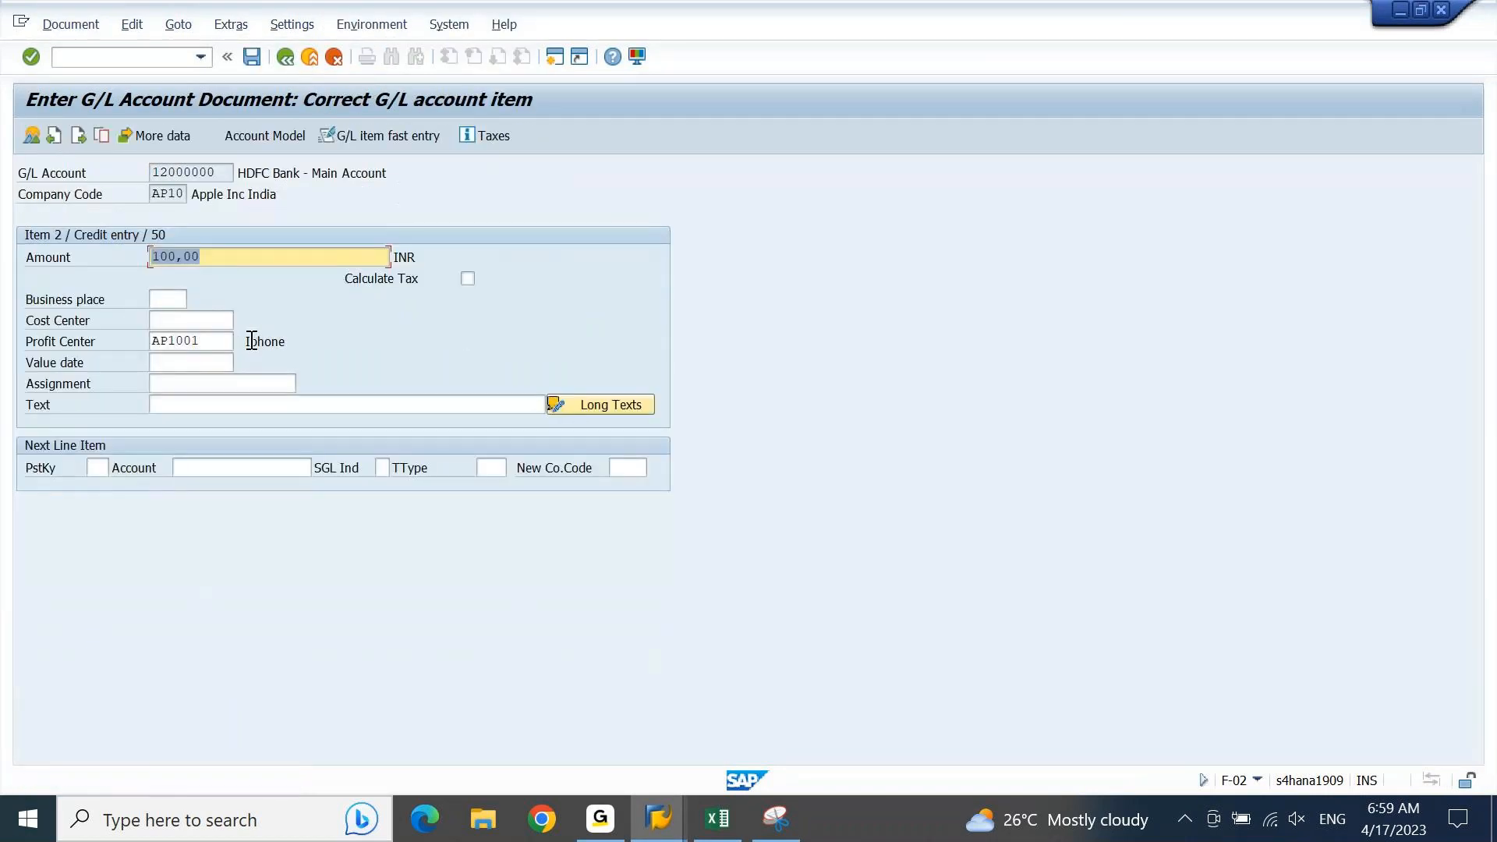
left_click(214, 337)
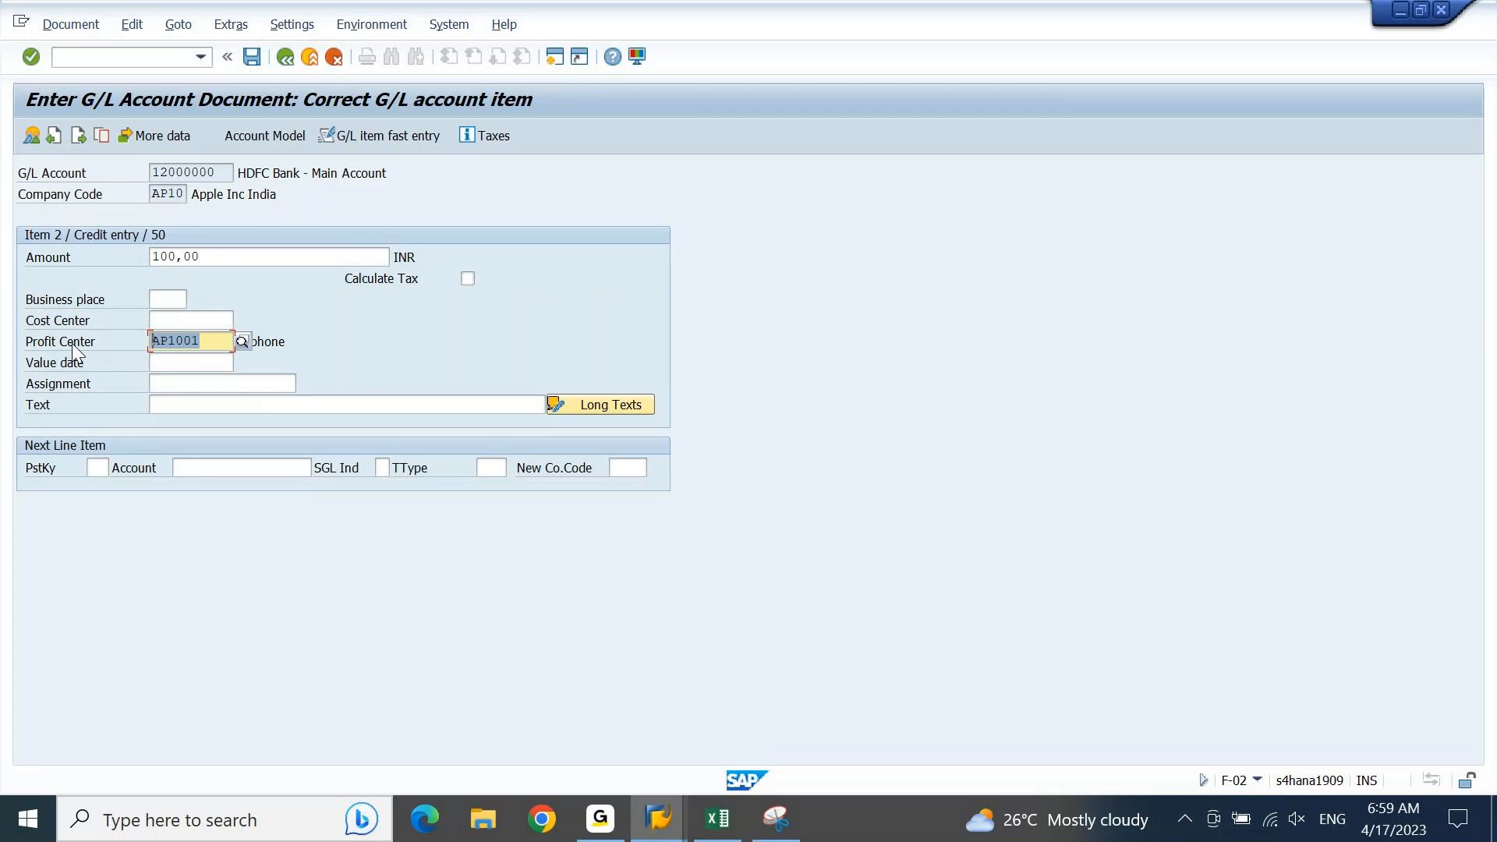
left_click(54, 136)
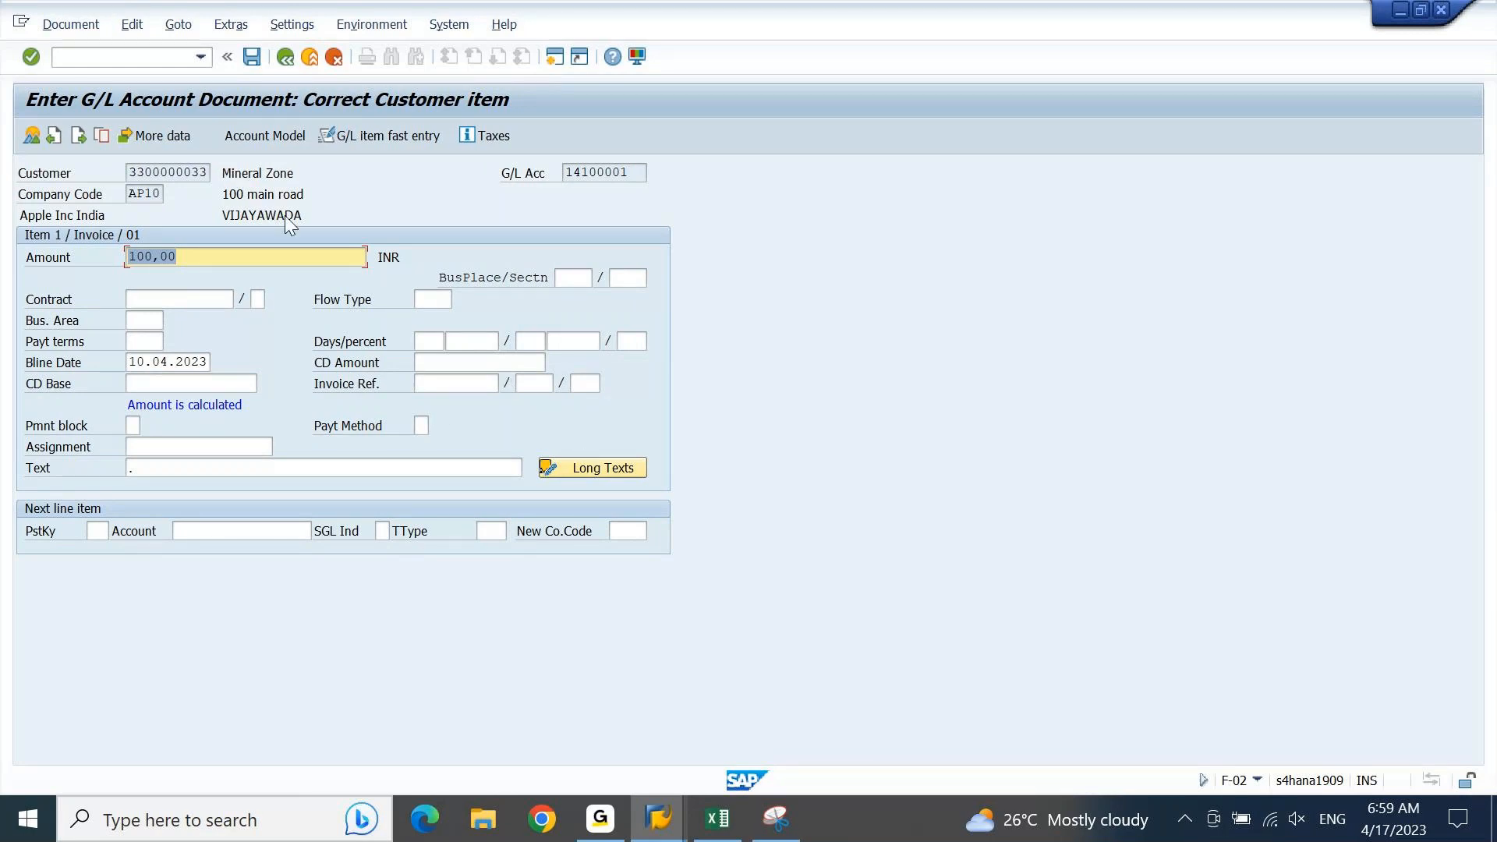
left_click(181, 142)
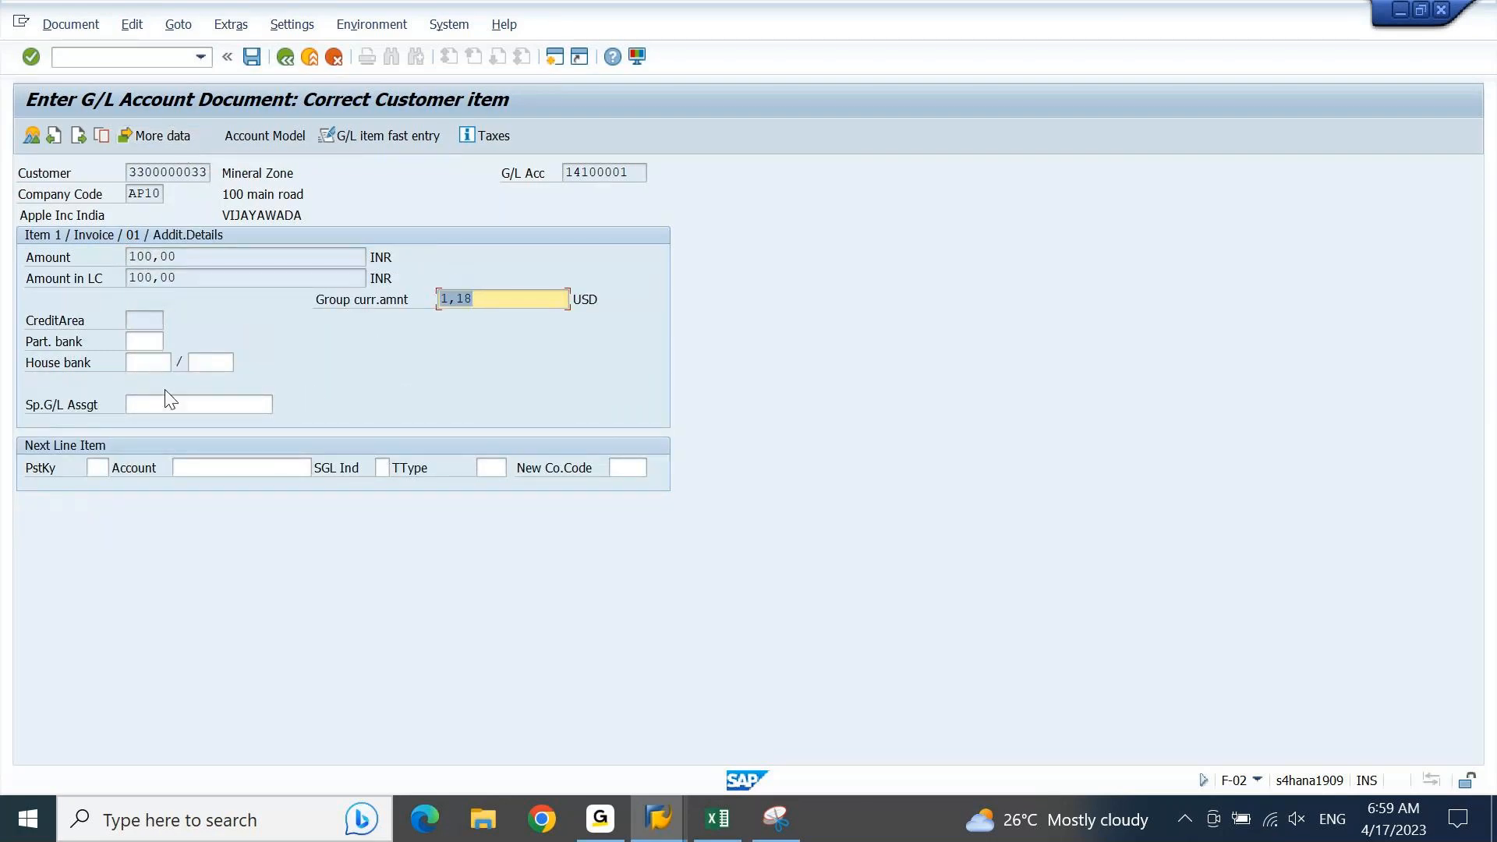
left_click(281, 59)
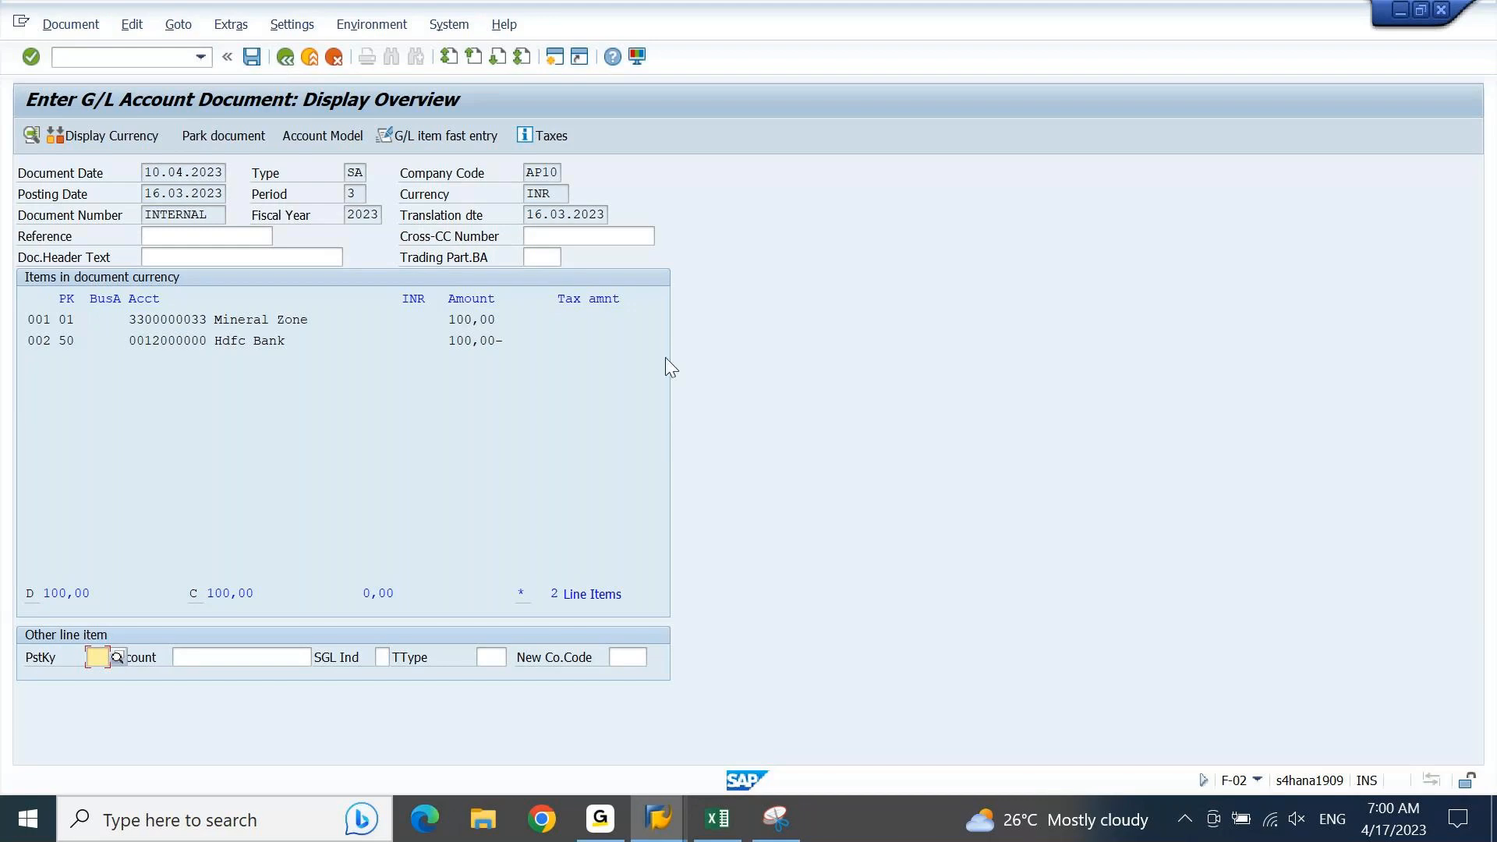
Step: Compare the F-02 document's type with the DR Customer Invoice entry's transaction and variant in the document type classification for document splitting
left_click(658, 819)
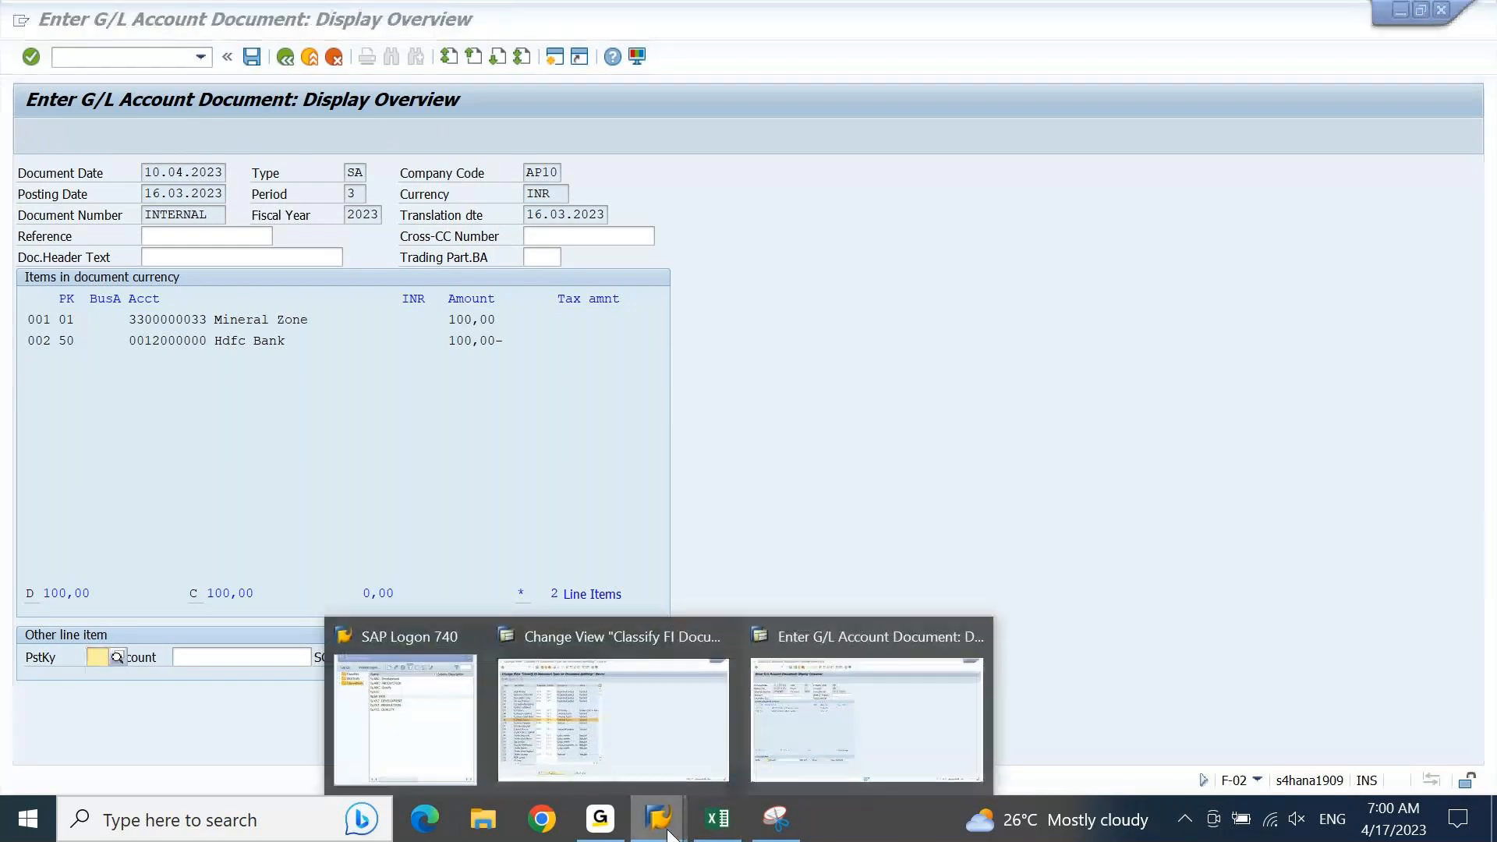
left_click(633, 713)
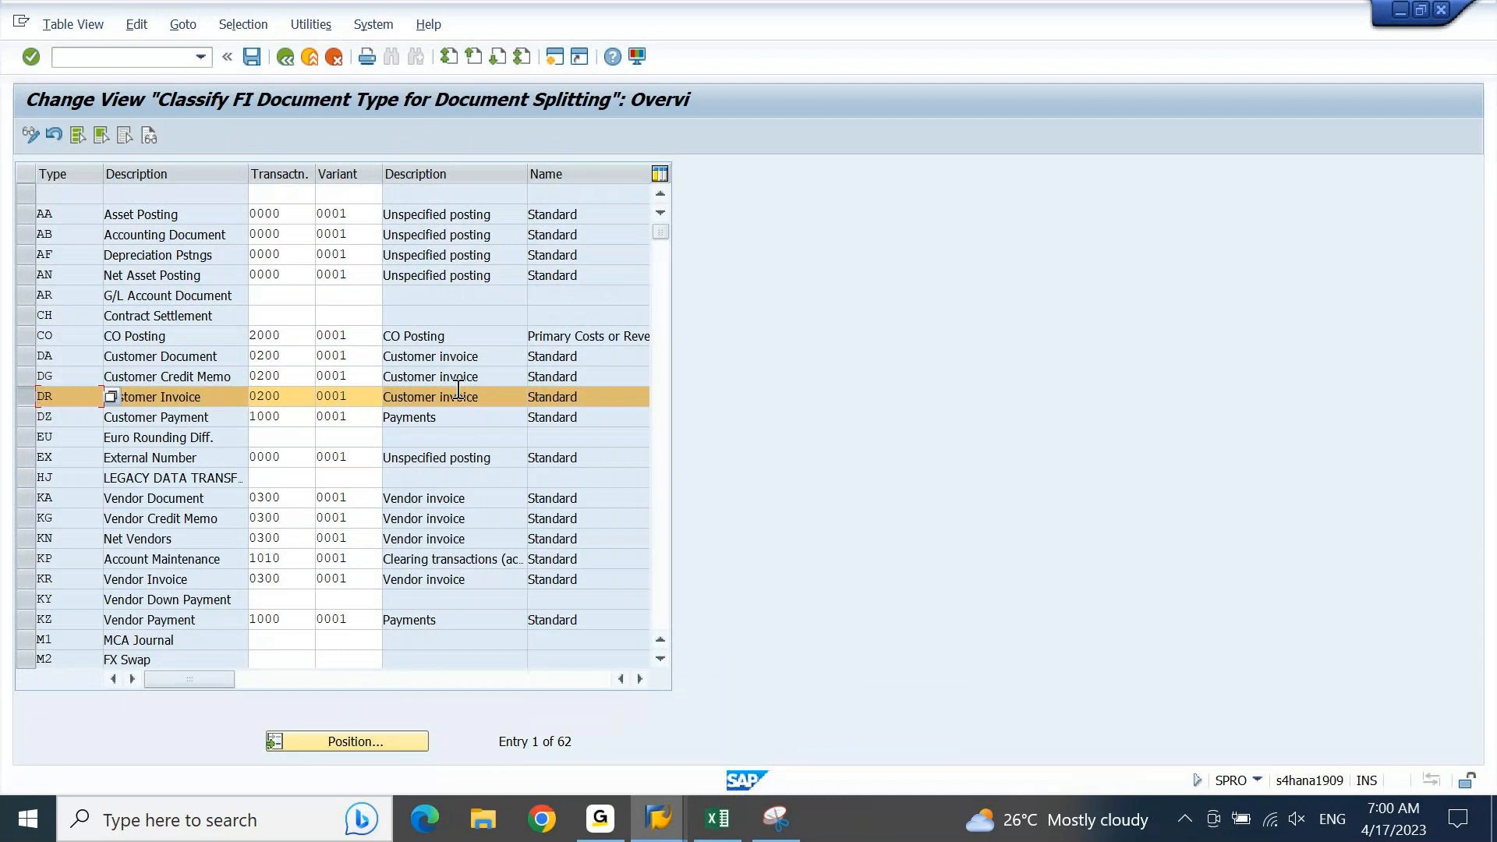
key("Tab")
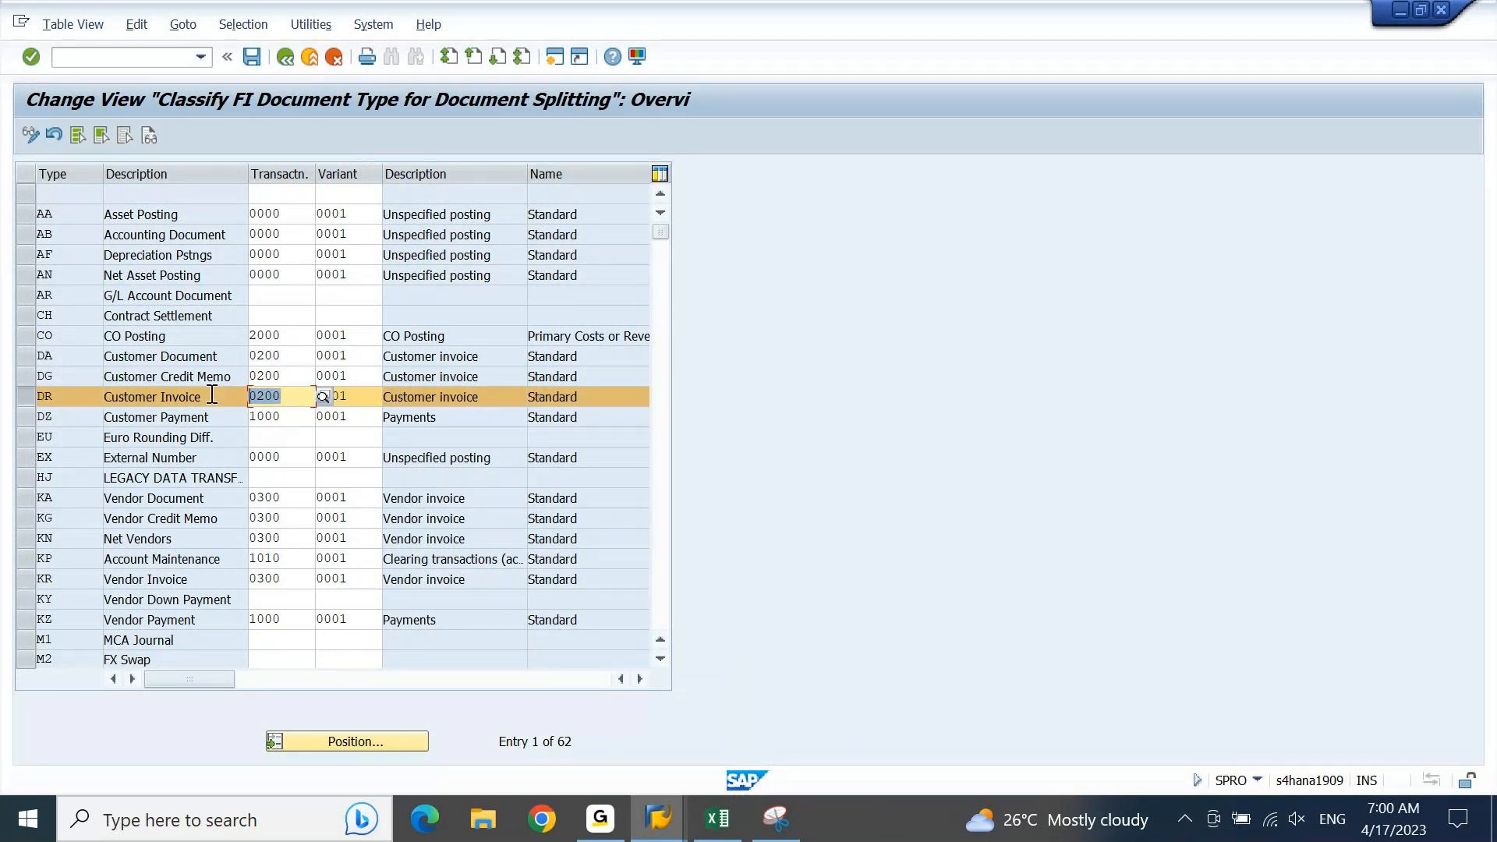
key("alt+Tab")
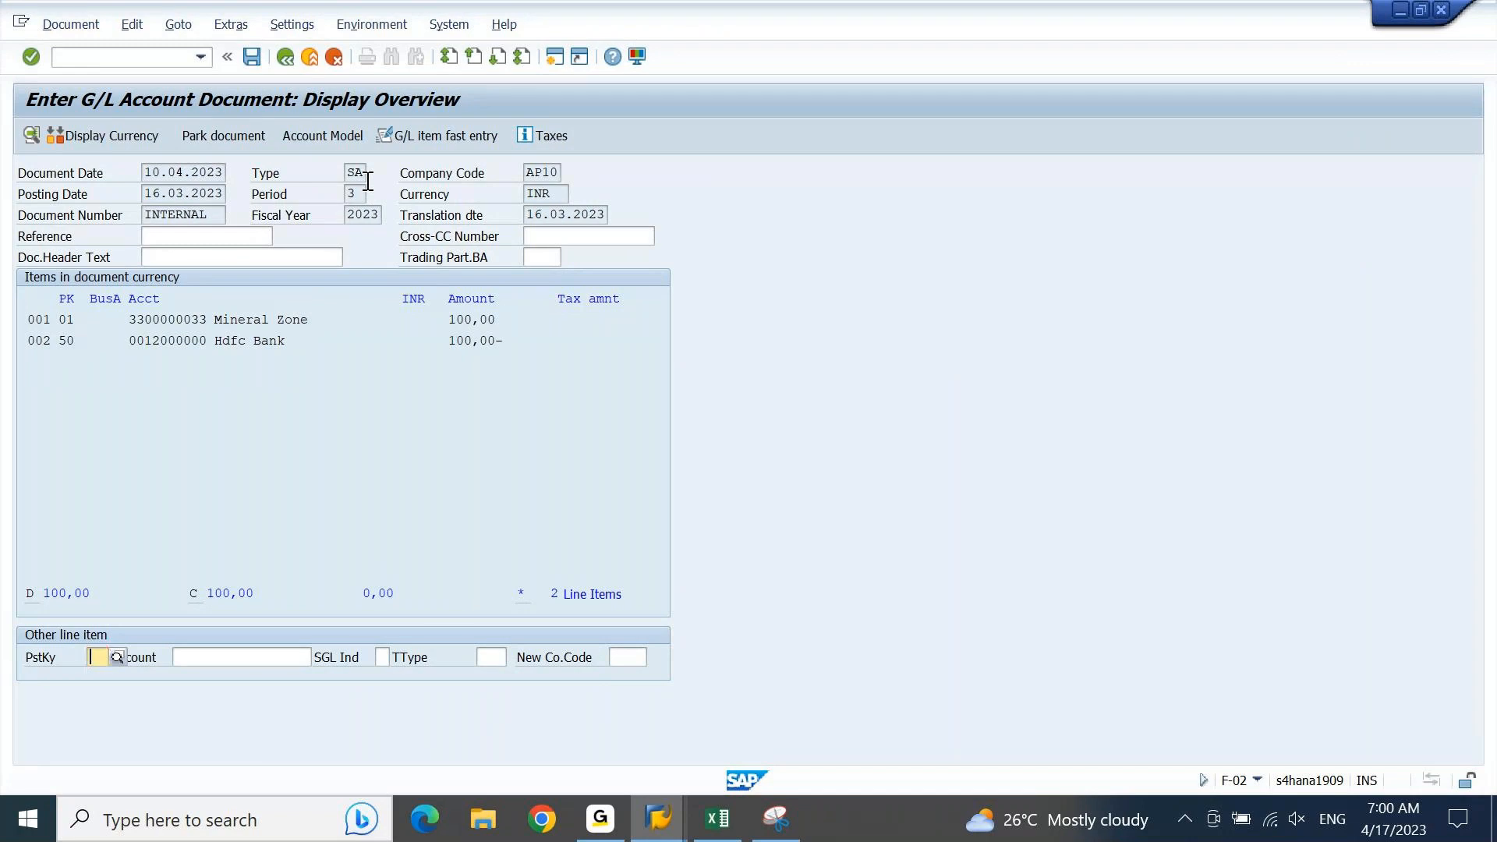
key("alt+Tab")
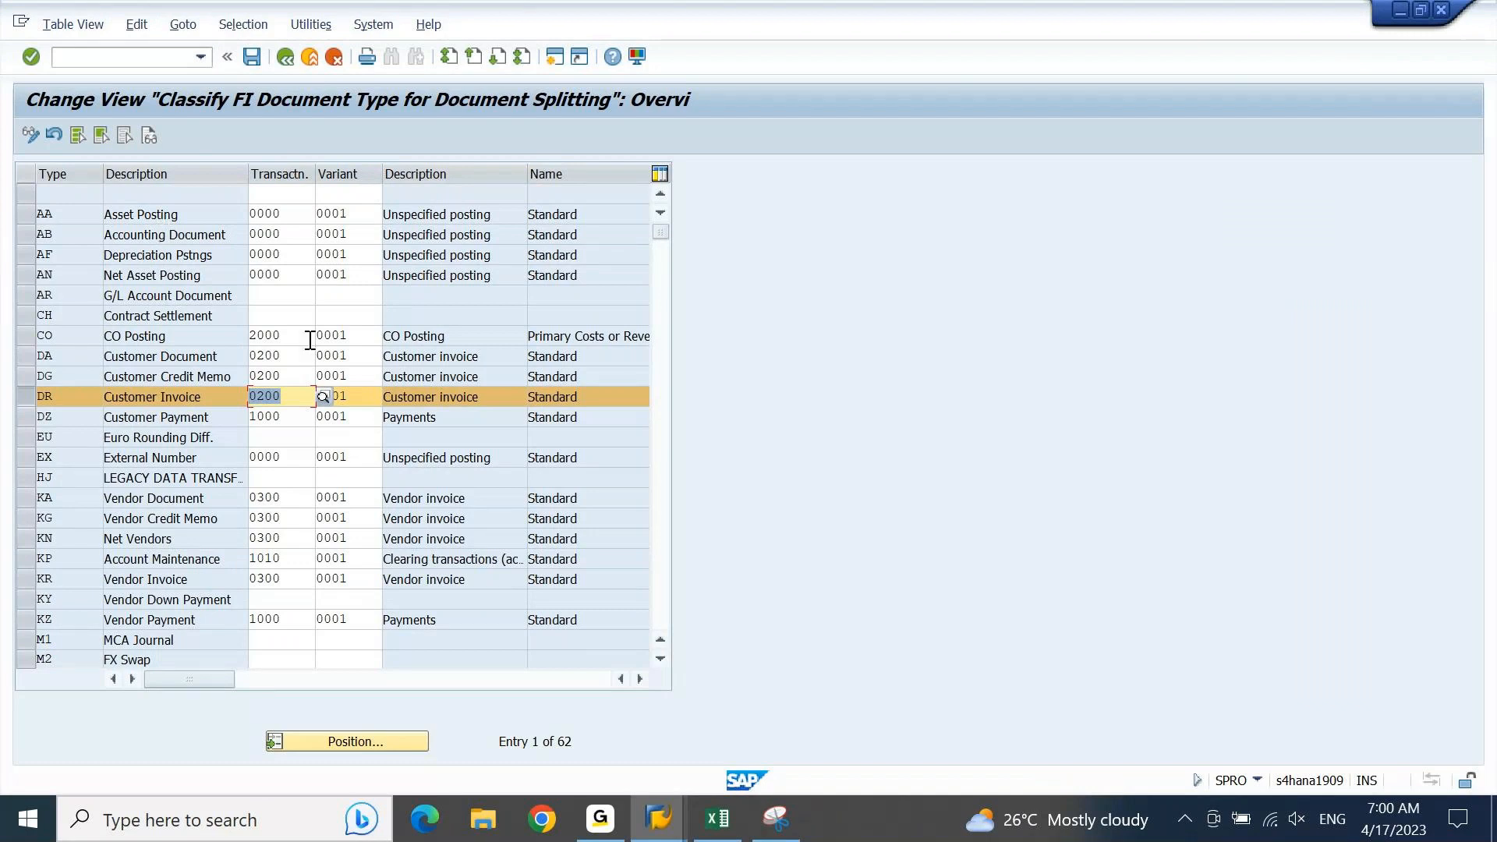
left_click(364, 397)
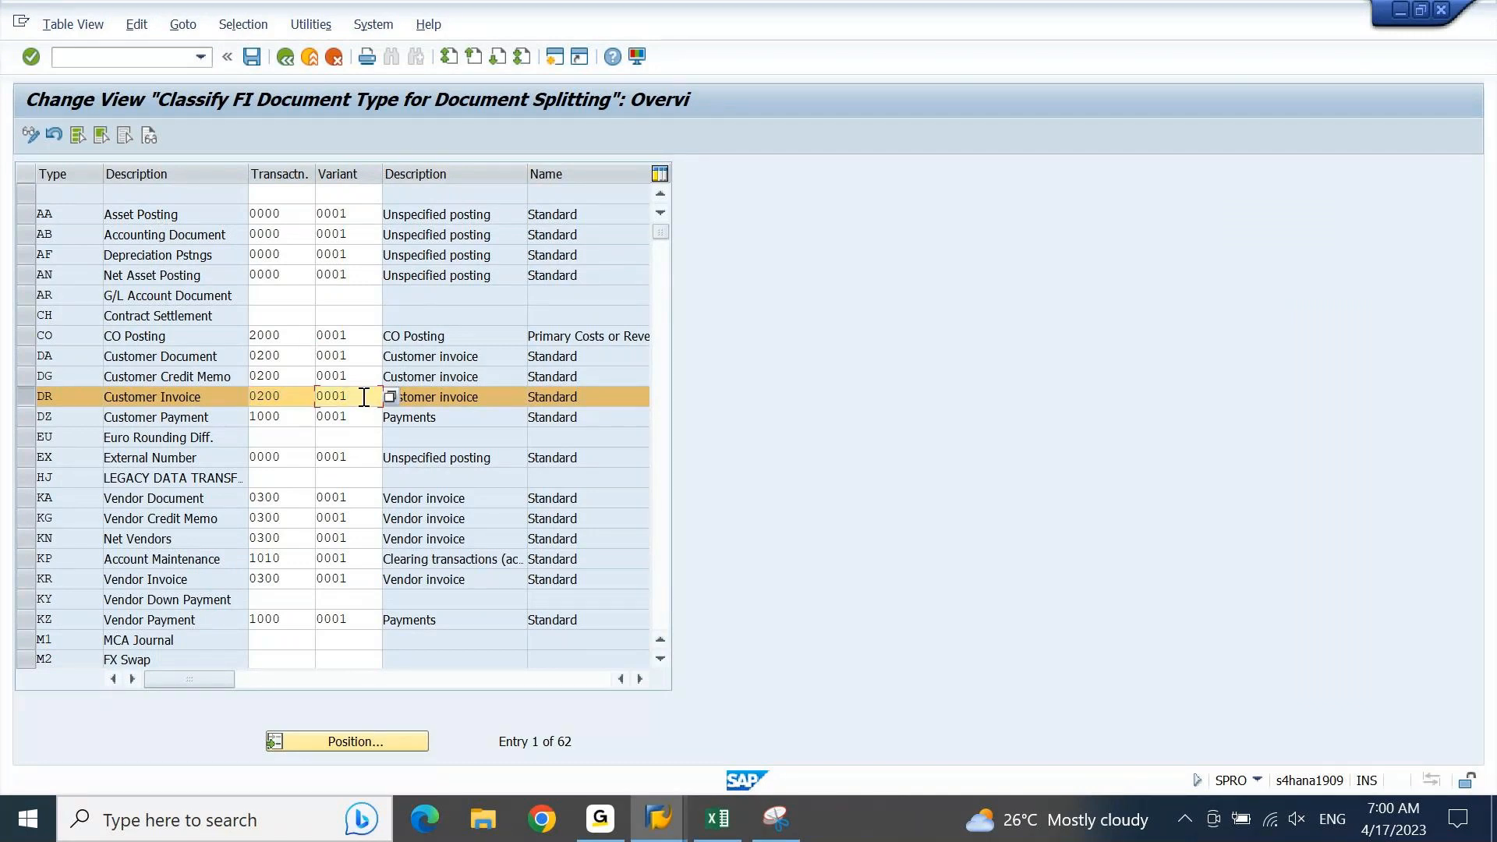
left_click(32, 398)
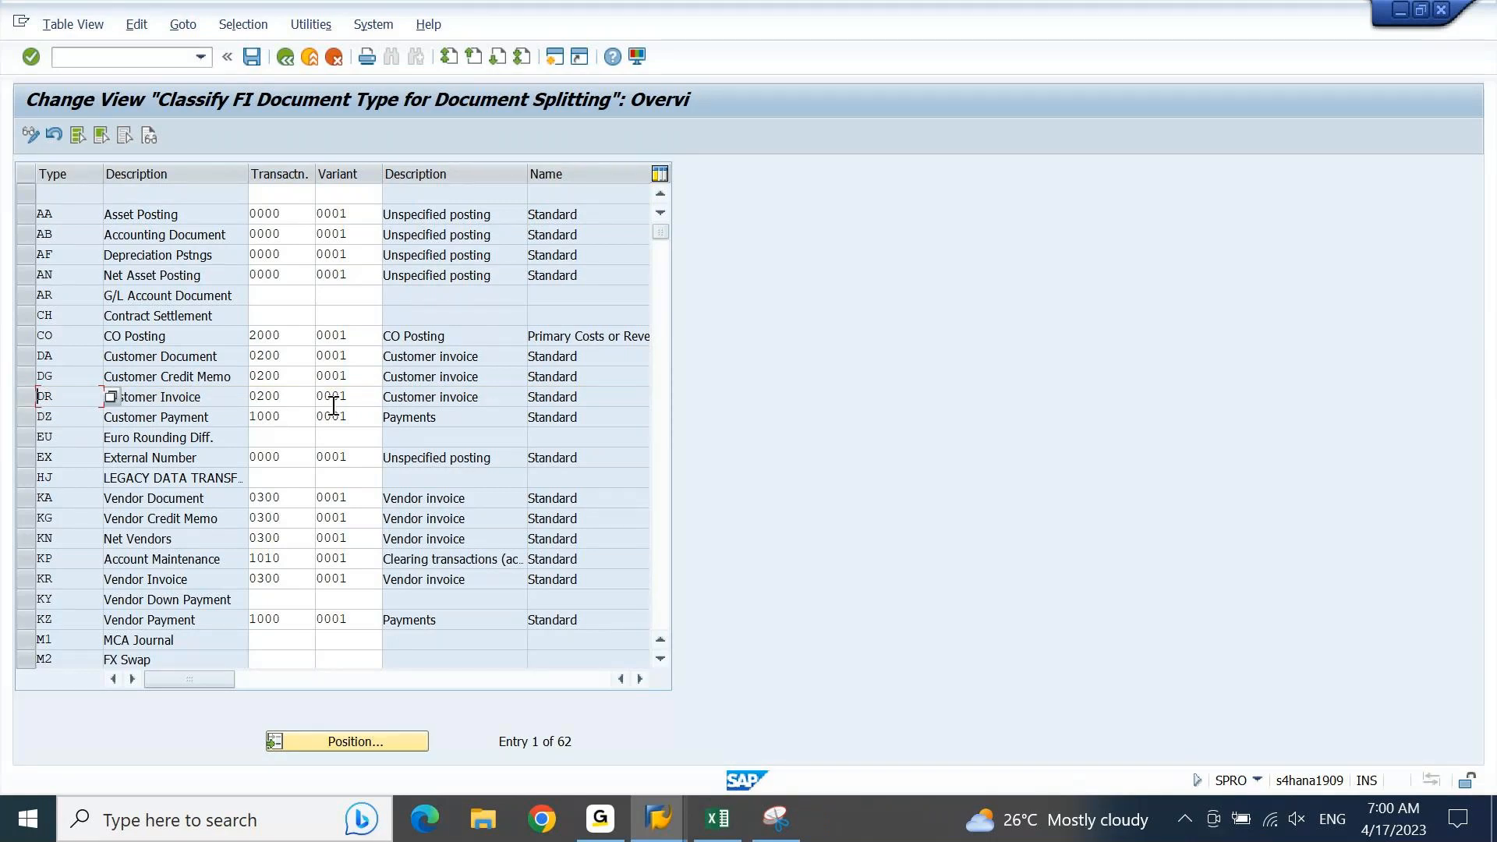
Step: Try replacing the DR Customer Invoice business transaction with unspecified posting 0000, and undo the entry
double_click(288, 397)
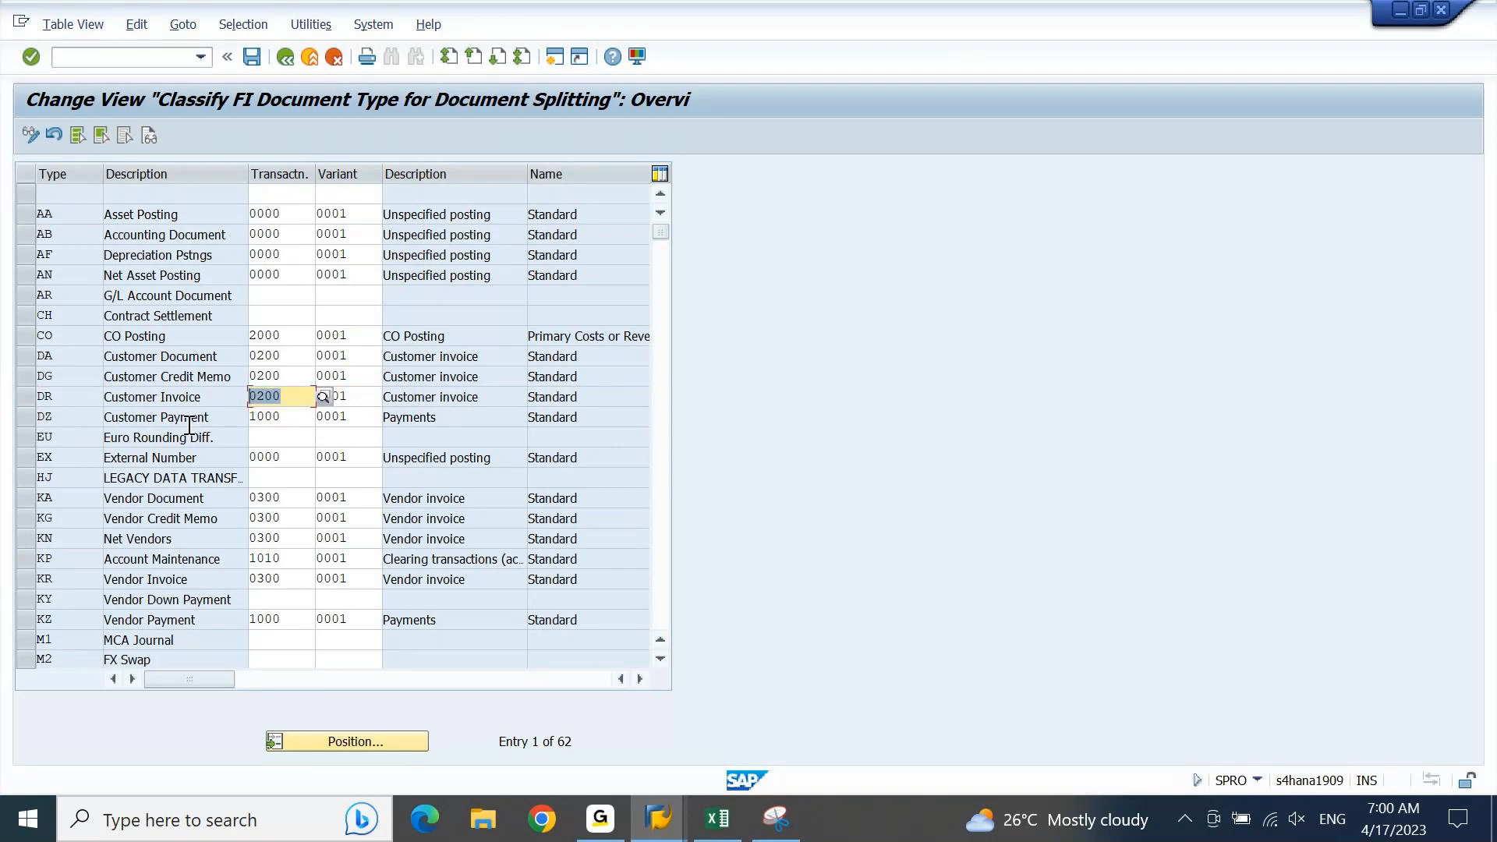
type("00000")
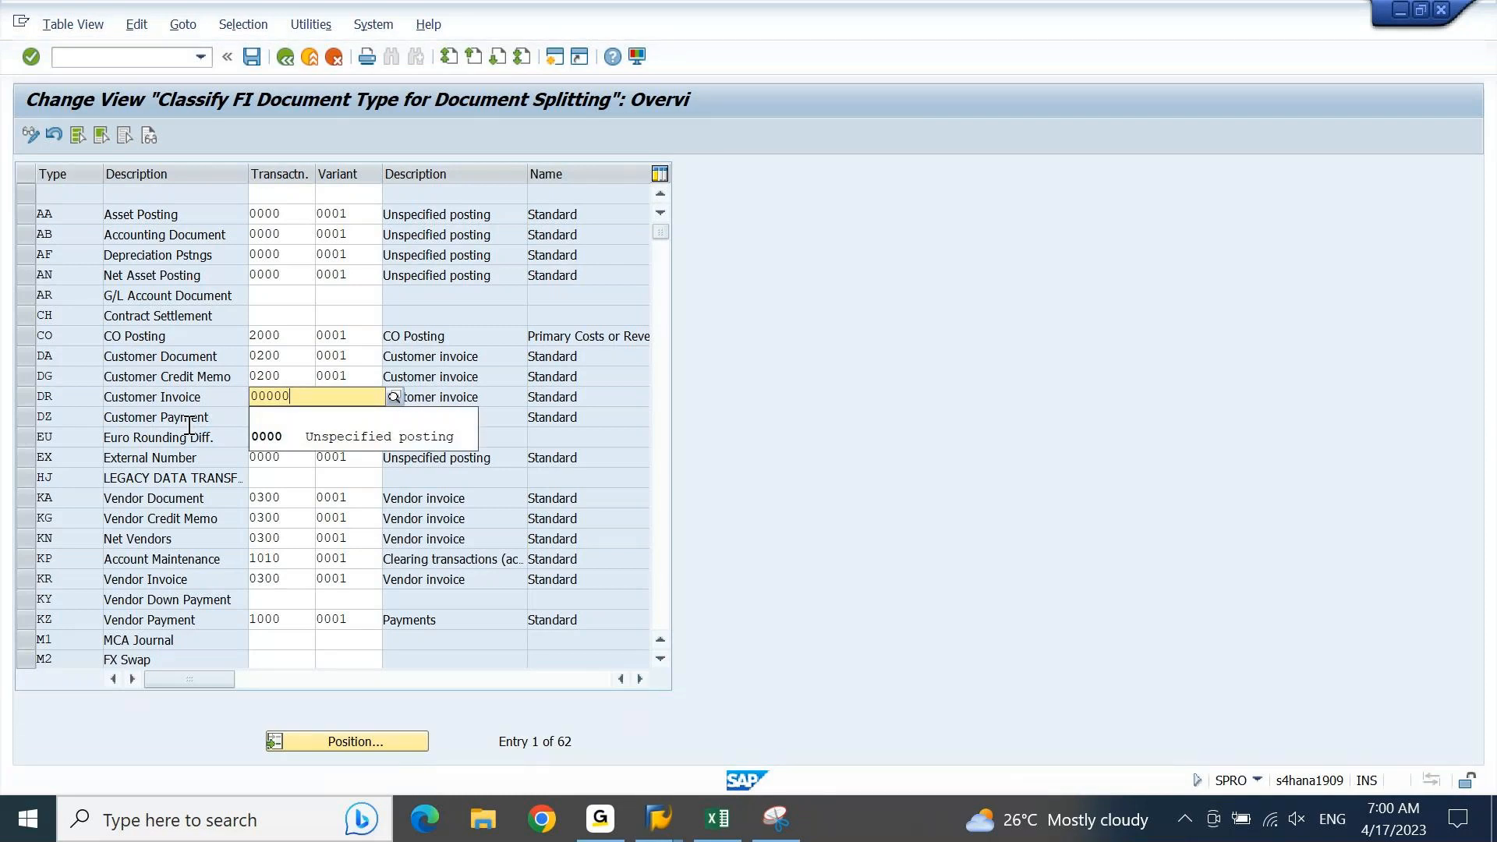
key("ctrl+z")
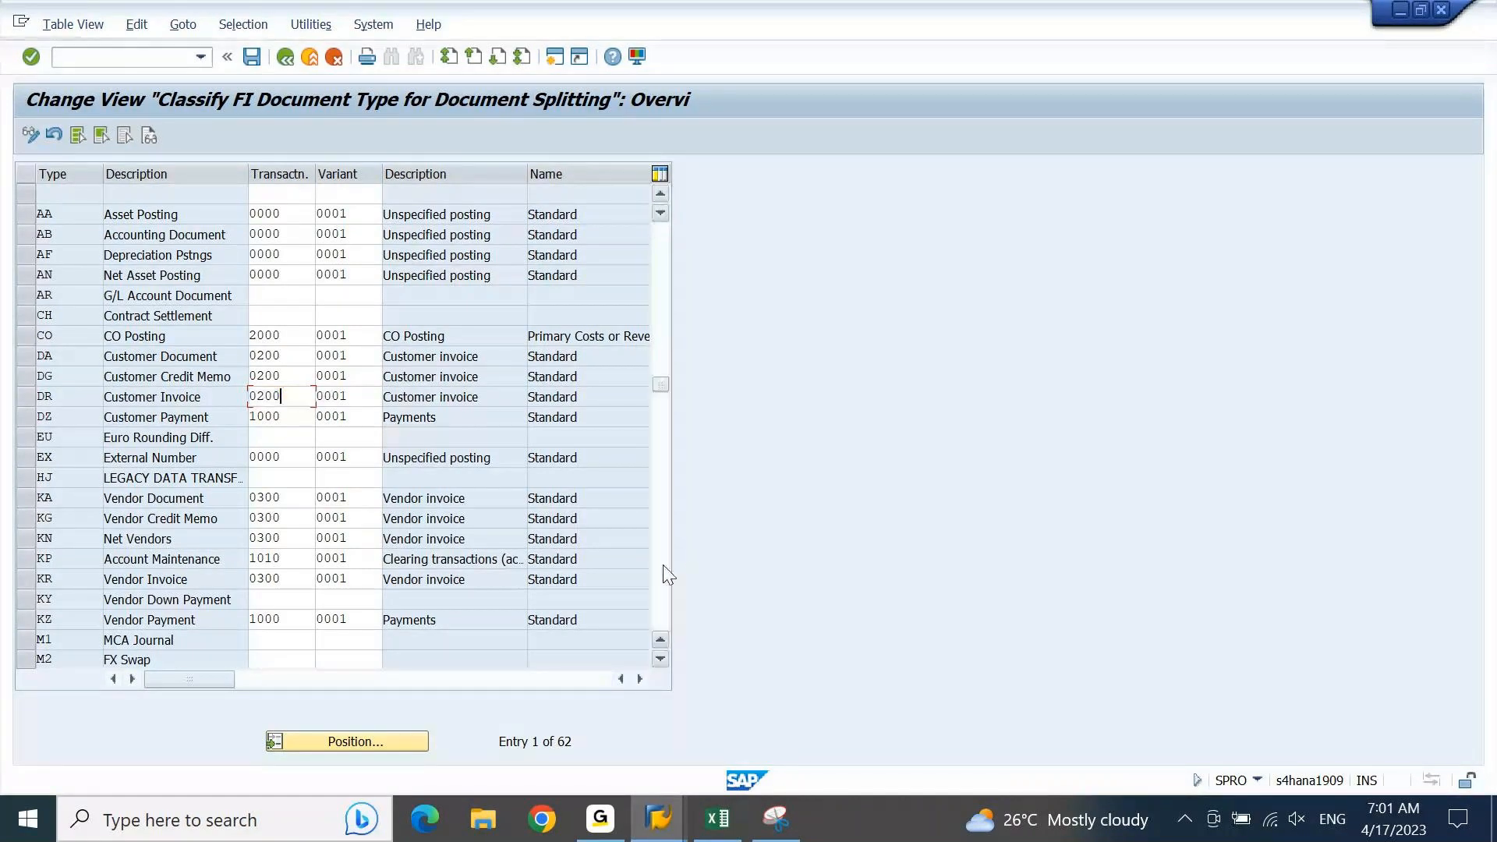
Step: Set the variant of document type MD Data Load to 0001
scroll(668, 575, "down", 8)
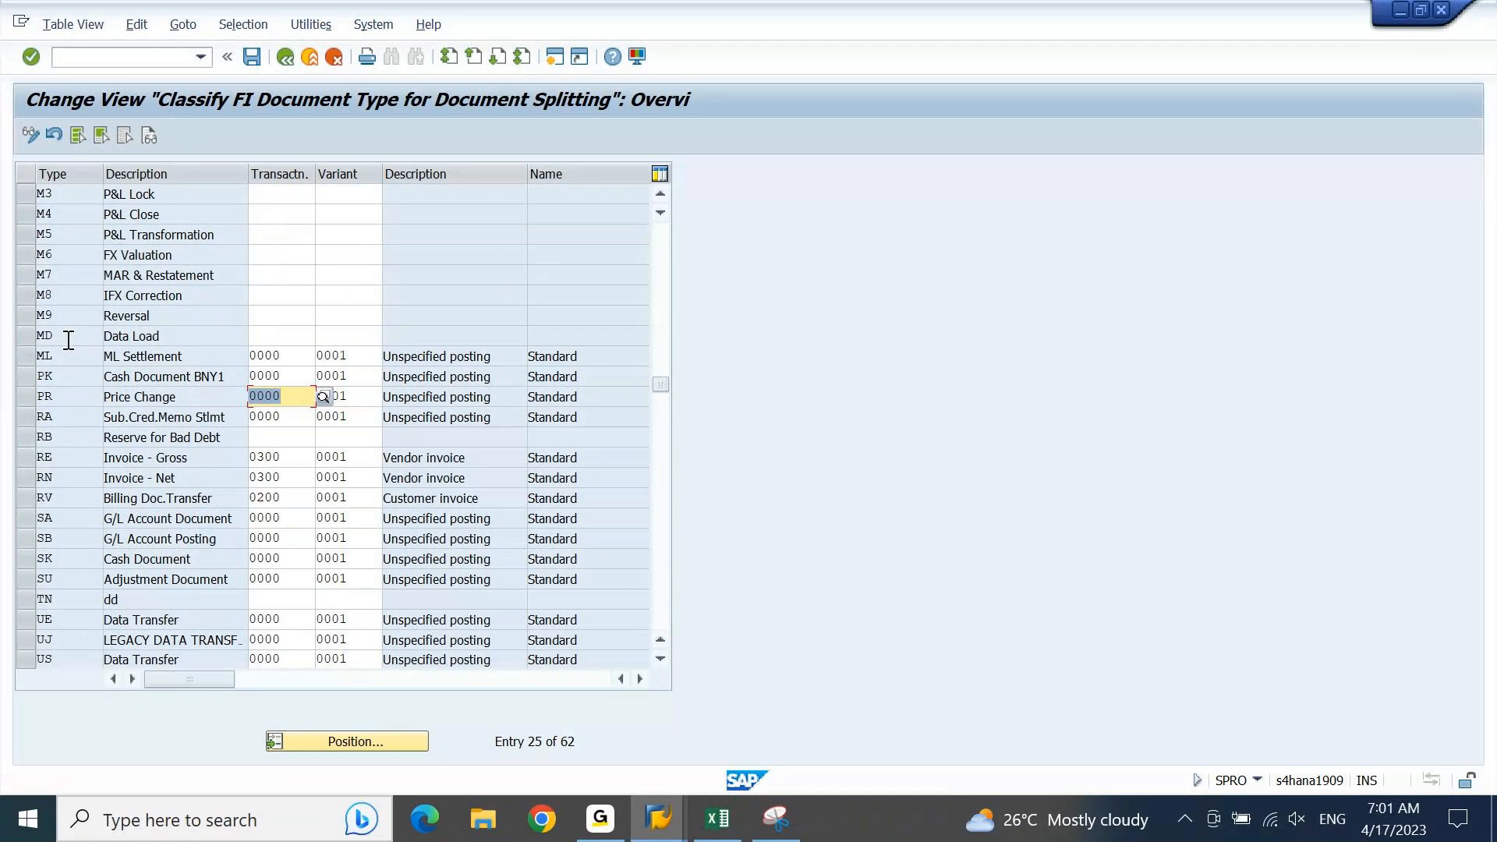
left_click(30, 342)
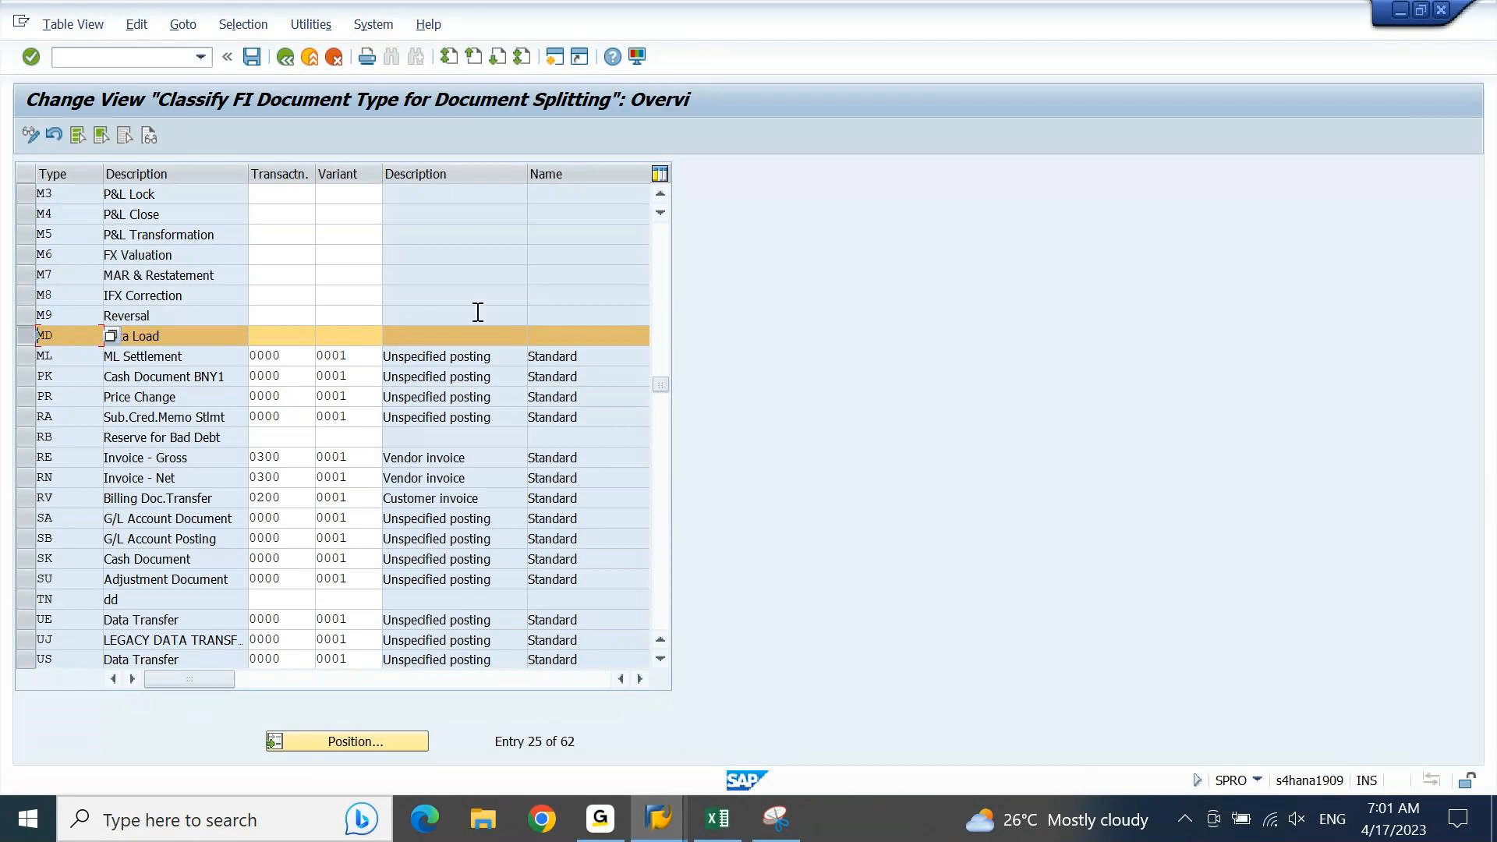
left_click(629, 331)
left_click(277, 337)
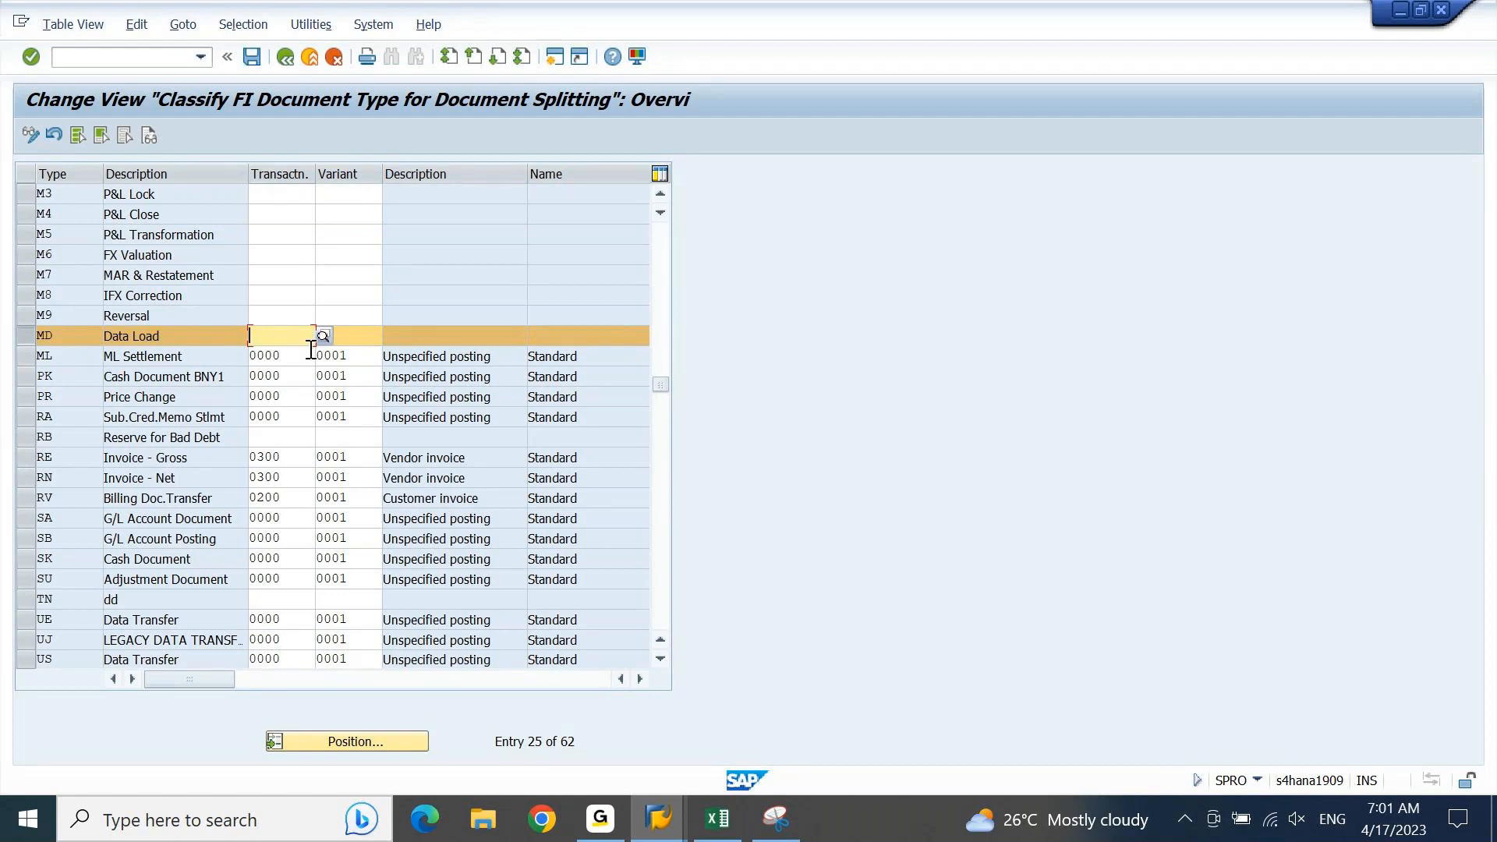
left_click(380, 334)
type("0001")
key("shift+Tab")
Step: Review the available business transactions for MD Data Load, including Customer invoice, Vendor invoice, Payments and Clearing transactions, and close the list without choosing one
key("F4")
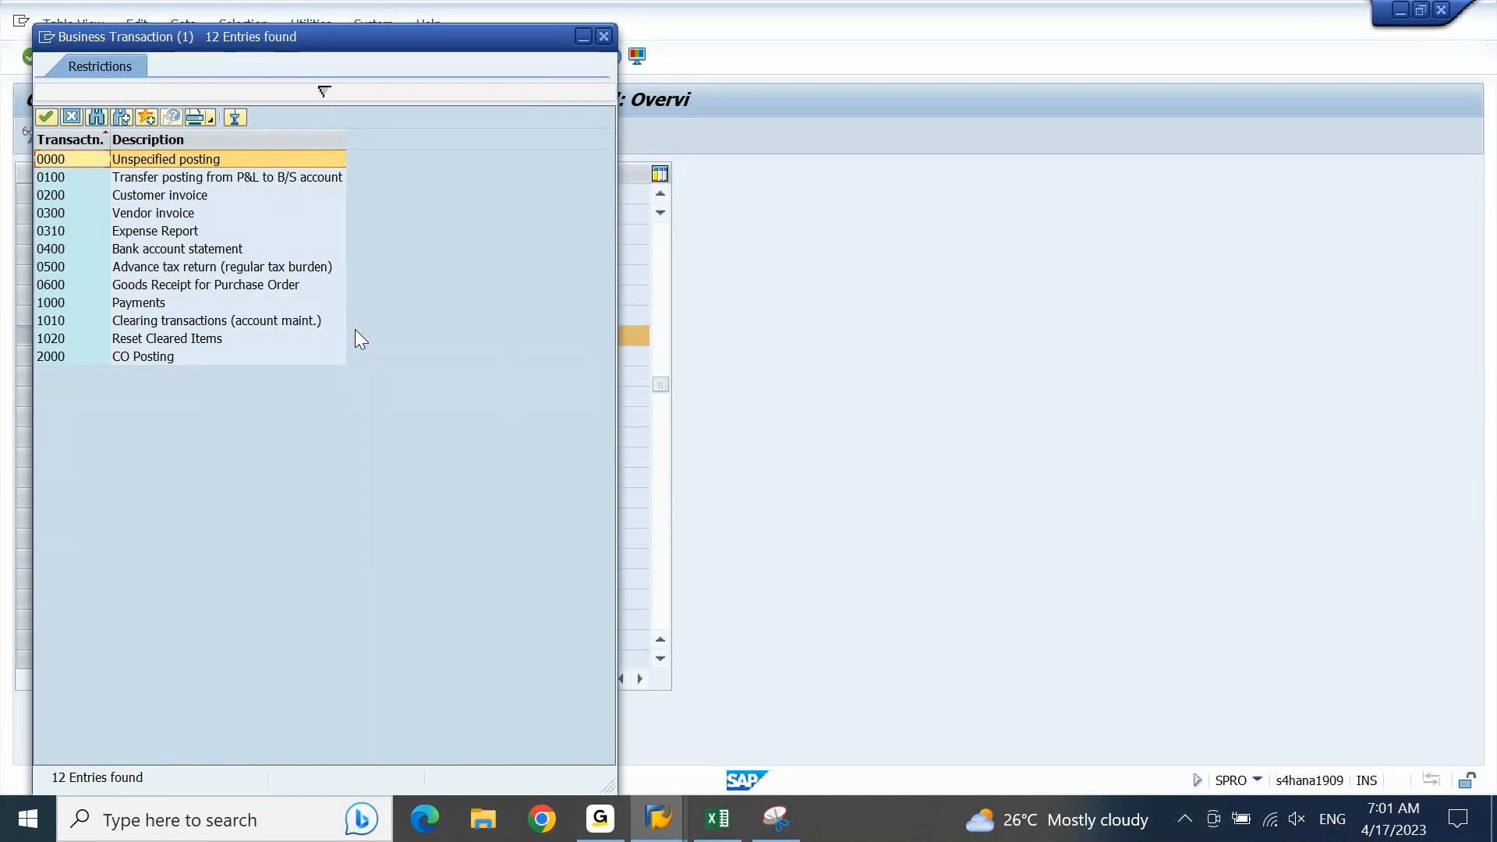
left_click(179, 196)
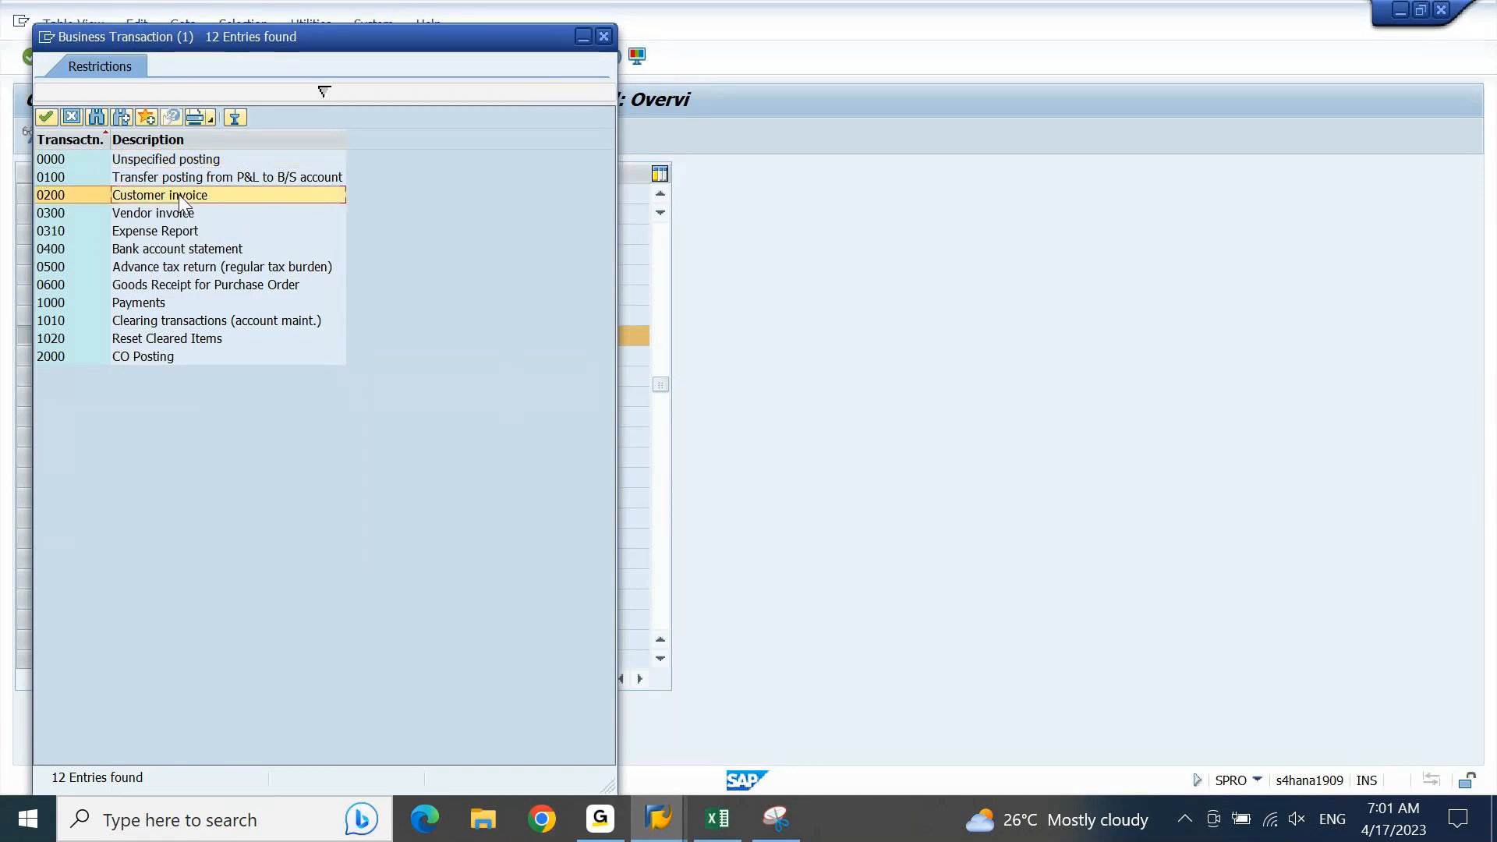
left_click(177, 218)
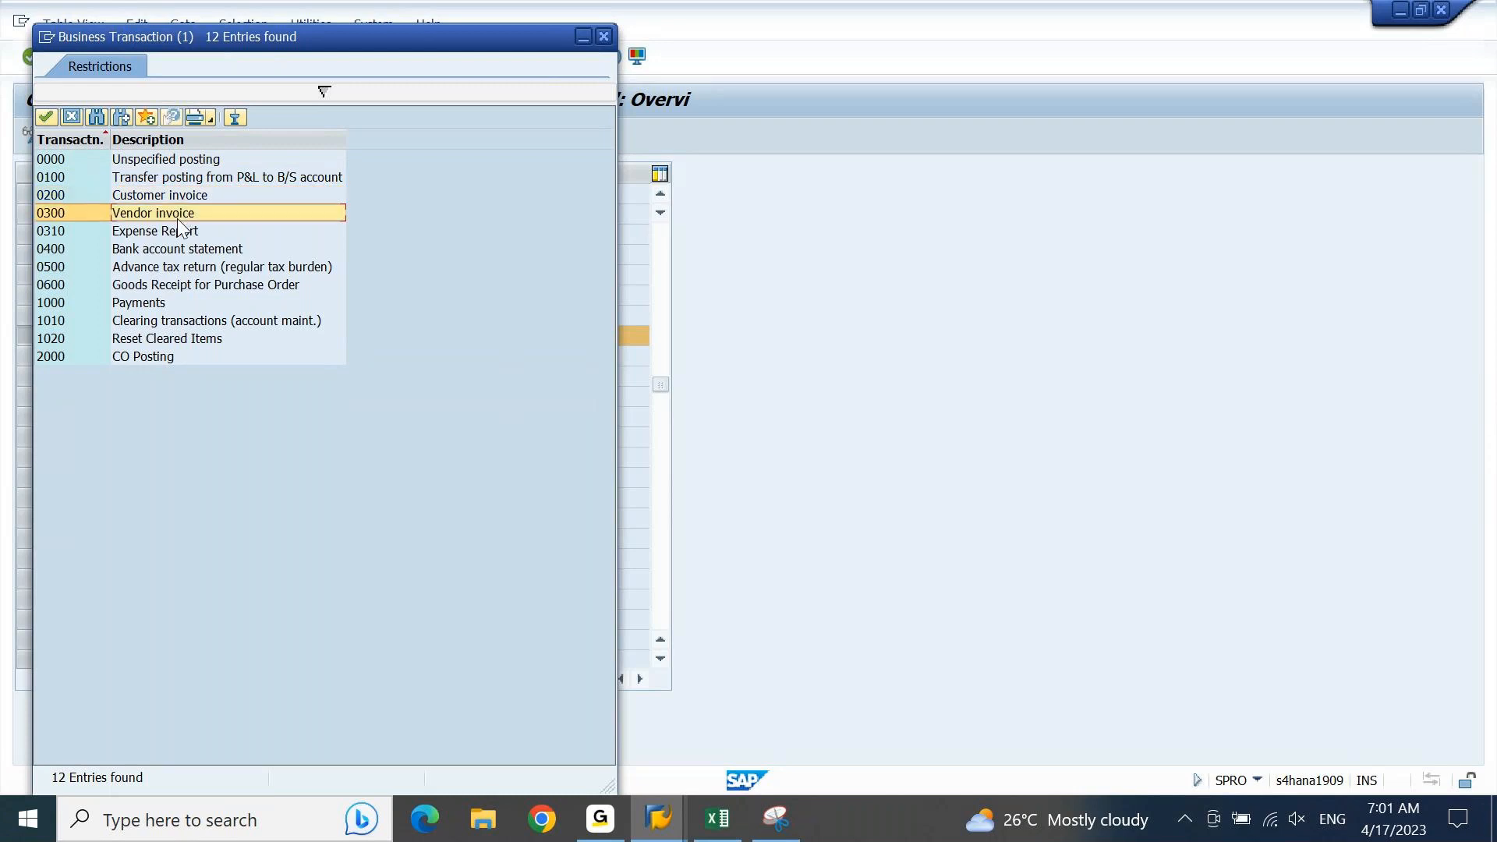
left_click(145, 308)
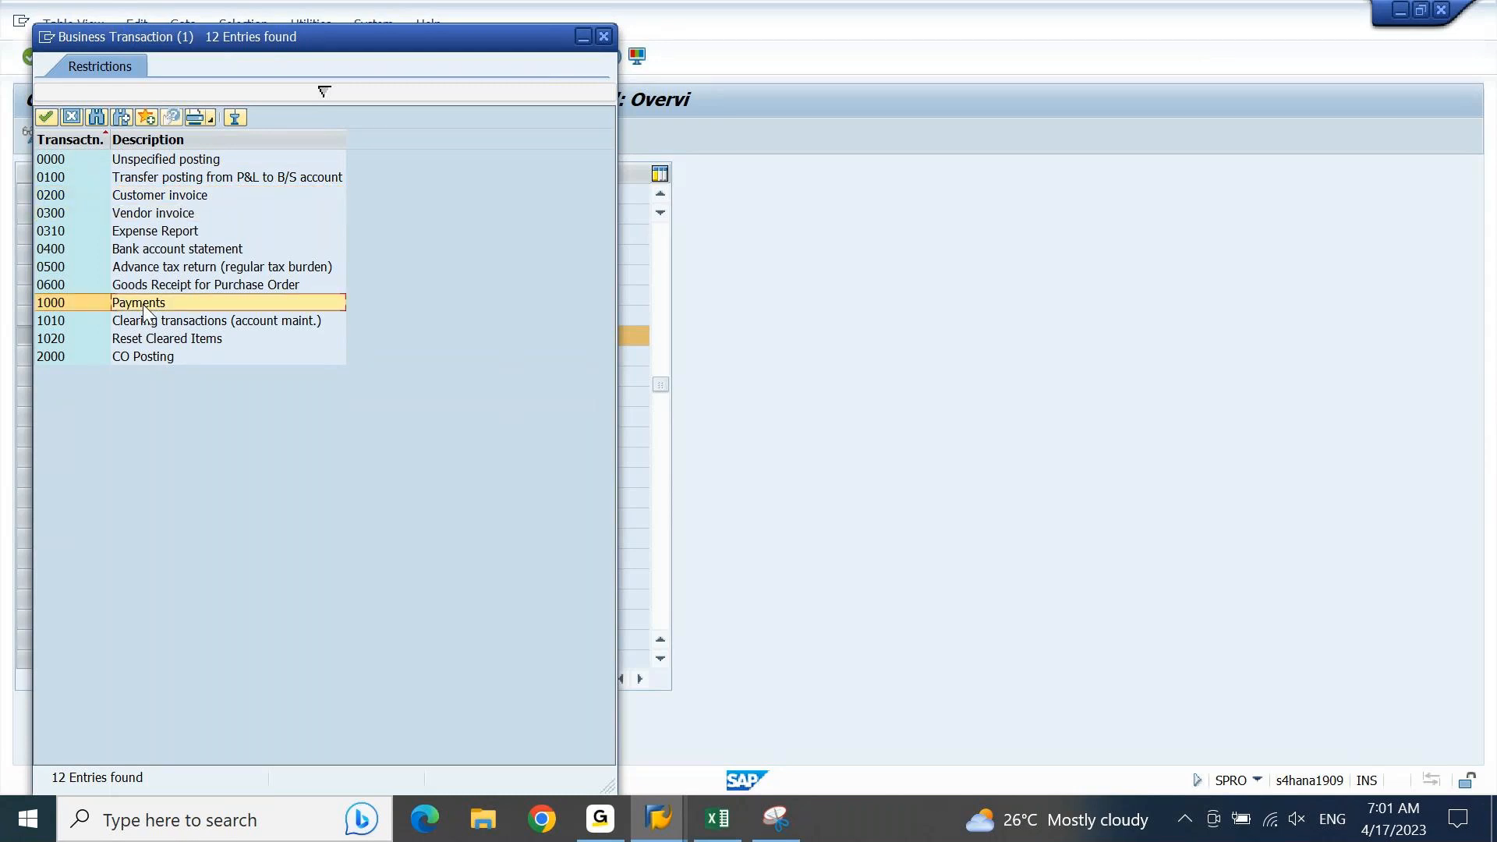
left_click(150, 323)
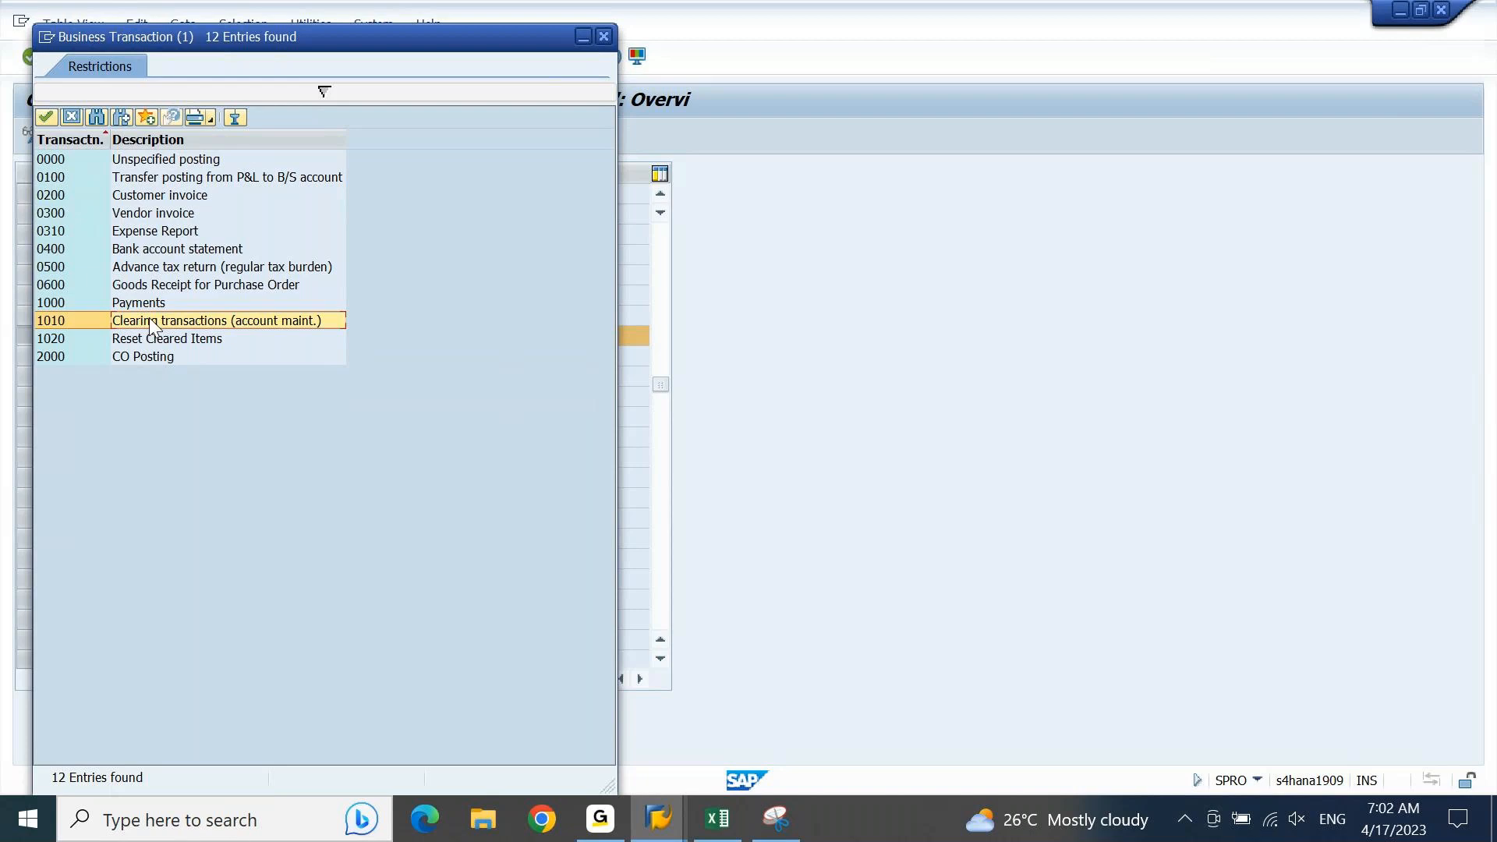
key("Escape")
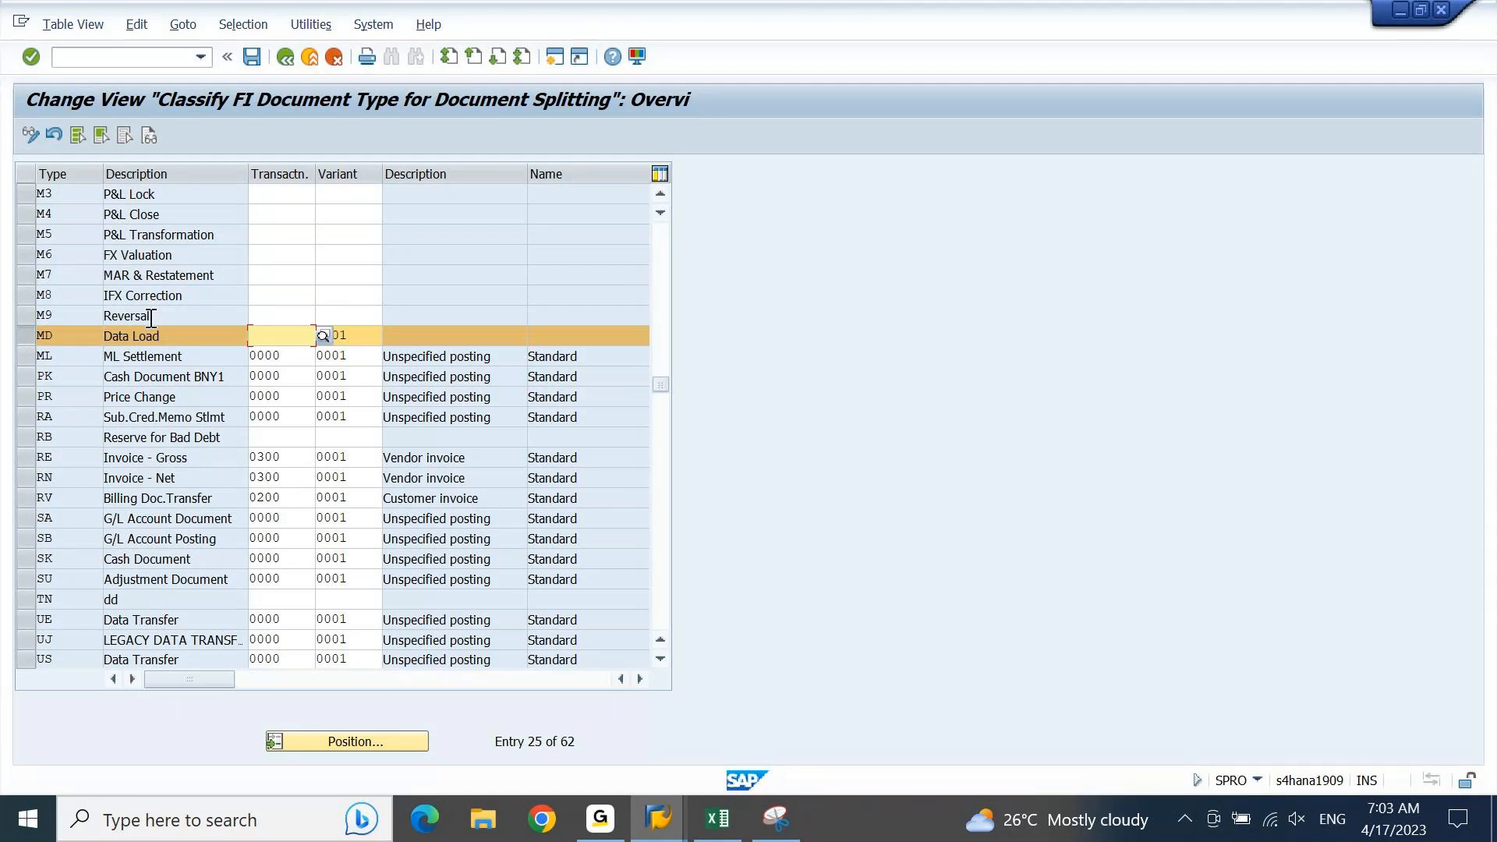
Step: Switch to the F-02 document, recheck the Hdfc Bank item's profit center, and exit the document, discarding its data
key("alt+Tab")
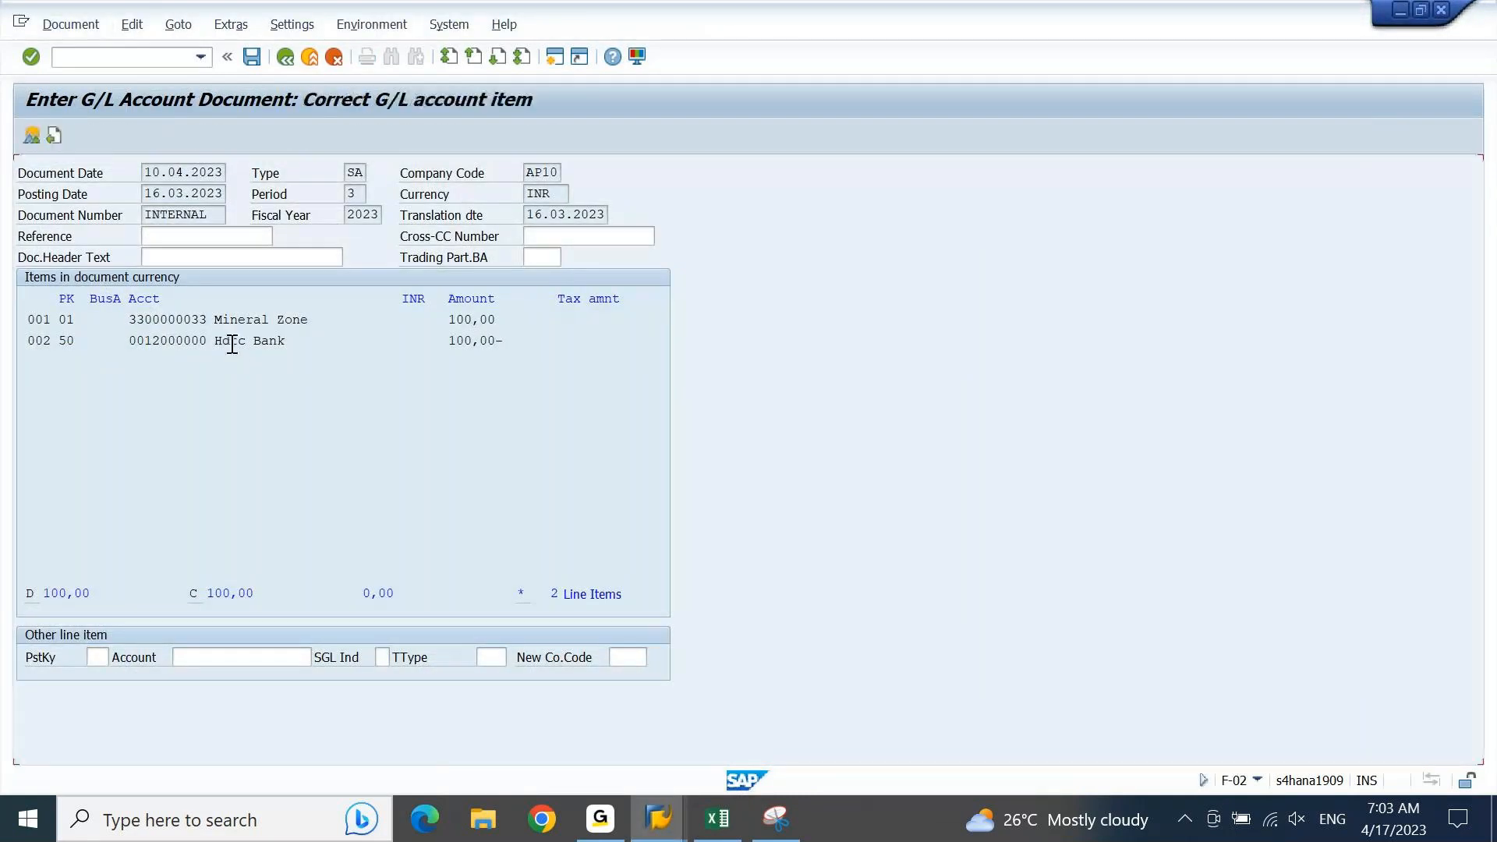
double_click(232, 344)
left_click(209, 344)
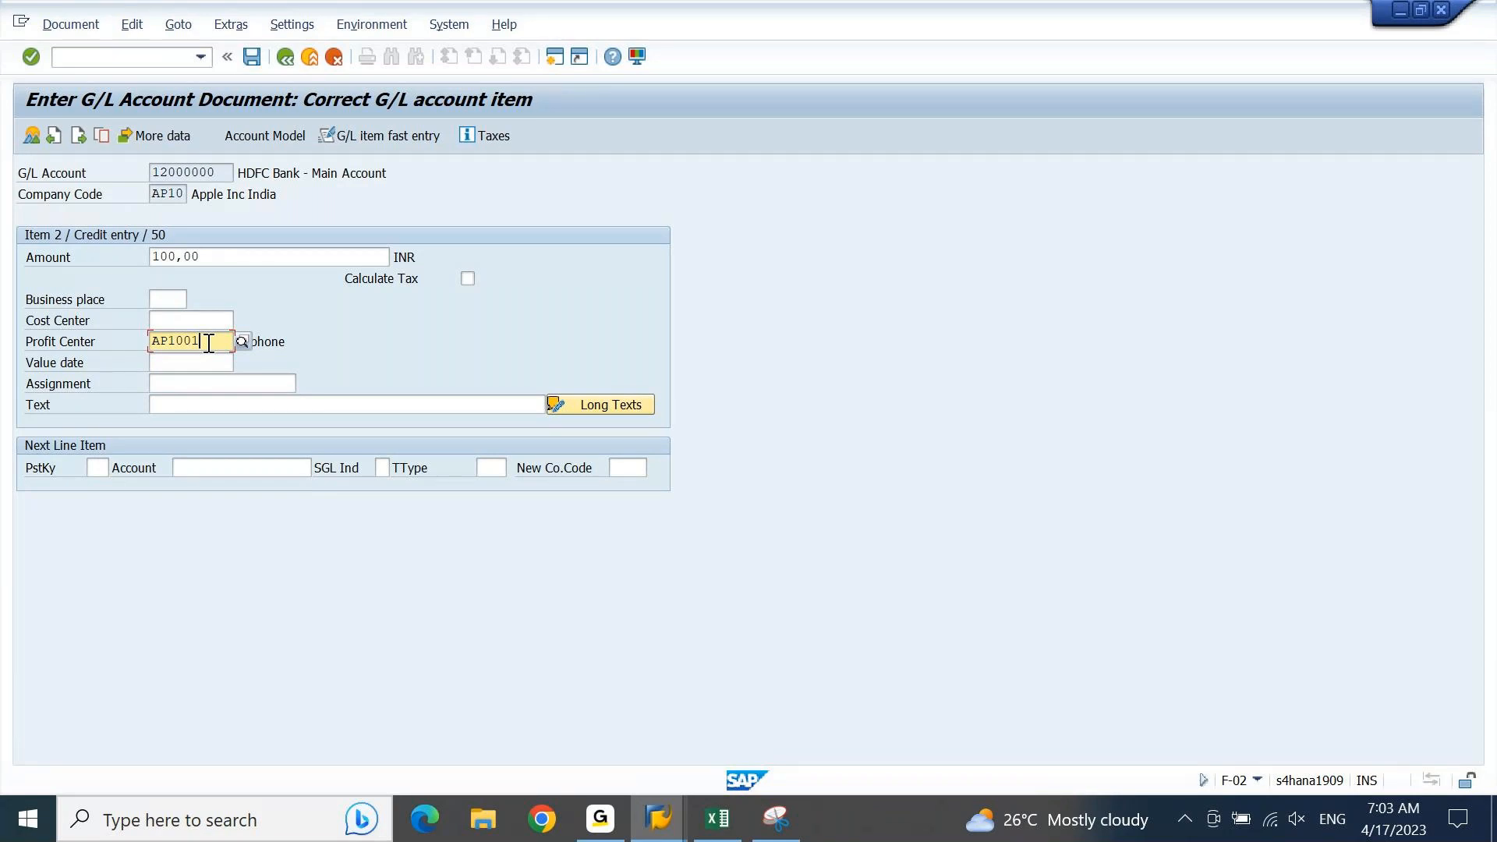
key("Return")
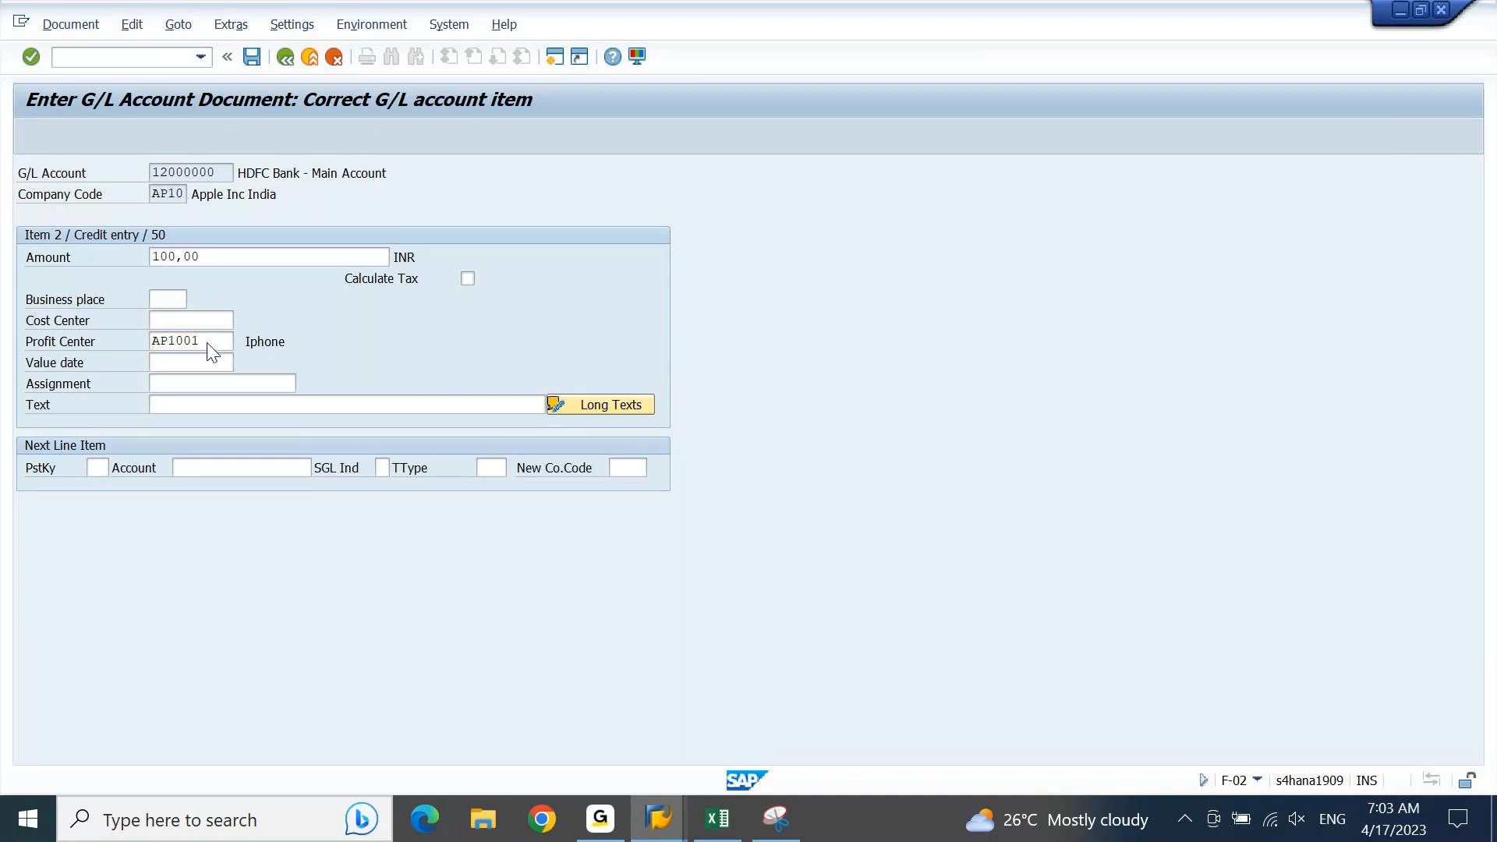
key("F3")
key("F3")
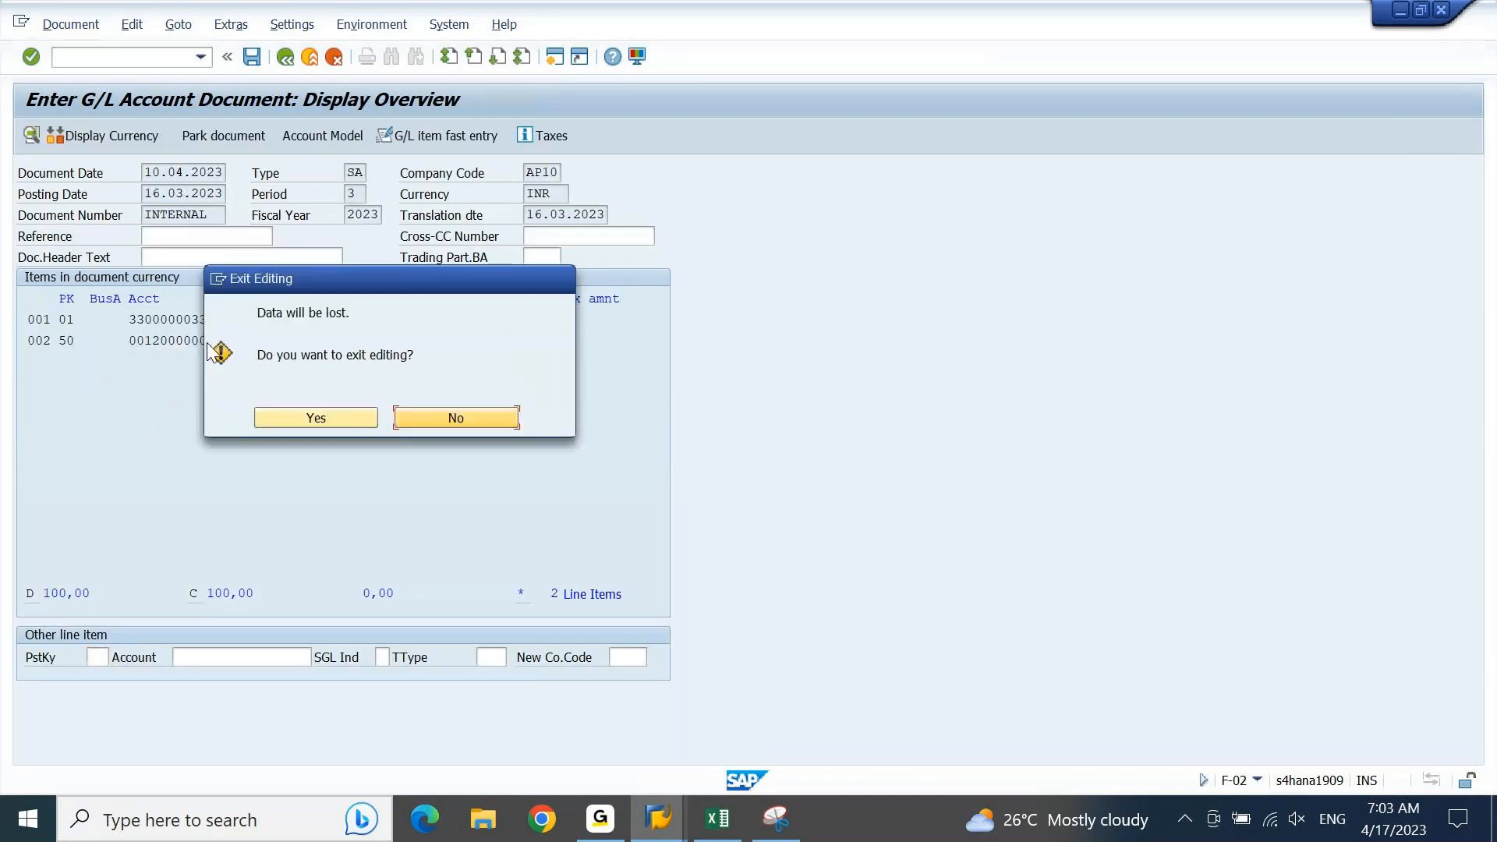
key("Left")
key("Return")
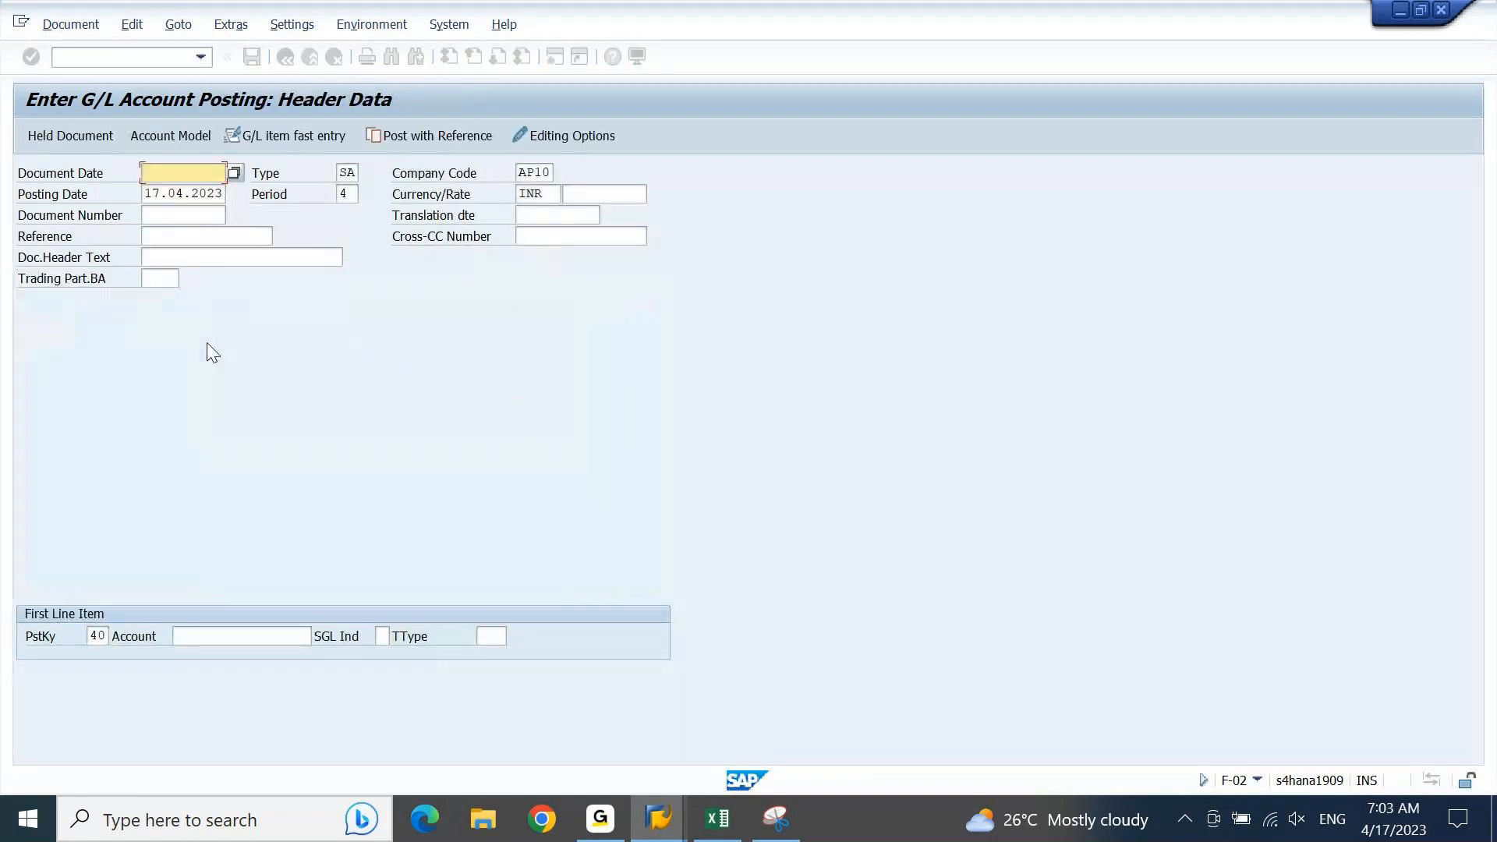
Step: Return to the document type classification, clear the variant of MD Data Load and exit to the IMG structure
key("alt+Tab")
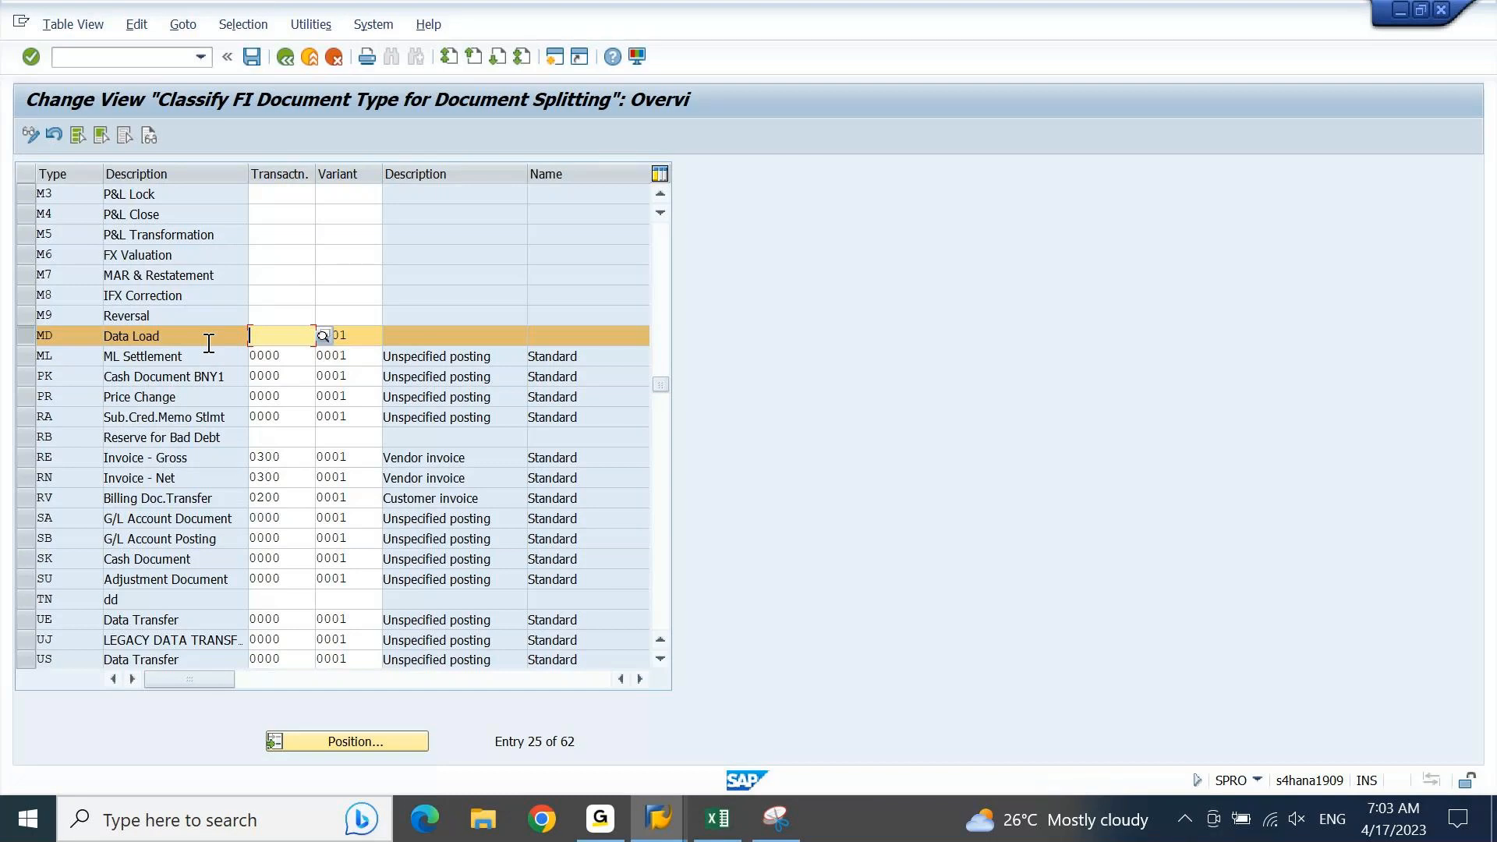
key("Return")
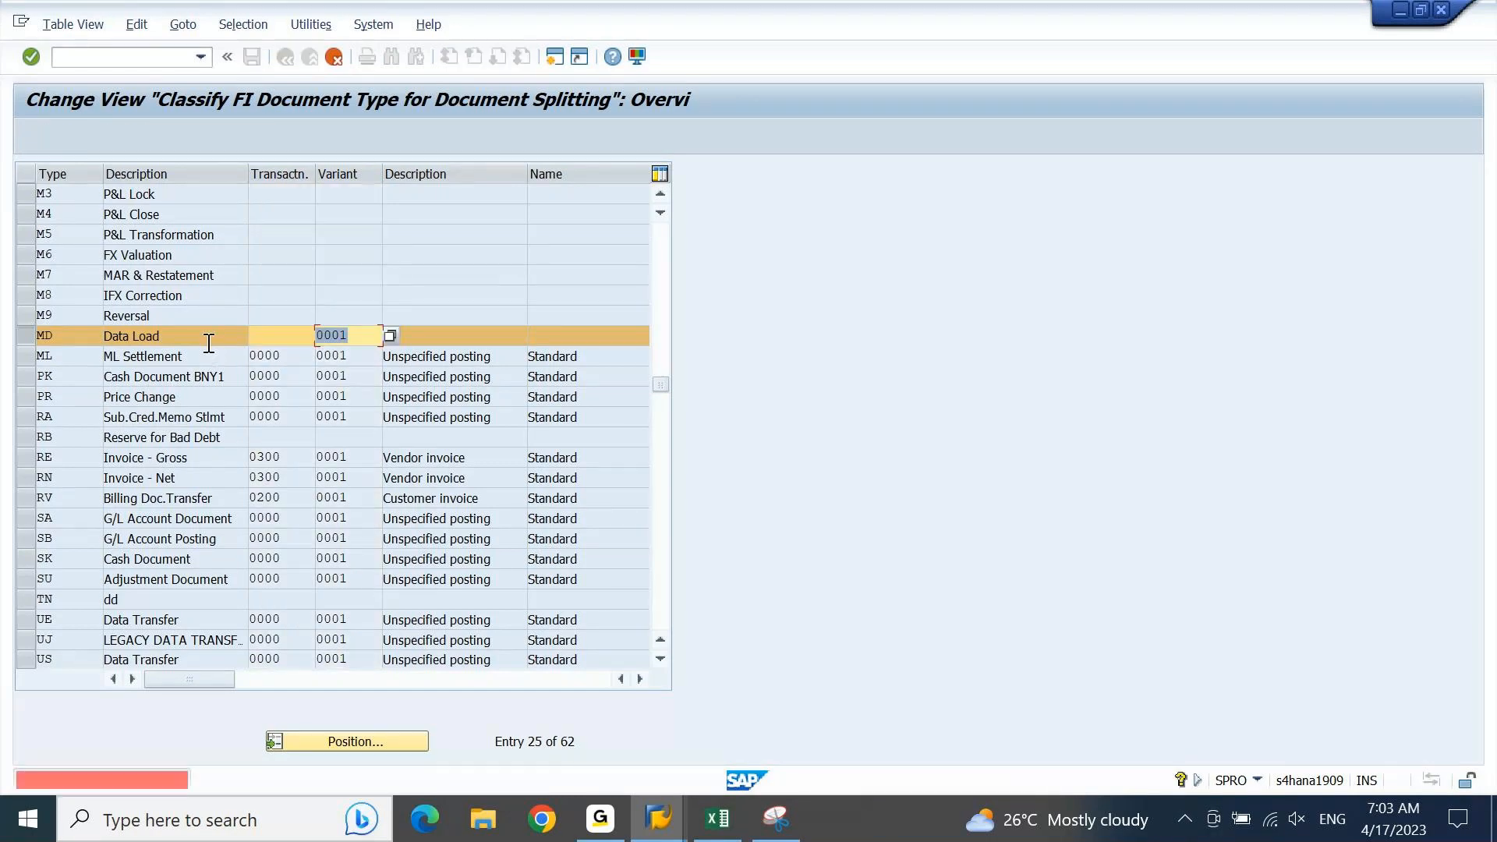
key("BackSpace")
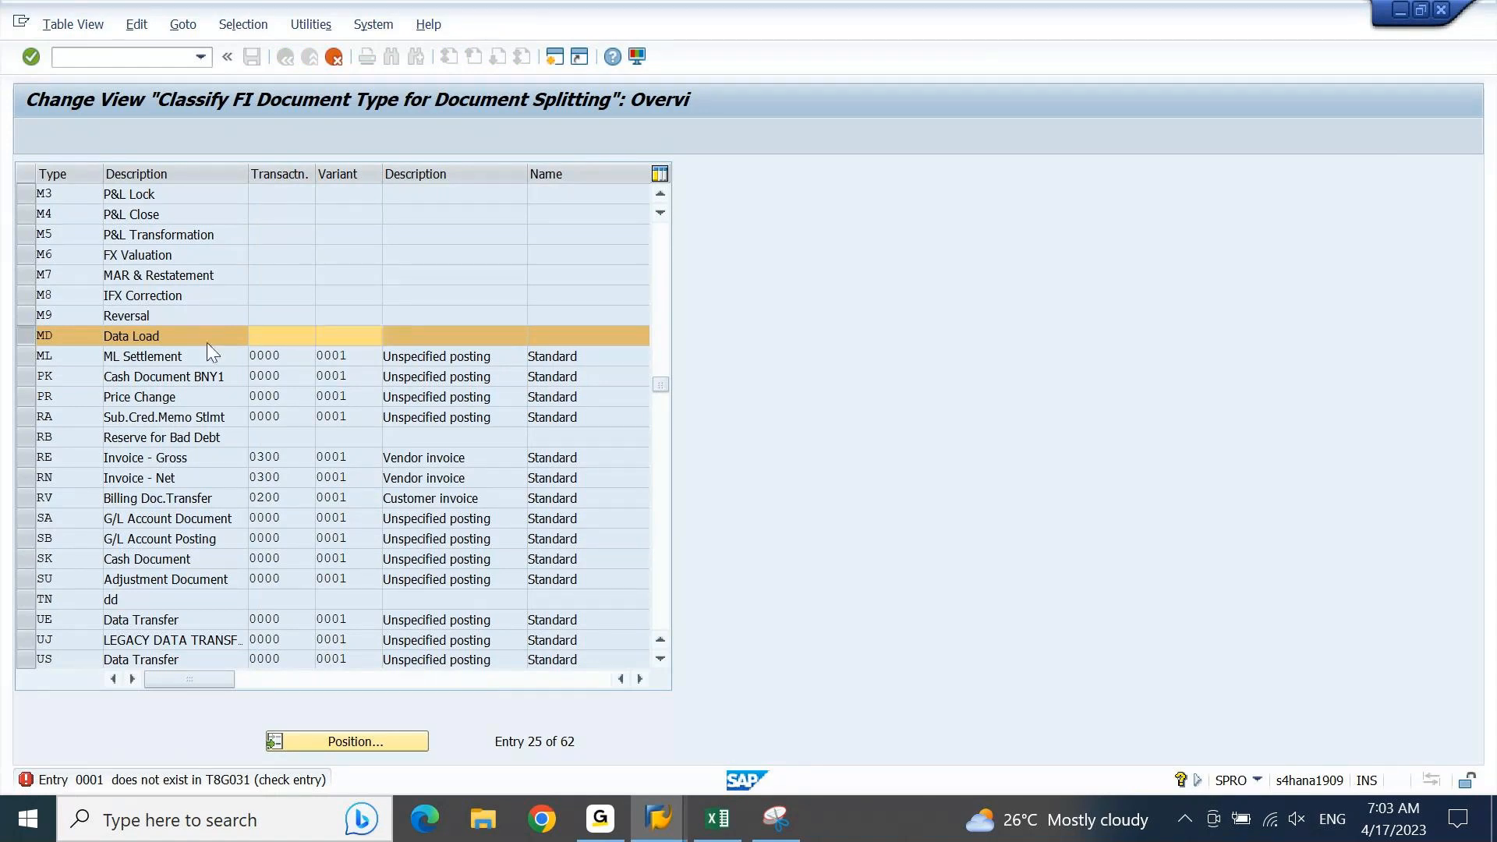
key("F3")
key("Tab")
key("Return")
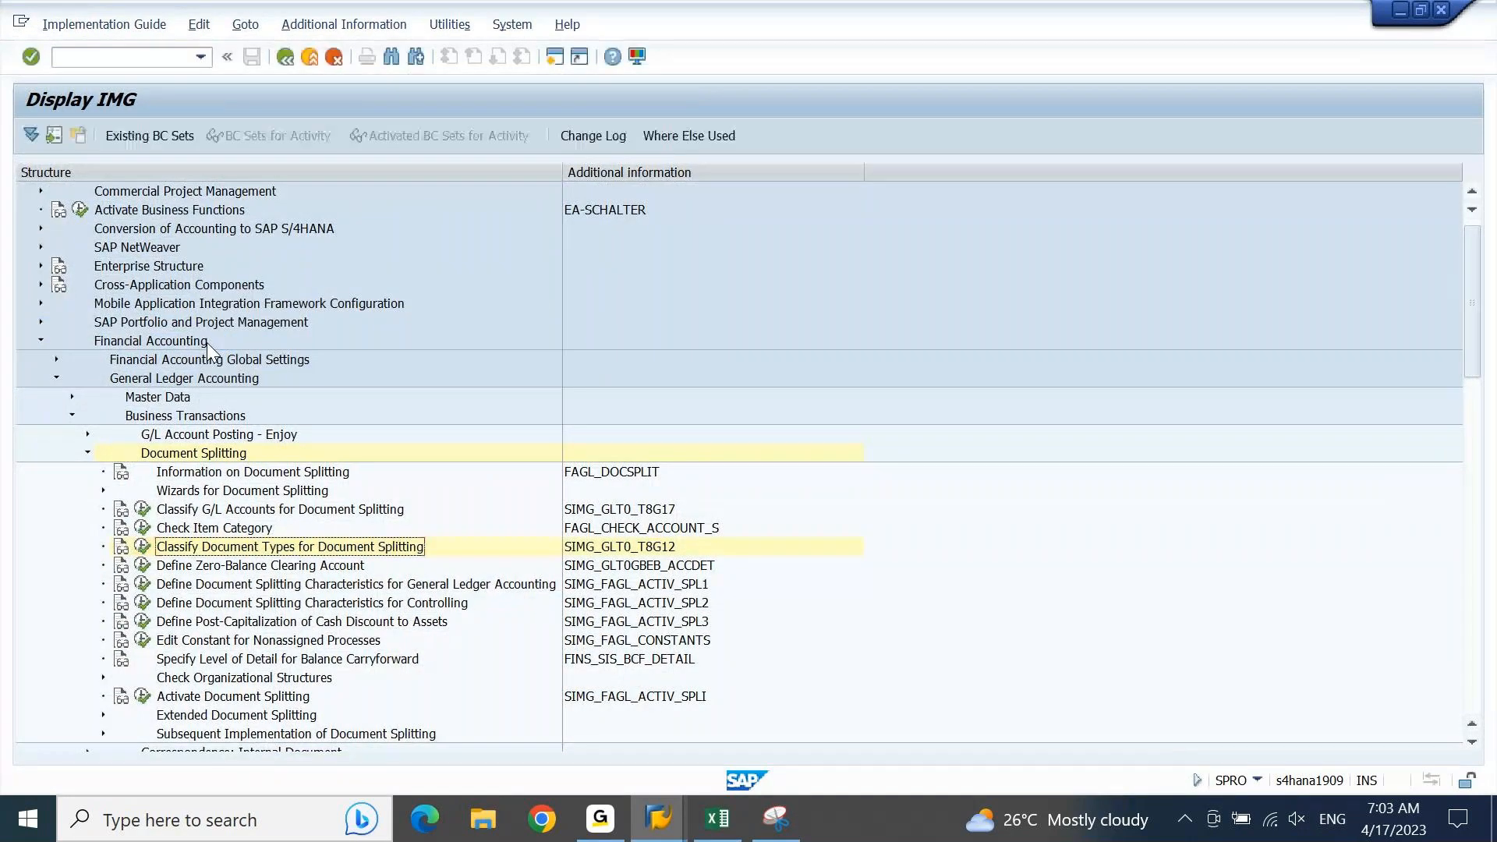
Step: Copy the activity name "Define Document Splitting Characteristics for General Ledger Accounting" from the IMG into cell A1665 of the Excel sheet
key("Down")
key("Down")
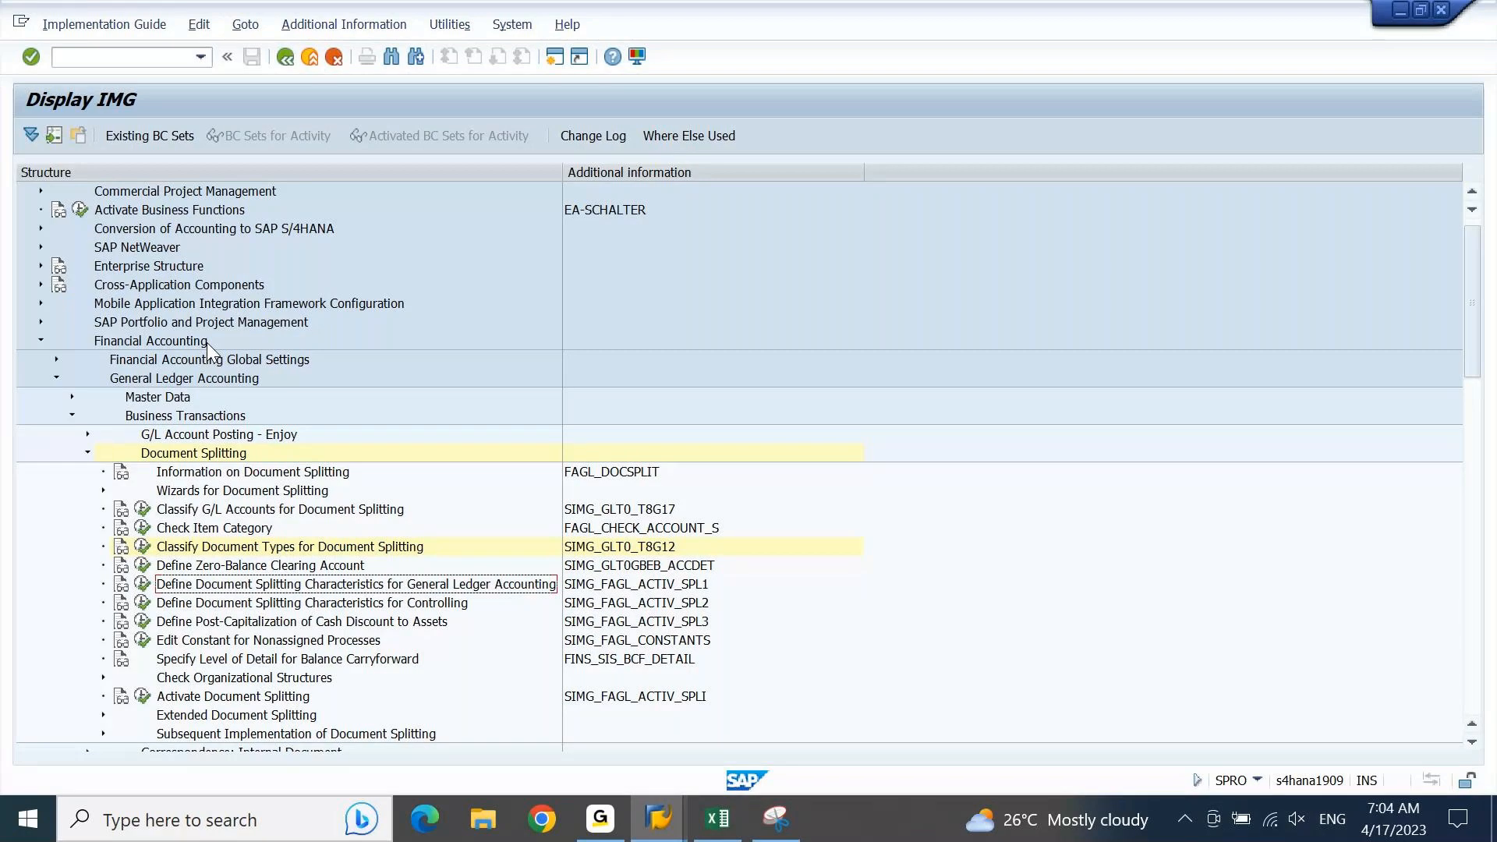
key("alt+Tab")
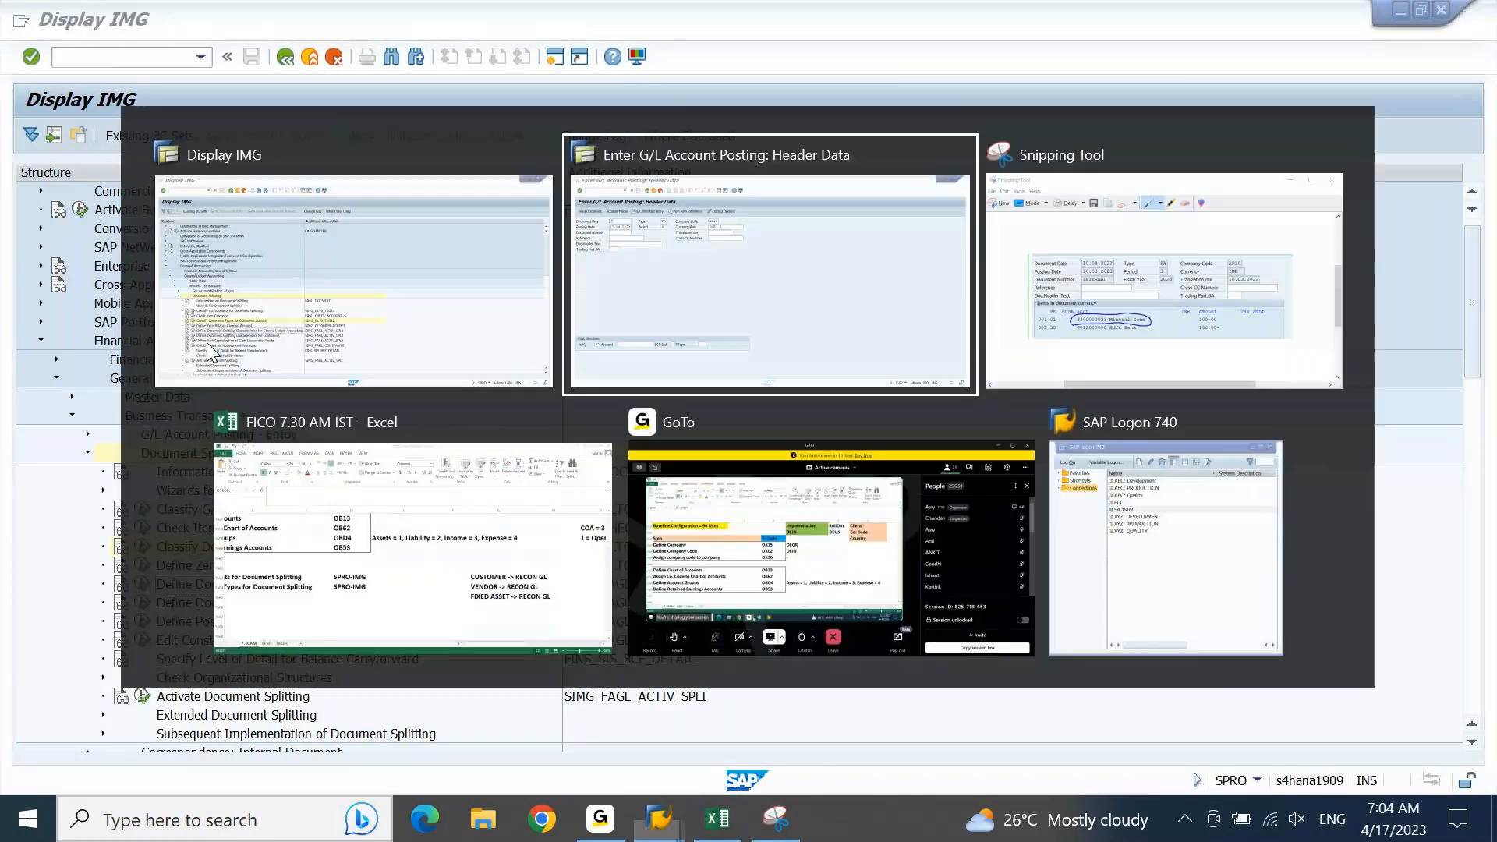
key("alt+Tab")
key("alt+Tab")
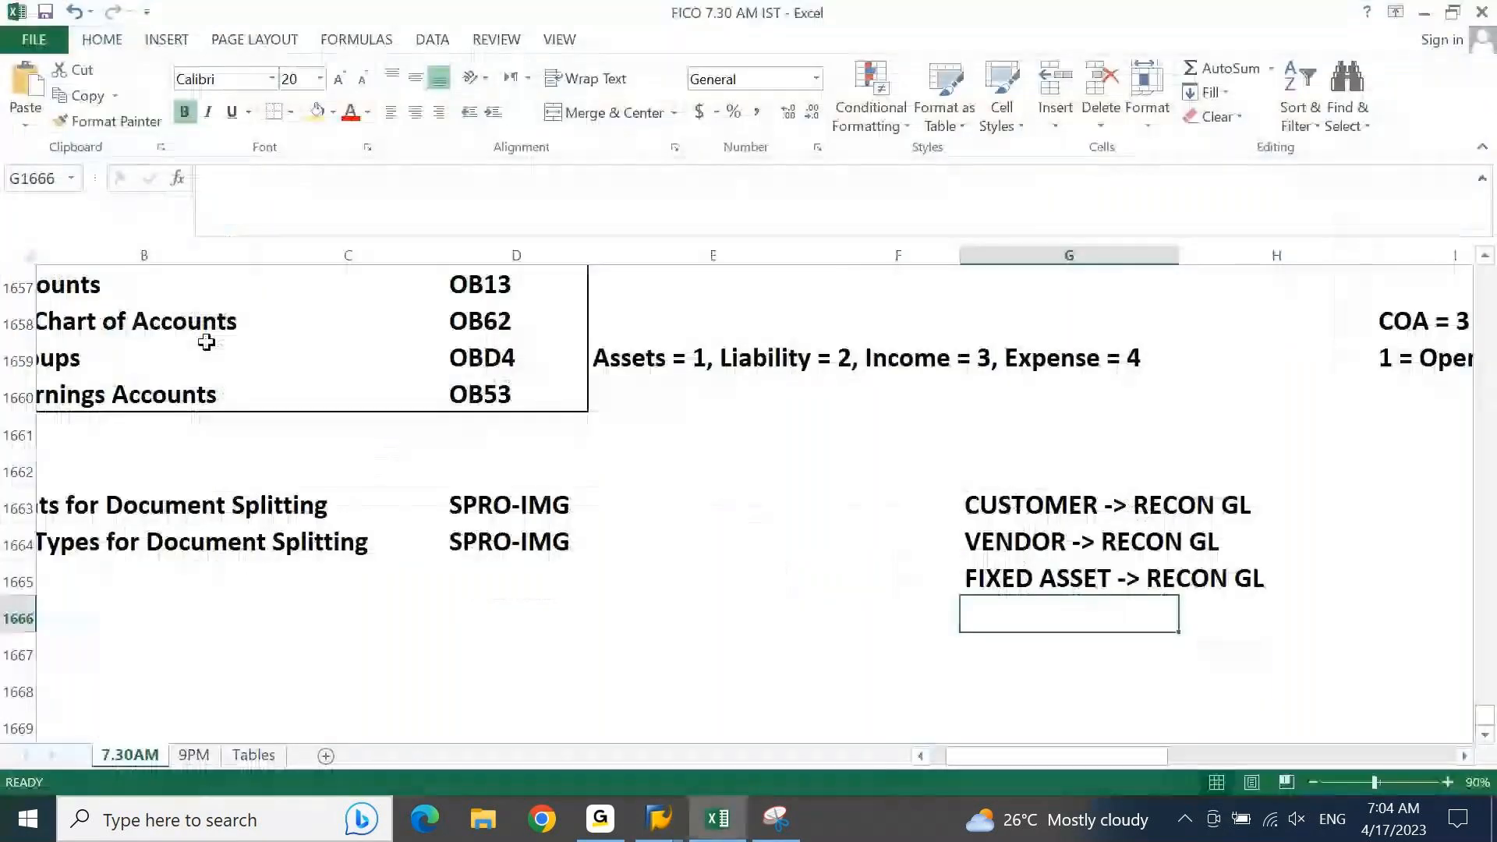
key("Home")
key("Up")
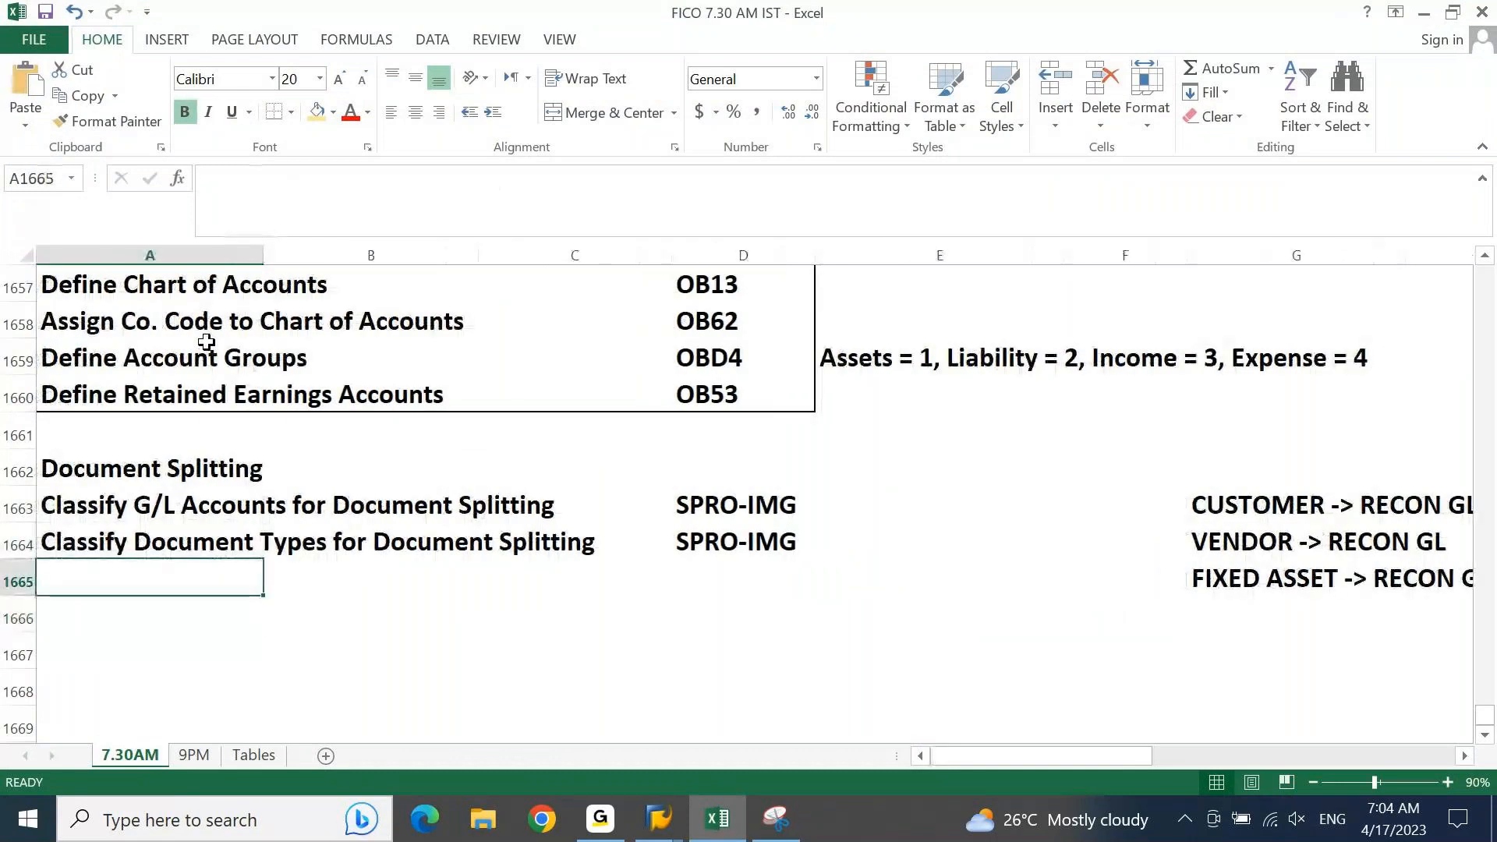
type("Define Document Splitting Characteristics for General Ledger Accounting")
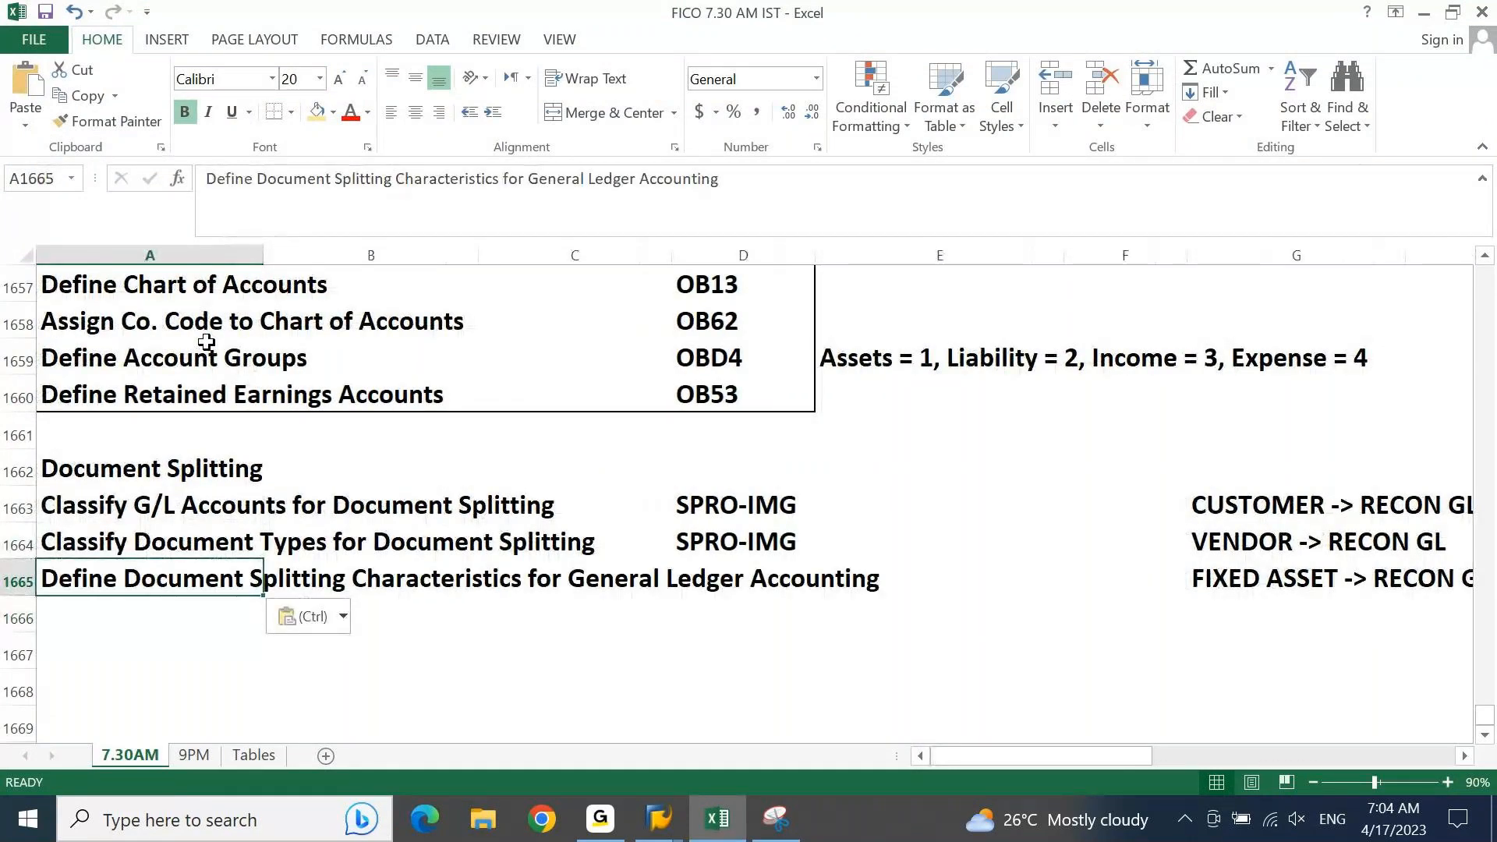
key("Escape")
Step: Back in the SAP IMG, open the General Ledger splitting characteristics and flag PRCTR Profit Center as Mandatory Field and Zero Balance
key("alt+Tab")
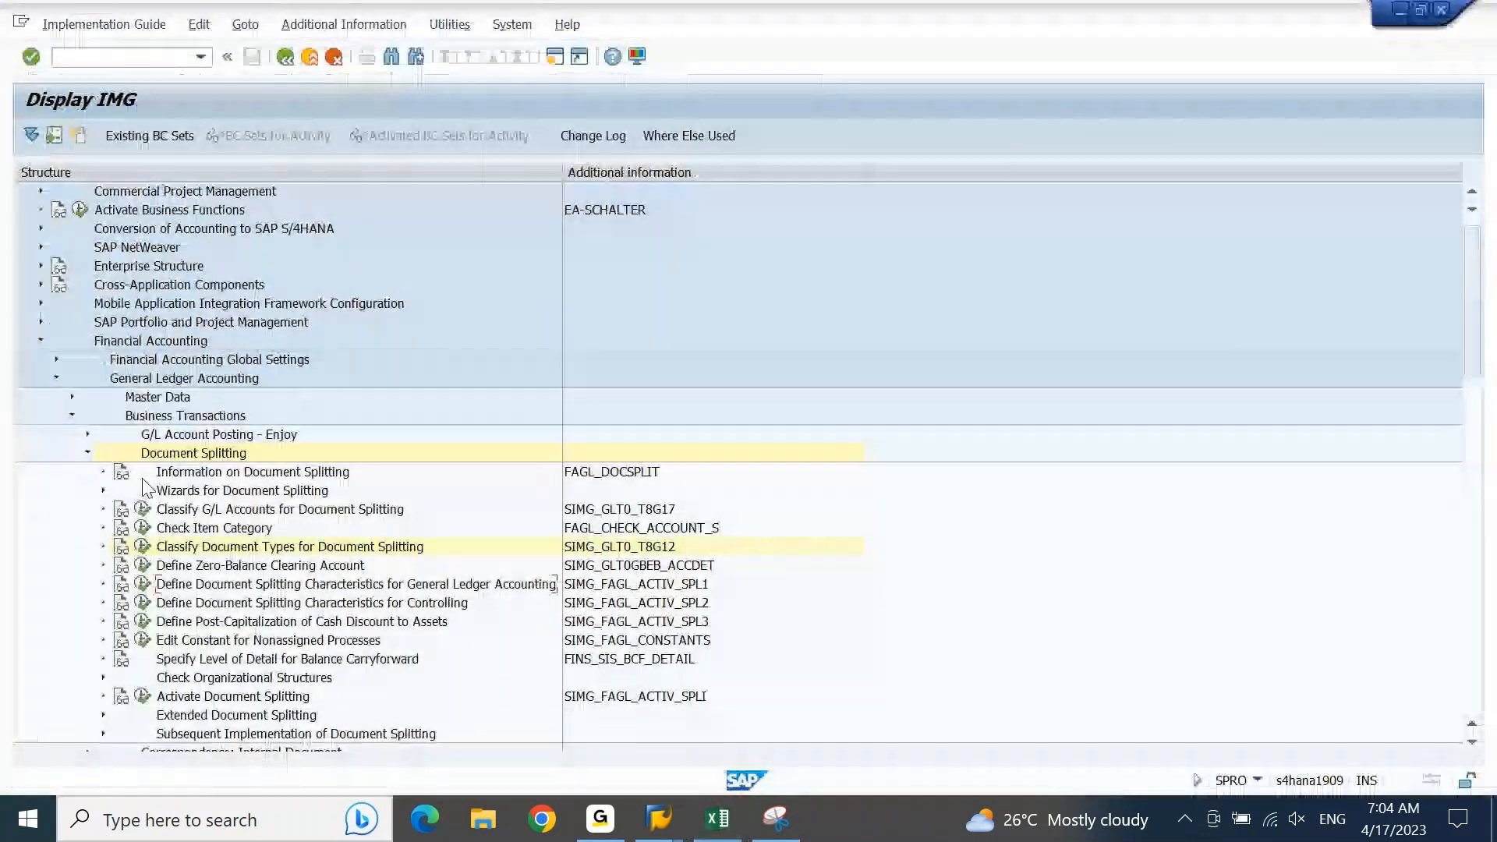
left_click(143, 585)
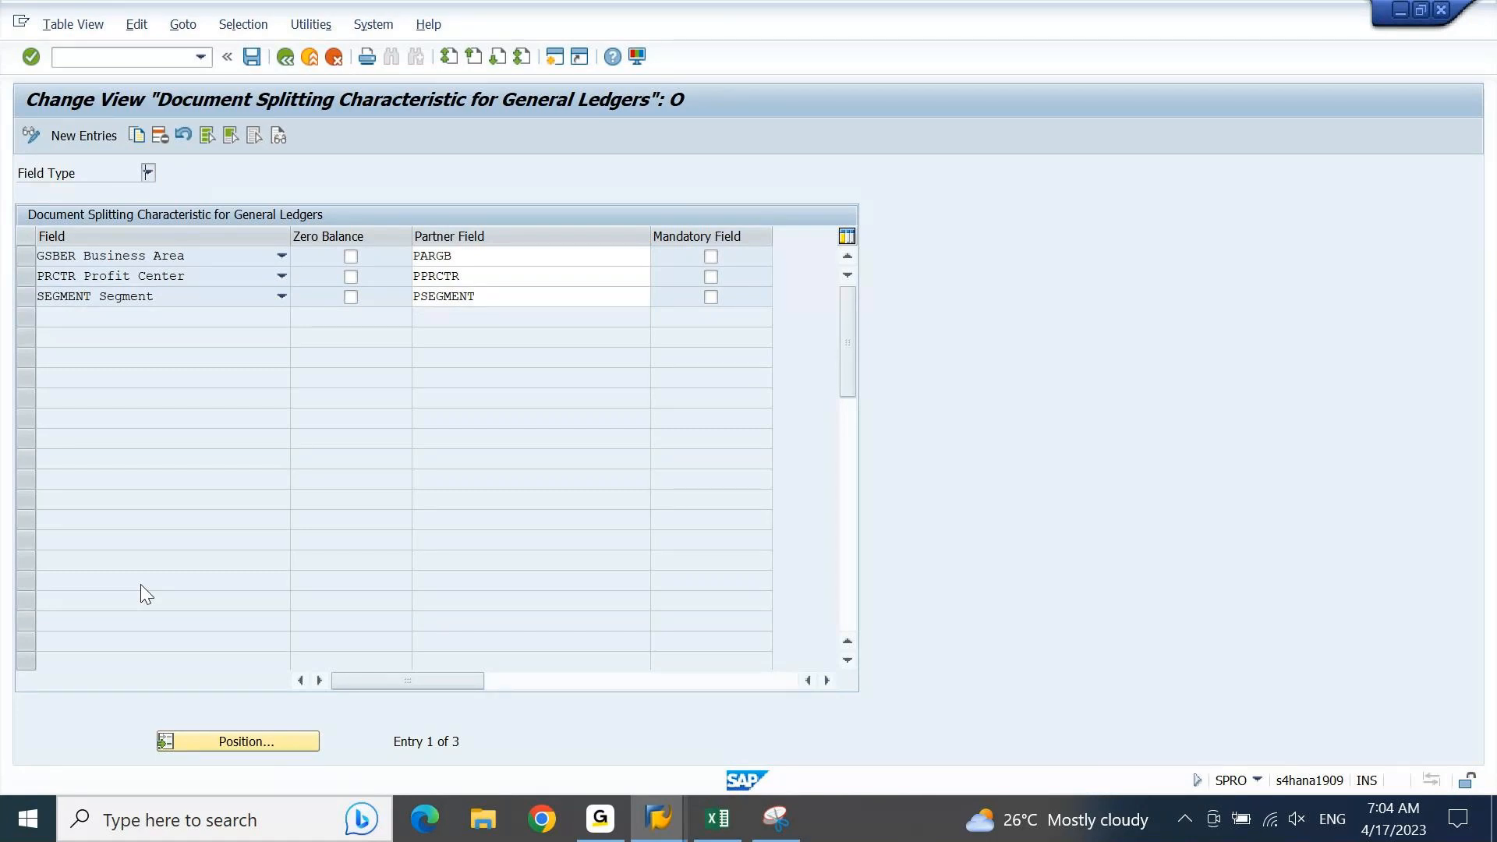
left_click(29, 256)
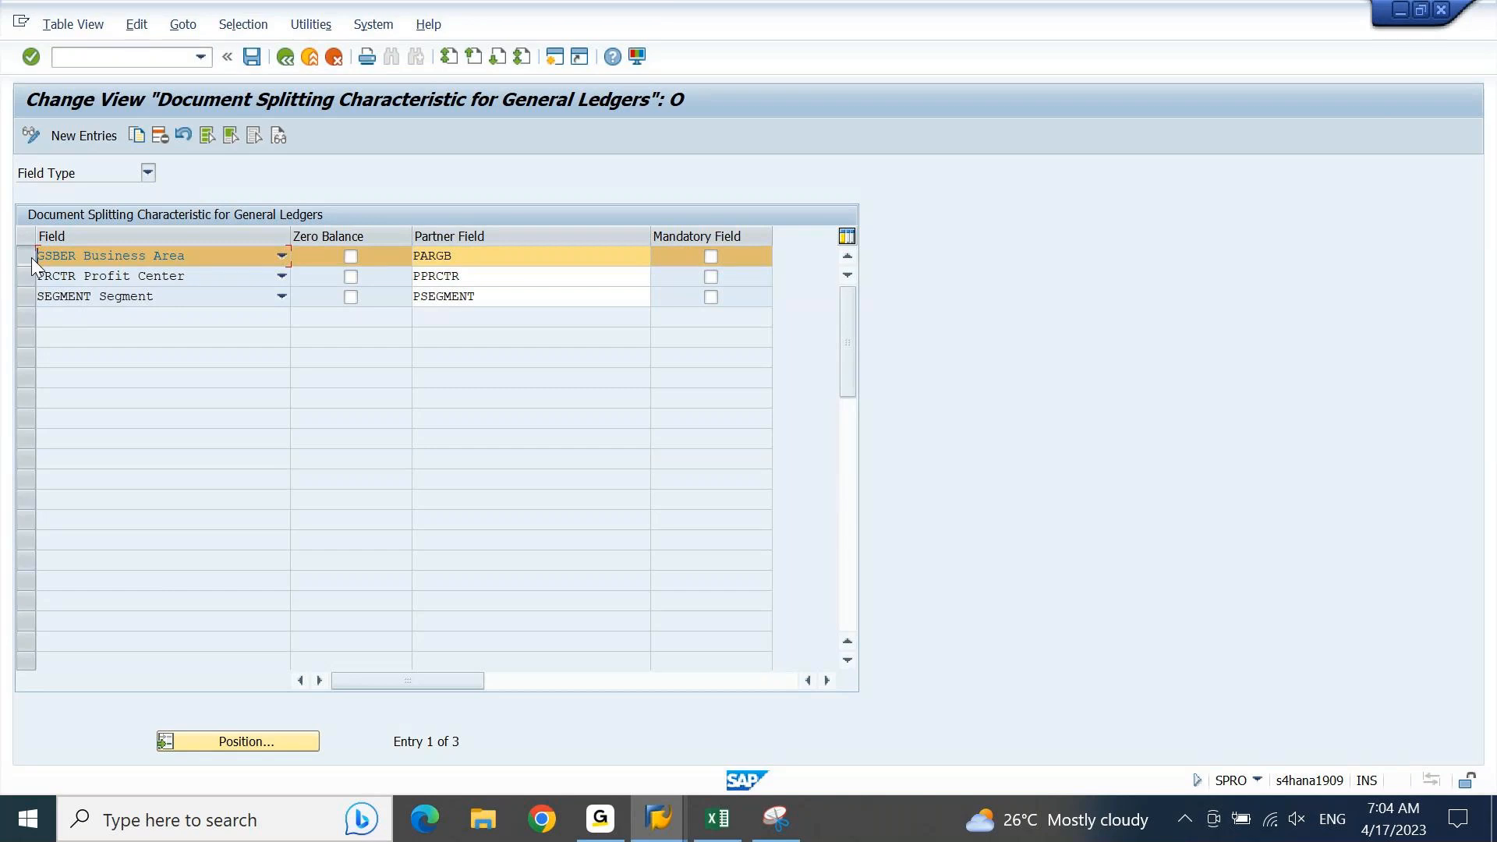
left_click(31, 257)
left_click(30, 300)
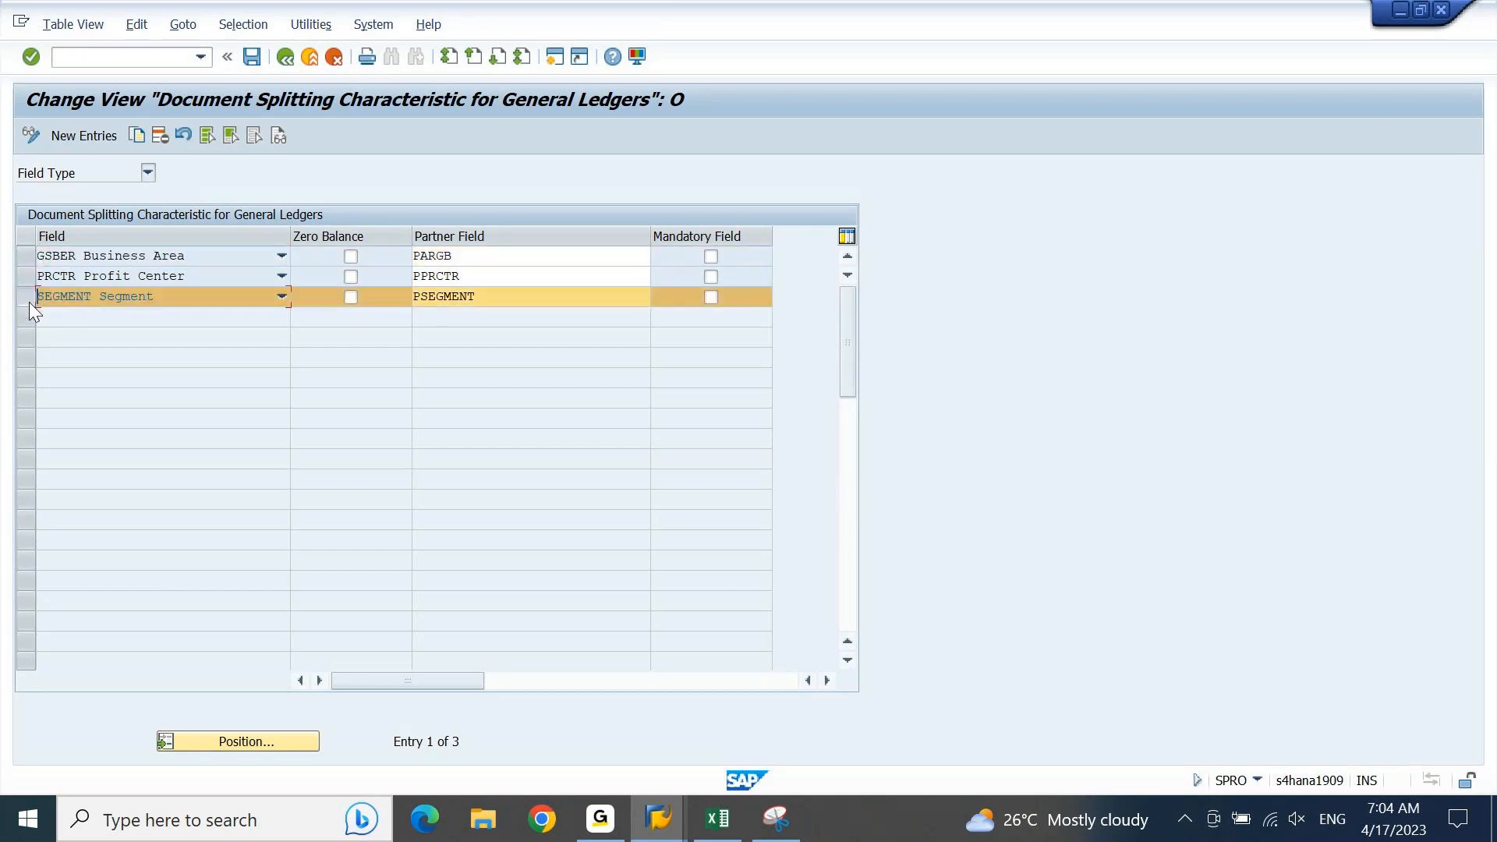
left_click(30, 279)
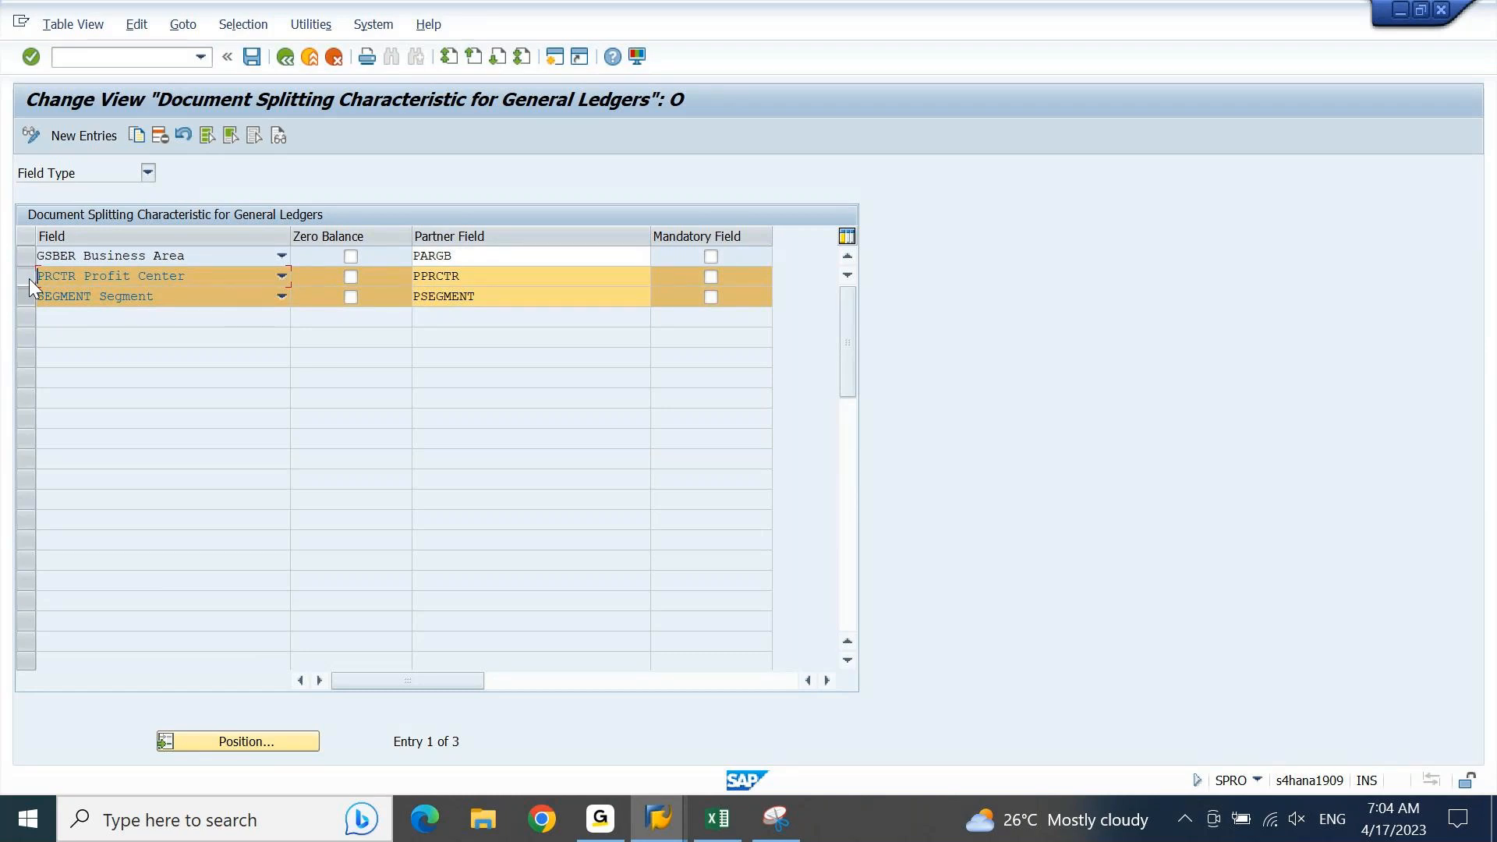
left_click(713, 278)
left_click(350, 278)
Step: Save the splitting characteristics to the DELL BASELINE FICO CONFIGURATION customizing request, confirming the changes, and return to the IMG structure
key("F3")
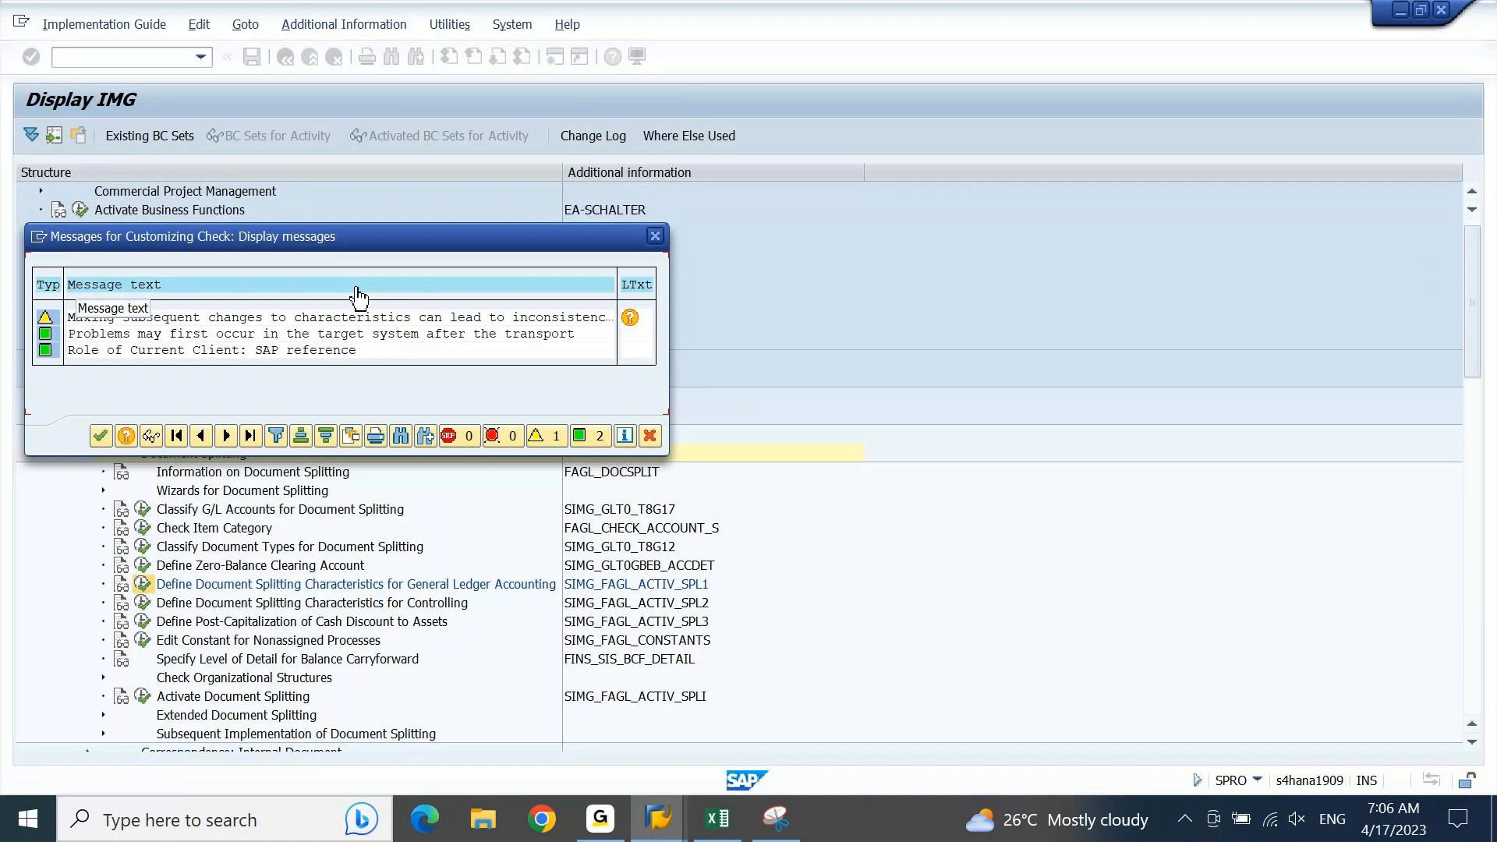
left_click(100, 436)
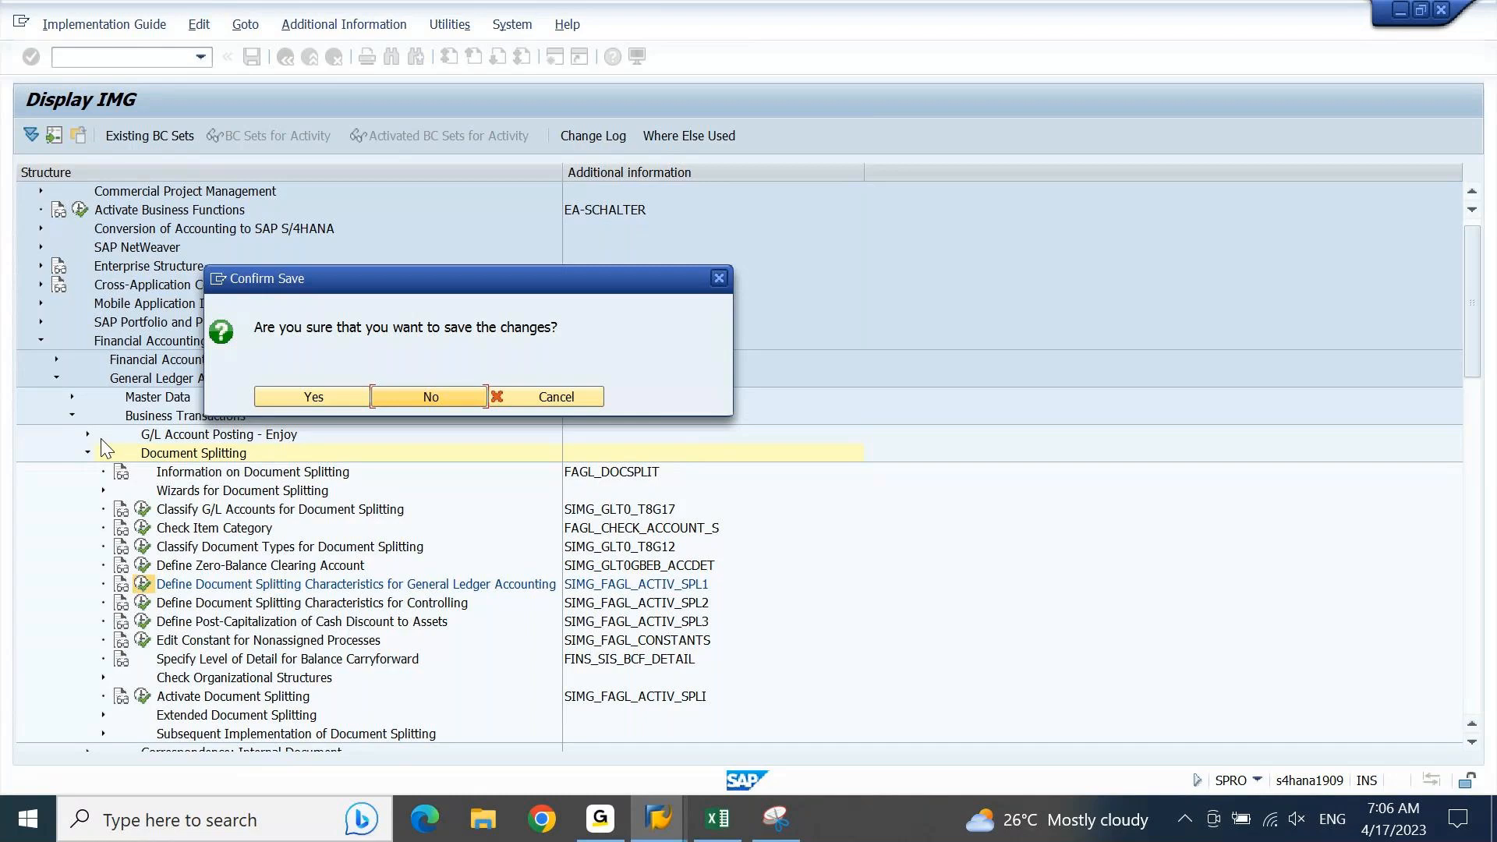
key("Left")
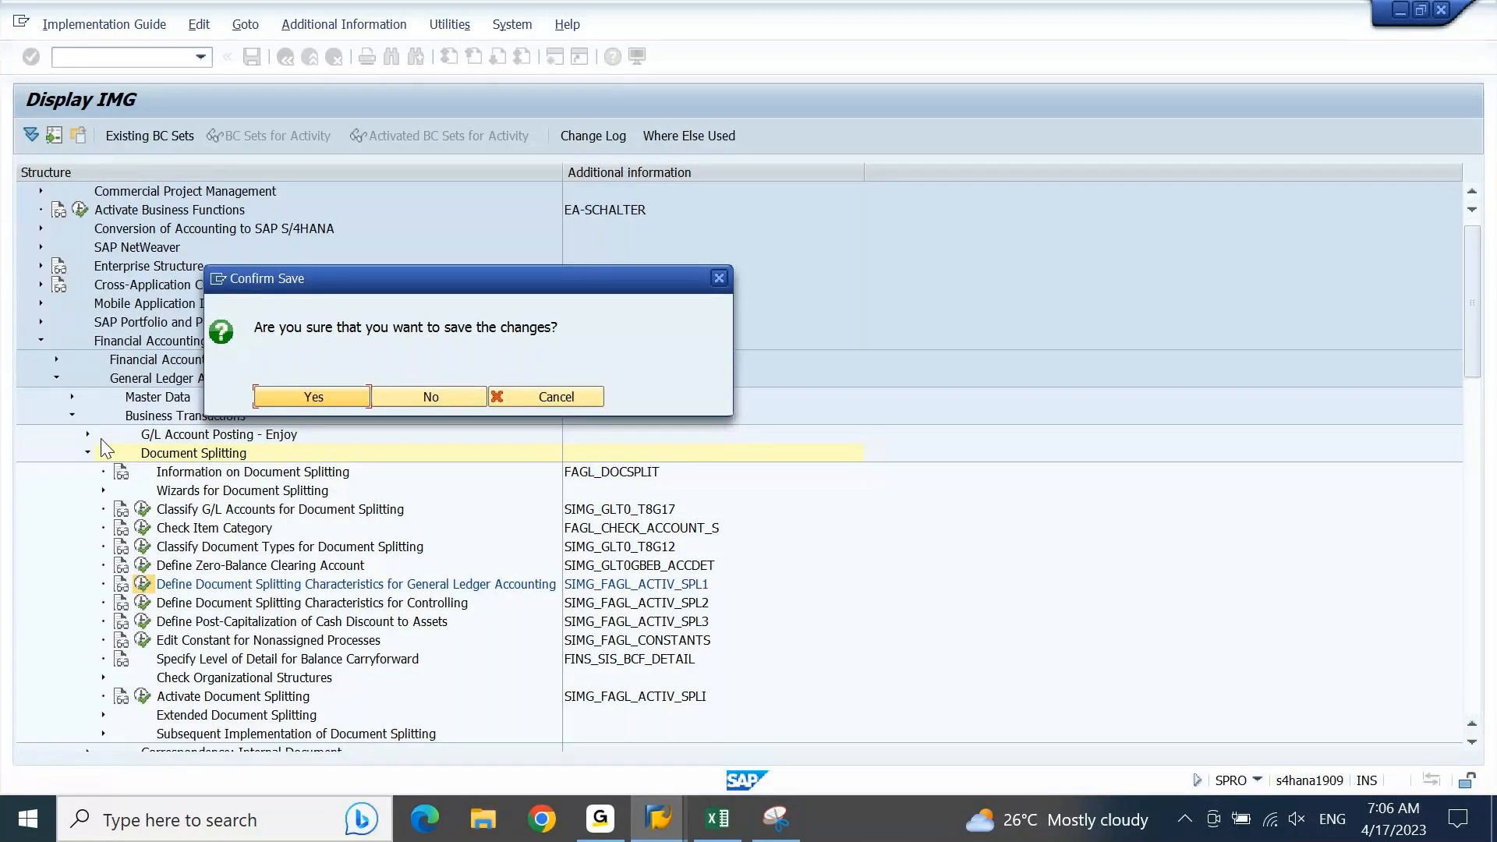
key("Return")
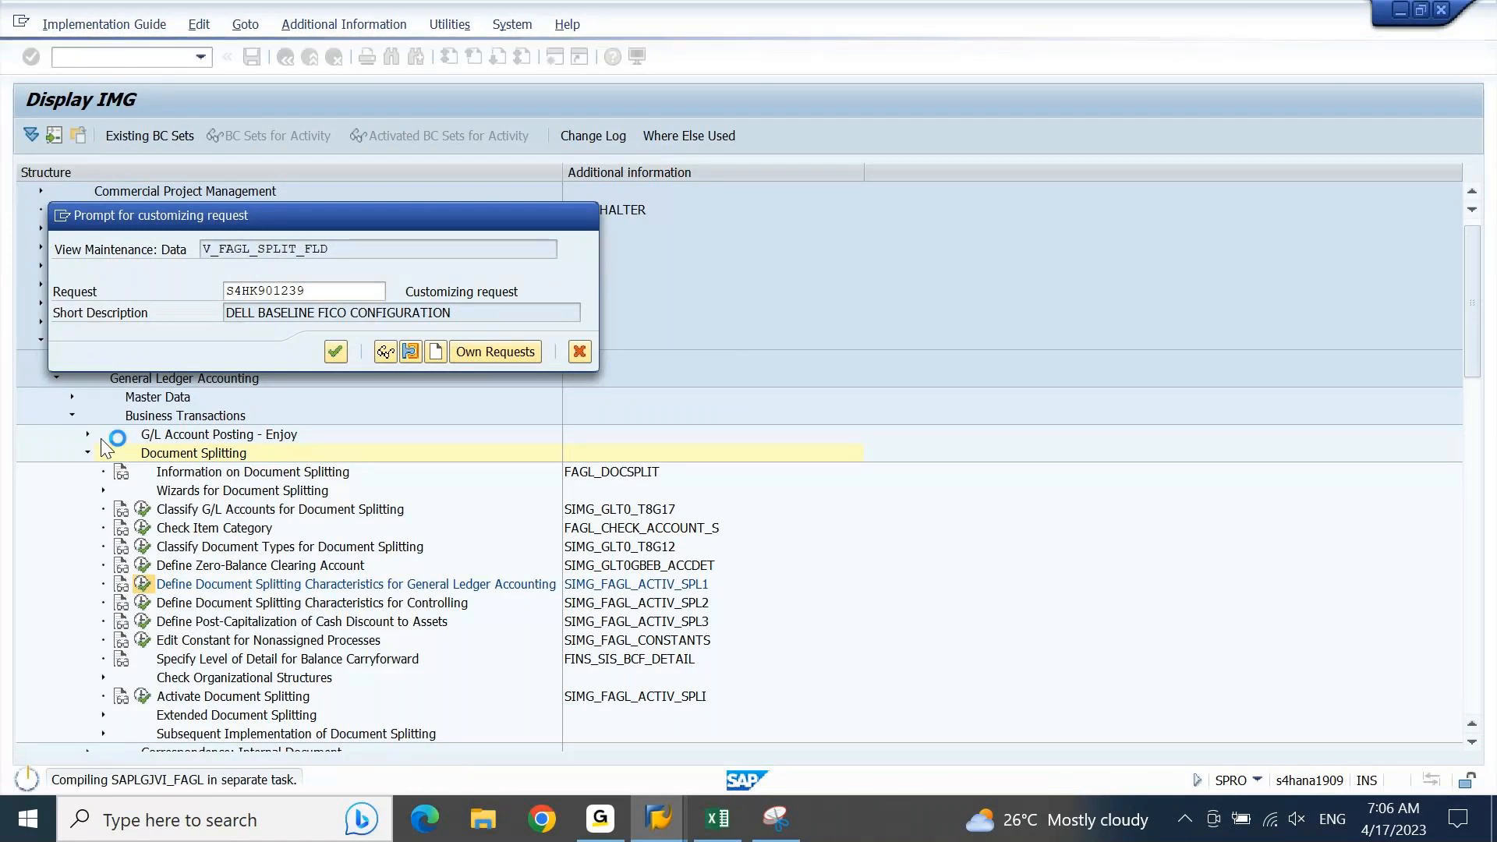
key("Return")
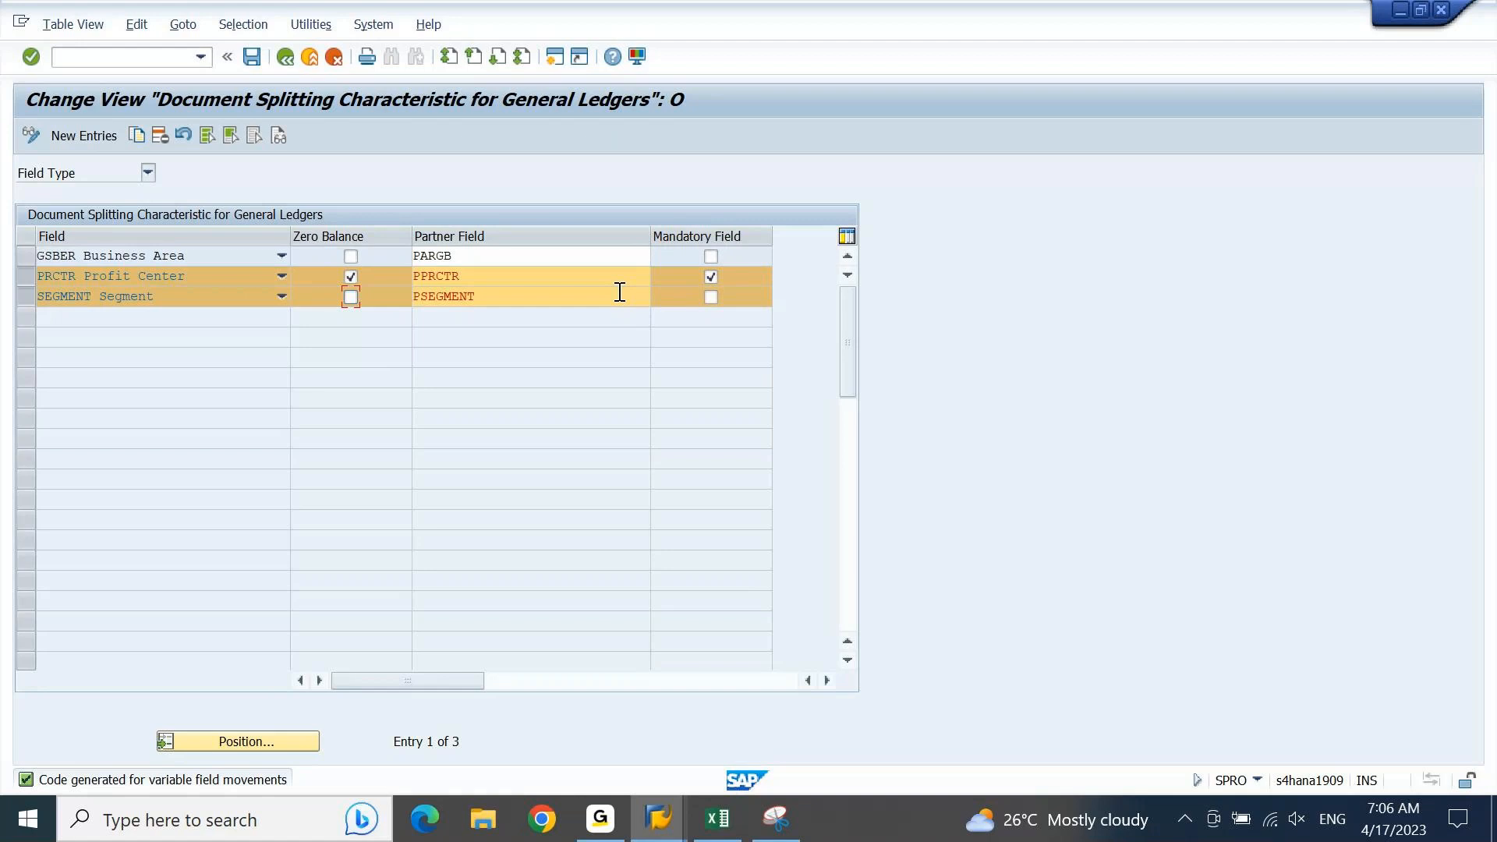
left_click(289, 59)
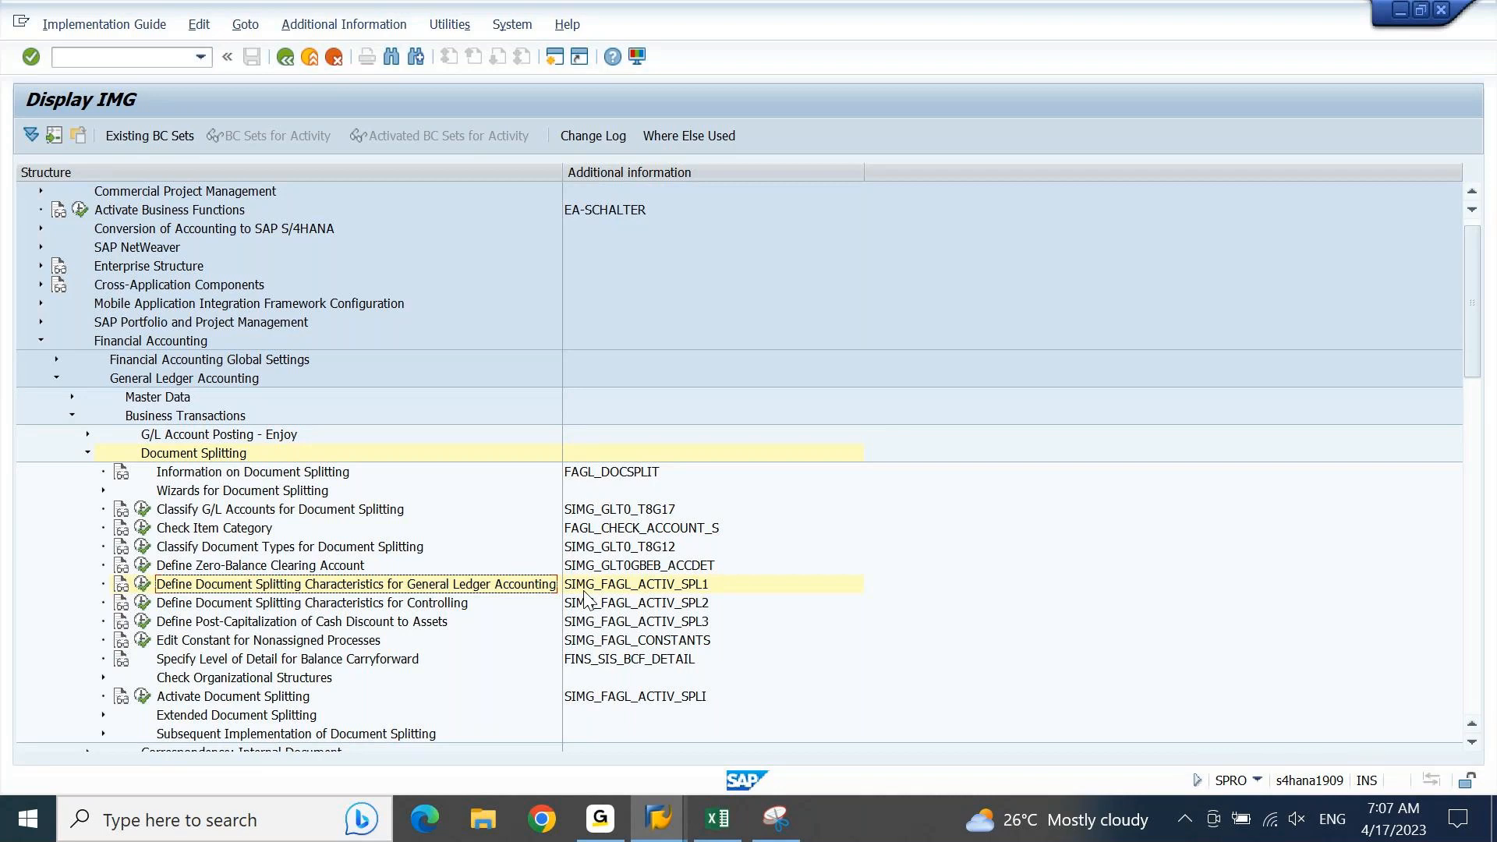
Step: Copy the activity name "Define Zero-Balance Clearing Account" from the IMG into cell A1666 of the Excel sheet
key("Up")
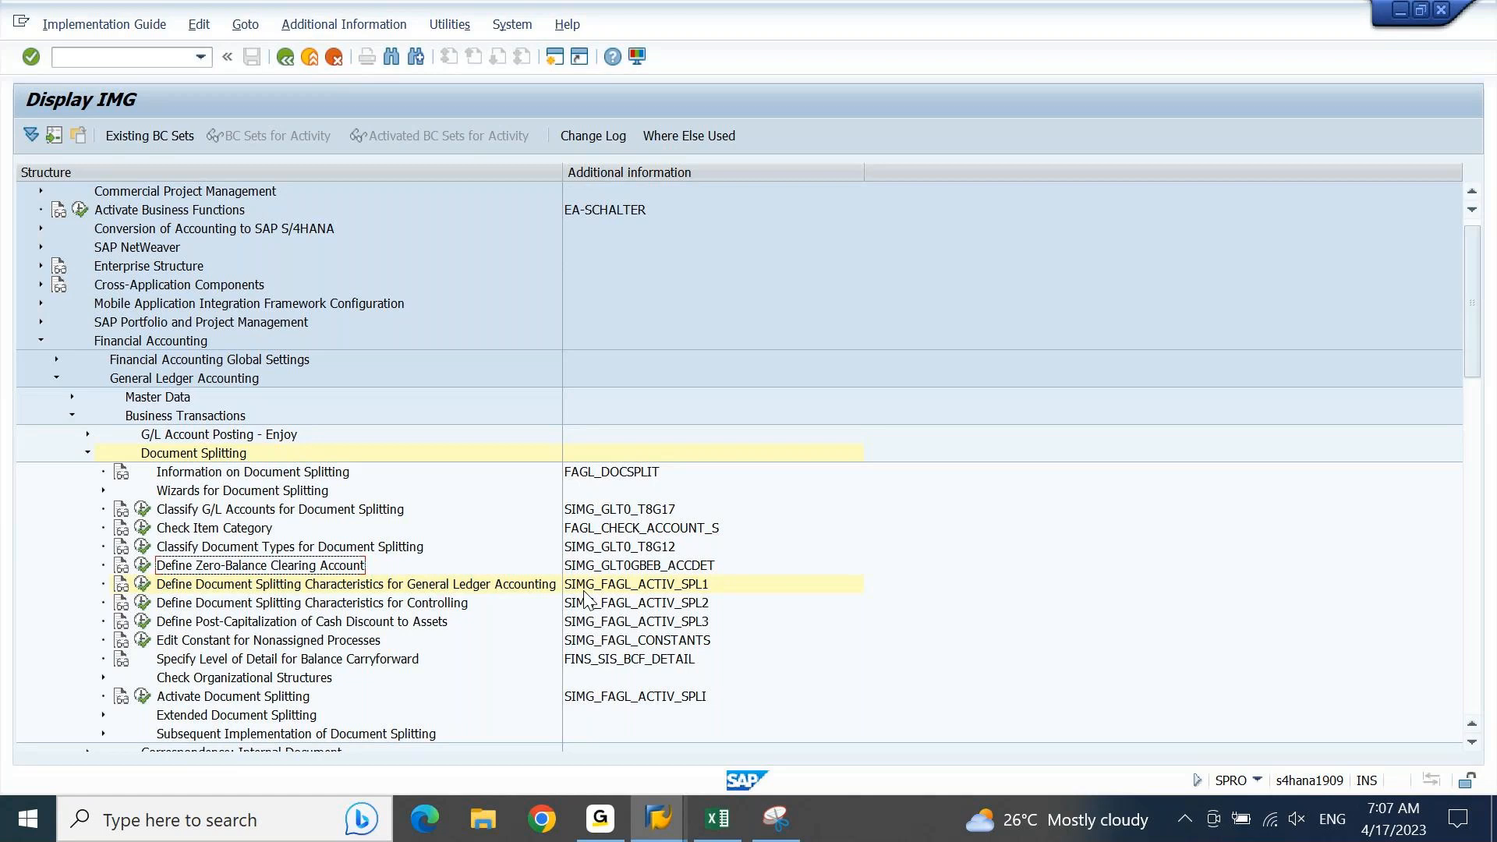
left_click(716, 822)
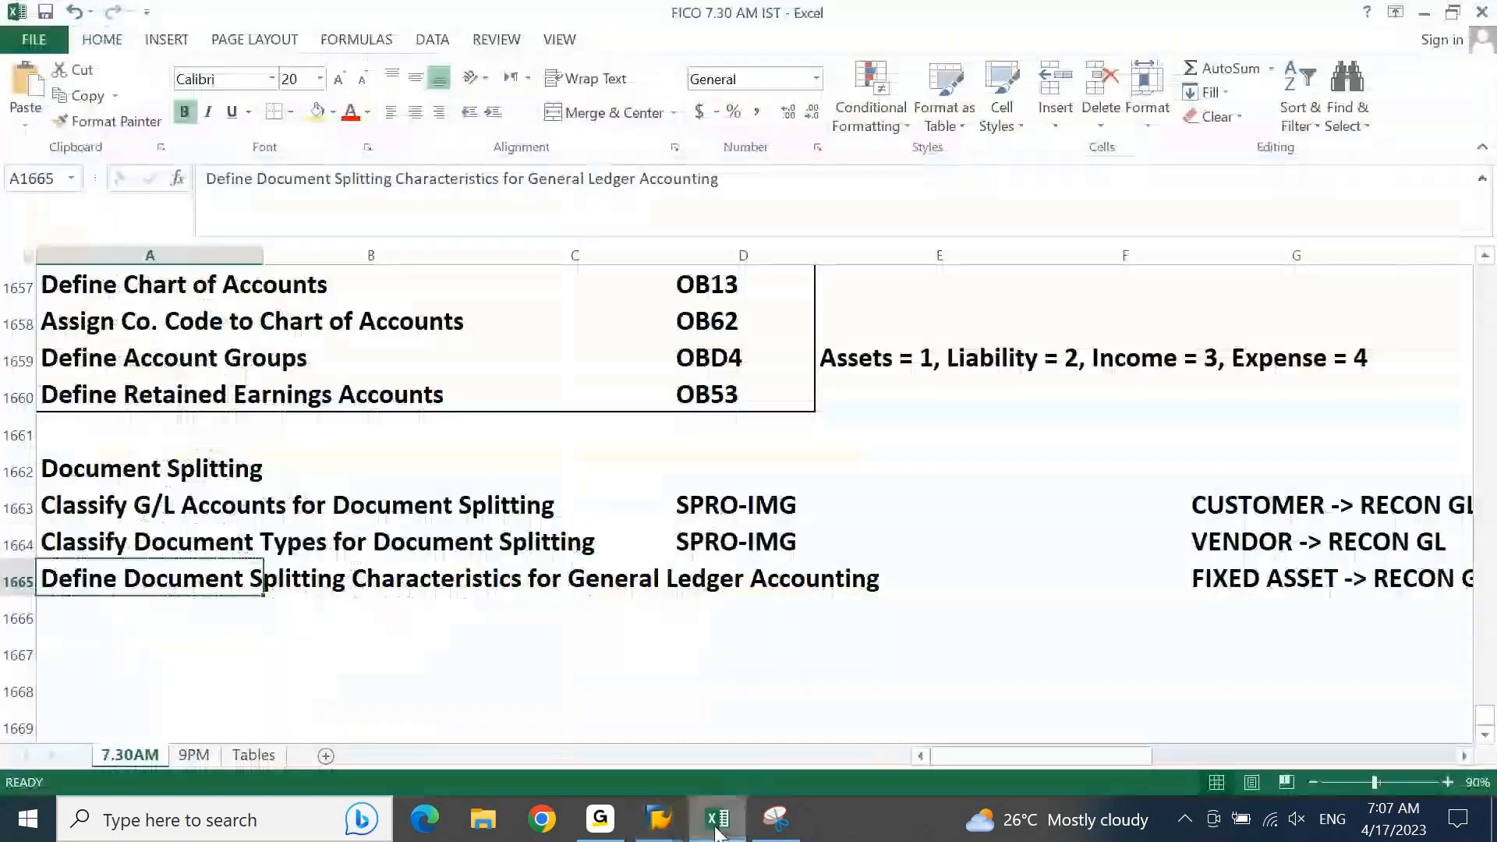
key("Down")
type("Define Zero-Balance Clearing Account")
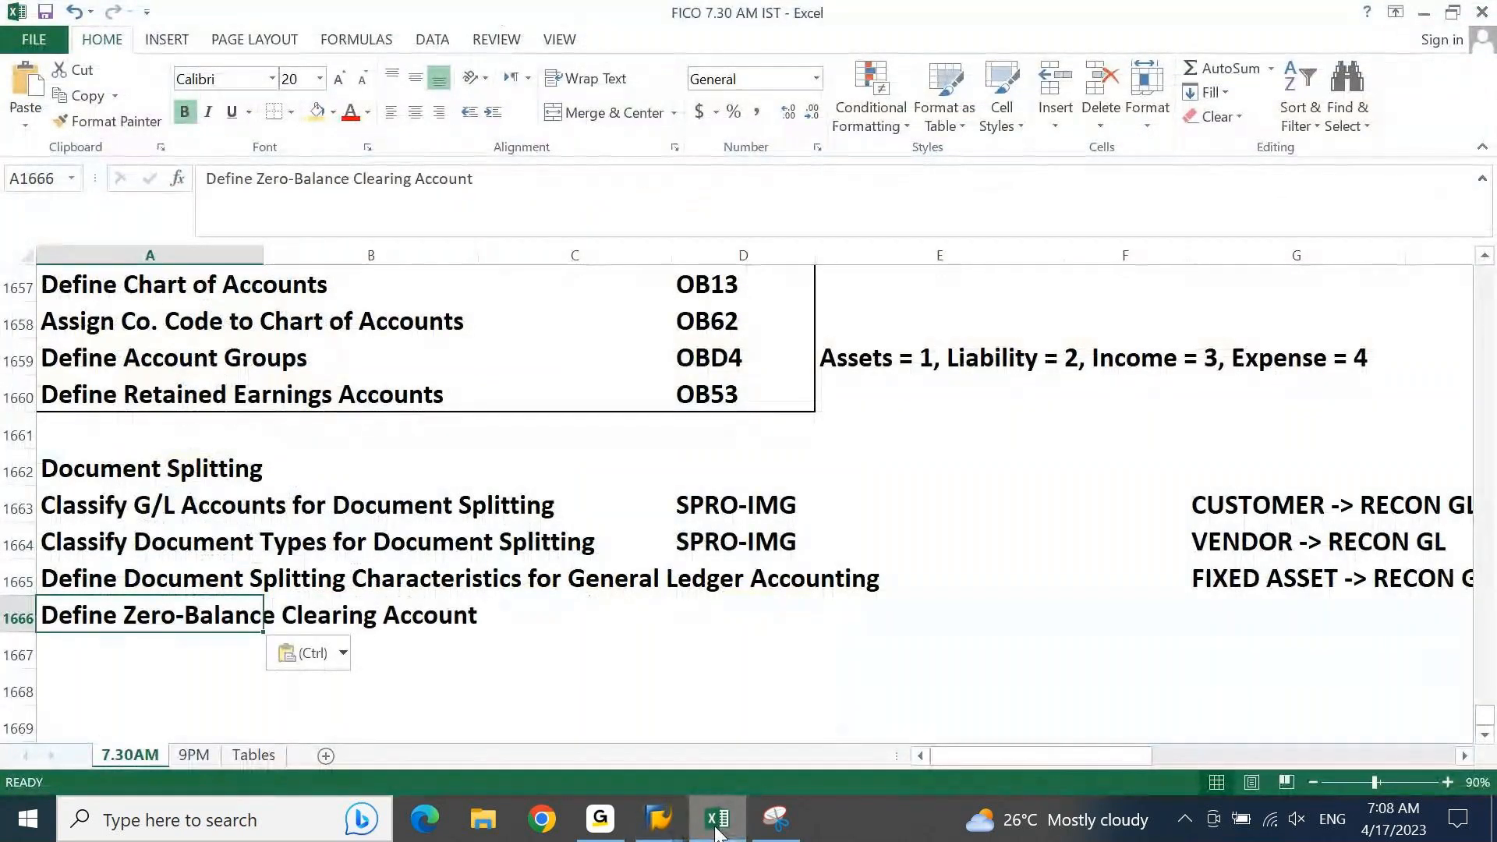
left_click(569, 575)
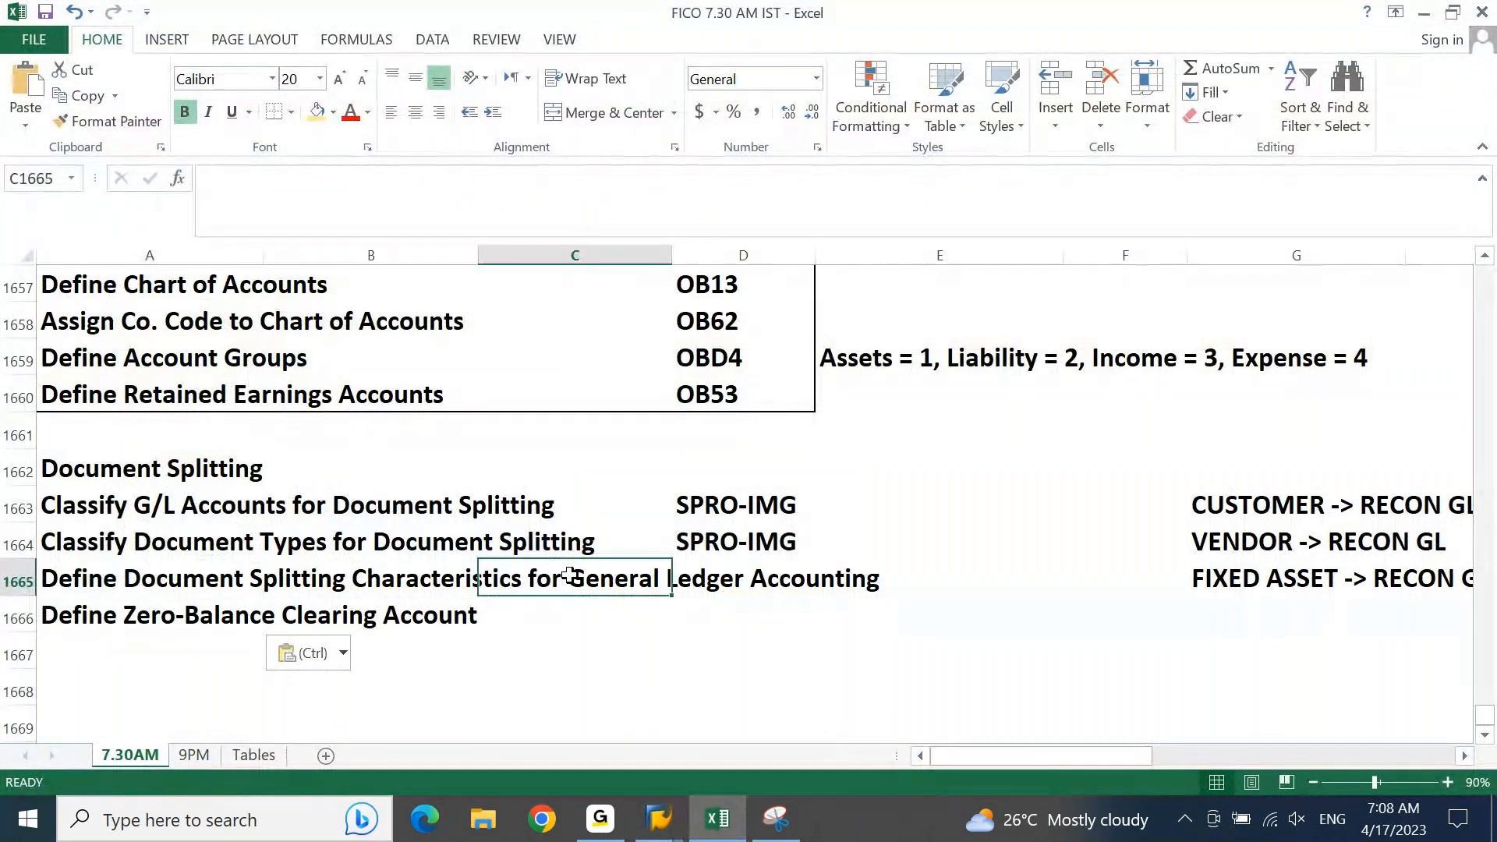
Step: Return to the SAP IMG, open Define Zero-Balance Clearing Account and display the accounts of account key 000 for chart of accounts DEGR
left_click(659, 820)
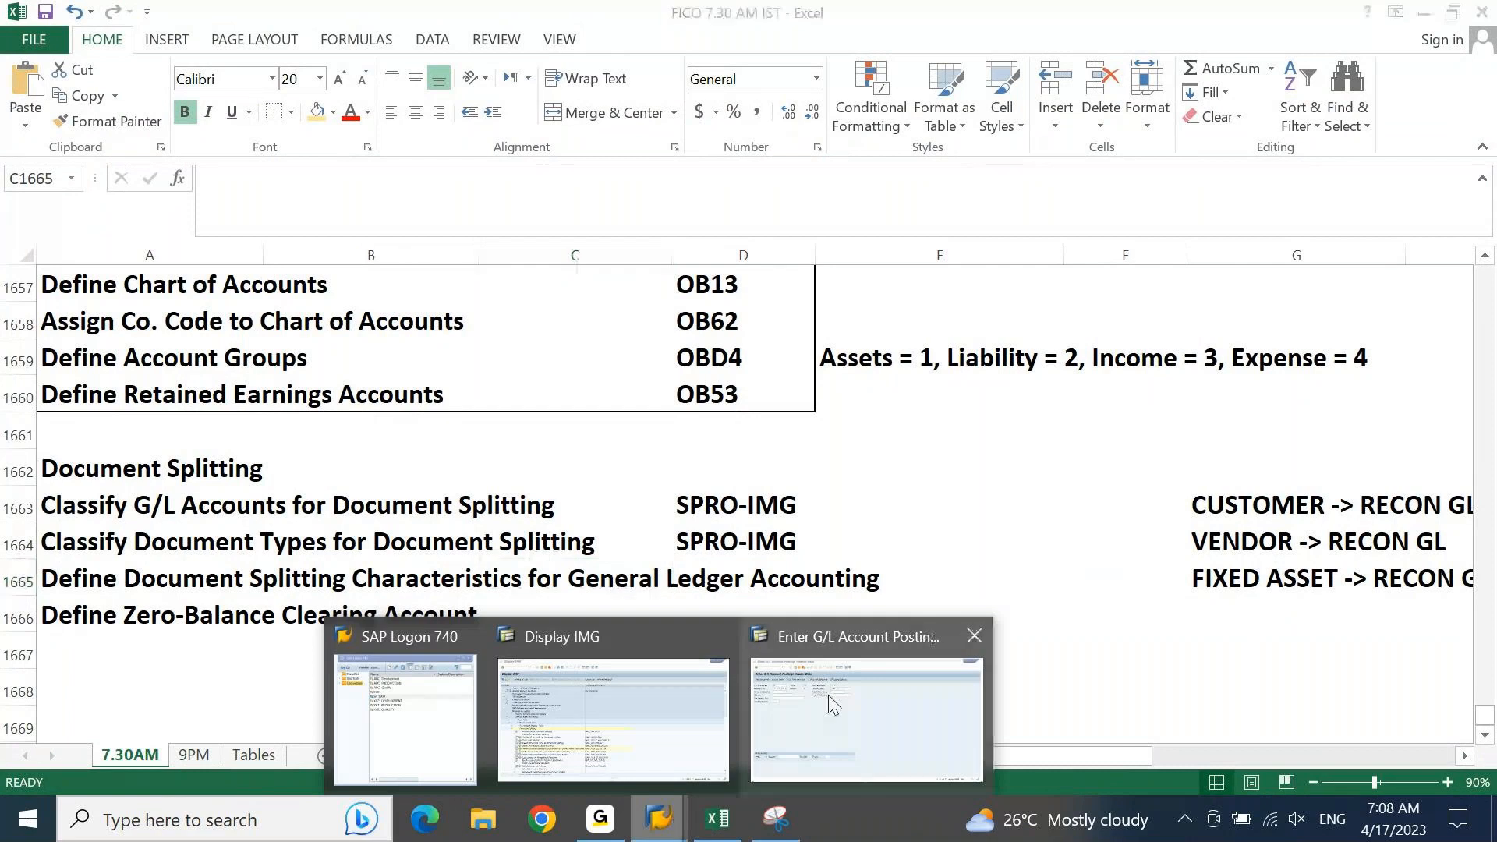
left_click(628, 708)
left_click(142, 571)
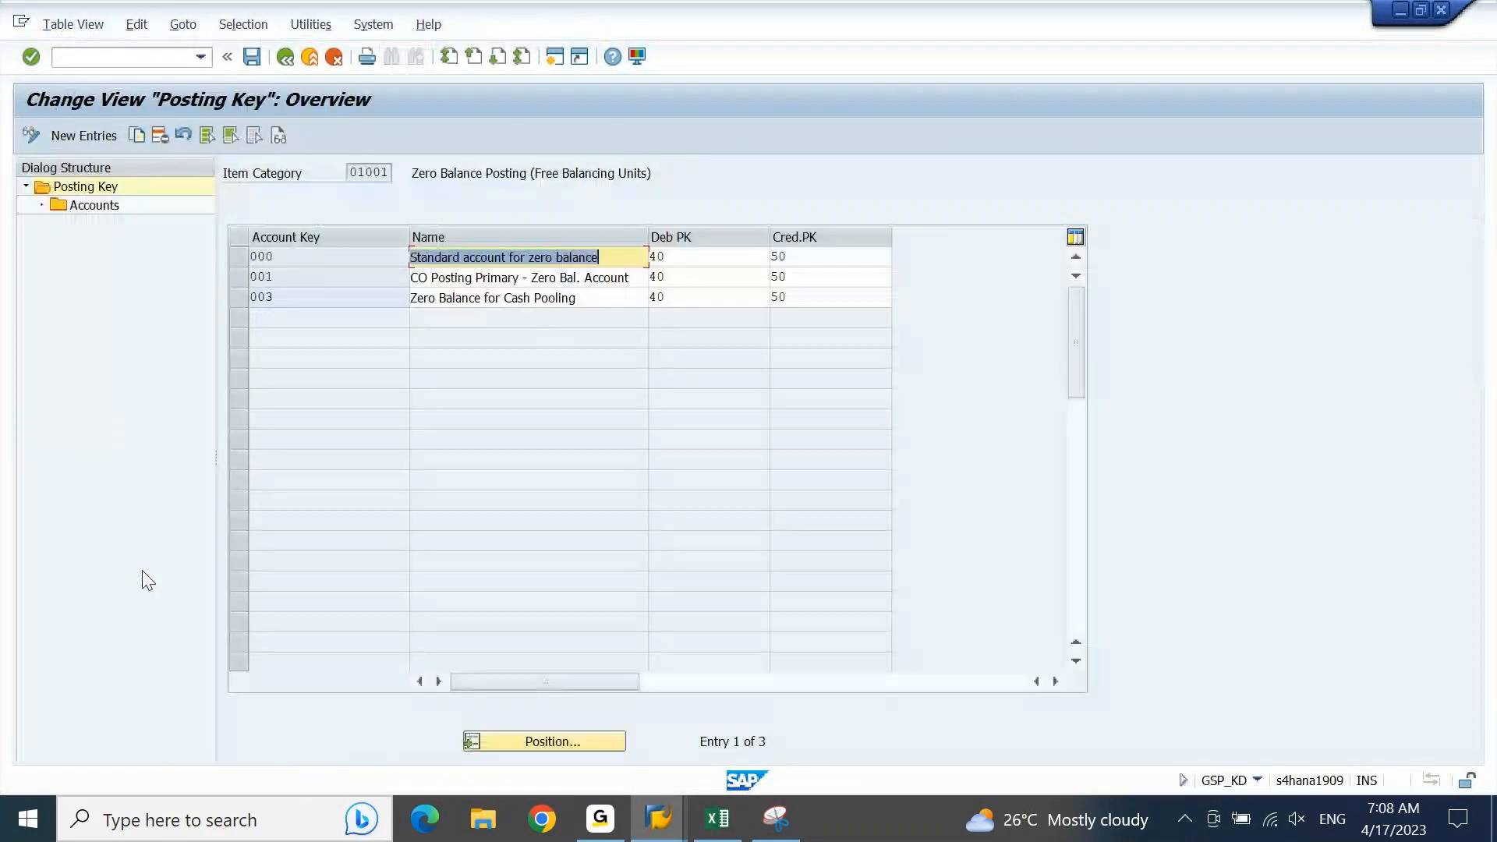
left_click(242, 256)
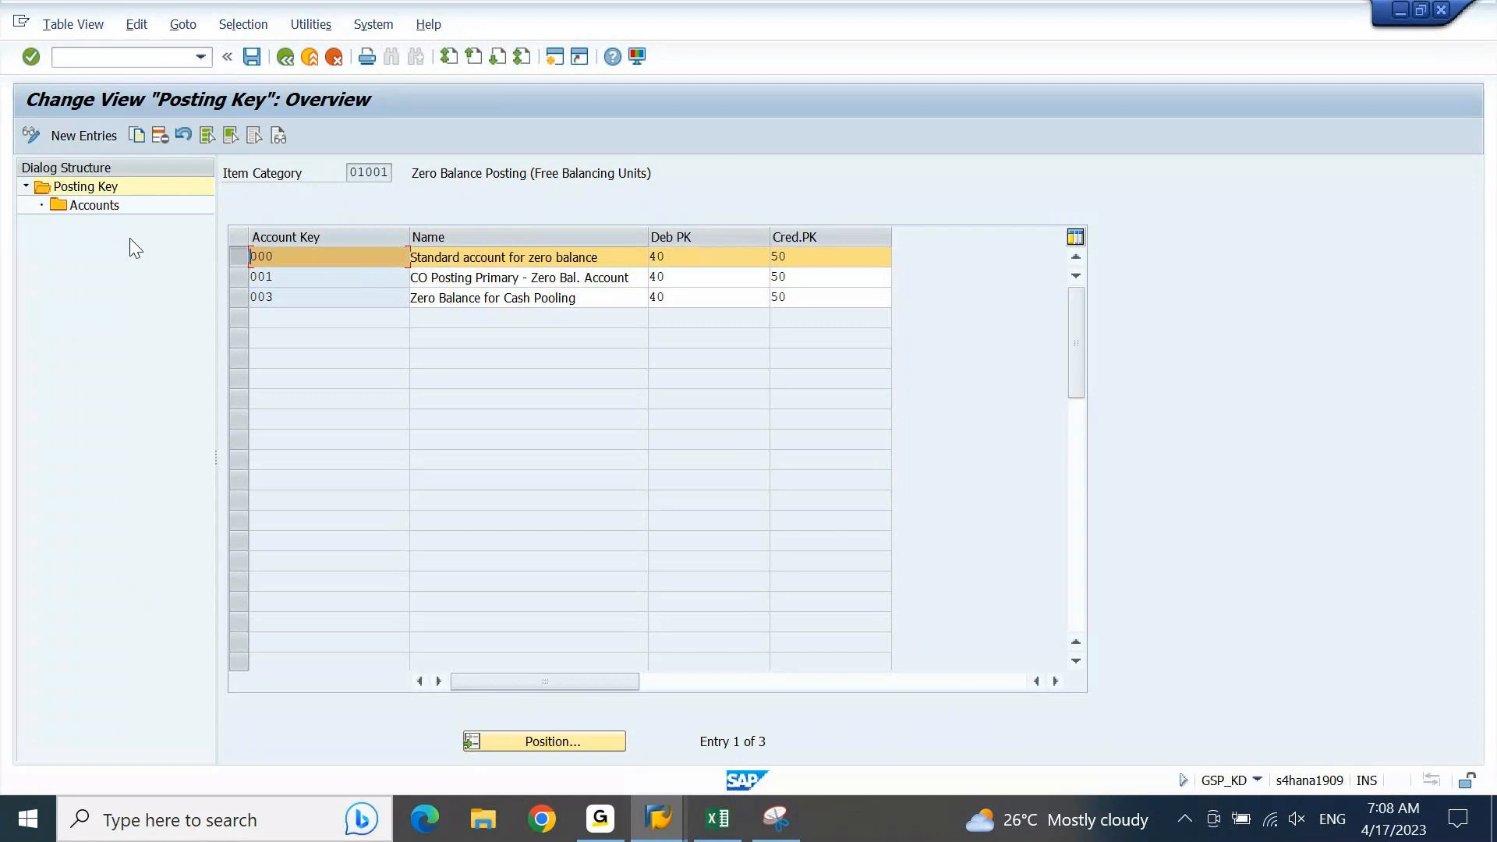
left_click(93, 208)
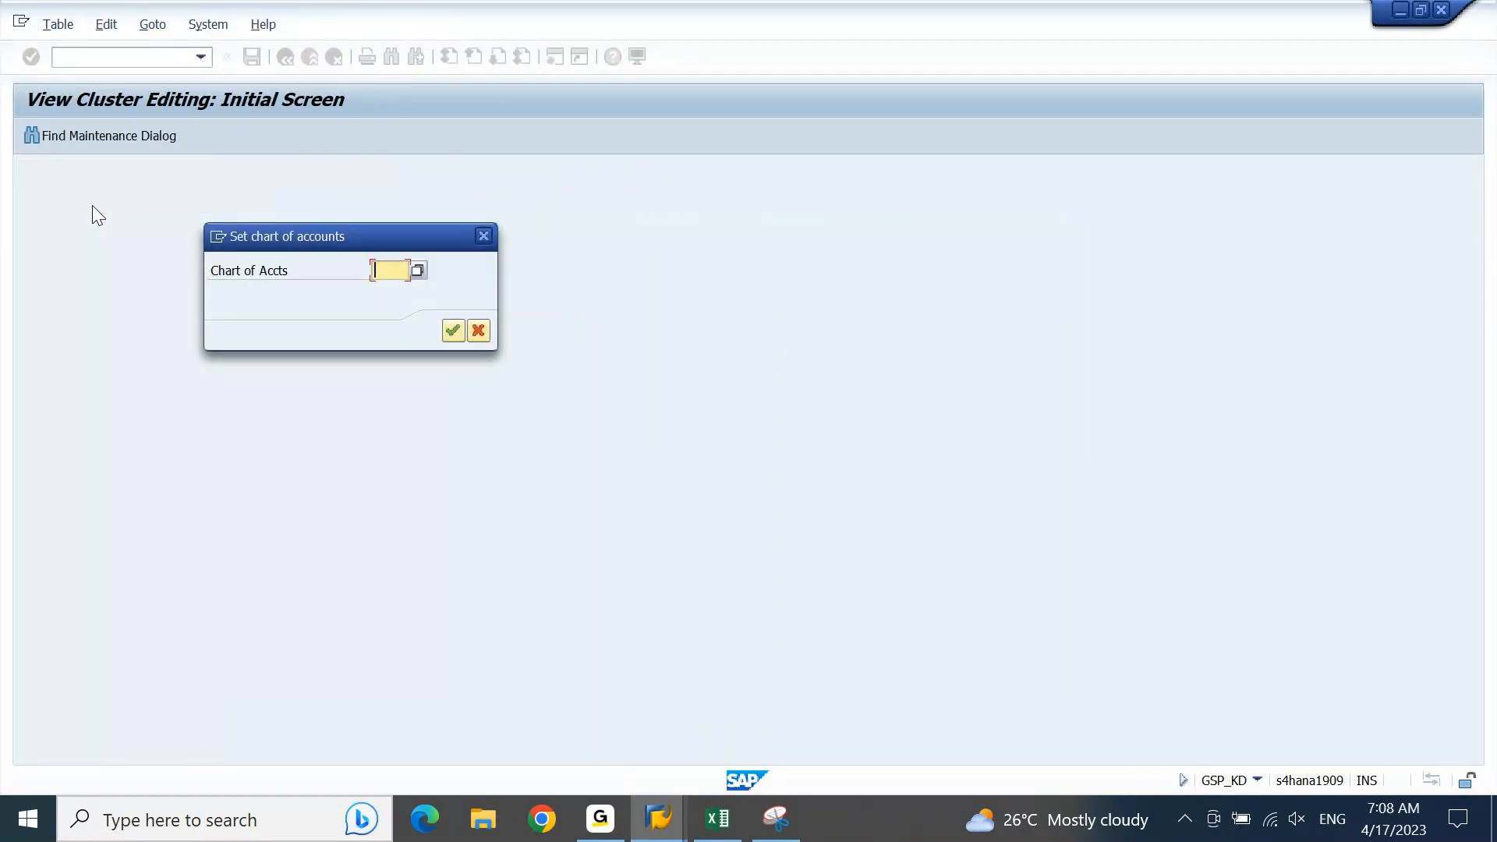
type("DEGR")
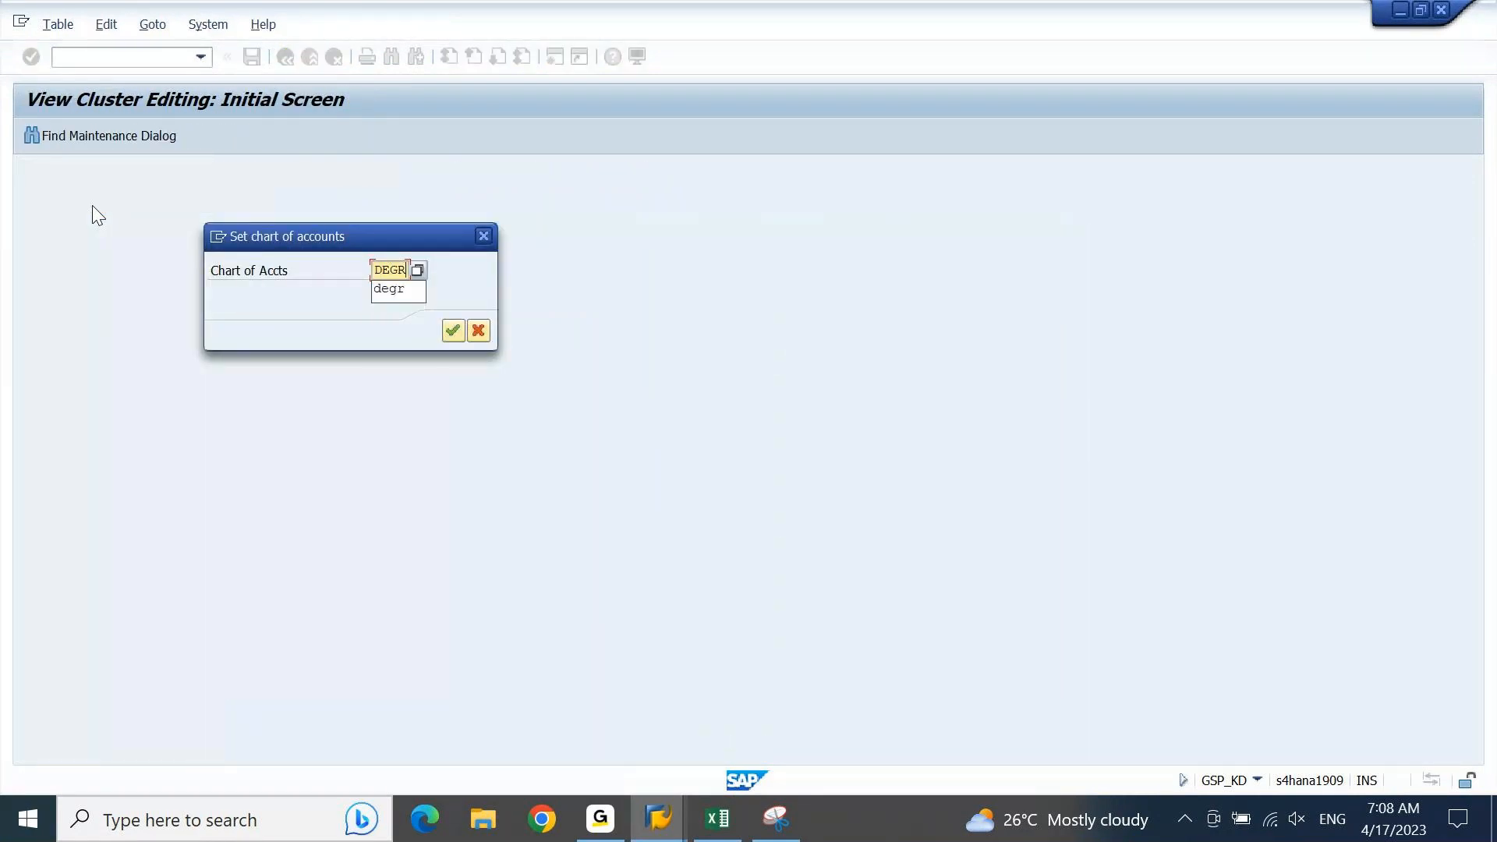
key("Return")
key("Return")
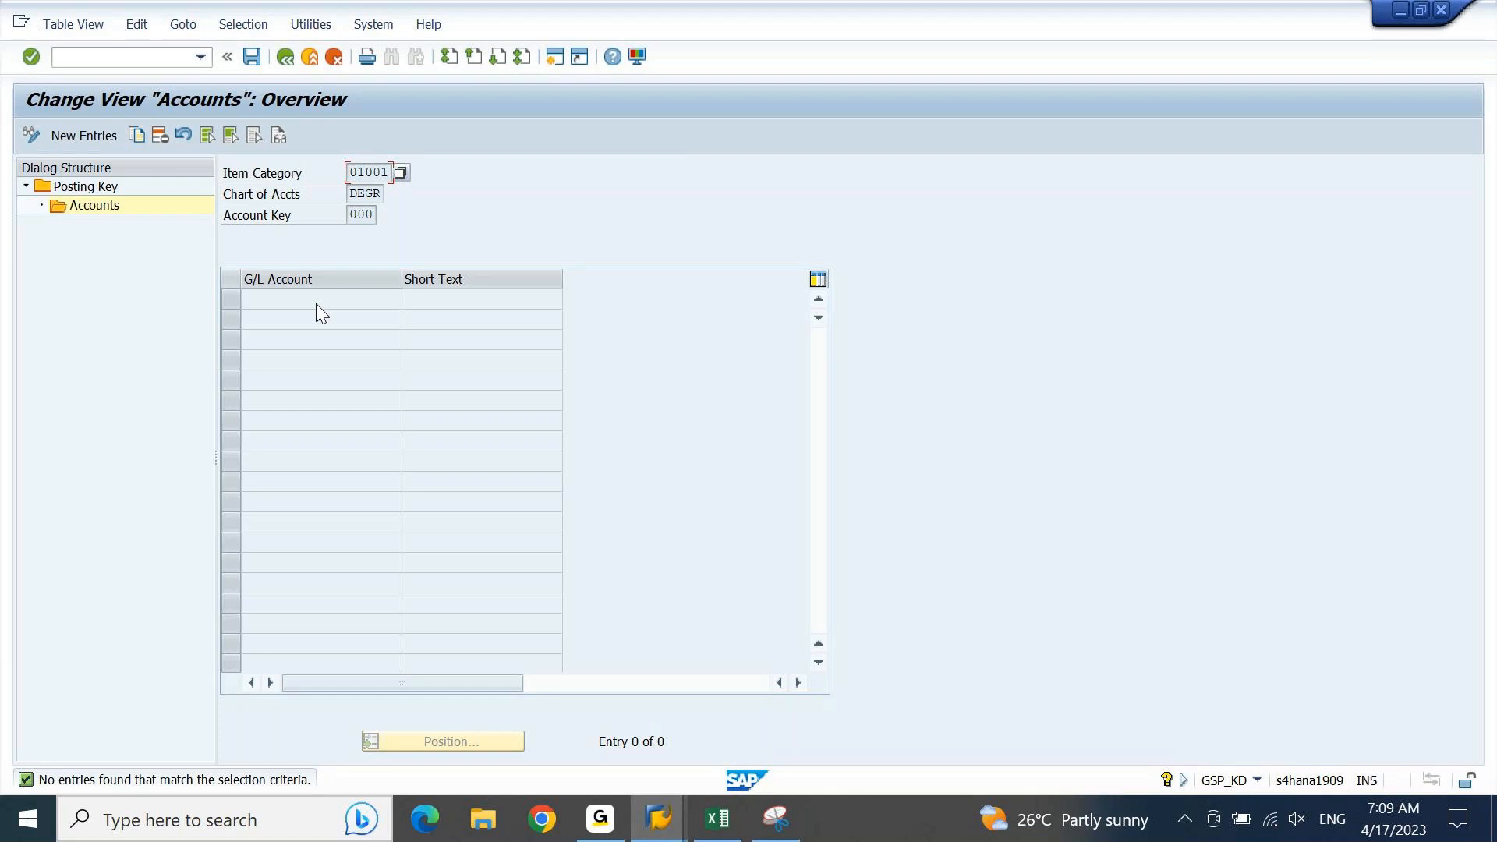
Step: Try to create an additional SAP session from the zero-balance Accounts view
key("F3")
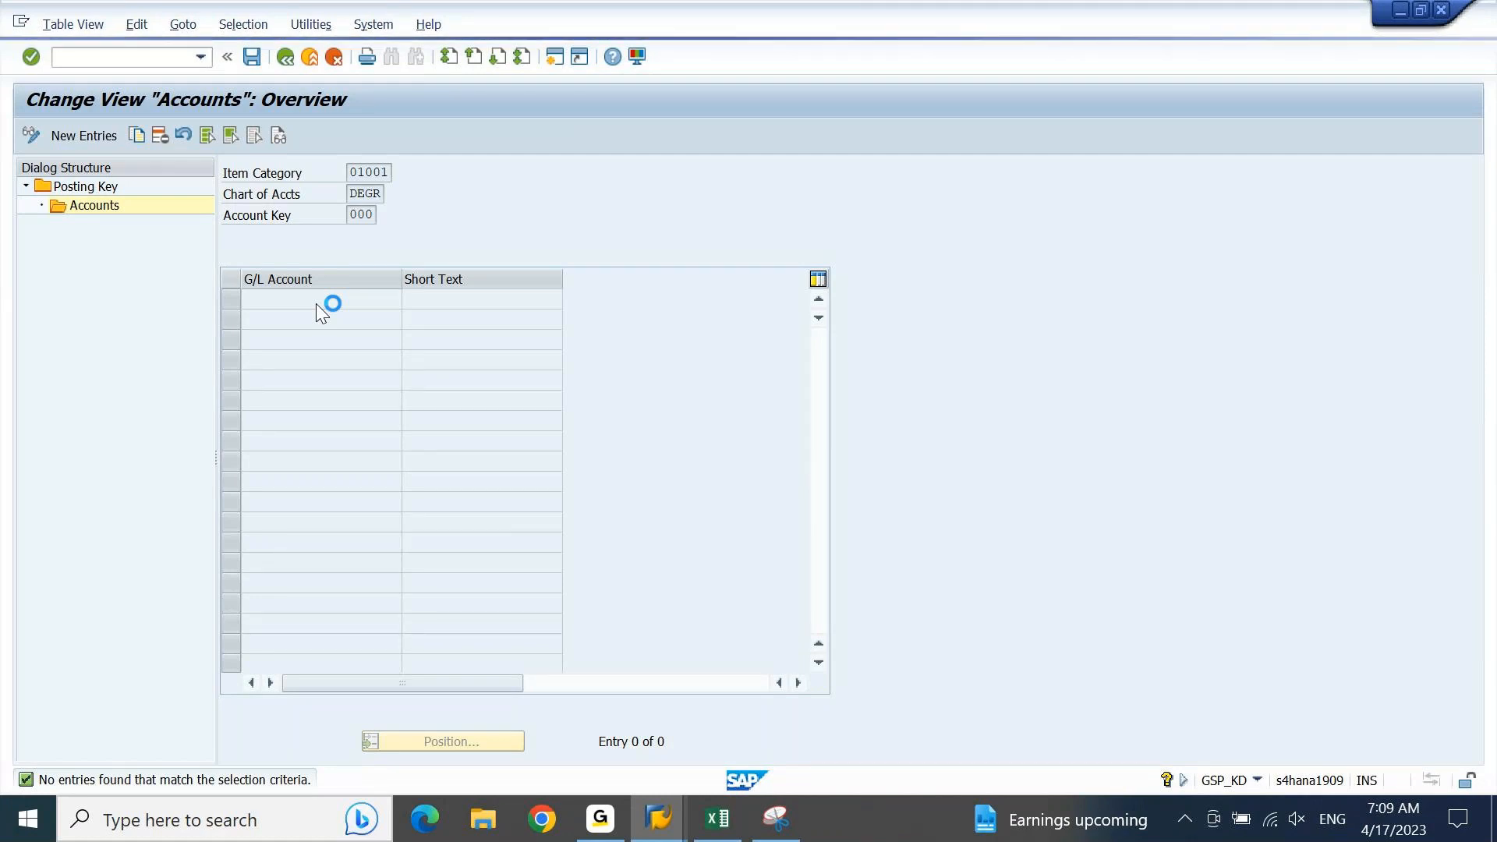
left_click(21, 23)
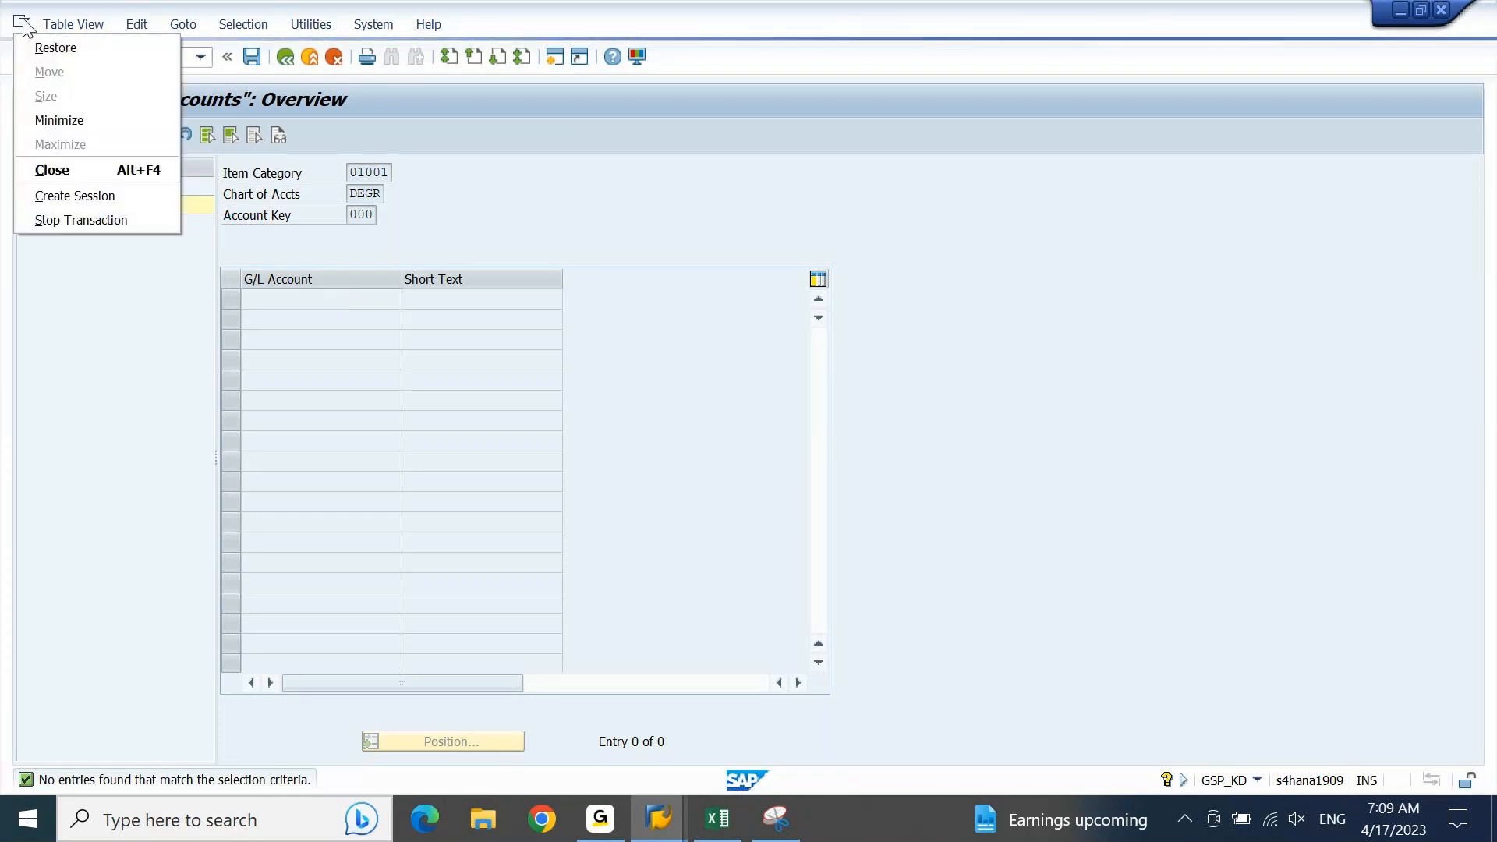
left_click(396, 147)
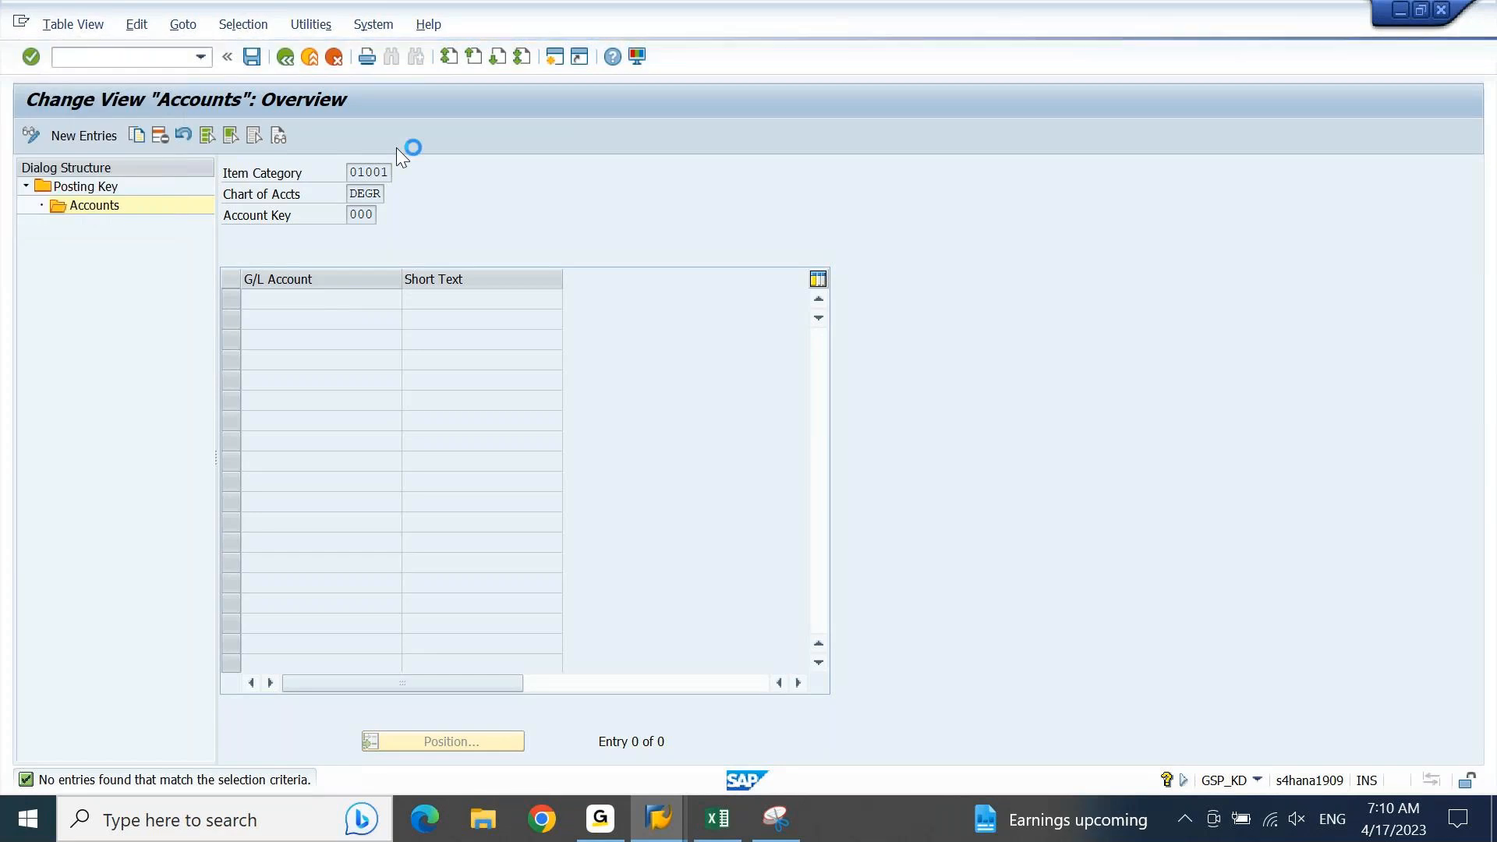
left_click(20, 24)
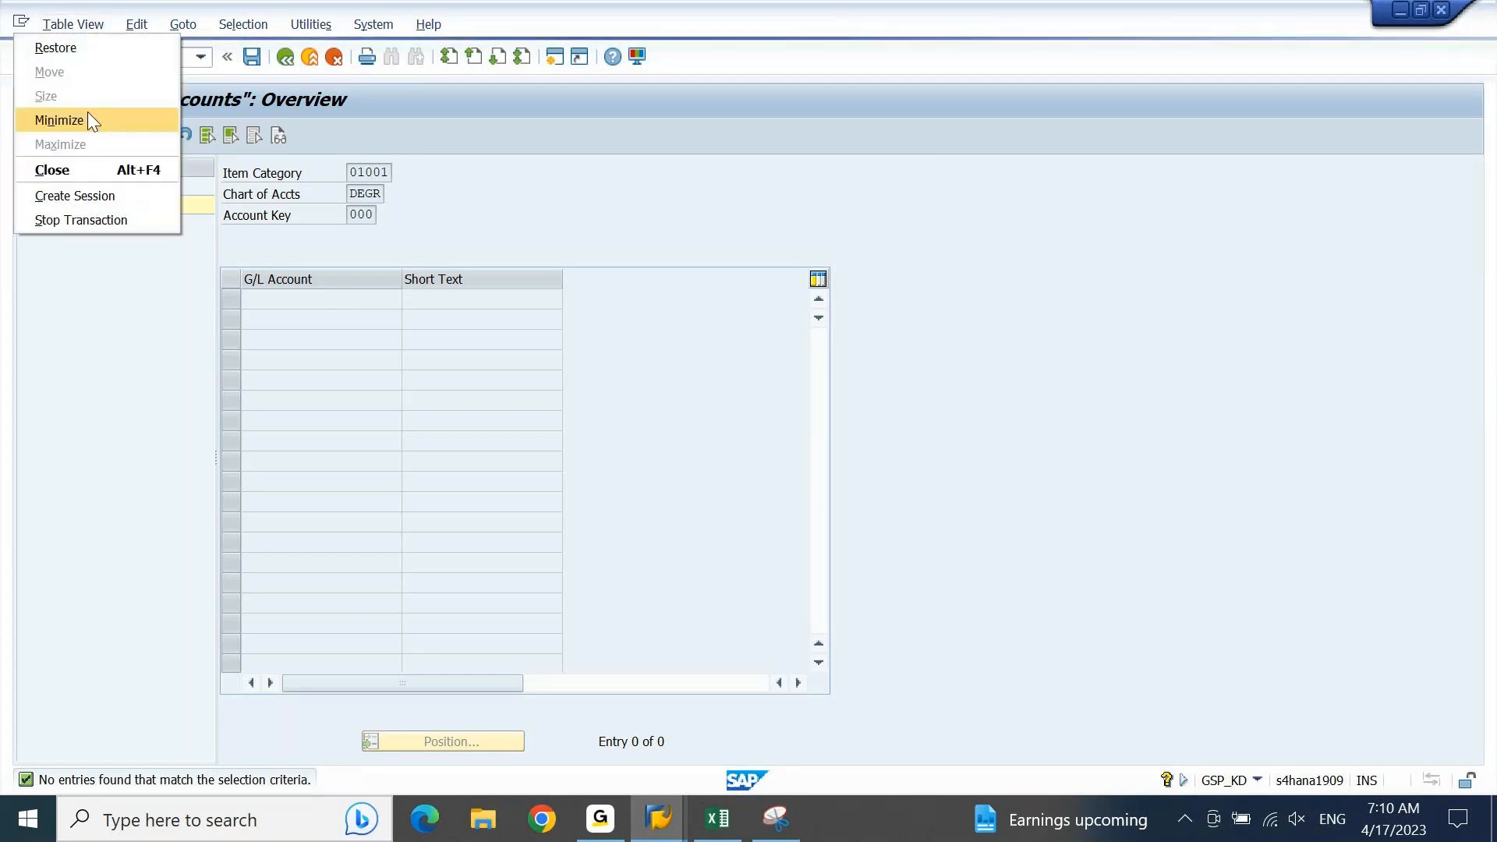
left_click(115, 199)
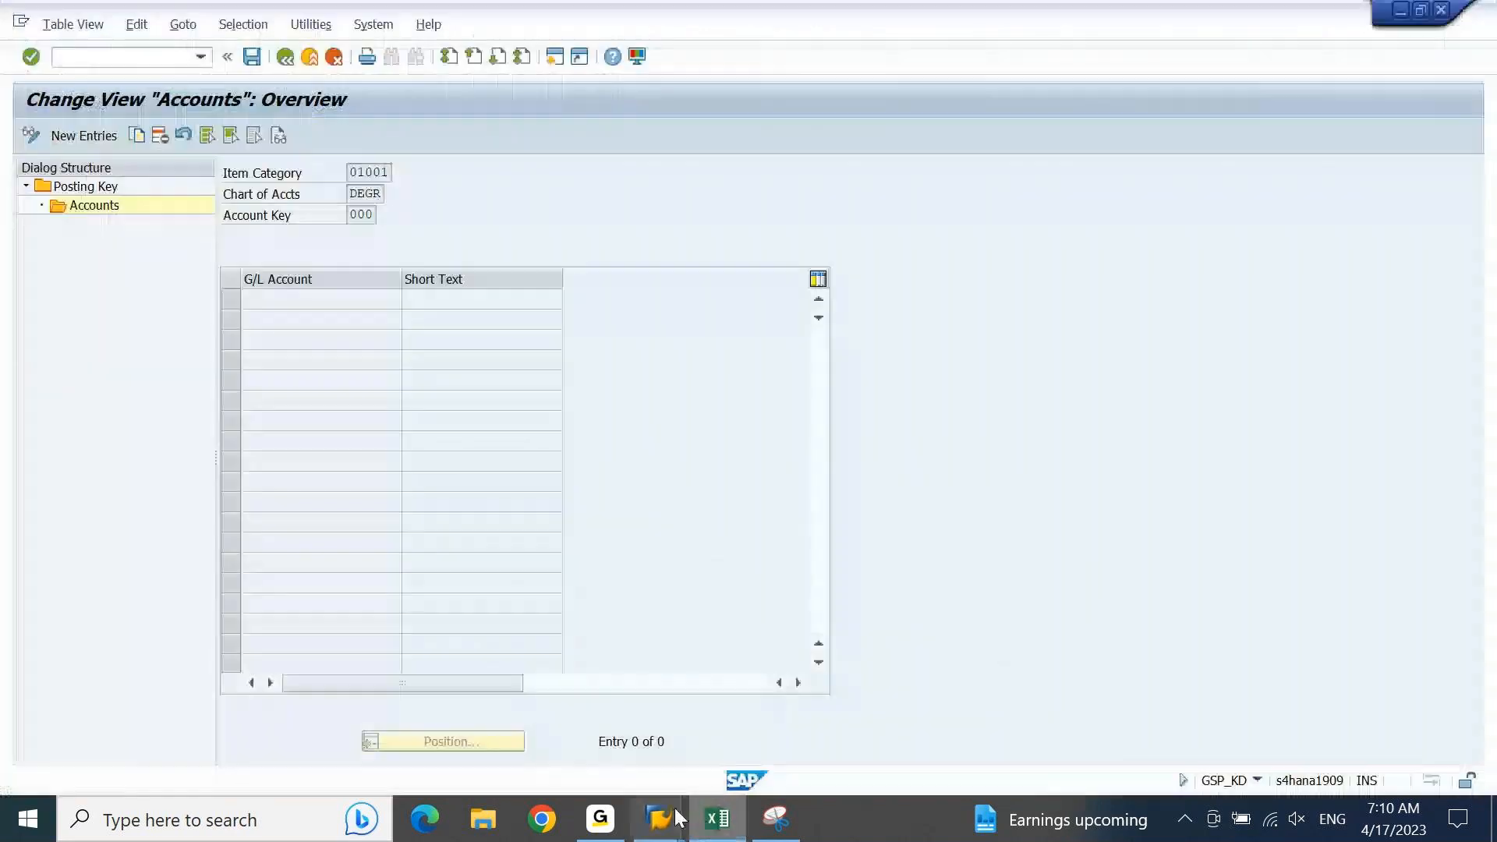
Step: Switch to the G/L account posting session, end its posting transaction and start transaction SPRO
mouse_move(661, 820)
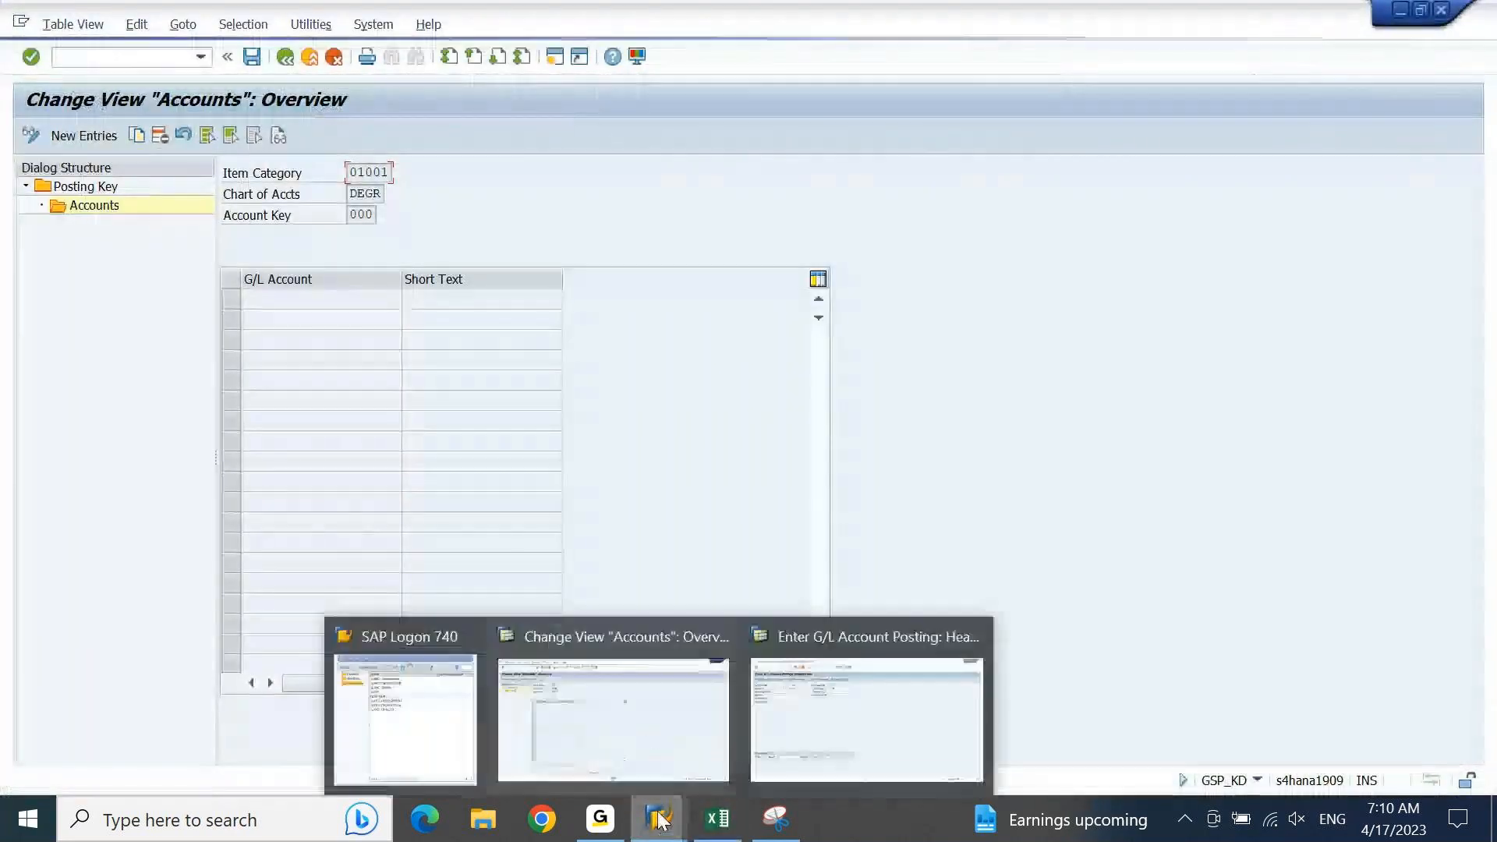
left_click(792, 734)
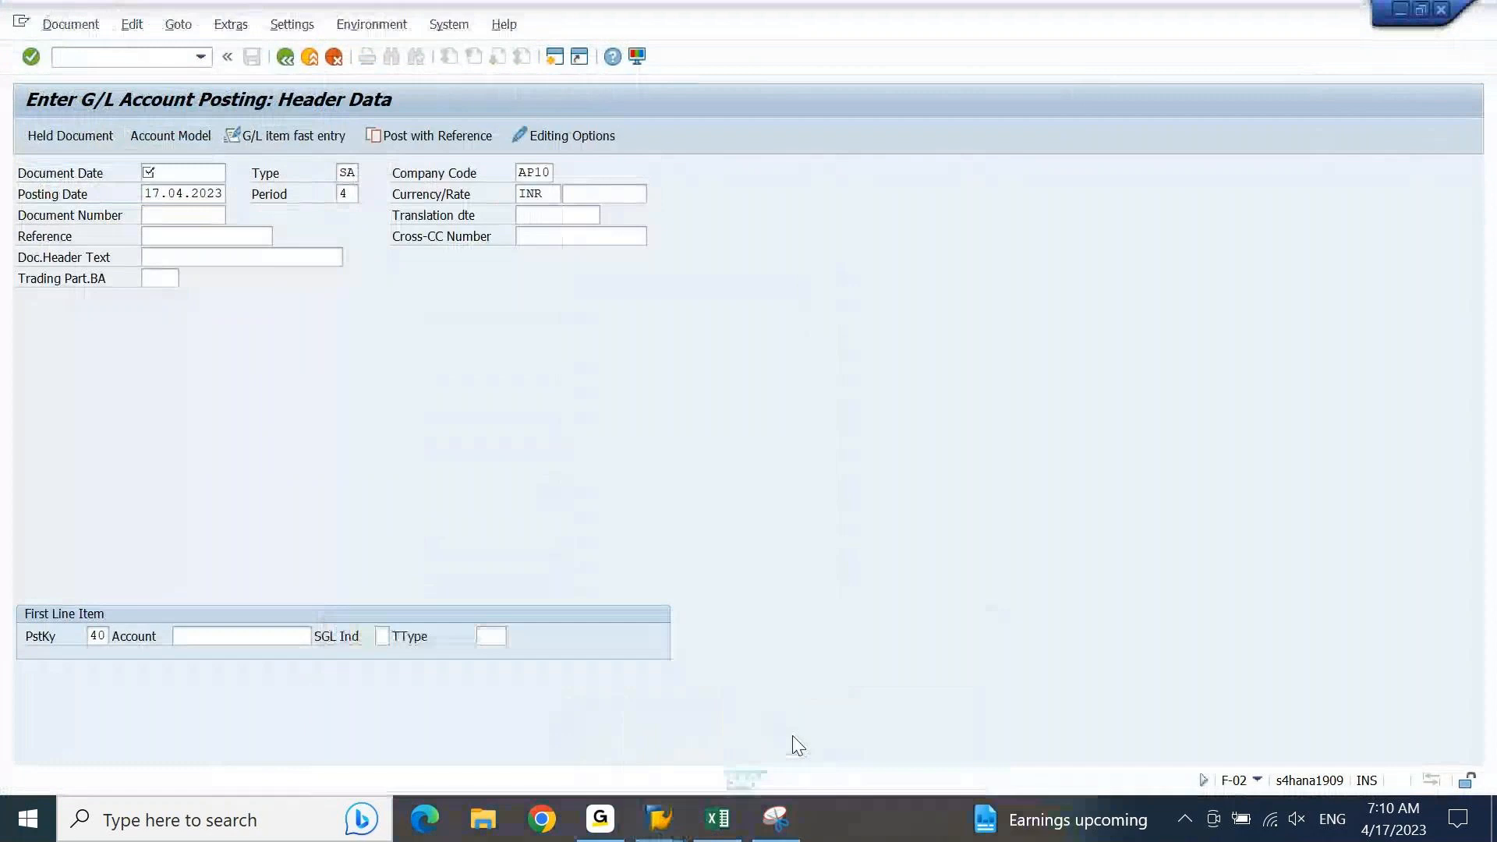
left_click(151, 57)
type("/n")
key("Return")
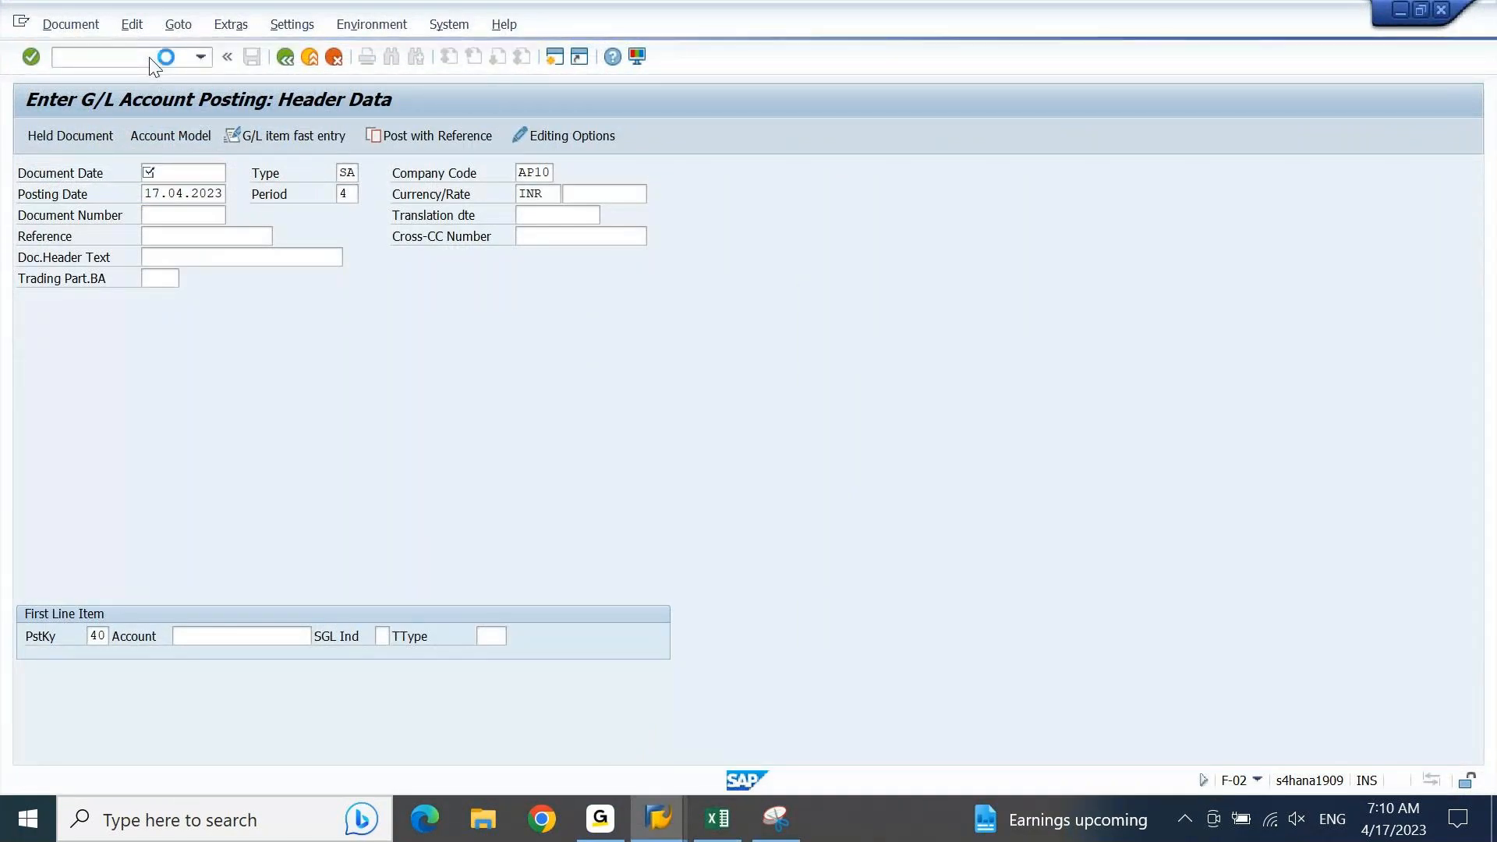
type("SPRO")
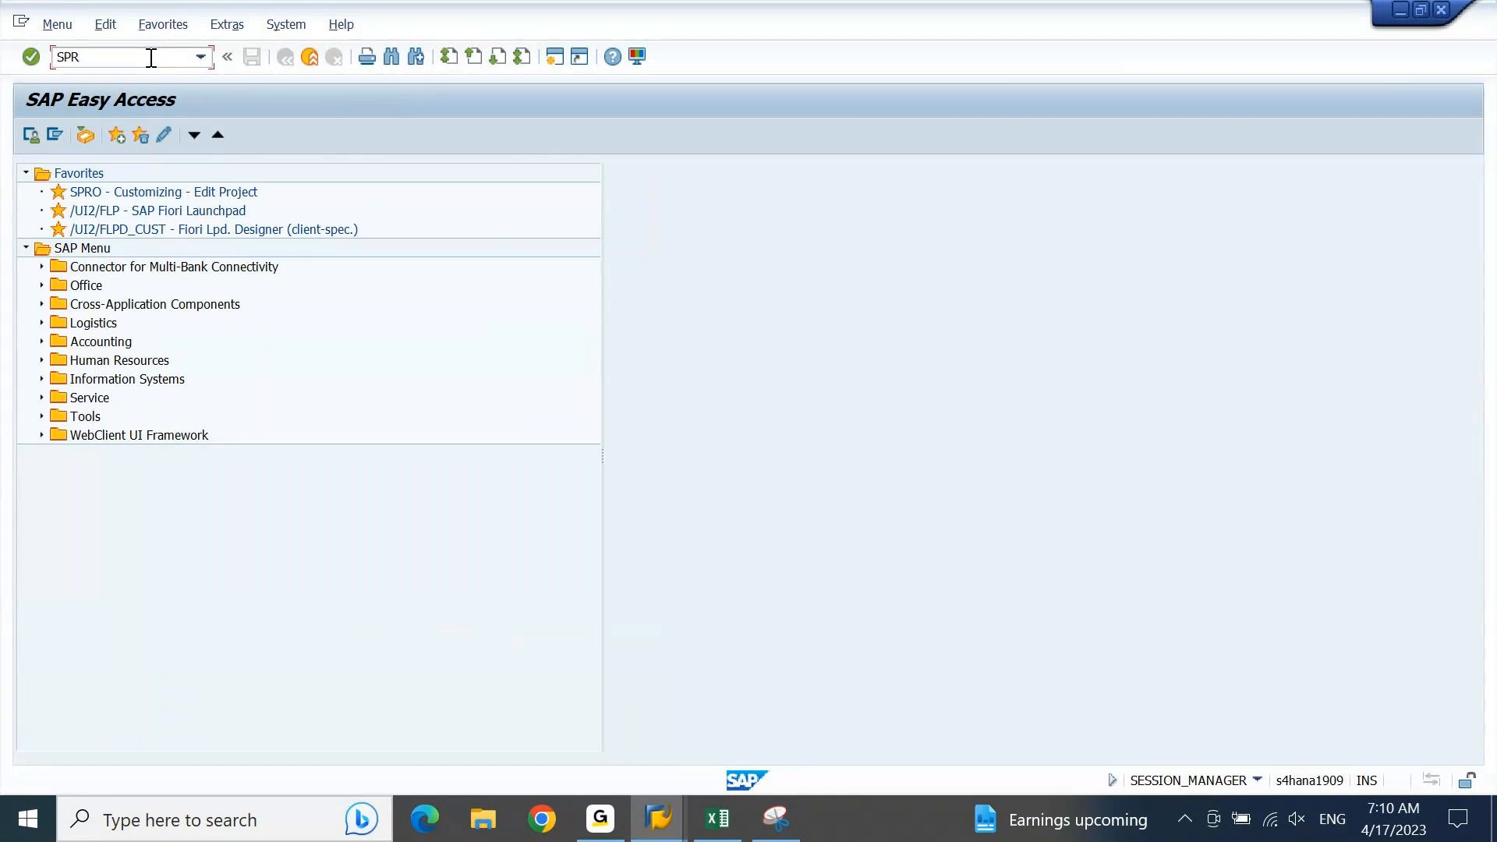
key("Return")
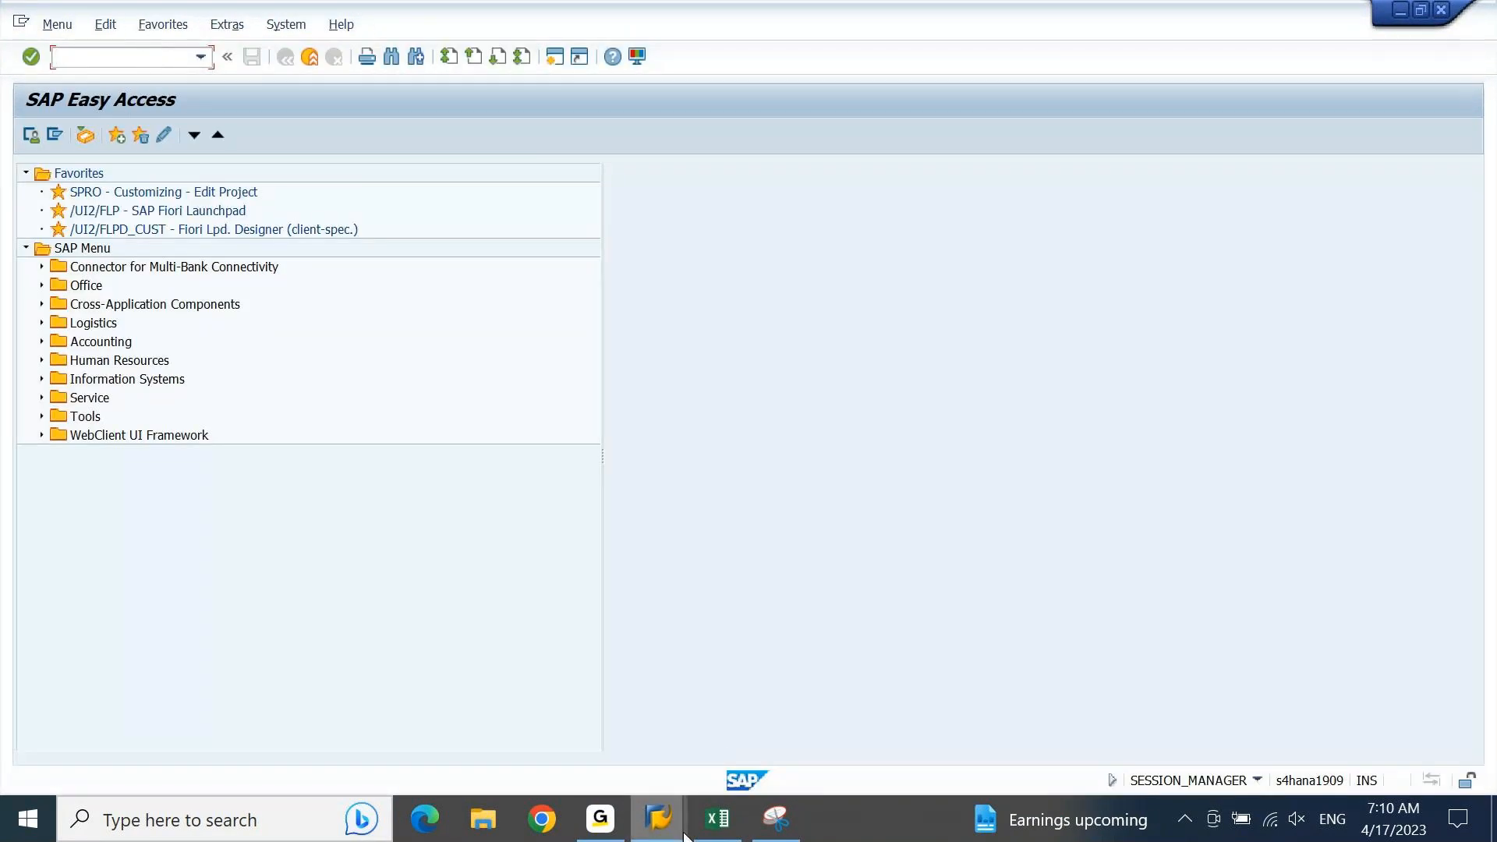
Step: Switch back to the zero-balance Posting Key session and return to the IMG structure
mouse_move(658, 819)
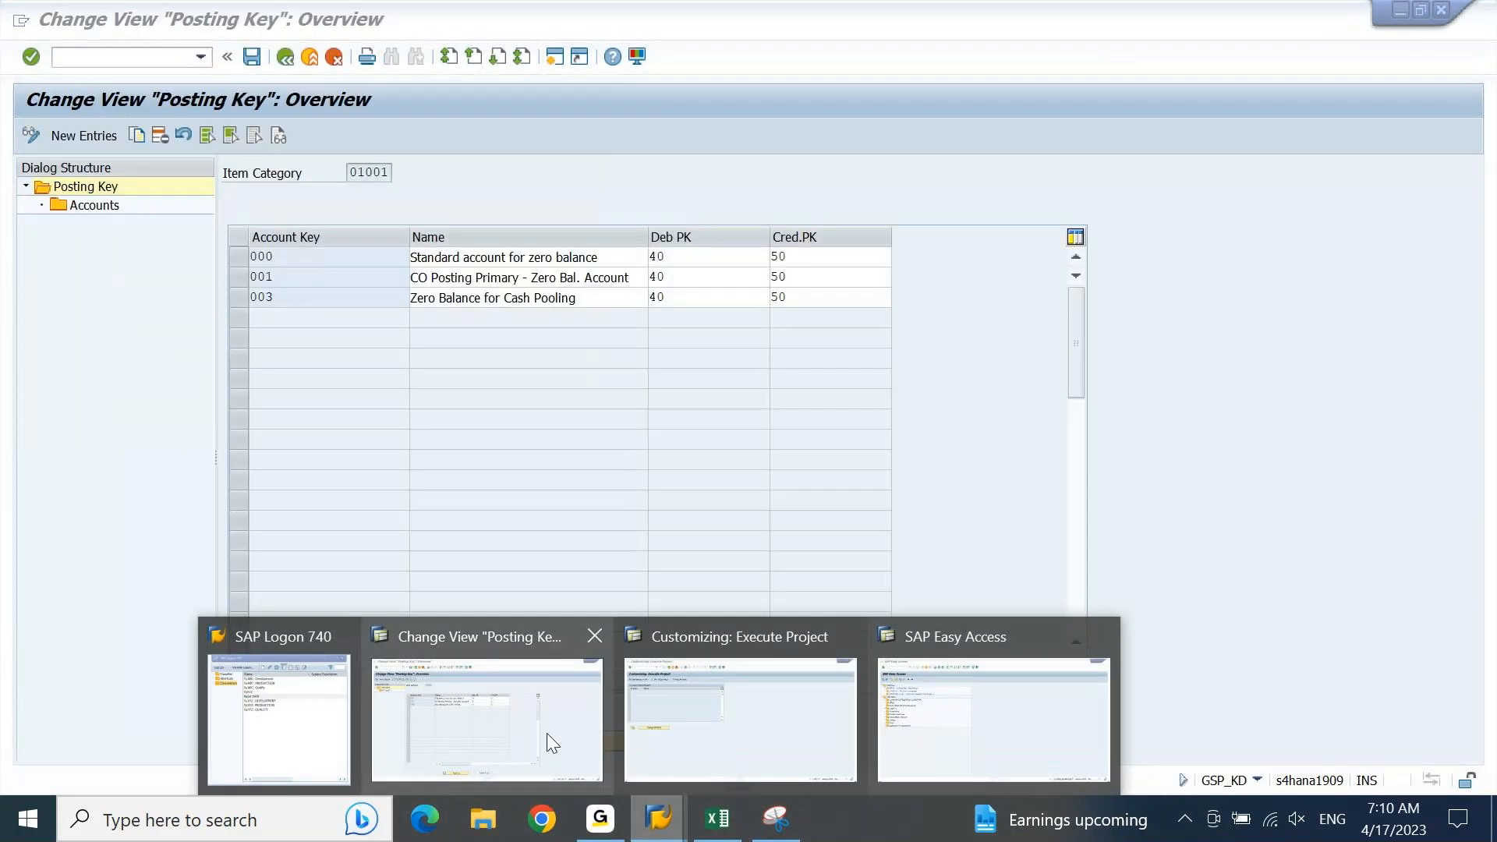
left_click(547, 734)
left_click(286, 57)
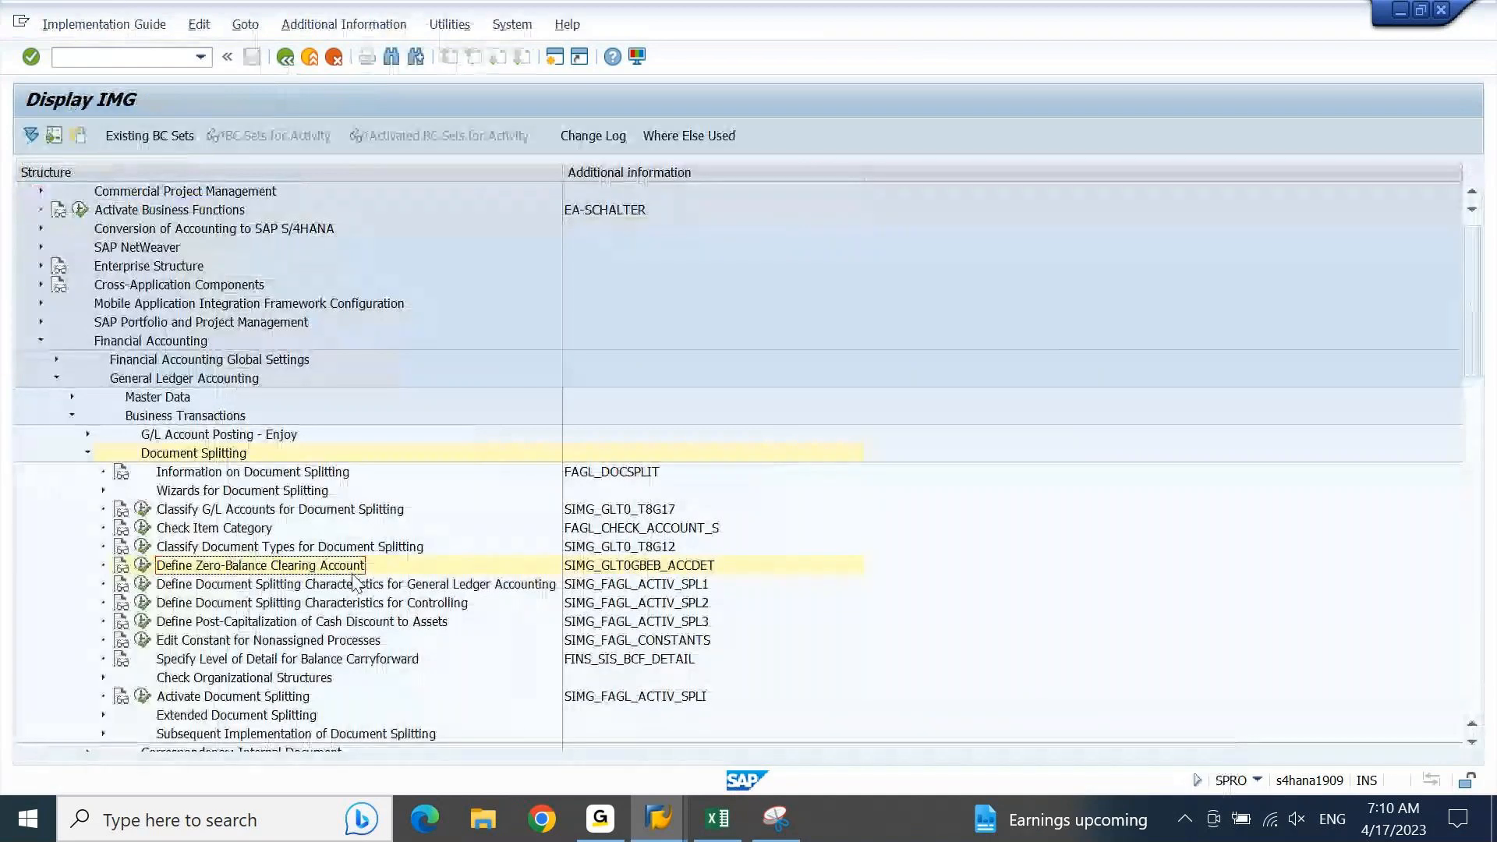
Step: Copy the activity name "Activate Document Splitting" from the IMG into cell A1667 of the Excel sheet
key("Down")
key("Down")
key("Down")
key("Down")
key("Down")
key("Down")
key("Down")
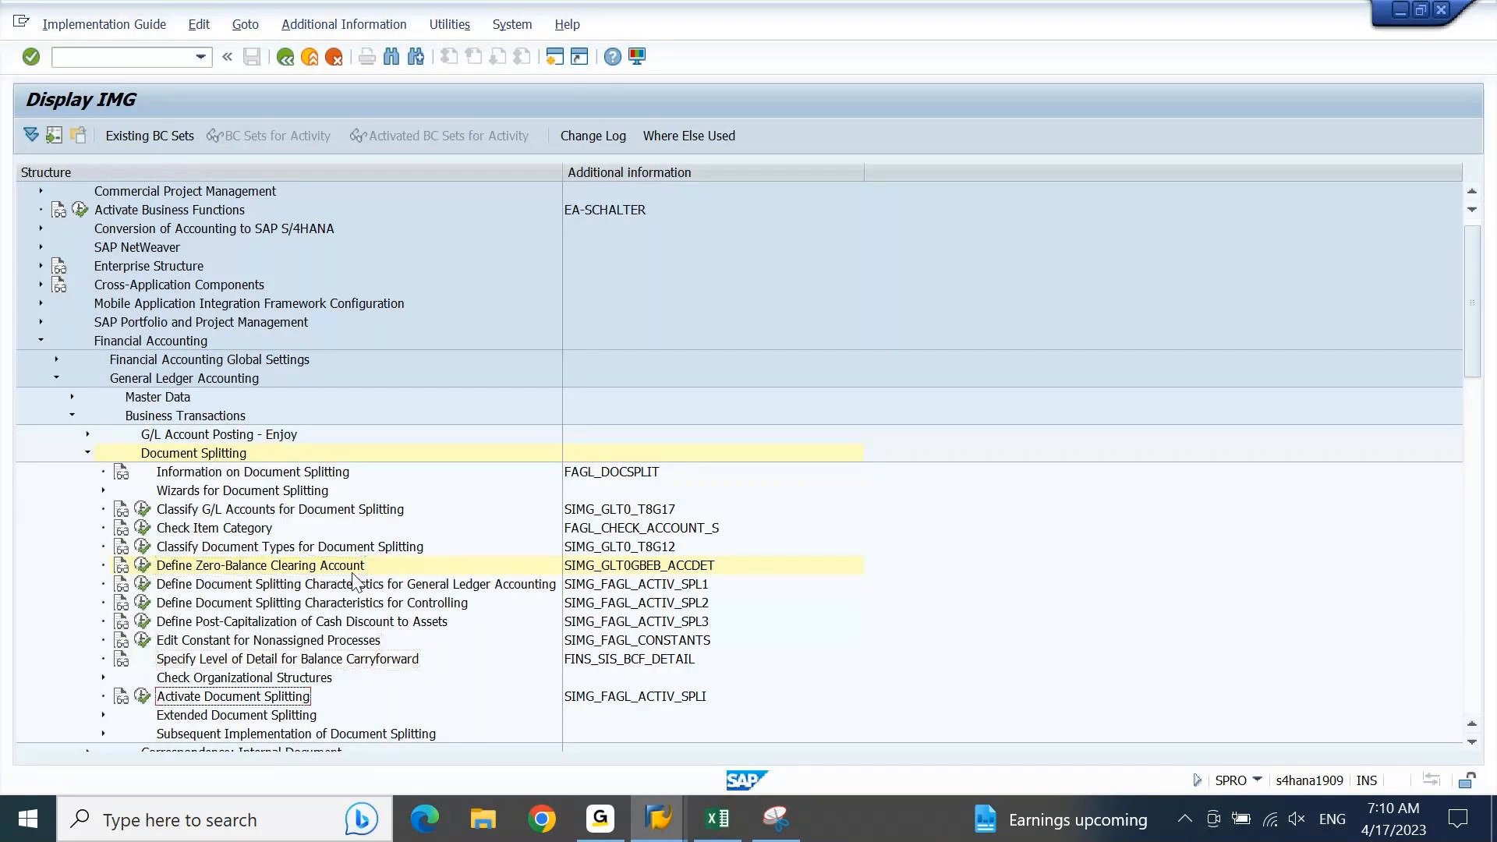
left_click(732, 825)
key("Home")
key("Down")
key("Down")
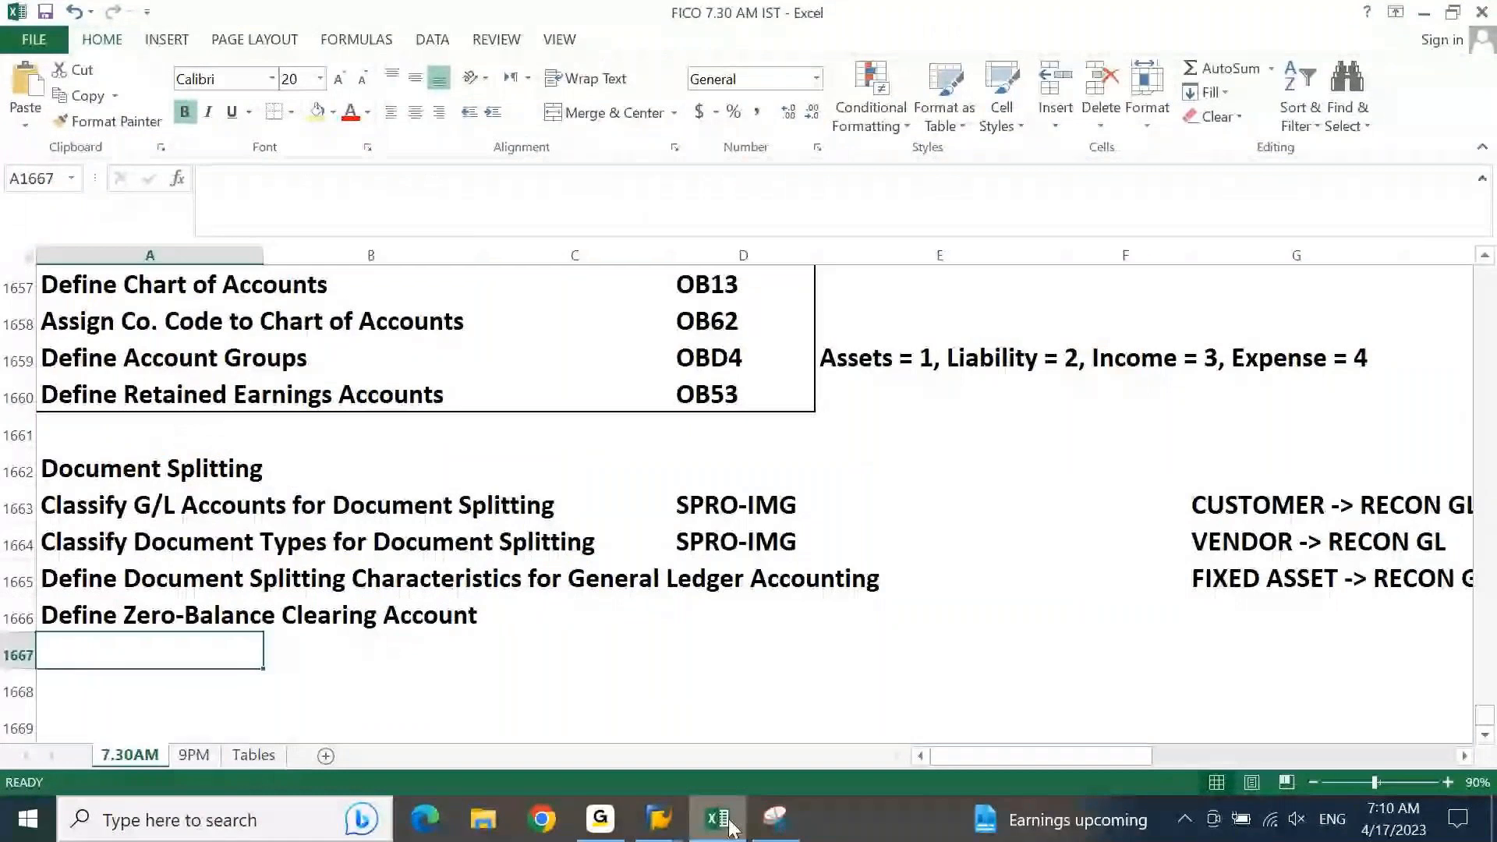
type("Activate Document Splitting")
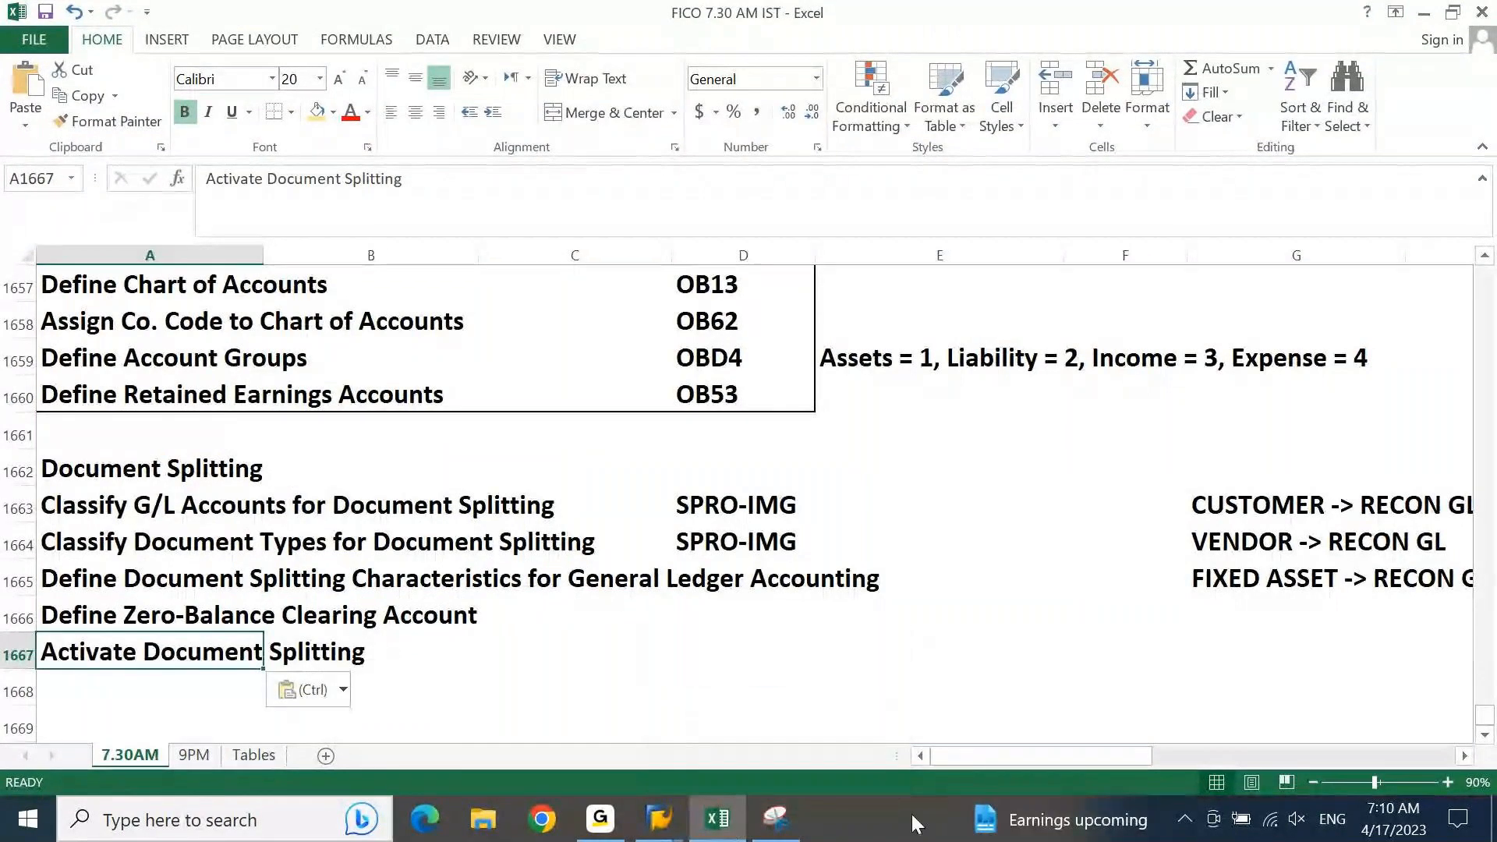
Step: Return to the SAP IMG, open Activate Document Splitting and review the Document Splitting setting and its splitting method
mouse_move(657, 828)
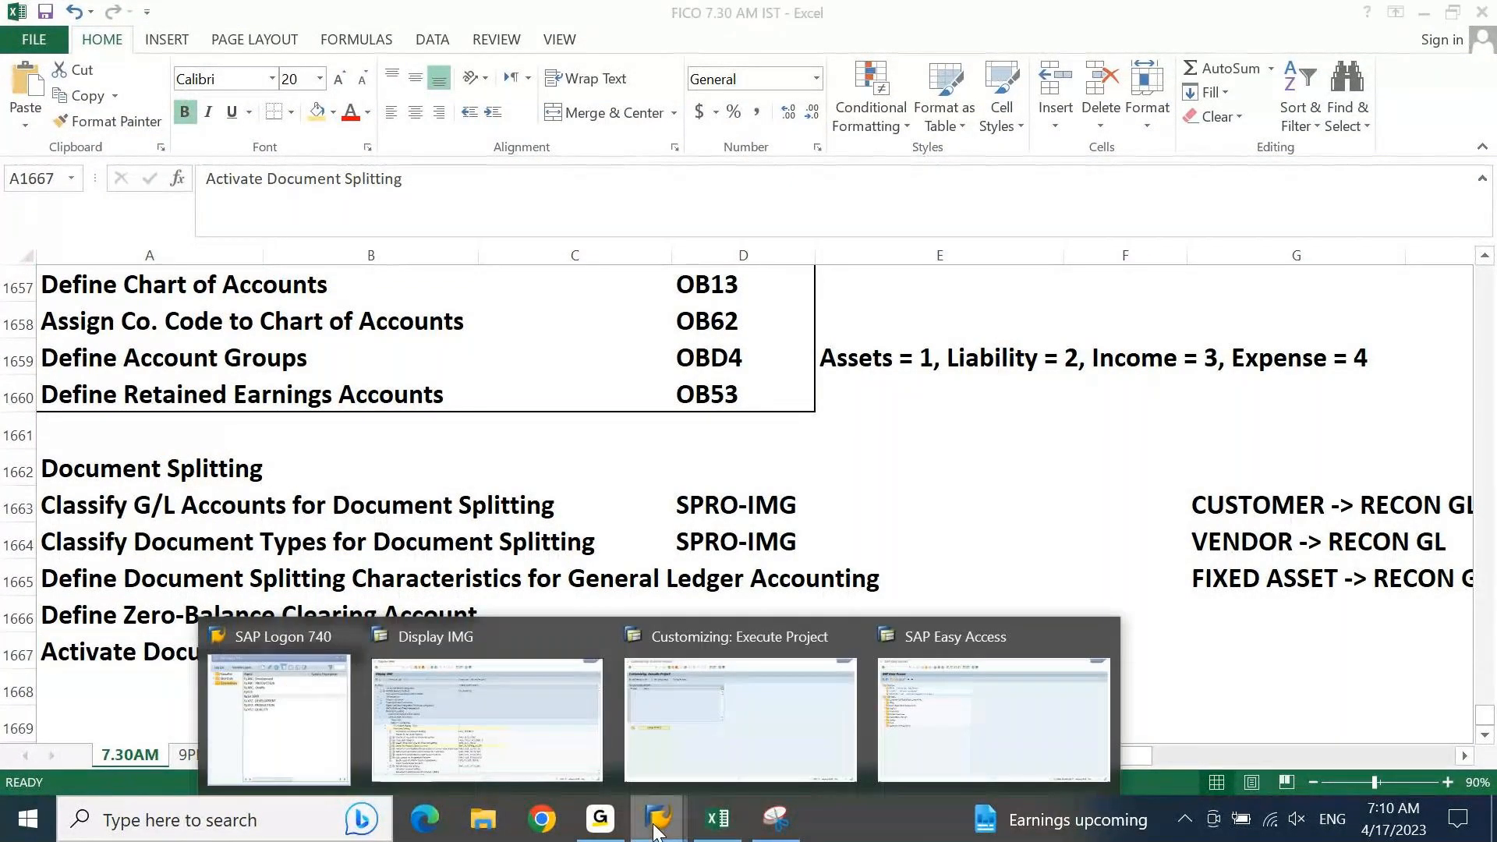
left_click(468, 686)
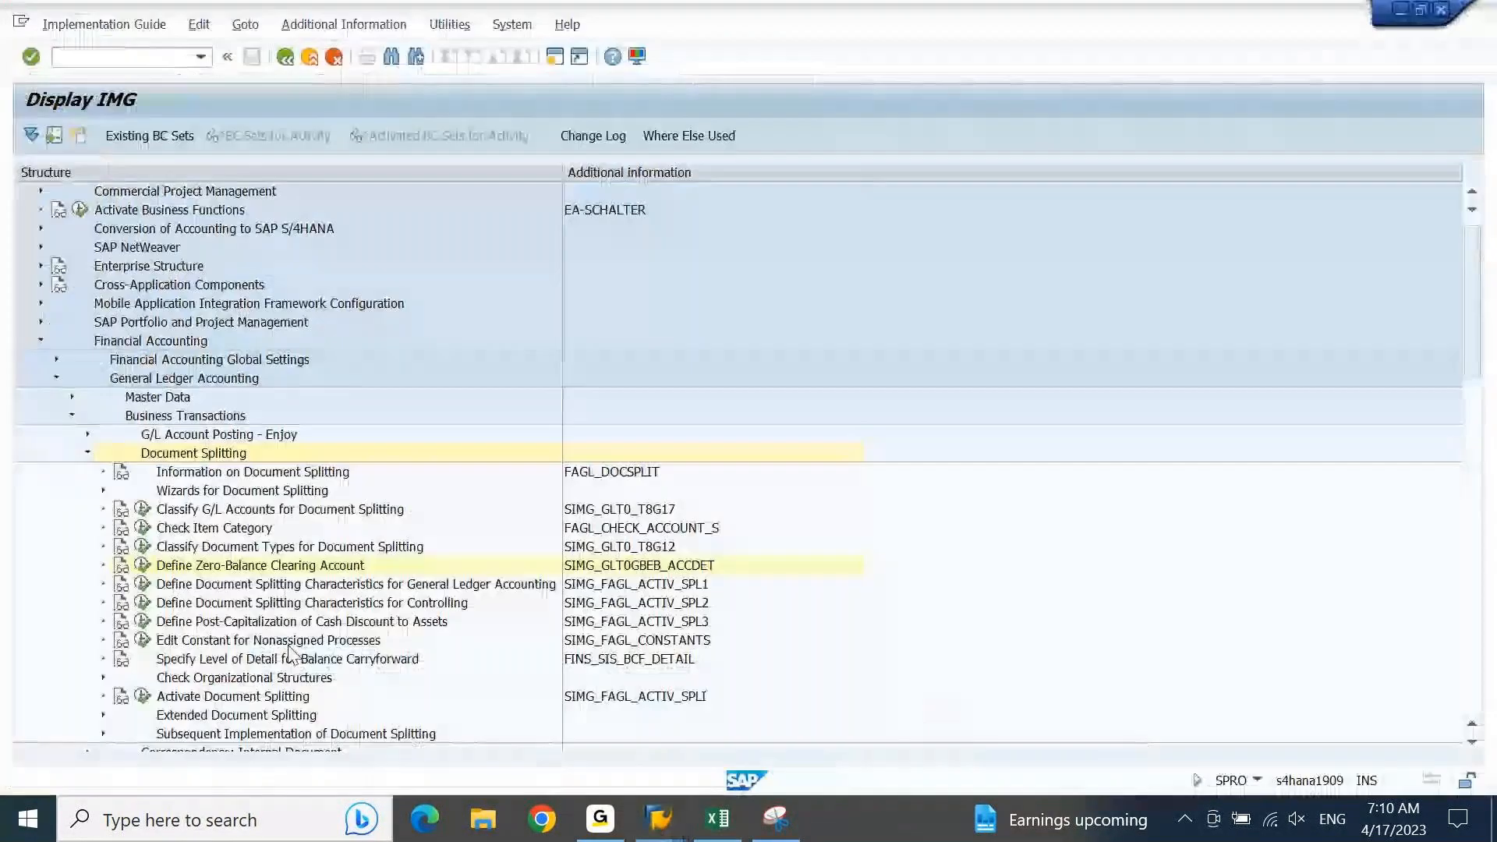
left_click(145, 701)
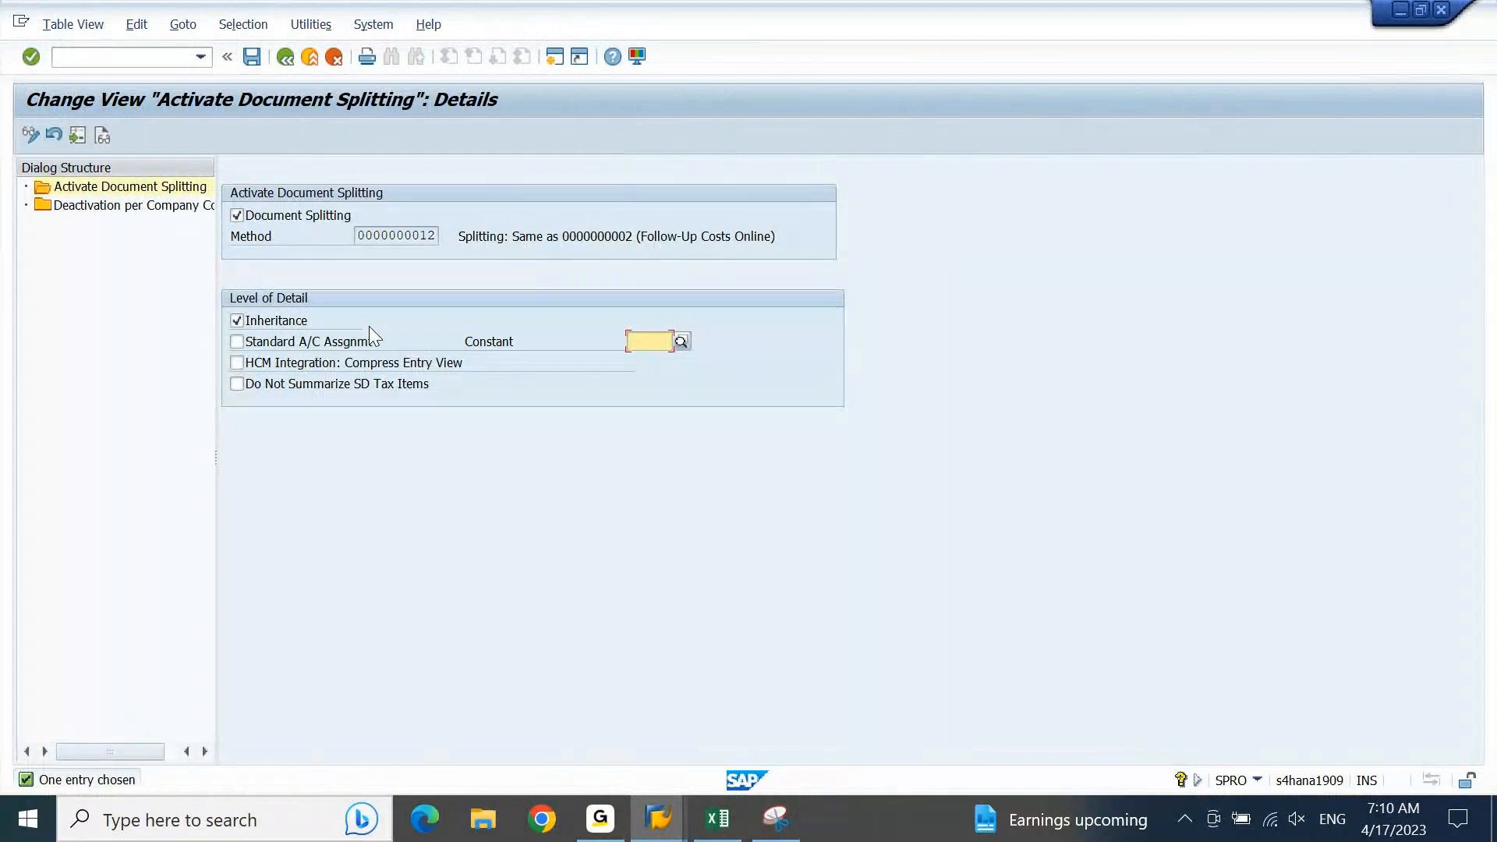
left_click(254, 219)
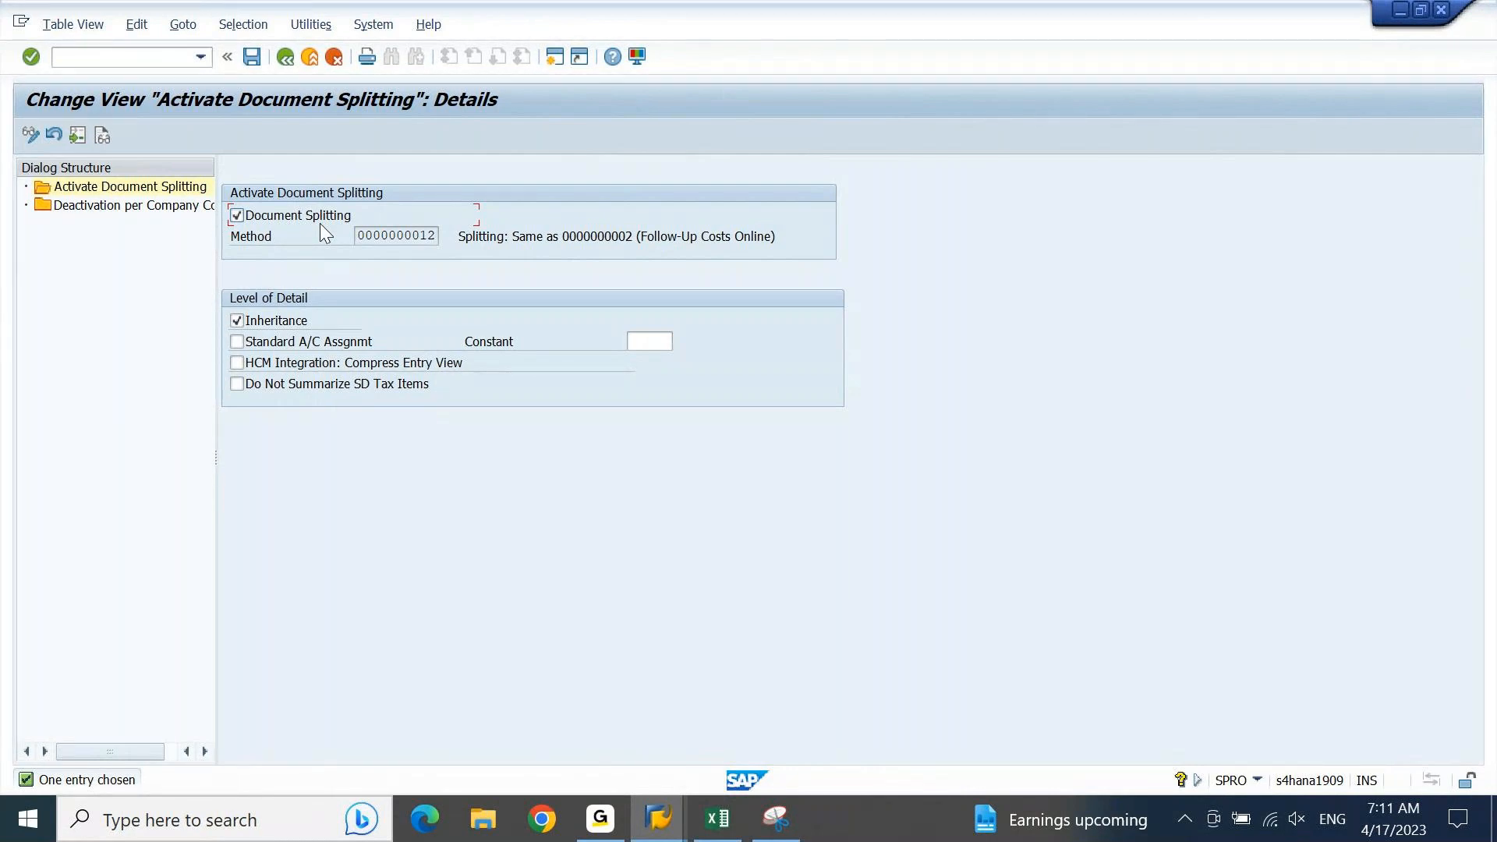
left_click(420, 238)
left_click_drag(420, 237, 459, 238)
key("Return")
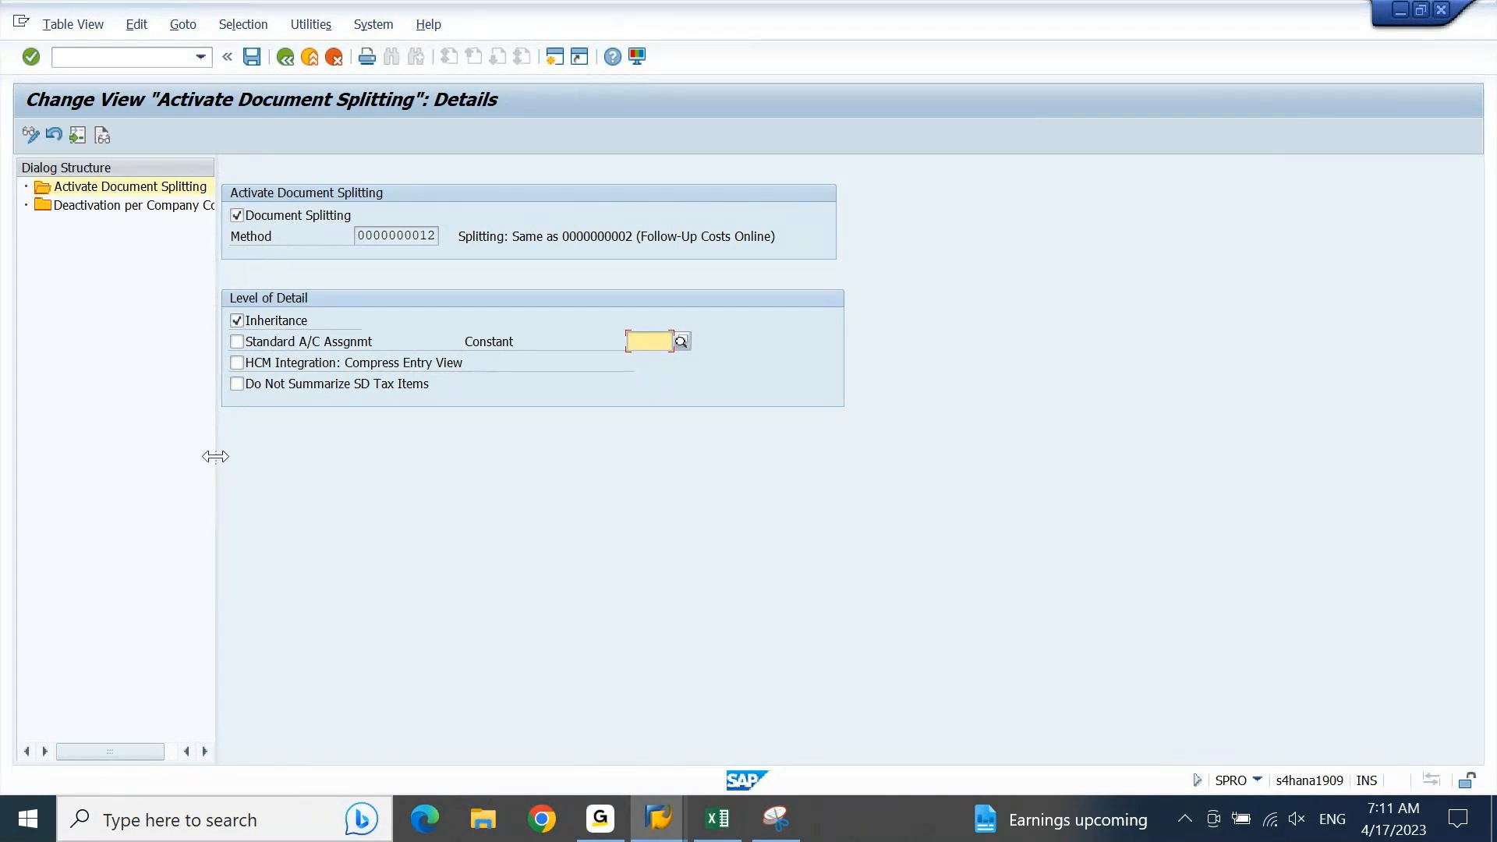
Step: Widen the dialog structure area and display the Deactivation per Company Code overview
left_click_drag(214, 457, 371, 440)
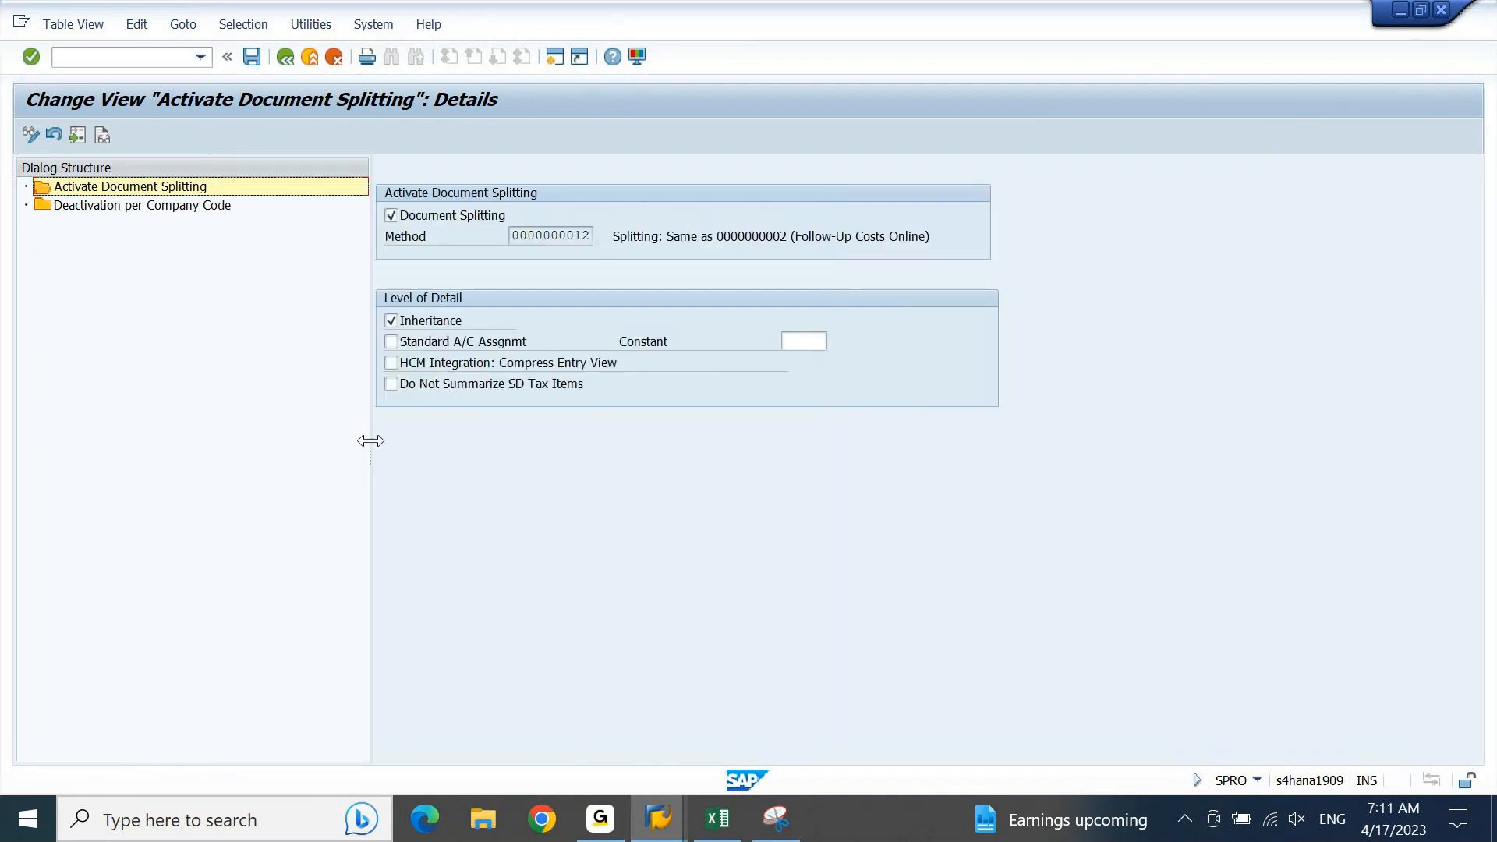
left_click(104, 208)
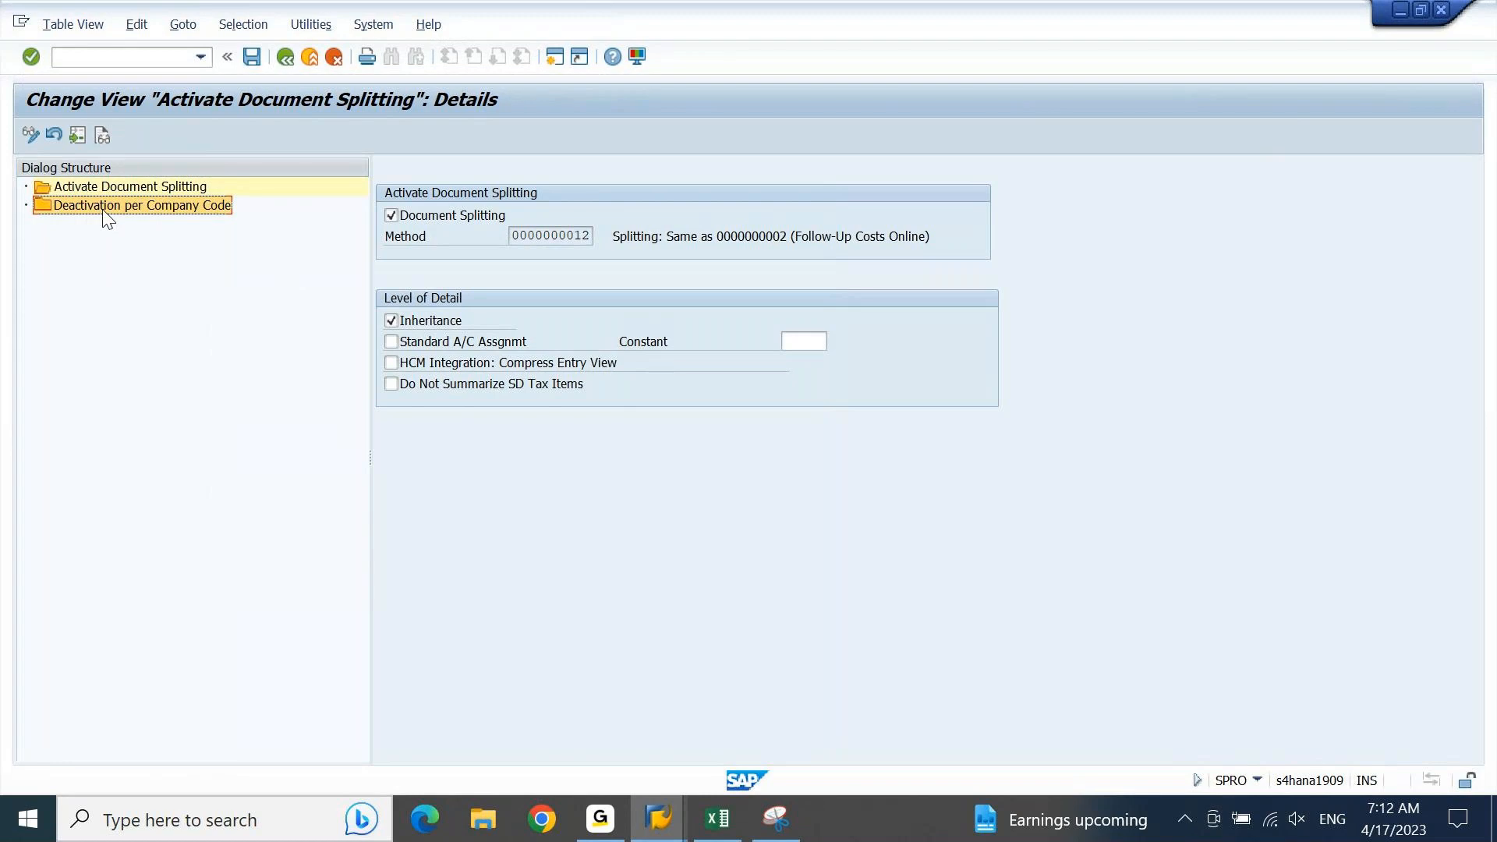
double_click(103, 211)
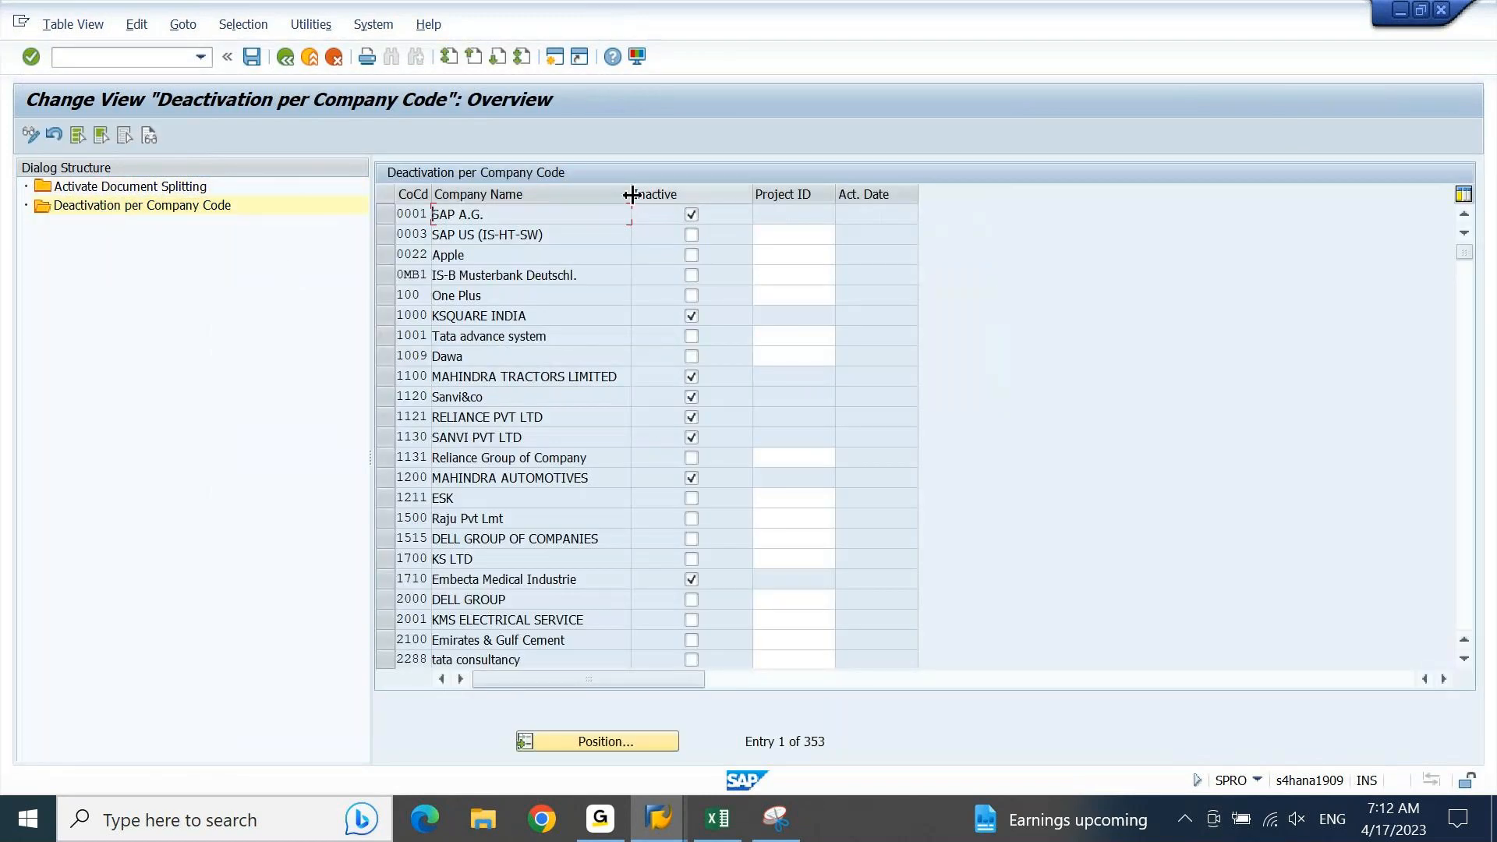
Step: Try marking company code 0022 (Apple) as inactive for document splitting, and return to the IMG structure without saving
left_click(692, 256)
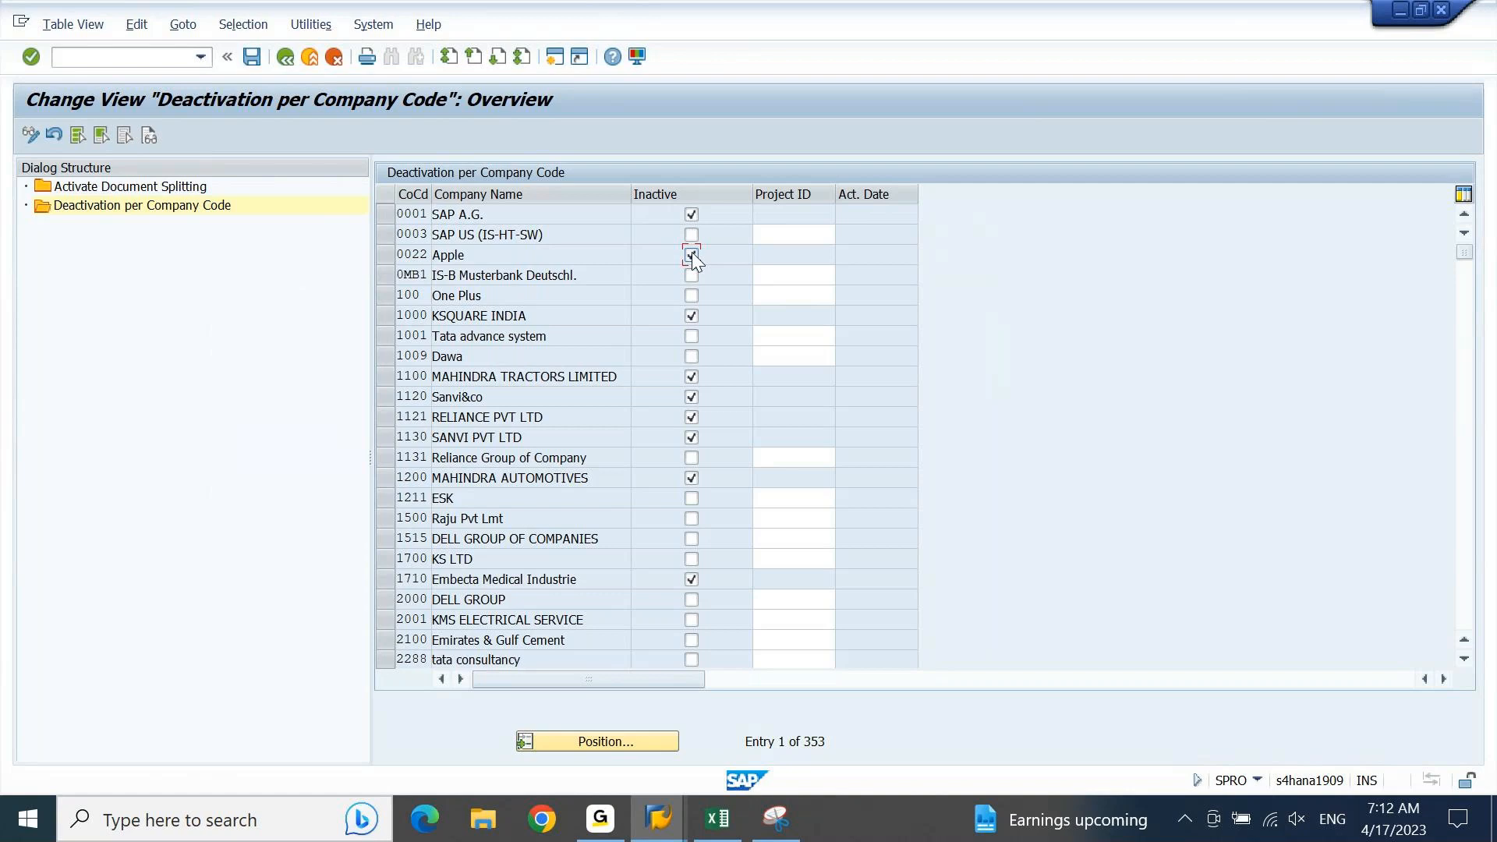
key("F3")
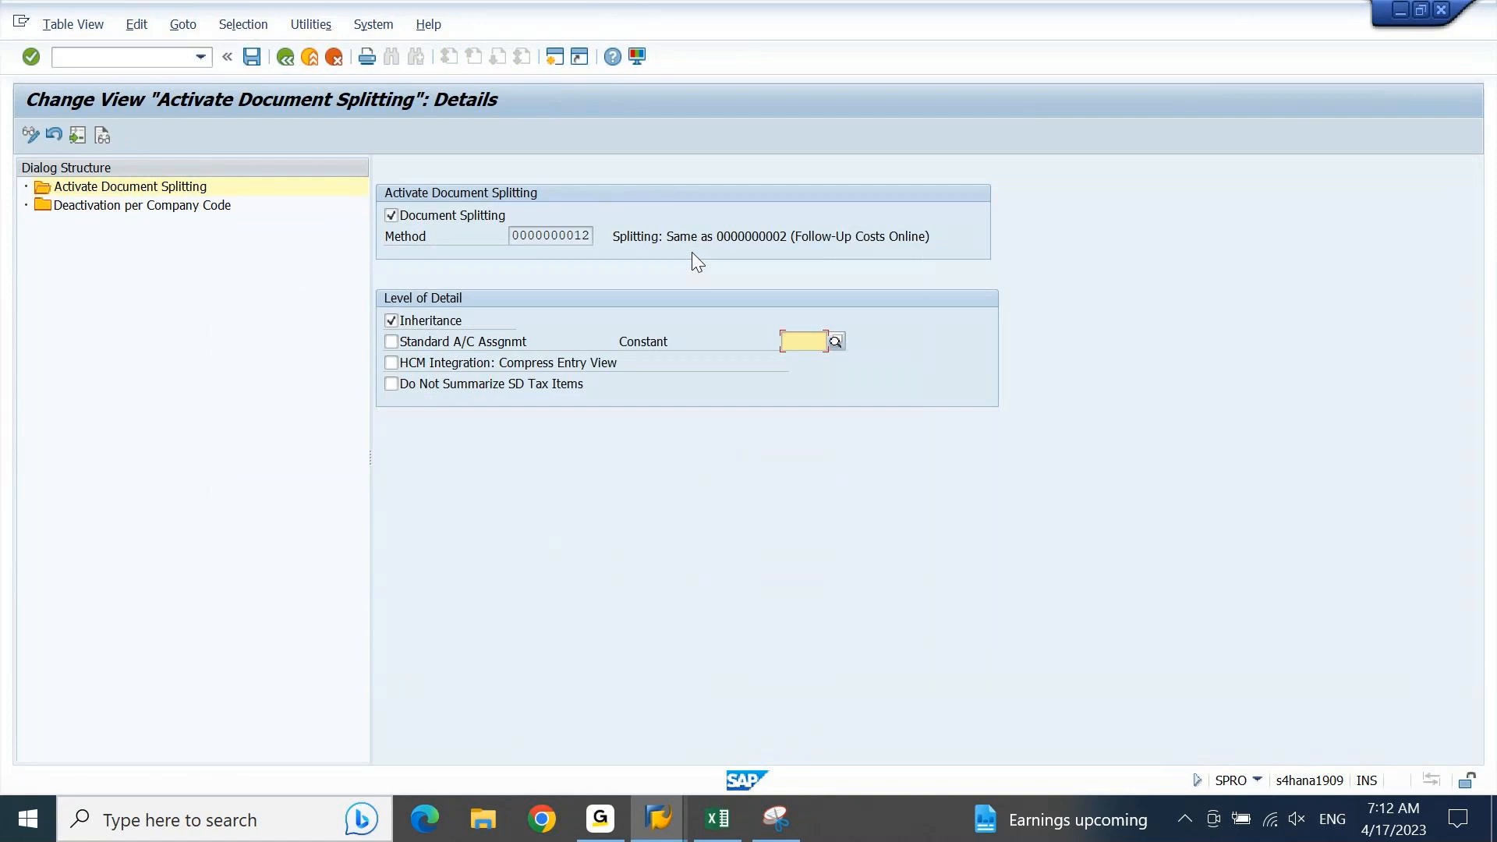
key("F3")
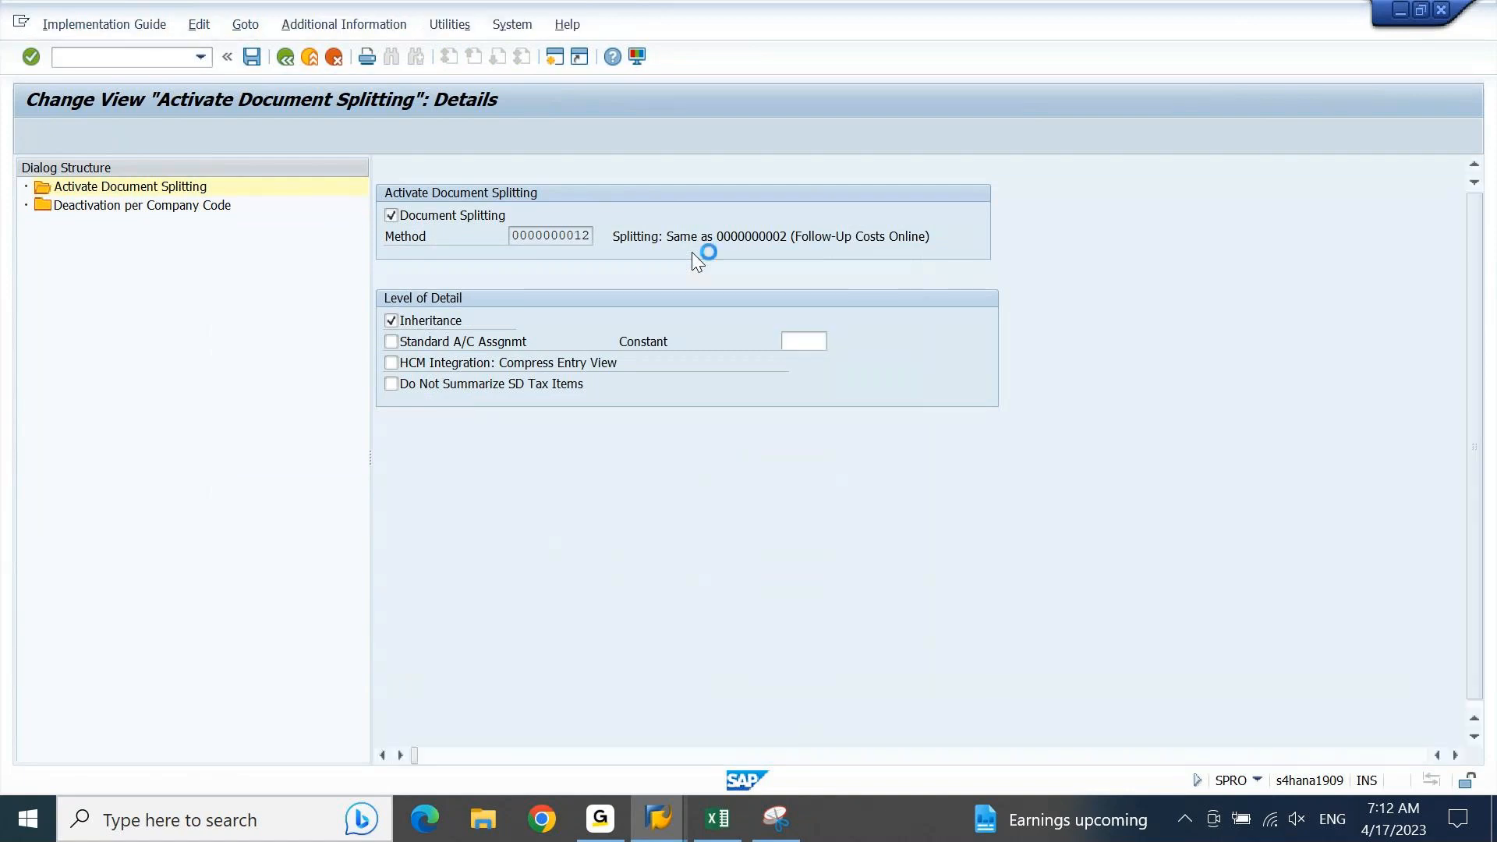
key("Tab")
key("Return")
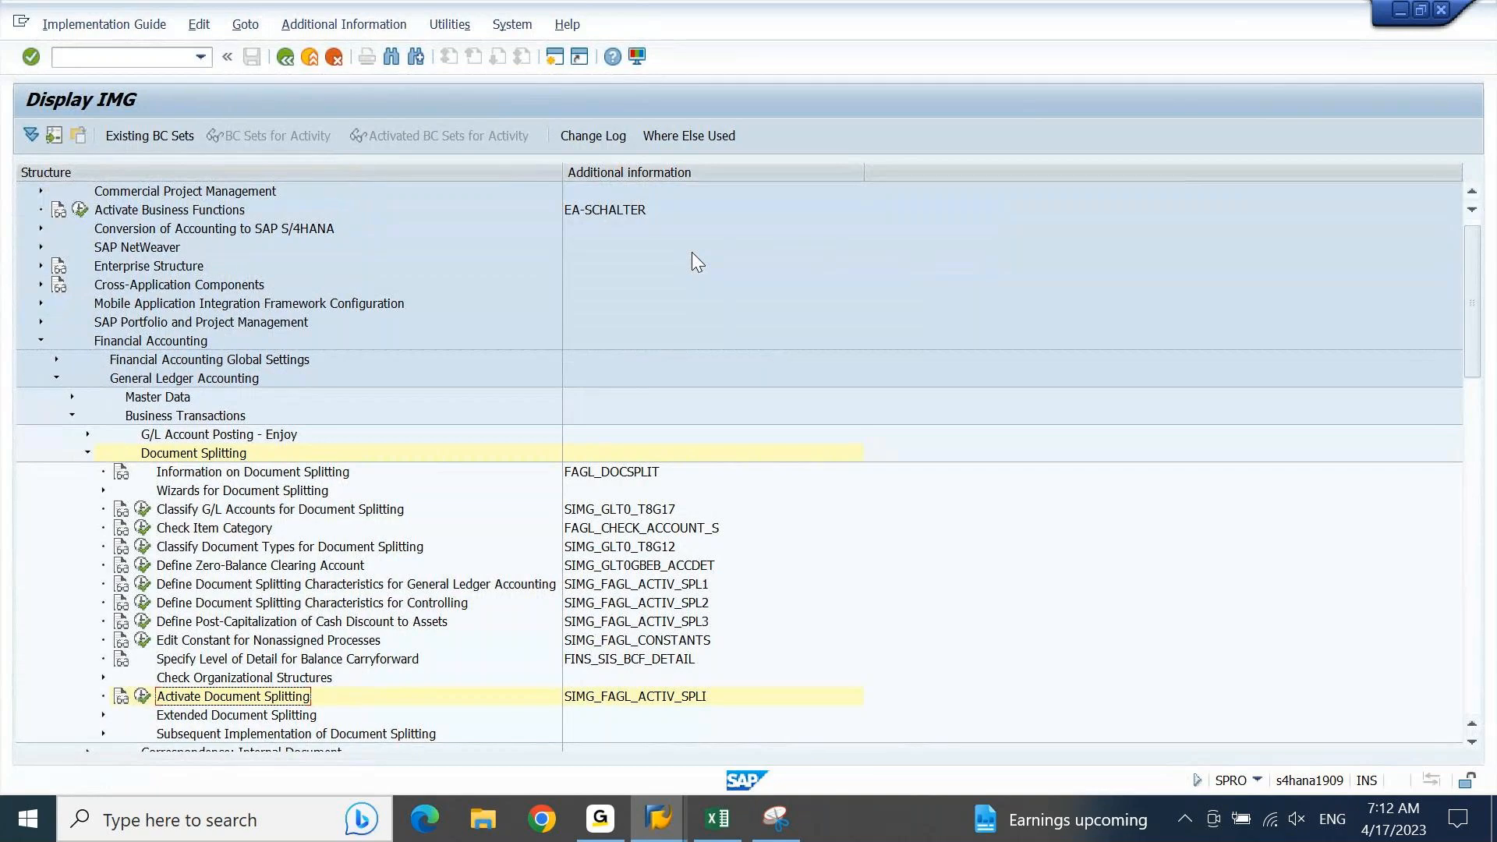
Step: Expand Extended Document Splitting in the IMG and examine the activities listed under it
key("Down")
key("Down")
key("Down")
key("Down")
key("Down")
key("Down")
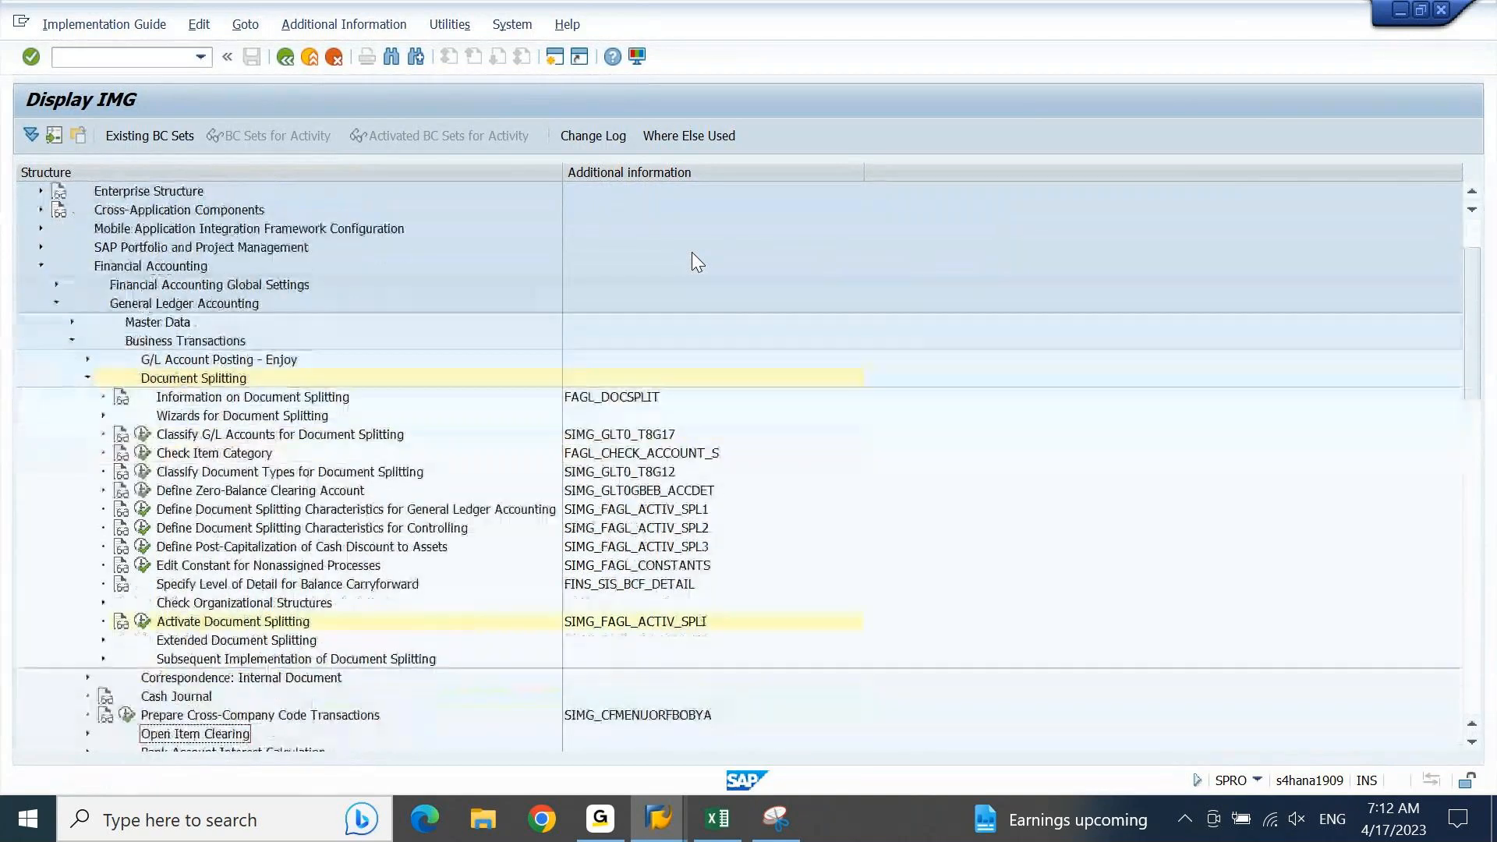
key("Up")
key("Up")
key("Up")
key("Up")
key("Up")
key("Up")
key("Down")
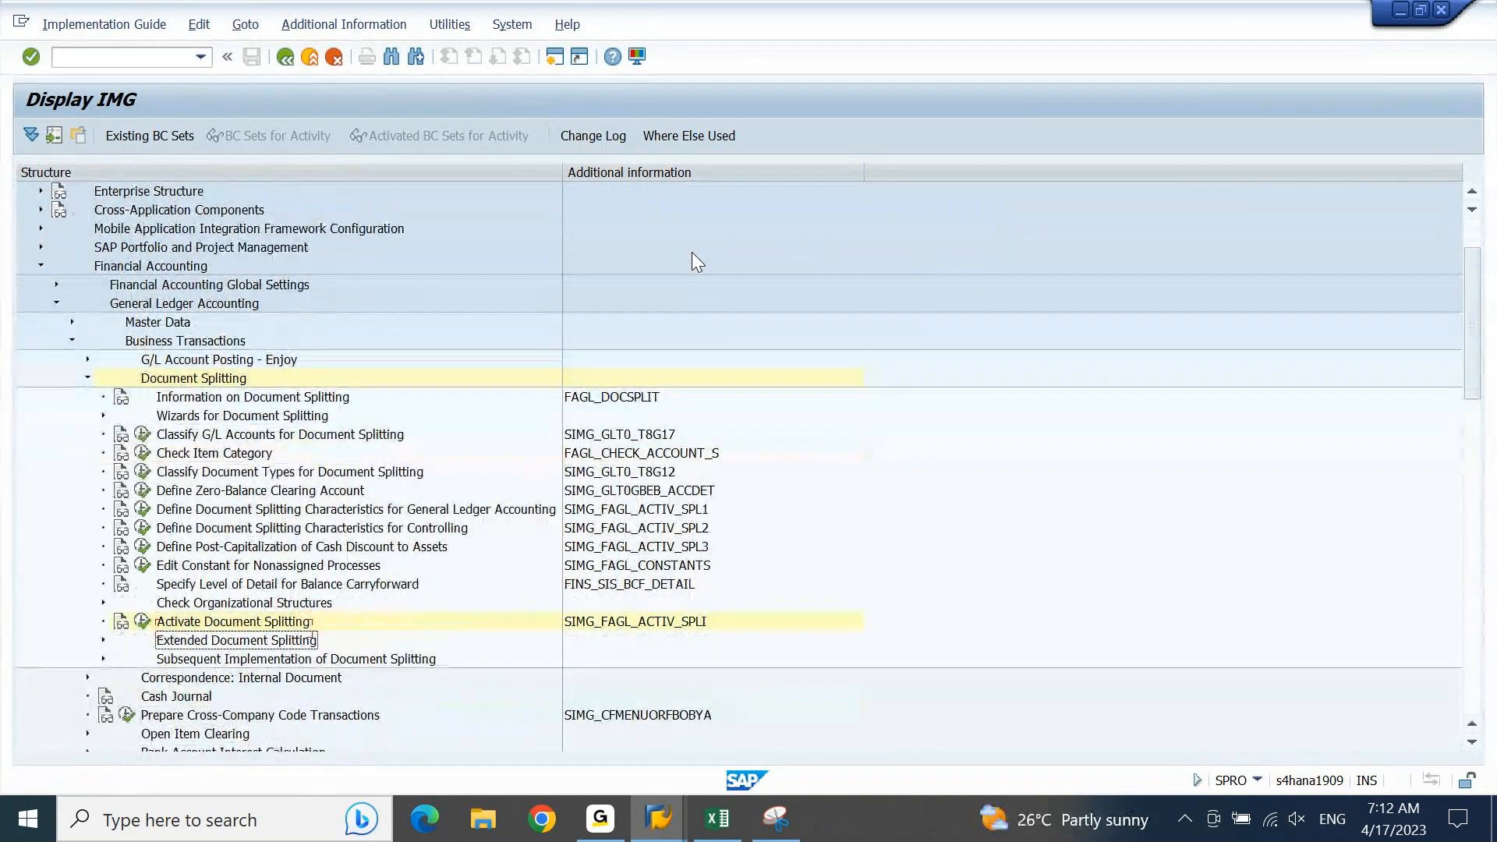
key("Right")
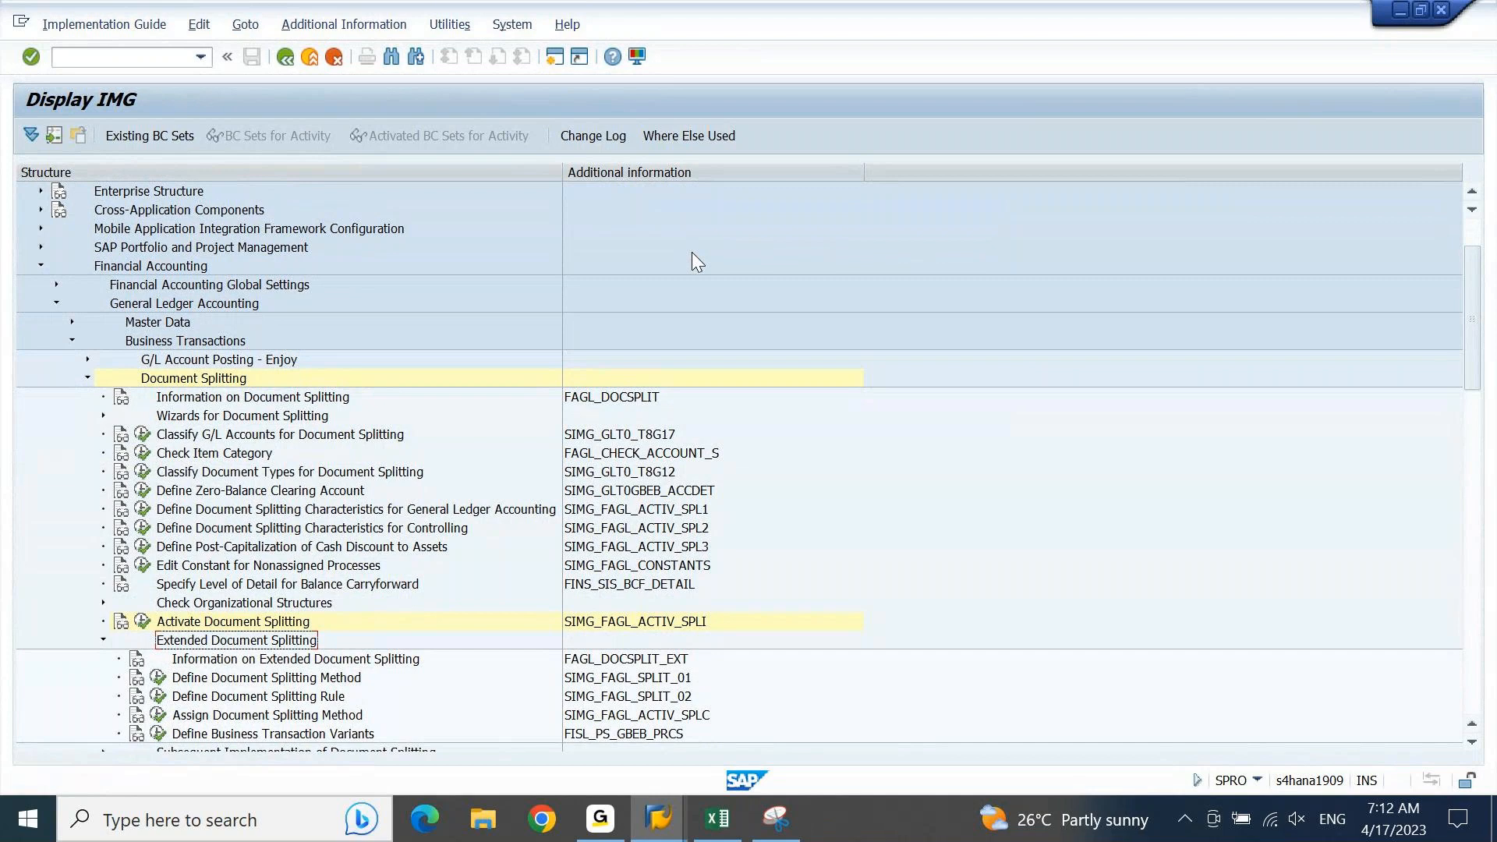
key("Down")
key("Down")
key("Down")
key("Down")
key("Down")
key("Down")
key("Up")
key("Up")
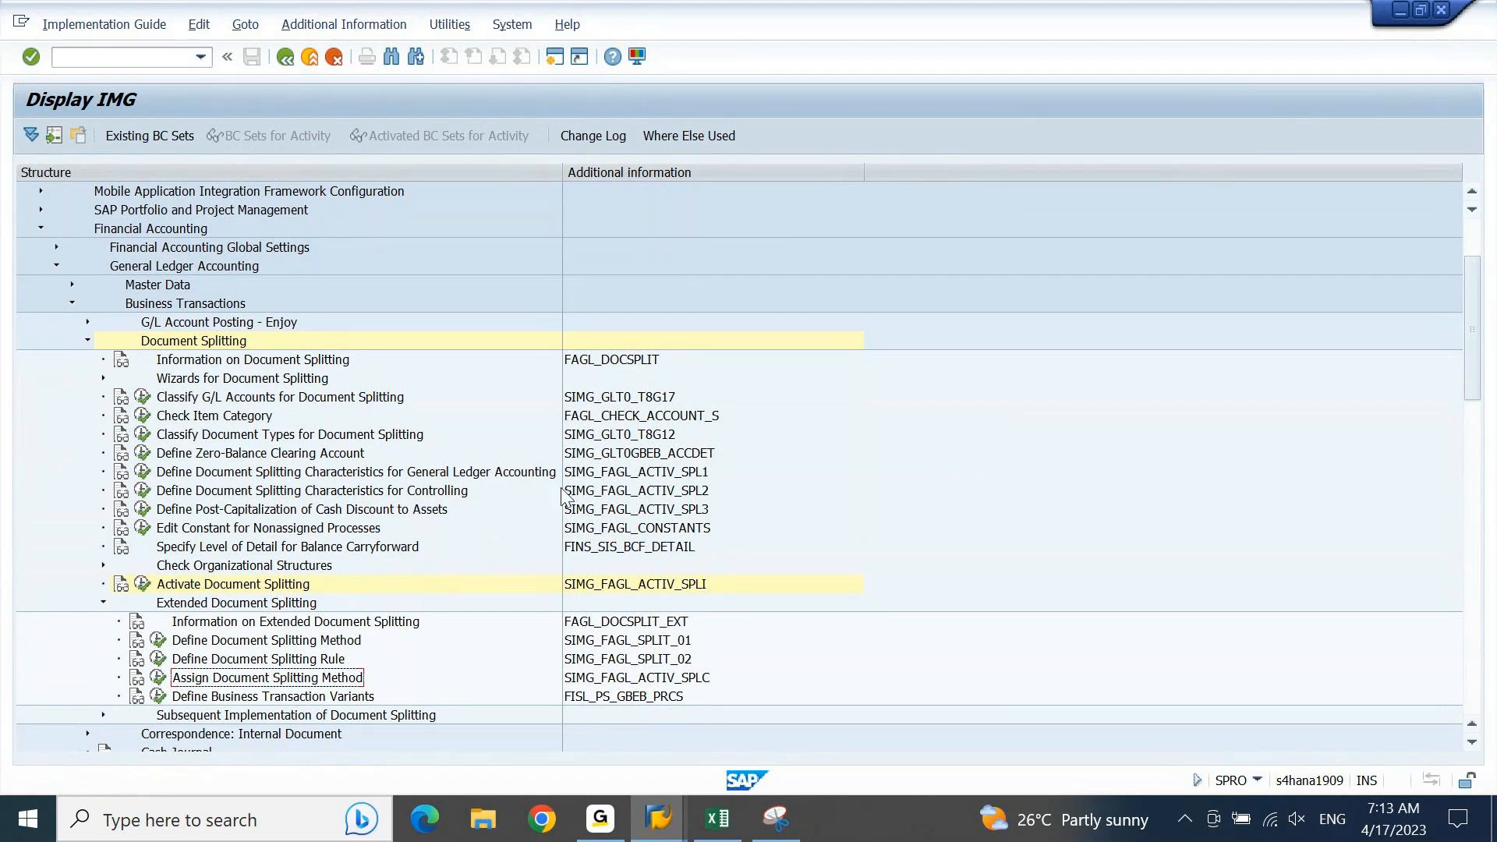
left_click(312, 629)
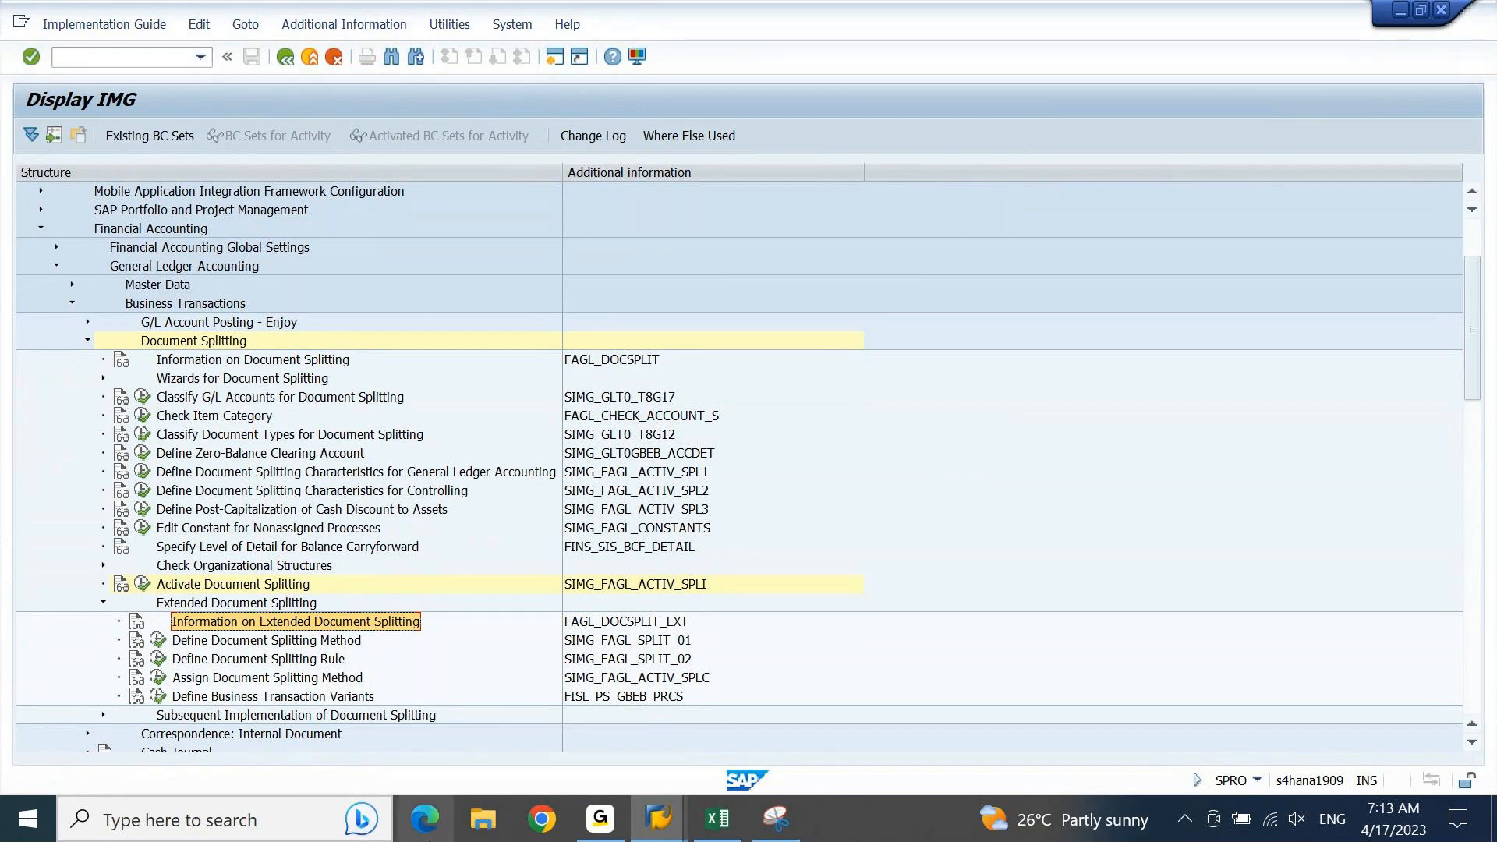
Step: Return to Excel and apply outside borders around the Document Splitting block in cells A1662 to E1667
left_click(717, 818)
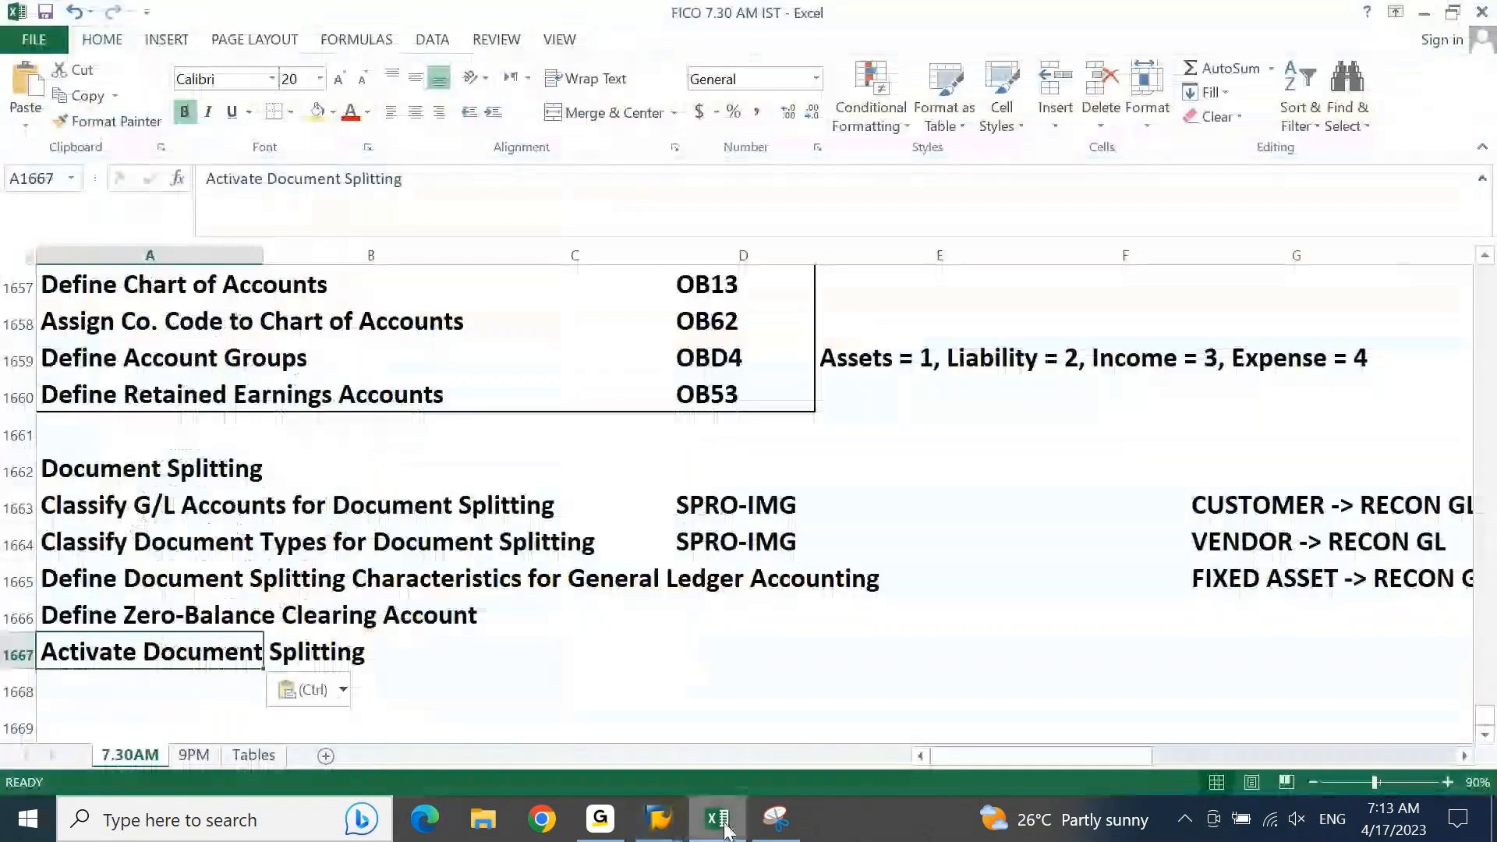
key("ctrl+shift+Up")
key("ctrl+shift+Down")
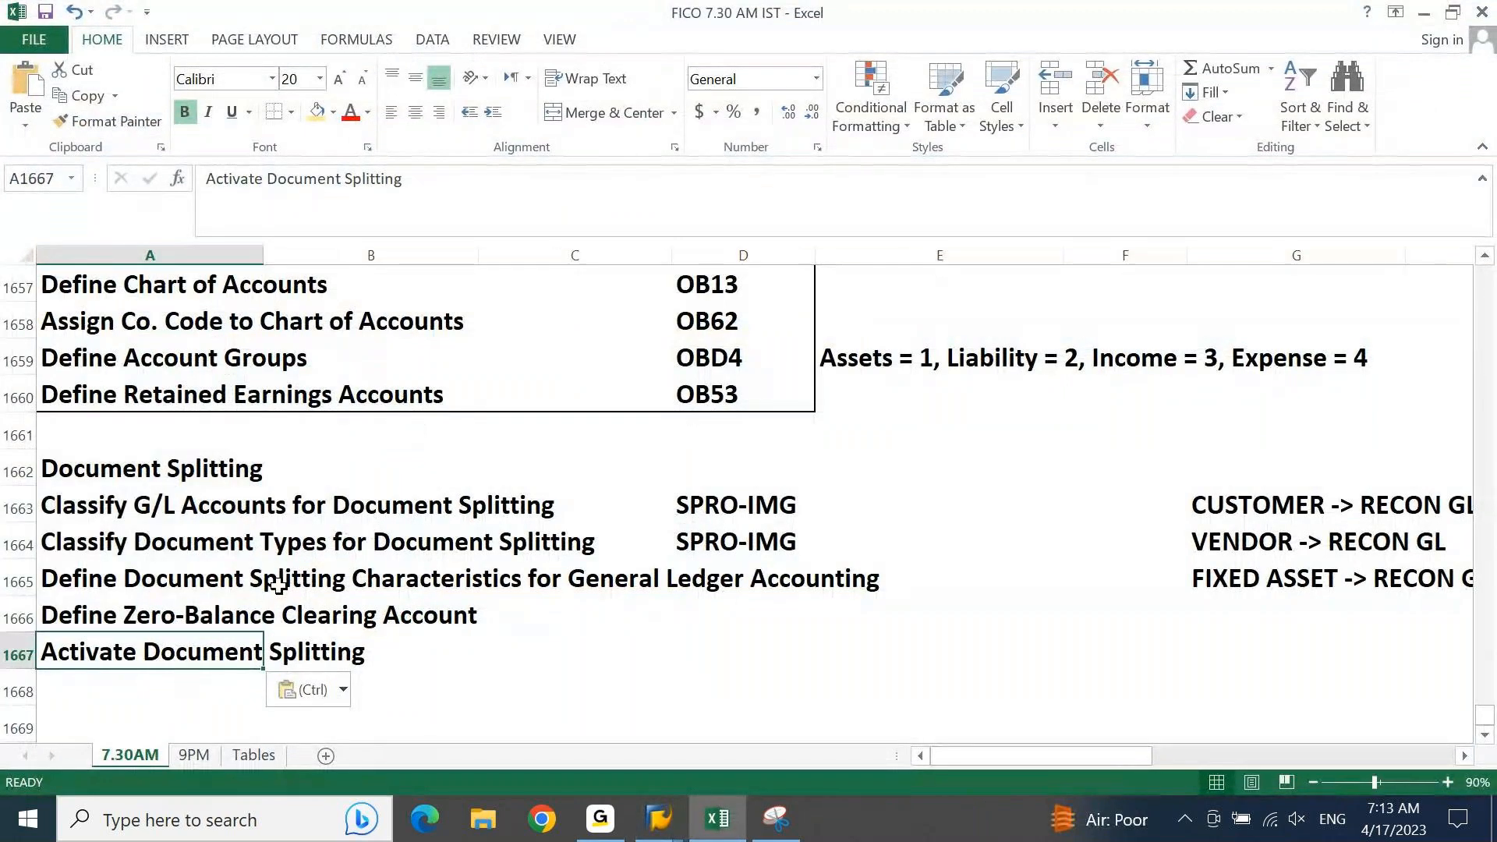
key("ctrl+Up")
key("shift+Right")
key("shift+Right")
key("shift+Right")
key("shift+Right")
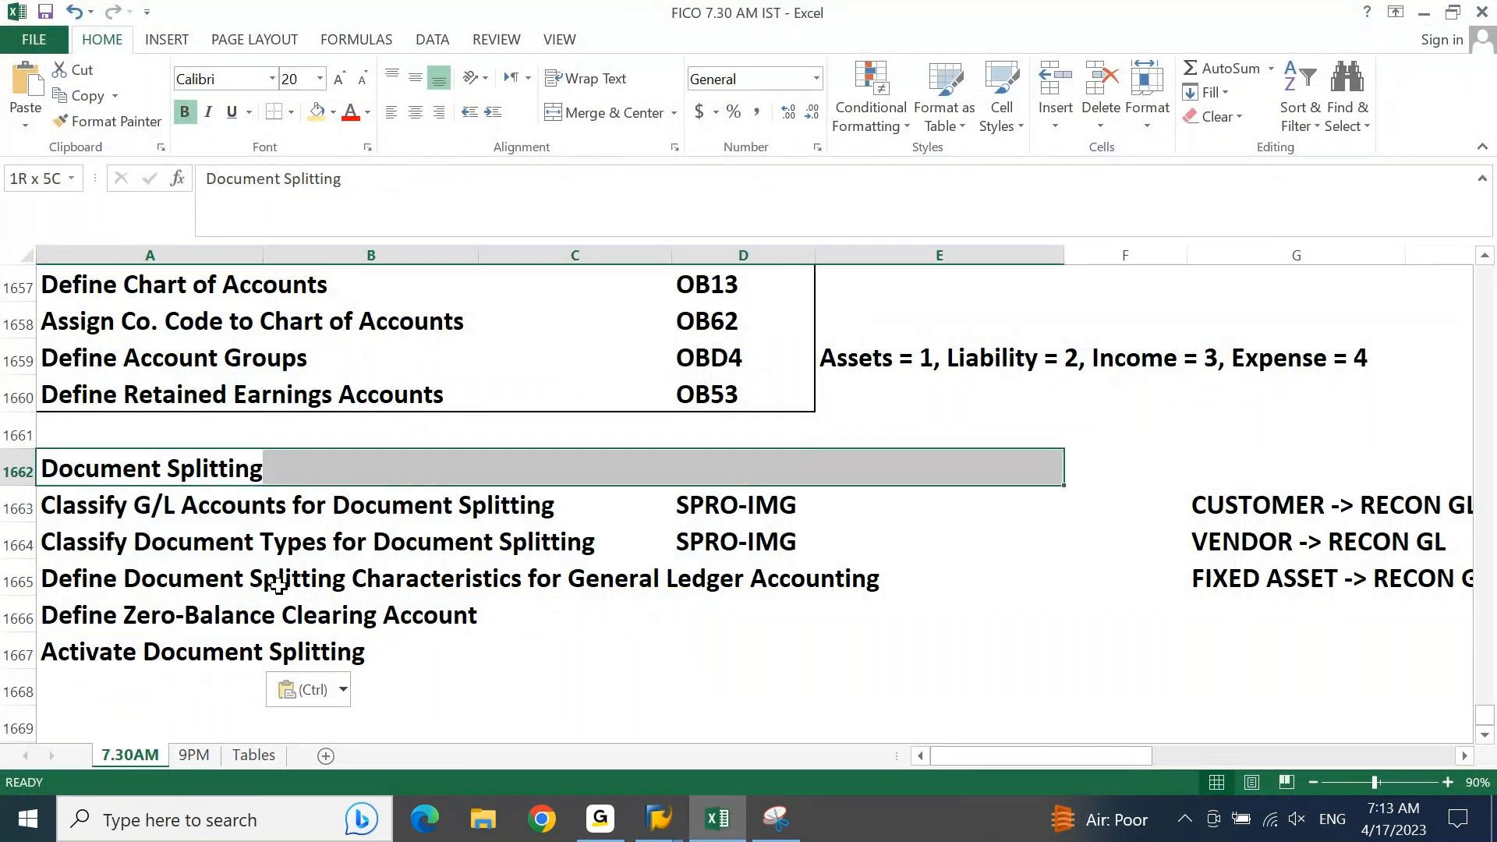
key("shift+Down")
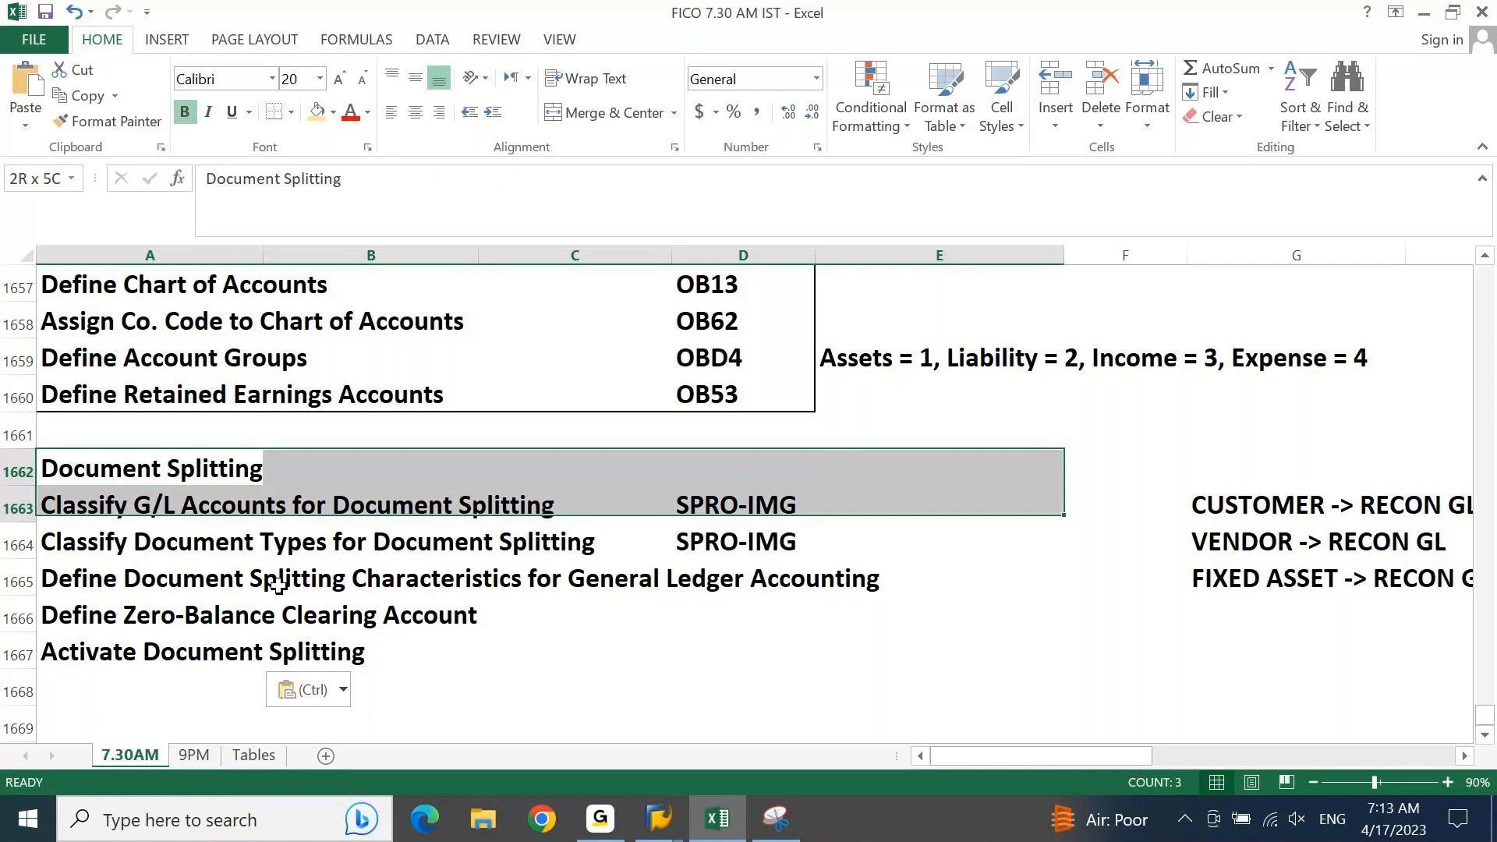
key("shift+Down")
key("ctrl+shift+Down")
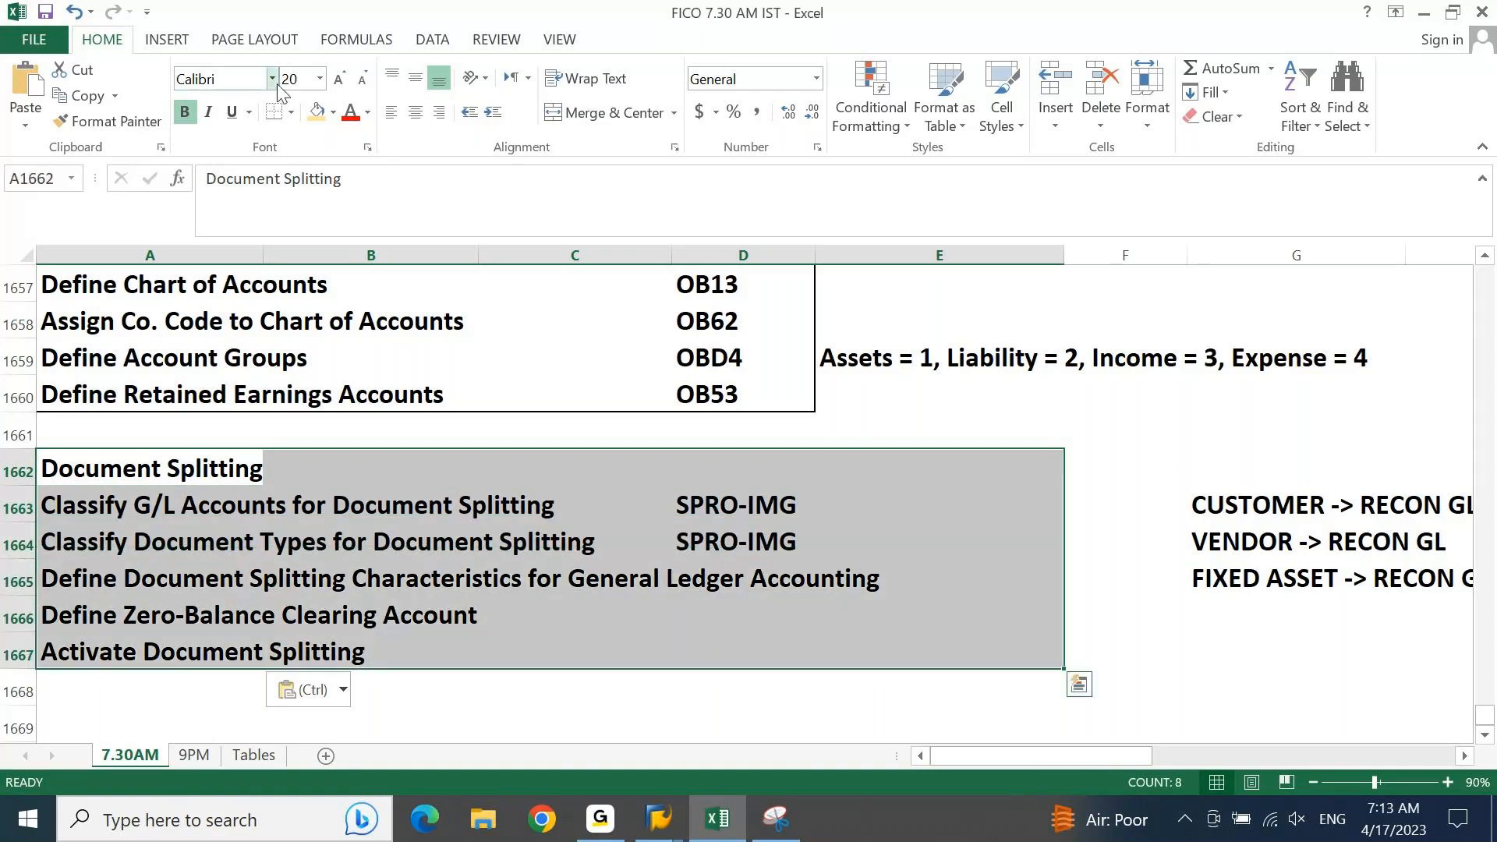
left_click(290, 112)
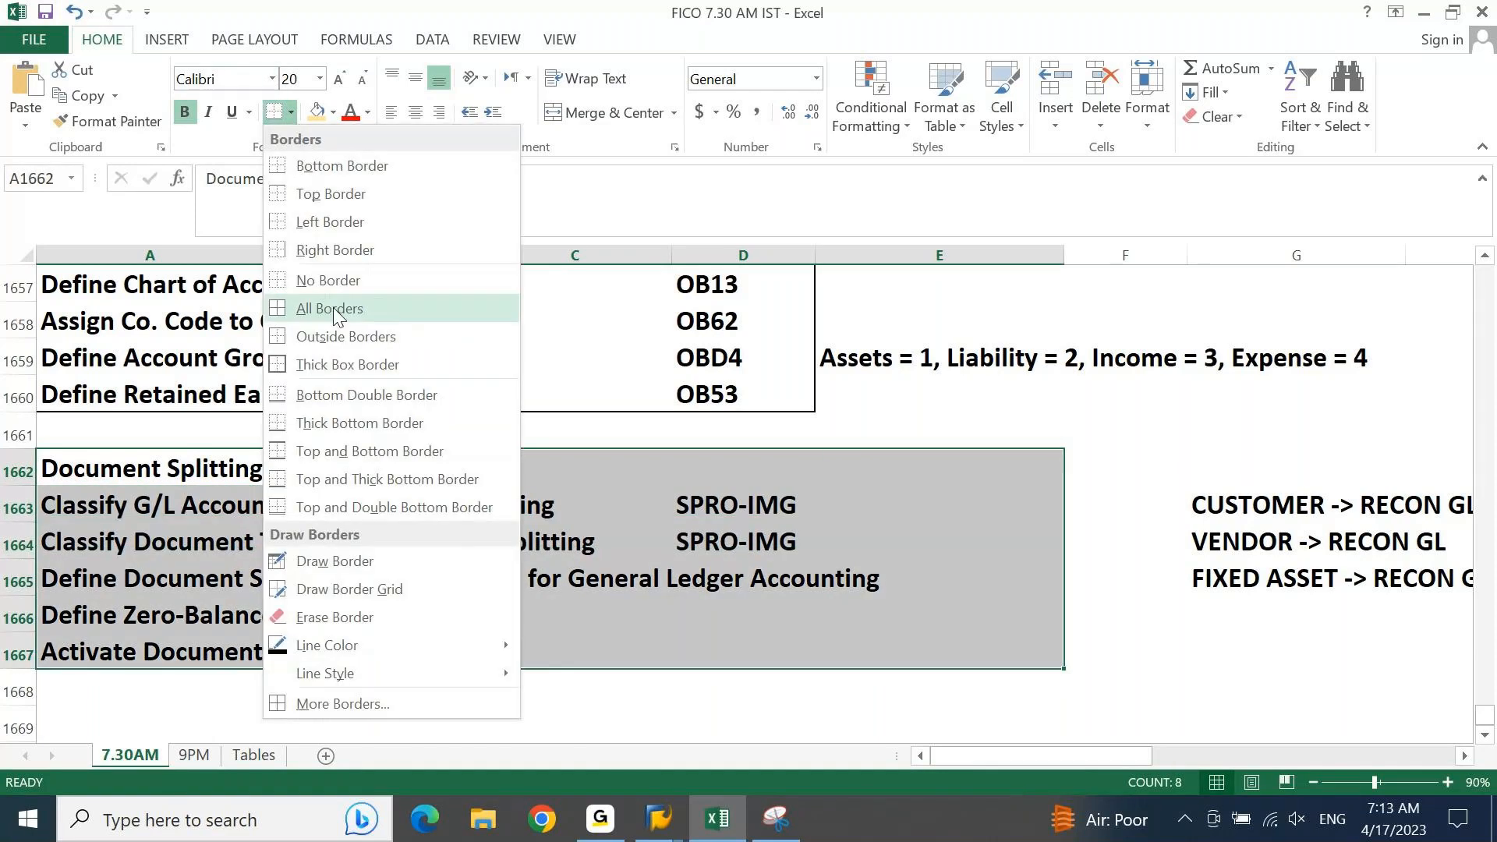
left_click(339, 336)
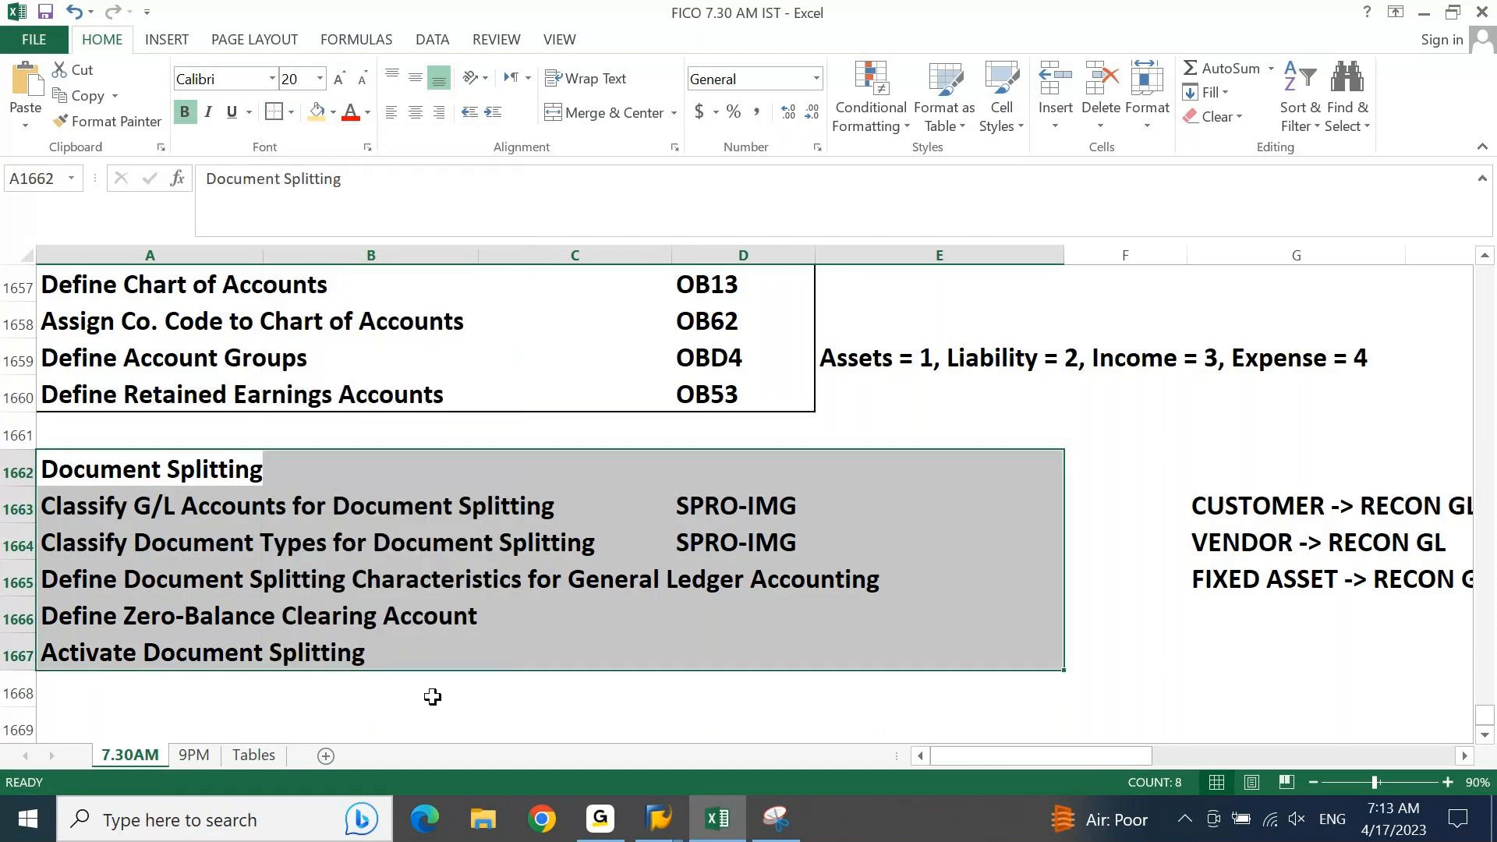
left_click(433, 697)
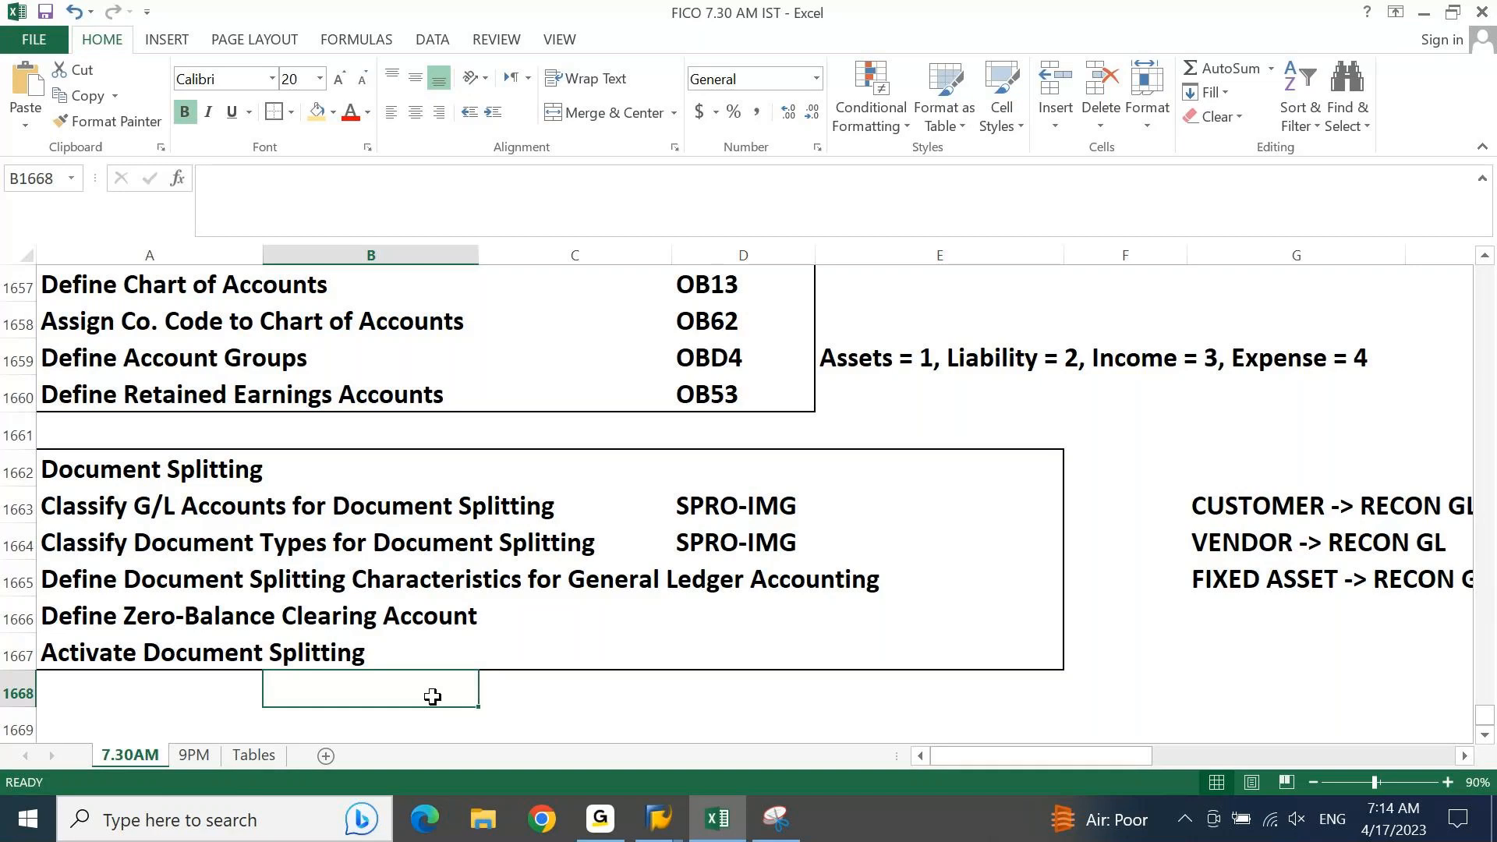
Step: Examine the configuration activities listed from Define Chart of Accounts through Activate Document Splitting in rows 1657 to 1667
key("Left")
key("ctrl+Up")
key("ctrl+Up")
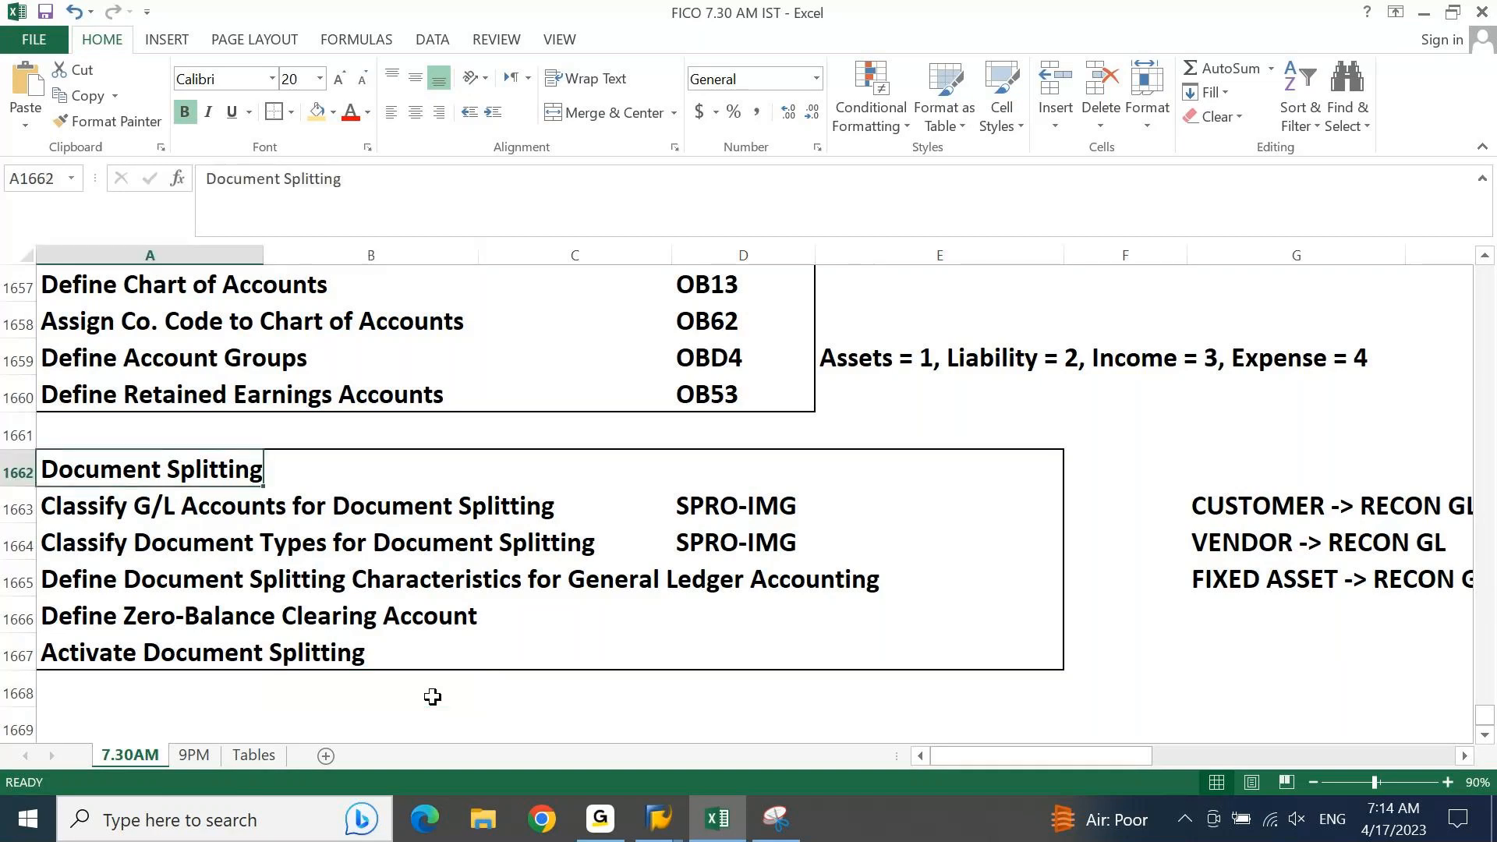
key("ctrl+Up")
key("Up")
key("Up")
key("Up")
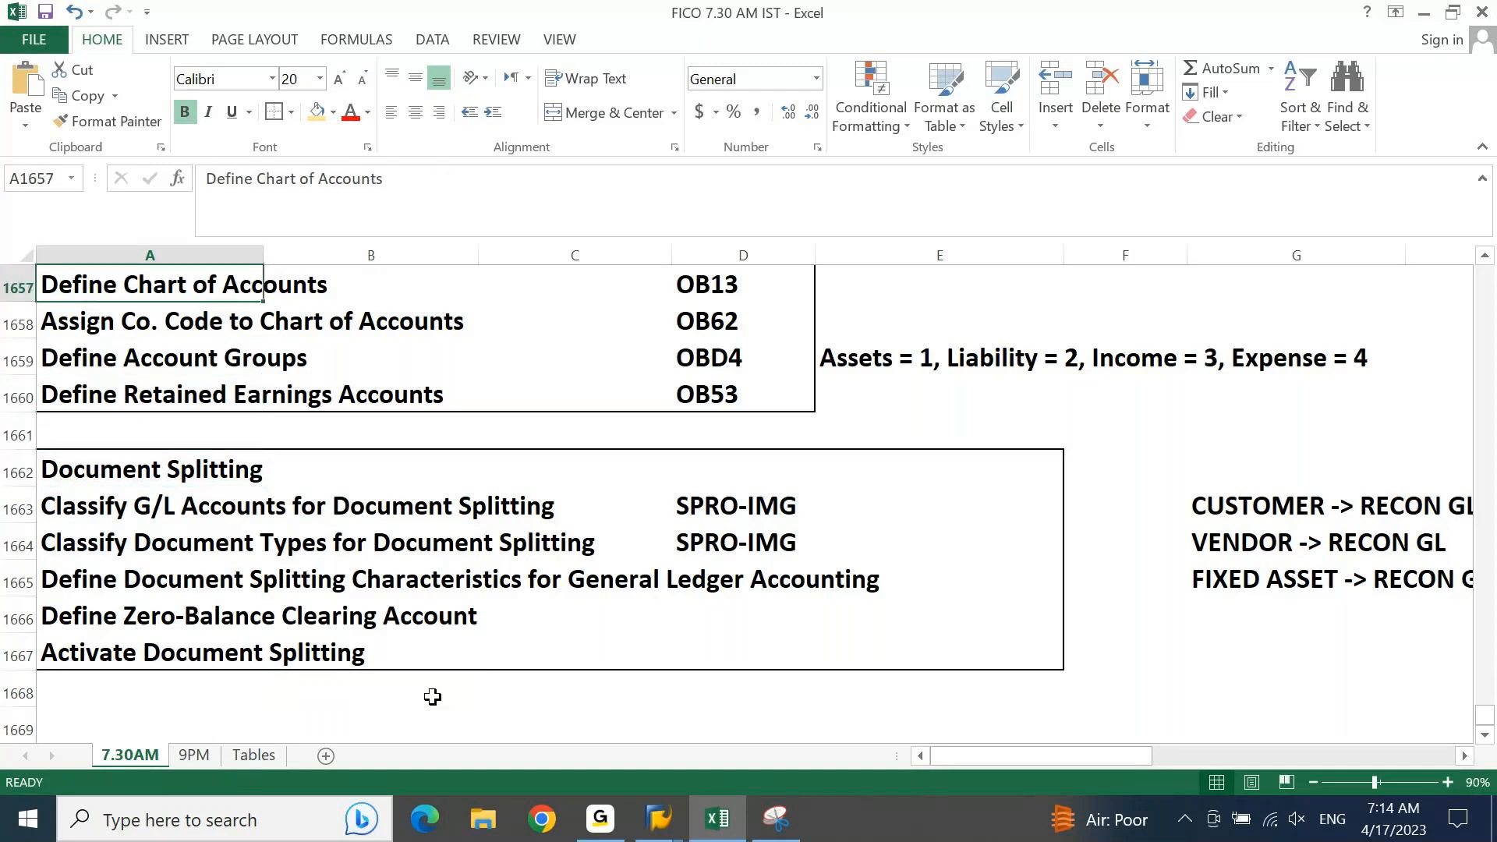
key("ctrl+Up")
key("ctrl+Down")
key("ctrl+shift+Down")
key("ctrl+shift+Down")
key("ctrl+shift+Down")
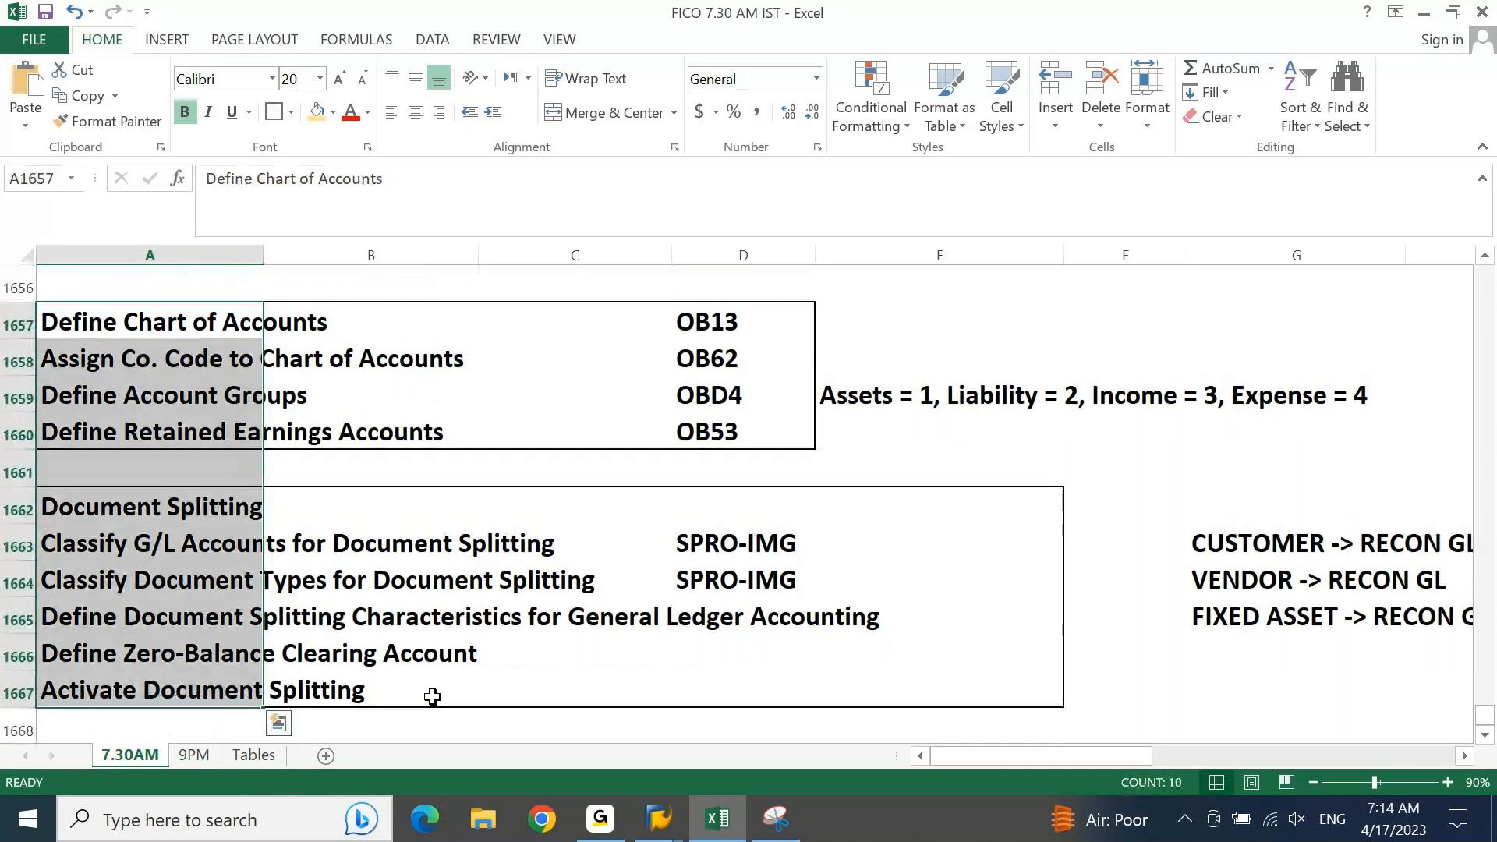
key("Left")
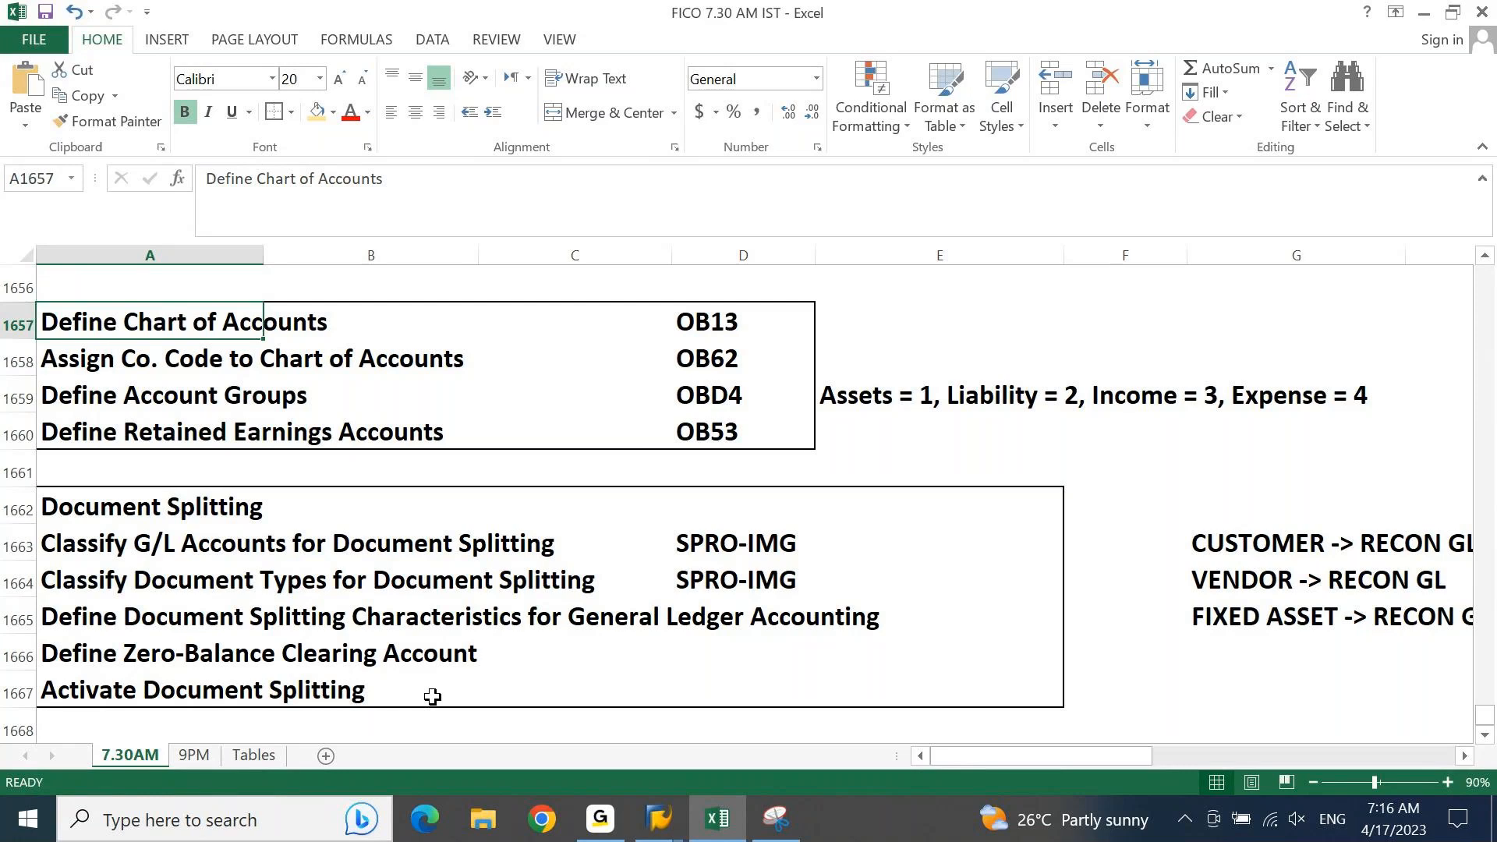
Step: Switch to SAP Easy Access and display the General Ledger default profit center overview (FAGL3KEH) for company code AP10
left_click(658, 819)
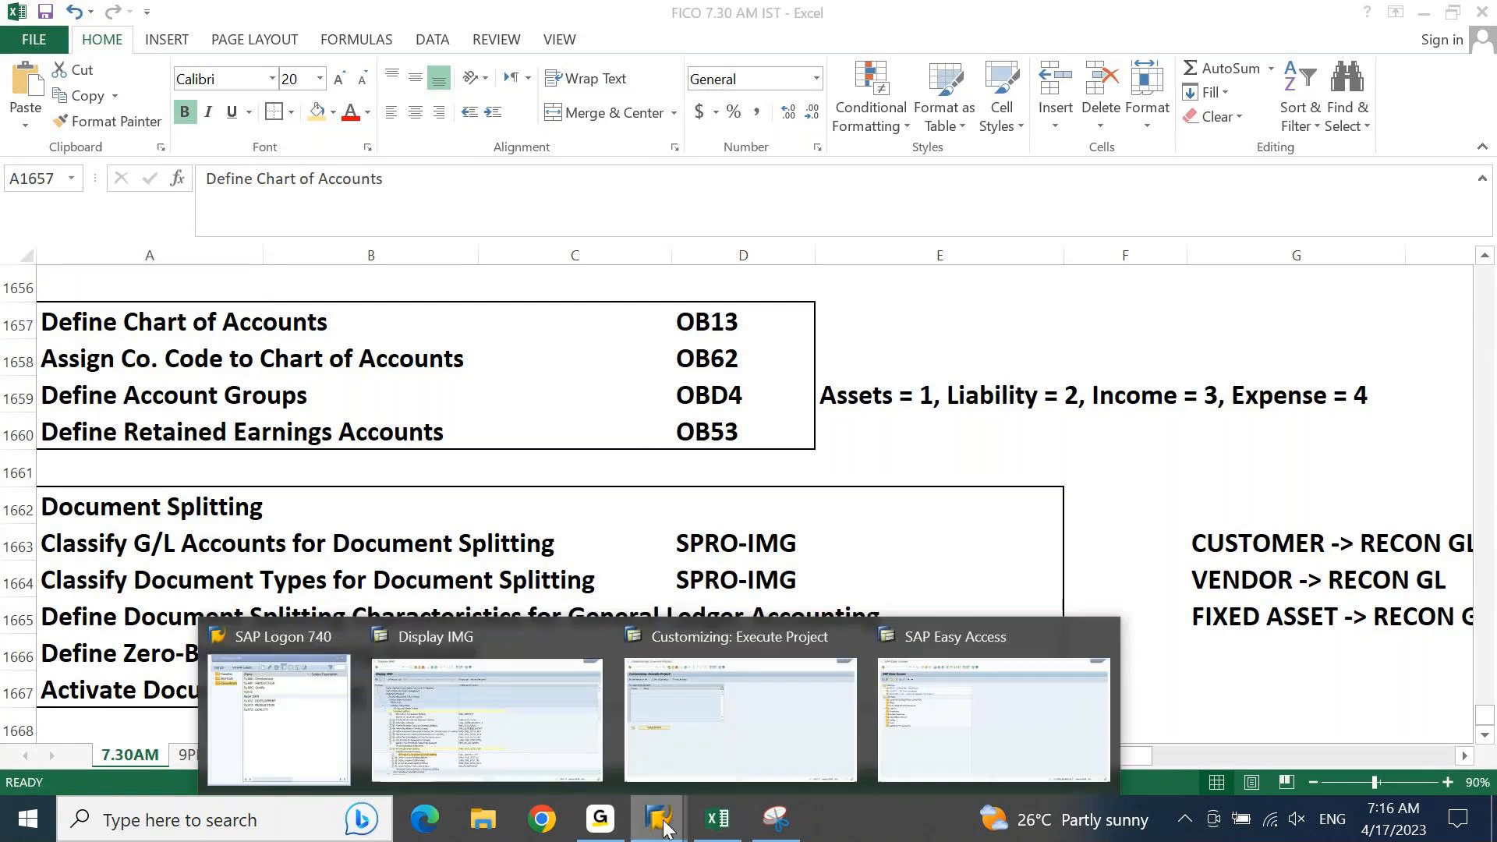
left_click(914, 742)
type("FAGL3KEH")
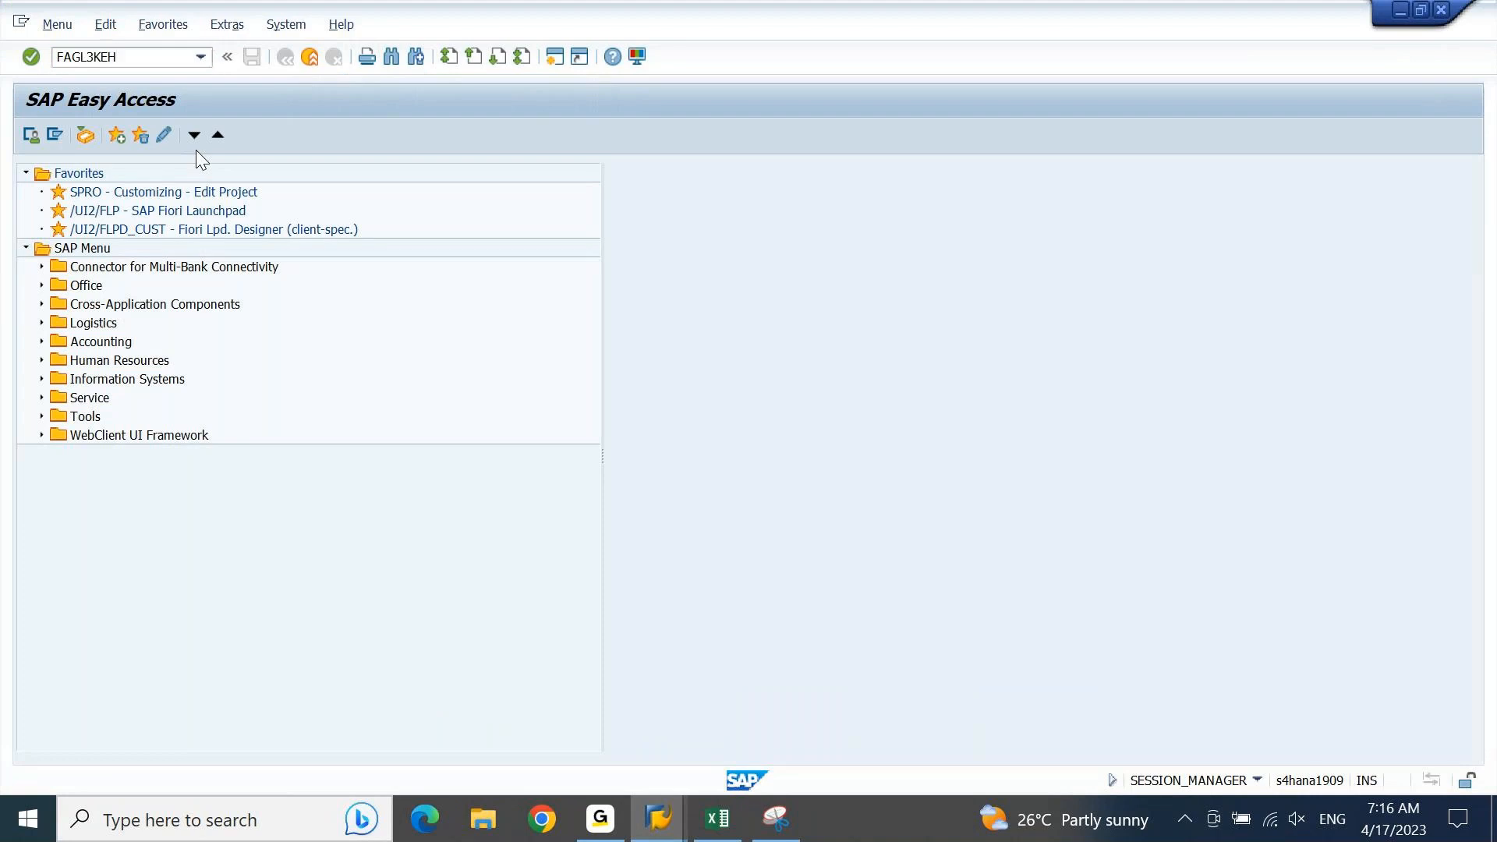
key("Return")
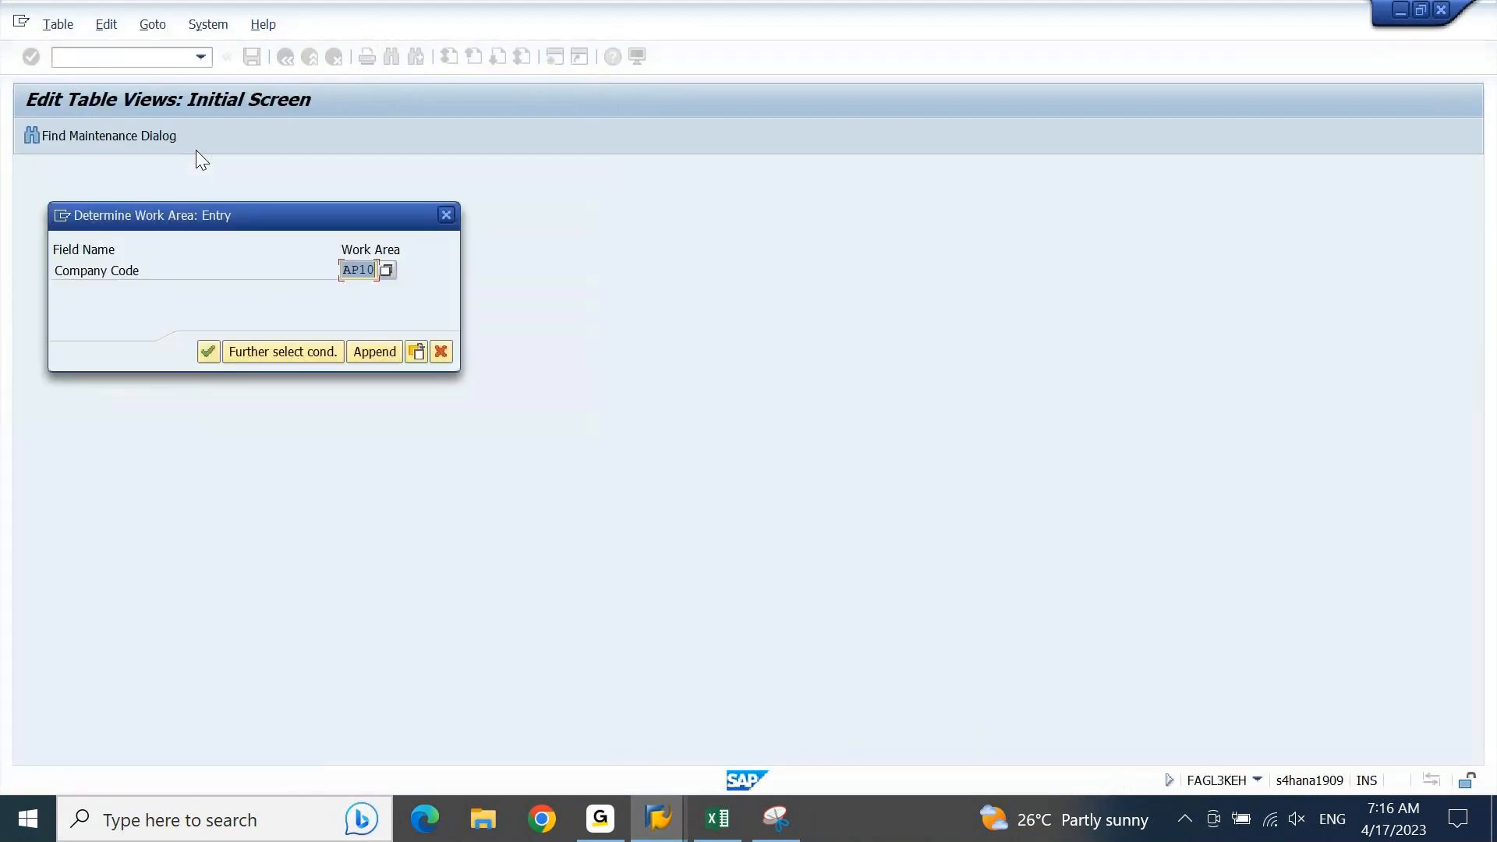
key("Return")
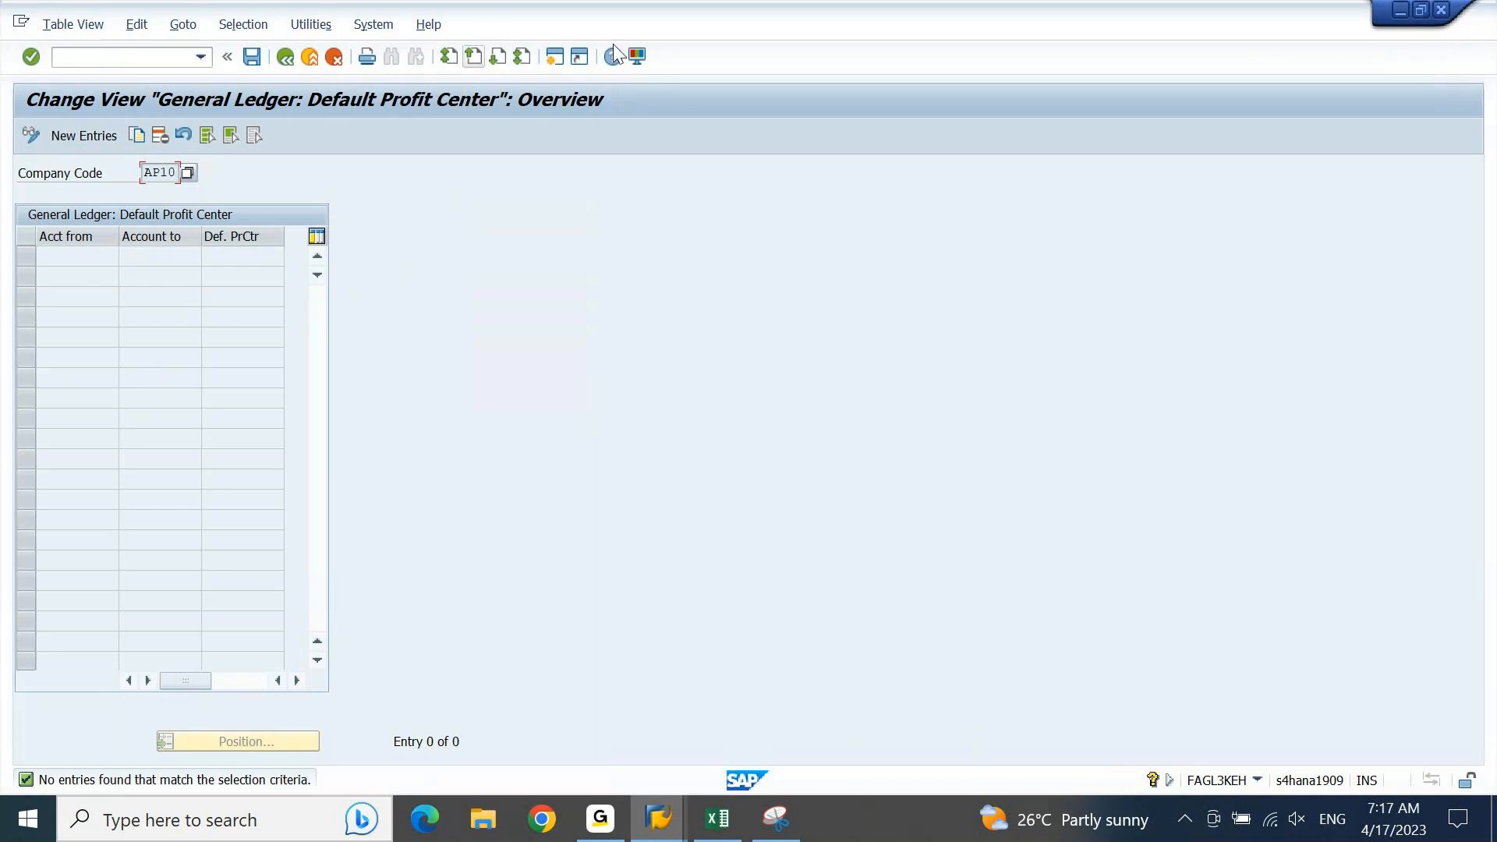
Step: Open a new SAP session and display the default account assignment overview (OKB9) in read-only mode
left_click(552, 59)
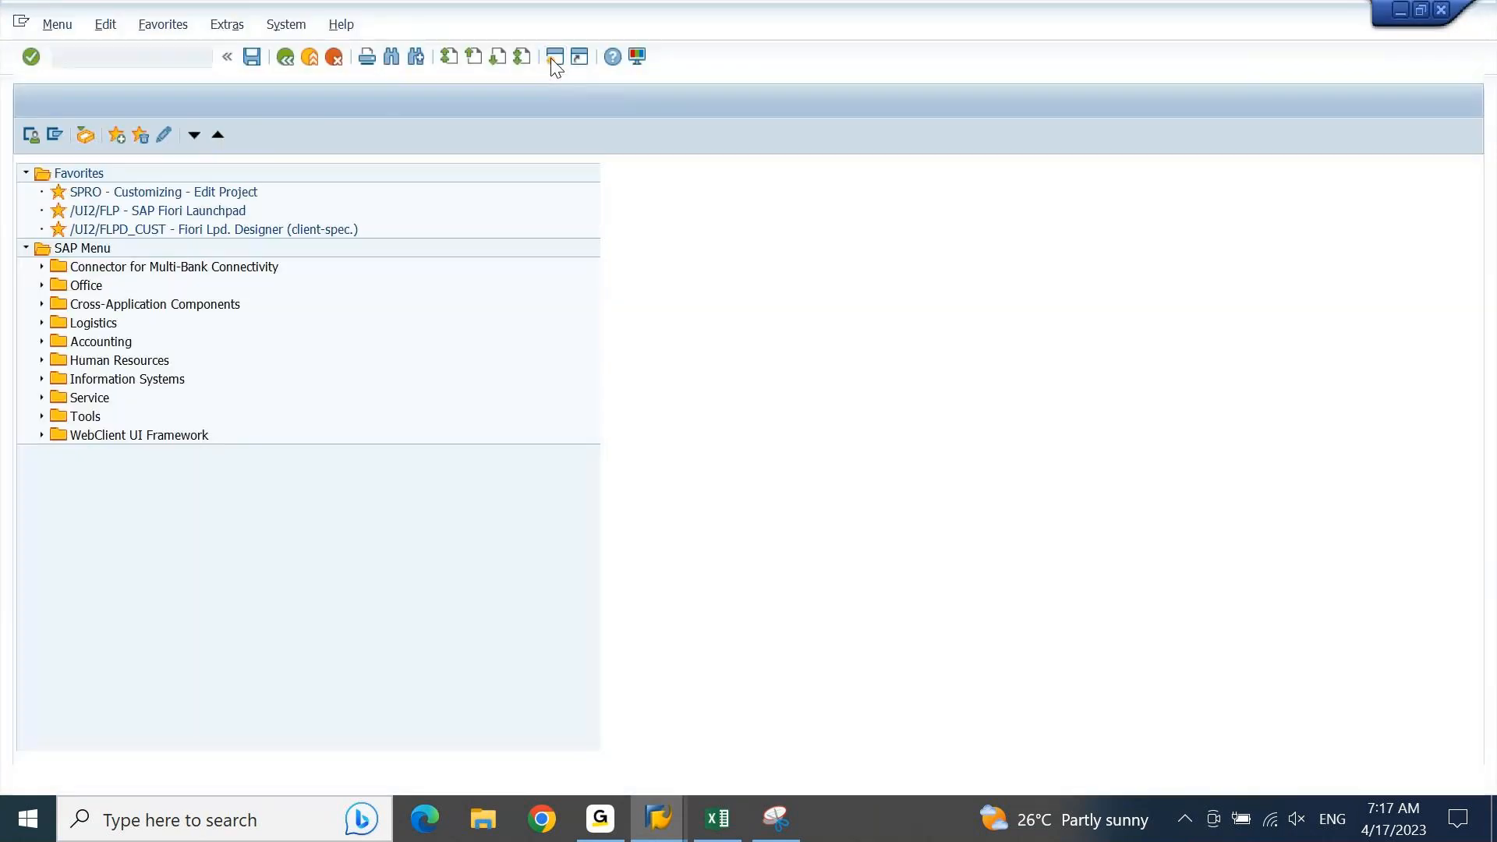
type("OKB9")
key("Return")
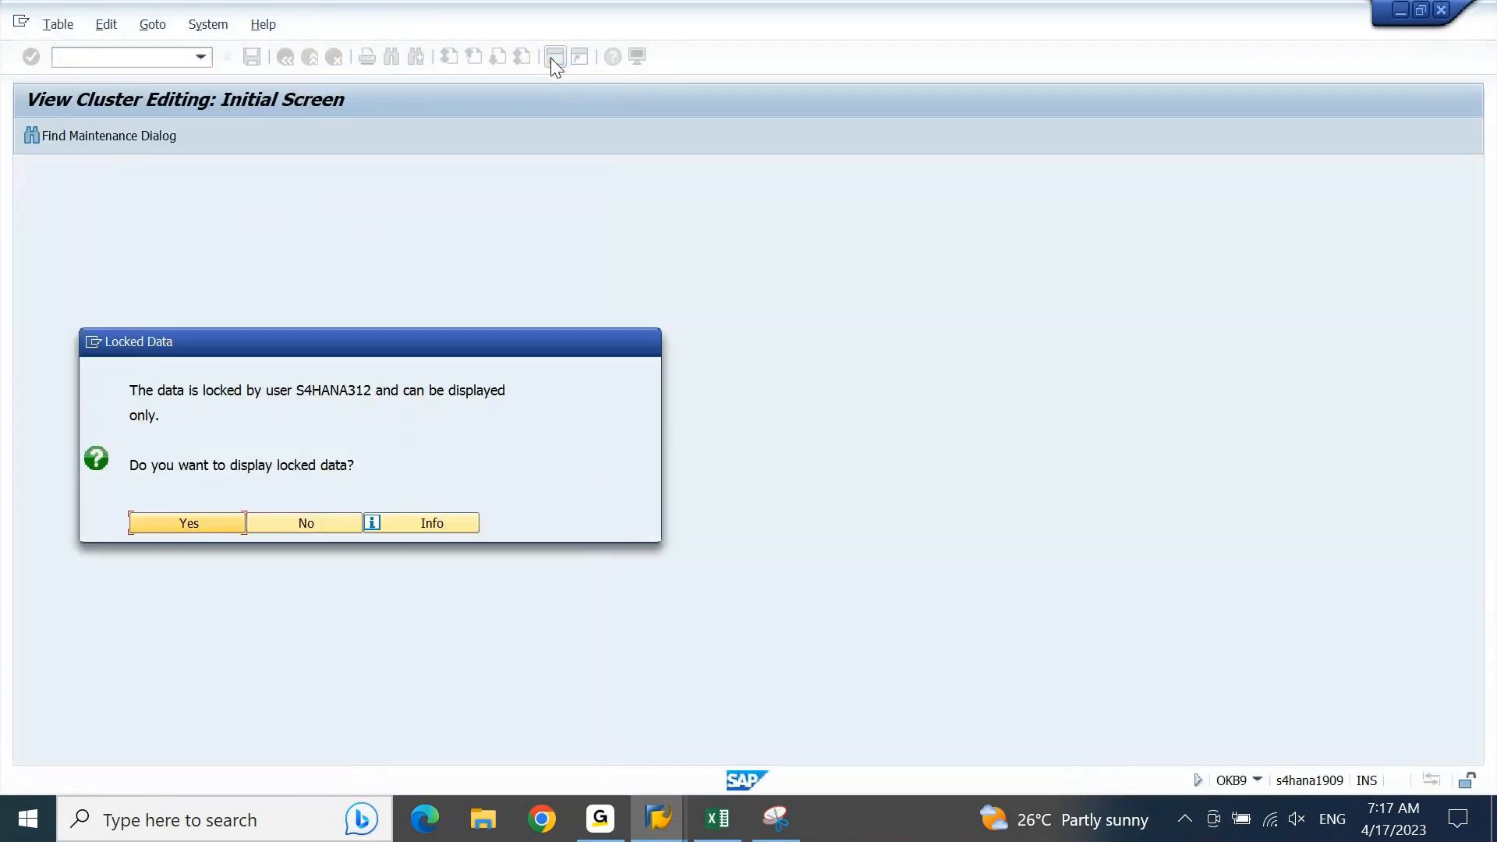
key("Return")
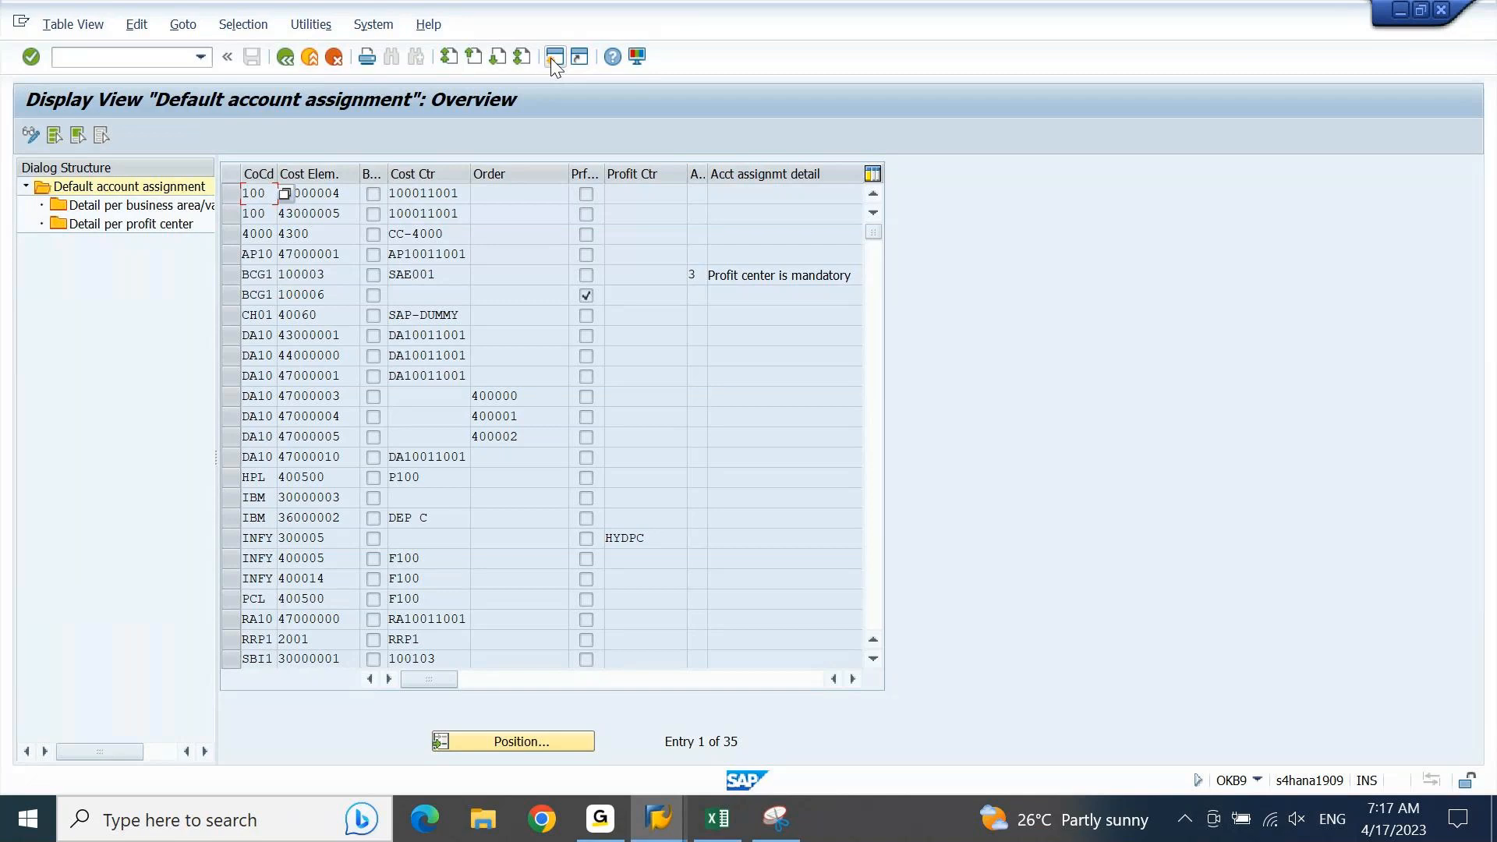
Step: Widen the Cost Elem. column and examine the default account assignments, including company code BCG1's entry for cost element 100006
left_click(616, 331)
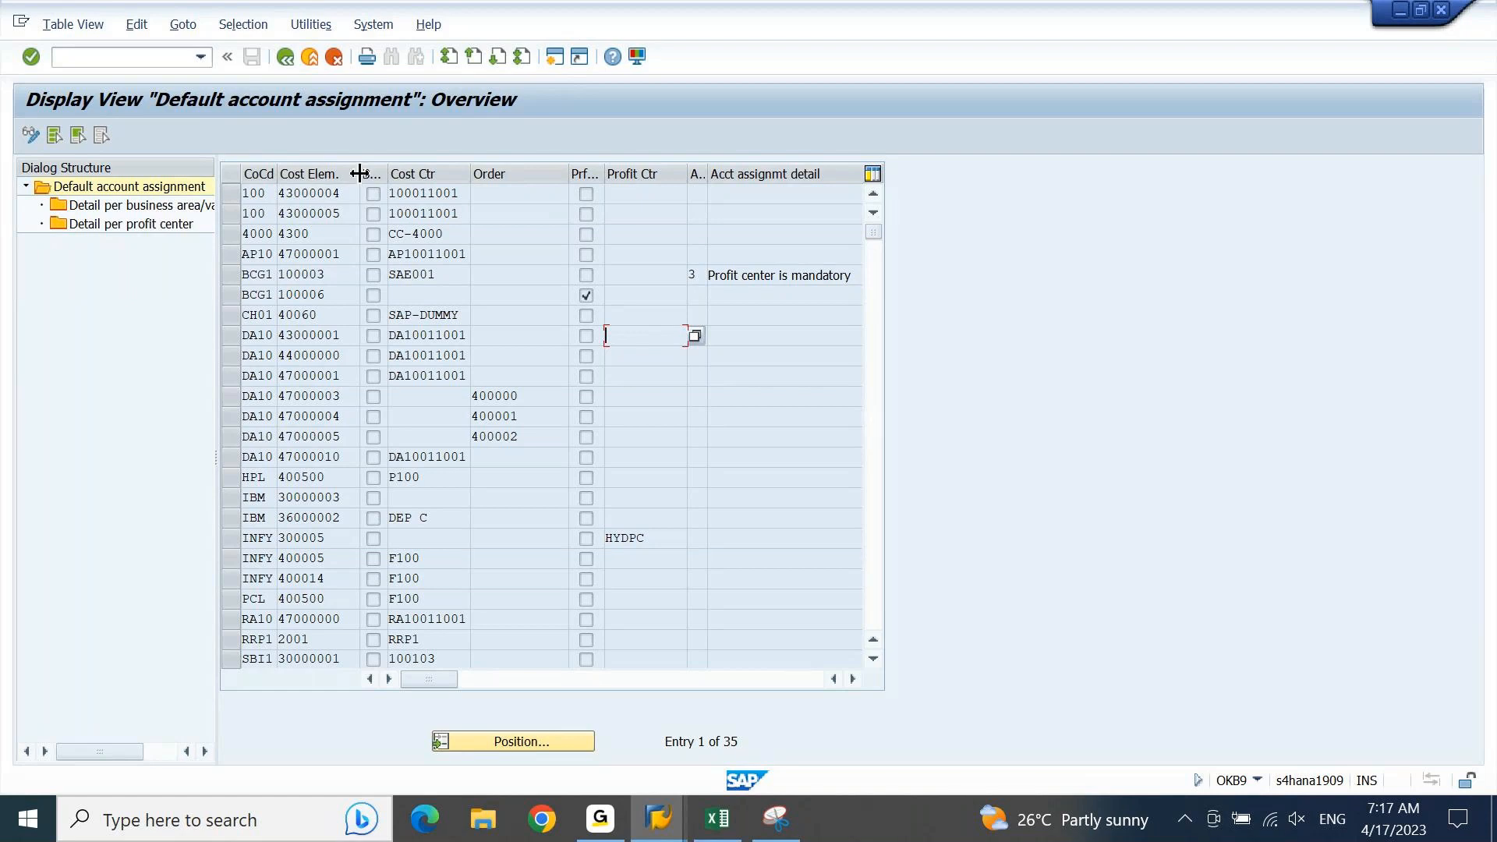
left_click_drag(359, 173, 436, 171)
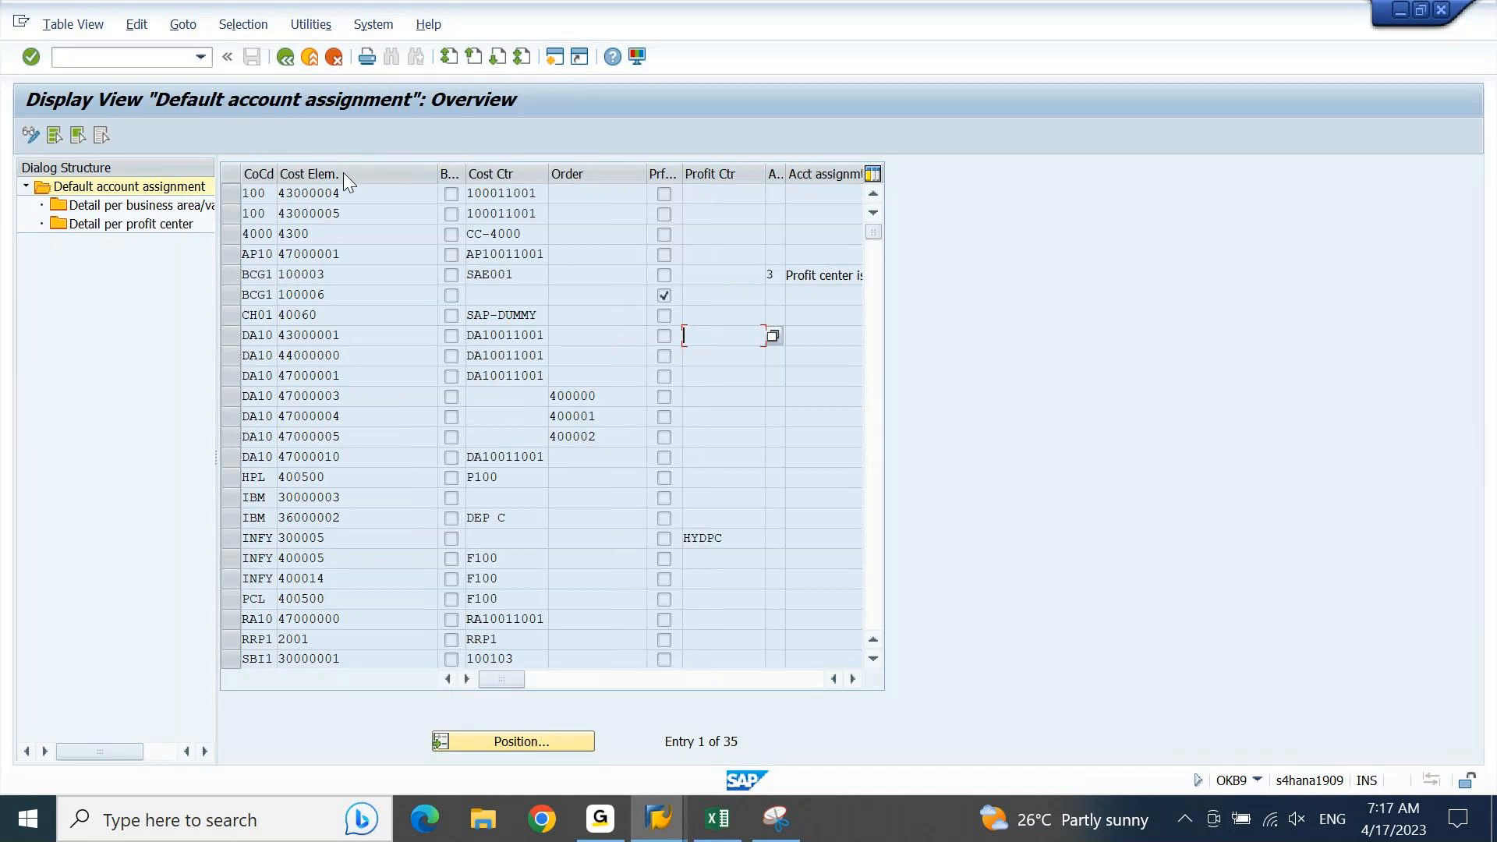
left_click_drag(348, 193, 271, 193)
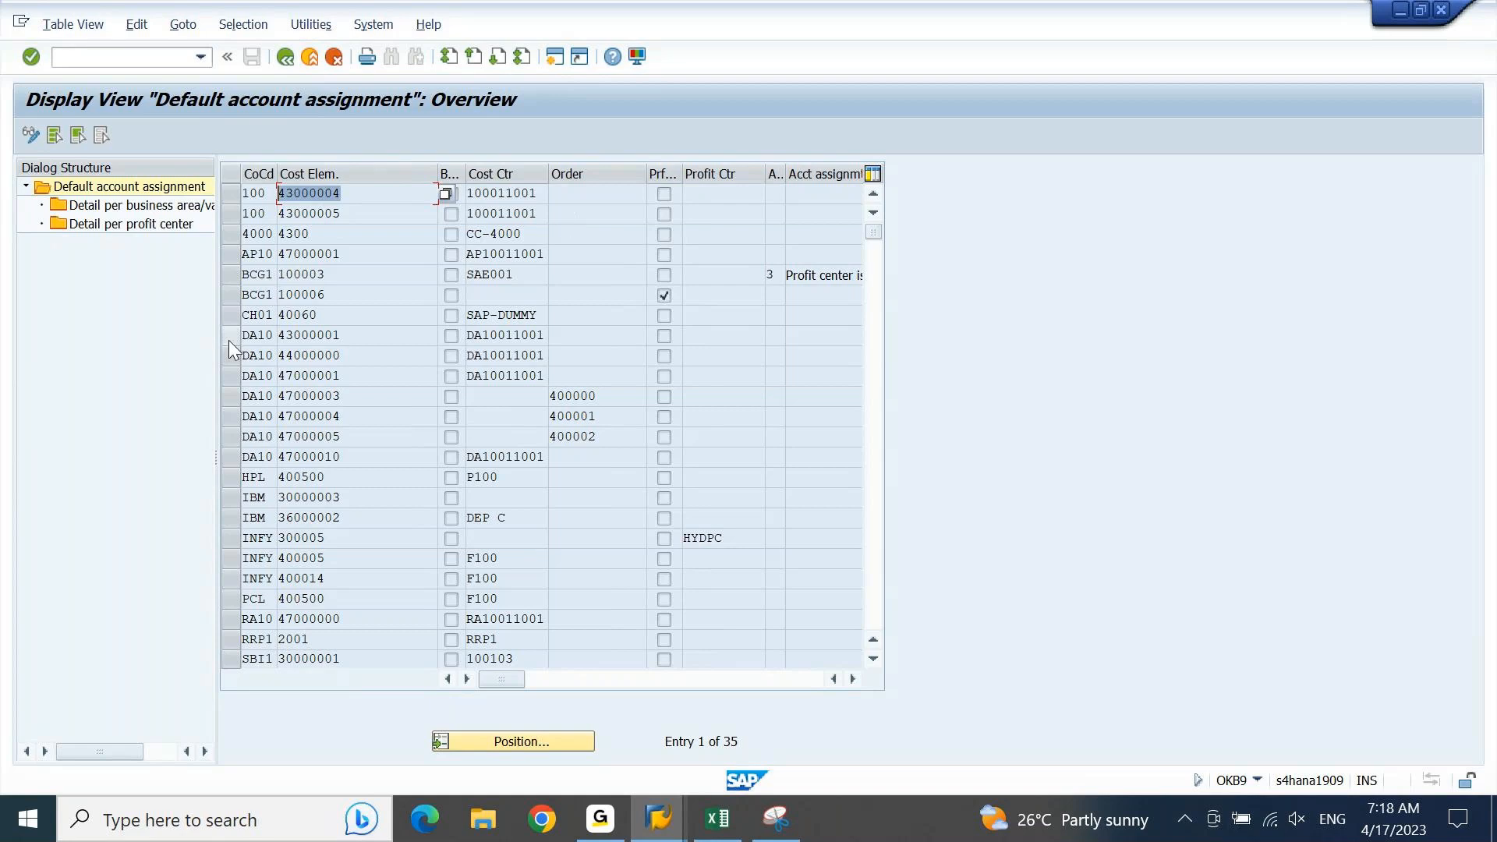
left_click(223, 300)
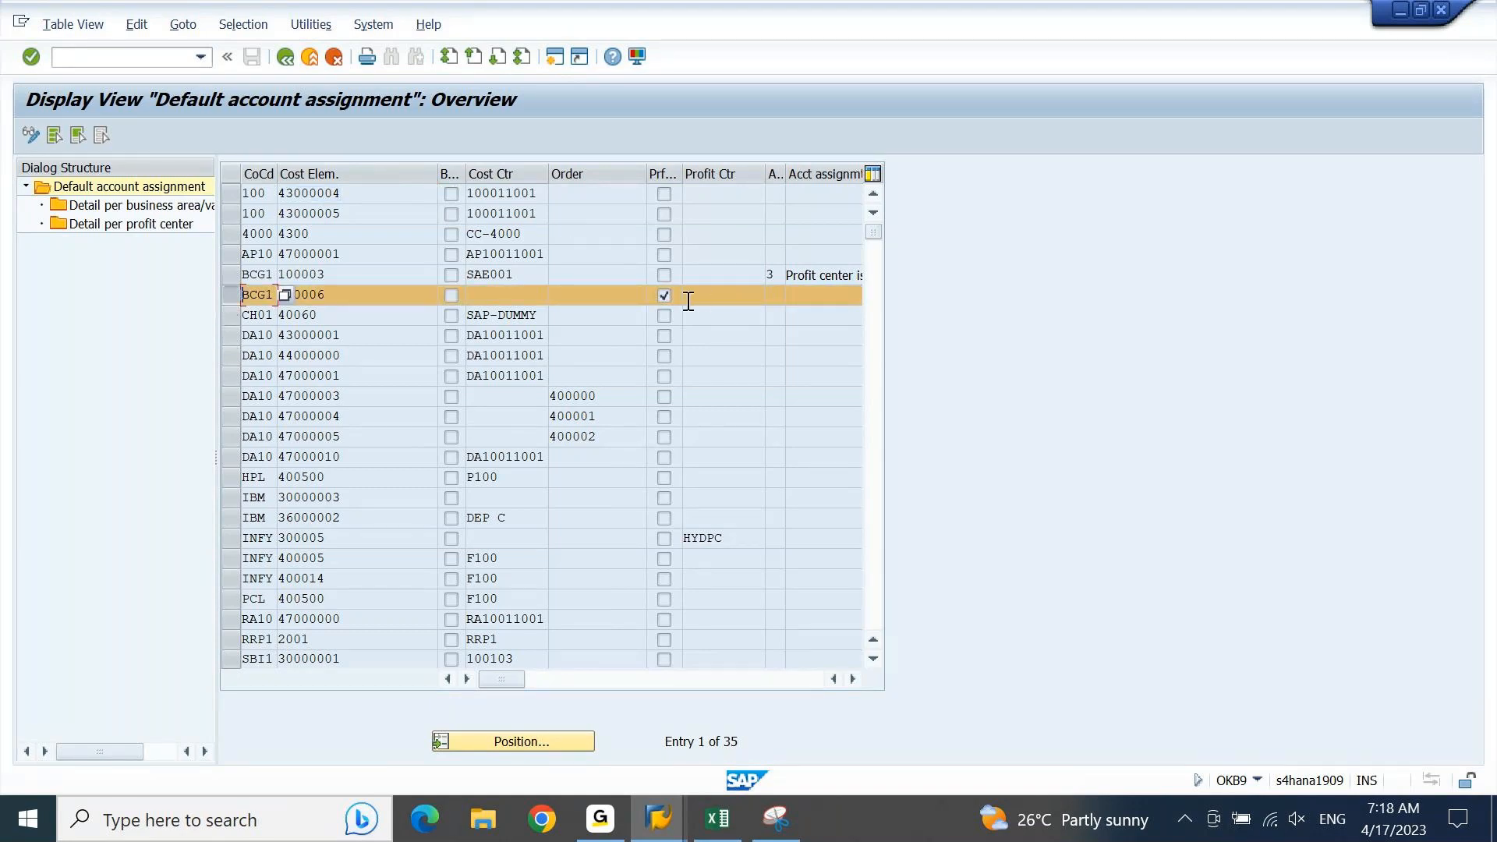
left_click(504, 291)
Step: Return to the FAGL3KEH session, open G/L account posting (F-02) there and check its company code field
key("alt+Tab")
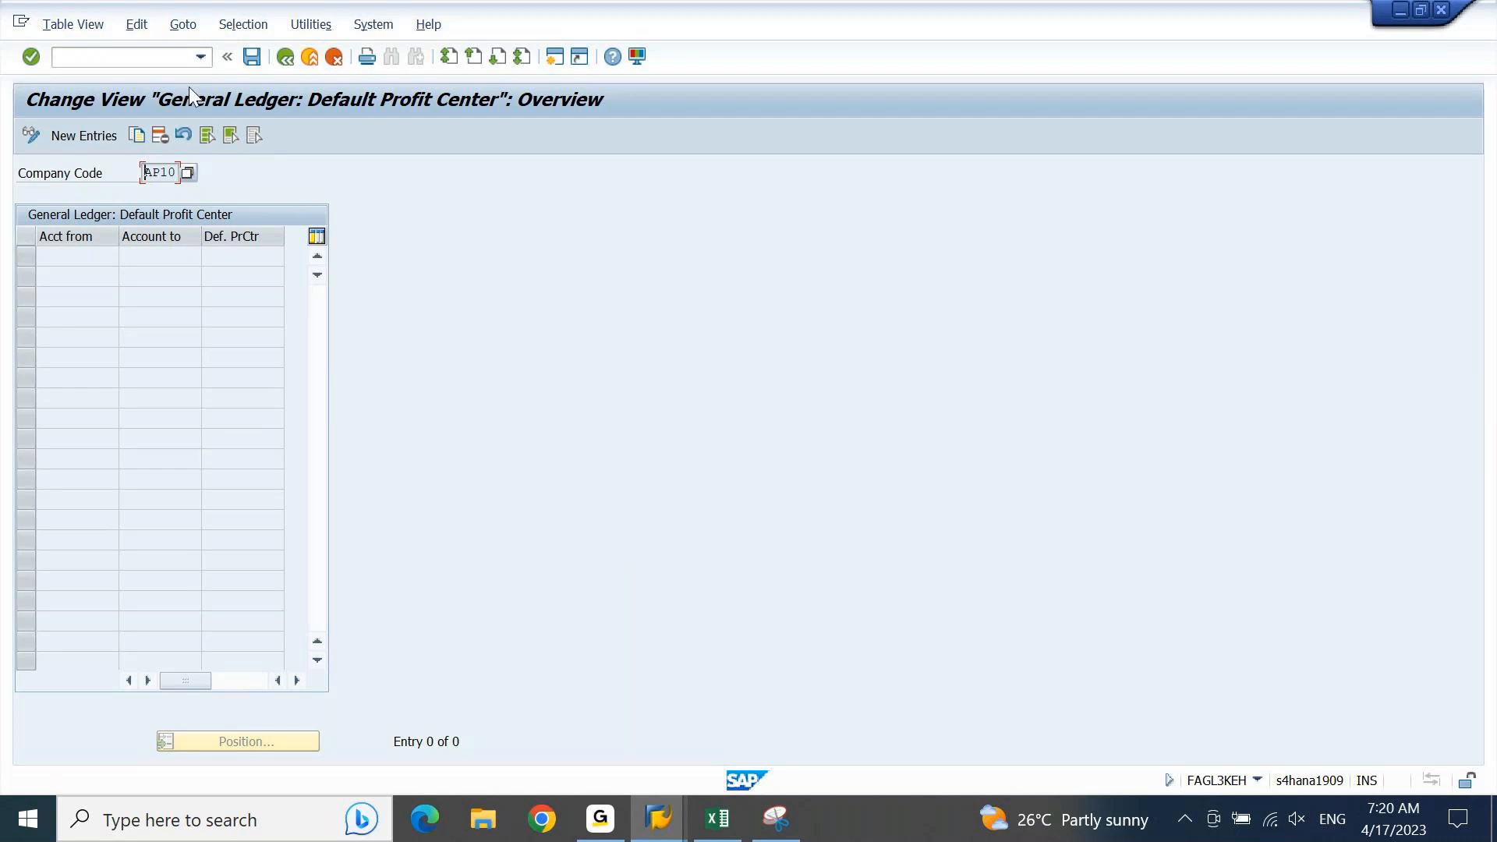
left_click(173, 61)
type("/N")
type("FB03")
key("Return")
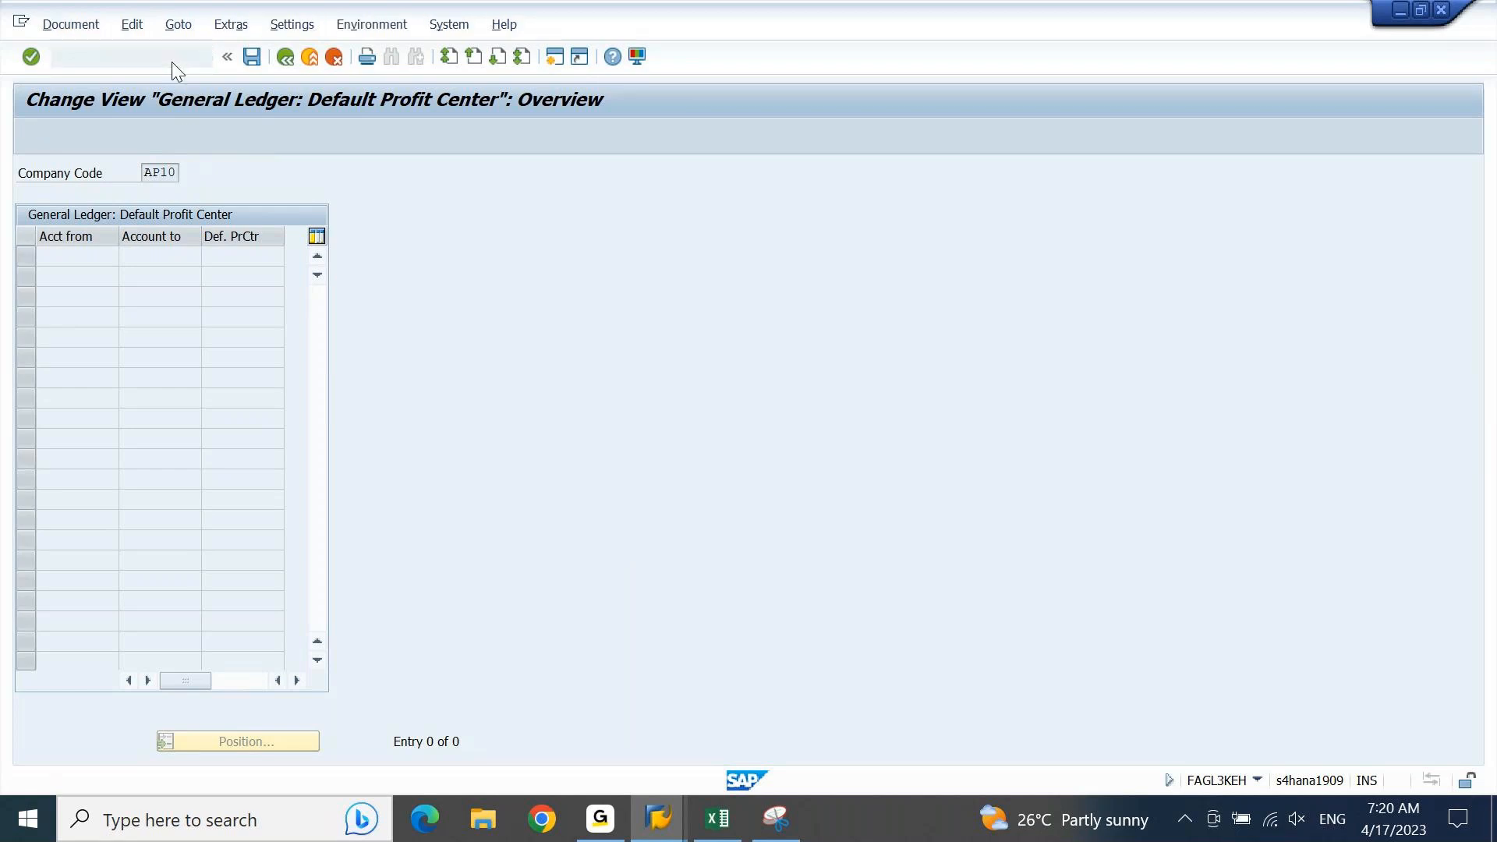
left_click_drag(517, 172, 588, 179)
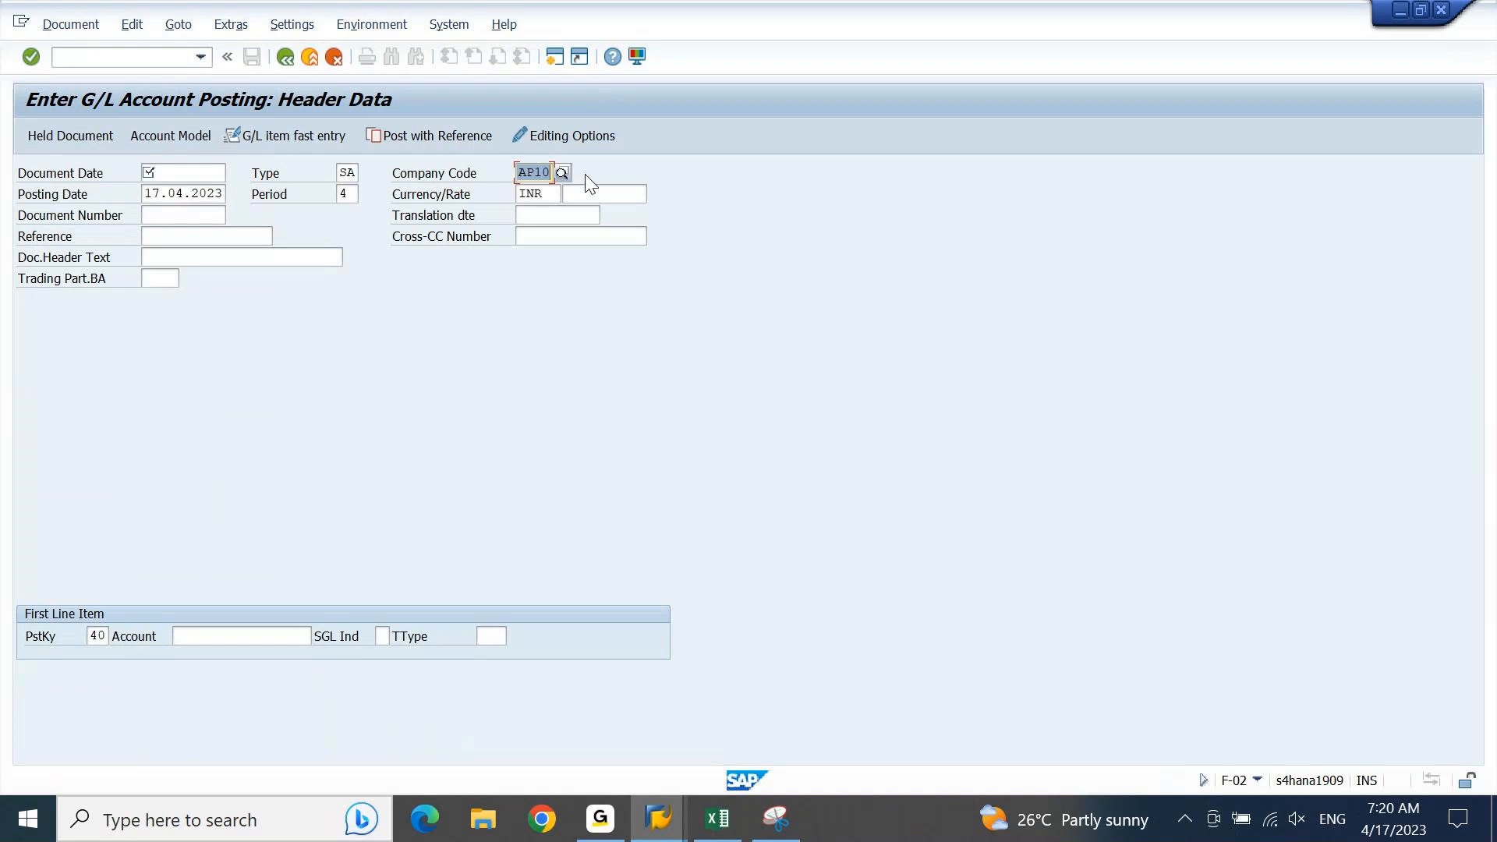
Step: Open the G/L account line item display (FAGLL03) and check the company code field in its account selection
left_click(159, 56)
type("/NFAGLL03")
key("Return")
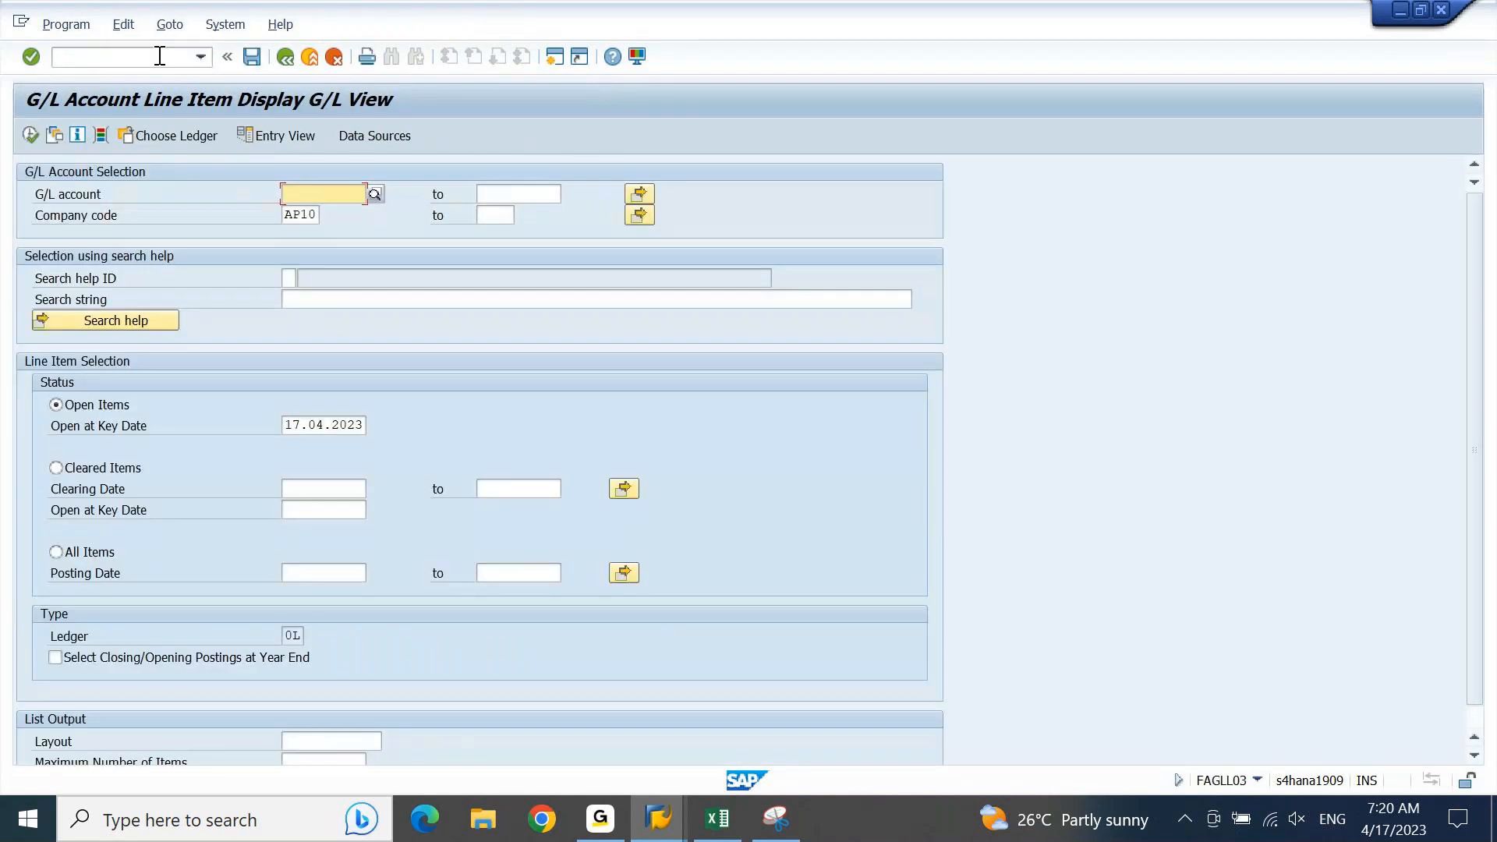
left_click(299, 216)
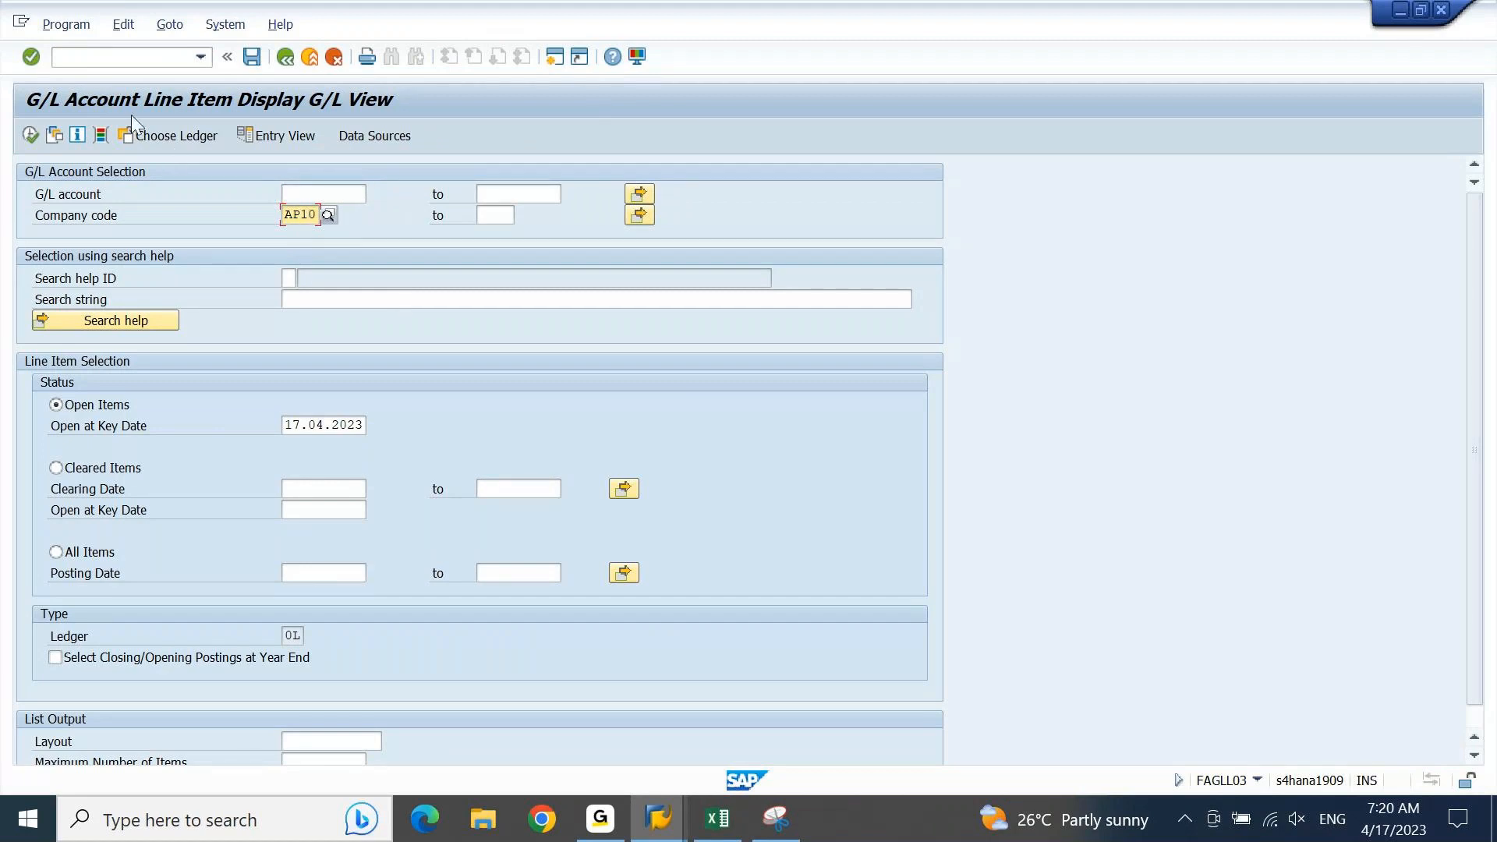
Step: Open the Financial Statements report (F.01) and examine its selection screen, including the company code field
left_click(118, 59)
type("/nf.01")
key("Return")
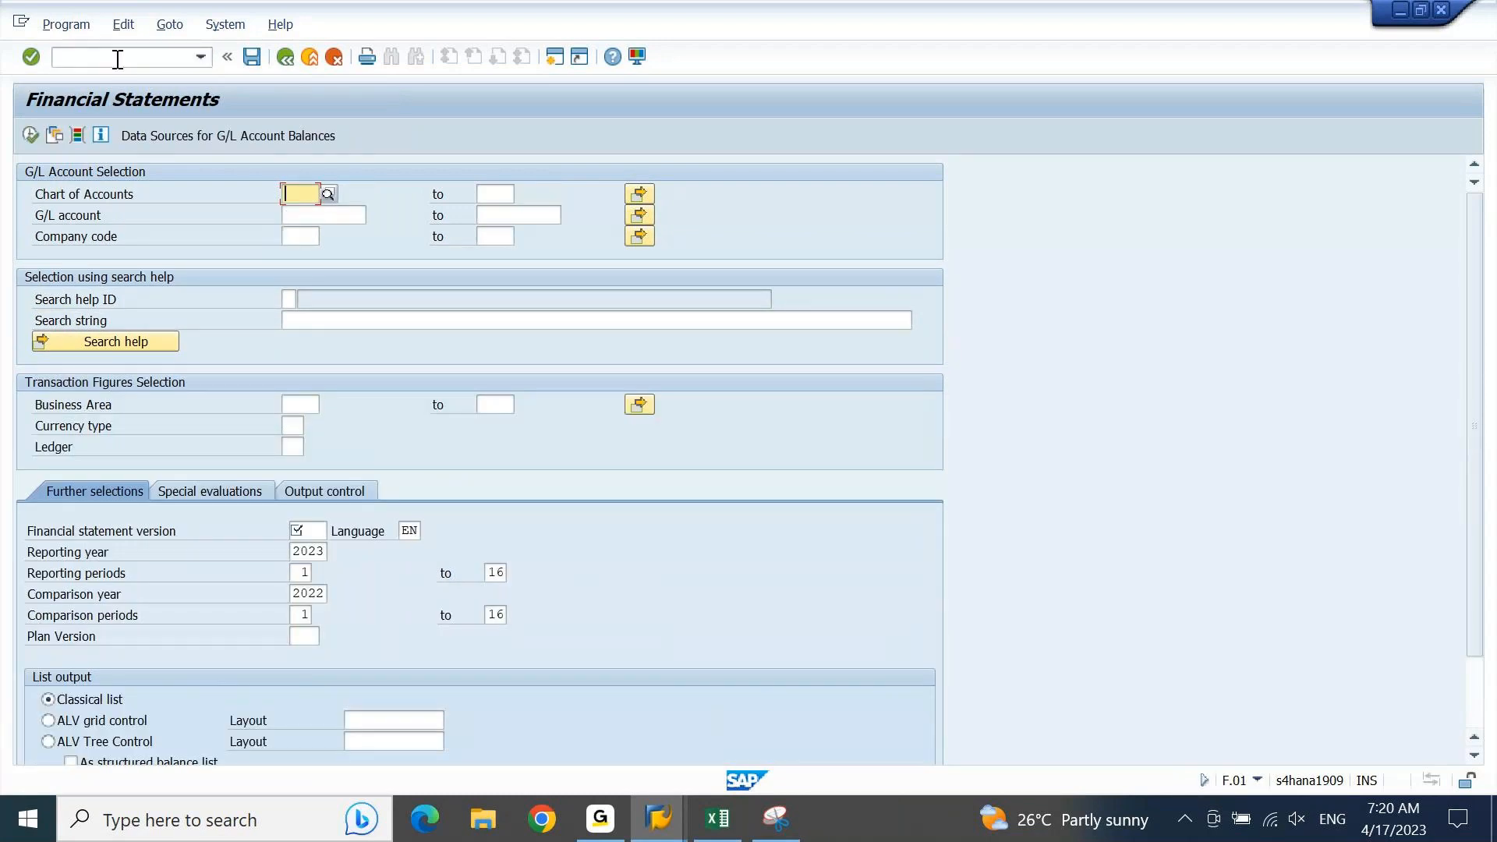
left_click(290, 237)
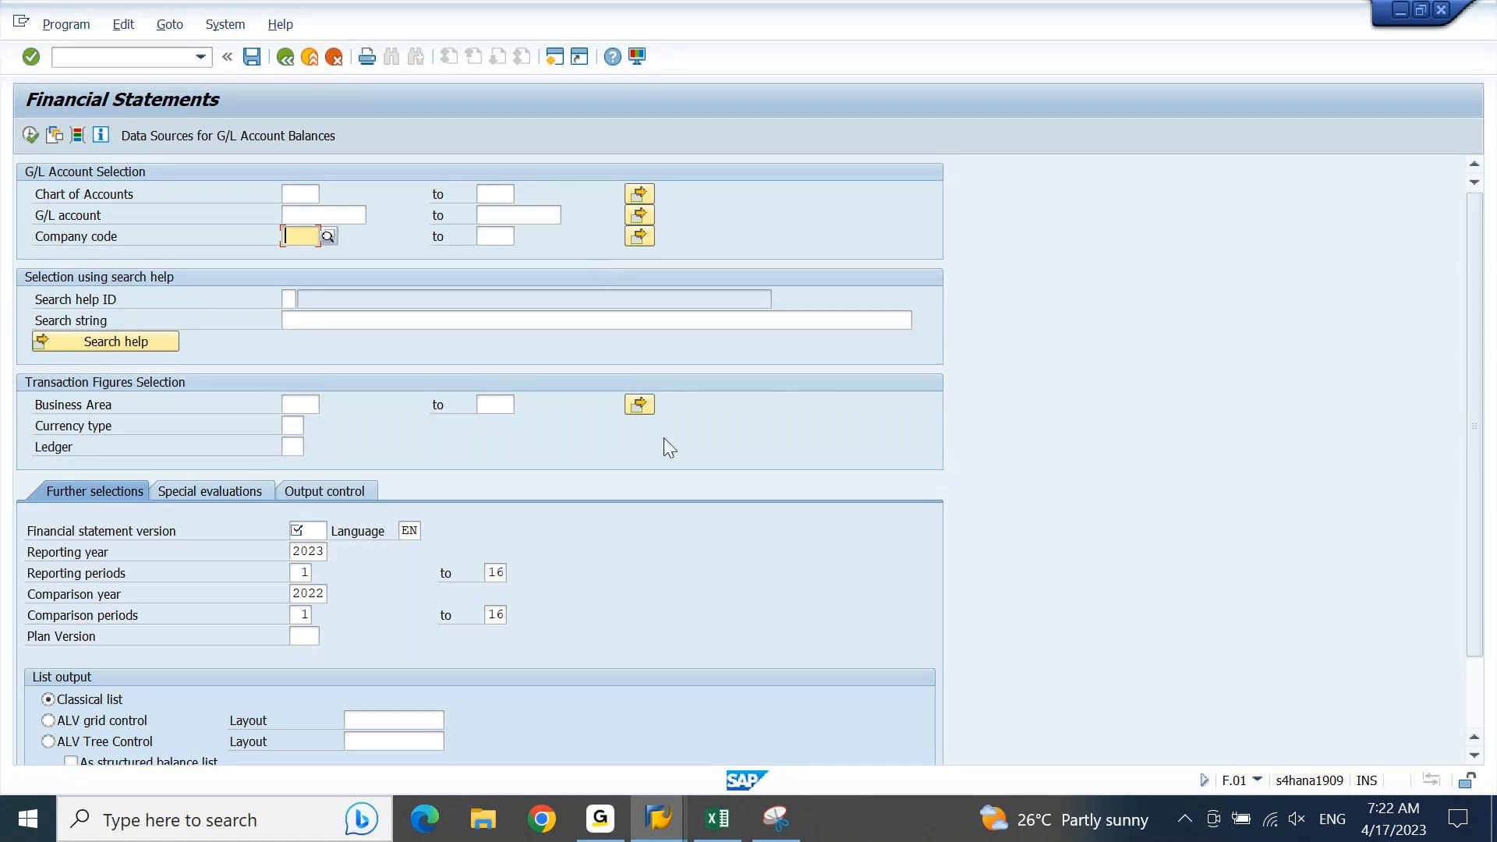
left_click(670, 799)
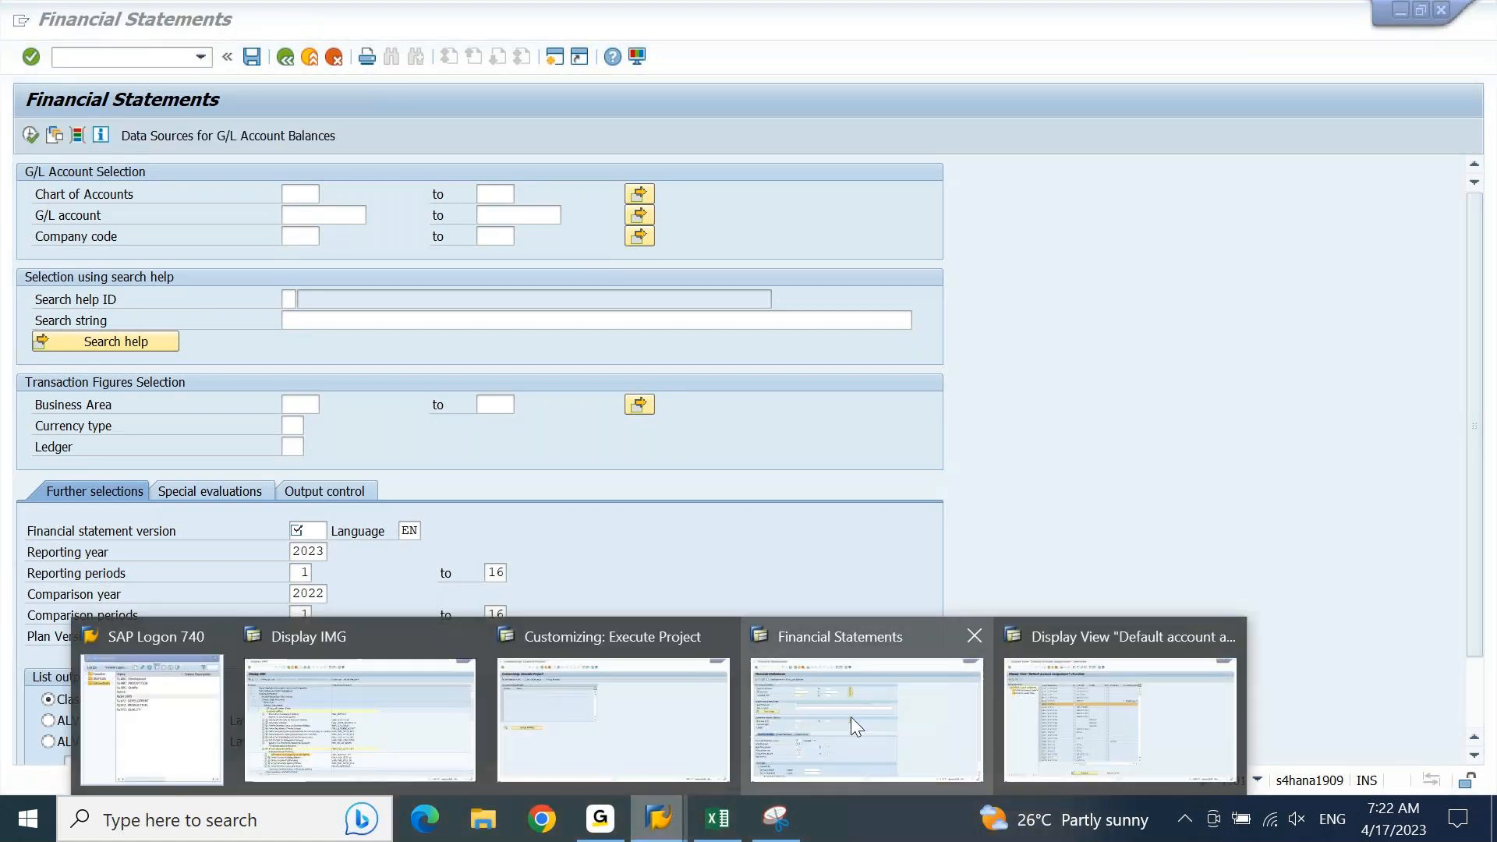
left_click(827, 666)
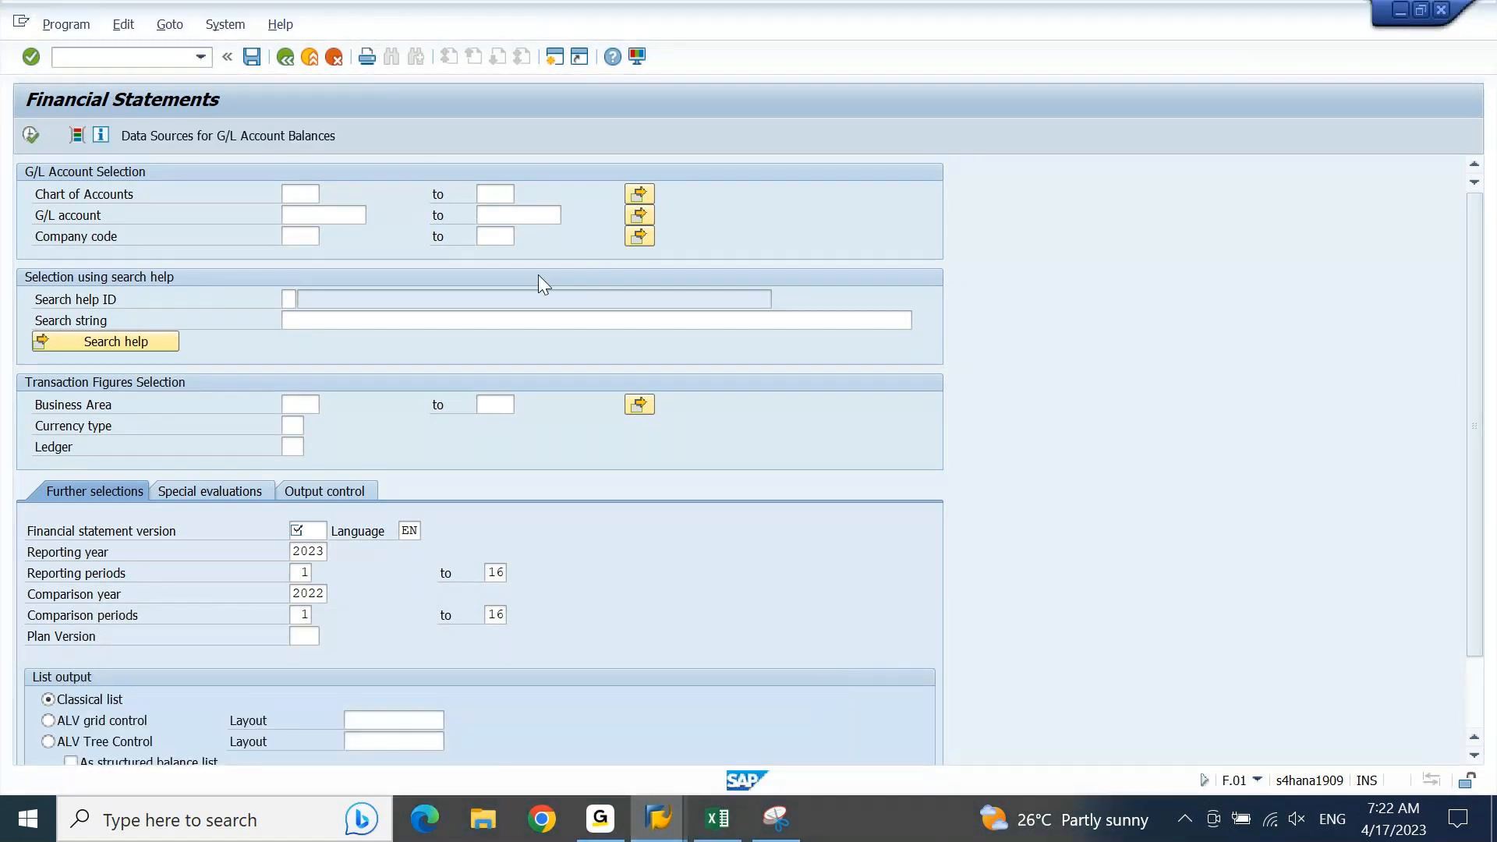
Step: Leave the Financial Statements report and reopen the G/L account line item display (FAGLL03)
left_click(112, 51)
type("/N")
key("Return")
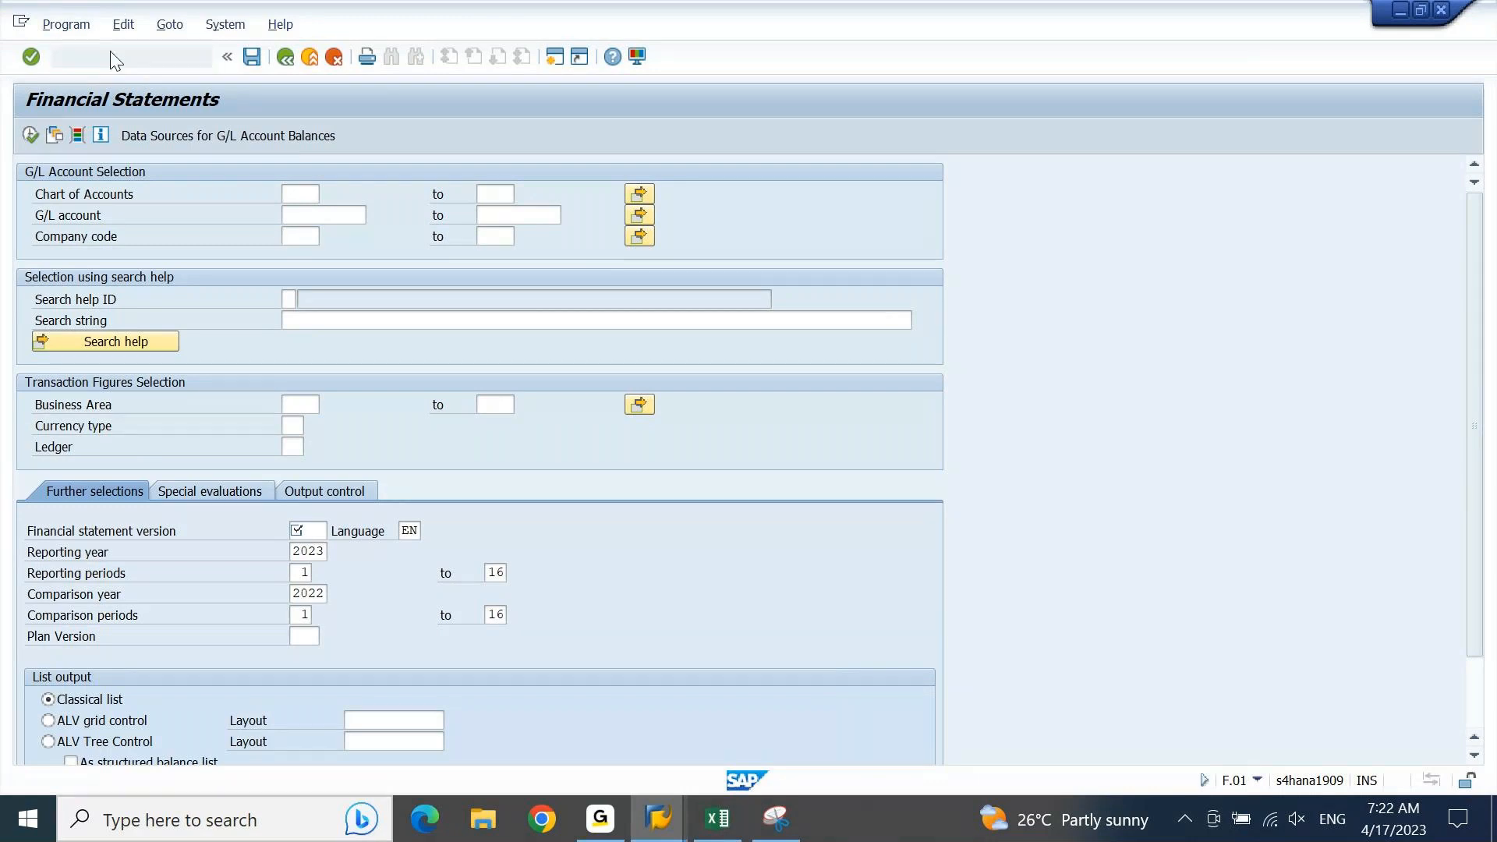
type("FAGLL03")
key("Return")
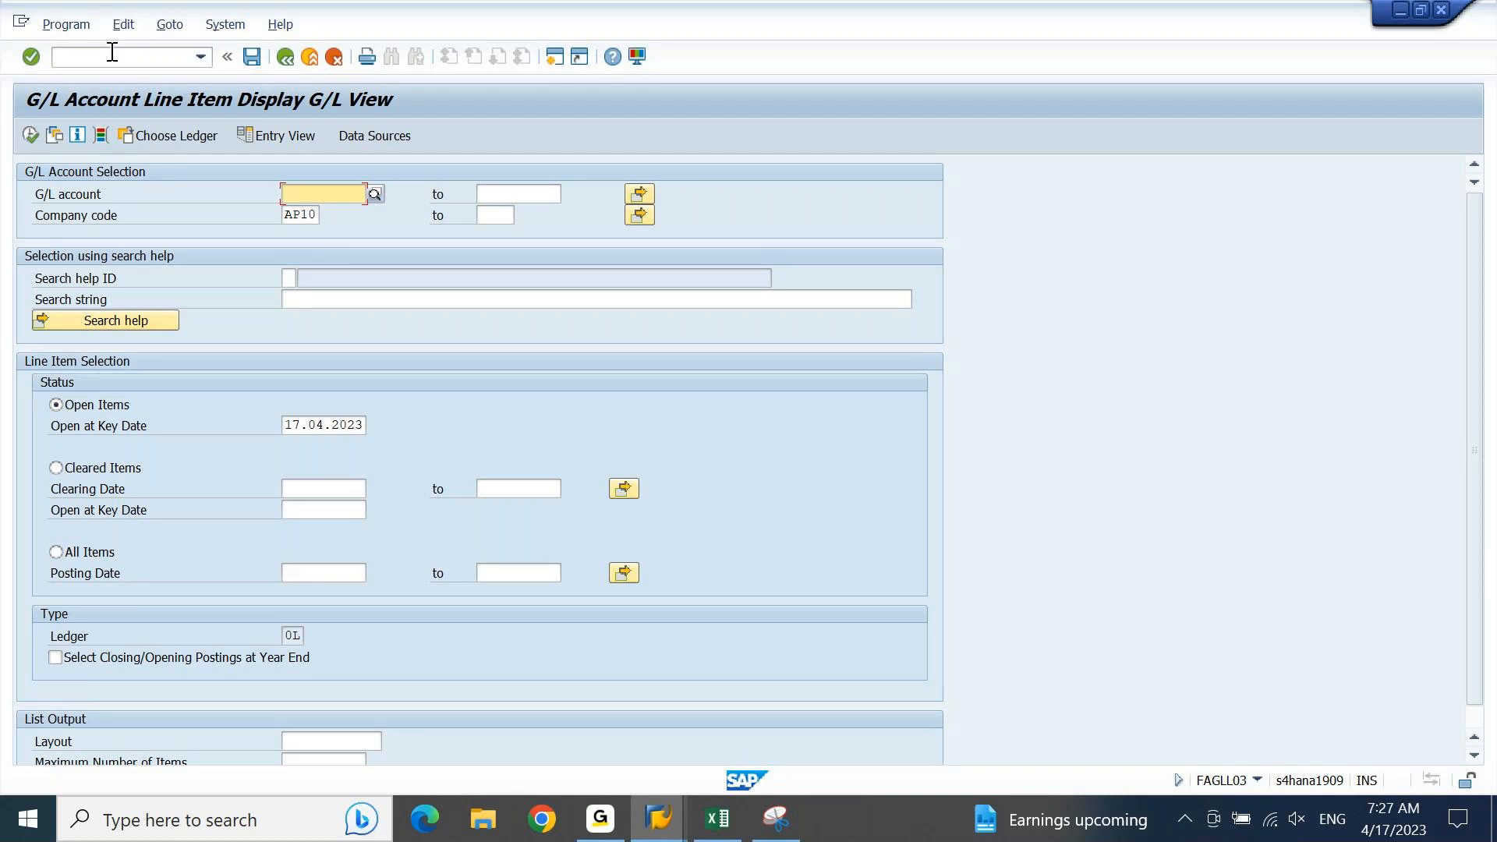
left_click(604, 818)
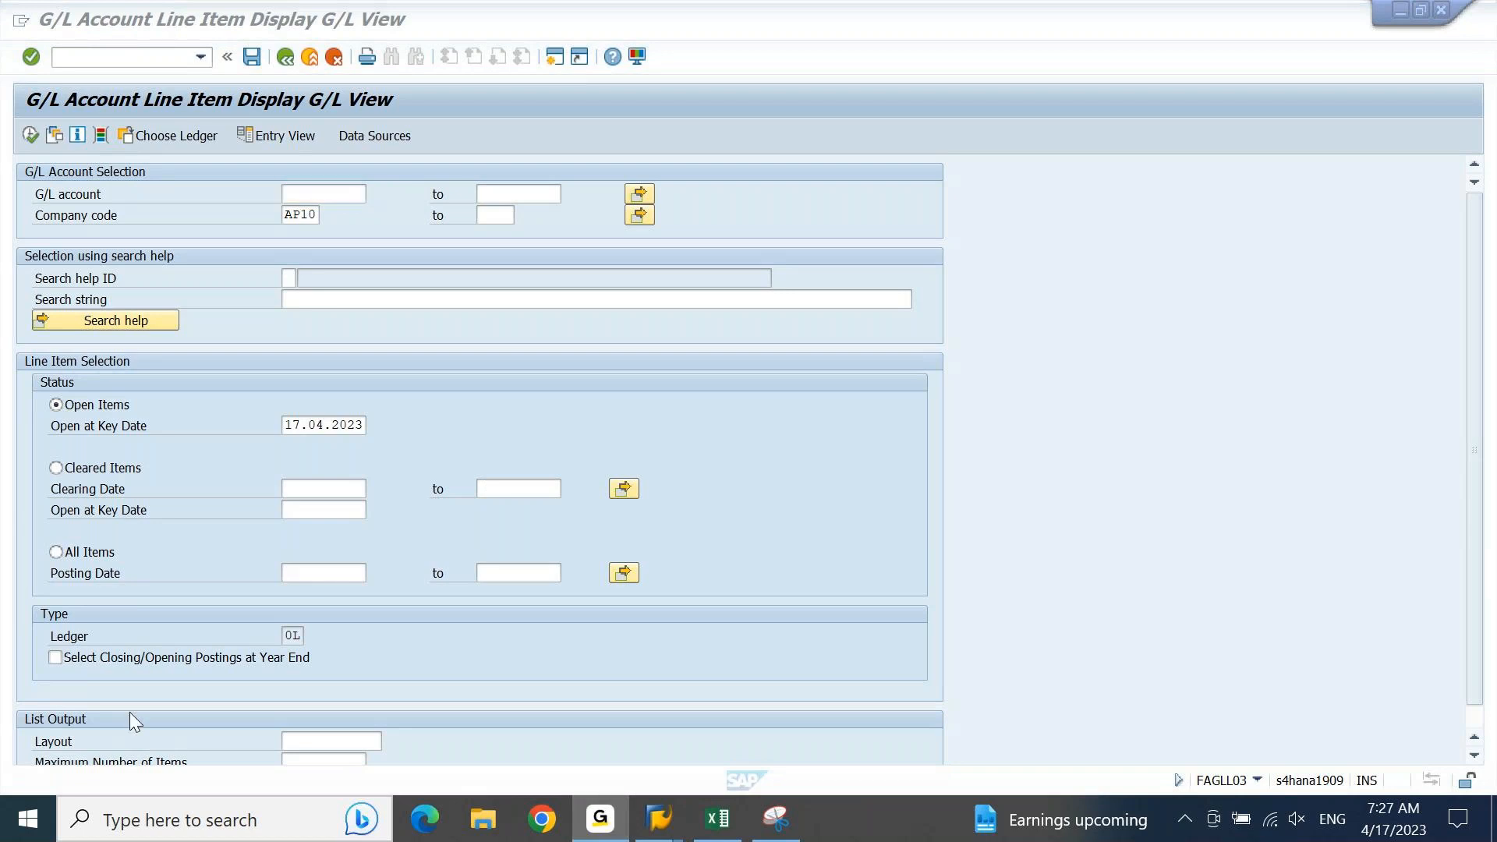